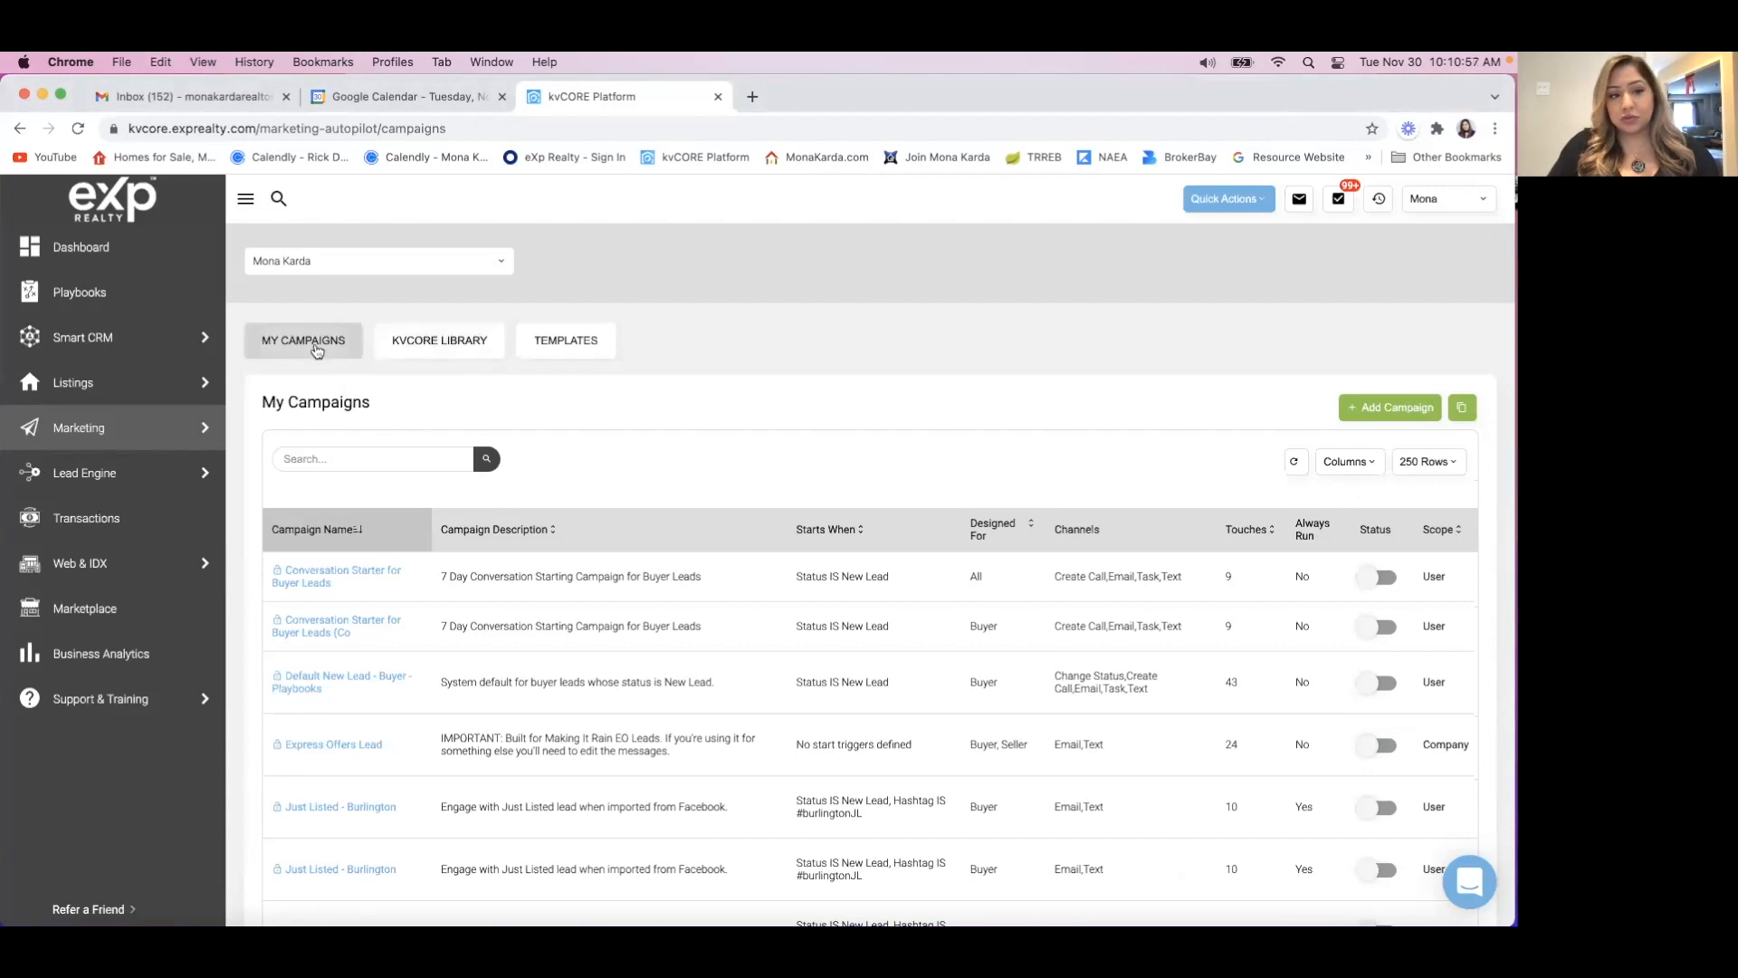
Look over the kvCORE Library campaigns and the overview of all marketing tools and features.
left_click(438, 338)
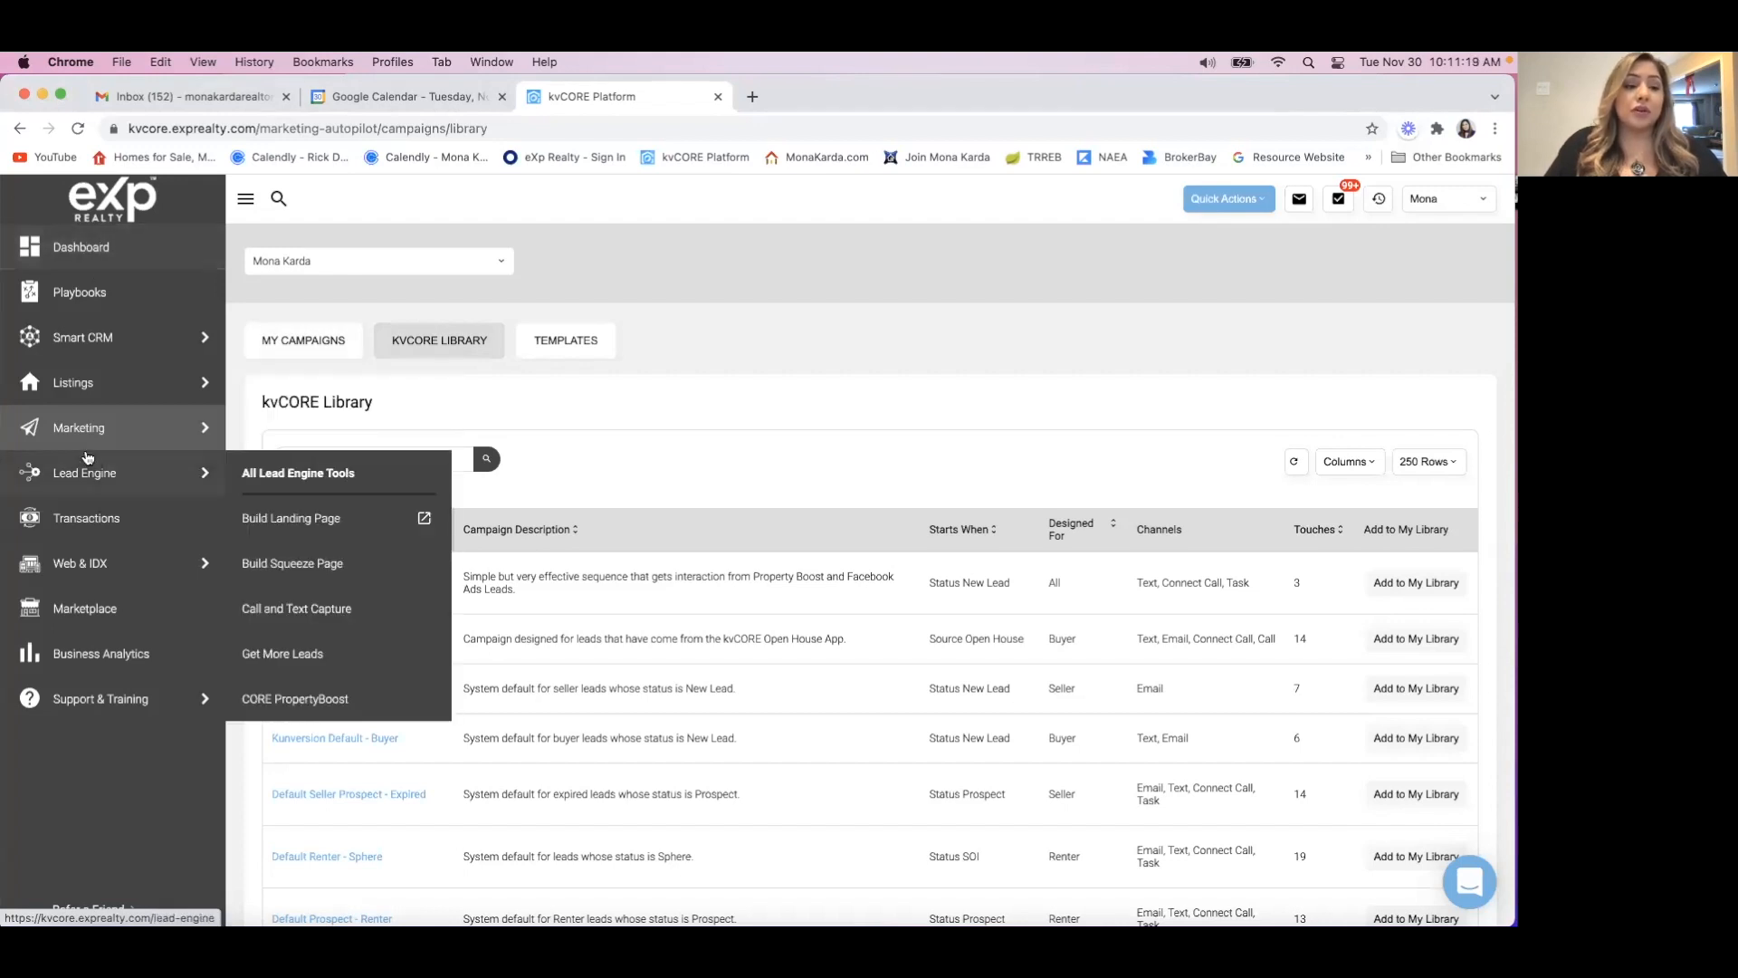
mouse_move(72, 436)
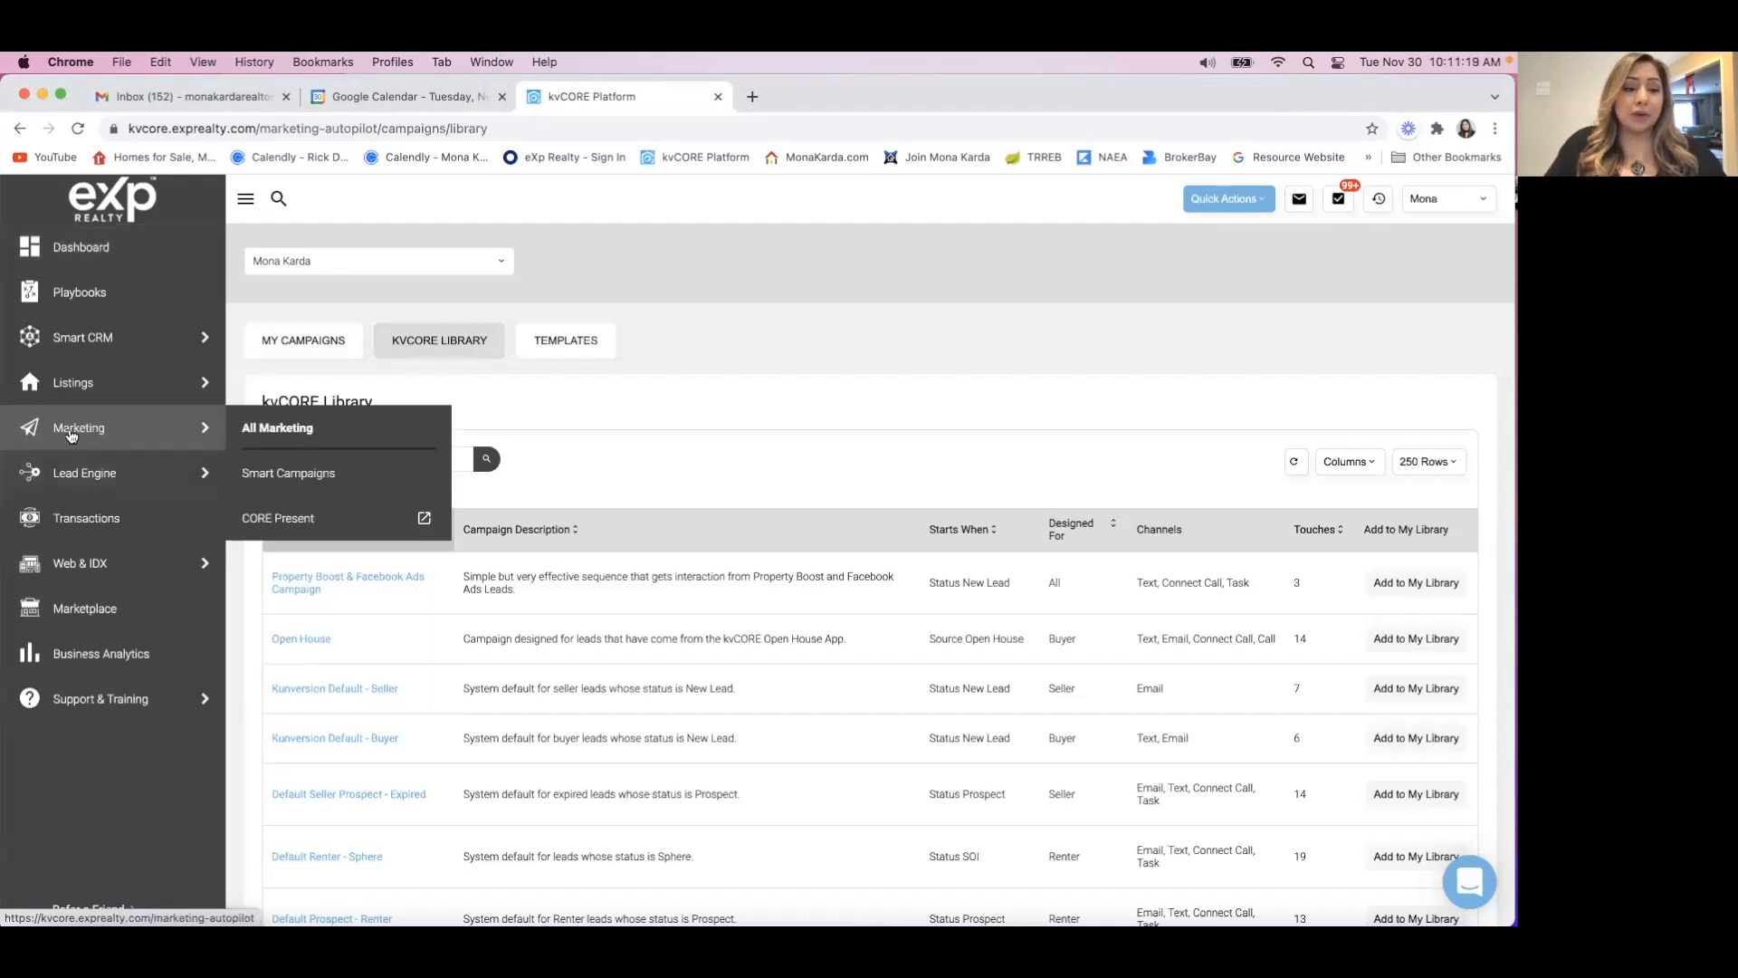
left_click(281, 435)
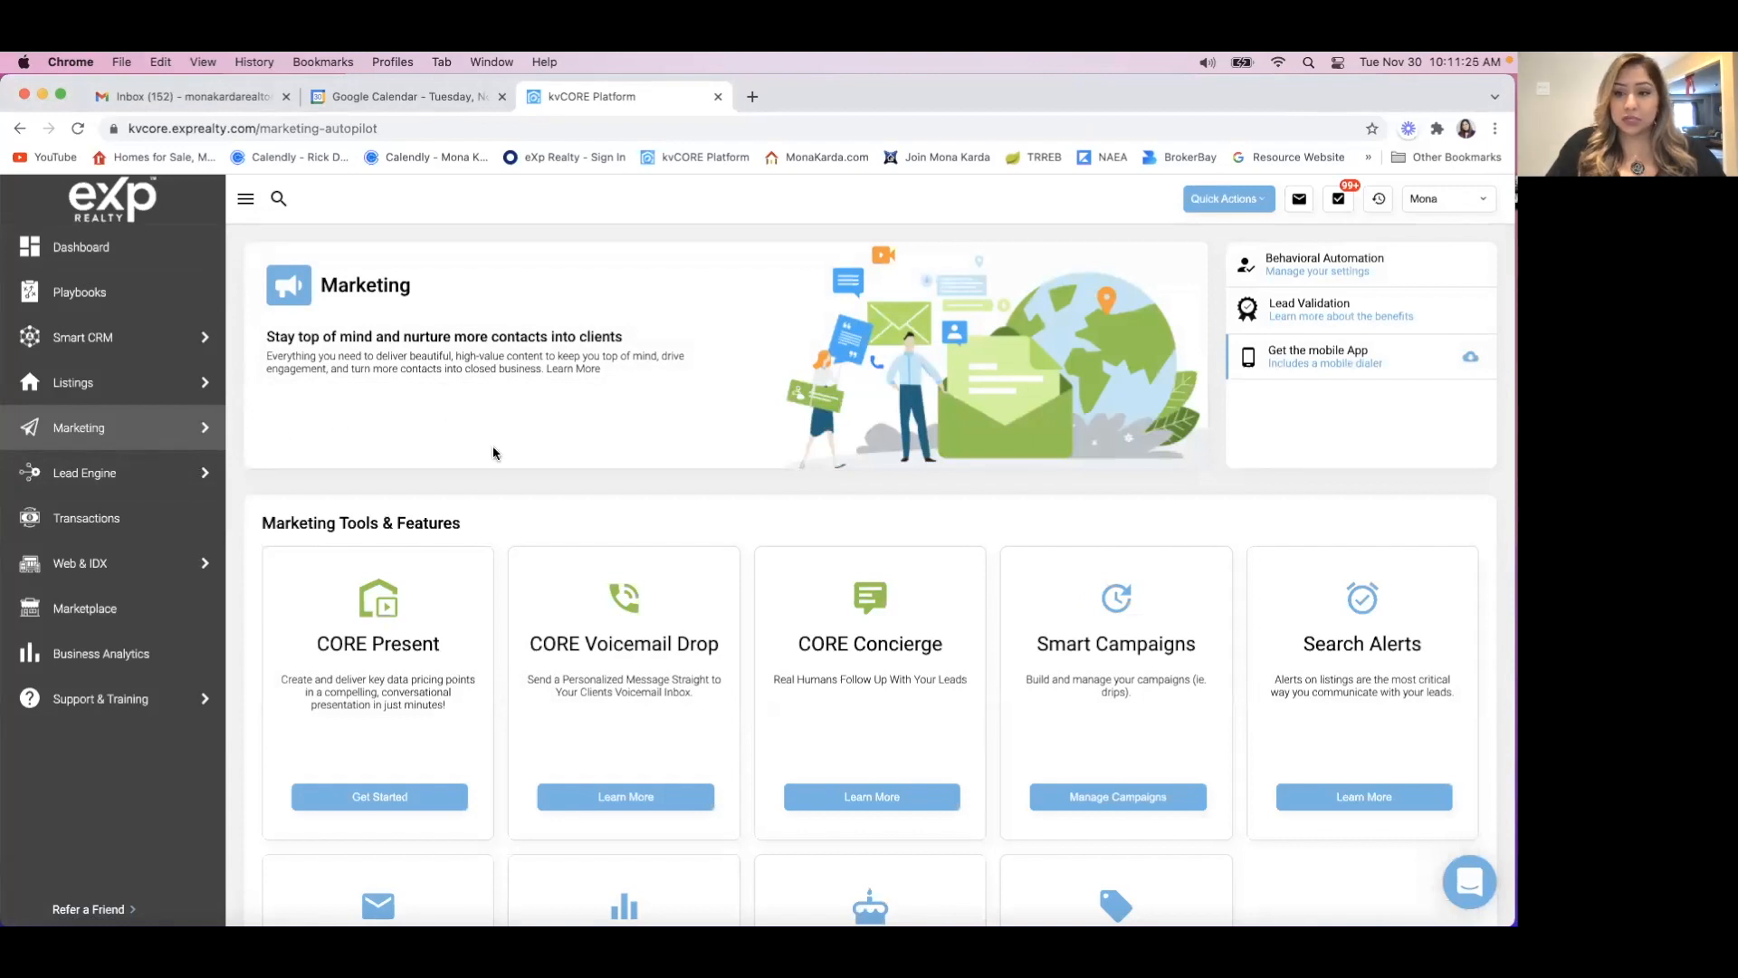
scroll(474, 496, "down", 4)
scroll(474, 496, "up", 4)
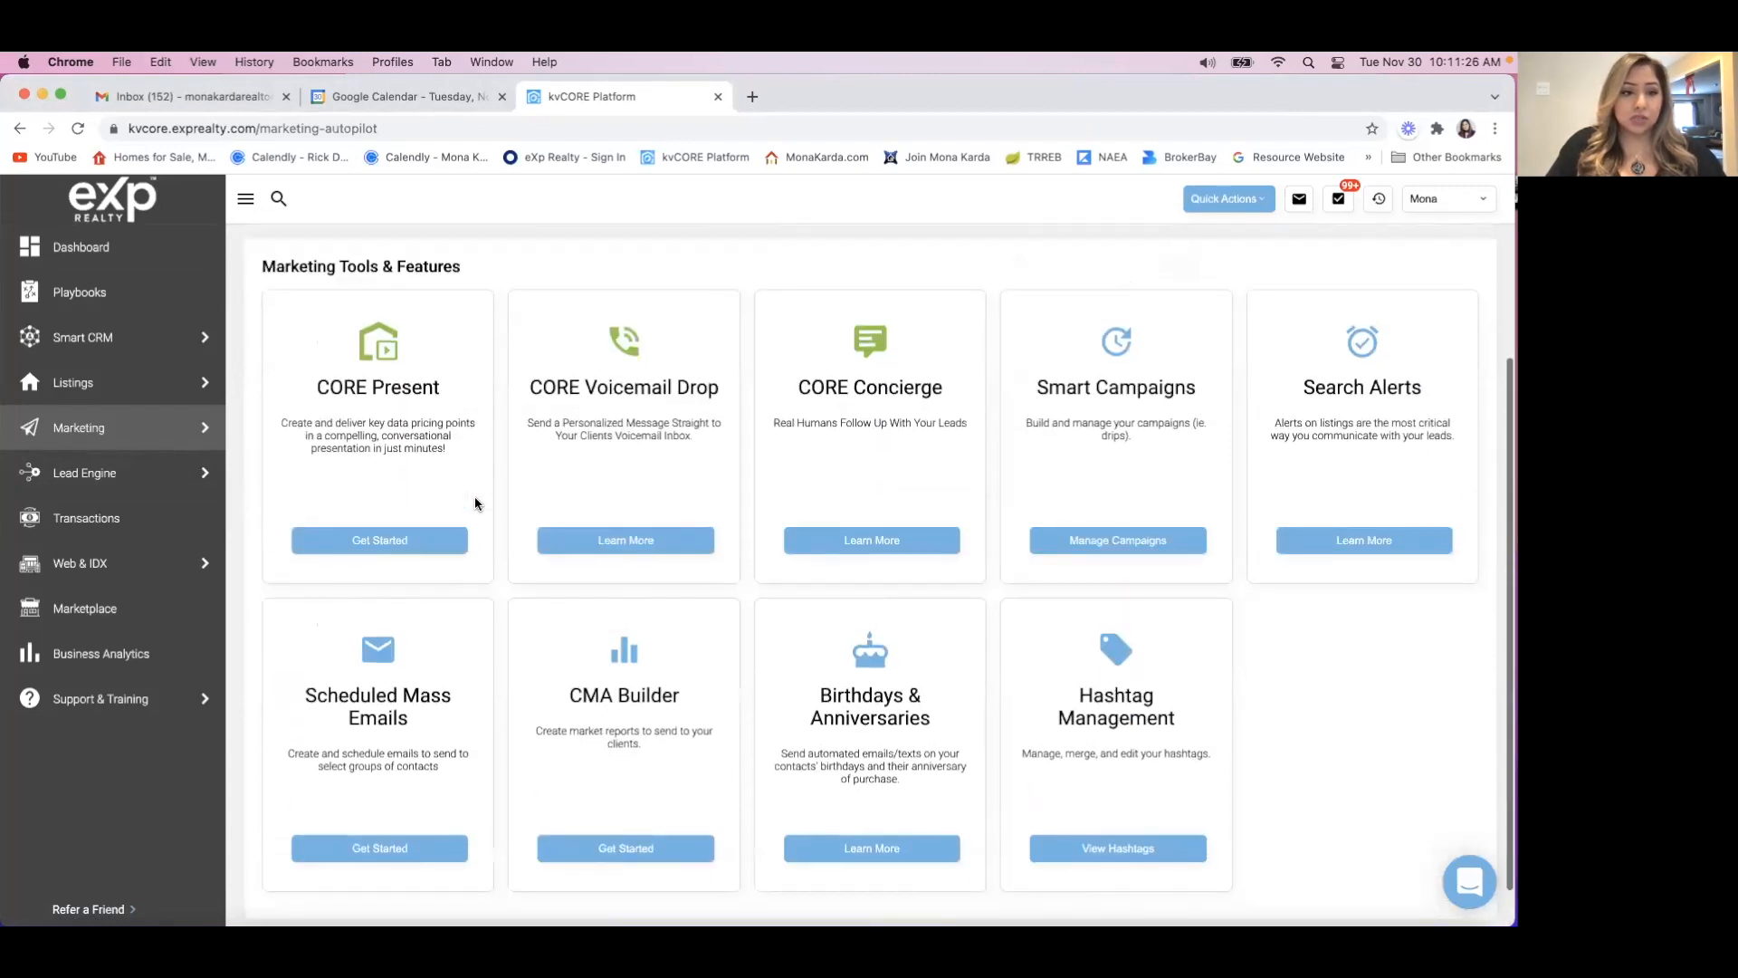
Open the email templates under Smart Campaigns and look through the list.
left_click(130, 438)
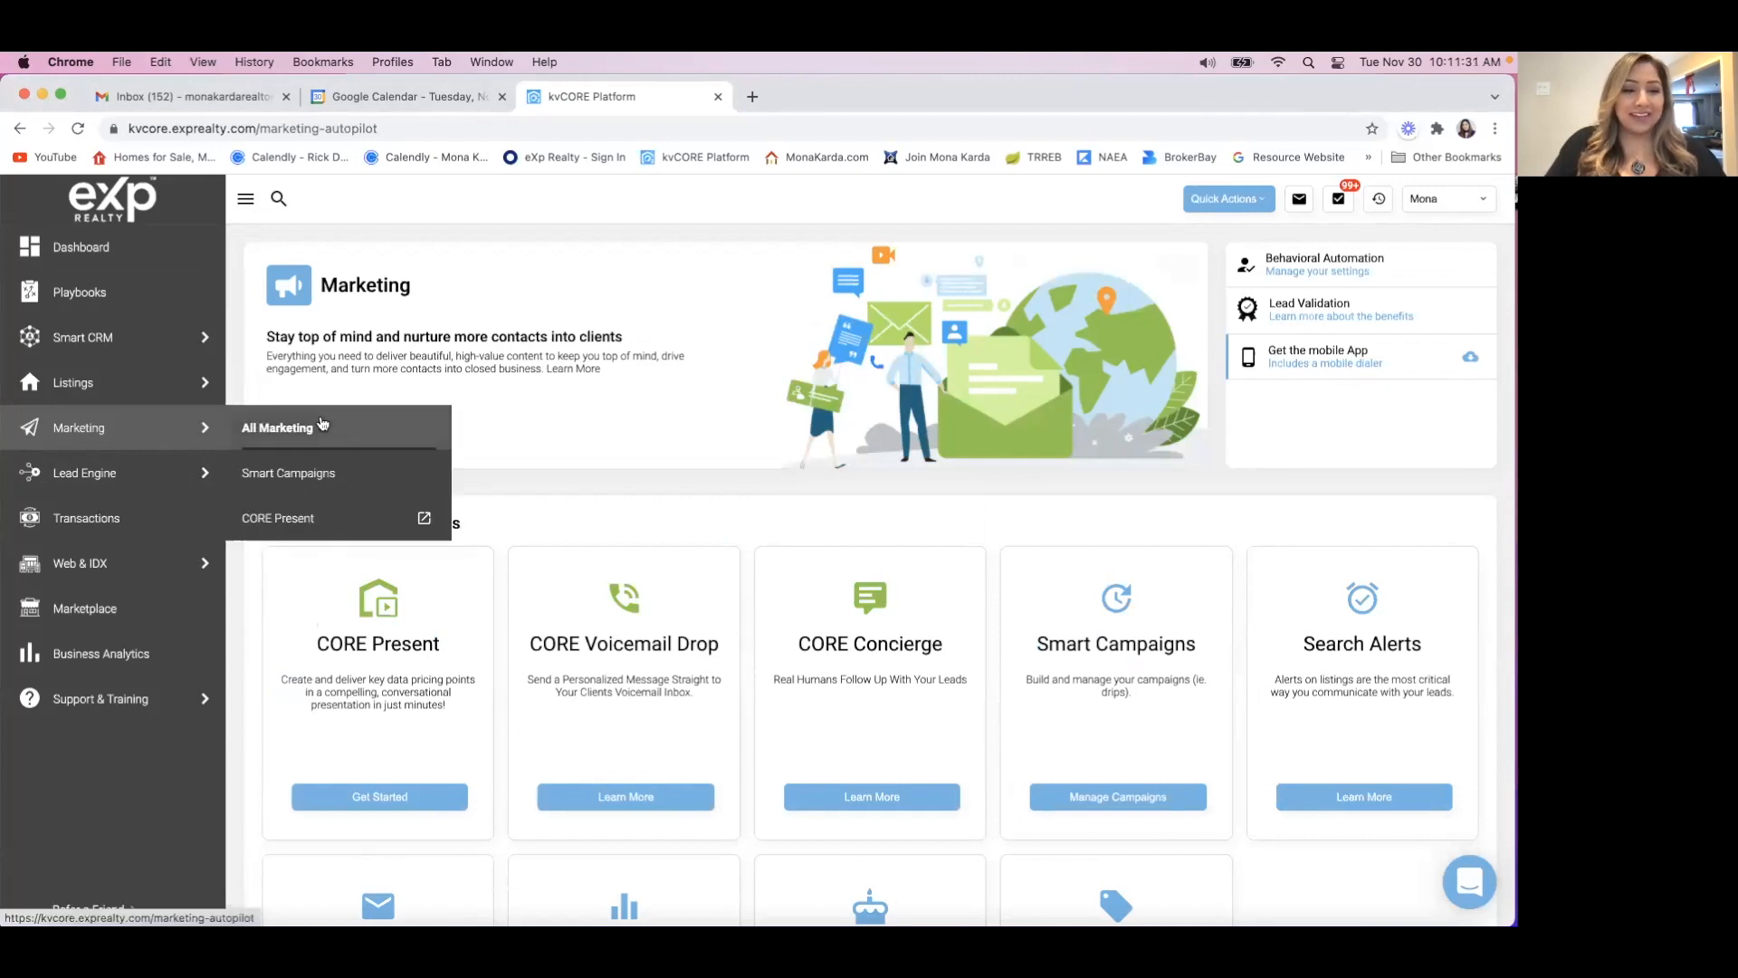
left_click(308, 476)
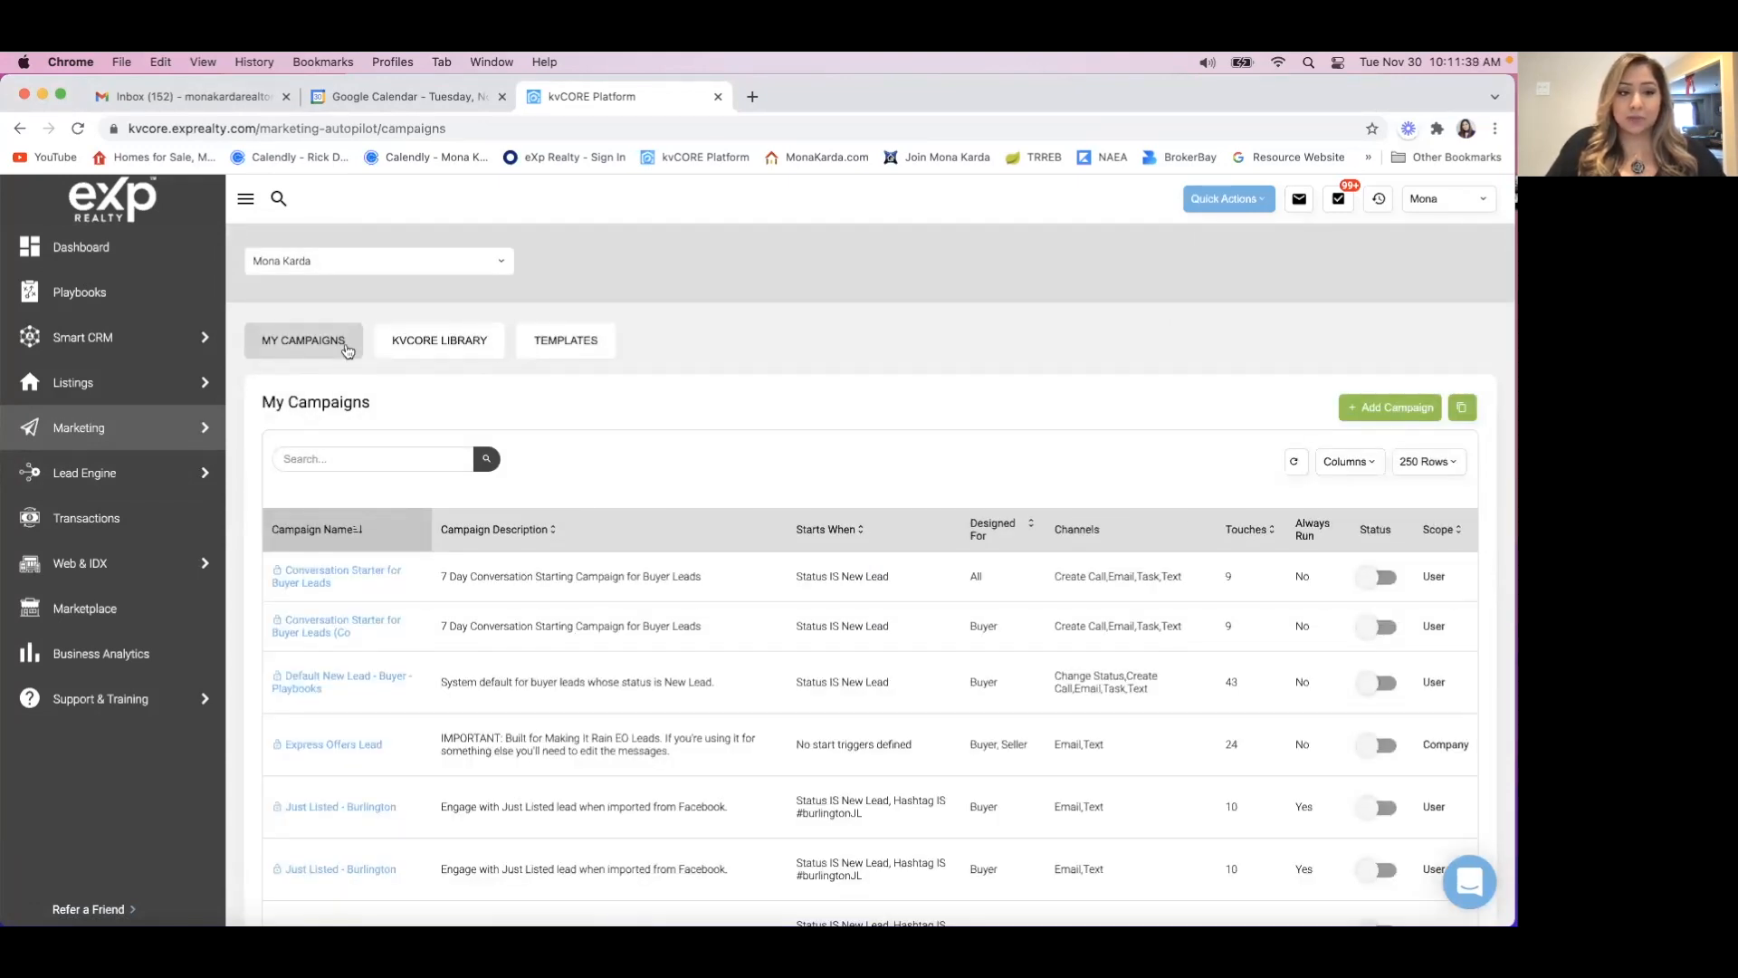
left_click(573, 343)
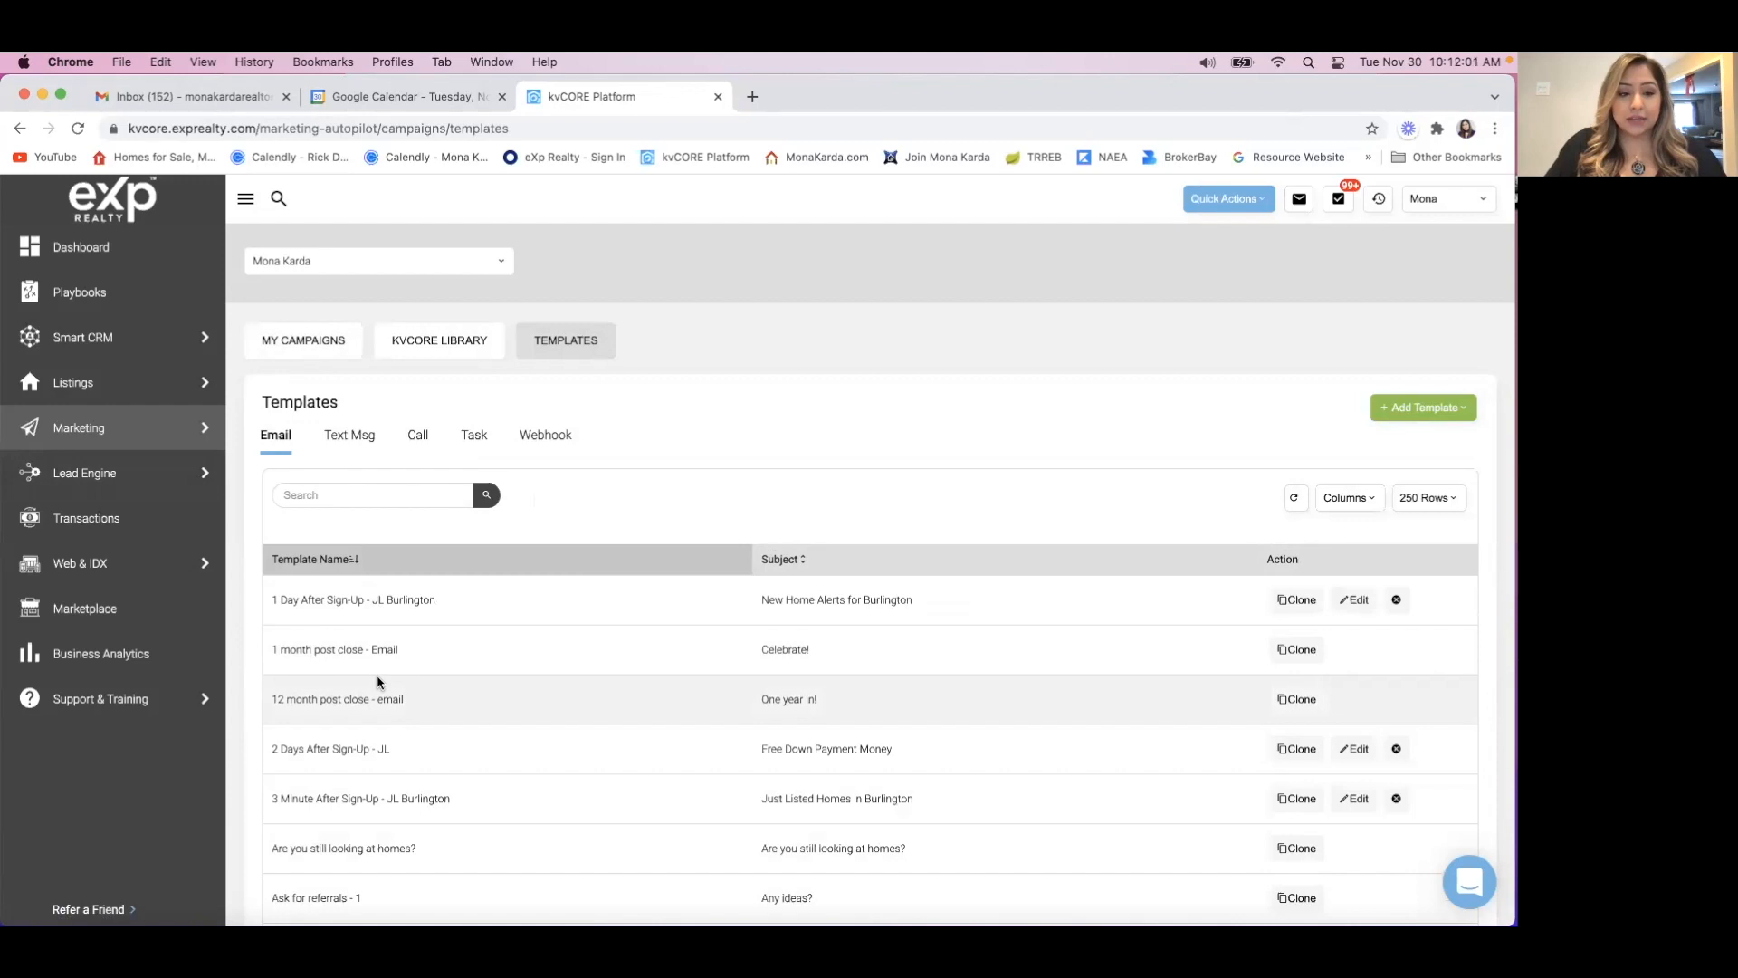
scroll(417, 763, "down", 10)
scroll(417, 770, "down", 3)
scroll(416, 770, "up", 15)
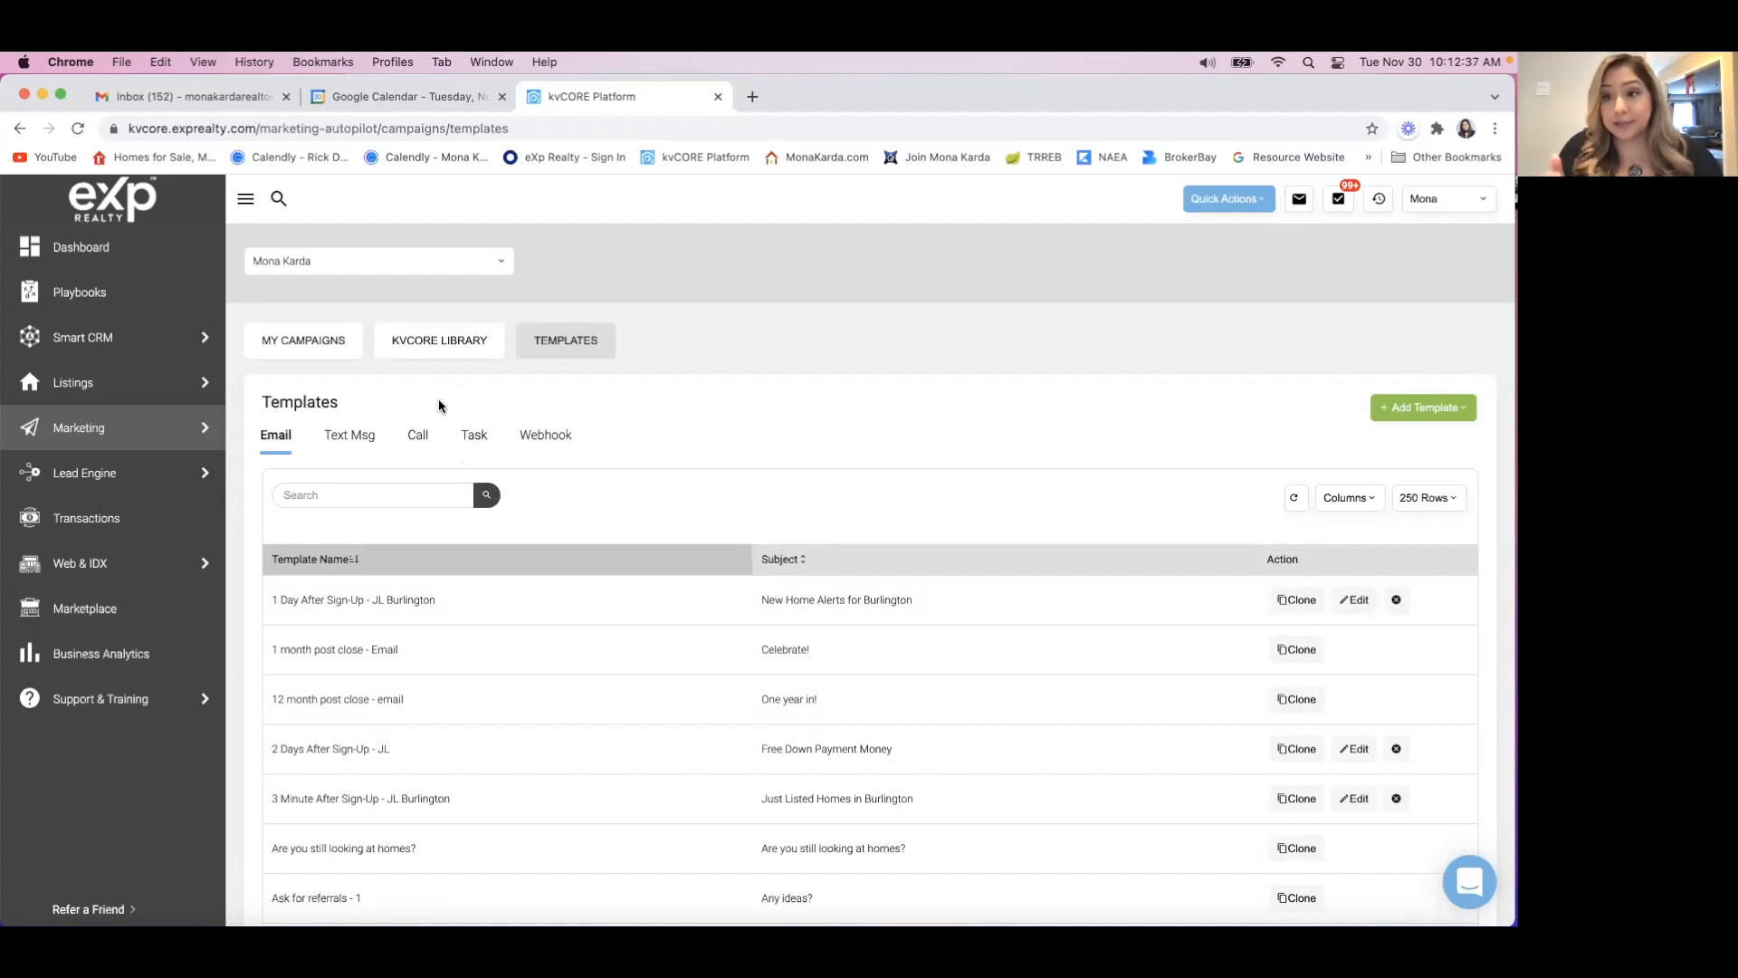
Search the email templates for "london stack" and open the London Stacked Townhomes template for editing.
left_click(344, 498)
type("london")
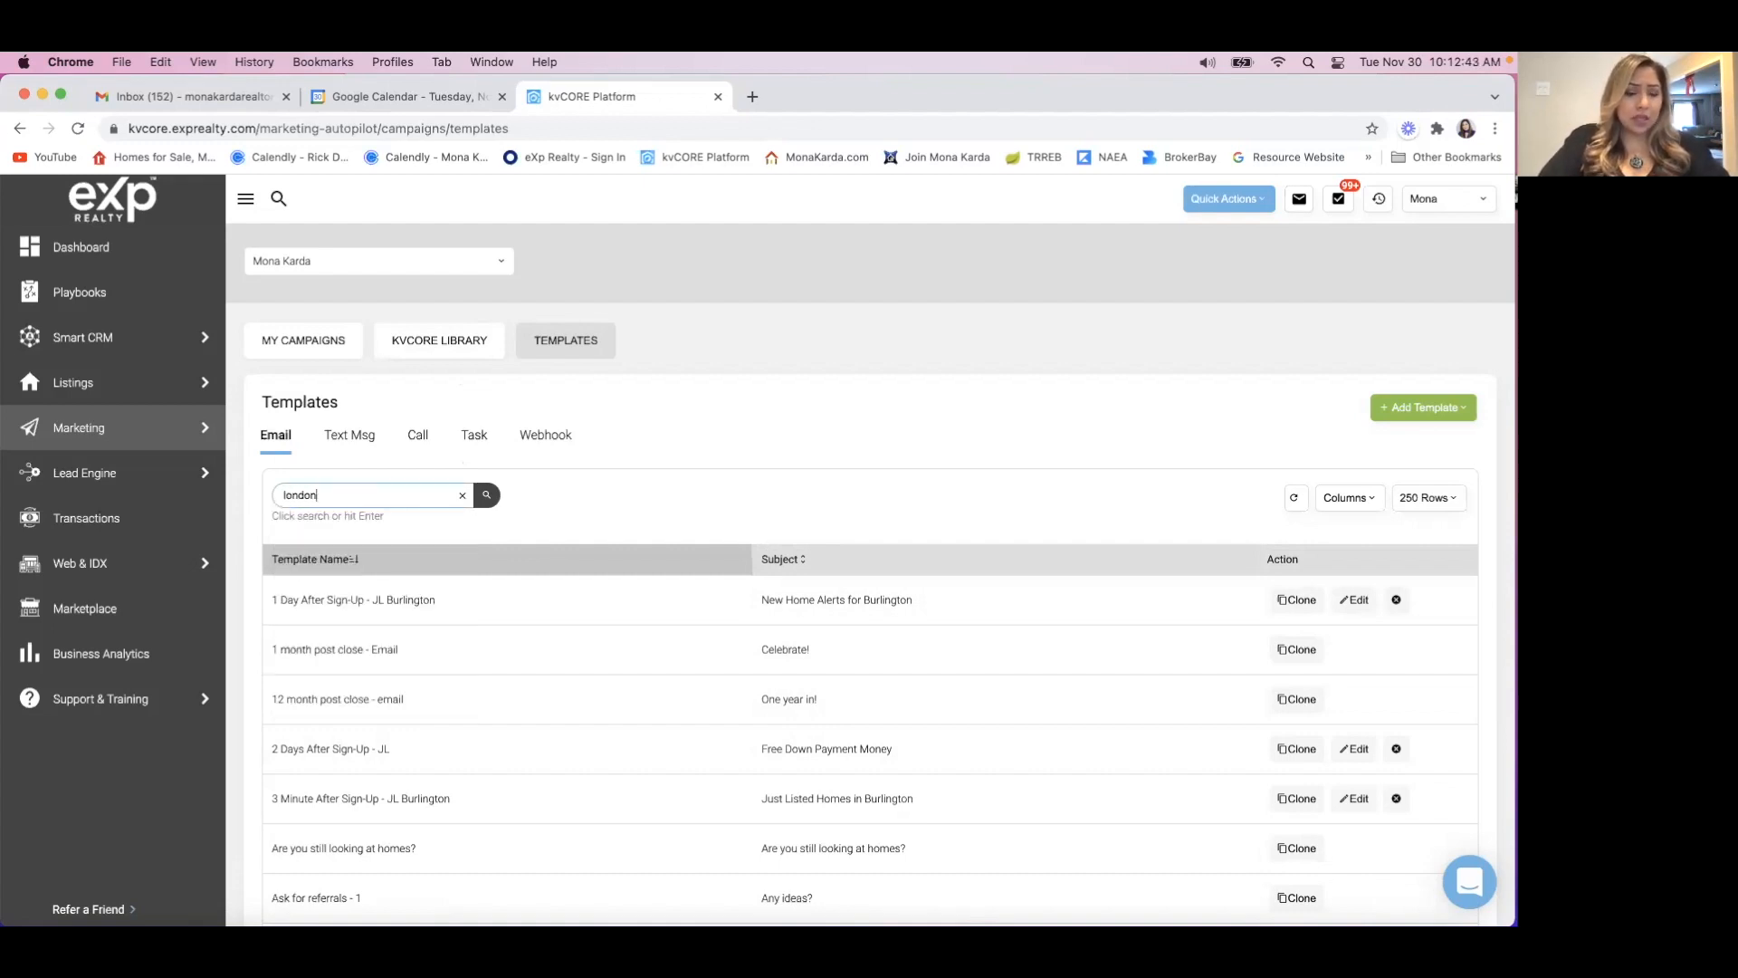
type(" stack")
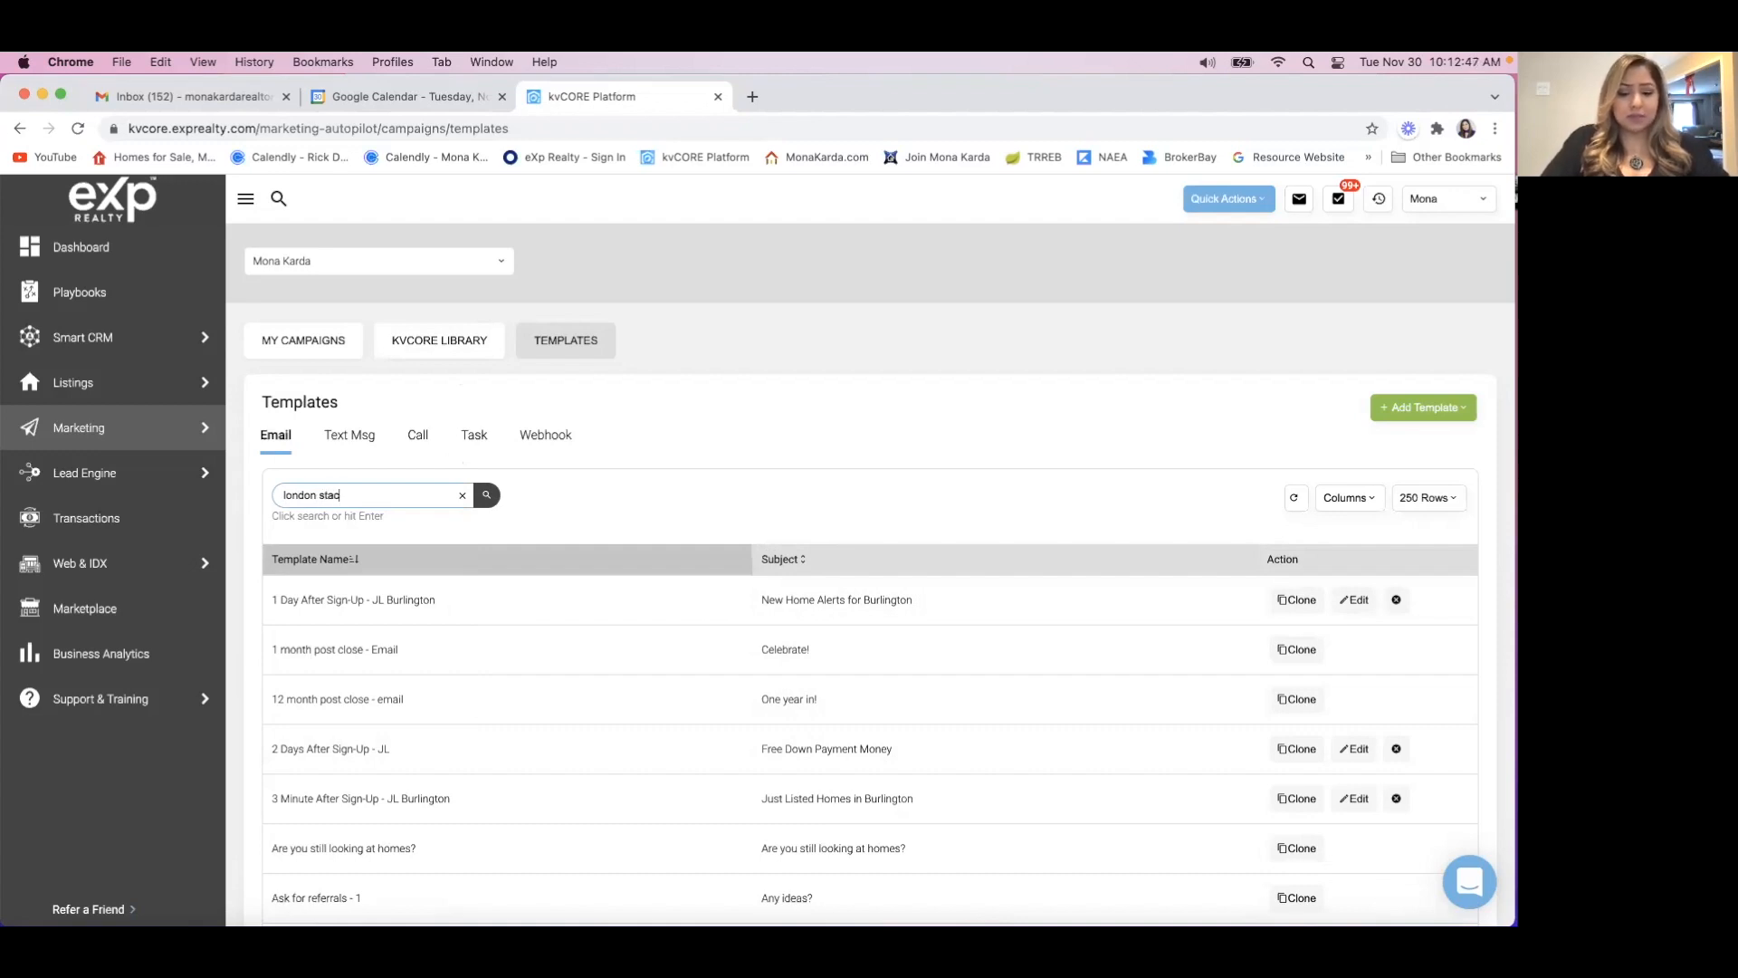
left_click(488, 495)
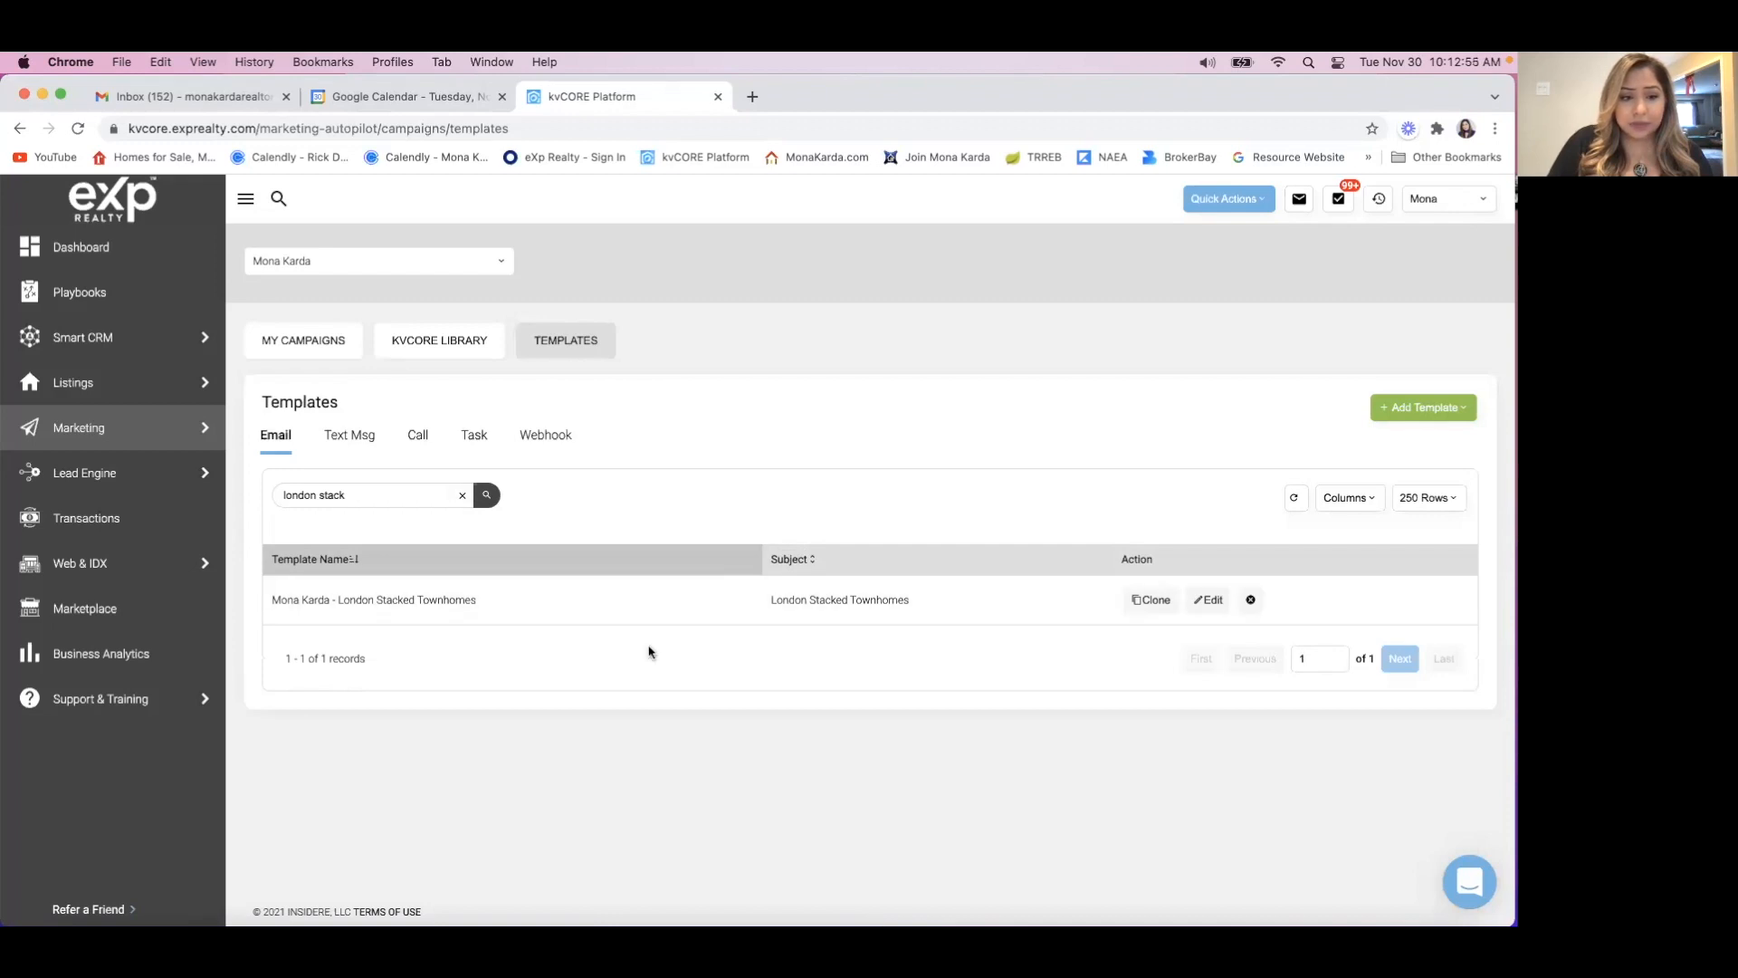
left_click(1211, 601)
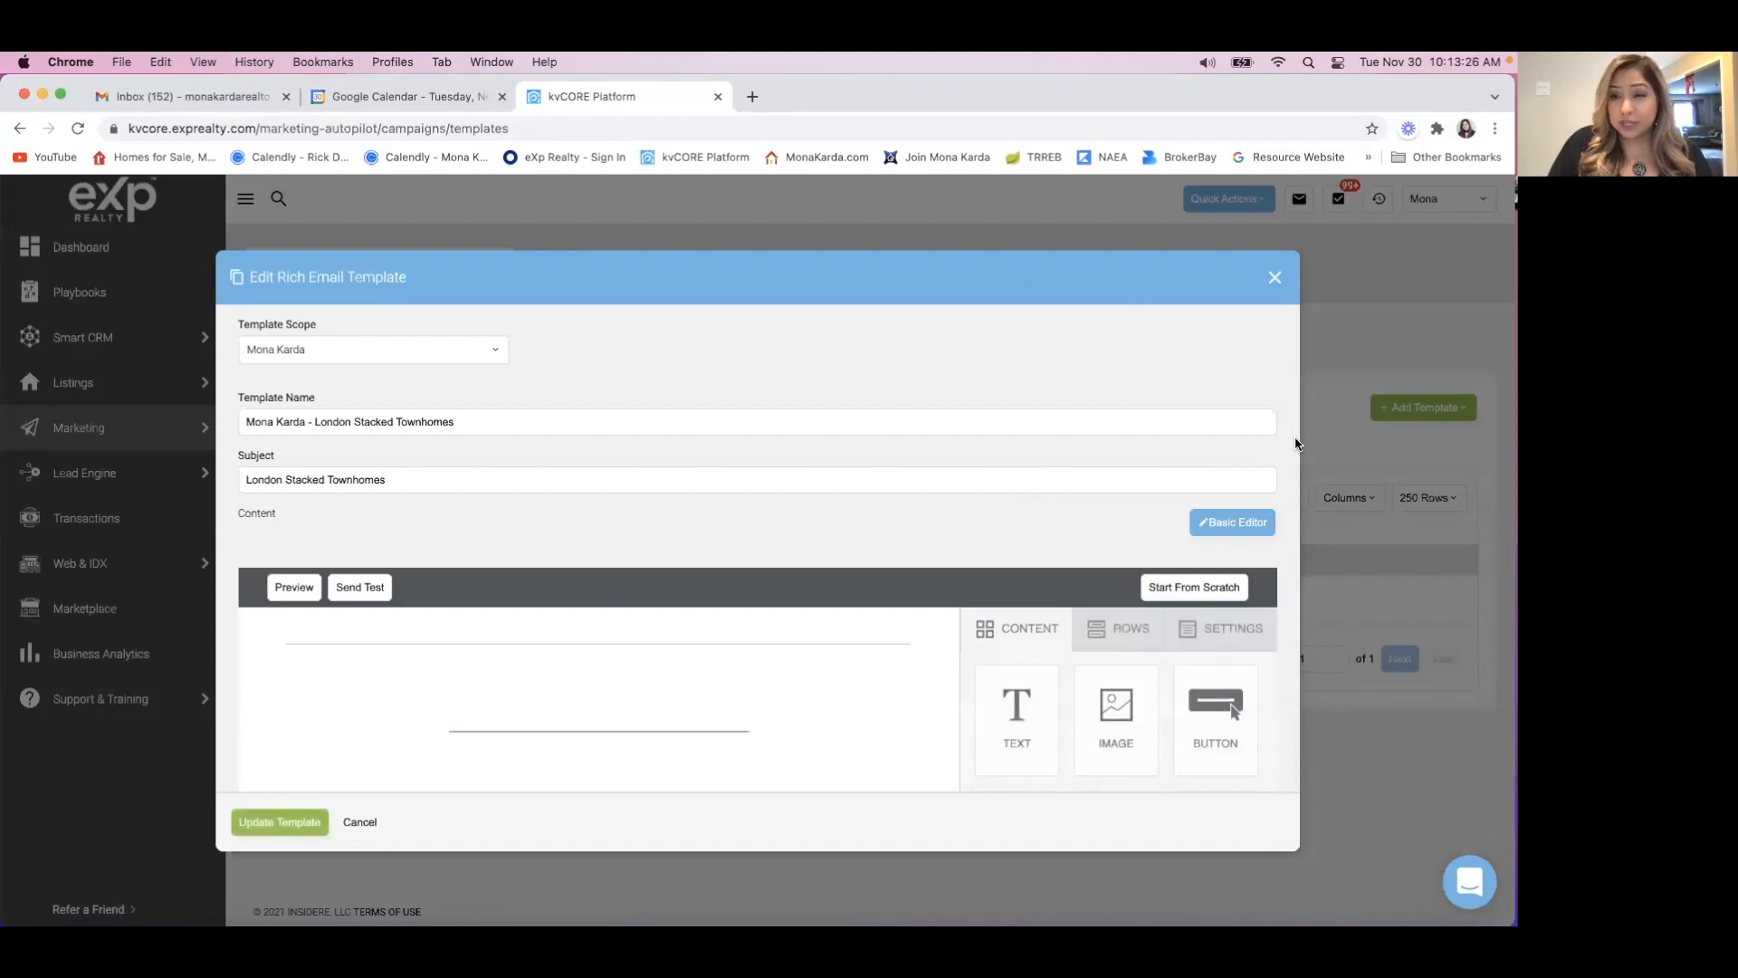
Delete the "1% co-op" line from the template's body text.
scroll(1296, 443, "down", 3)
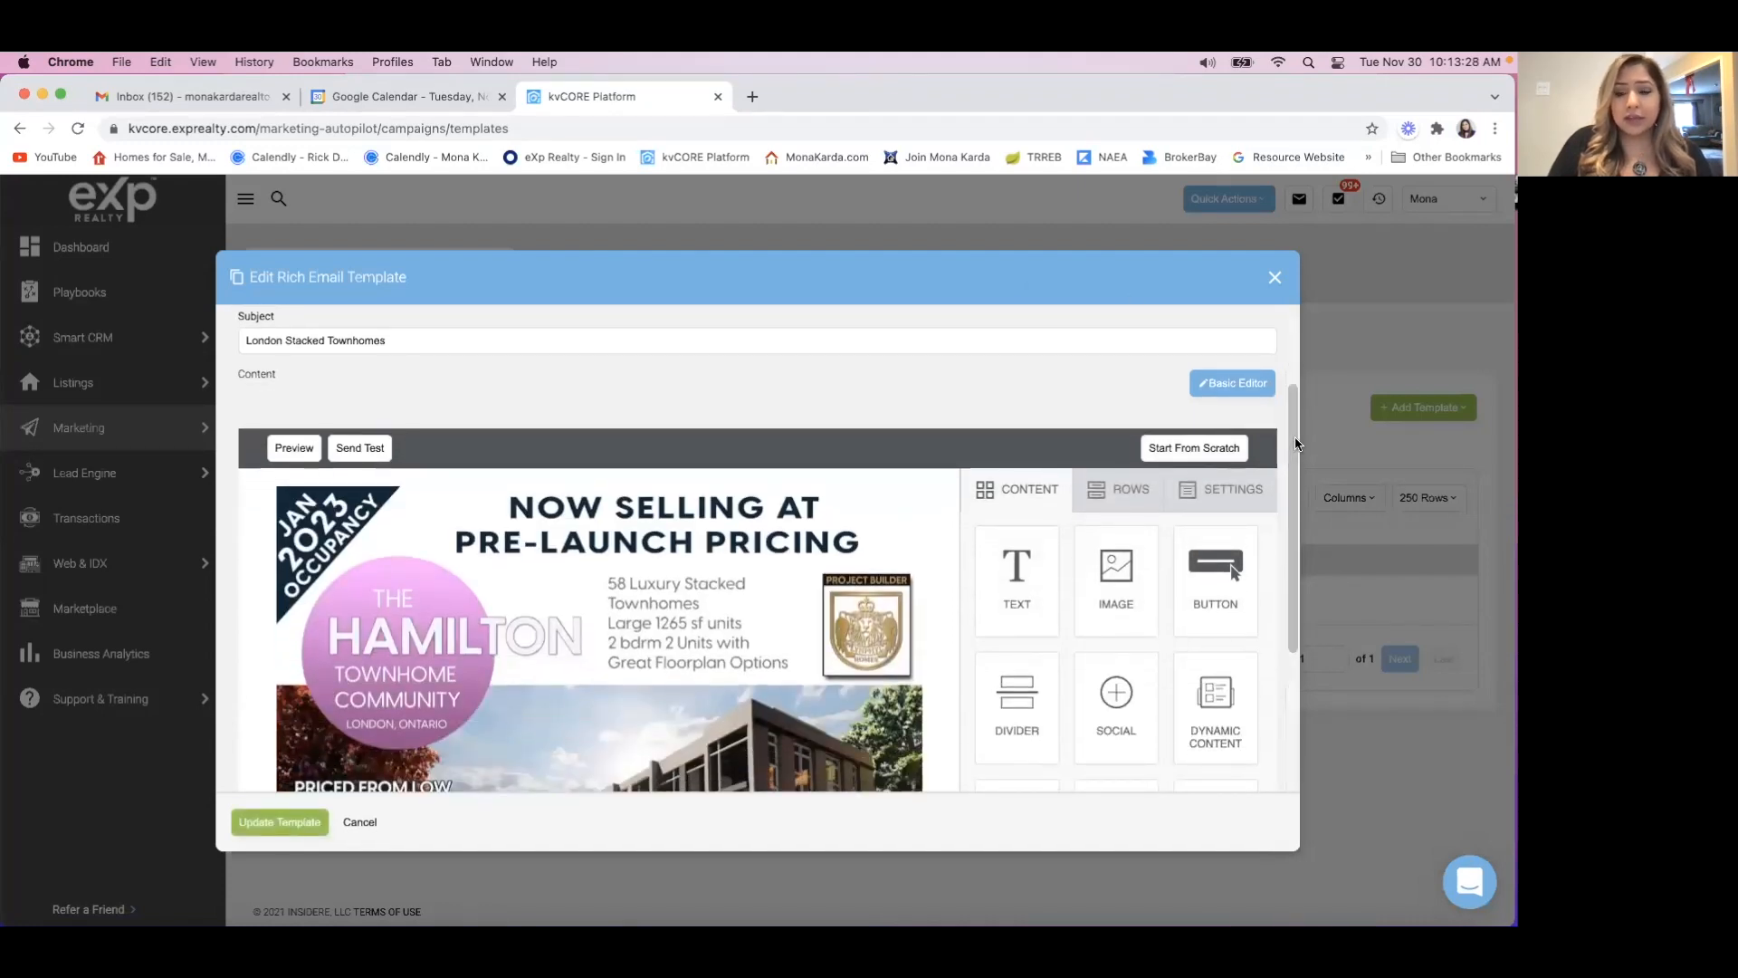
scroll(1297, 444, "down", 2)
scroll(1296, 443, "down", 3)
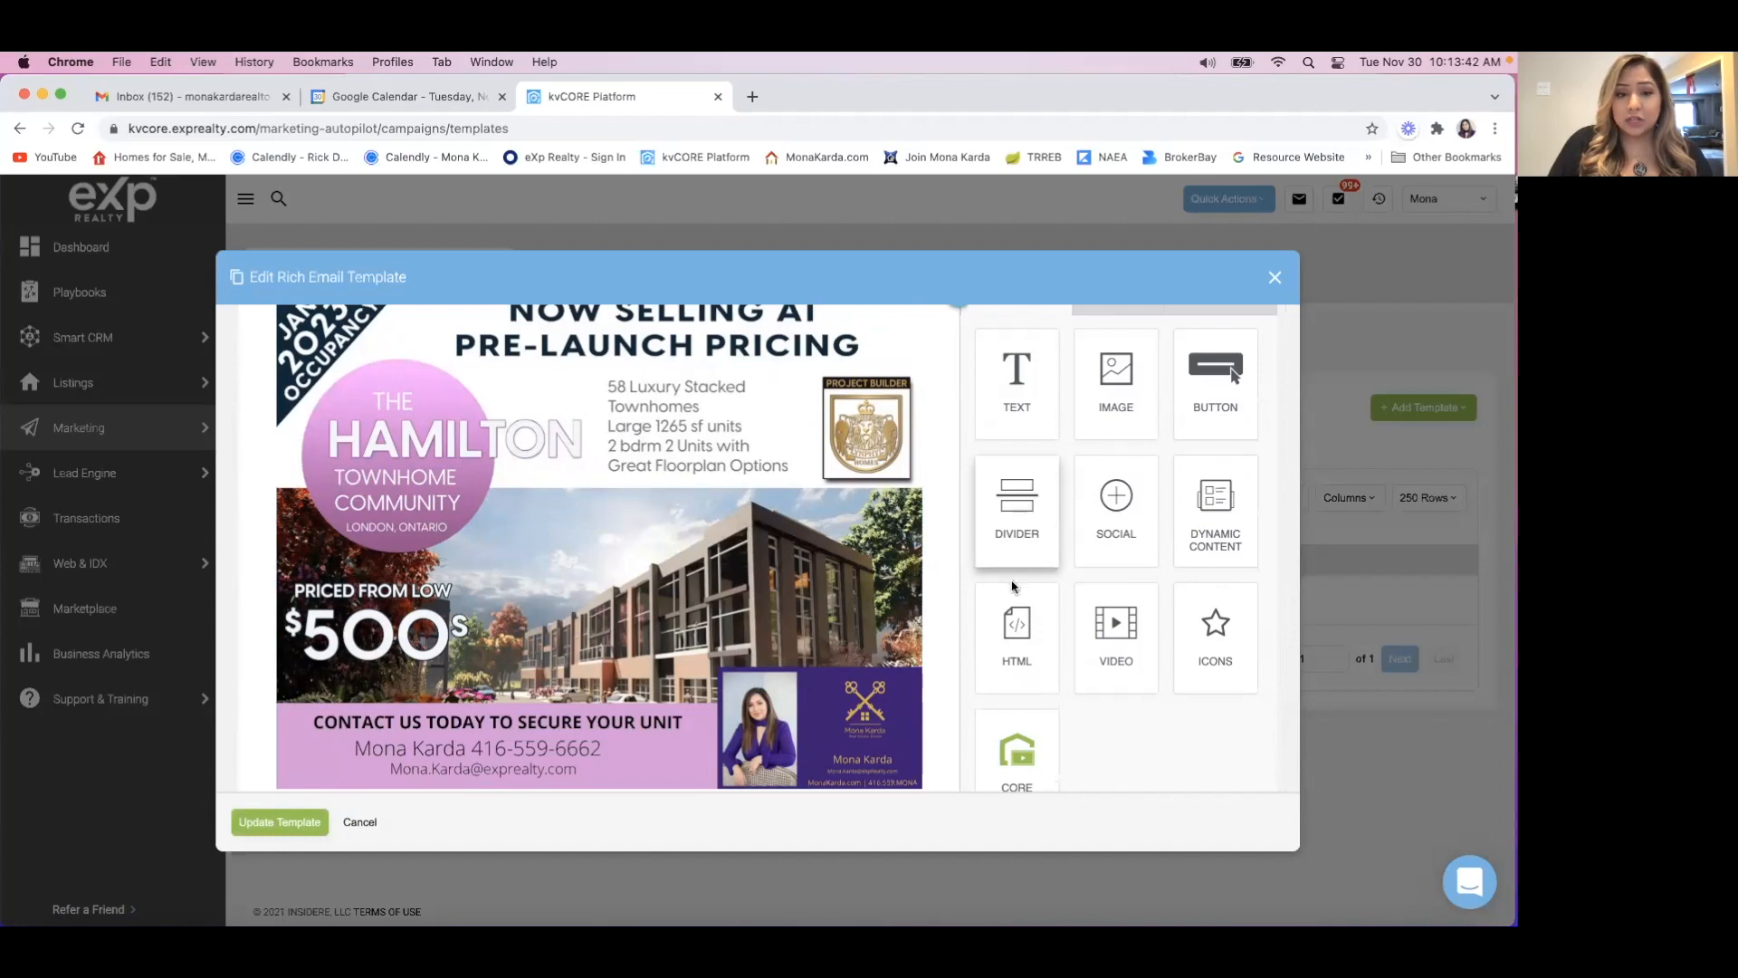
scroll(996, 589, "down", 1)
scroll(916, 596, "down", 5)
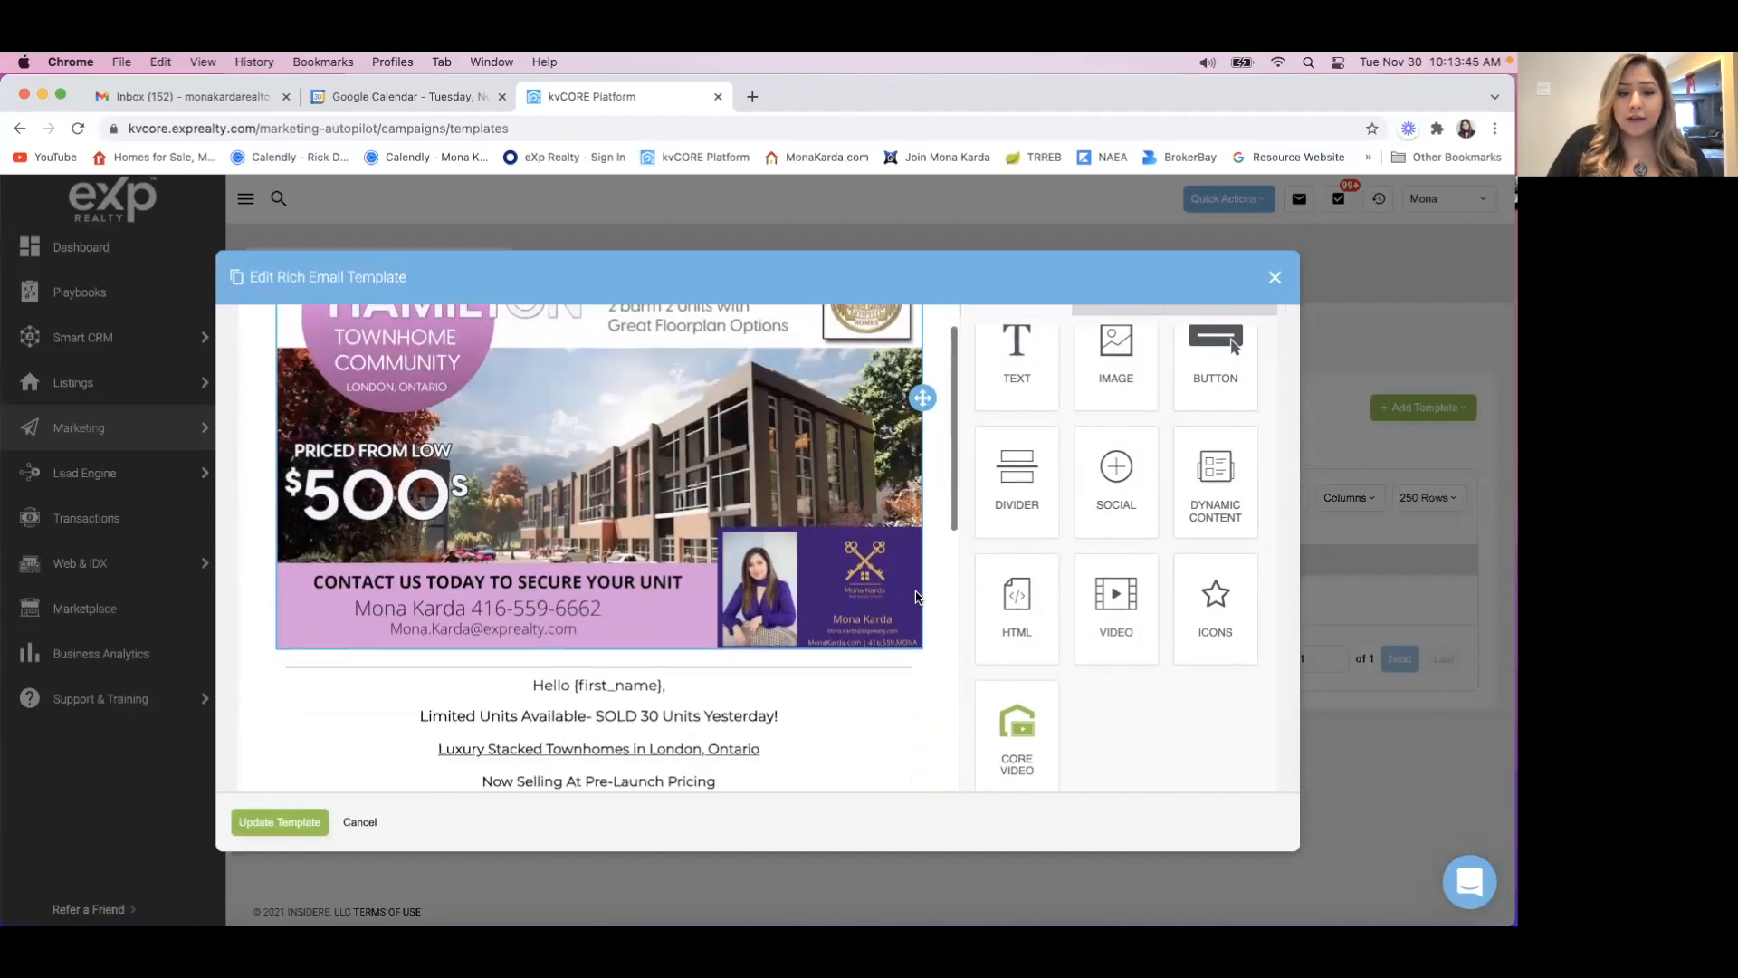
scroll(916, 597, "down", 1)
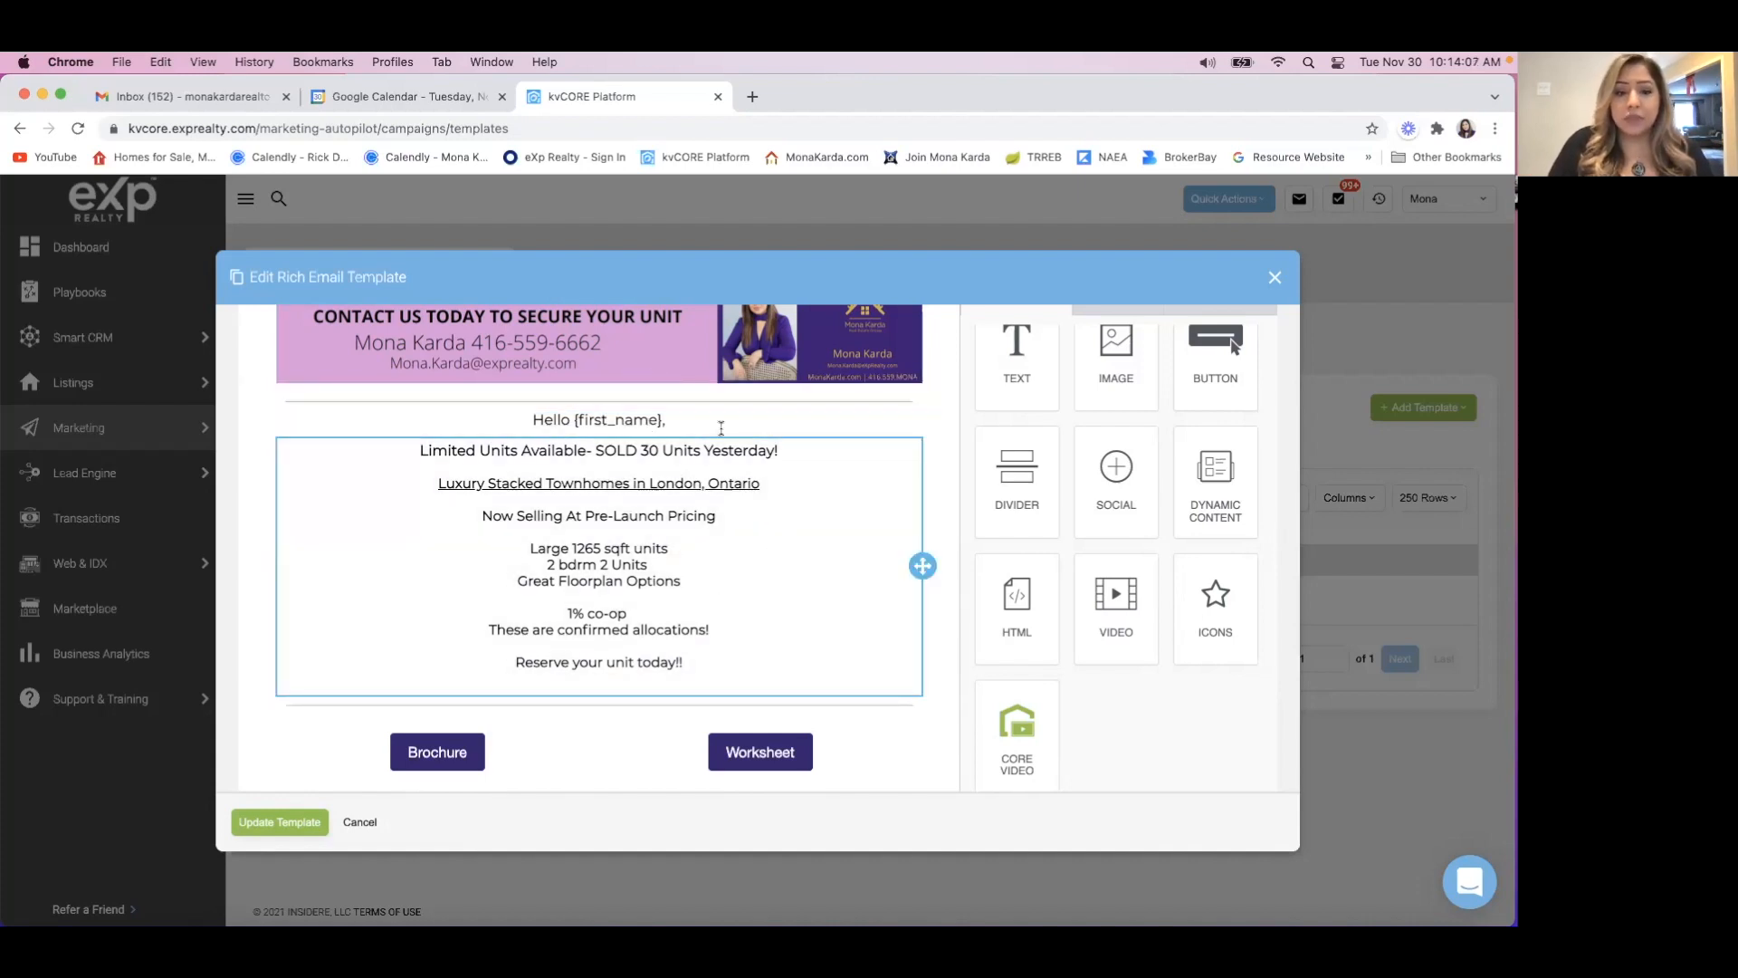
left_click(774, 583)
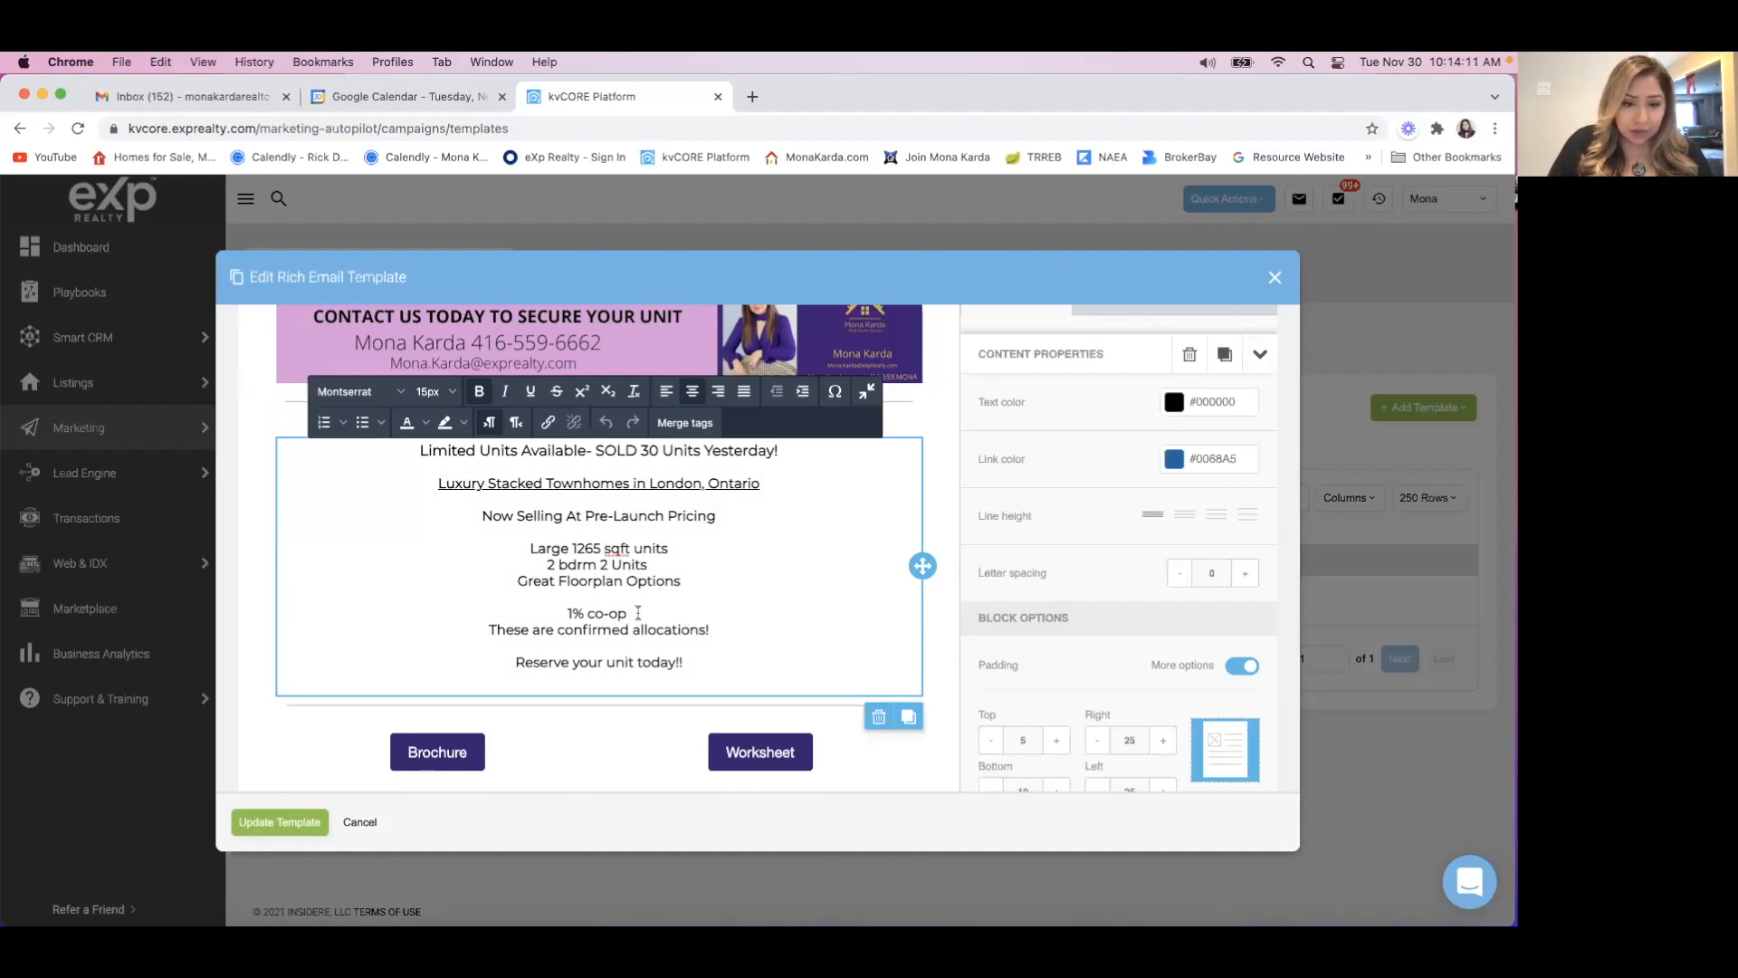
left_click_drag(636, 615, 539, 602)
key("BackSpace")
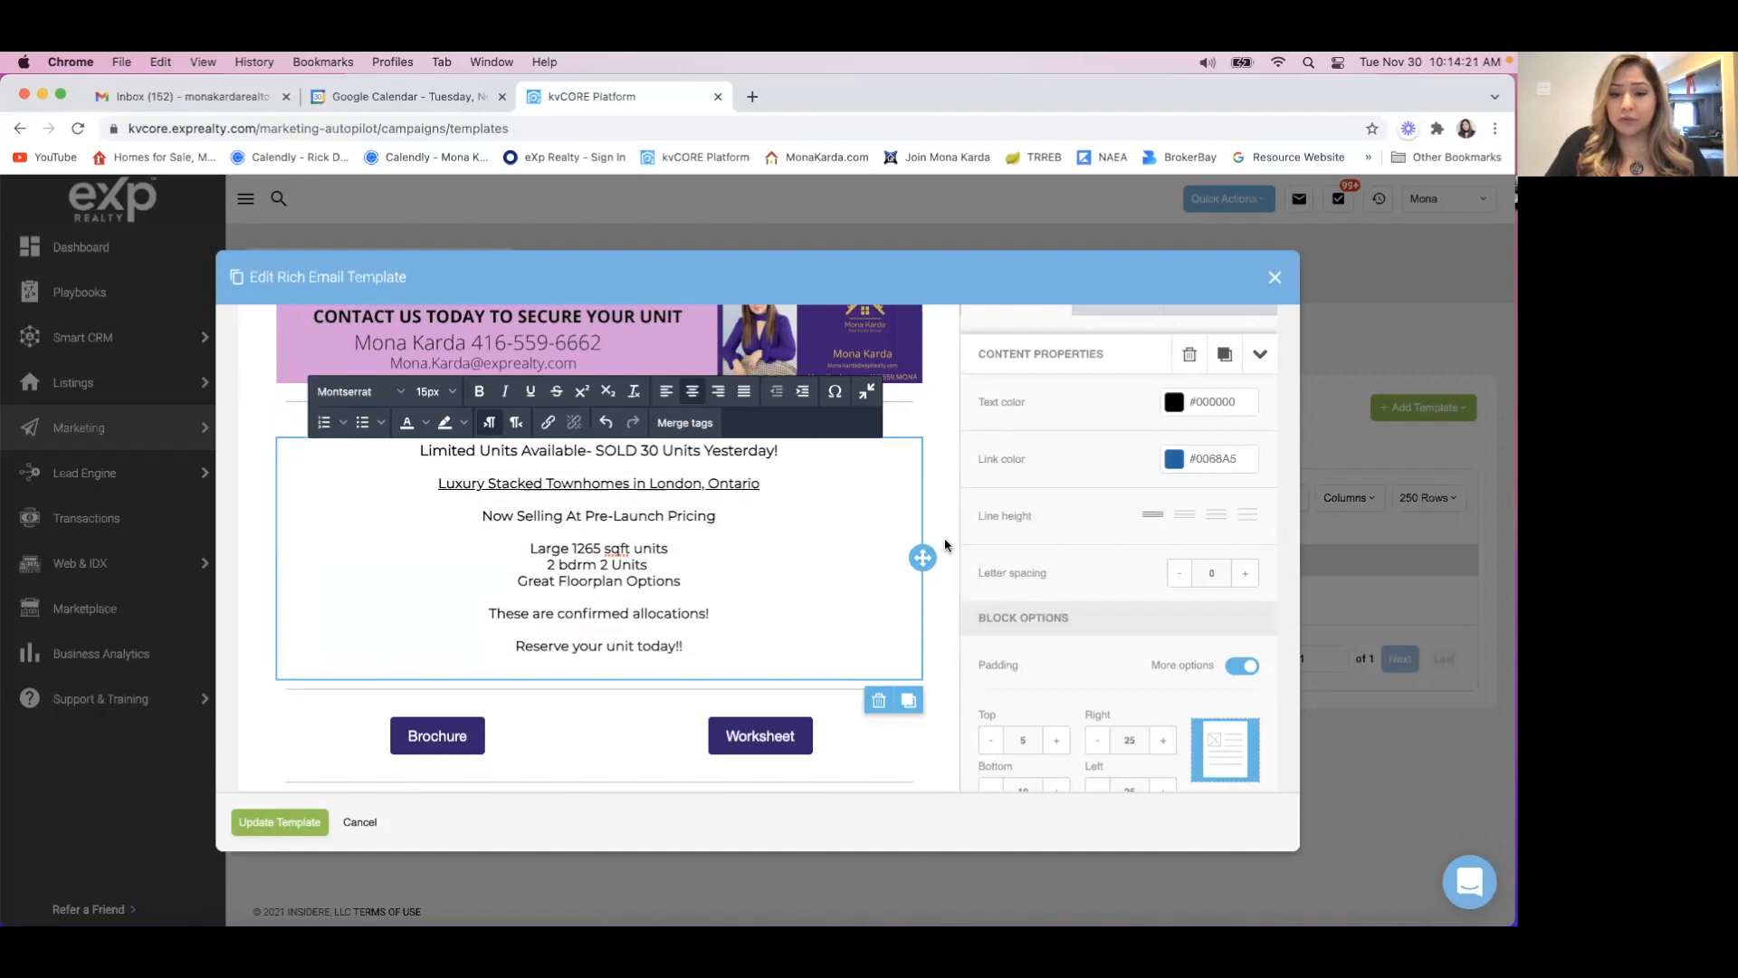
Copy the Brochure button's web link and open it in a new browser tab.
scroll(939, 532, "down", 3)
scroll(938, 533, "down", 1)
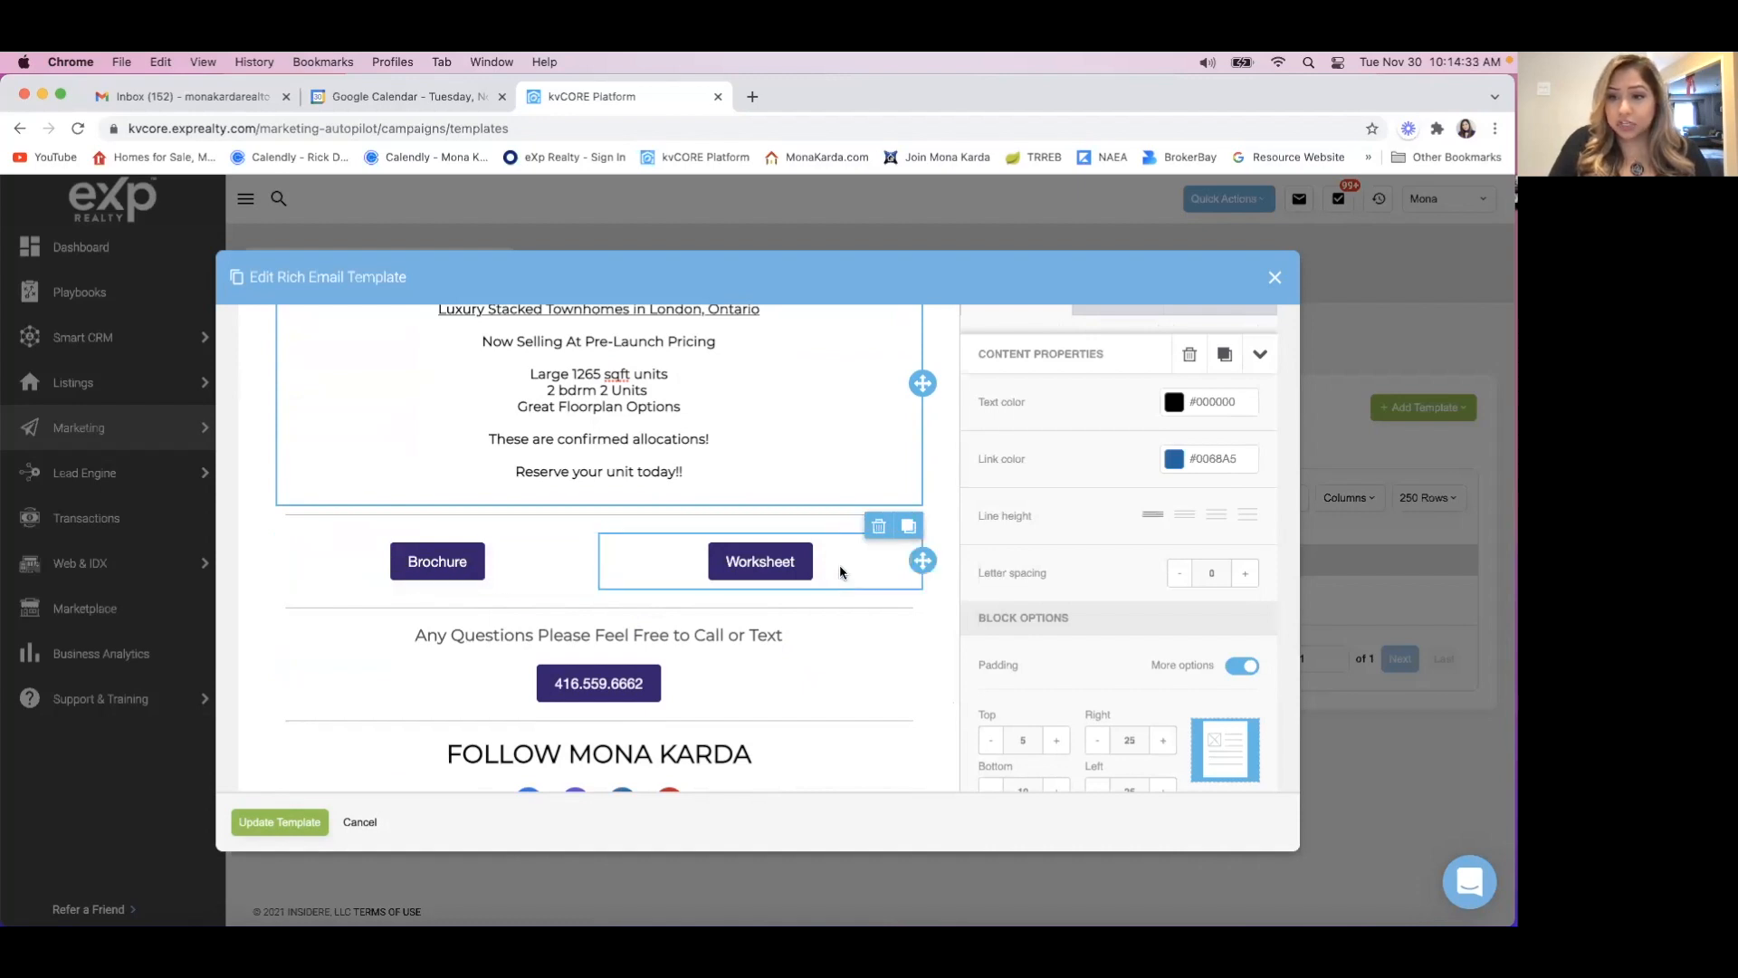
left_click(534, 570)
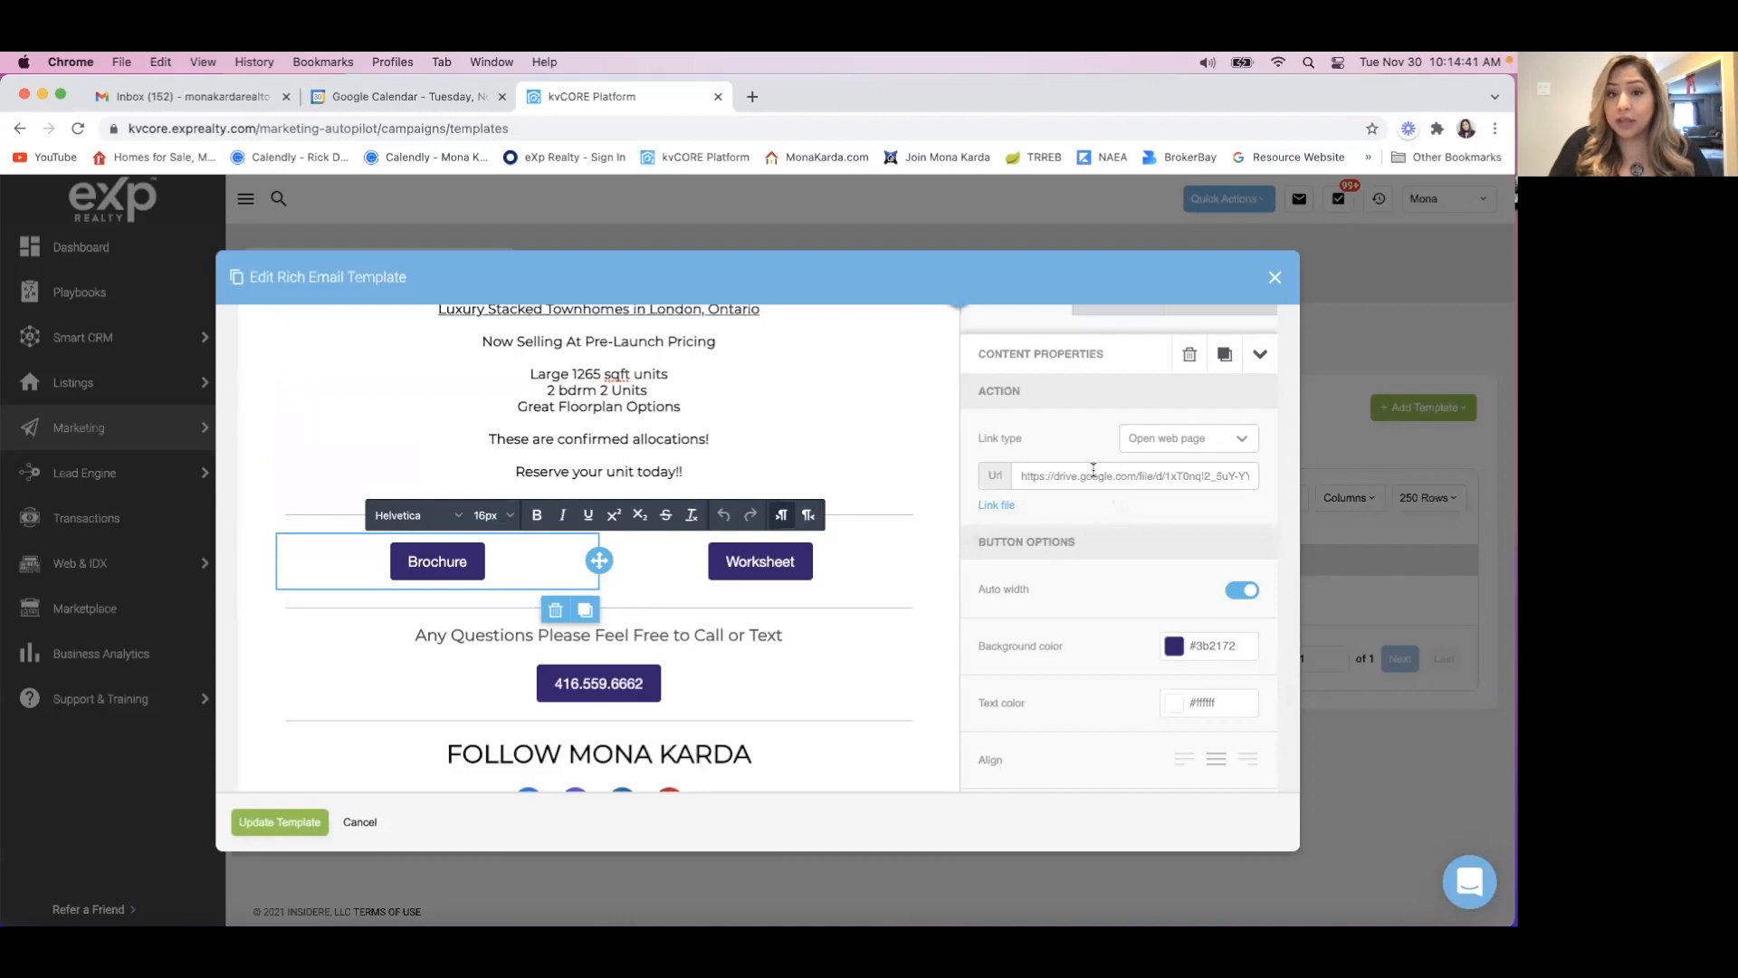
left_click_drag(1015, 476, 1330, 486)
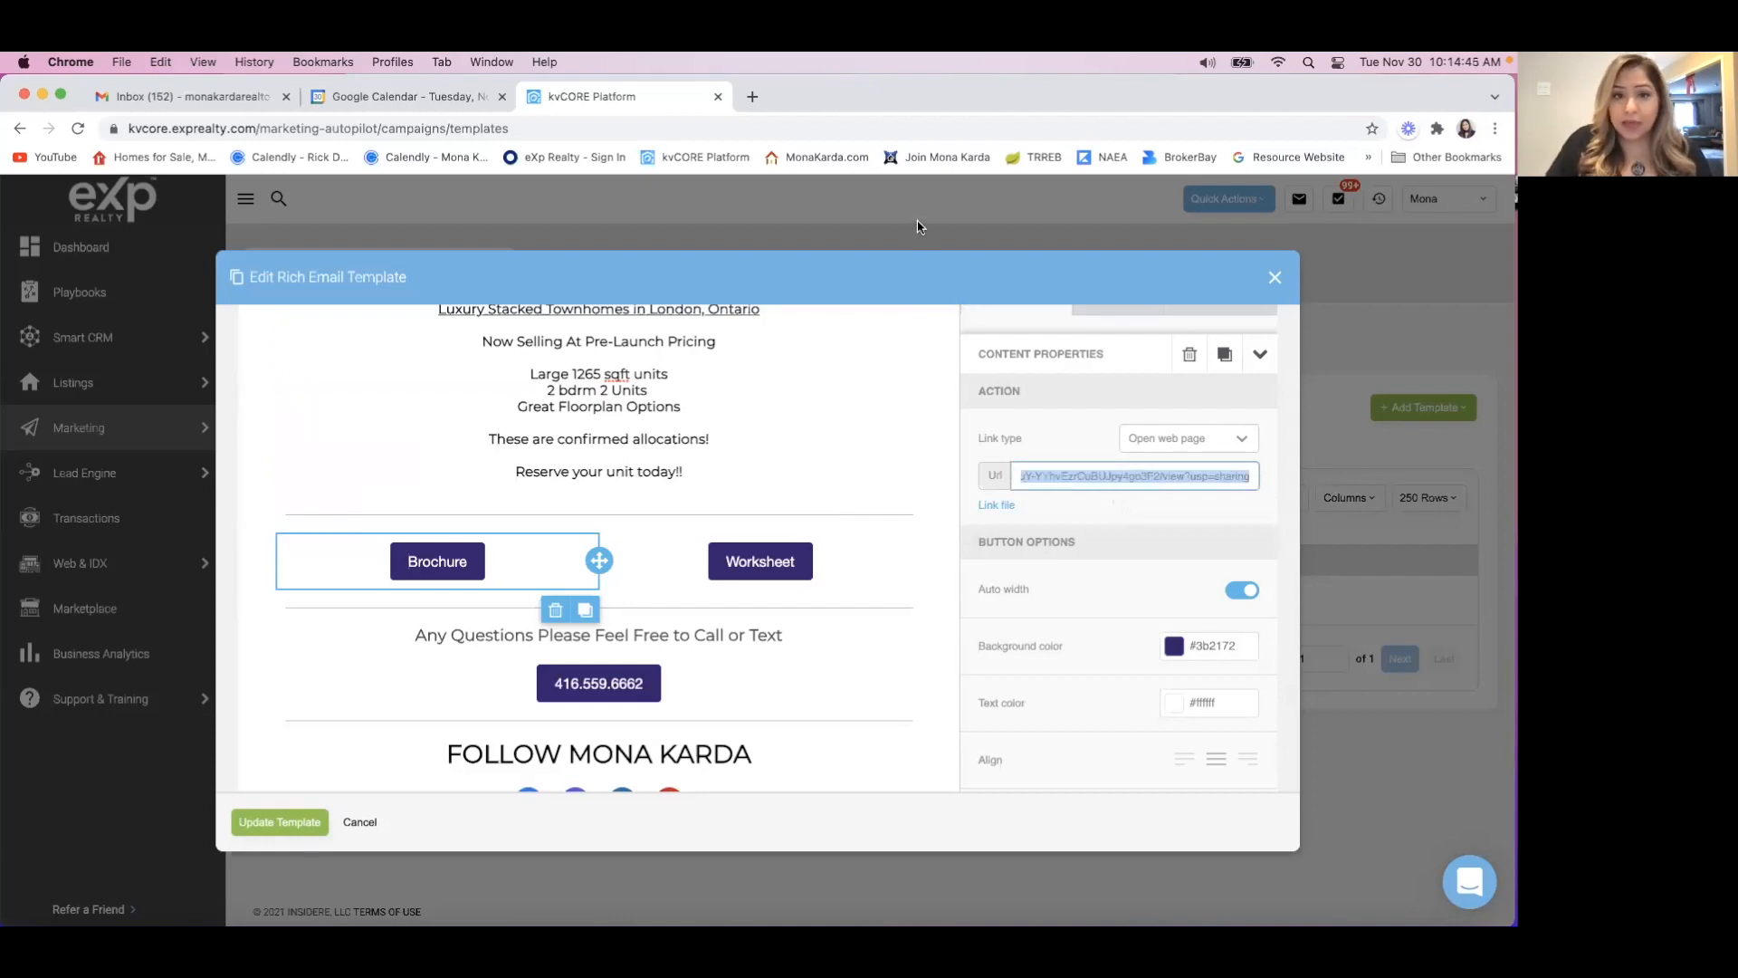
left_click(751, 97)
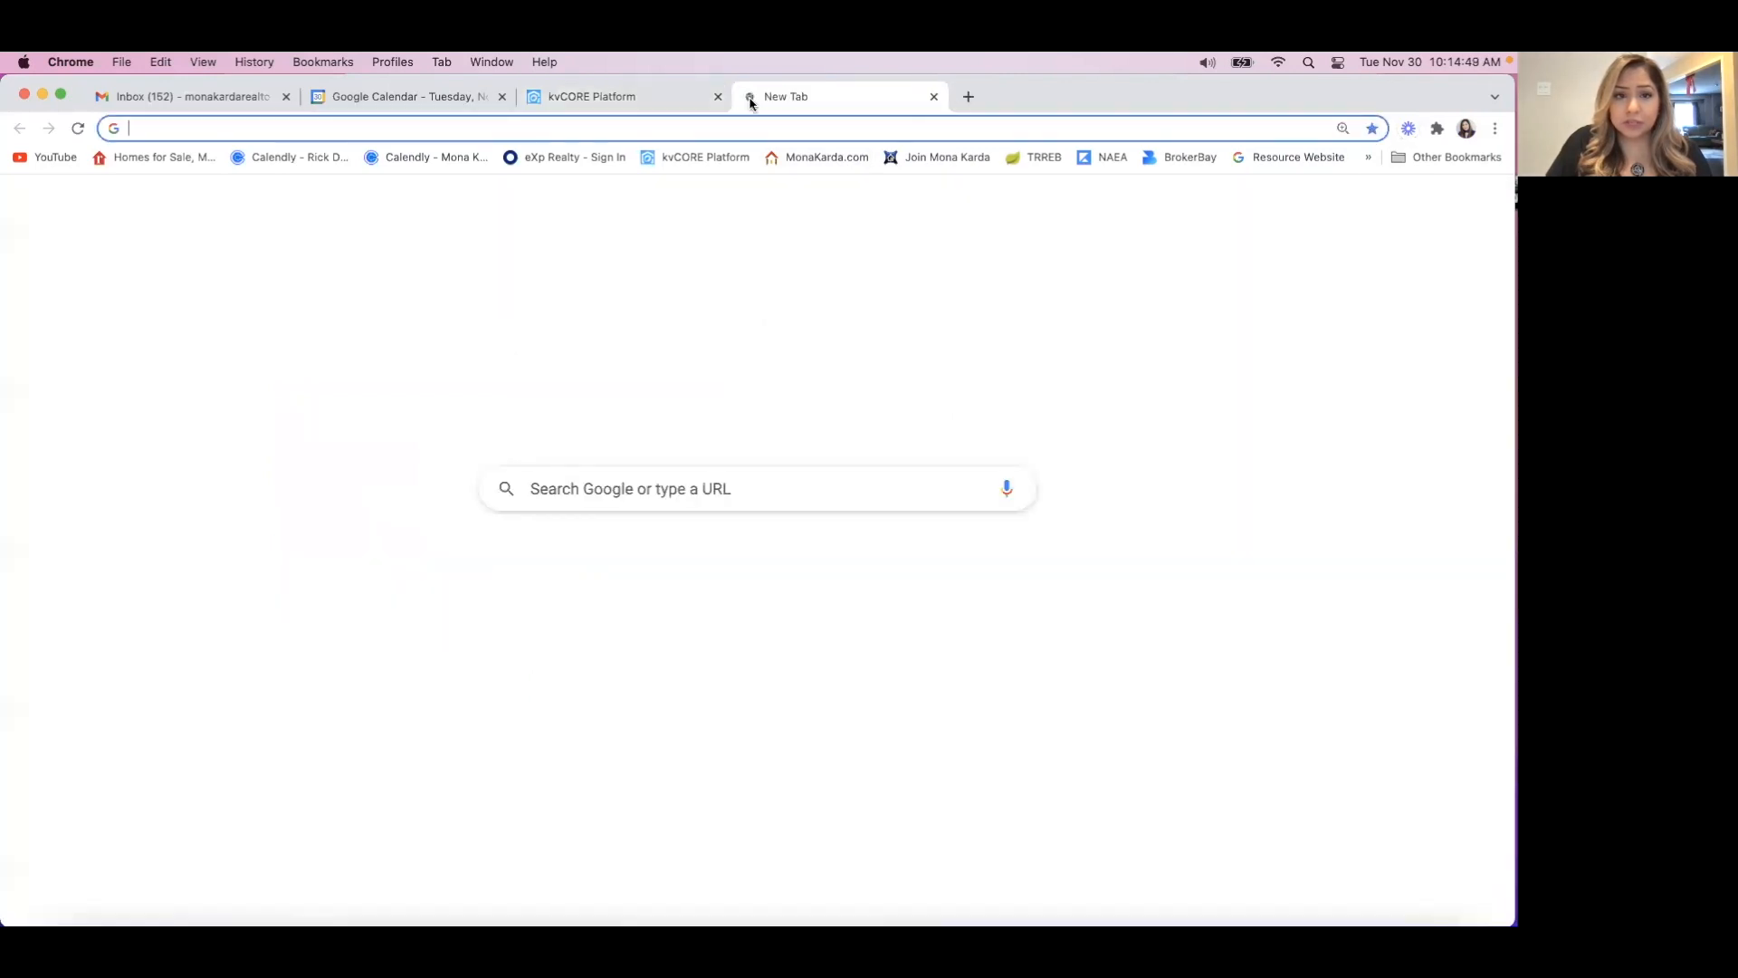
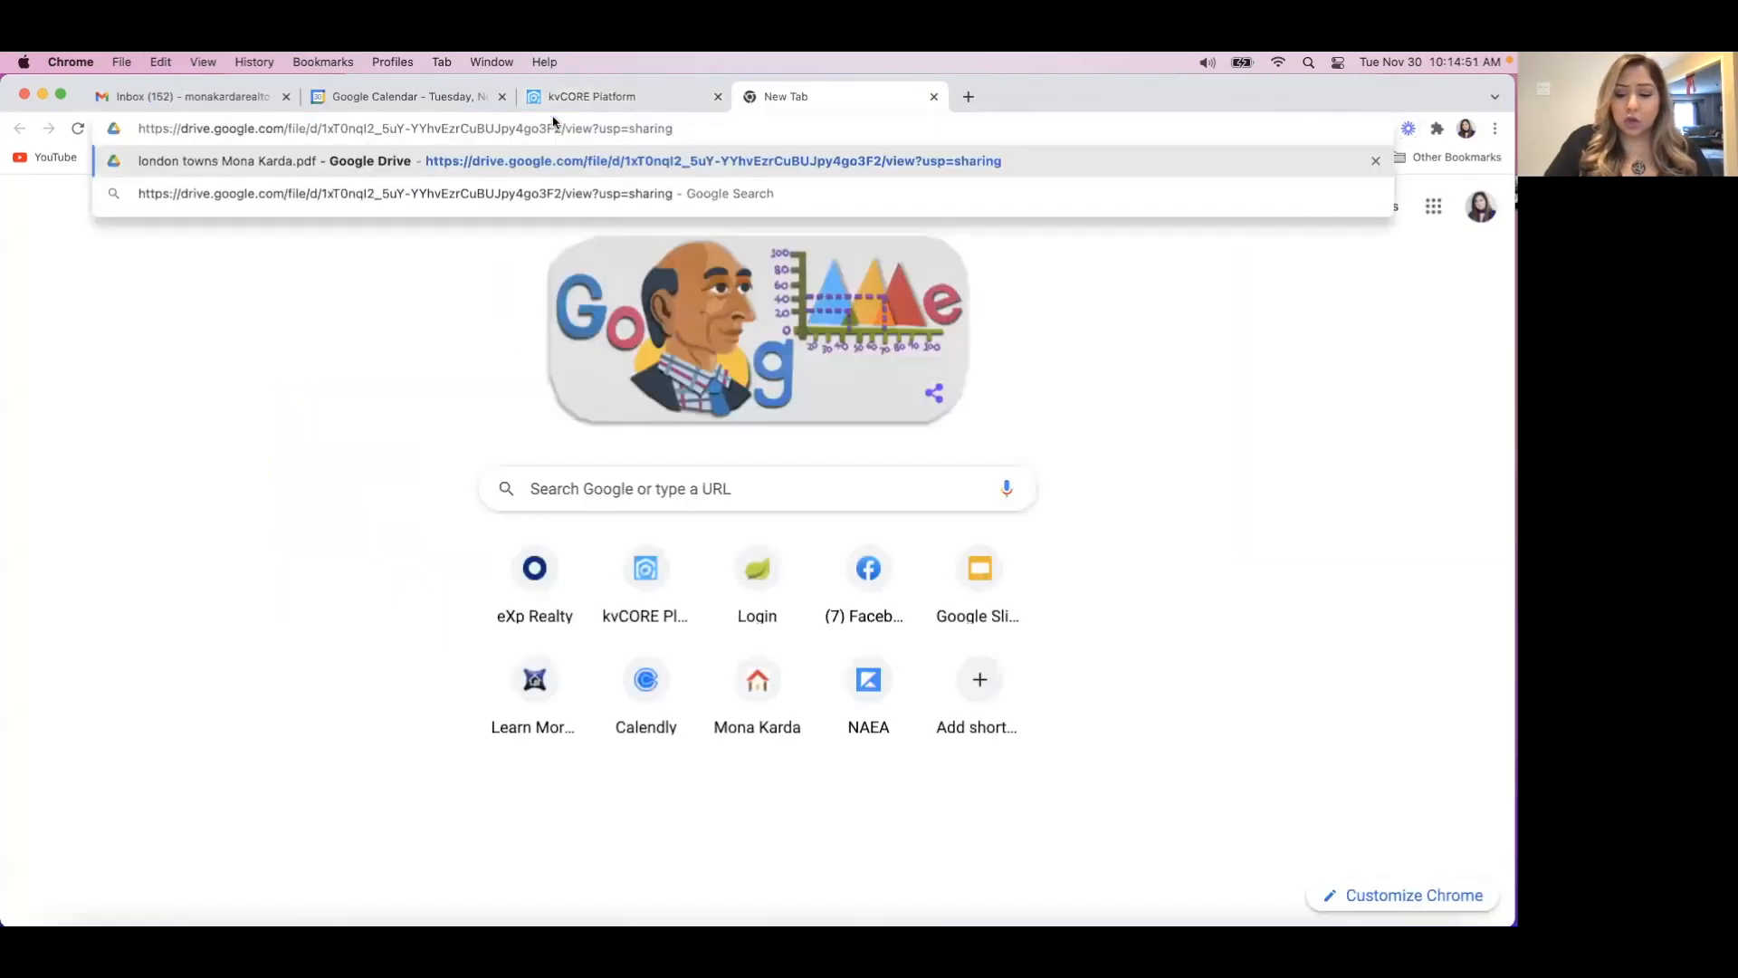
key("Return")
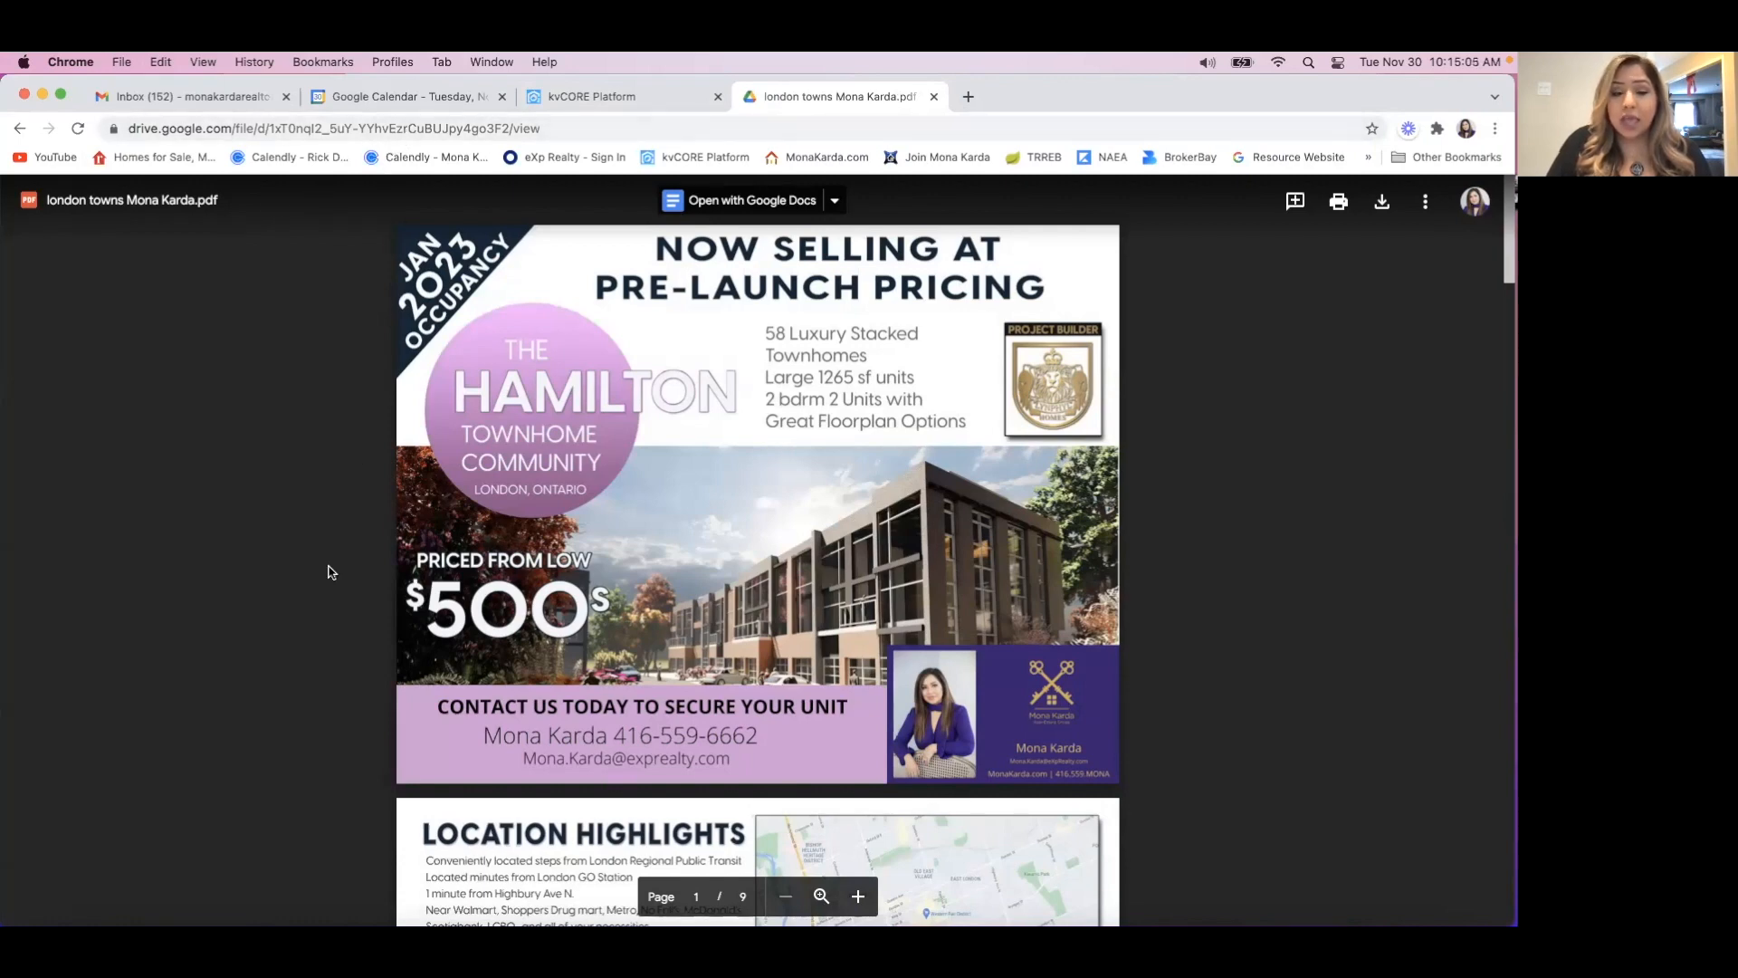
Examine the brochure PDF's pages from the location highlights through to the pre-launch pricing.
scroll(331, 571, "down", 5)
scroll(331, 571, "down", 8)
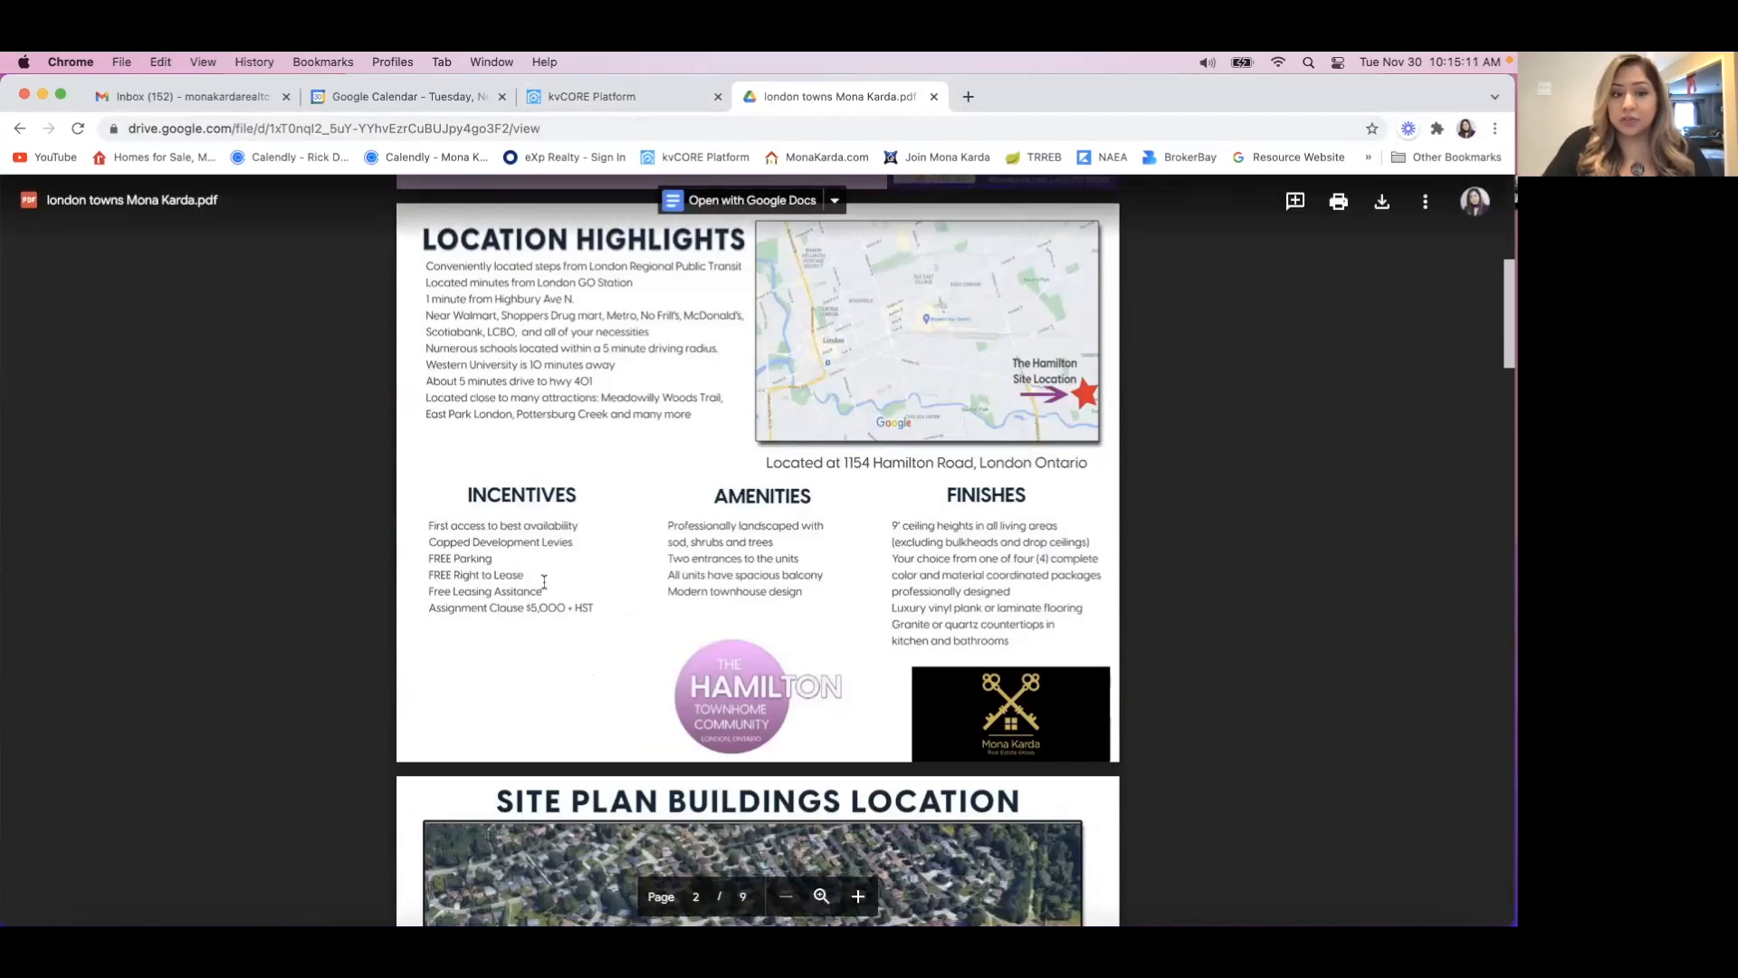
scroll(426, 596, "down", 8)
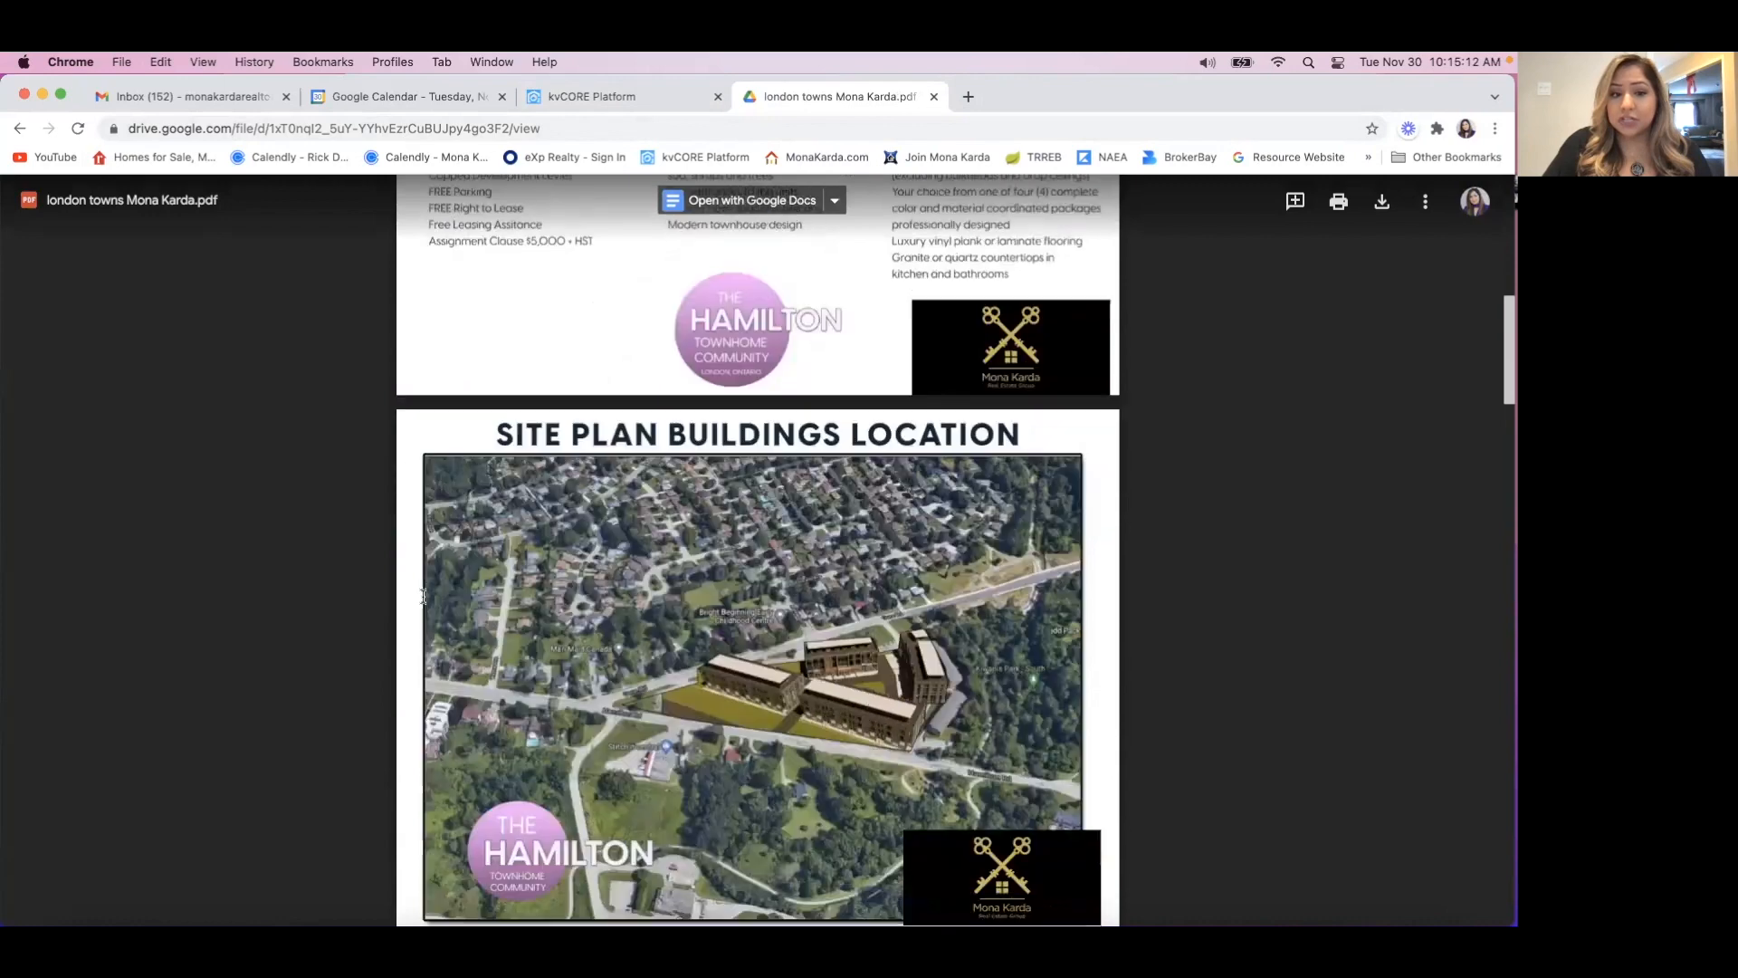
scroll(423, 595, "down", 7)
scroll(423, 596, "down", 20)
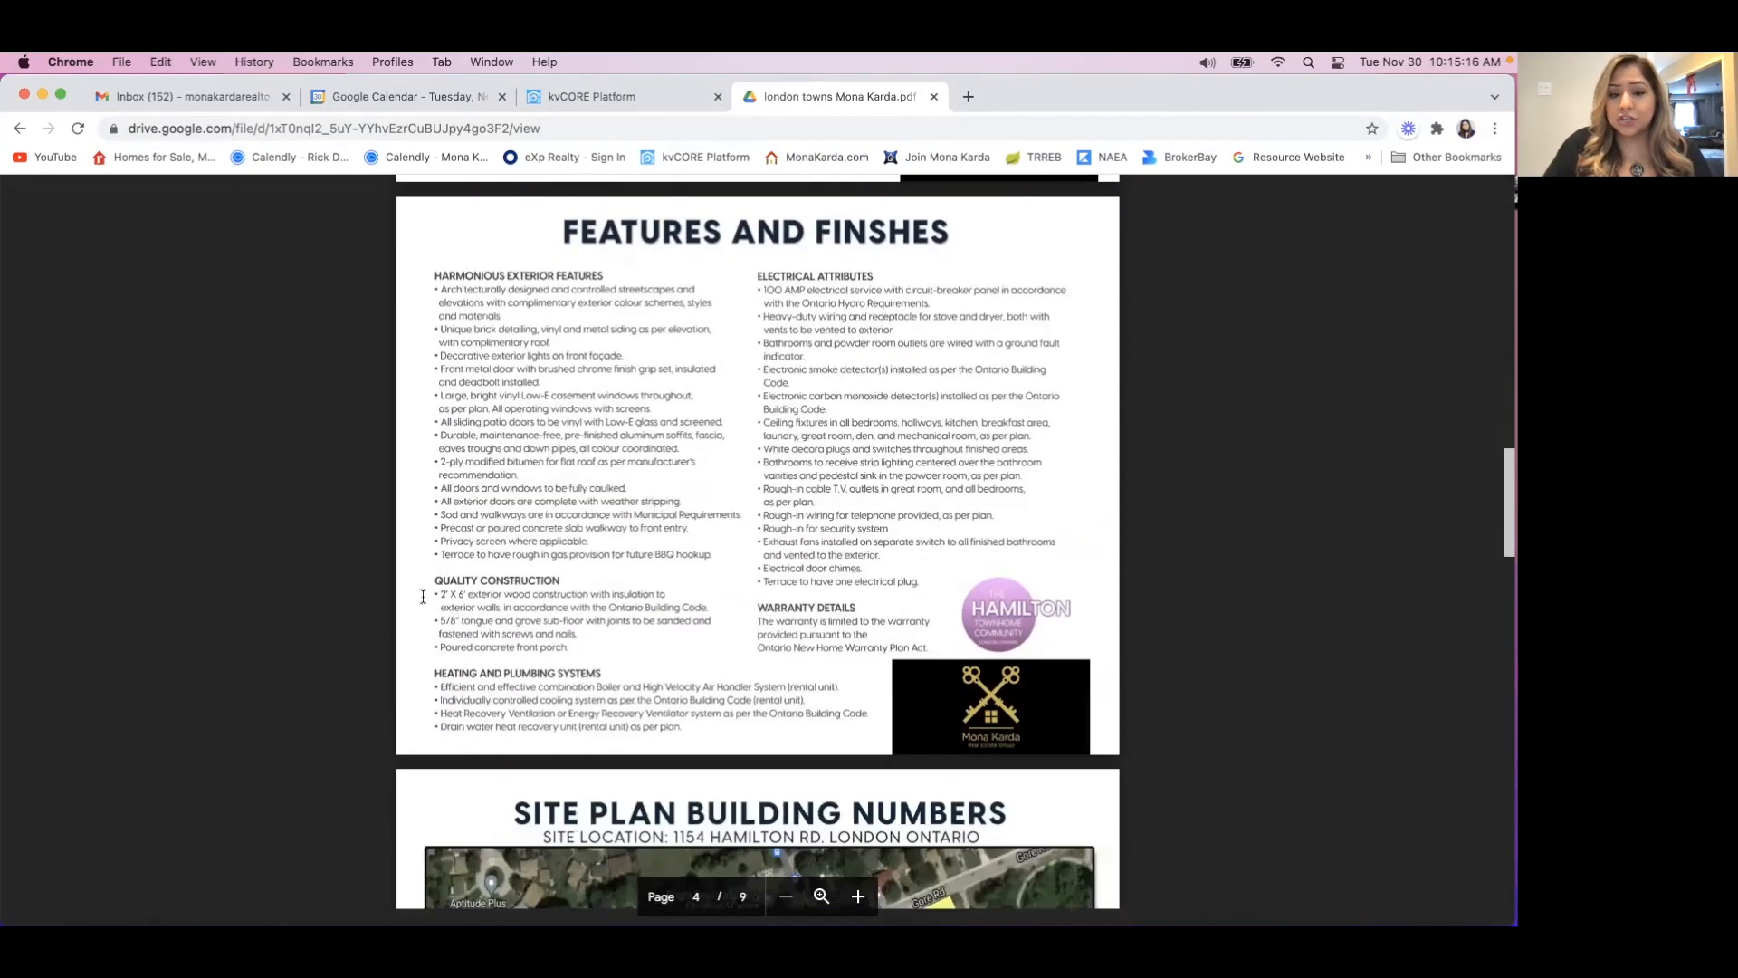
scroll(422, 596, "down", 20)
scroll(423, 599, "down", 14)
scroll(423, 600, "down", 5)
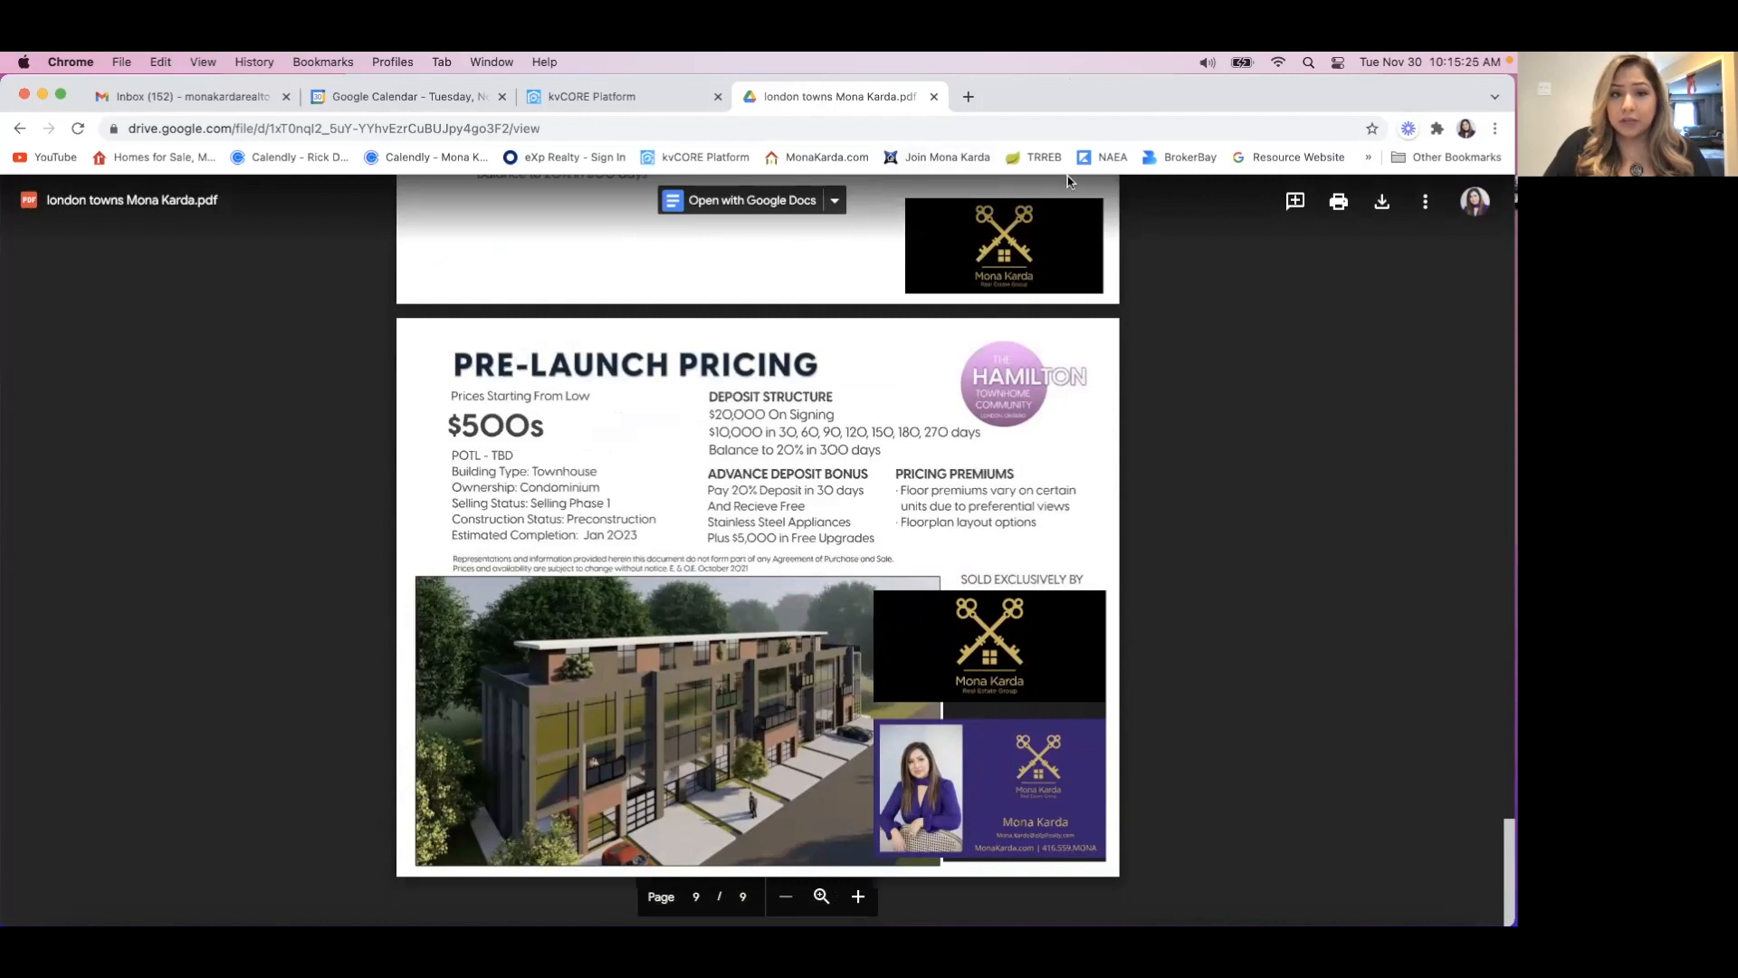
Return to the email template in kvCORE and check the Worksheet button's link settings.
left_click(631, 96)
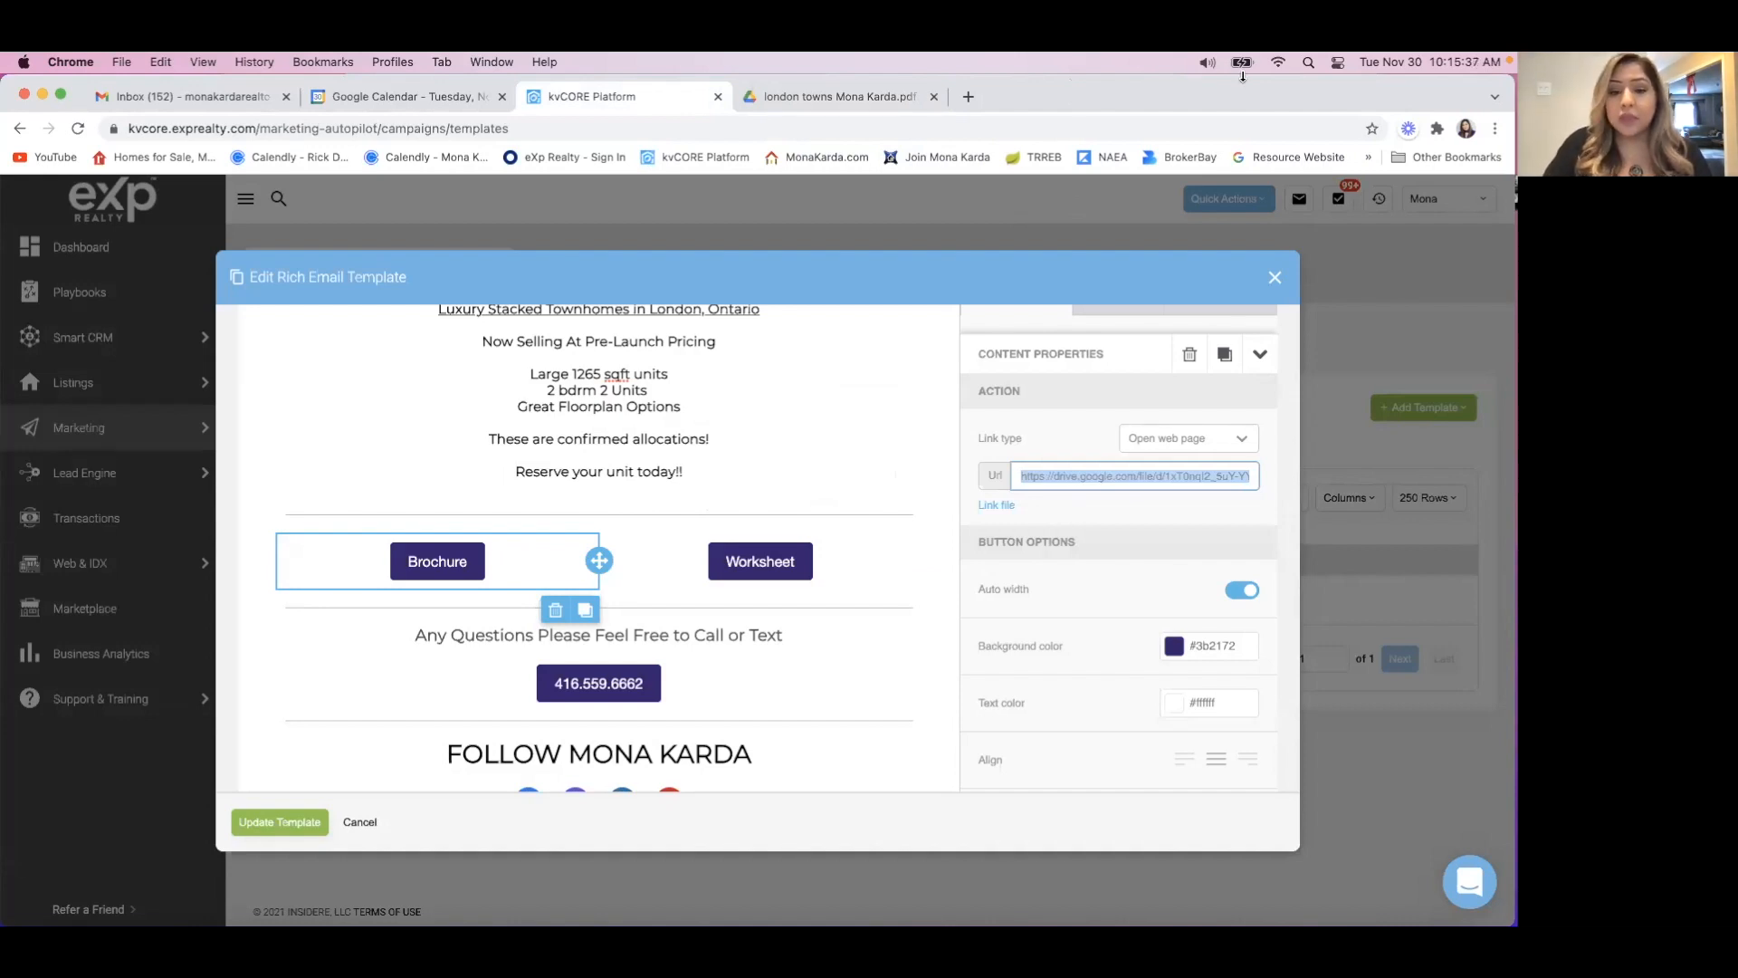
left_click(824, 558)
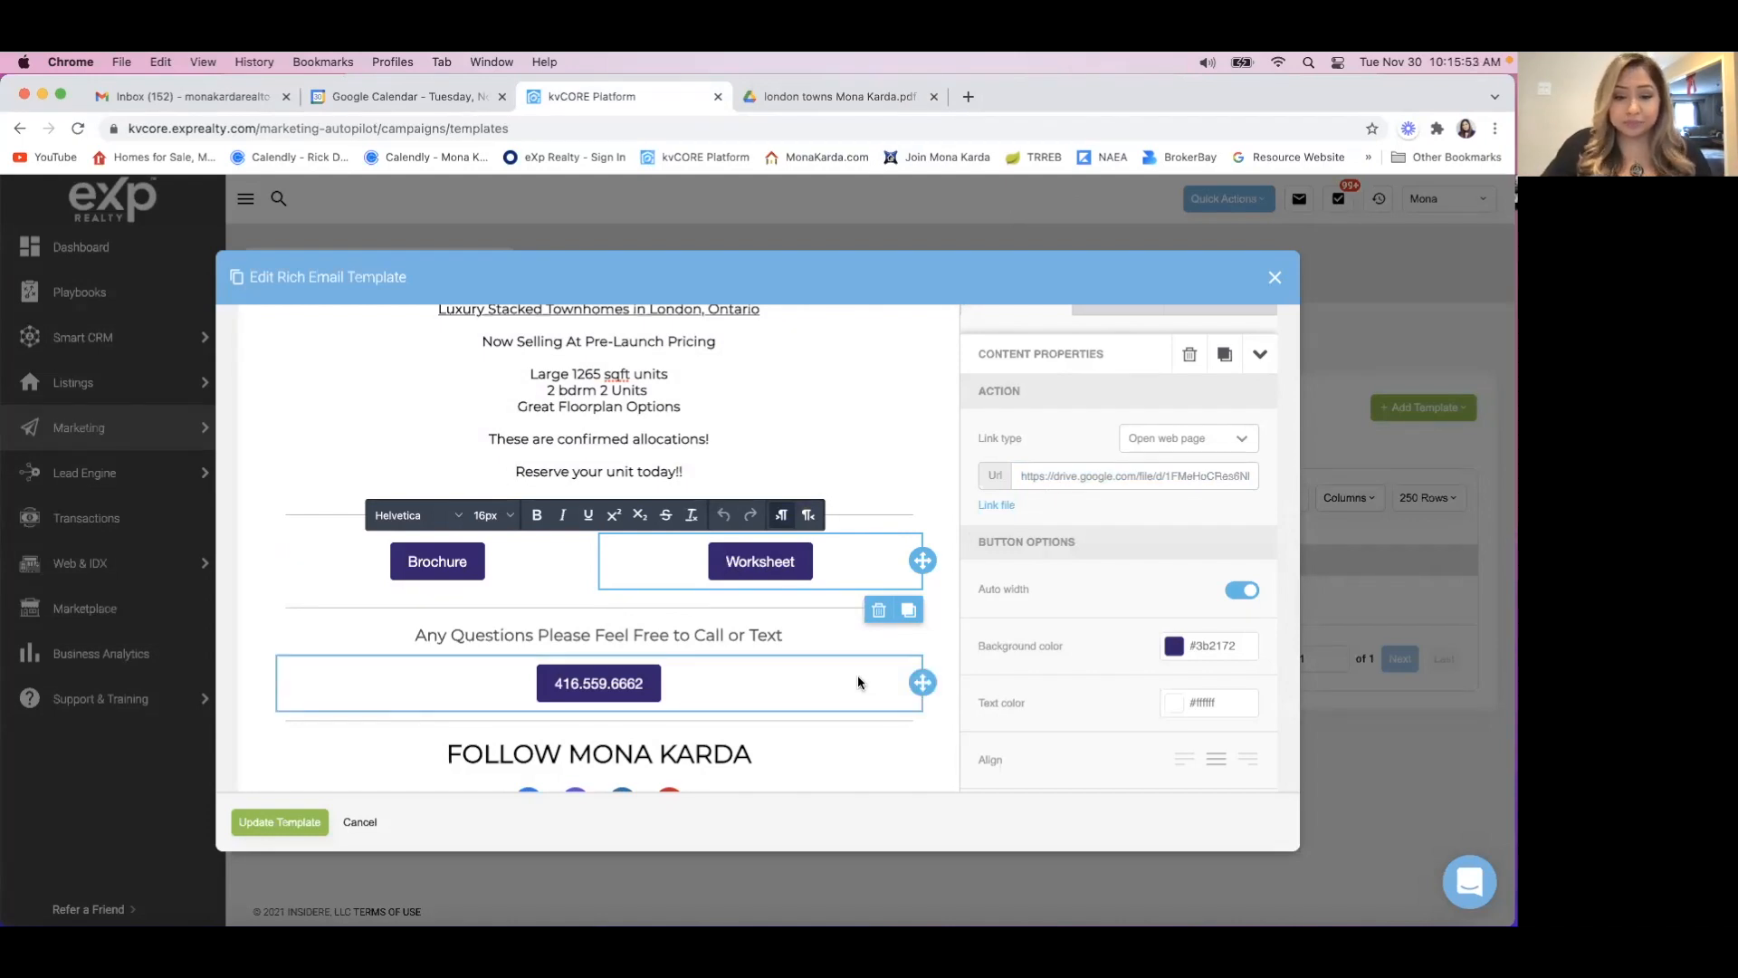
scroll(847, 682, "down", 1)
scroll(845, 679, "down", 3)
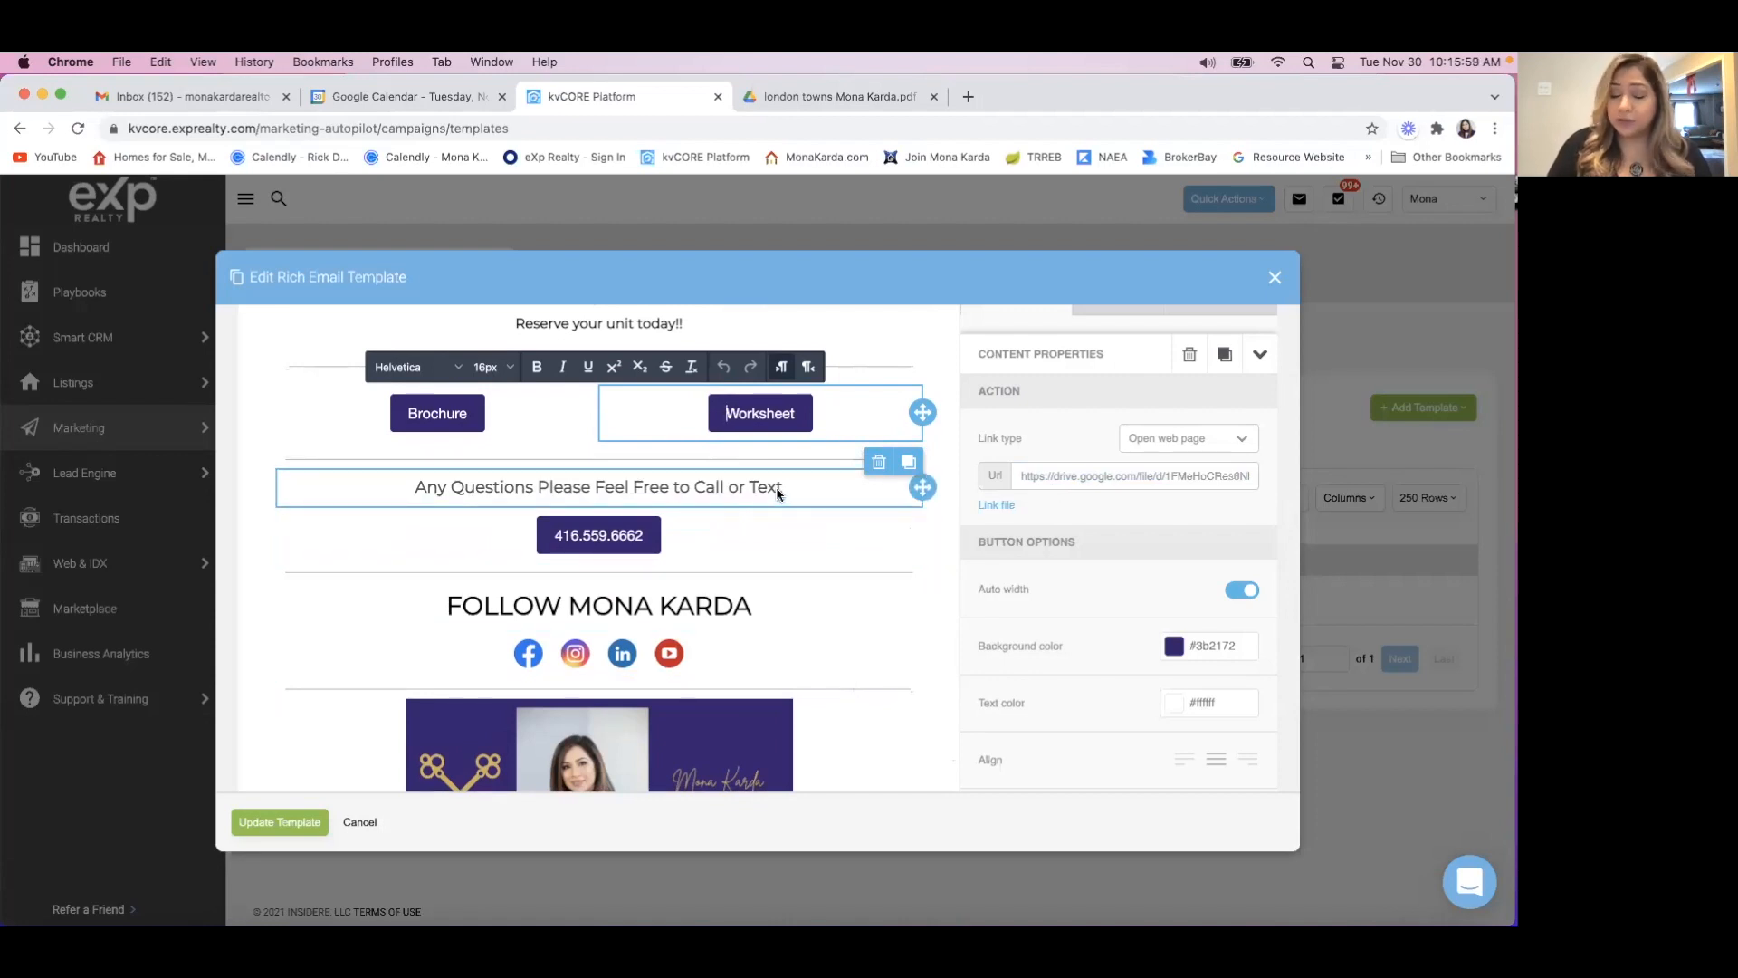
Review the phone number button's link types and choose Make call.
left_click(766, 541)
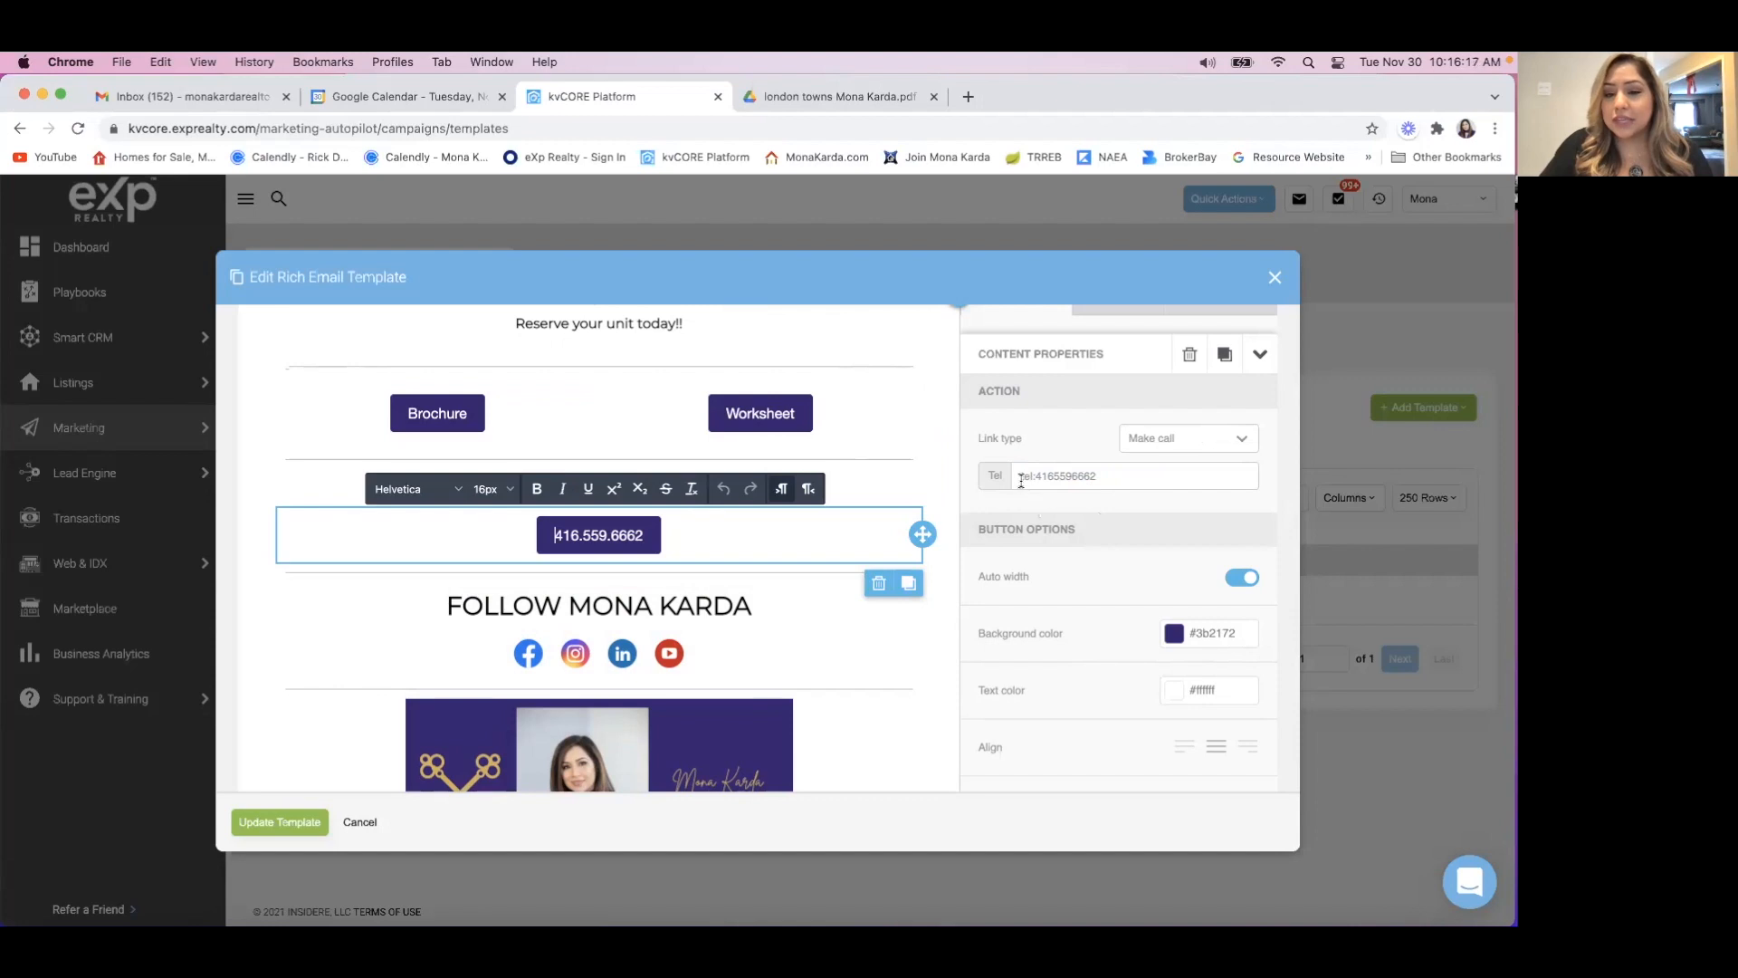
left_click(1186, 442)
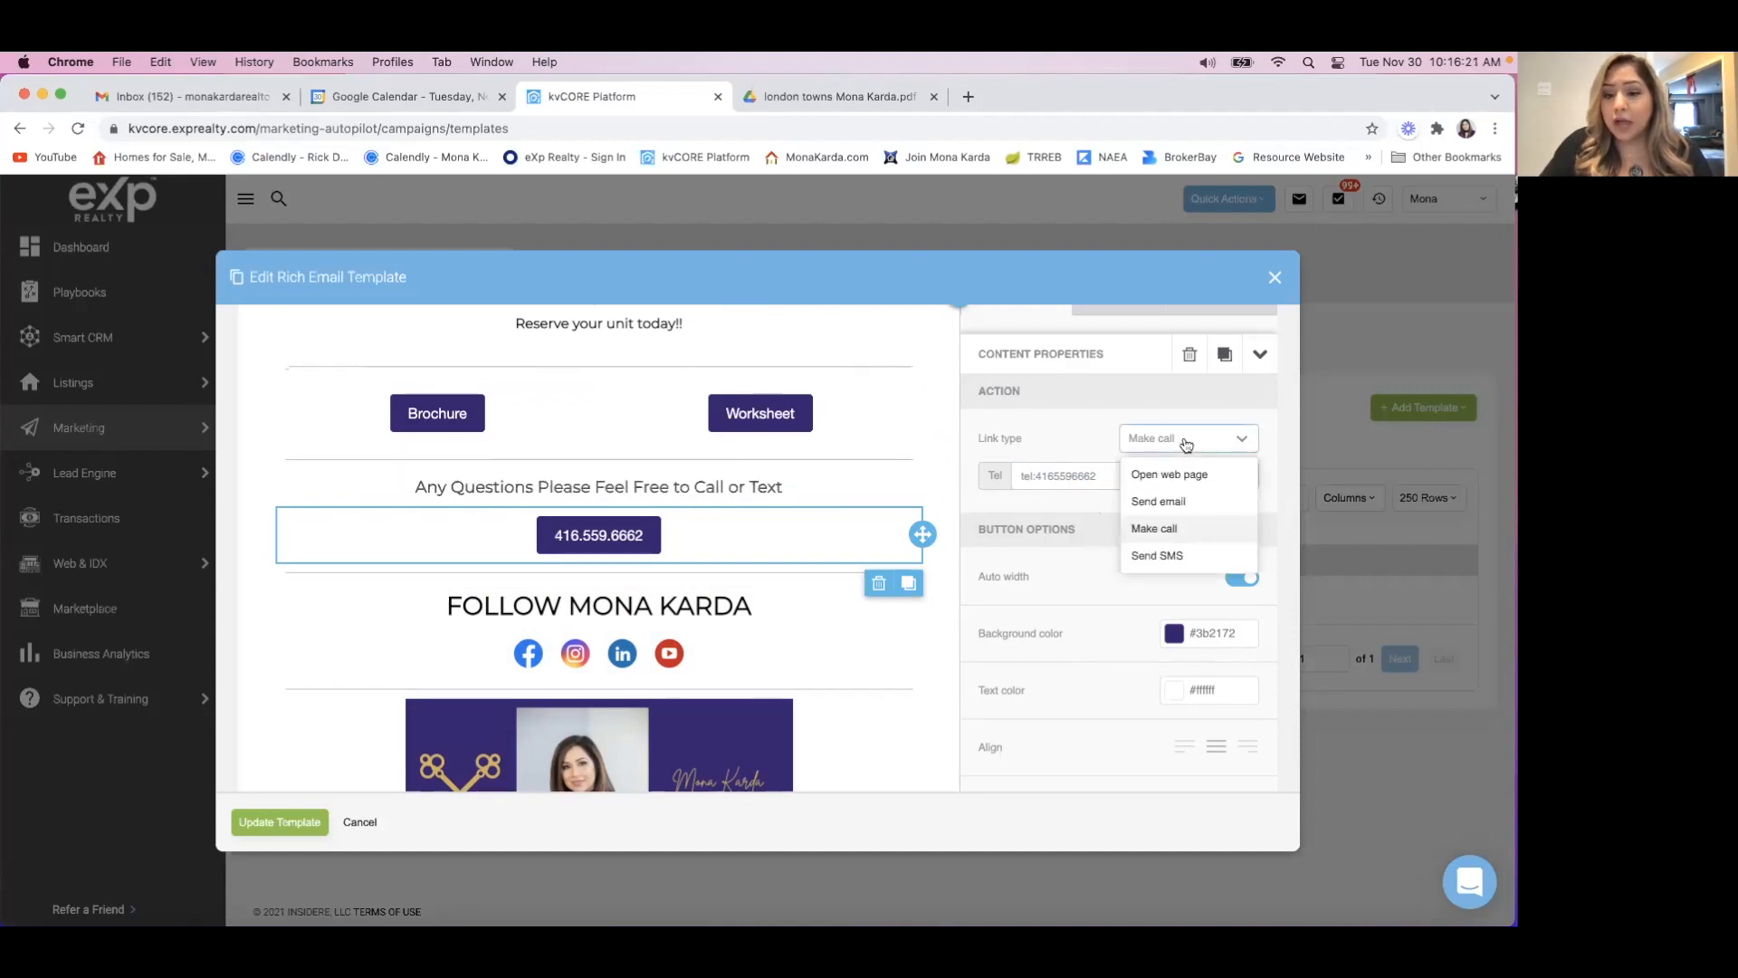
left_click(1179, 531)
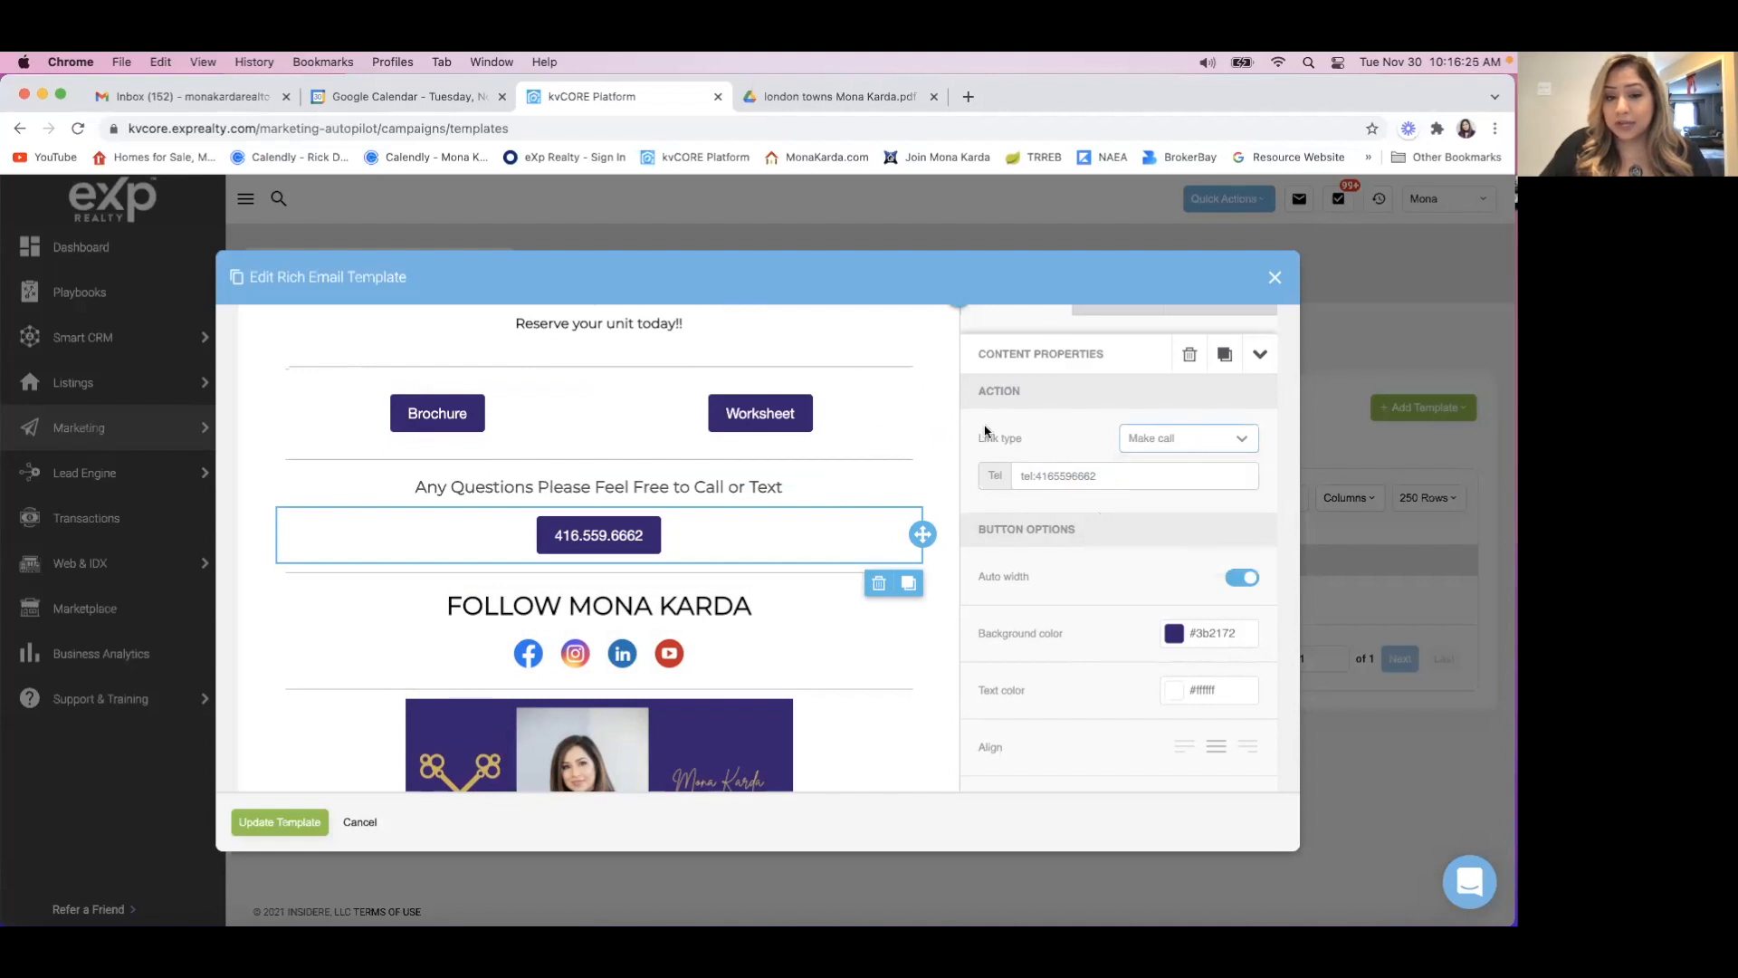
scroll(844, 693, "down", 4)
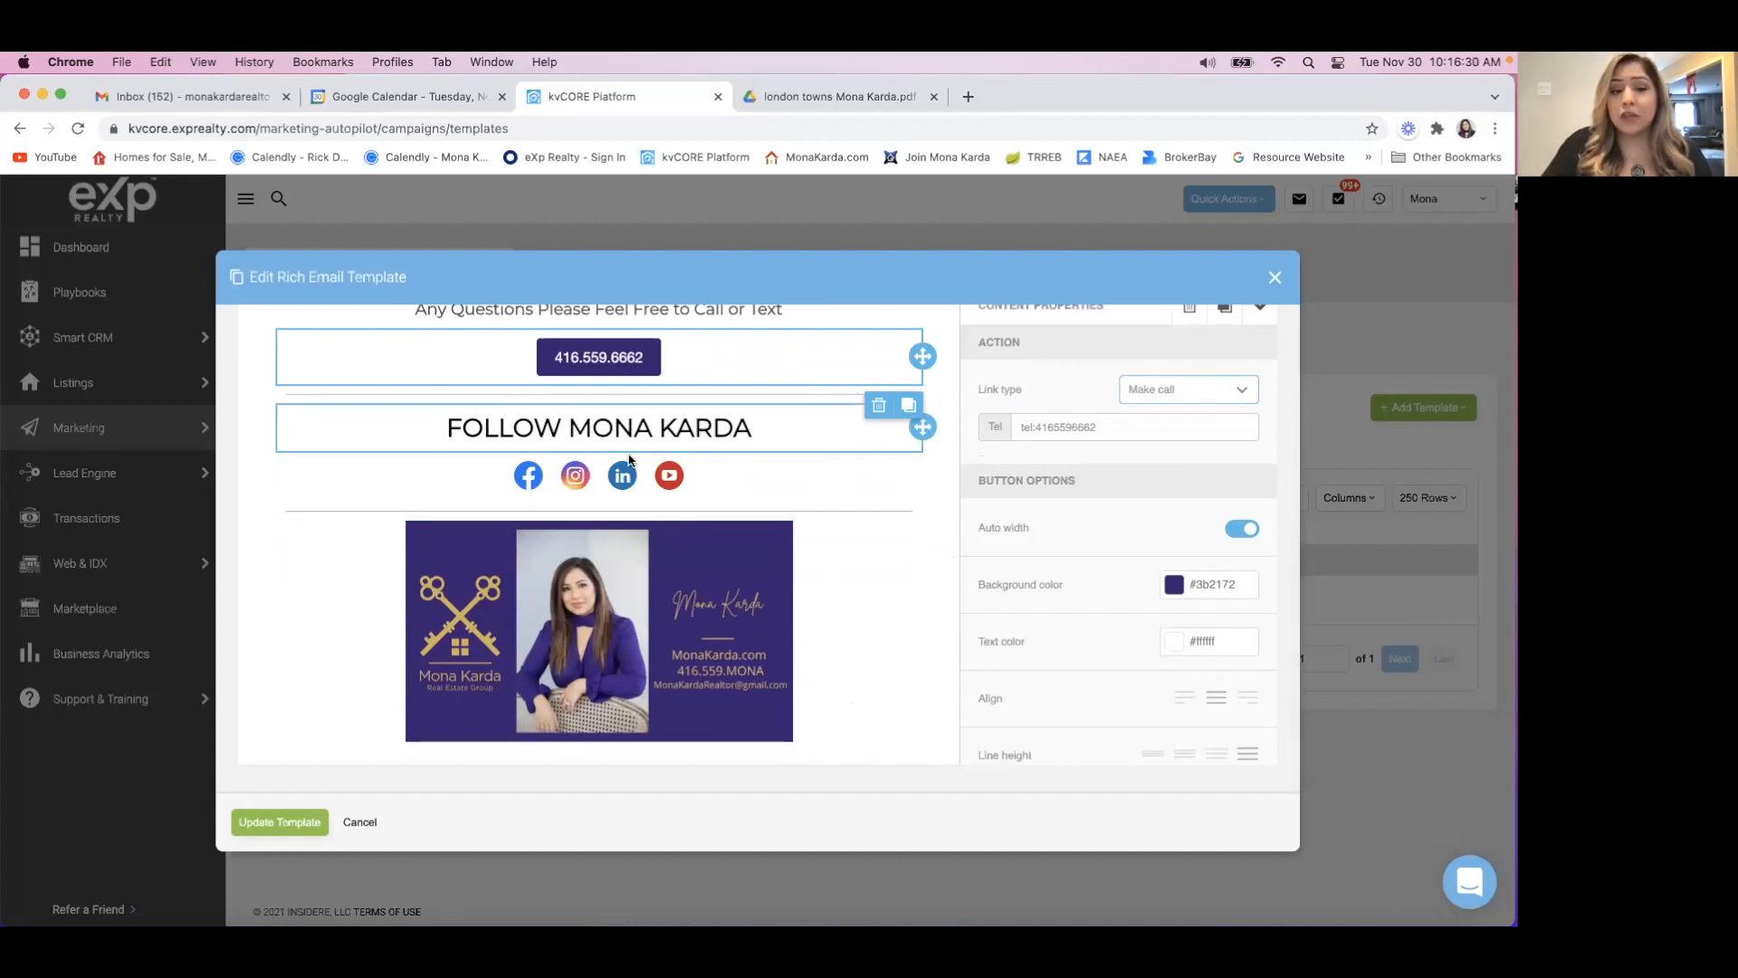
Select the social icons row and check the profile links for Facebook, Instagram, LinkedIn and YouTube.
left_click(802, 471)
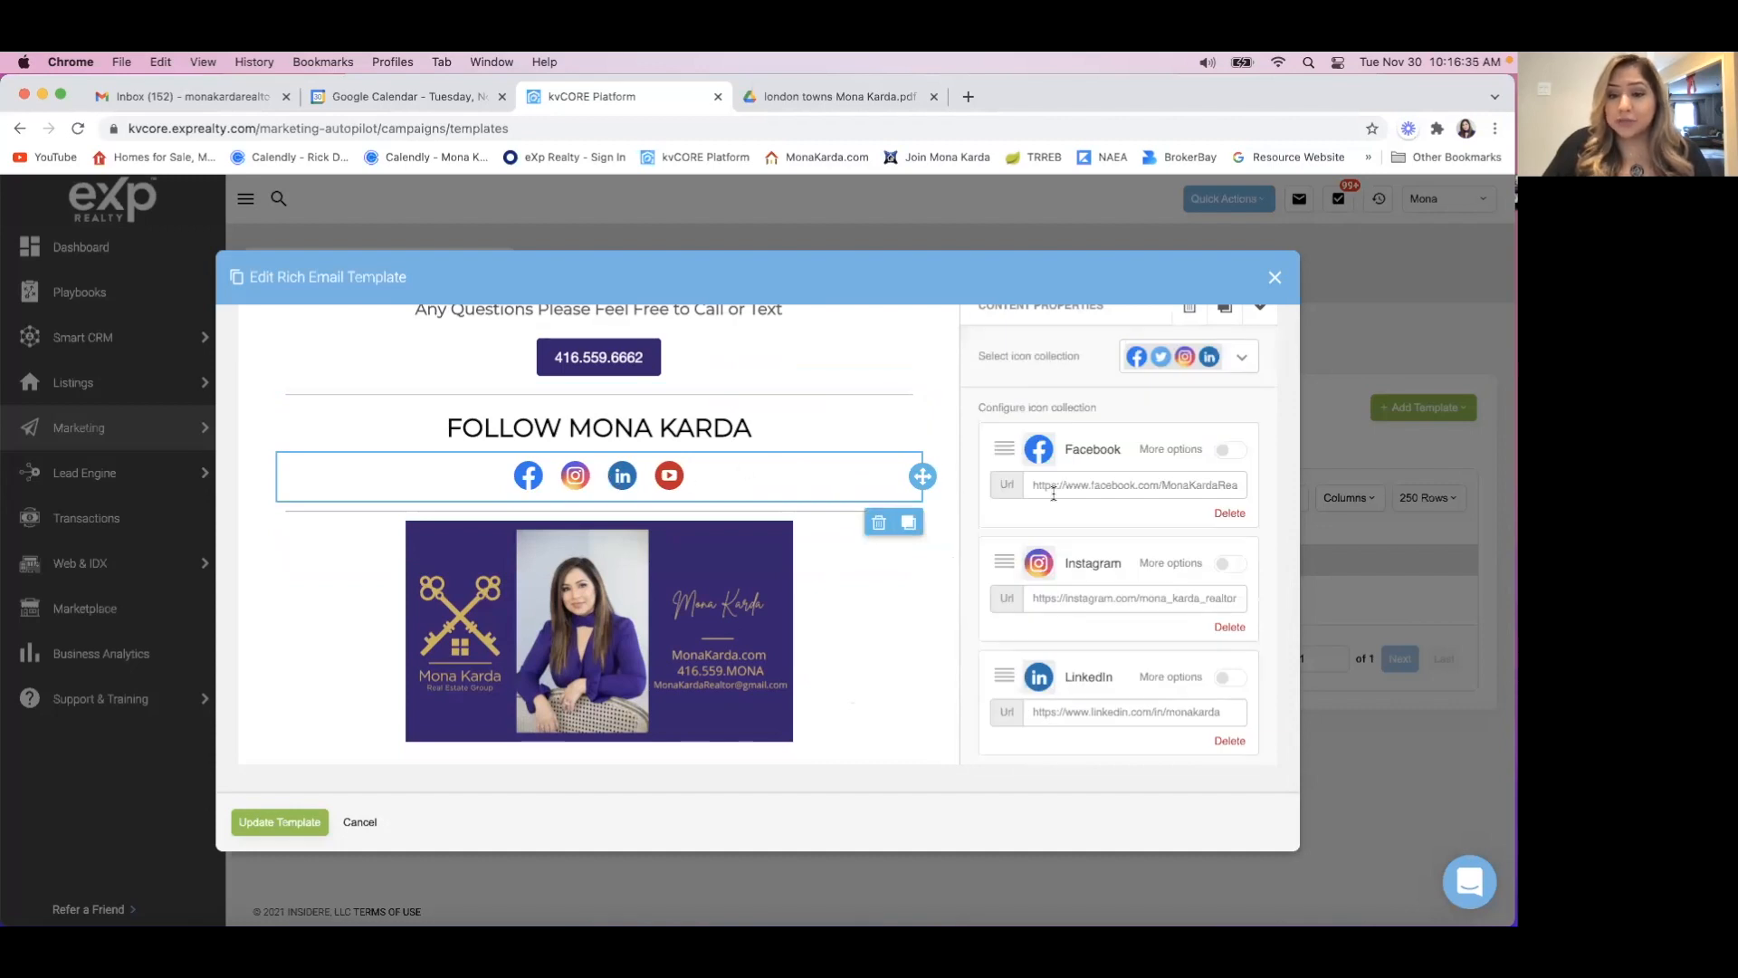
scroll(1111, 510, "down", 1)
scroll(1112, 510, "down", 6)
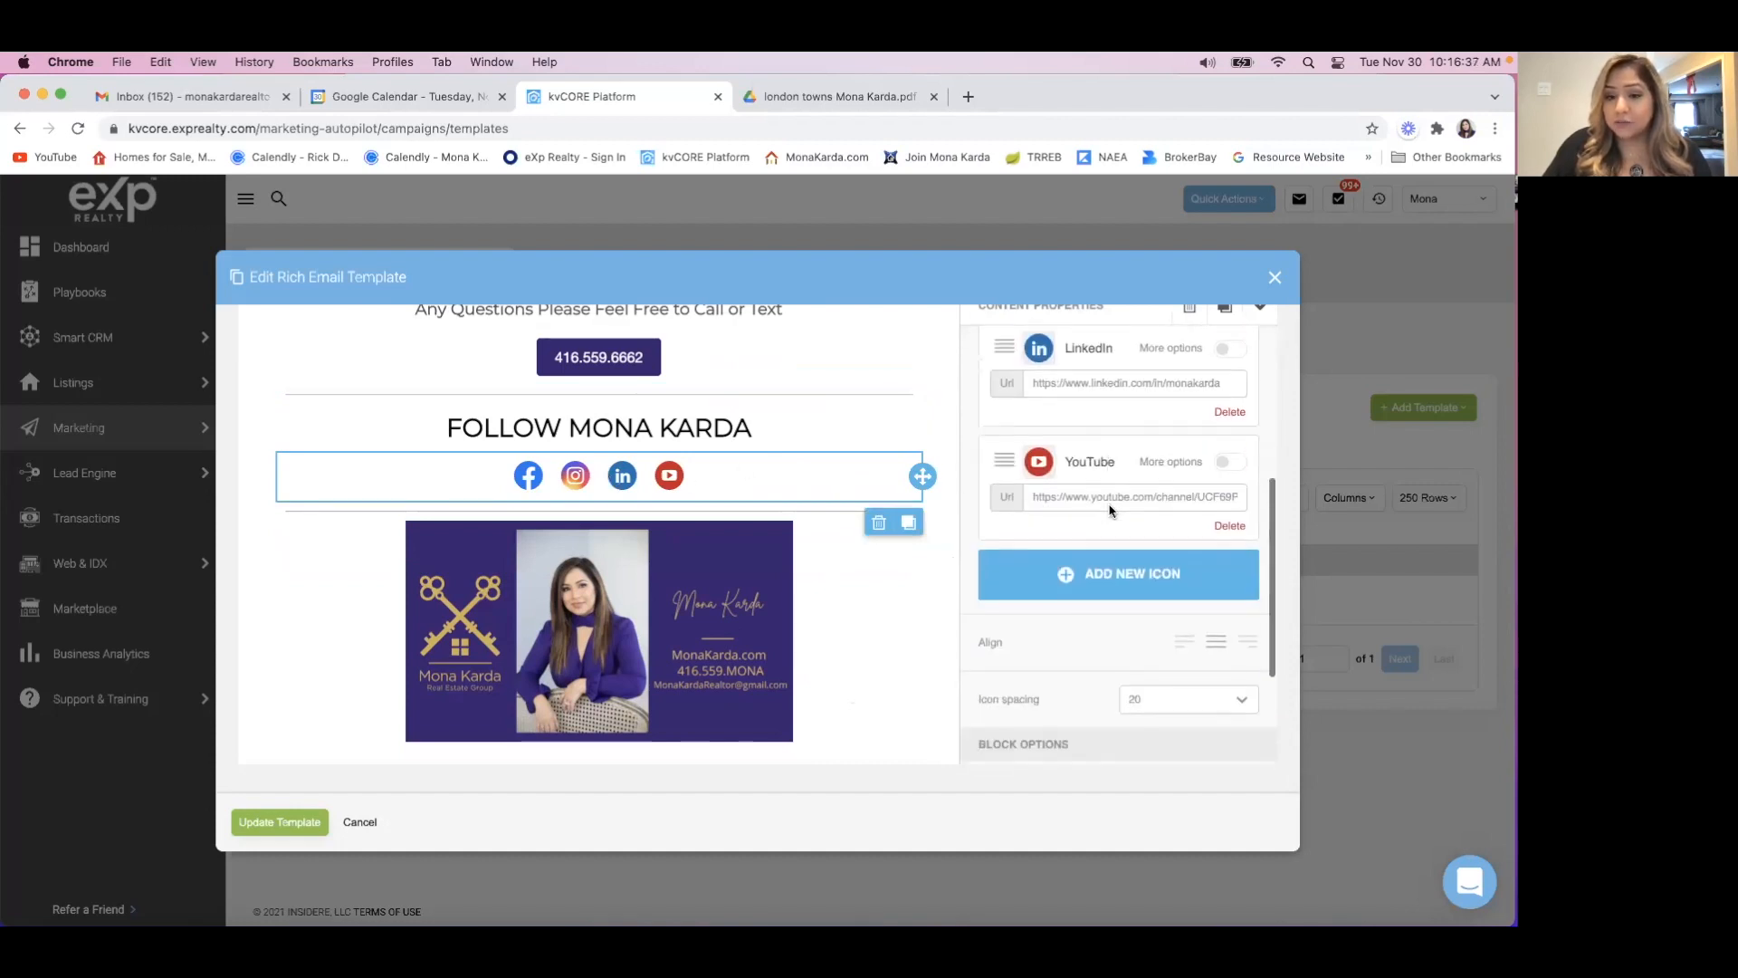
Select the signature banner image at the end of the email and review its image properties and the content above it.
left_click(839, 667)
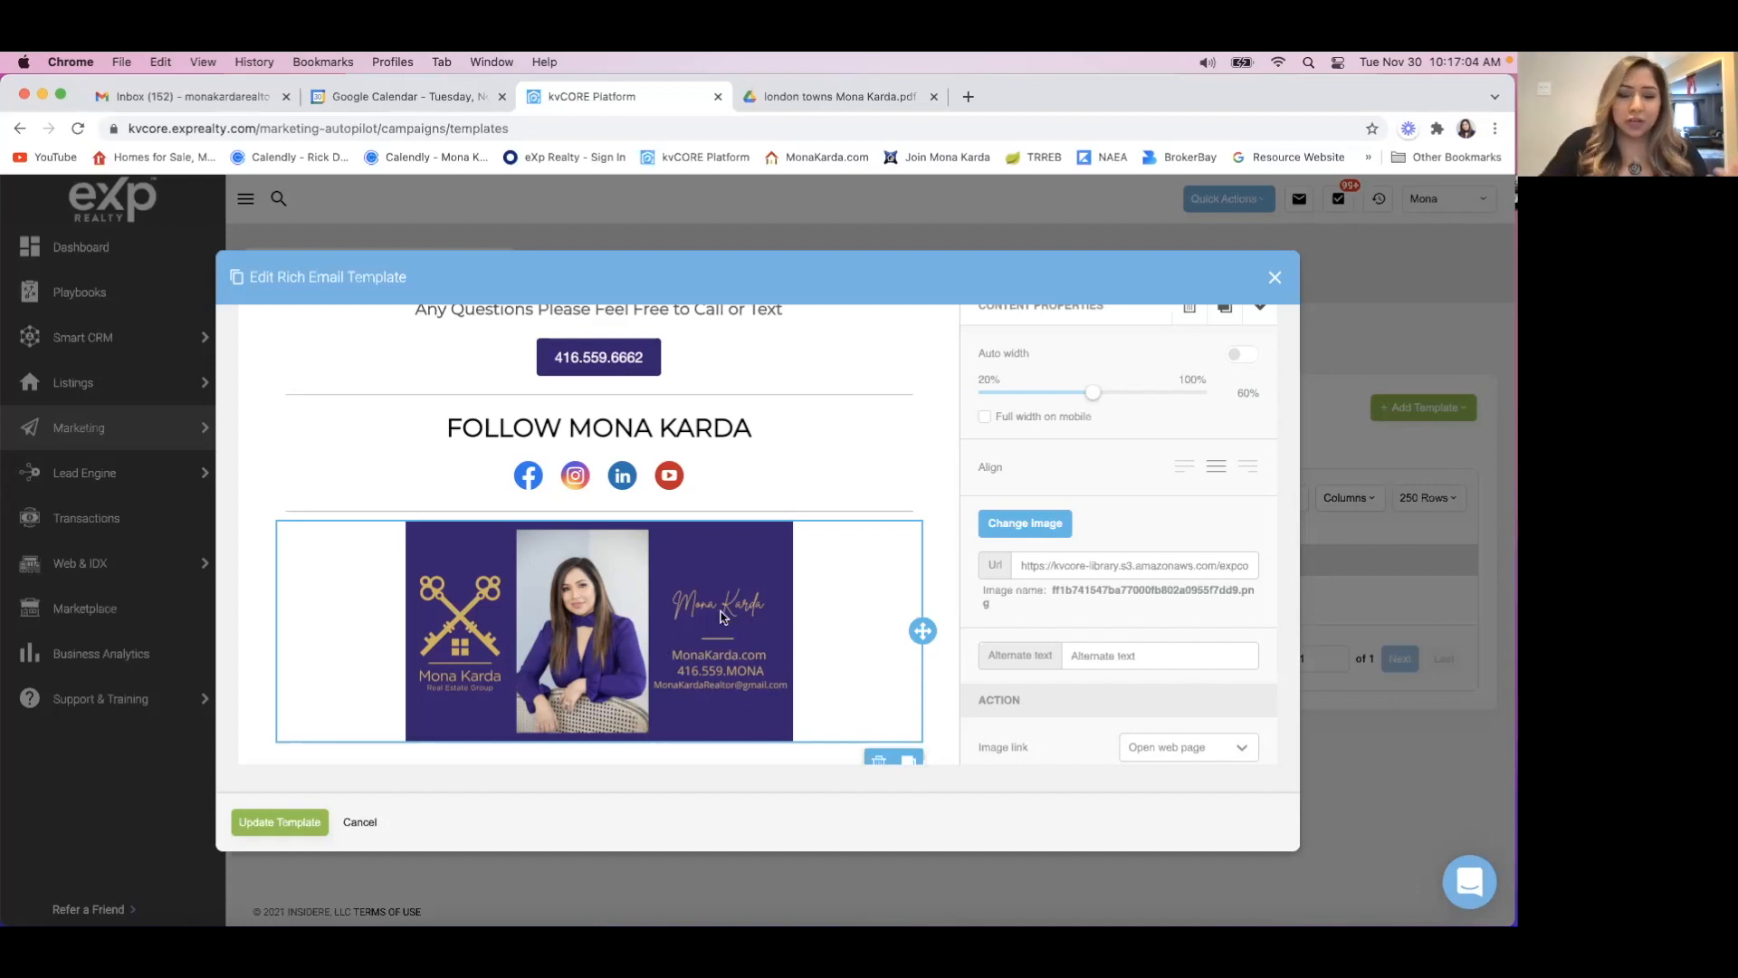
scroll(801, 569, "up", 10)
scroll(800, 569, "down", 2)
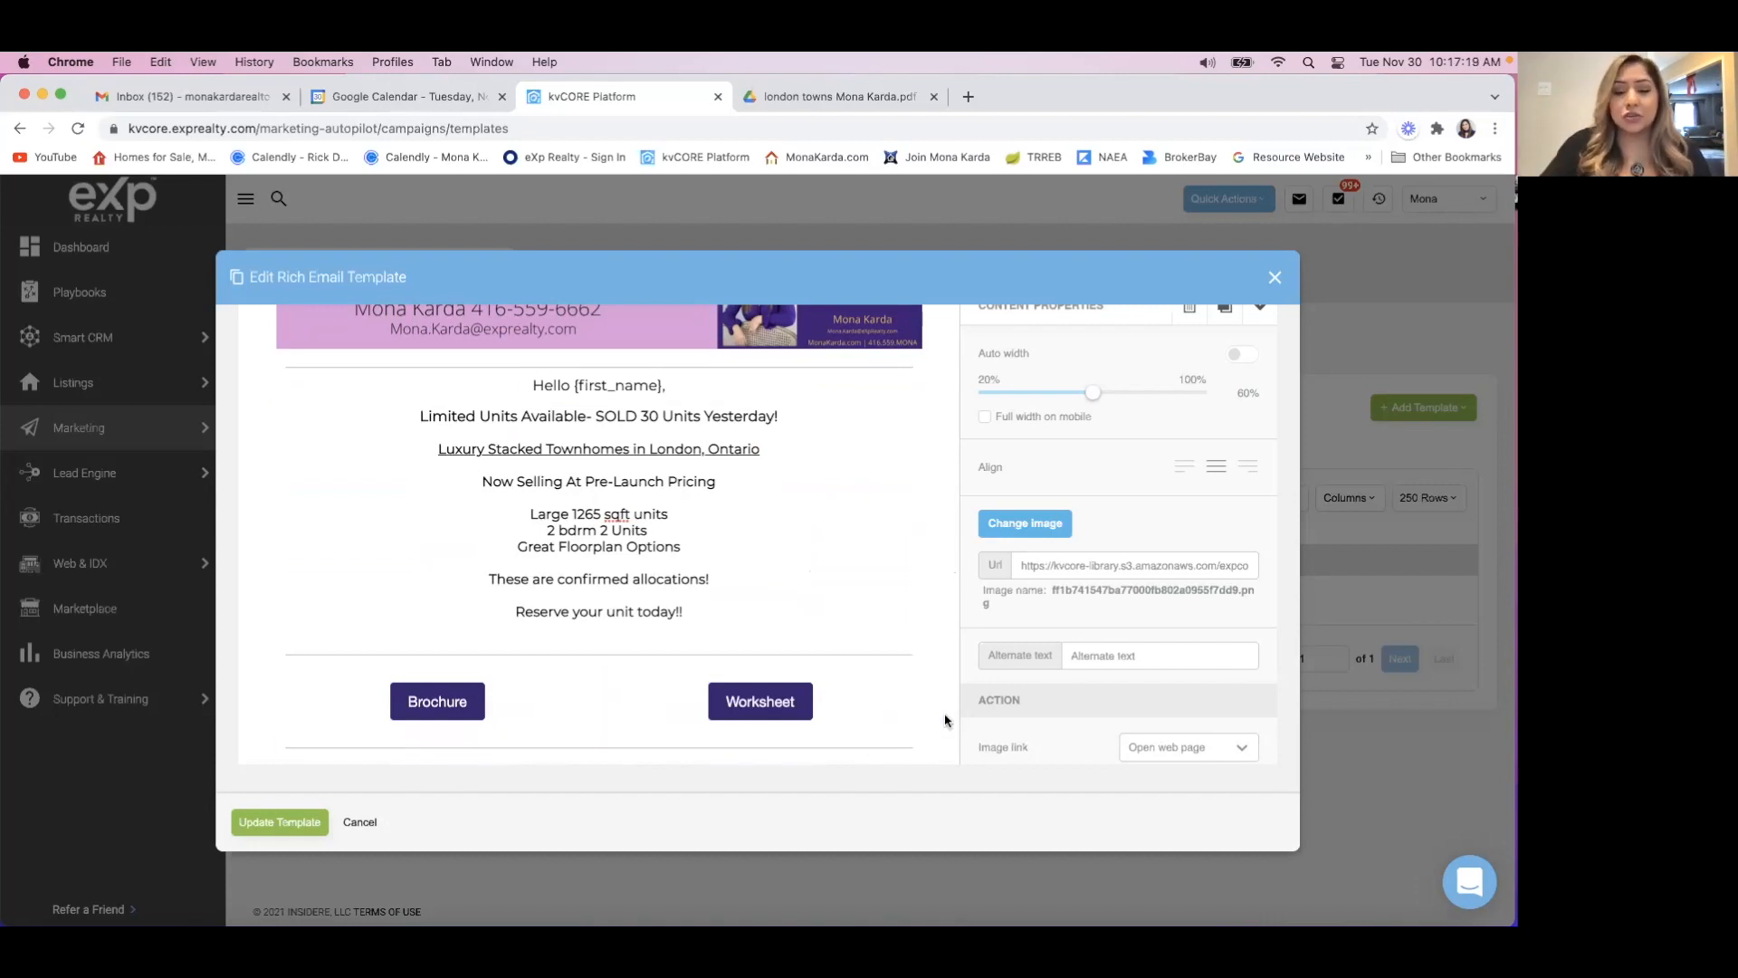
scroll(946, 720, "down", 6)
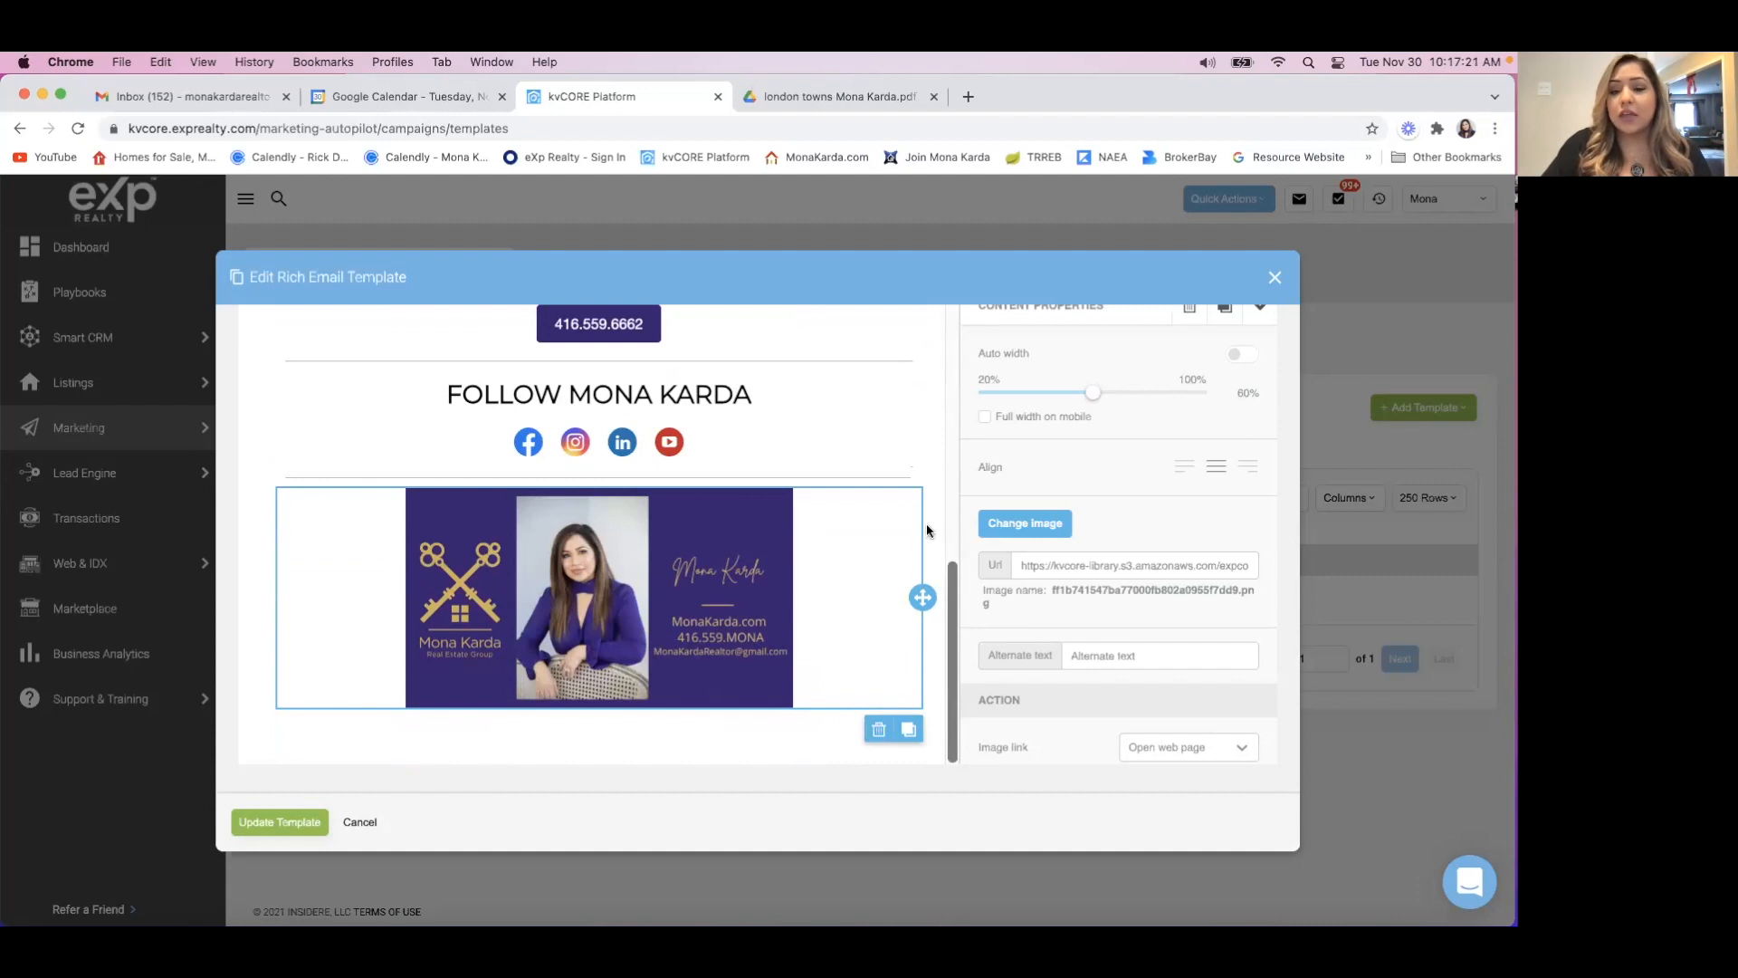
Close the London Stacked Townhomes template without saving any changes.
scroll(932, 451, "up", 2)
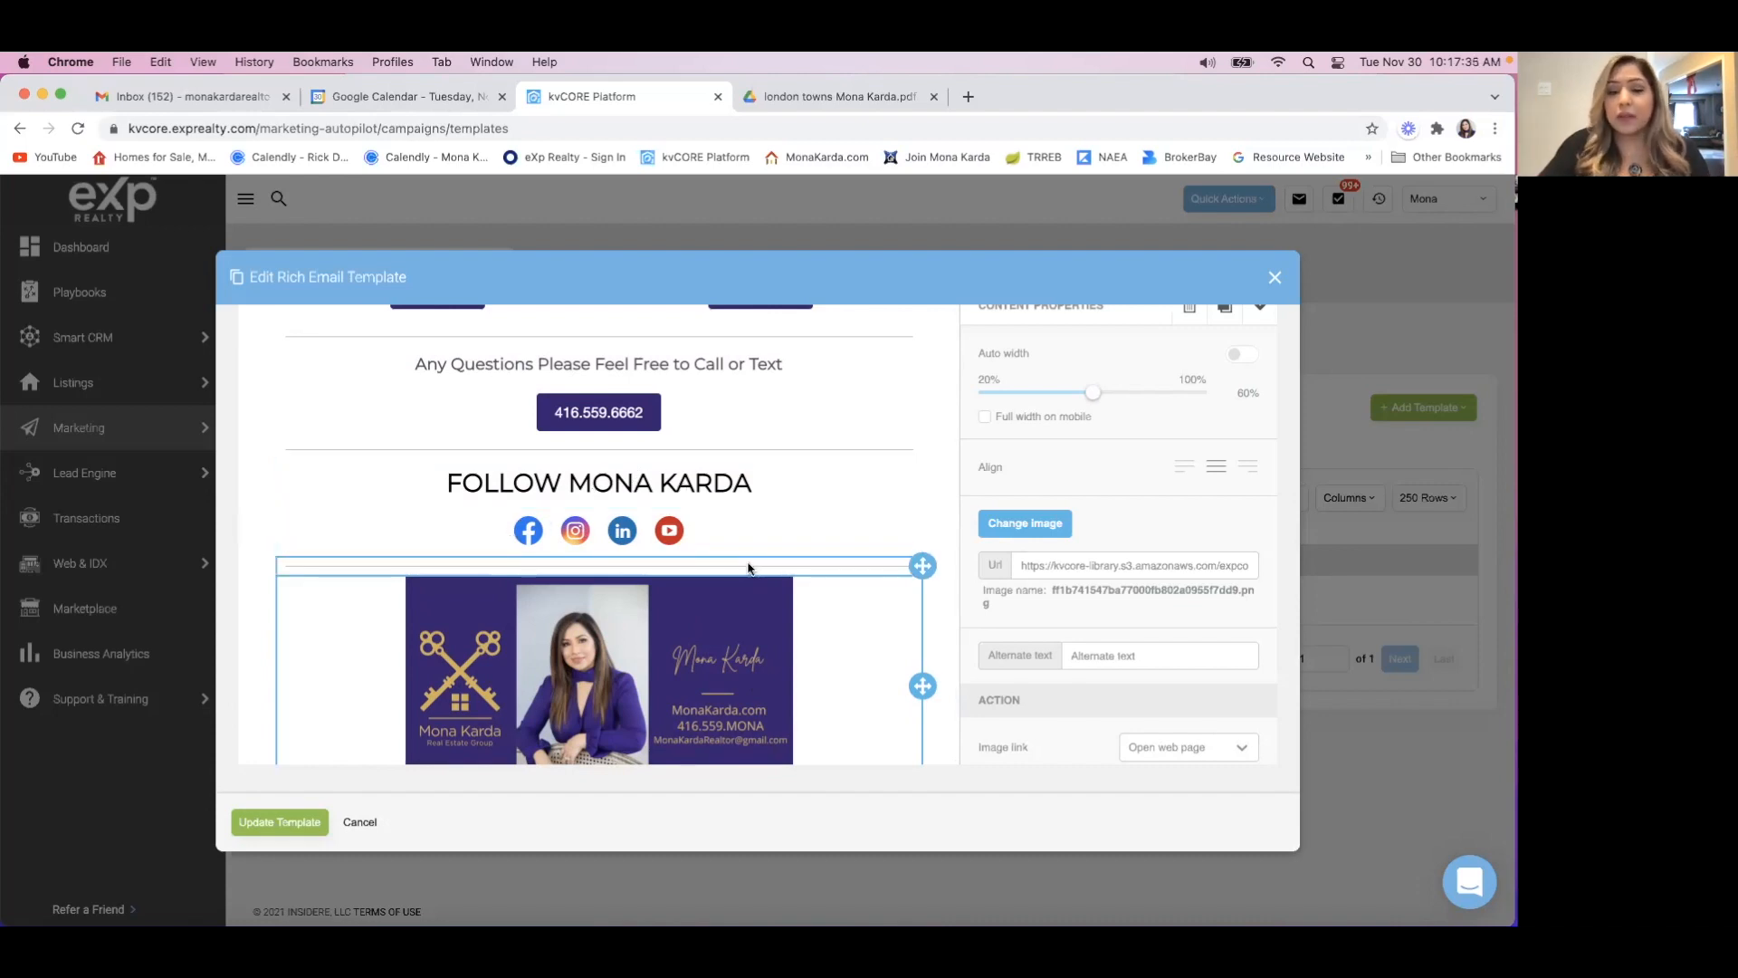
scroll(790, 595, "up", 2)
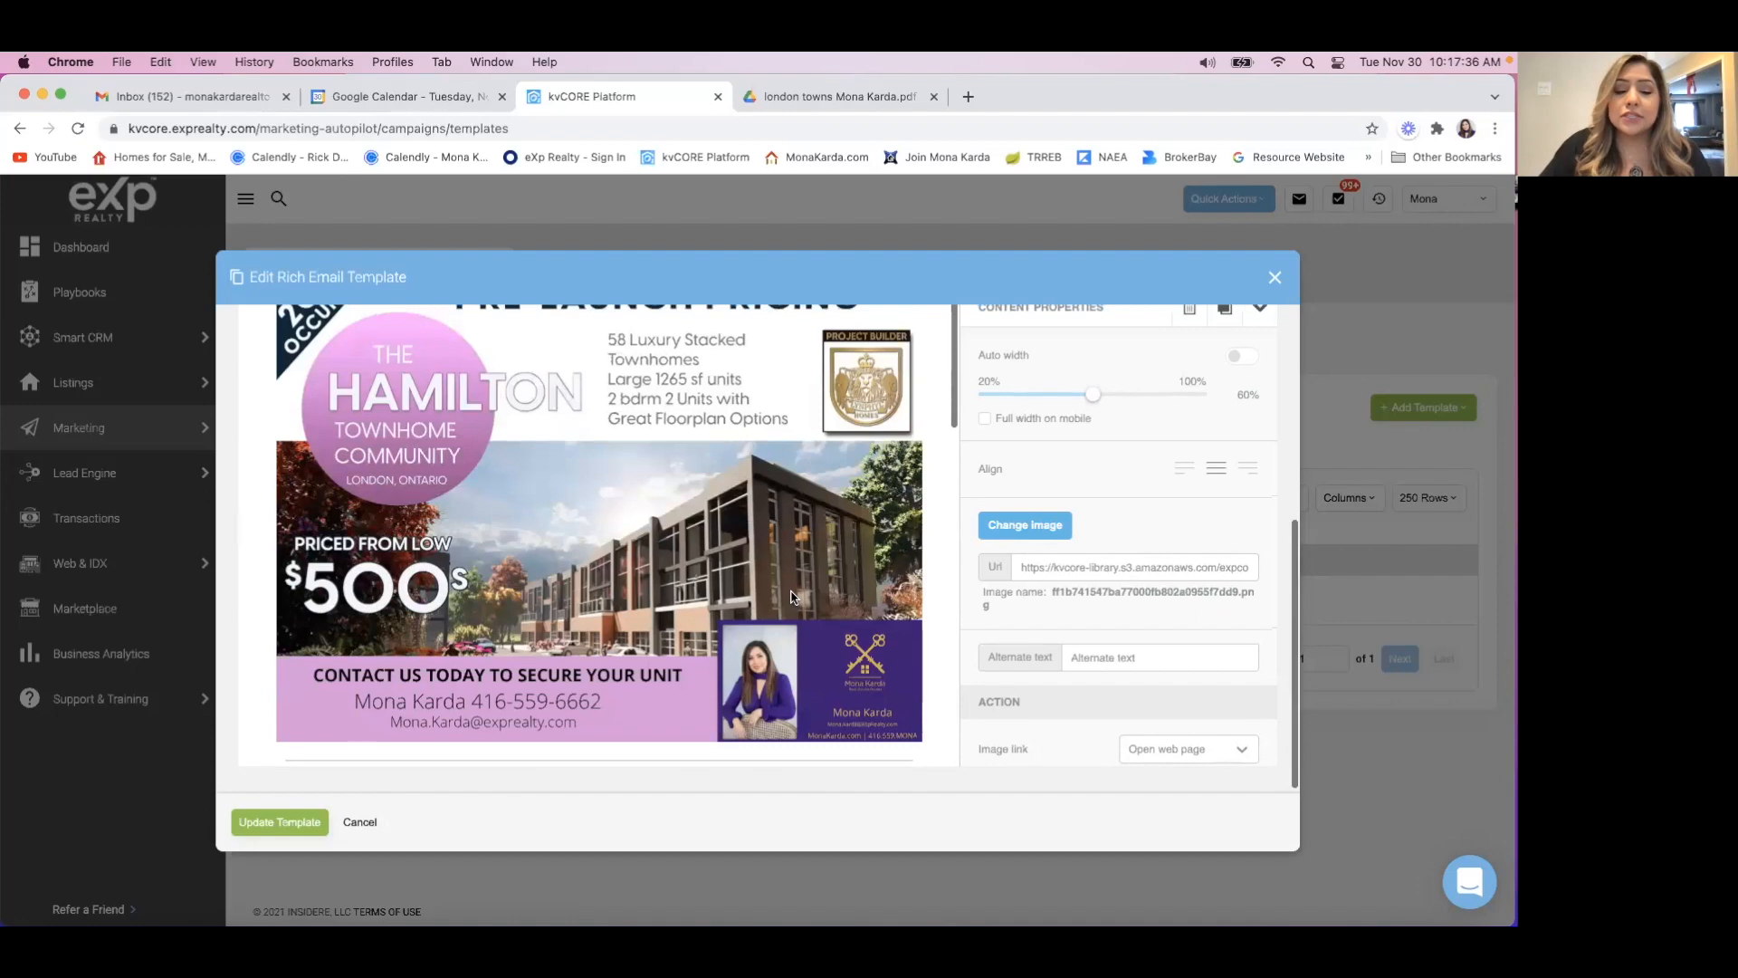
scroll(790, 595, "up", 5)
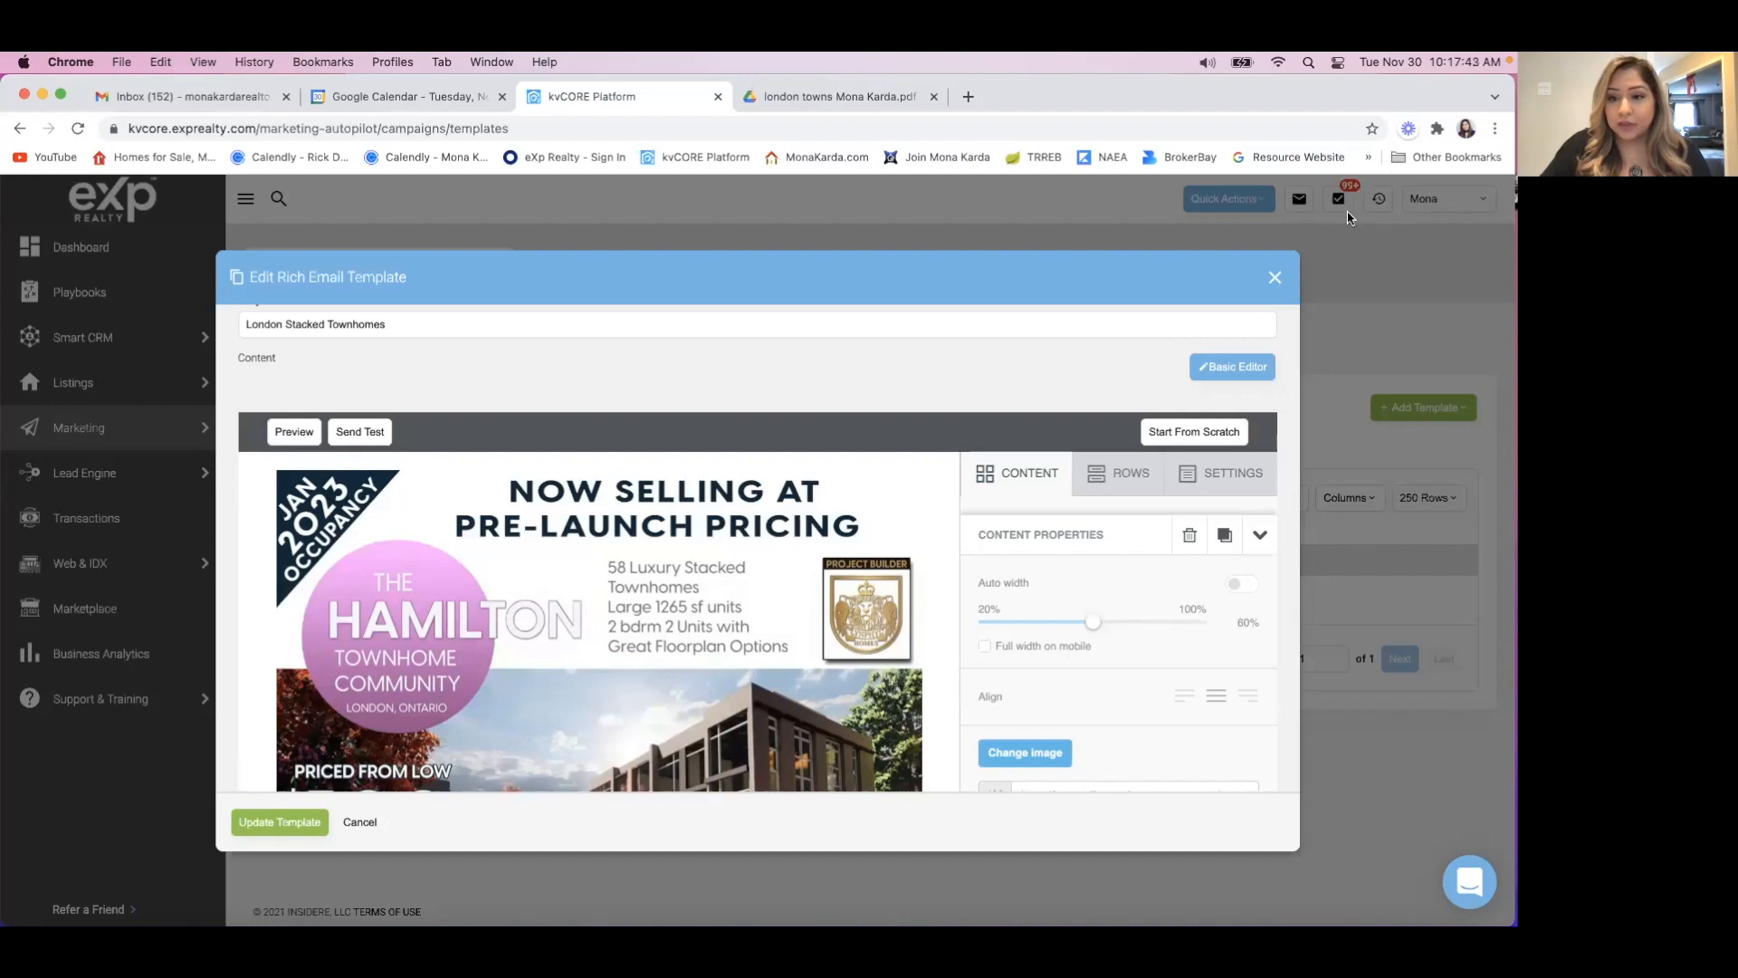
left_click(1271, 277)
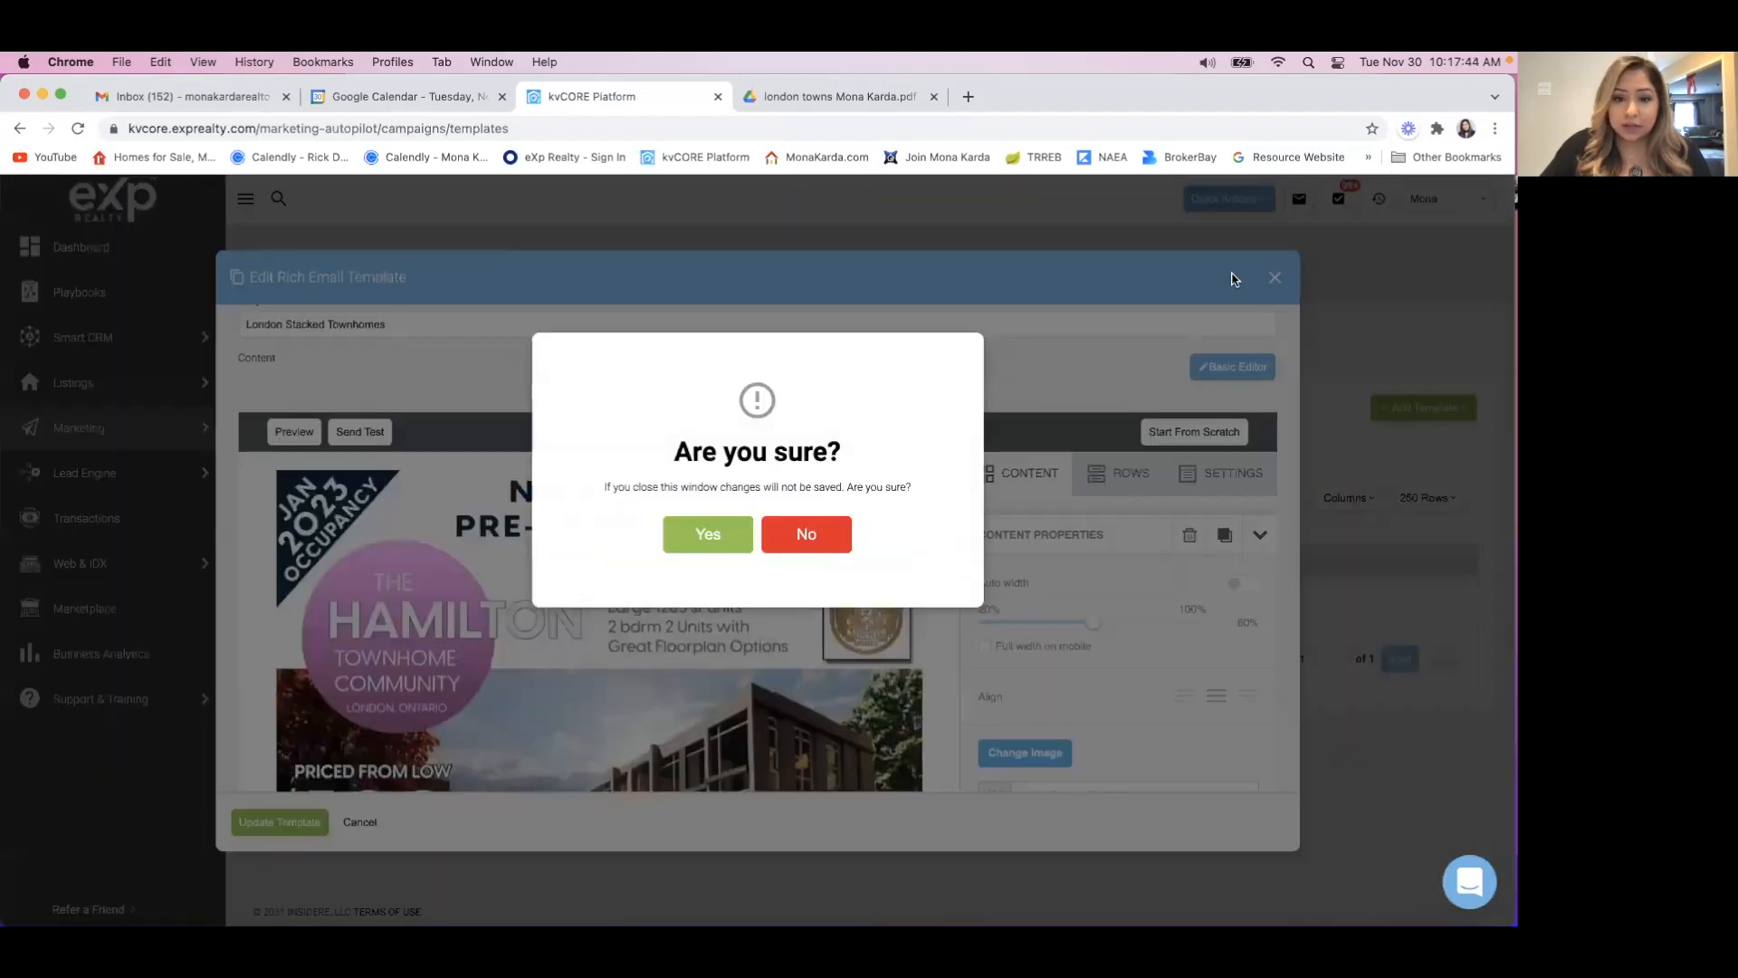
left_click(708, 529)
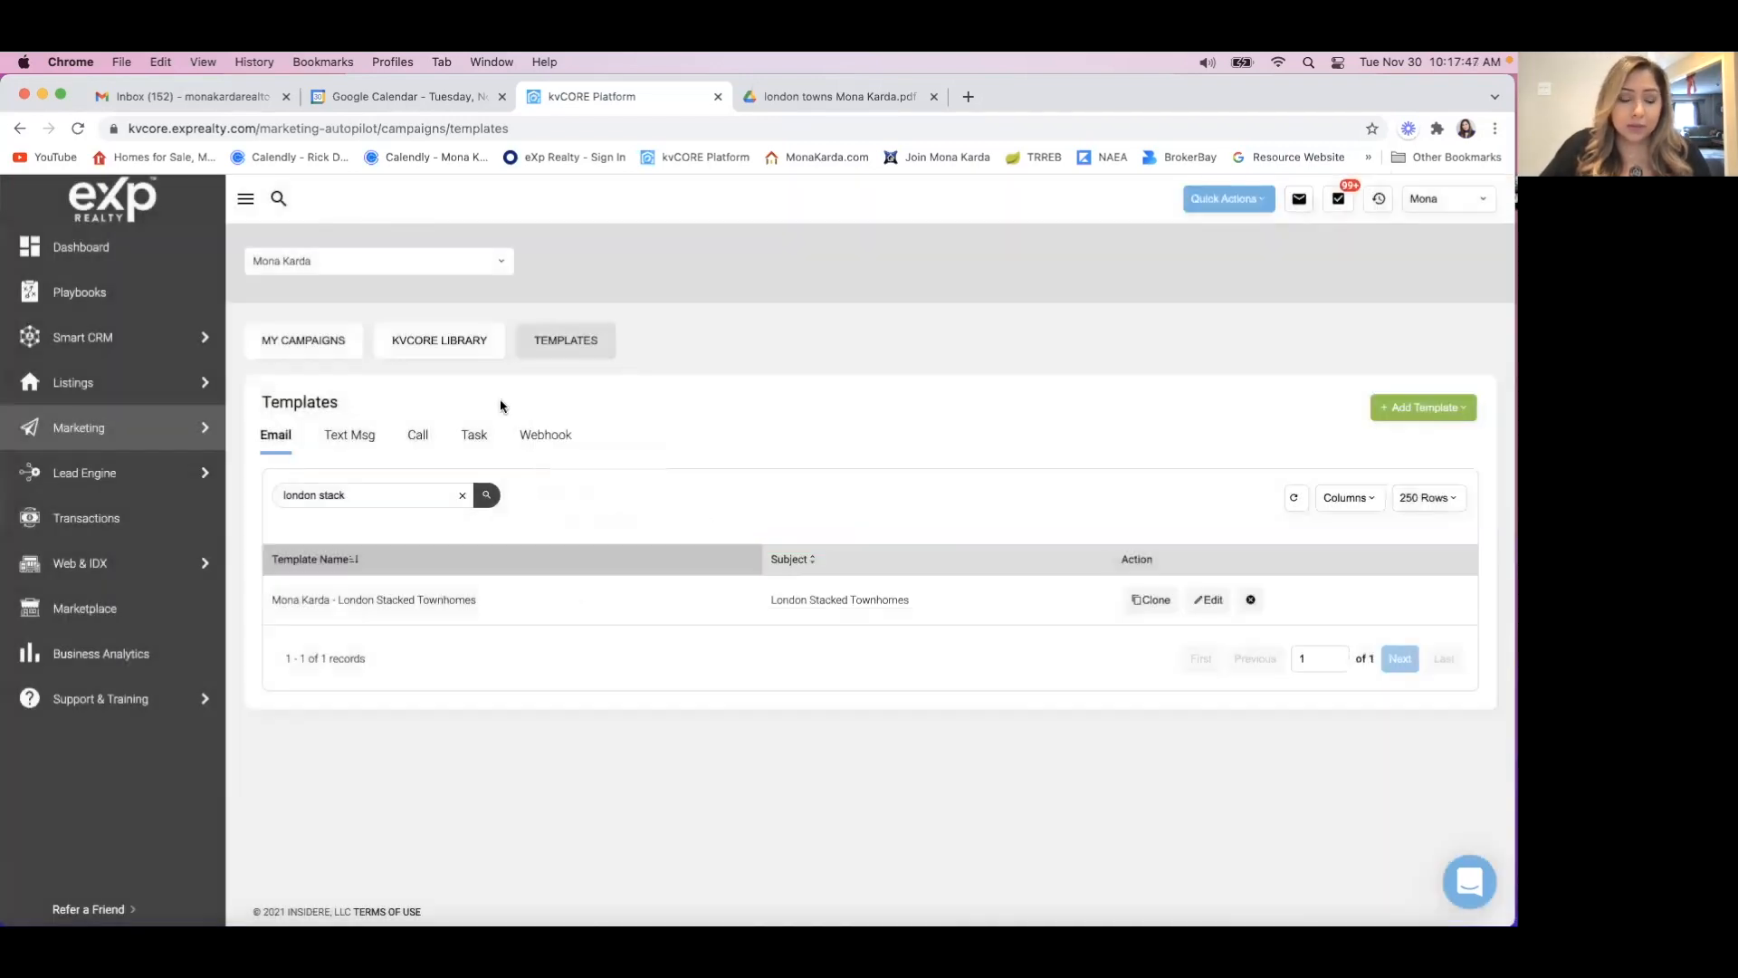
Replace the template search term with the agent's full name and run the search.
triple_click(362, 494)
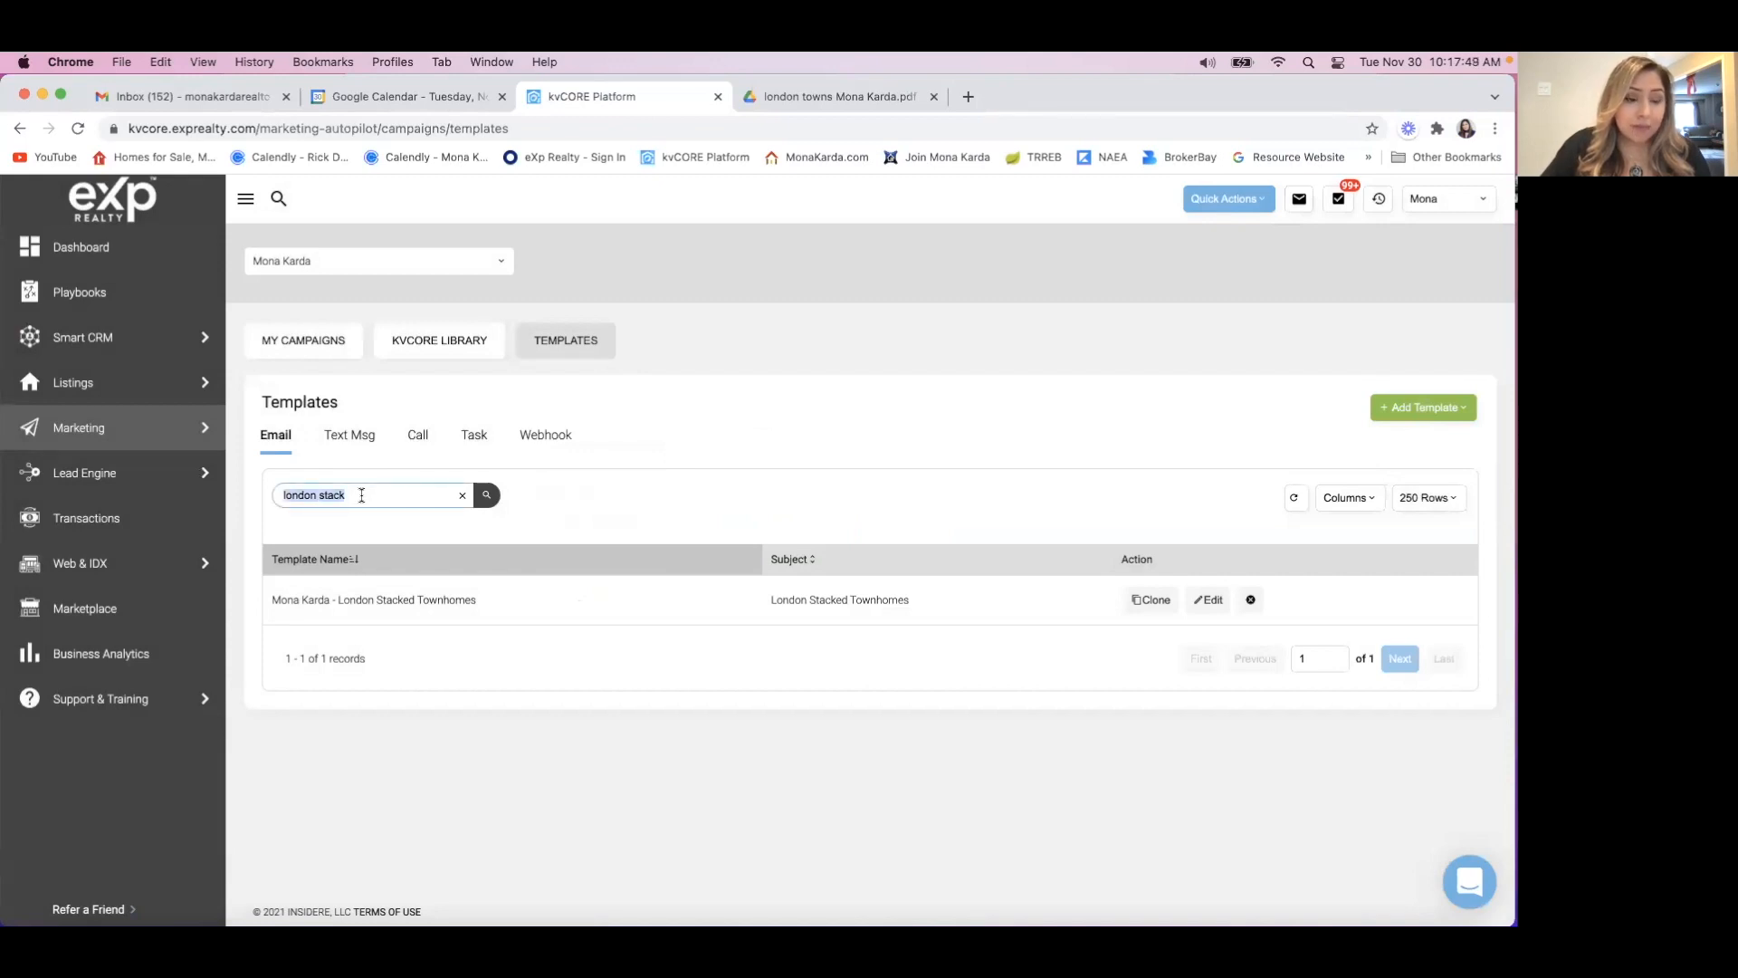
key("BackSpace")
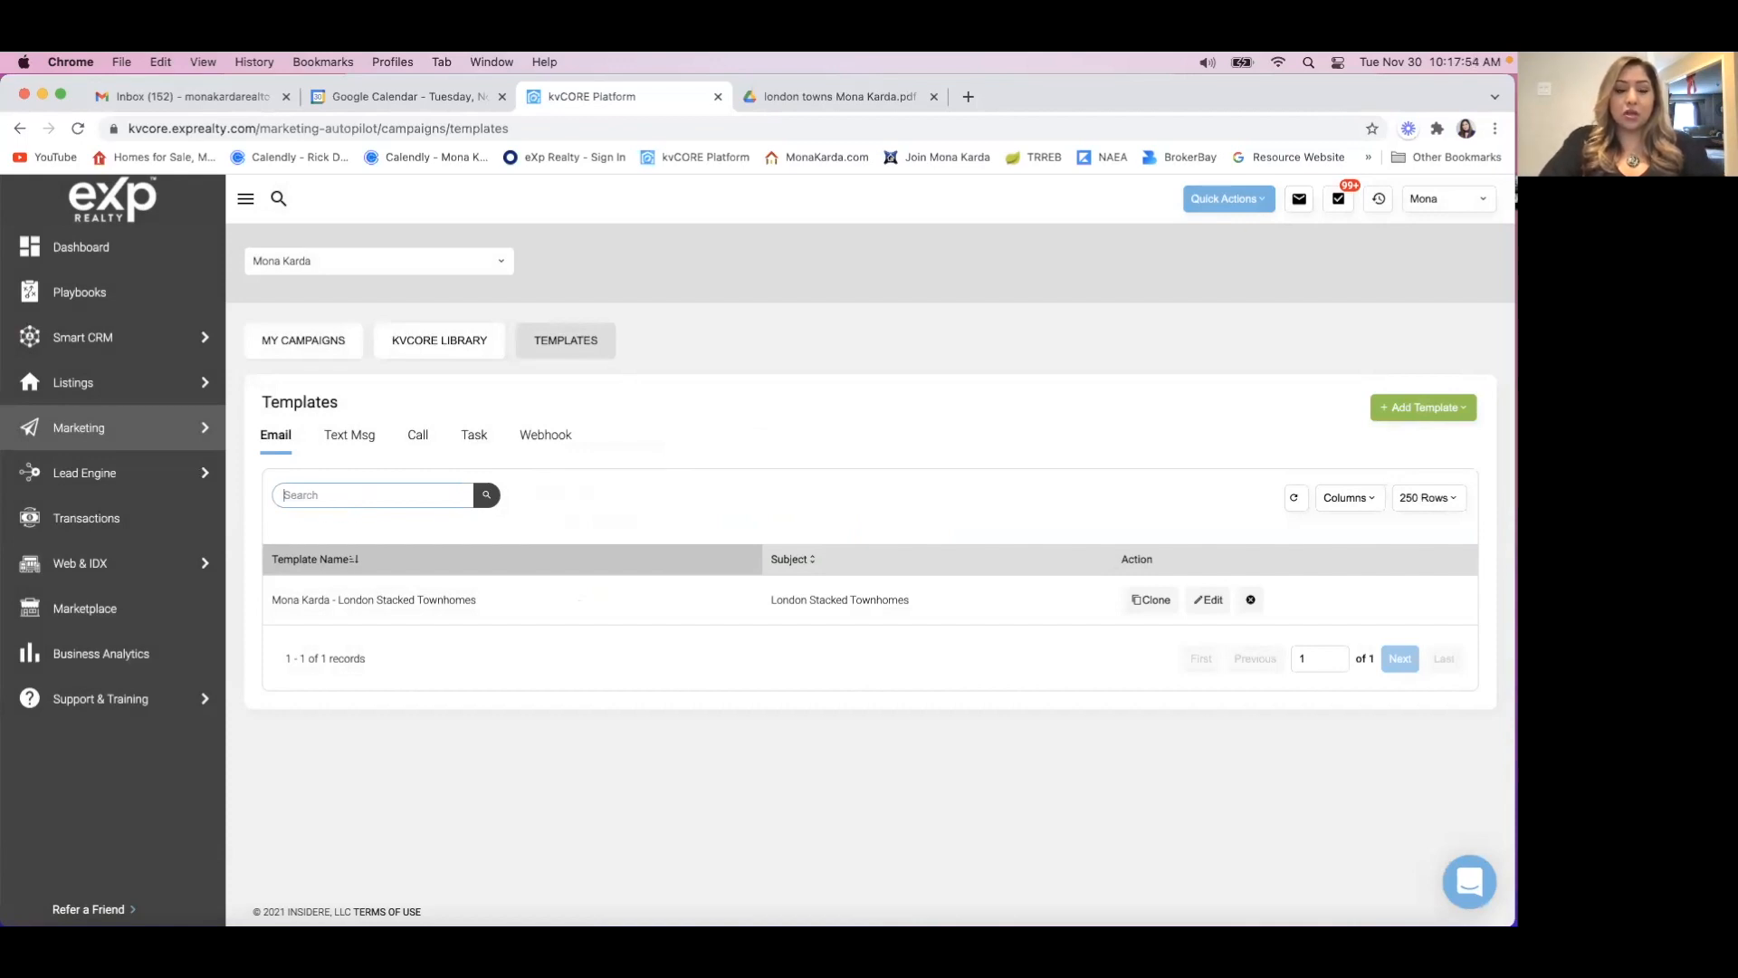
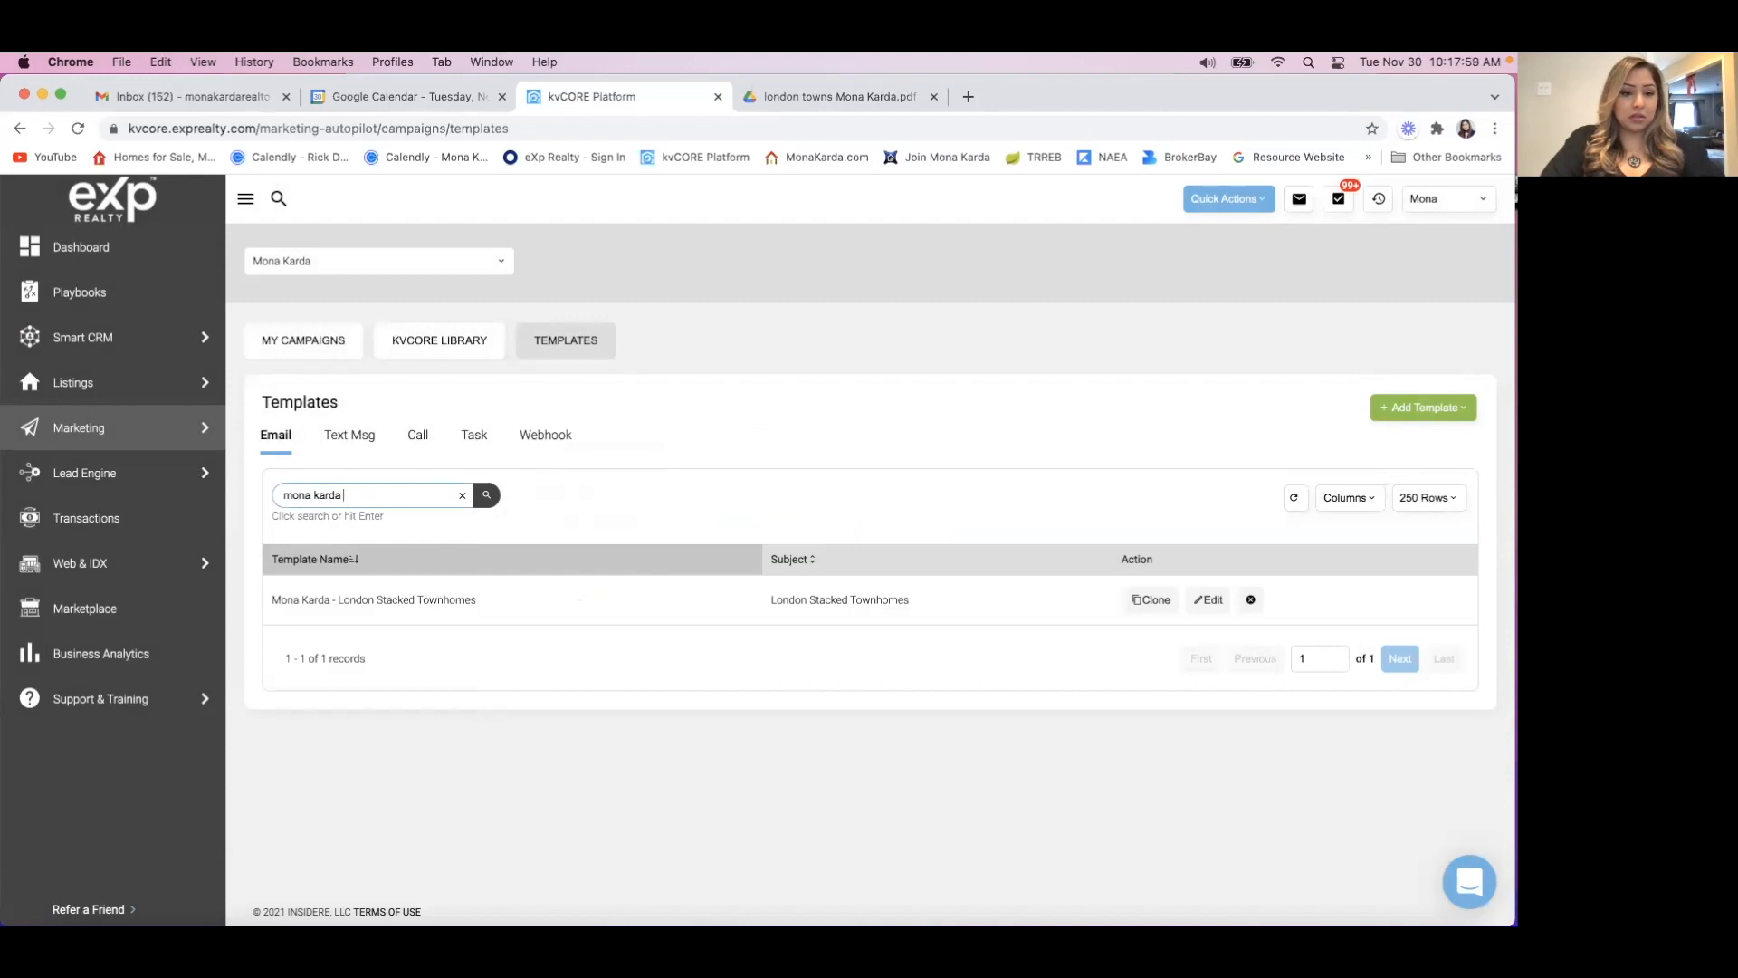
left_click(486, 494)
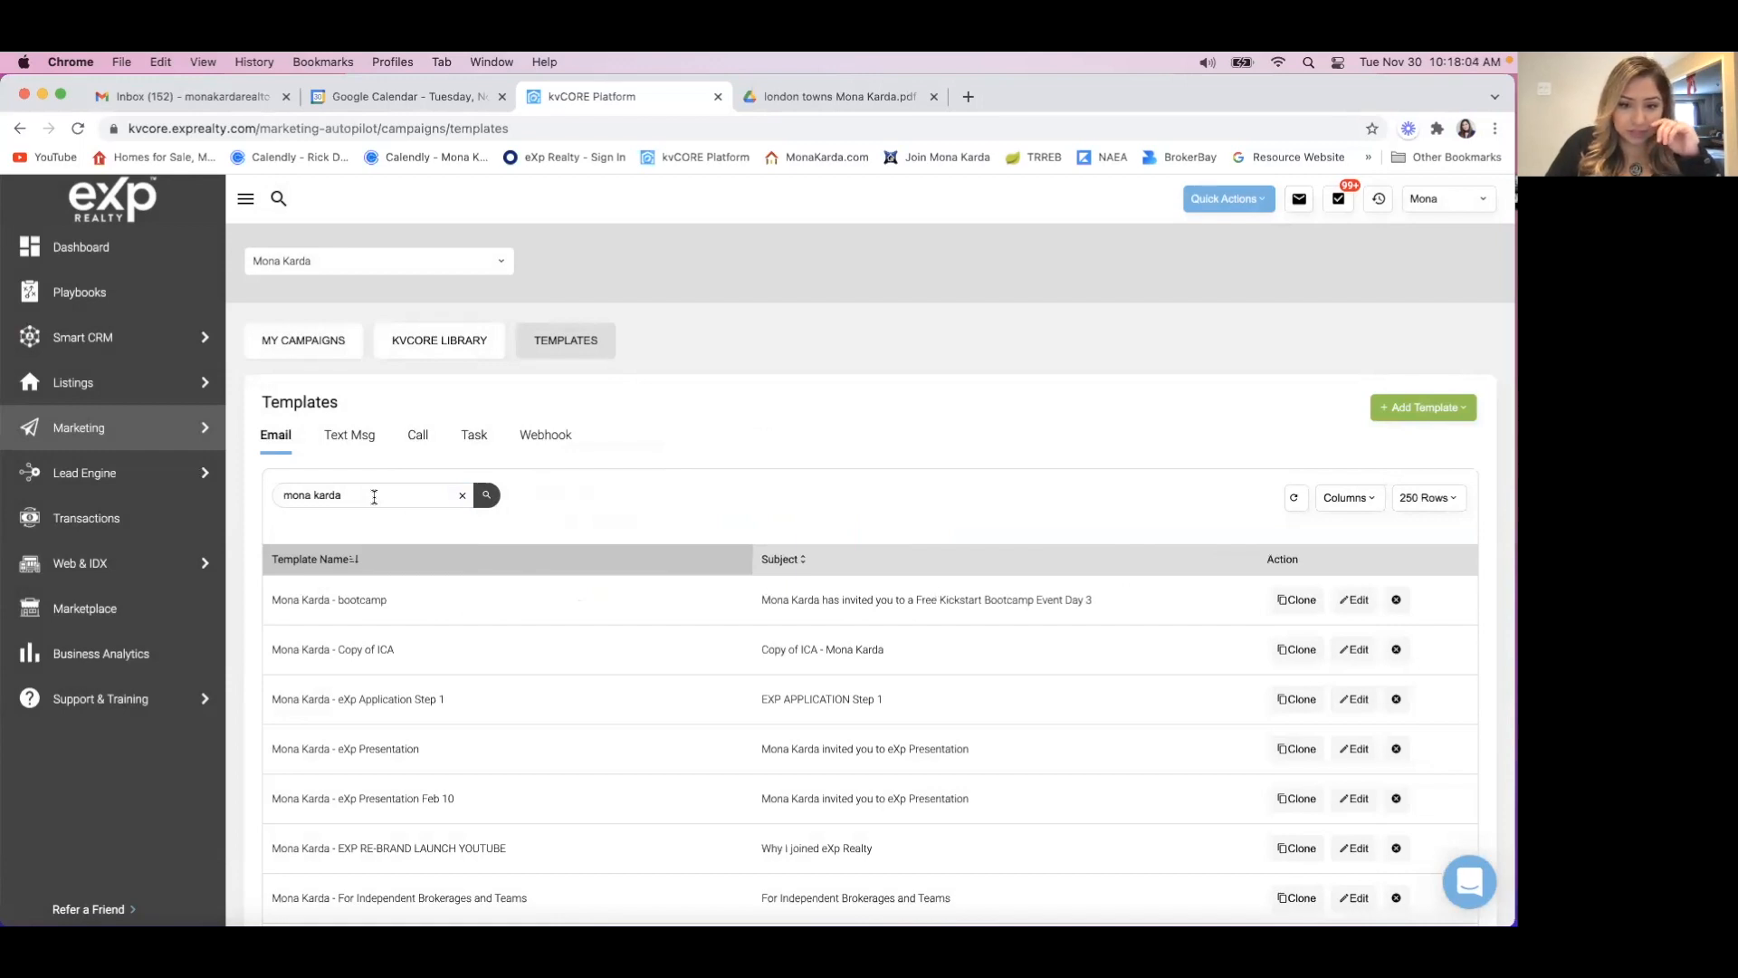
Try to narrow the template search by adding "one big fire" after the agent's name.
left_click(372, 494)
type("one big")
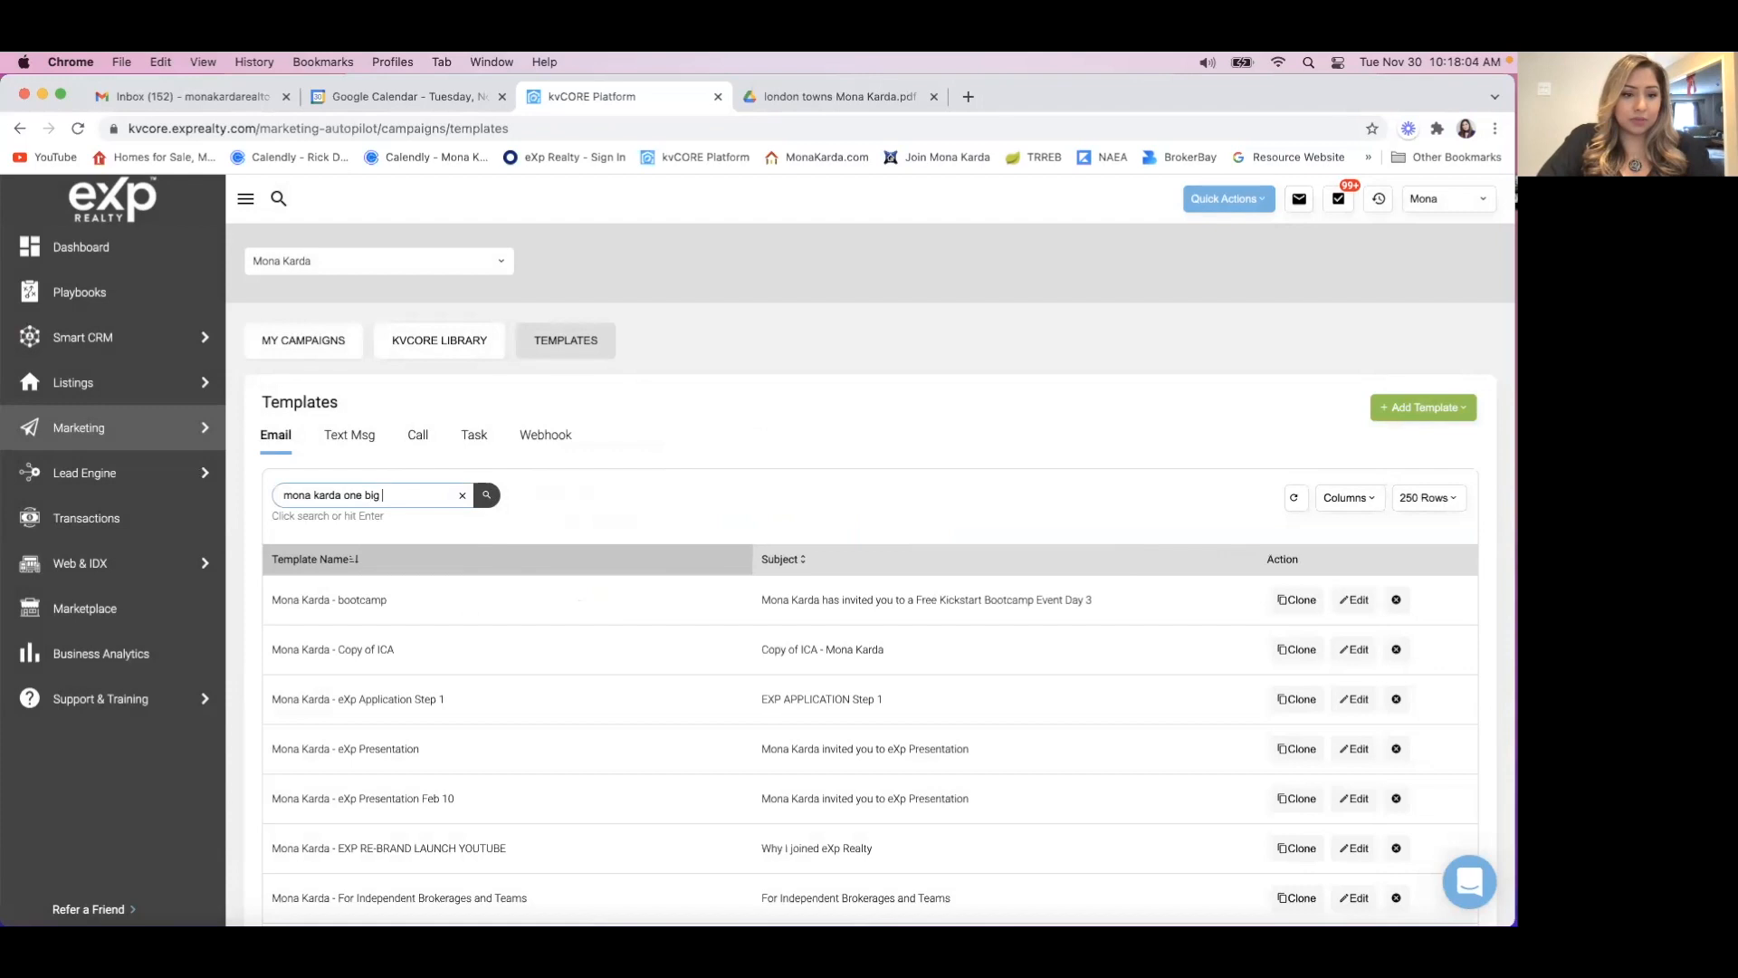
type(" fire")
left_click(487, 495)
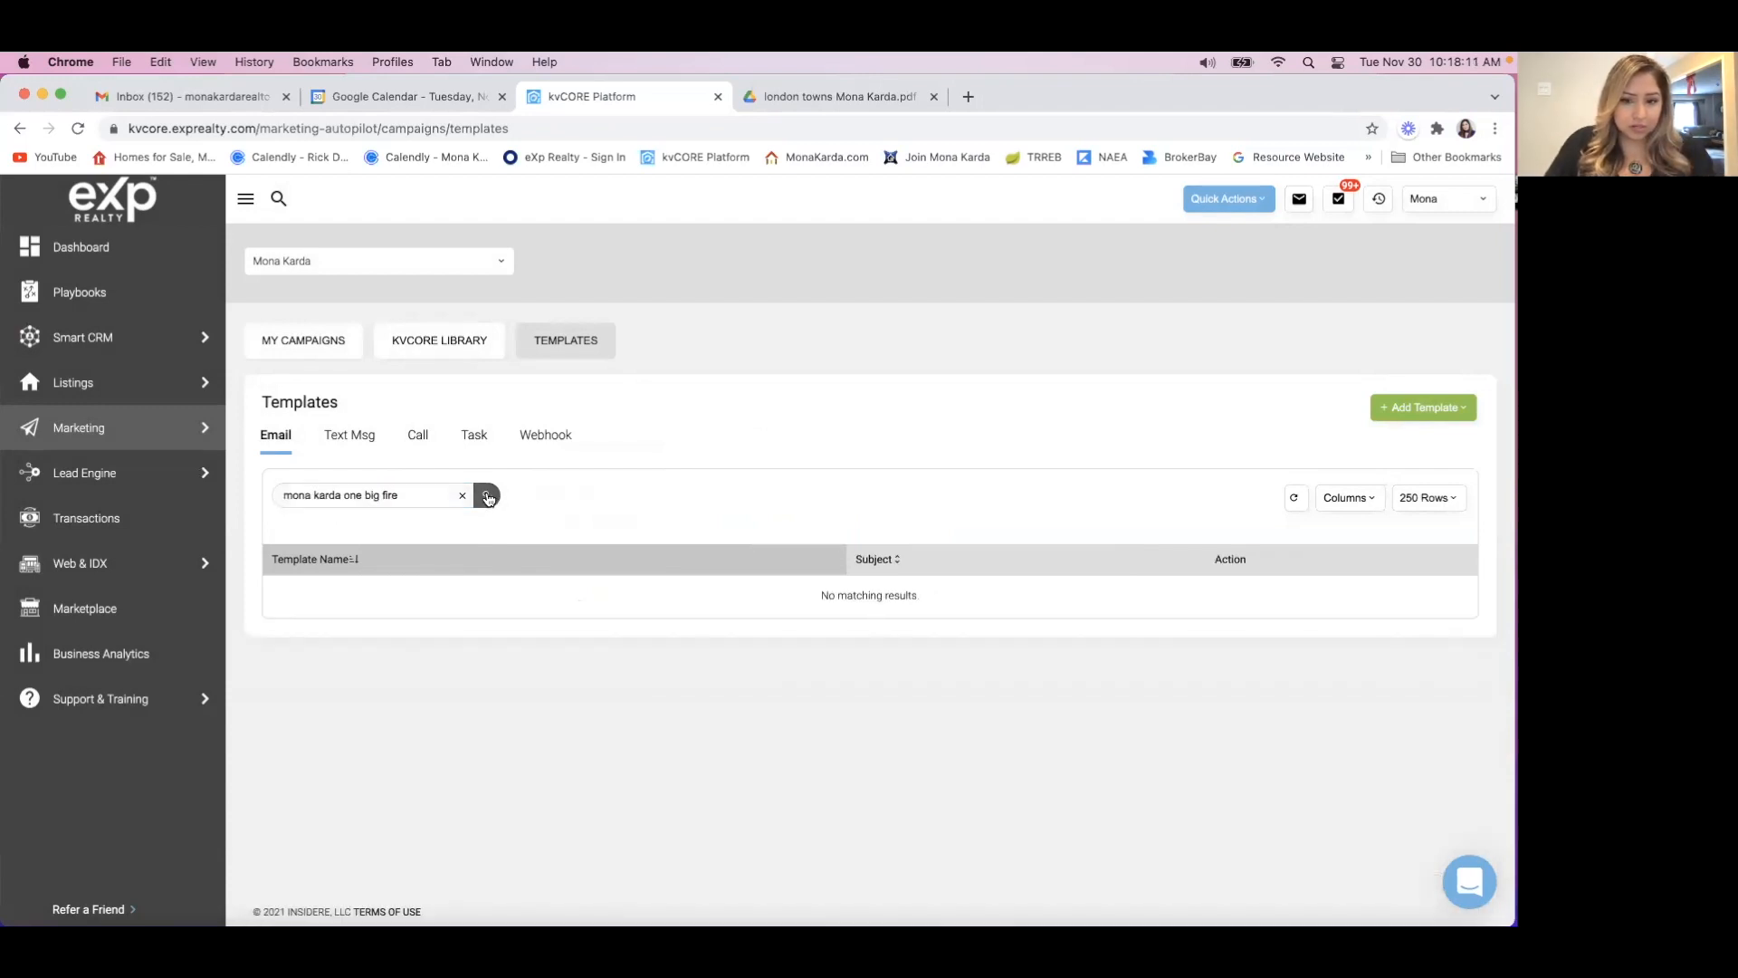
Remove the added words and search the email templates by the agent's name alone.
left_click(401, 495)
key("BackSpace")
key("BackSpace")
key("BackSpace")
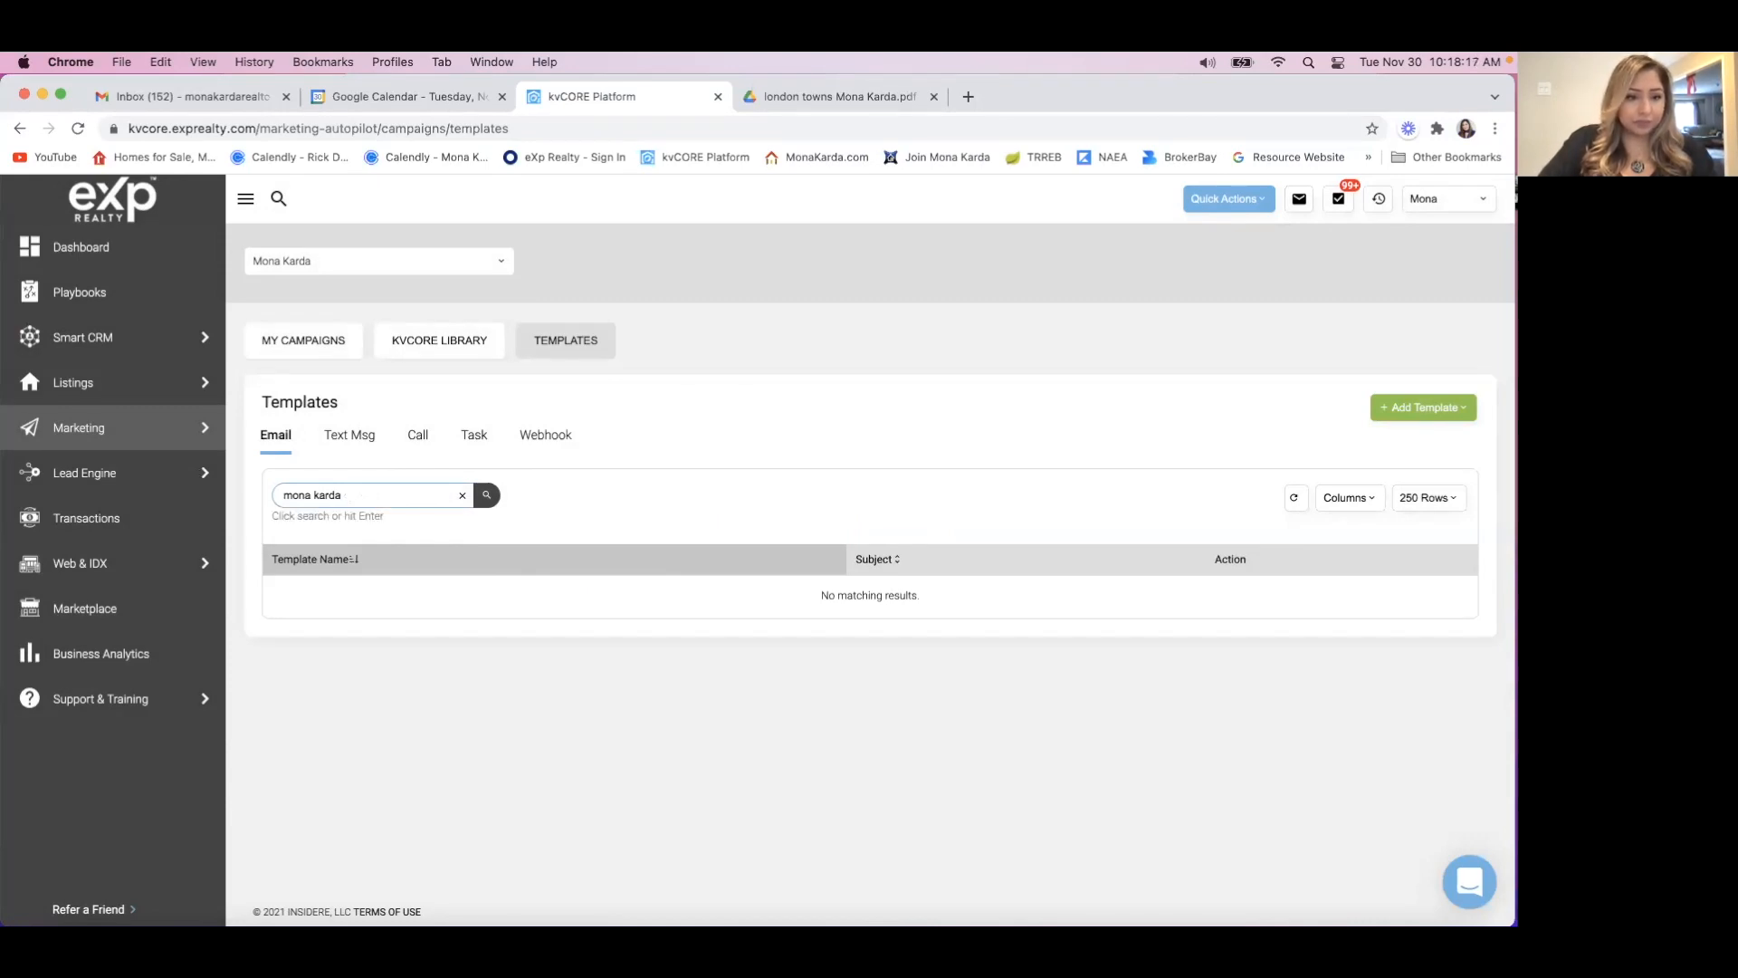
left_click(486, 495)
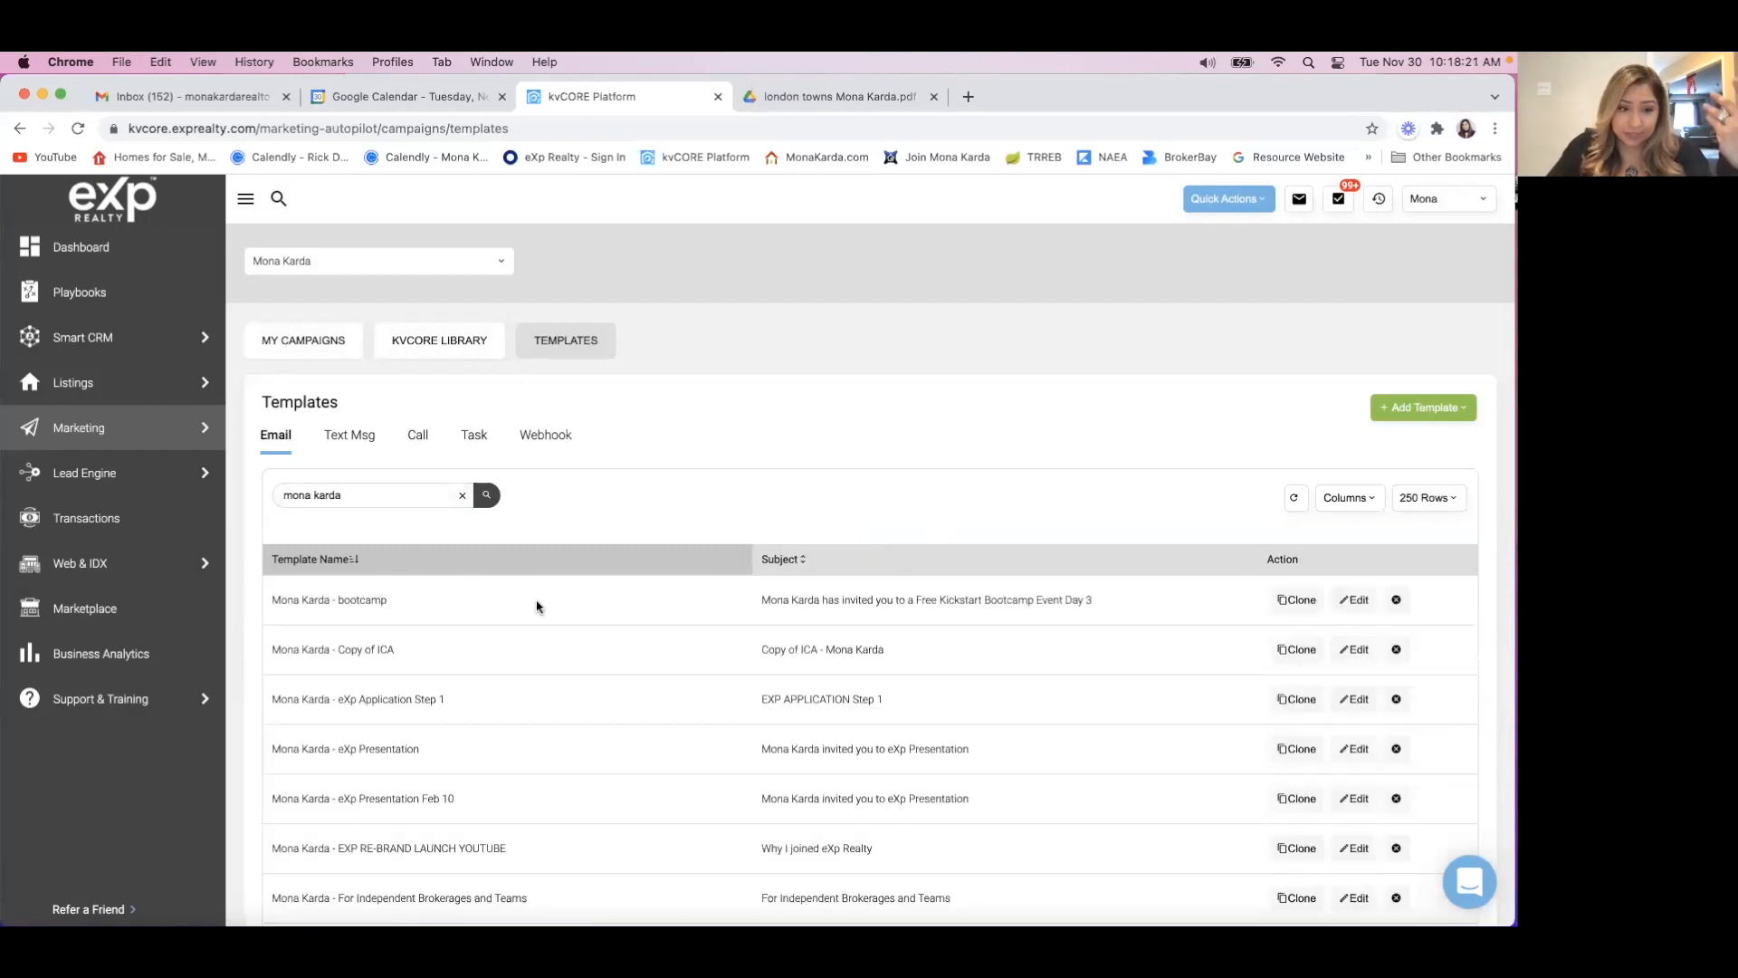
Find the 22-minute video template with the subject "eXp Model eXplained" and open it for editing.
scroll(510, 720, "down", 1)
scroll(510, 720, "down", 3)
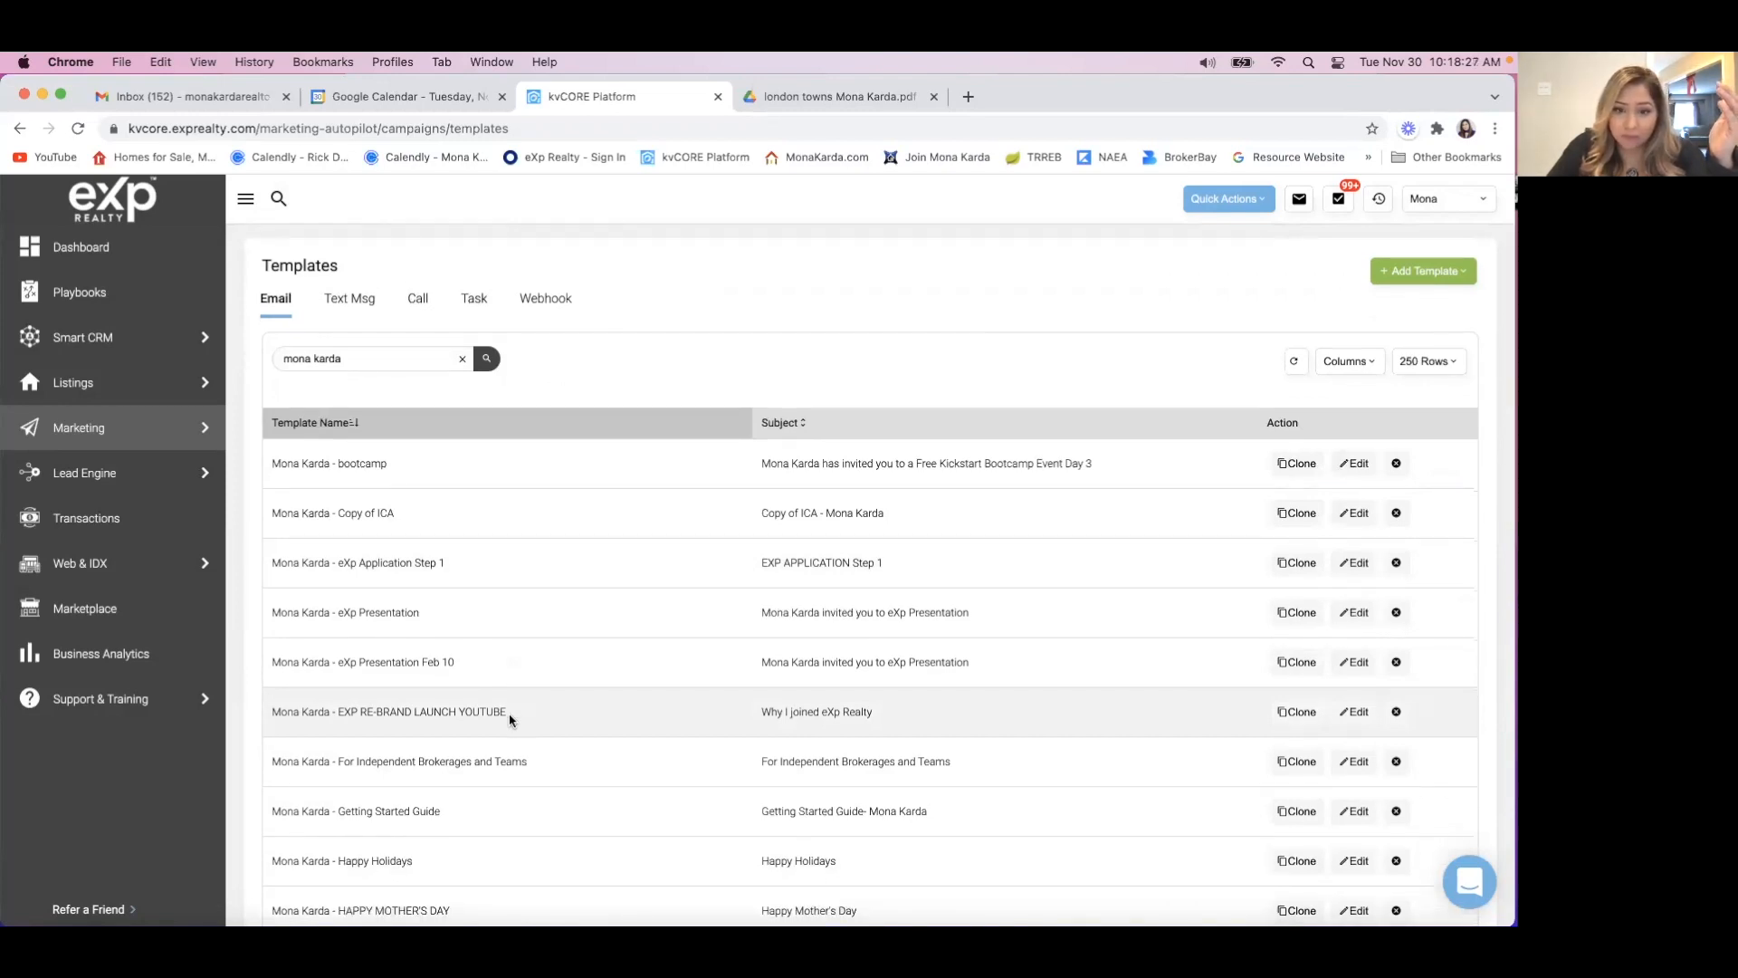
scroll(510, 720, "down", 4)
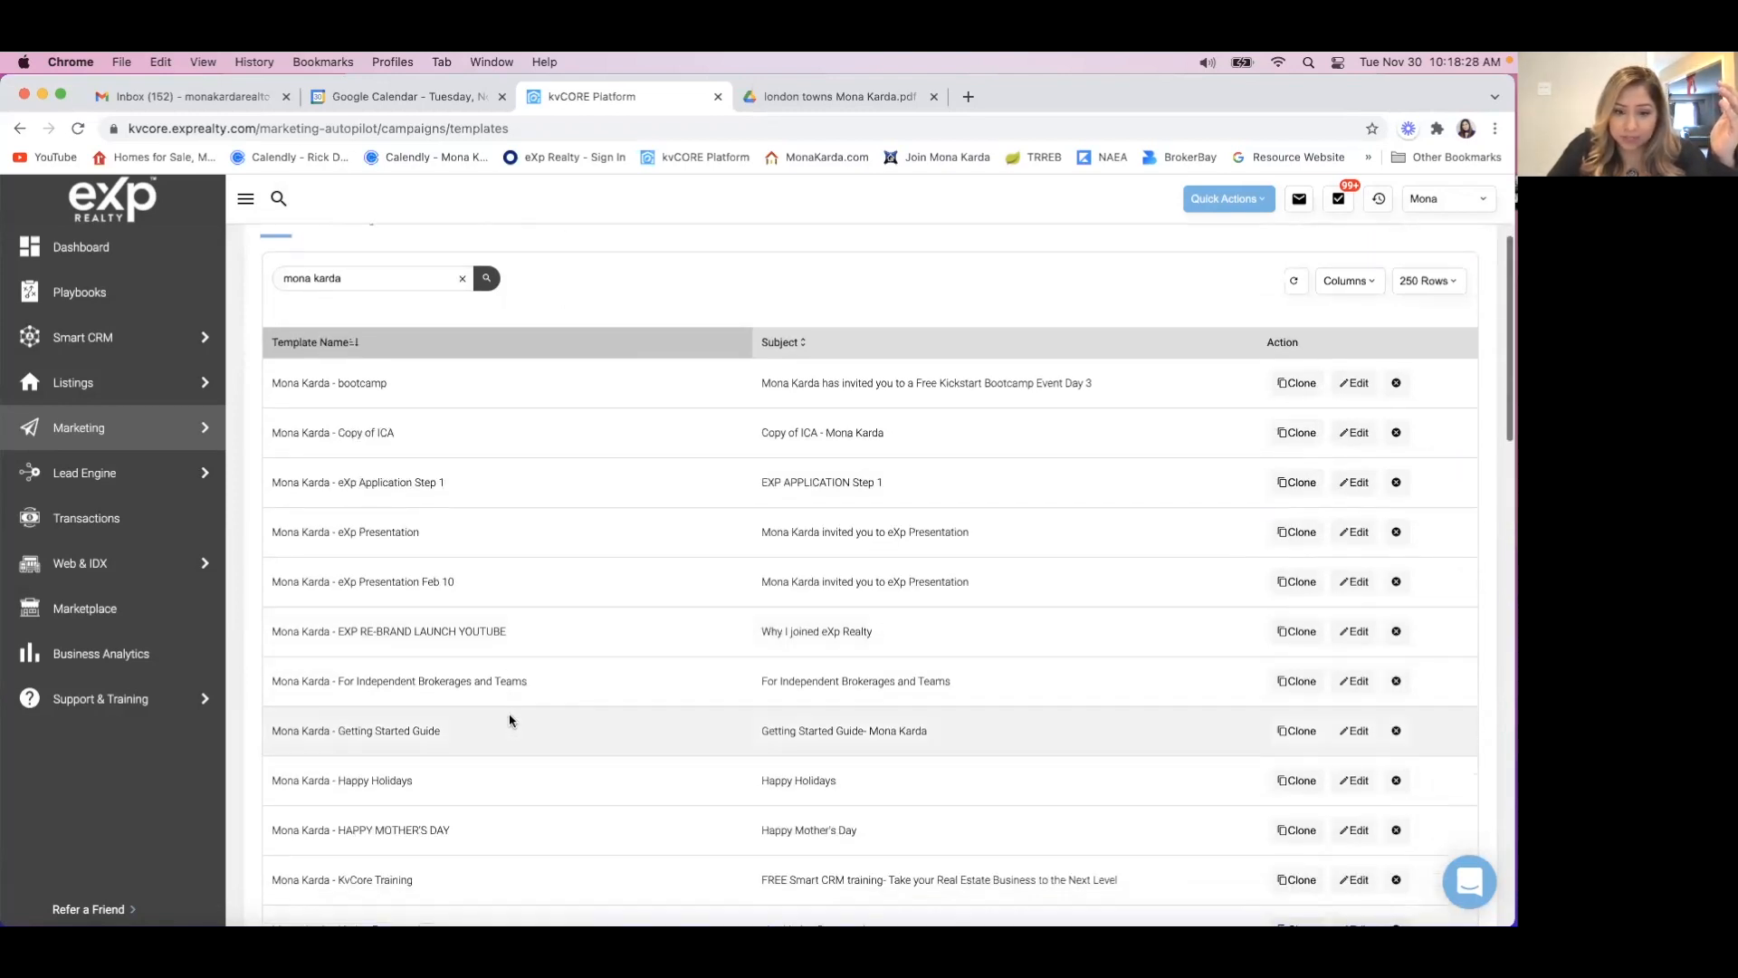
scroll(510, 719, "down", 6)
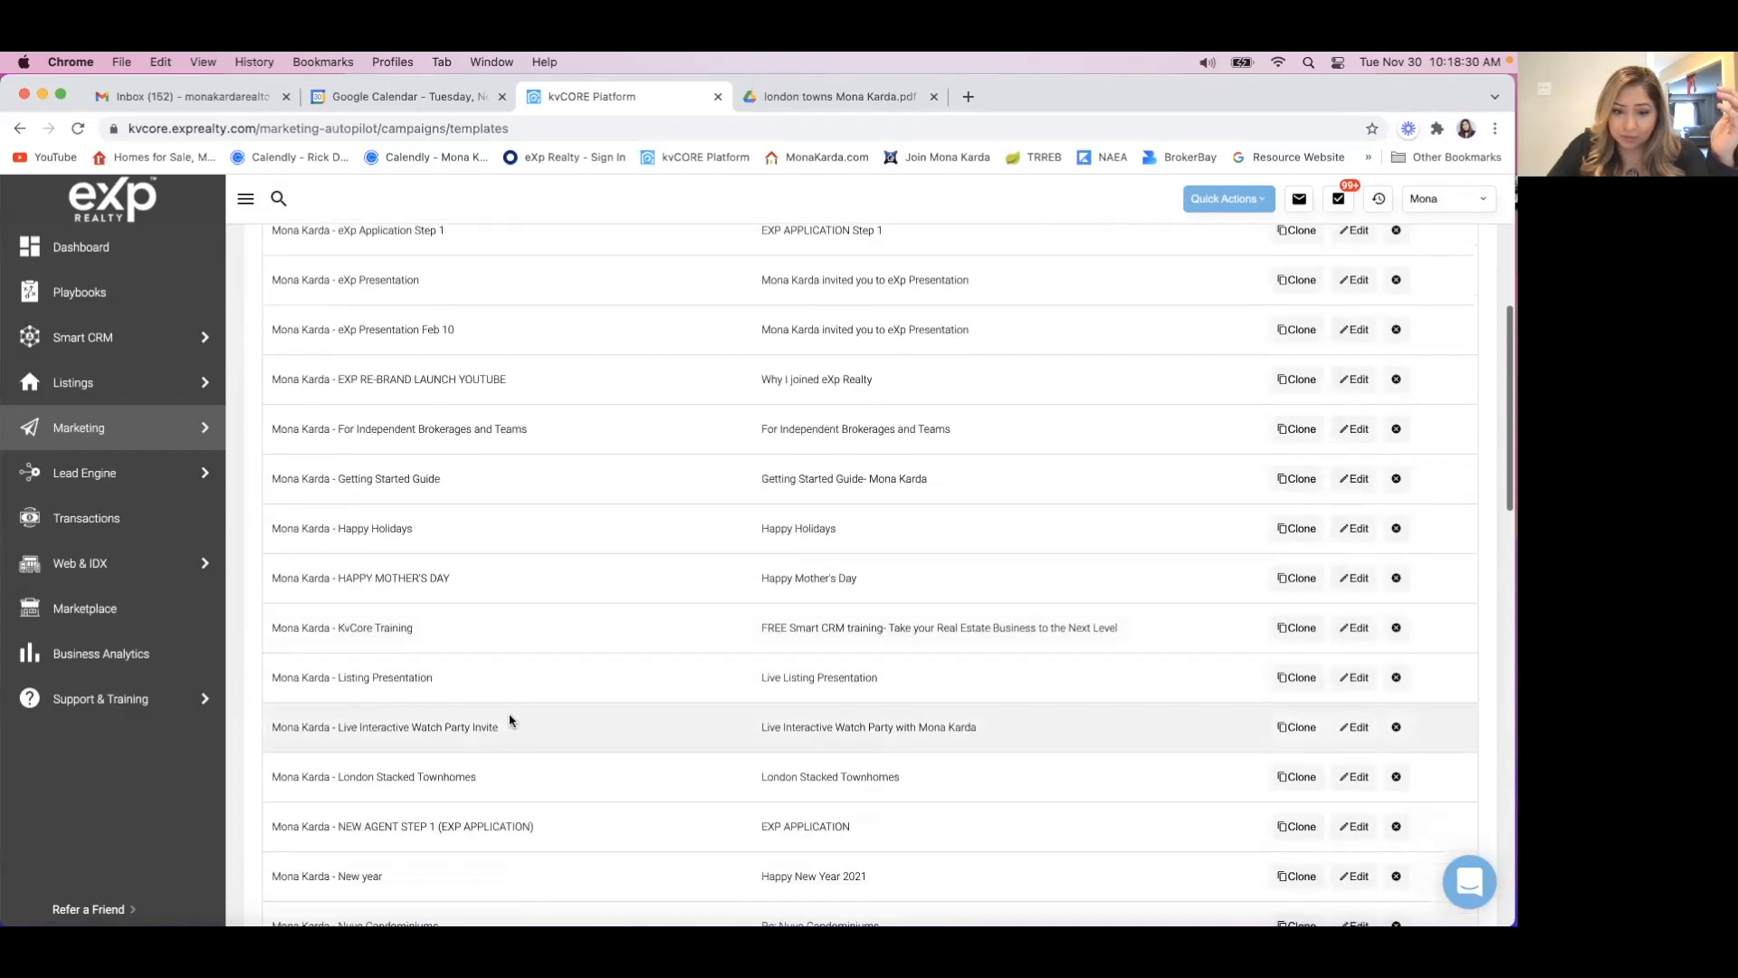
scroll(509, 719, "down", 6)
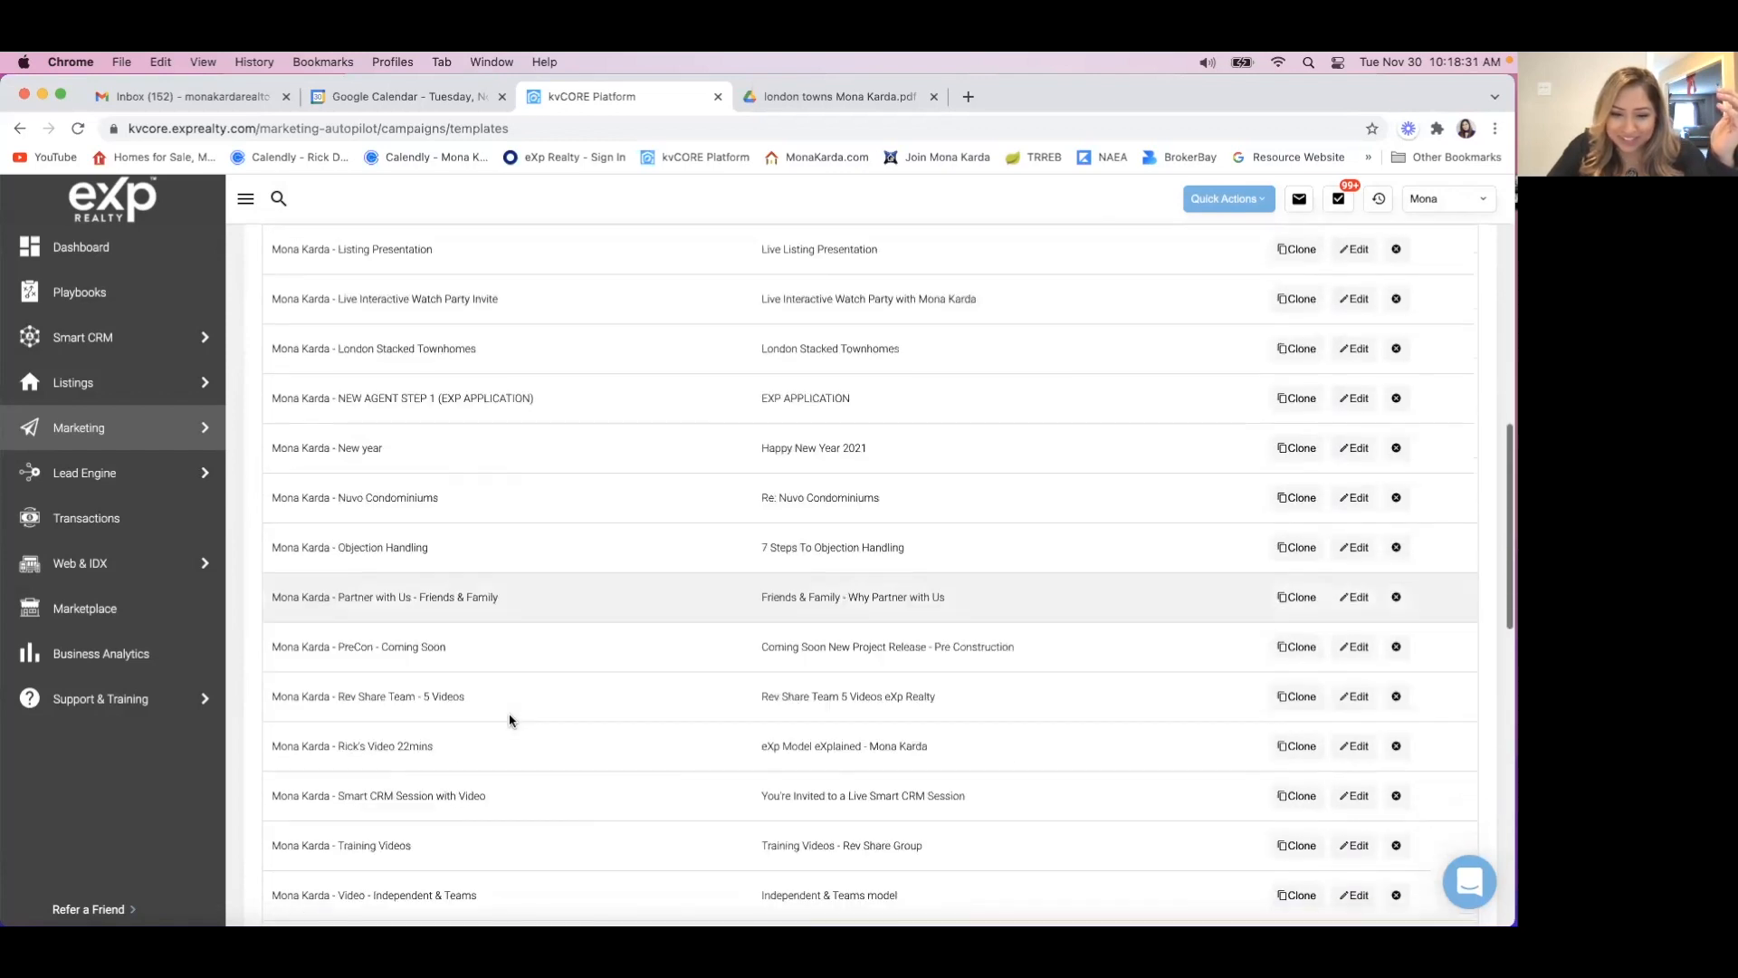
scroll(510, 720, "down", 1)
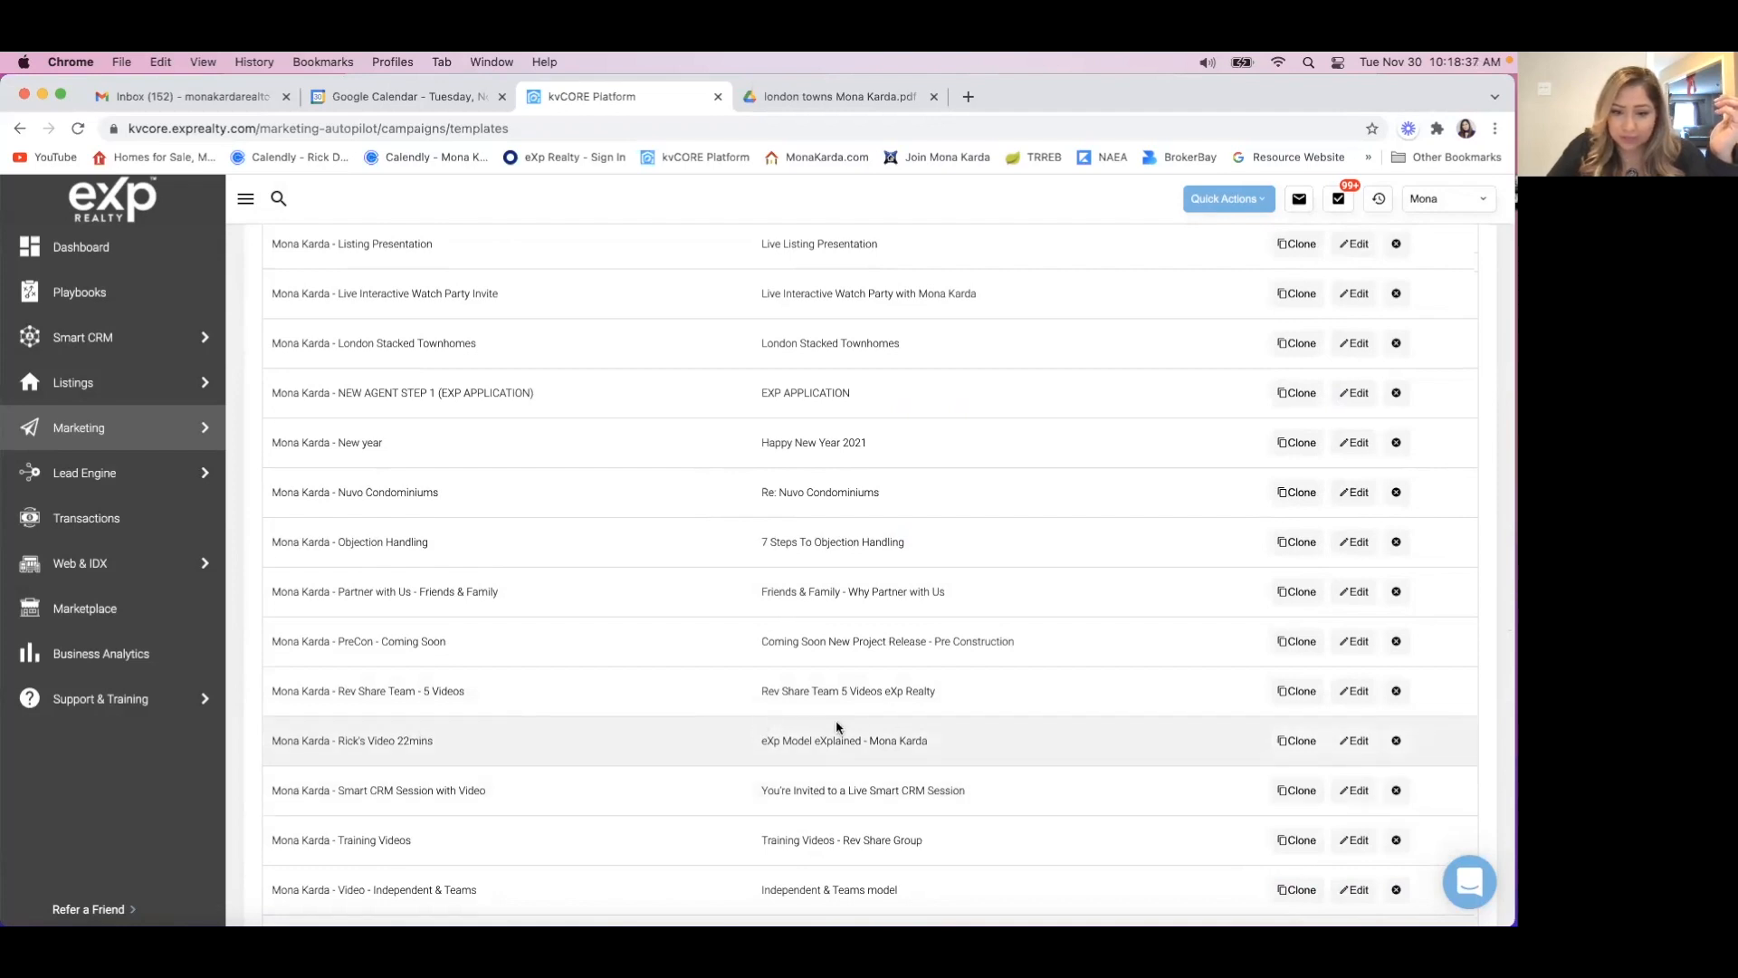
left_click(1358, 742)
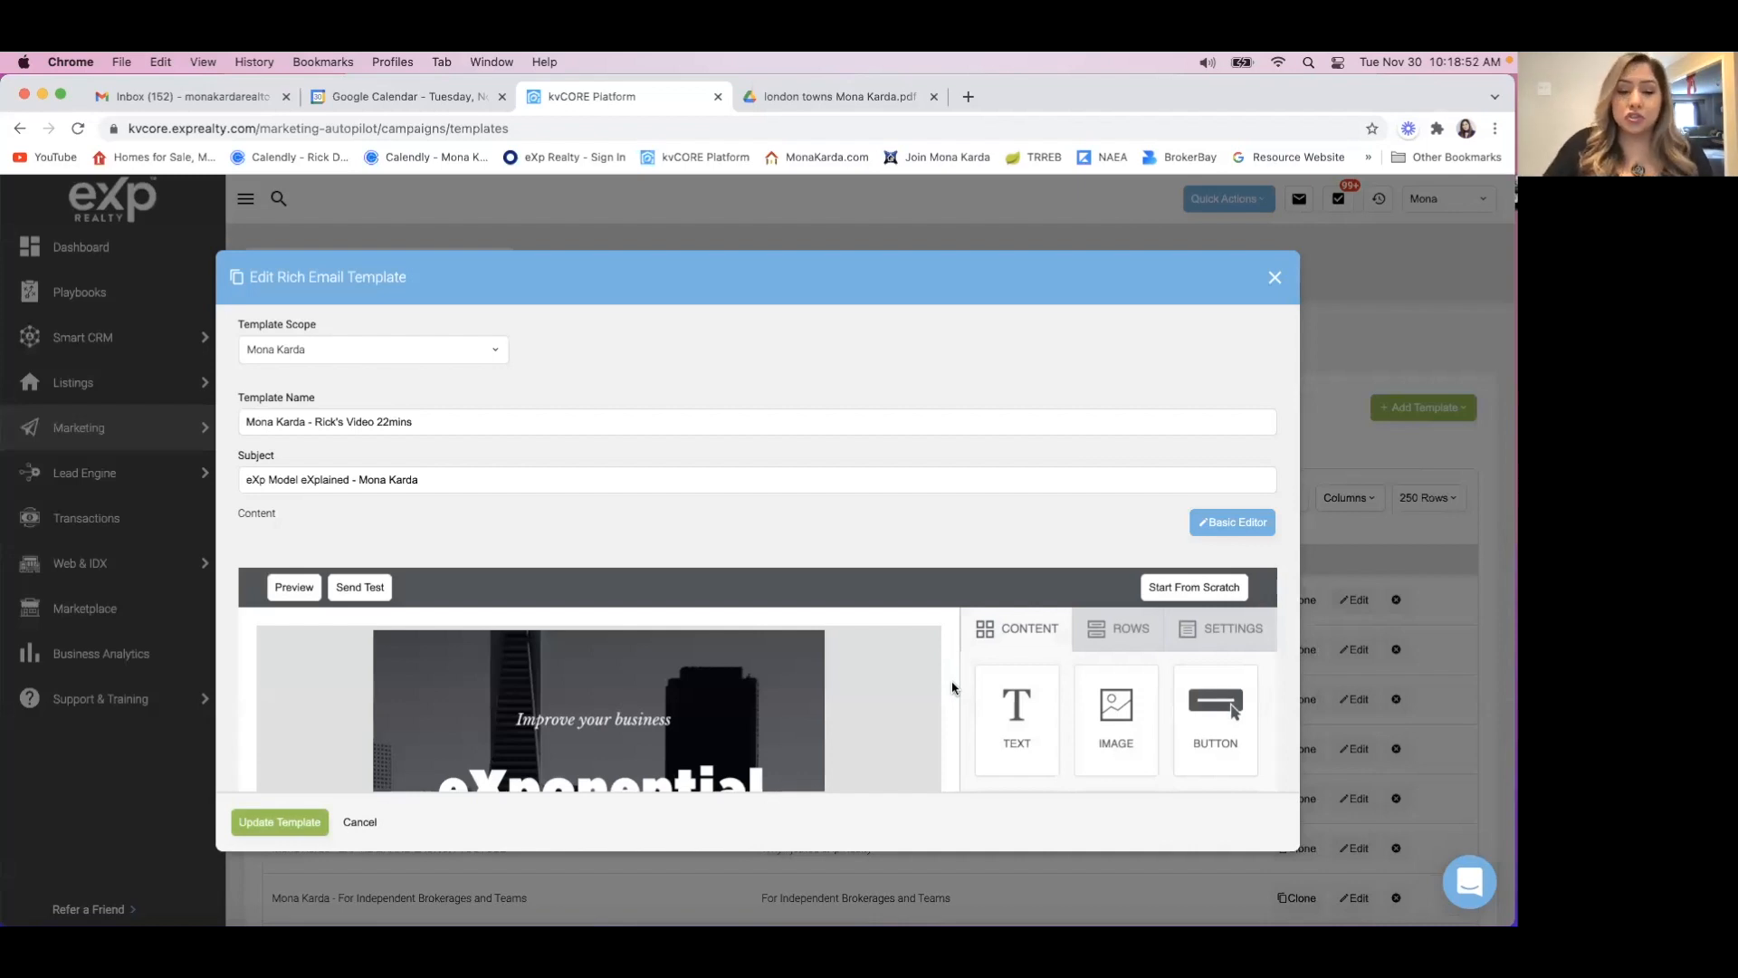
Examine the video template's eXponential Growth header, opening text and the available content blocks.
scroll(976, 407, "down", 3)
scroll(975, 407, "down", 2)
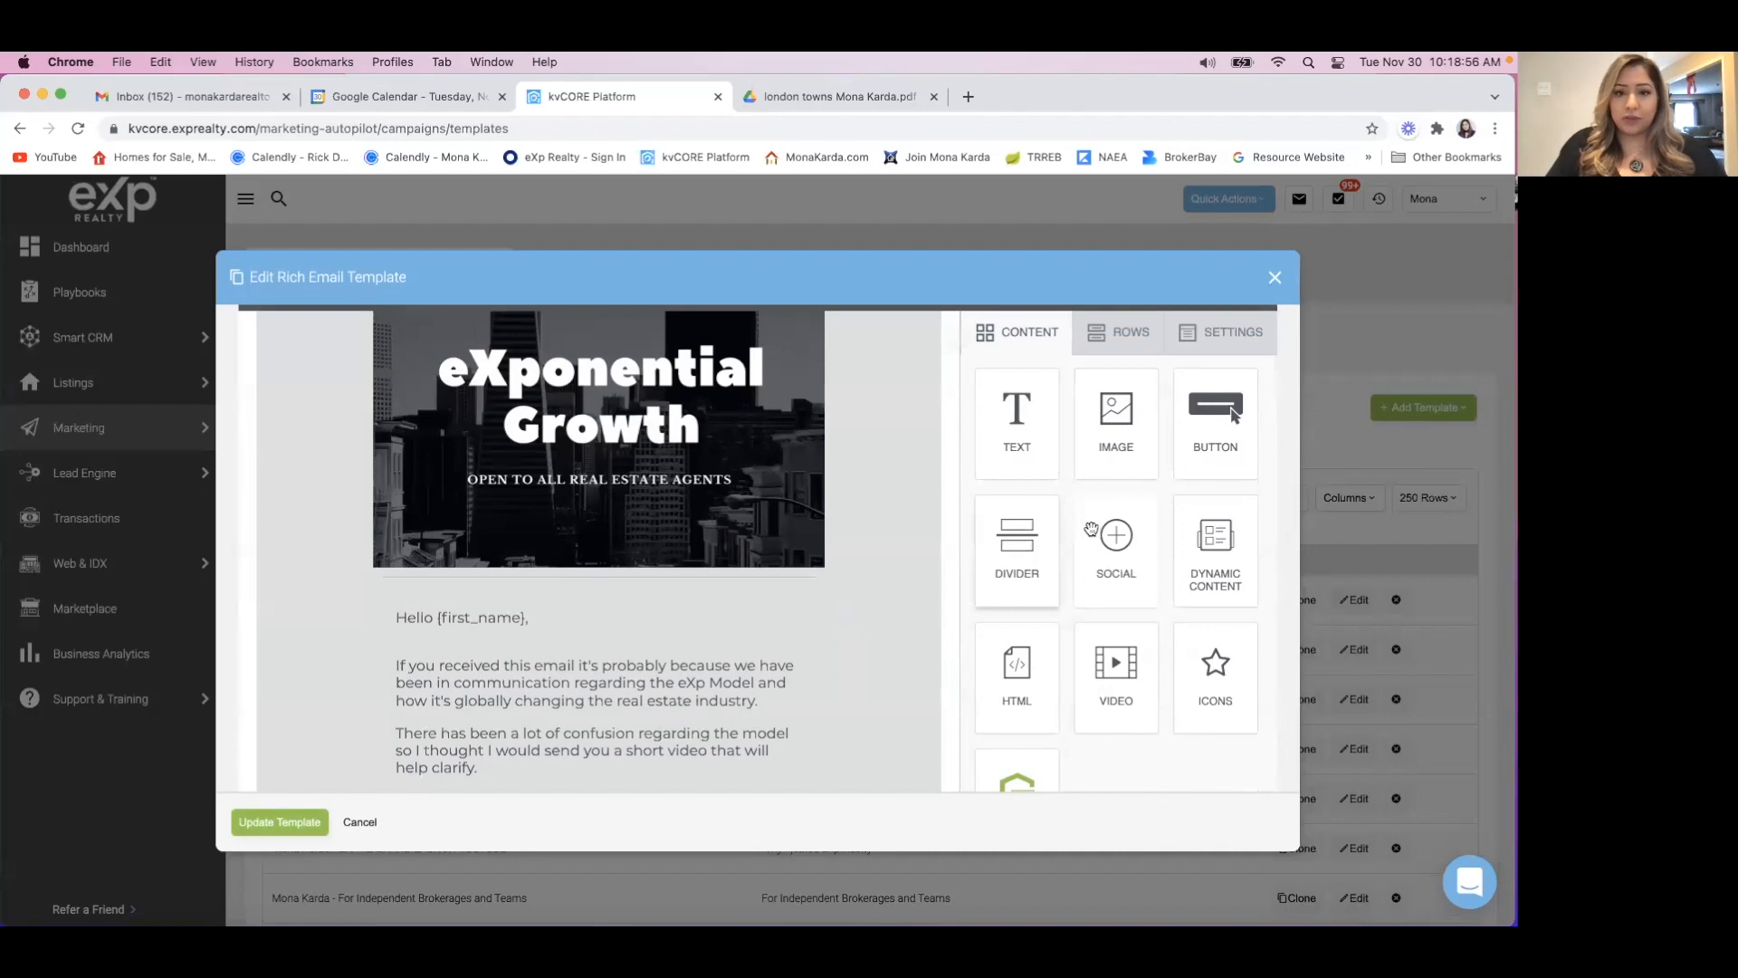
scroll(1133, 474, "up", 2)
scroll(1133, 473, "down", 2)
scroll(785, 489, "up", 2)
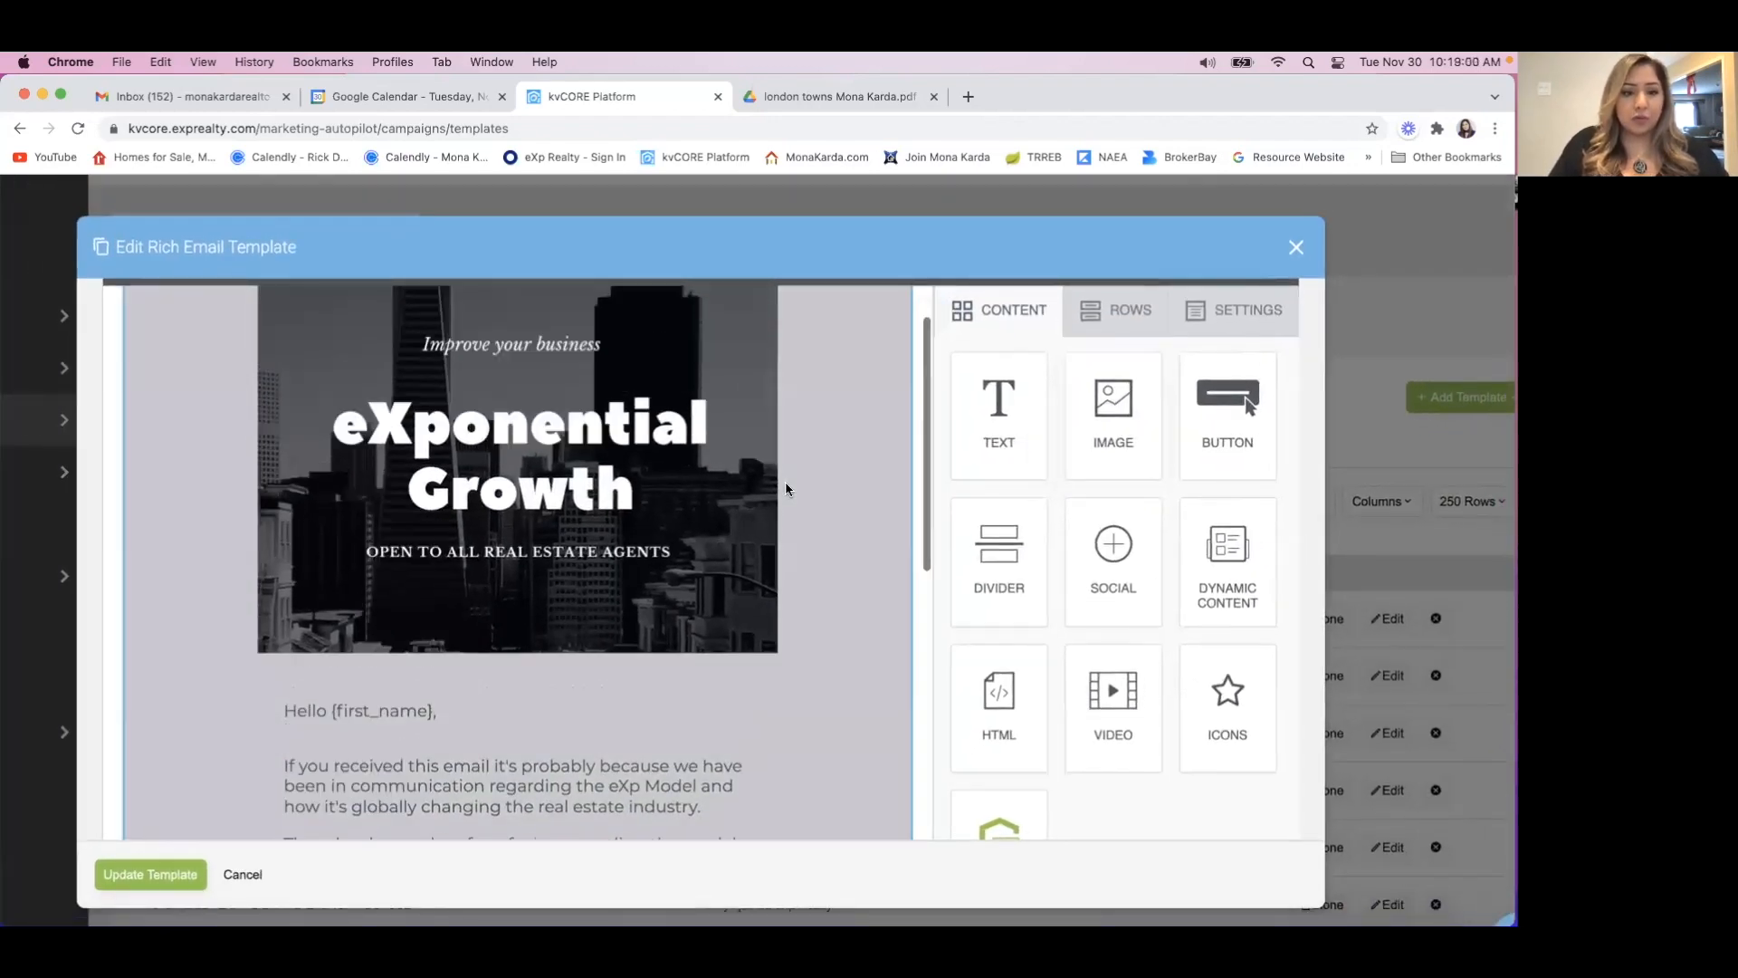
scroll(785, 489, "down", 3)
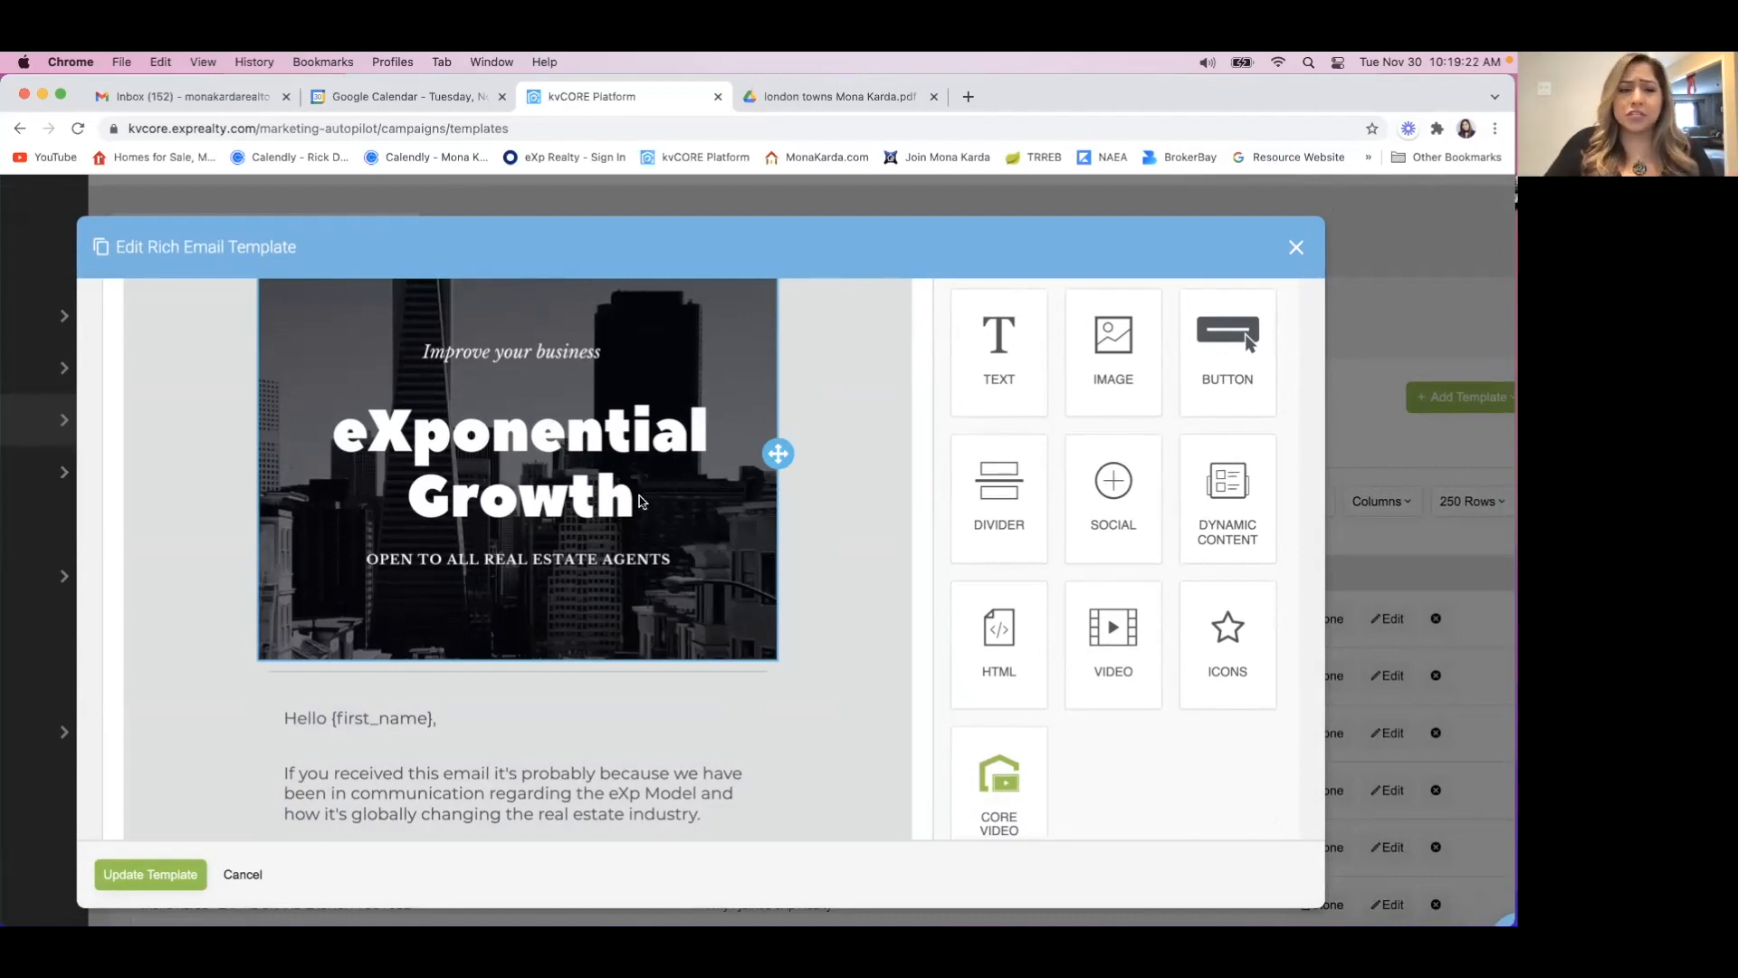
scroll(640, 494, "up", 2)
scroll(640, 495, "down", 2)
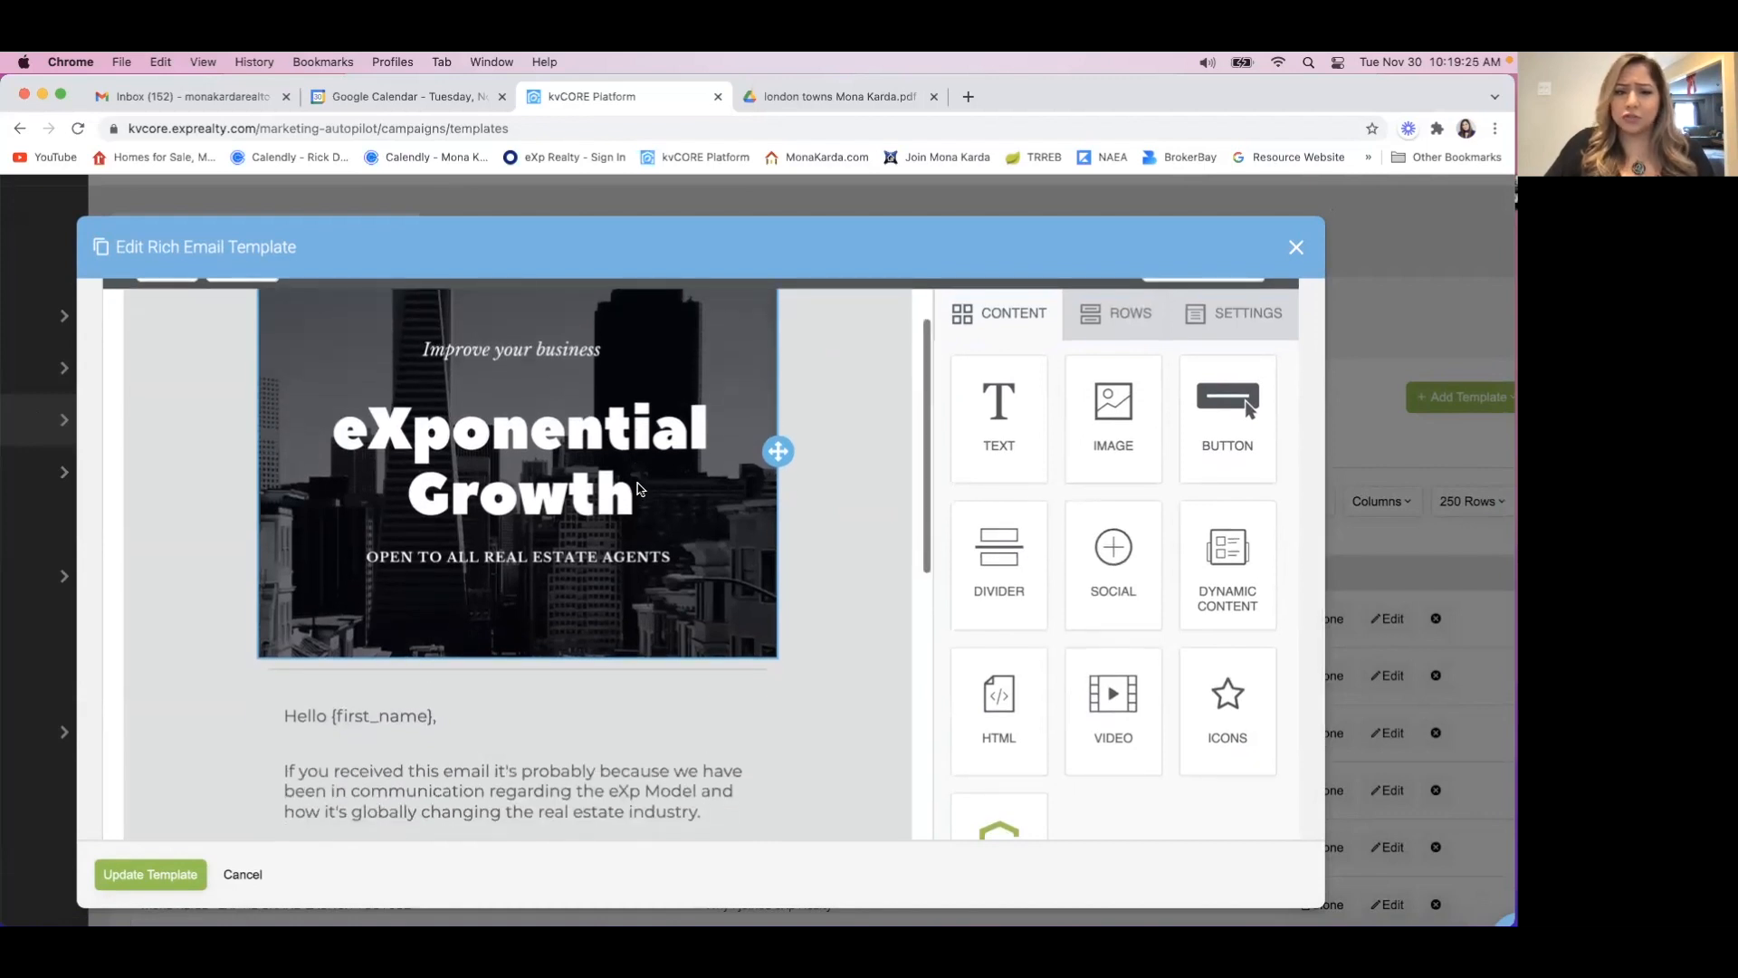
Select the eXponential Growth header image to see its properties, and review the email body through to the CLICK HERE button.
left_click(673, 468)
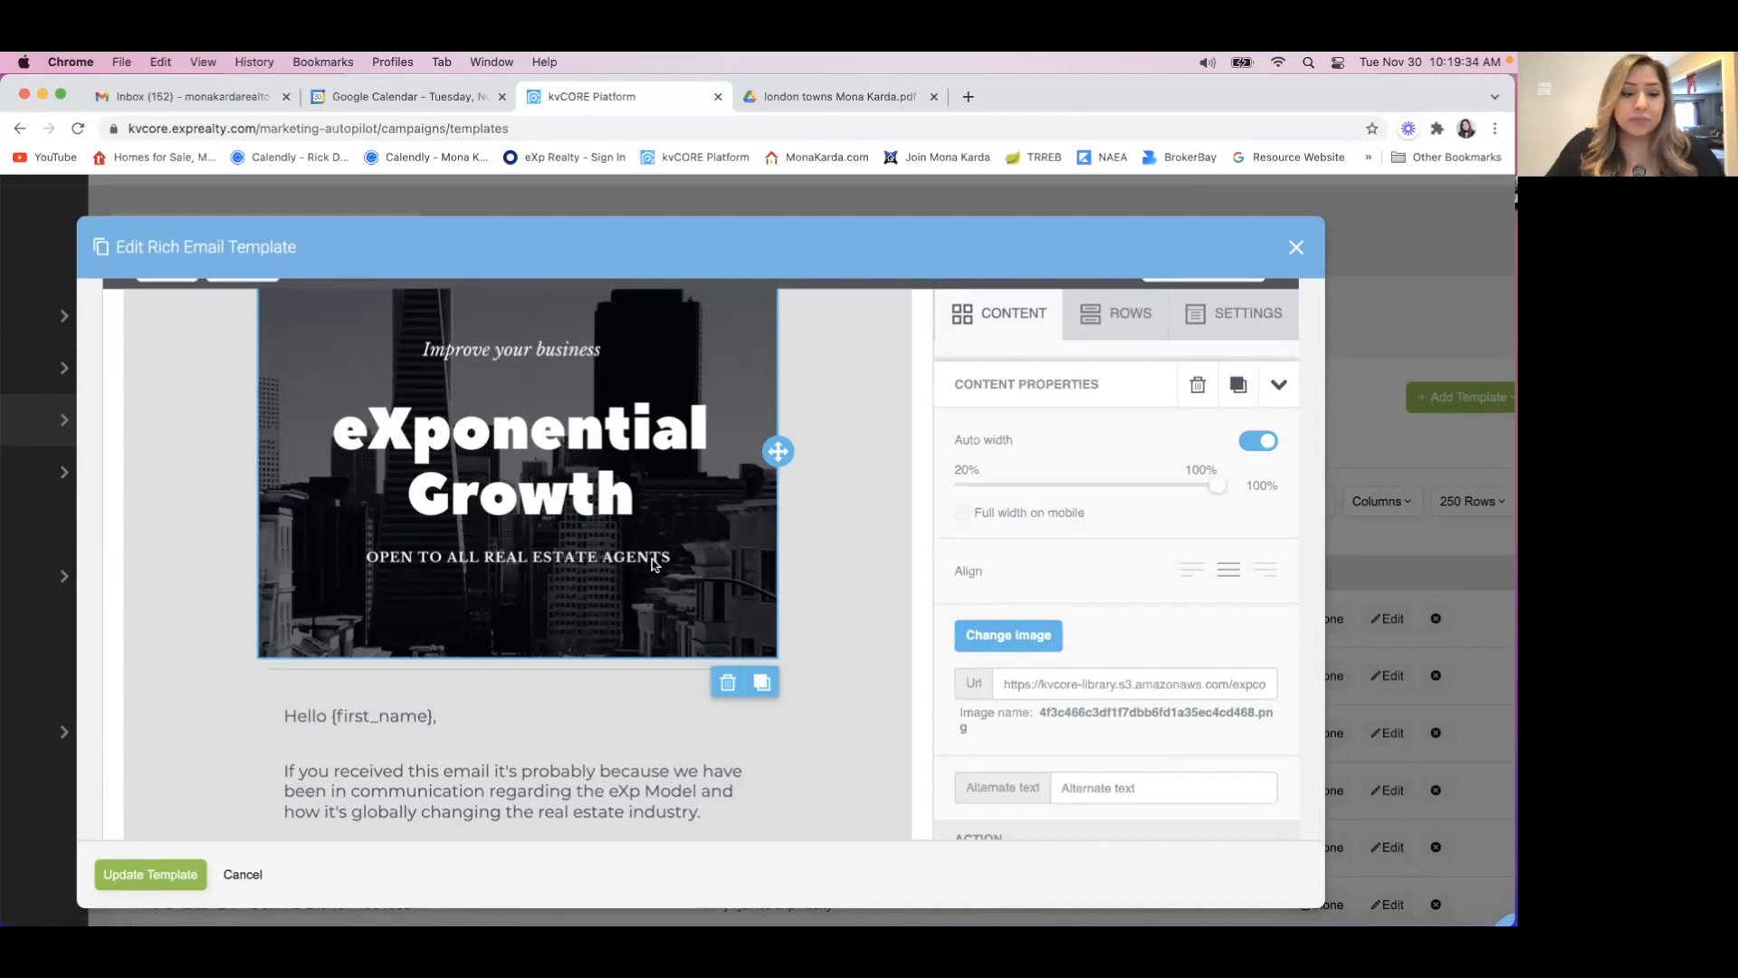
scroll(549, 513, "down", 5)
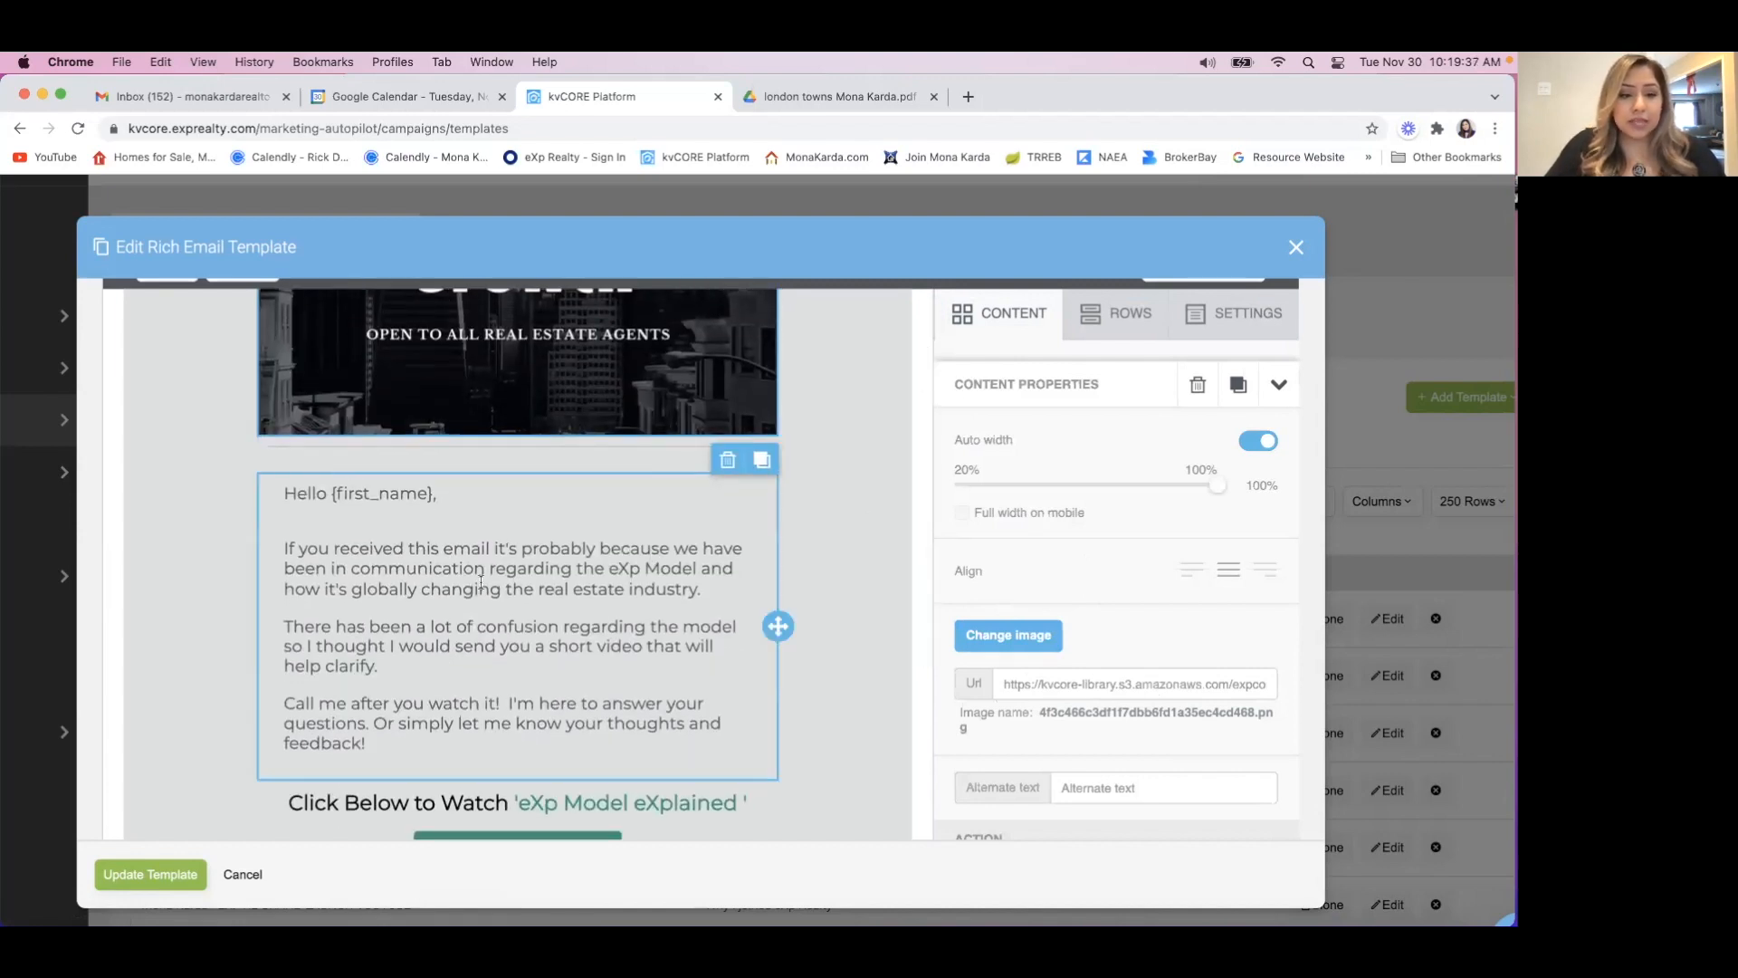
scroll(365, 501, "down", 1)
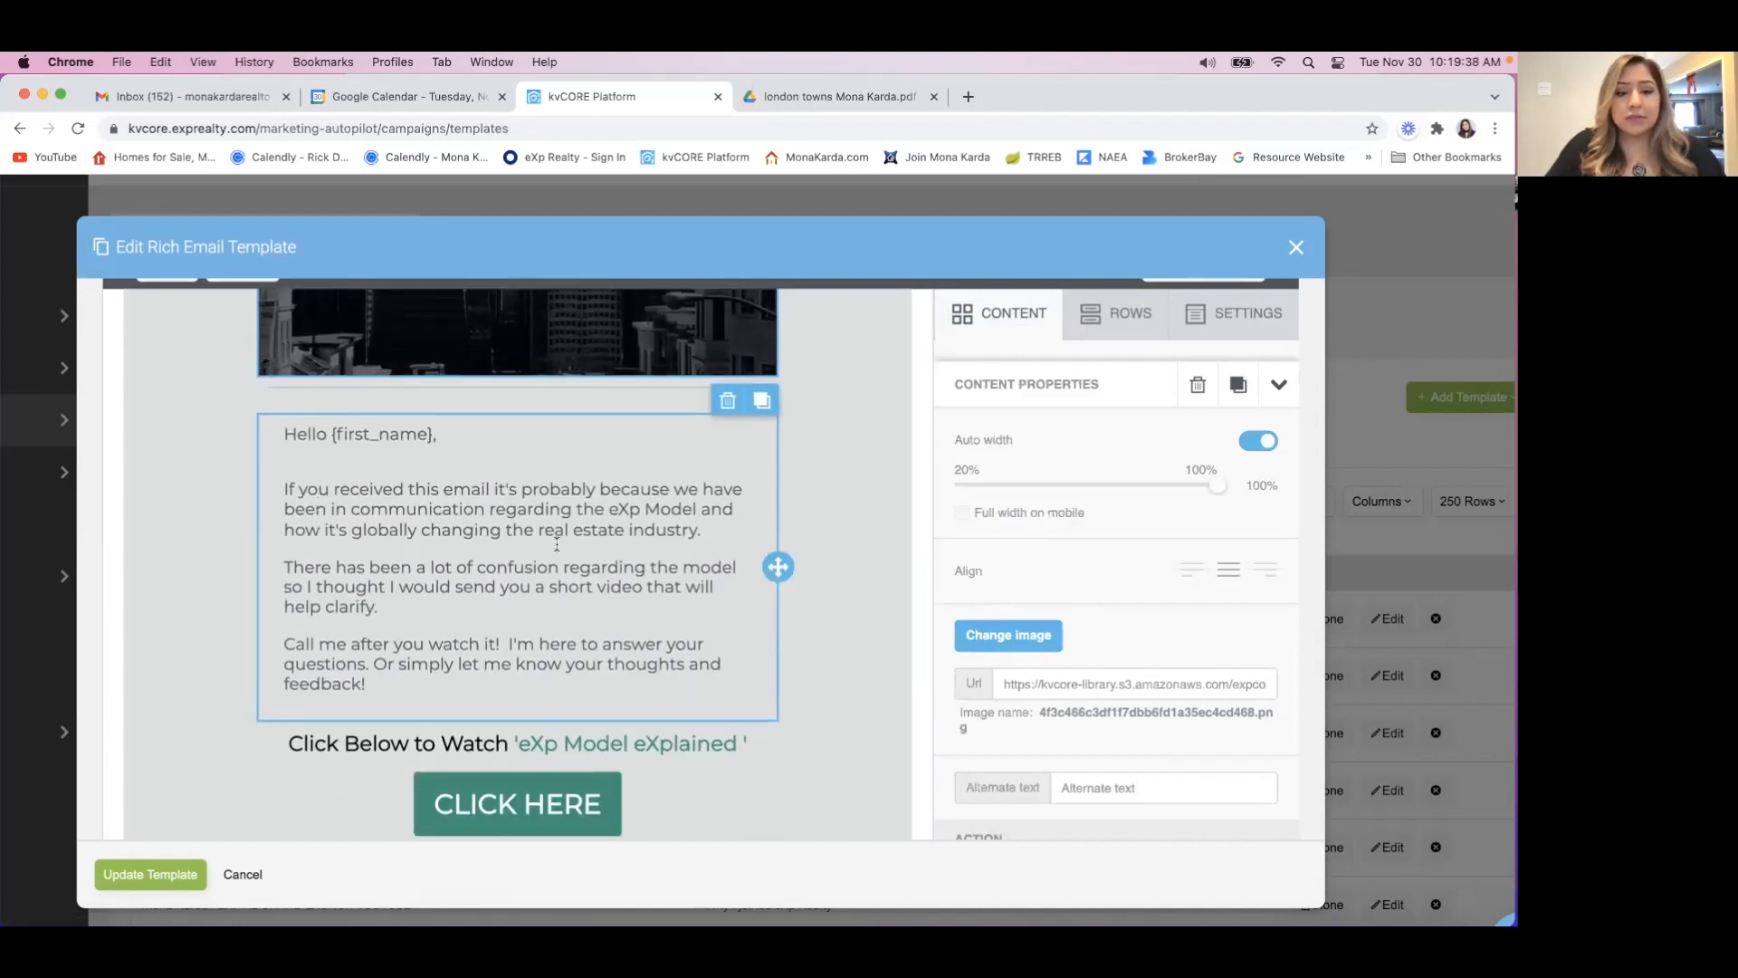
scroll(557, 543, "down", 4)
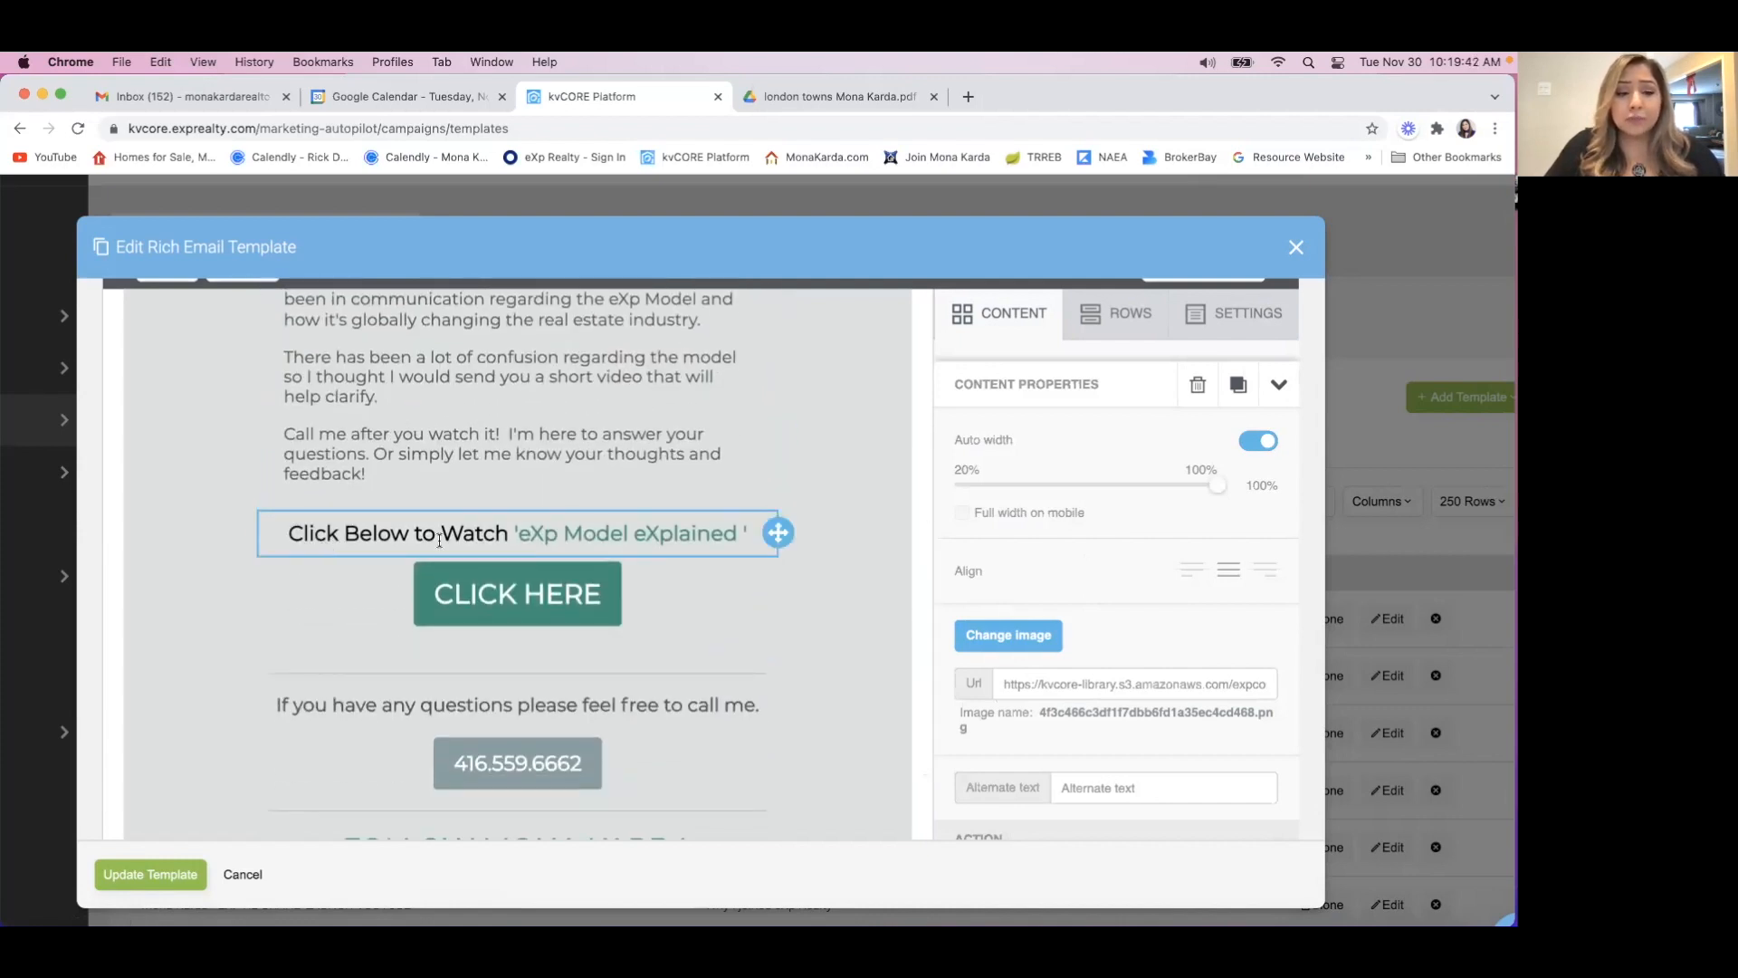
Select the CLICK HERE button in the email and open its linked YouTube URL in a new browser tab.
left_click(667, 594)
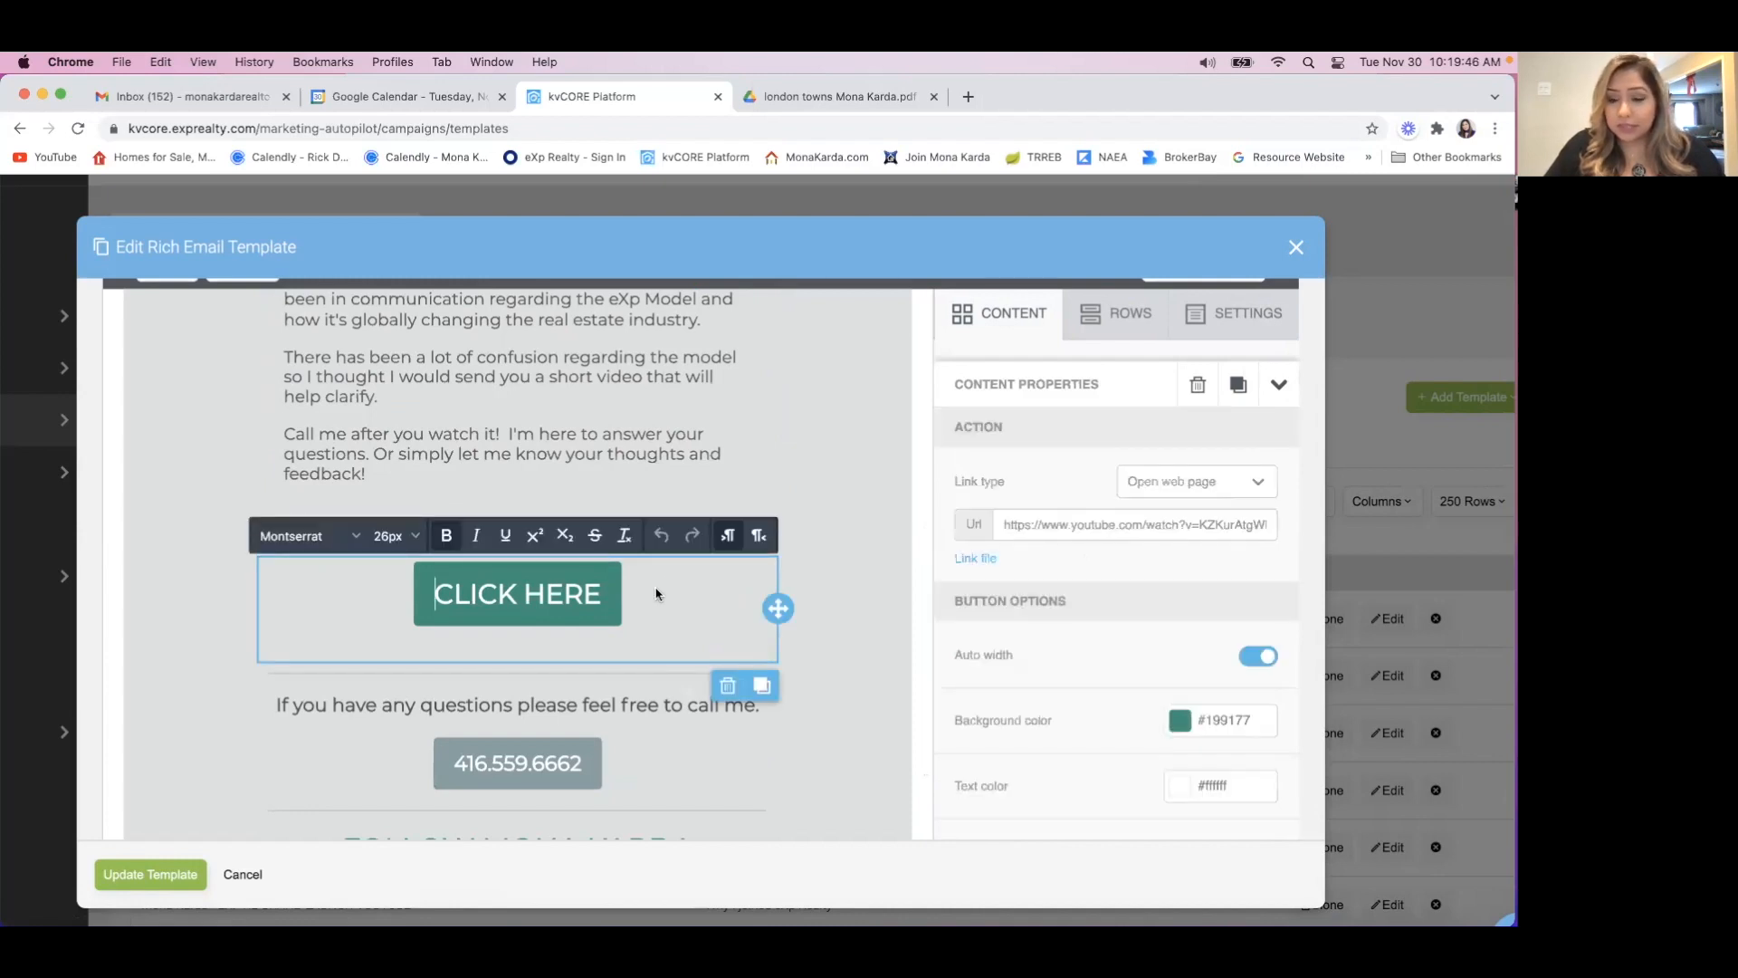
left_click_drag(1000, 524, 1309, 542)
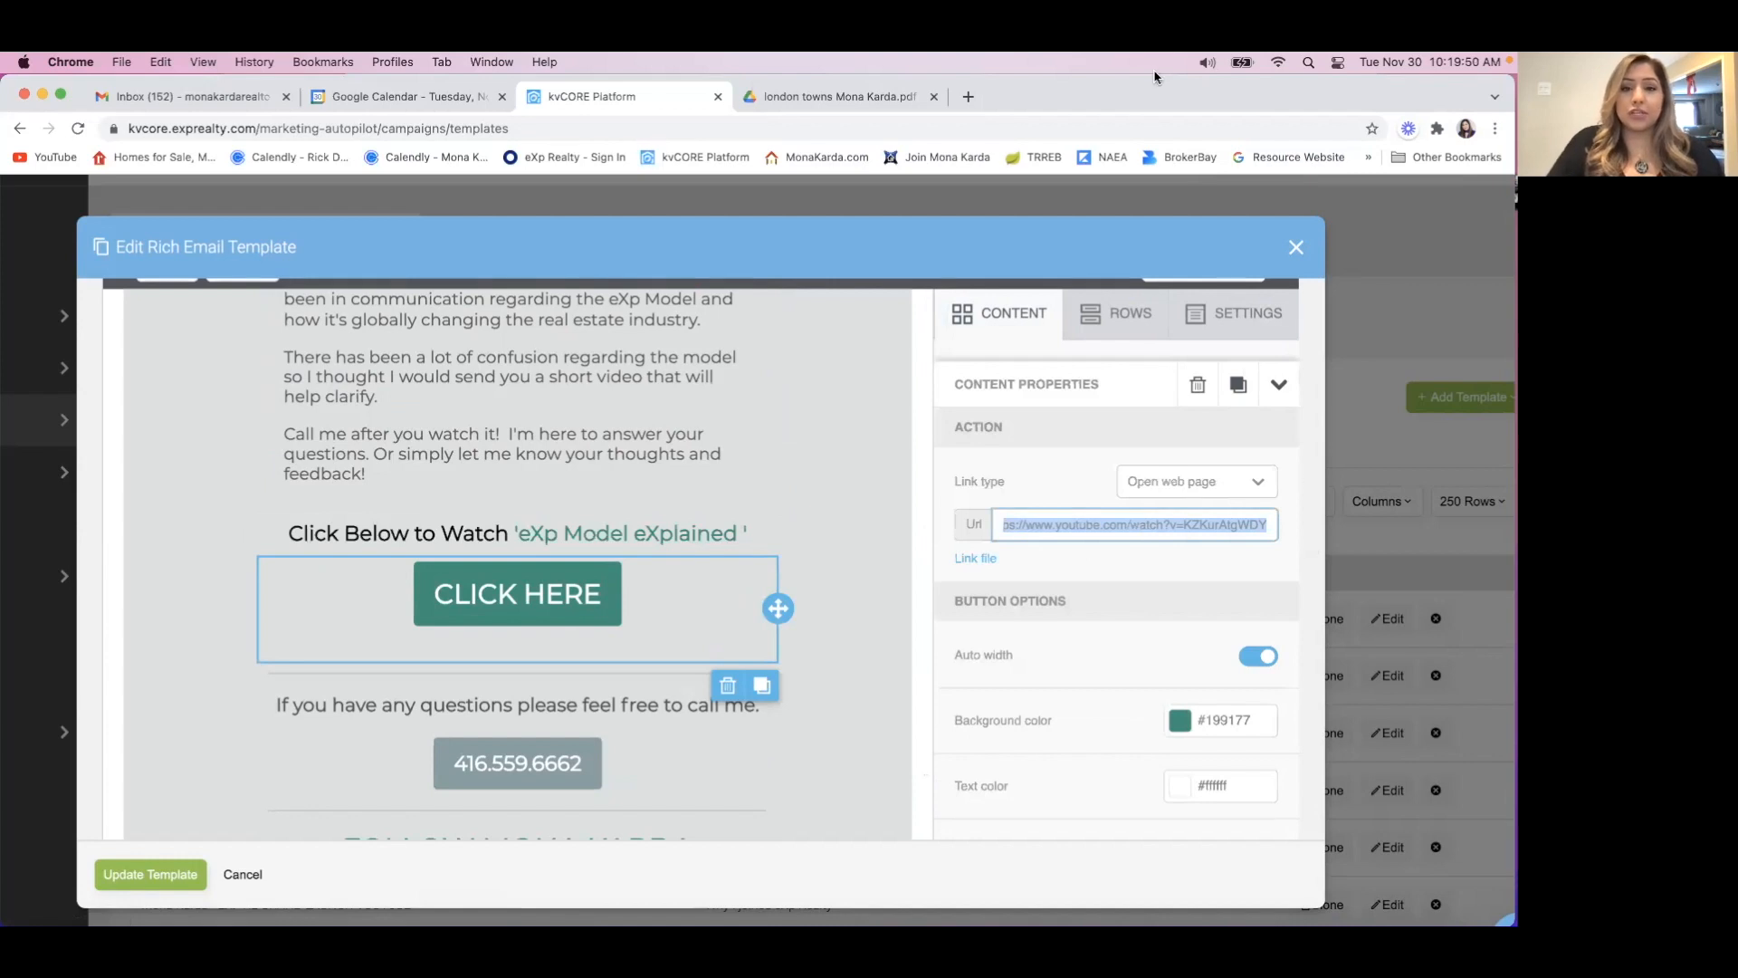
left_click(971, 97)
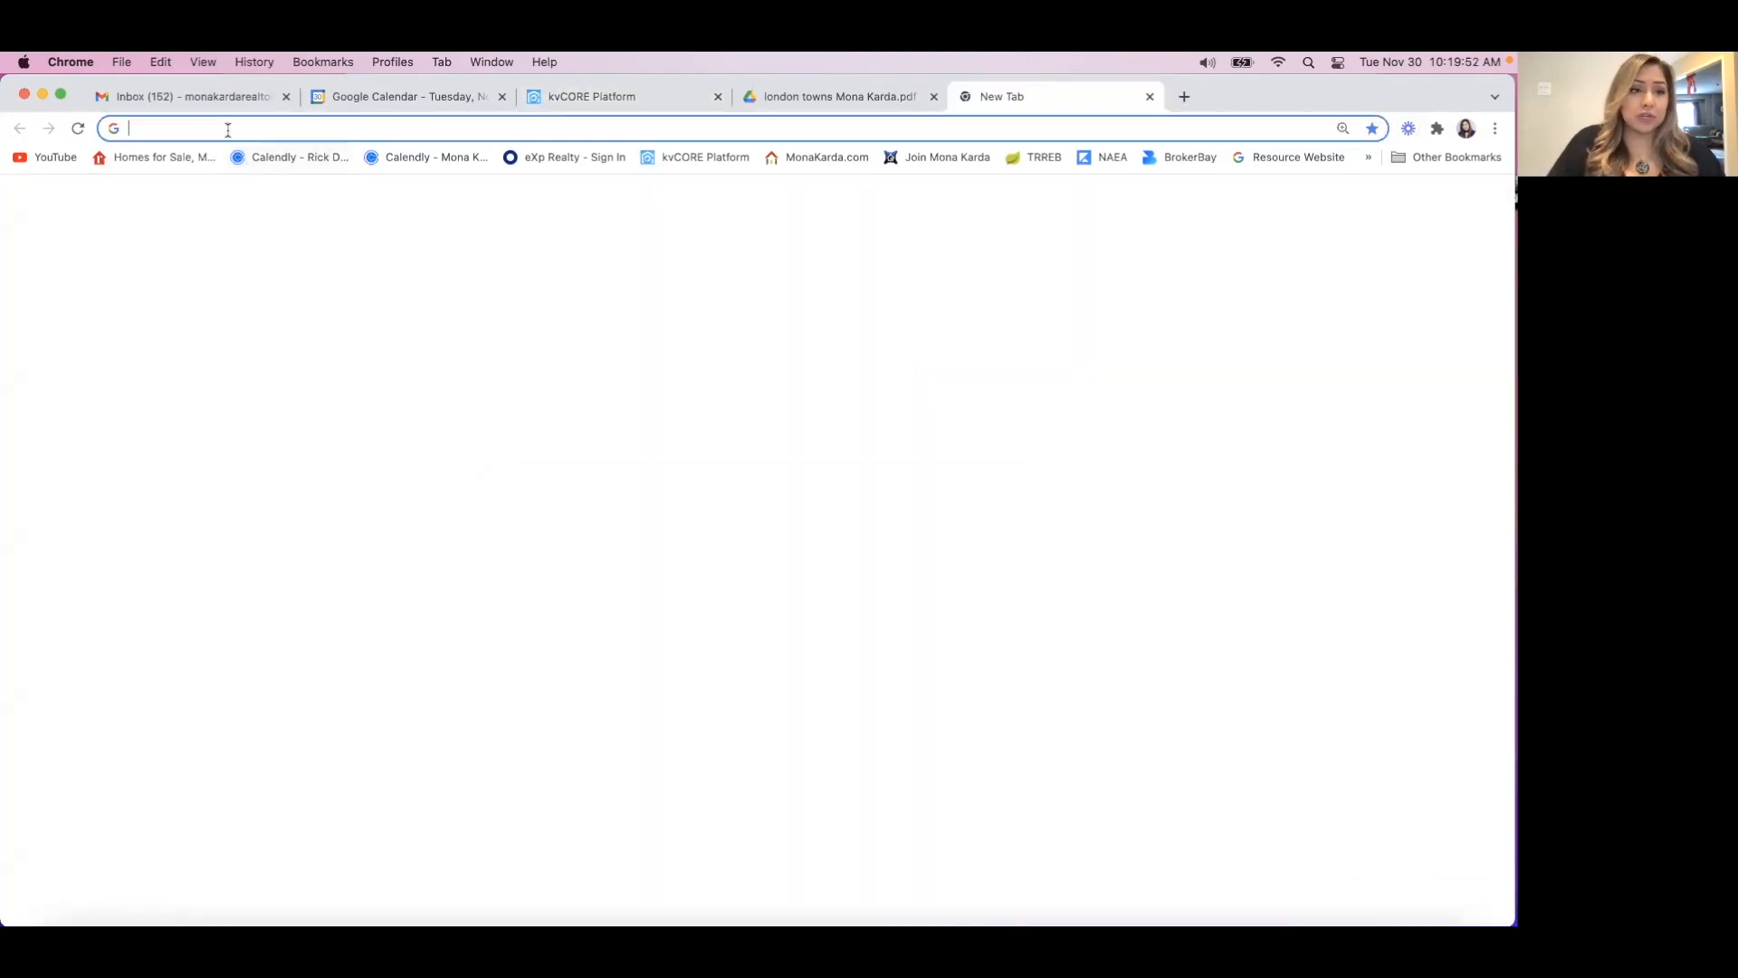
type("https://www.youtube.com/watch?v=KZKurAtgWDY")
key("Return")
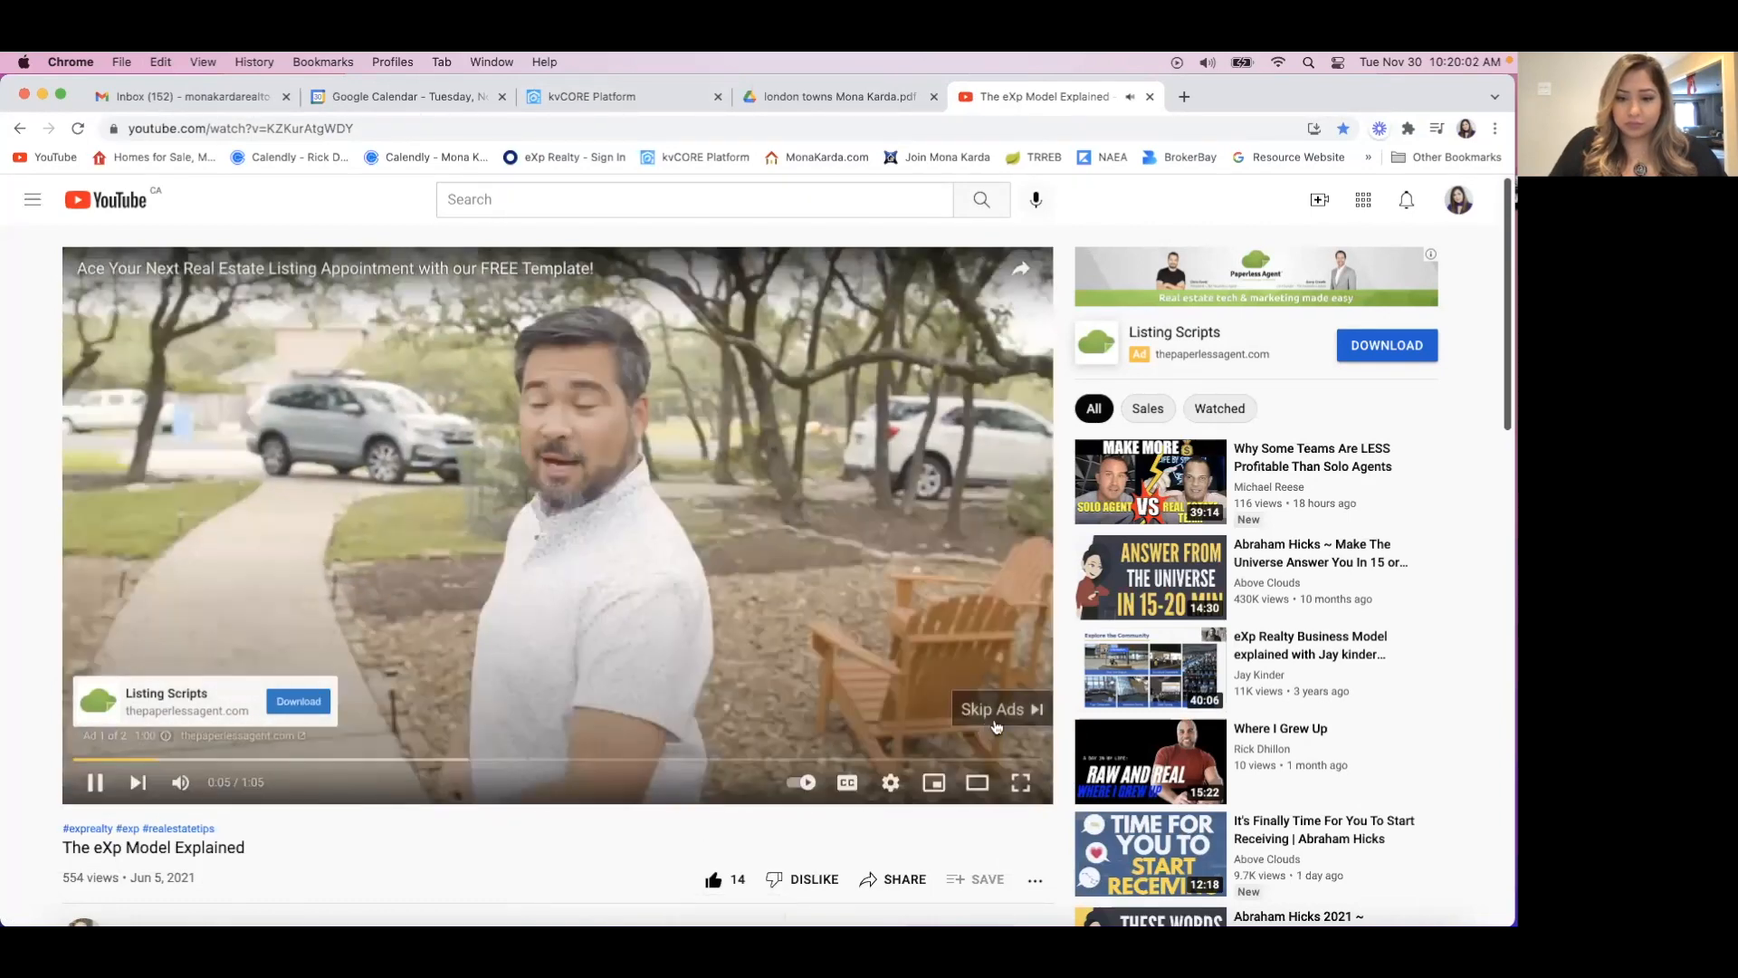
Skip the ad, pause the eXp Model Explained video, and return to the kvCORE template editor.
left_click(1007, 713)
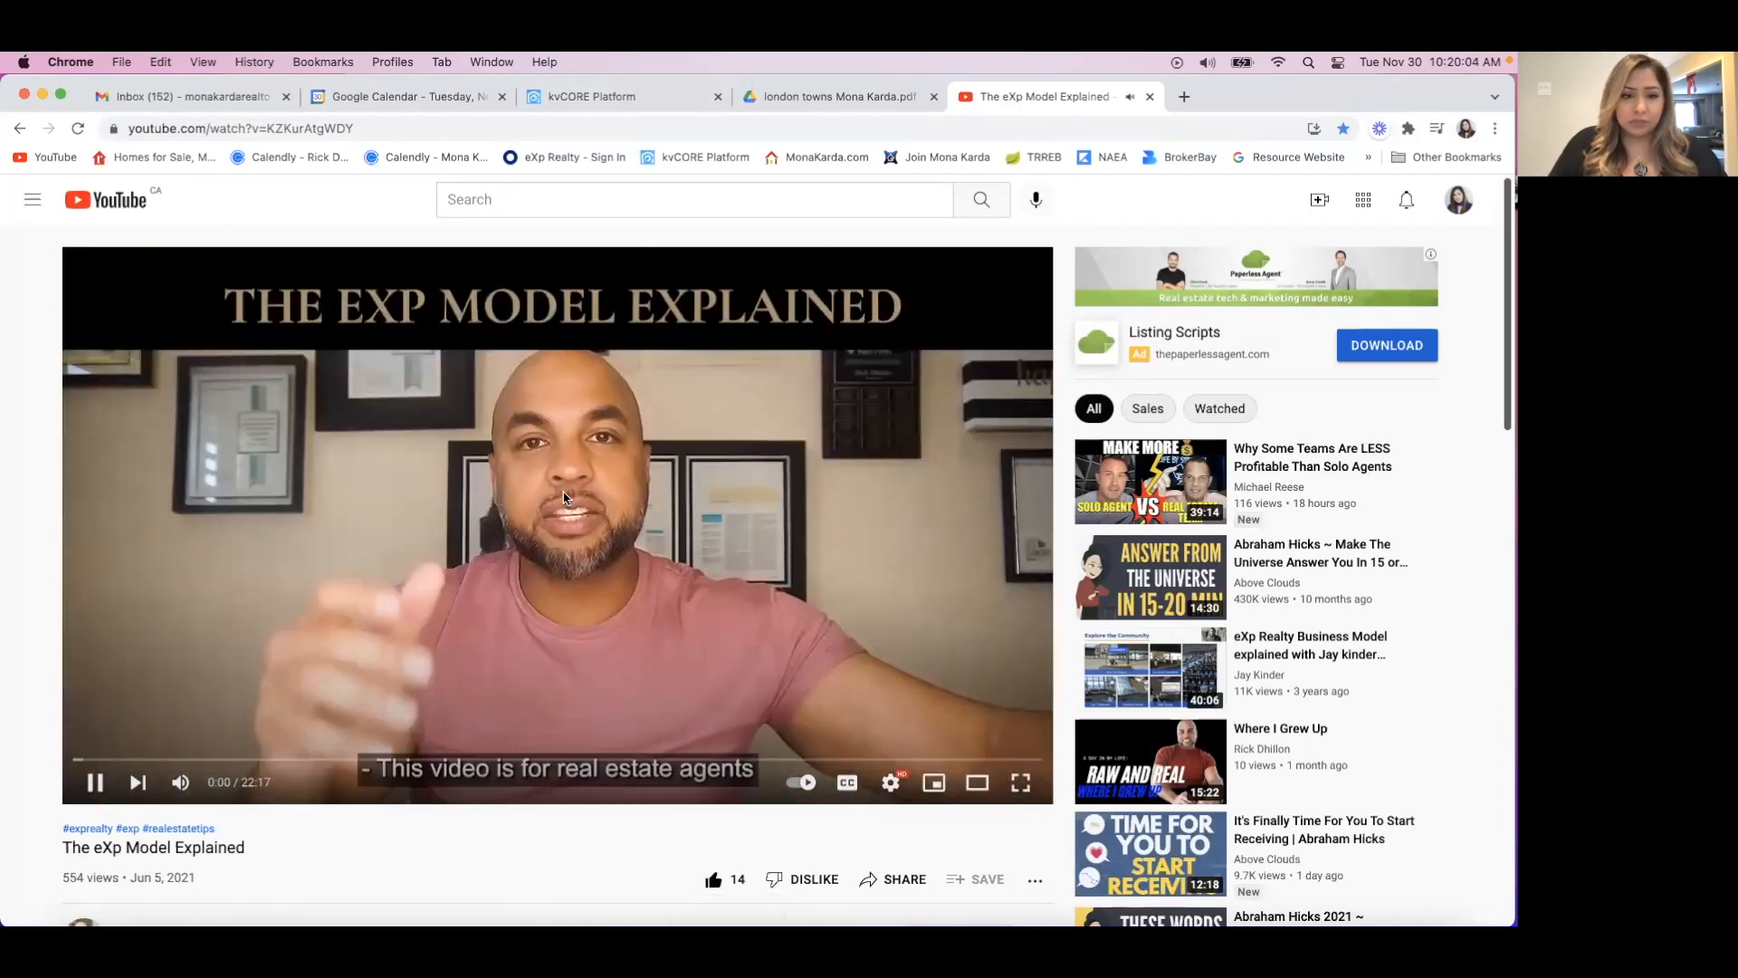
left_click(94, 784)
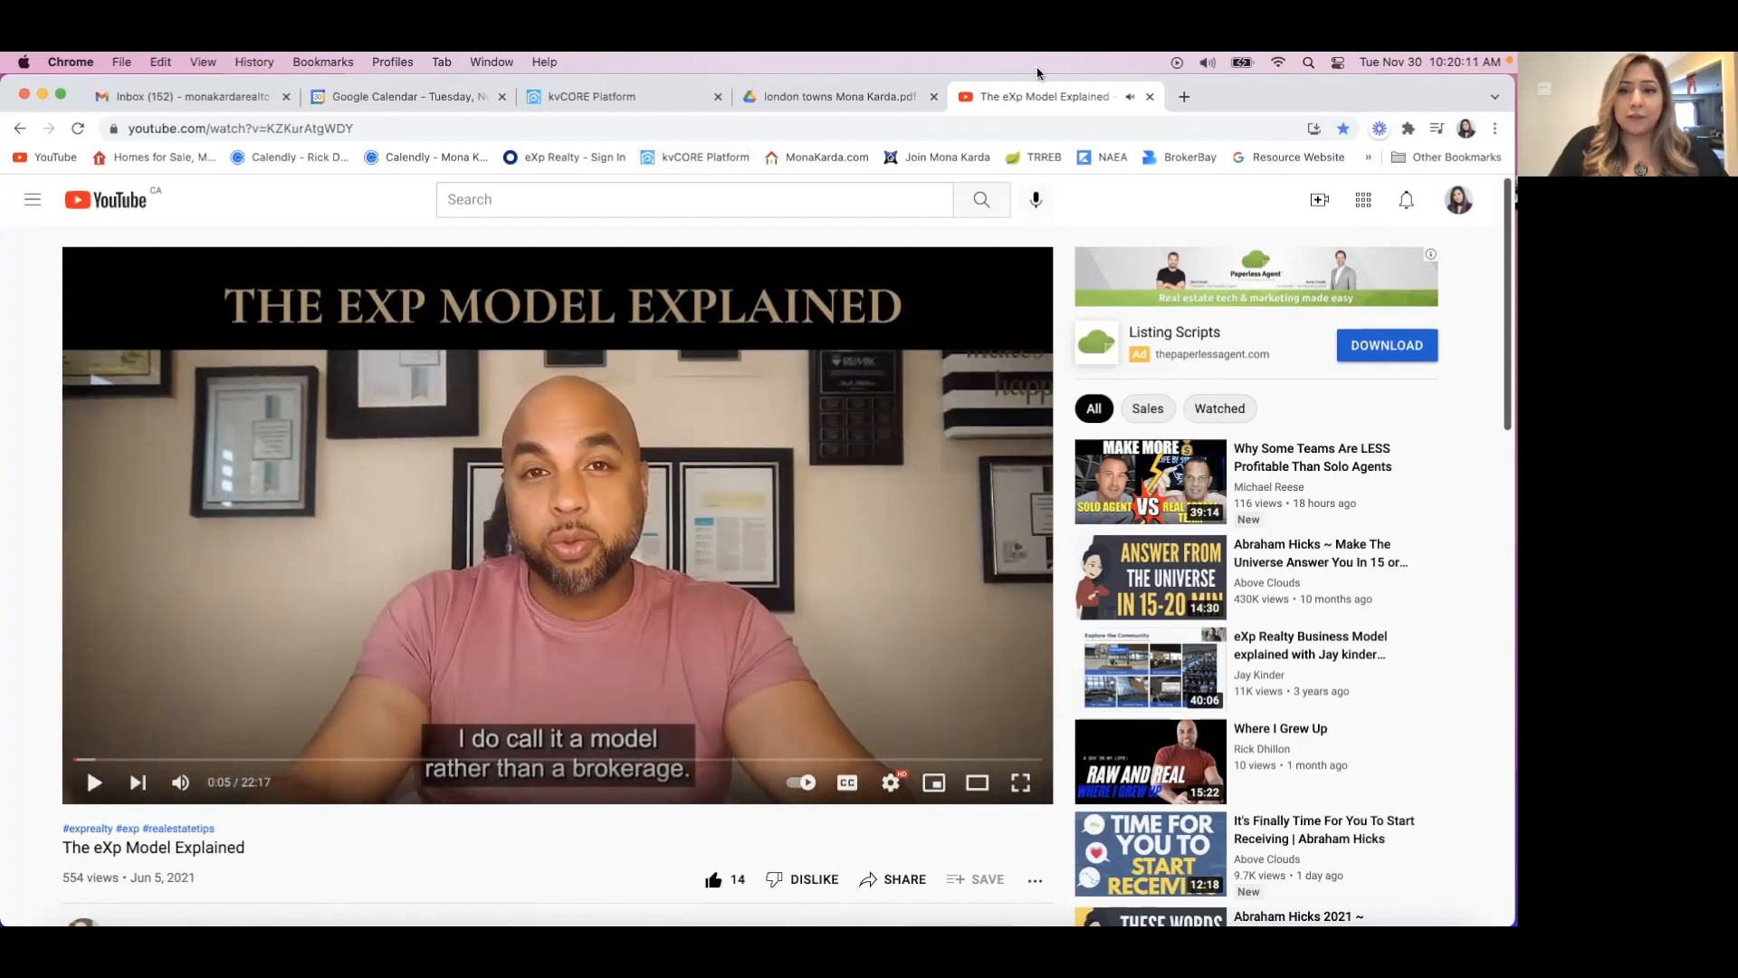
left_click(679, 98)
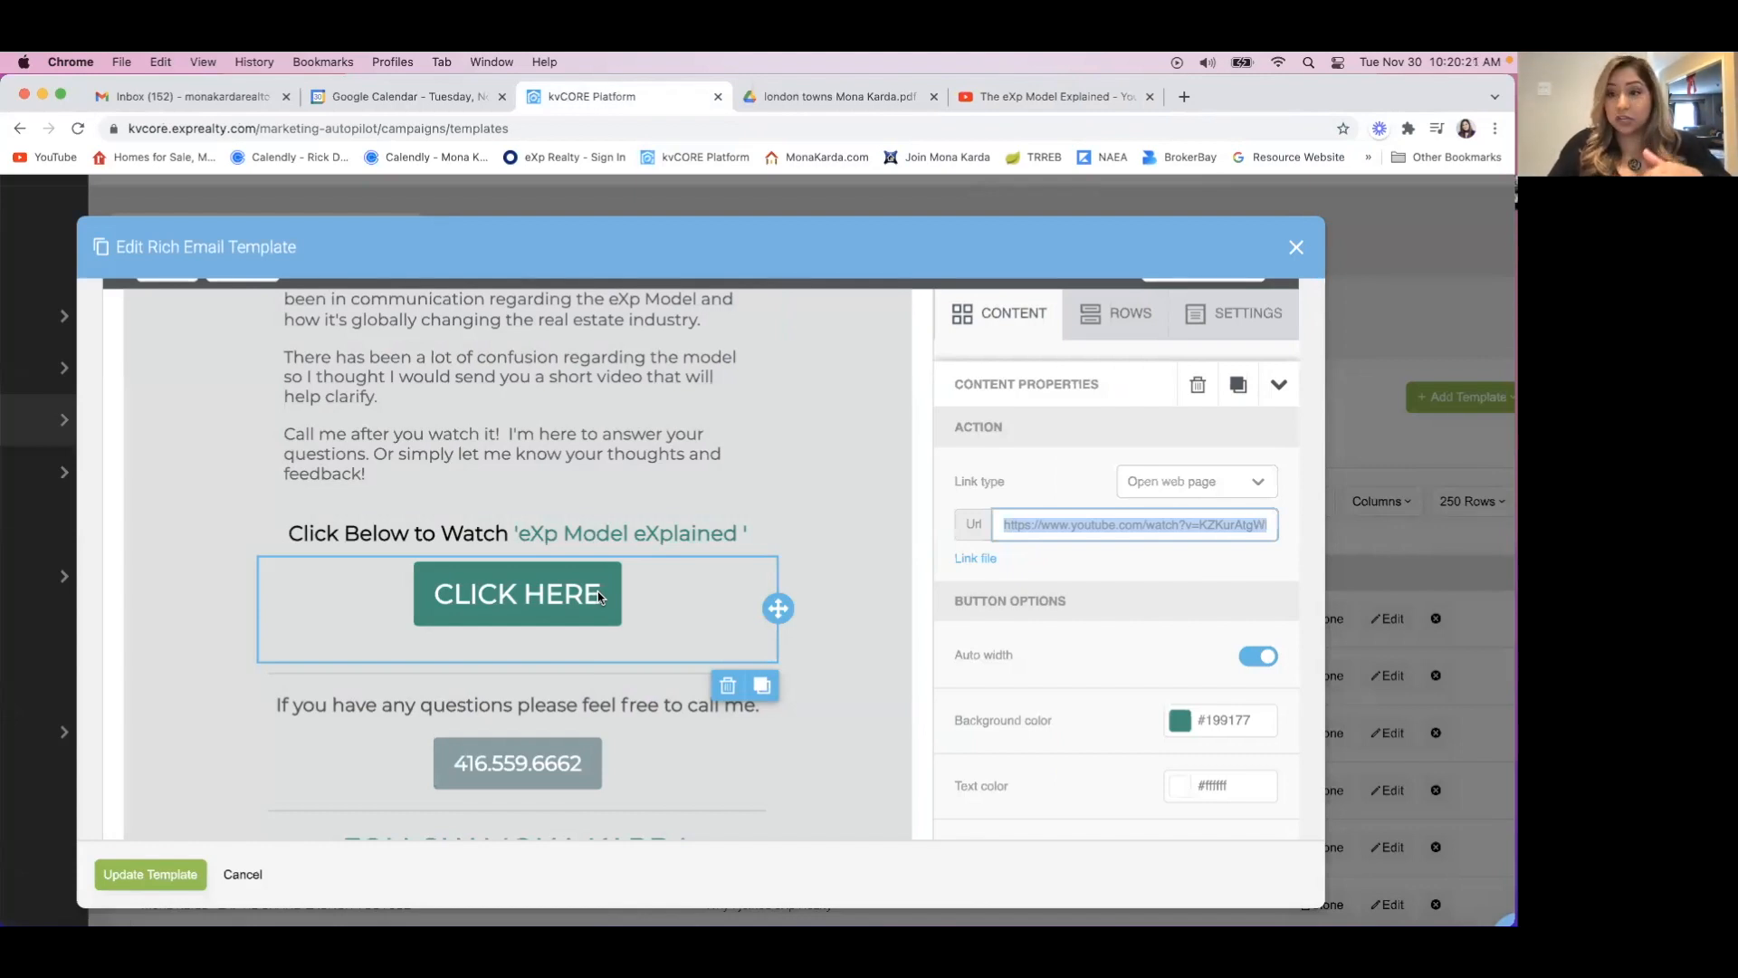
Review the email from its header image to the closing banner, including the call button, social icons and CLICK HERE video button.
scroll(613, 660, "down", 2)
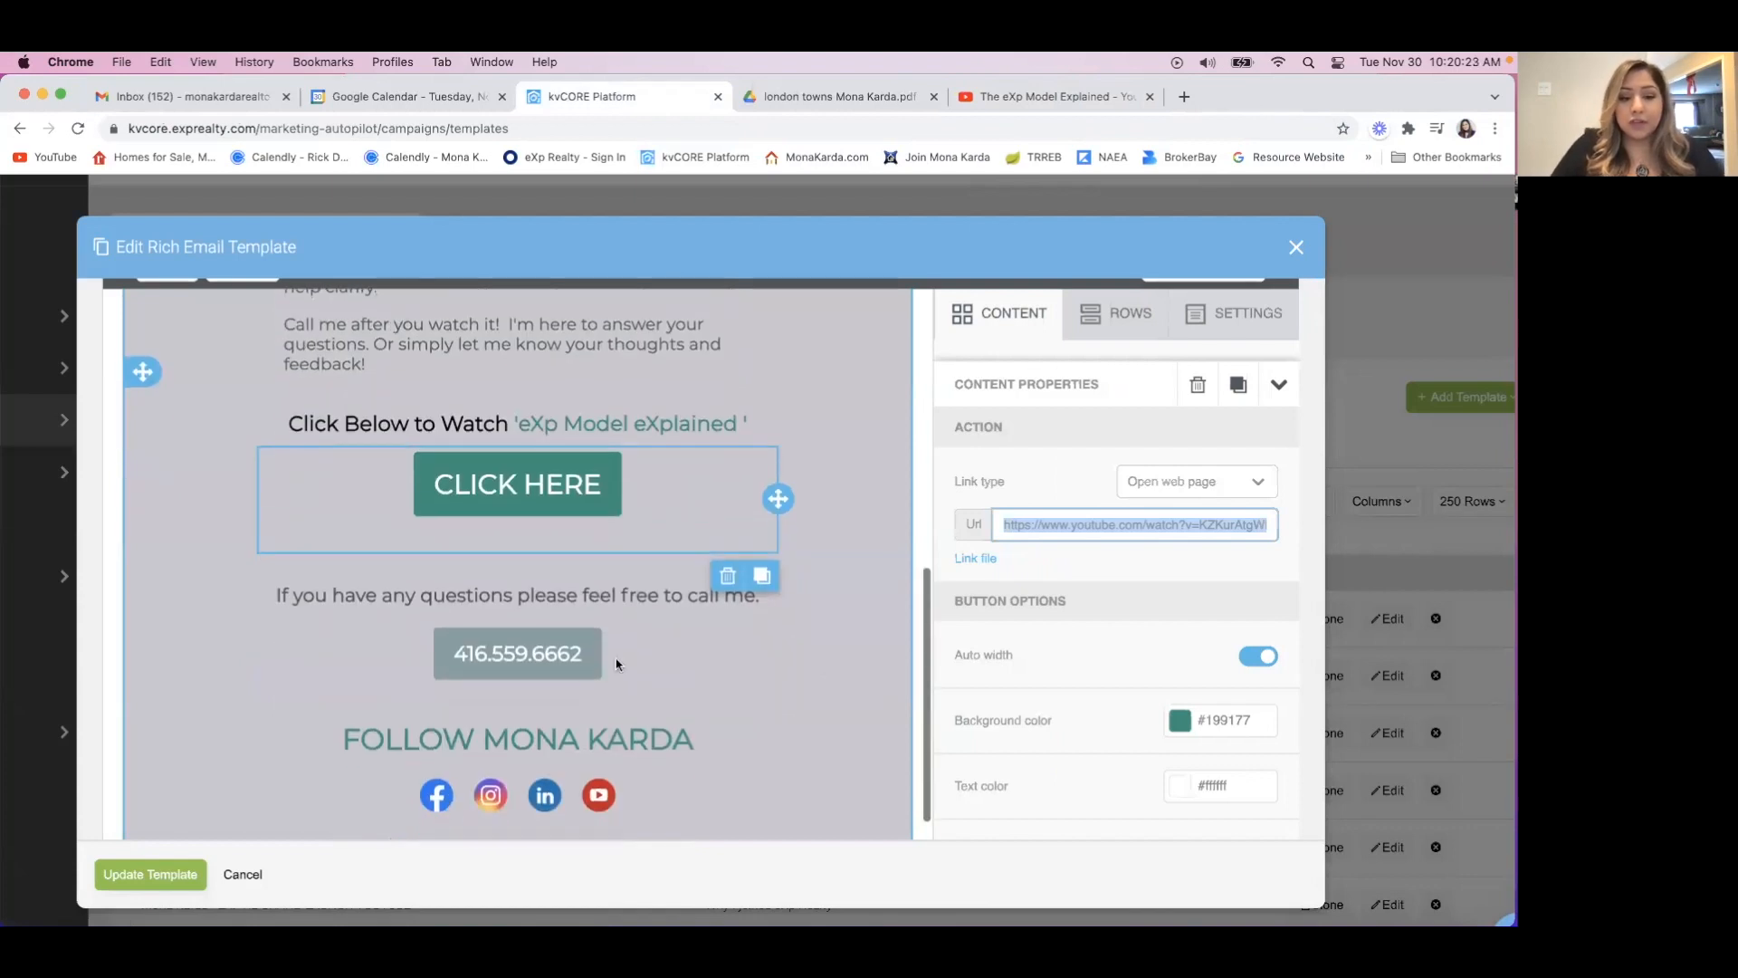
scroll(768, 669, "down", 2)
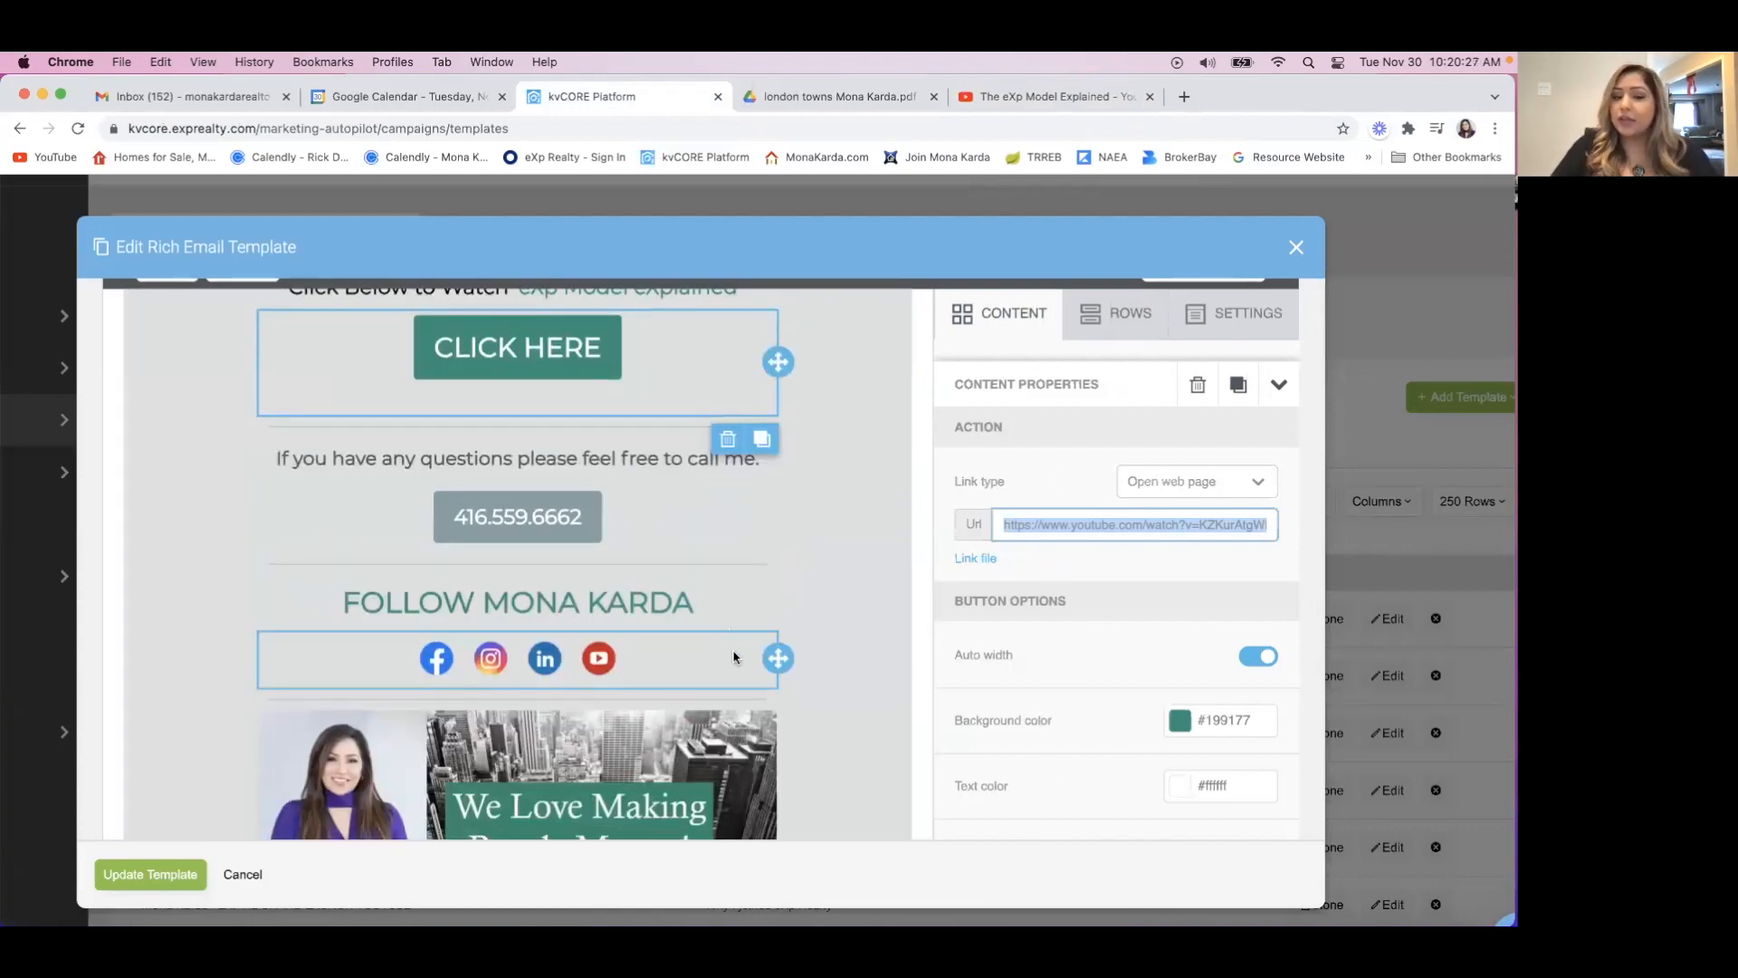
scroll(856, 693, "down", 2)
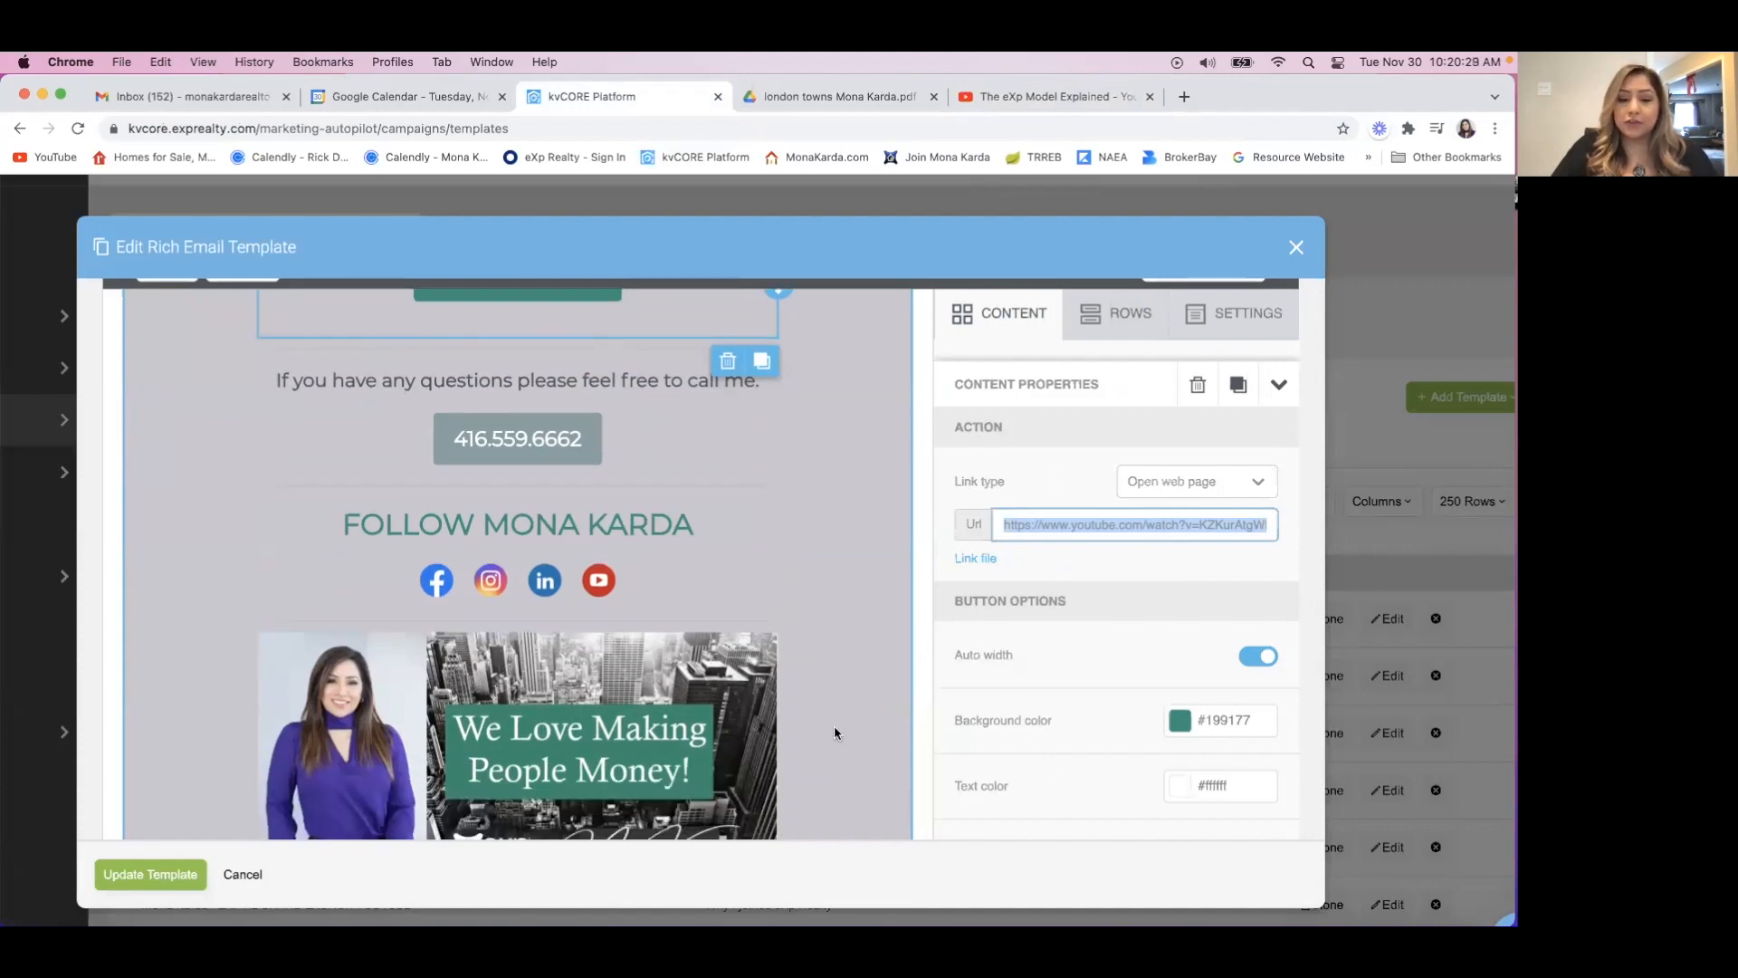
scroll(834, 725, "down", 3)
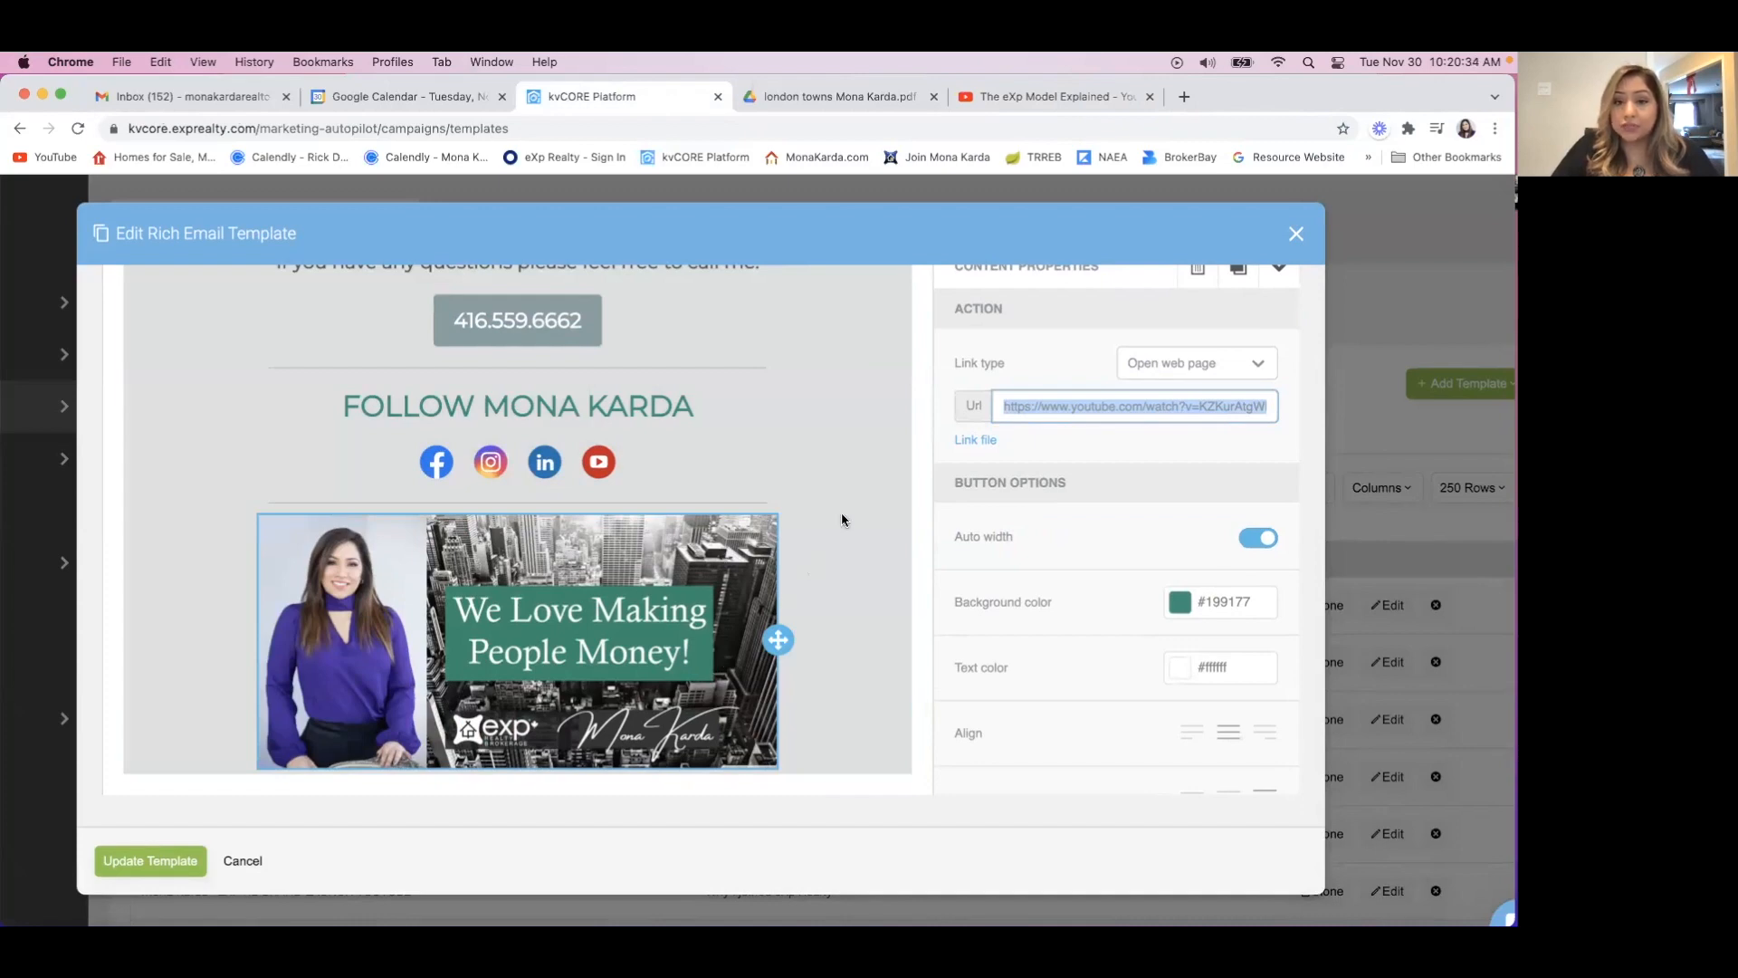
scroll(842, 519, "up", 15)
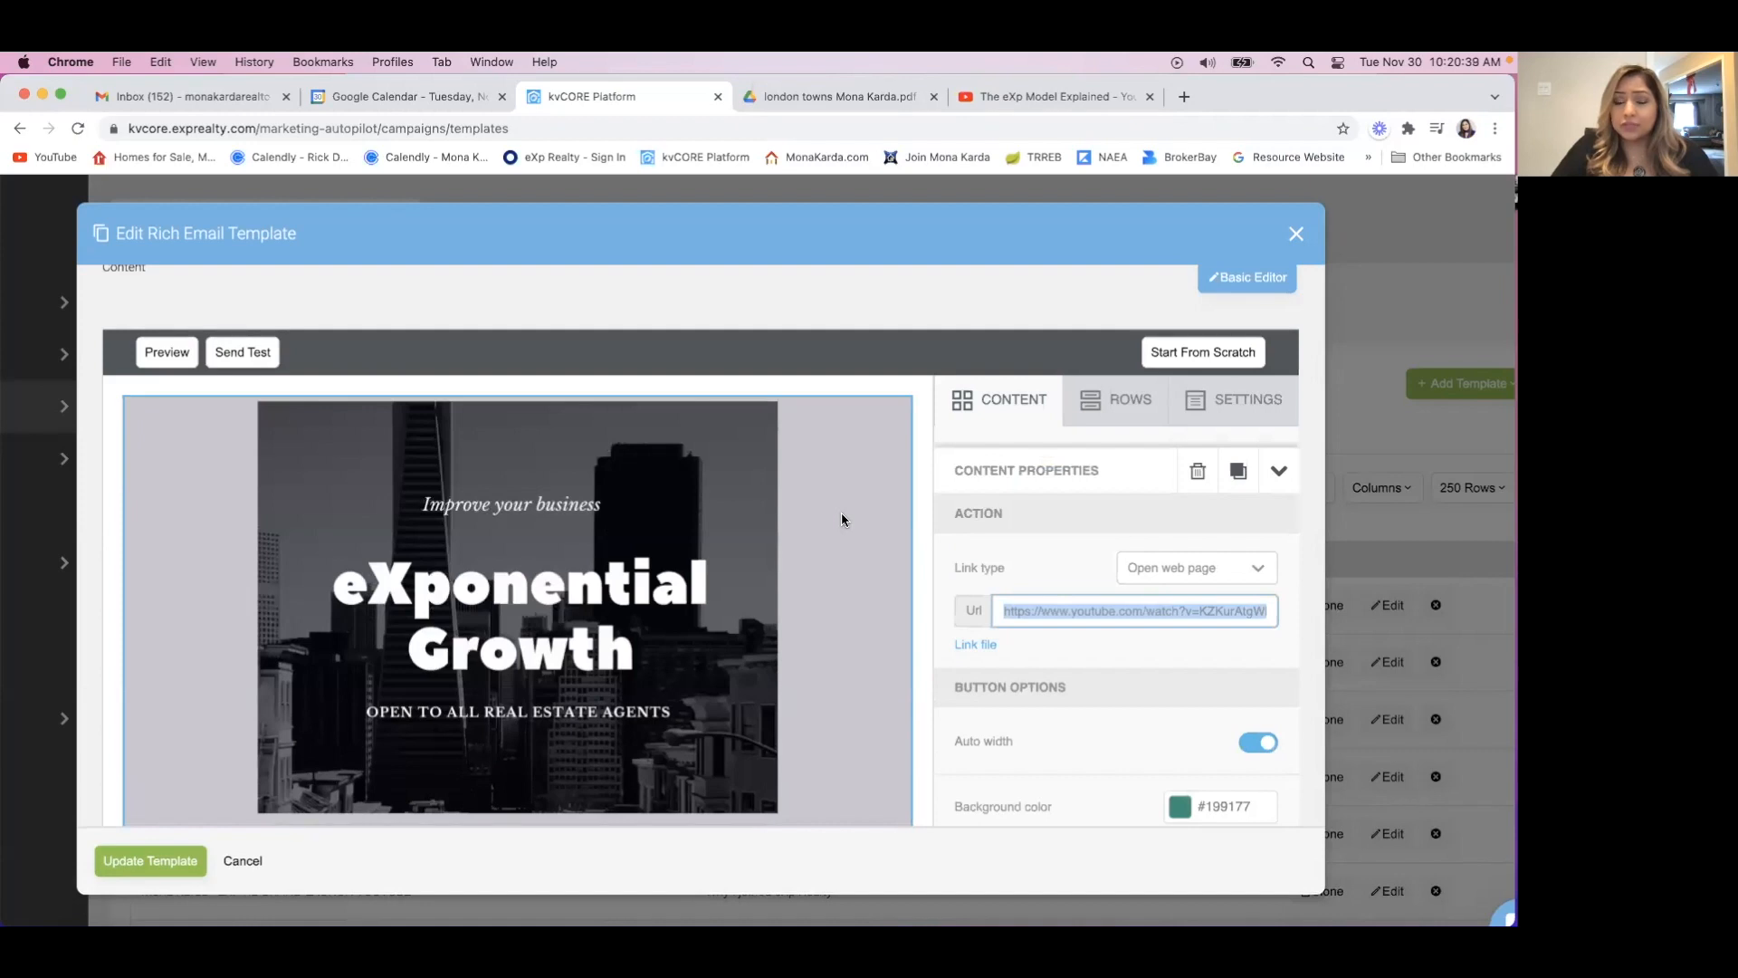
scroll(842, 520, "down", 3)
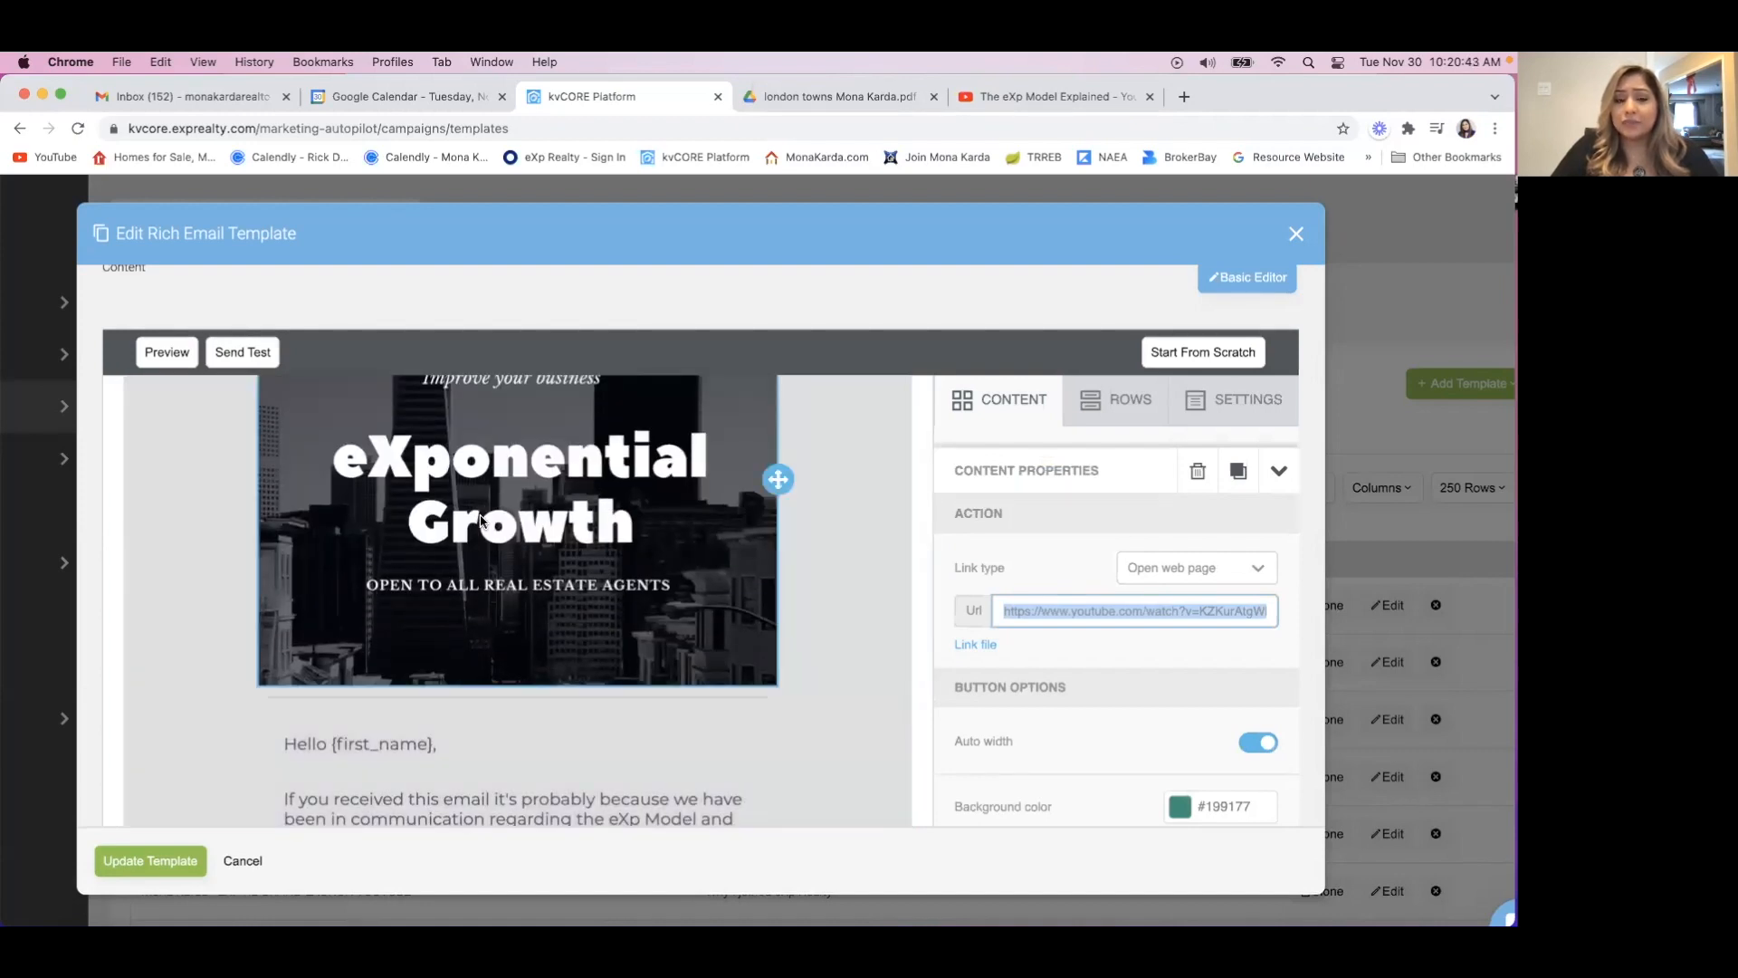
scroll(833, 719, "down", 1)
scroll(822, 730, "down", 5)
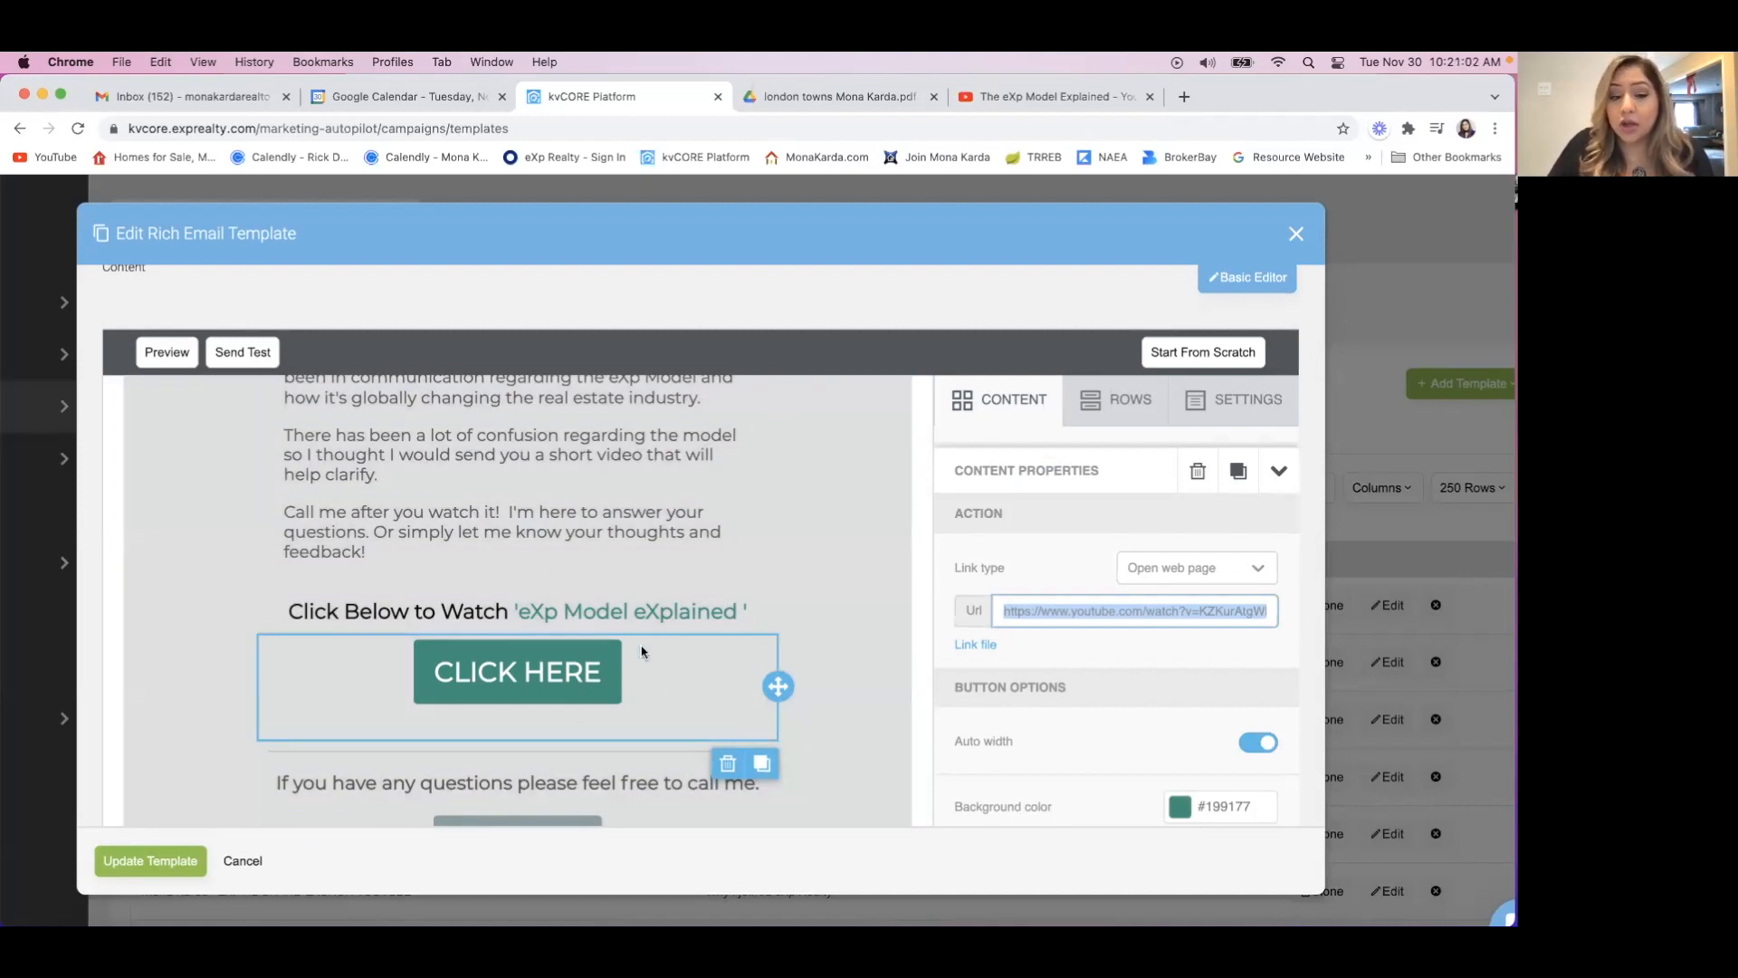
left_click(671, 686)
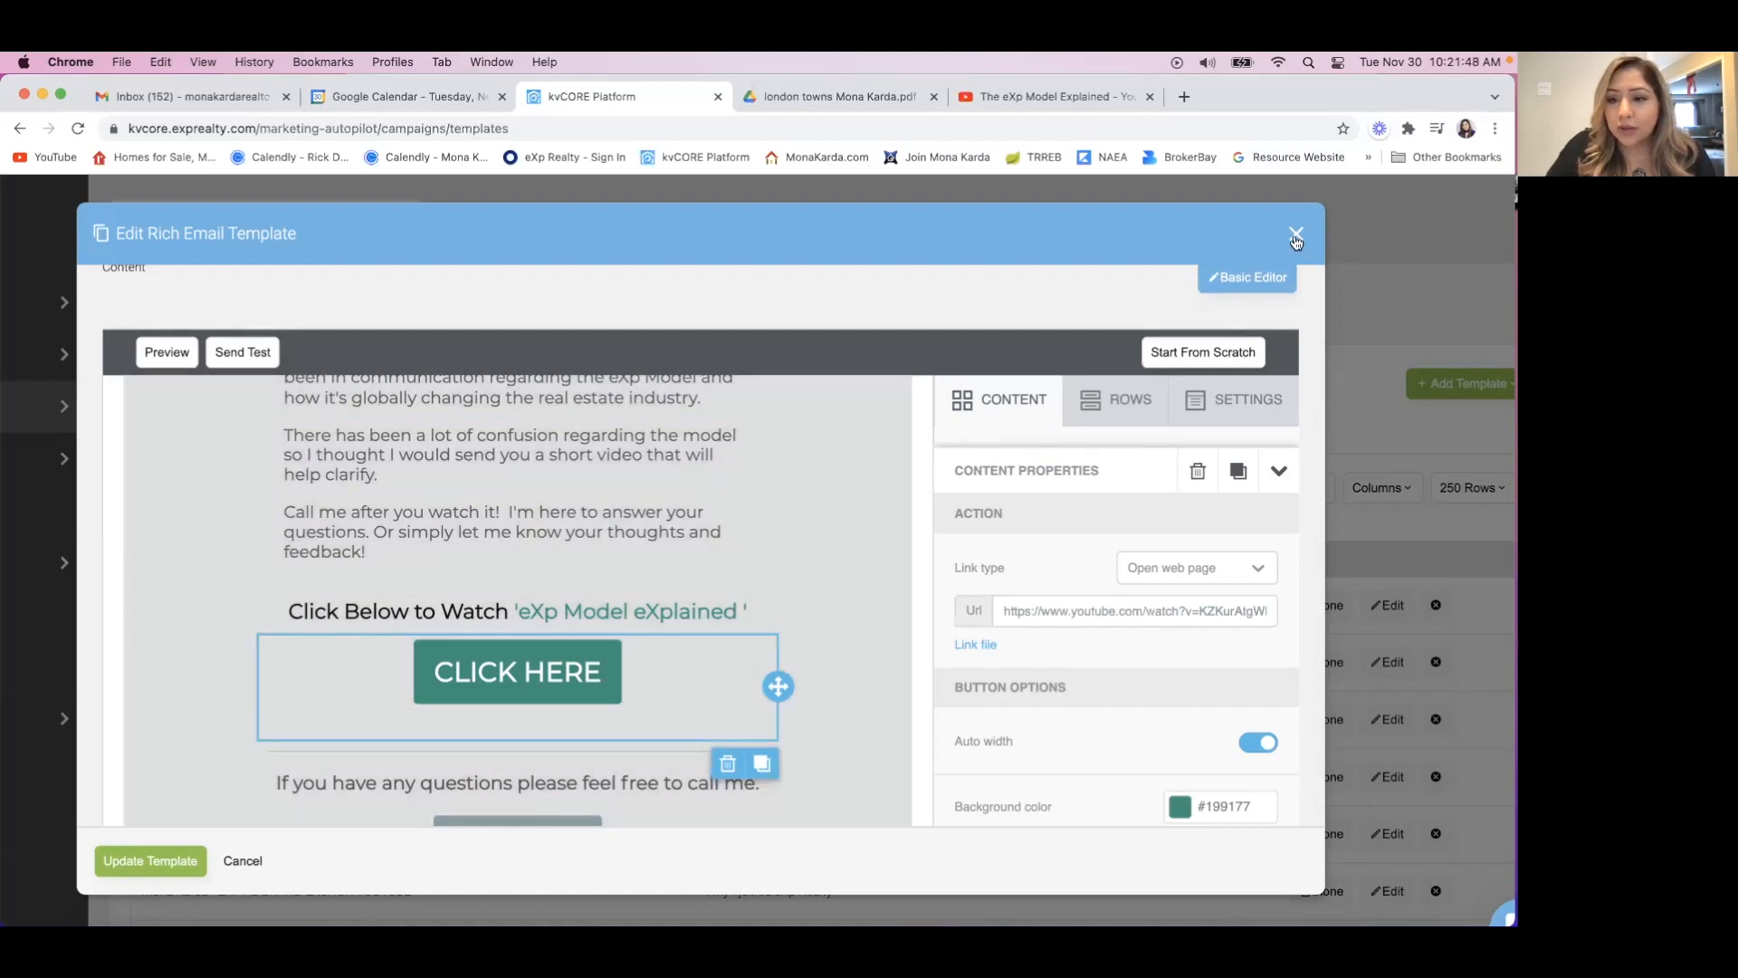
Close the video template without updating it and start a new email template.
left_click(1296, 236)
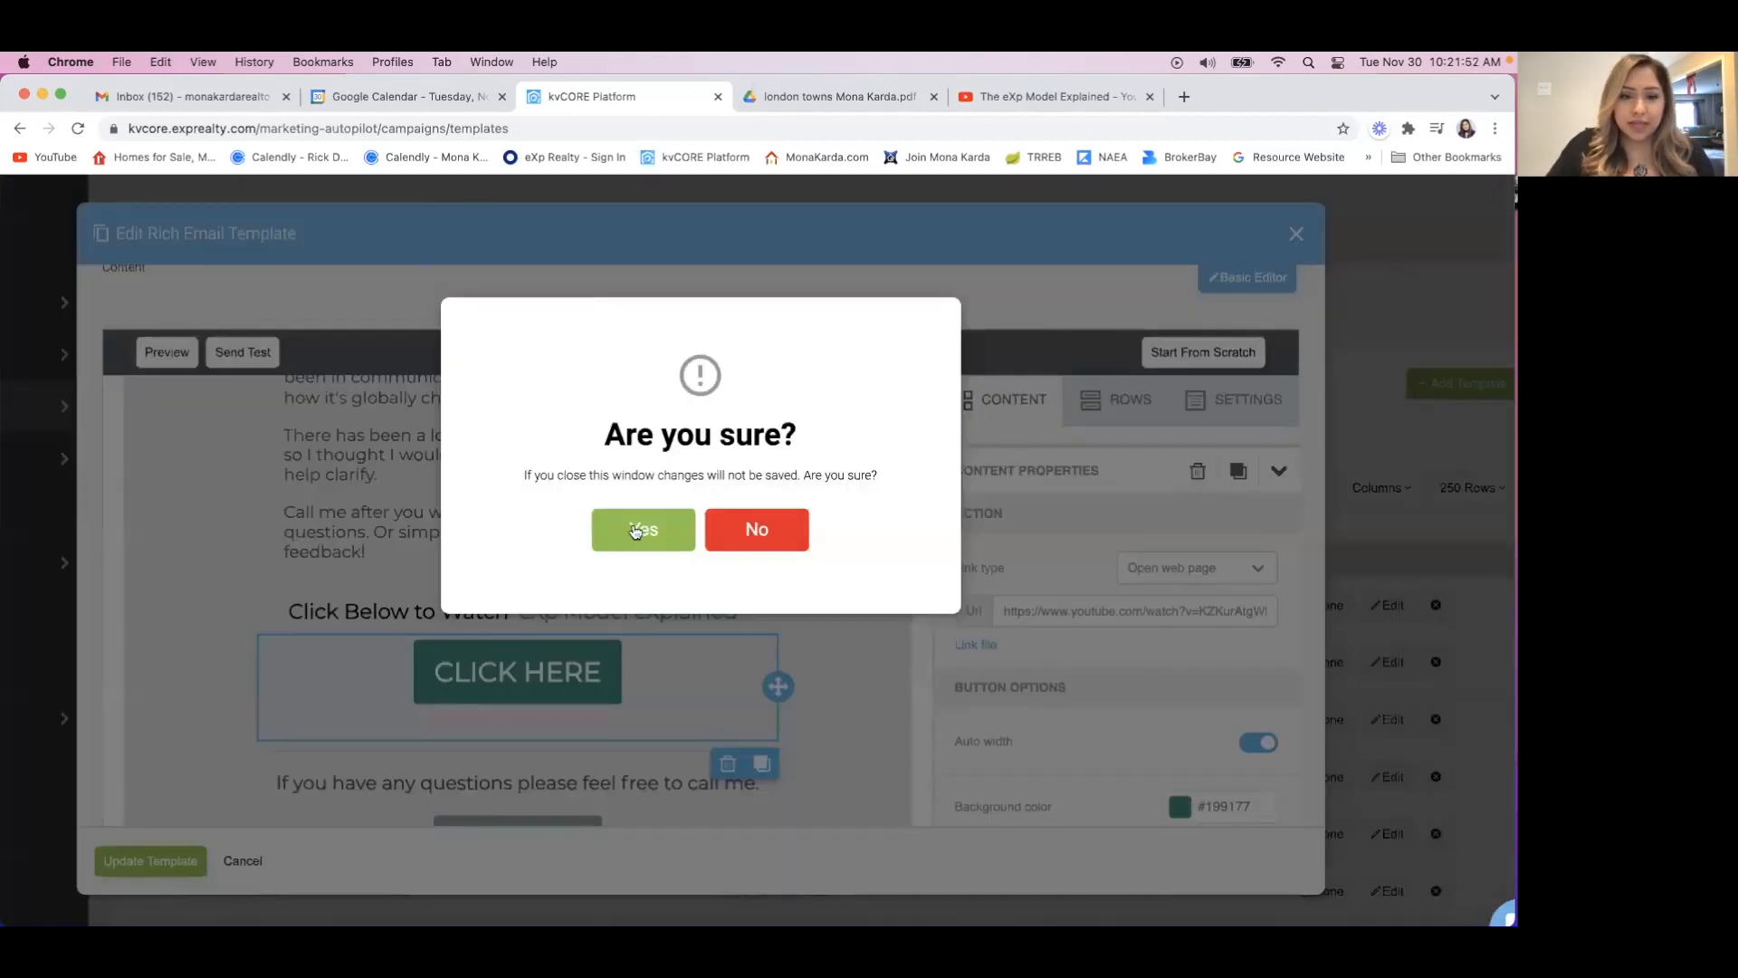
left_click(638, 530)
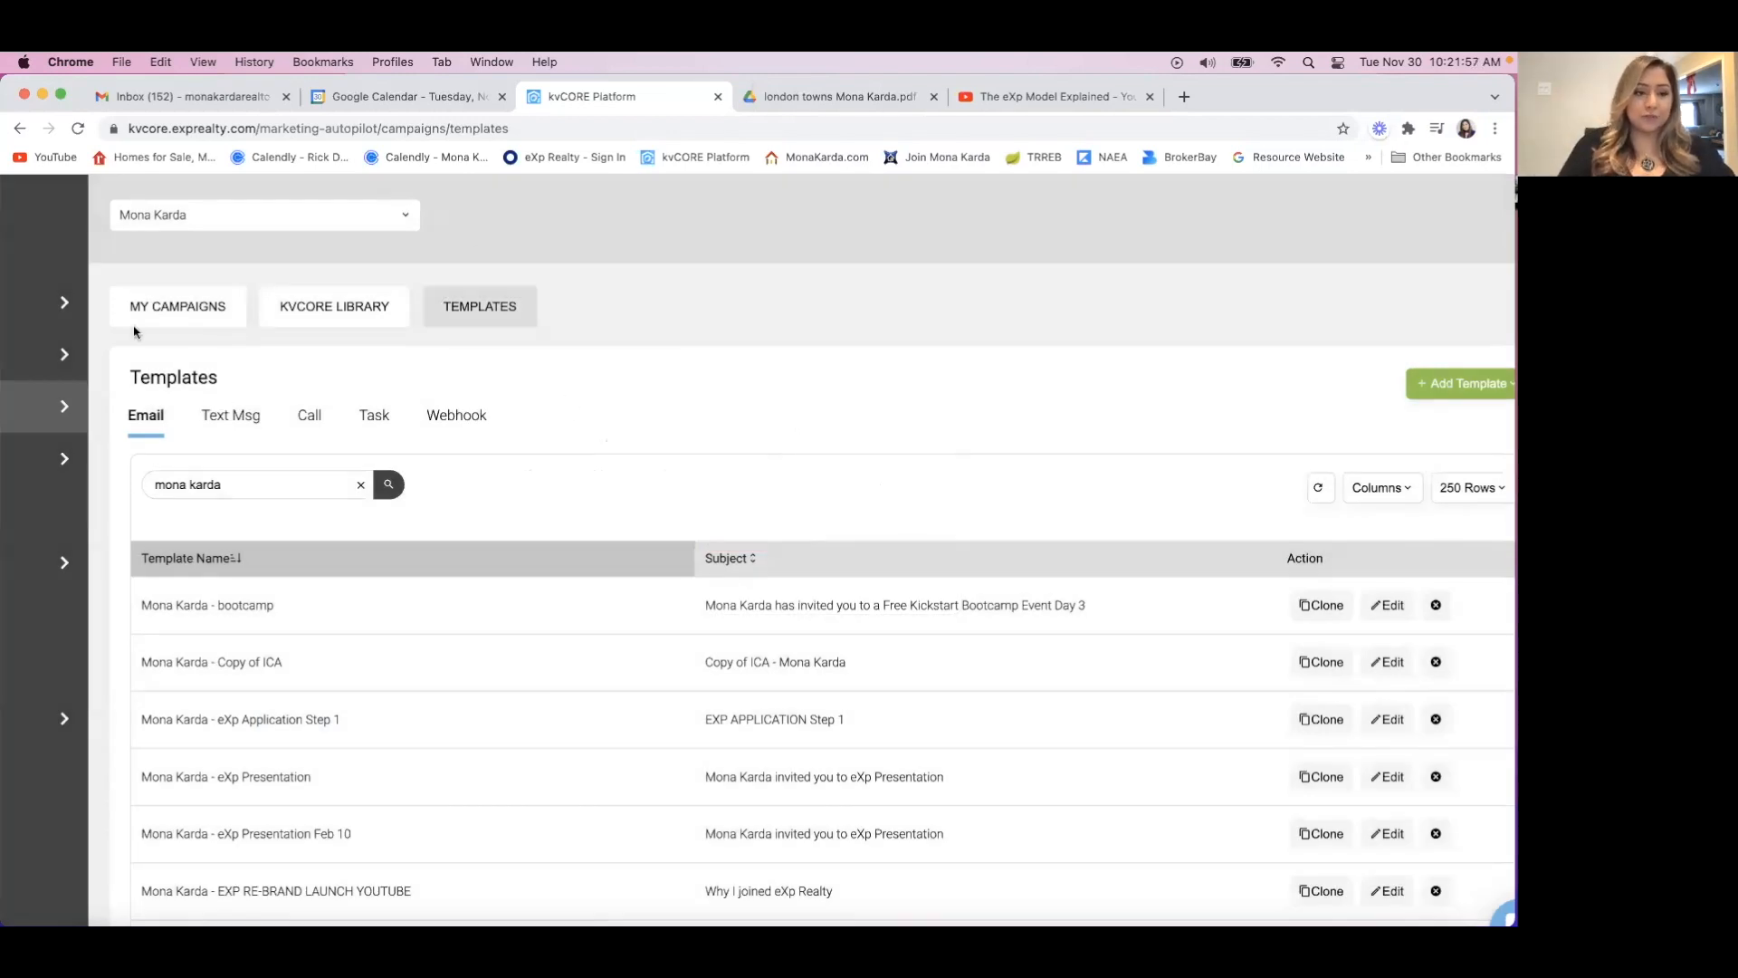
mouse_move(116, 409)
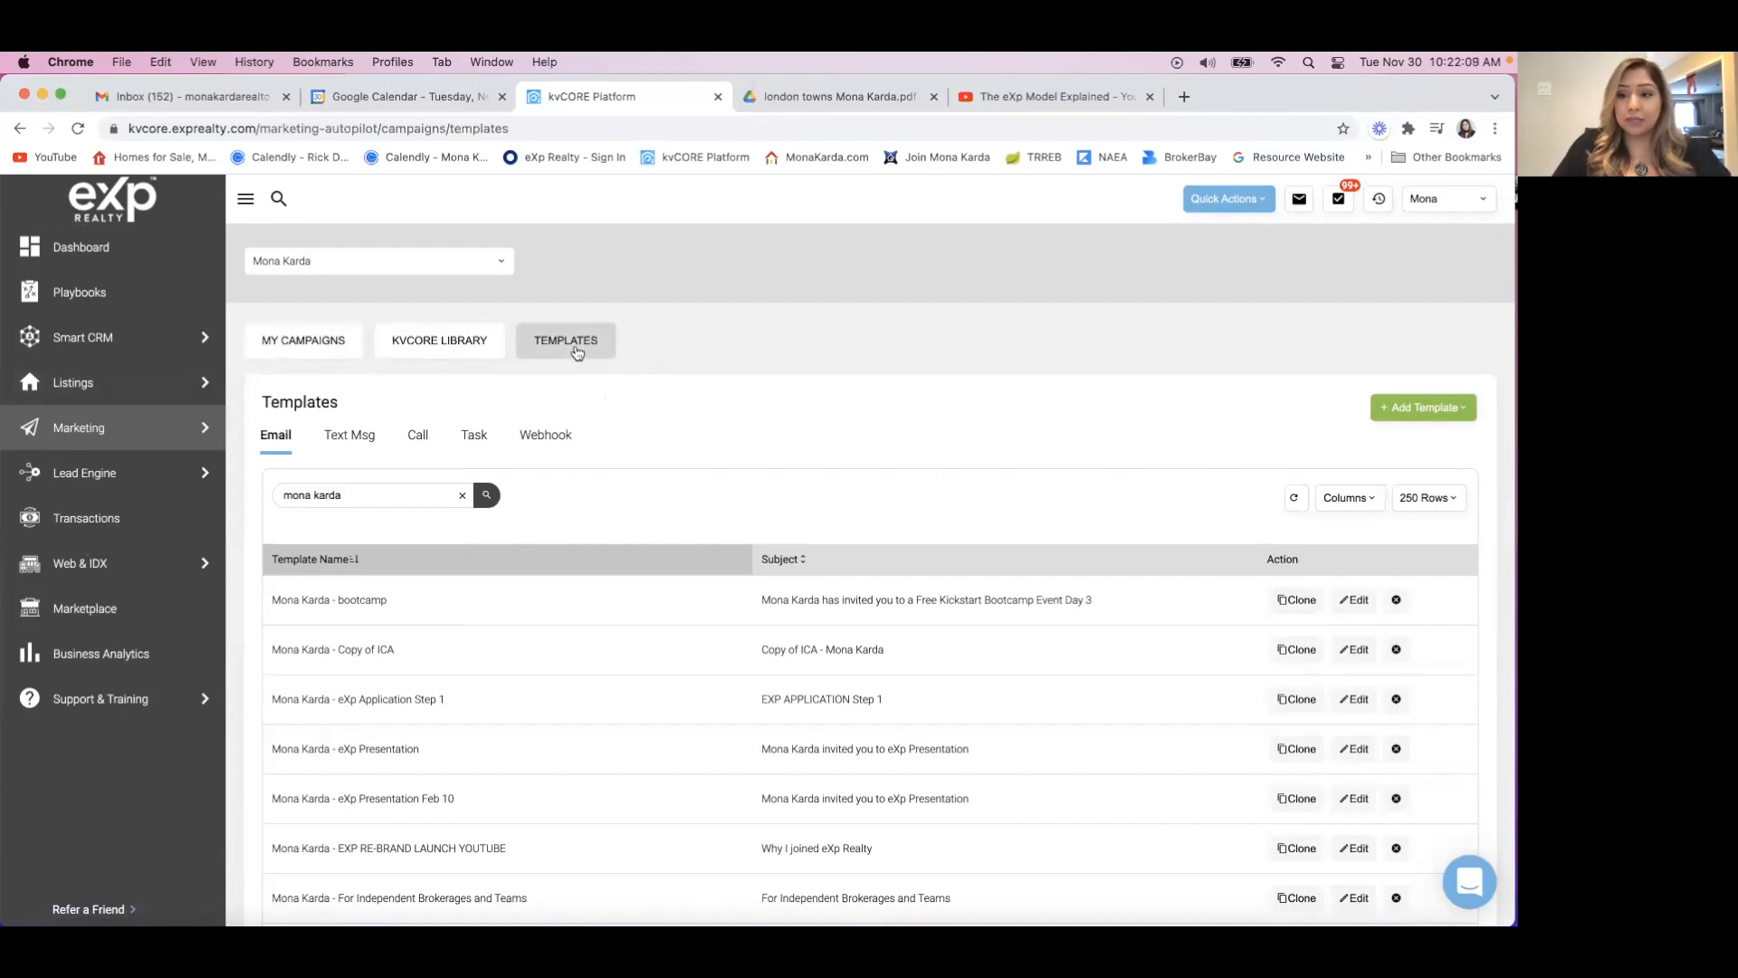
left_click(1432, 411)
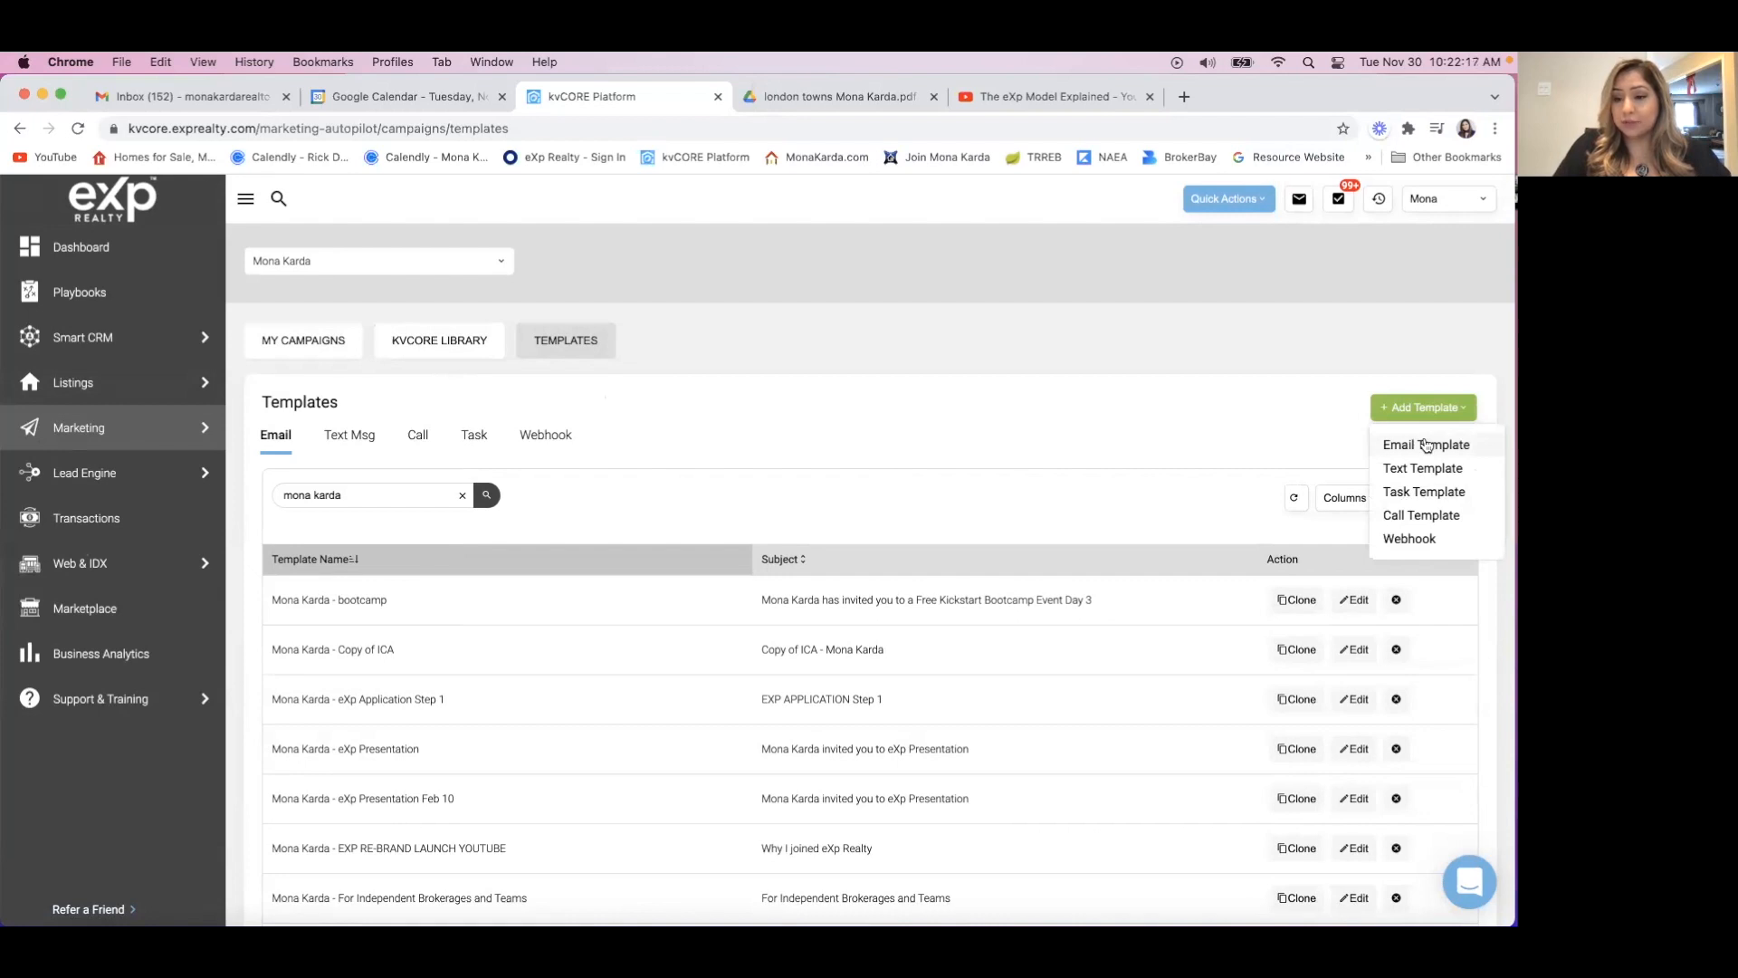
left_click(1427, 445)
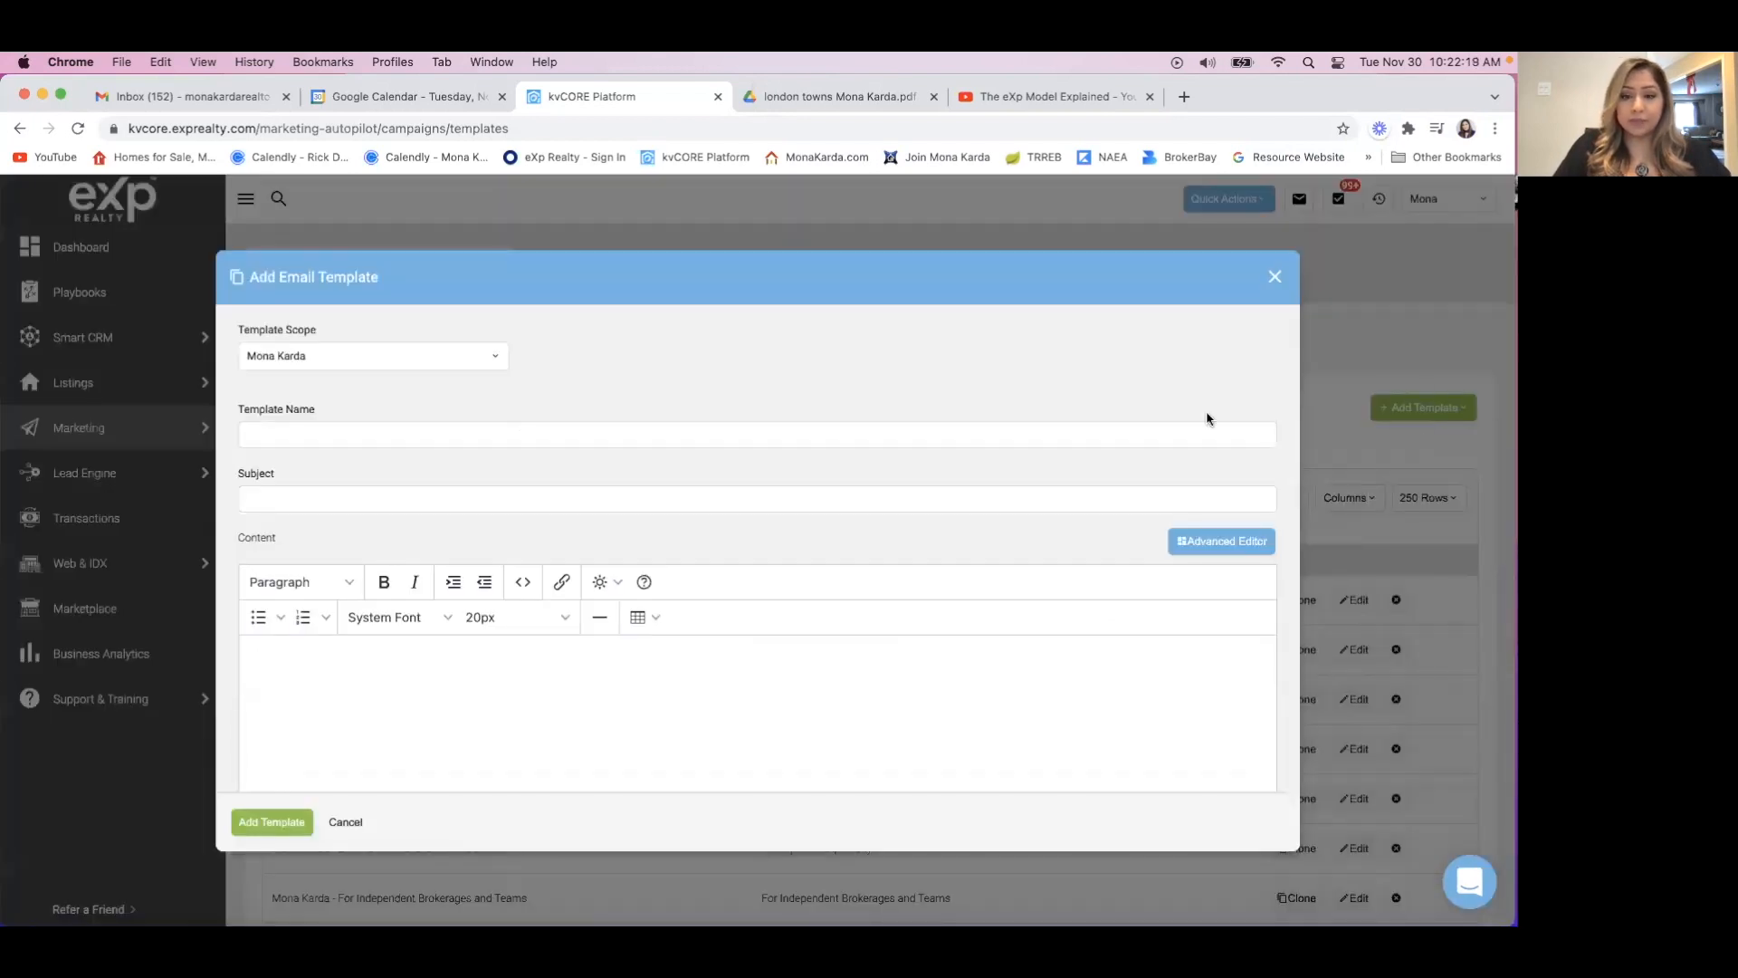
Name the new template with the agent's full name followed by "-KvCore Week 1".
left_click(352, 437)
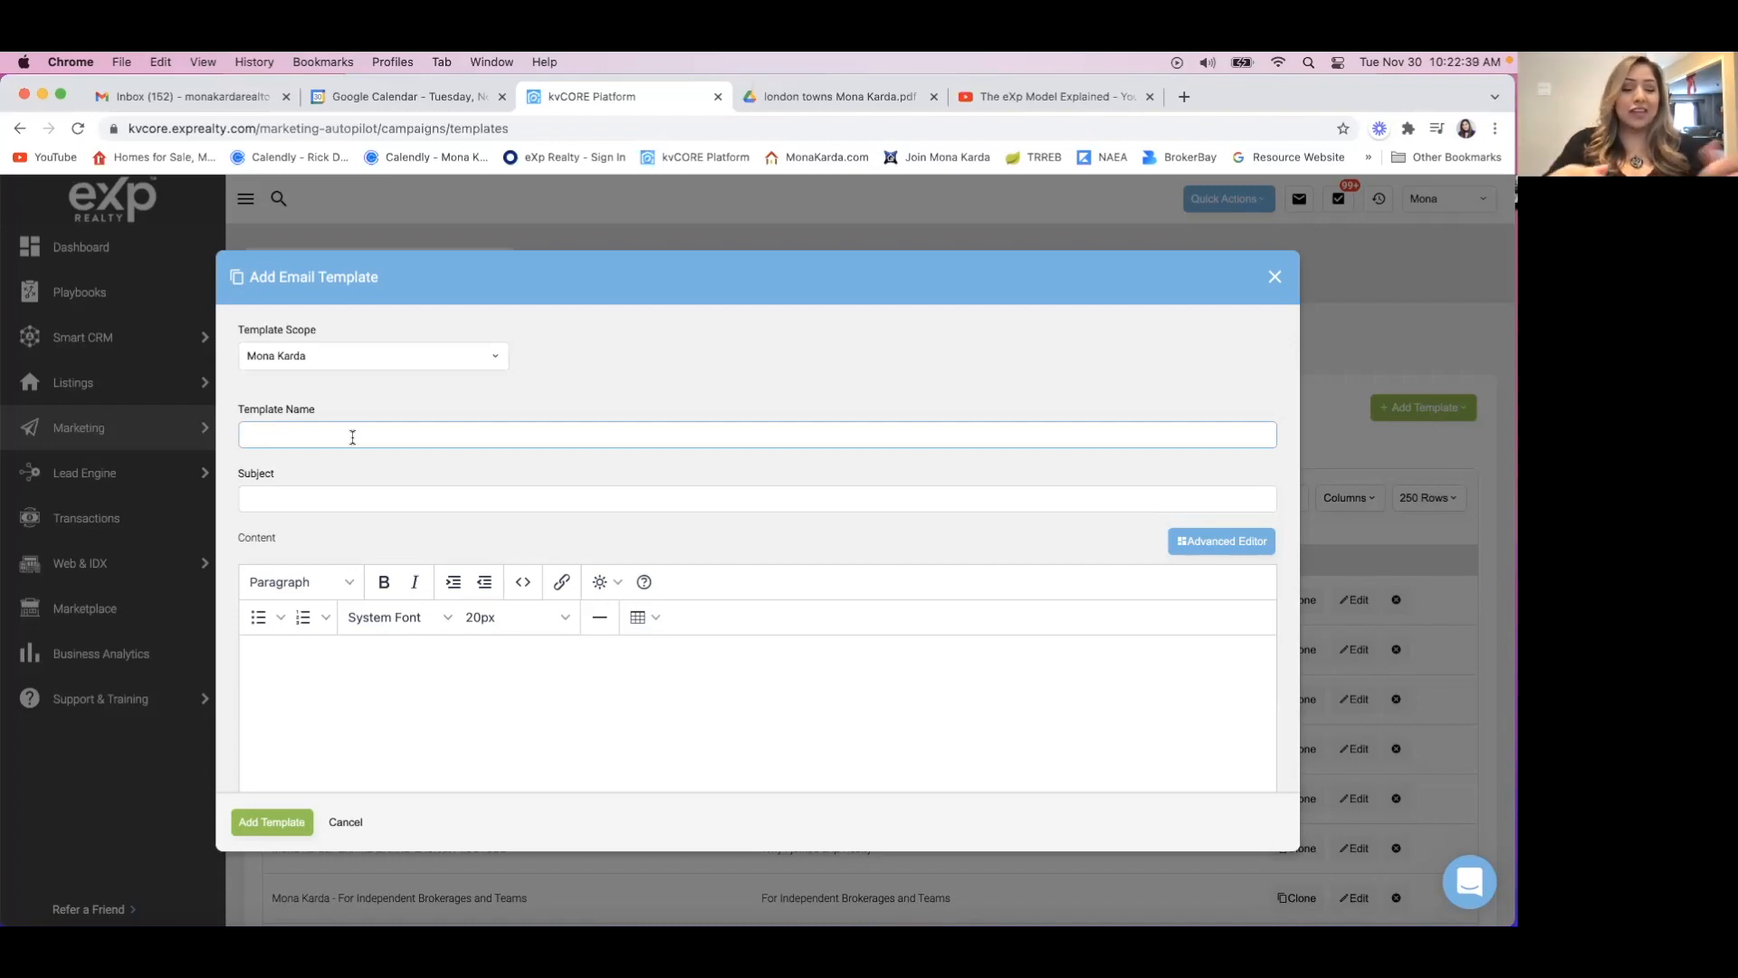
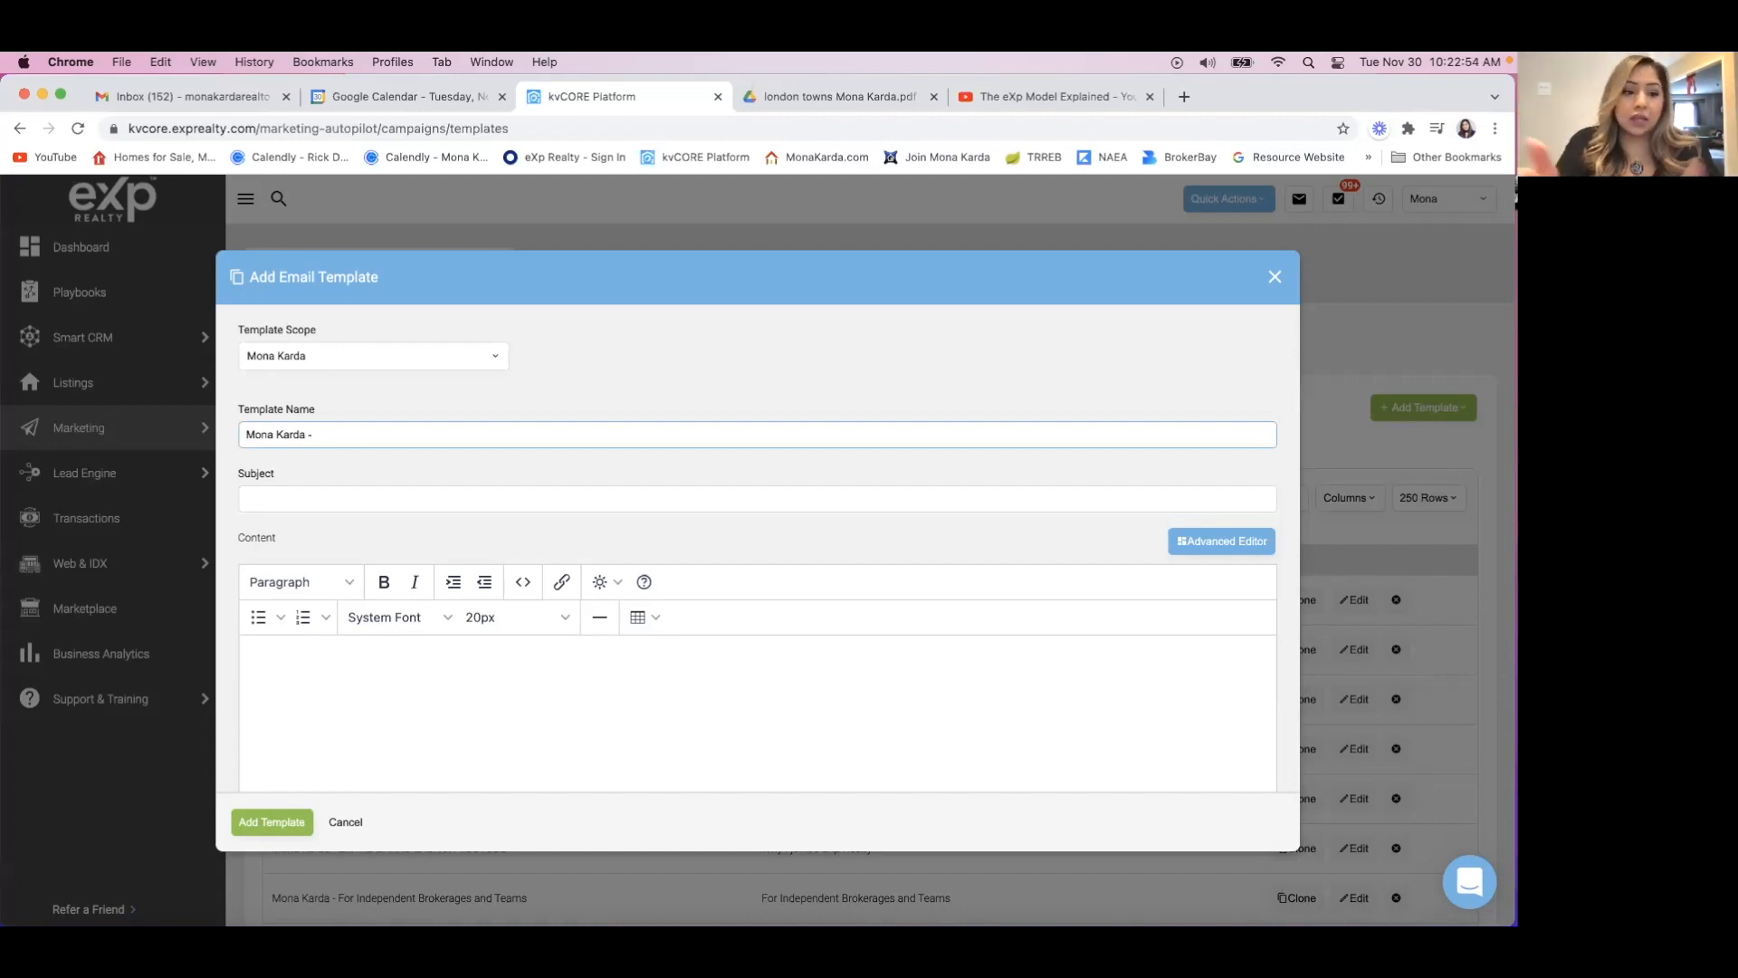
type("KvCor")
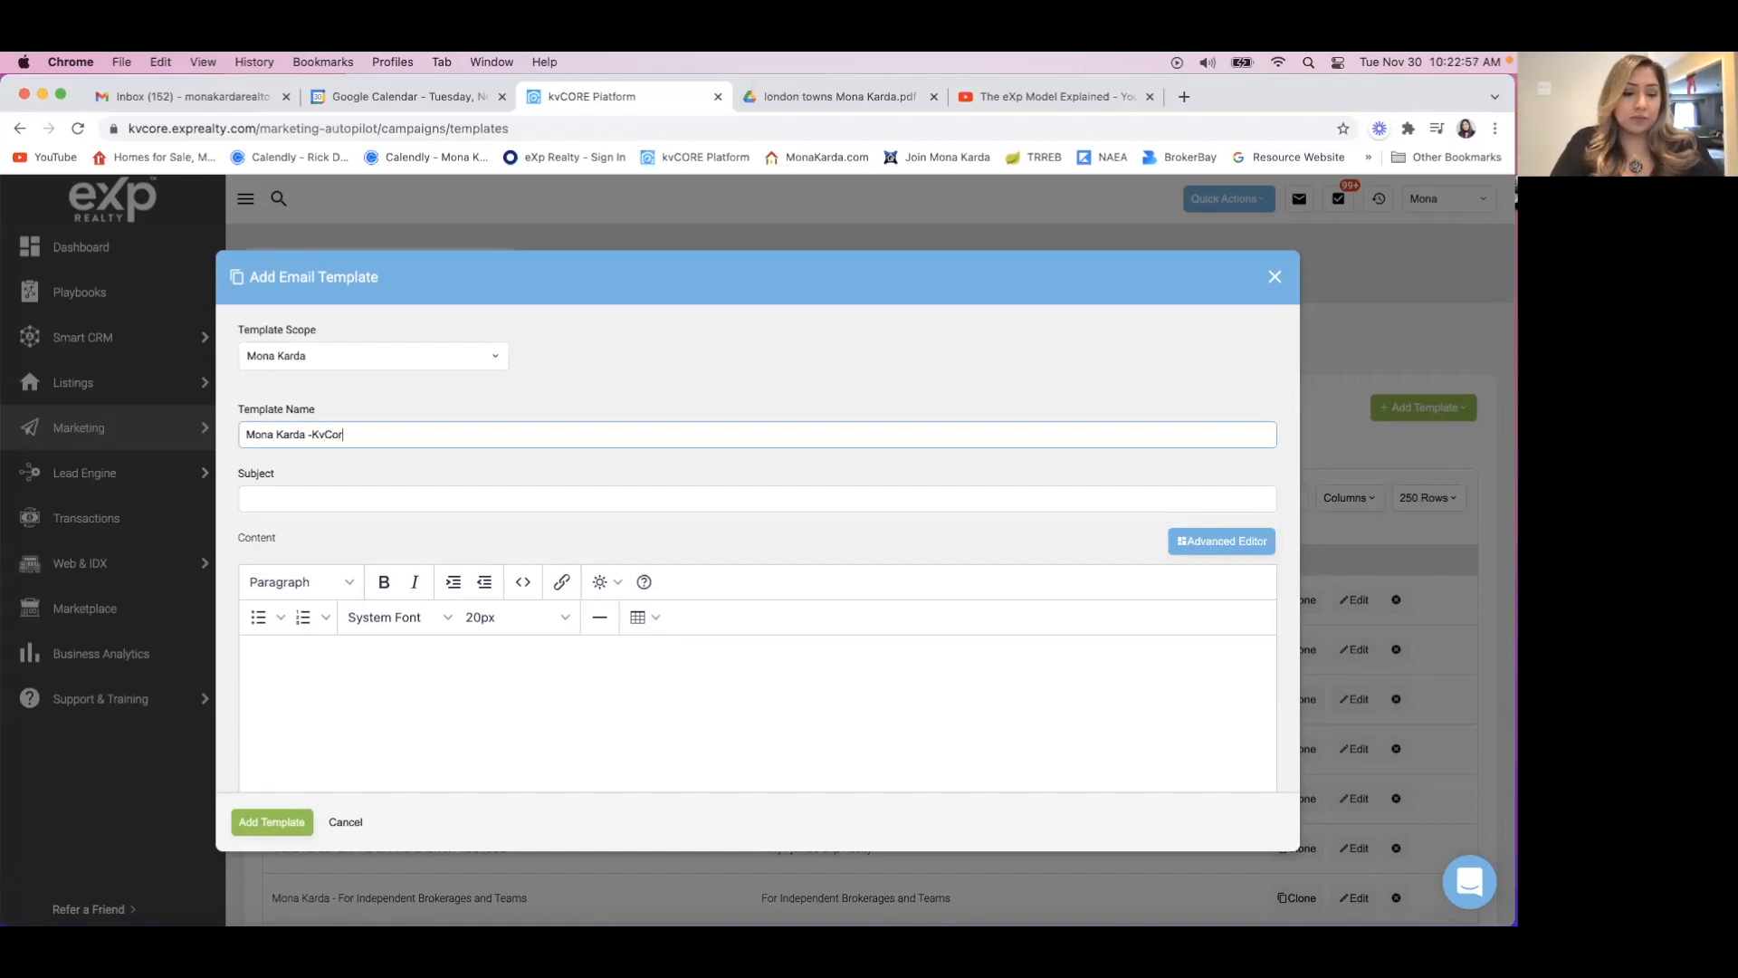
type("e Week 1")
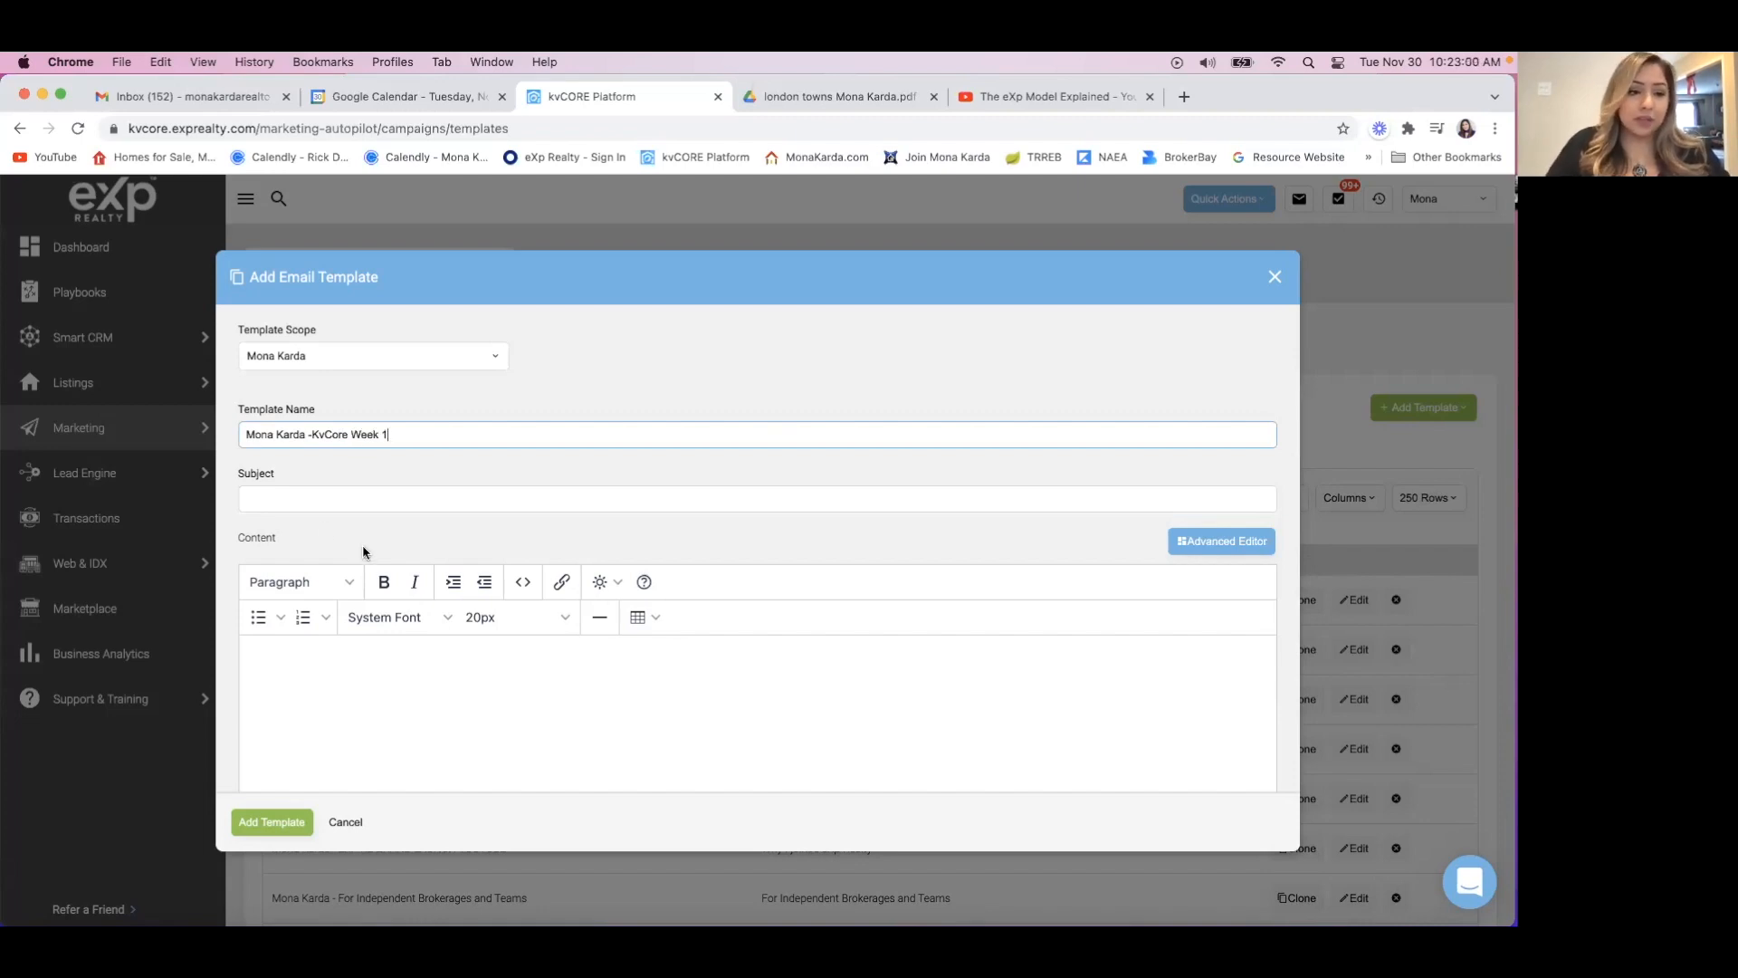
Set the email subject to "RE: Setting Up Your Profile in KvCore".
left_click(313, 494)
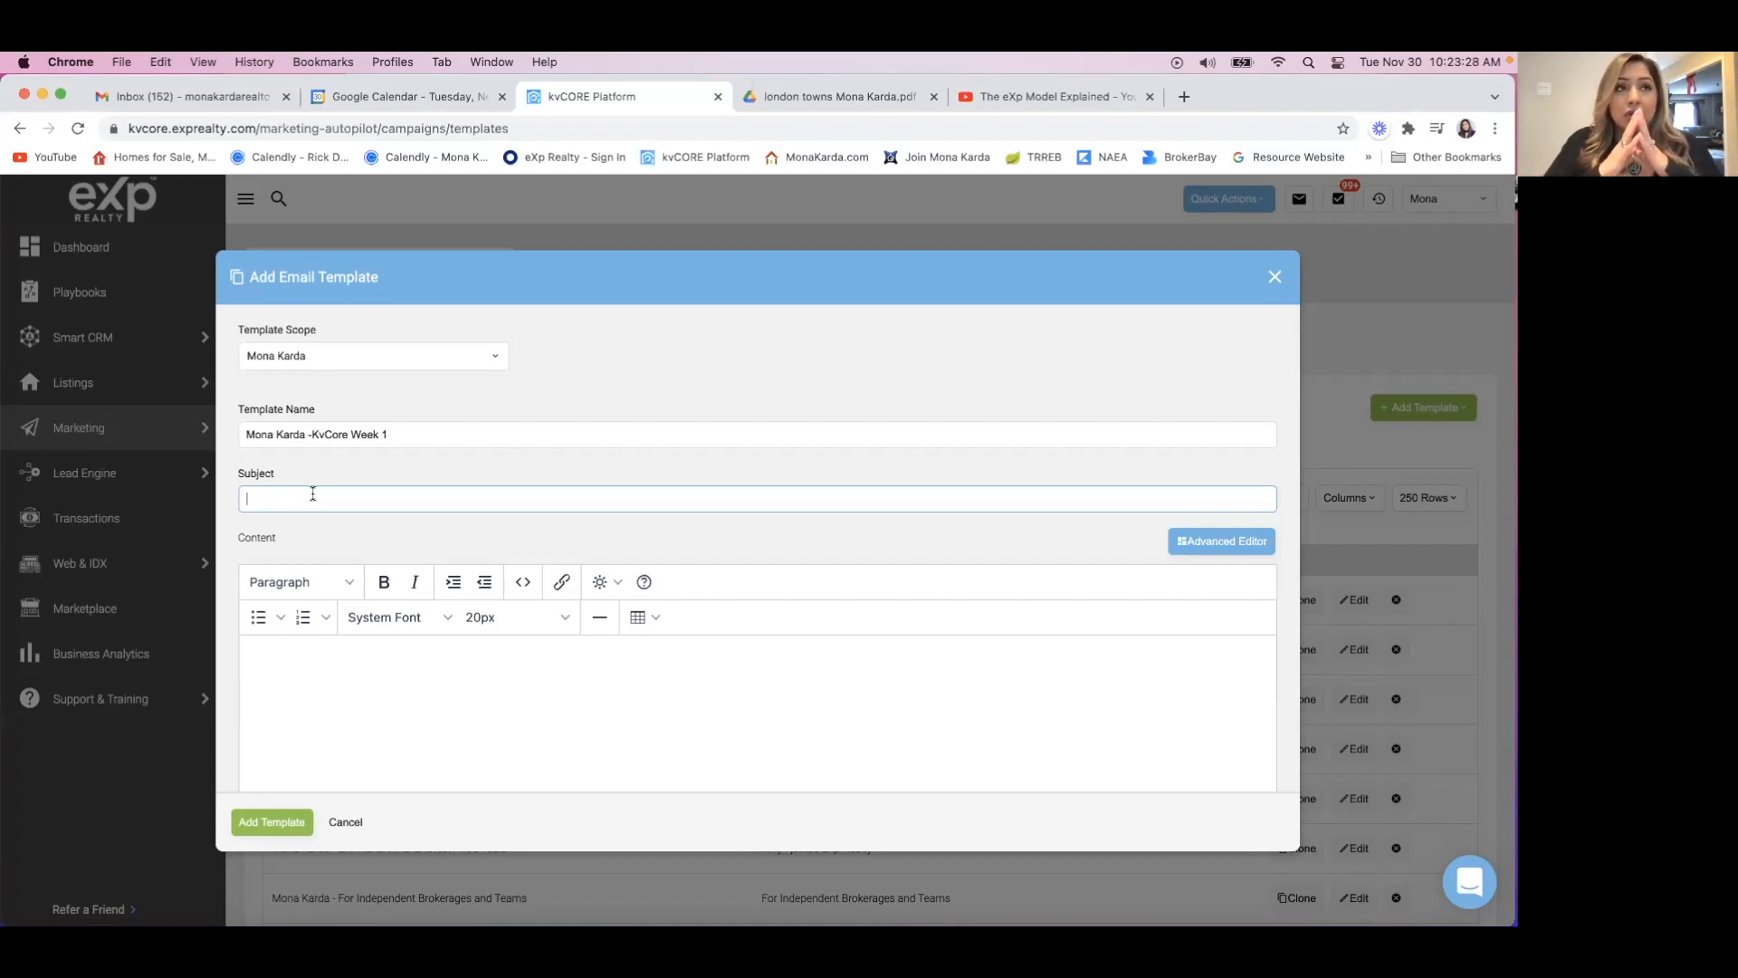
type("RE")
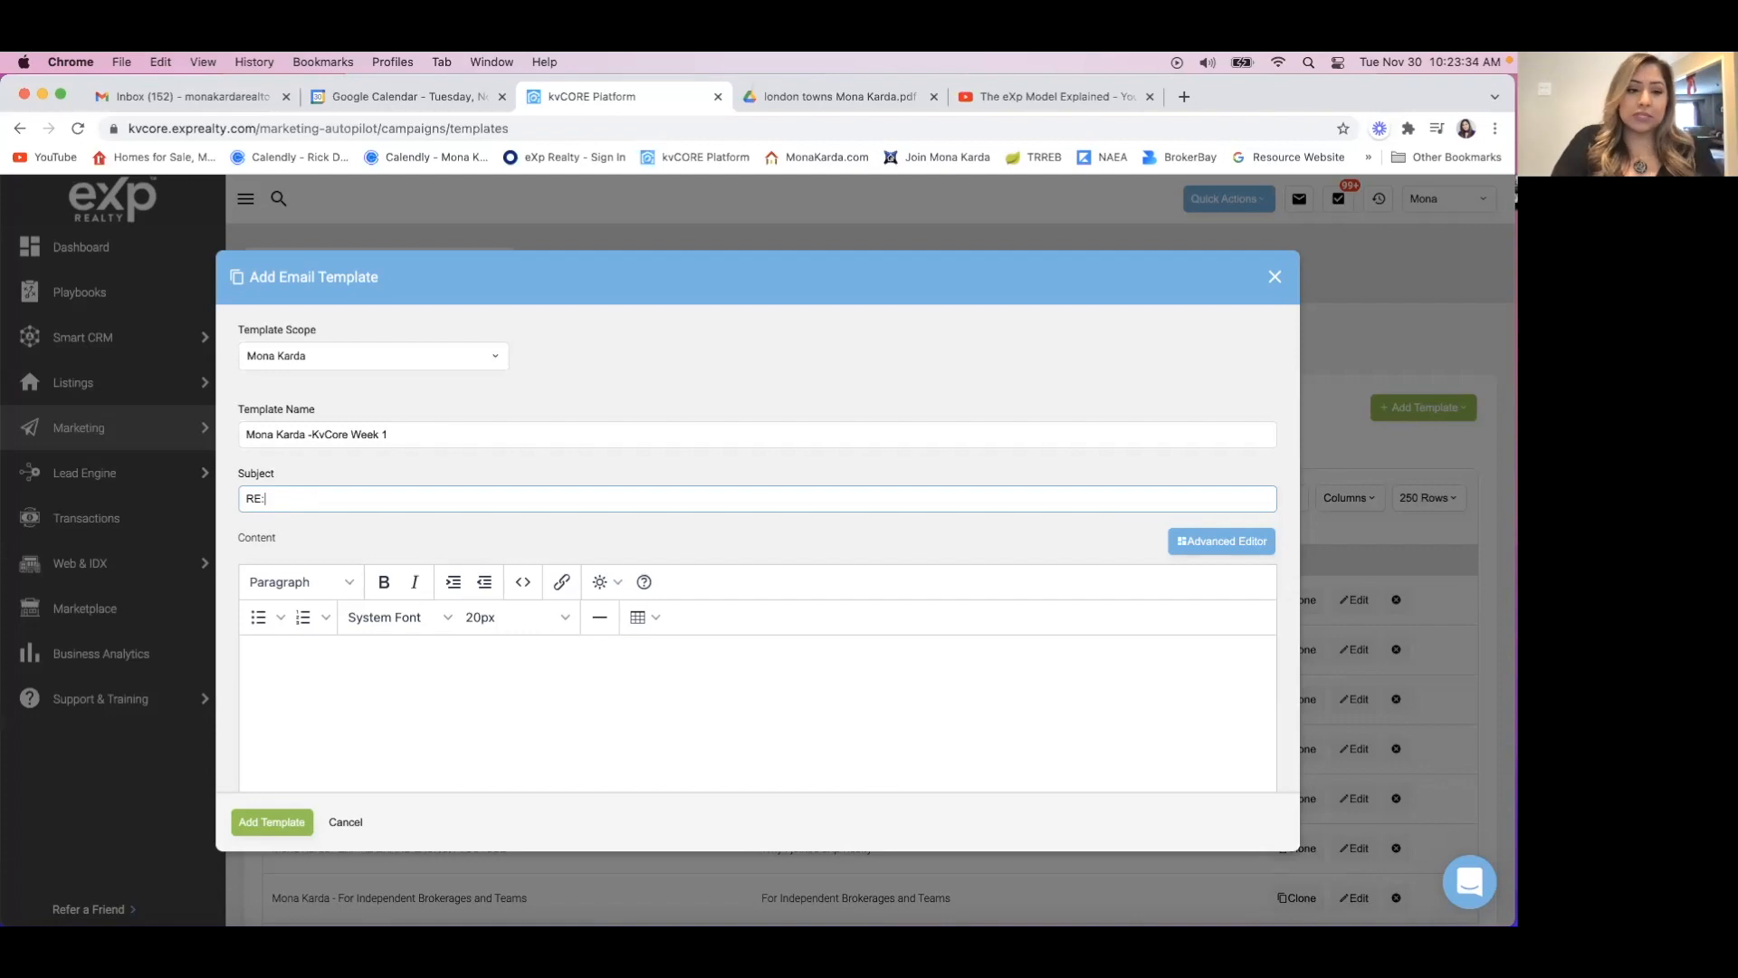
type(": Setting ")
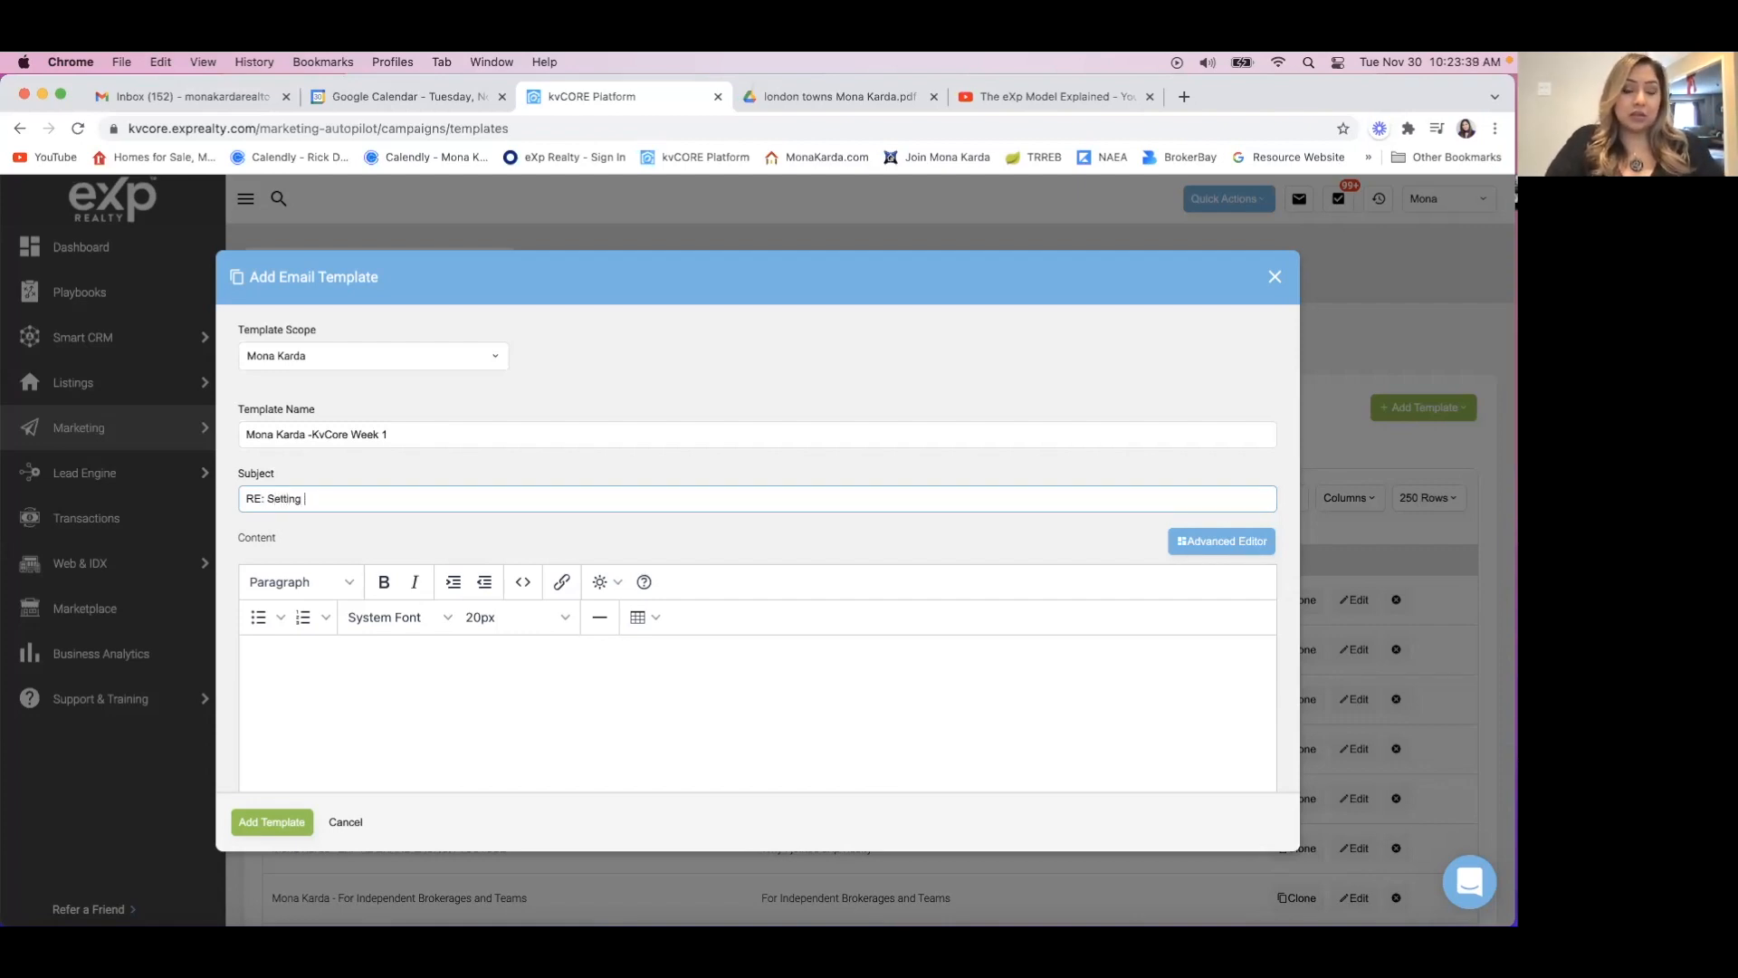
type("Up Your Profile in KvCore")
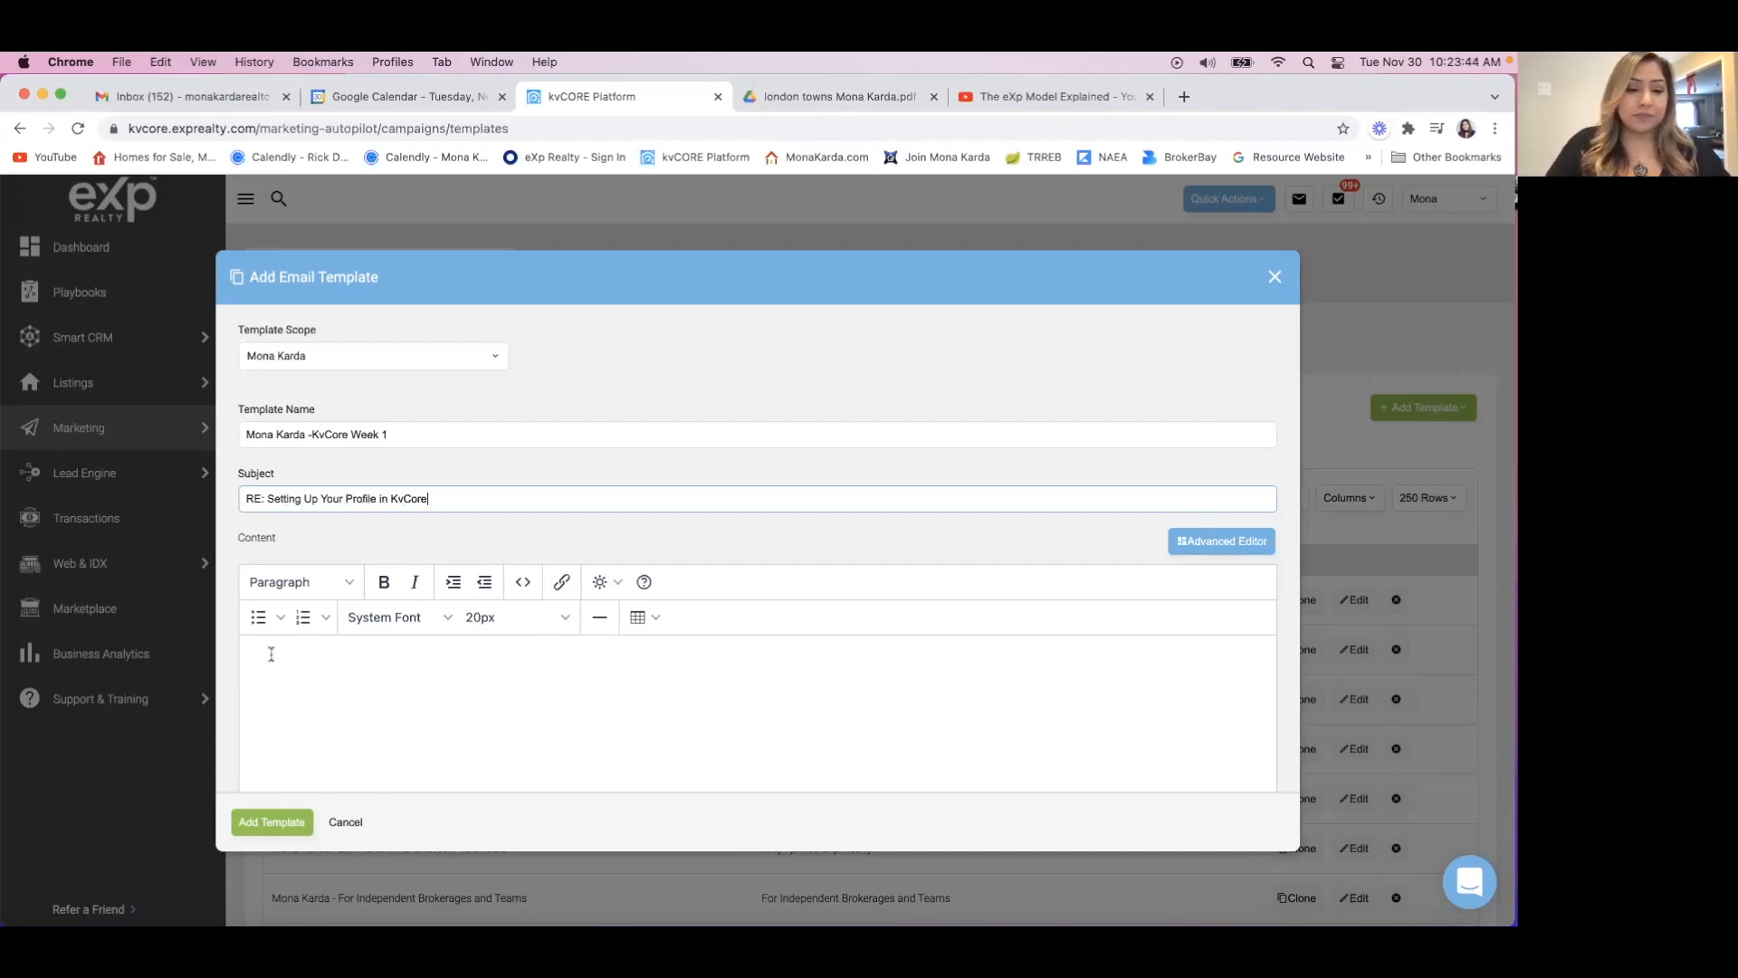
Switch the new template's content to the advanced editor and confirm the change of editors.
scroll(271, 654, "down", 3)
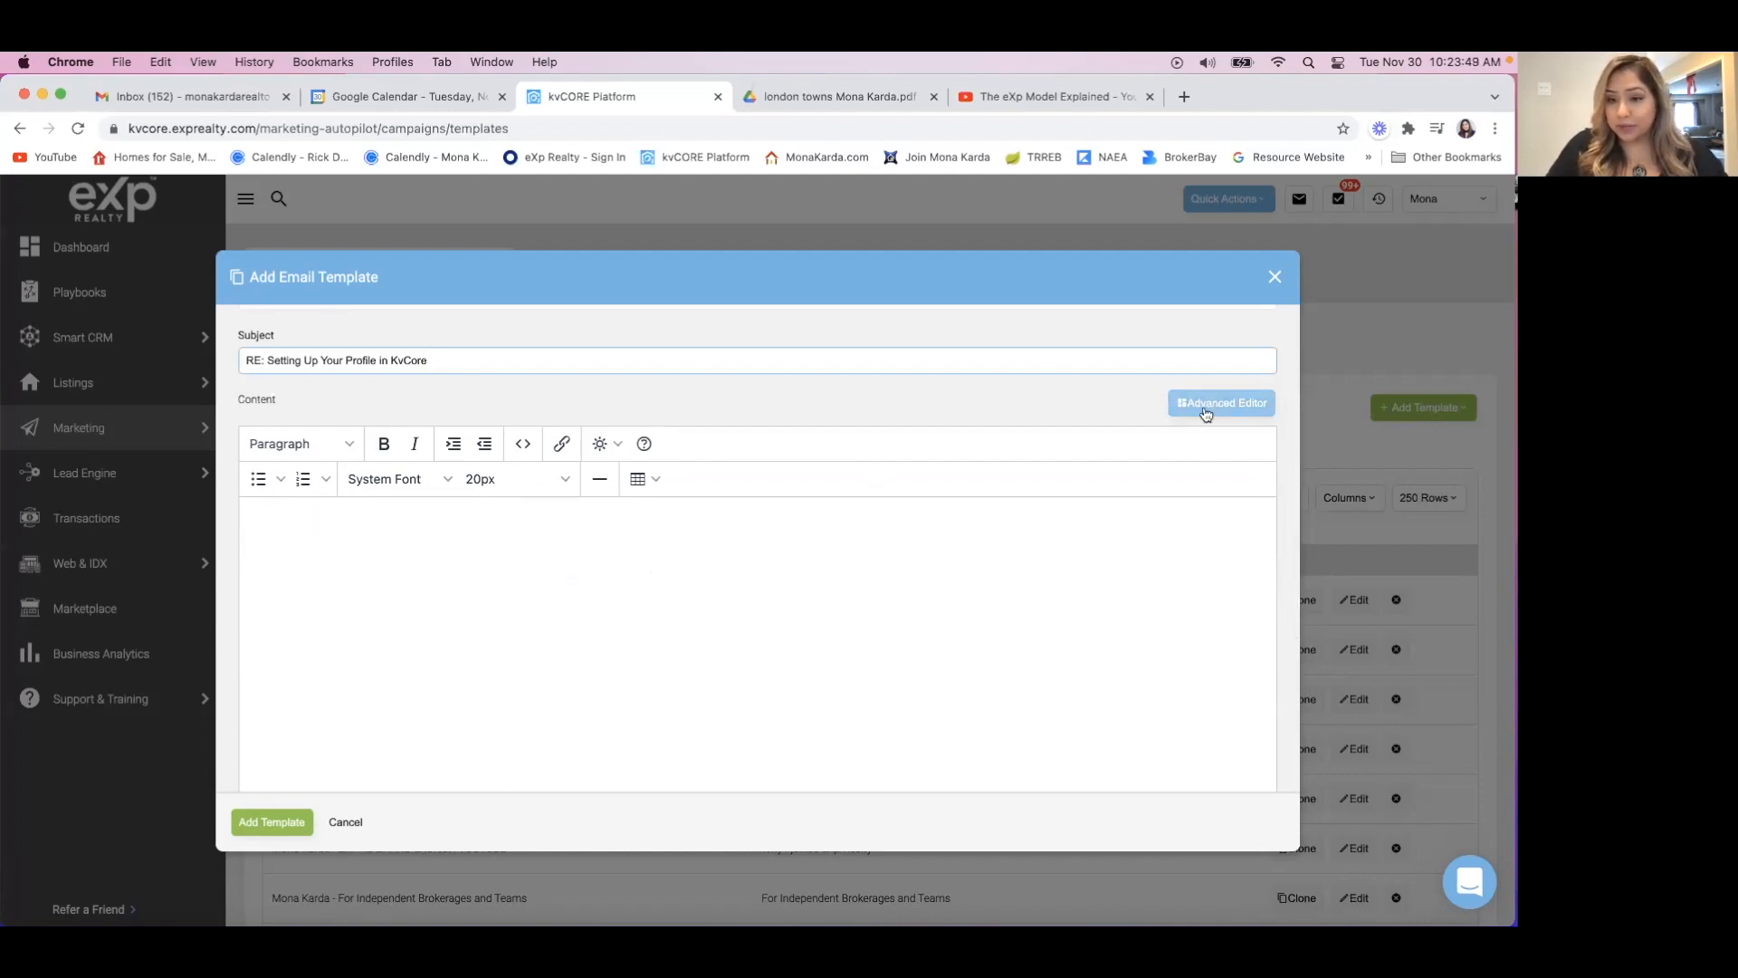
left_click(1200, 408)
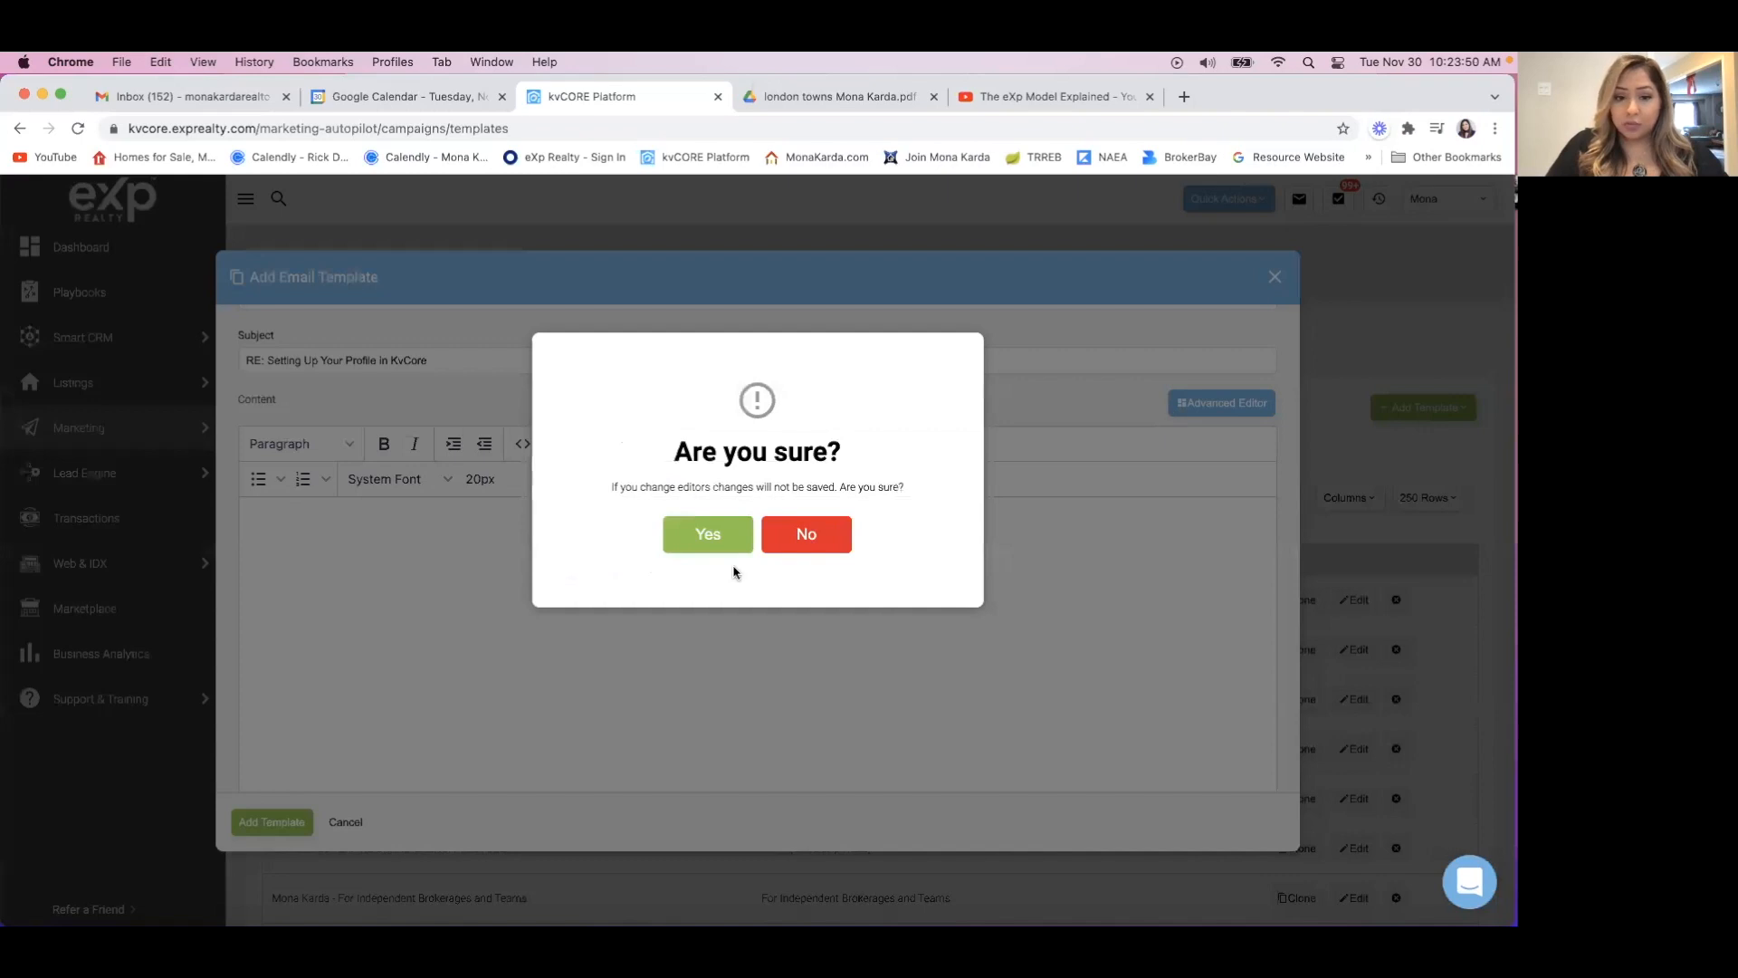
left_click(709, 537)
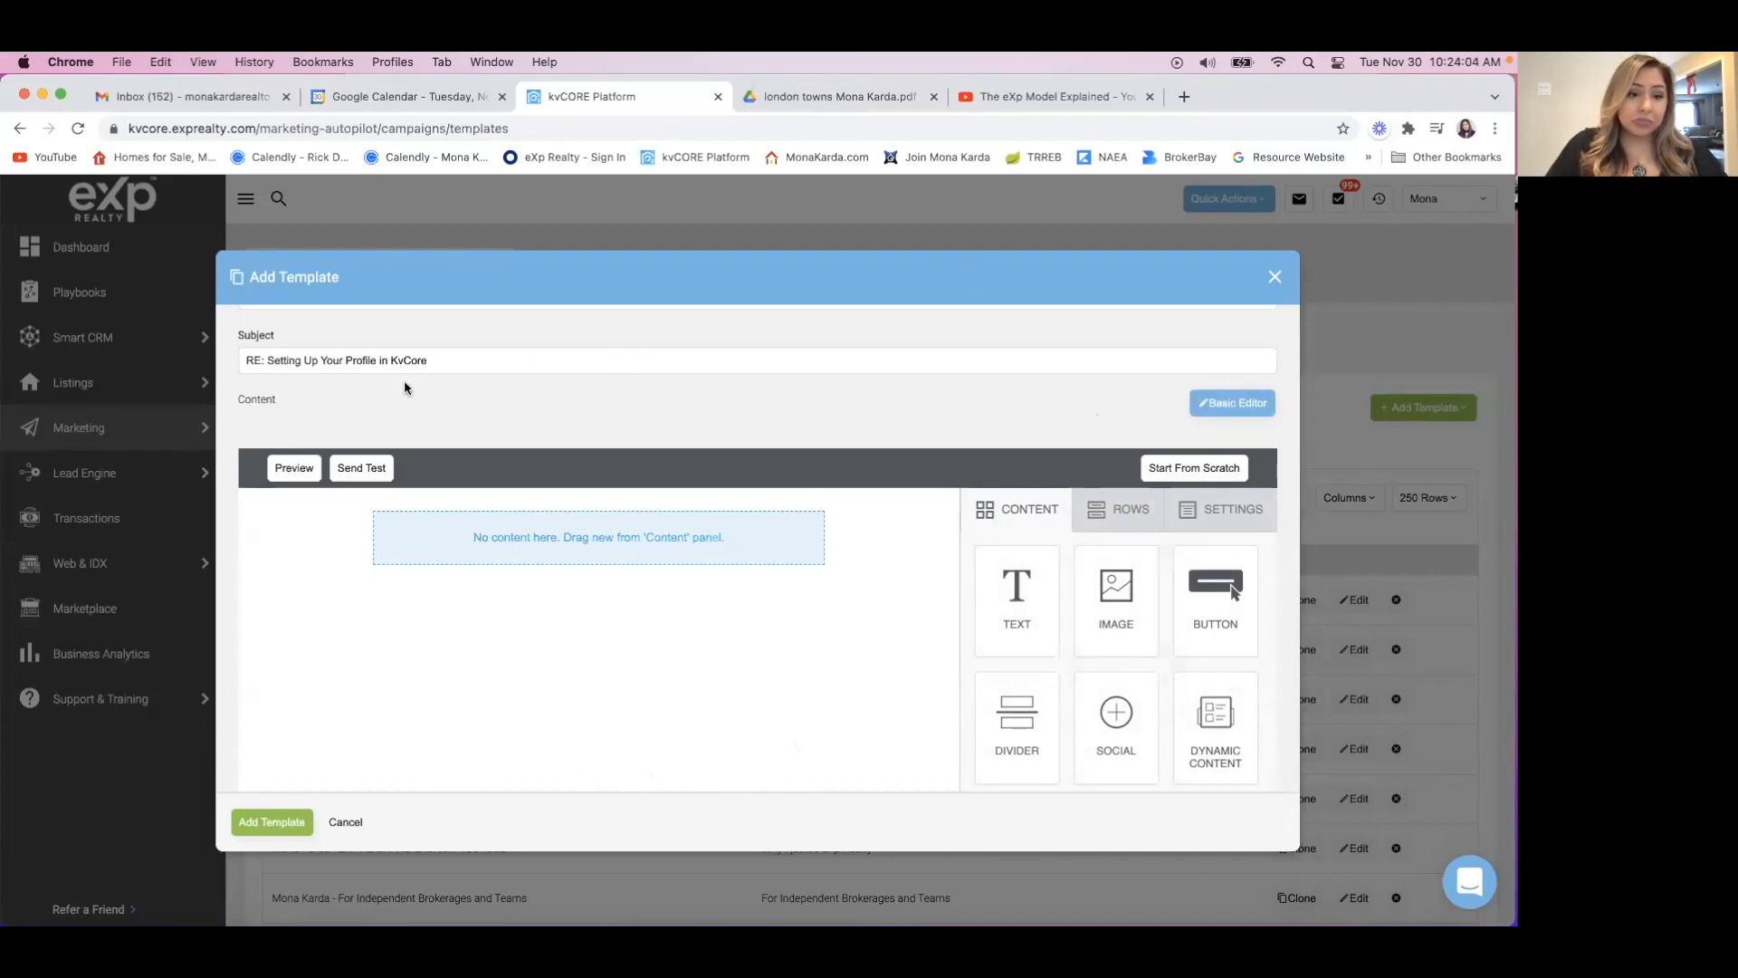
Examine the content blocks available for the blank template, from Text and Image through to Video and Core Video.
scroll(404, 381, "down", 2)
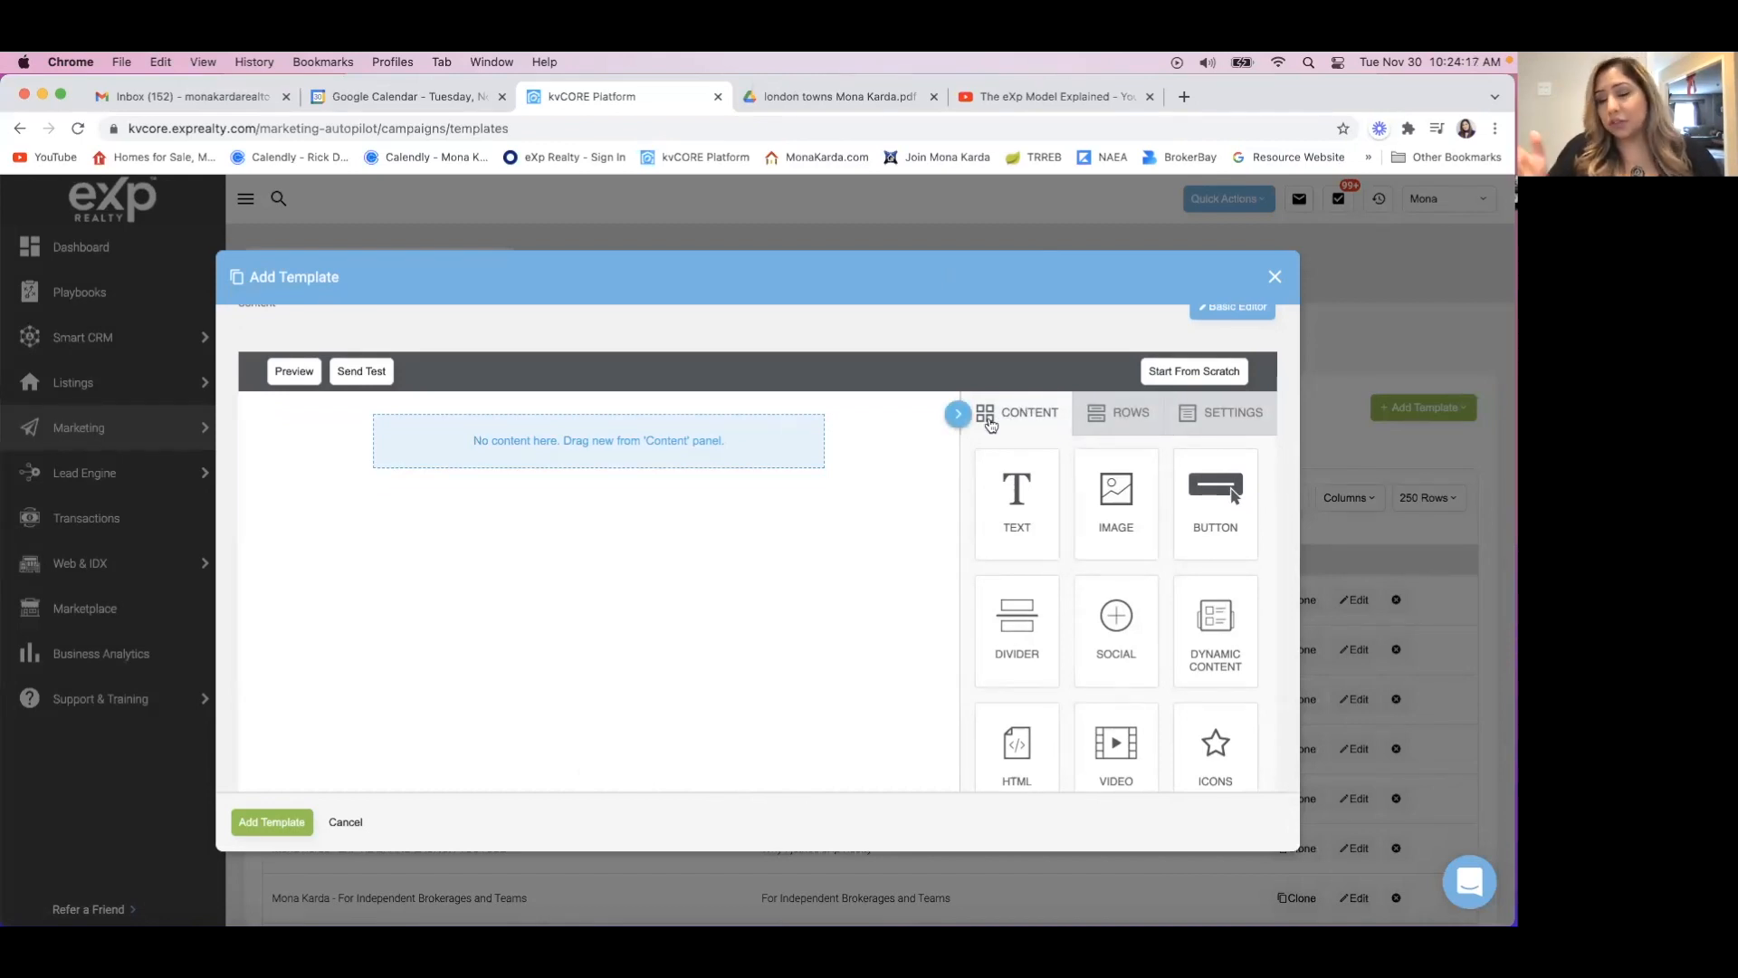
scroll(958, 574, "down", 2)
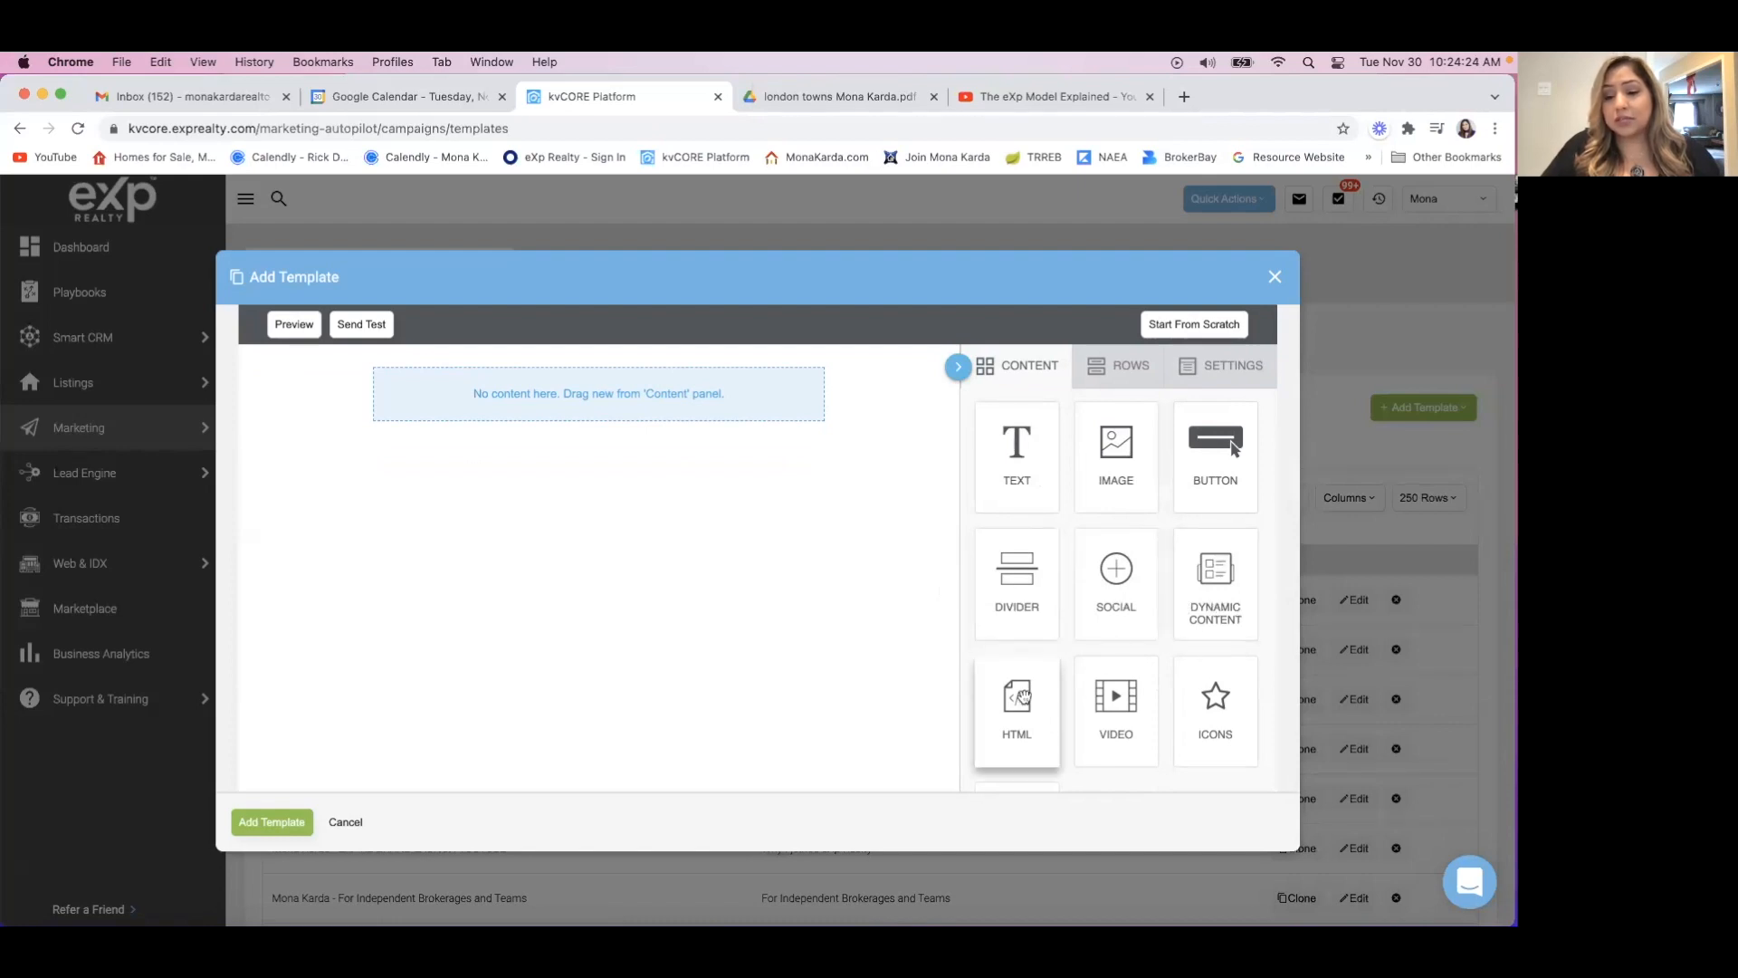
scroll(1021, 696, "down", 1)
scroll(1024, 696, "down", 2)
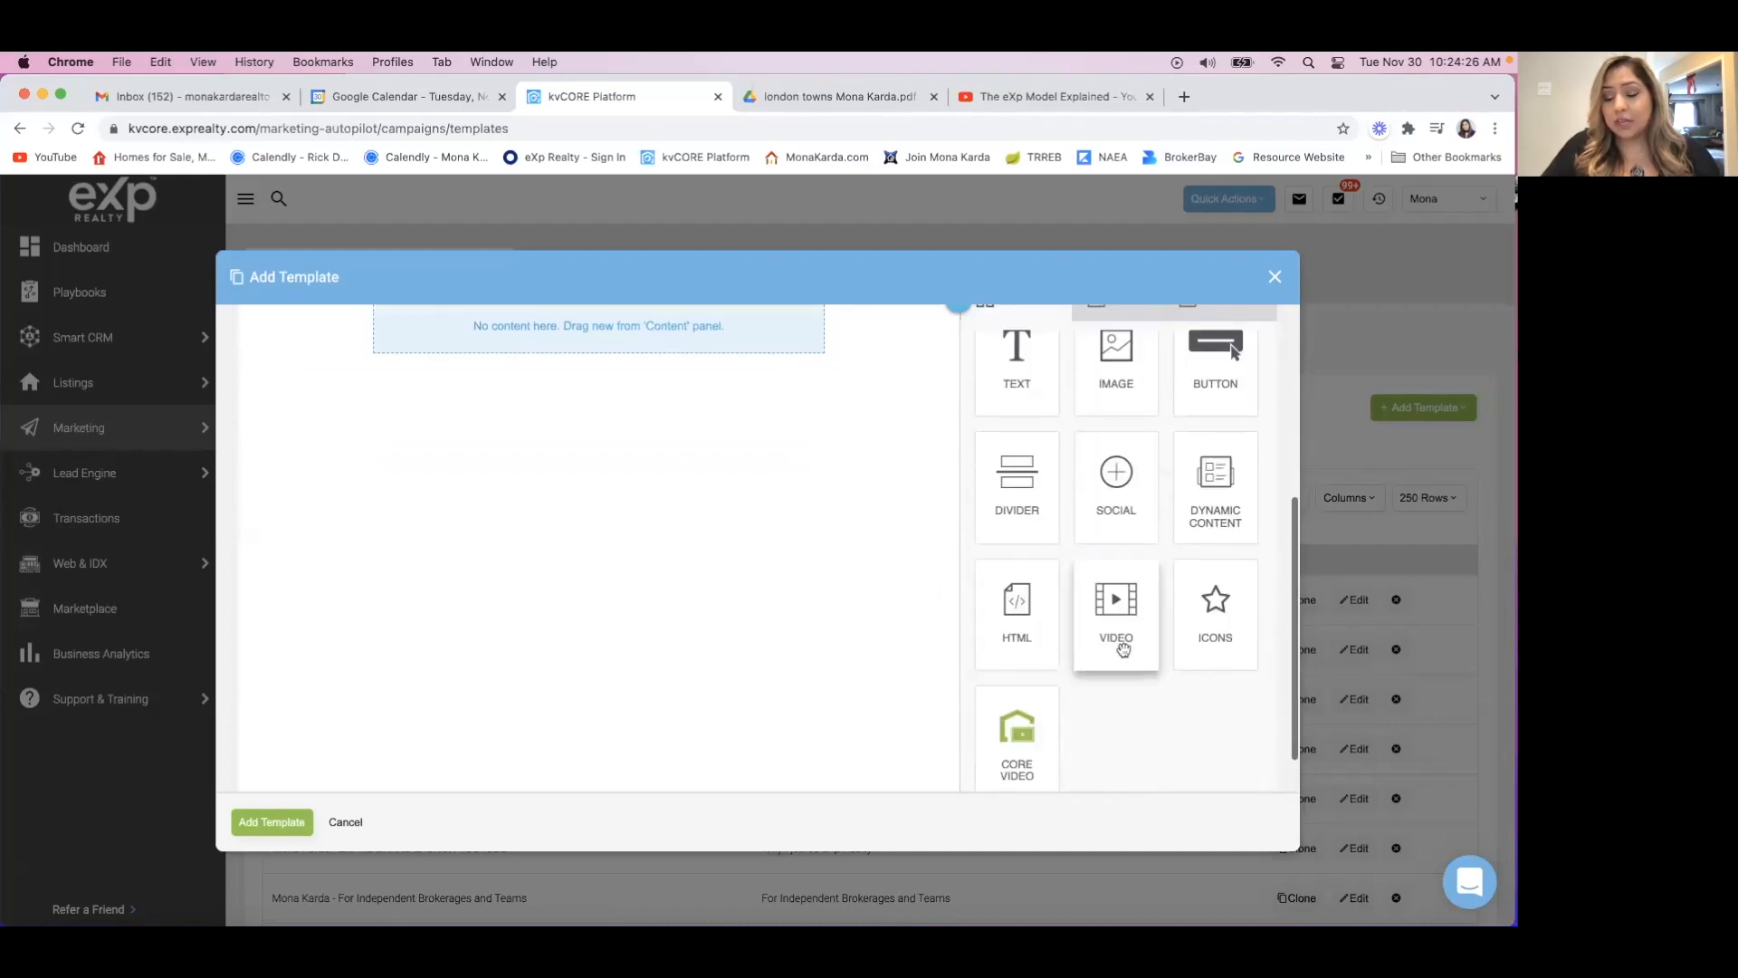
Examine the remaining content blocks, the available row layouts and the general settings for the blank template.
scroll(1023, 739, "down", 1)
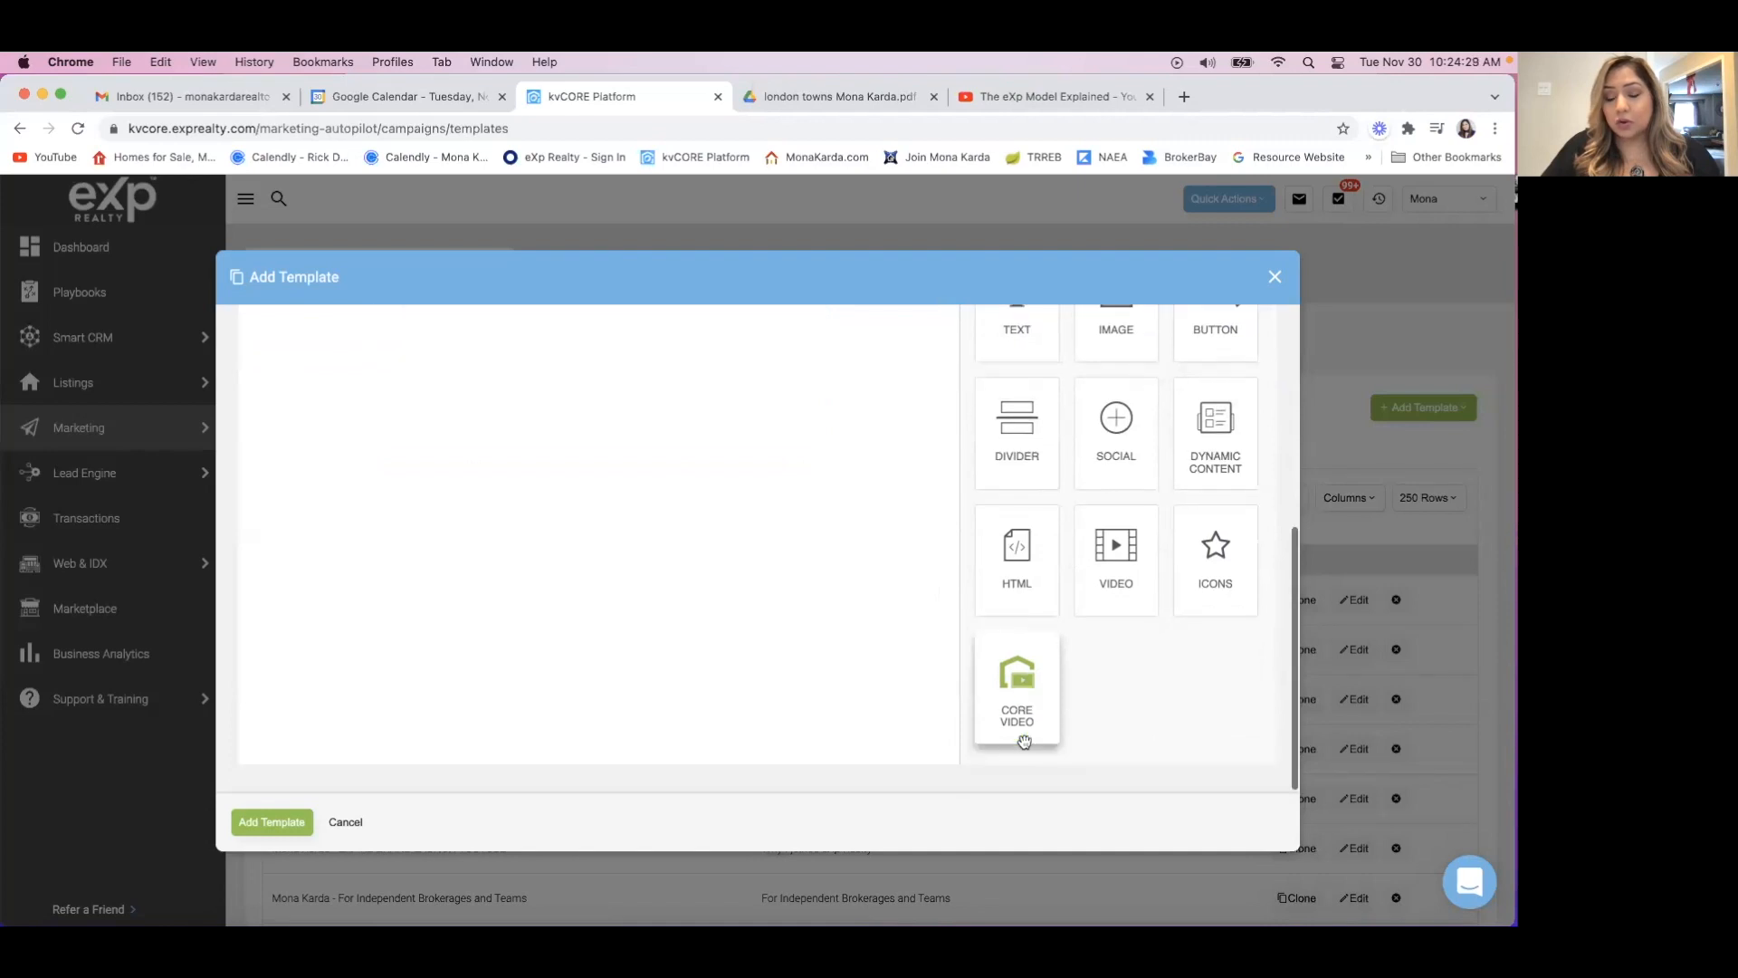
scroll(1023, 729, "up", 4)
scroll(1024, 717, "up", 3)
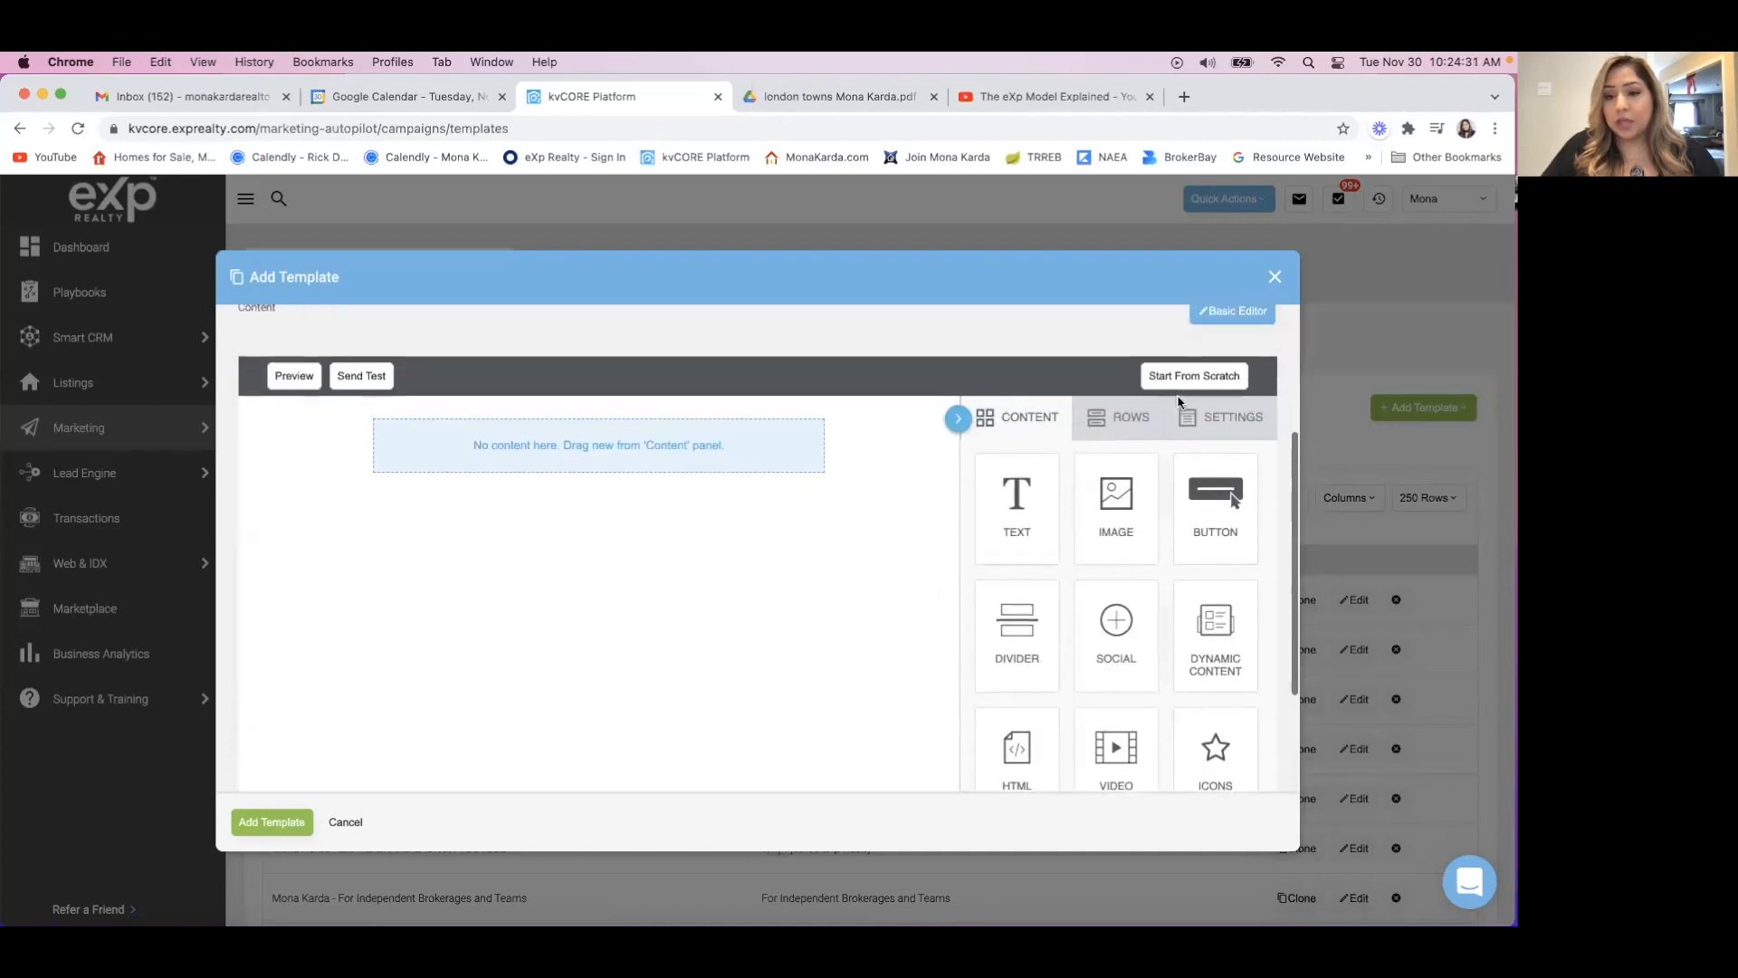
left_click(1119, 422)
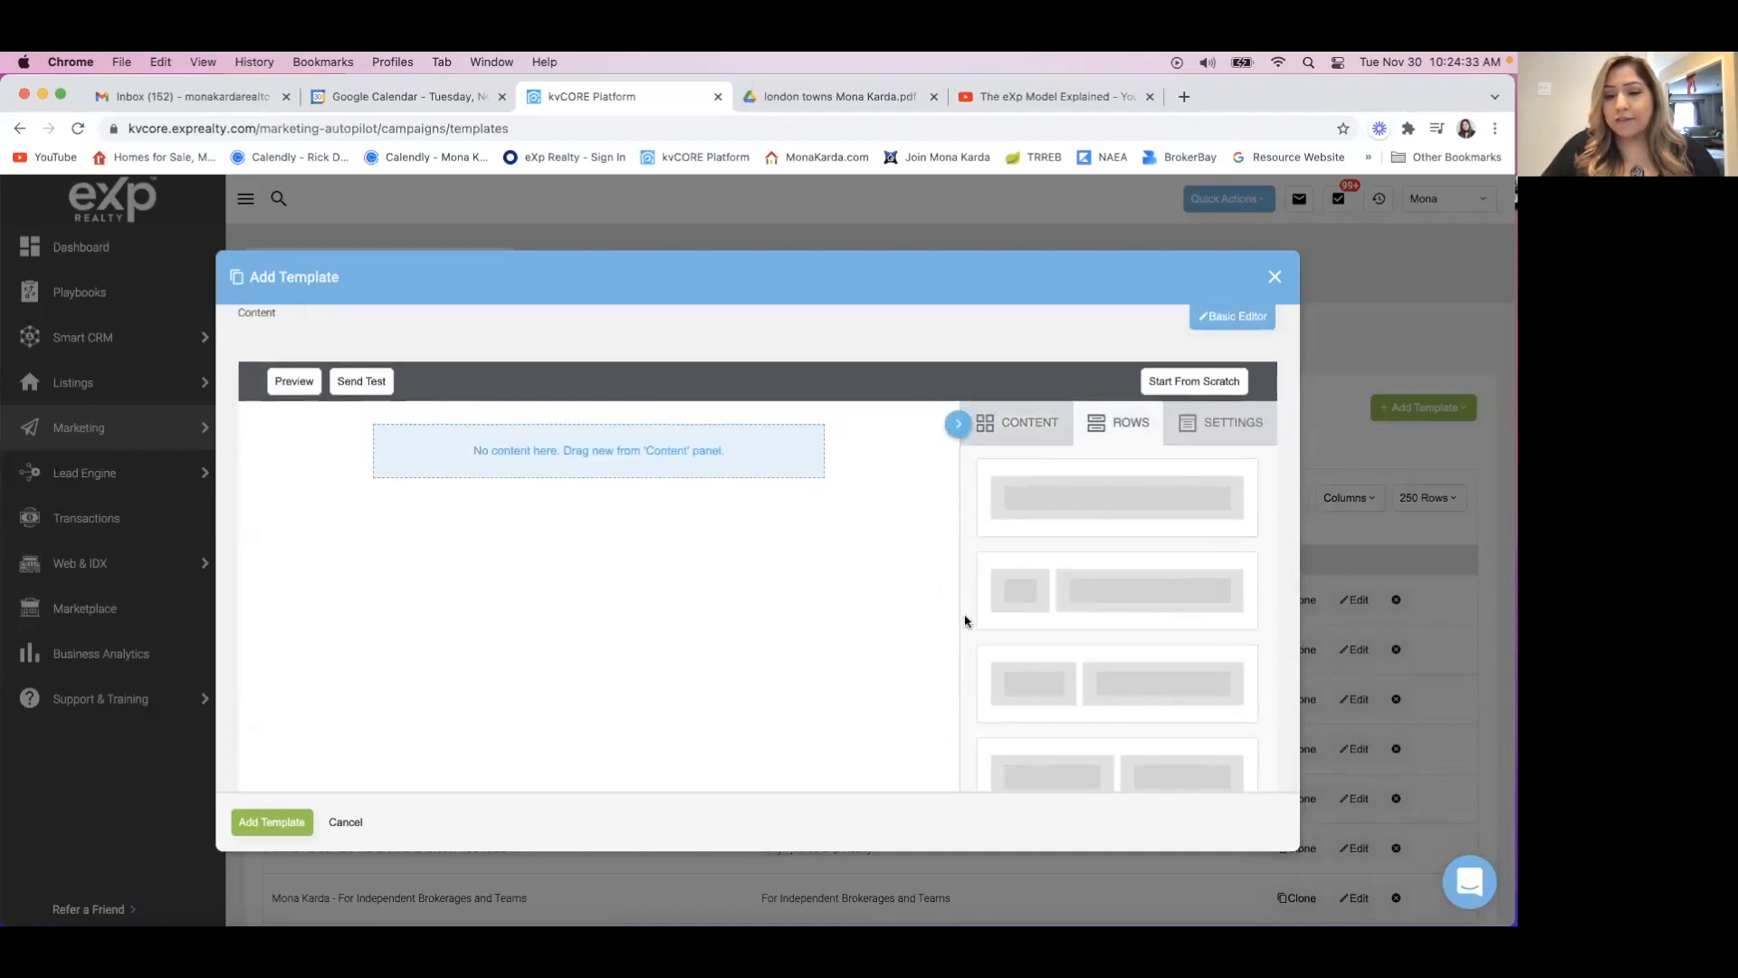
scroll(965, 621, "down", 1)
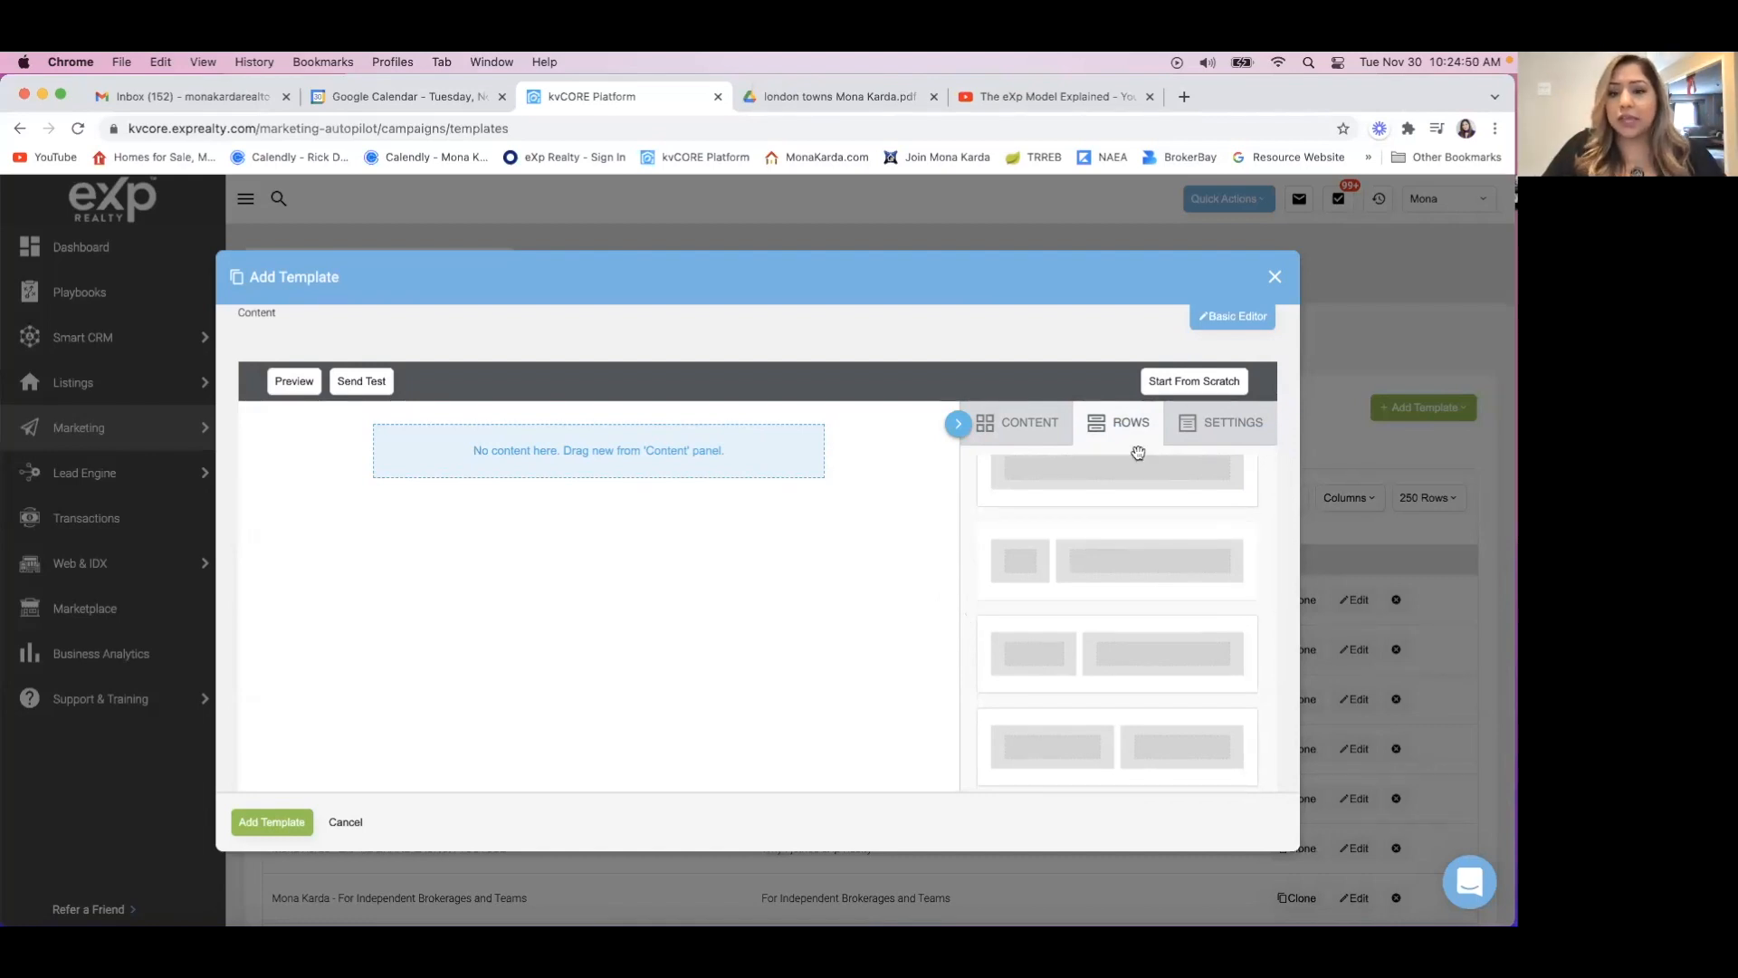
scroll(1087, 661, "down", 3)
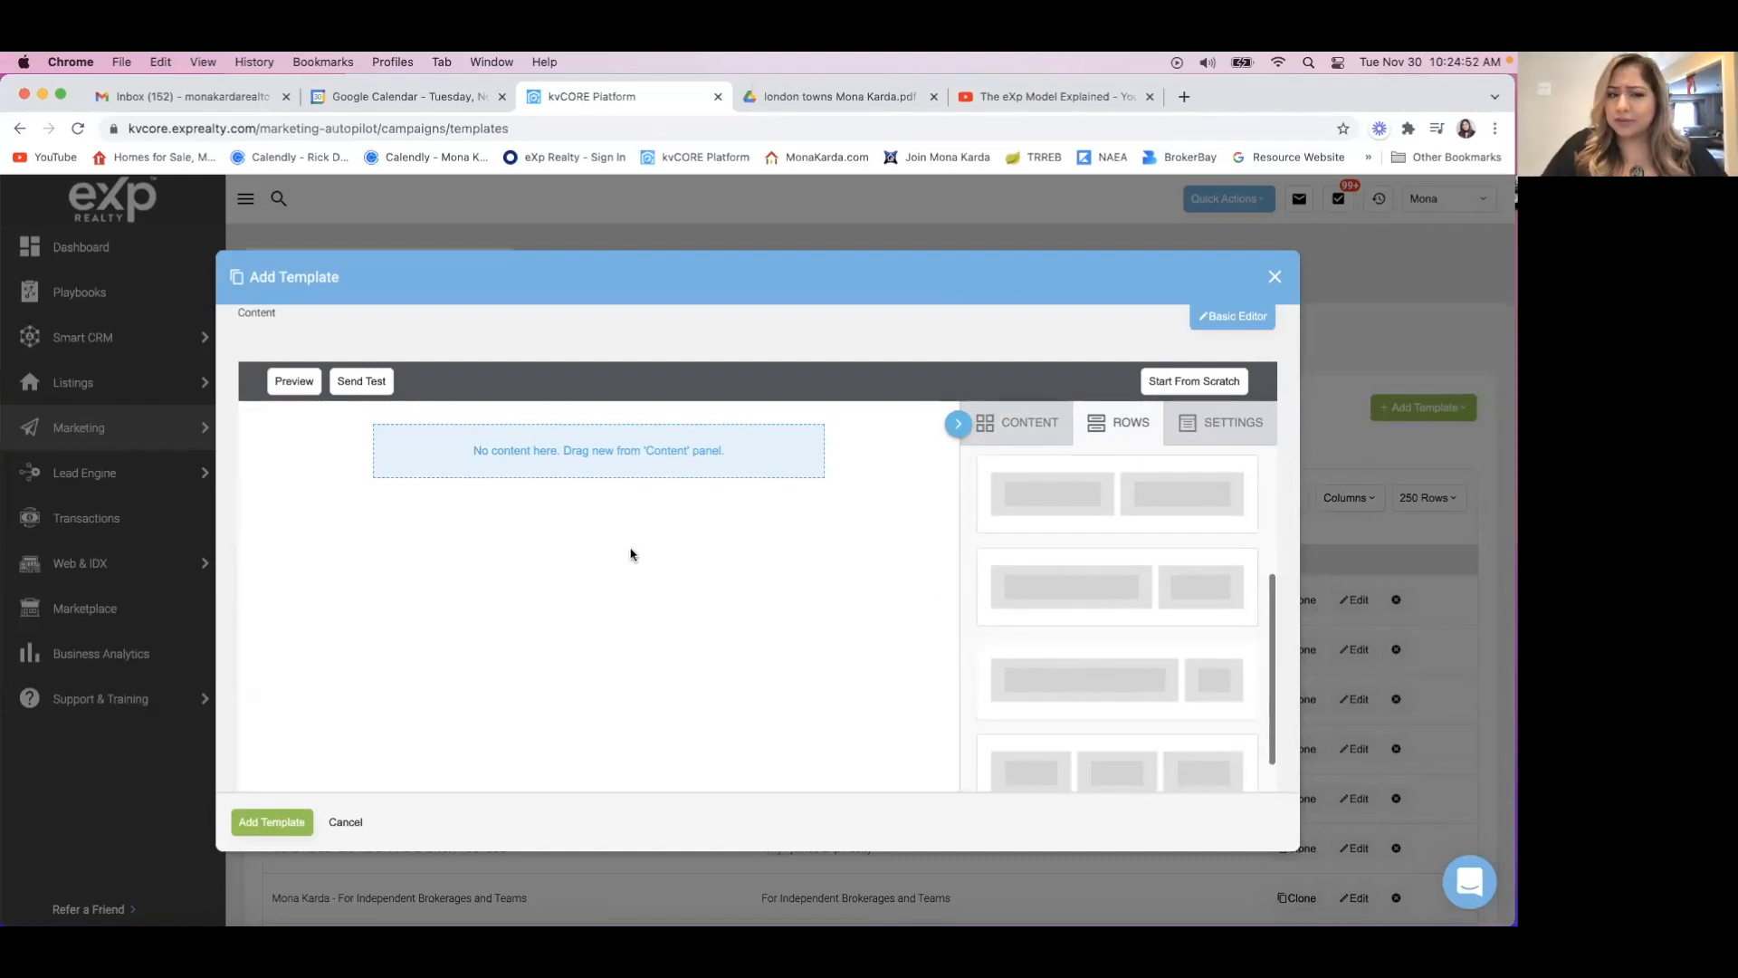
left_click(1223, 442)
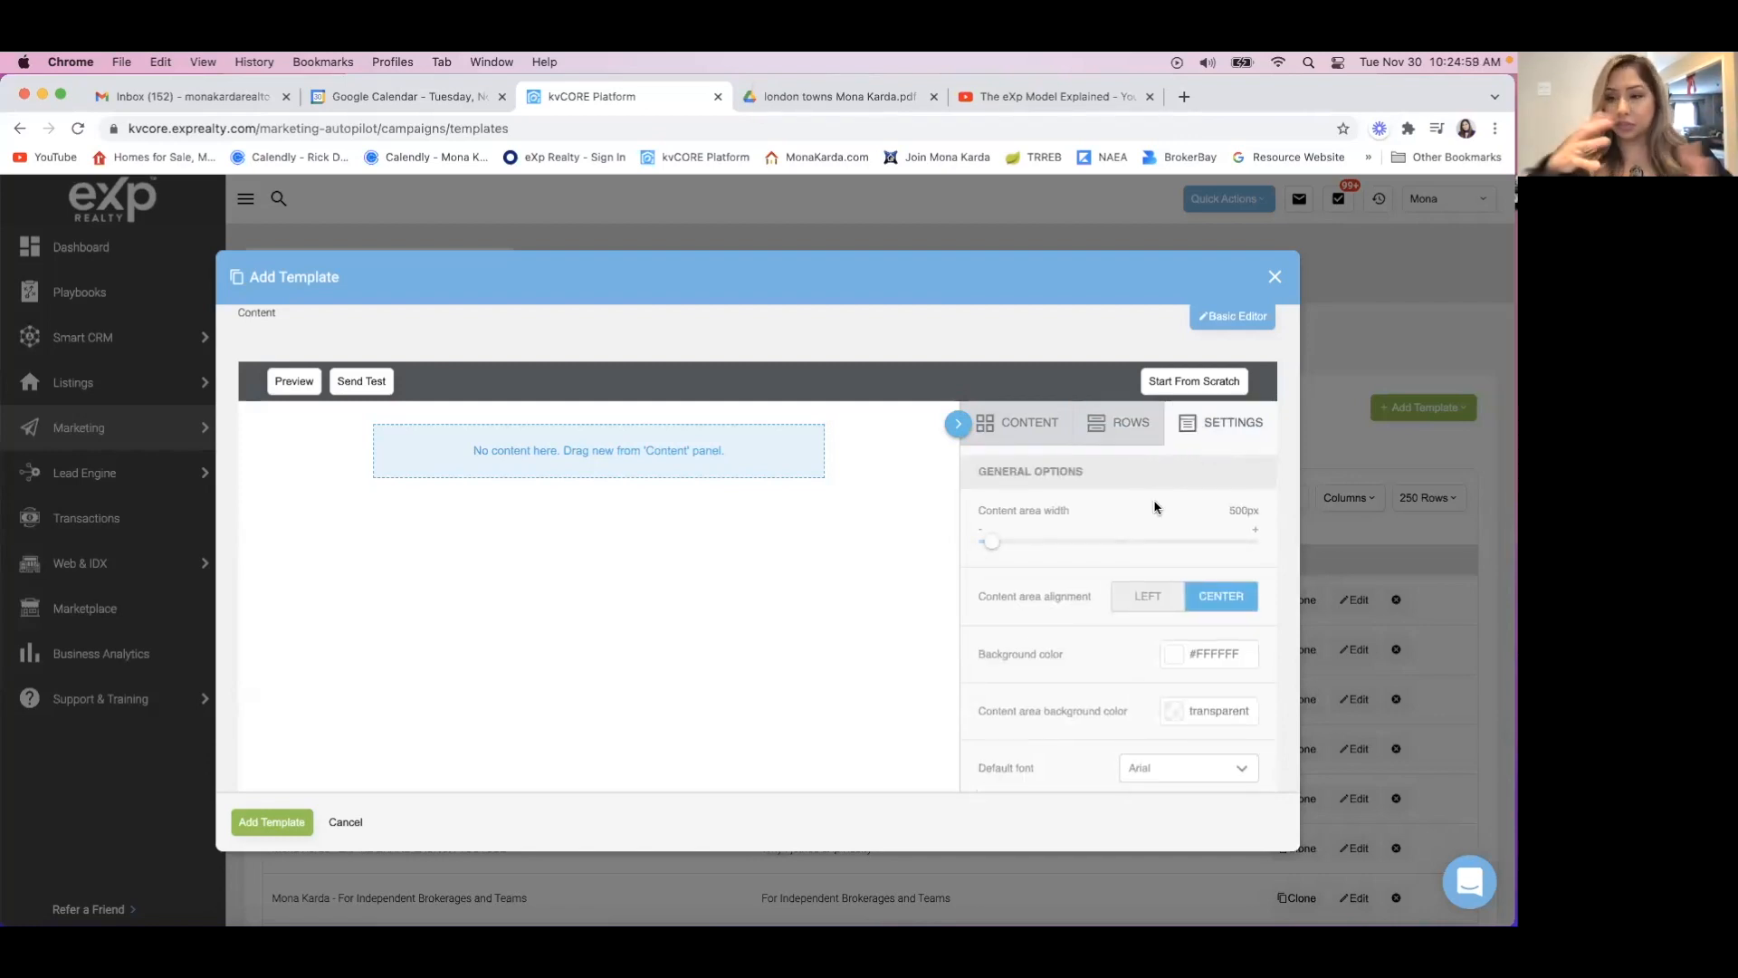
left_click(1118, 438)
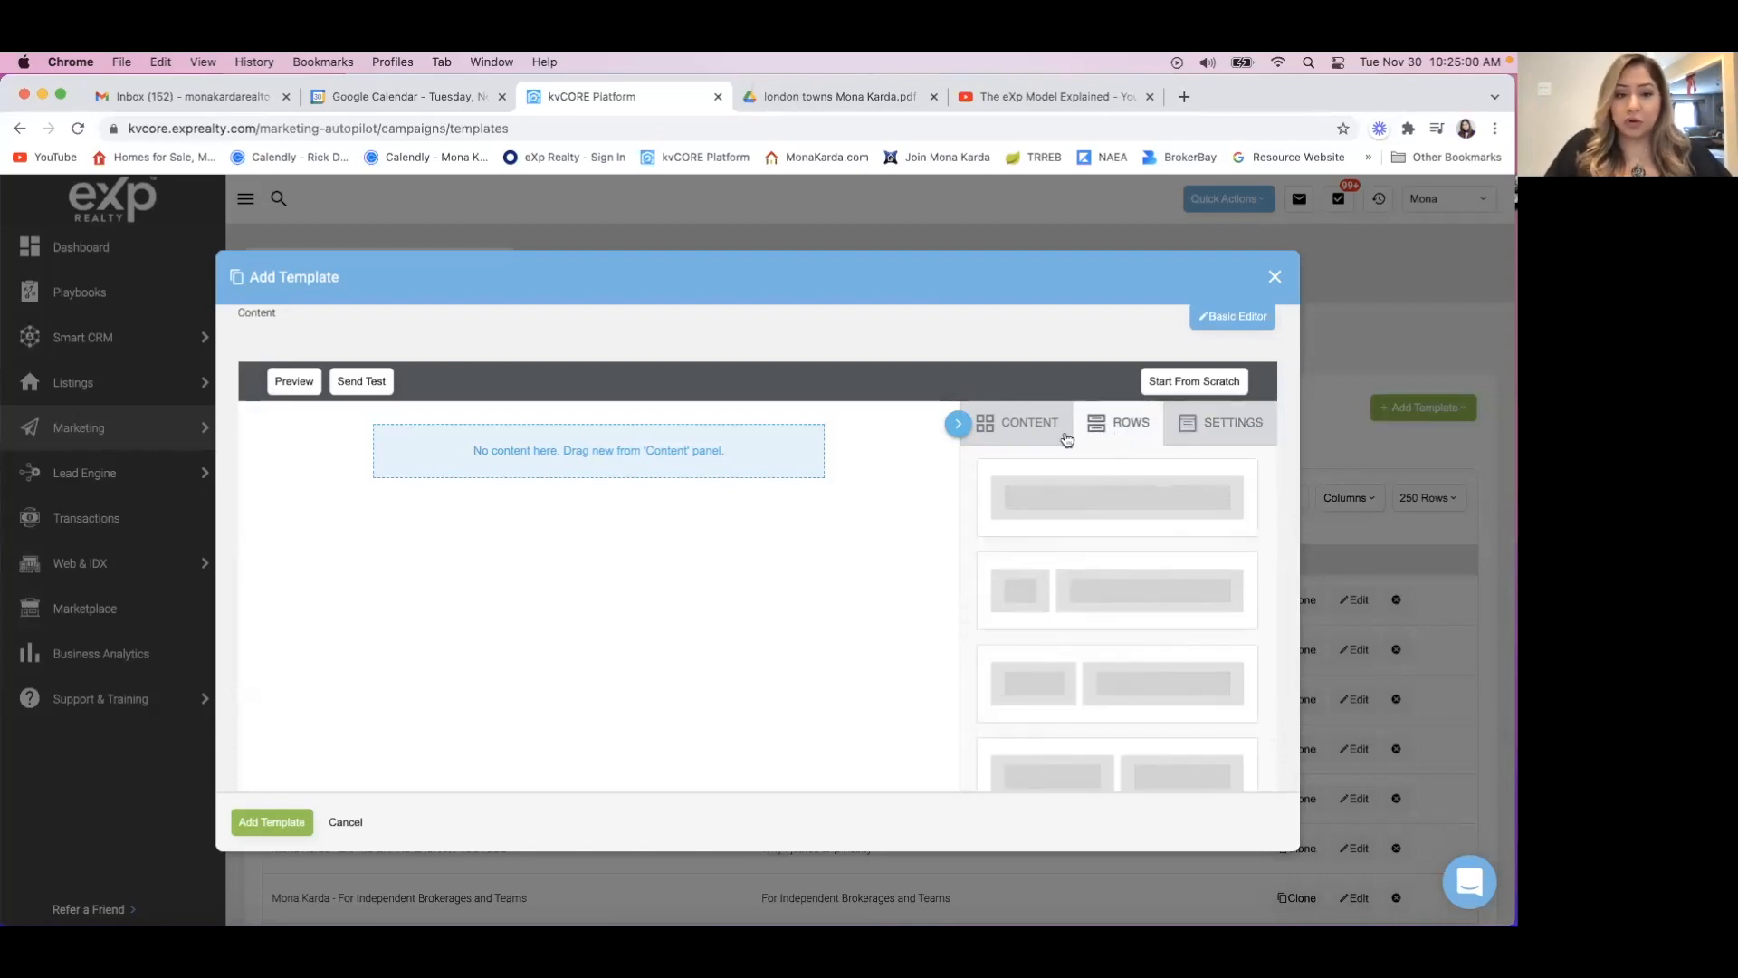
Add a second single-column row to the template and a row with two equal columns below it.
left_click_drag(1125, 501, 468, 428)
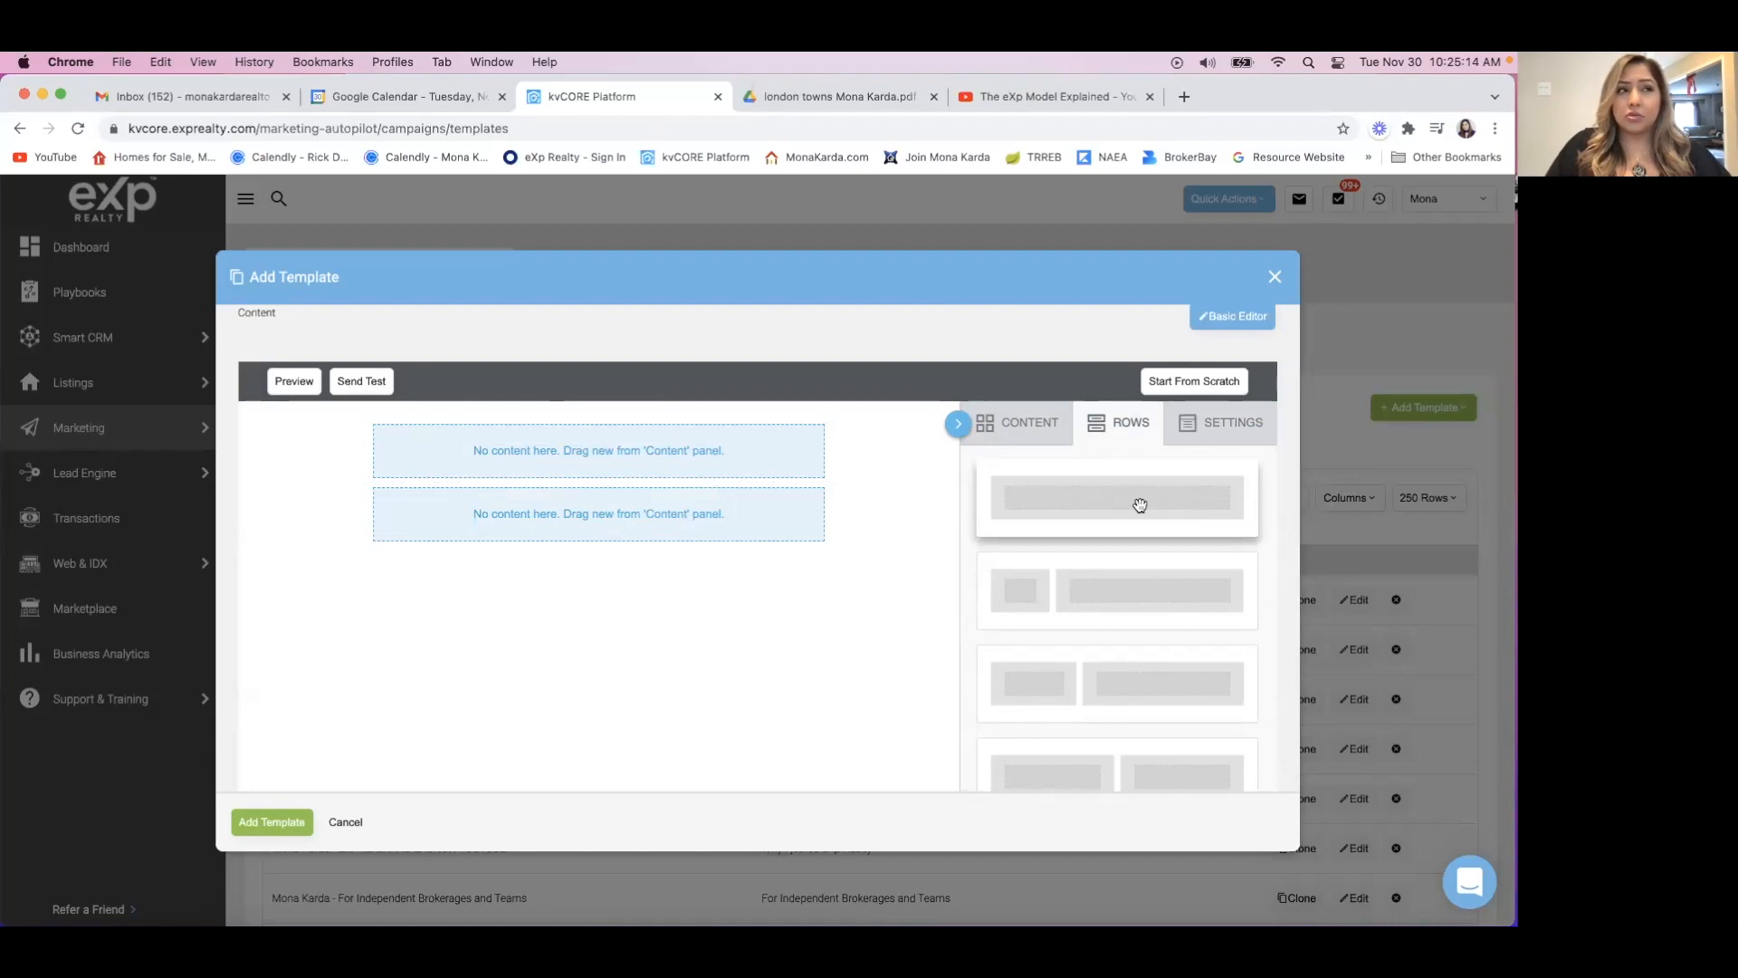
scroll(1145, 656, "down", 5)
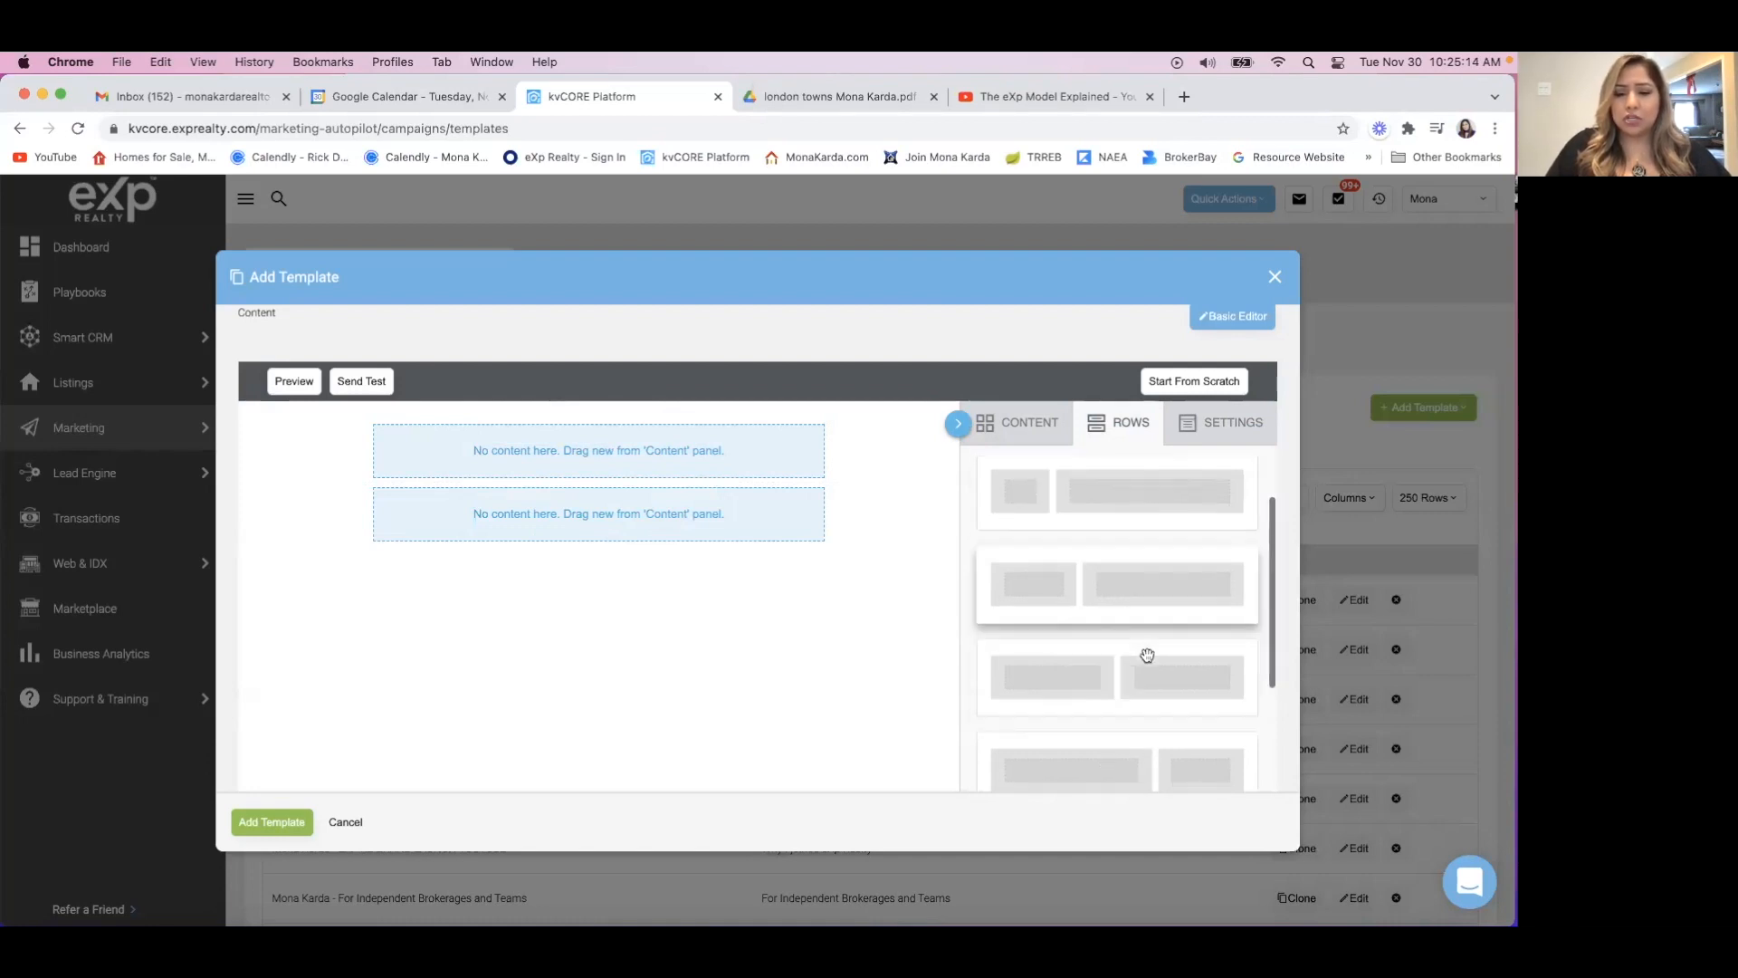
scroll(1147, 656, "up", 2)
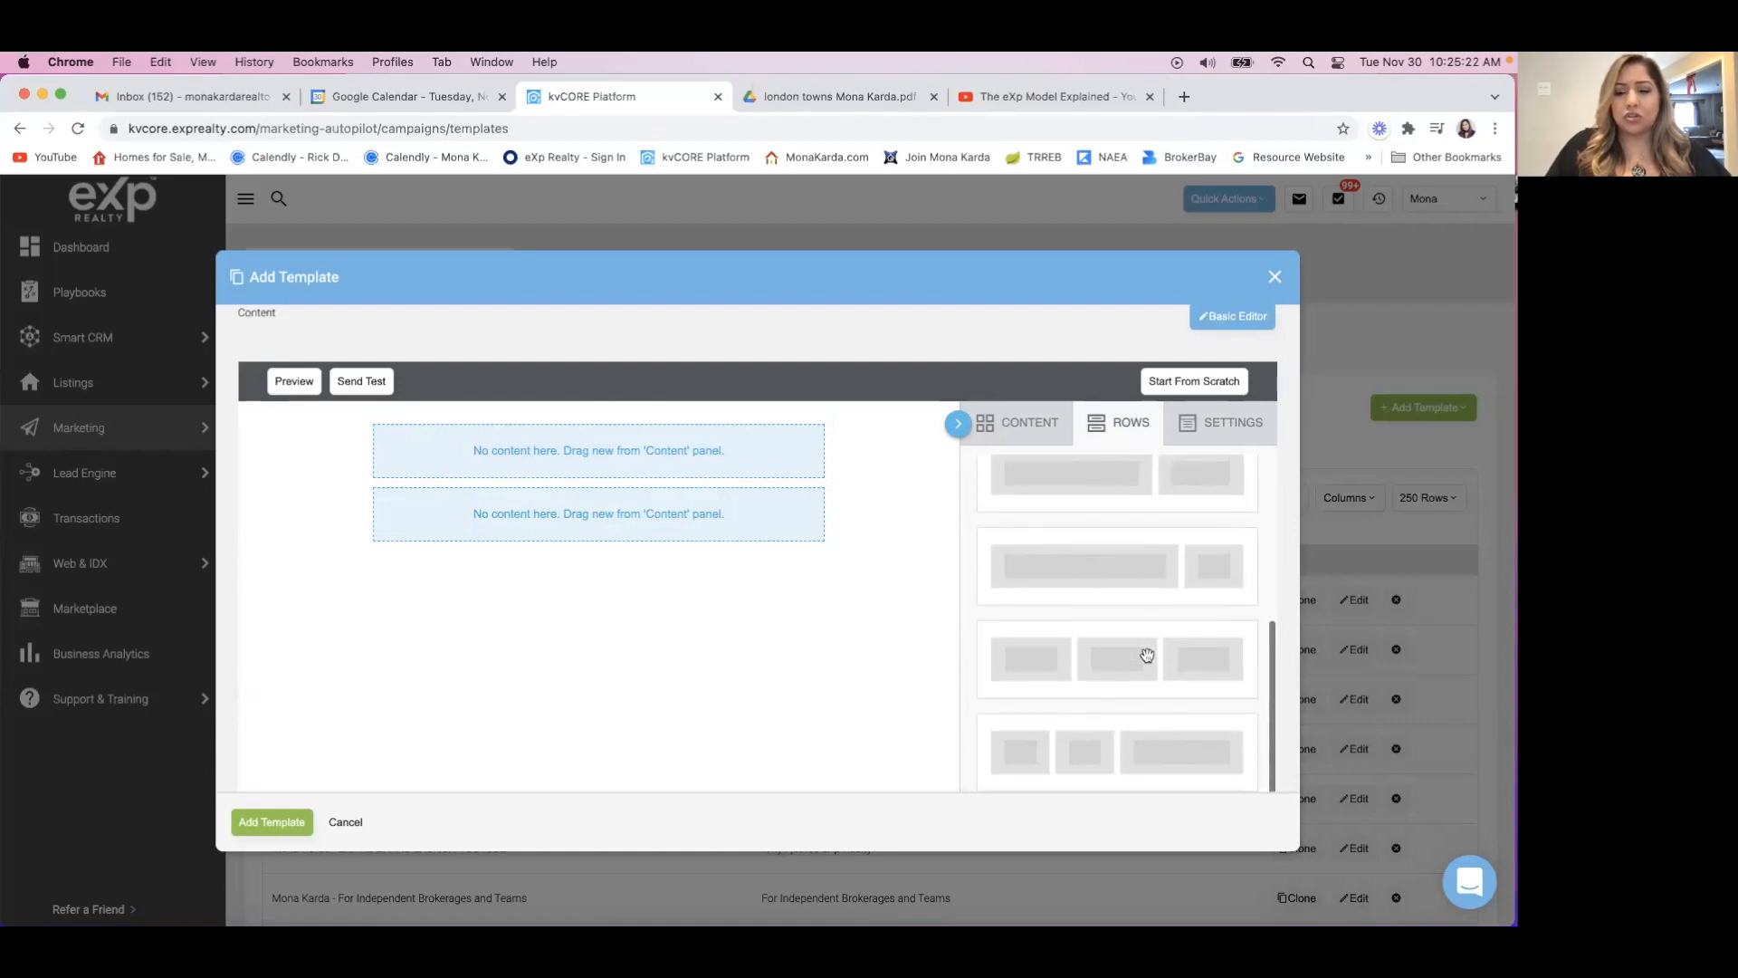
scroll(1147, 656, "up", 2)
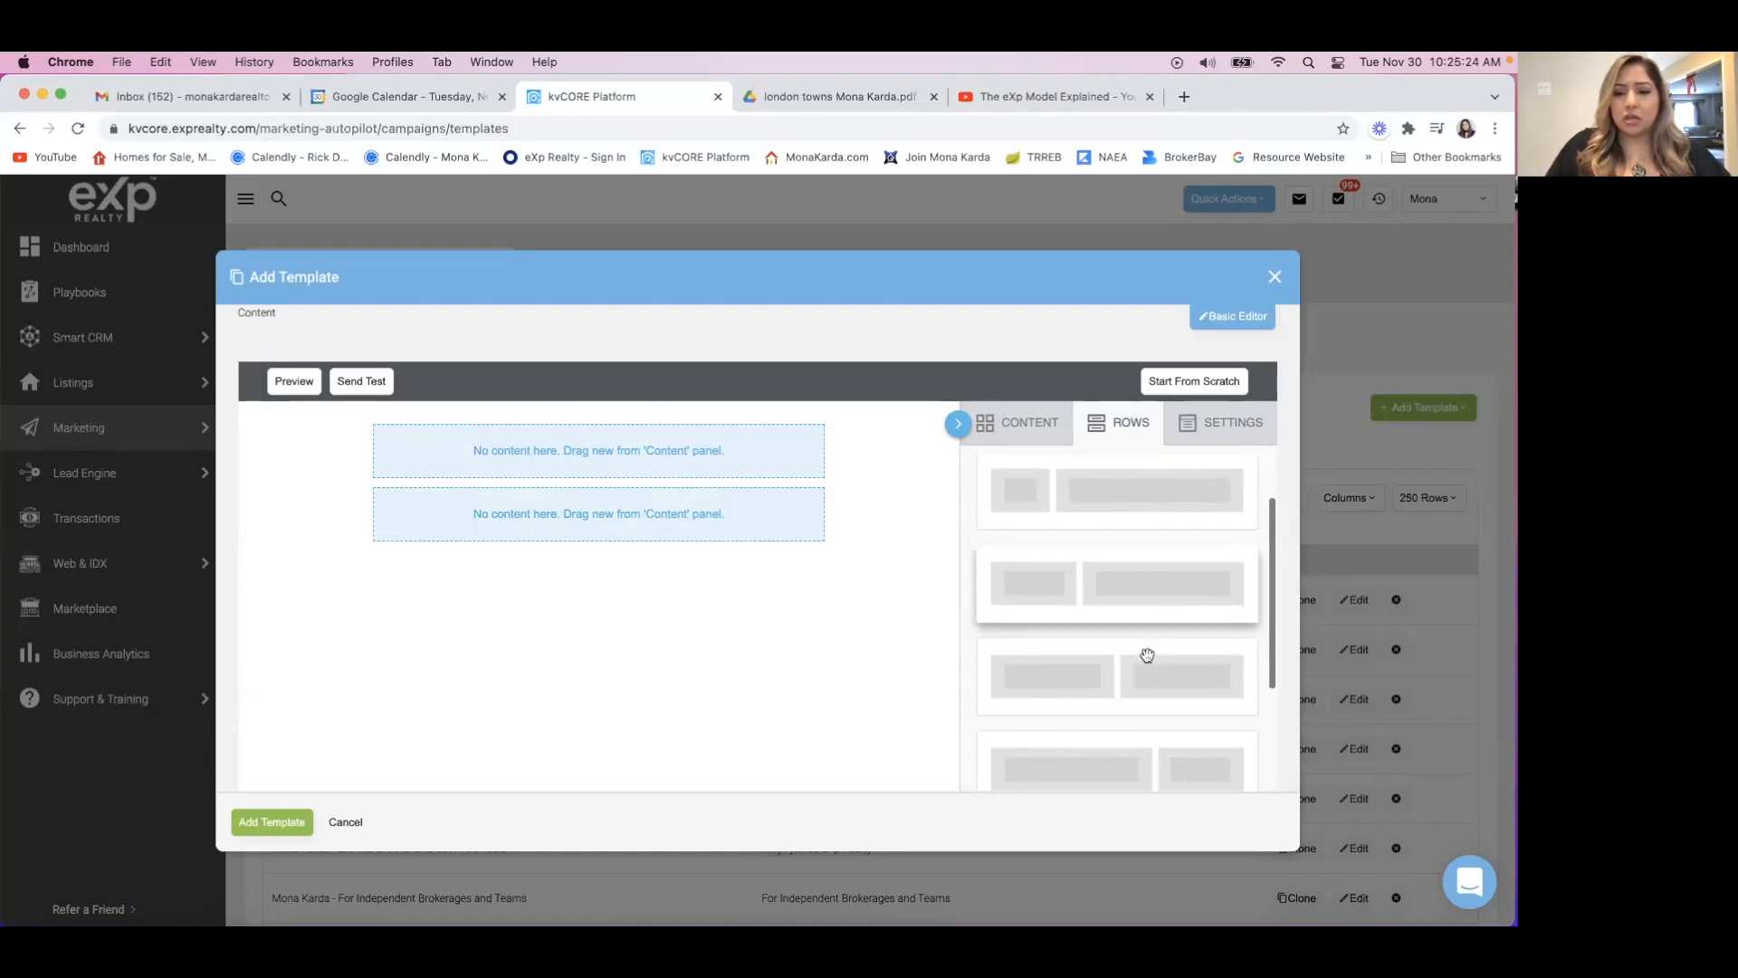
scroll(1147, 655, "up", 1)
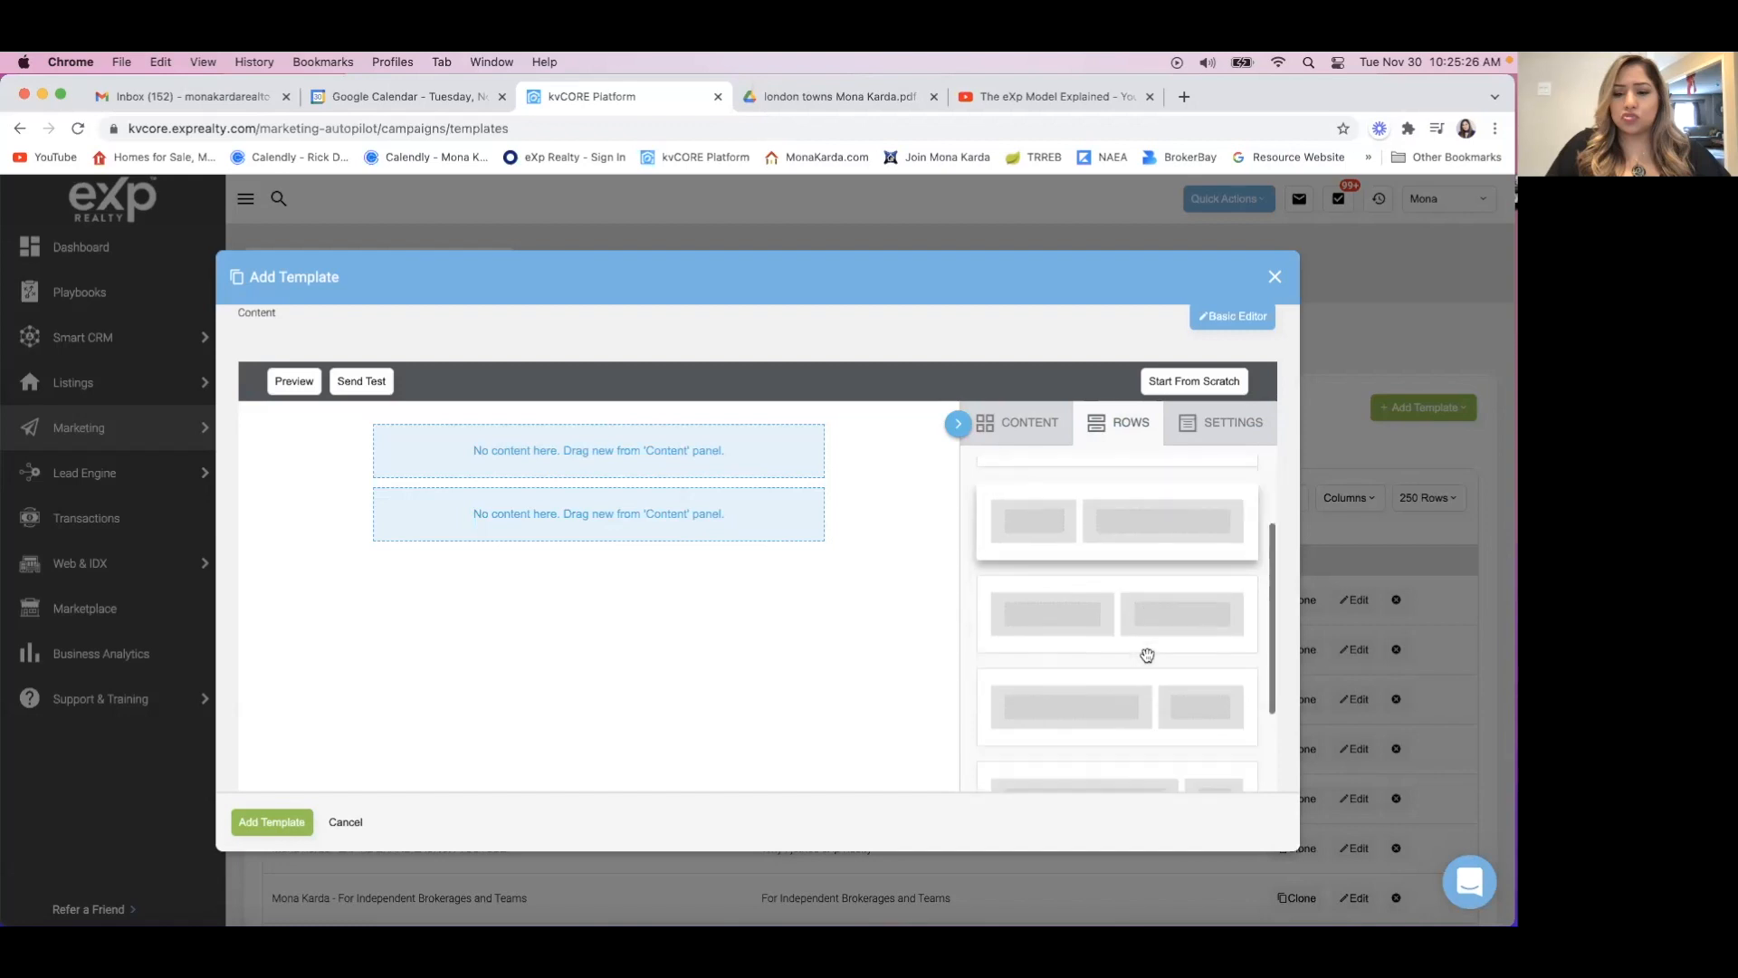
scroll(1120, 616, "up", 4)
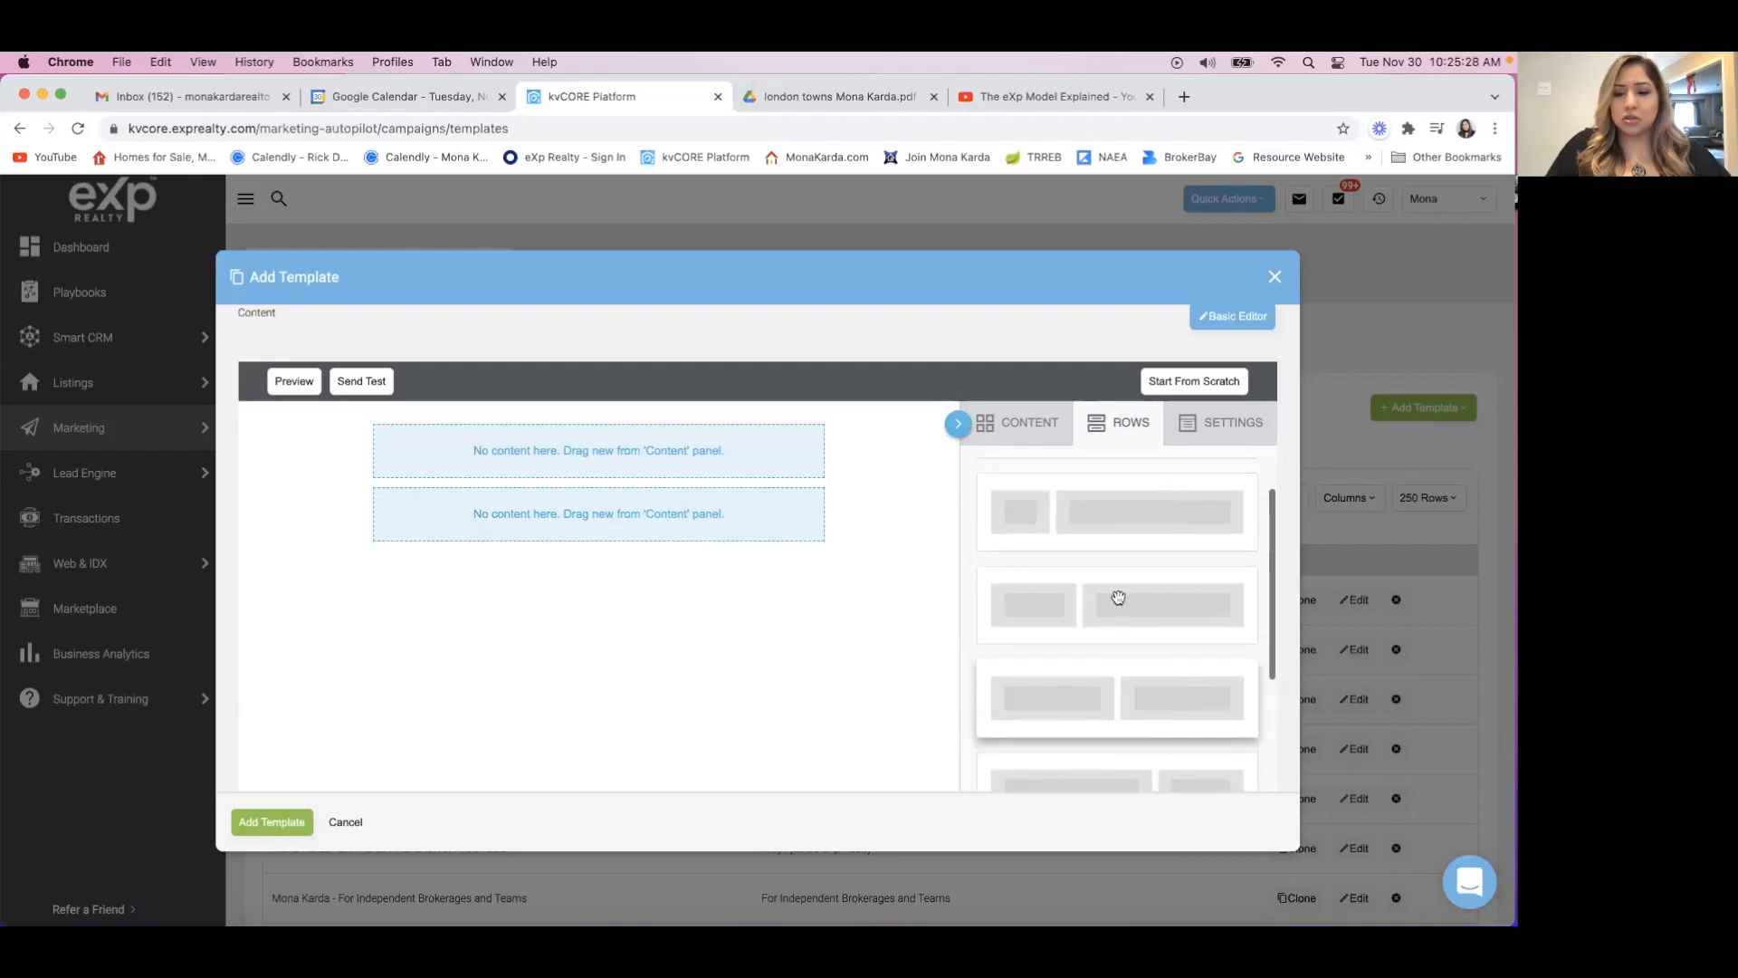
scroll(1119, 599, "down", 2)
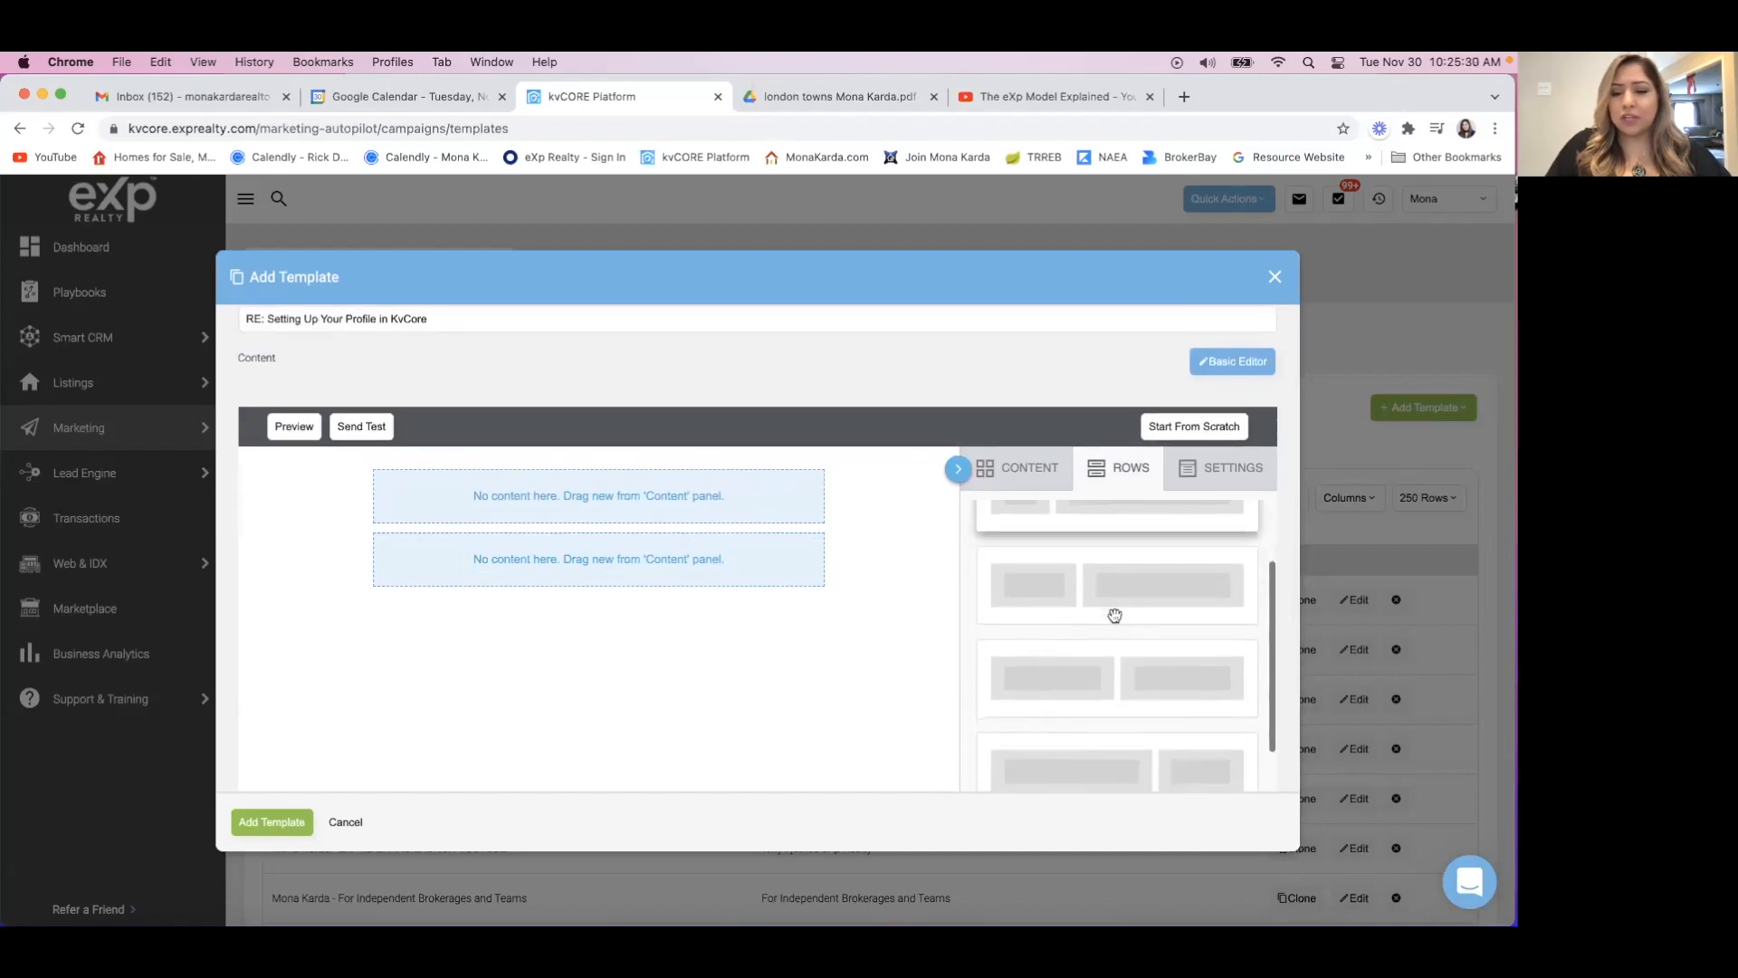
scroll(1114, 616, "down", 1)
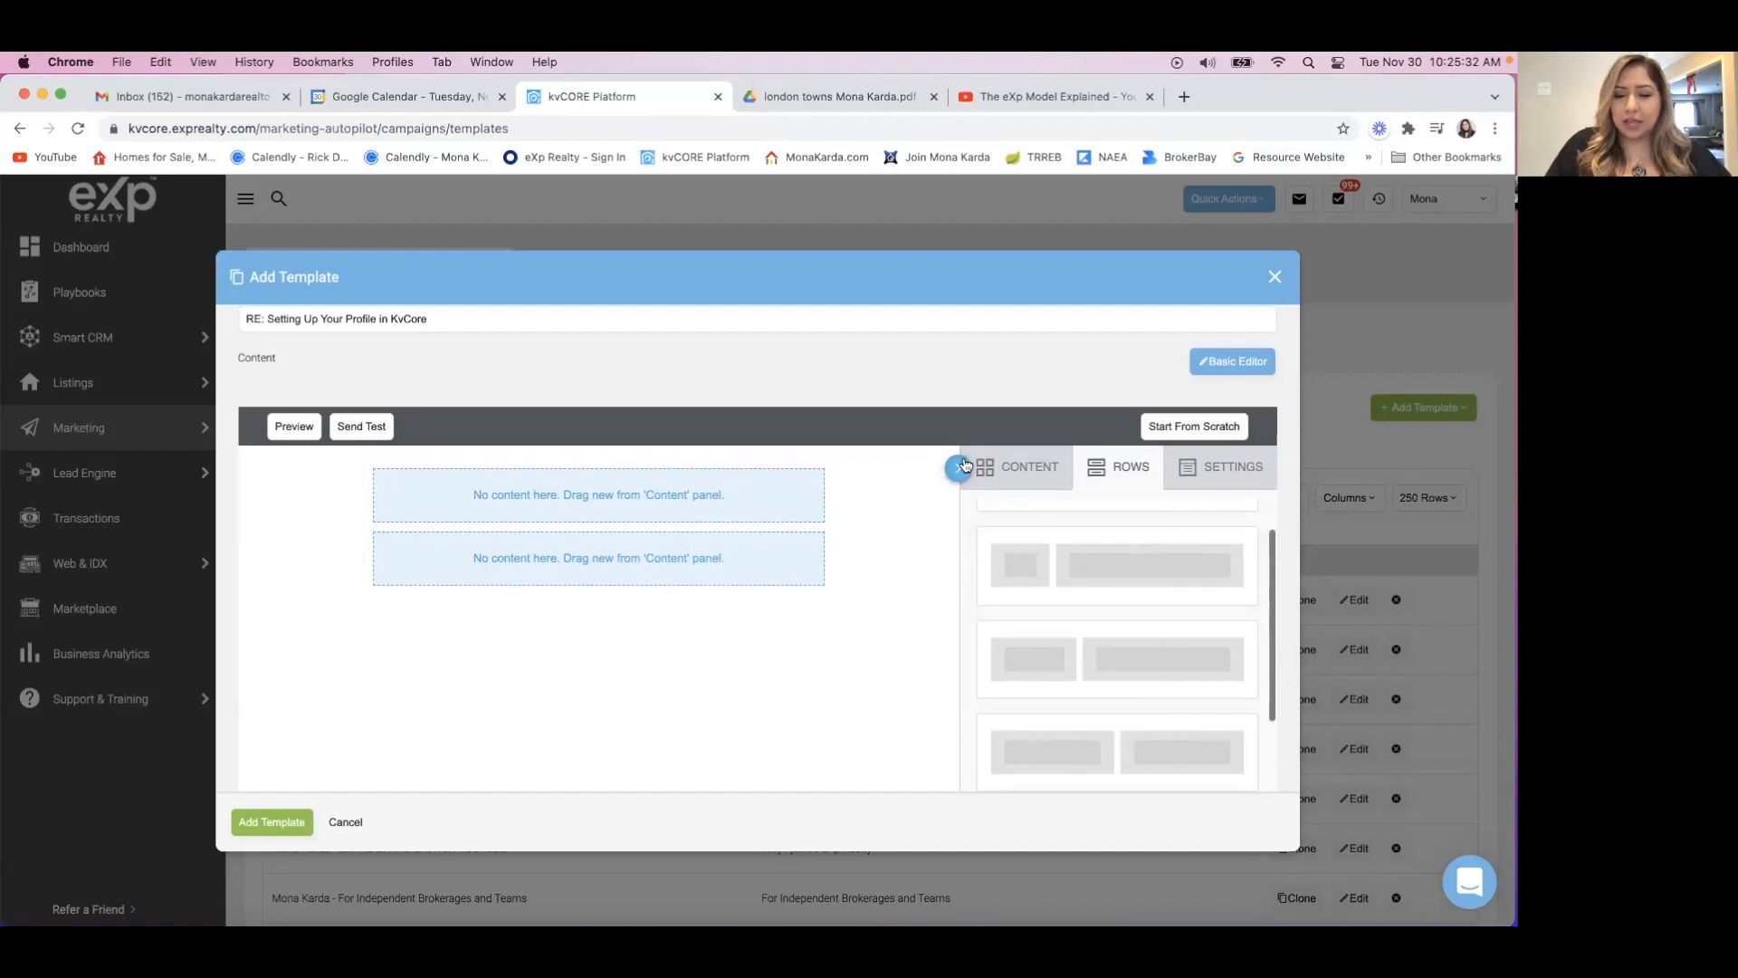
scroll(963, 460, "down", 3)
scroll(966, 465, "down", 1)
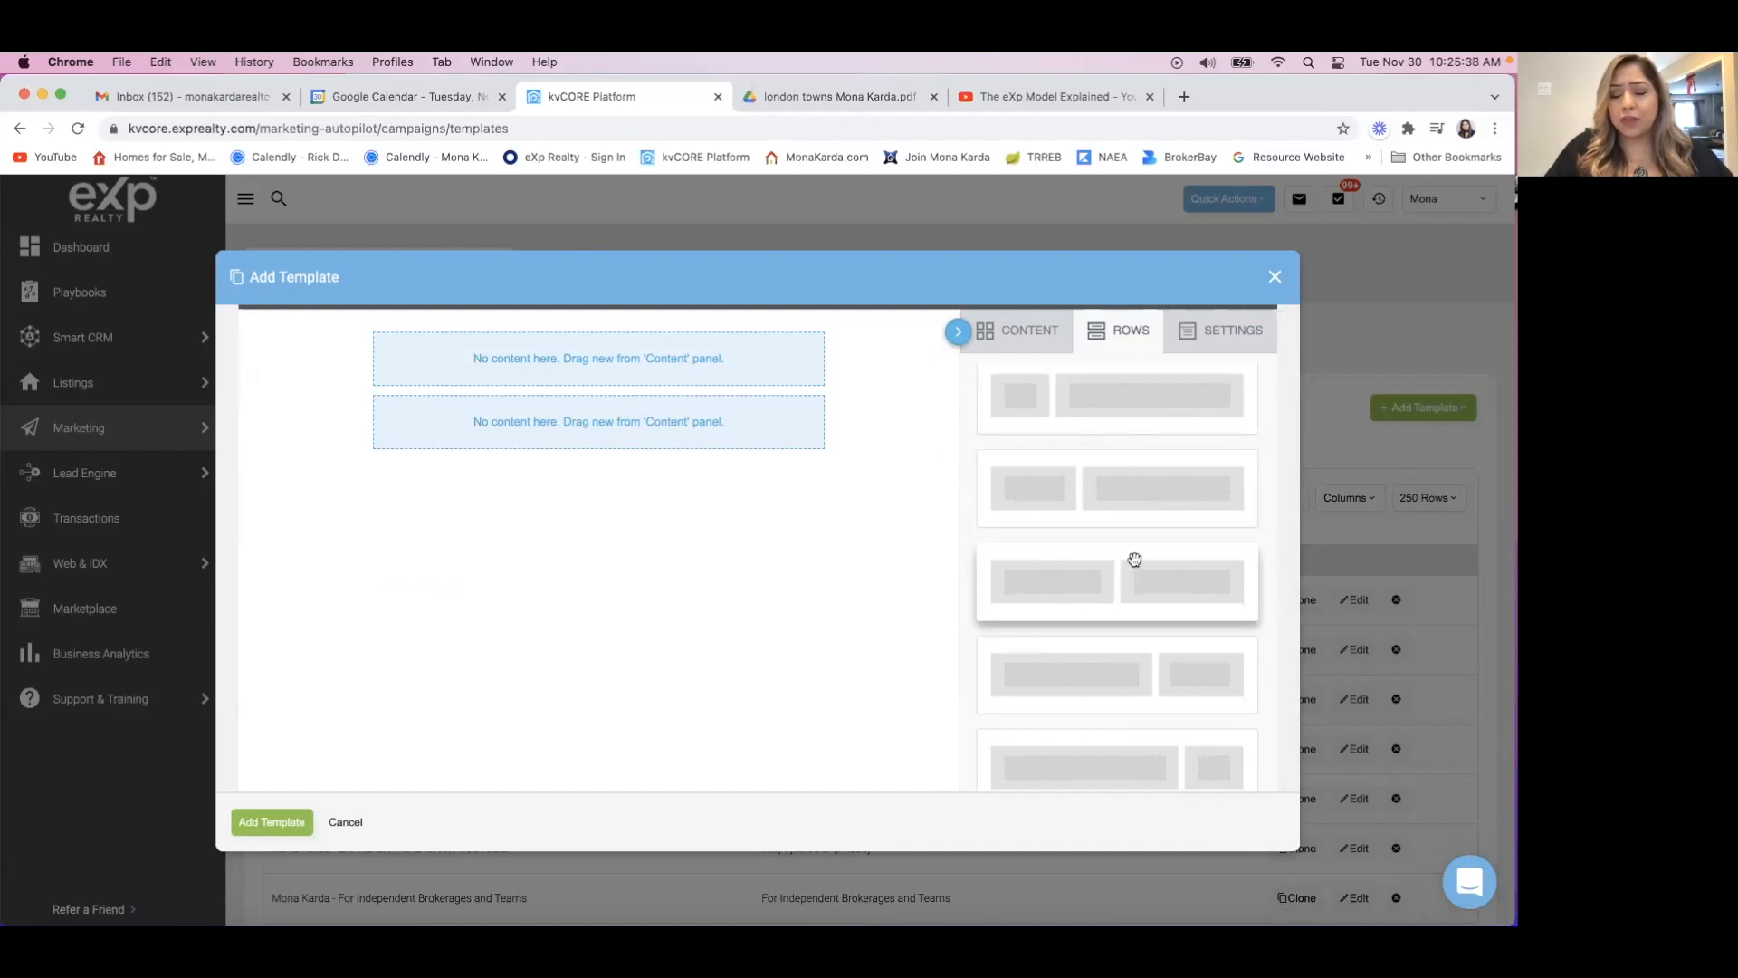
left_click_drag(1134, 555, 557, 454)
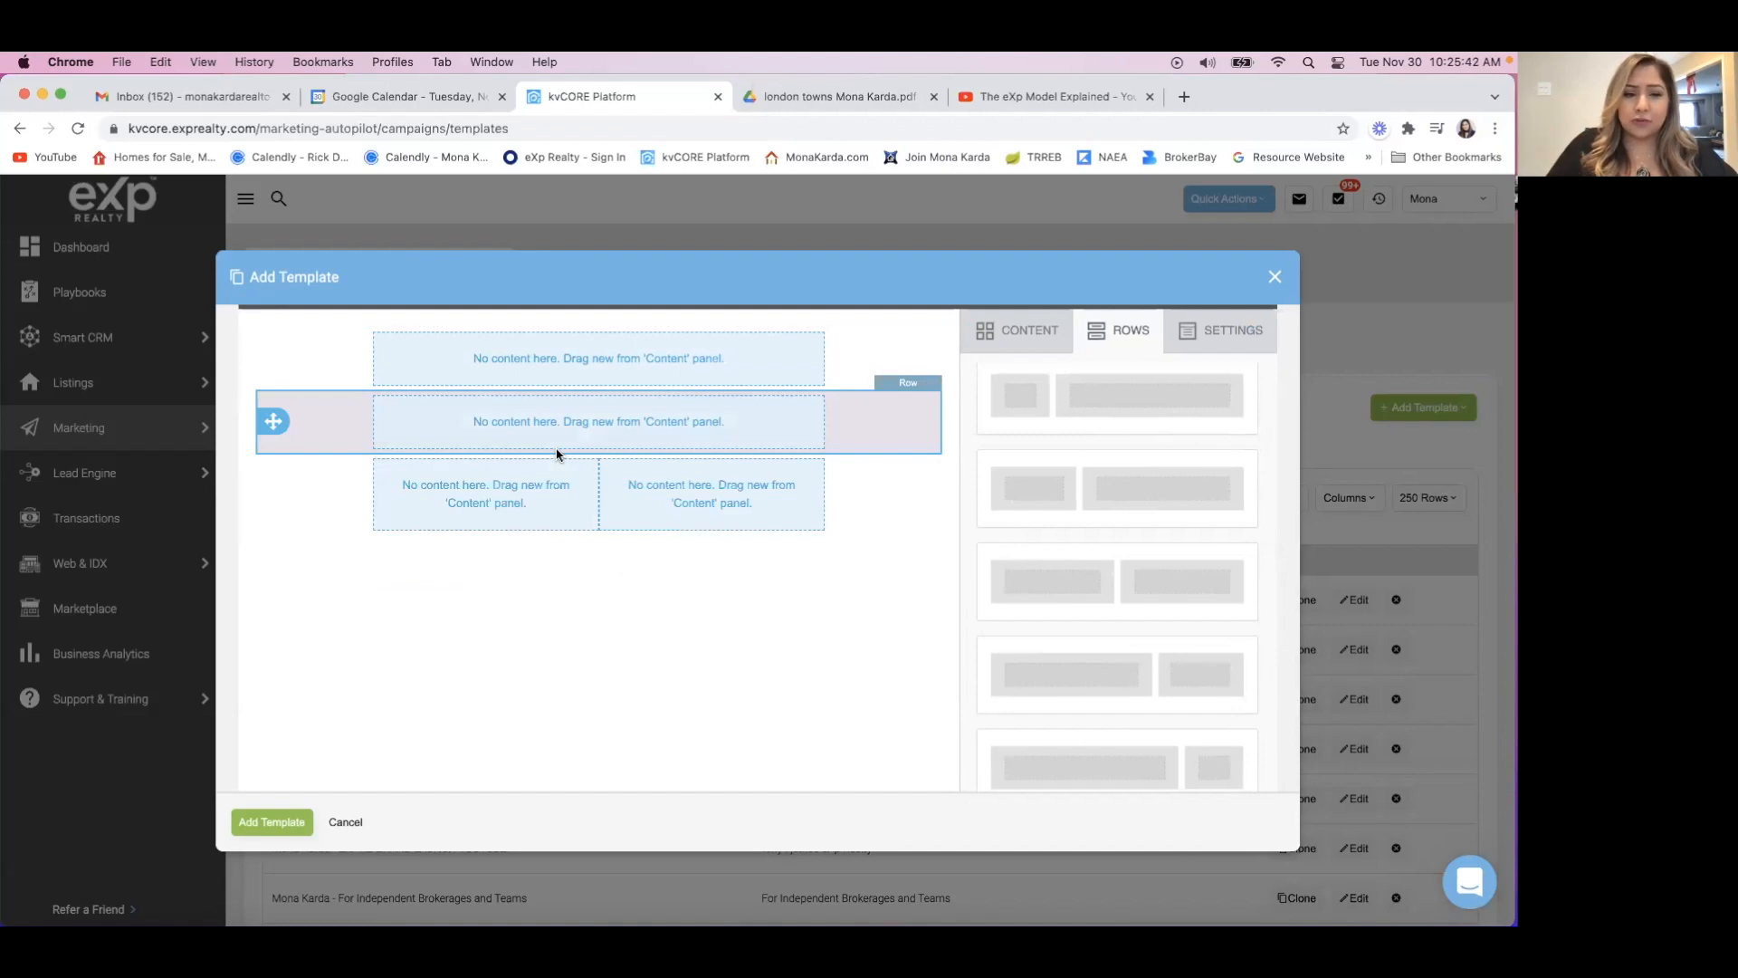
Add a row with three equal columns, followed by a three-column row with a wide middle column.
scroll(1125, 660, "down", 5)
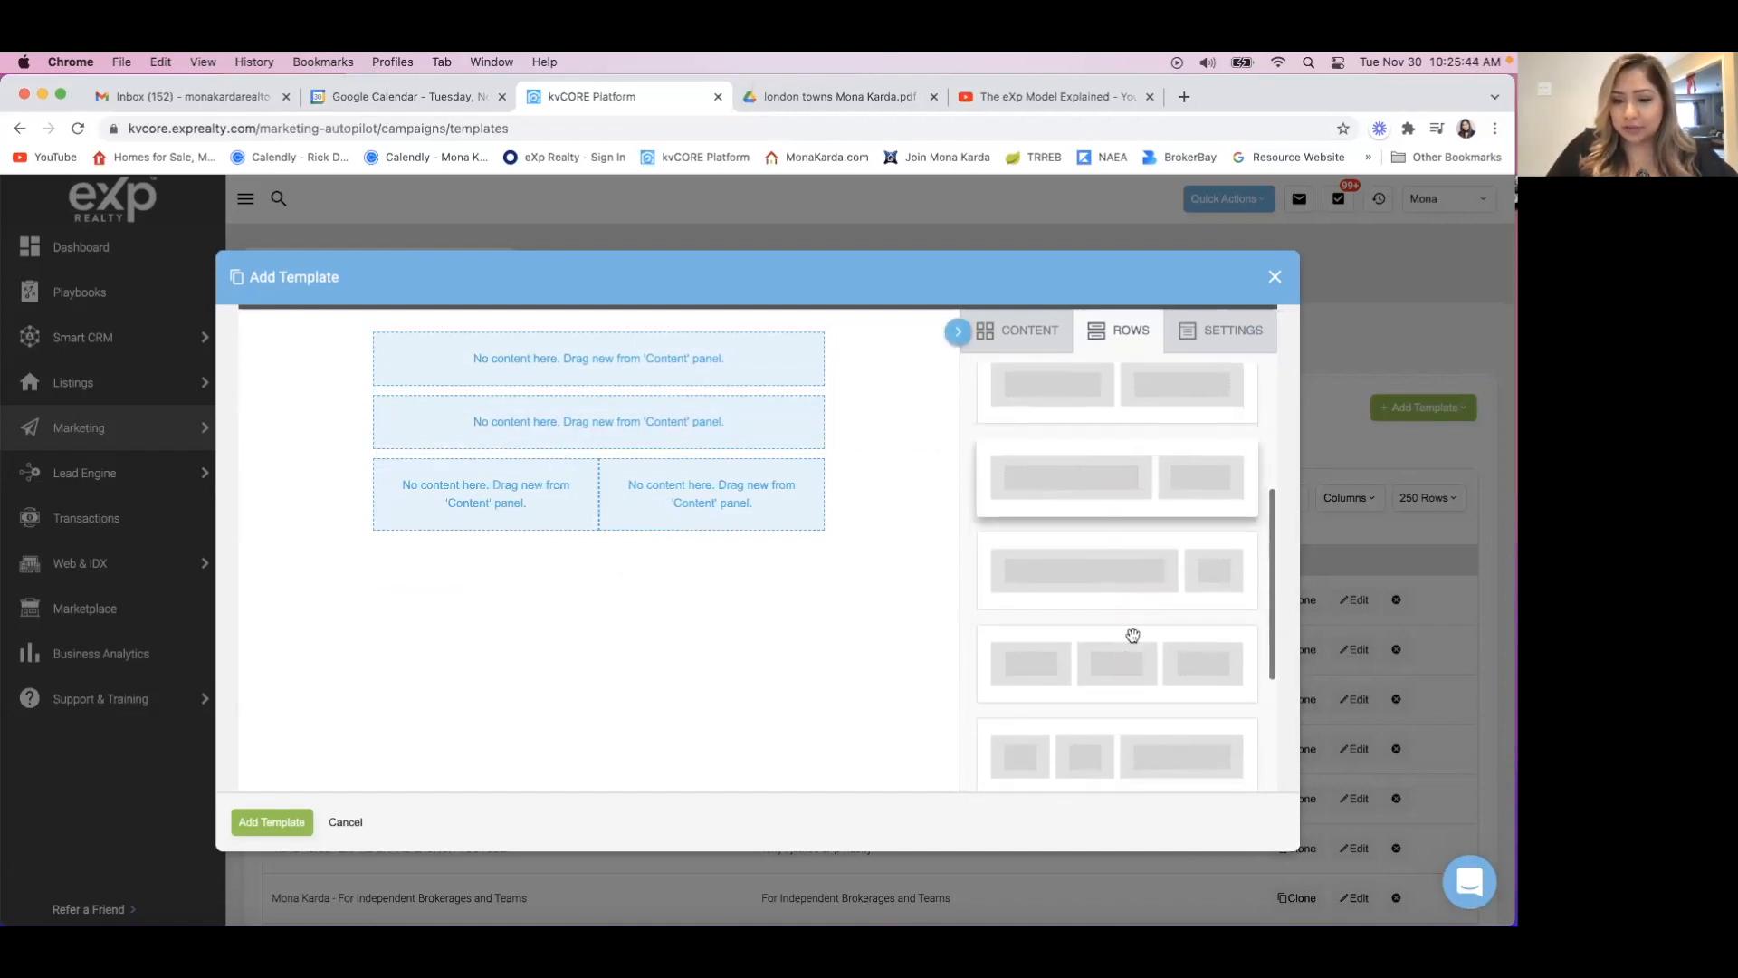
left_click_drag(1131, 634, 489, 529)
scroll(1125, 726, "down", 5)
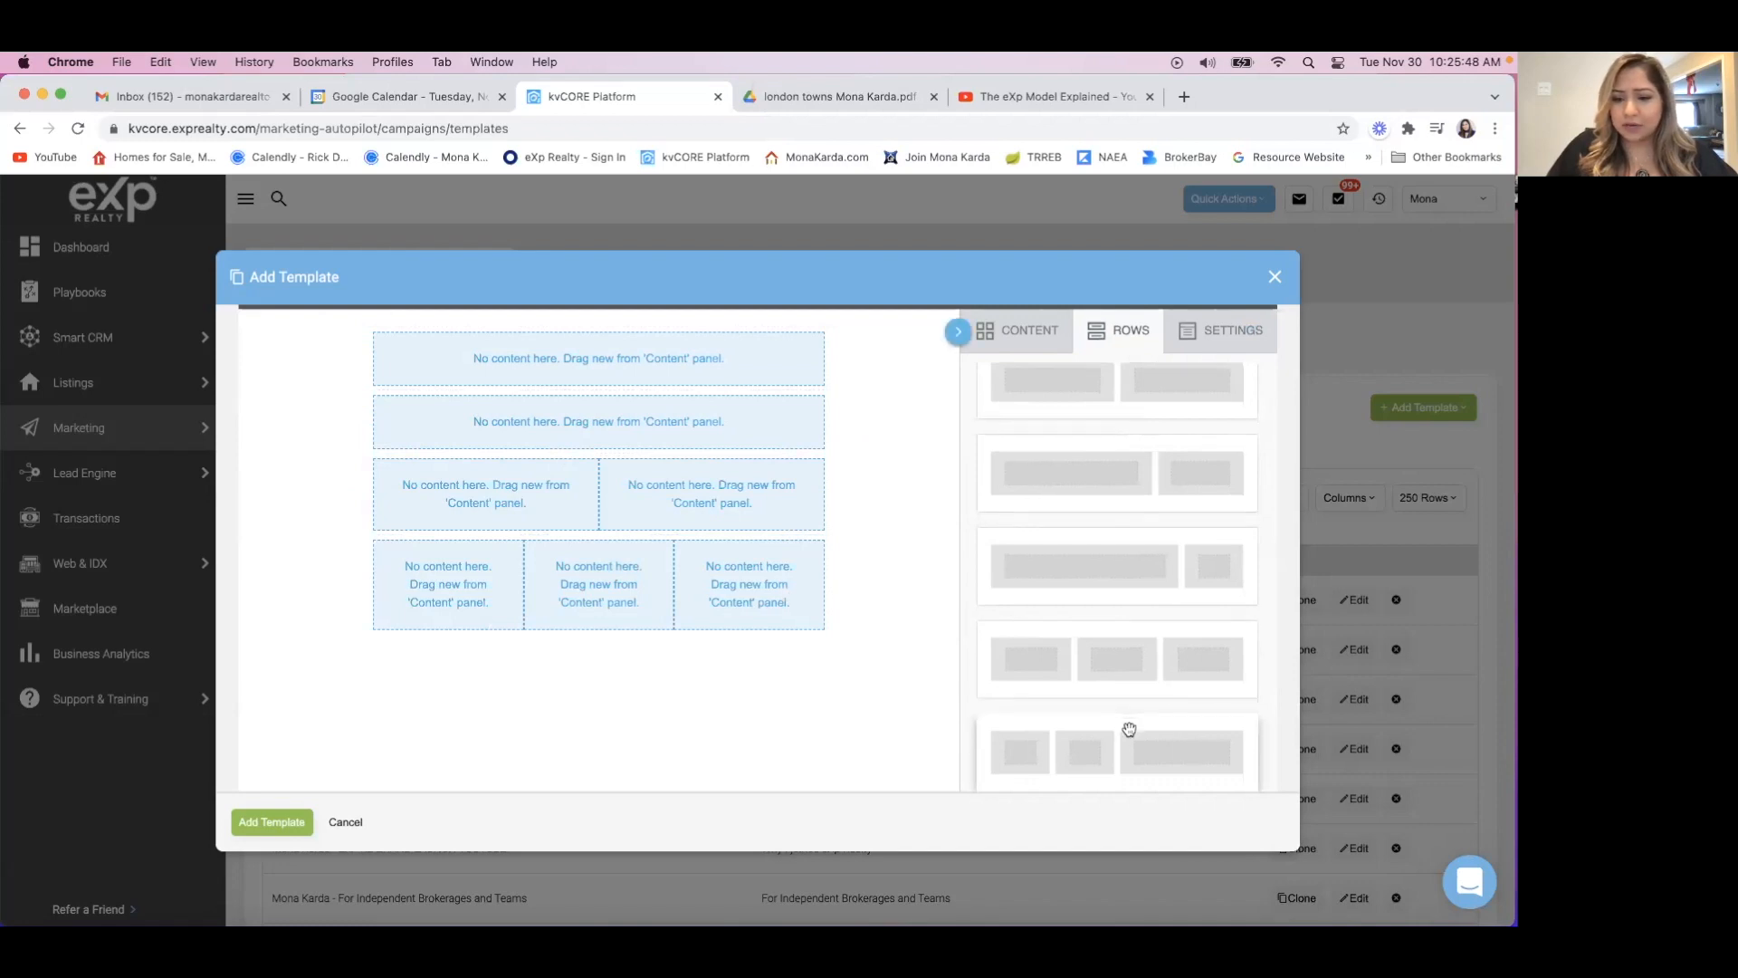
left_click_drag(1117, 584, 505, 631)
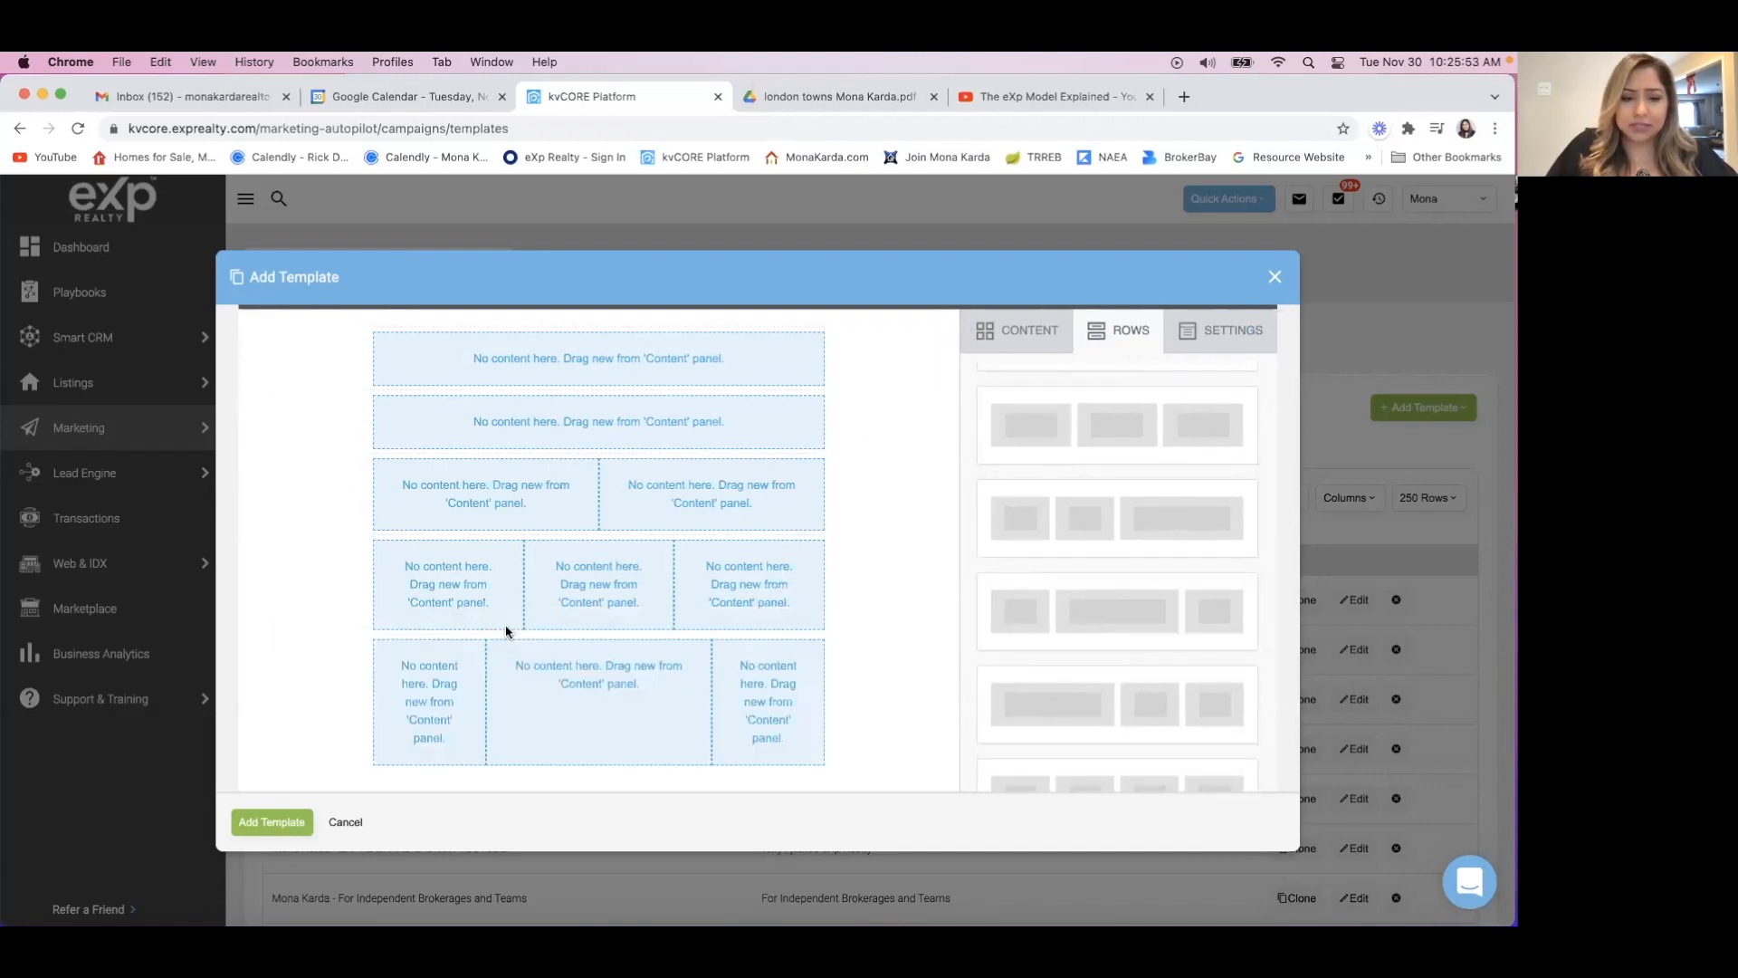
Examine the remaining row layouts, including the four-column and six-column options.
scroll(505, 628, "down", 2)
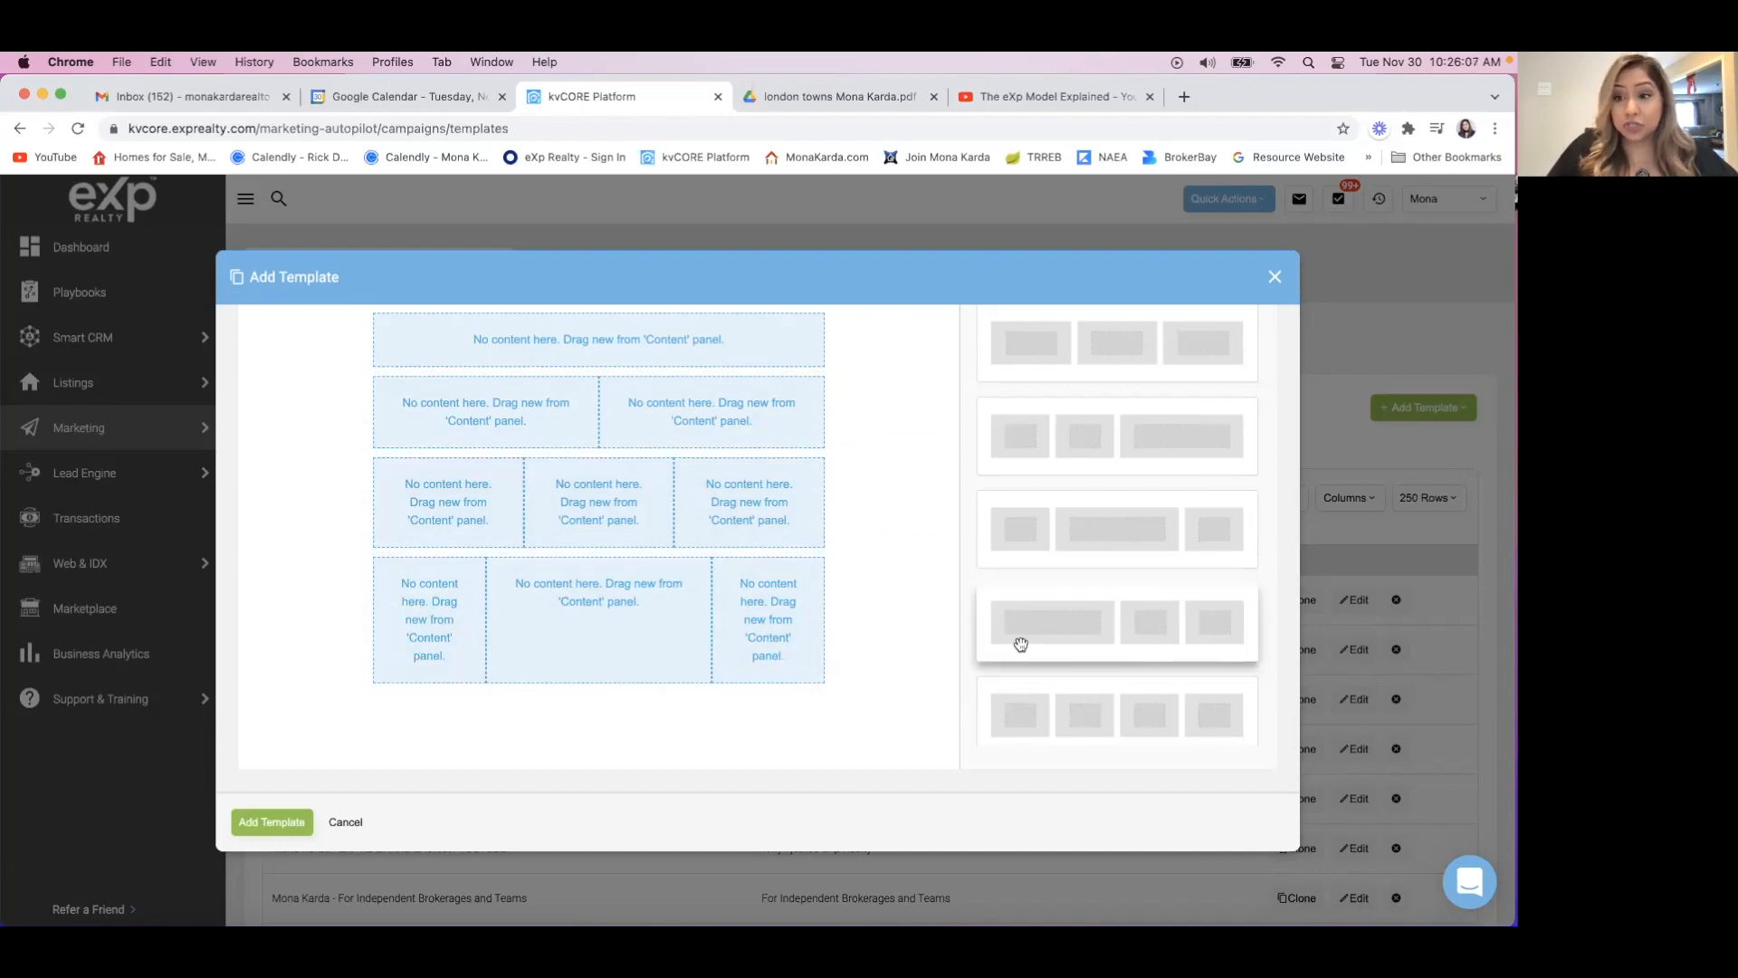
scroll(1046, 647, "down", 2)
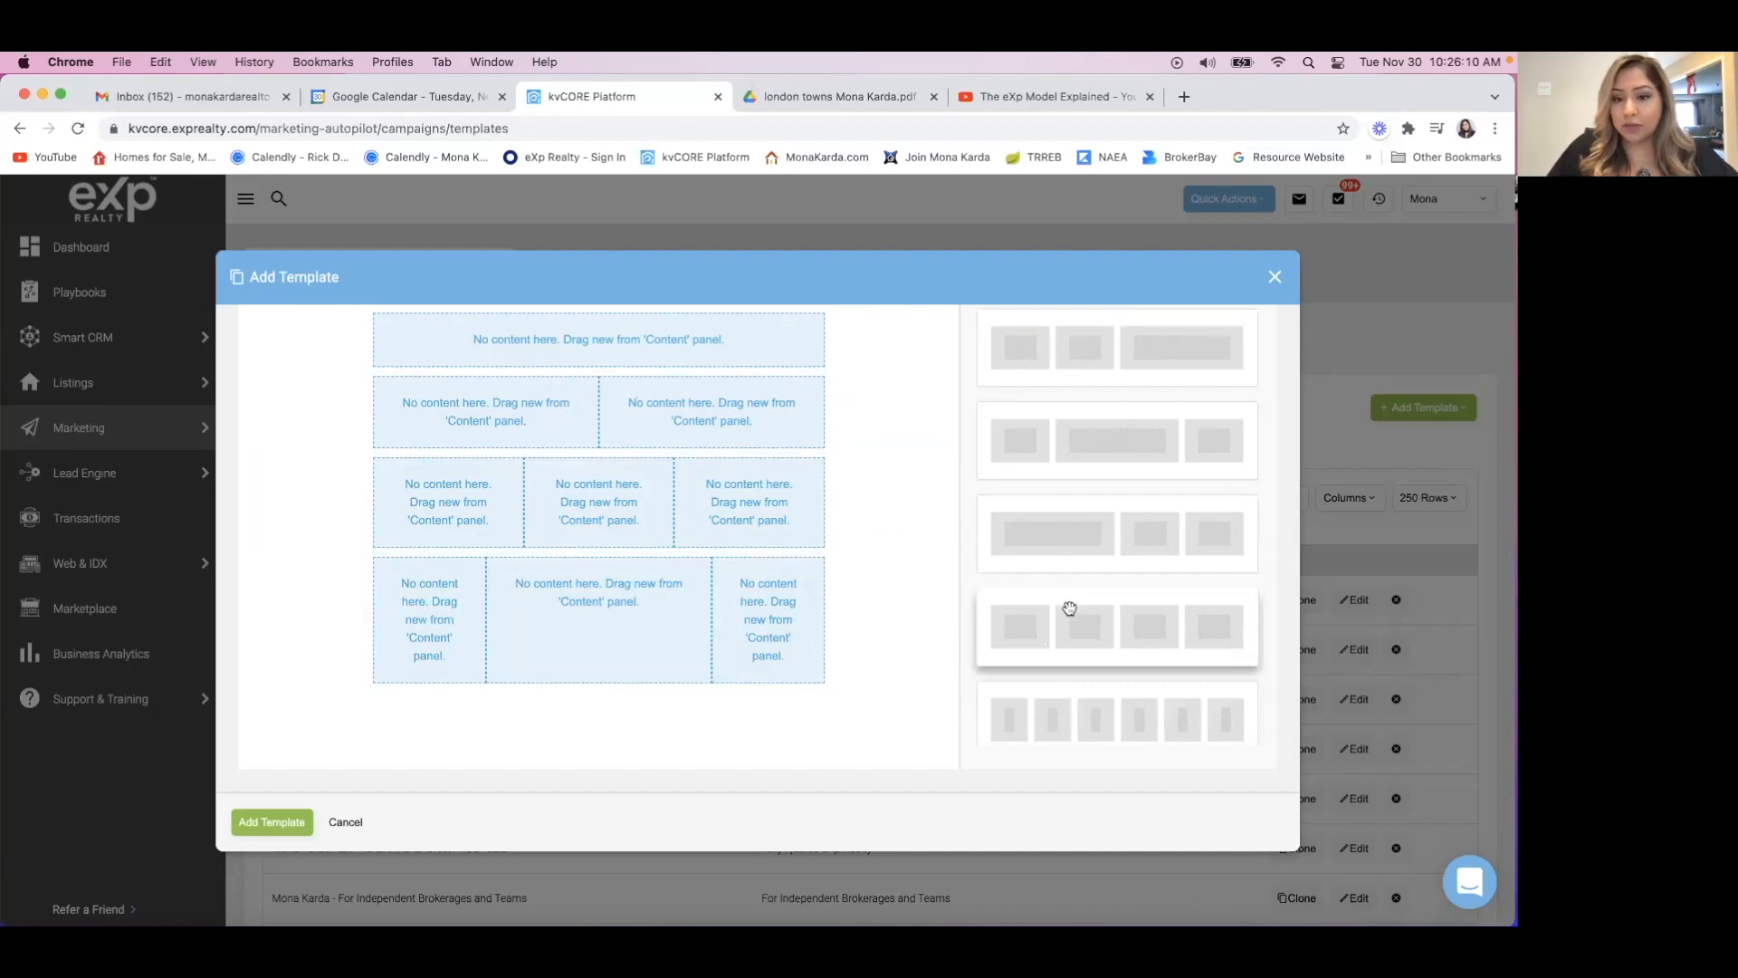
scroll(1071, 609, "down", 1)
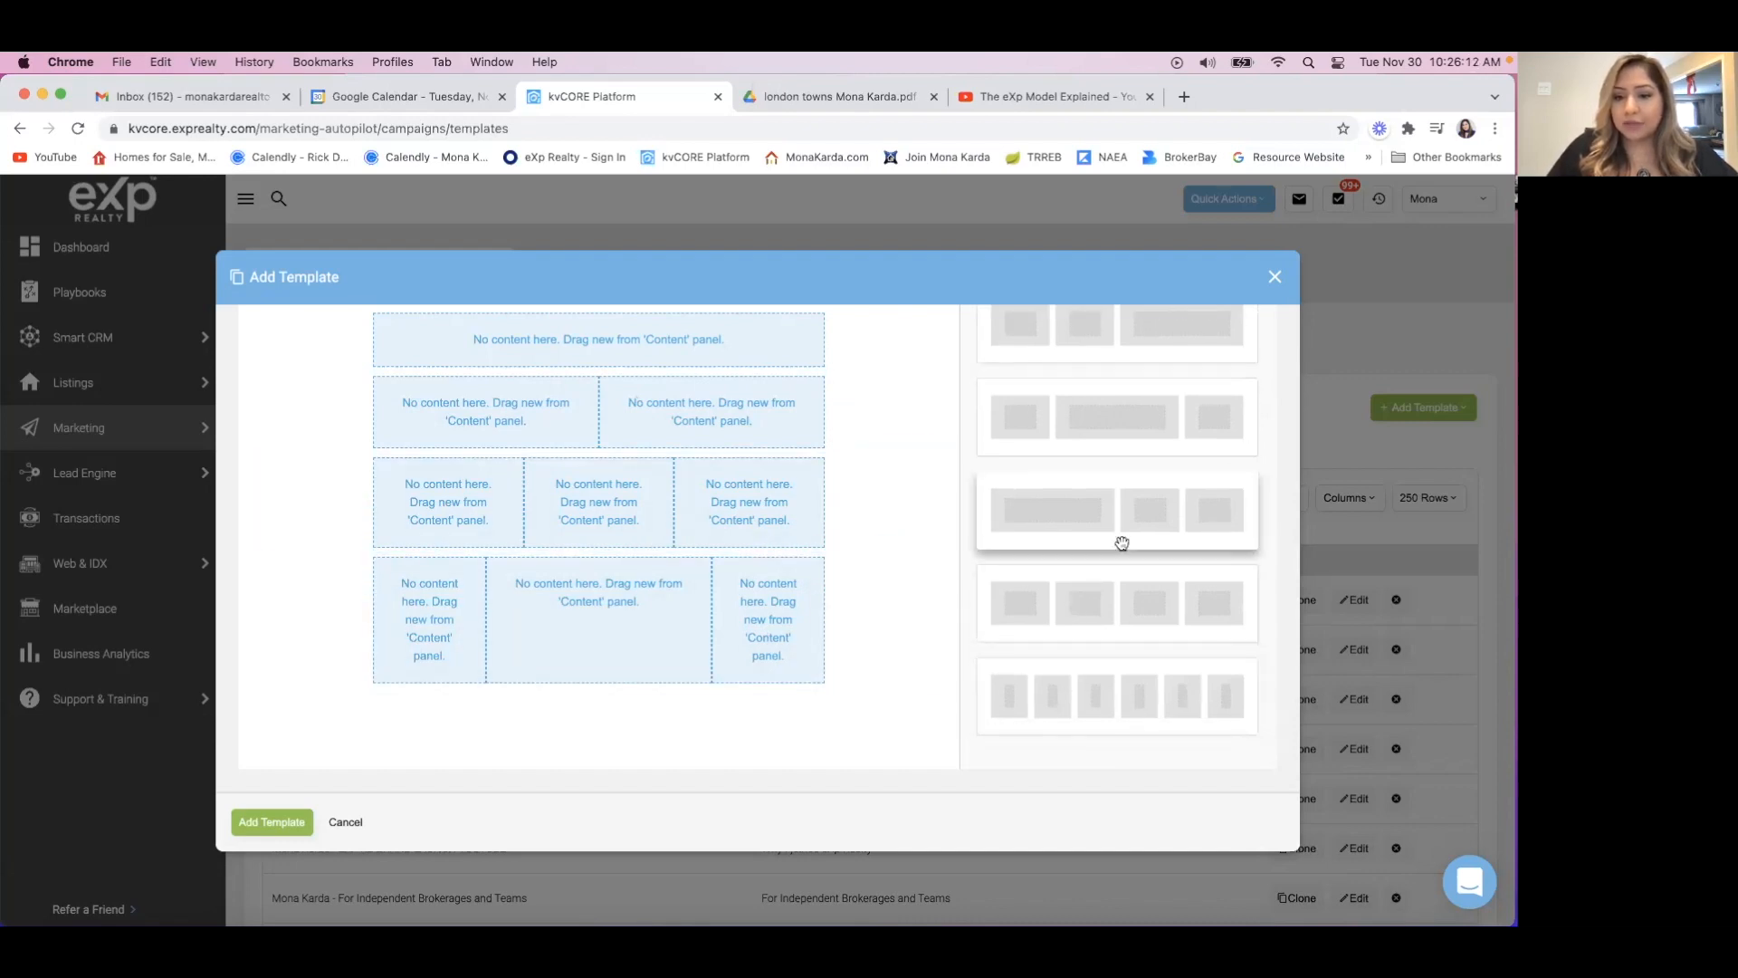
scroll(1122, 543, "up", 3)
scroll(1121, 543, "up", 5)
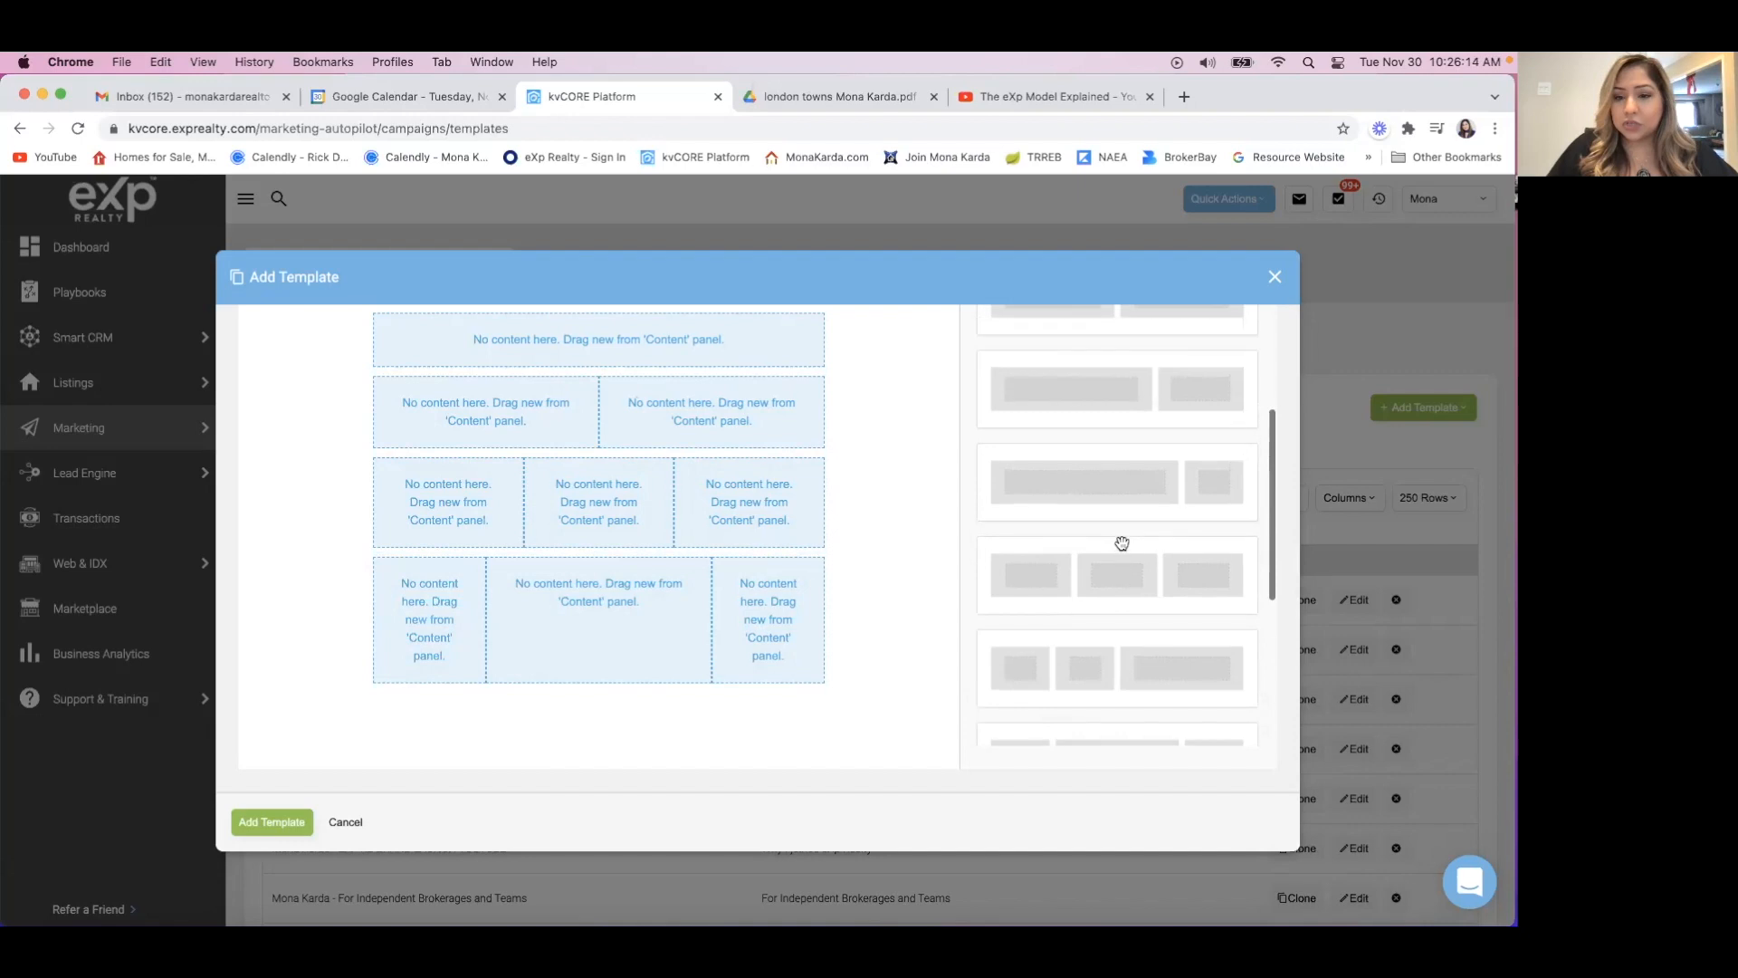
scroll(1122, 543, "up", 2)
scroll(1122, 543, "up", 1)
scroll(1121, 543, "down", 1)
scroll(1121, 543, "up", 1)
Add three single-column rows beneath the row with the wide middle column and review the whole layout.
left_click_drag(1120, 404, 606, 668)
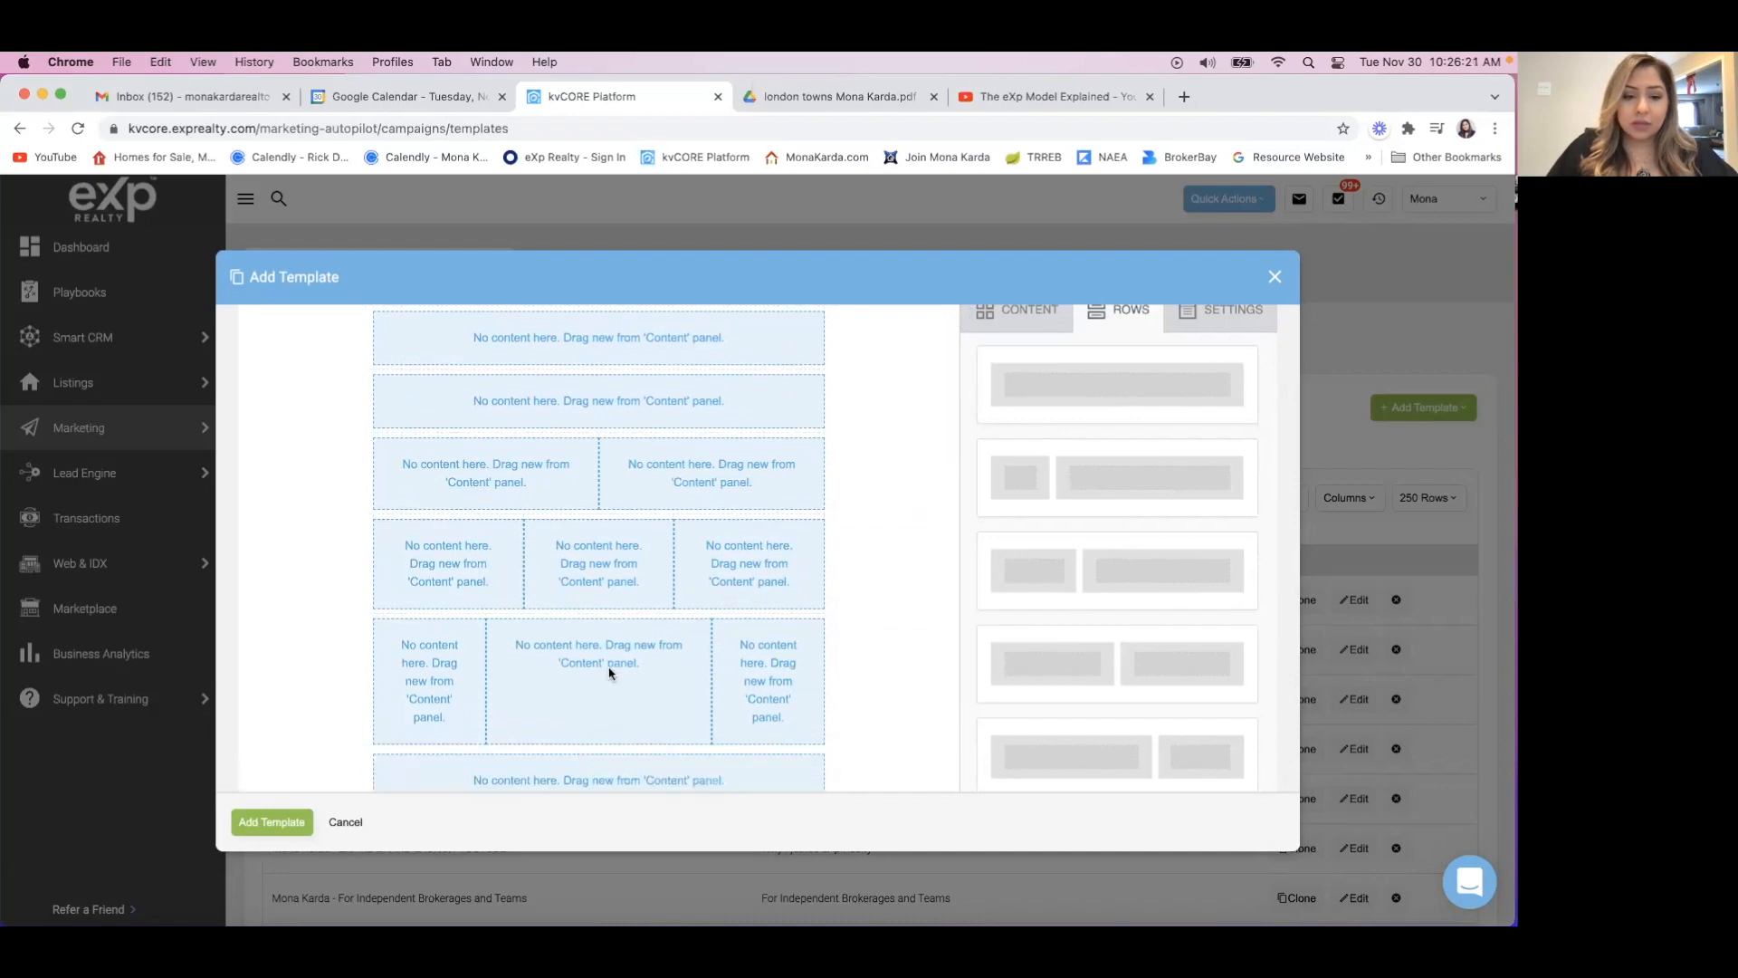
scroll(608, 667, "down", 1)
left_click_drag(1110, 350, 633, 698)
scroll(648, 655, "down", 1)
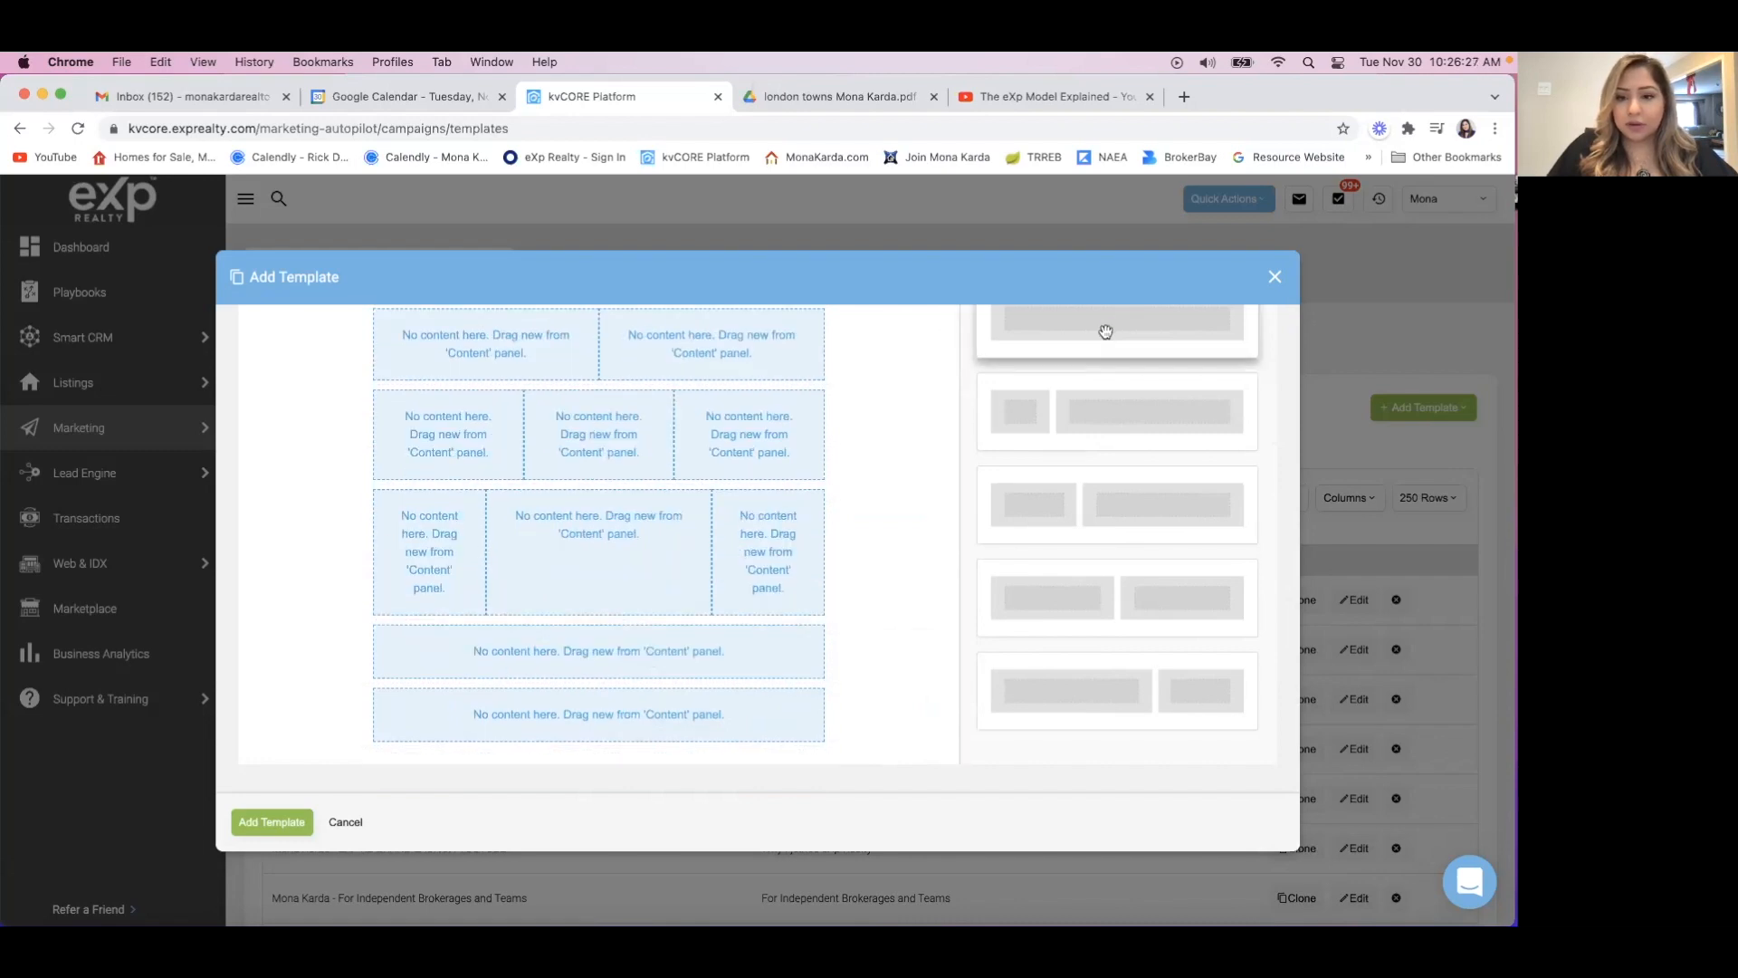
left_click_drag(1106, 331, 584, 739)
scroll(671, 593, "up", 10)
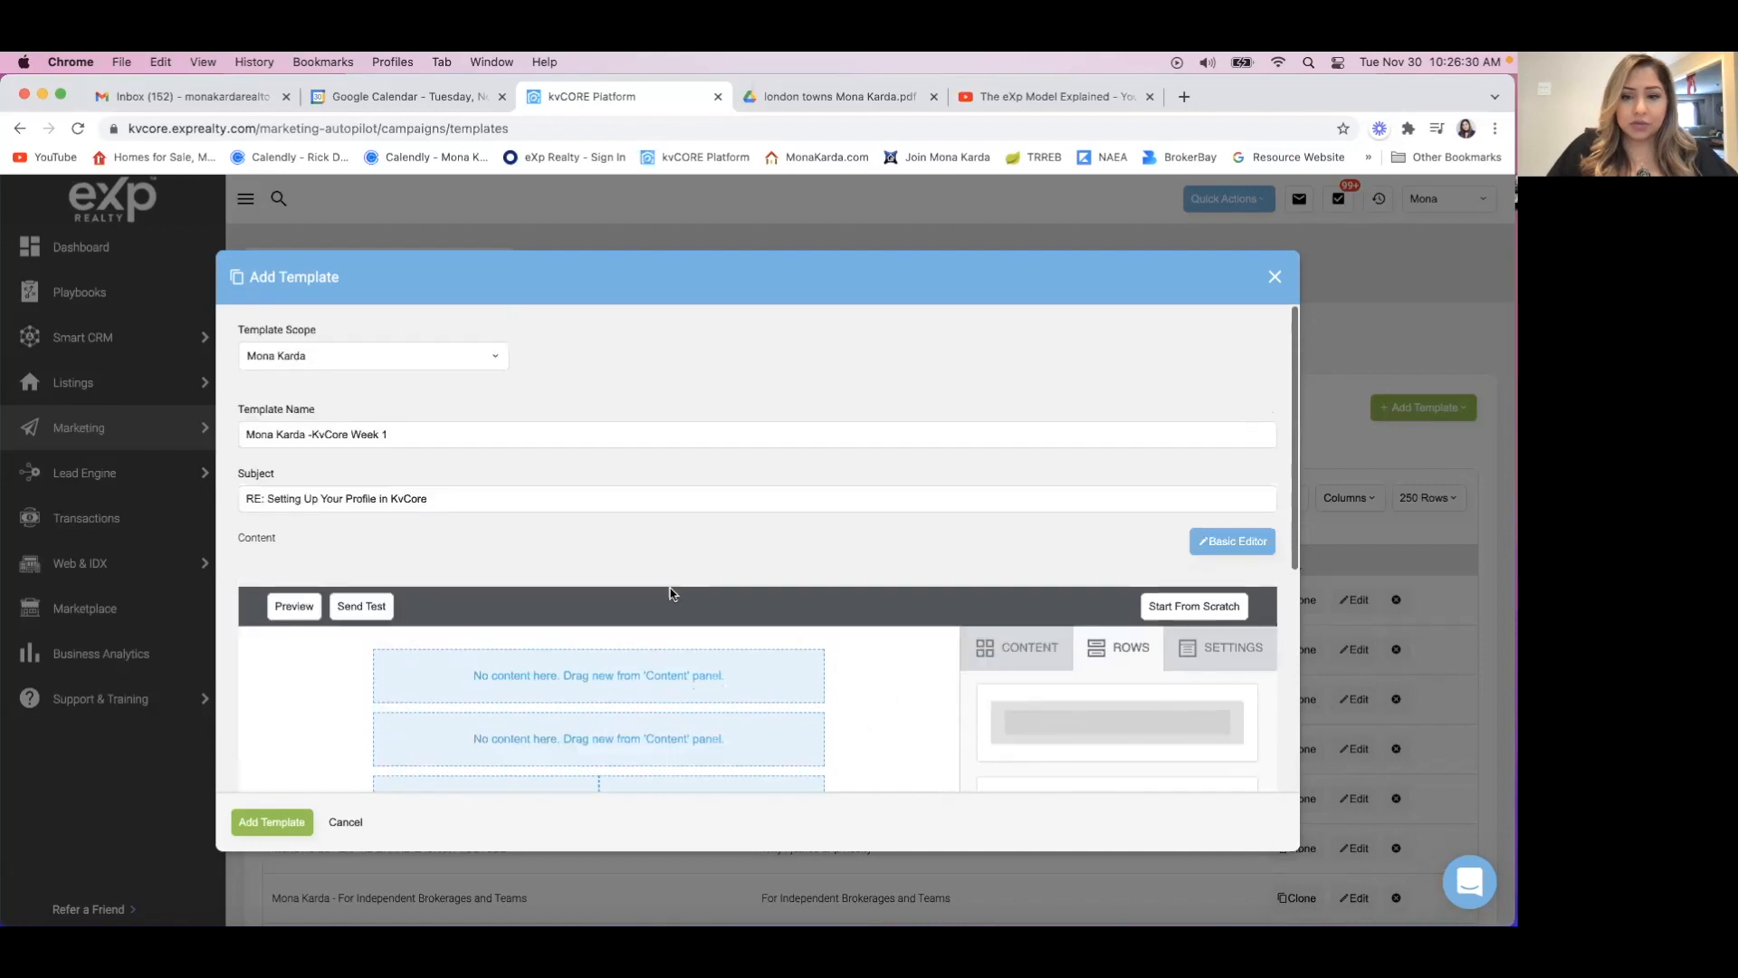
scroll(675, 539, "down", 10)
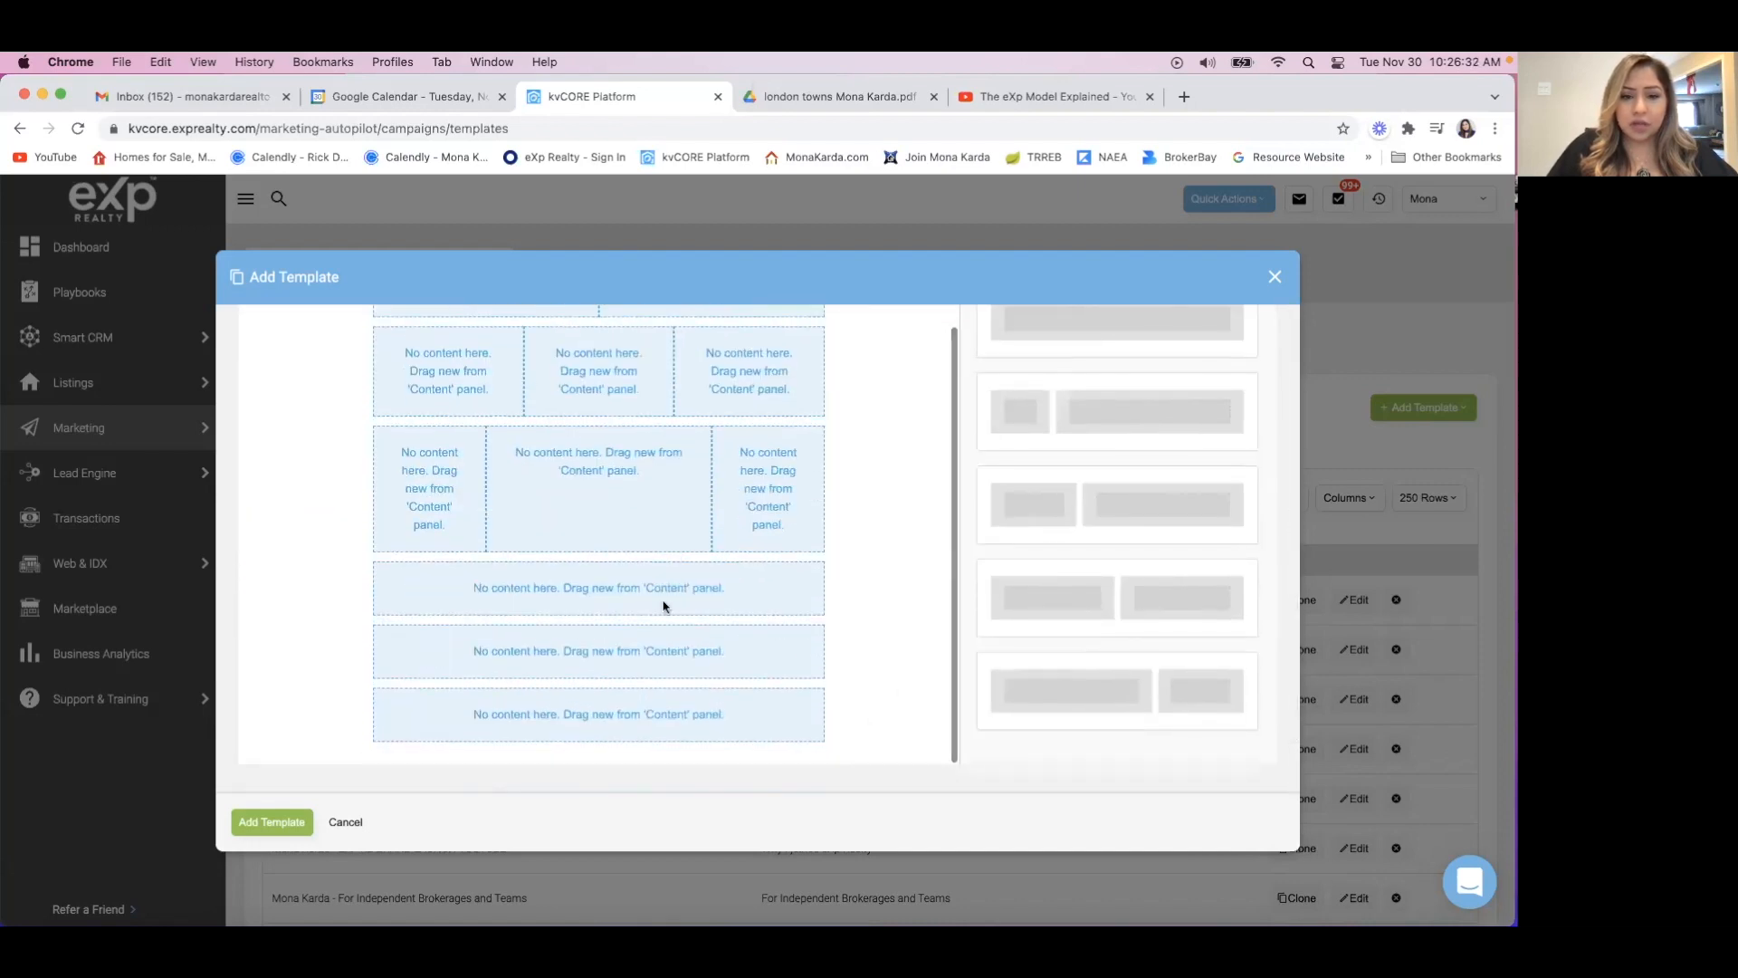
scroll(833, 512, "up", 5)
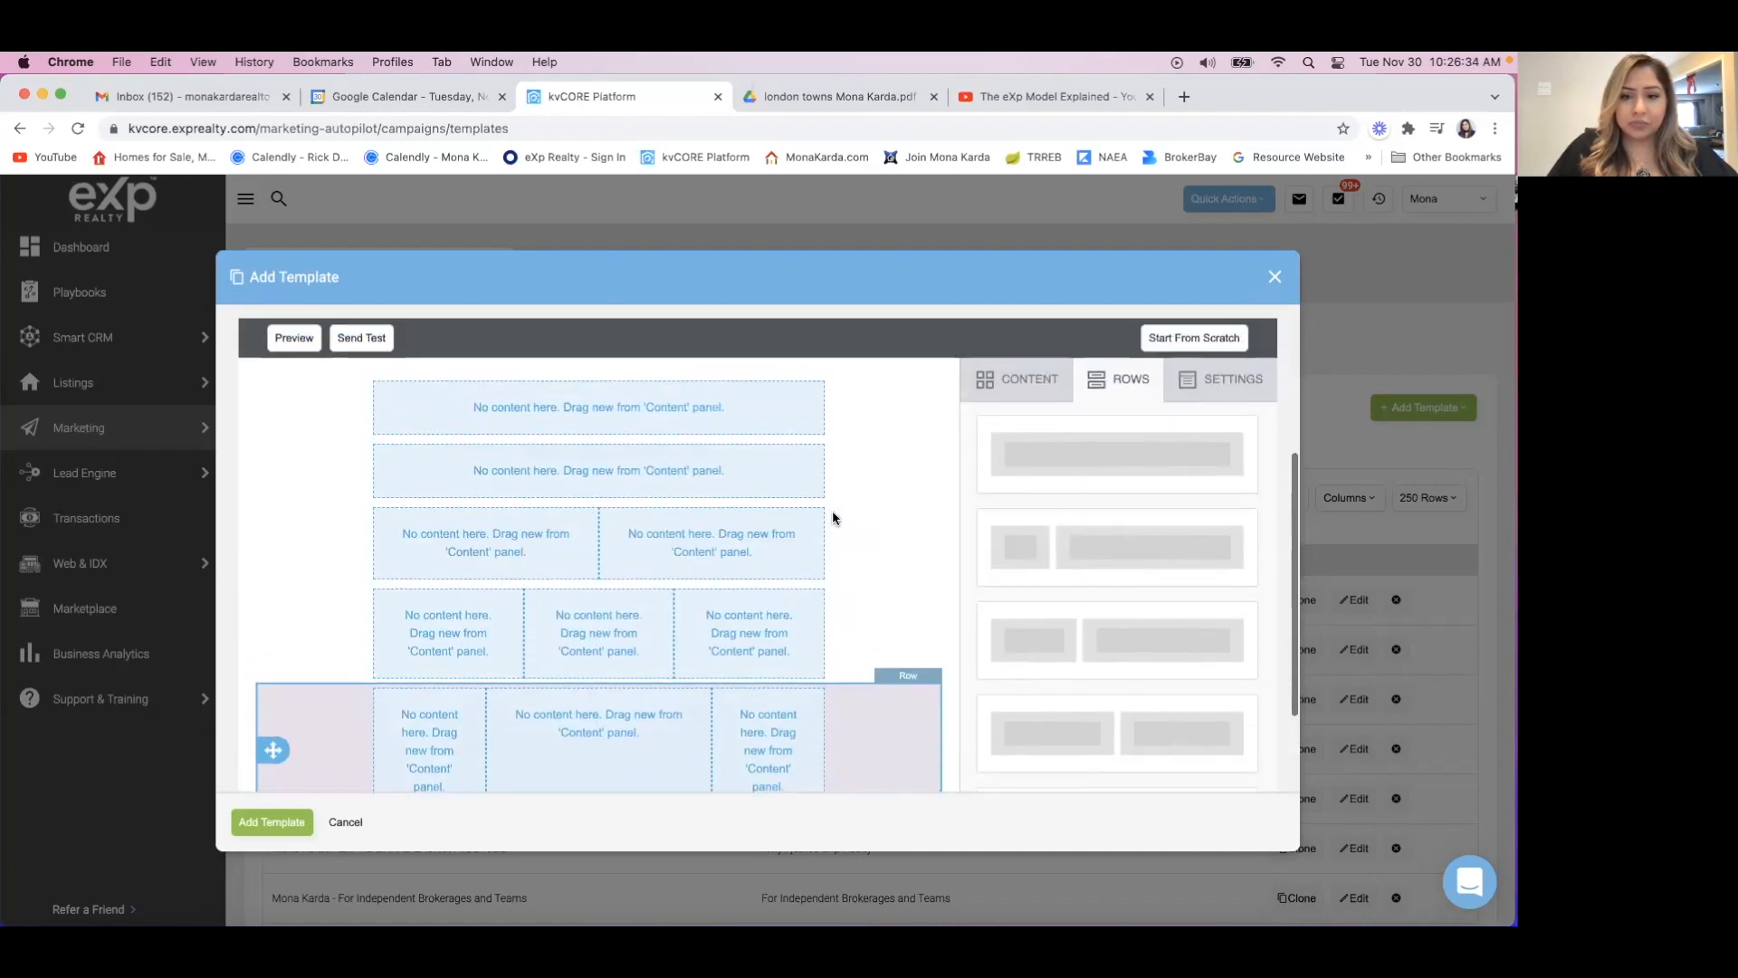
Place an Image content block in the first row and a Text block in the second row.
left_click(1028, 406)
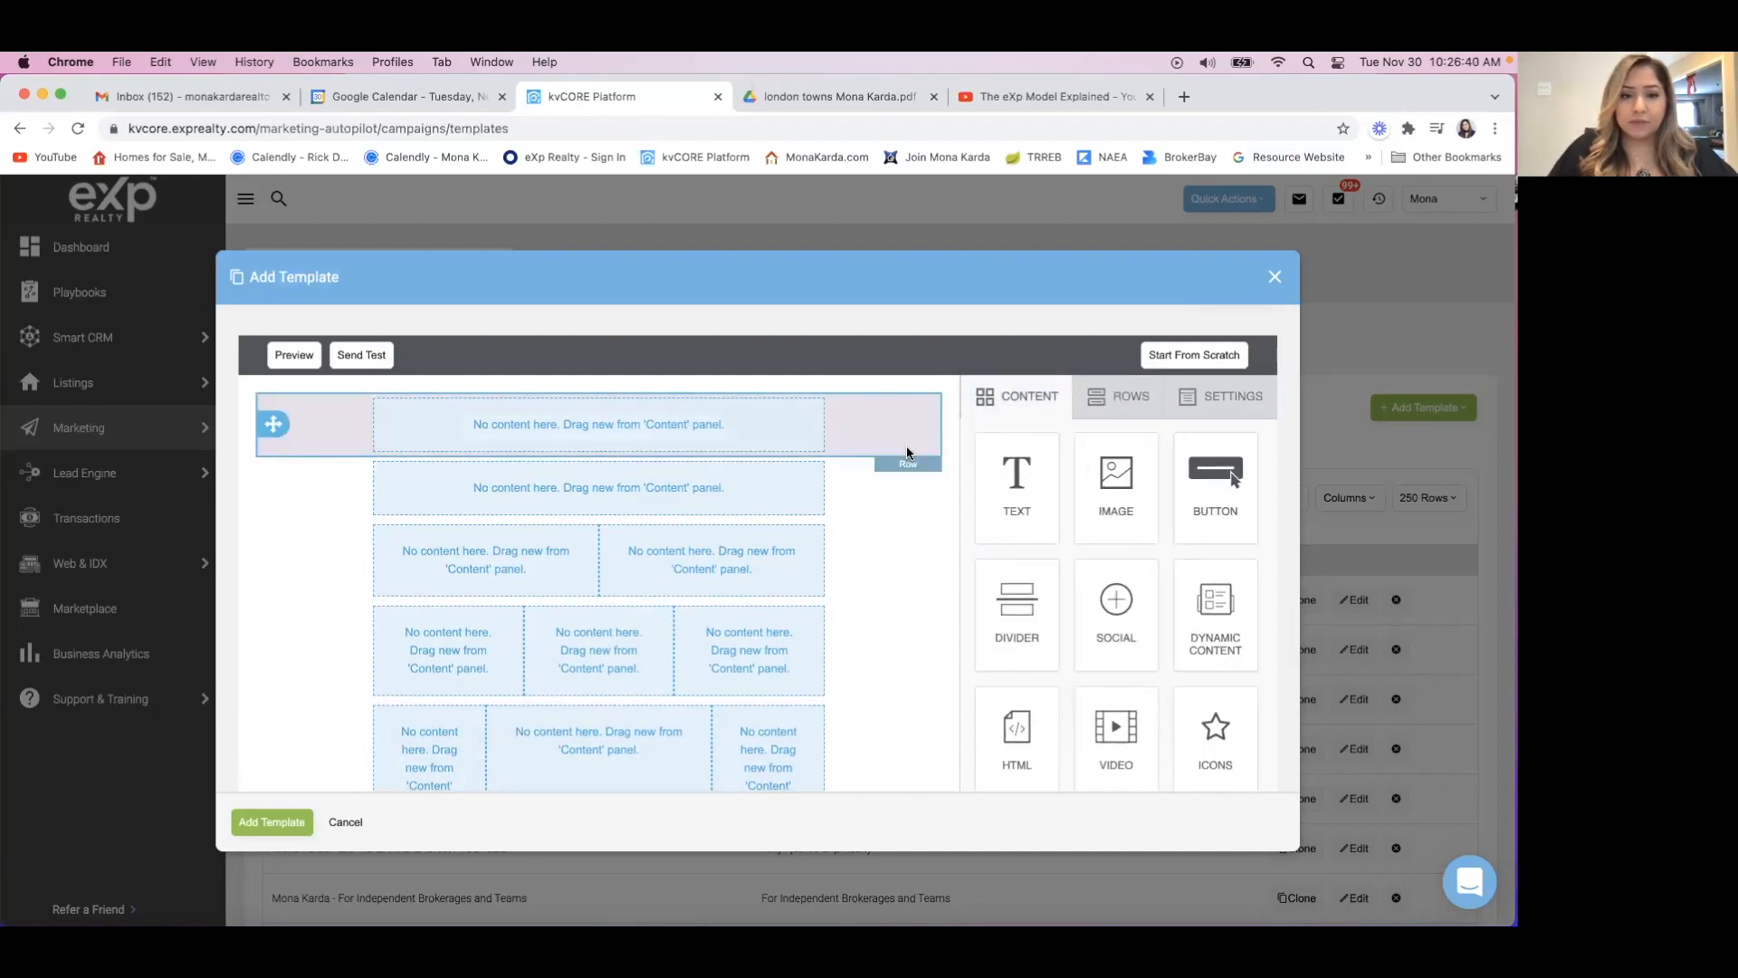
scroll(908, 453, "up", 3)
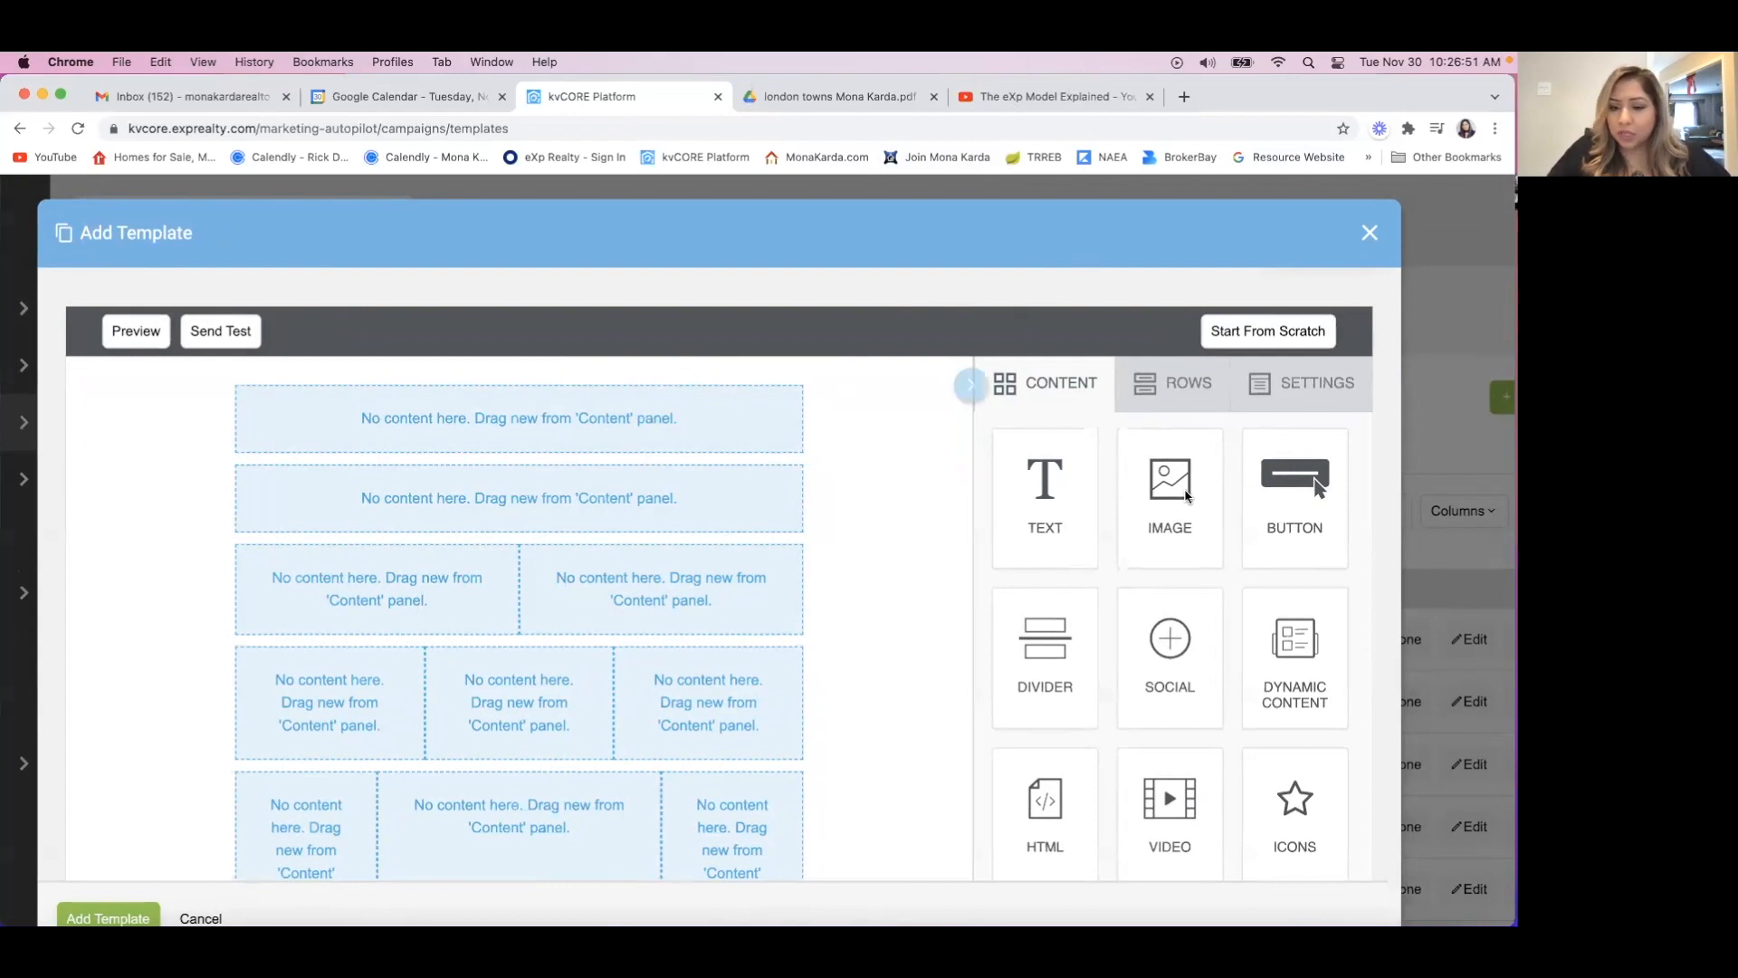
left_click_drag(1168, 489, 607, 422)
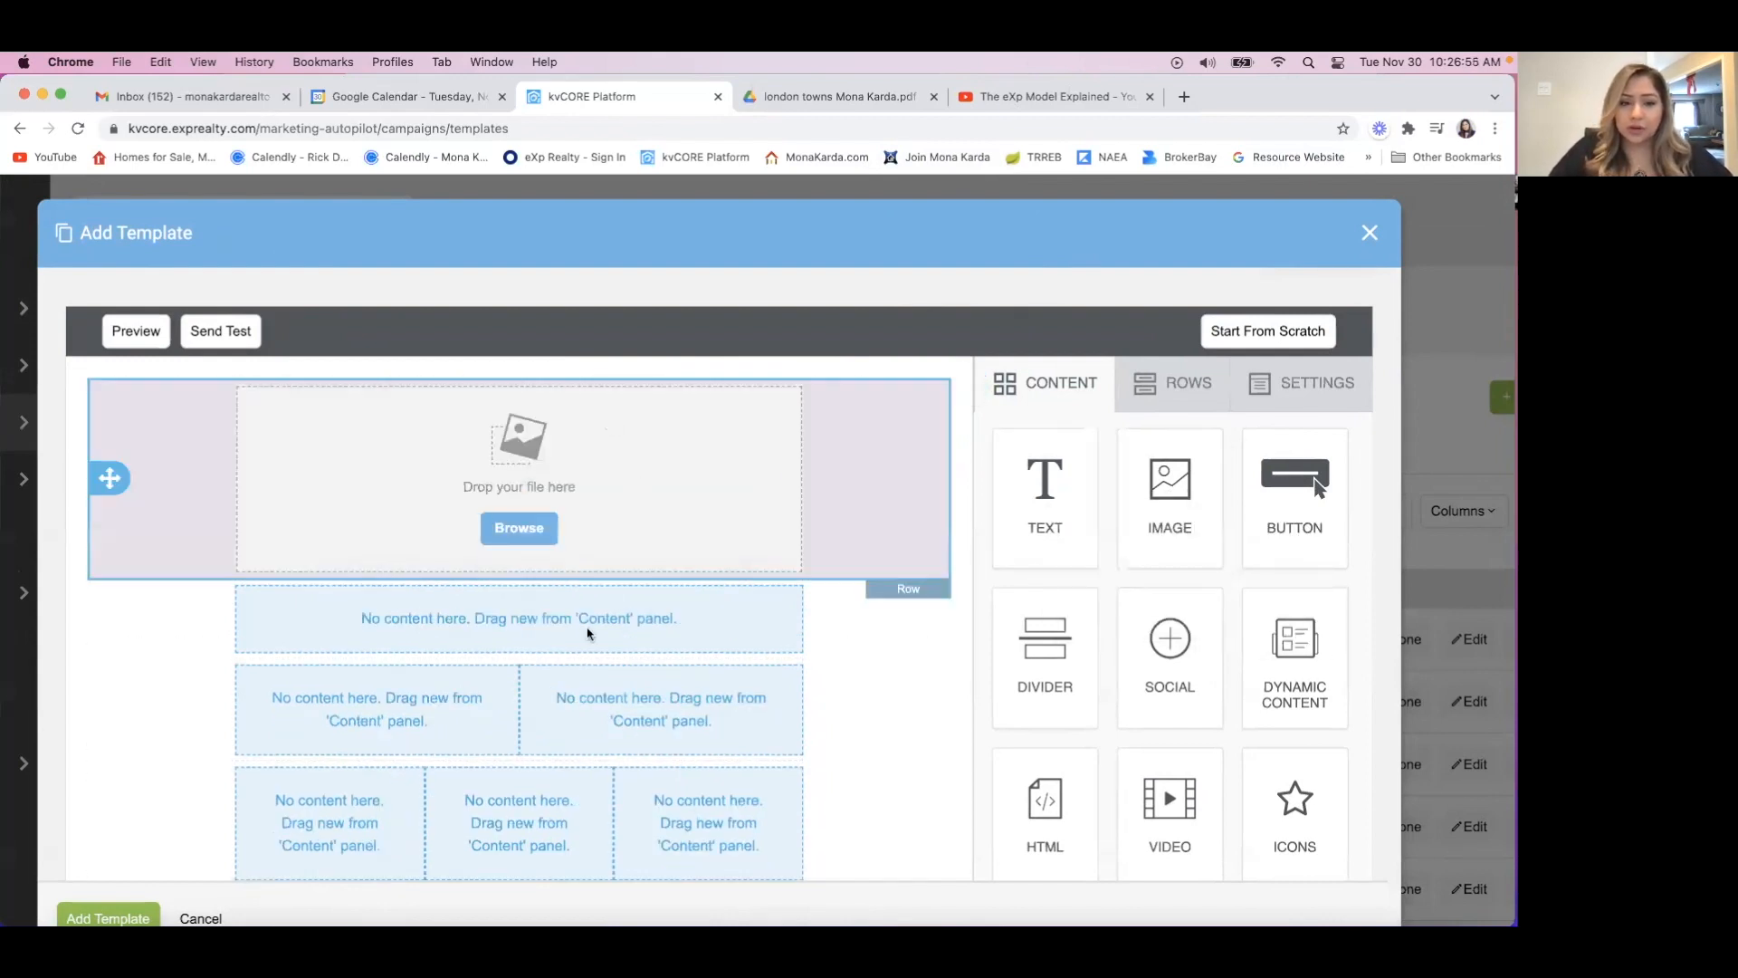
left_click_drag(1034, 533, 500, 616)
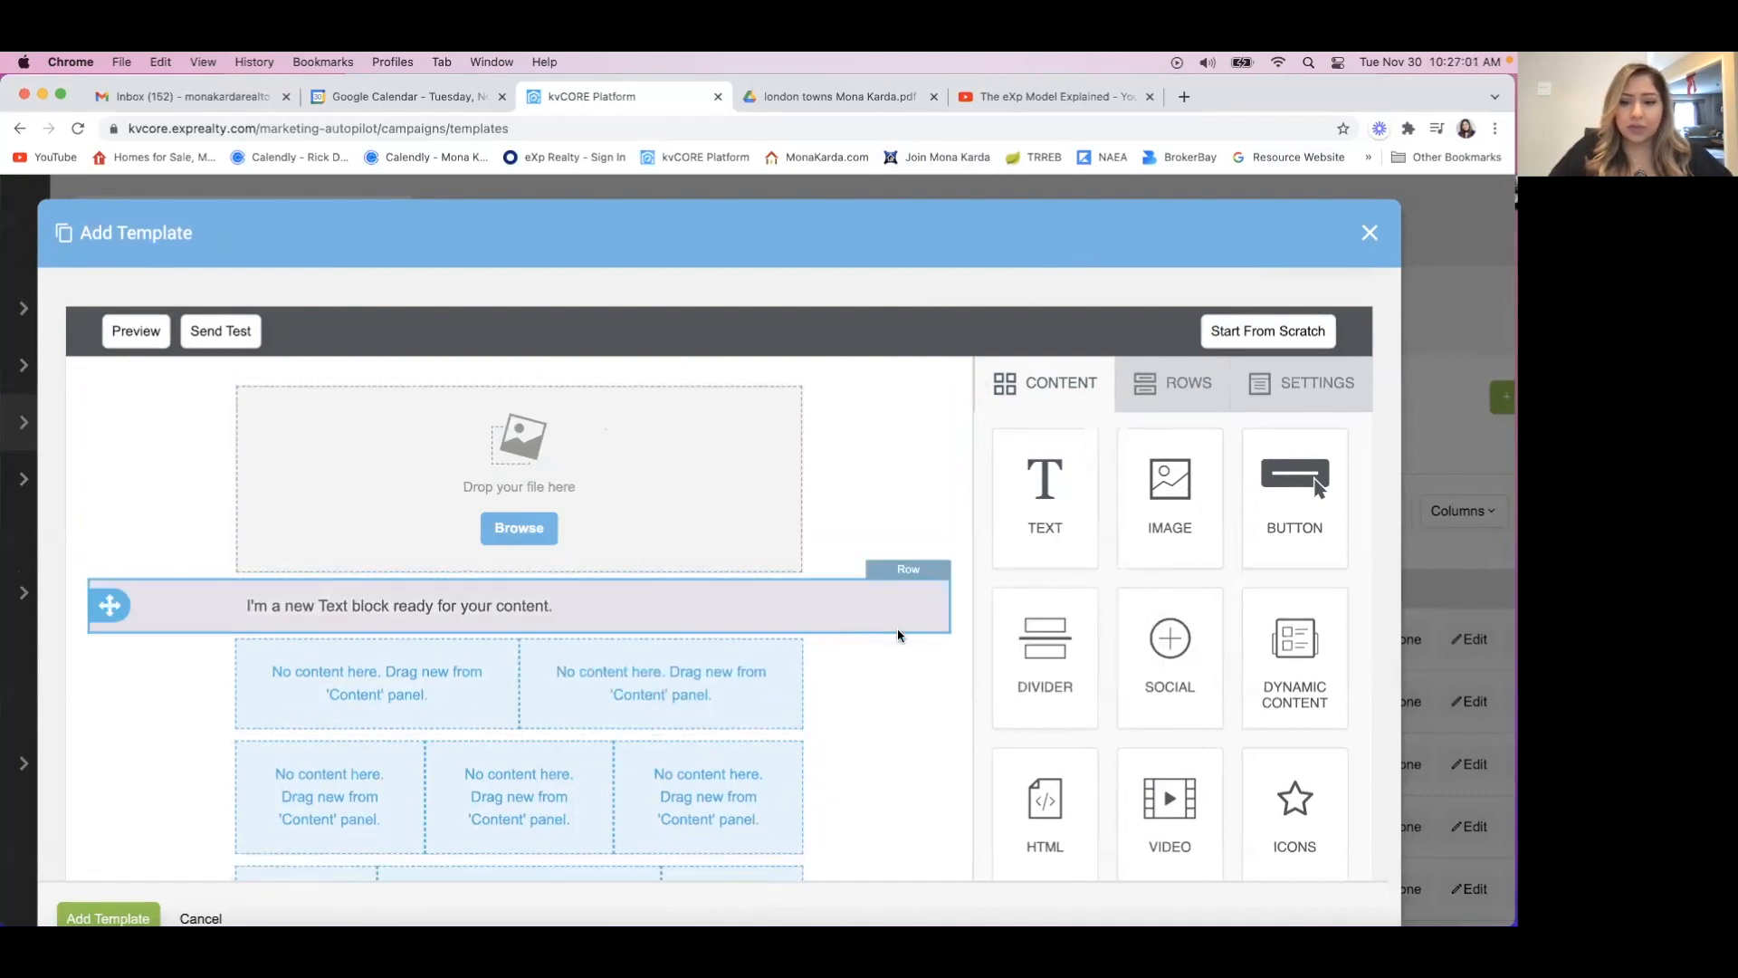
scroll(1036, 687, "down", 1)
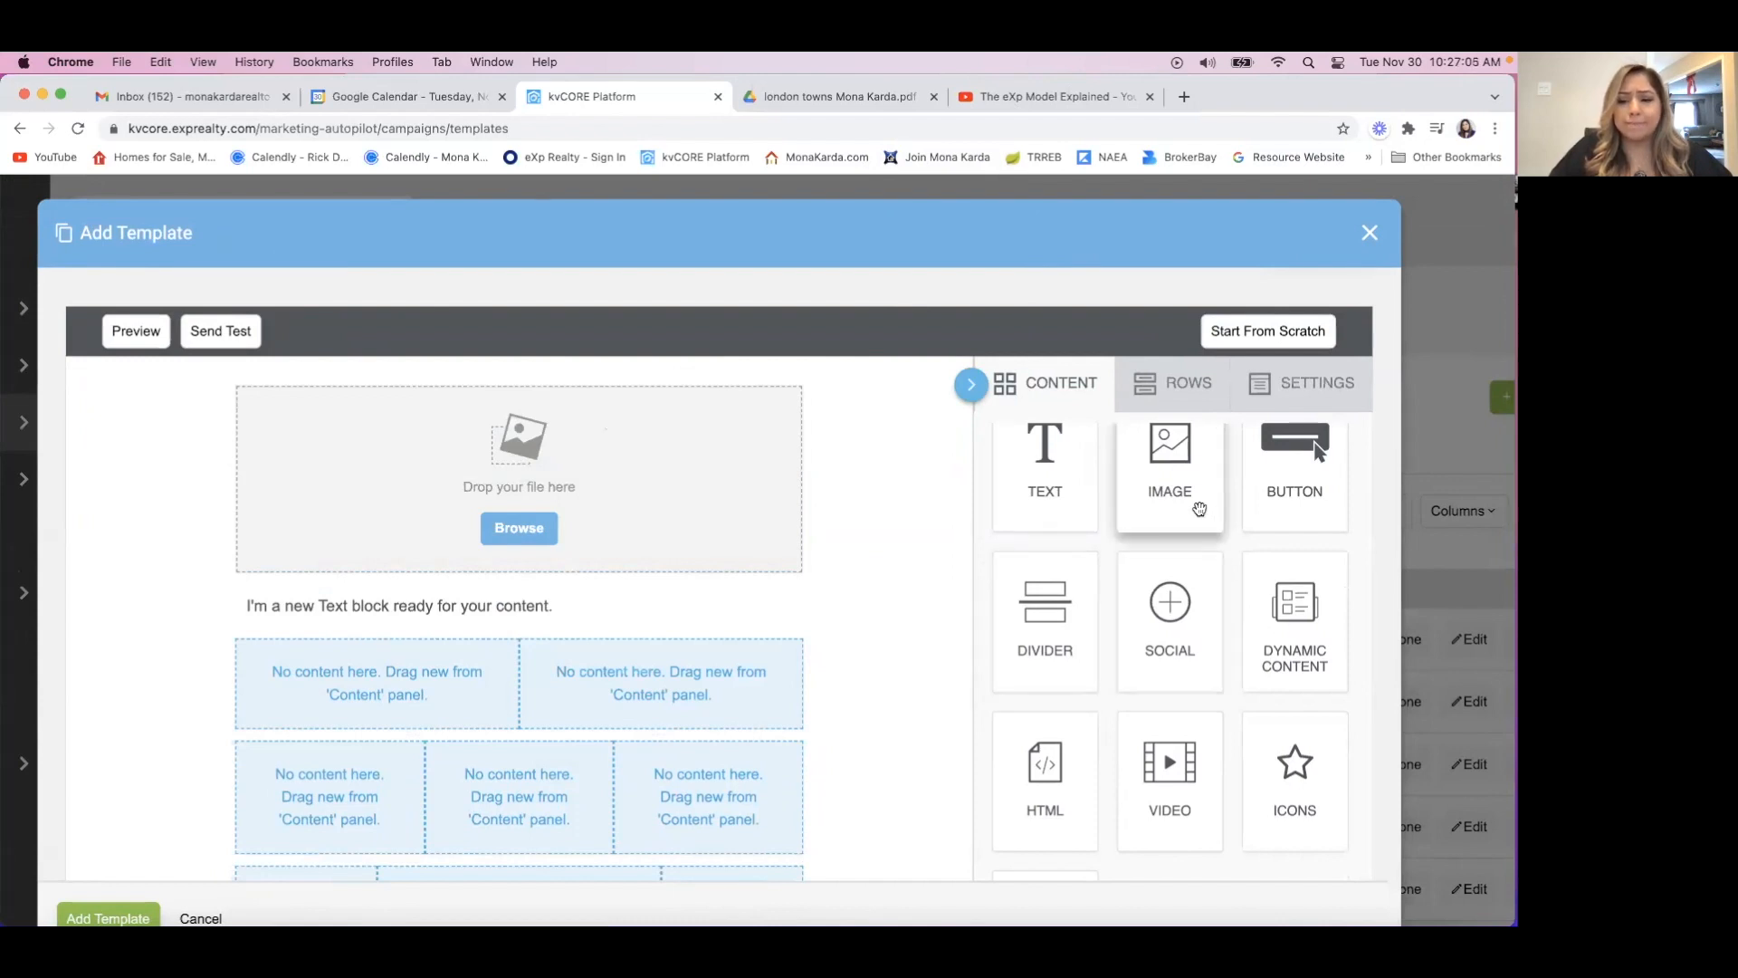
scroll(1114, 706, "down", 2)
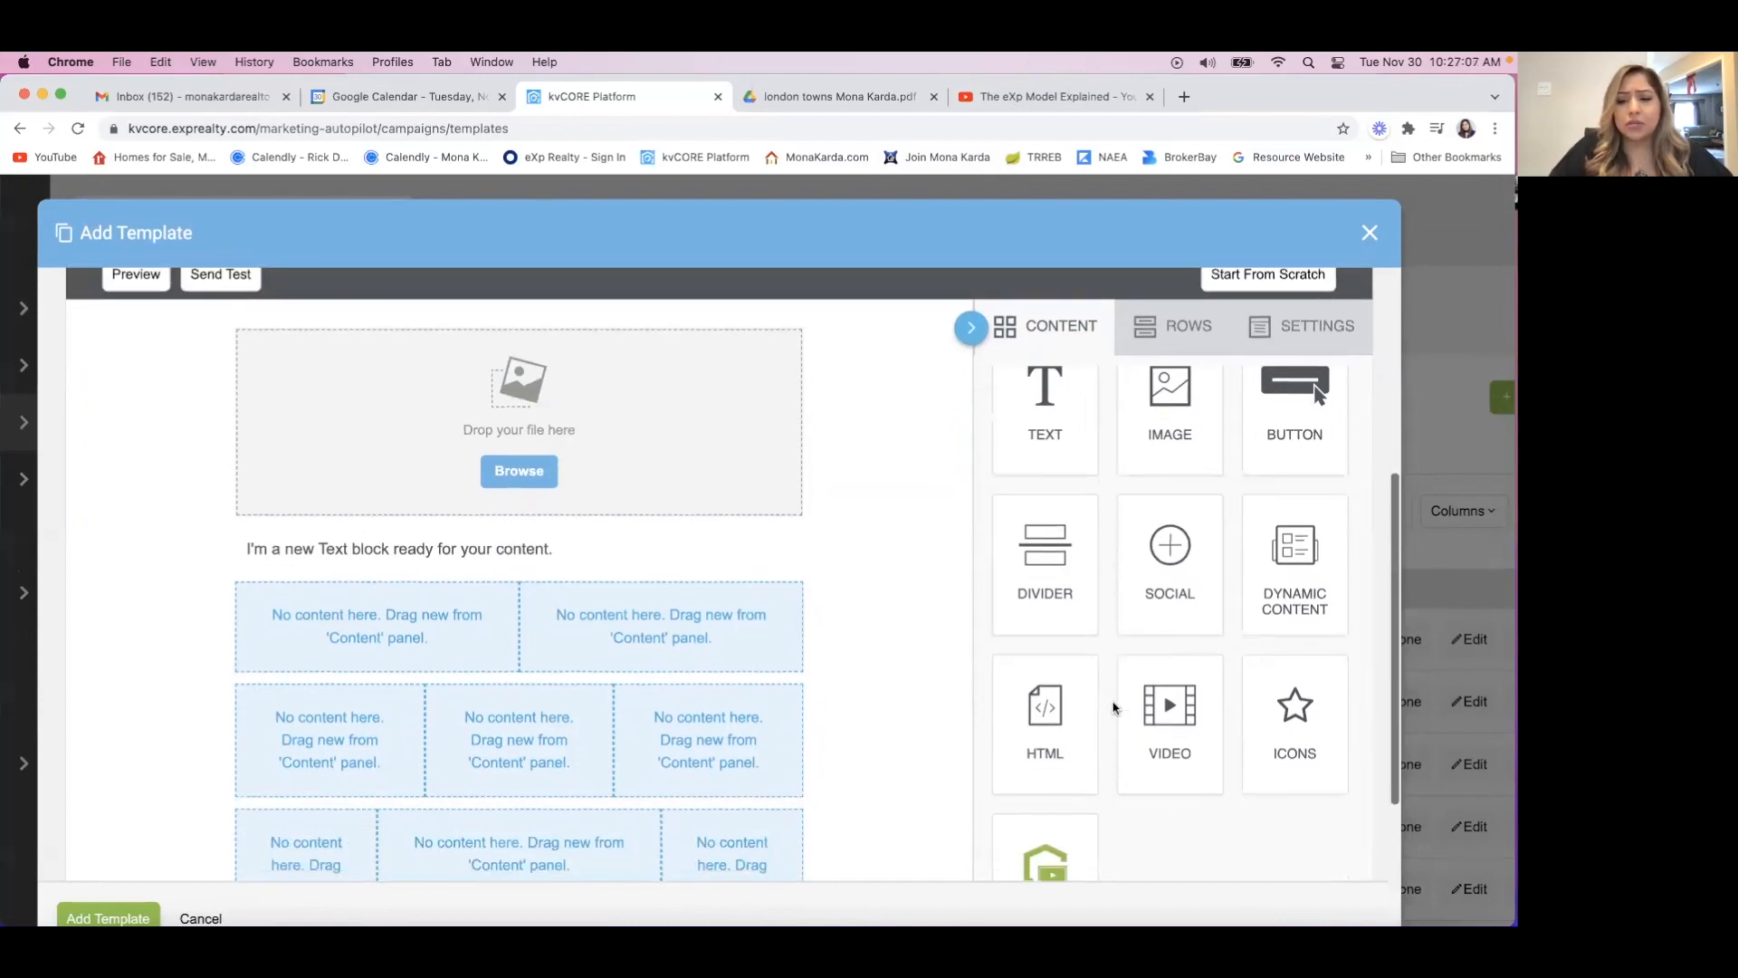
Place Video blocks in both cells of the two-column row and Image blocks in all three cells of the equal three-column row.
left_click_drag(1166, 706, 337, 586)
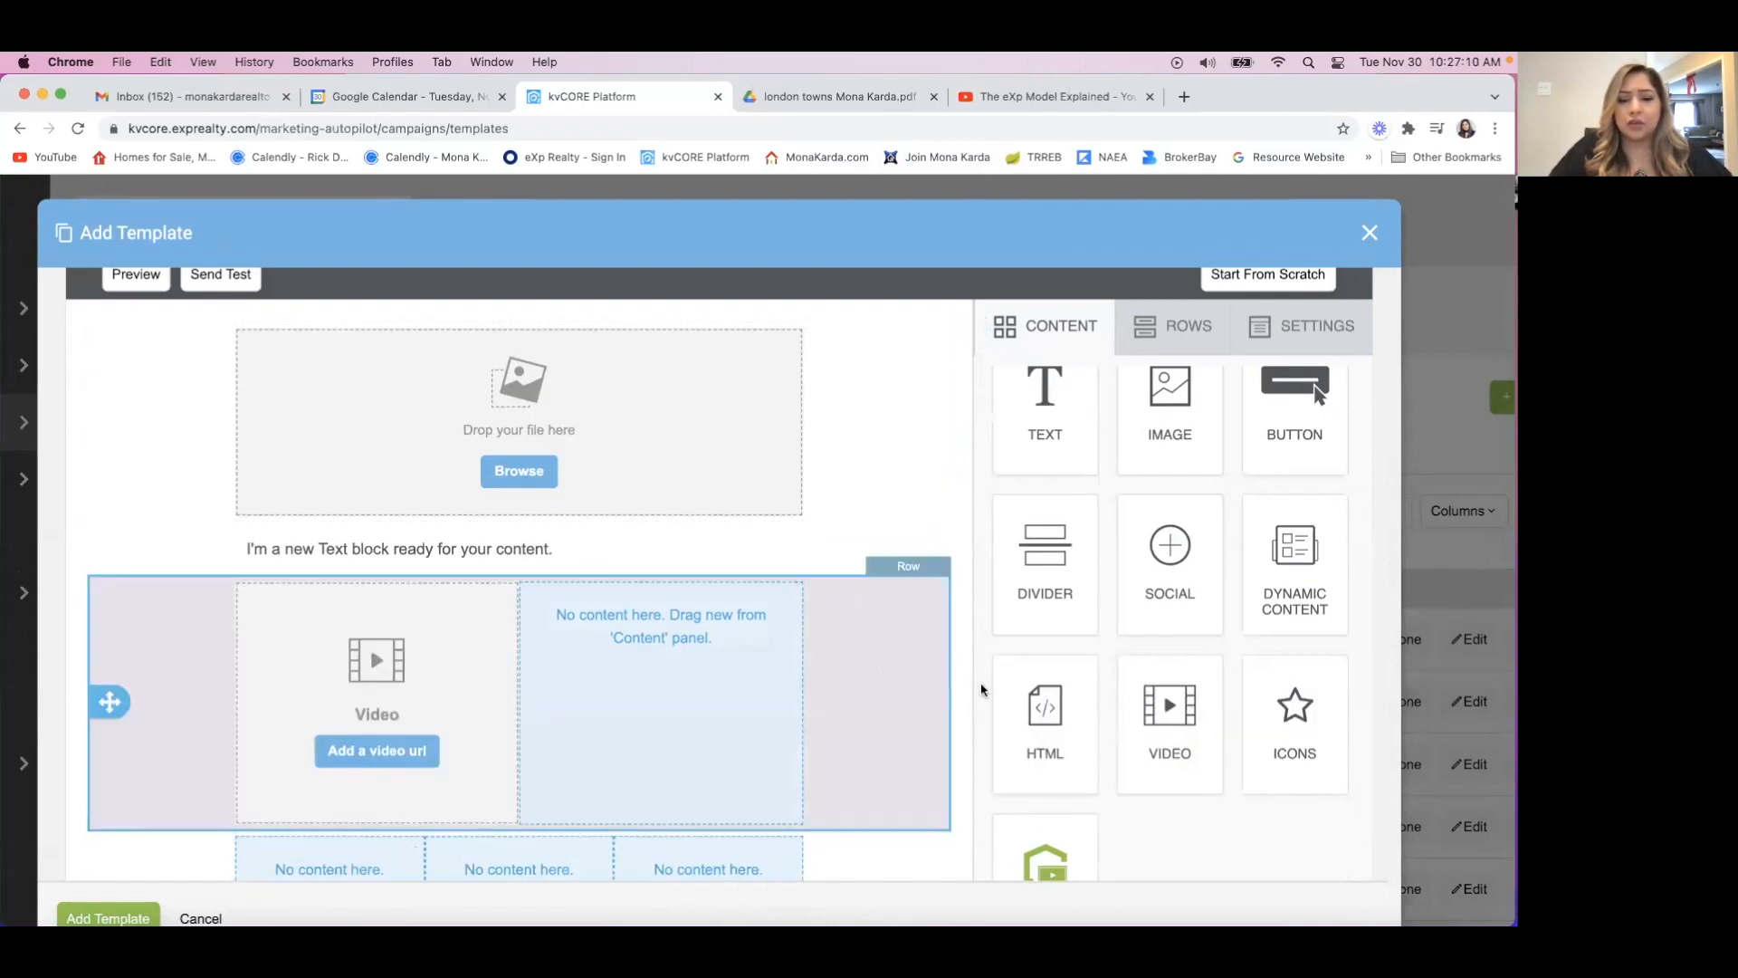
left_click_drag(1152, 681, 659, 675)
scroll(668, 663, "down", 5)
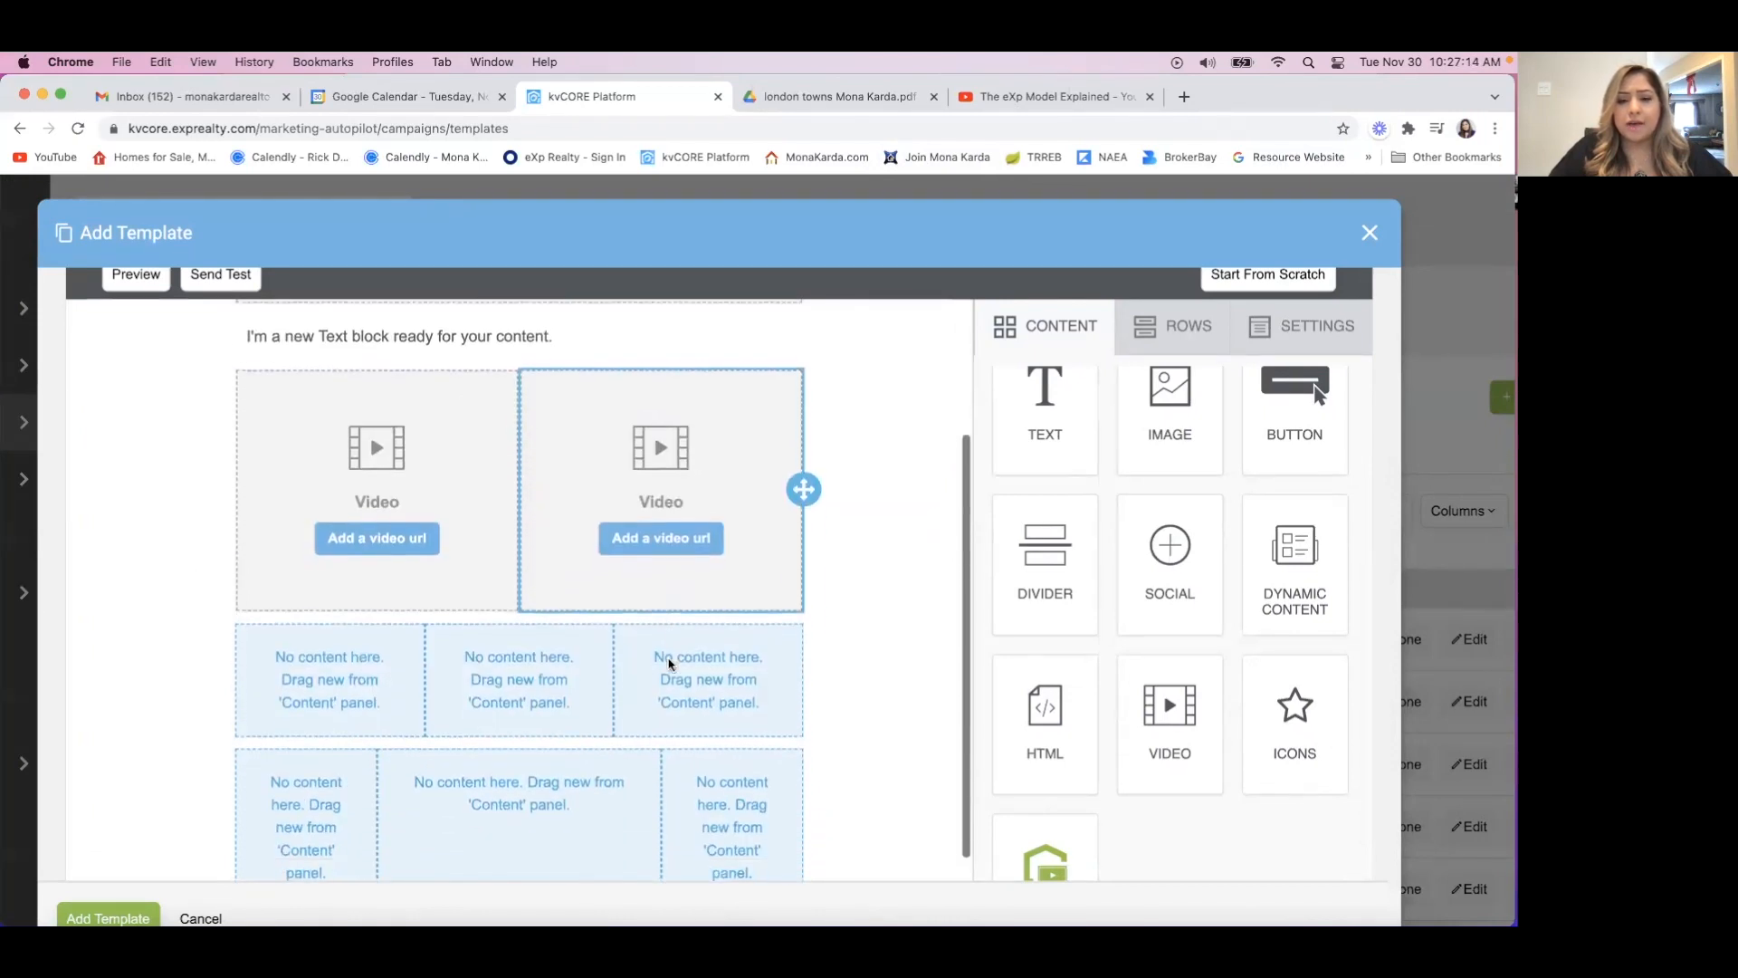
left_click_drag(1160, 419, 443, 725)
left_click_drag(1179, 413, 519, 715)
left_click_drag(1171, 458, 654, 743)
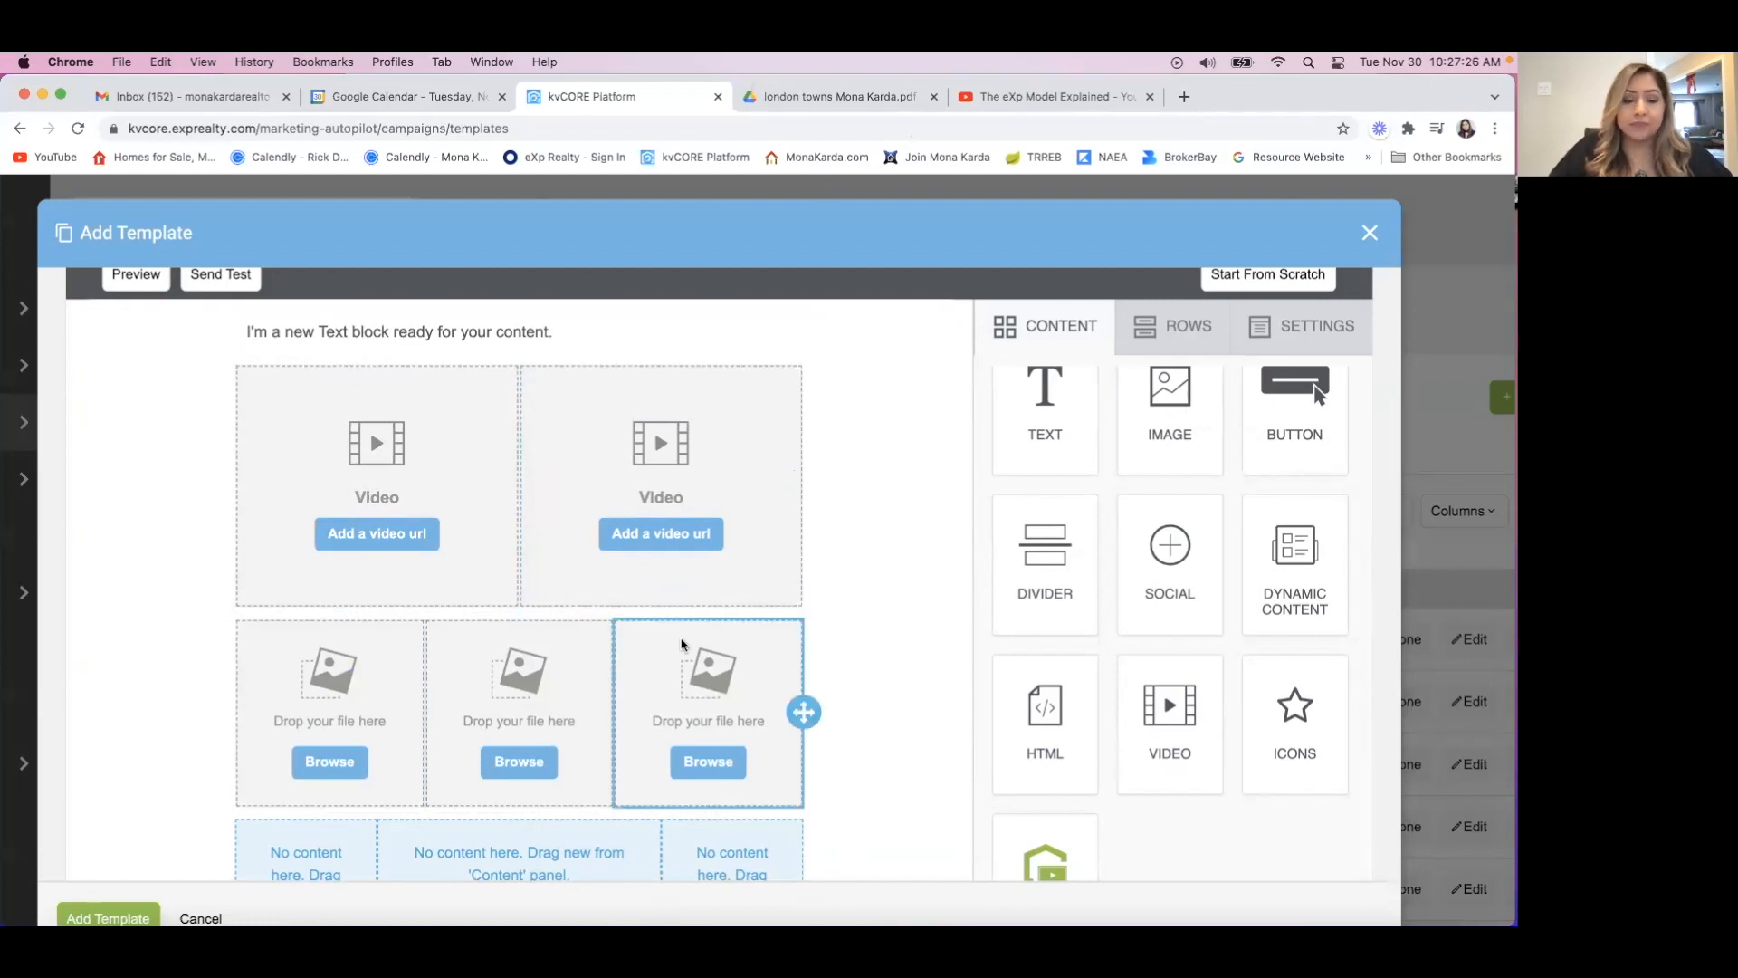
Fill the row with the wide middle column with an Image block in the middle and a Text block on each side.
scroll(684, 645, "down", 5)
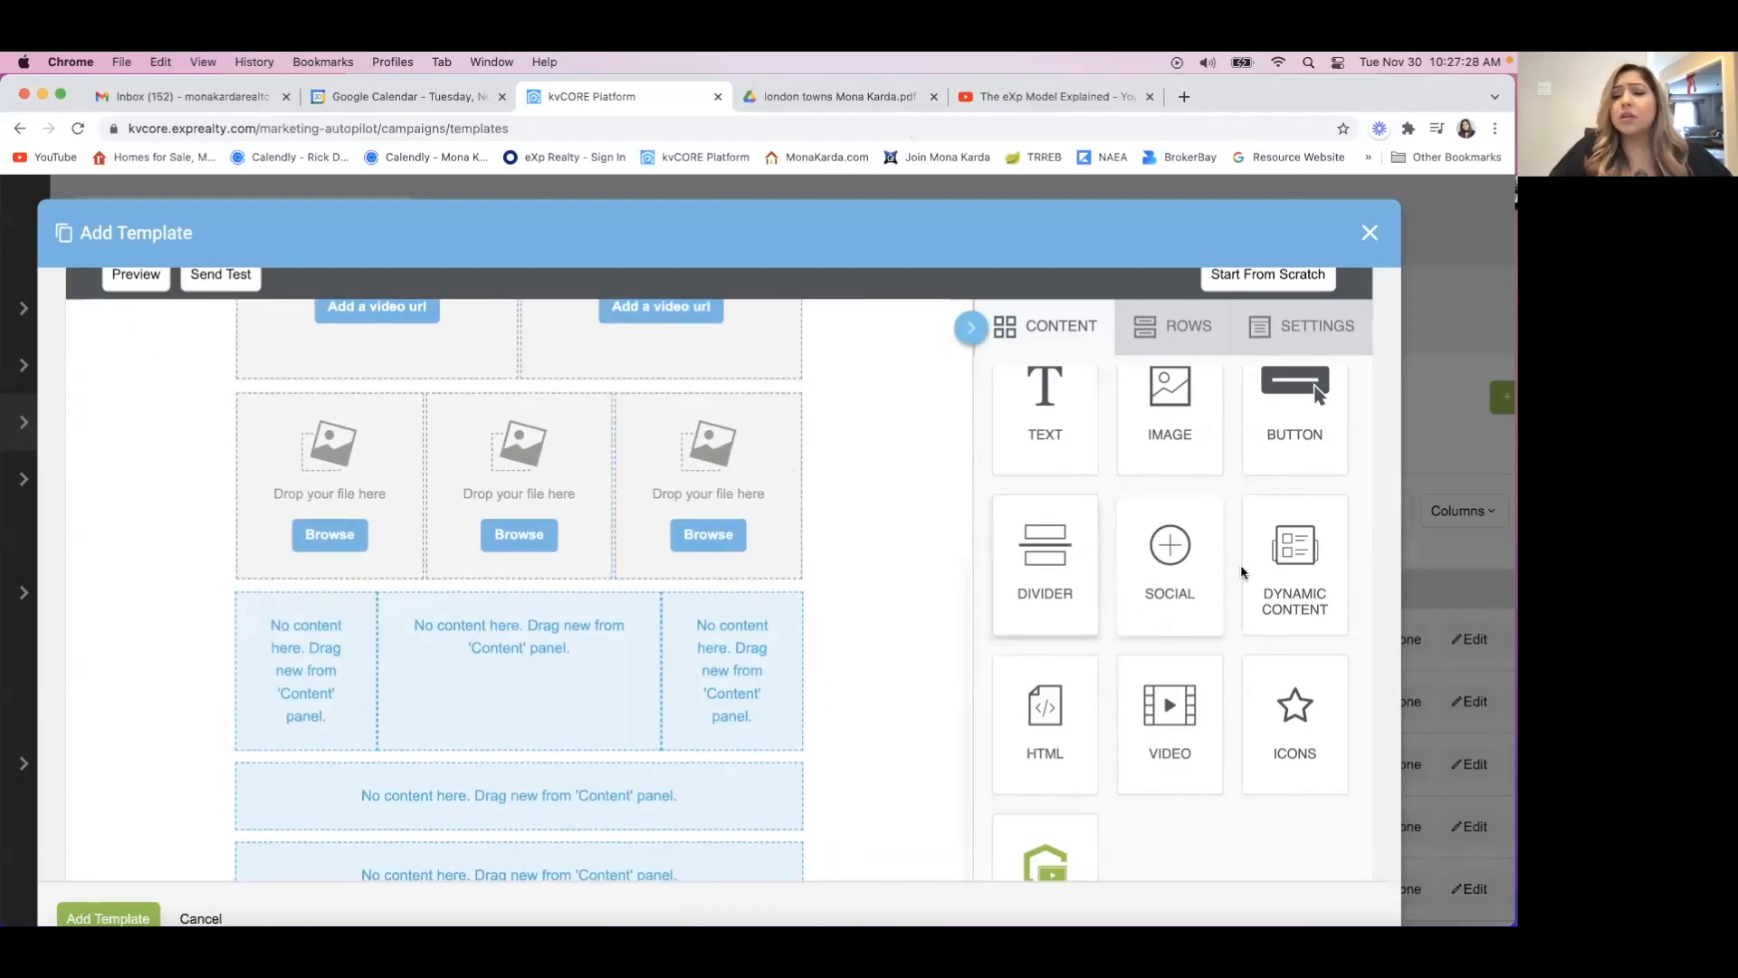
left_click_drag(1056, 447, 297, 675)
left_click_drag(1170, 407, 533, 690)
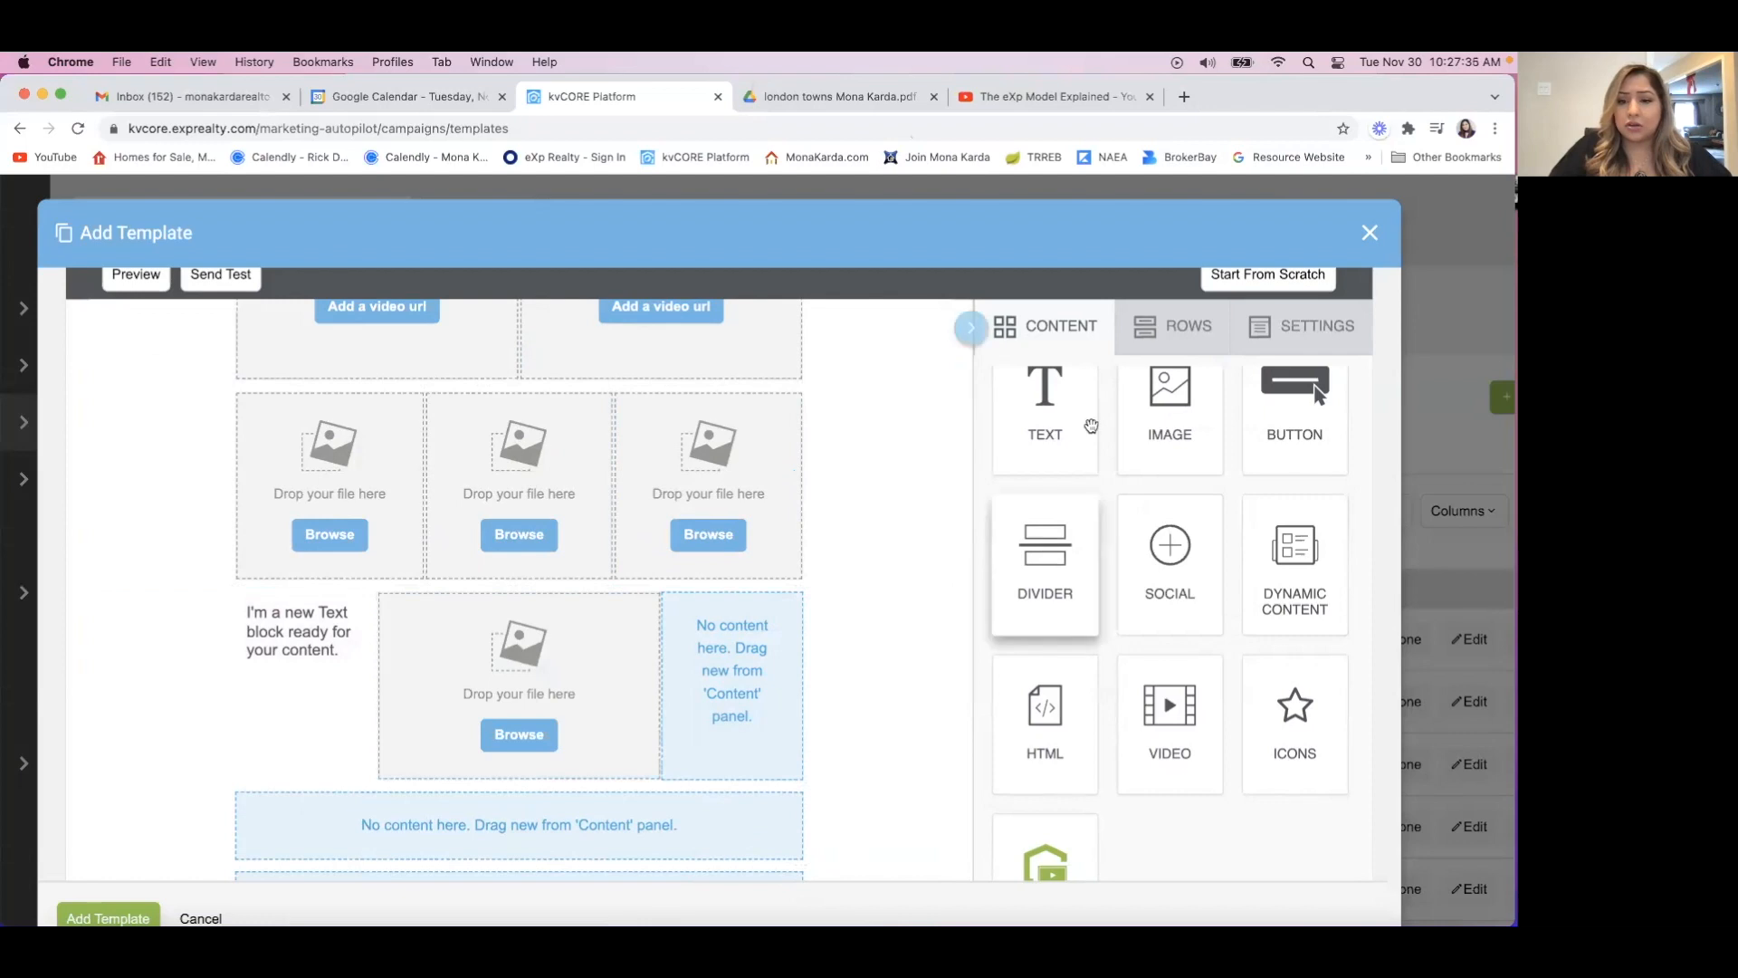
left_click_drag(1046, 425, 743, 664)
left_click_drag(742, 662, 741, 665)
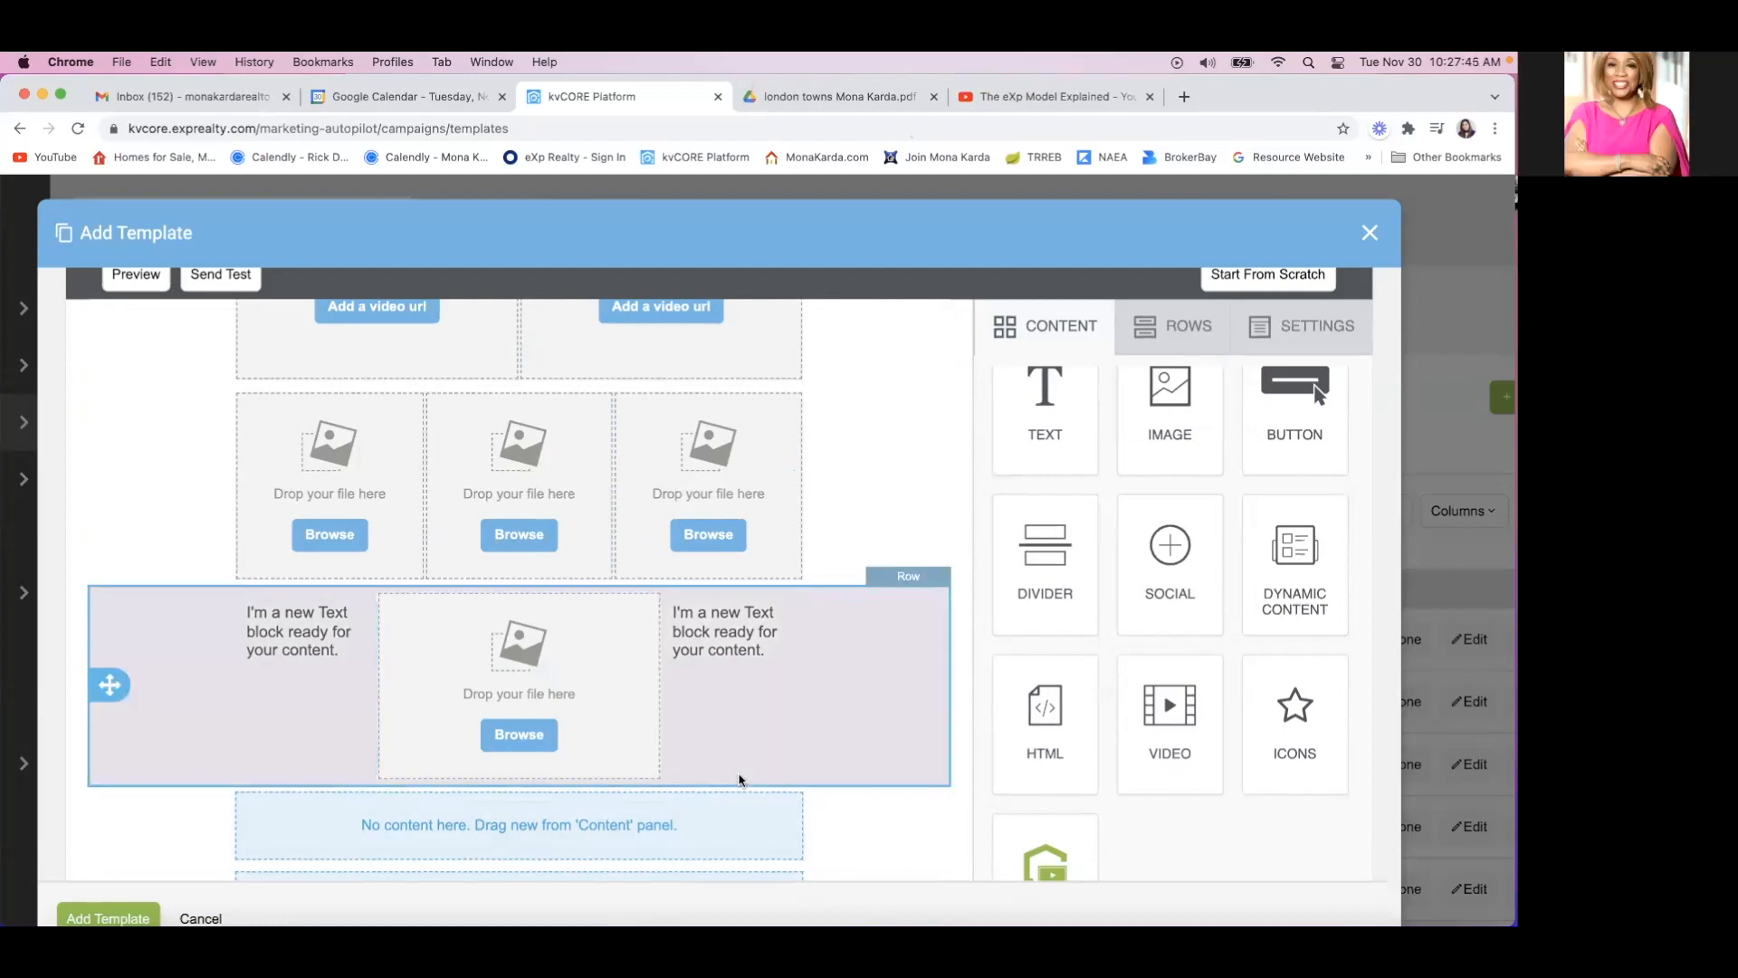
Try a Social block in the first single-column row beneath the wide-middle row and delete it again.
scroll(740, 778, "down", 1)
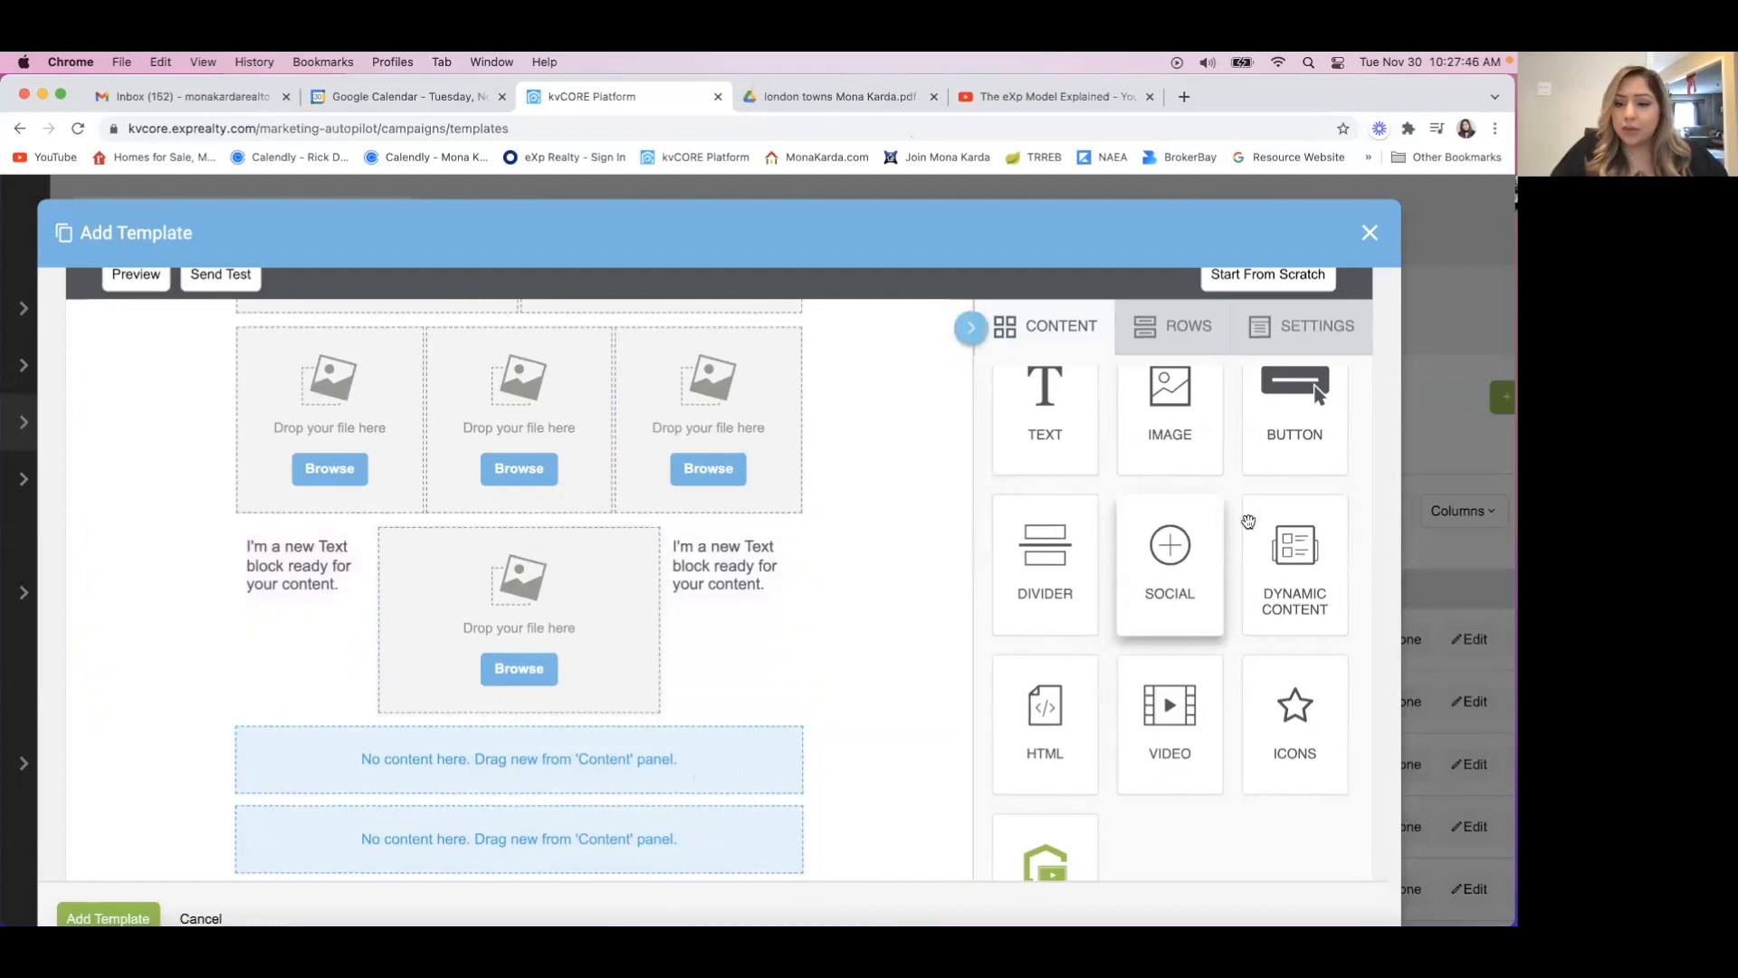
left_click_drag(1180, 556, 561, 765)
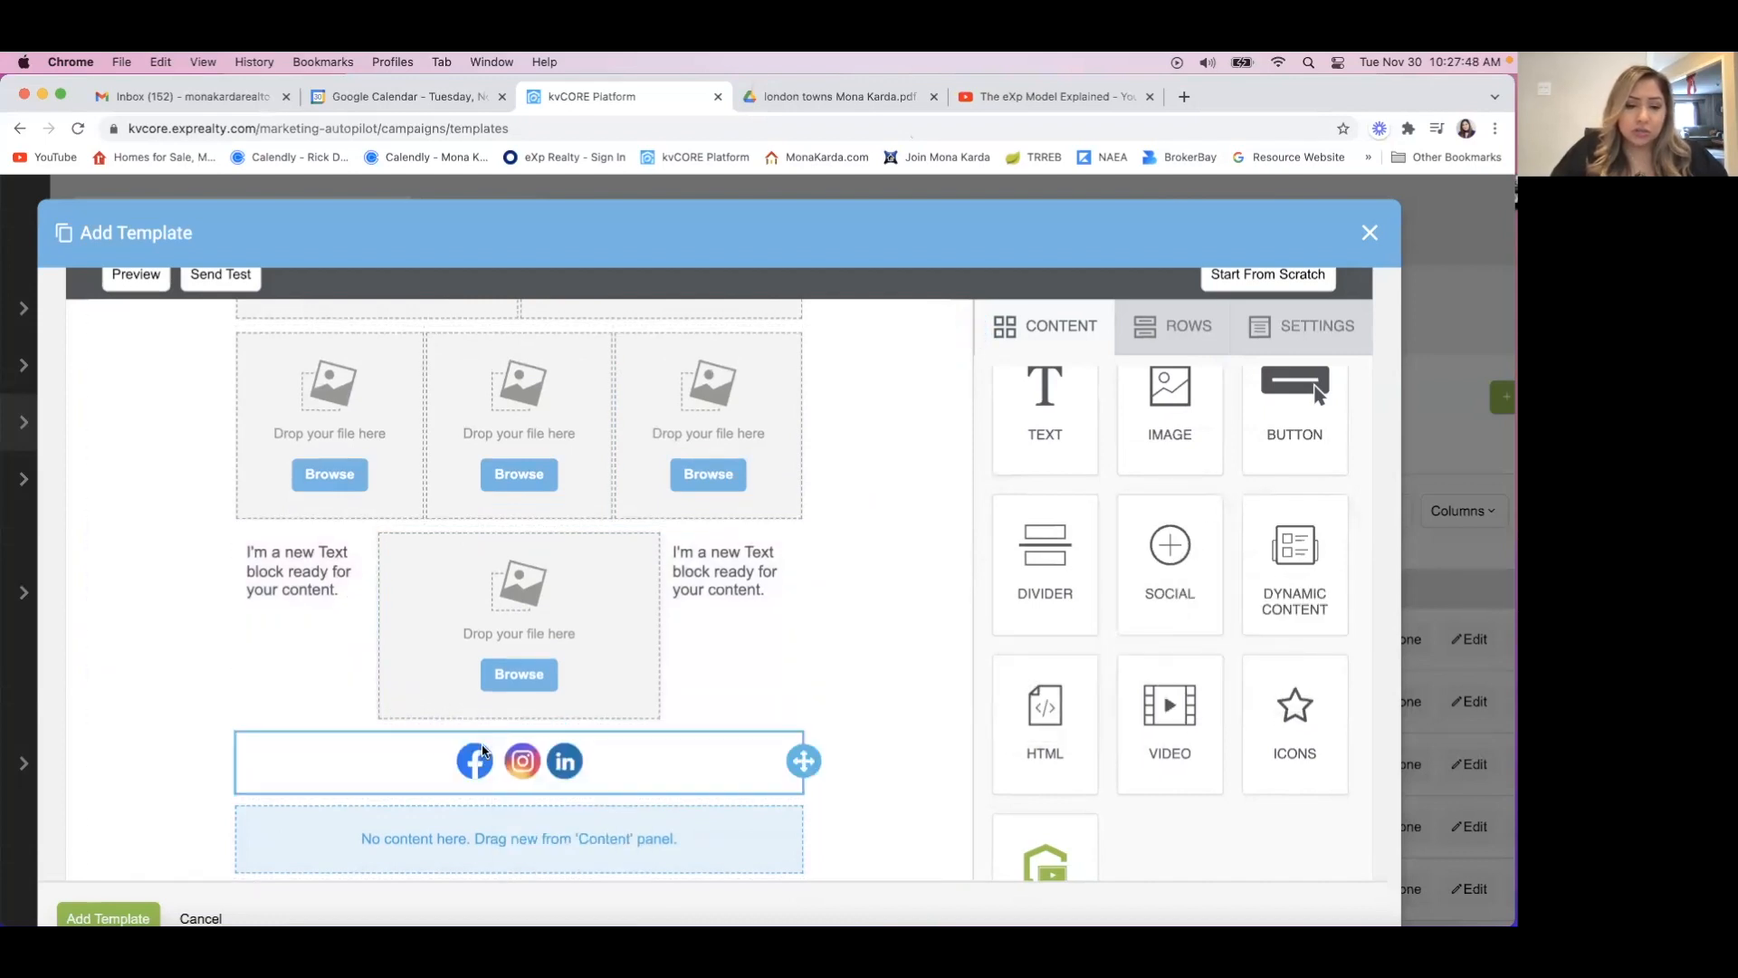
scroll(772, 748, "down", 2)
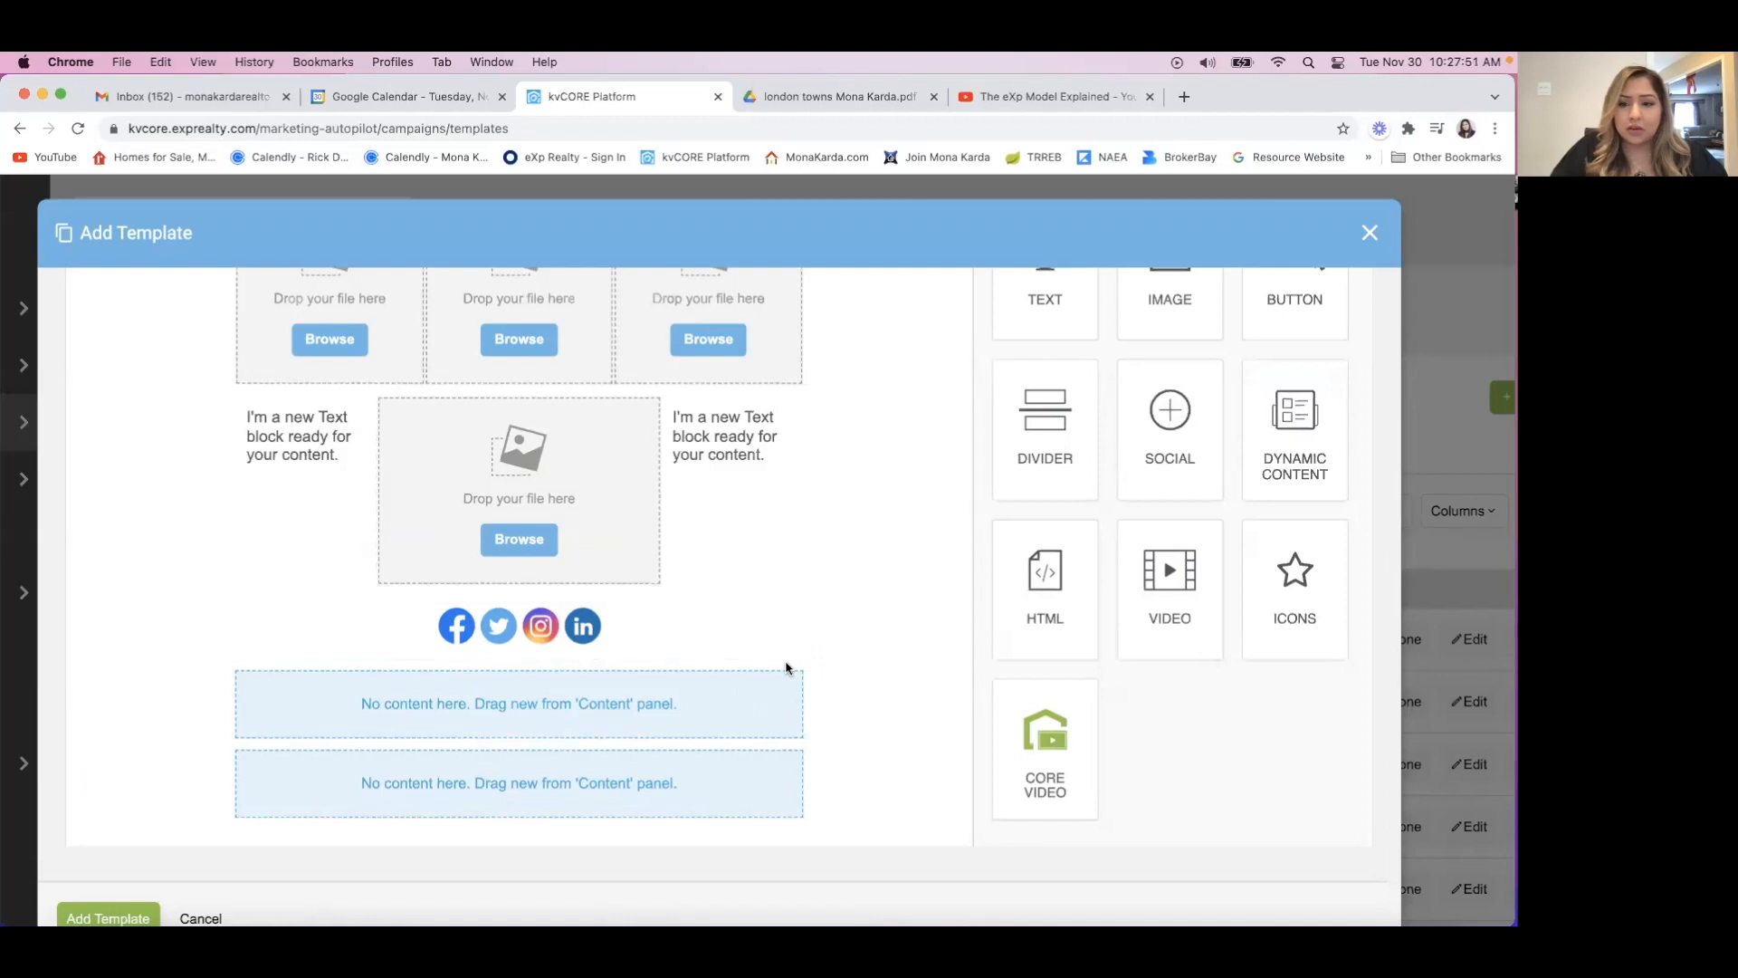
scroll(1170, 448, "up", 1)
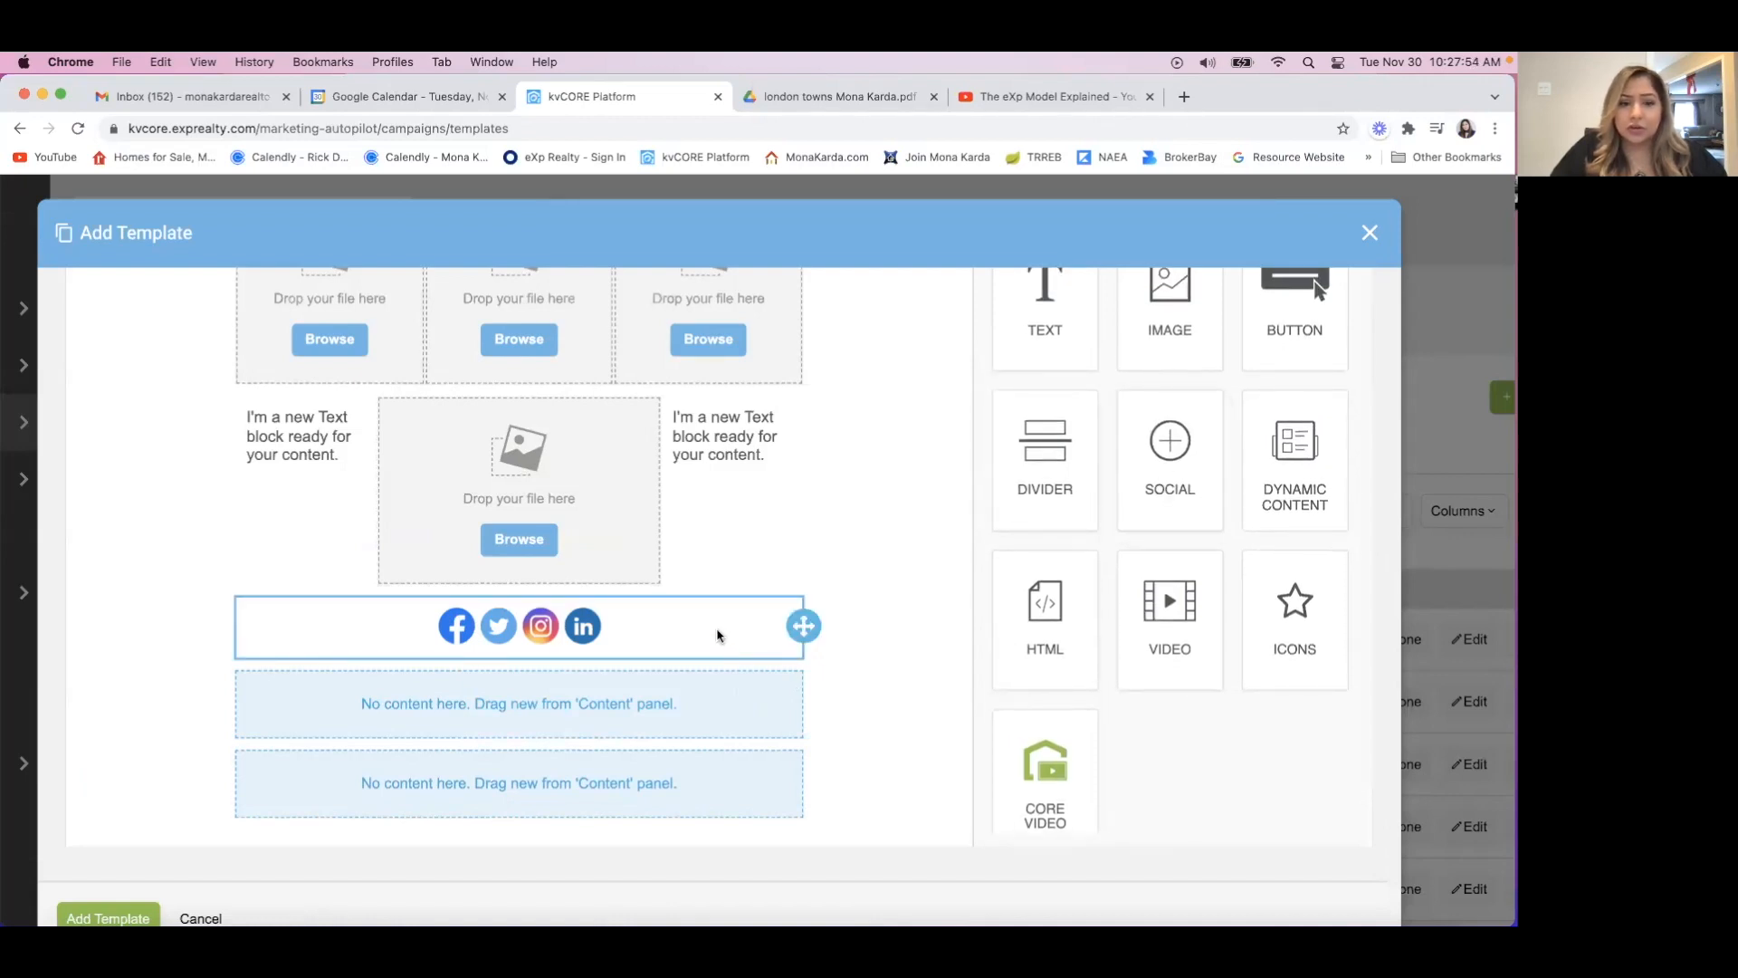
left_click(717, 635)
left_click(748, 685)
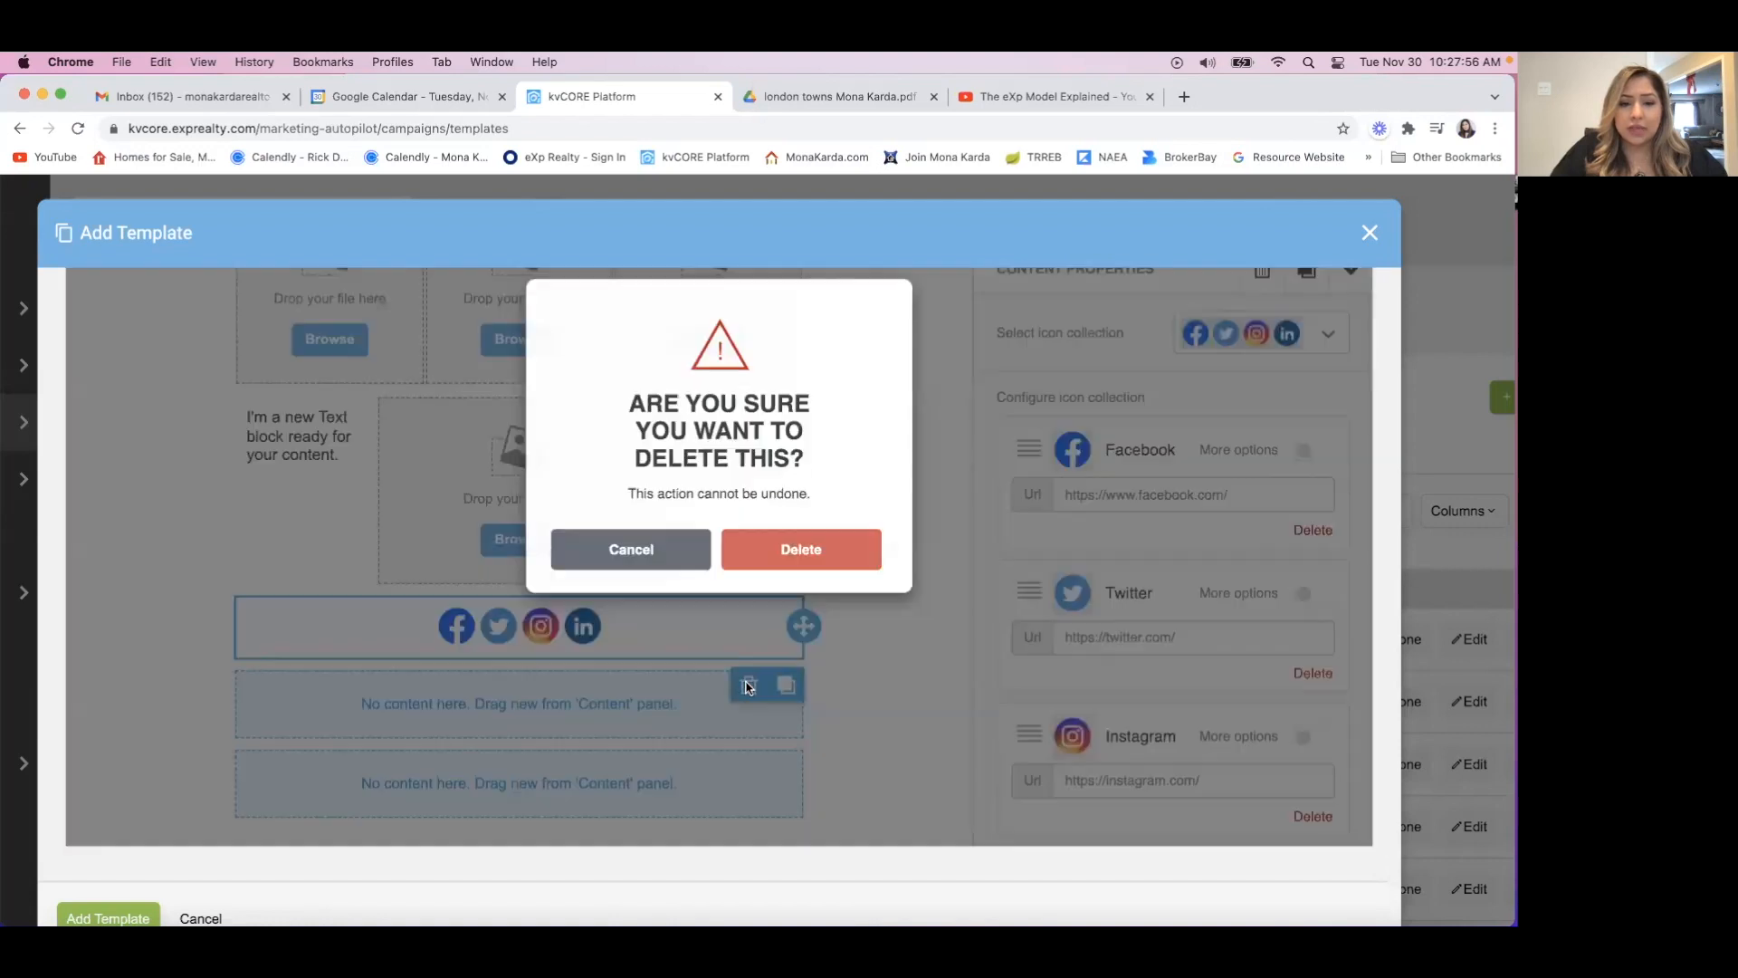
left_click(789, 621)
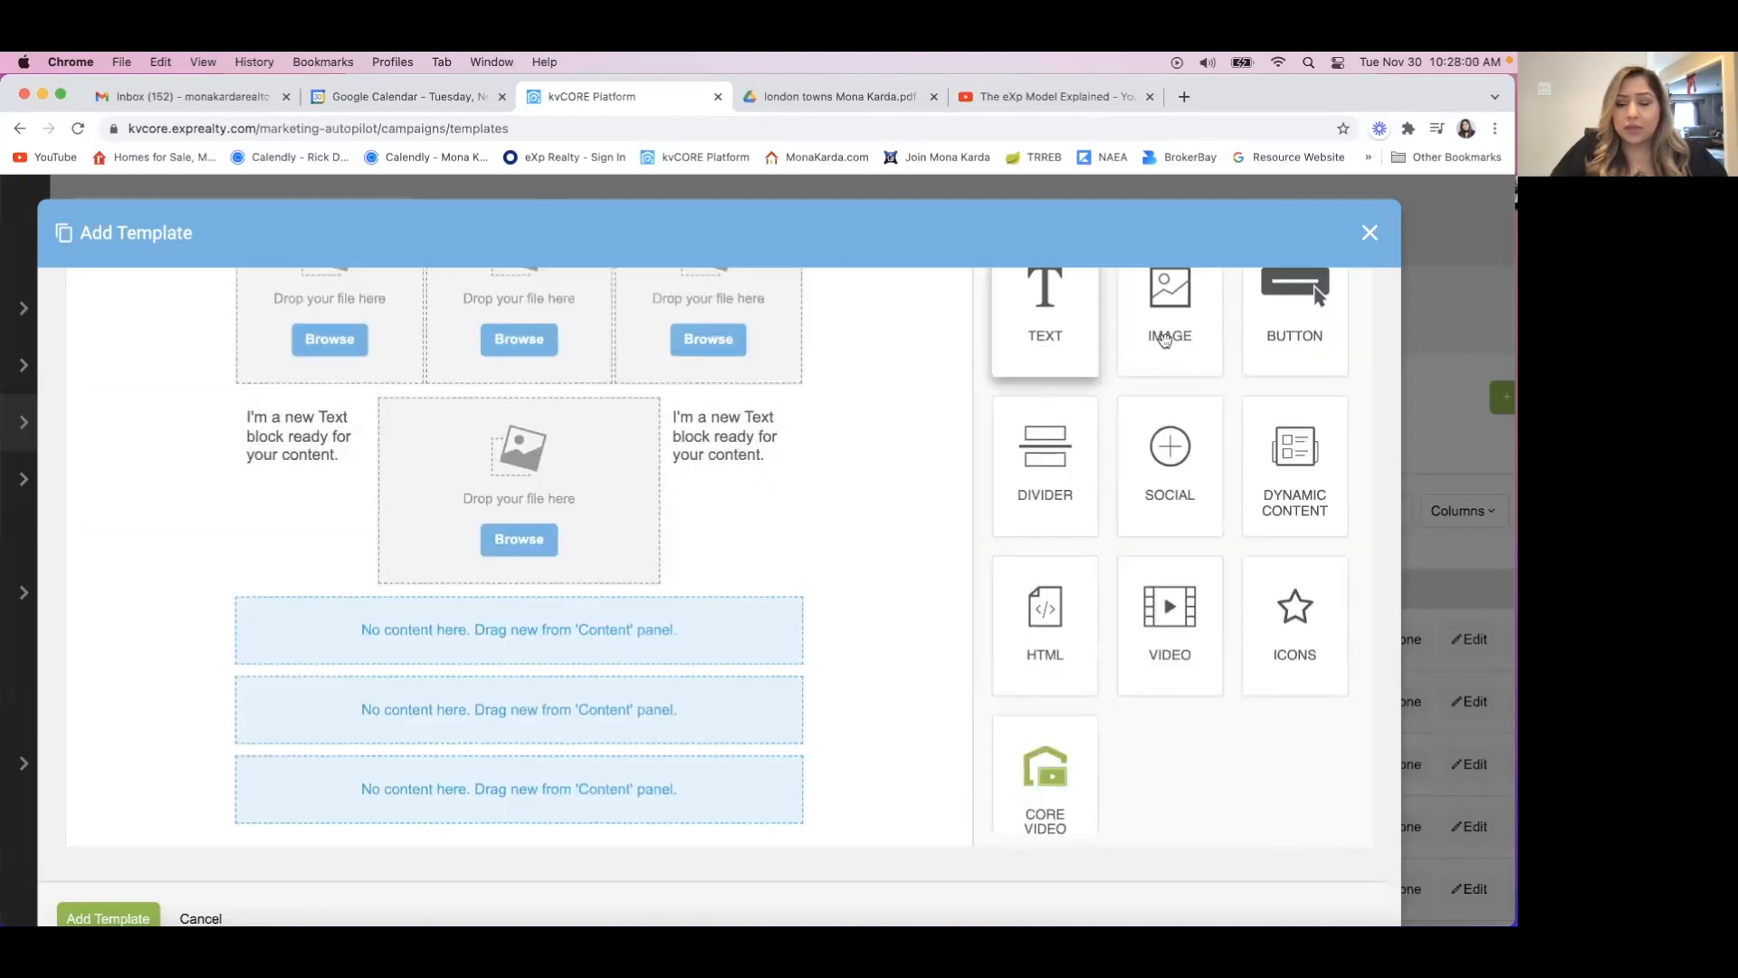
Fill the three remaining single-column rows with a Button, a Social and an Image block, in that order.
left_click_drag(1268, 326, 521, 620)
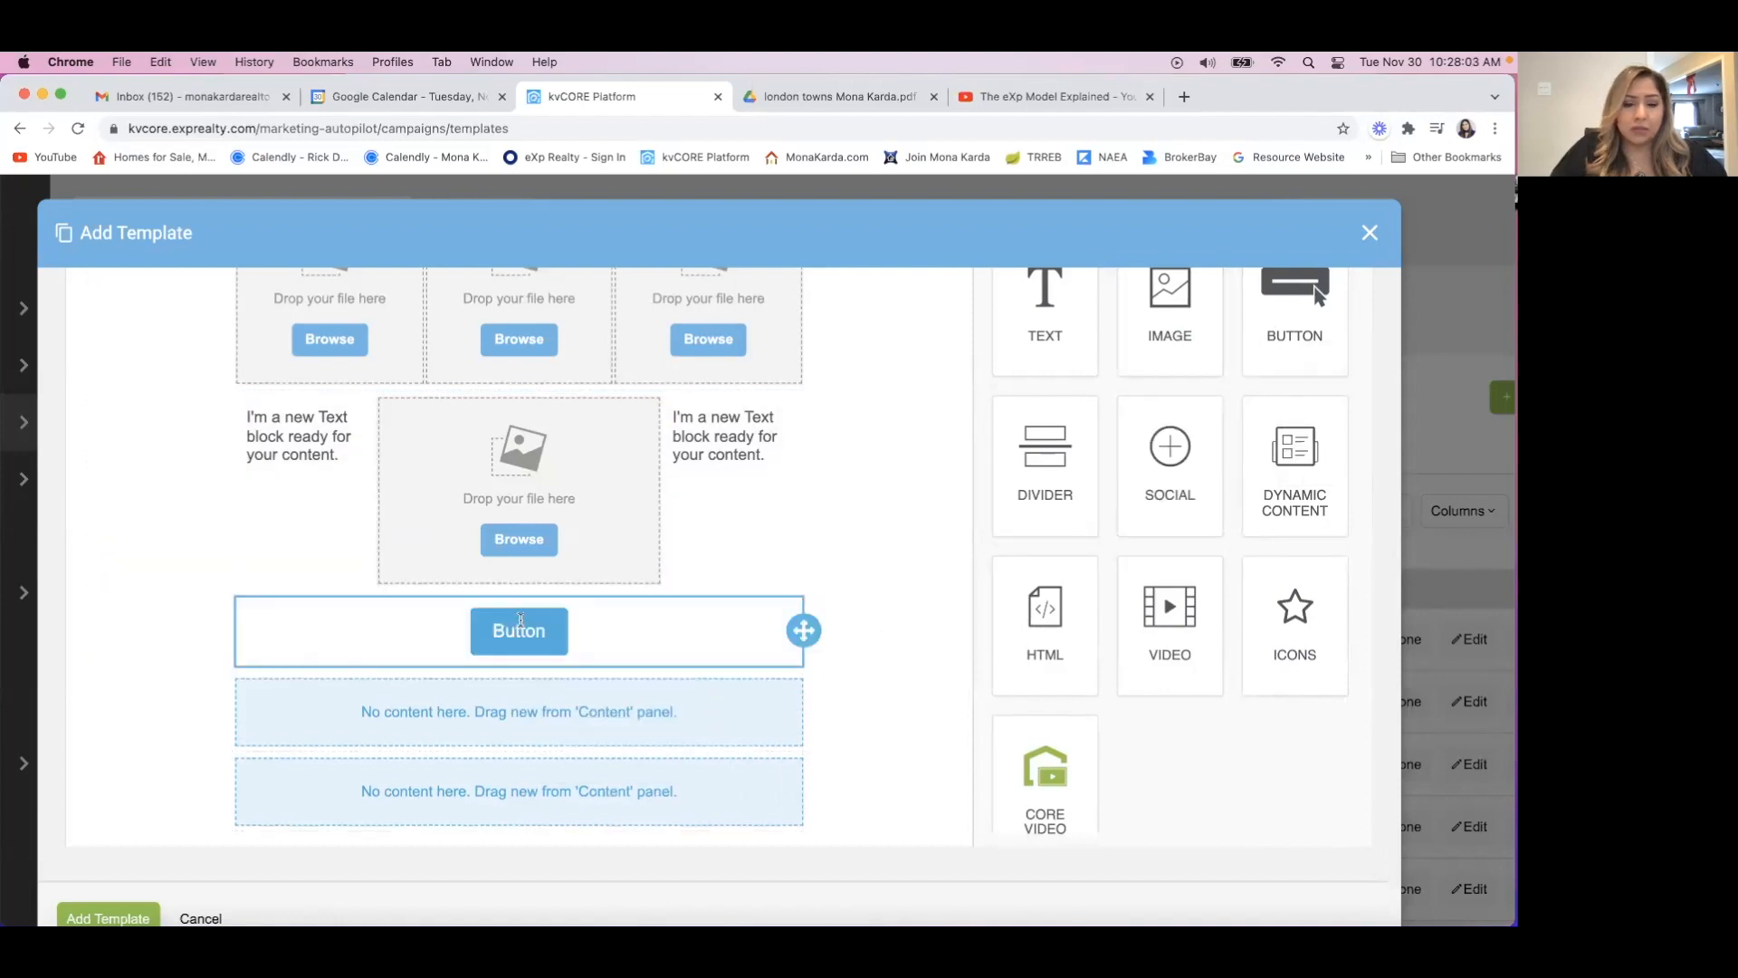
left_click(593, 714)
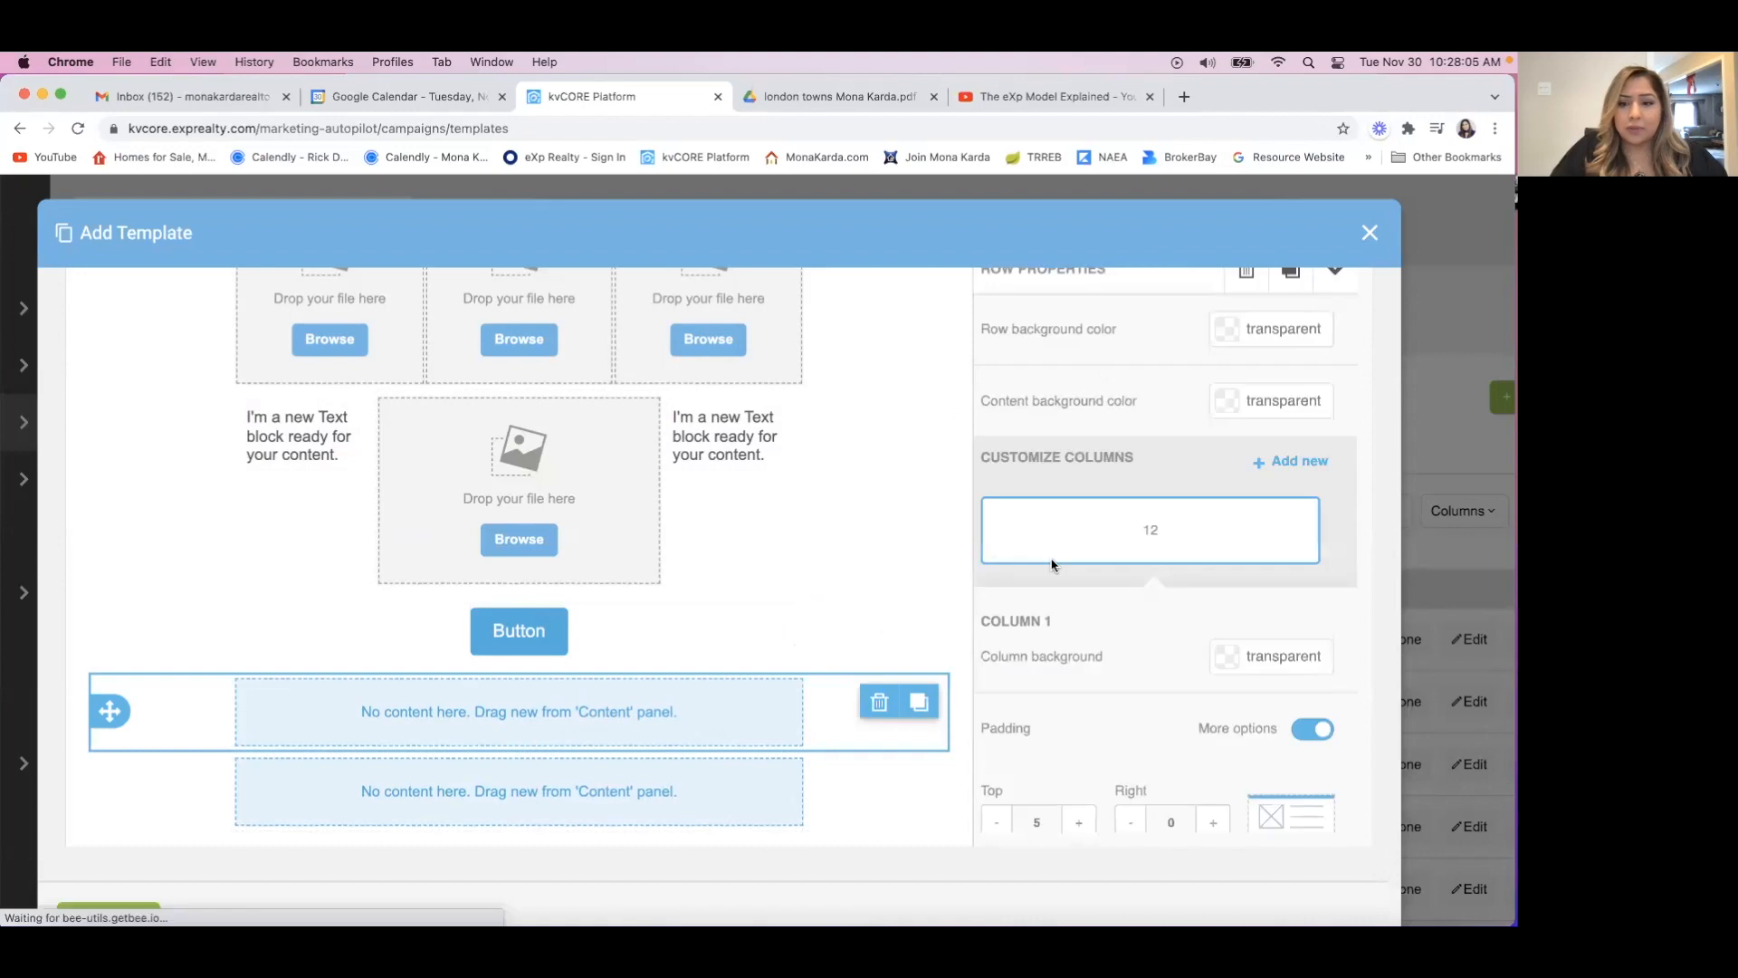
scroll(1164, 384, "up", 5)
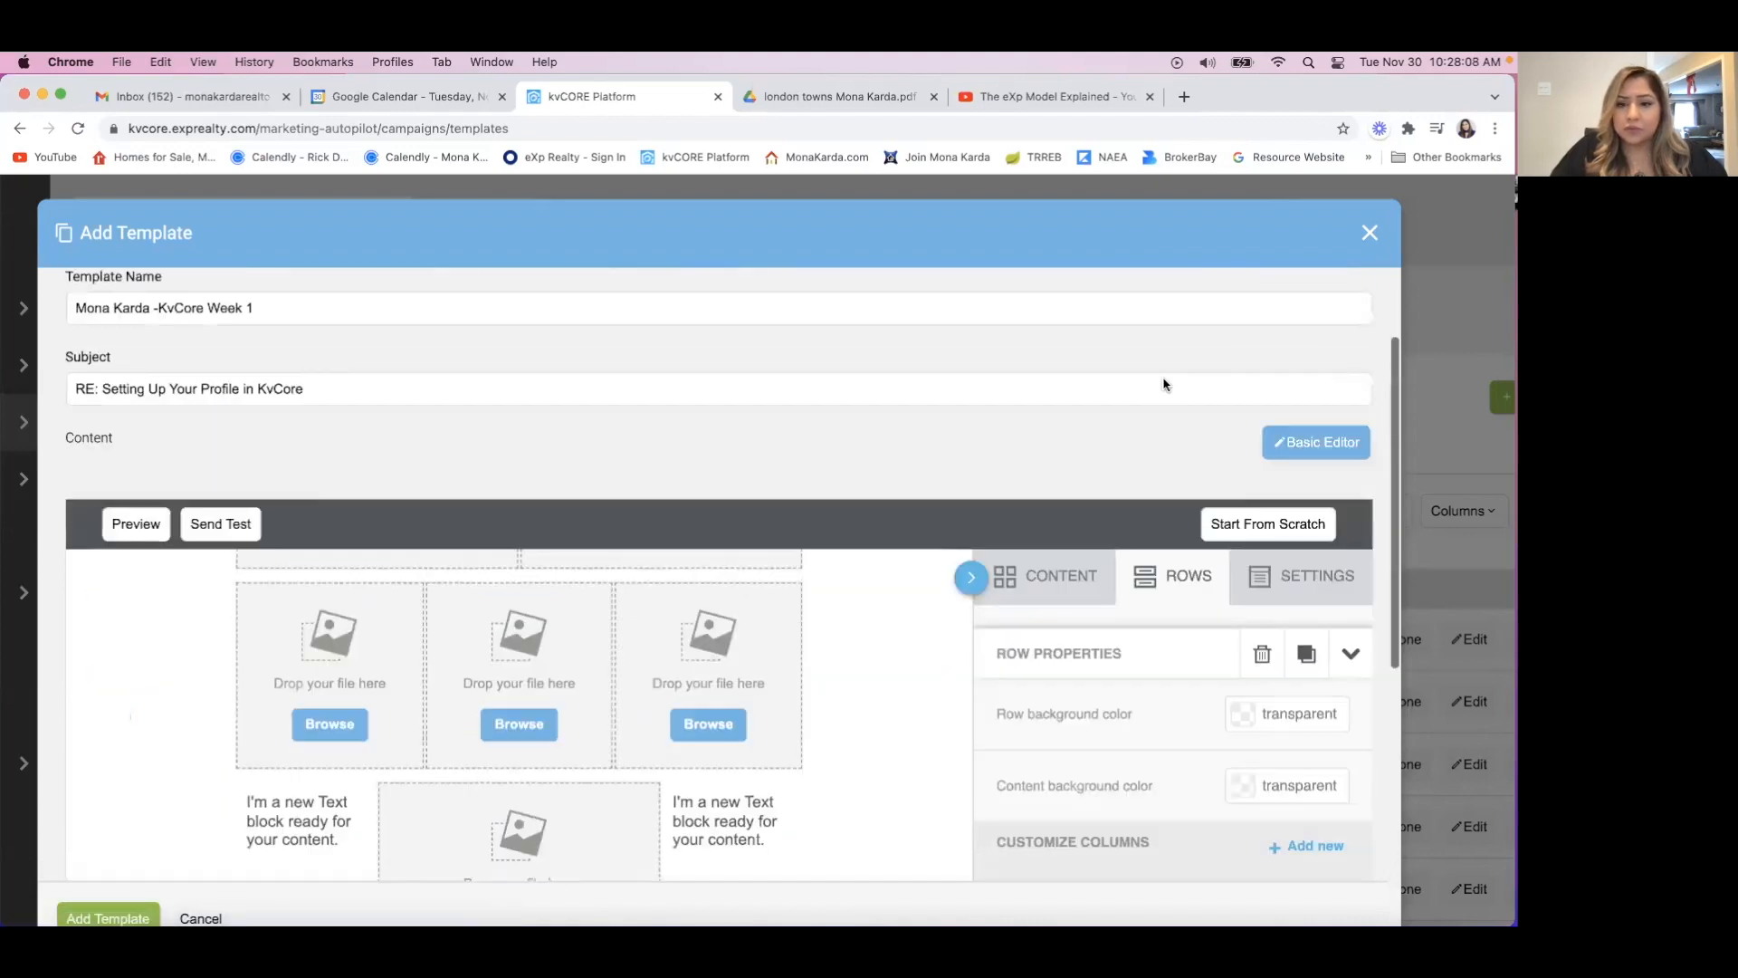
left_click(1042, 576)
scroll(877, 775, "down", 10)
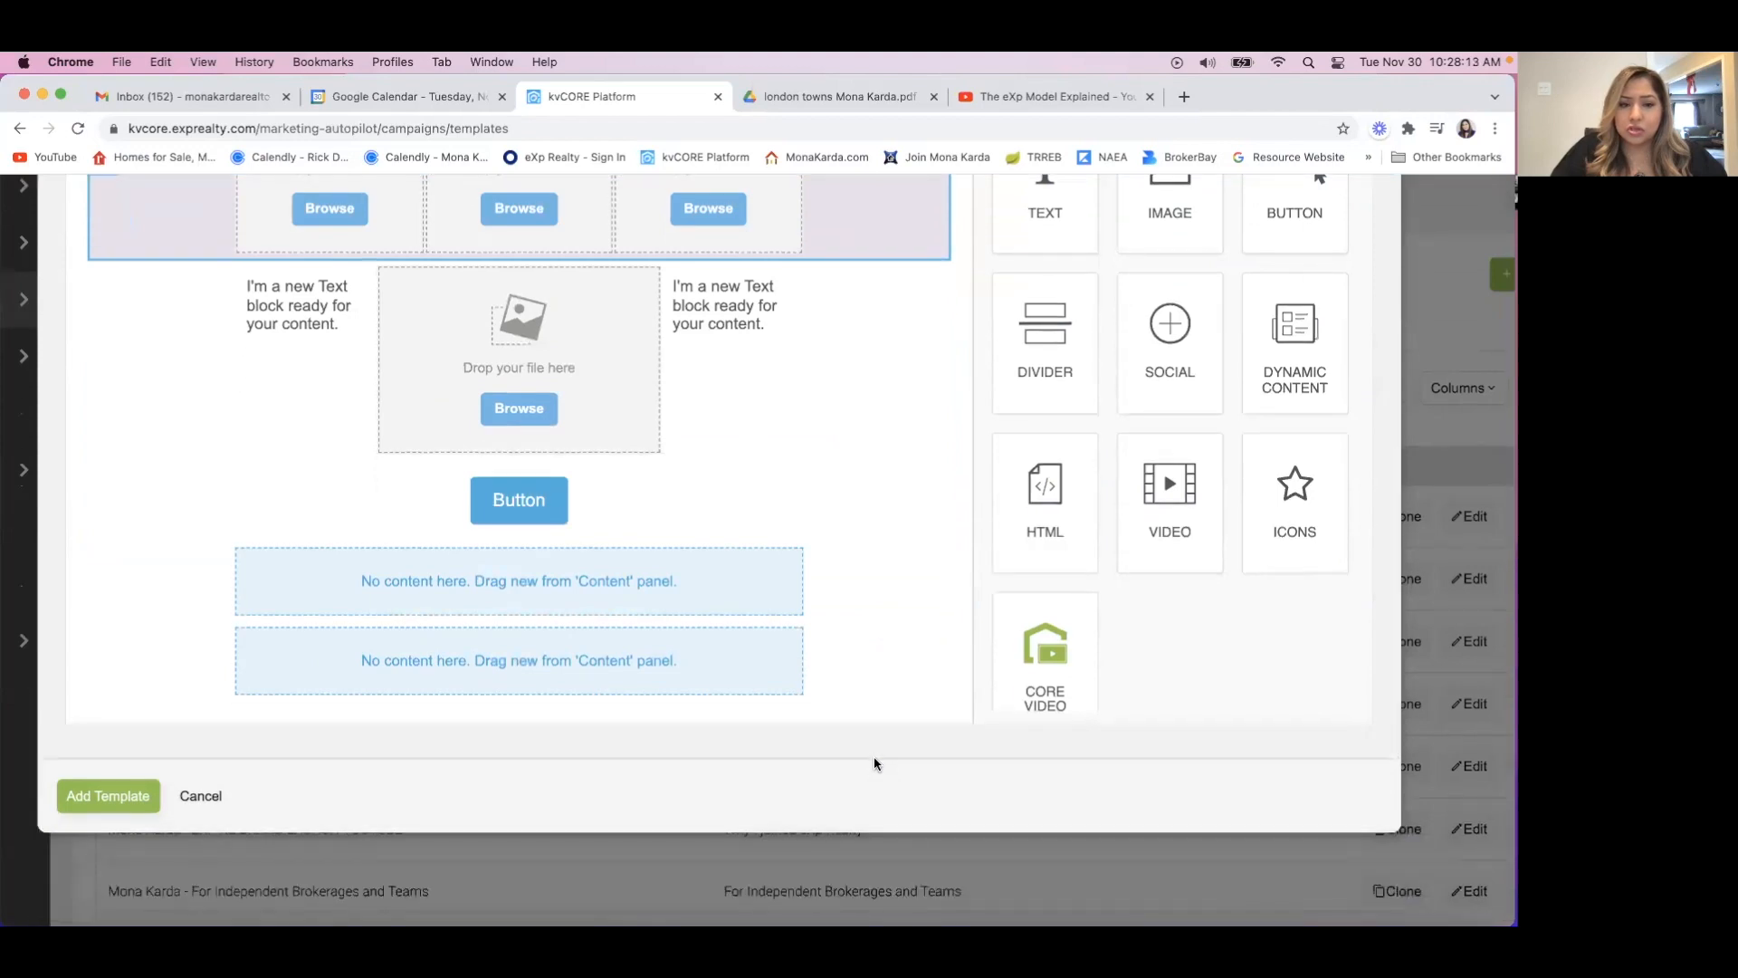
left_click_drag(1191, 376, 582, 584)
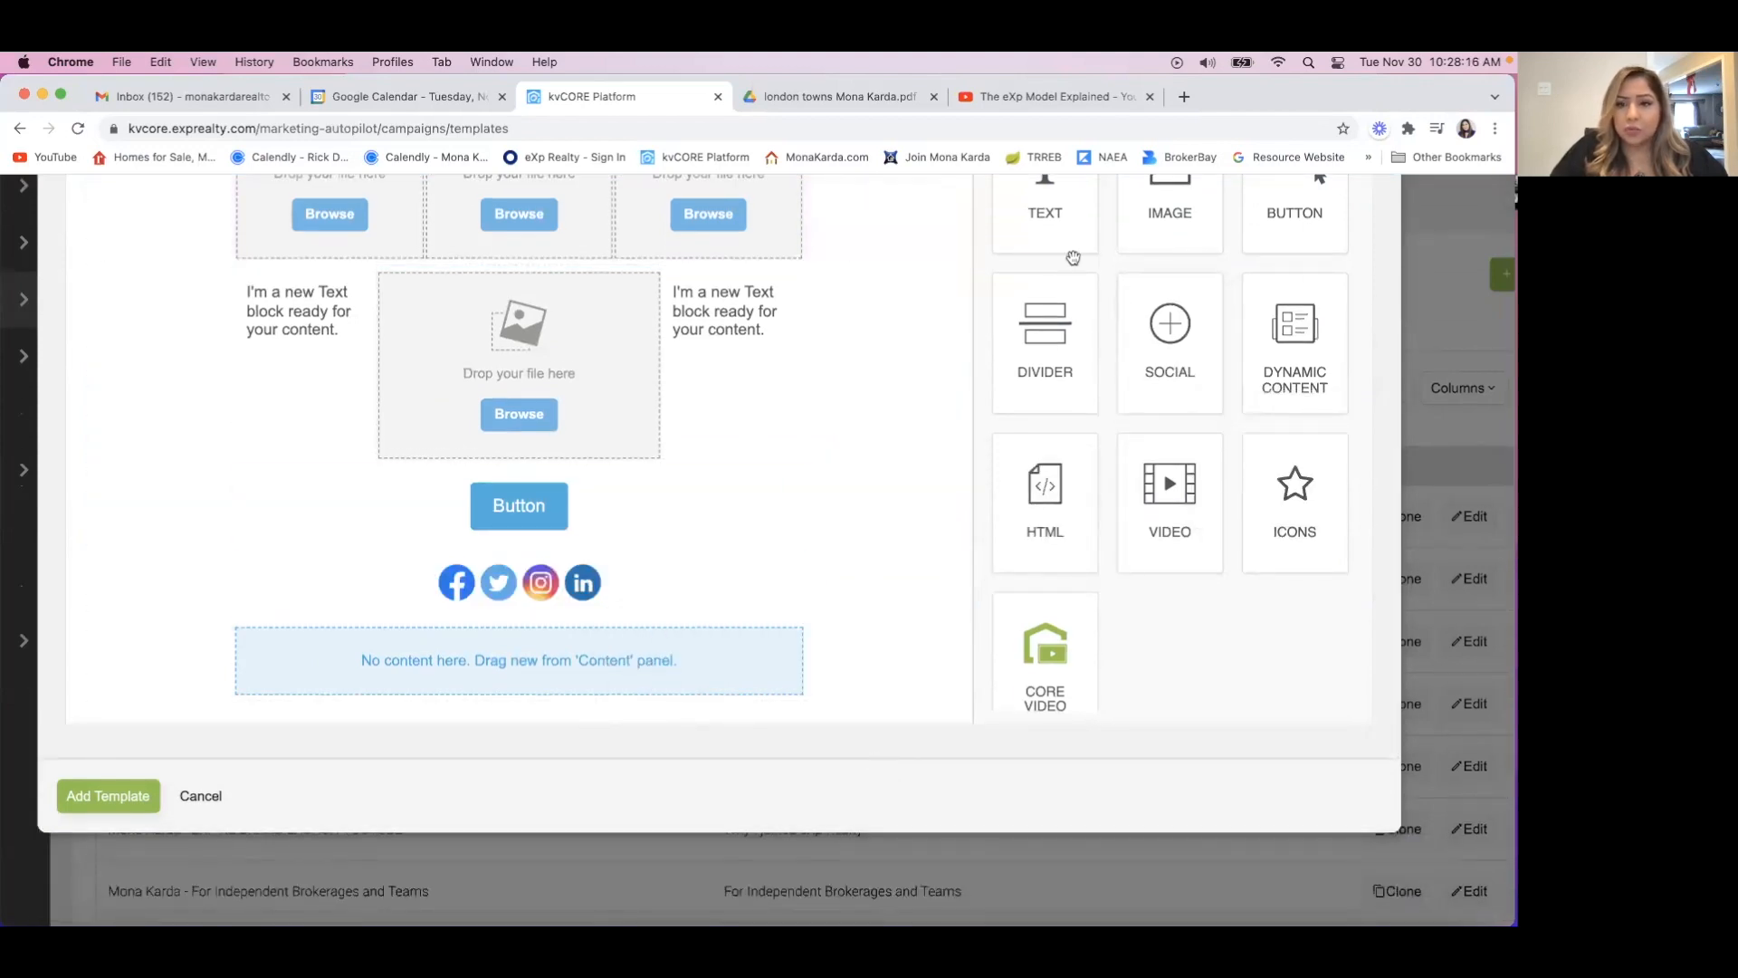
left_click_drag(1163, 208, 537, 659)
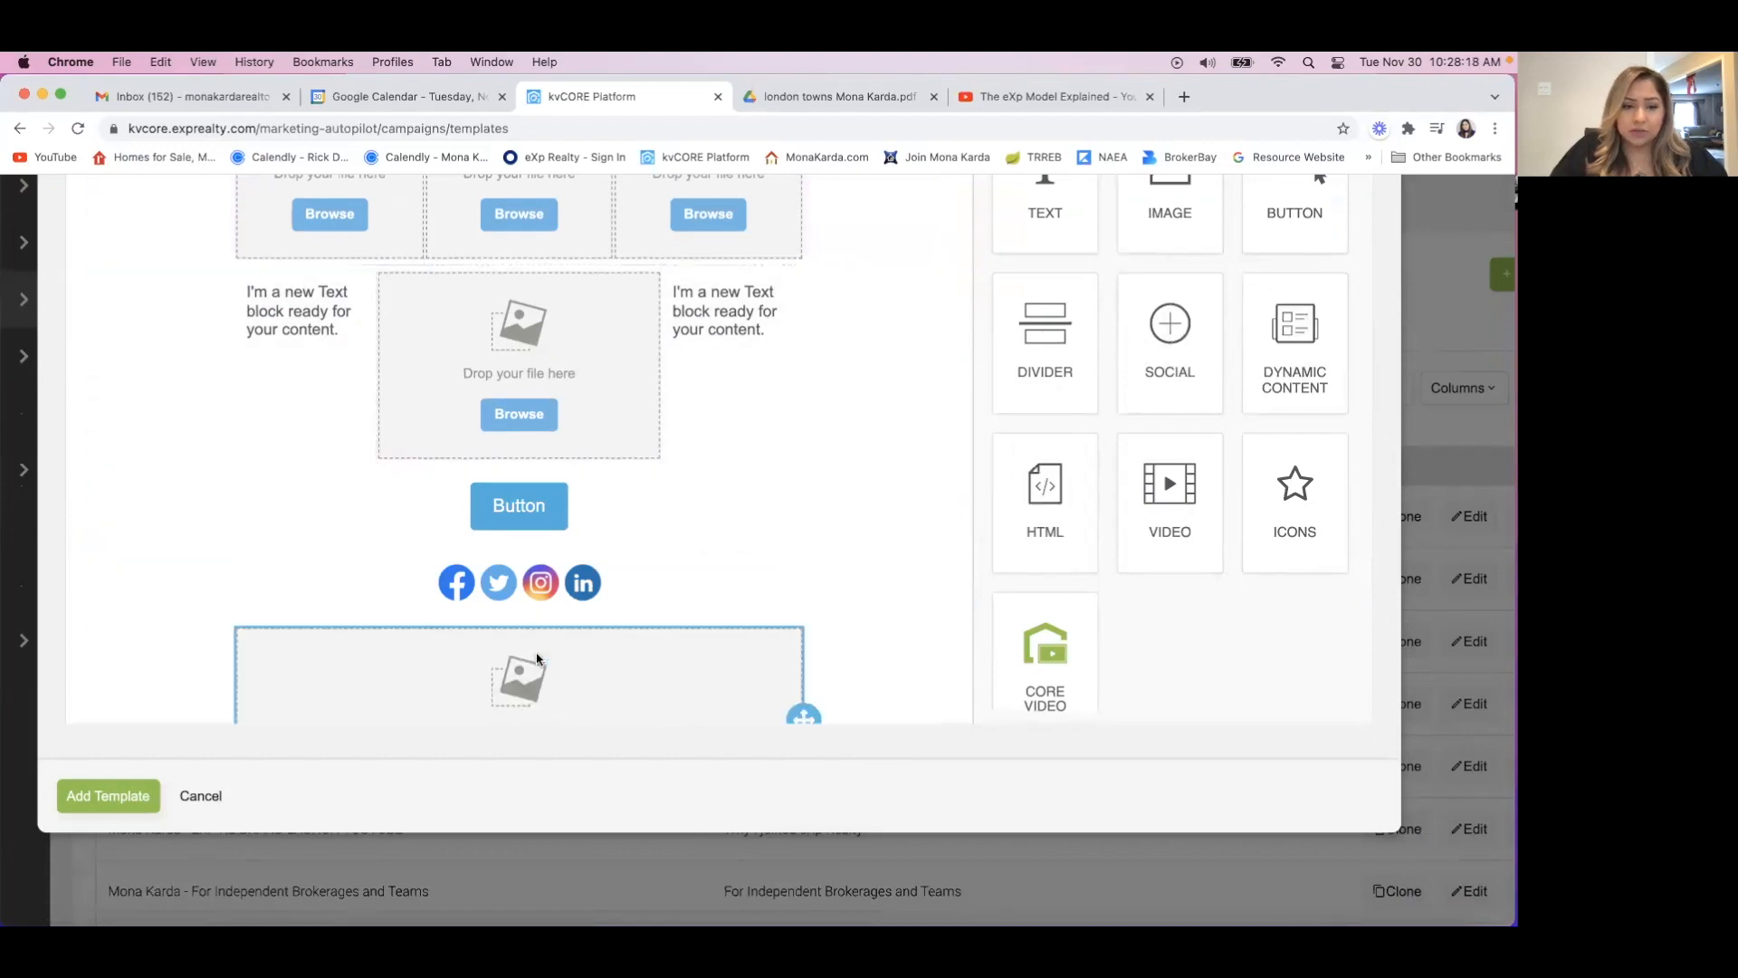
Browse for a picture for the Image block in the first row and search the free stock photos for "birthday".
scroll(966, 372, "up", 3)
scroll(966, 372, "up", 6)
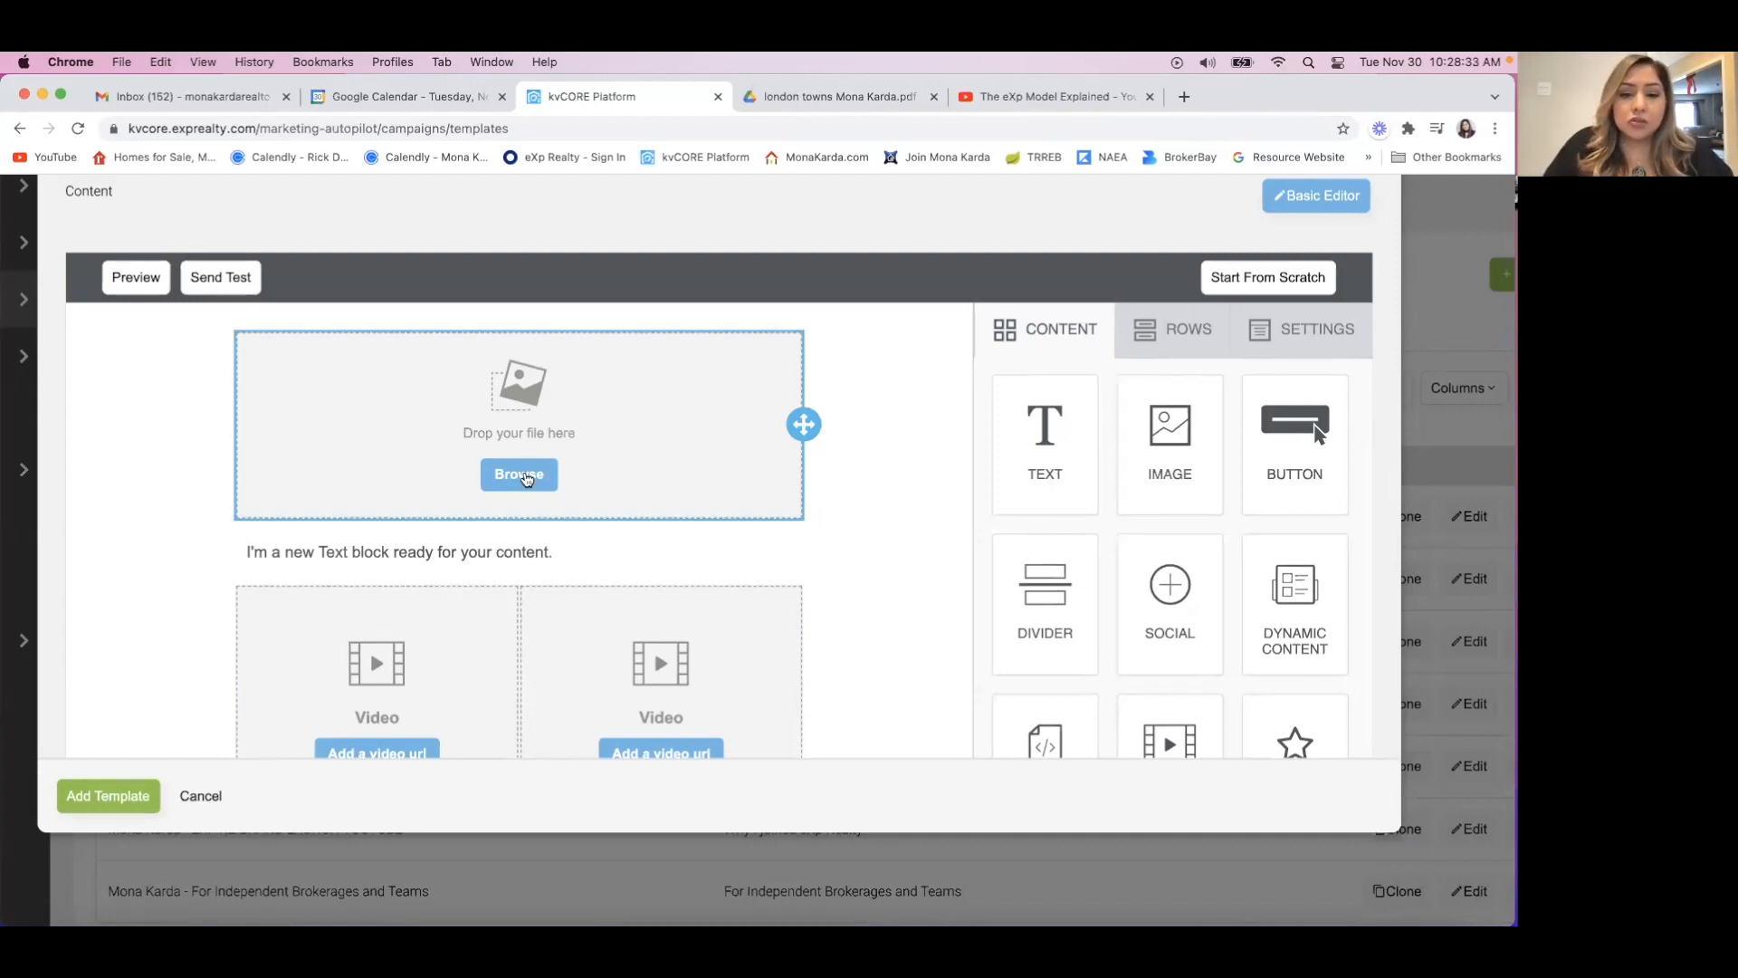
left_click(523, 477)
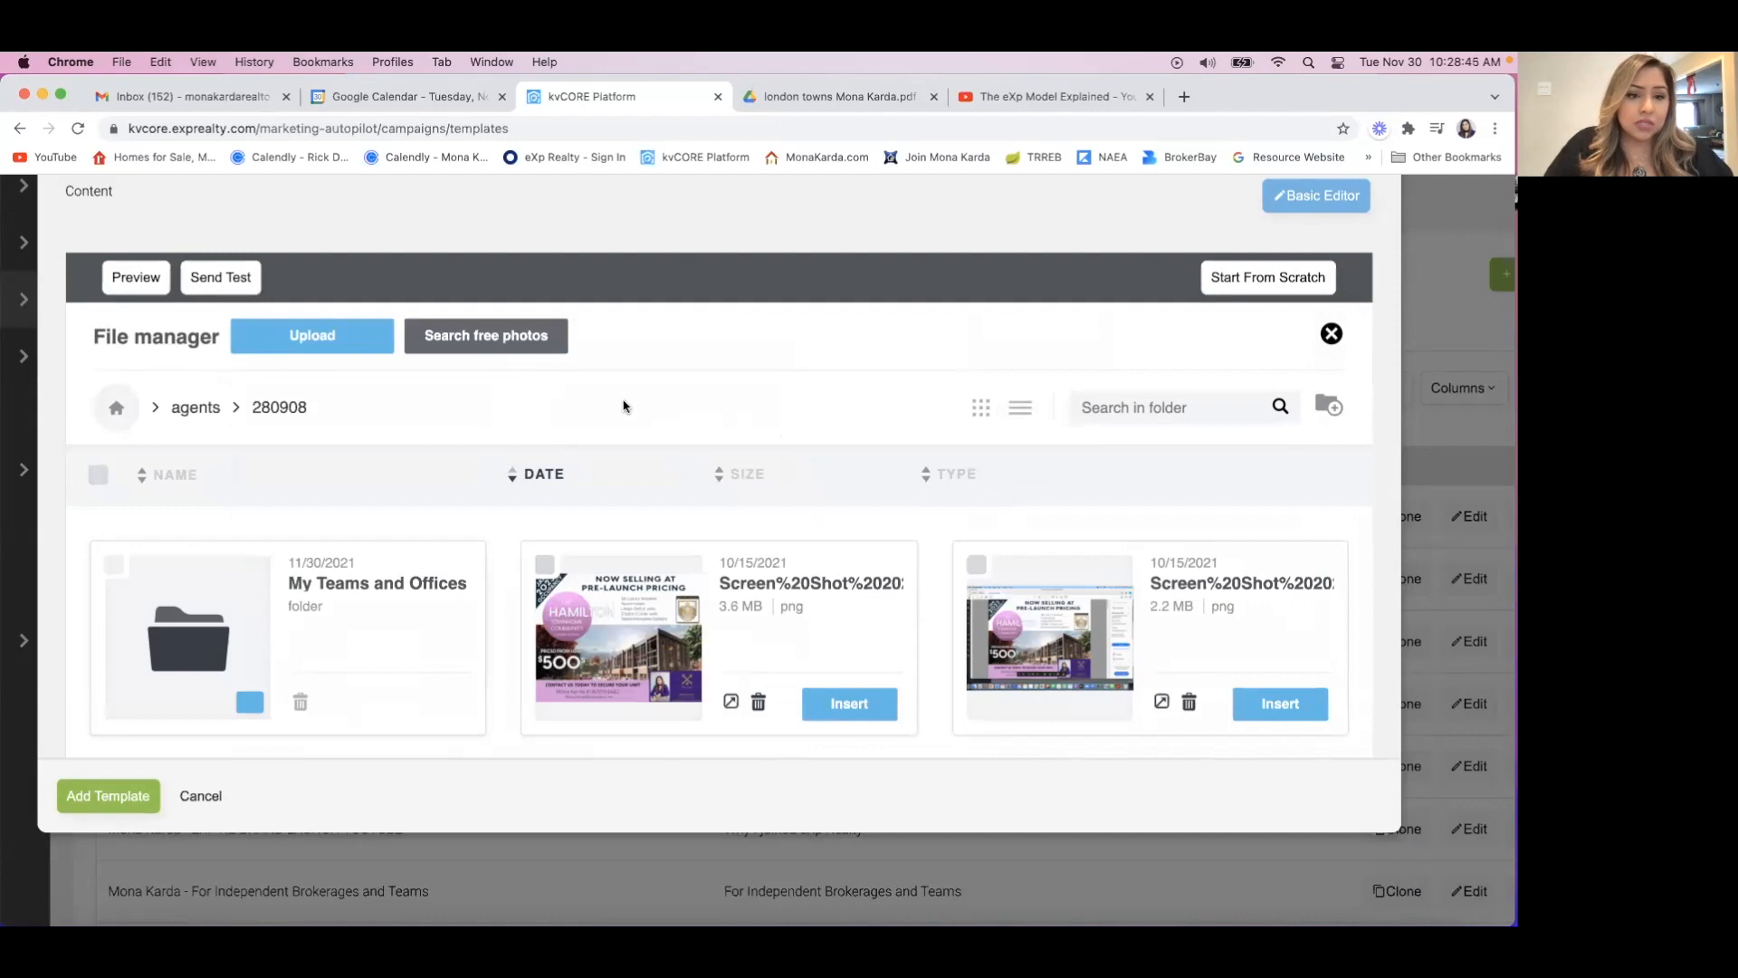
left_click(485, 336)
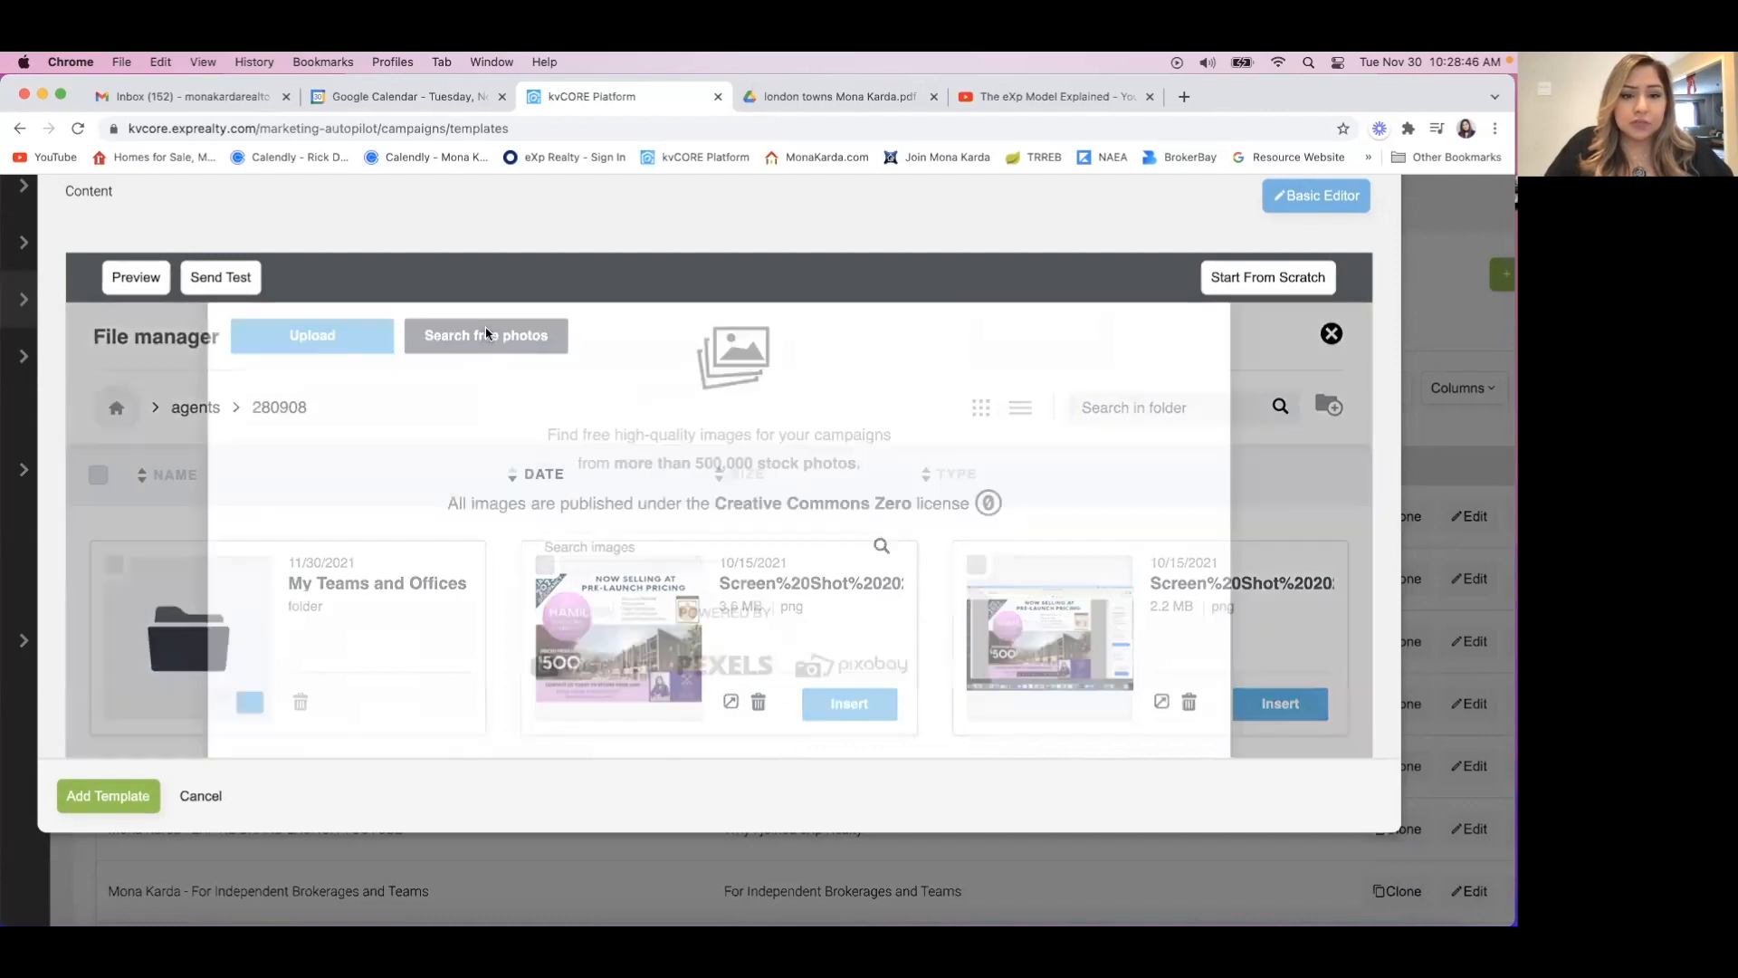
left_click(626, 646)
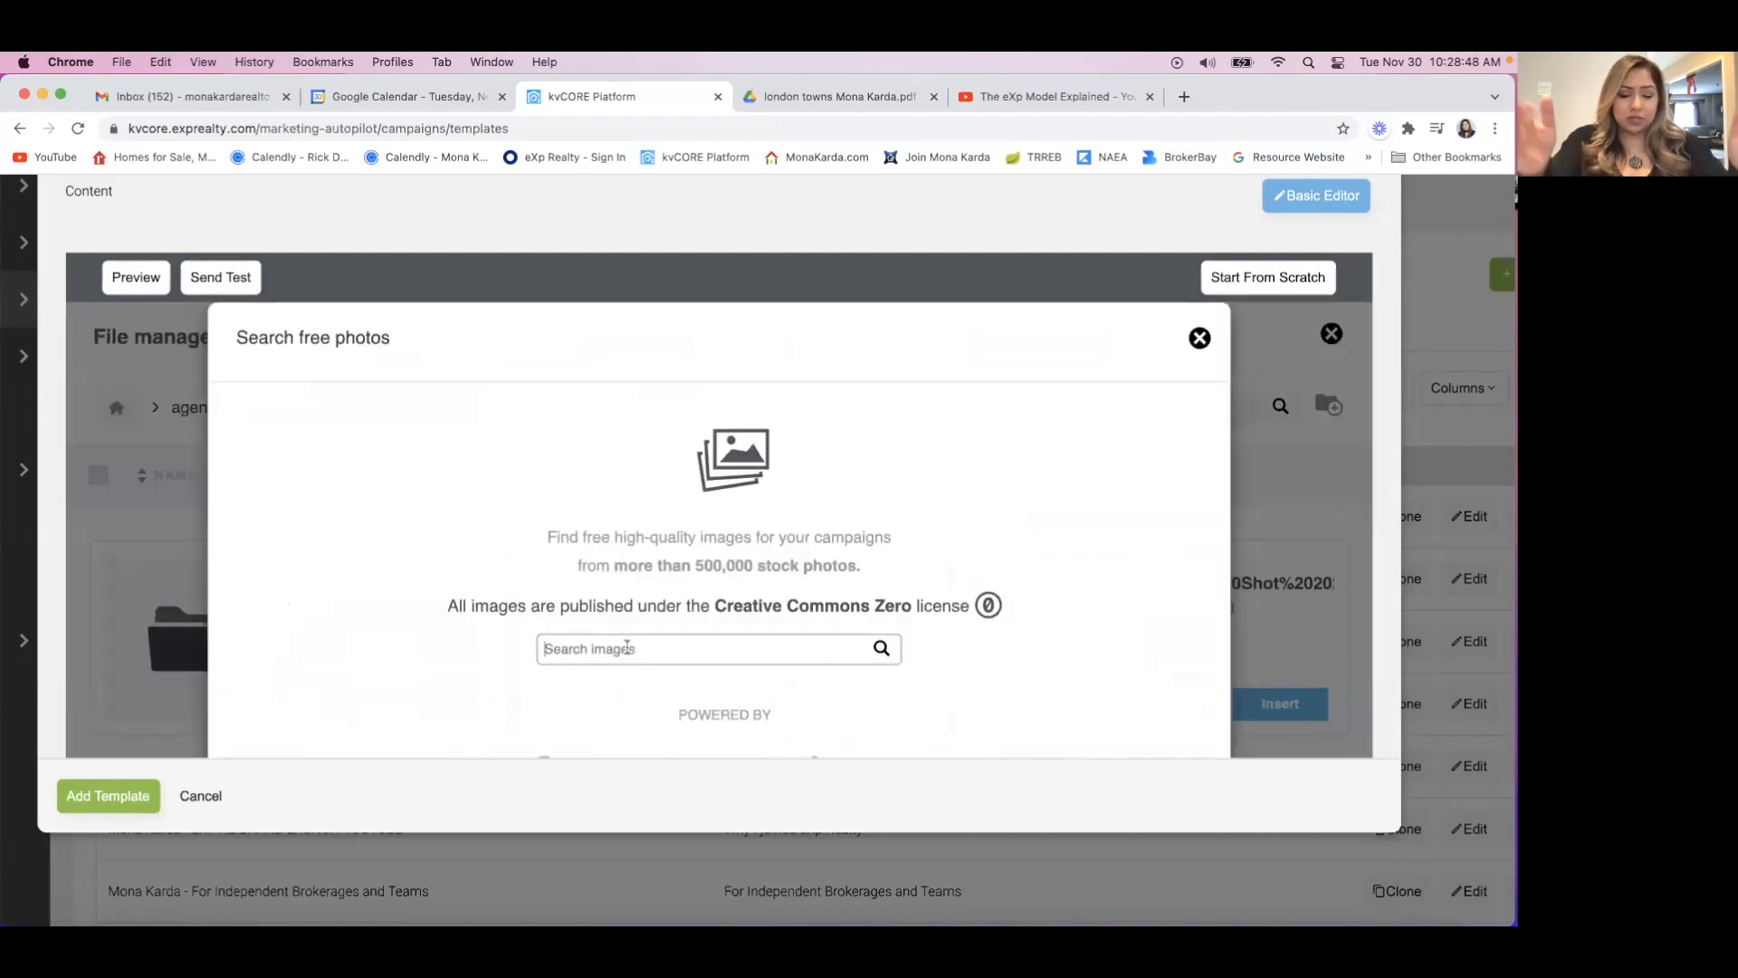
type("bi")
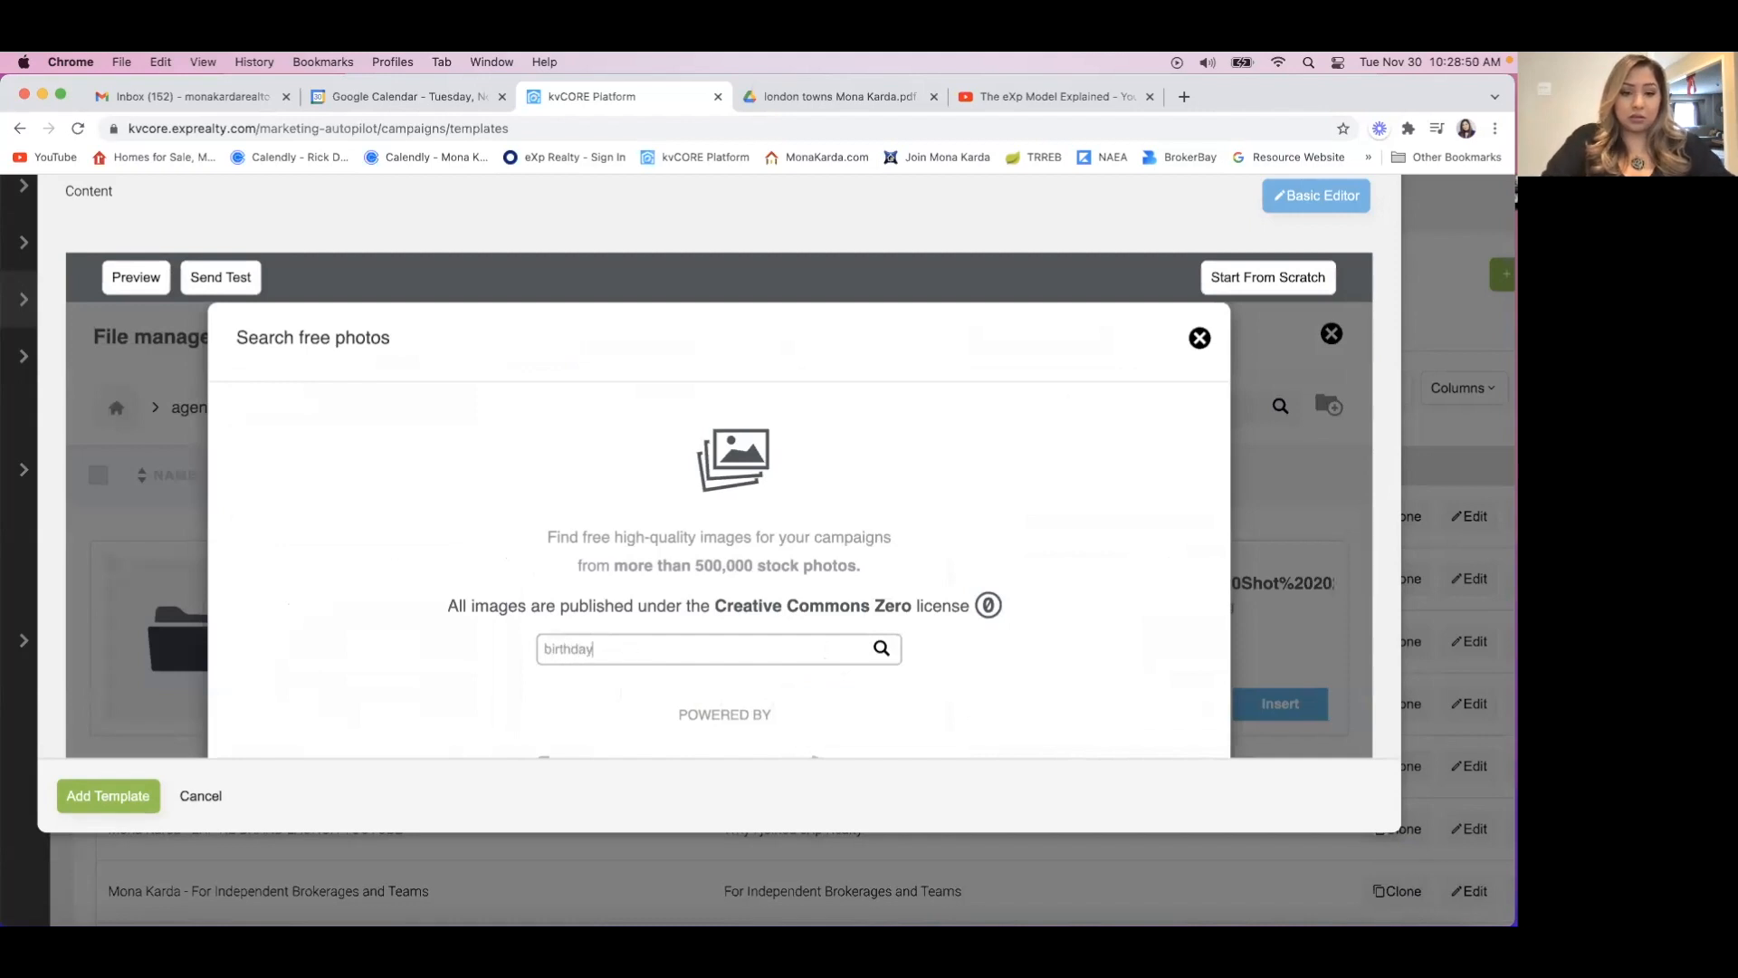
type("rthday")
key("Return")
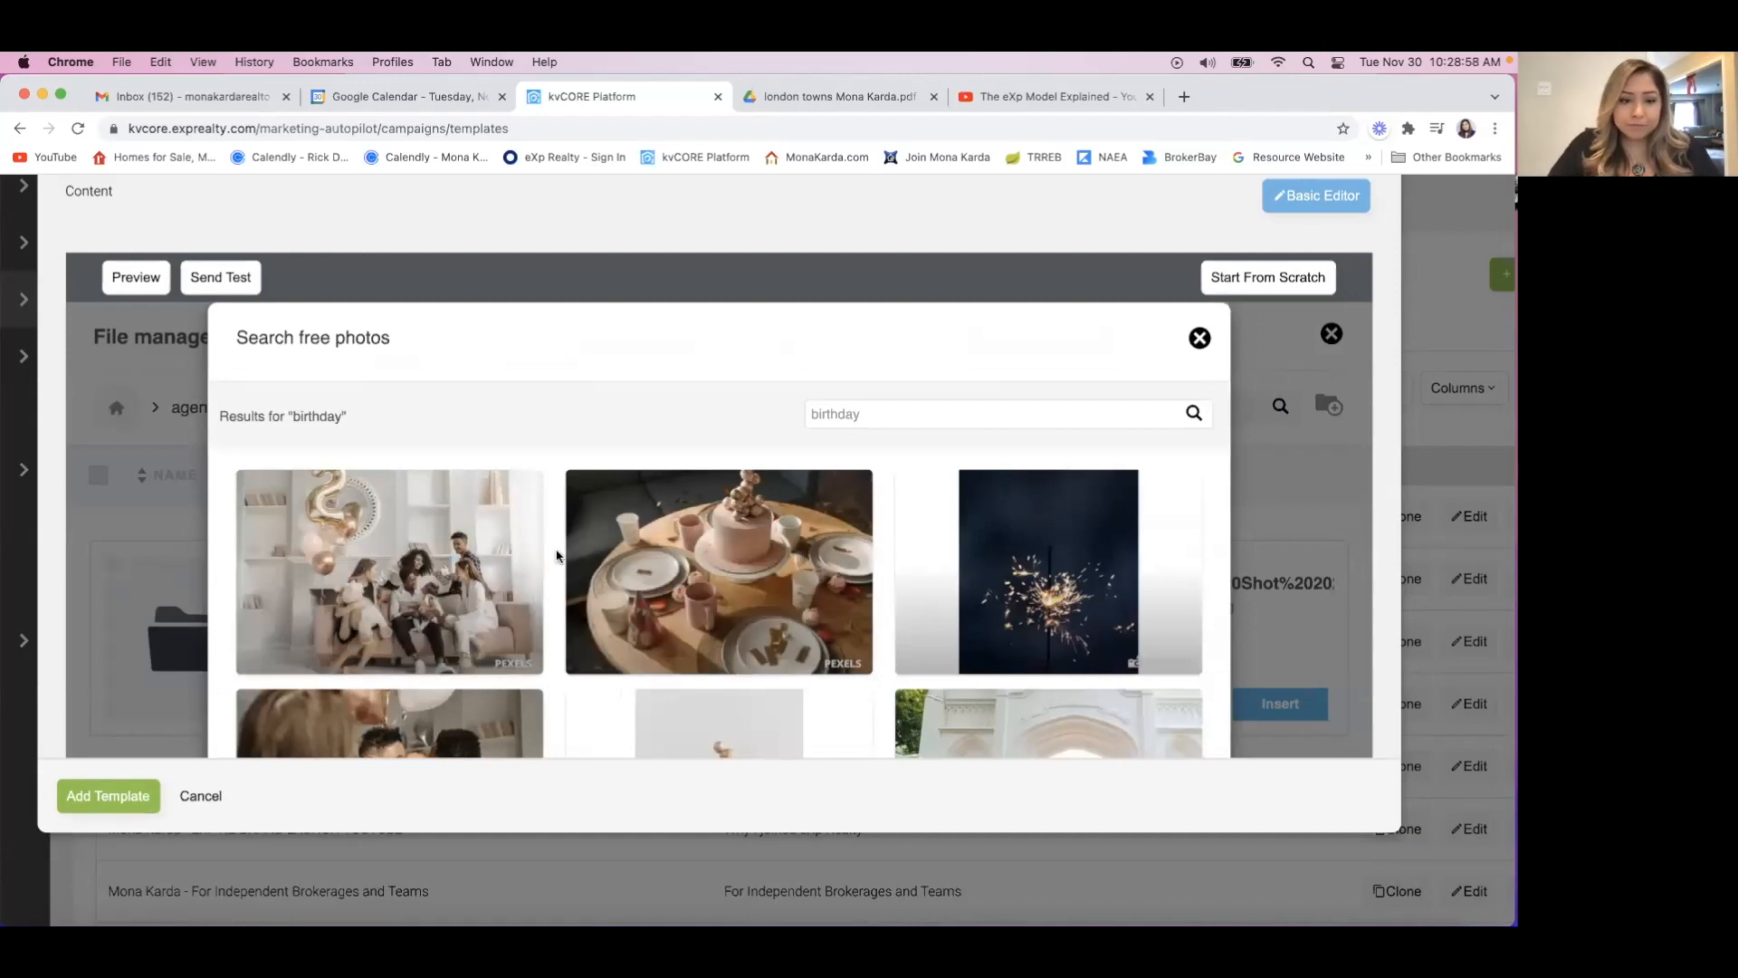
Import the stock photo of the "Happy birthday!" card beside purple flowers and insert it into the first row's Image block.
scroll(557, 556, "down", 3)
scroll(556, 555, "down", 2)
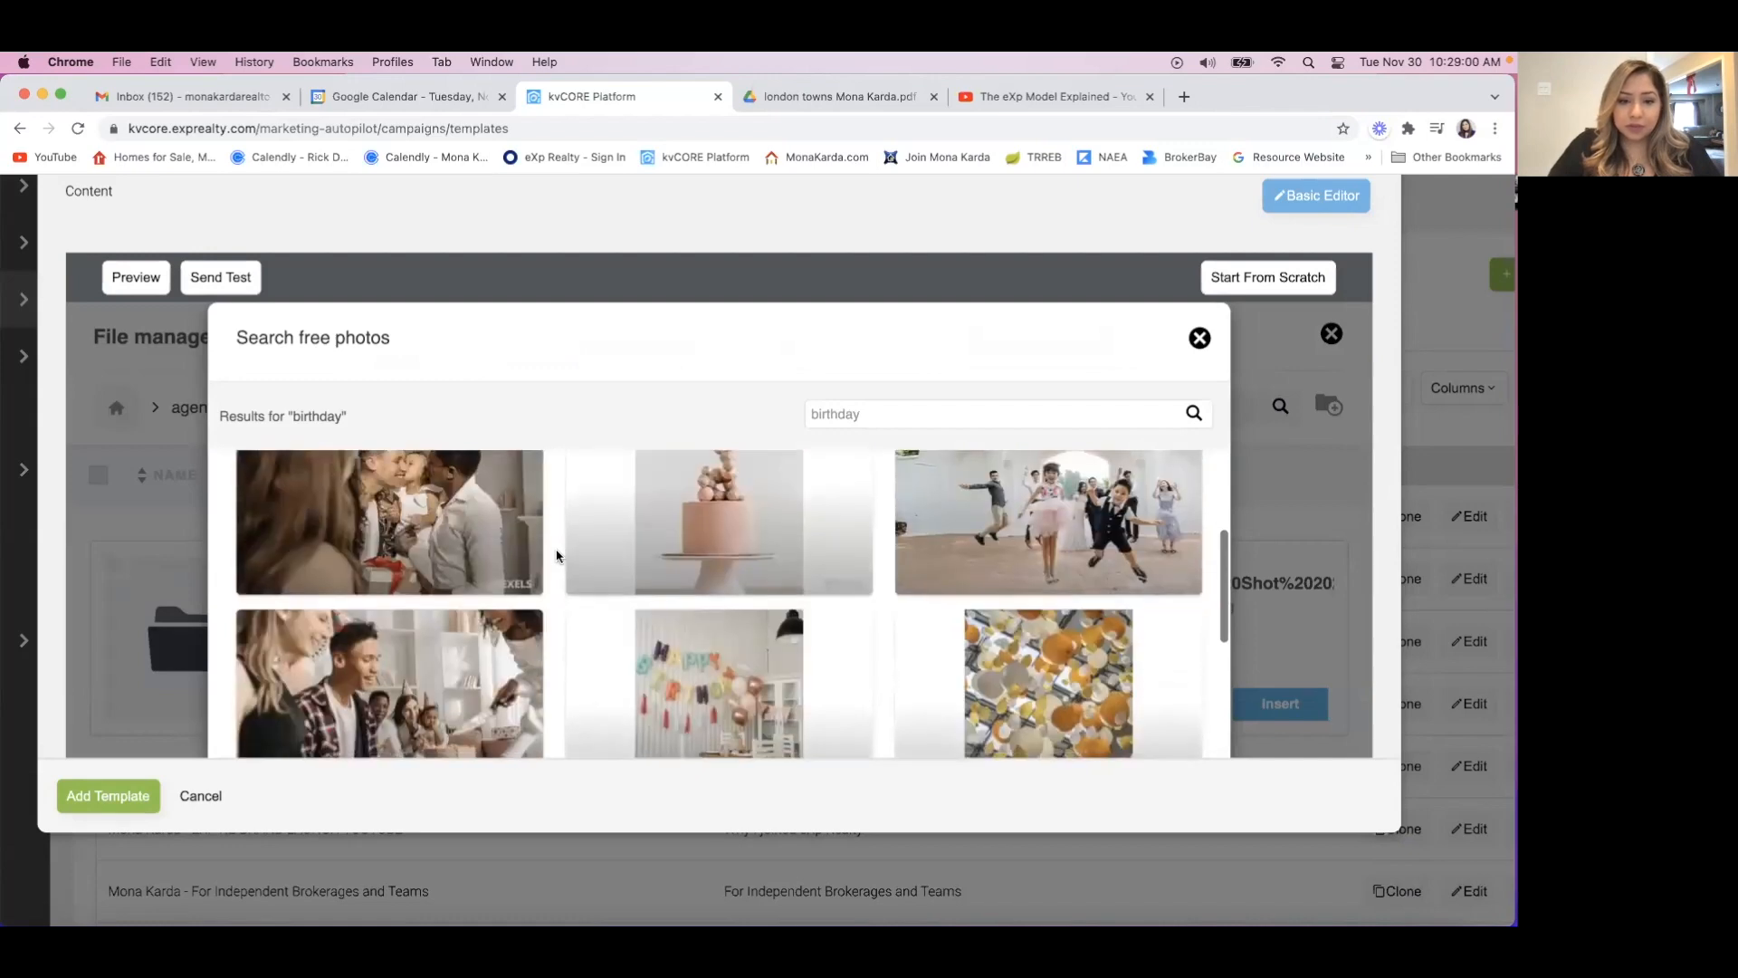
scroll(556, 556, "down", 2)
scroll(556, 556, "down", 5)
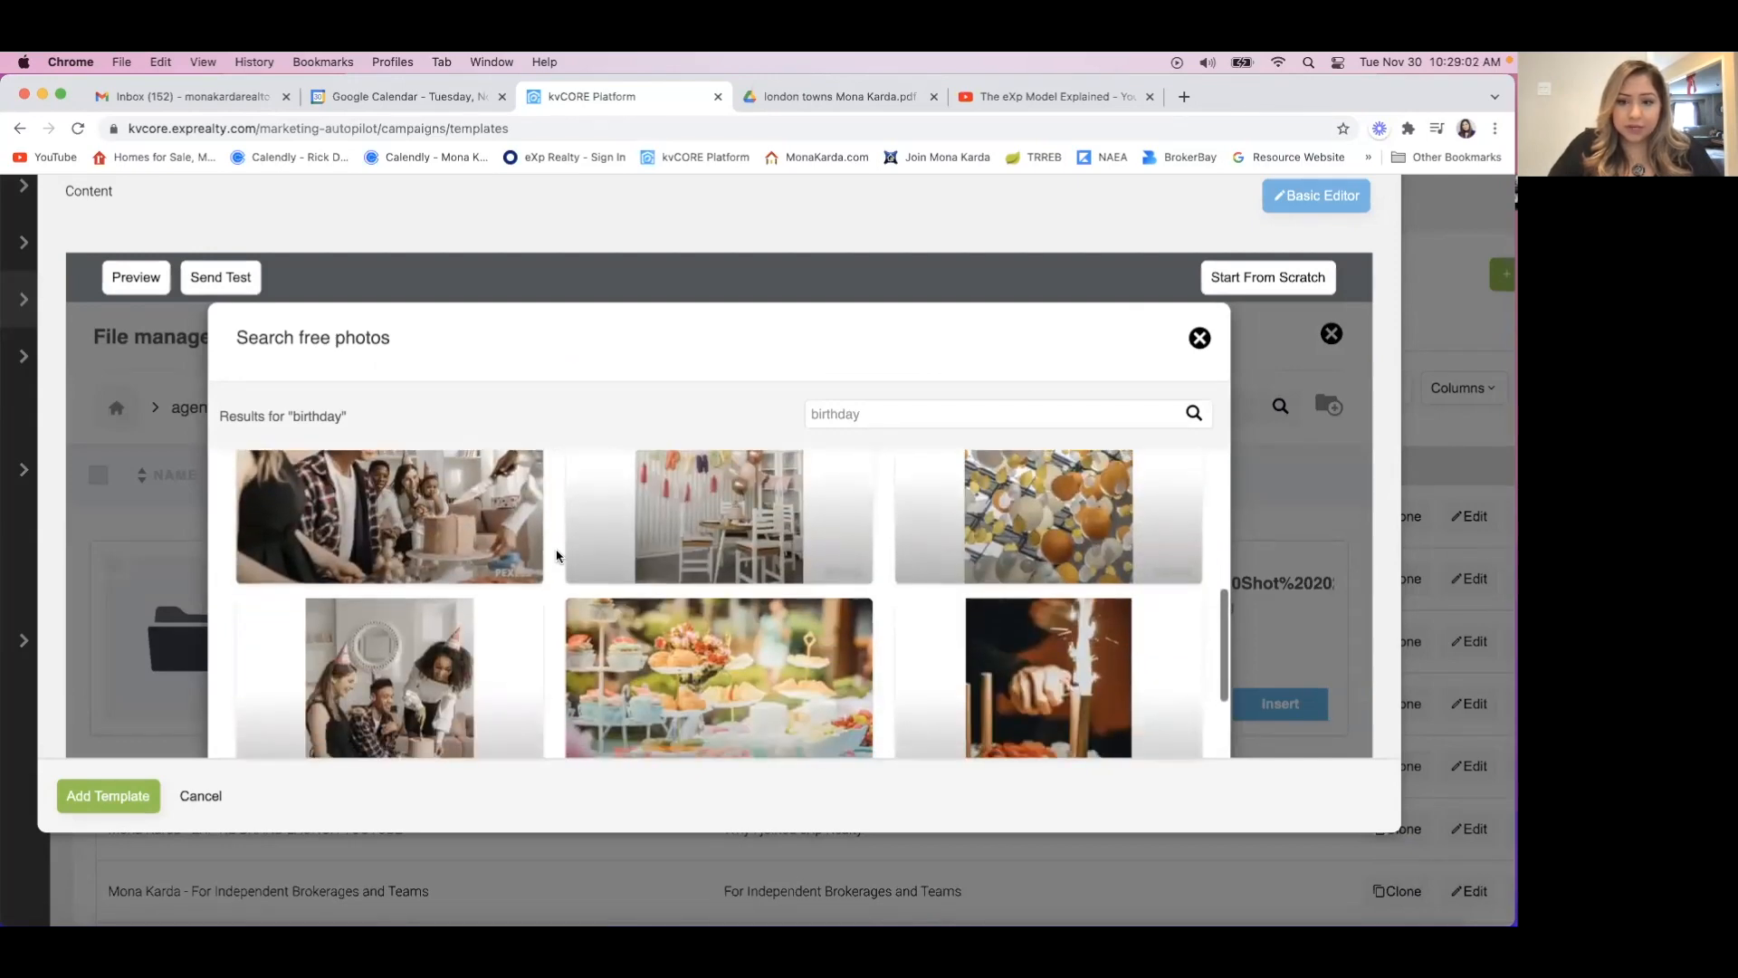
scroll(612, 340, "down", 5)
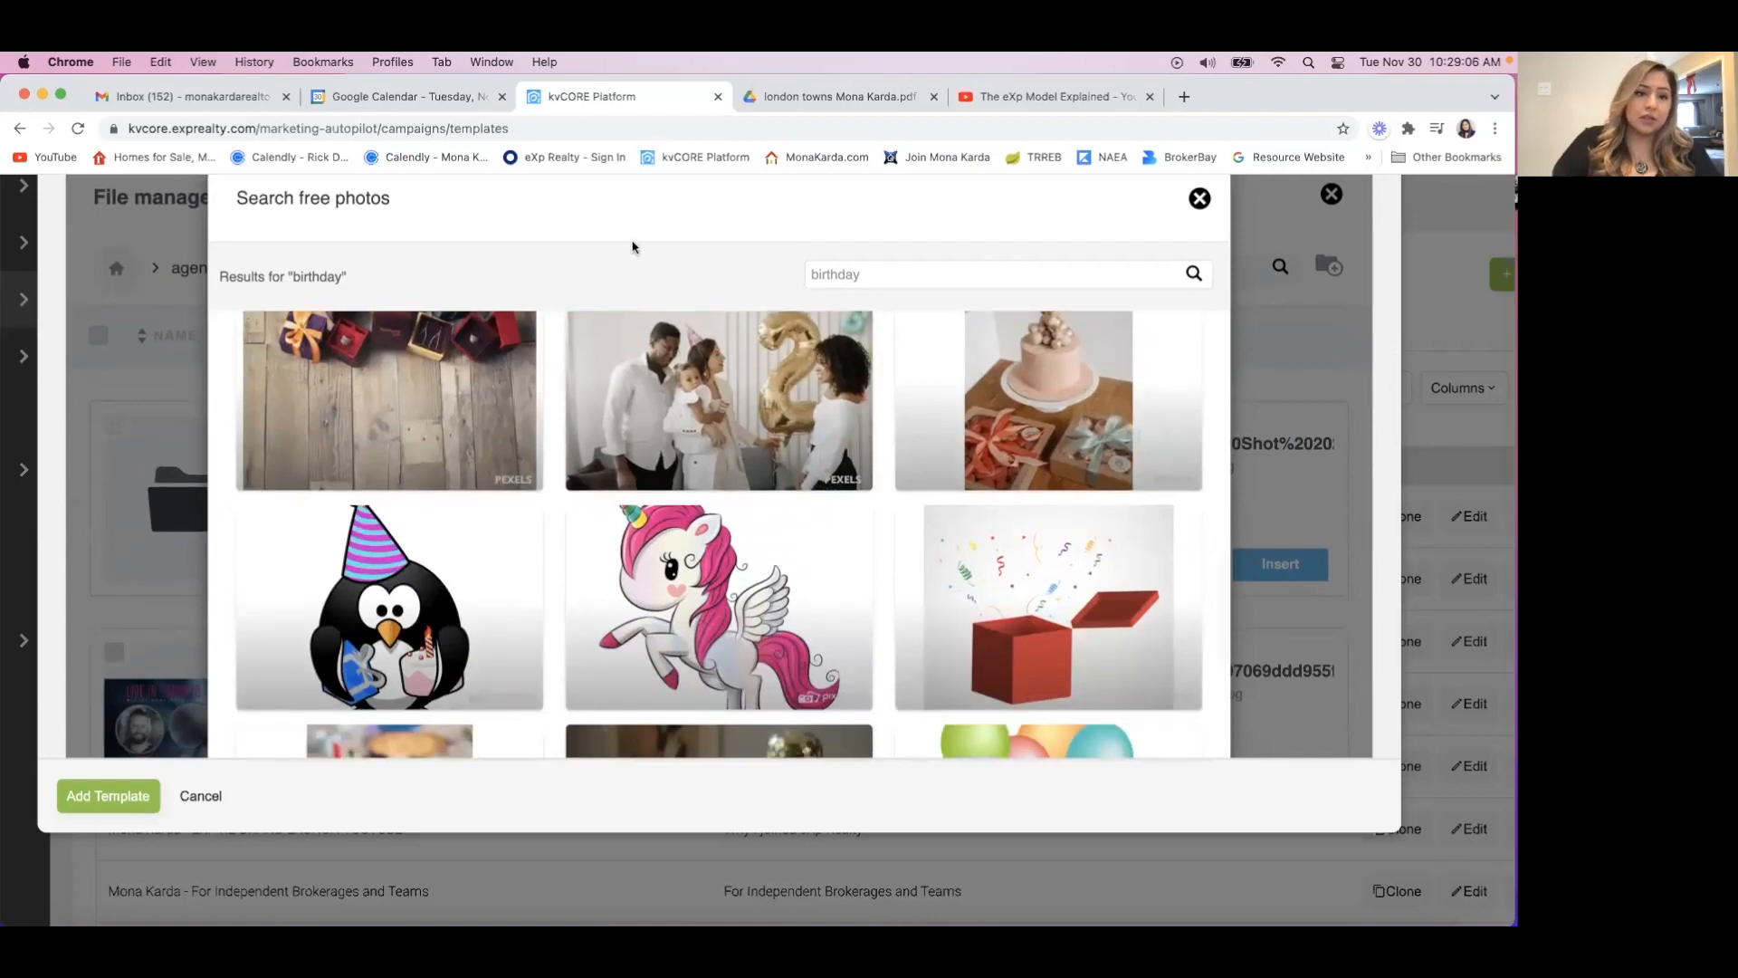
scroll(633, 242, "down", 3)
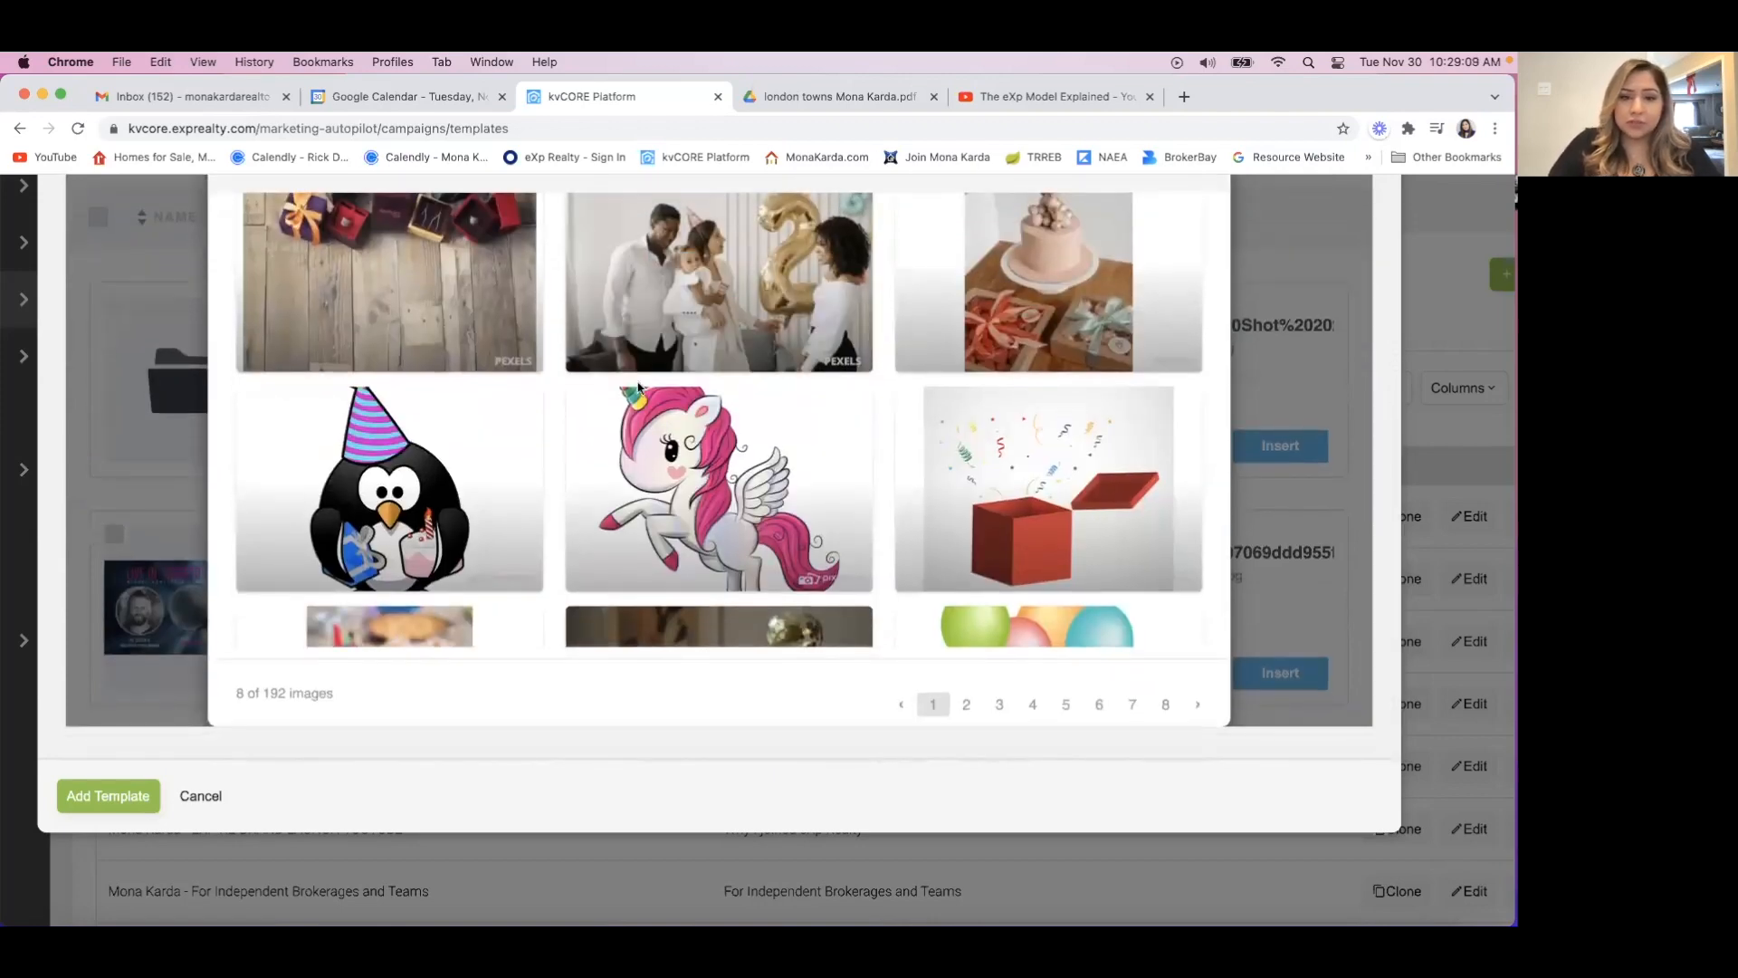
scroll(638, 387, "down", 2)
scroll(638, 387, "down", 6)
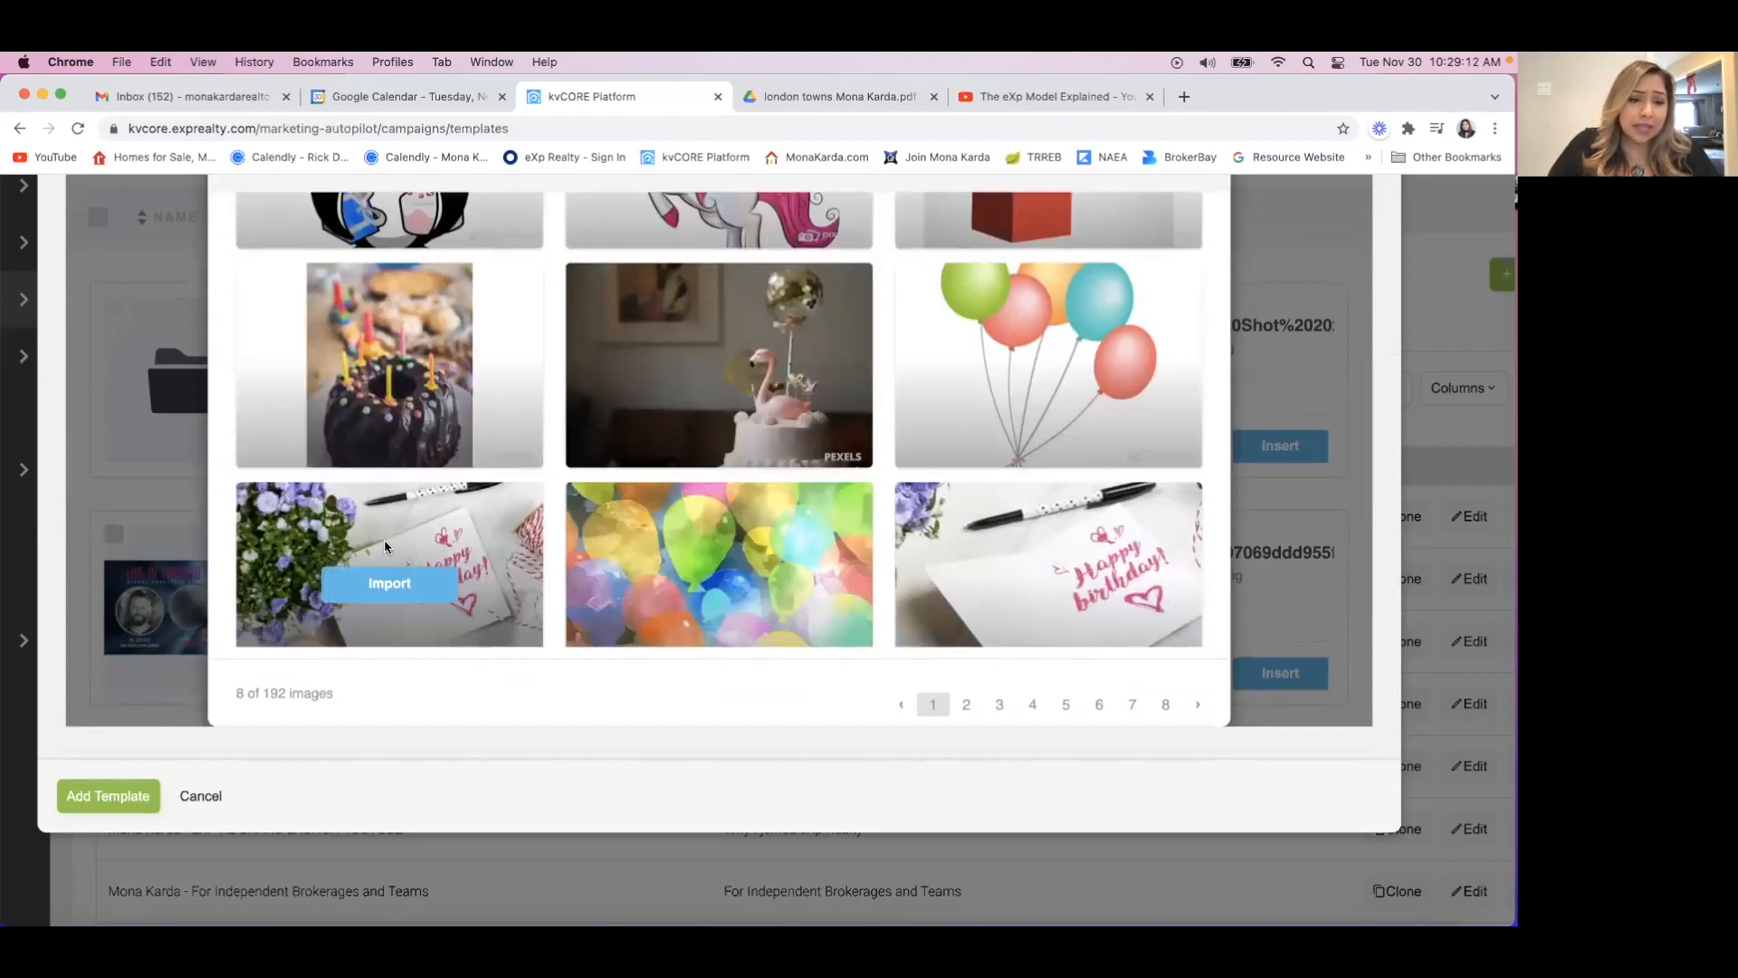
scroll(408, 553, "down", 1)
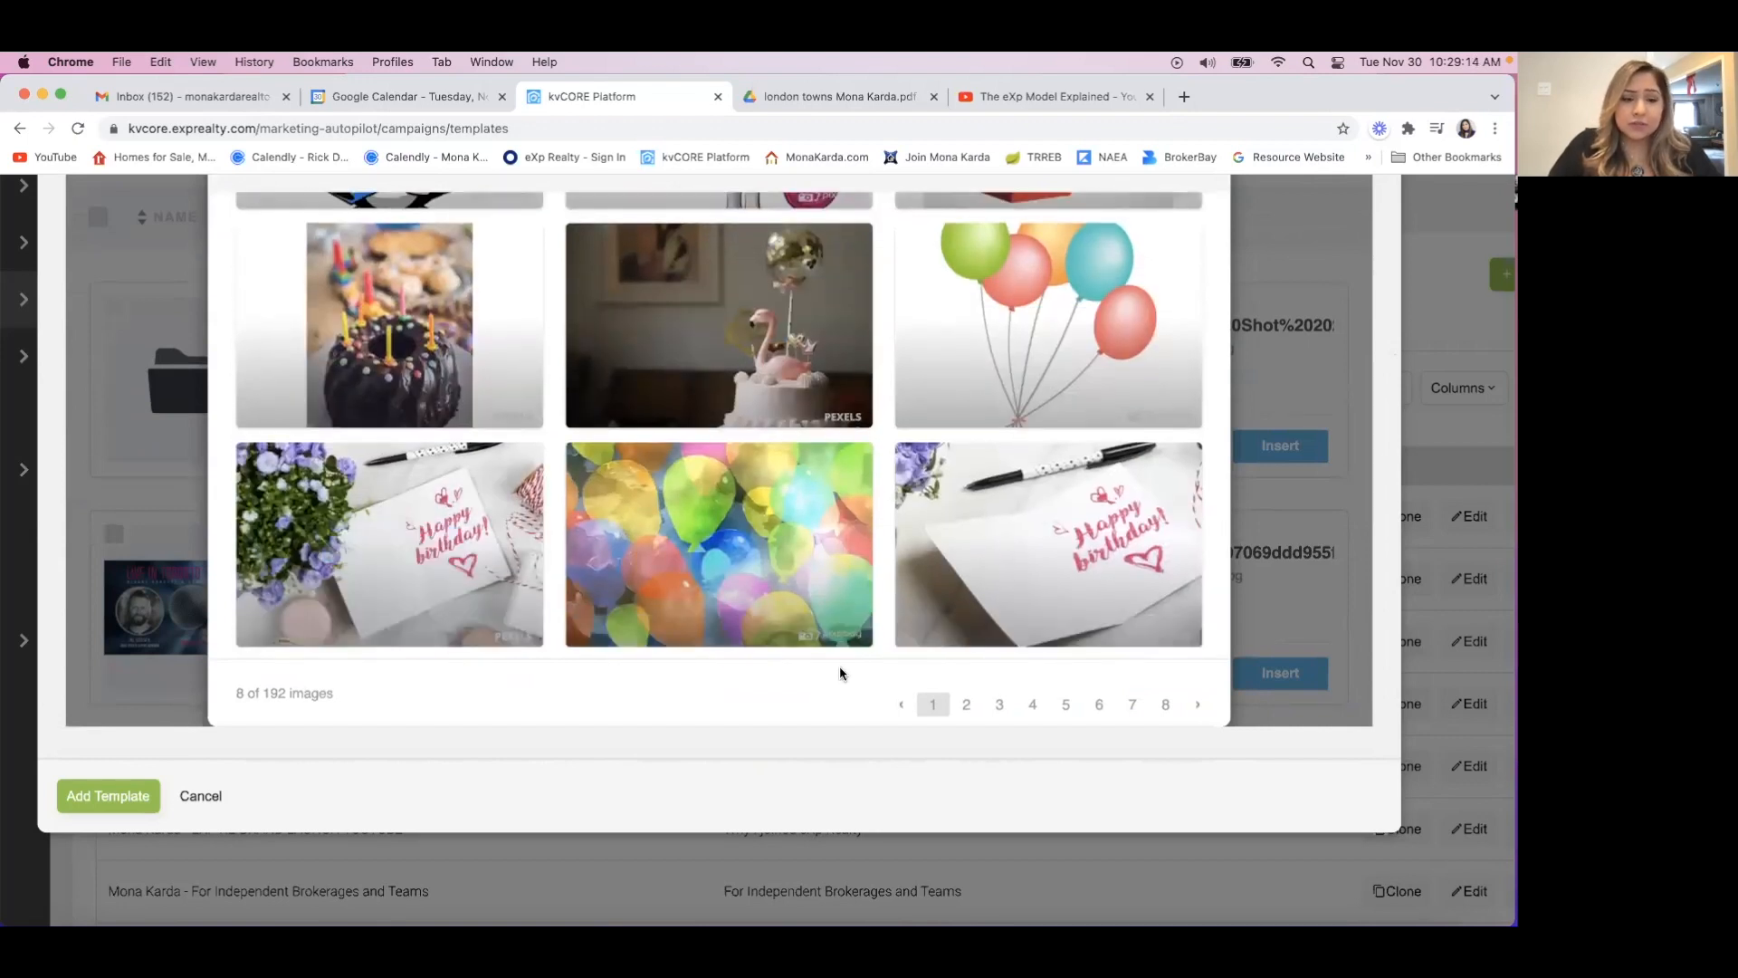
left_click(407, 552)
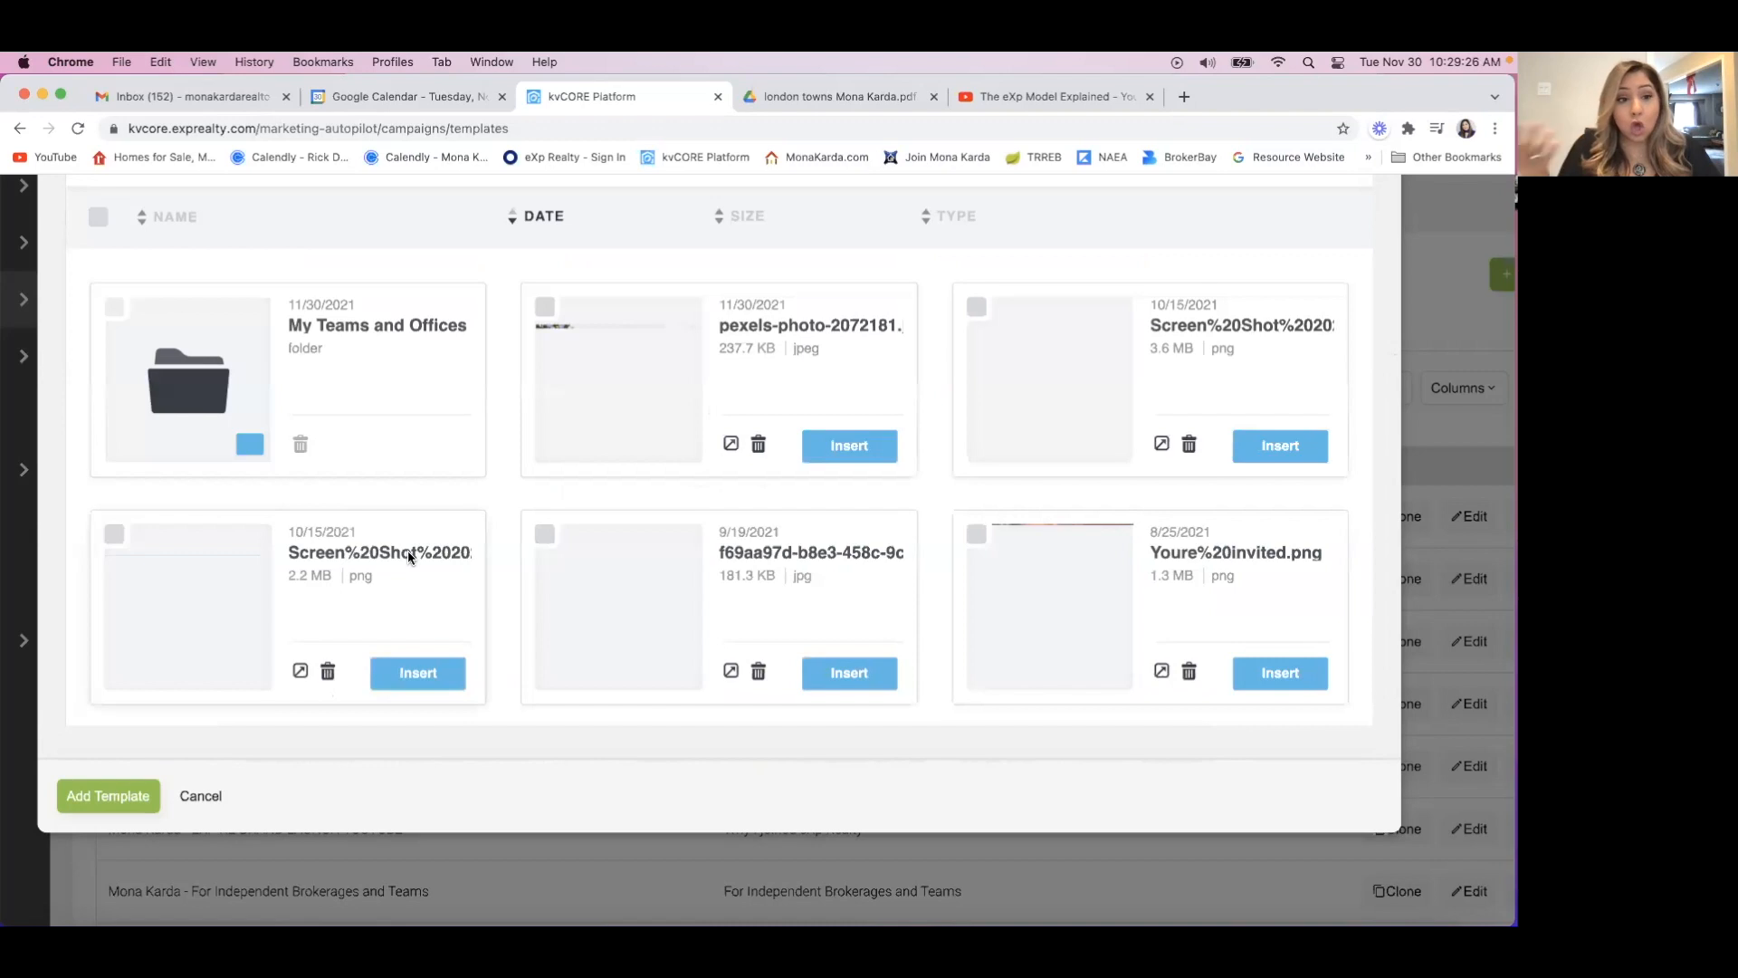
left_click(842, 453)
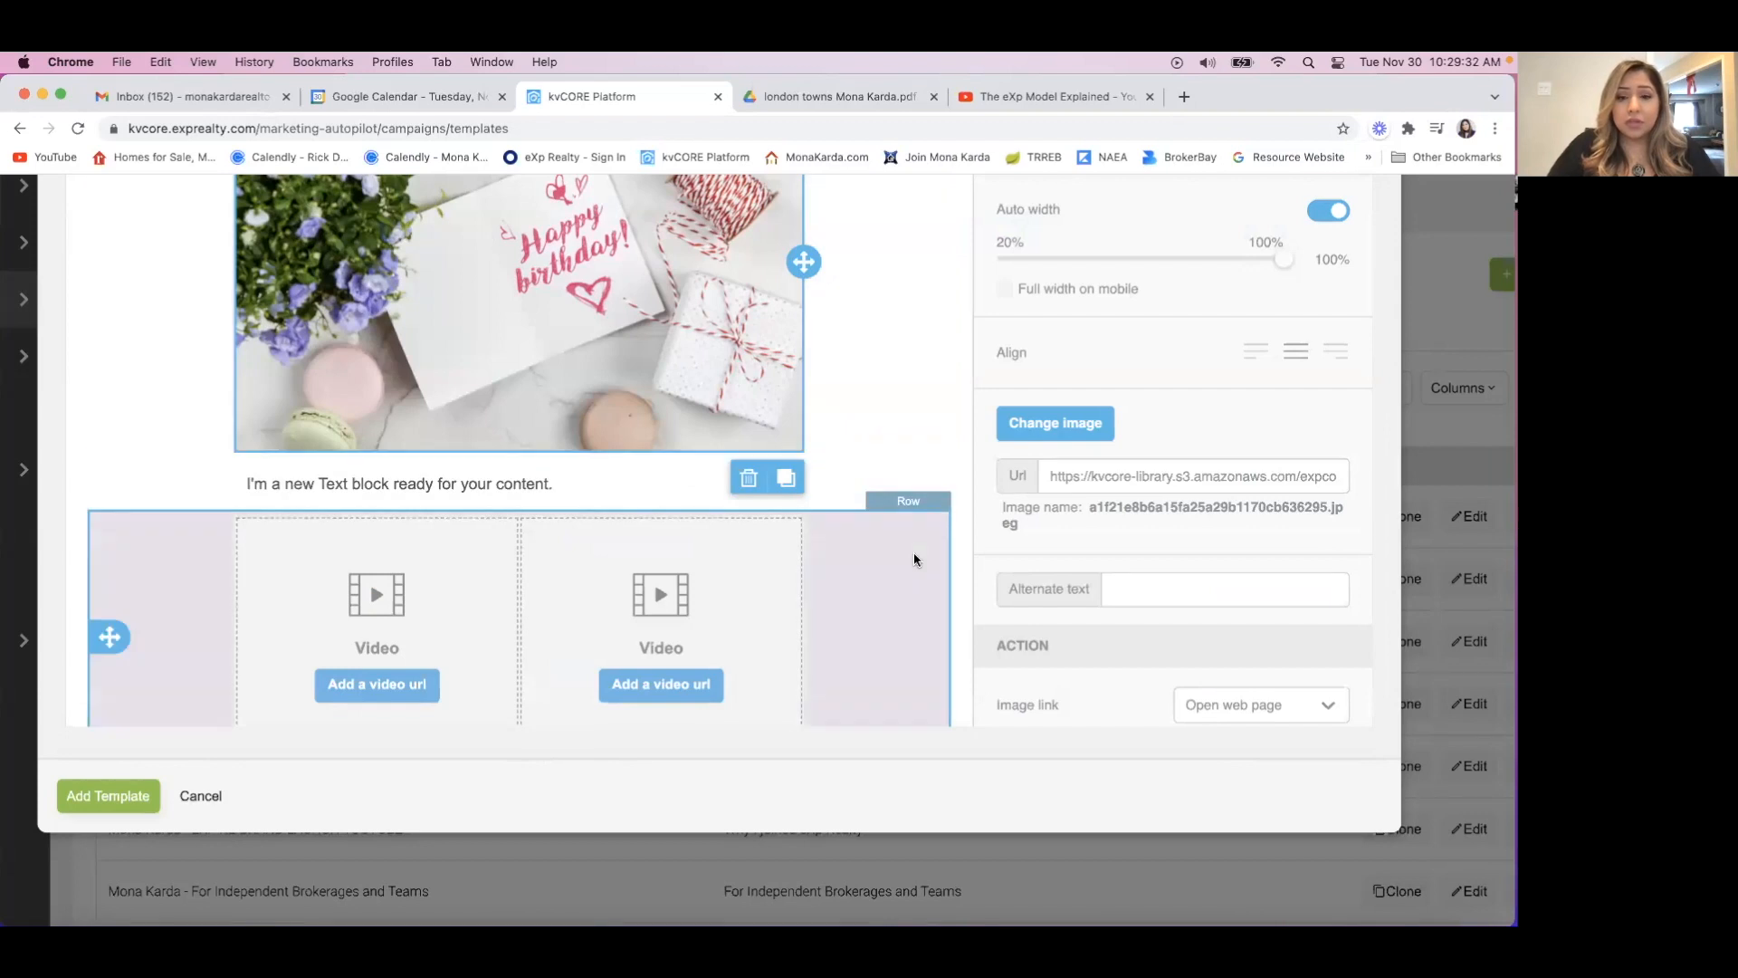
scroll(914, 557, "up", 3)
scroll(915, 559, "up", 2)
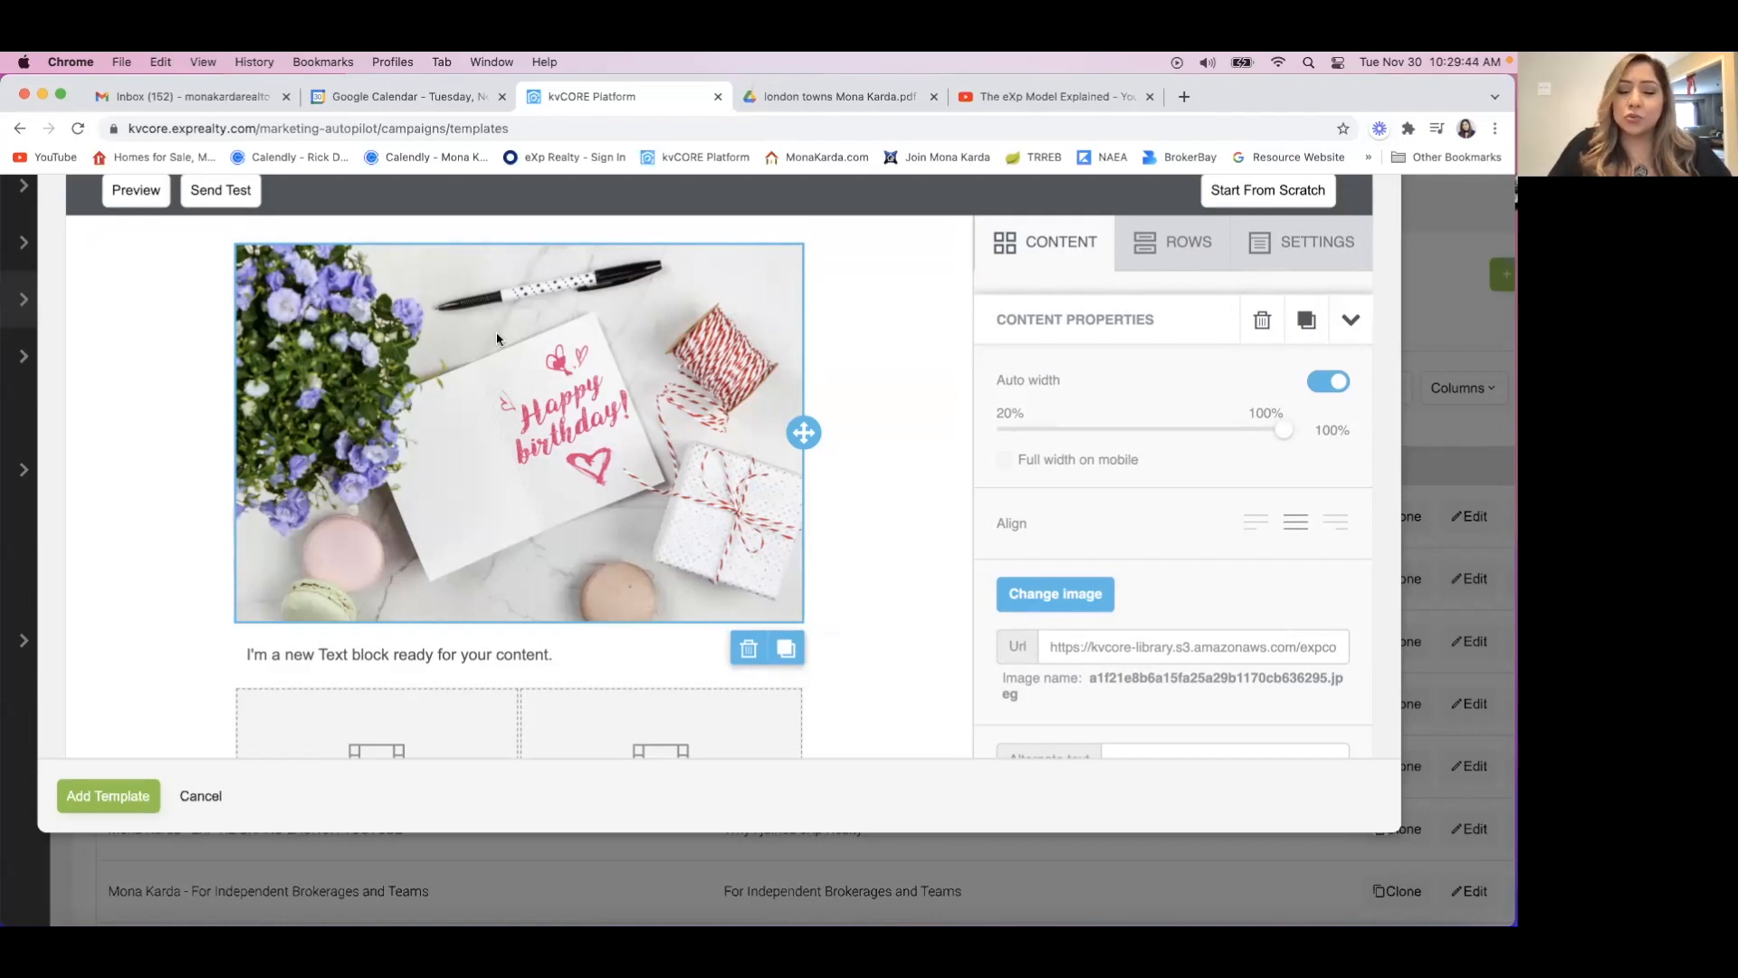
scroll(503, 339, "right", 1)
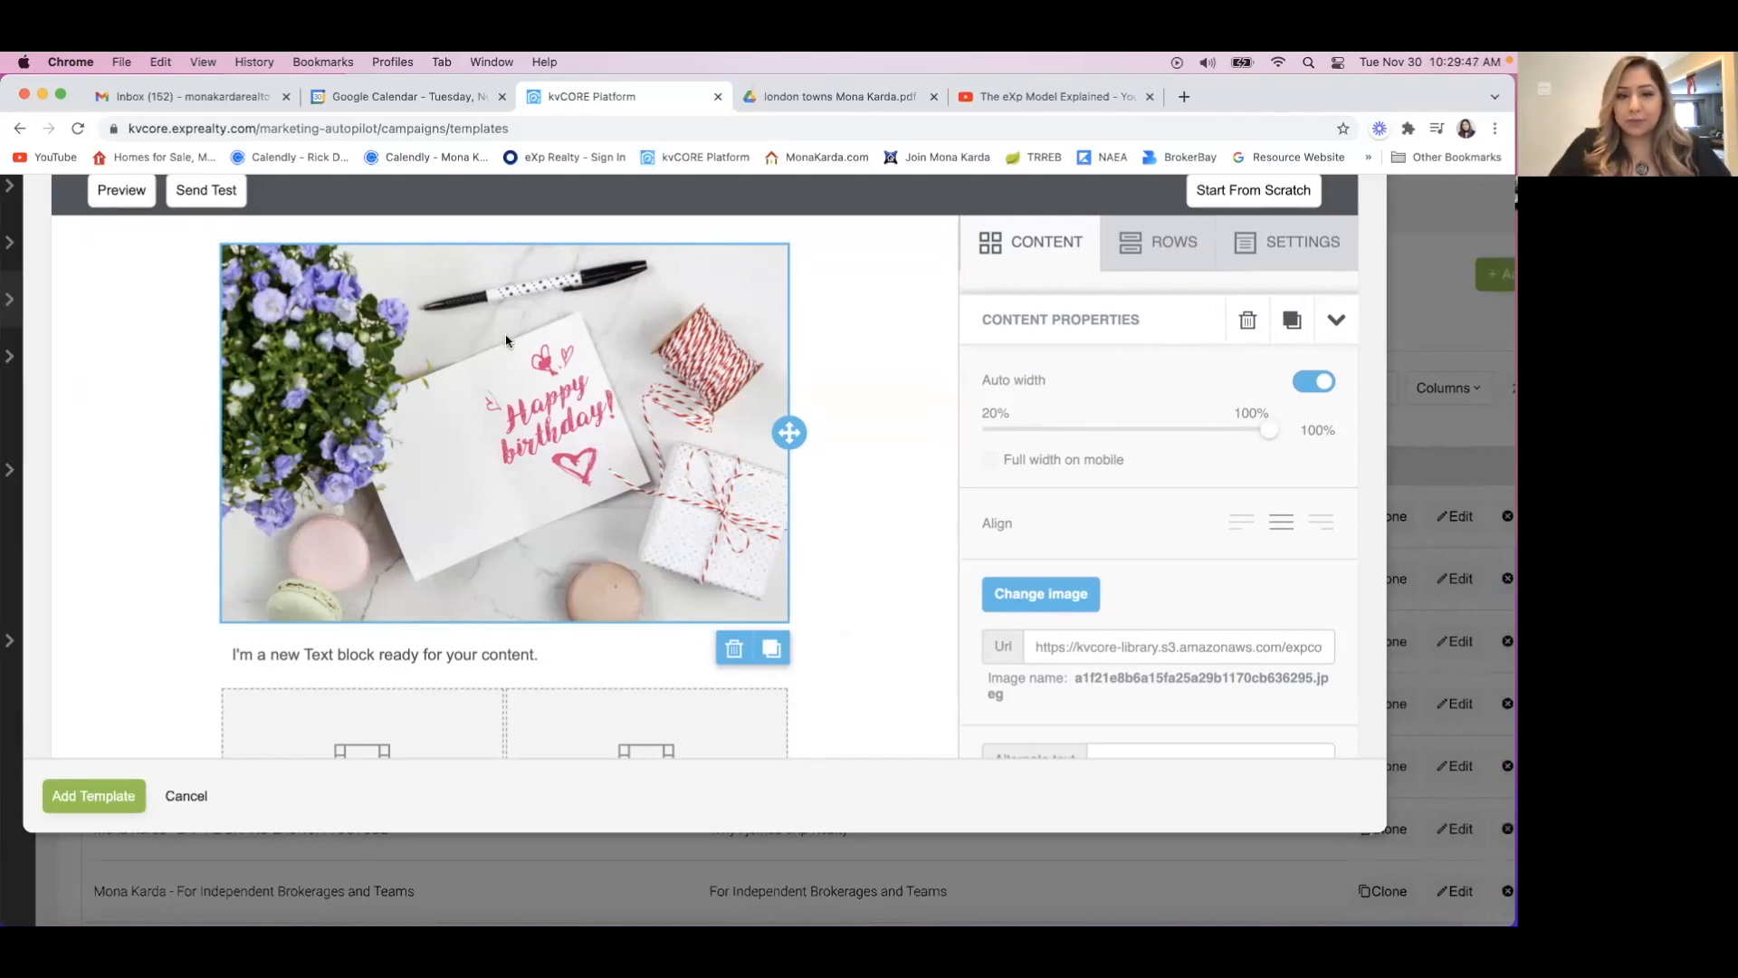
scroll(506, 341, "left", 5)
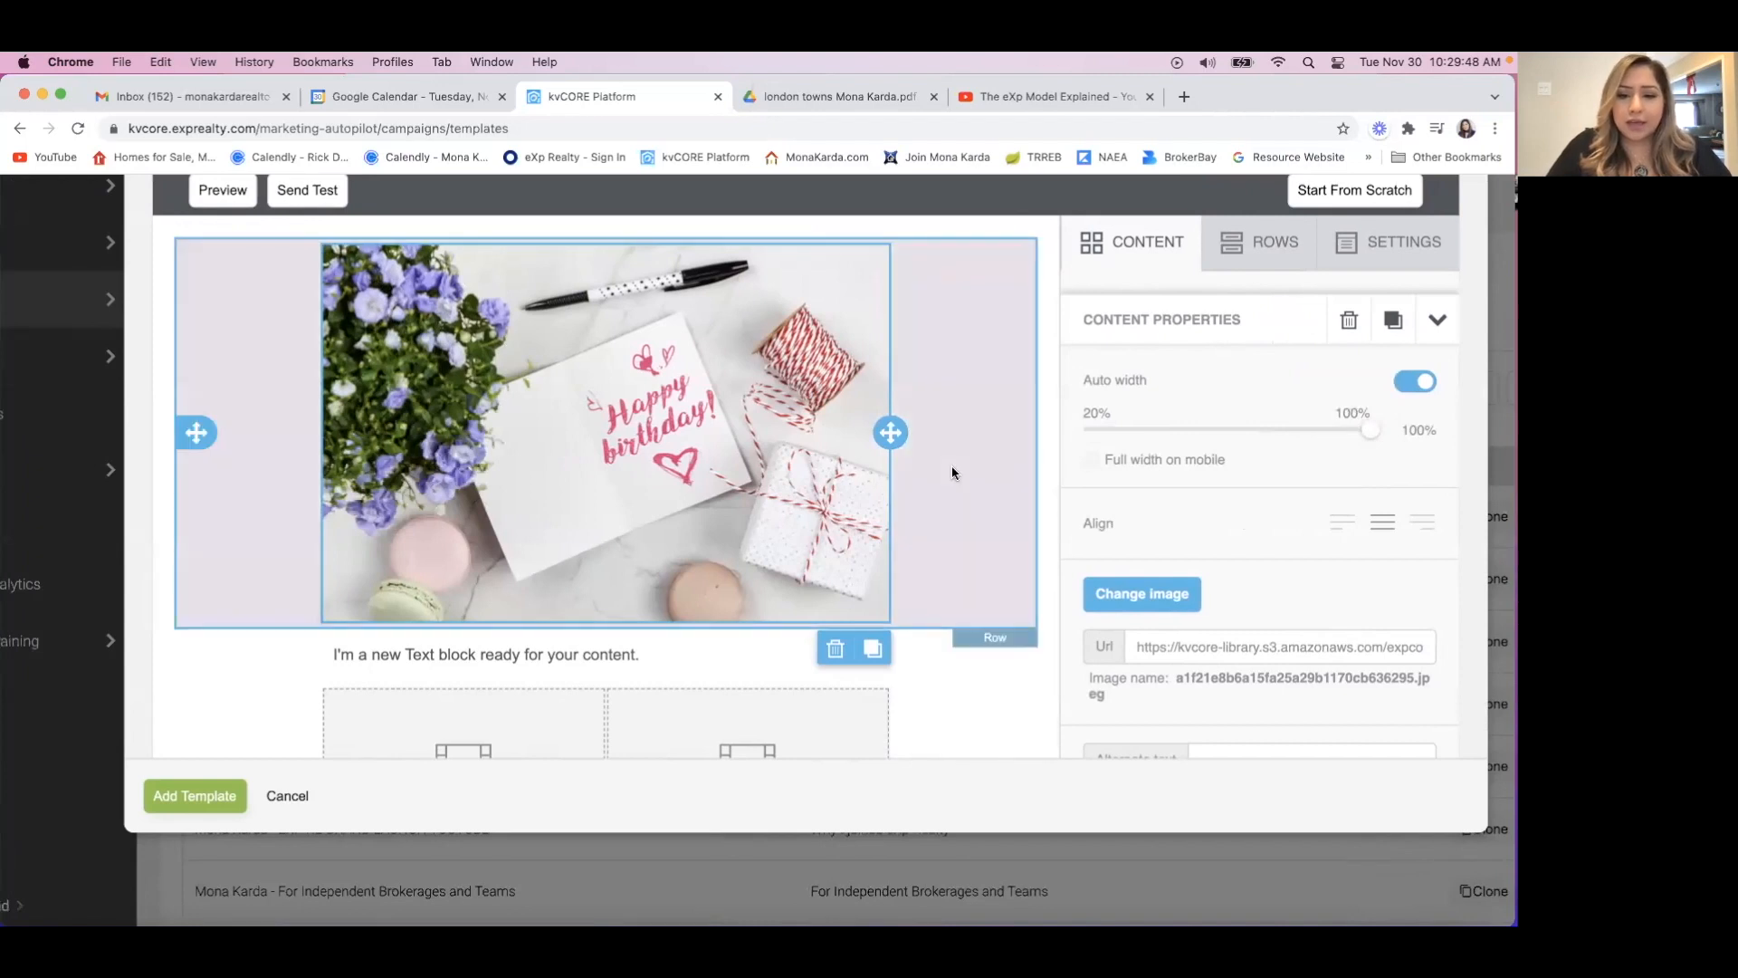
Select the first Video block beneath the text block for adding a video URL and bring up the open YouTube video's address.
scroll(938, 493, "down", 5)
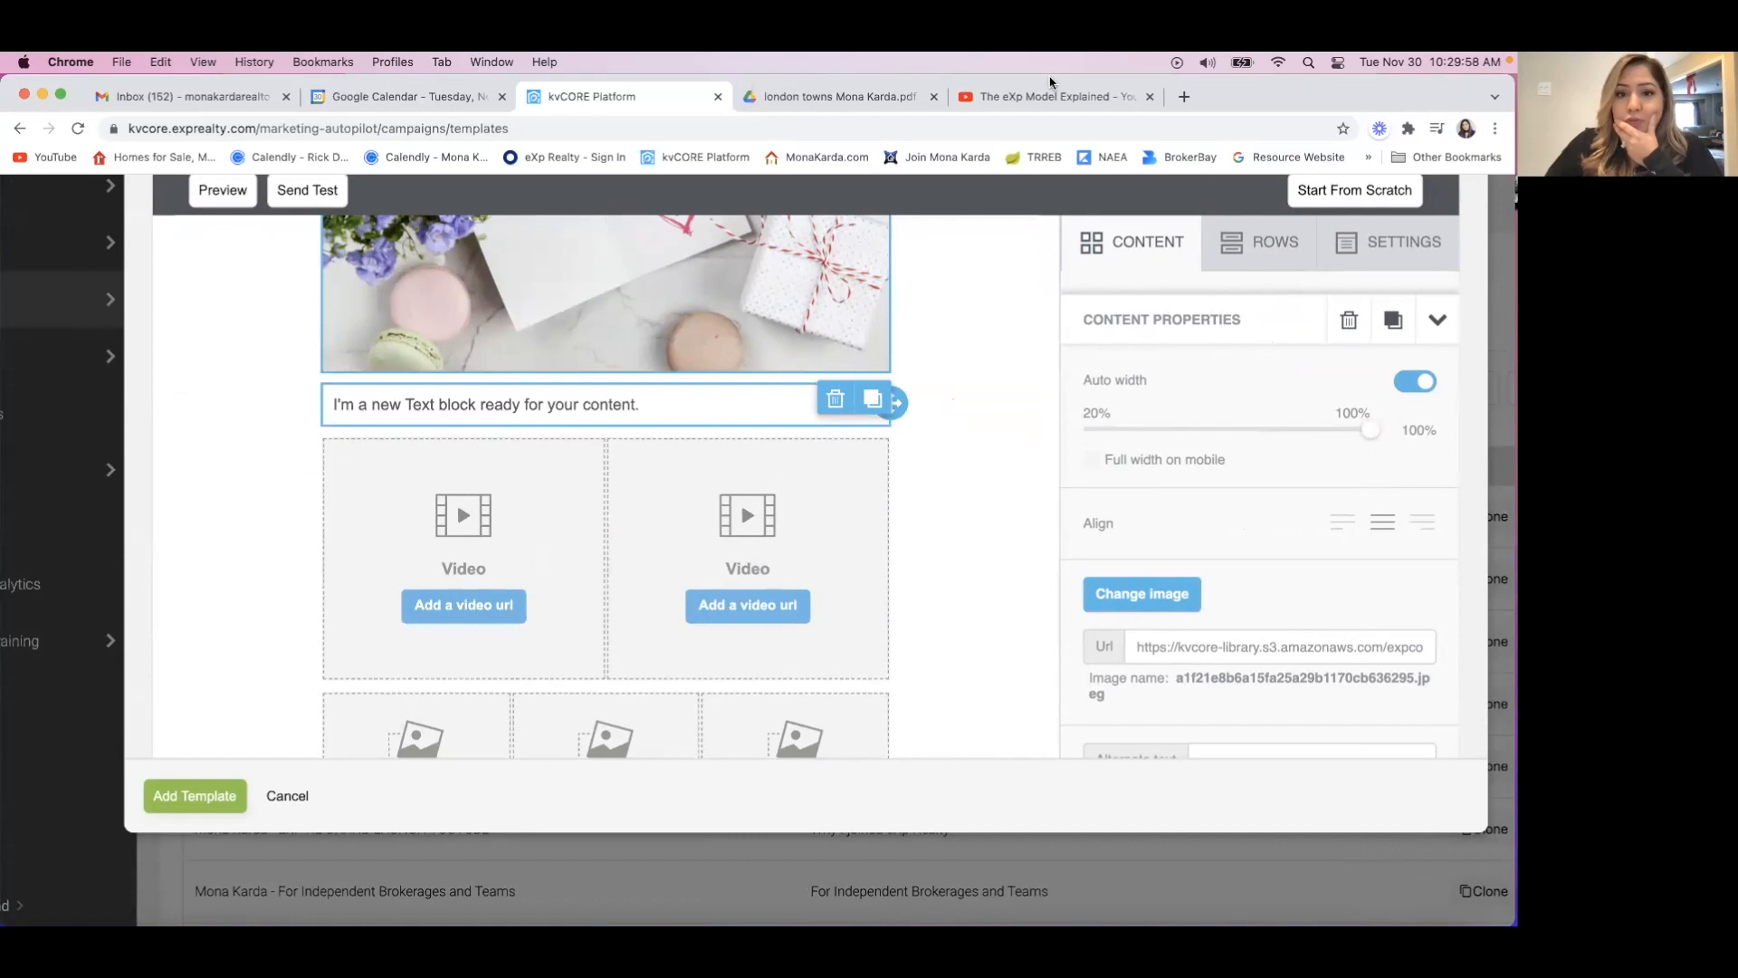
left_click(451, 605)
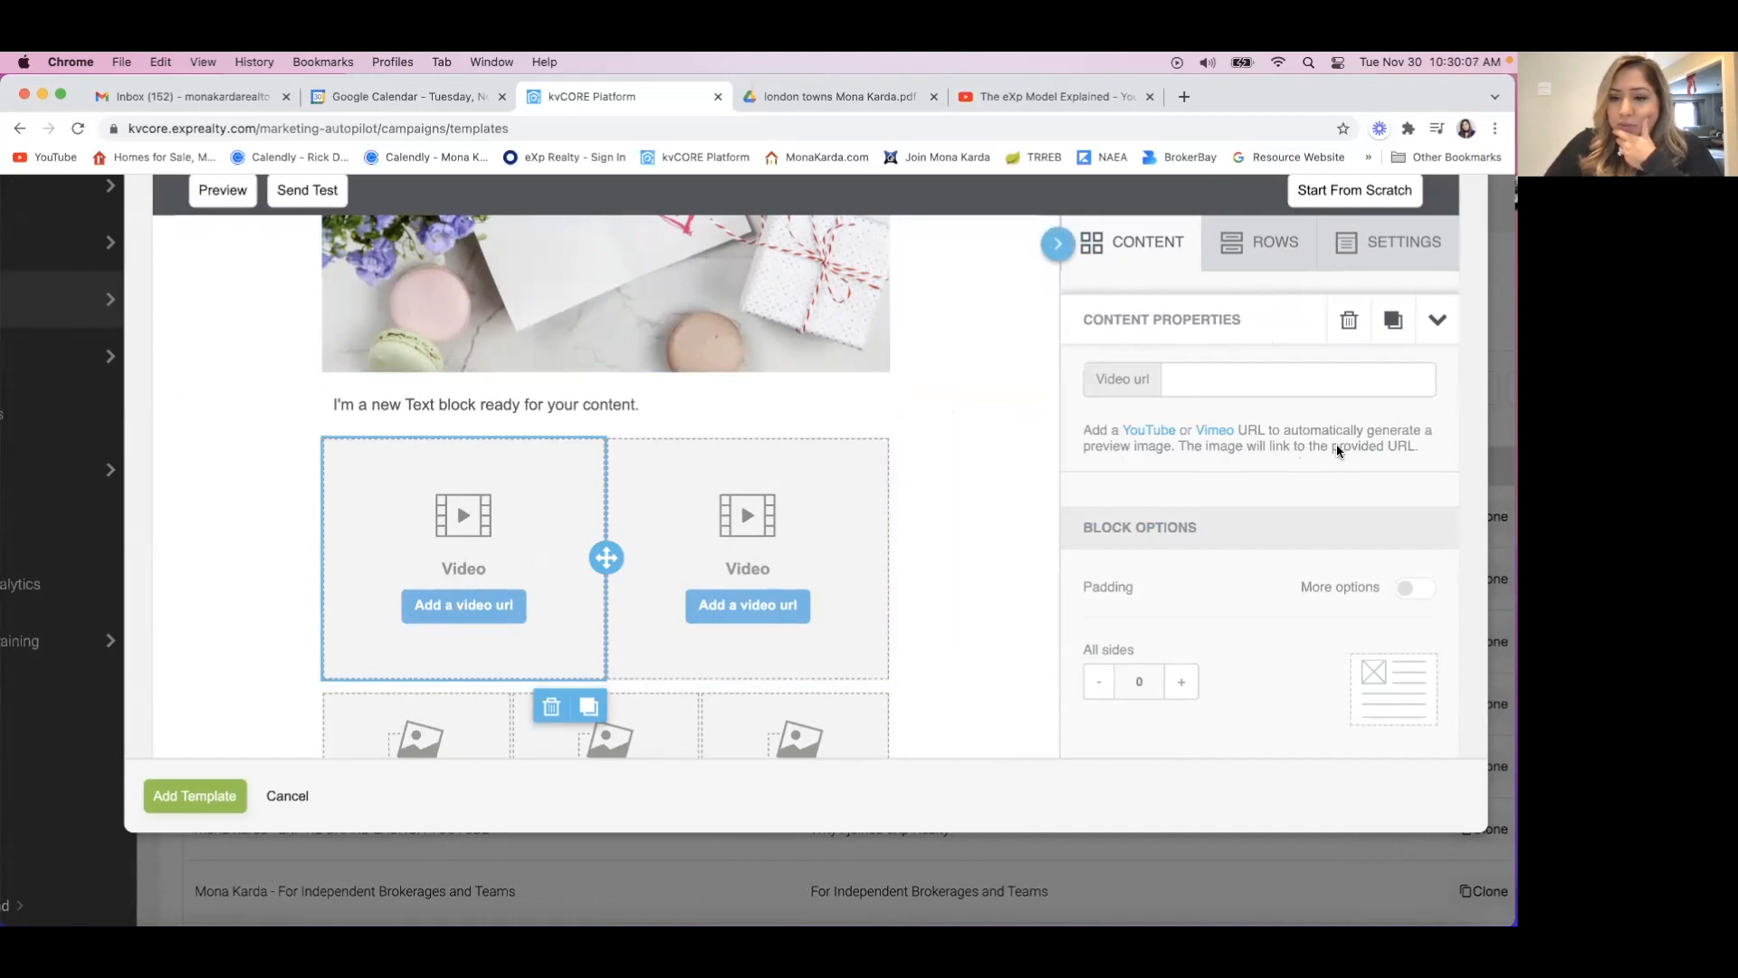
left_click(1043, 98)
left_click(351, 129)
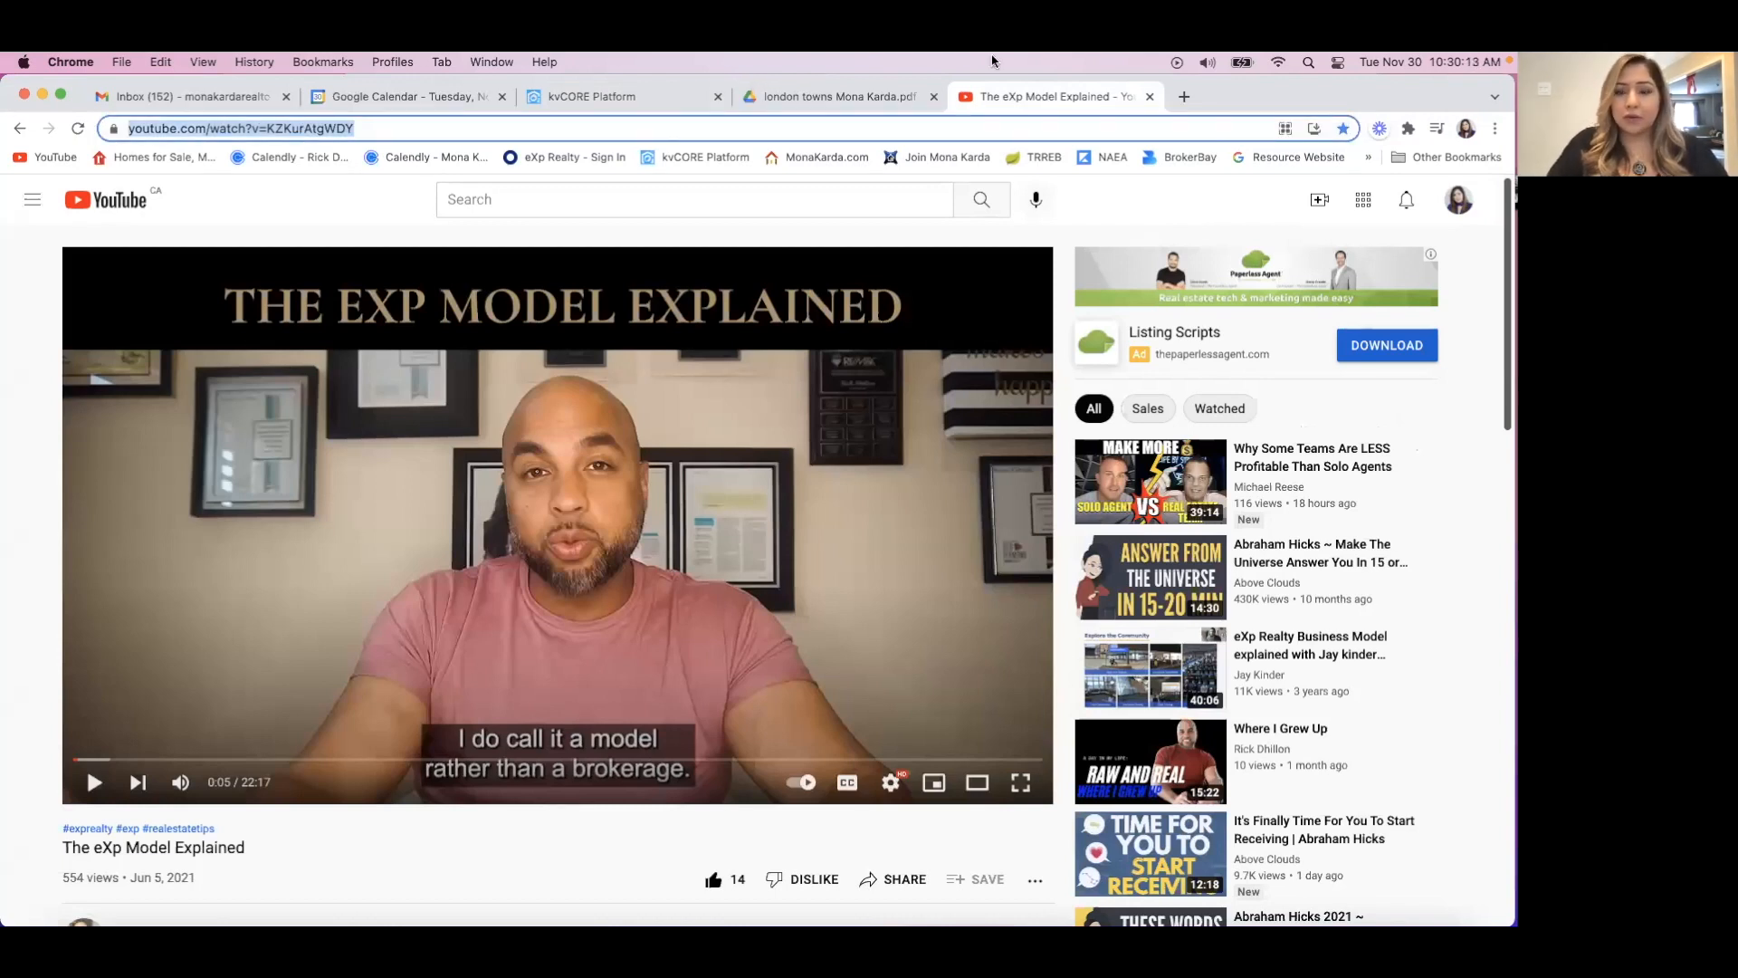
Search the web in a new browser tab for the realtor by name and look through the results for a YouTube channel.
key("super+t")
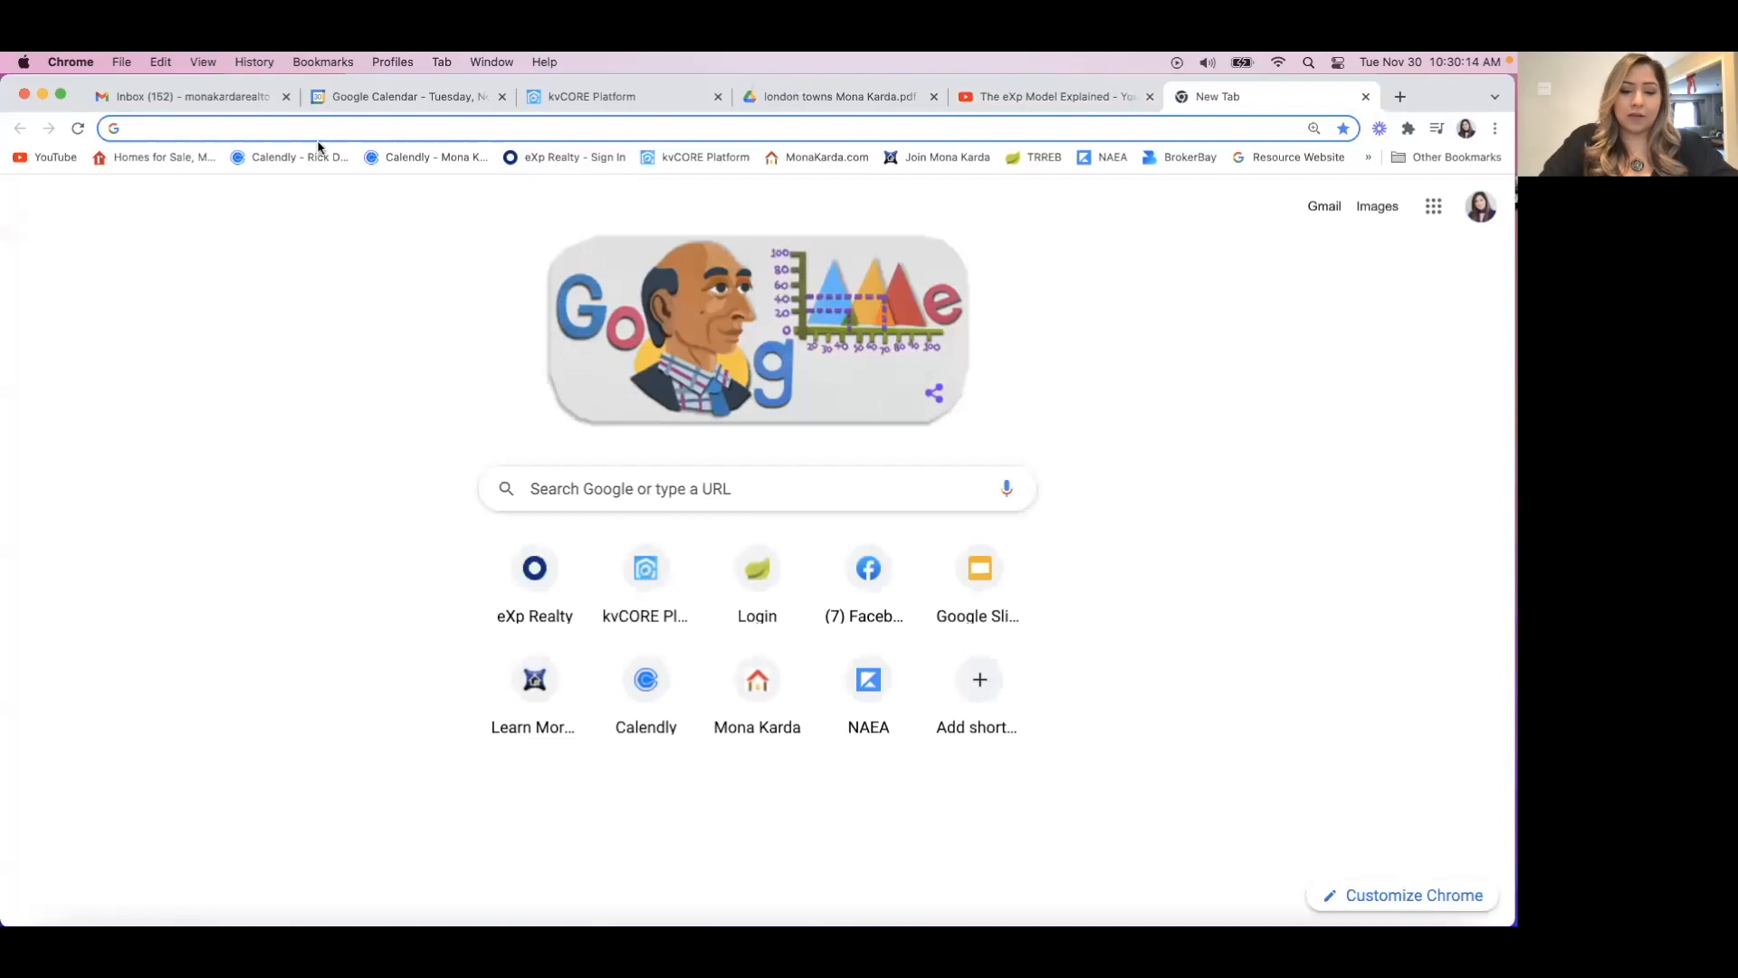
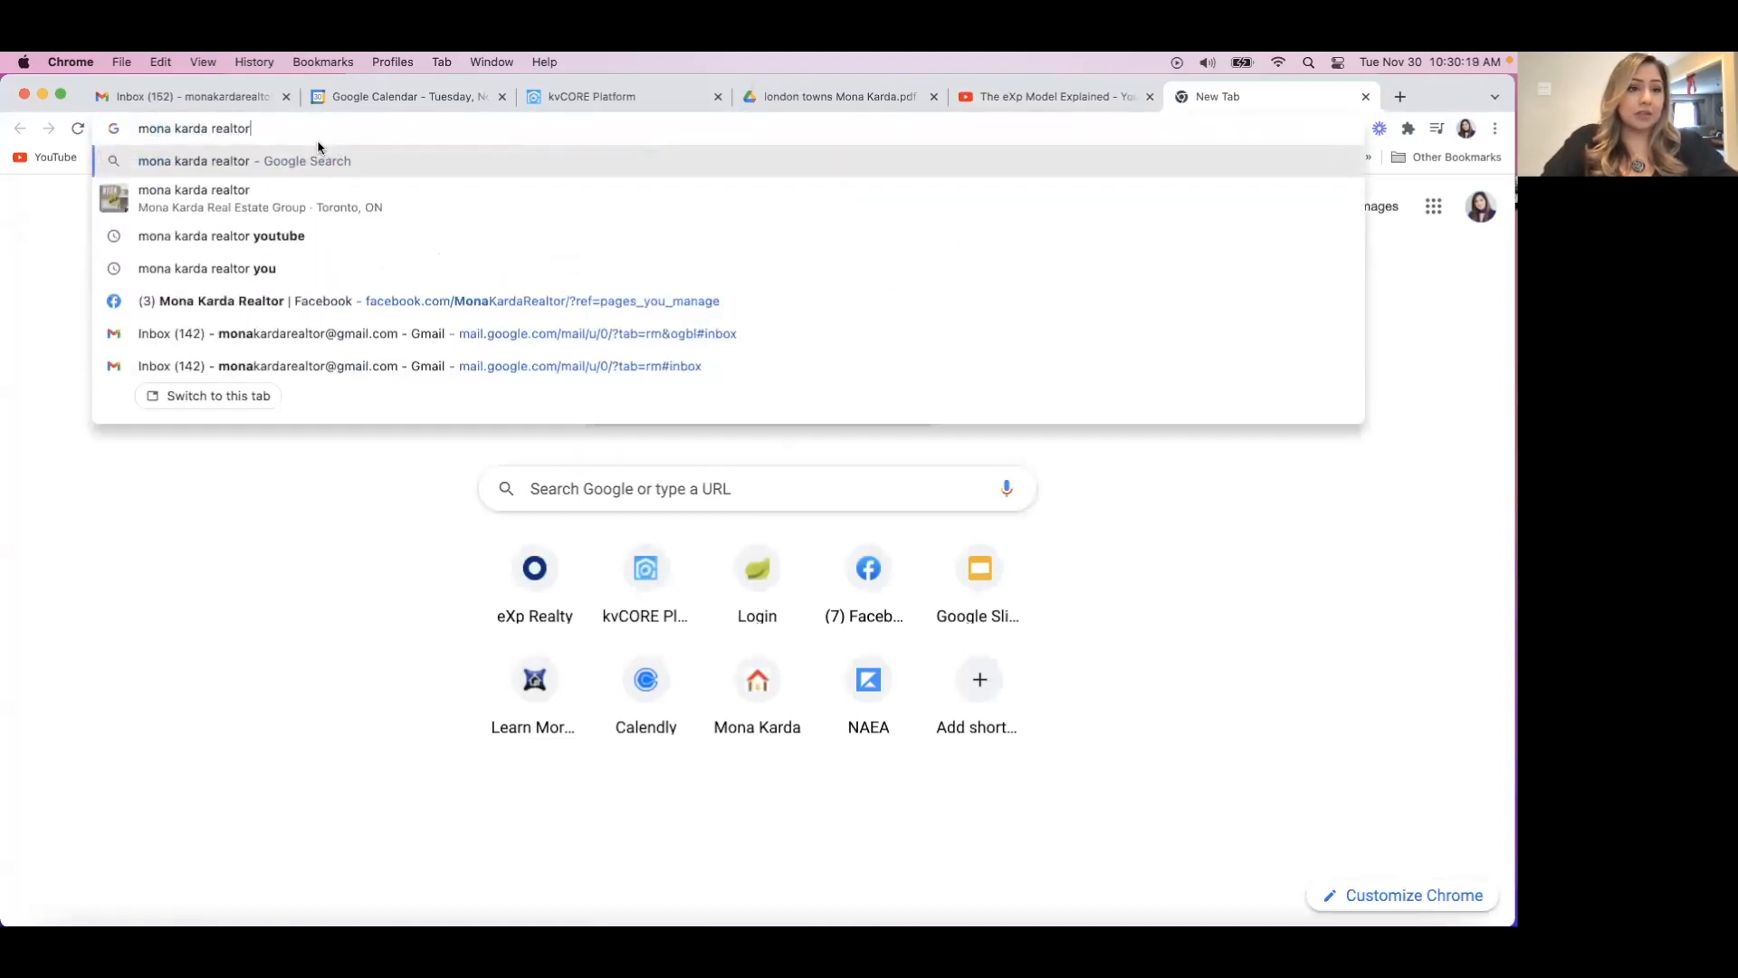
key("Return")
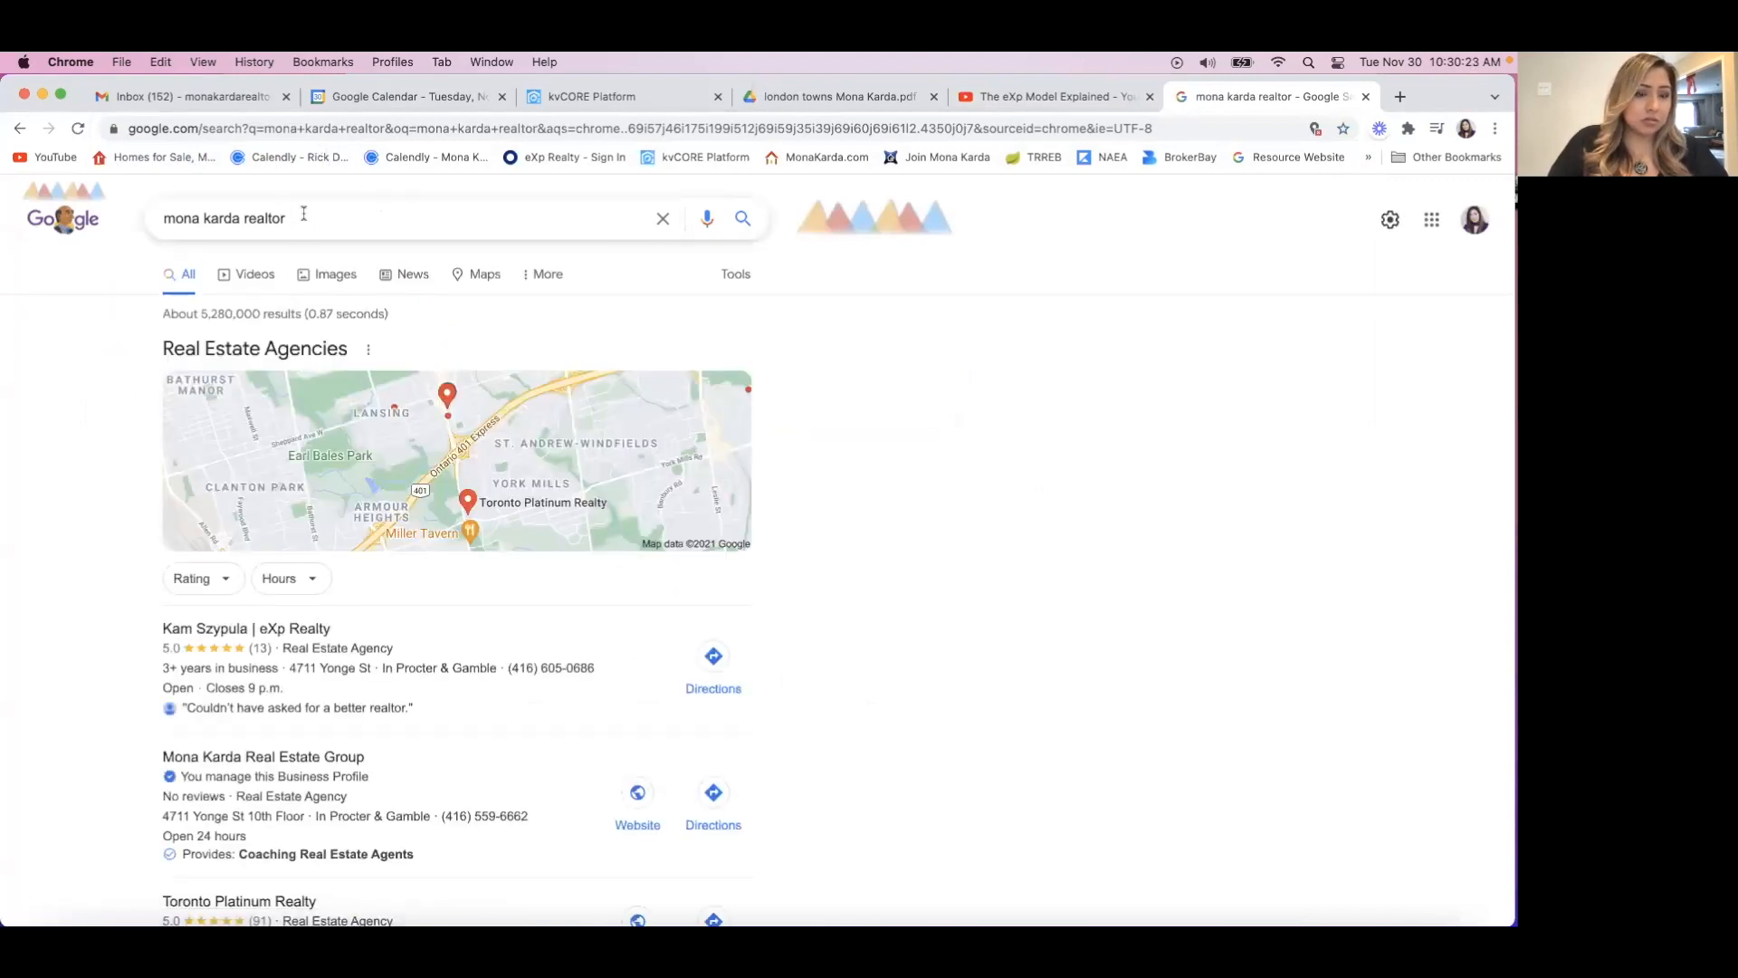
scroll(128, 736, "down", 10)
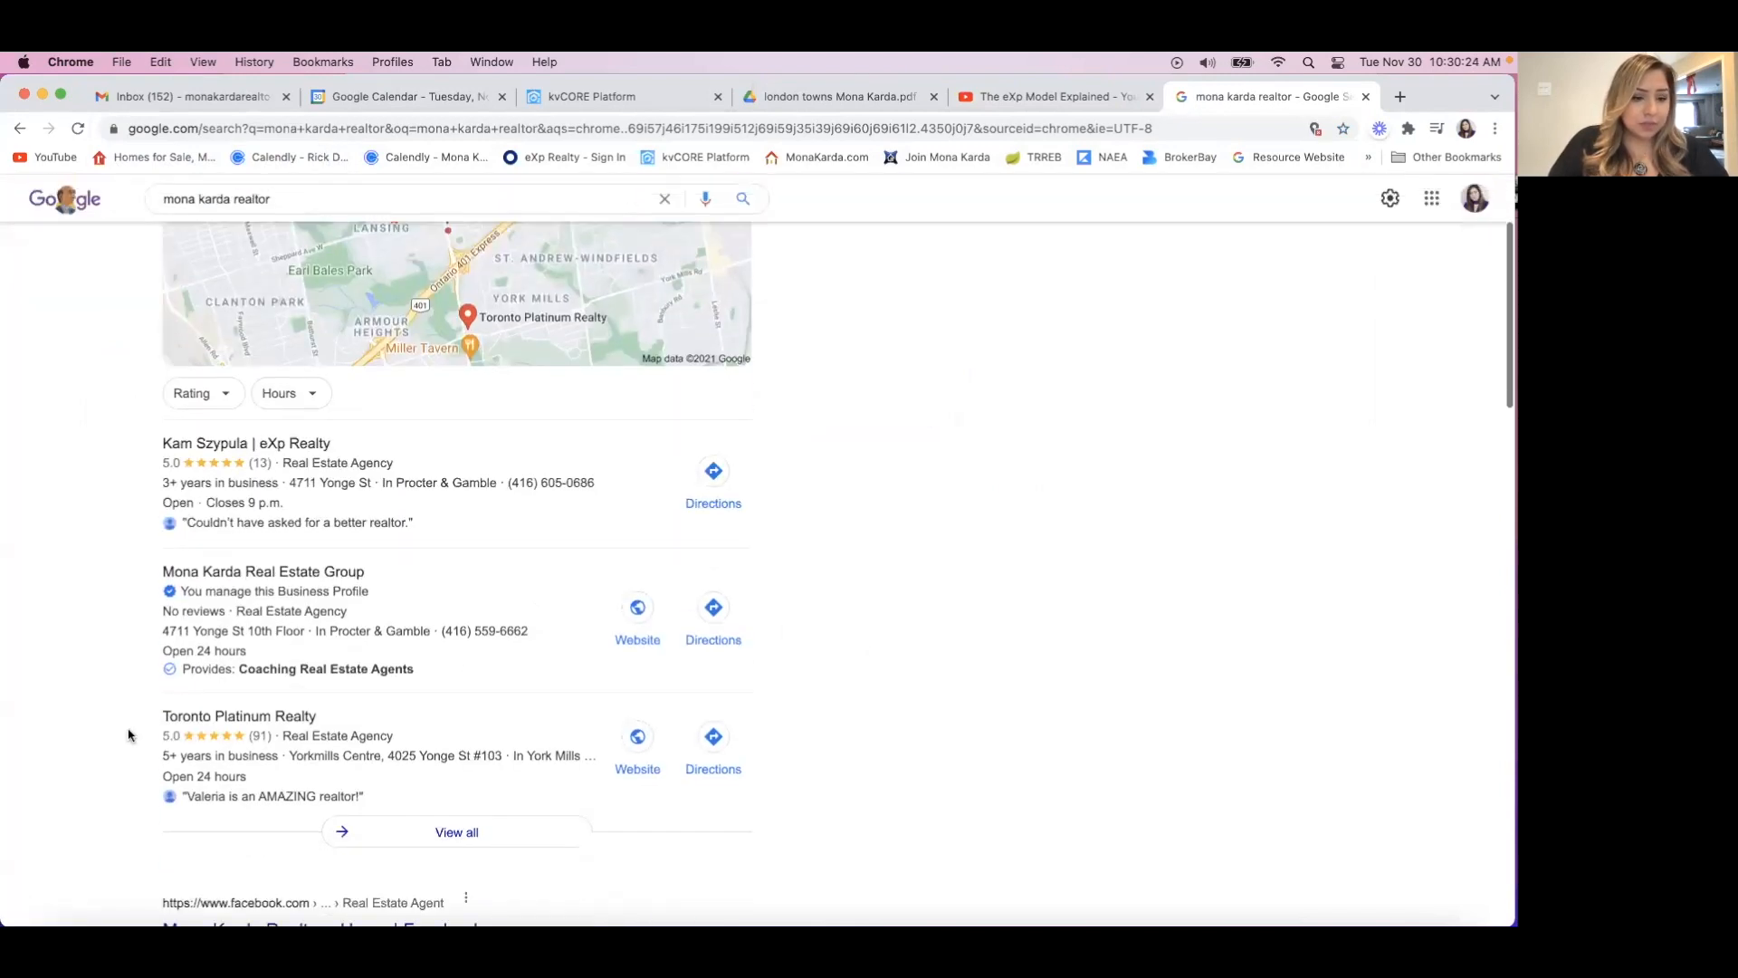
scroll(129, 736, "down", 7)
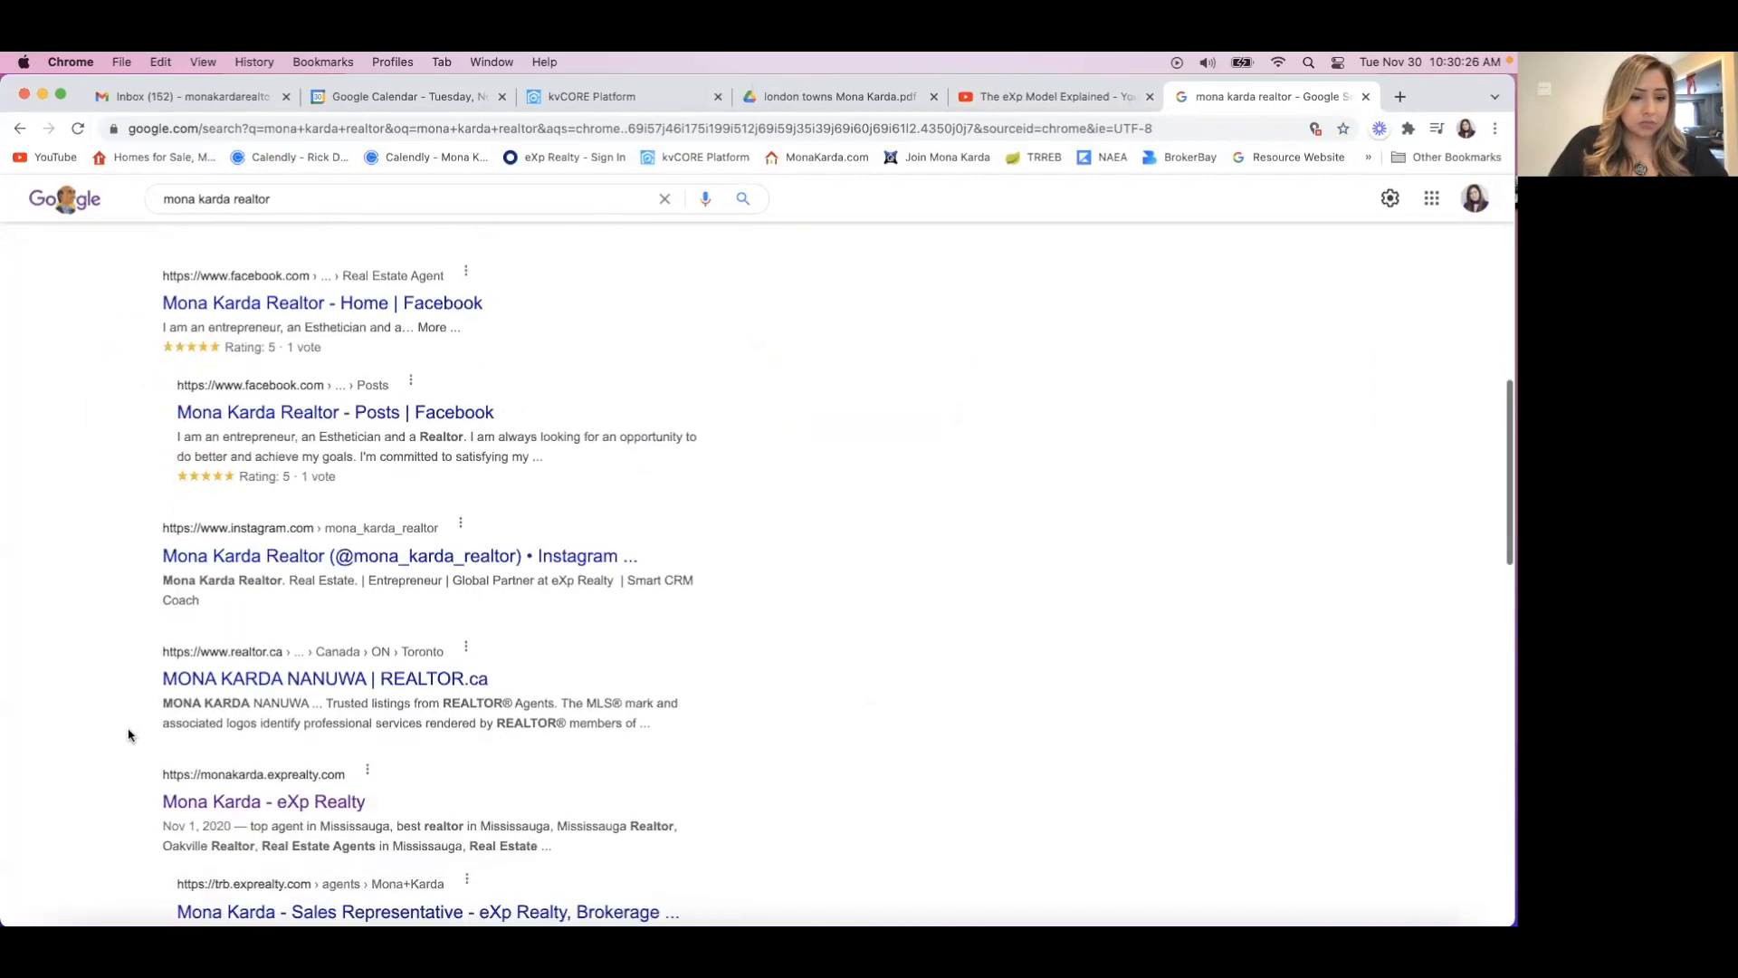
scroll(128, 735, "up", 17)
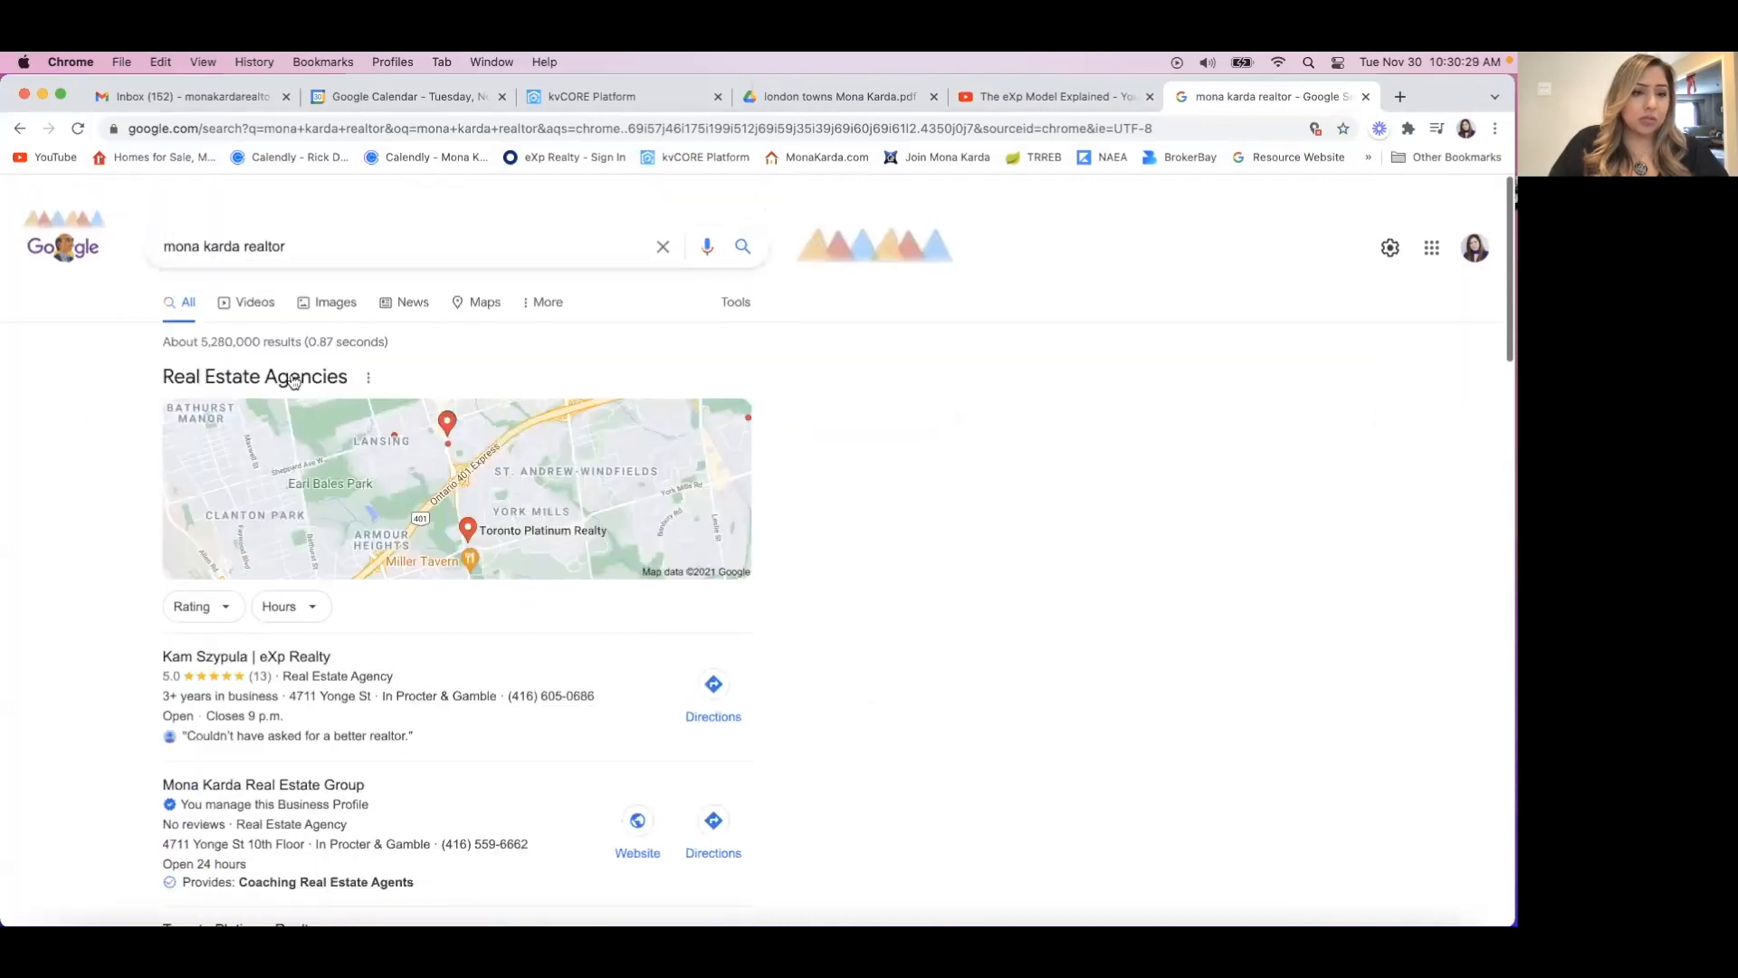
Search Google for "youtube" and open the YouTube site from the results.
left_click_drag(290, 219, 10, 184)
type("youtube")
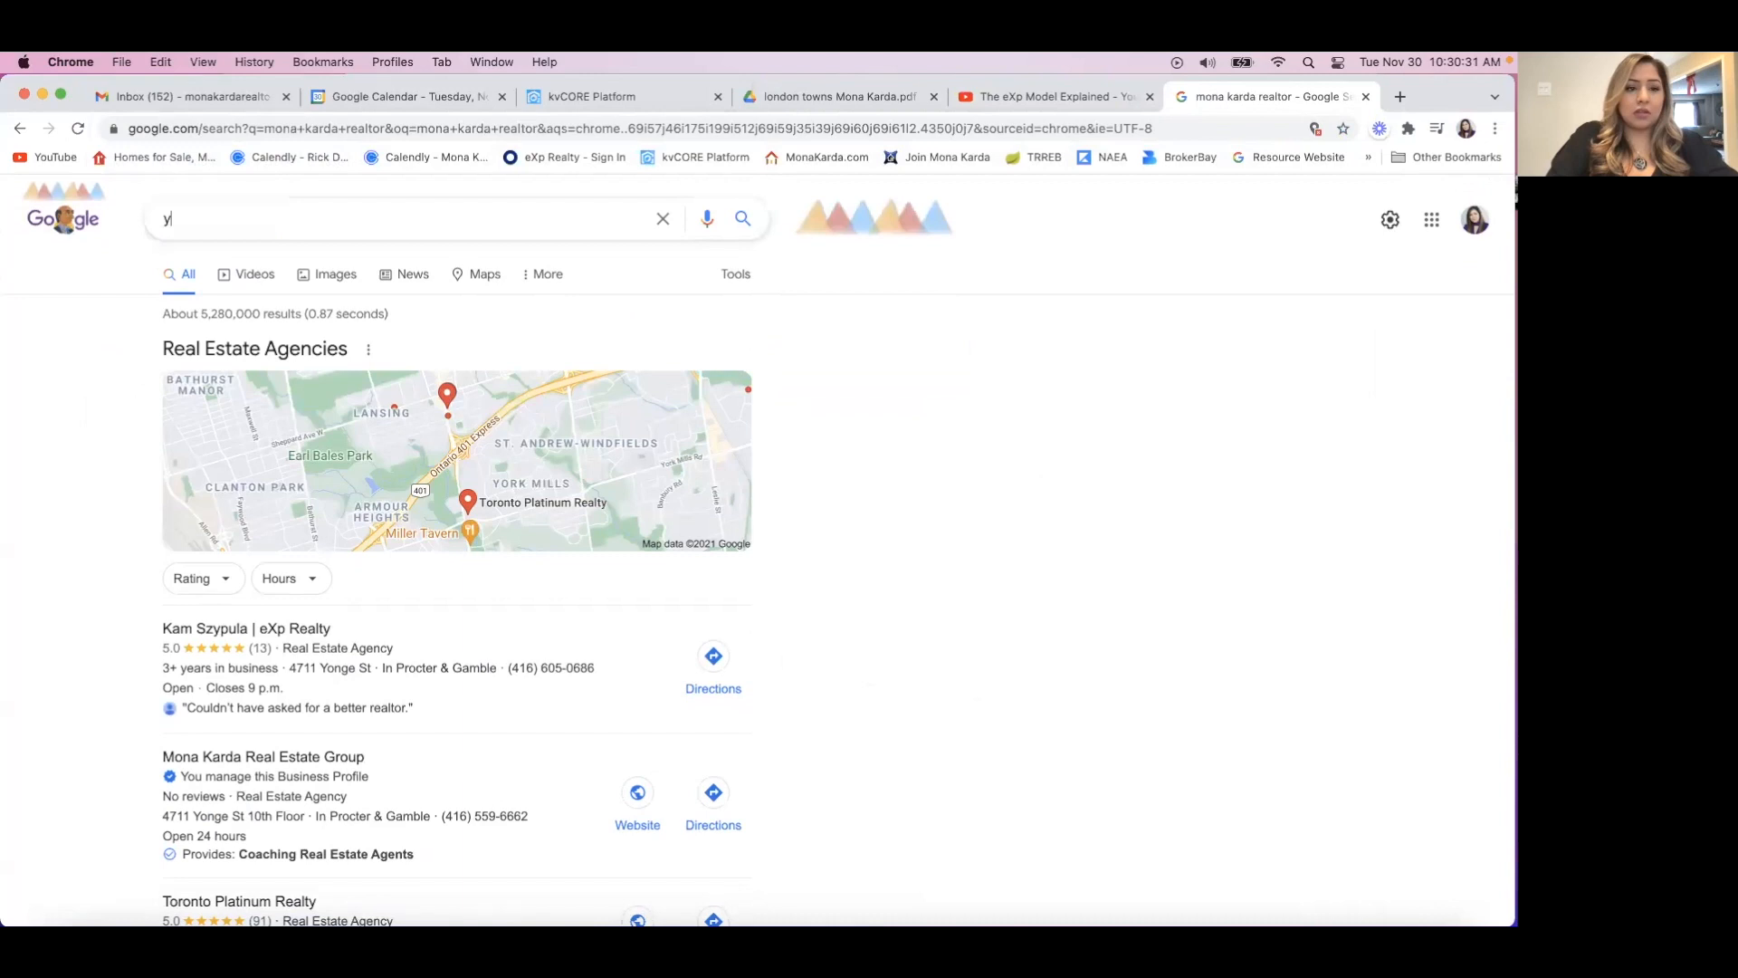
key("Return")
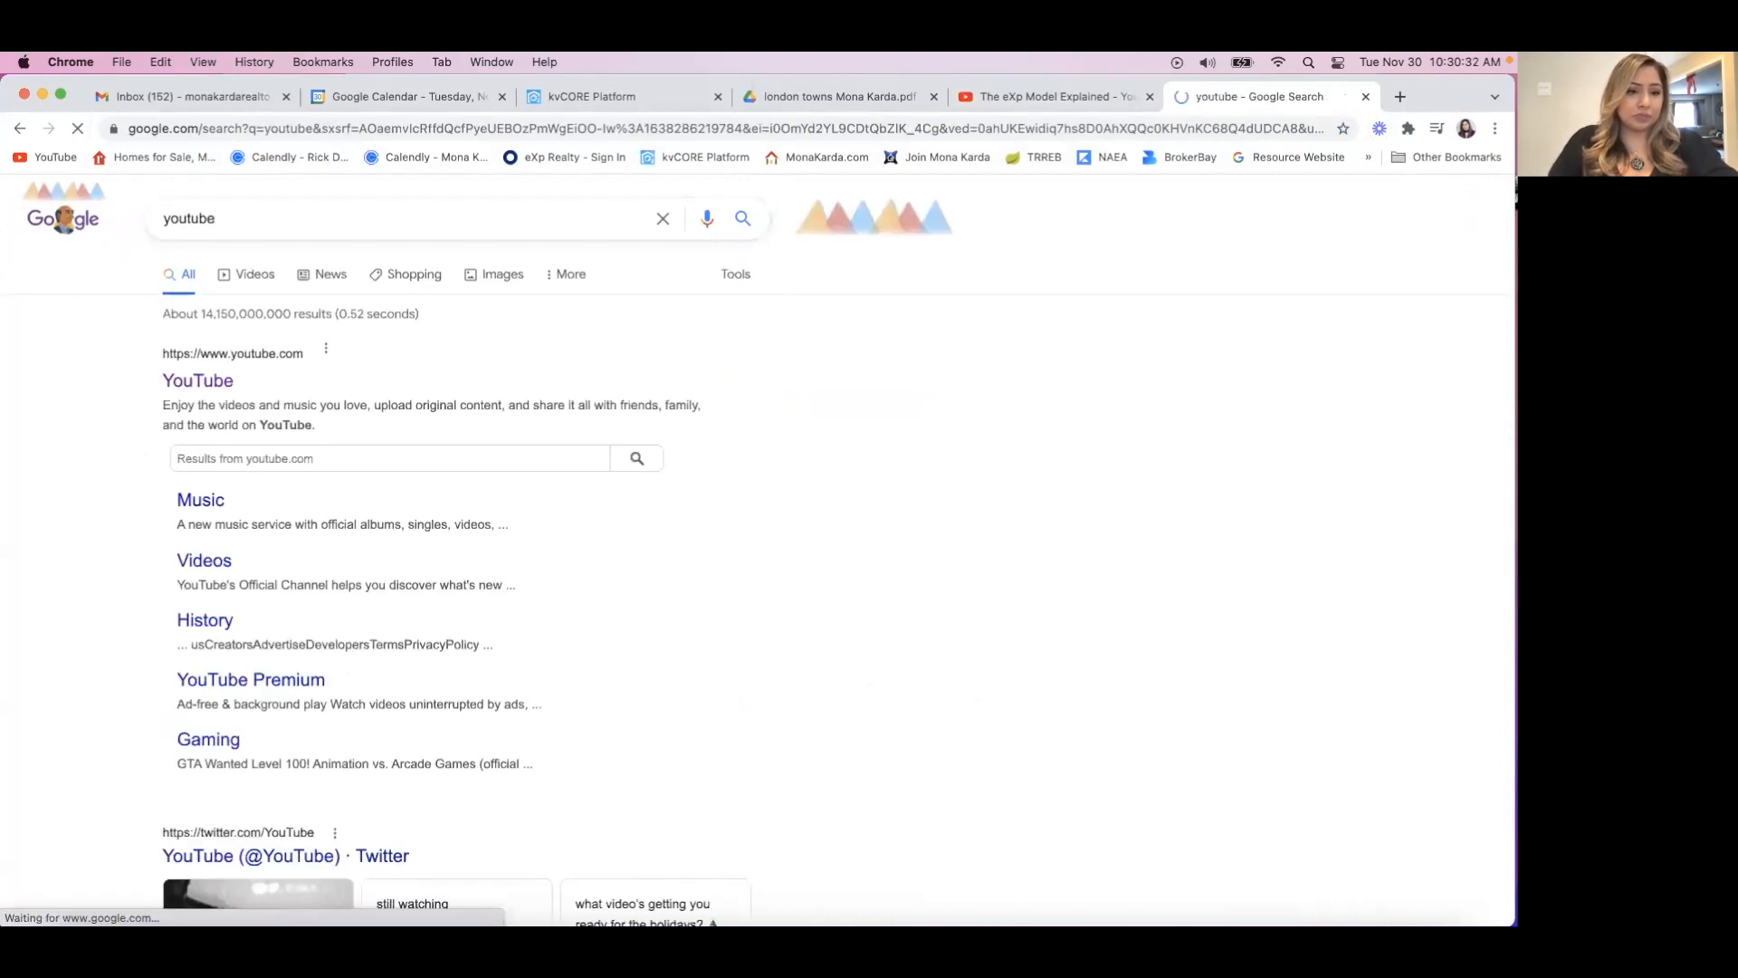
left_click(198, 381)
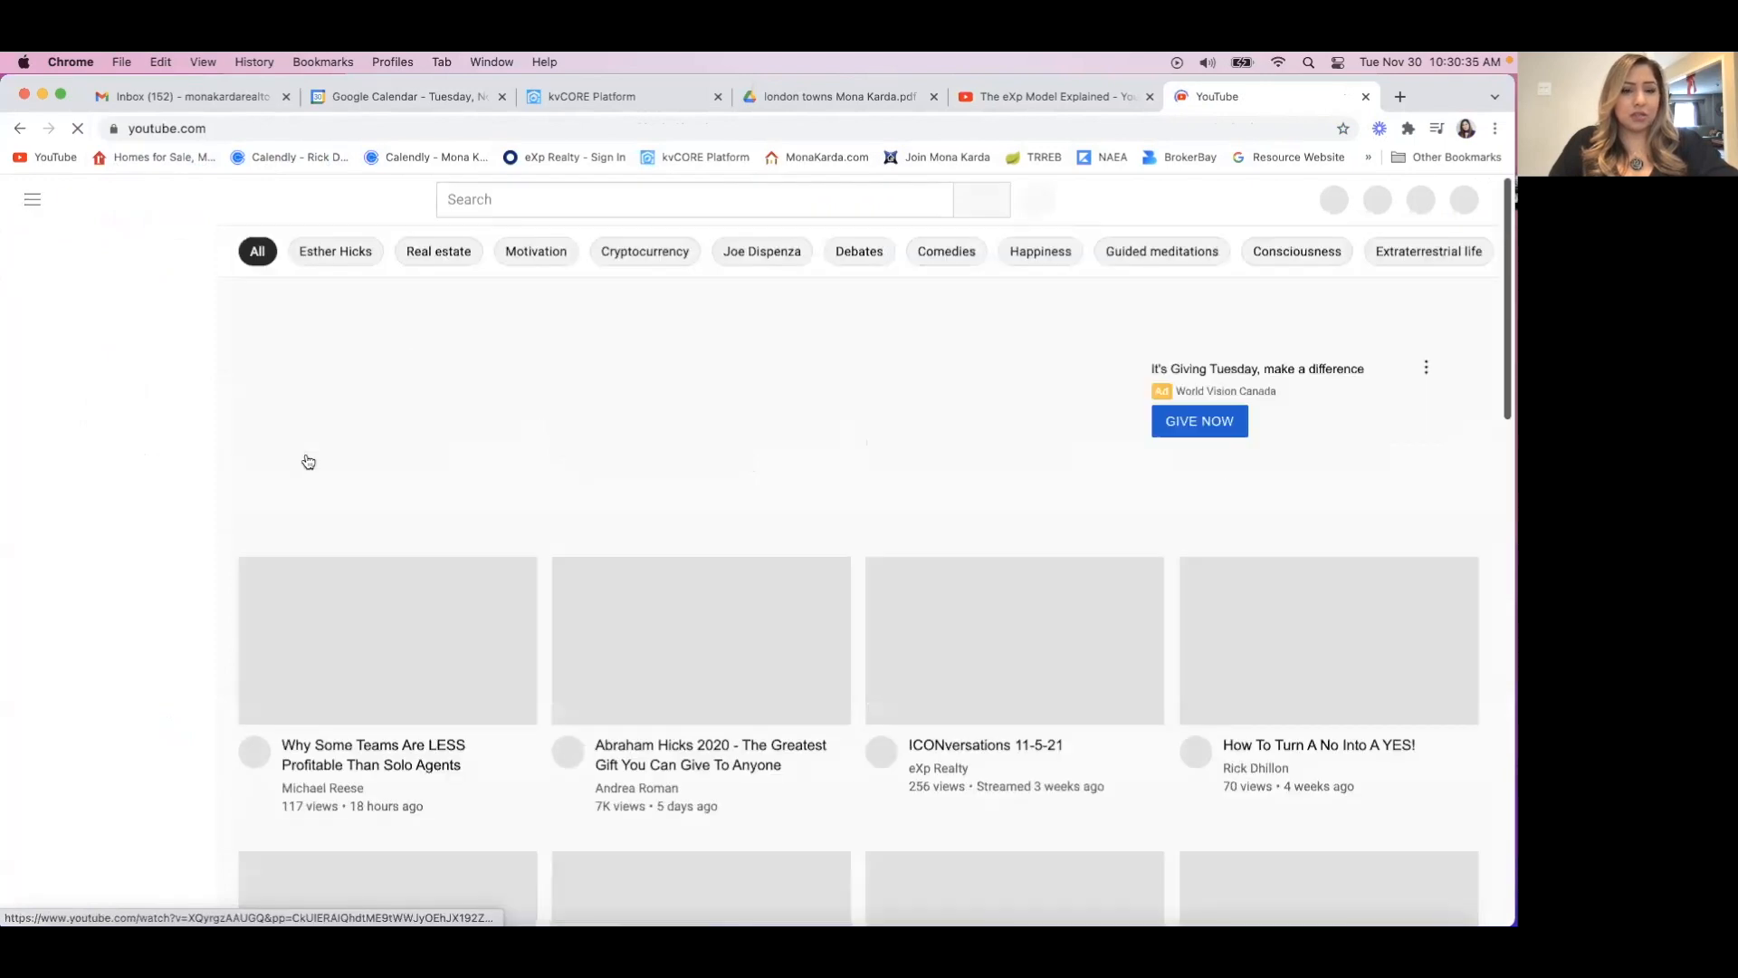
Search YouTube for the realtor's channel by name and open its channel page.
left_click(483, 198)
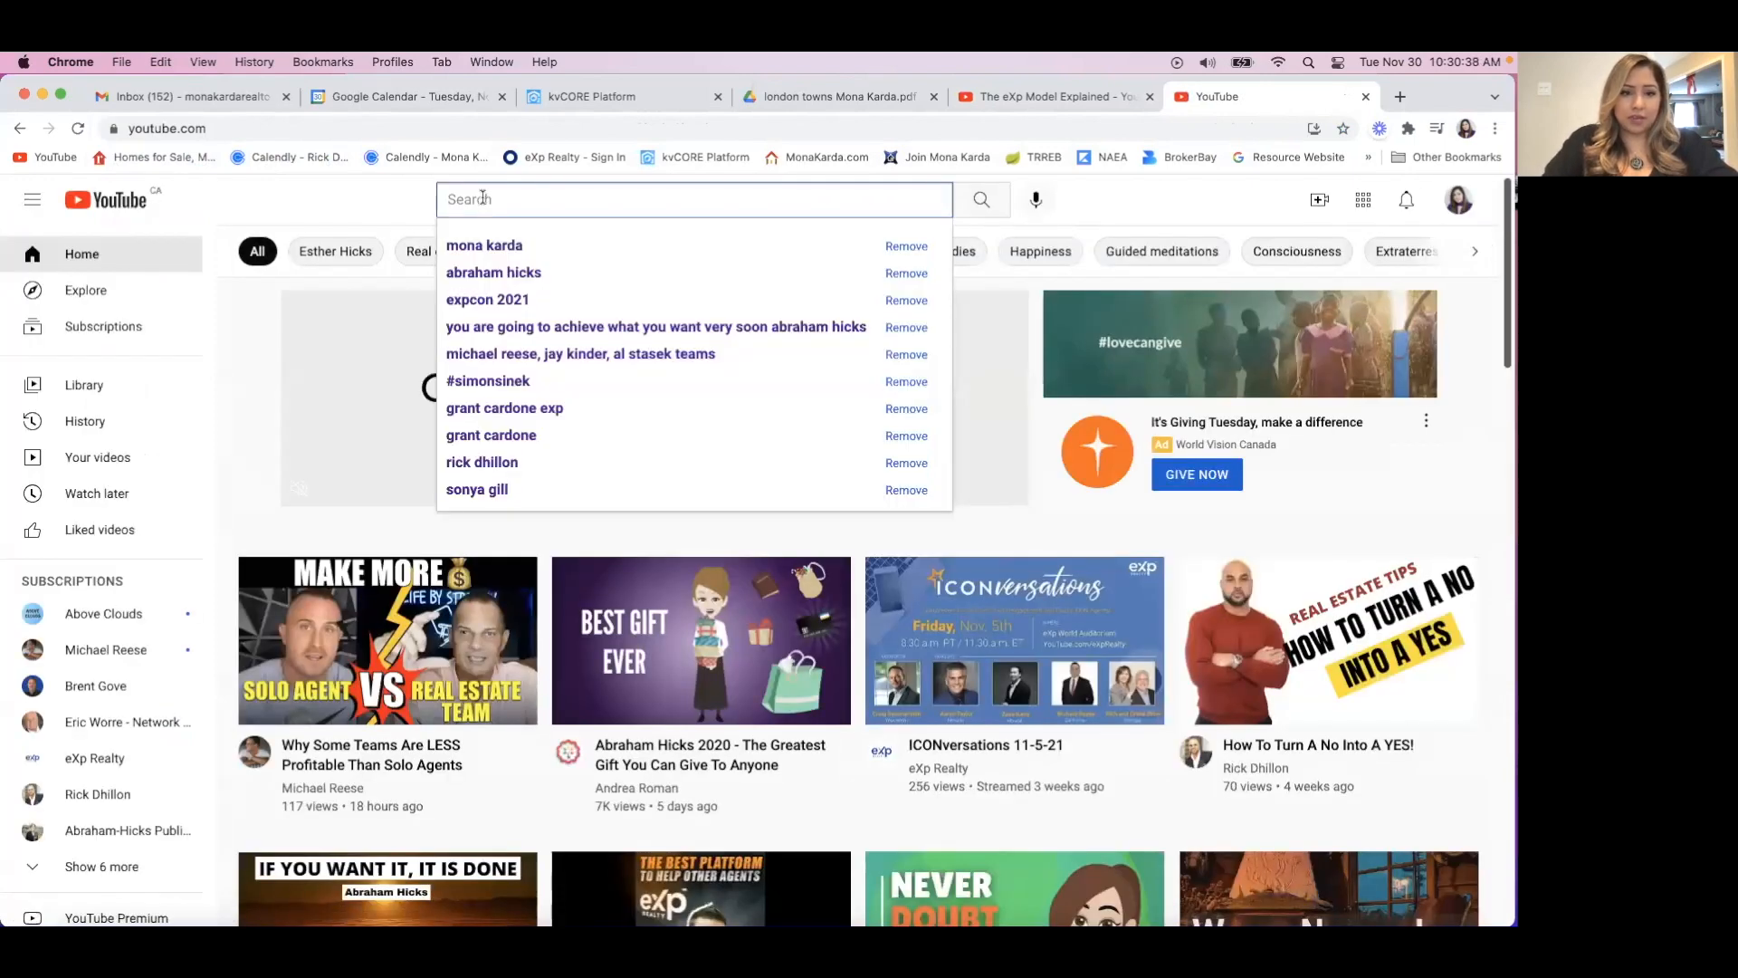
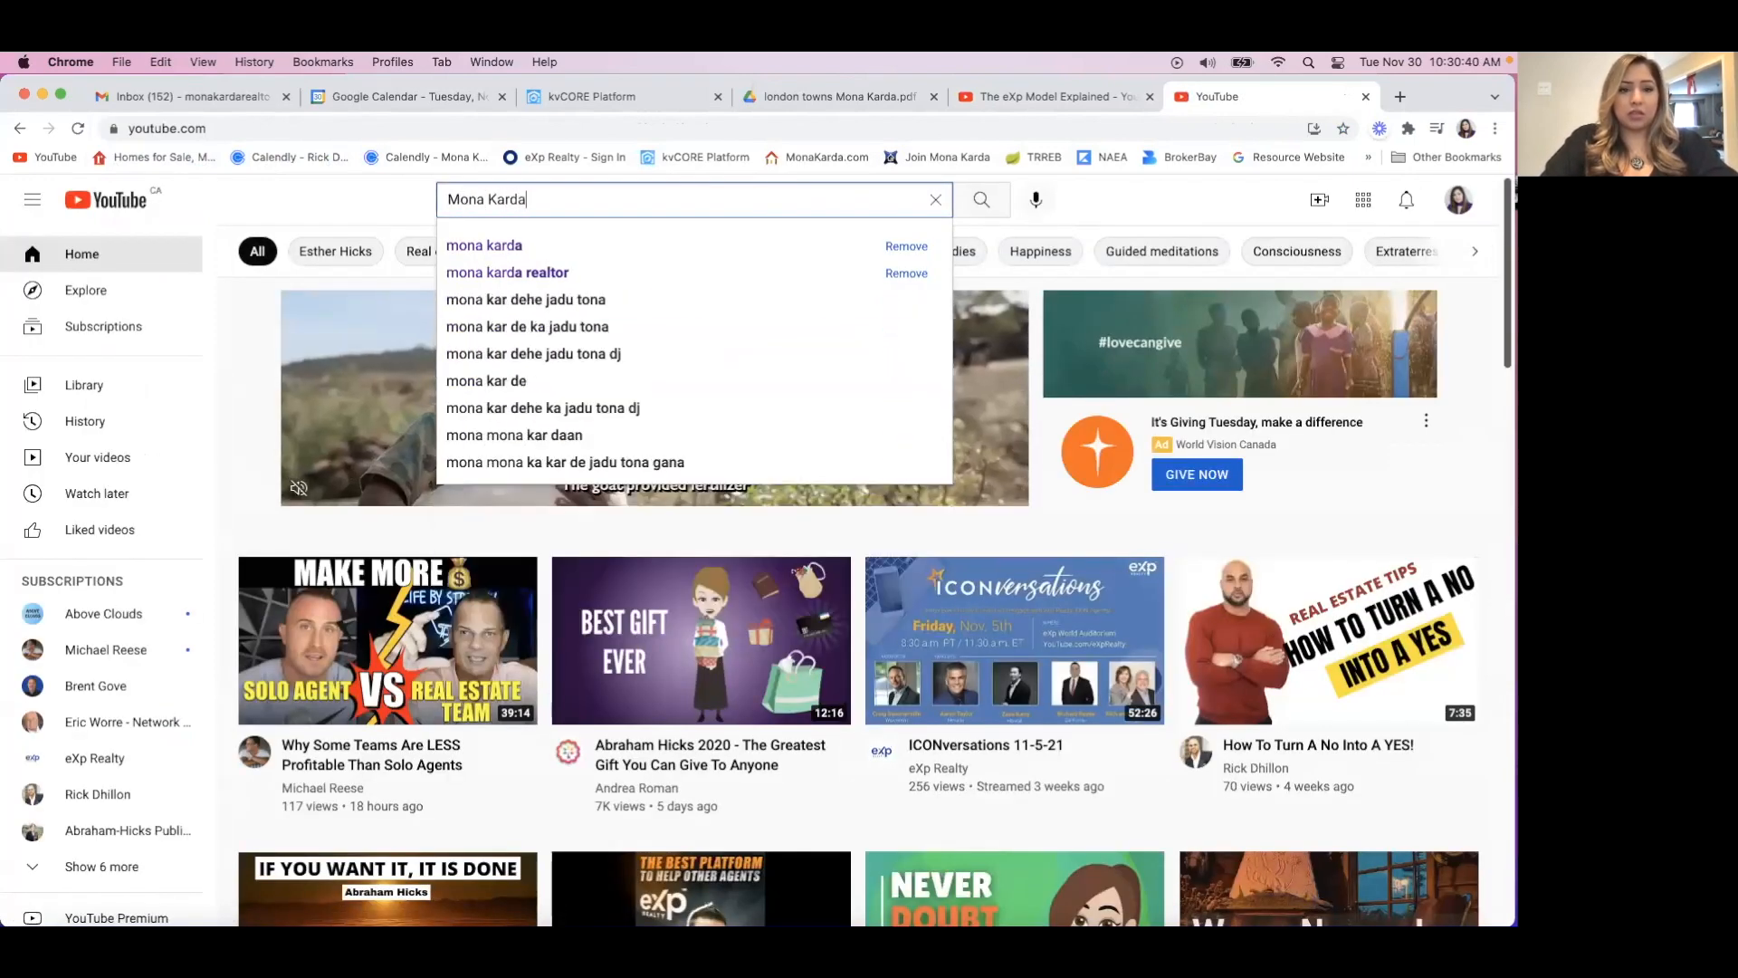
key("Down")
key("Return")
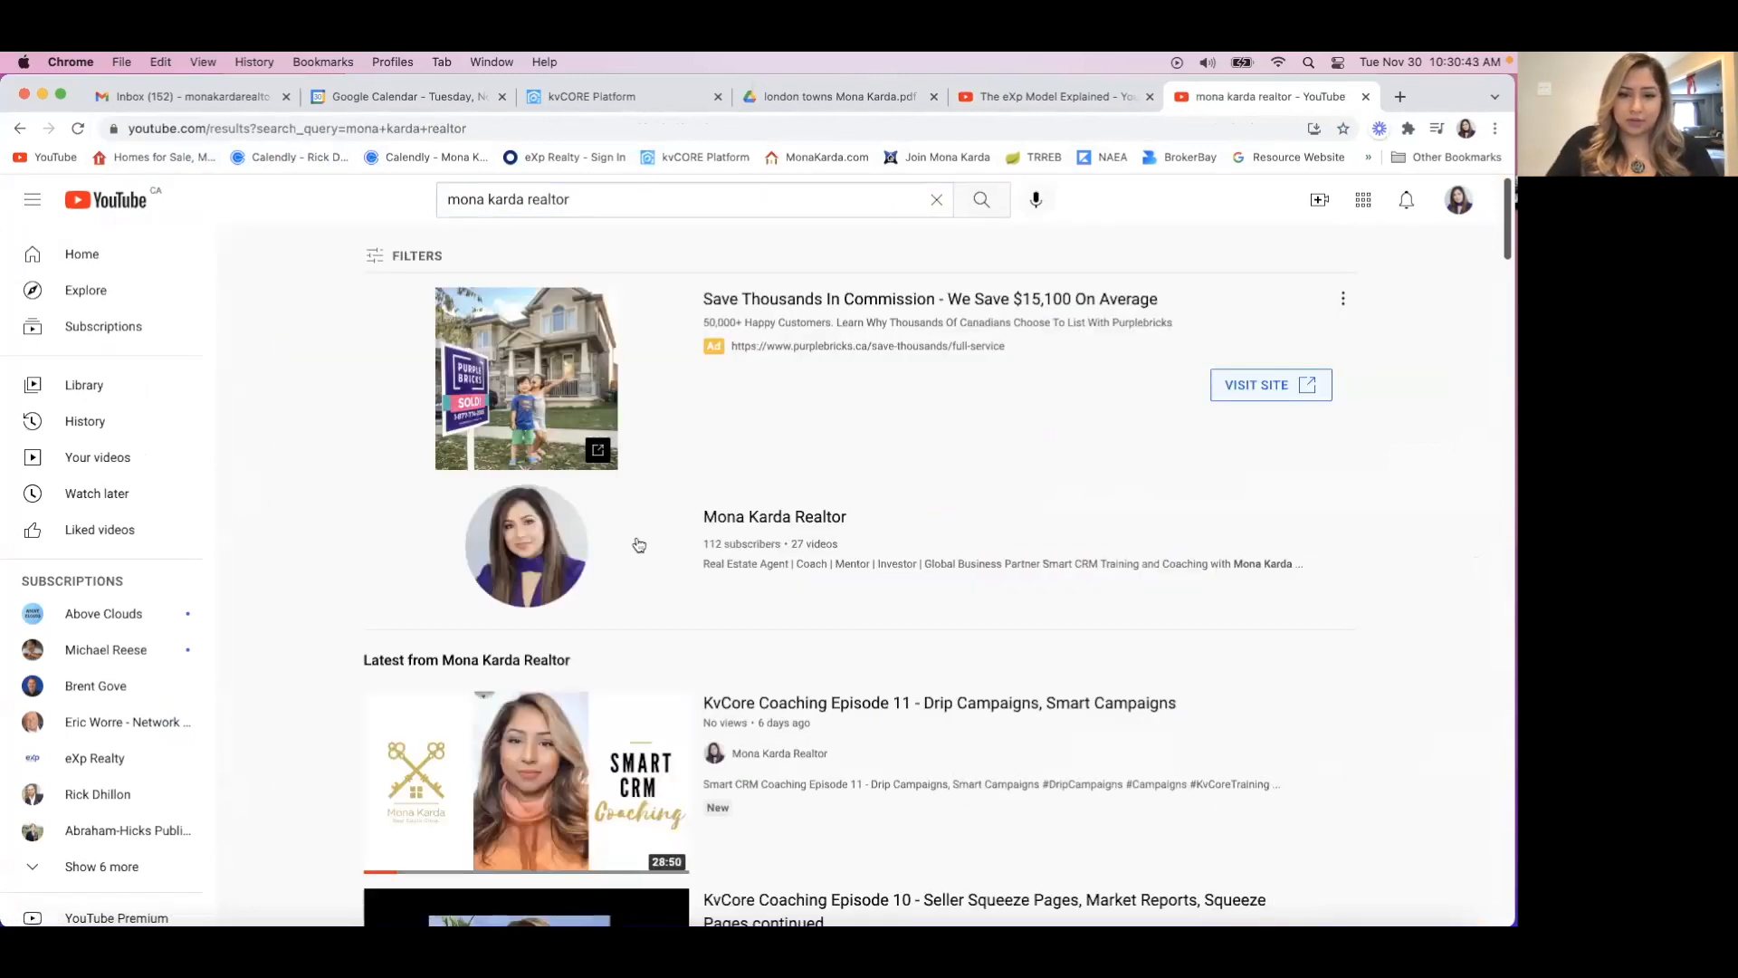
left_click(802, 519)
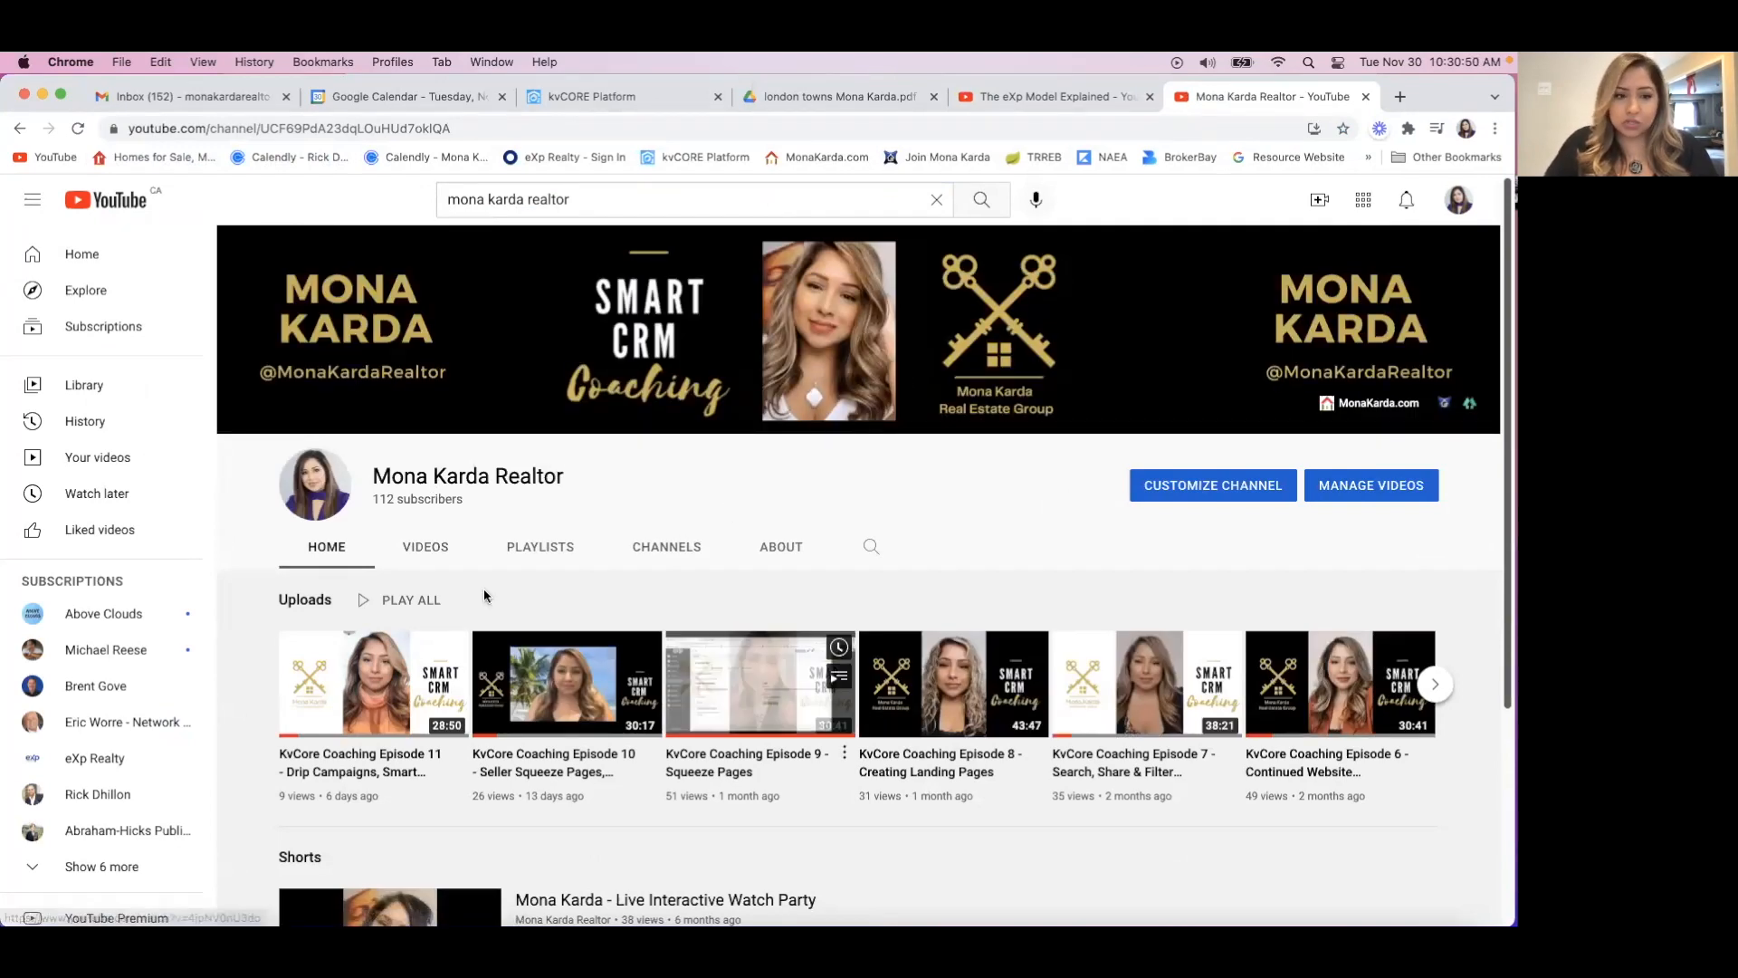
Open "KvCore Coaching - Episode 1 Setting Up Your Profile" from the channel's uploaded videos and pause playback.
left_click(419, 540)
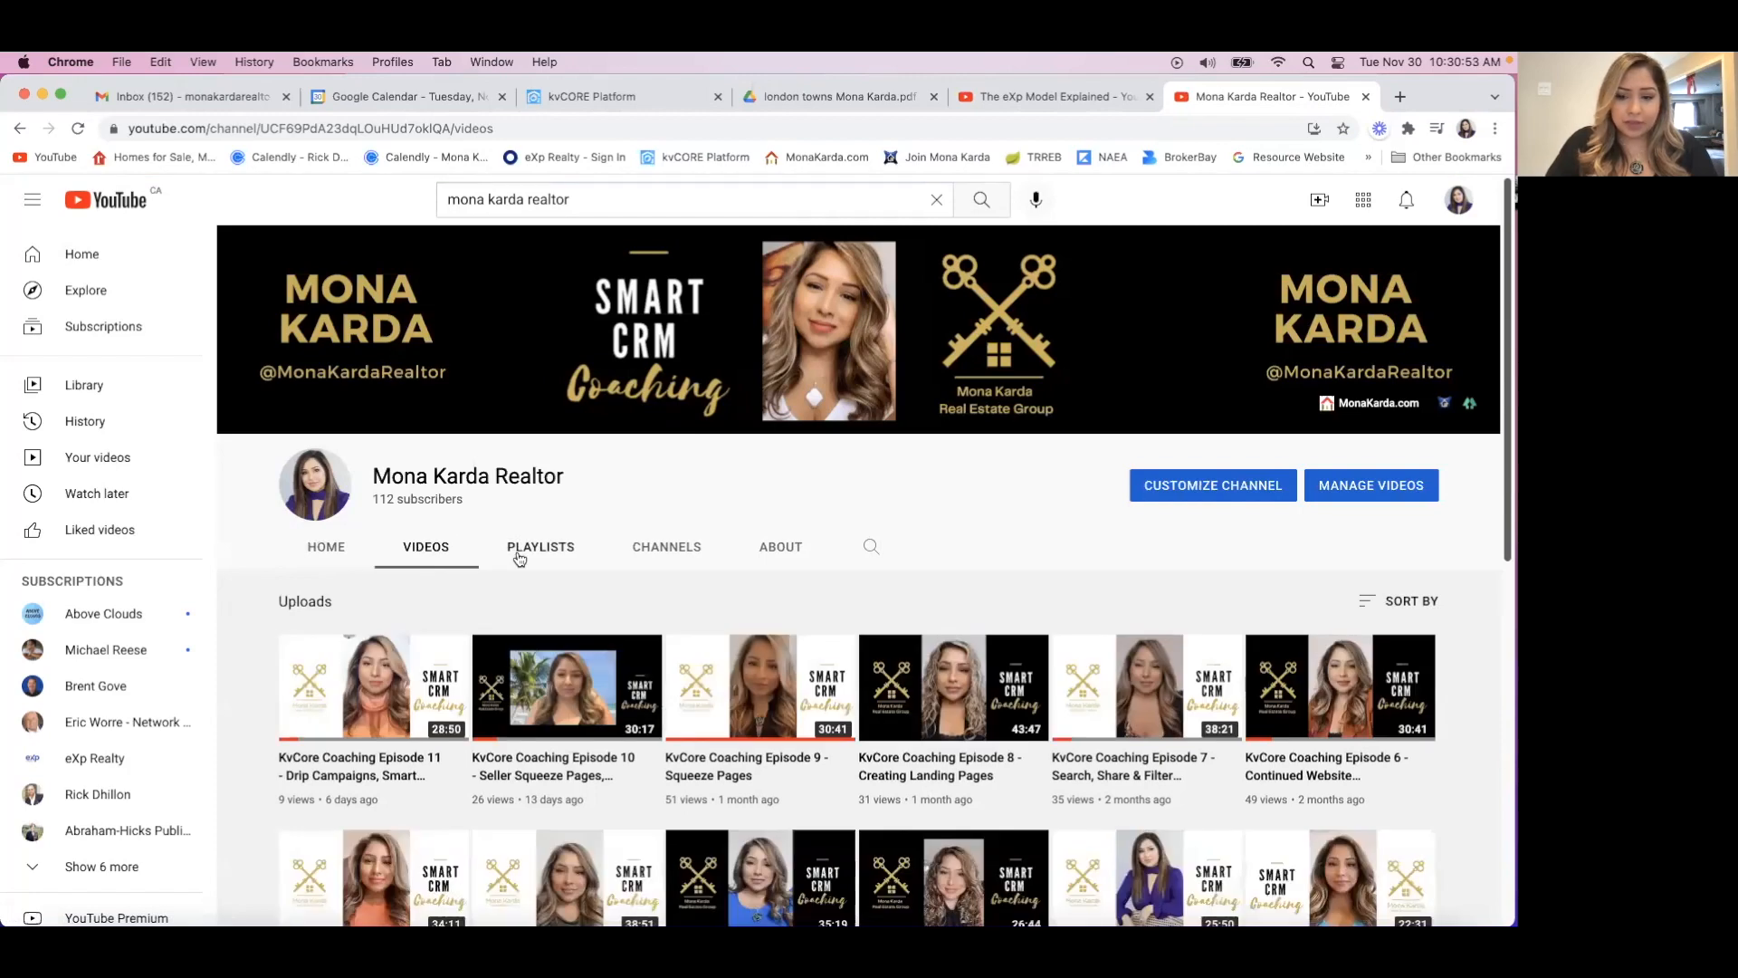
scroll(521, 560, "down", 4)
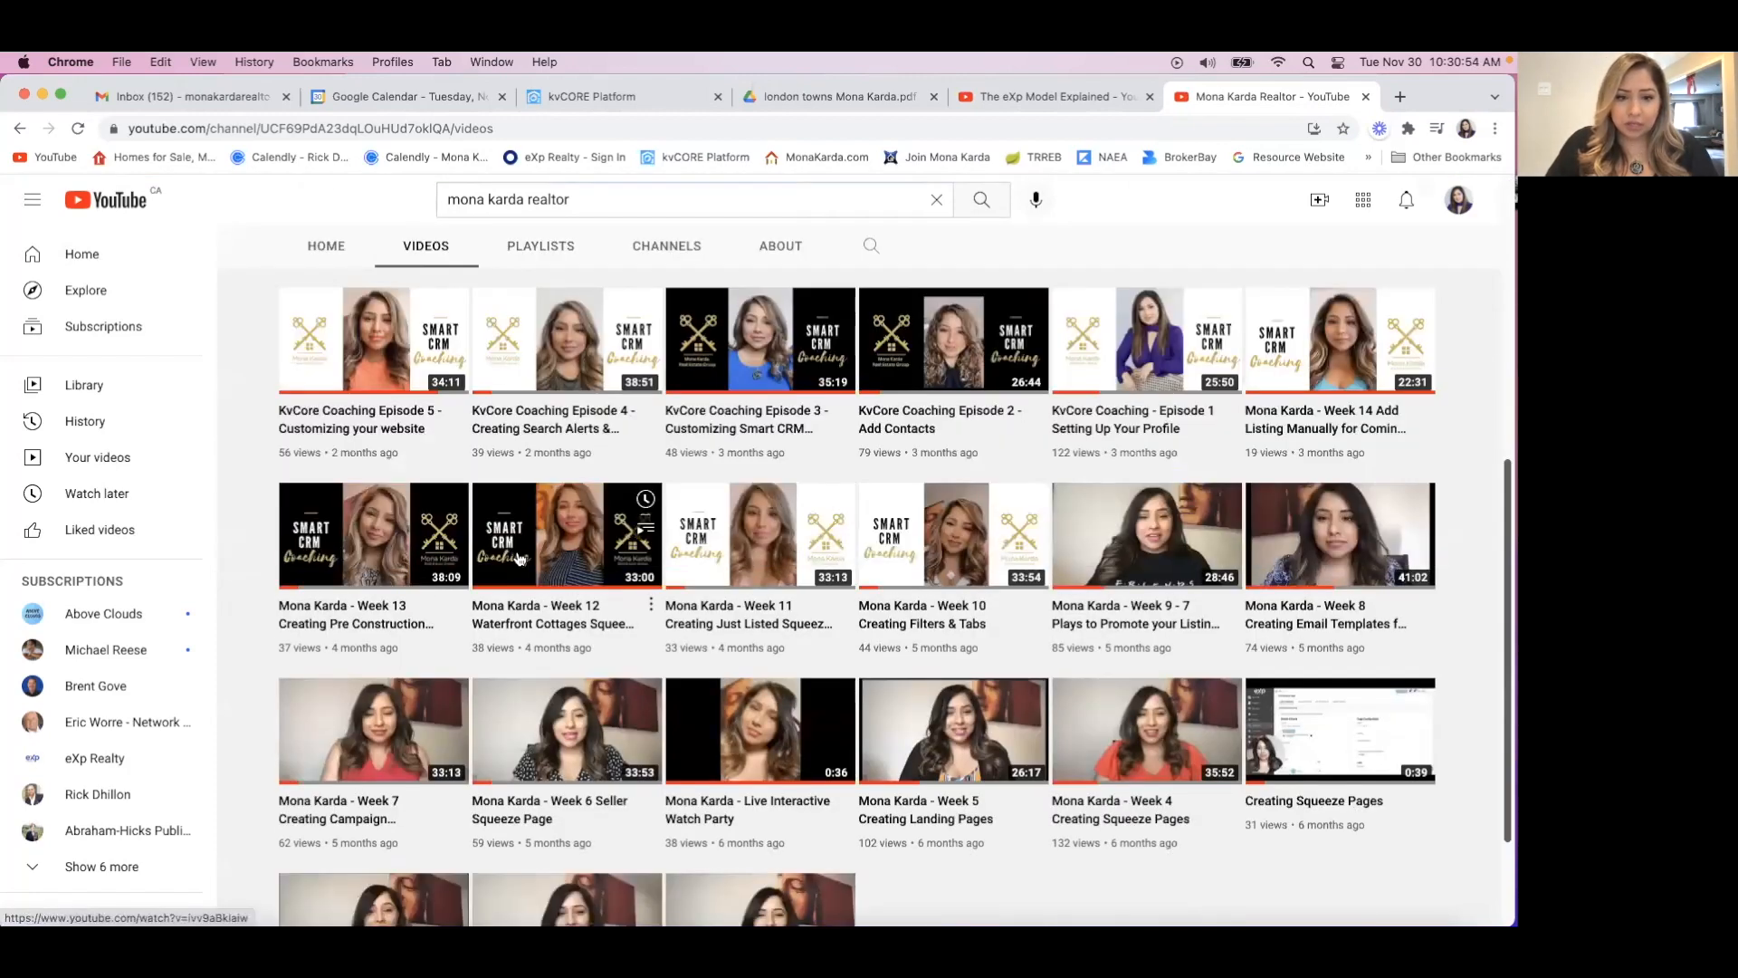
mouse_move(1157, 344)
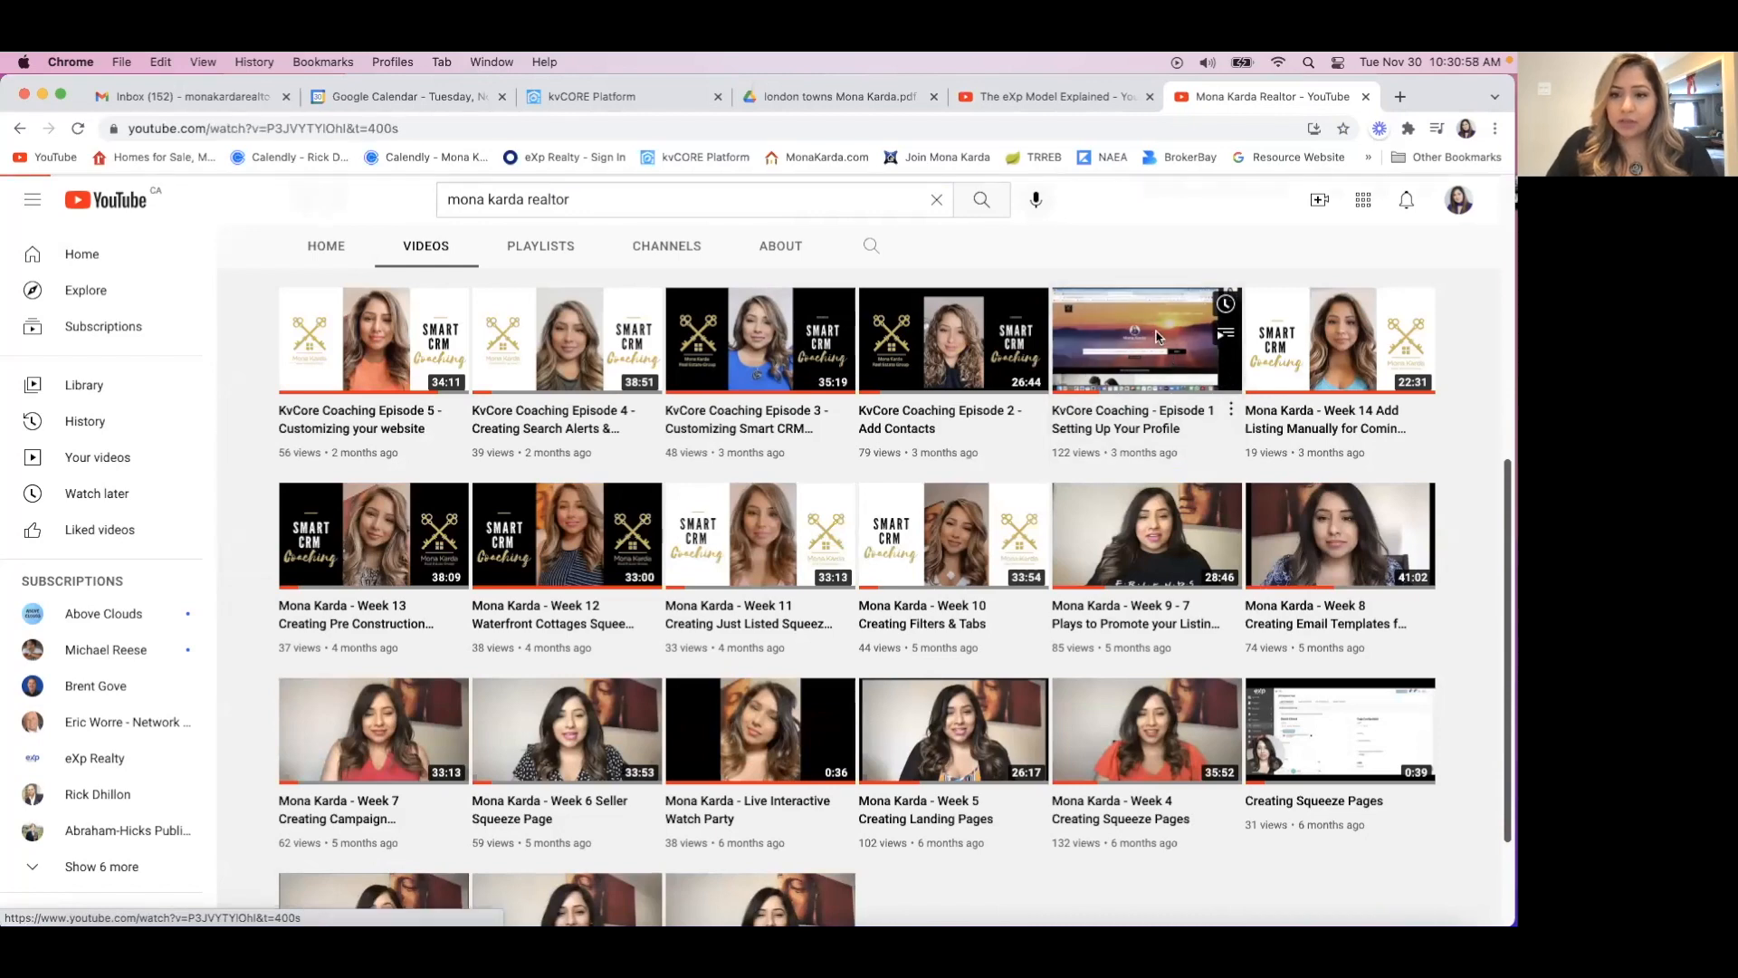
left_click(1157, 338)
left_click(94, 782)
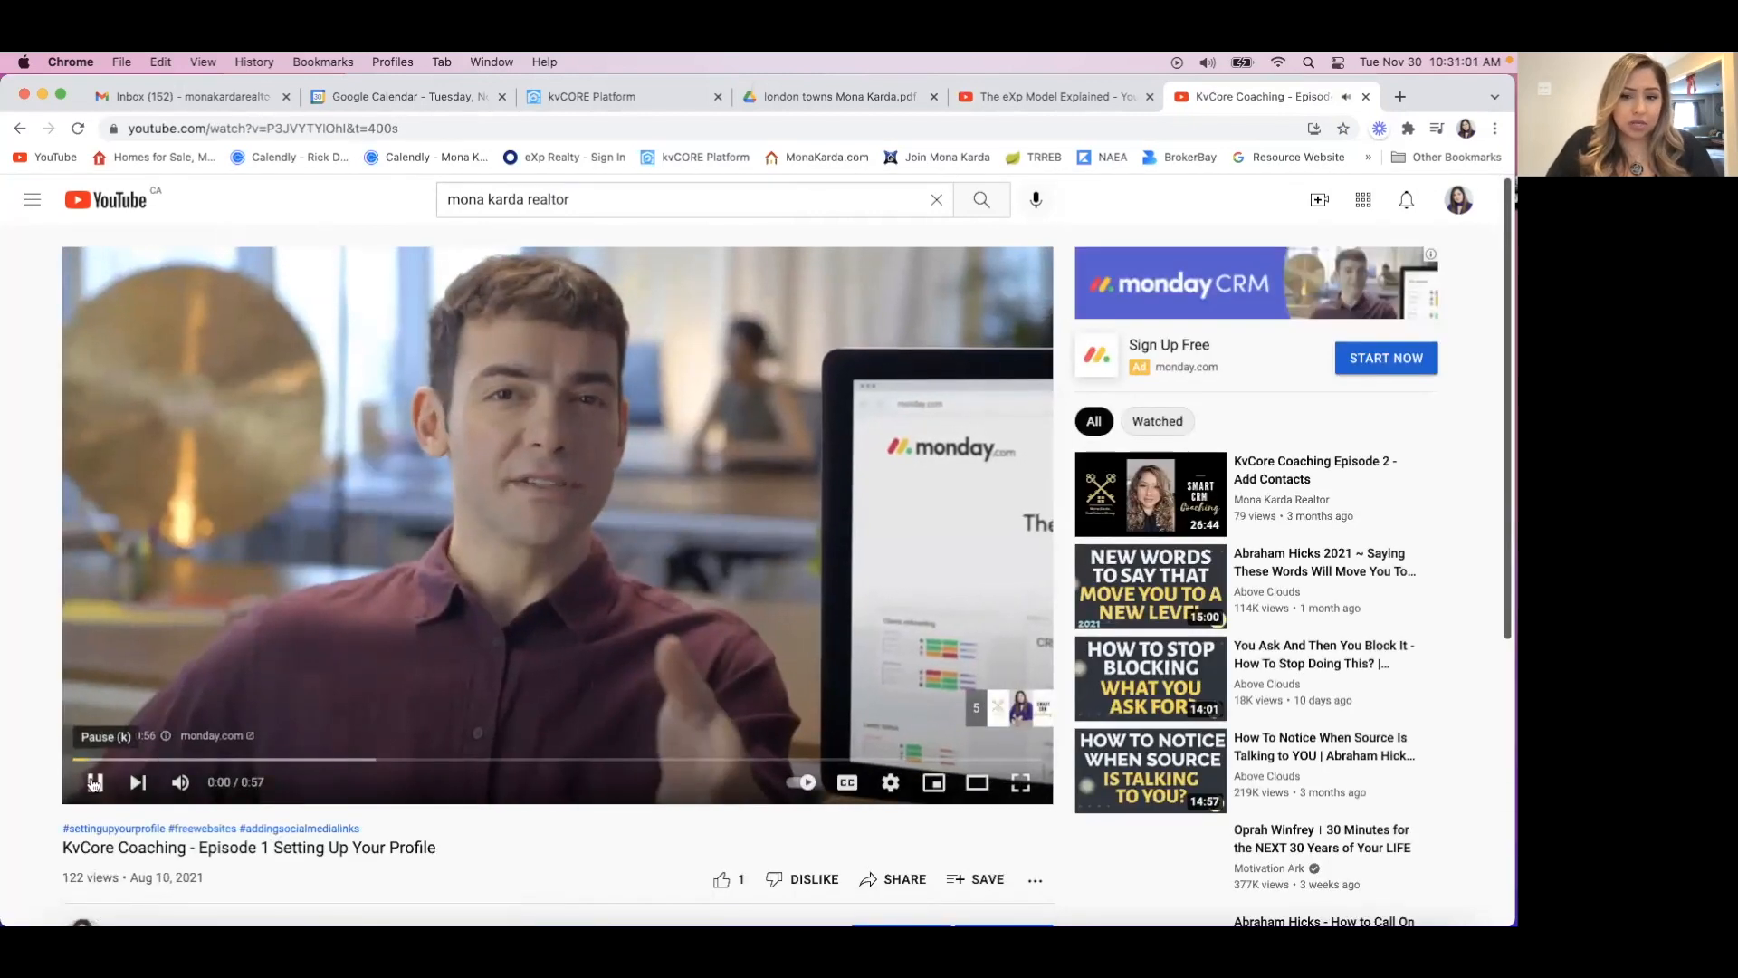
Copy the Episode 1 video's share link and close the sharing dialog.
scroll(342, 840, "down", 2)
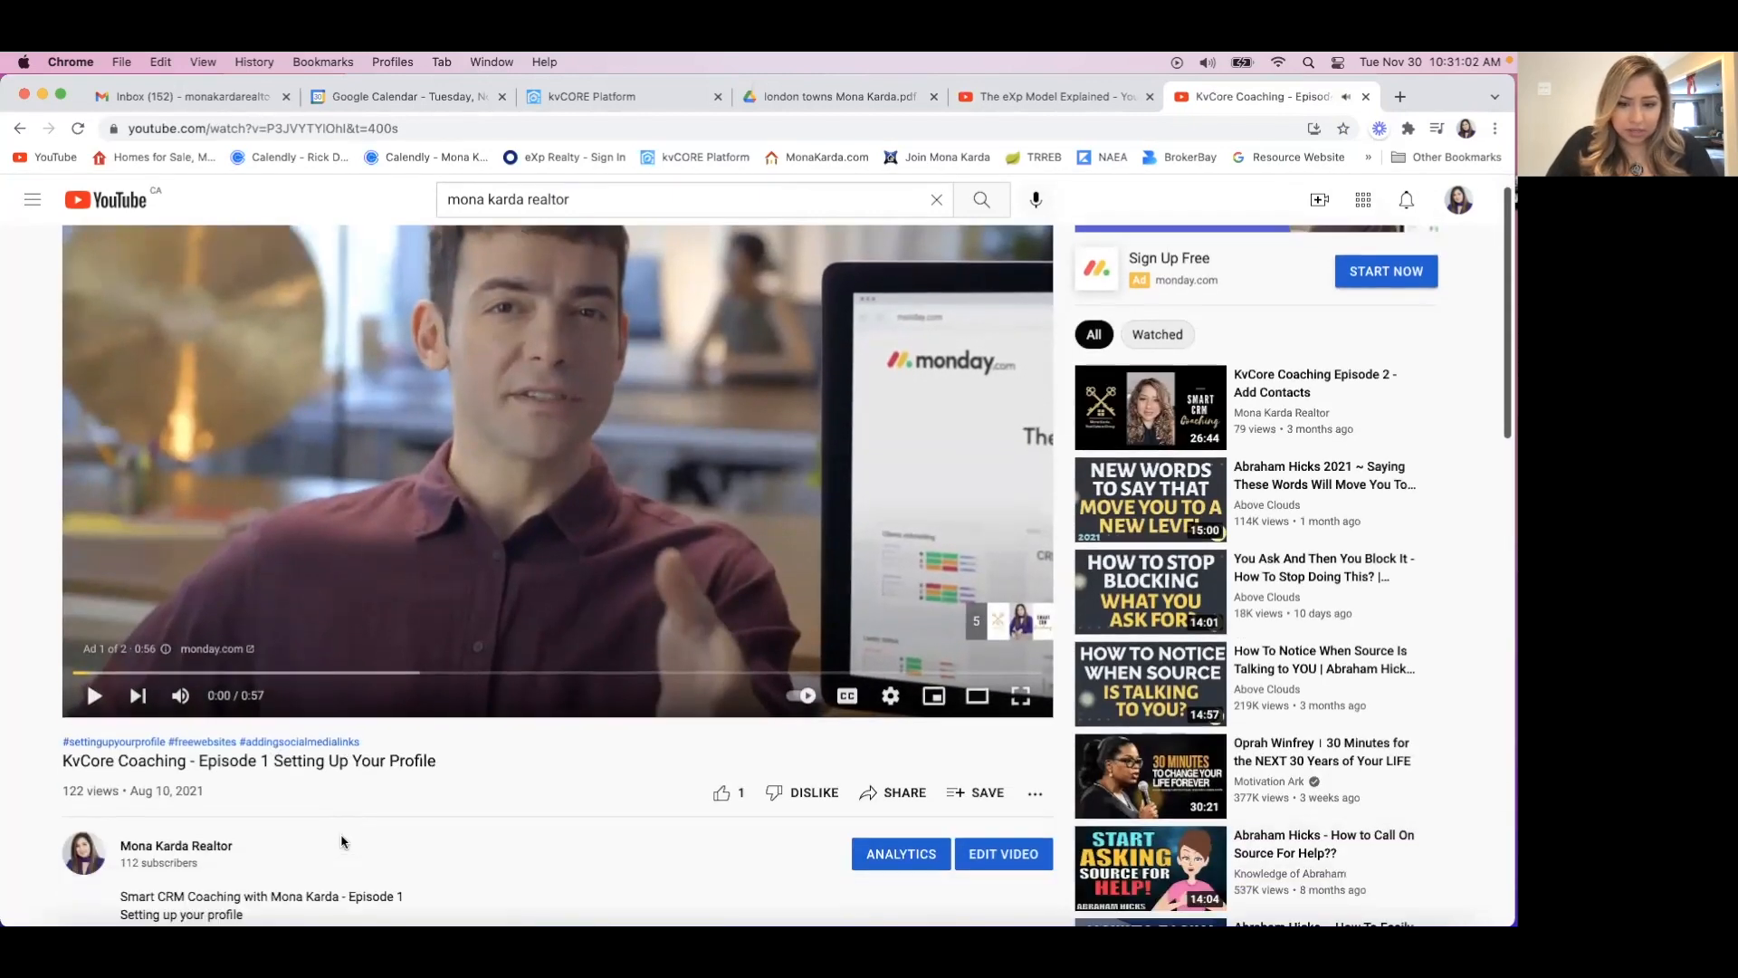
left_click(902, 777)
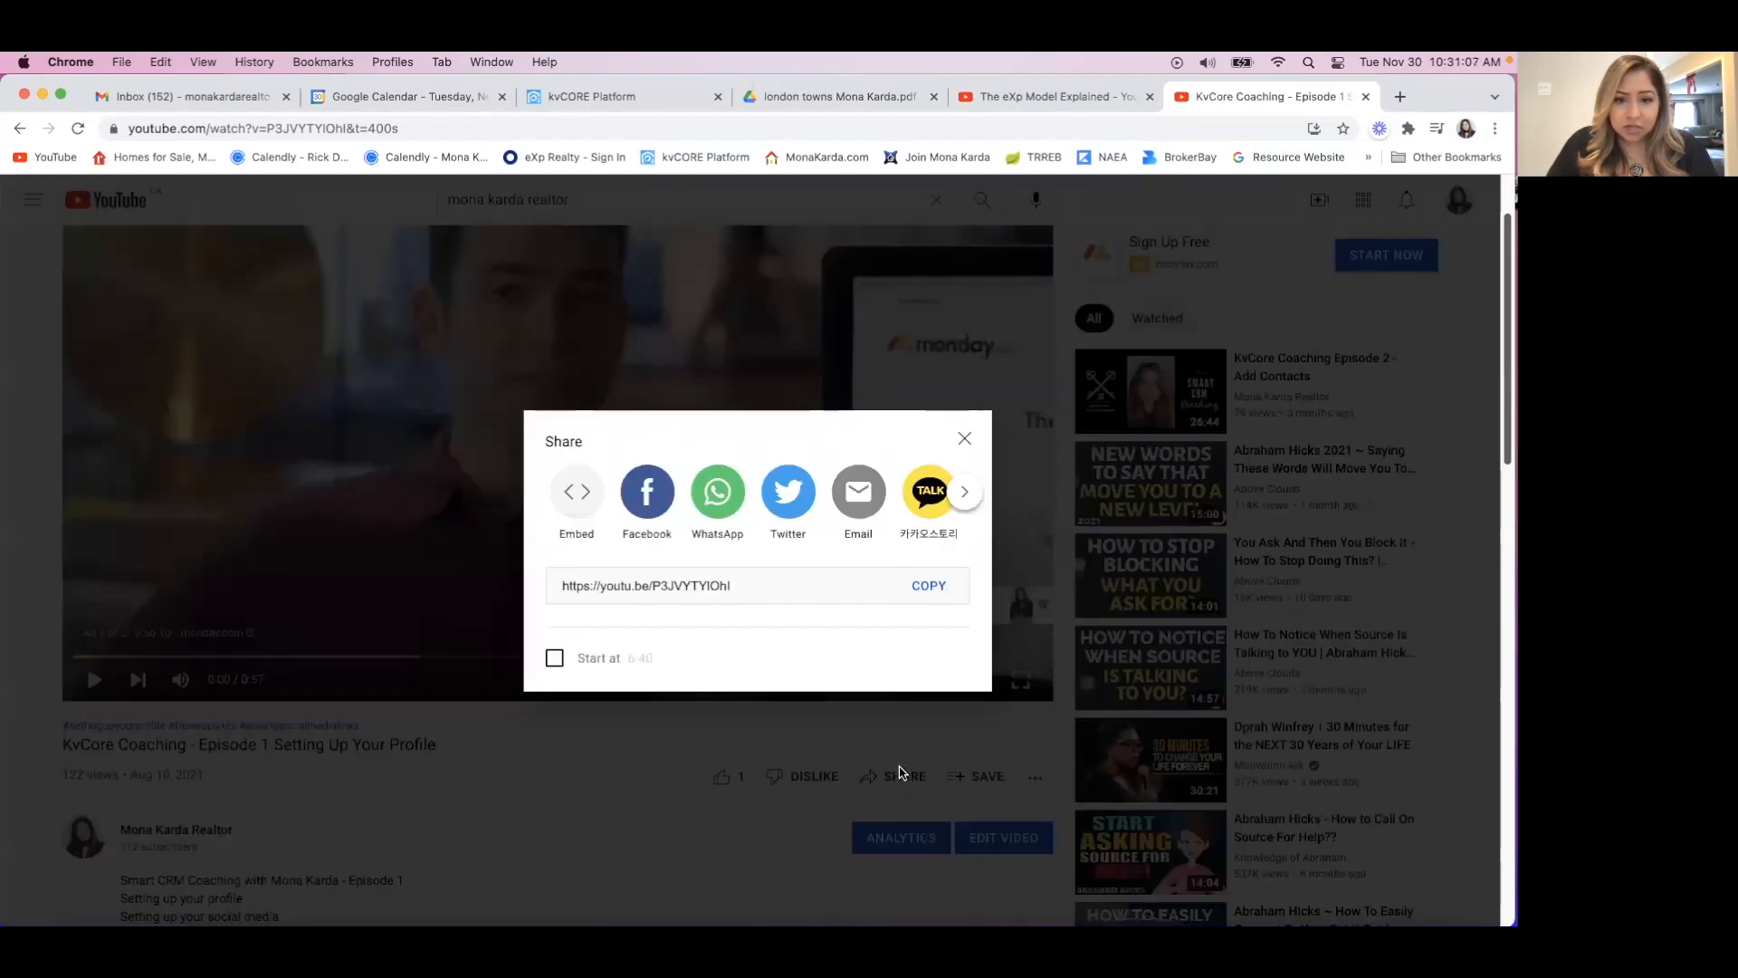
left_click(929, 587)
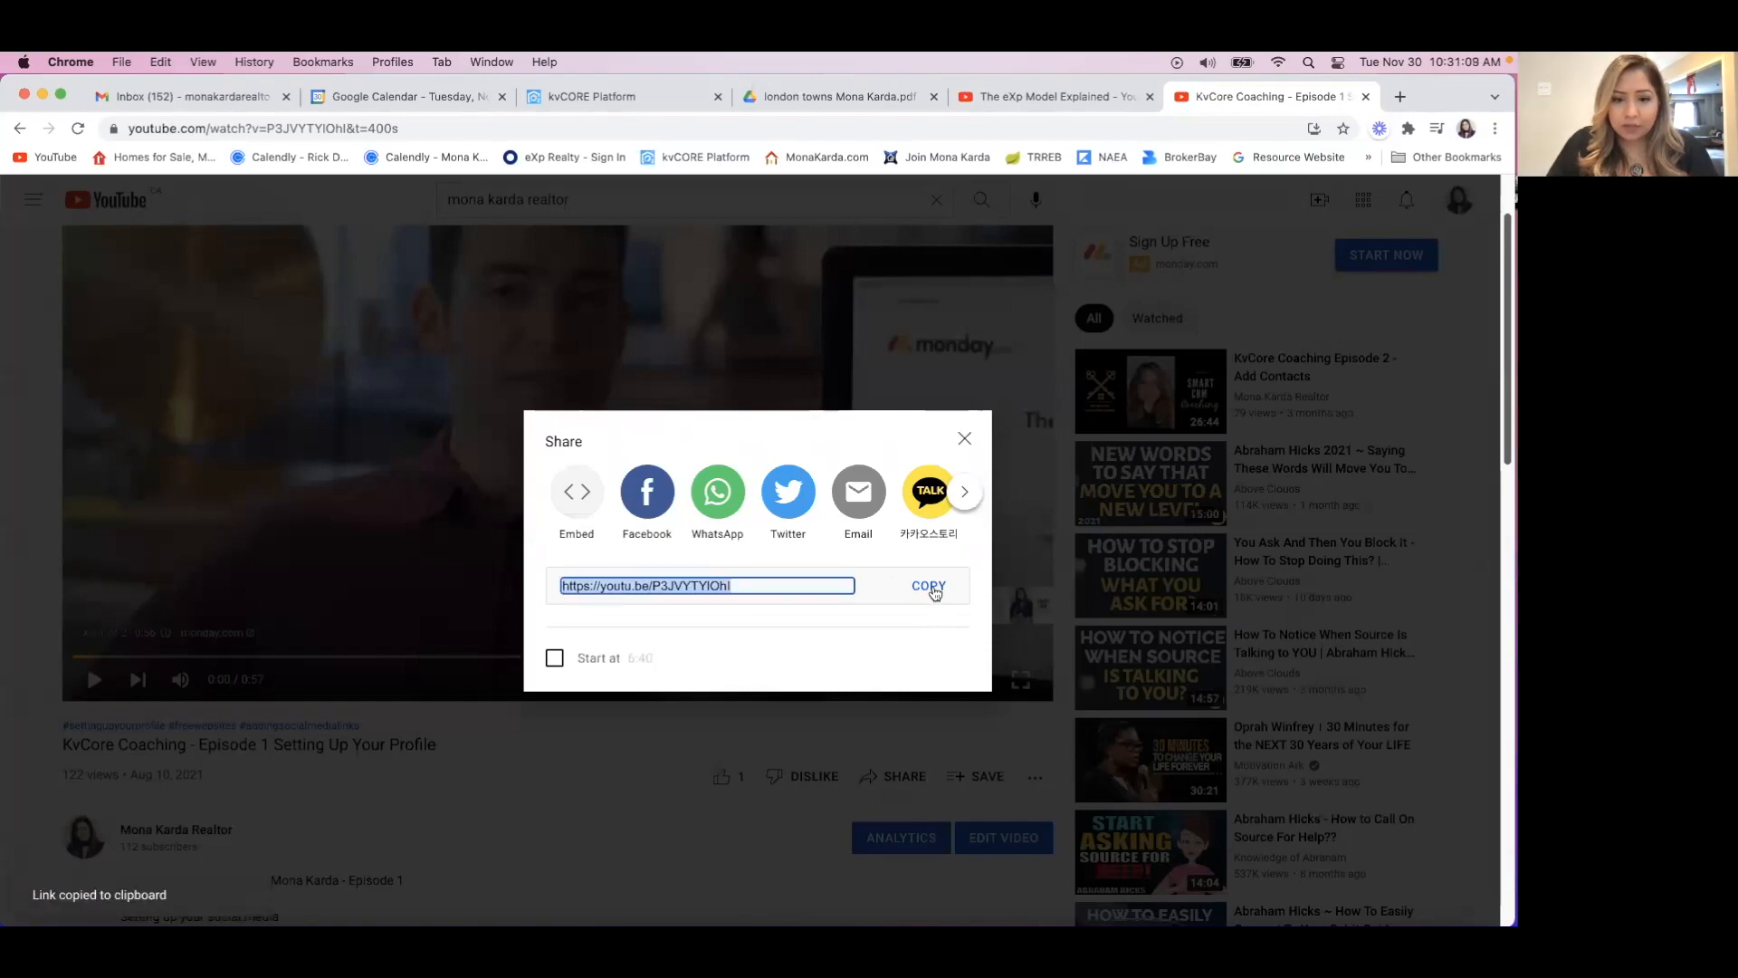
left_click(965, 438)
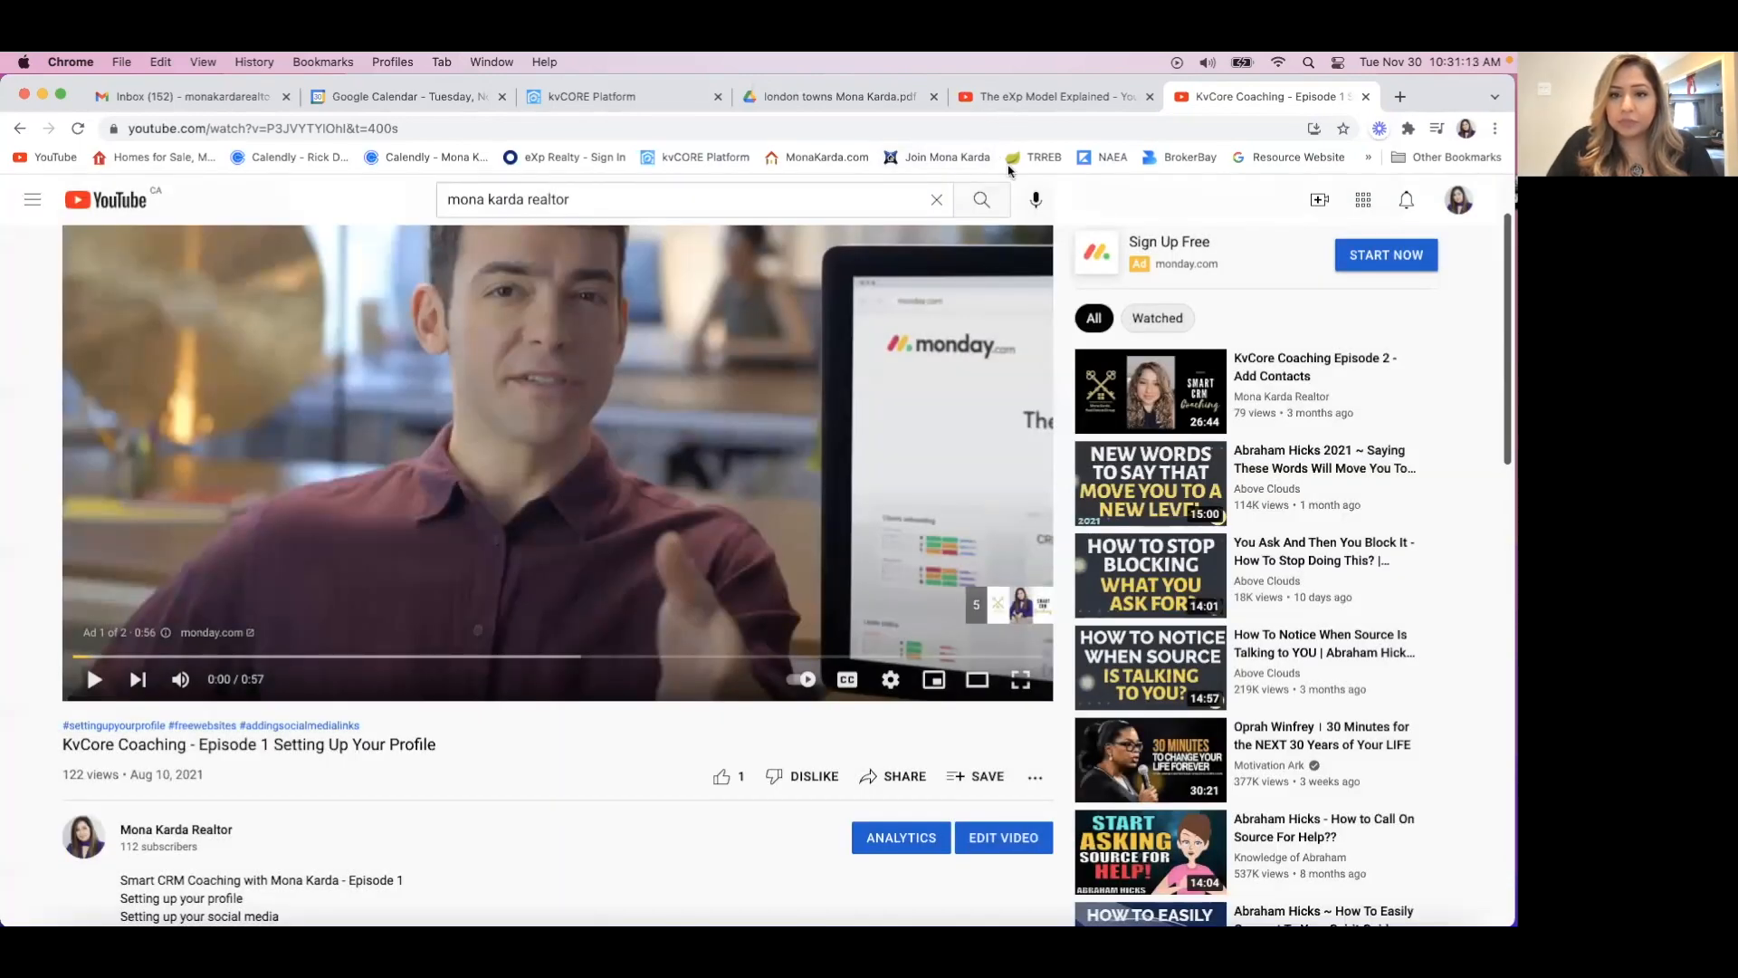
Switch back to kvCORE and paste the copied YouTube link as the video URL of the first Video block.
left_click(679, 96)
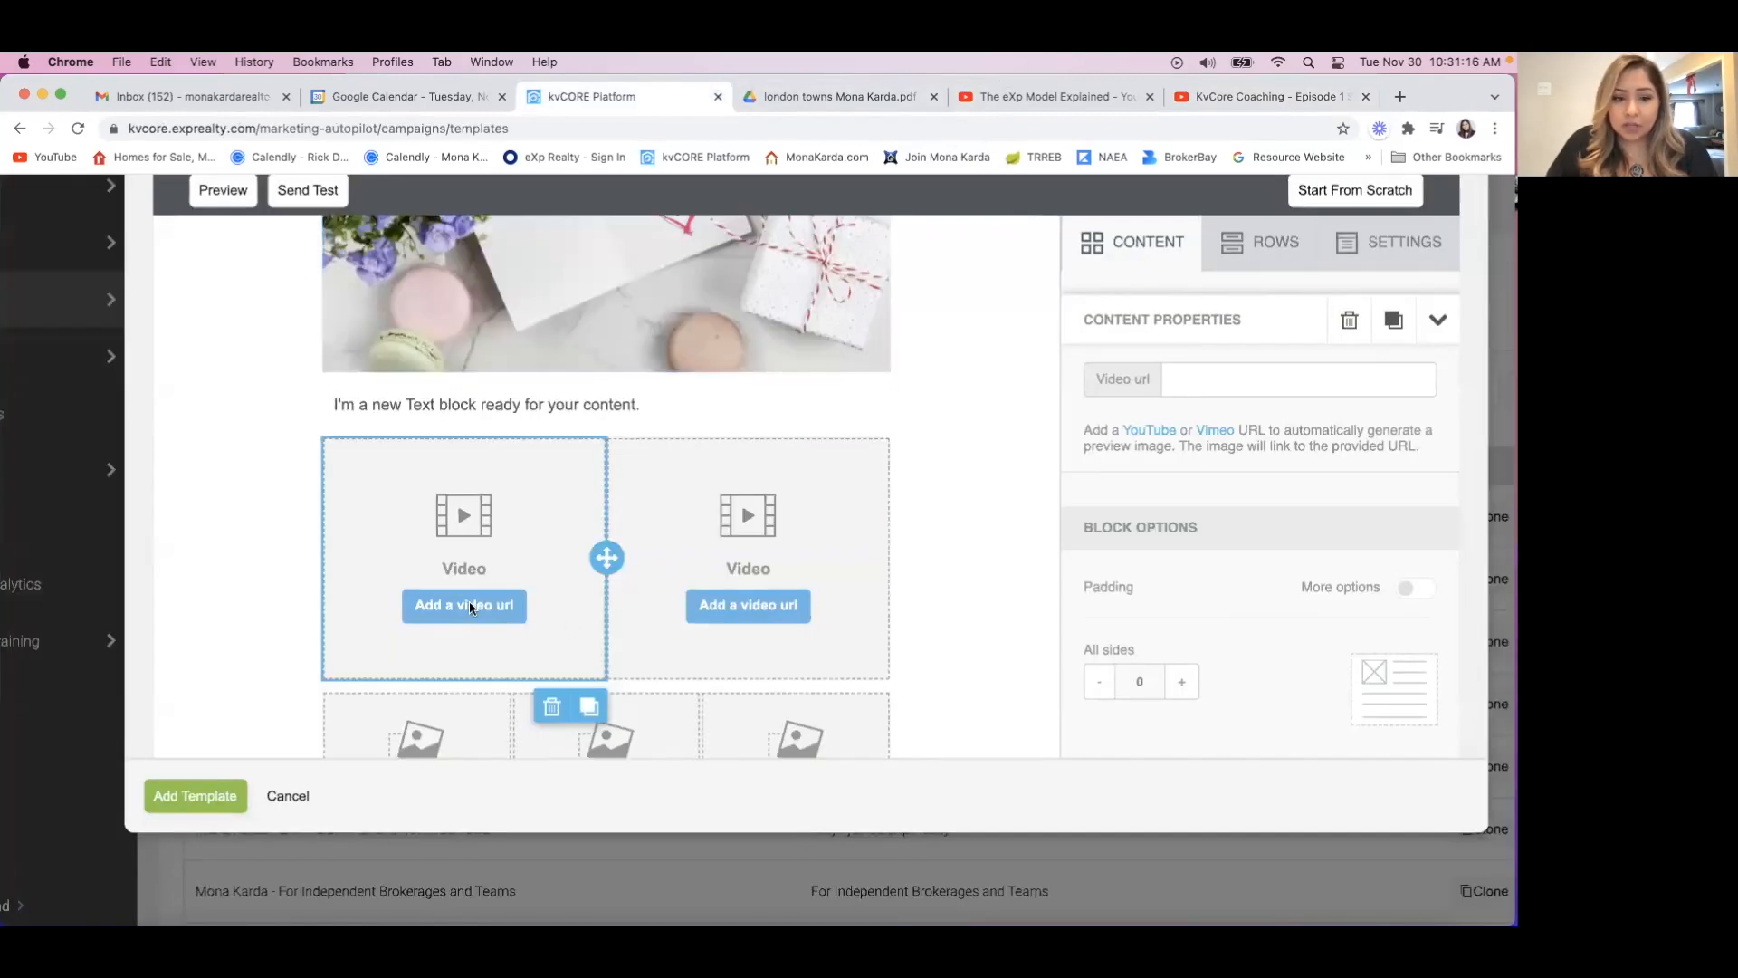
left_click(1188, 381)
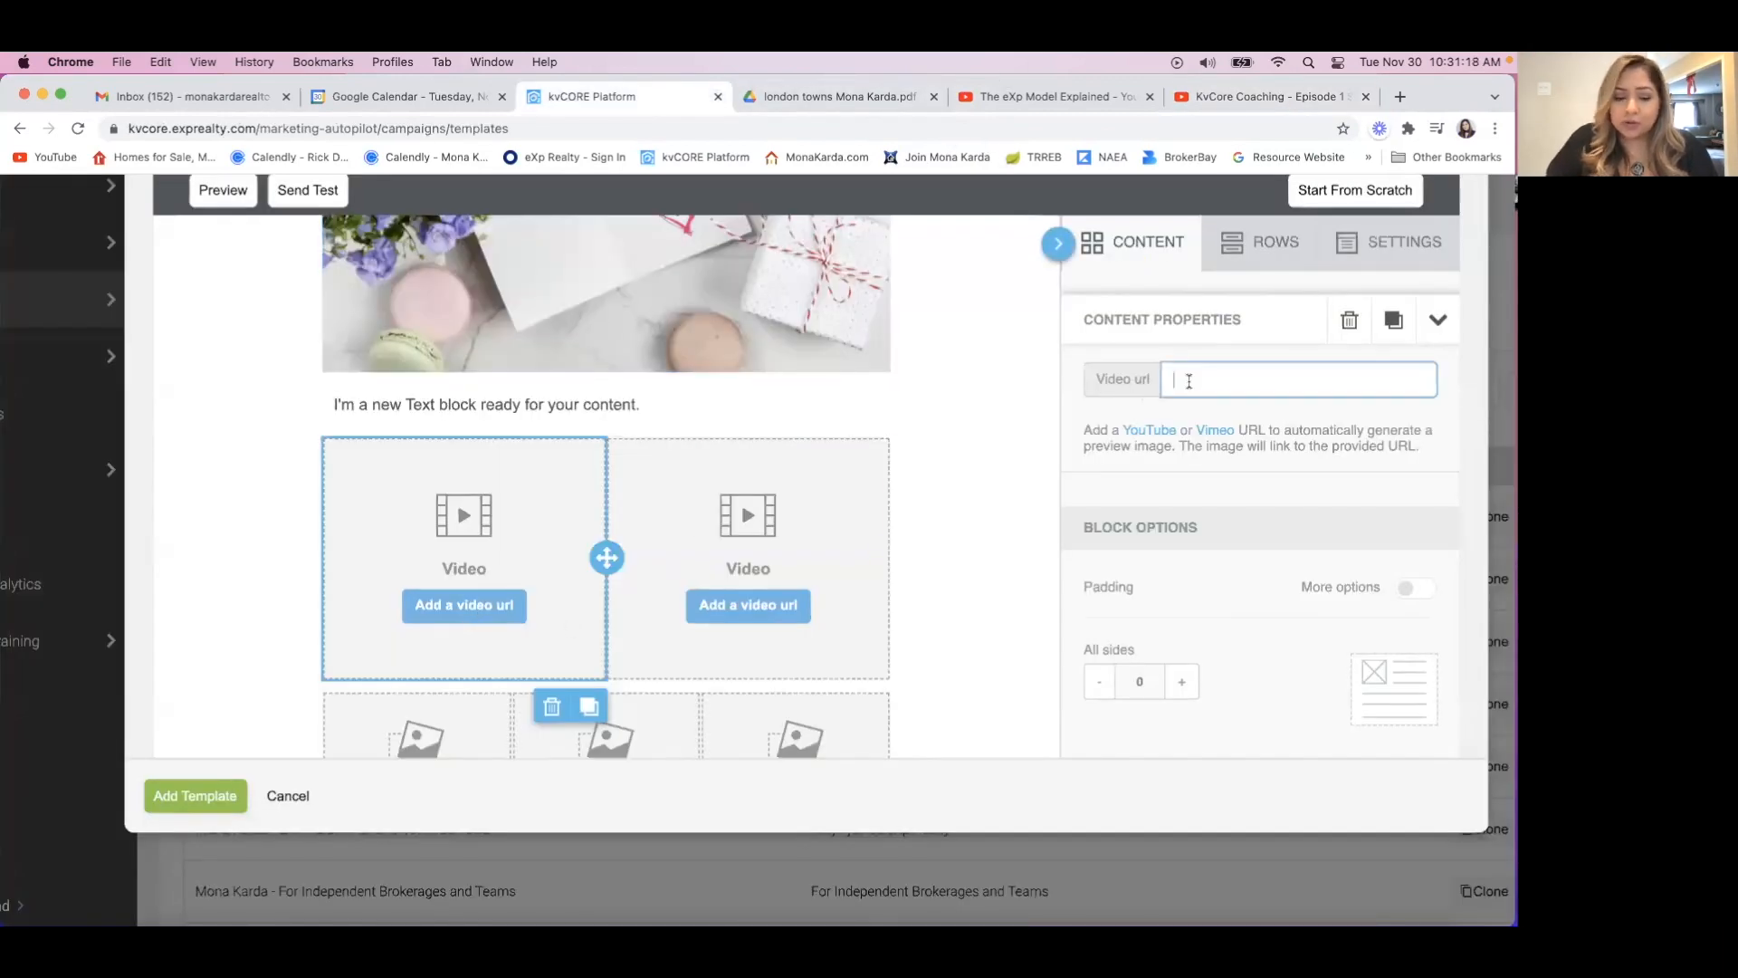
key("super+v")
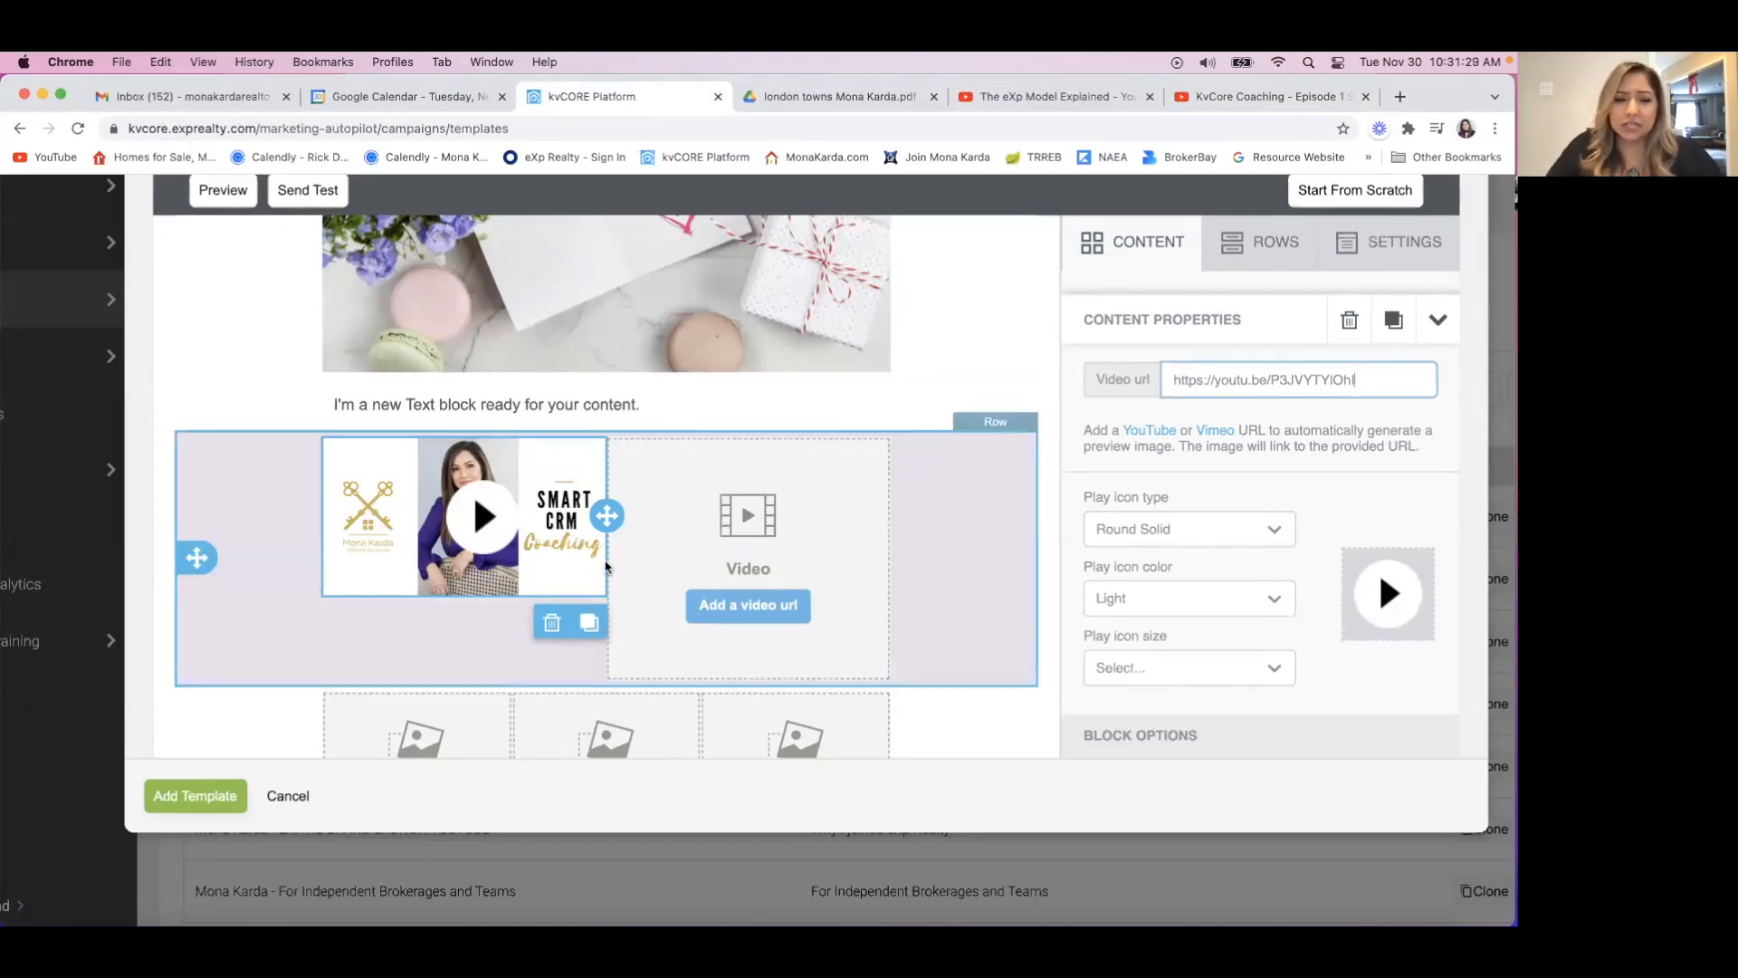
Try duplicating the two-column video row and delete the copy again.
left_click(191, 598)
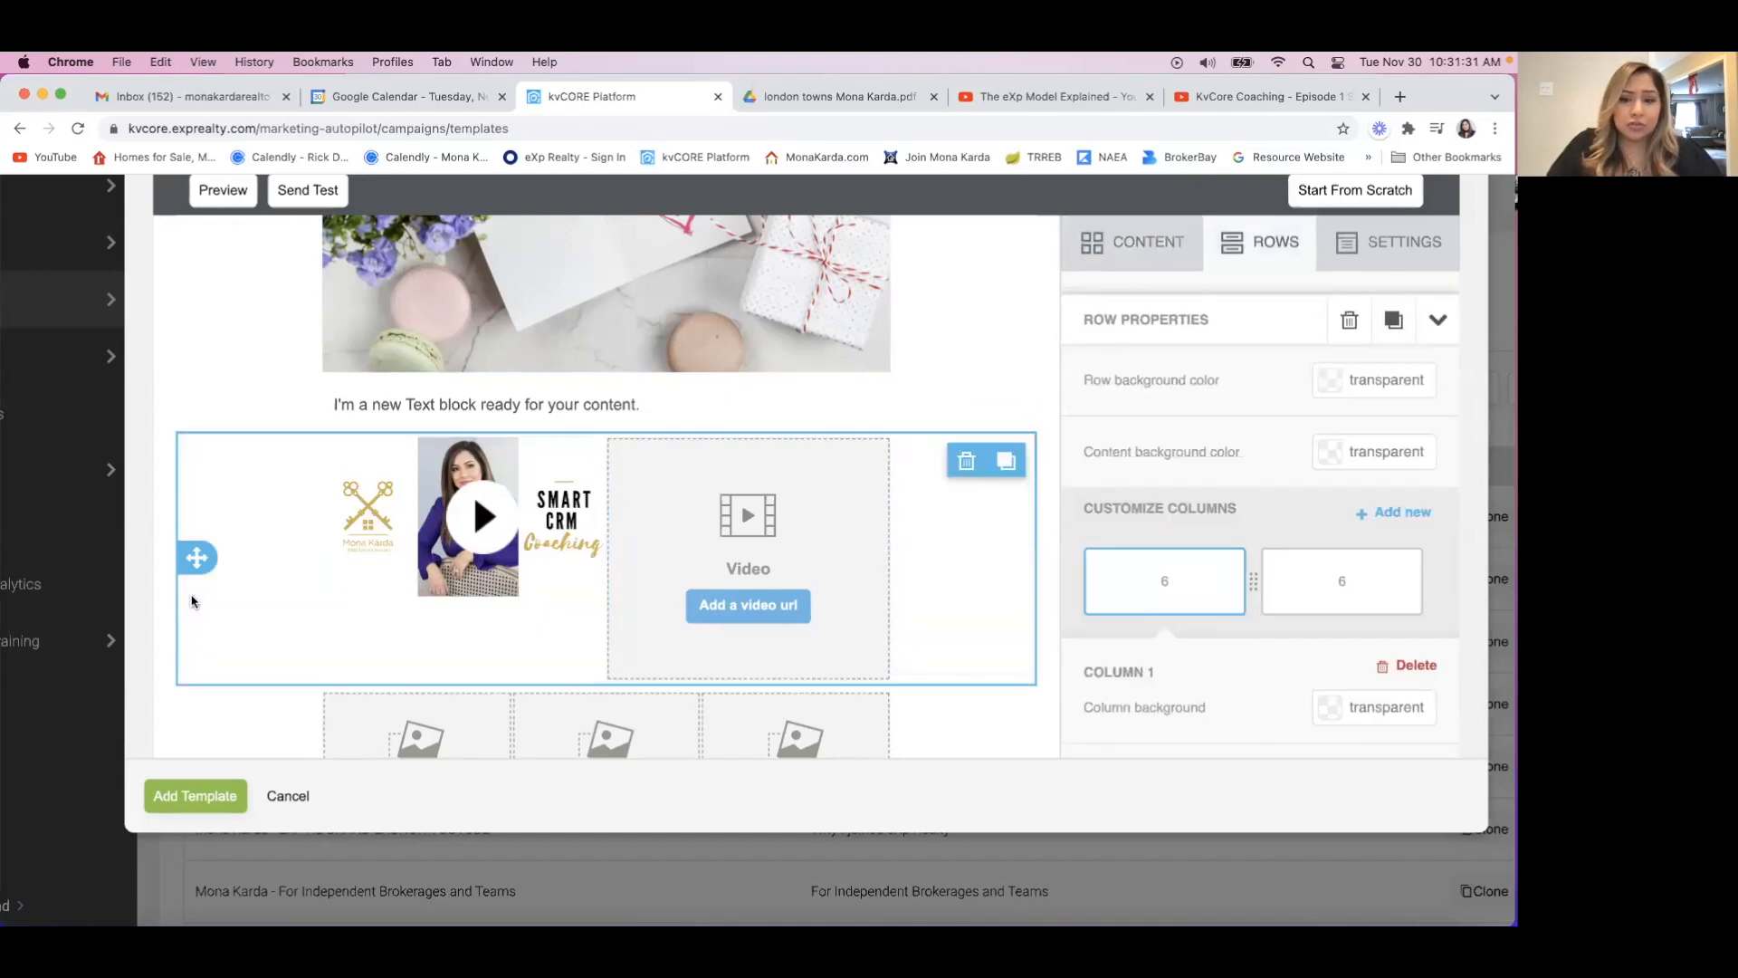
left_click(1007, 463)
scroll(869, 616, "down", 3)
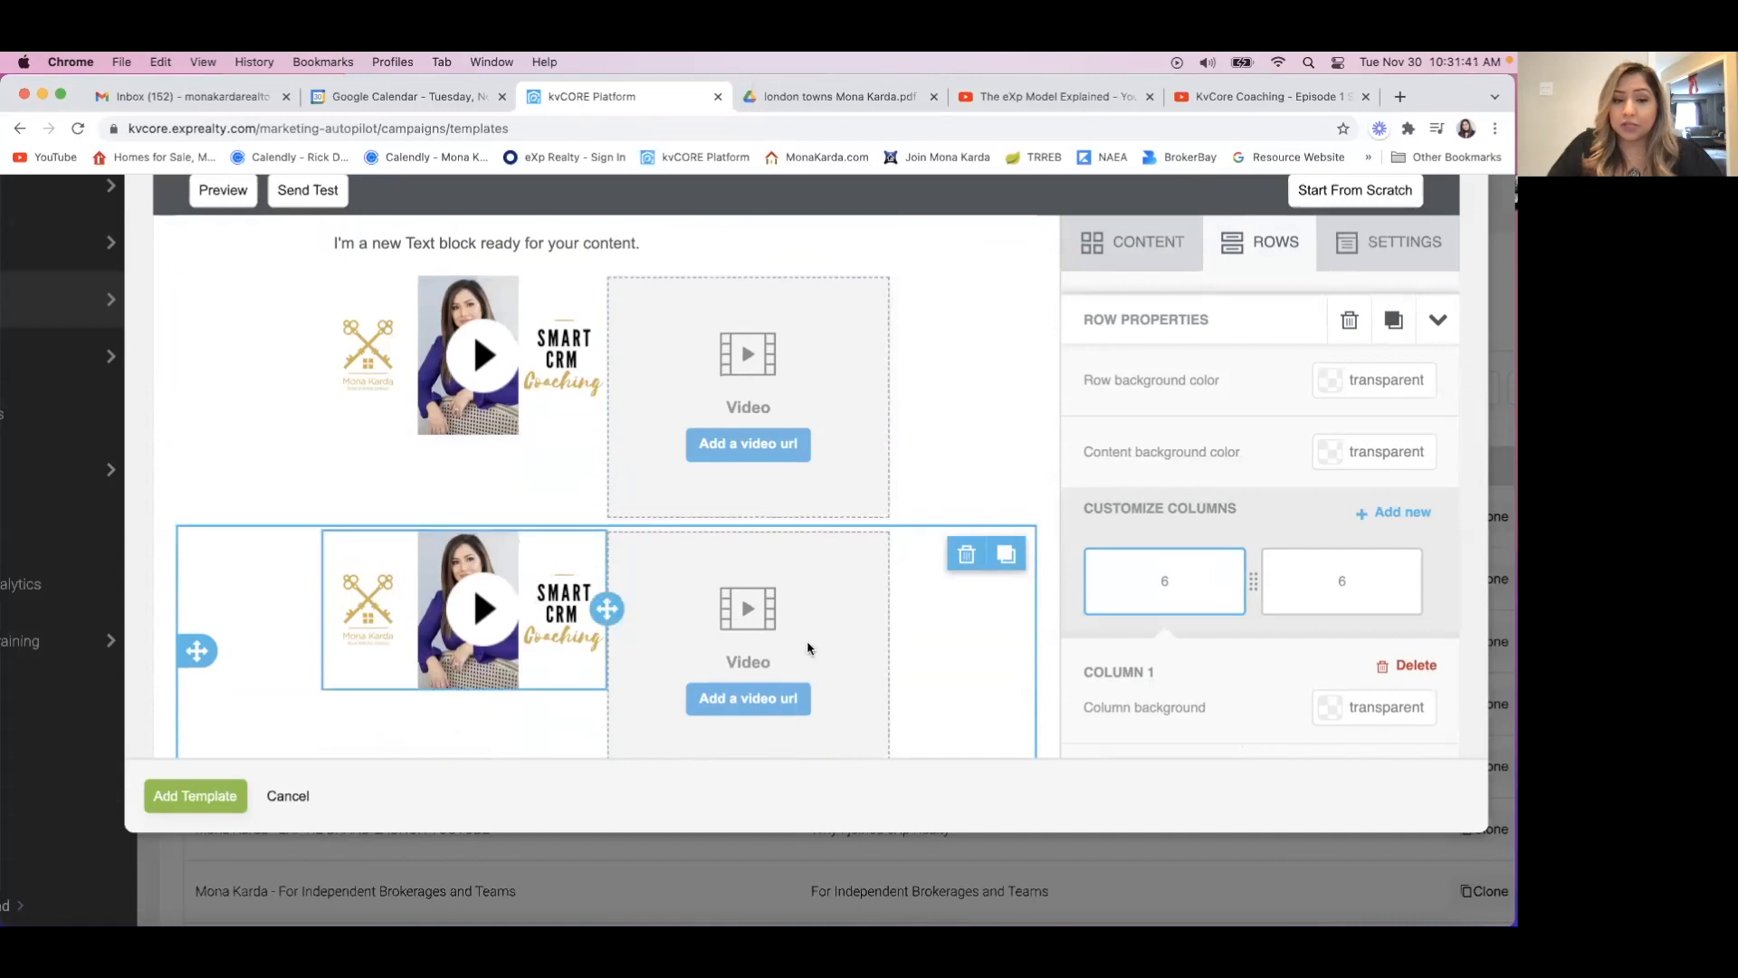
left_click(967, 556)
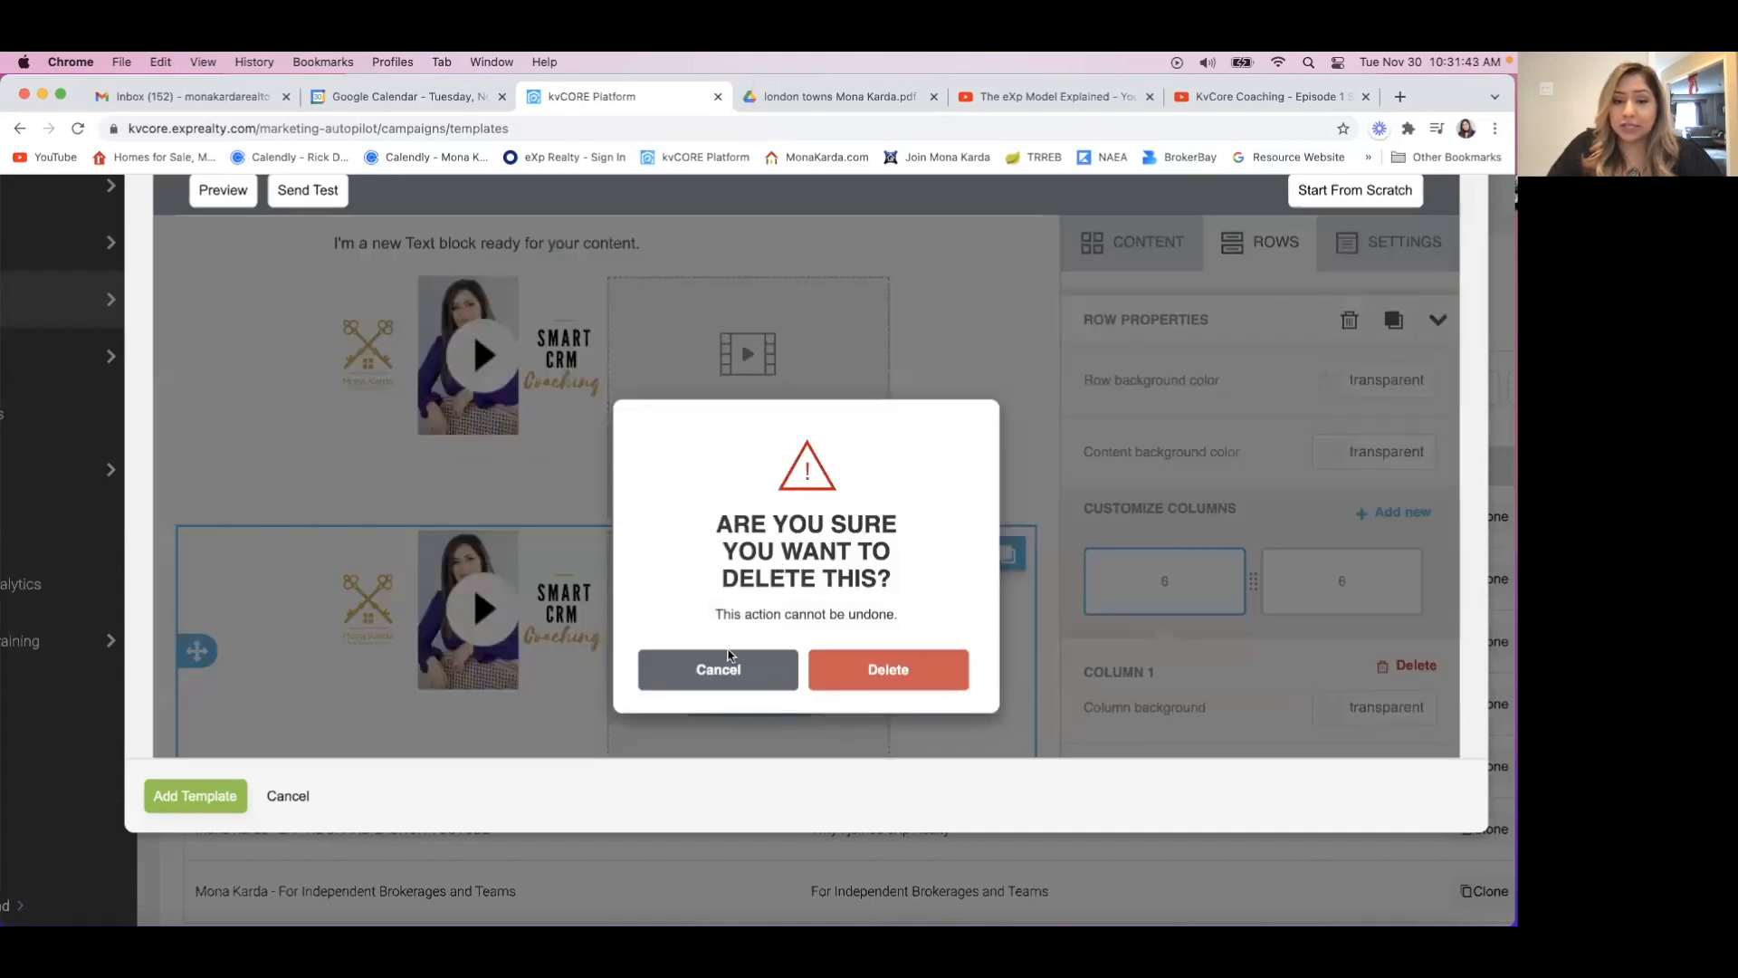
left_click(919, 659)
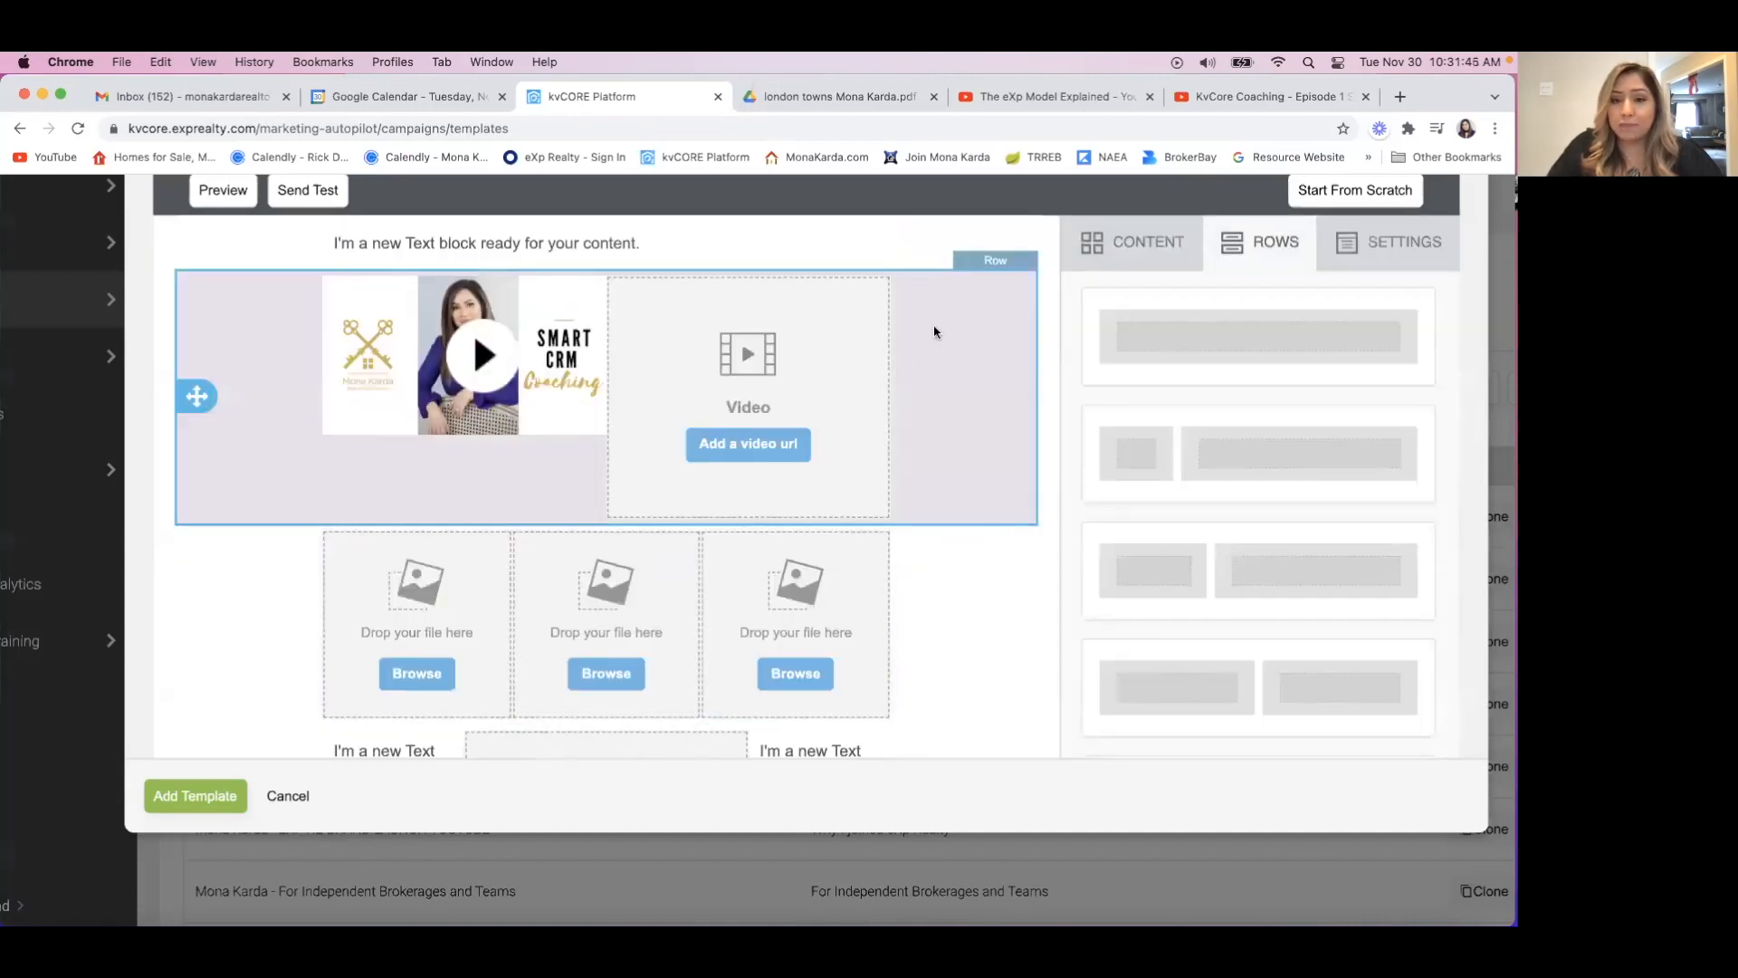
Duplicate the two-column video row and move the copy above the original row.
left_click(260, 391)
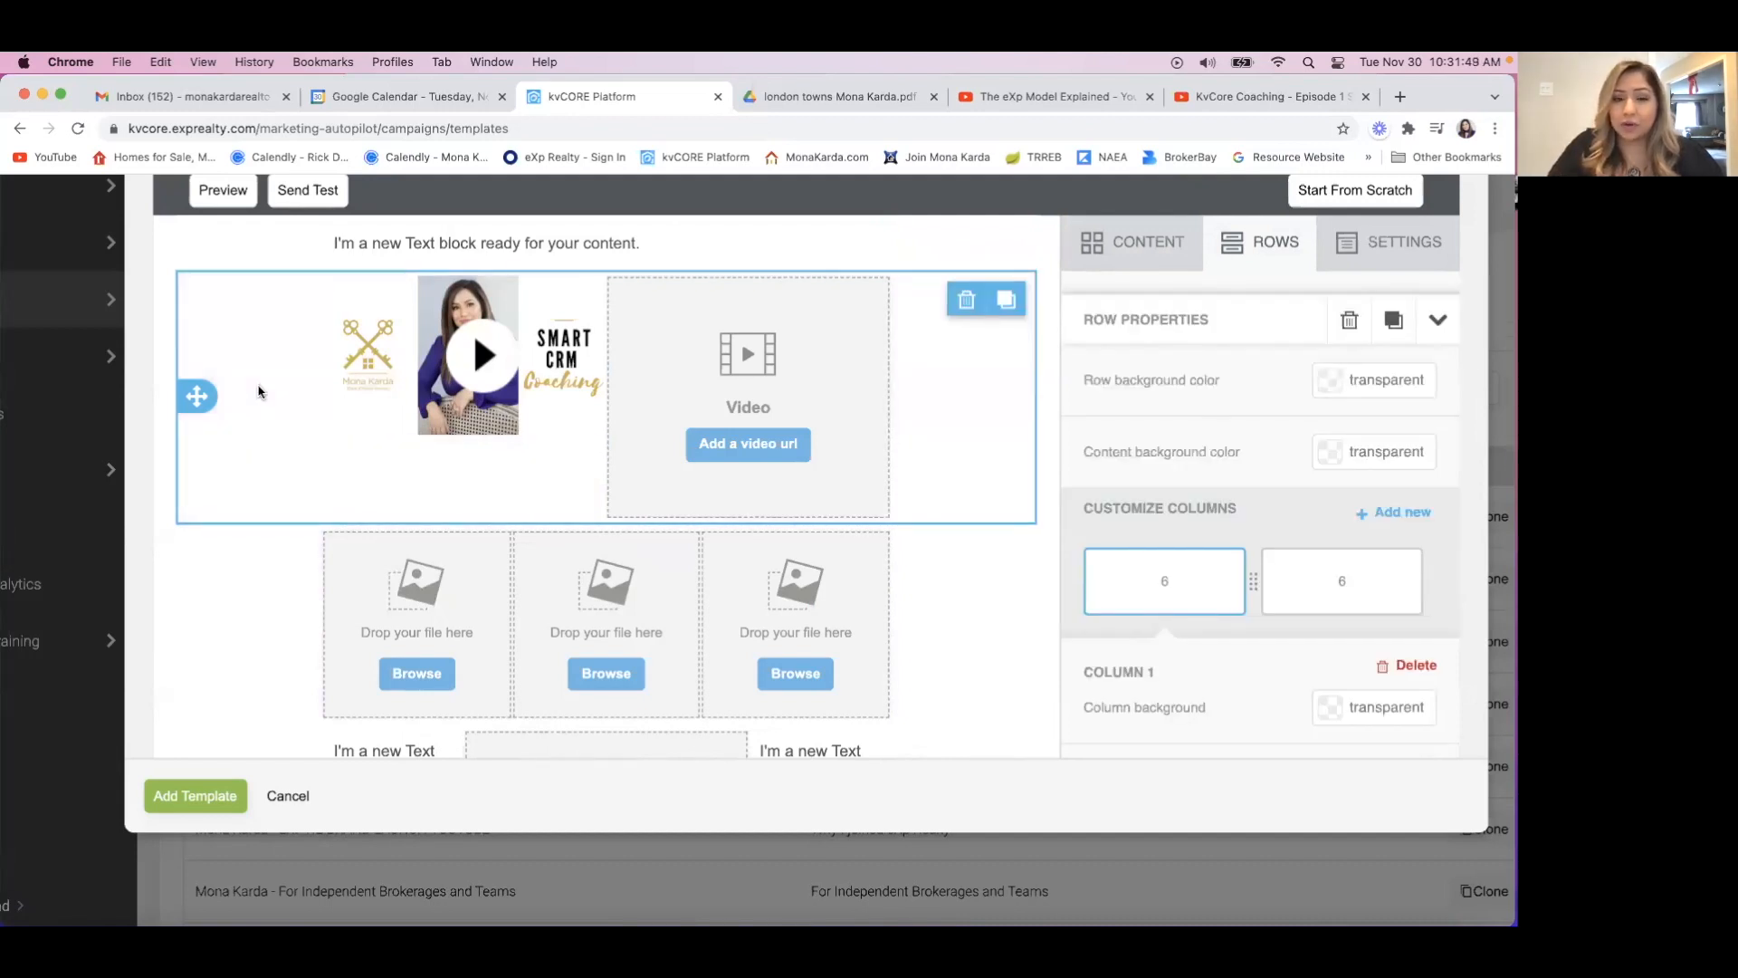
left_click(1010, 303)
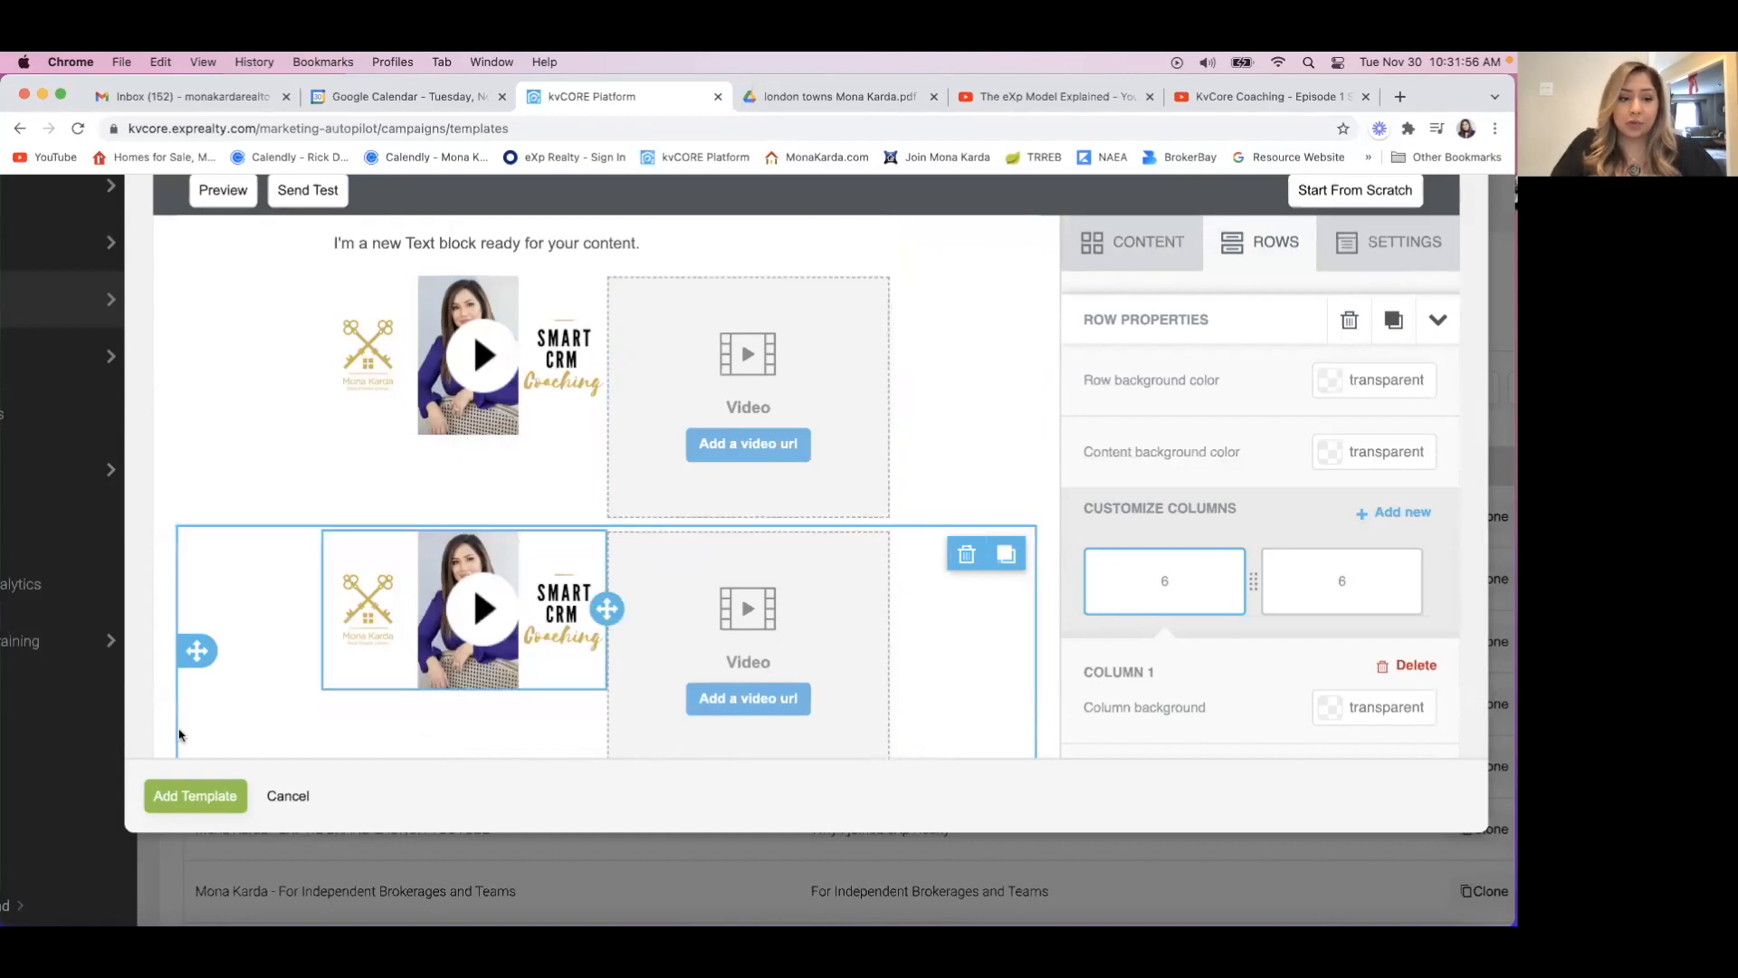
left_click_drag(193, 650, 212, 373)
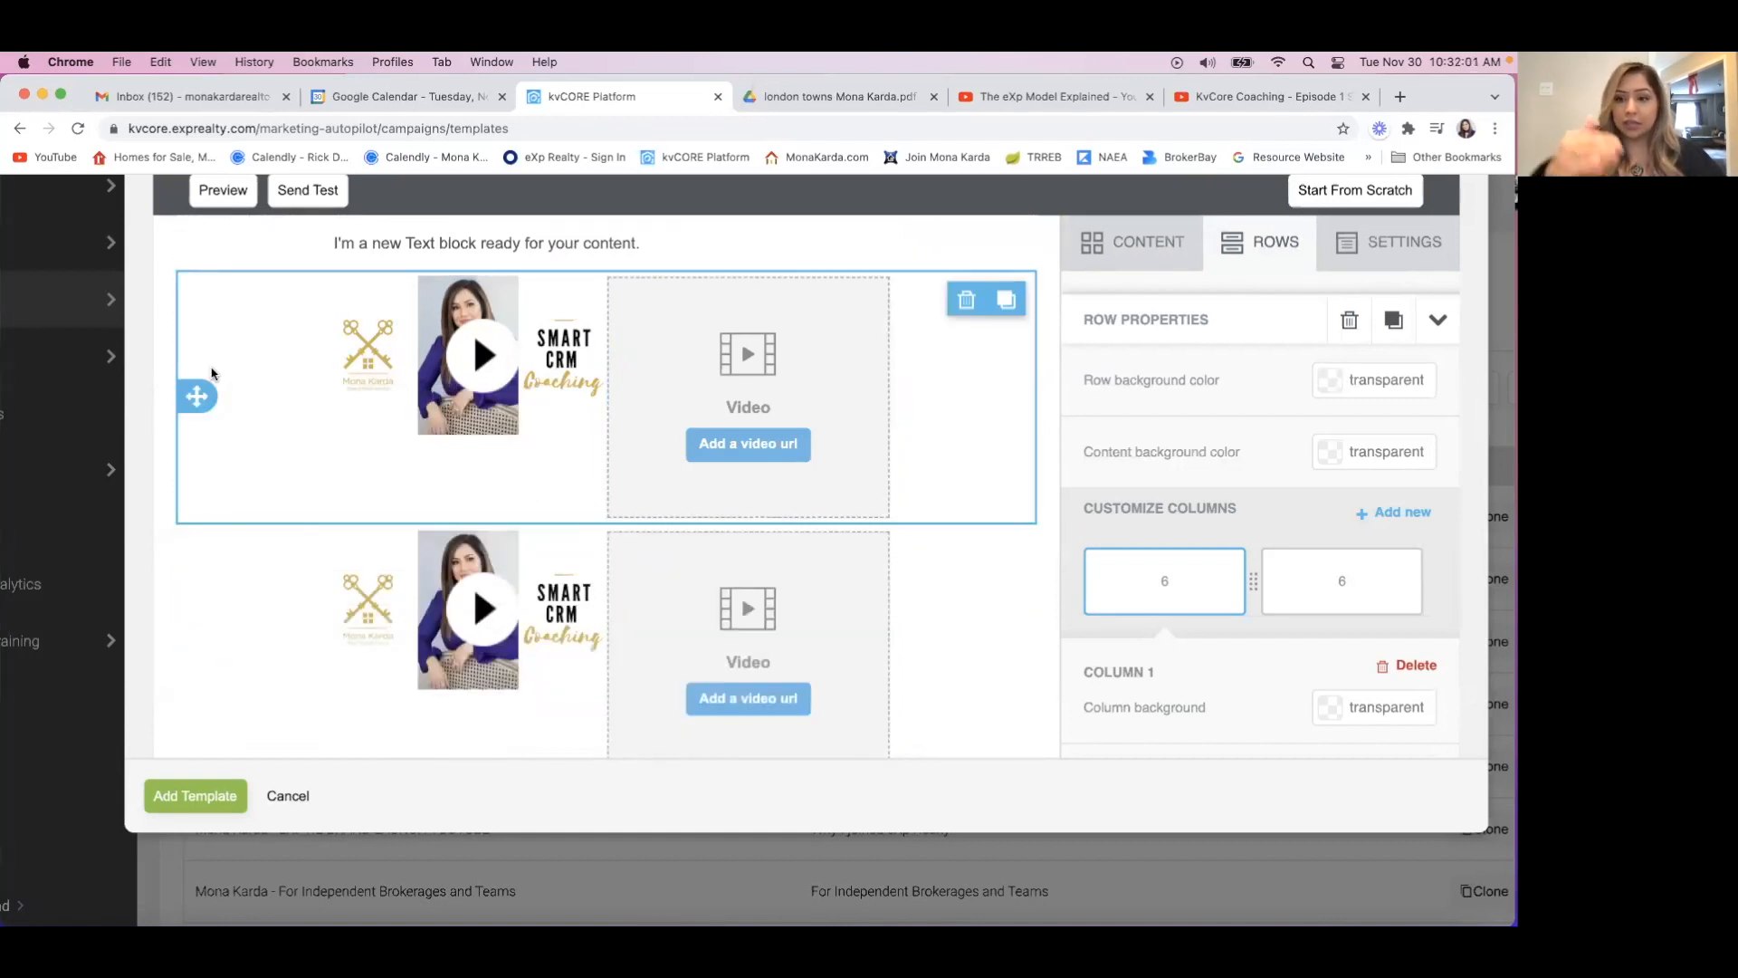
Delete both two-column video rows below the text block, confirming each deletion.
left_click(966, 299)
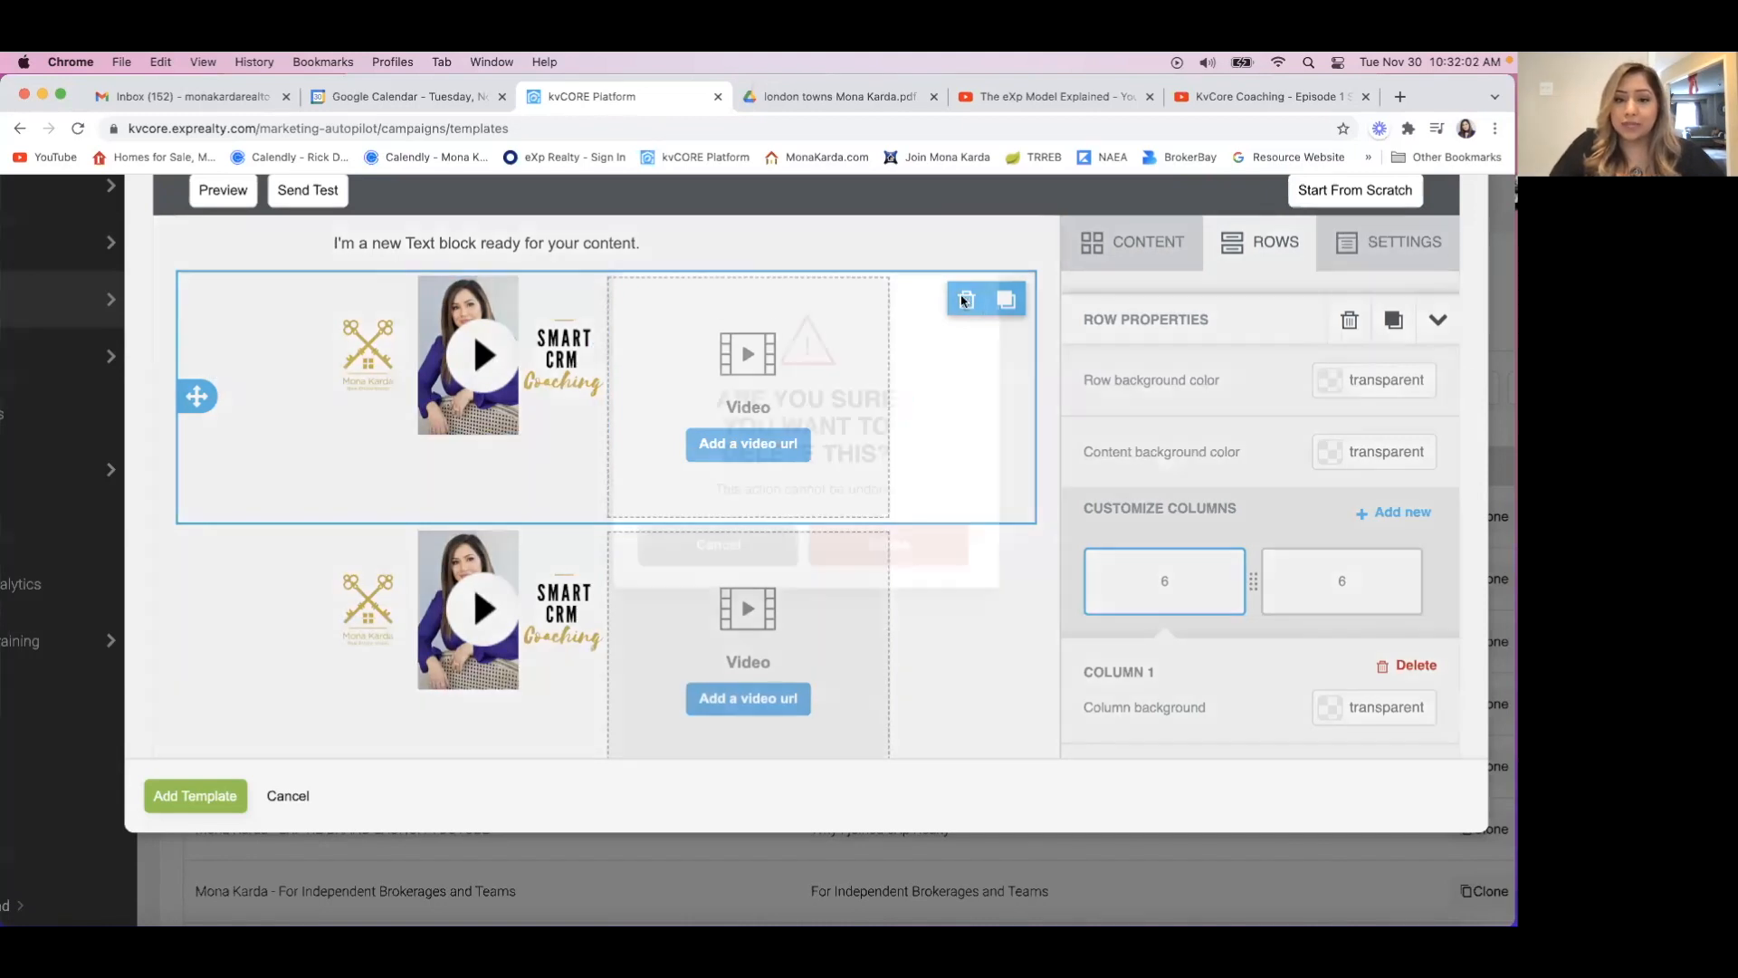
left_click(888, 675)
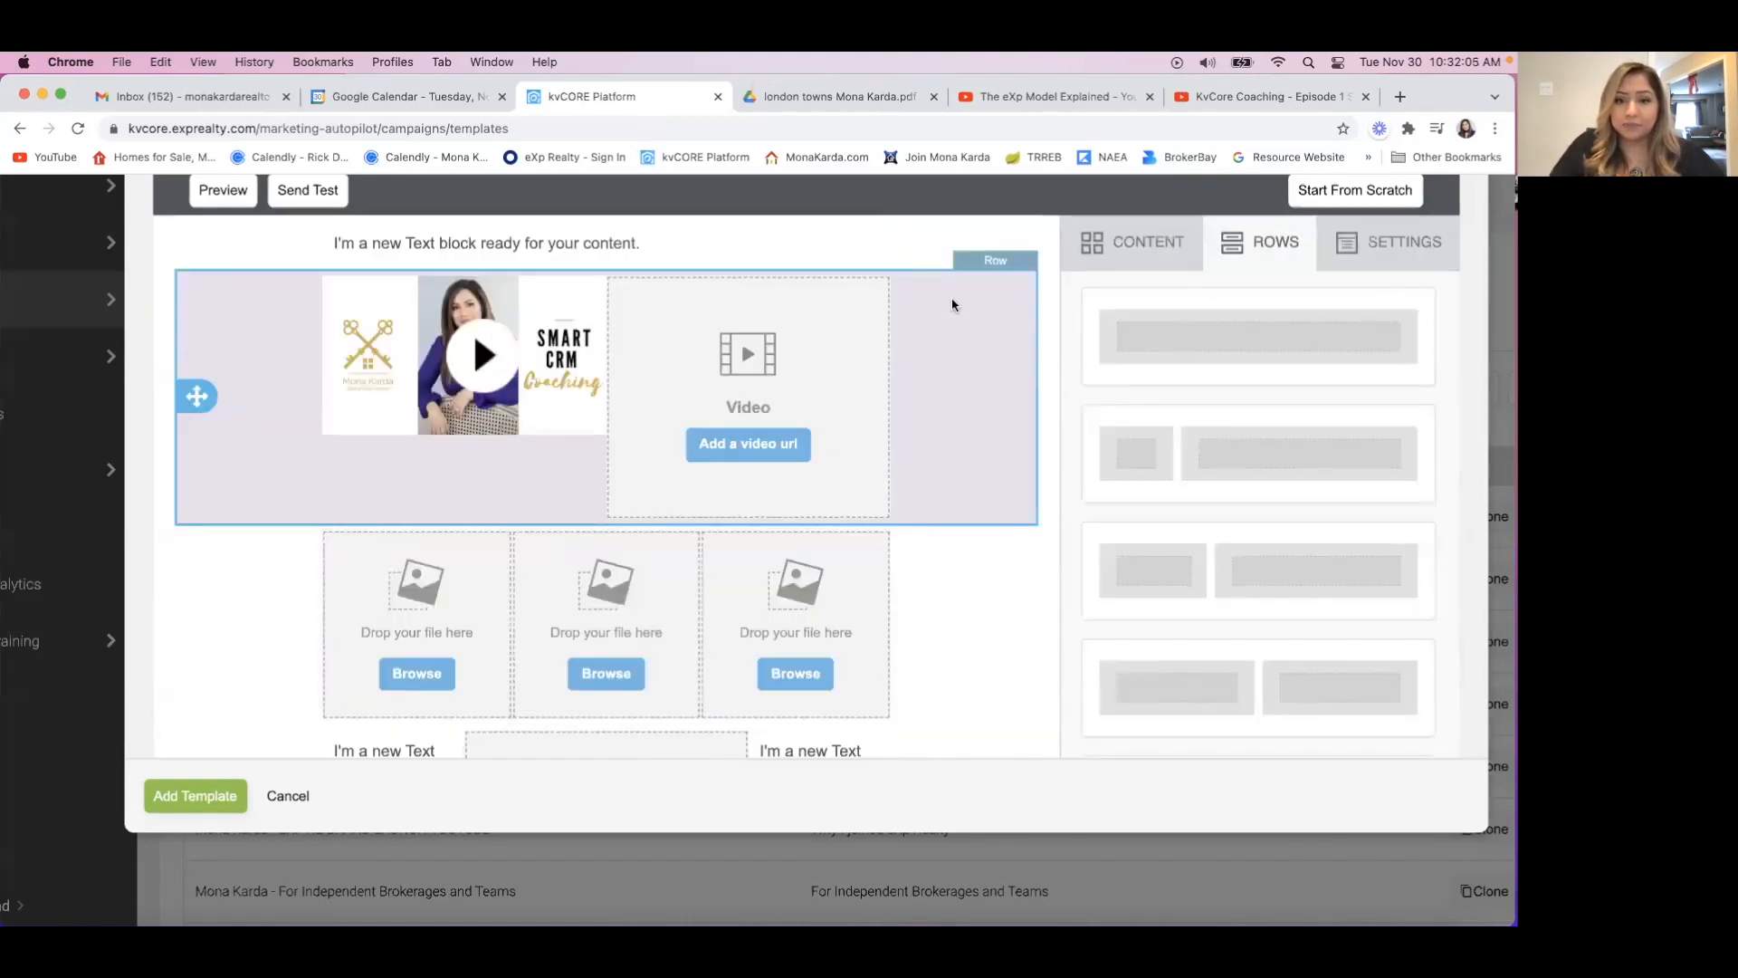
left_click(958, 283)
left_click(966, 302)
left_click(910, 655)
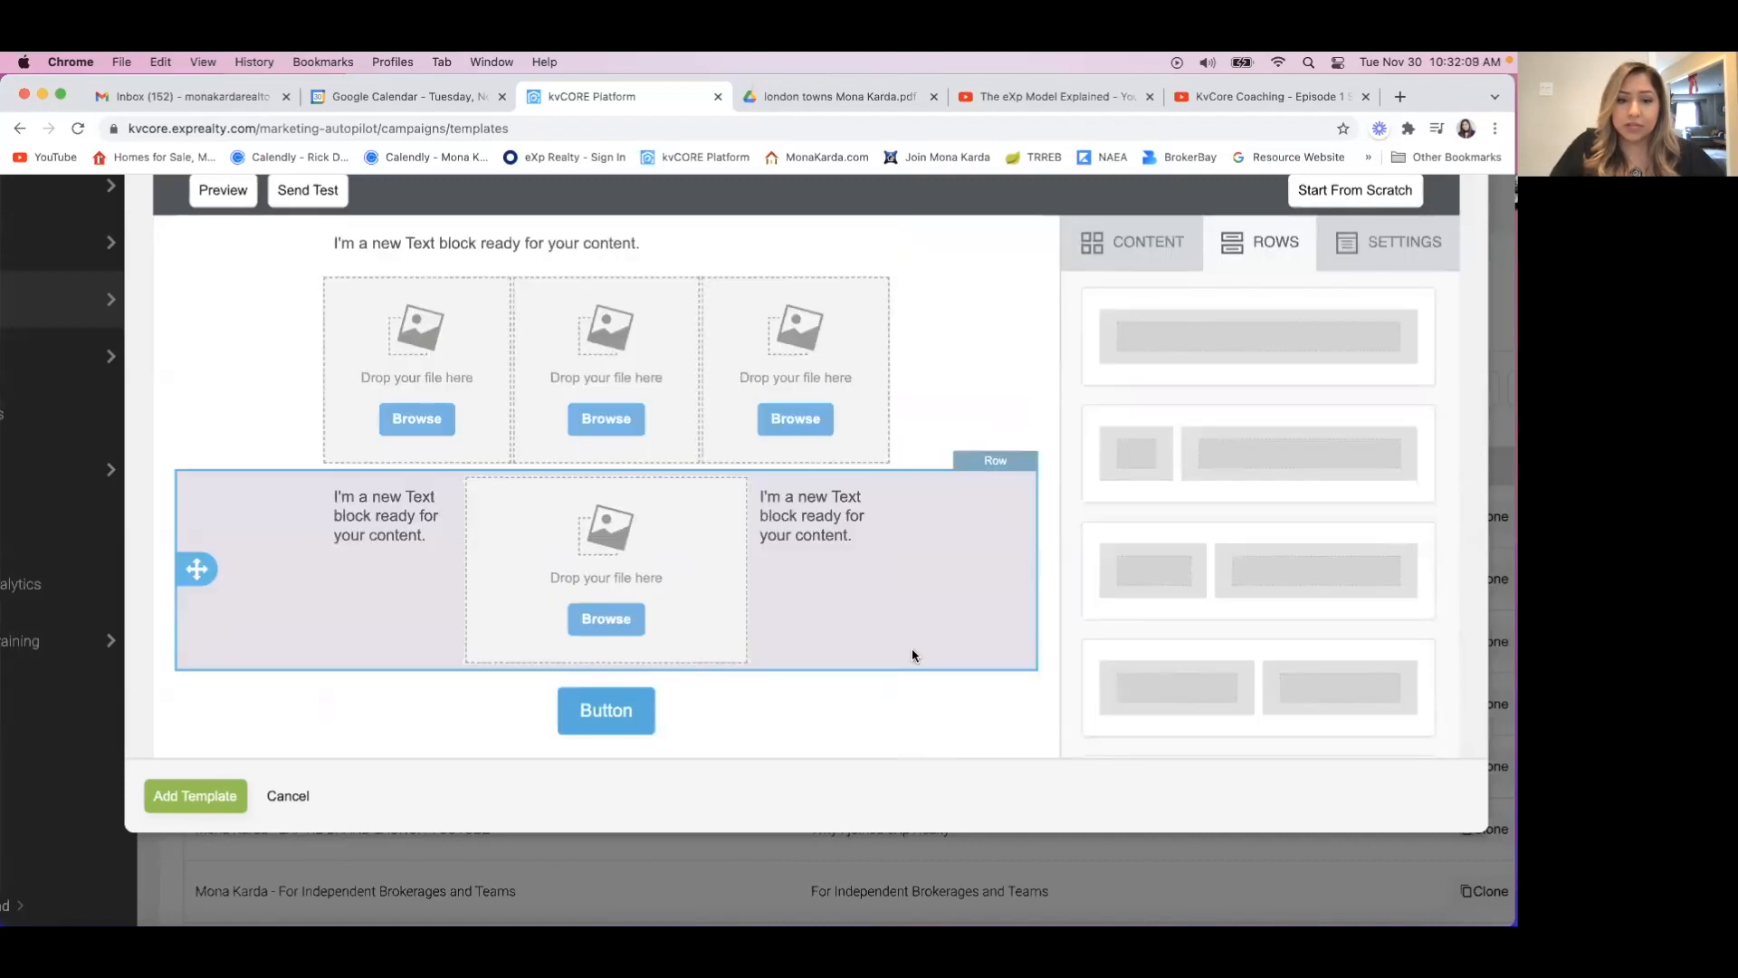
Add a single-column row between the text block and the three-image row, and place a Video block in it.
scroll(894, 435, "up", 2)
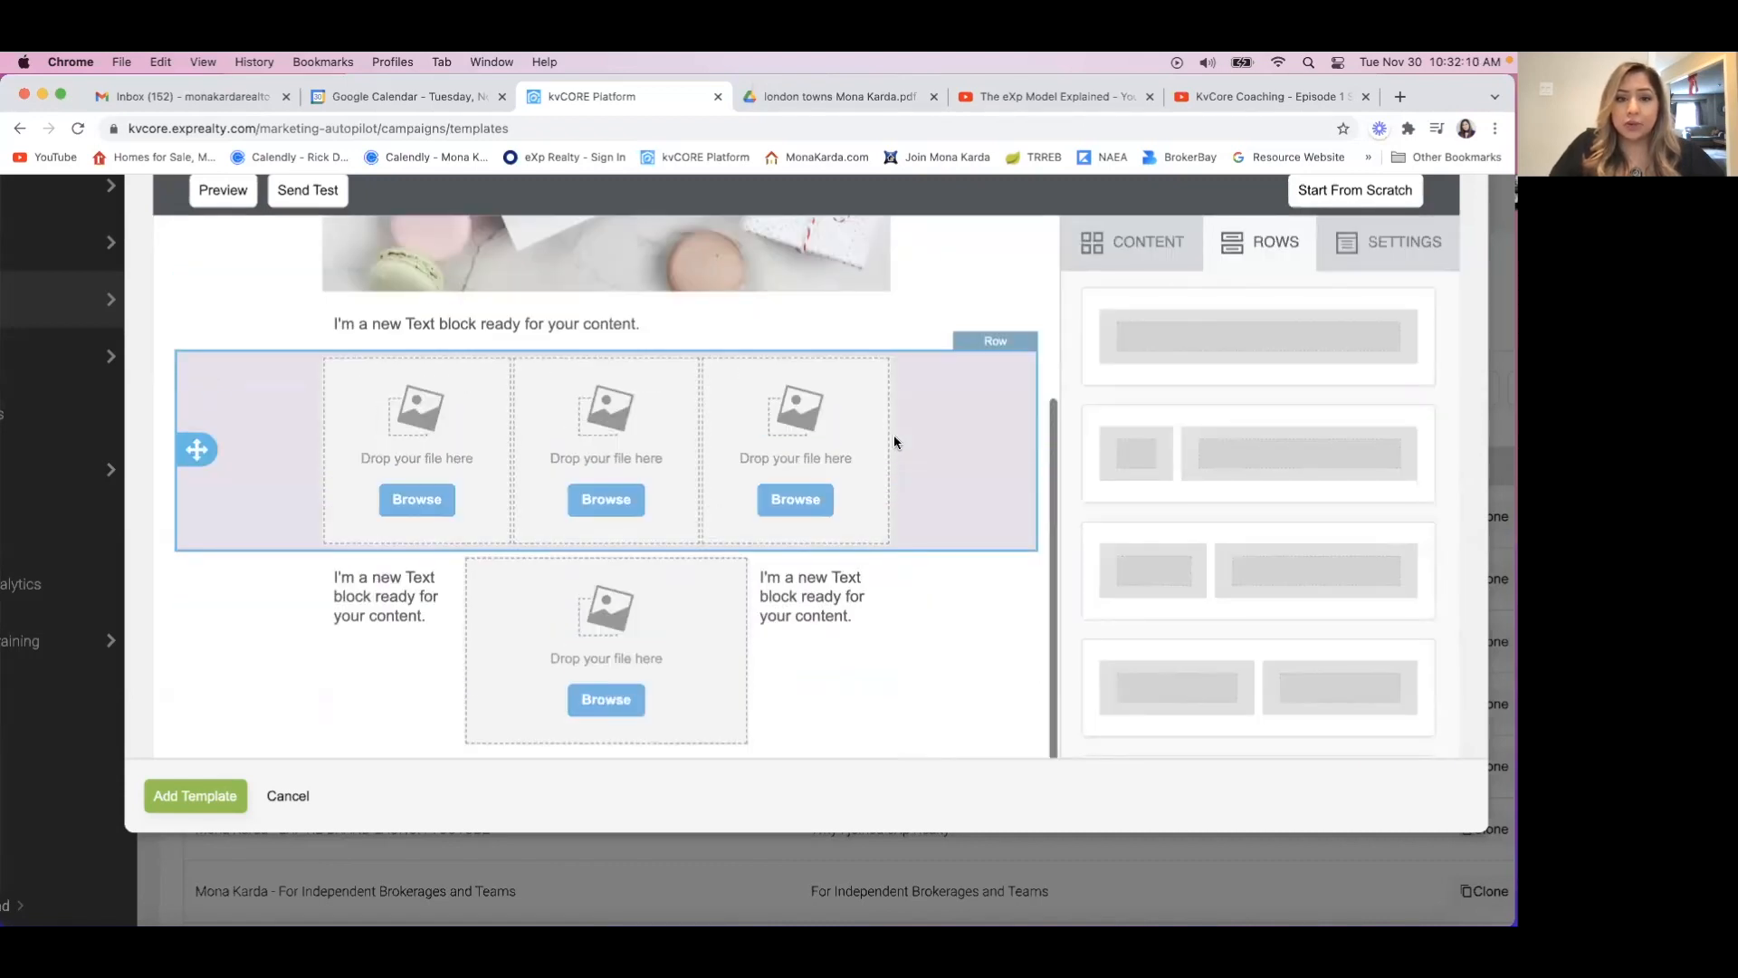
scroll(893, 435, "up", 2)
left_click_drag(1222, 351, 634, 433)
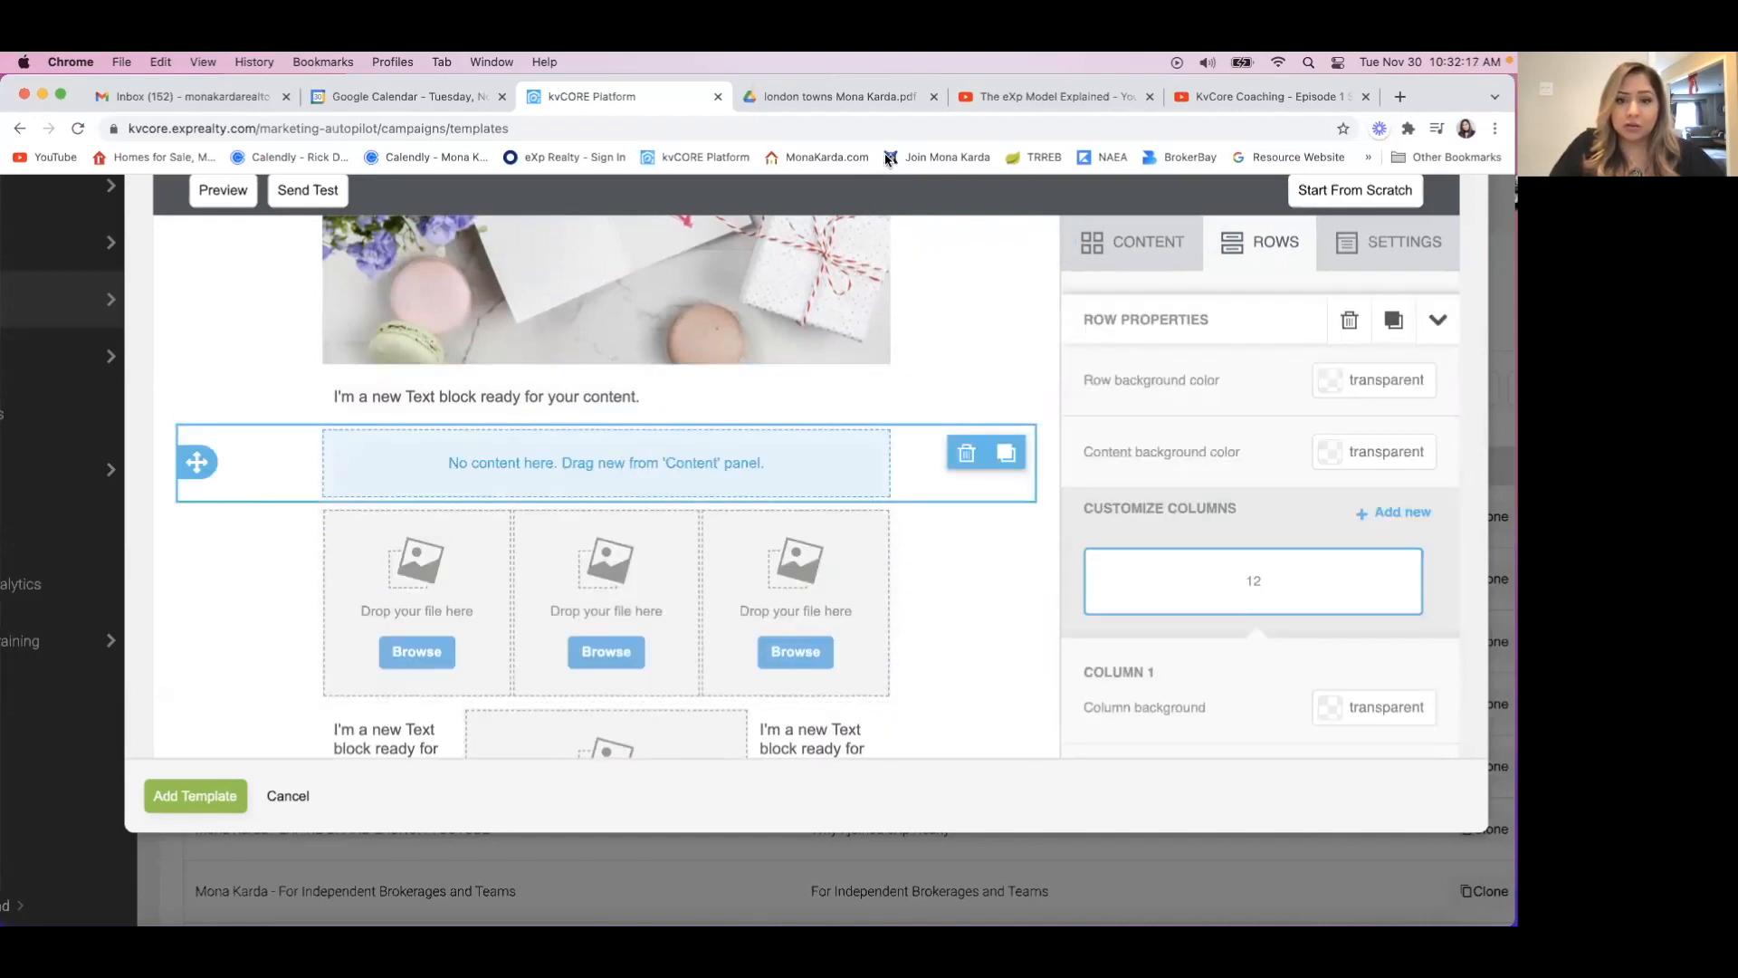
left_click(1142, 241)
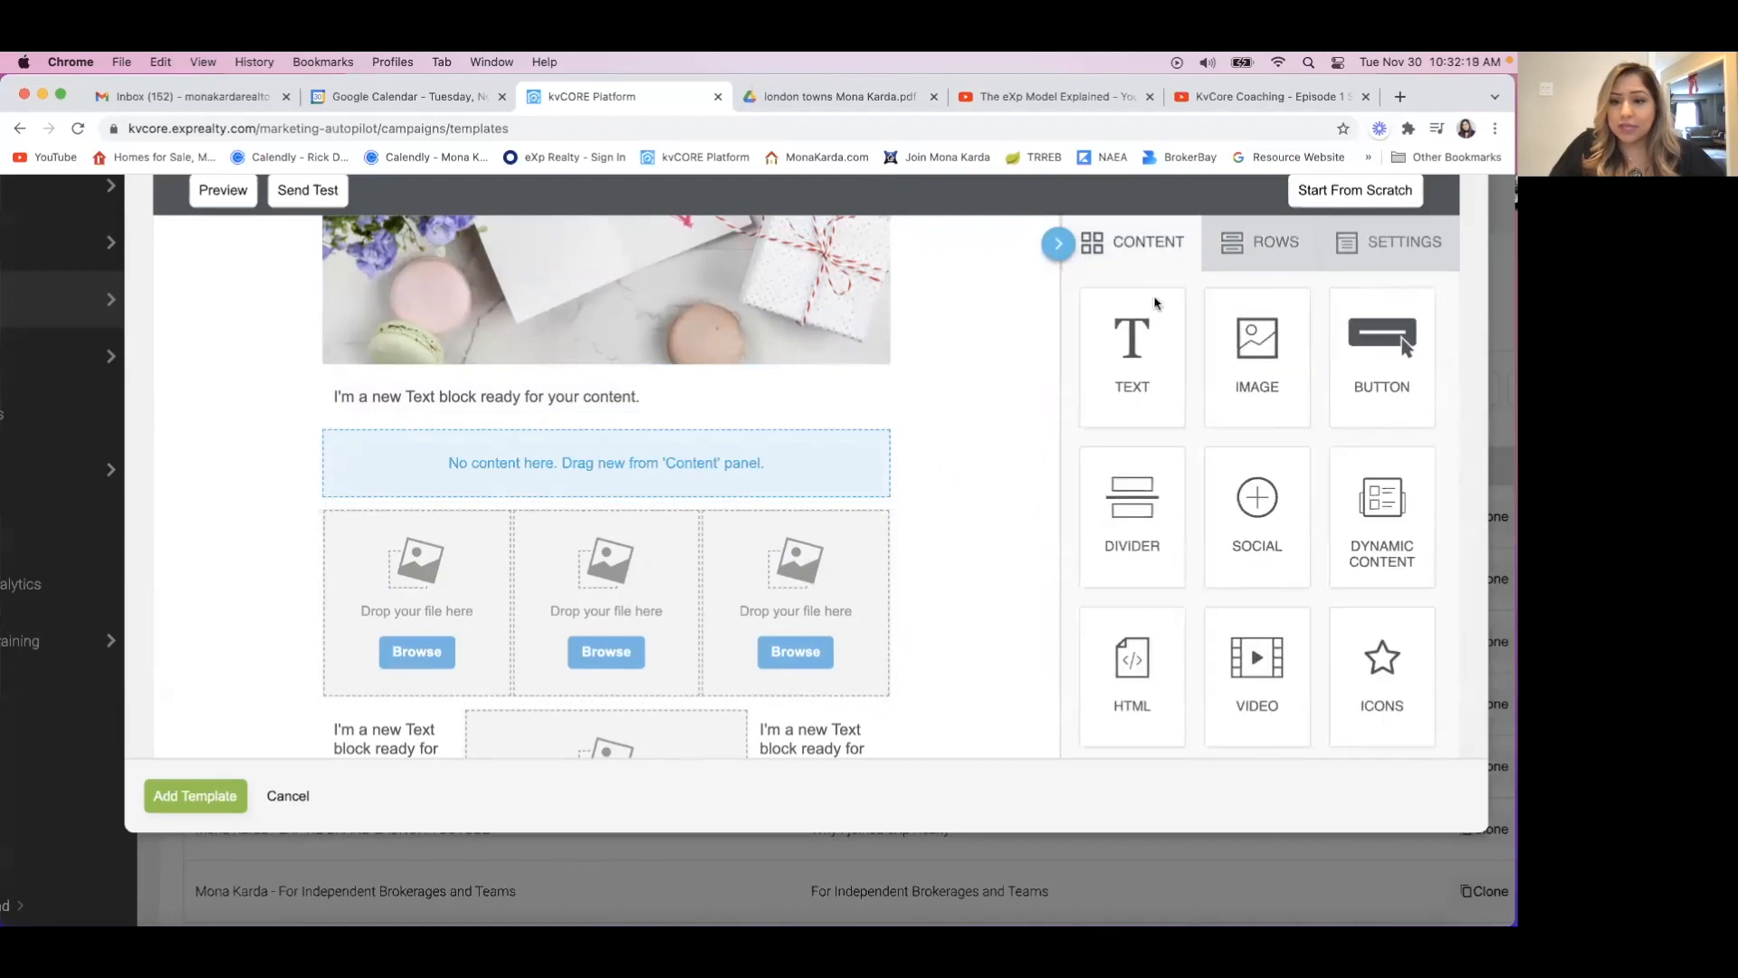
left_click_drag(1254, 670, 628, 458)
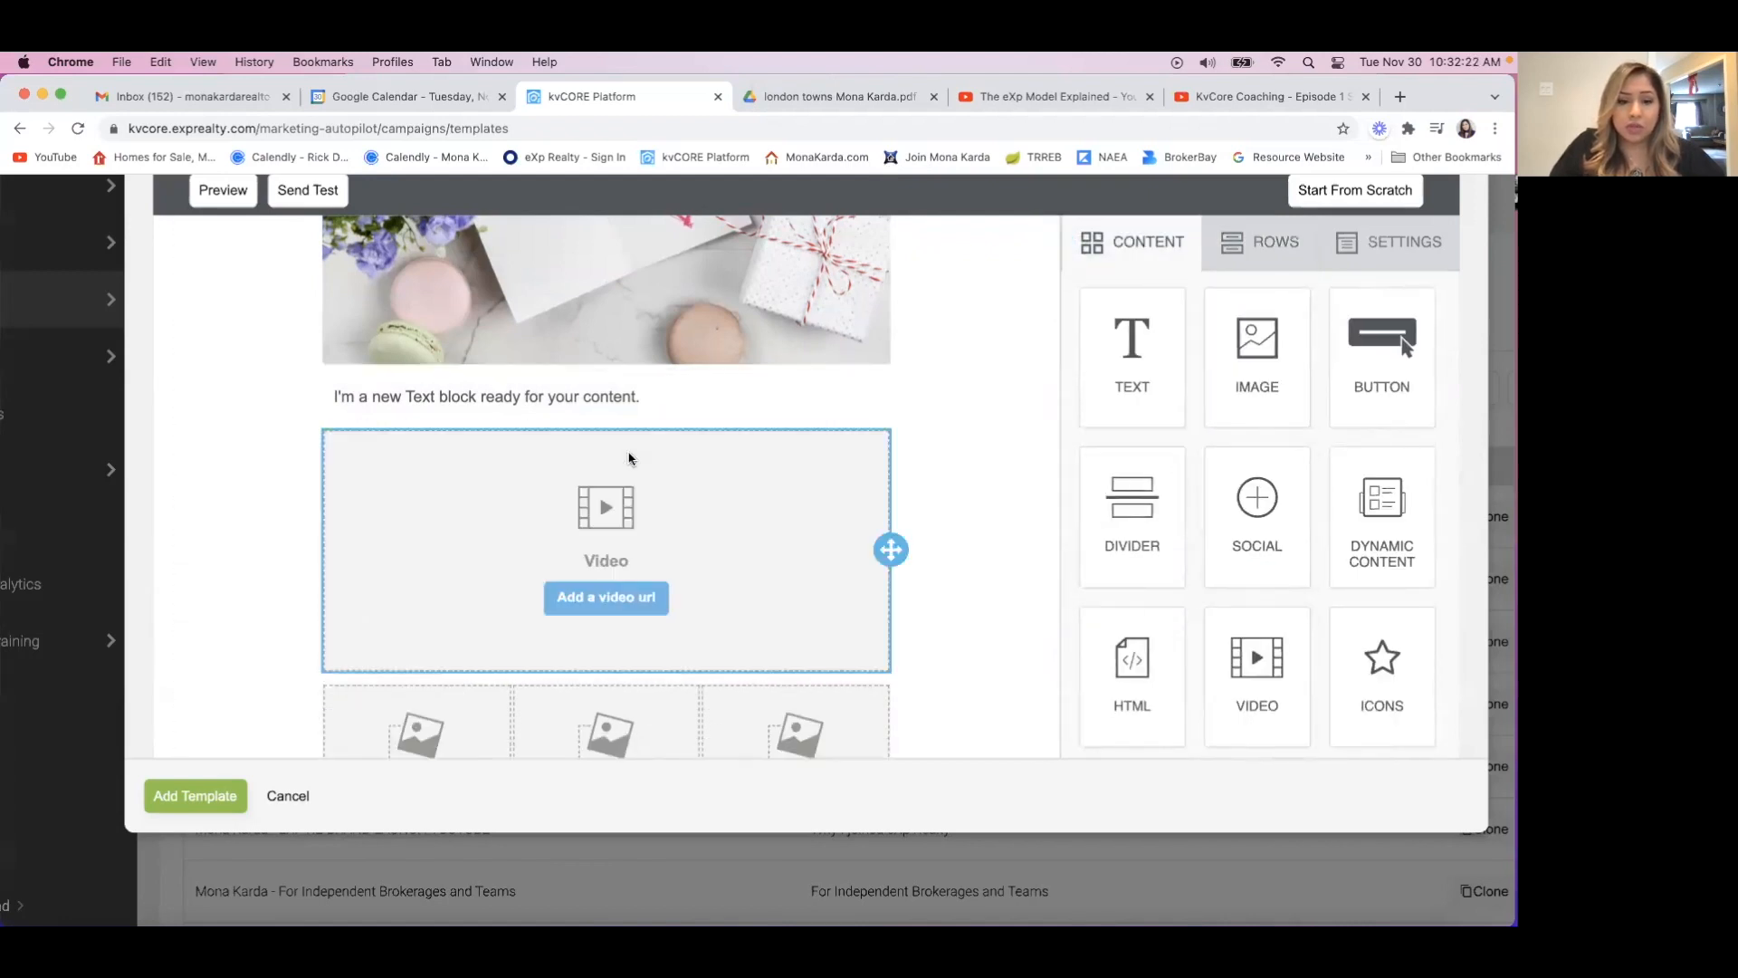
Paste the copied YouTube link as the video URL of the full-width Video block.
left_click(619, 599)
left_click(1194, 375)
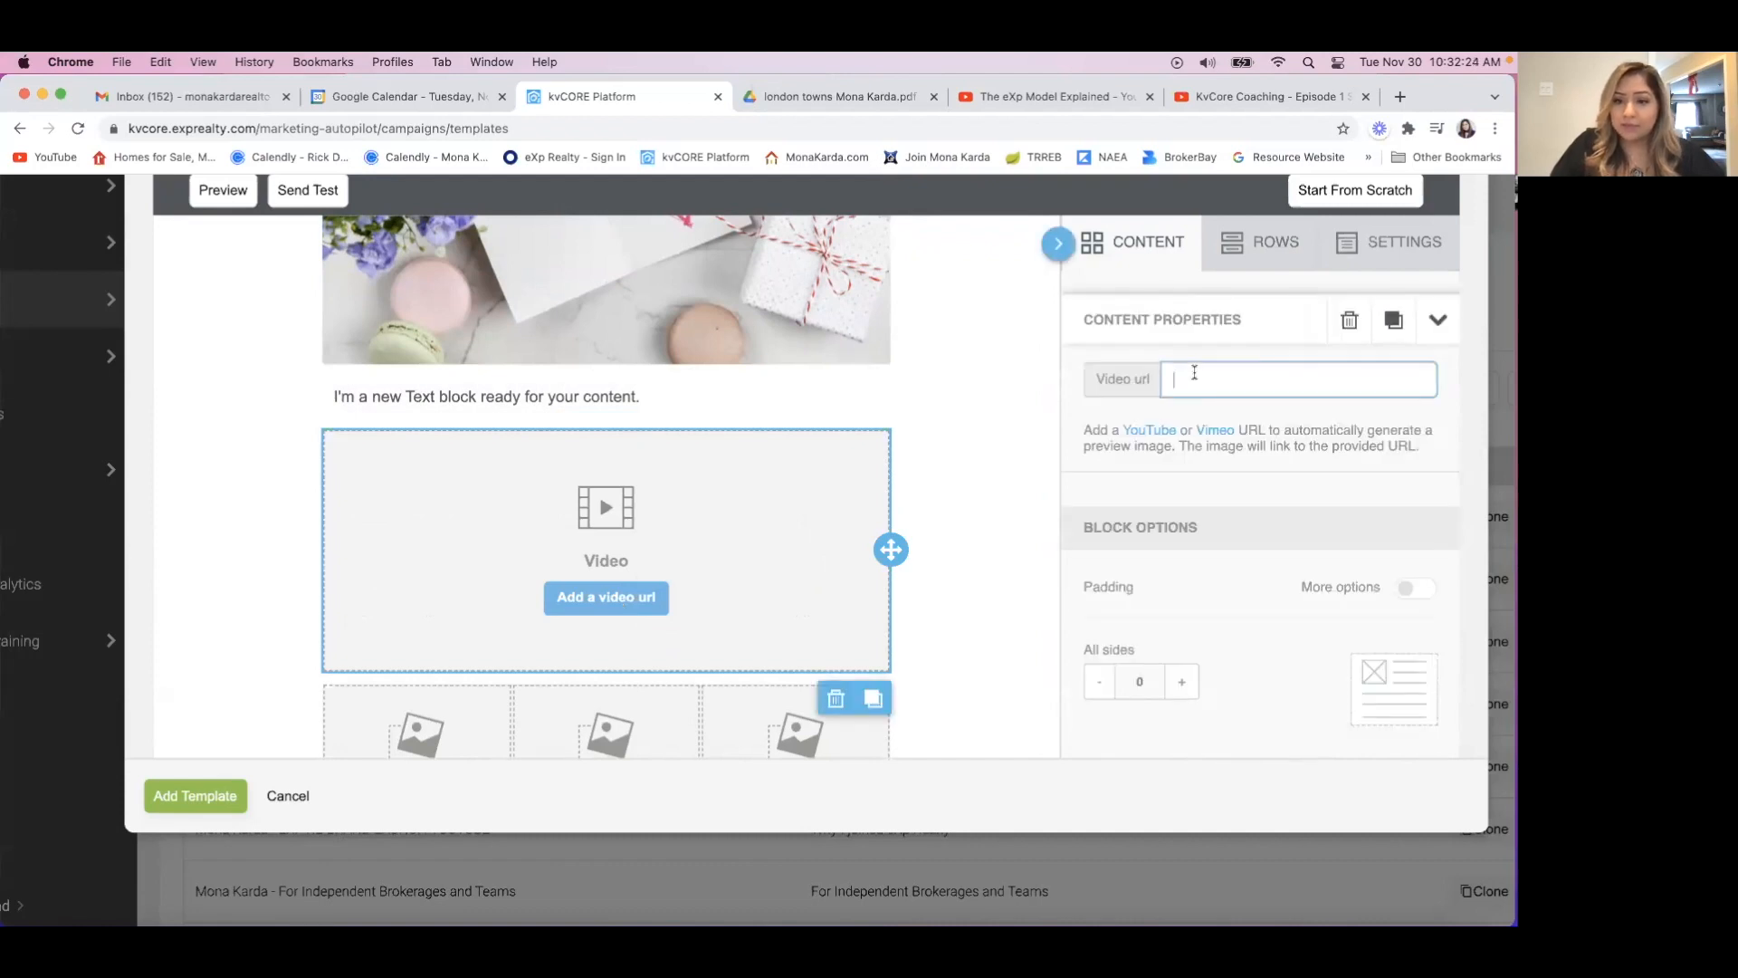
key("super+v")
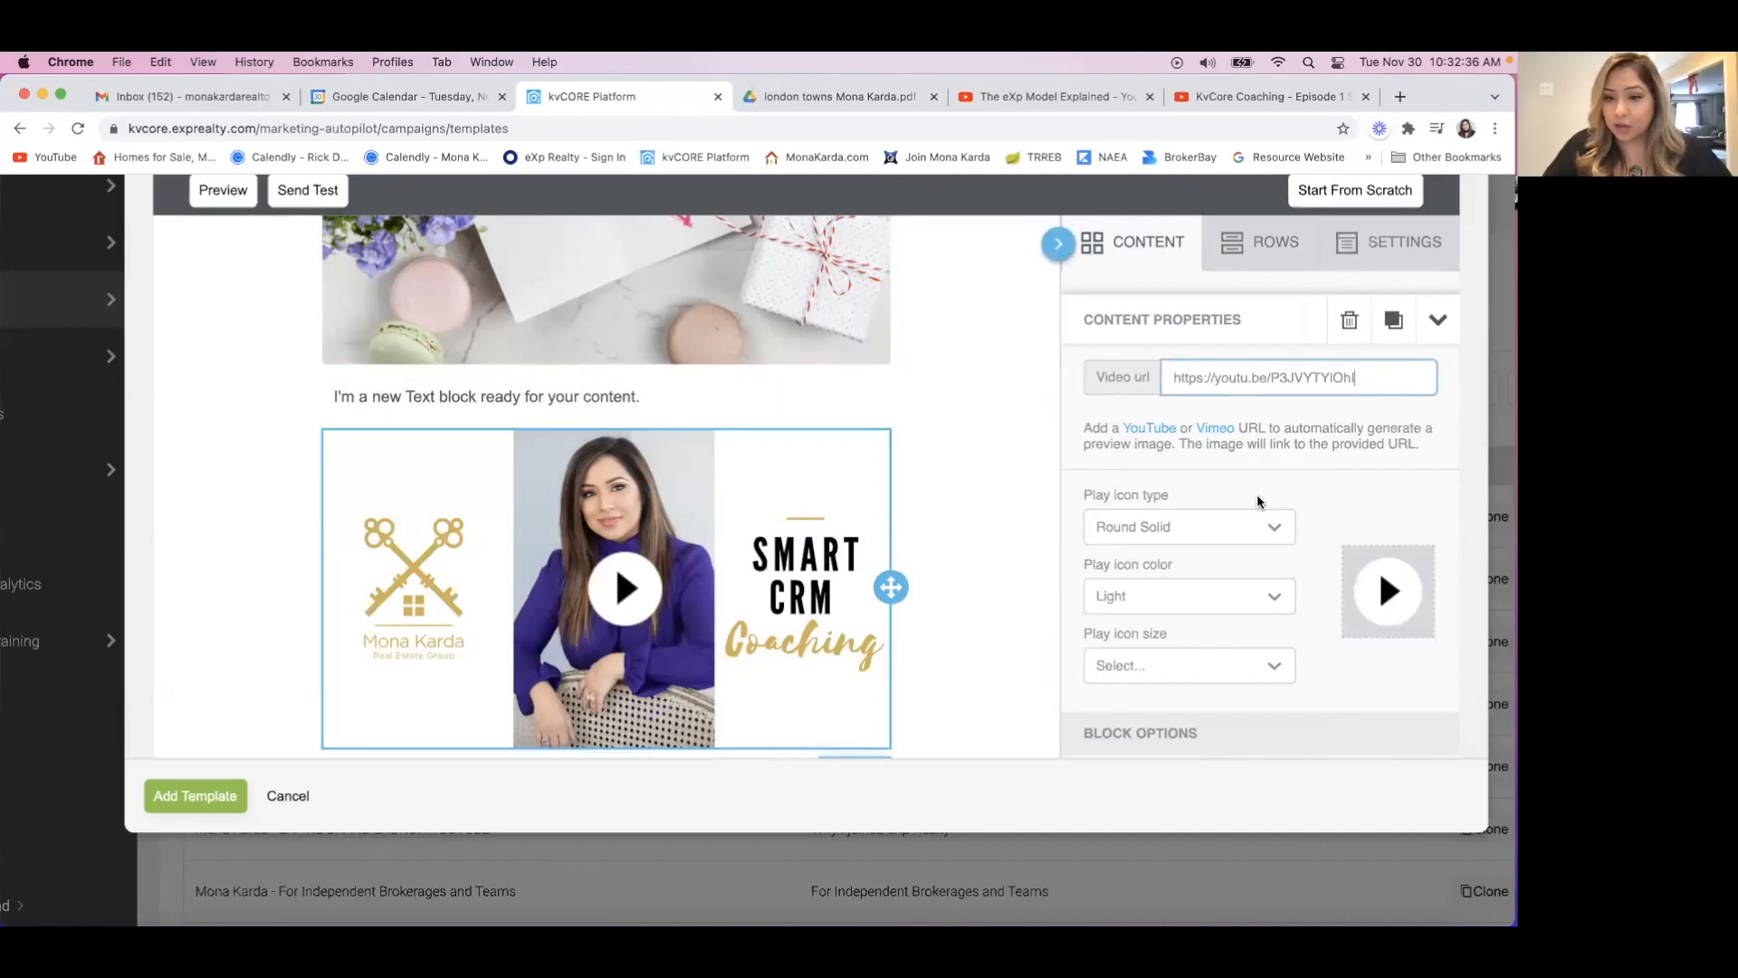
Try the Round Outline, Rectangle, Rectangle Outline and Square play icon types on the video.
scroll(1257, 501, "down", 1)
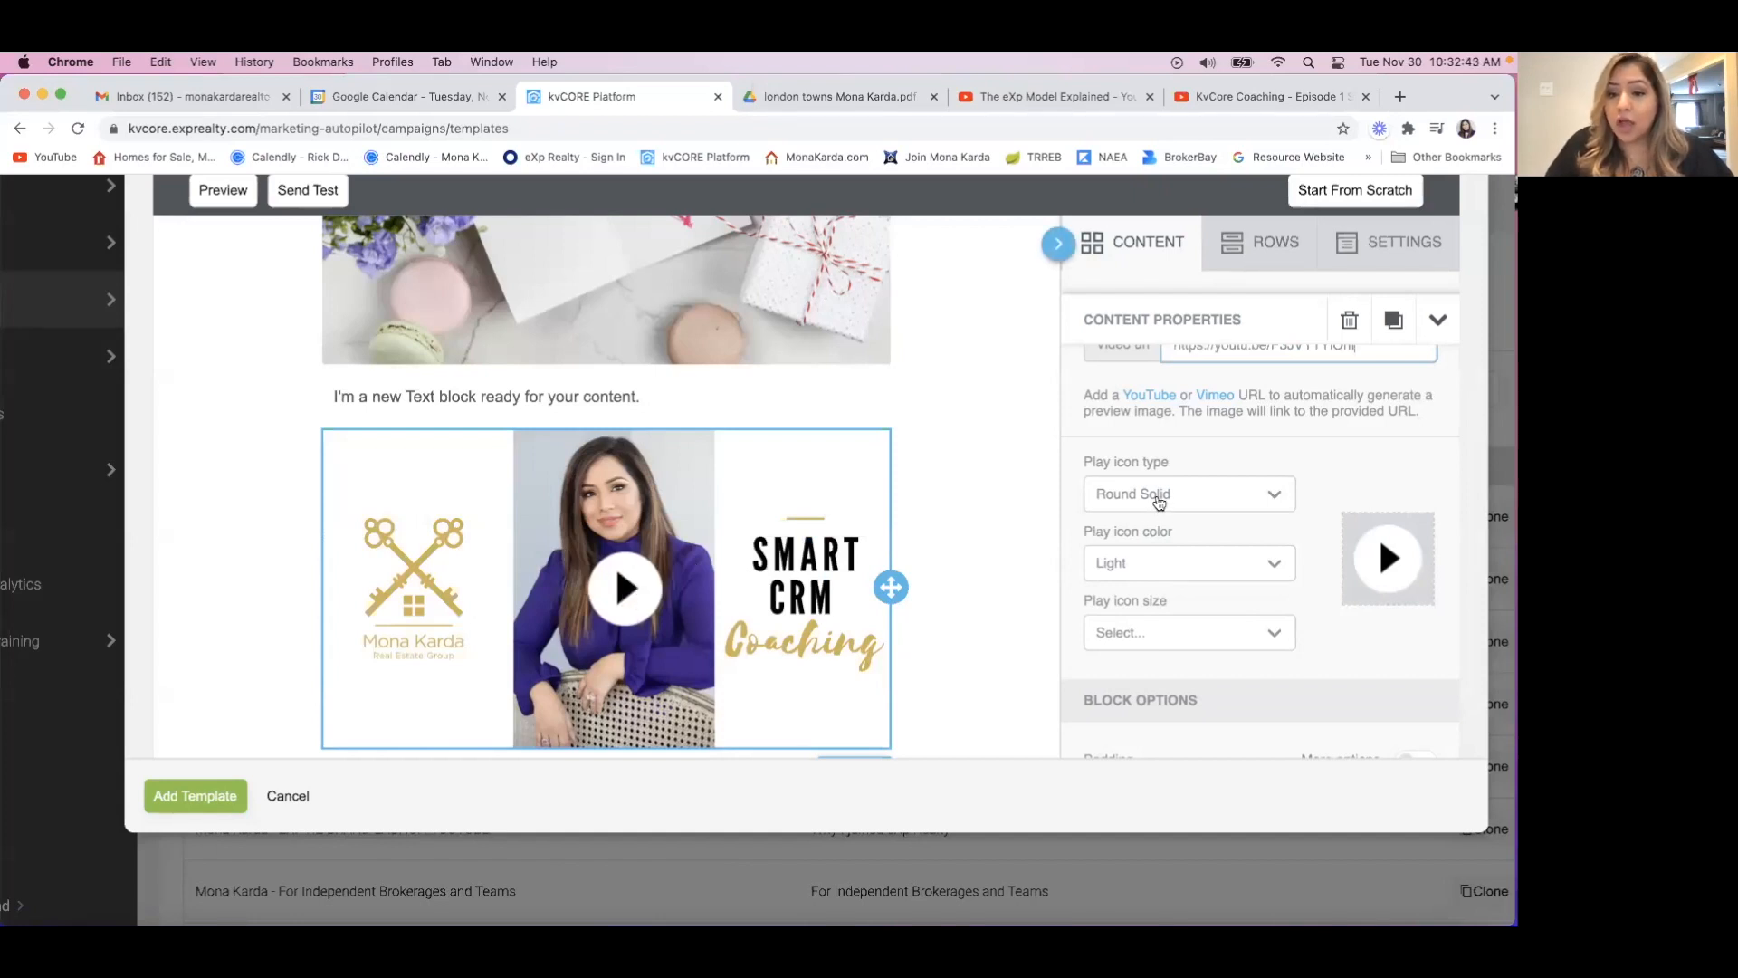
left_click(1168, 500)
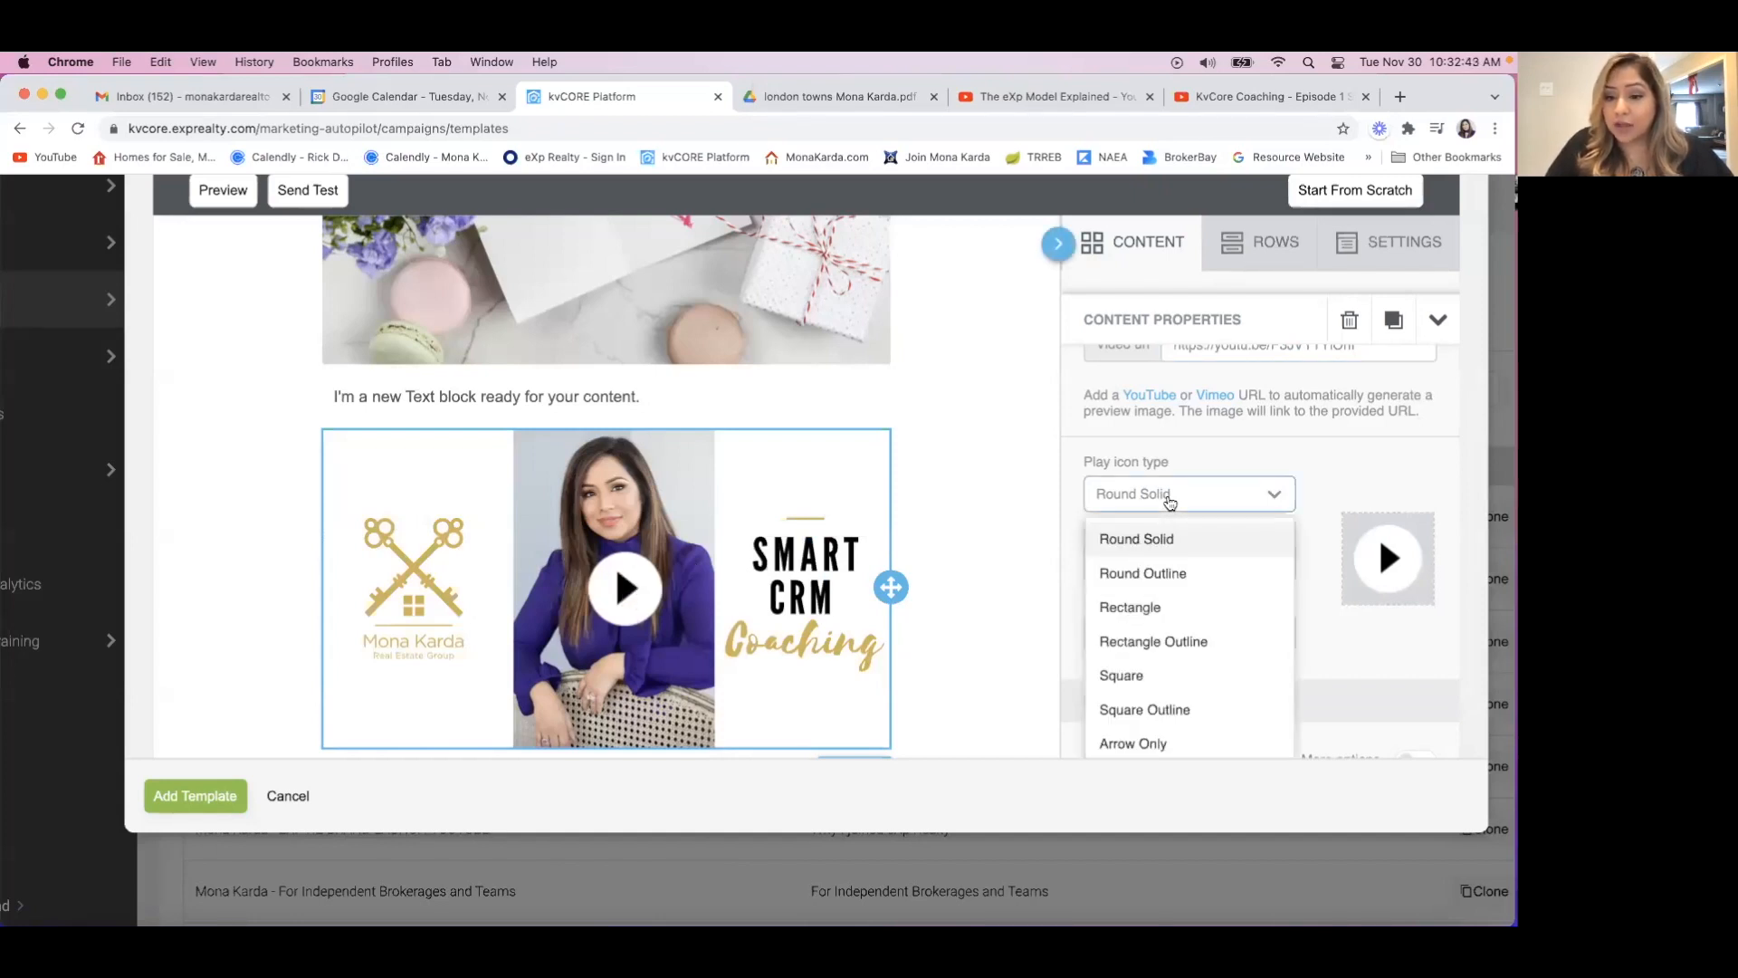
left_click(1175, 574)
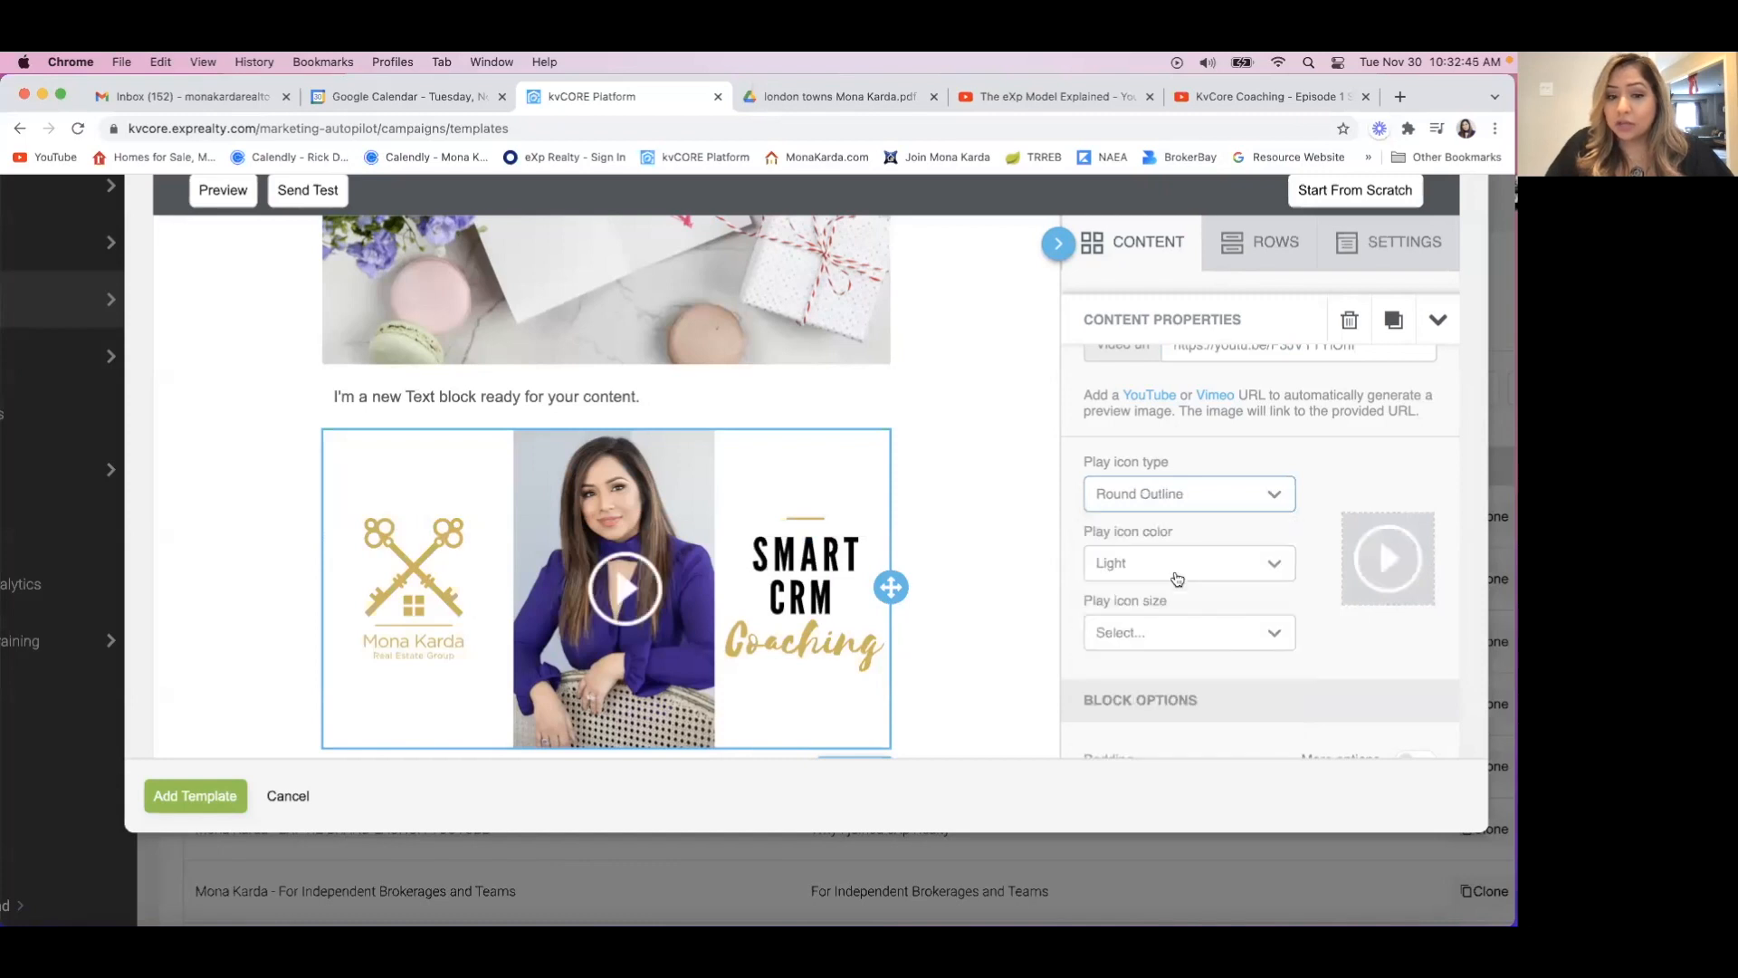
left_click(1200, 503)
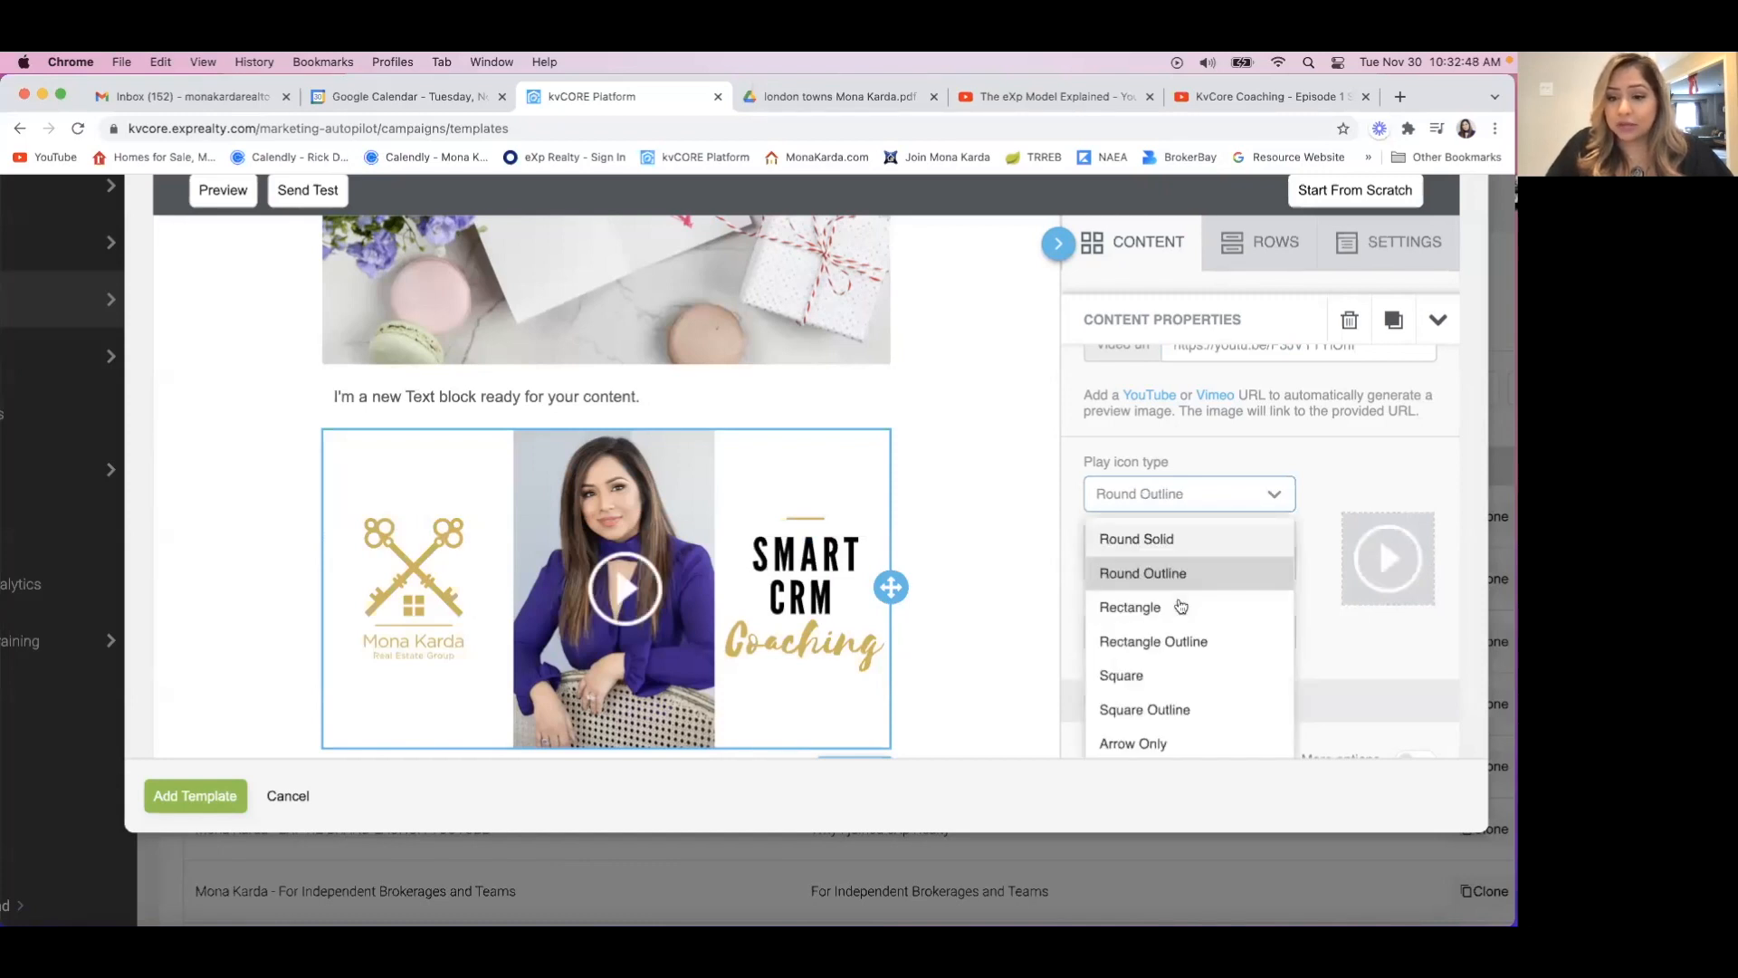
left_click(1180, 615)
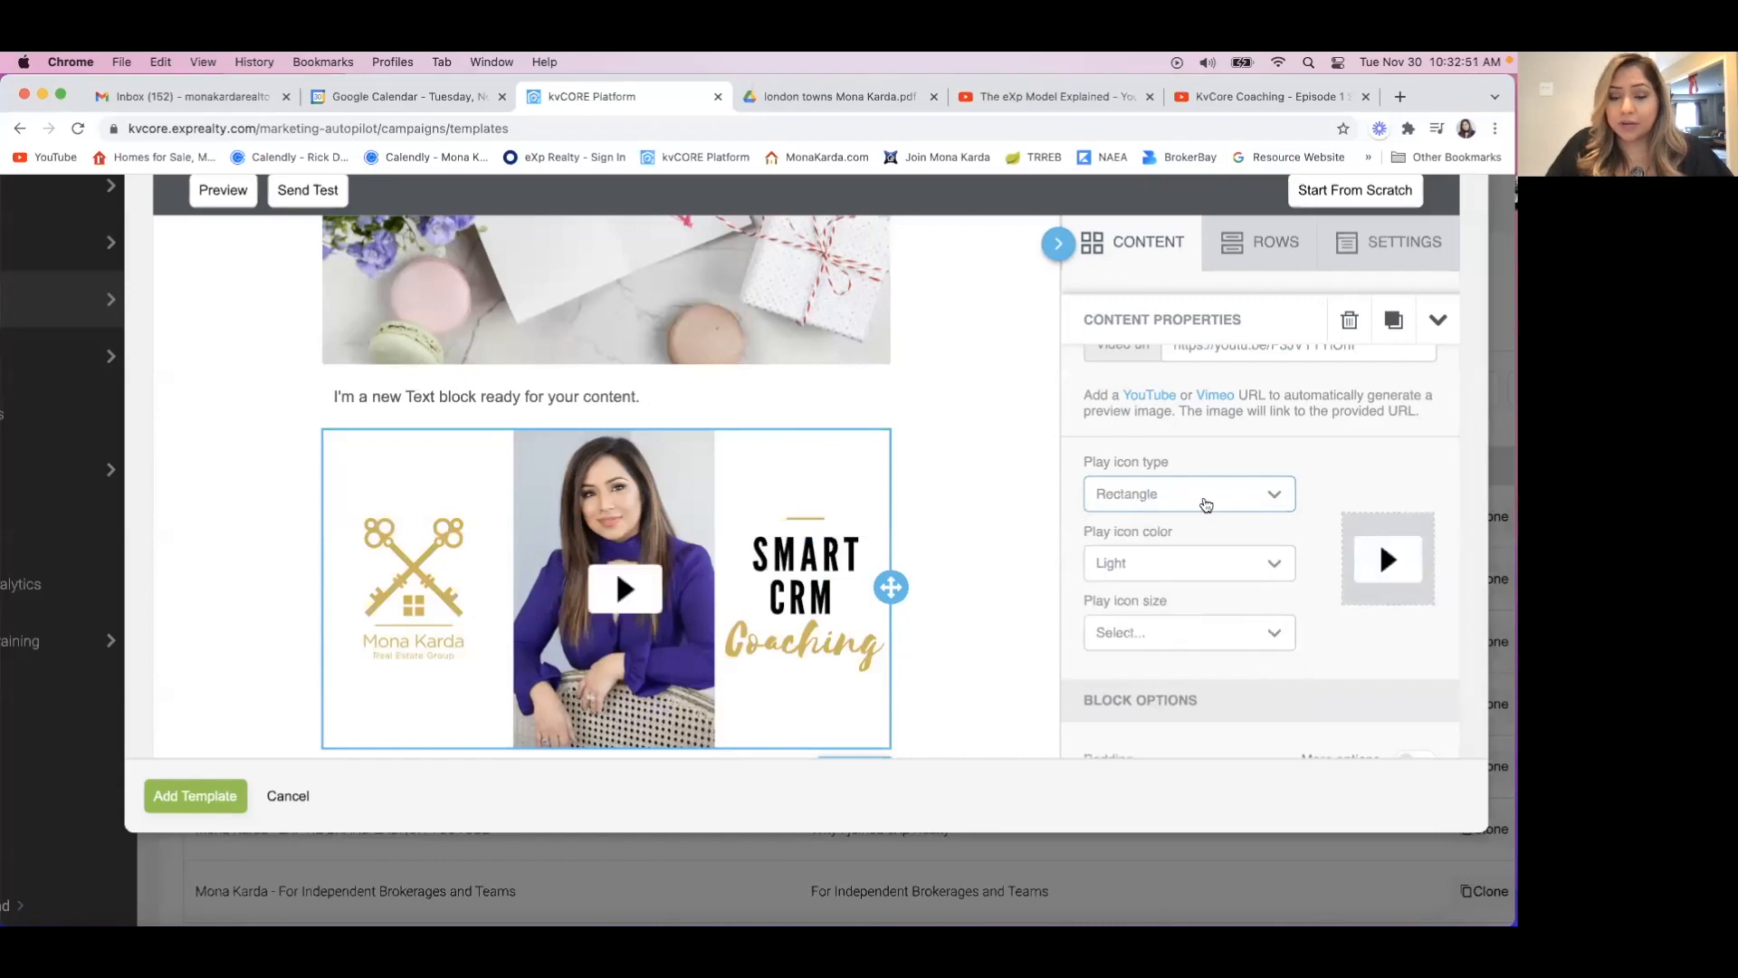
left_click(1205, 501)
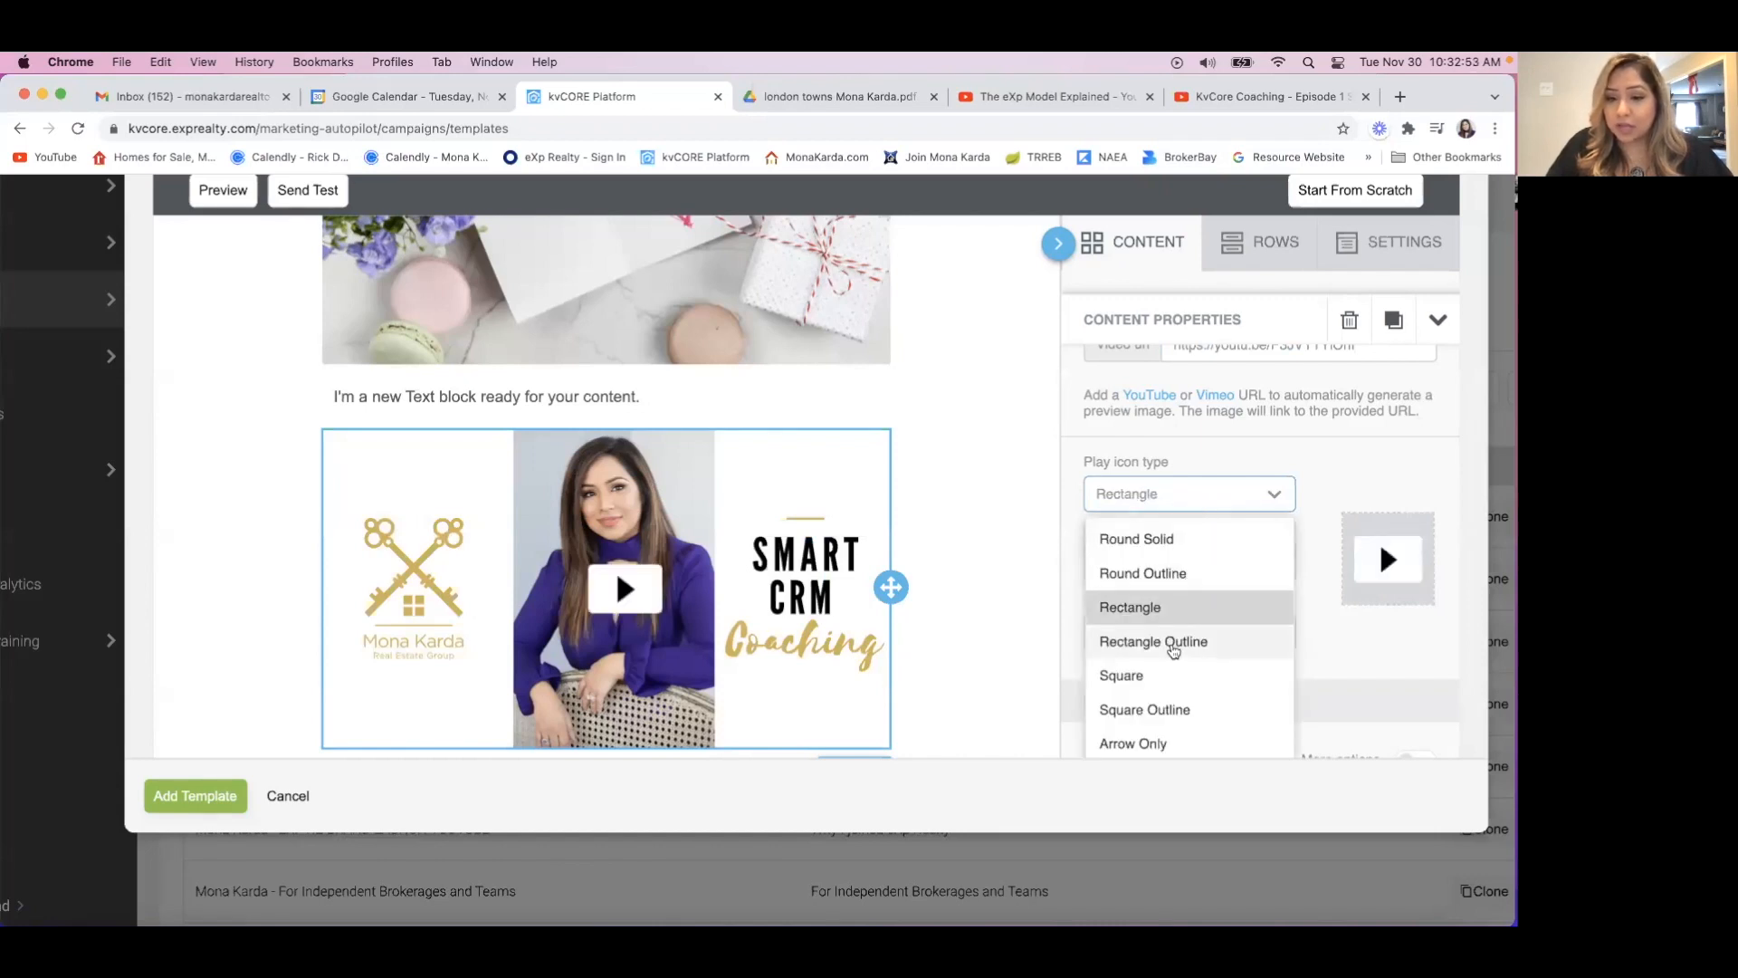
left_click(1173, 644)
left_click(1211, 490)
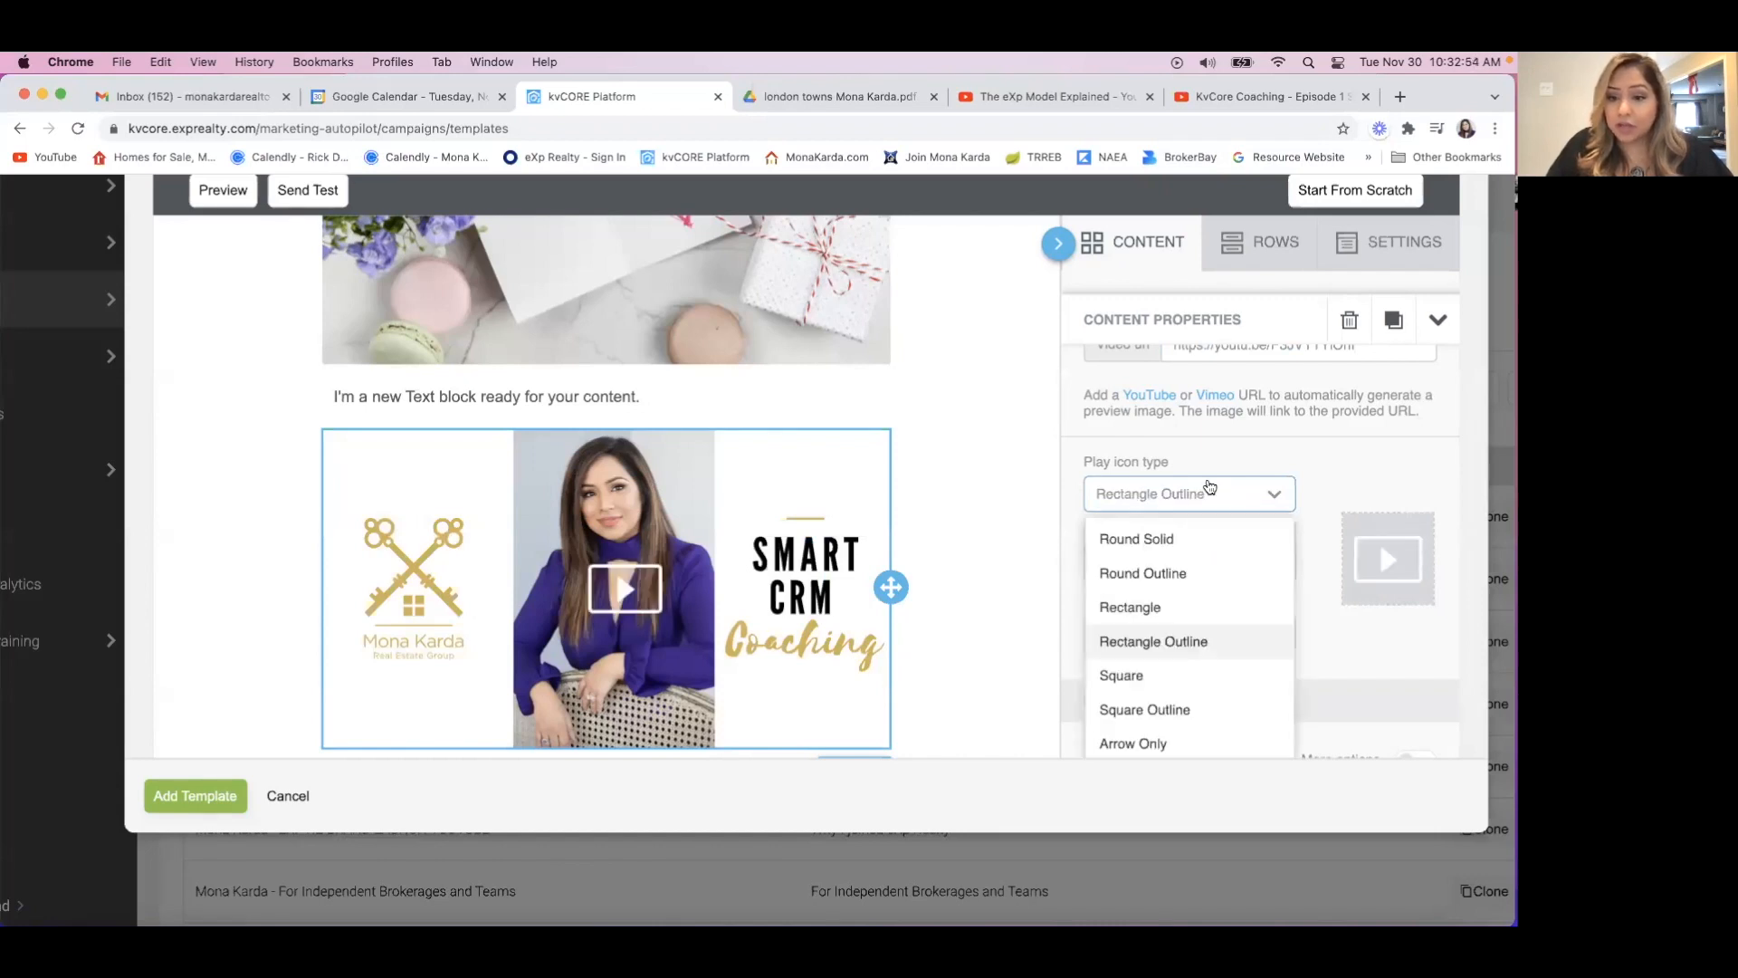
left_click(1161, 686)
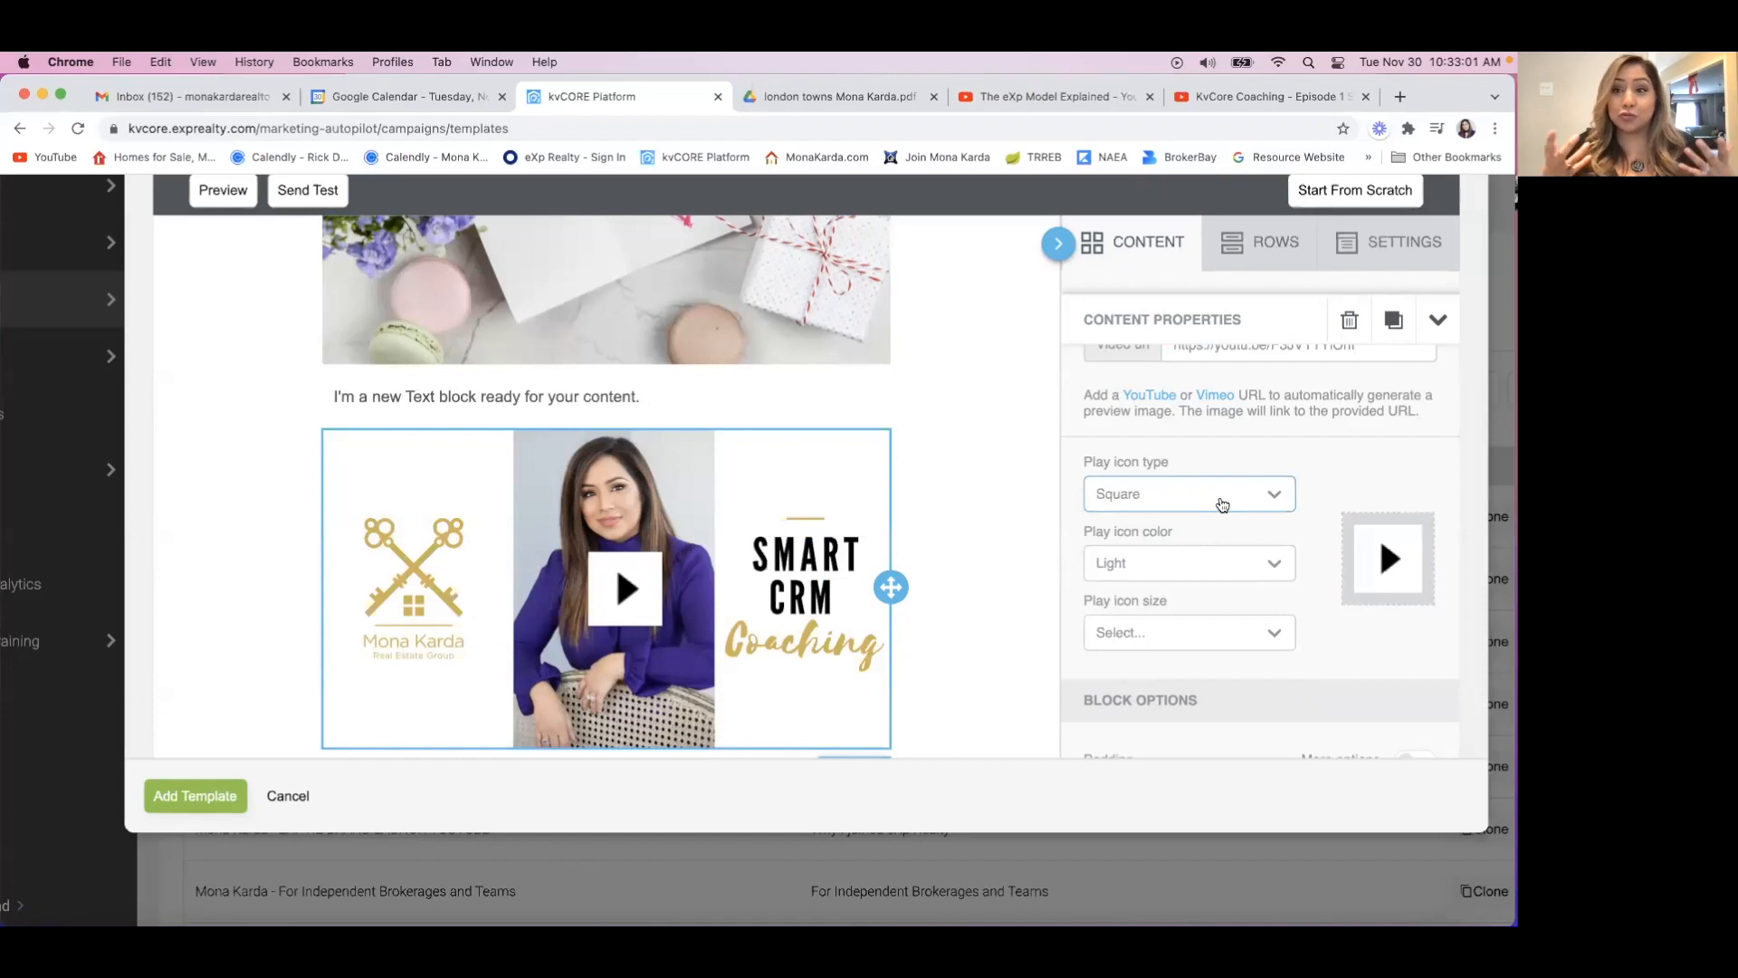
Try the Square Outline and Arrow Only play icon types, and set the type back to Round Solid.
scroll(1223, 504, "down", 1)
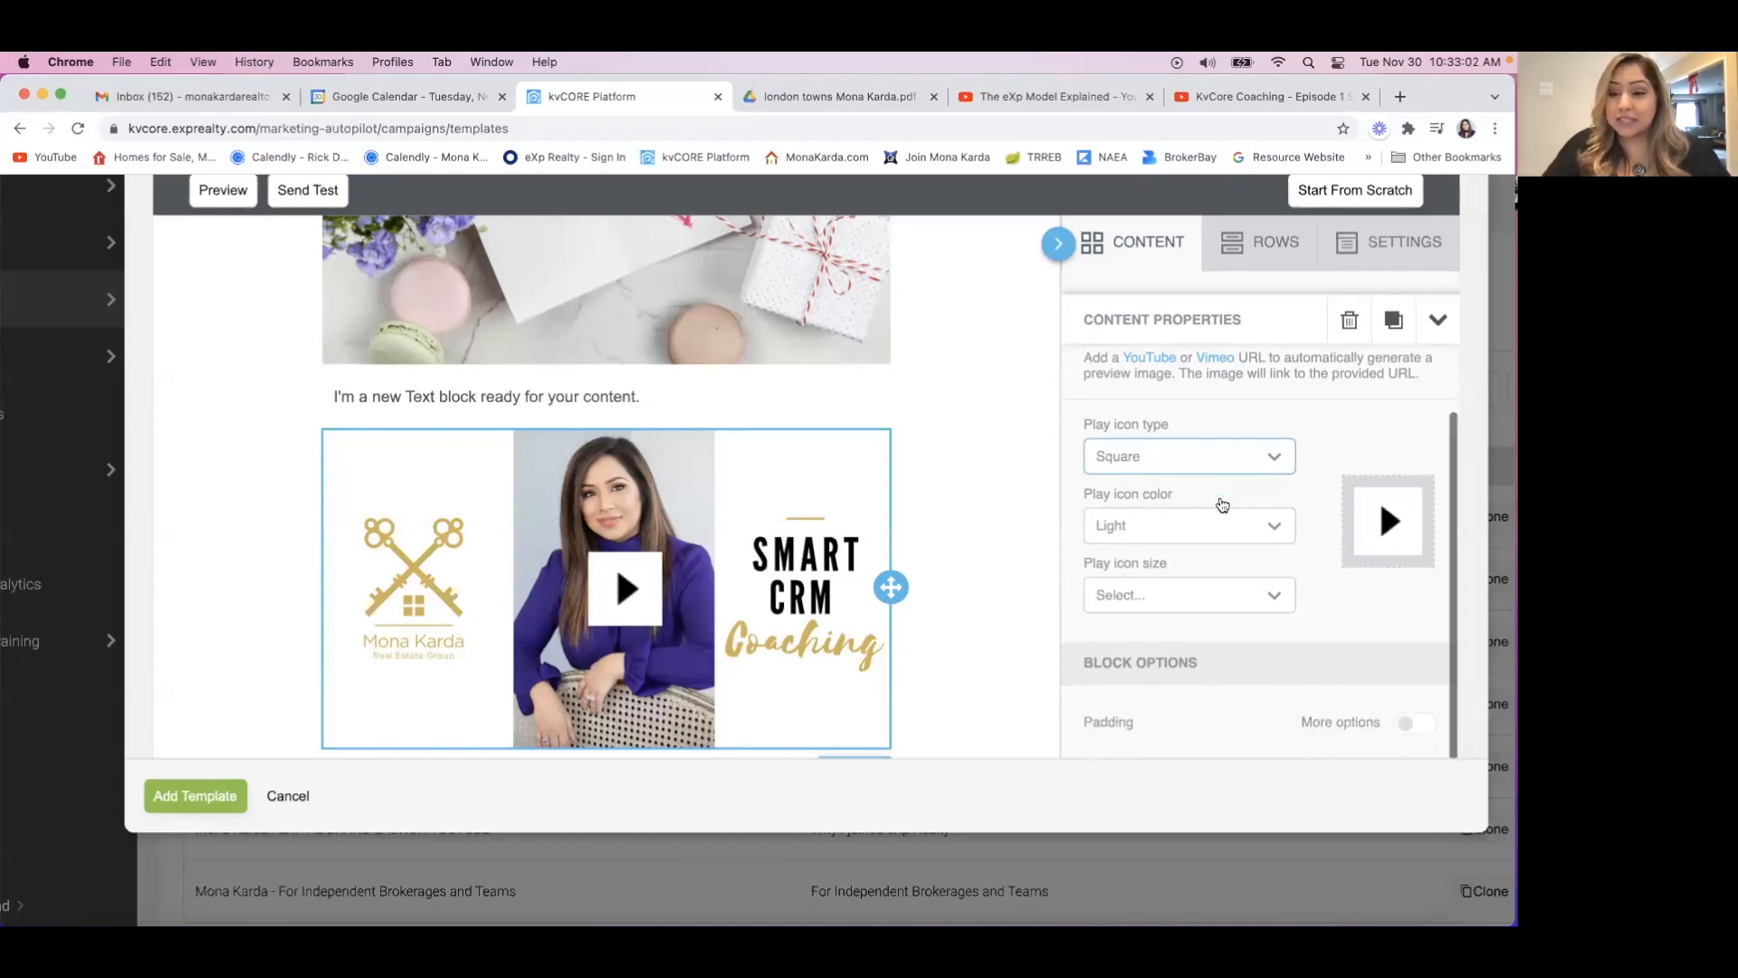
left_click(1210, 462)
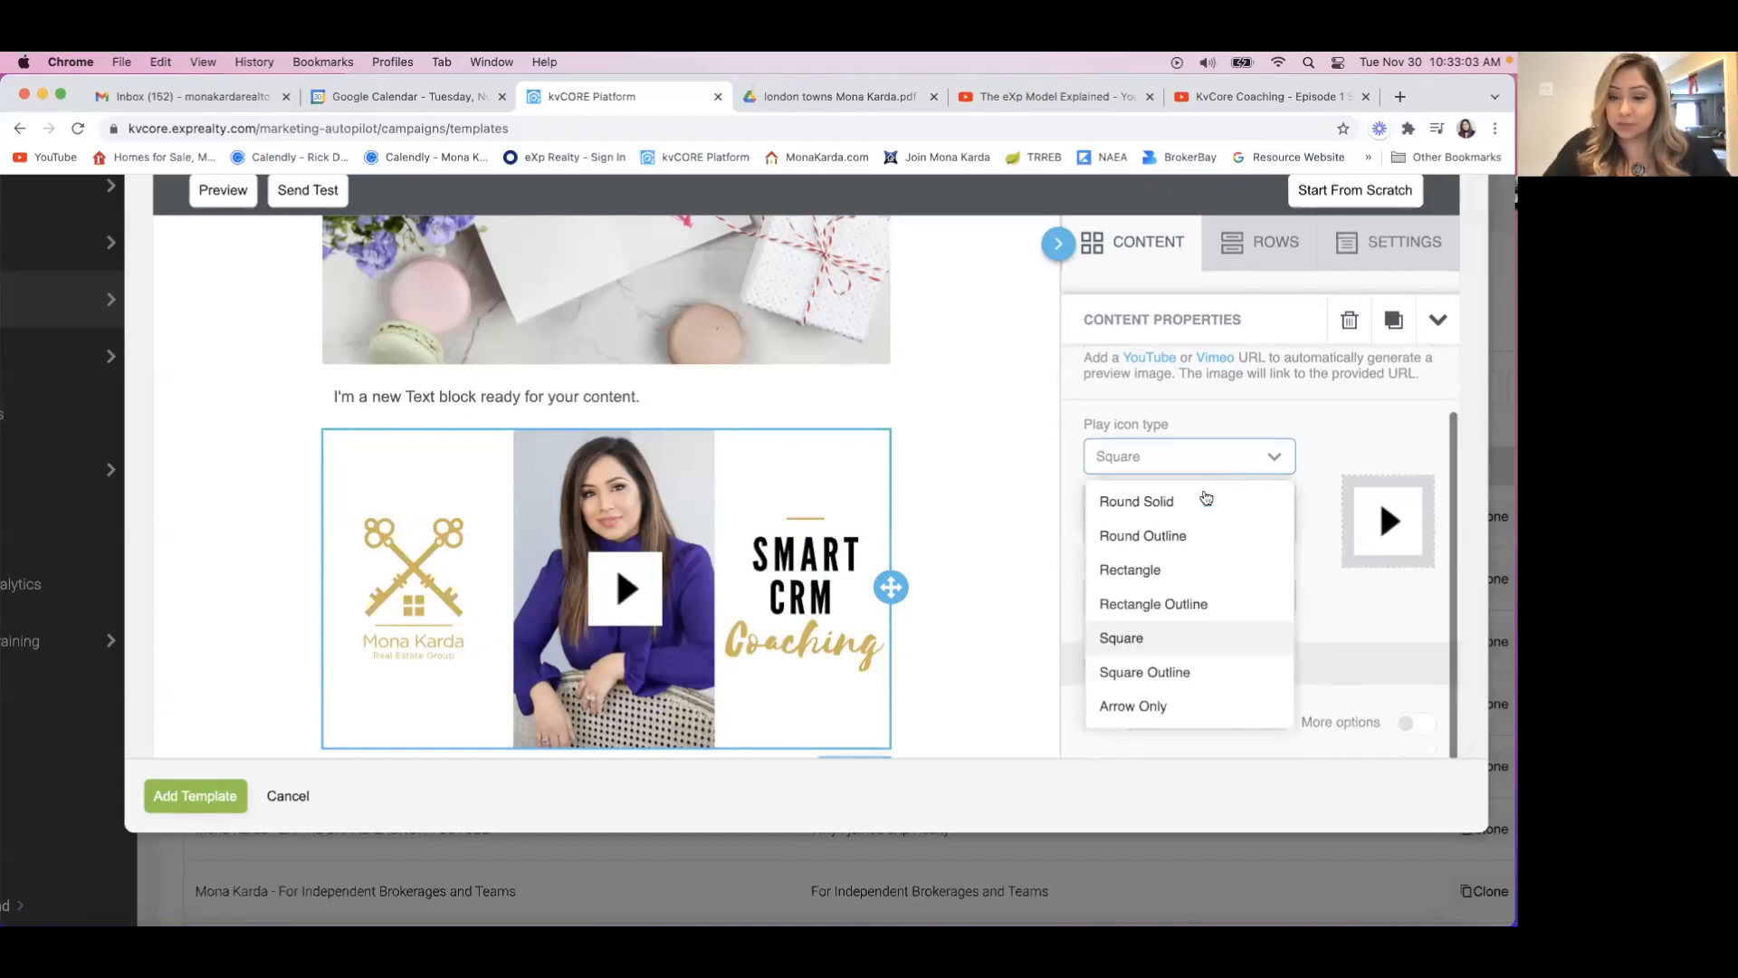
left_click(1174, 673)
left_click(1168, 457)
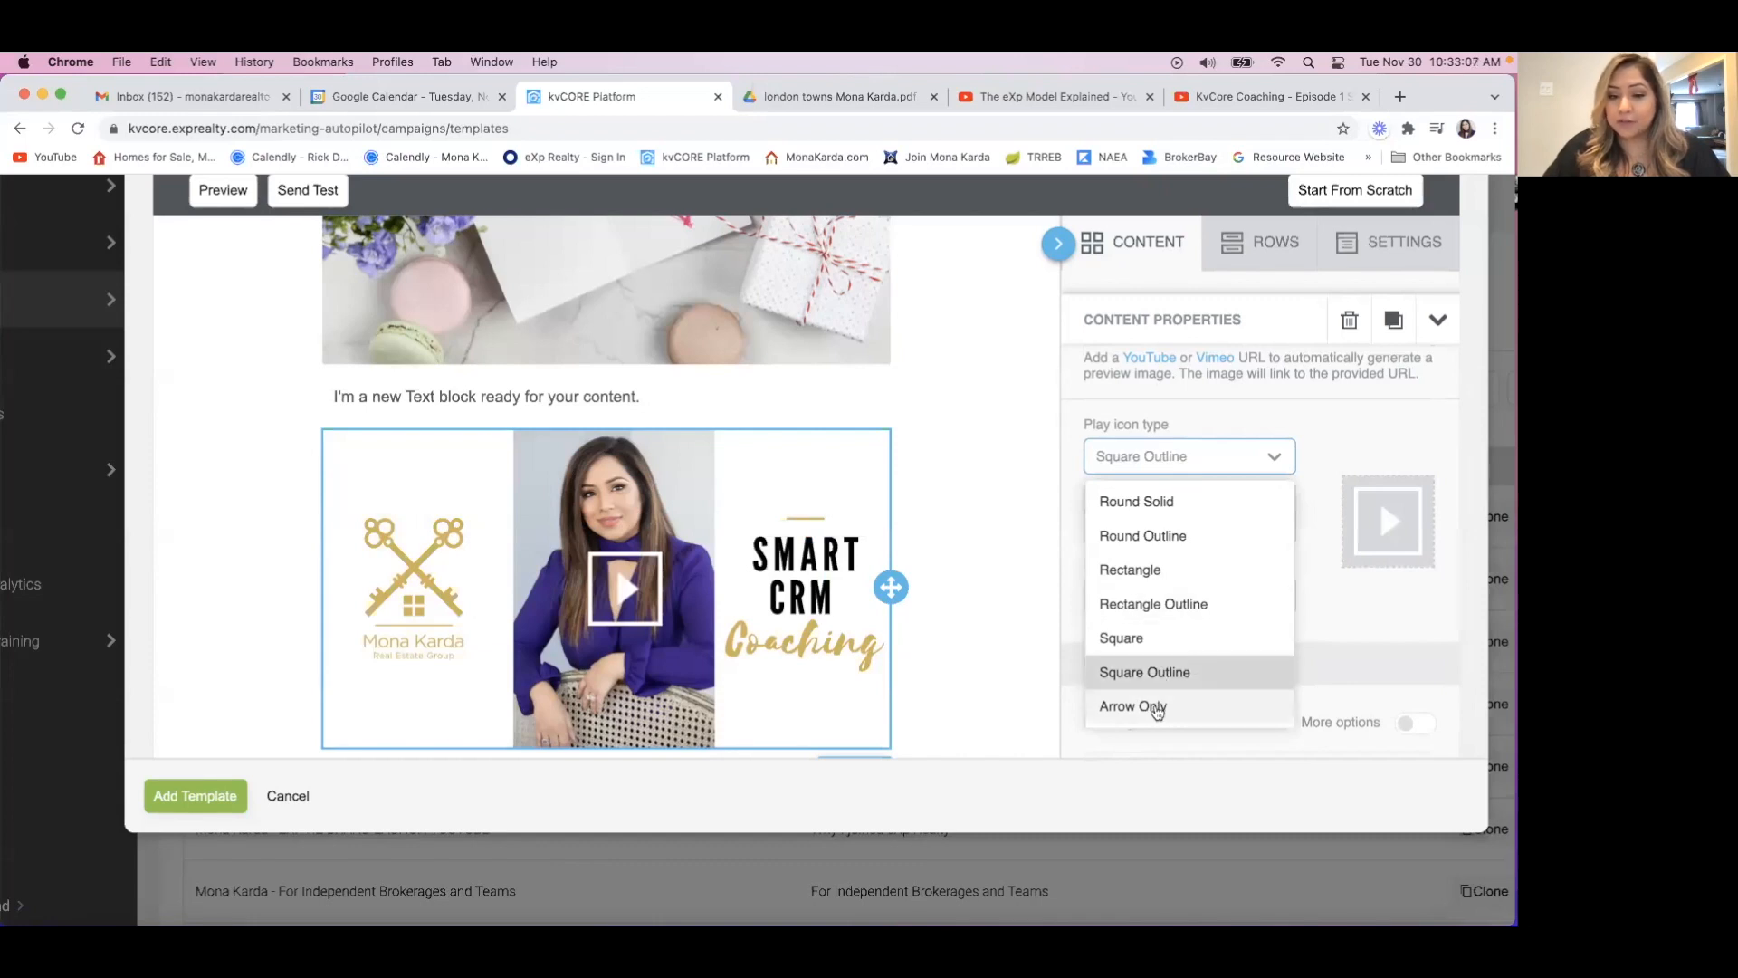
left_click(1155, 706)
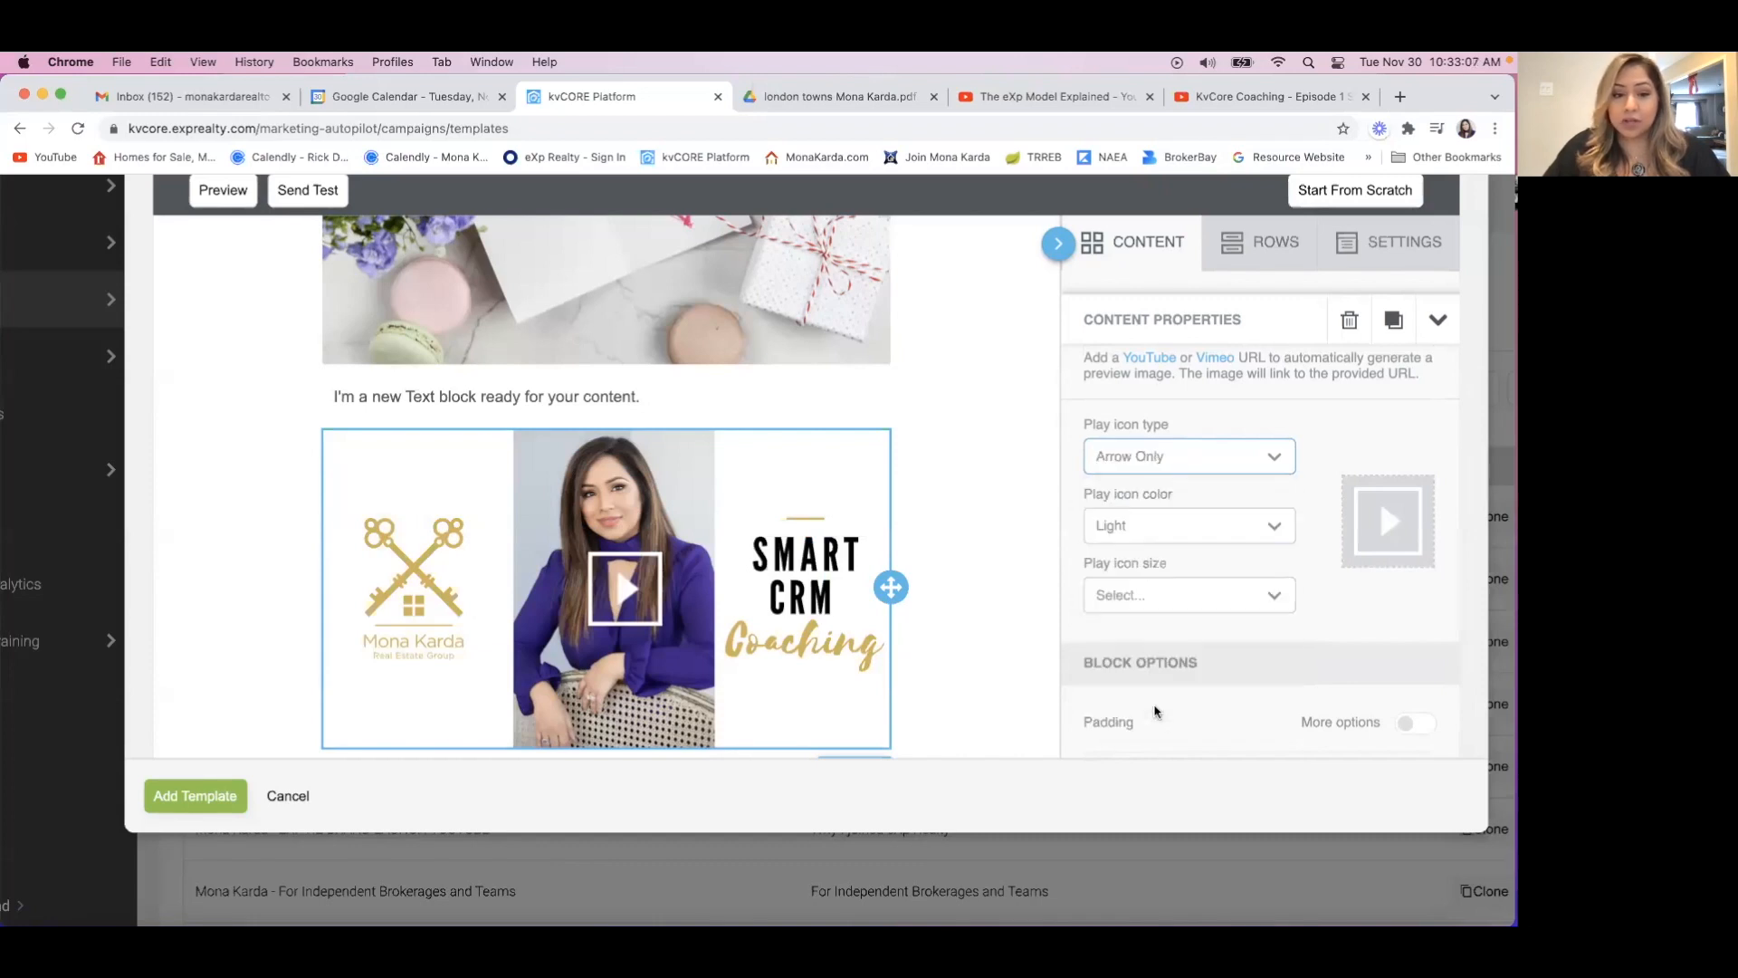
left_click(1166, 462)
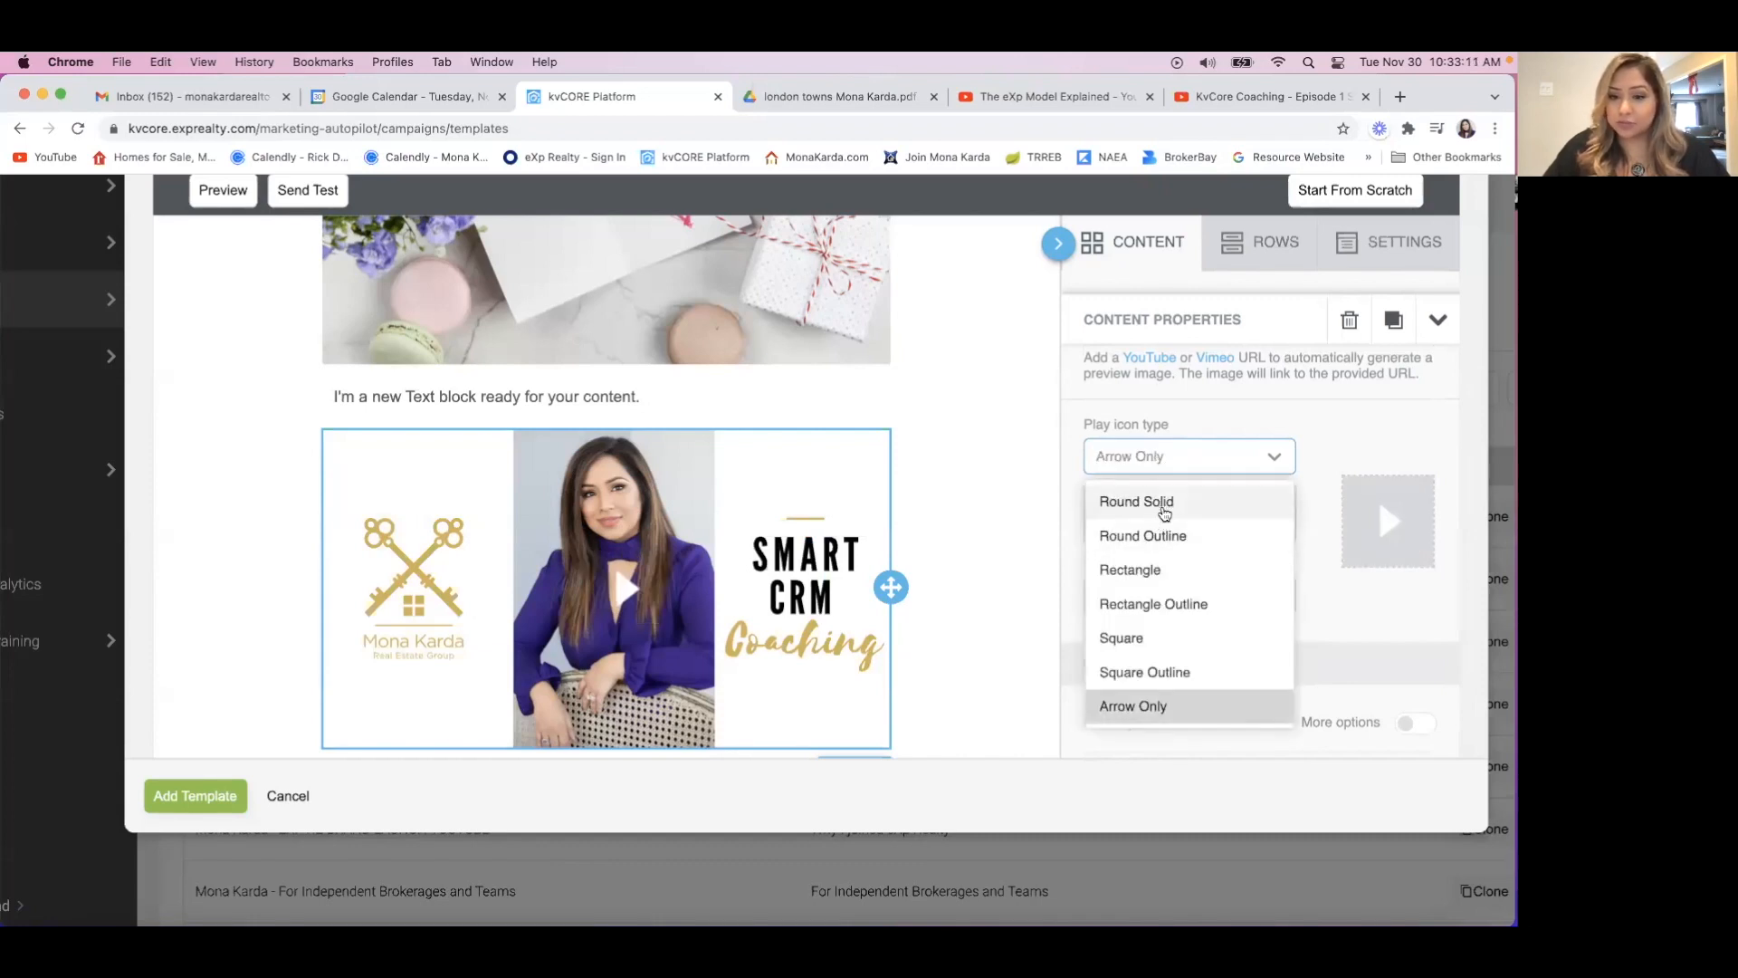
left_click(1163, 508)
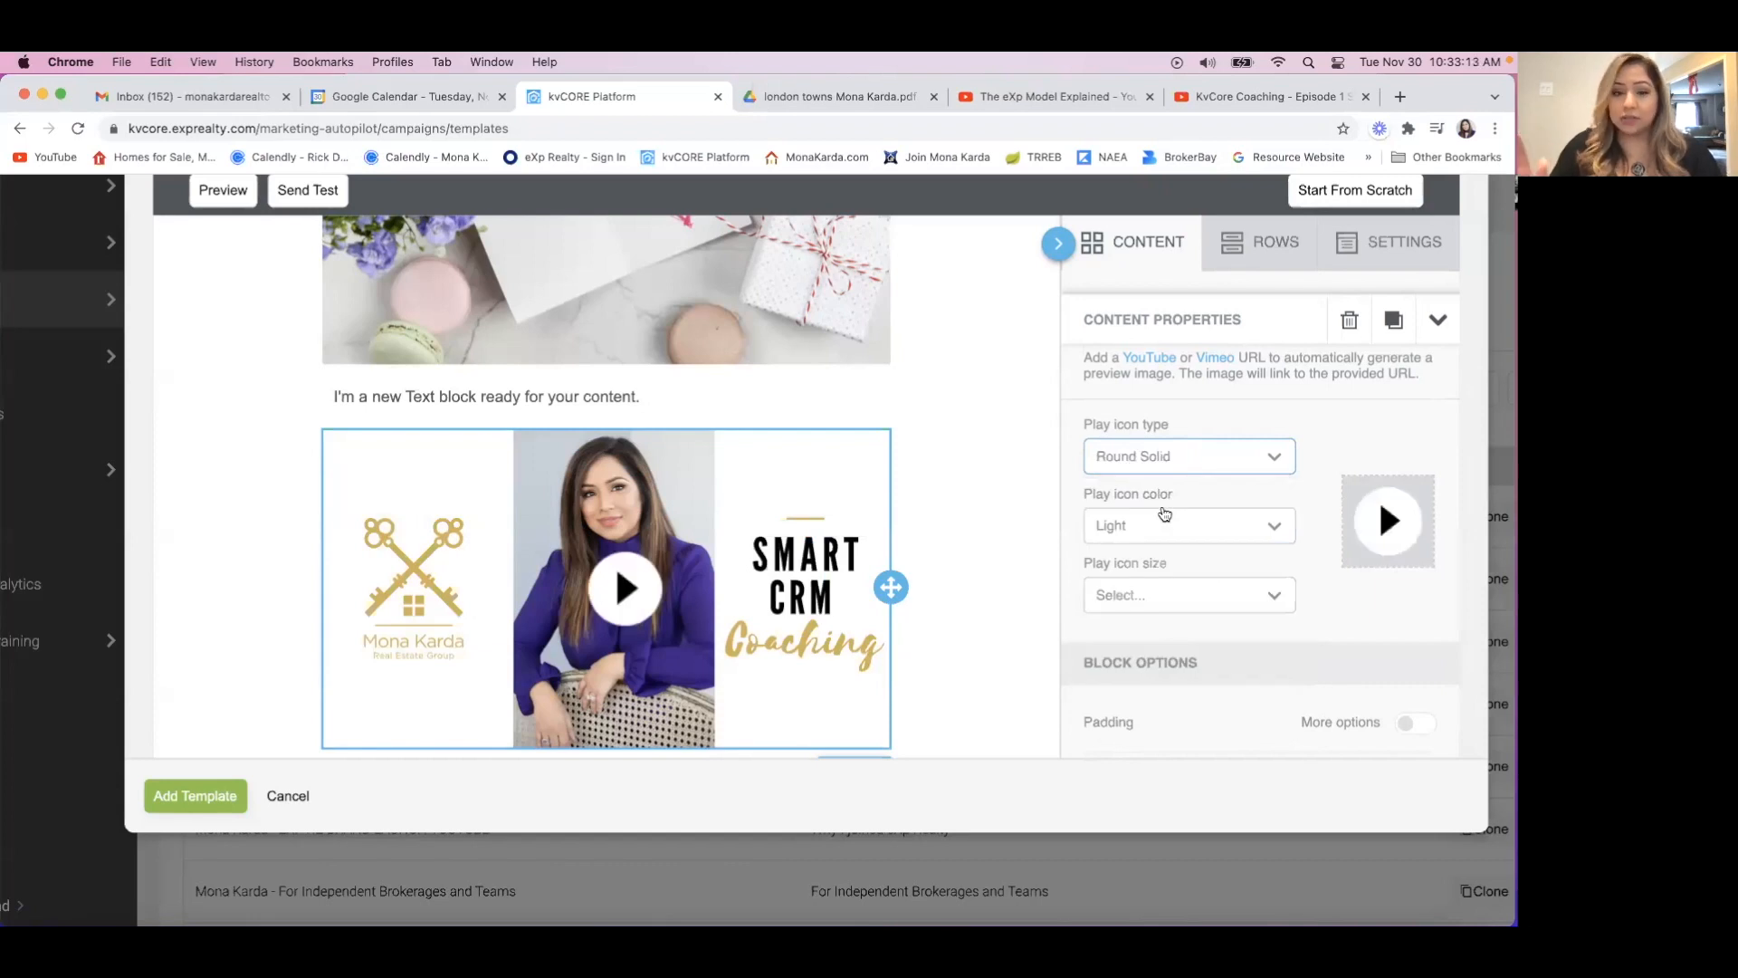
Try the Dark play icon color on the video and set it back to Light.
left_click(1275, 530)
left_click(1113, 604)
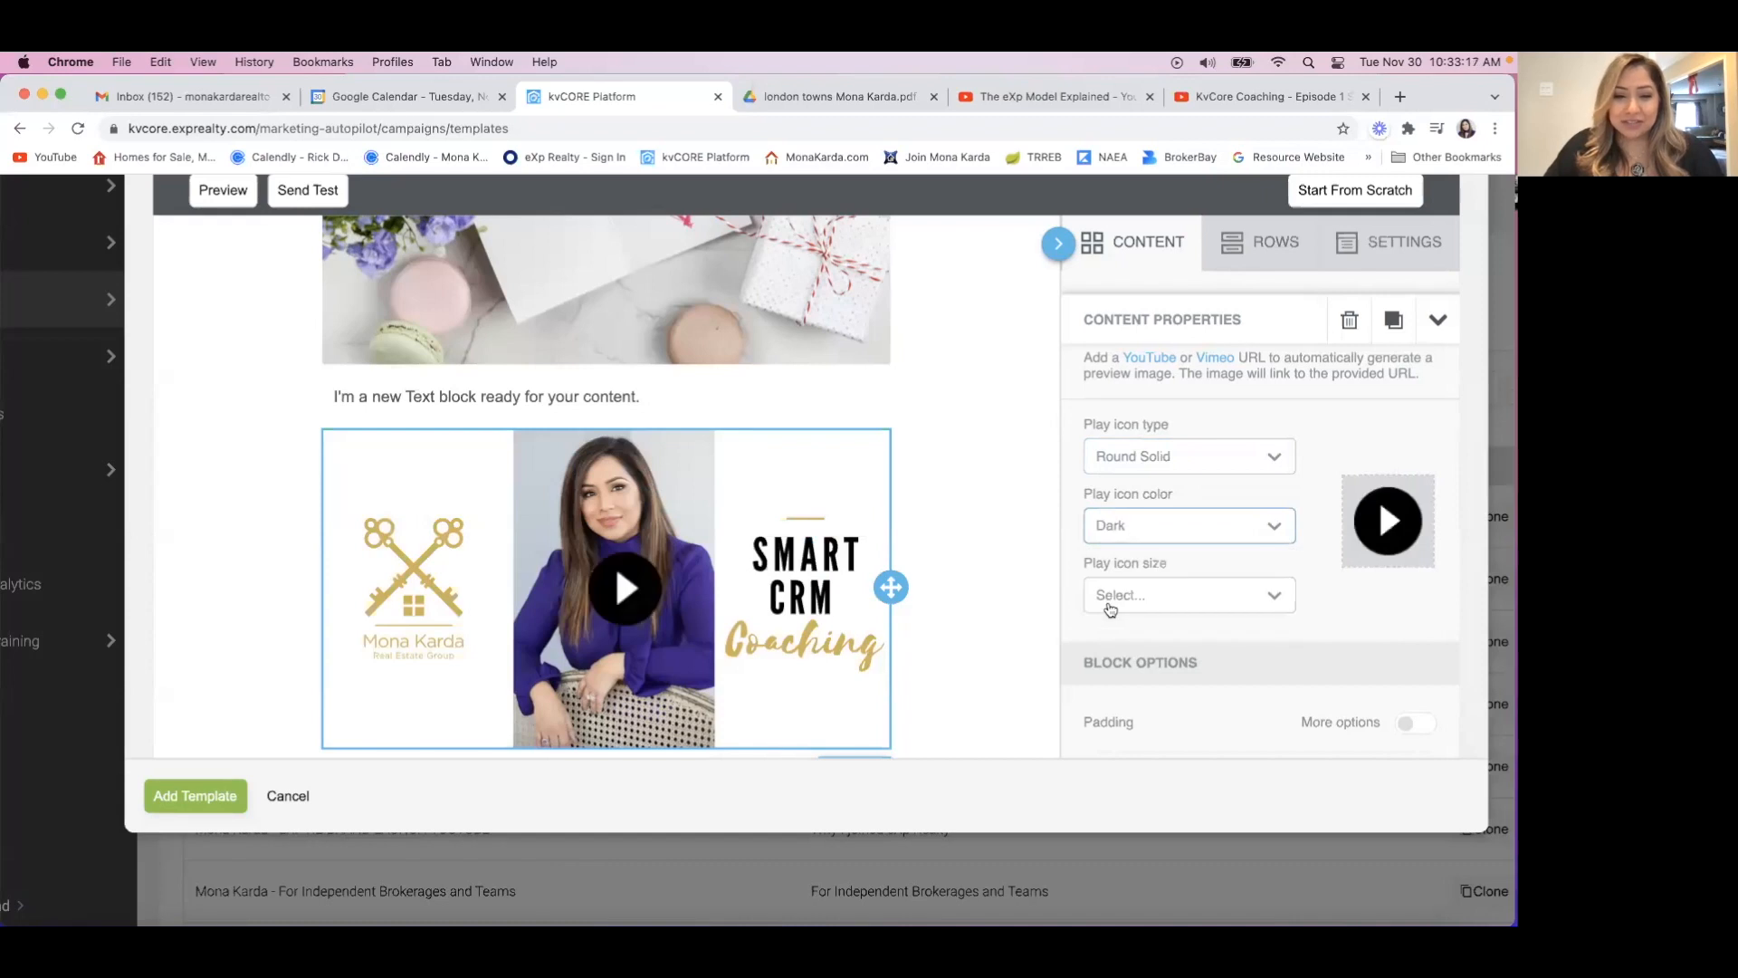
left_click(1127, 541)
left_click(1121, 568)
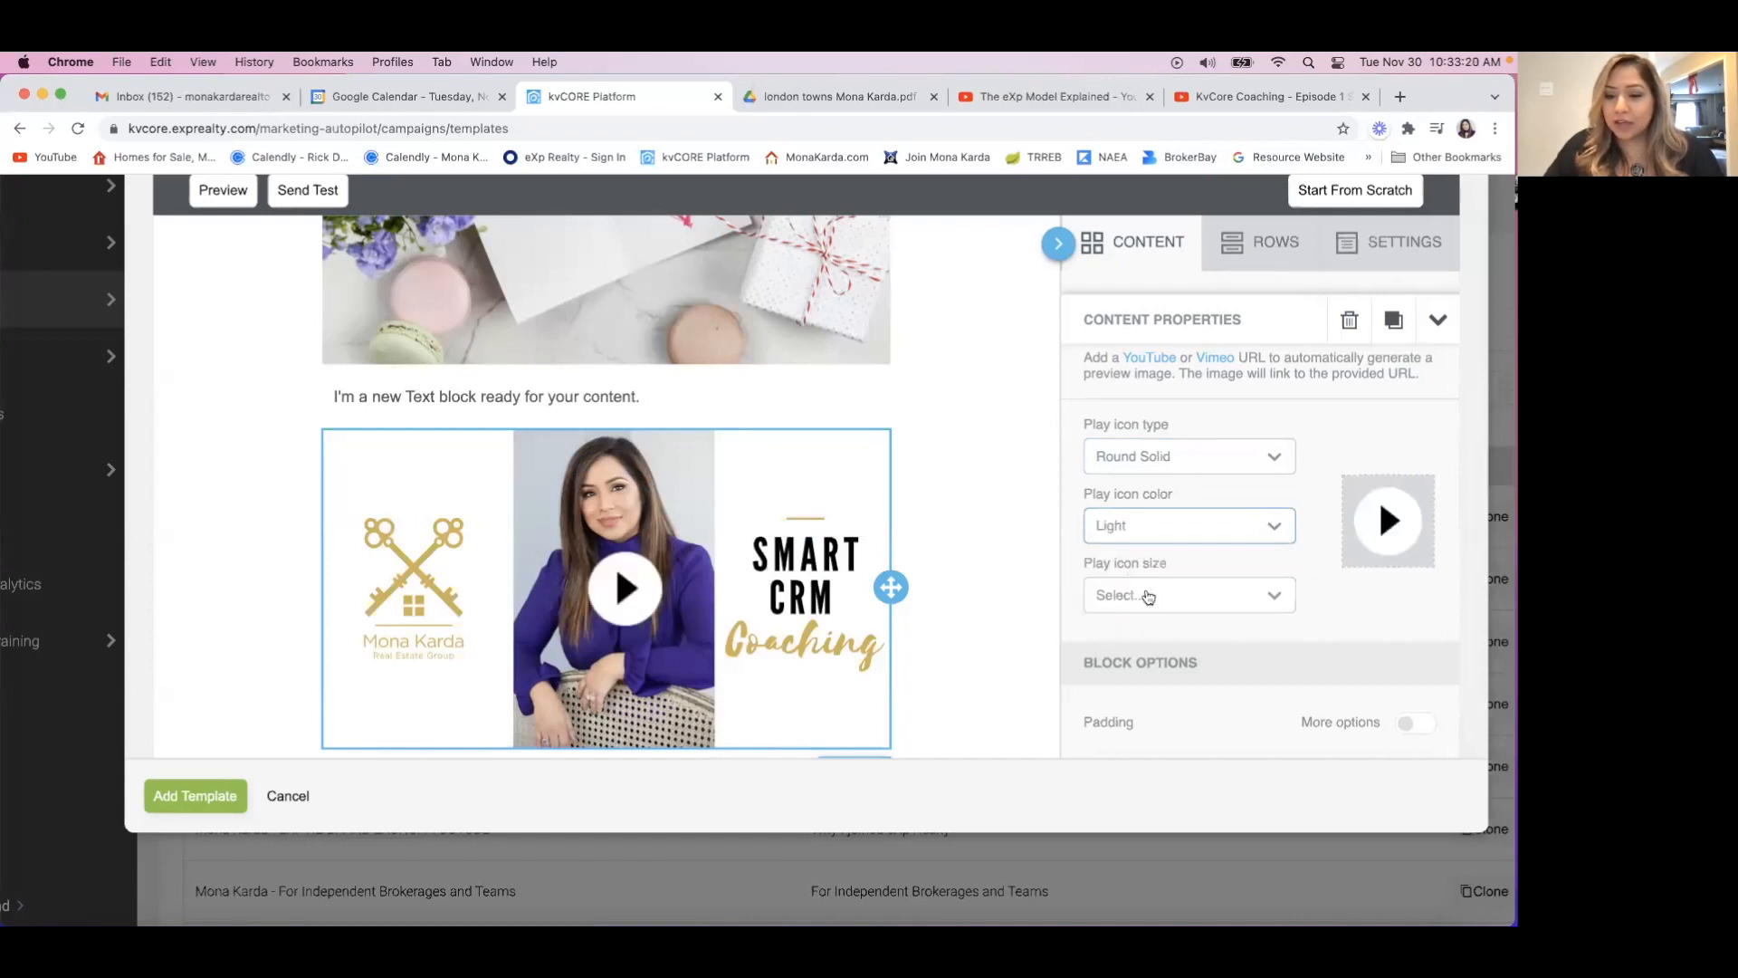
Compare play icon sizes of 55px, 60px and 65px on the video, and settle on 55px.
left_click(1148, 597)
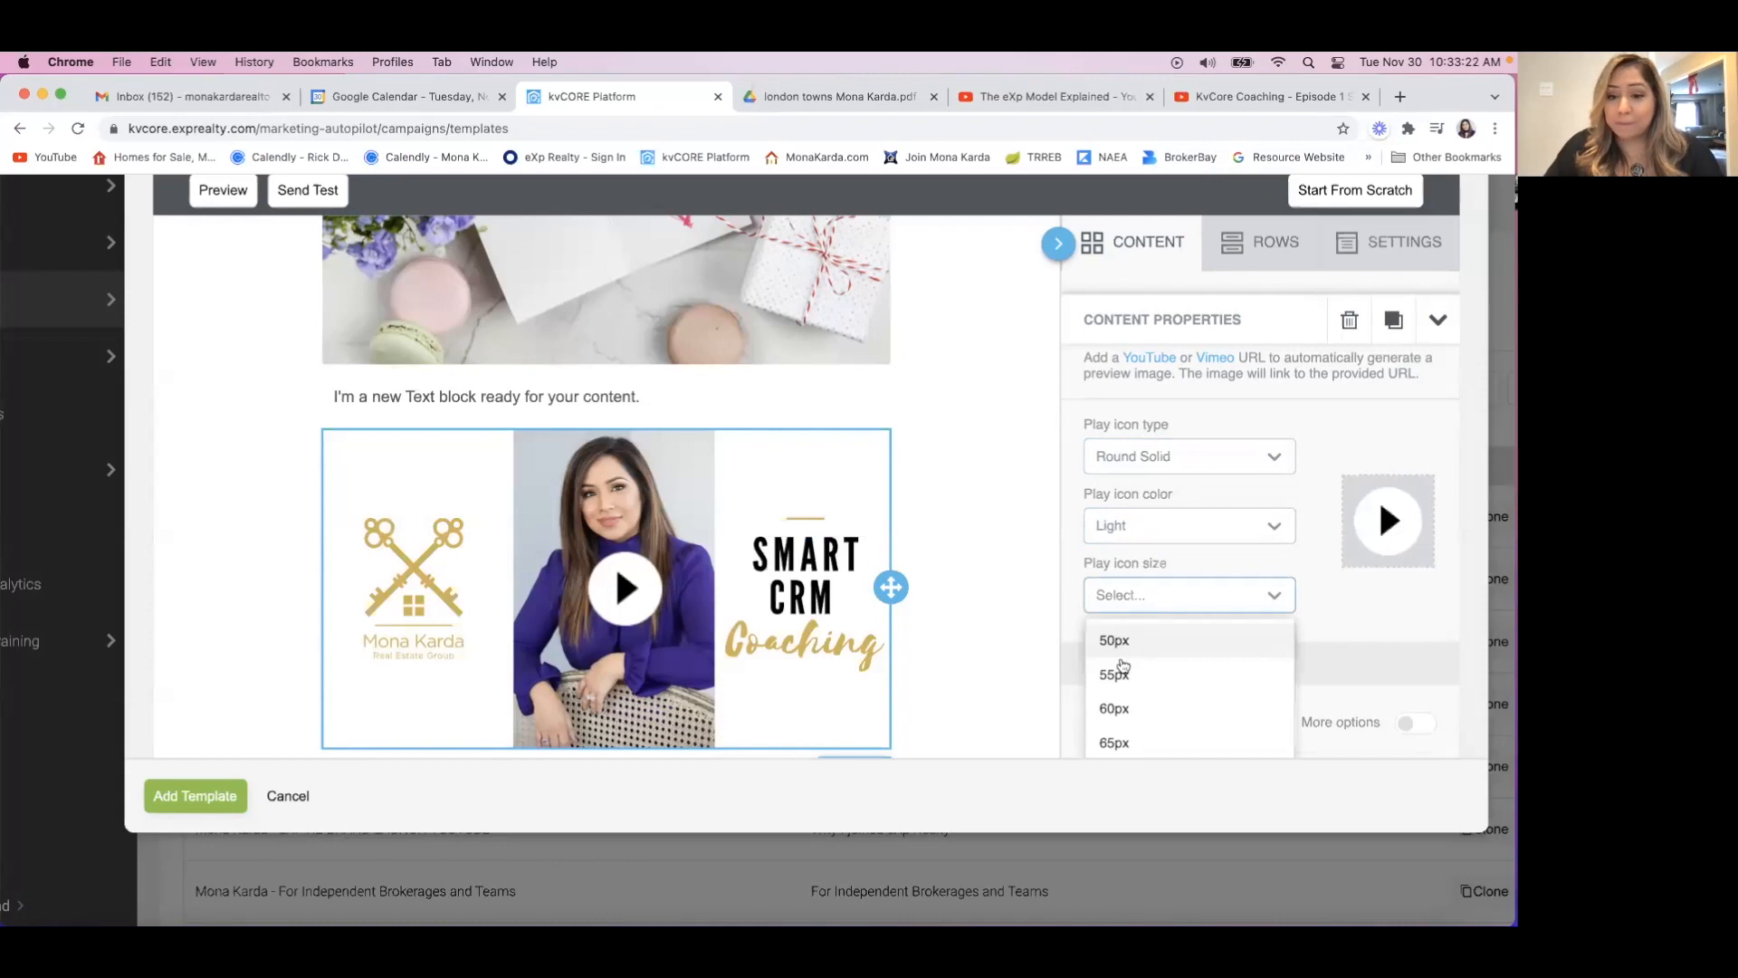
left_click(1123, 672)
left_click(1122, 597)
left_click(1111, 720)
left_click(1134, 611)
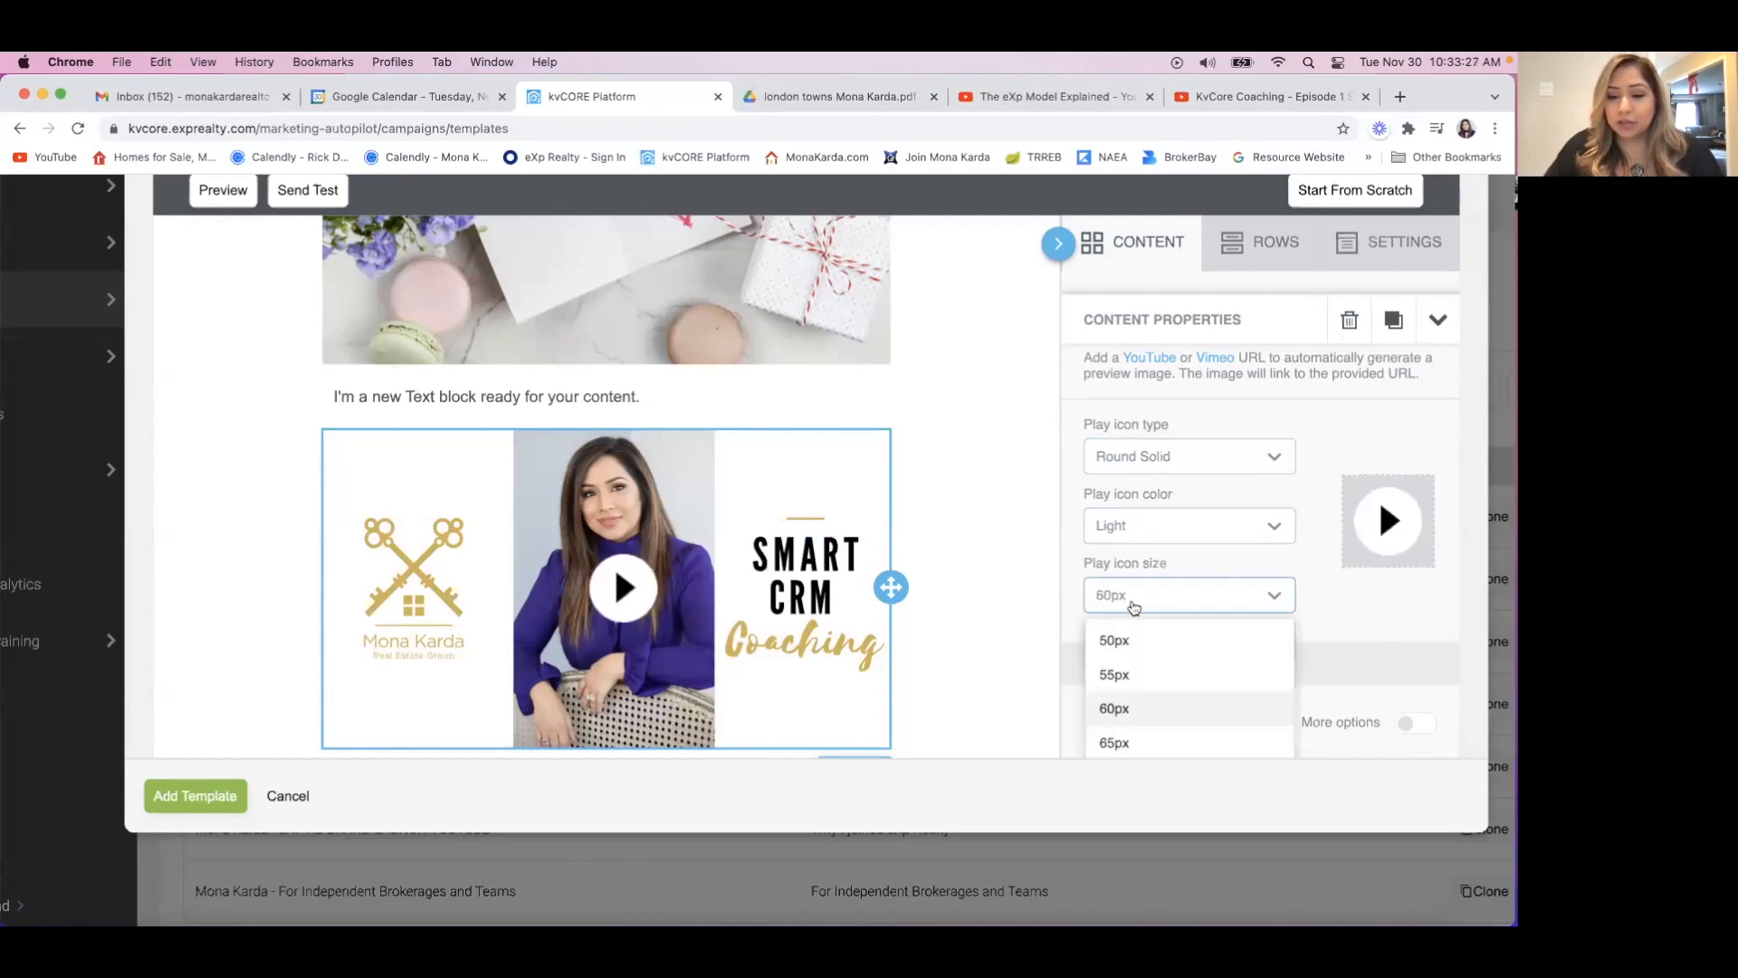
left_click(1121, 757)
left_click(1130, 600)
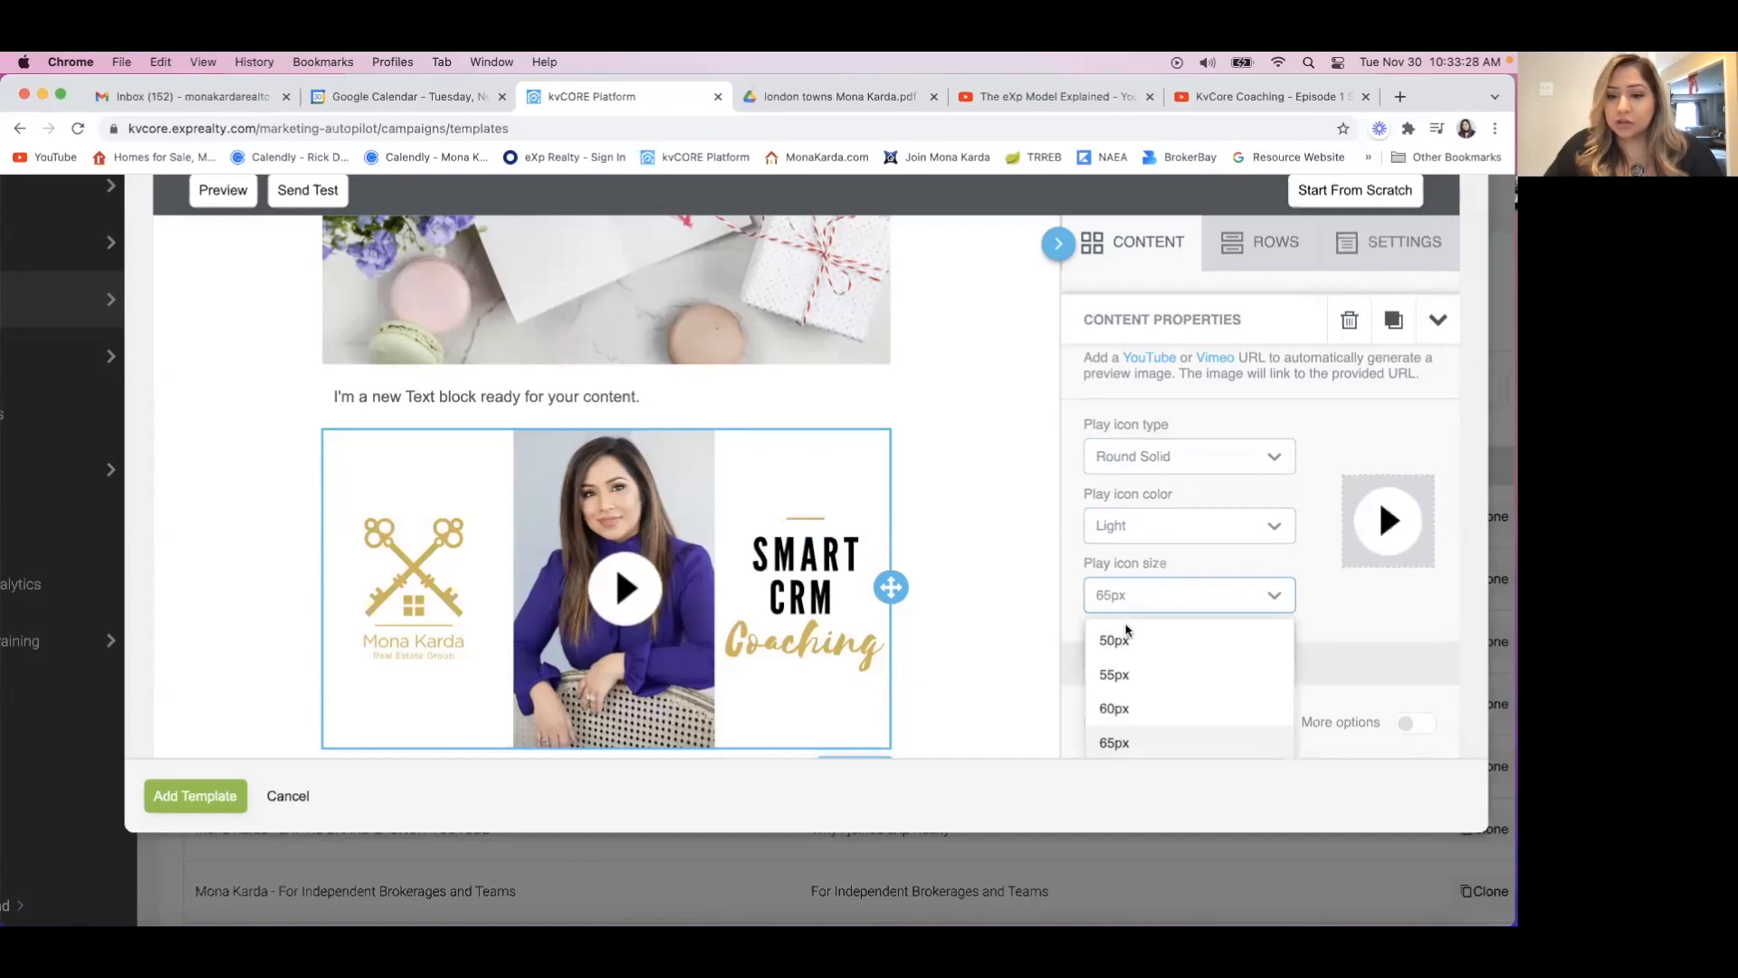
left_click(1124, 670)
Enable separate padding for each side of the Video block and set the top padding to 60.
scroll(1356, 605, "down", 3)
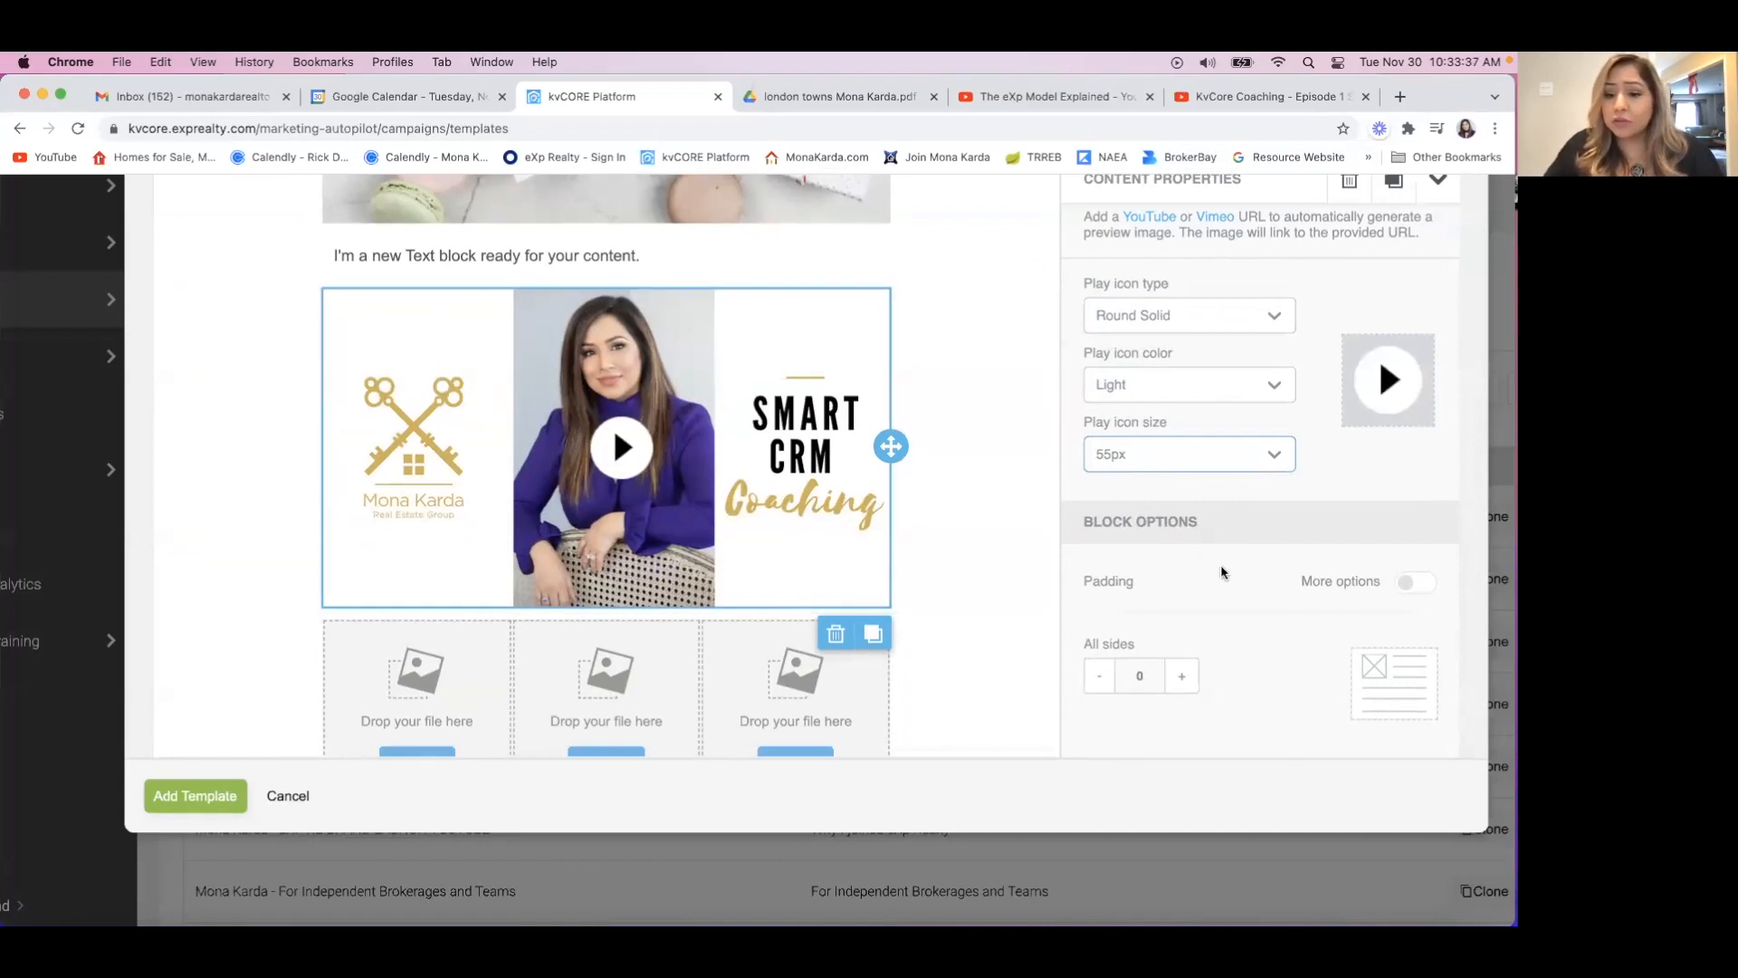
scroll(1210, 580, "down", 1)
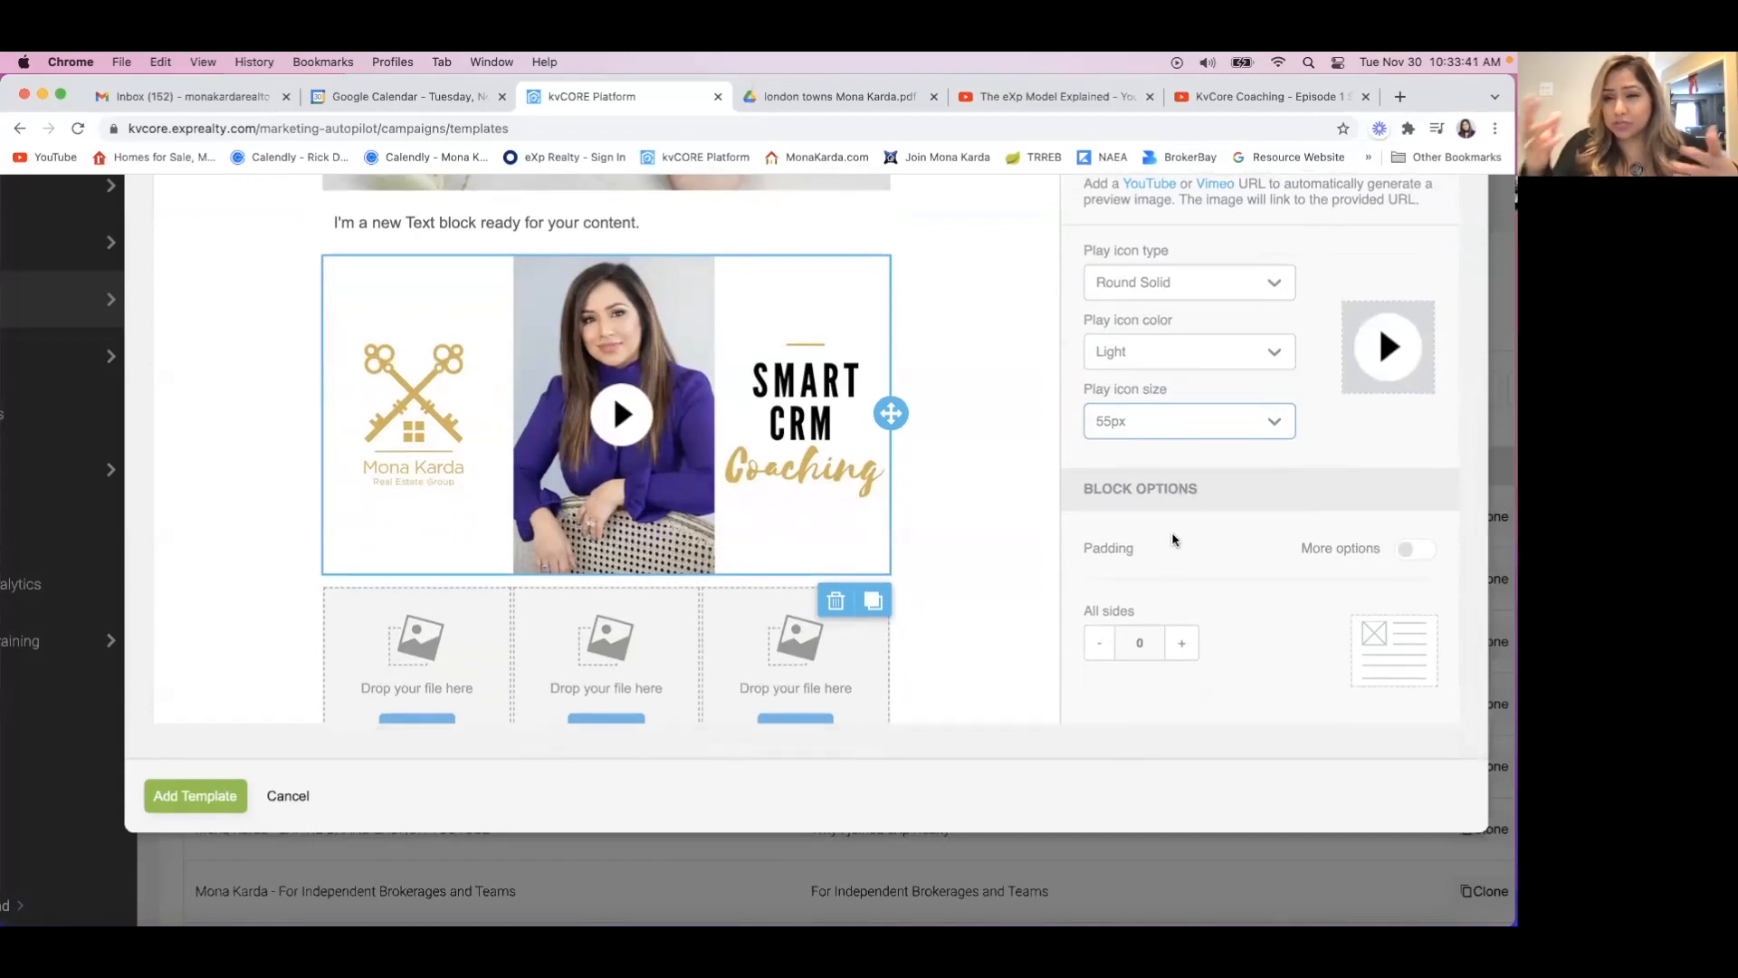
left_click(1408, 550)
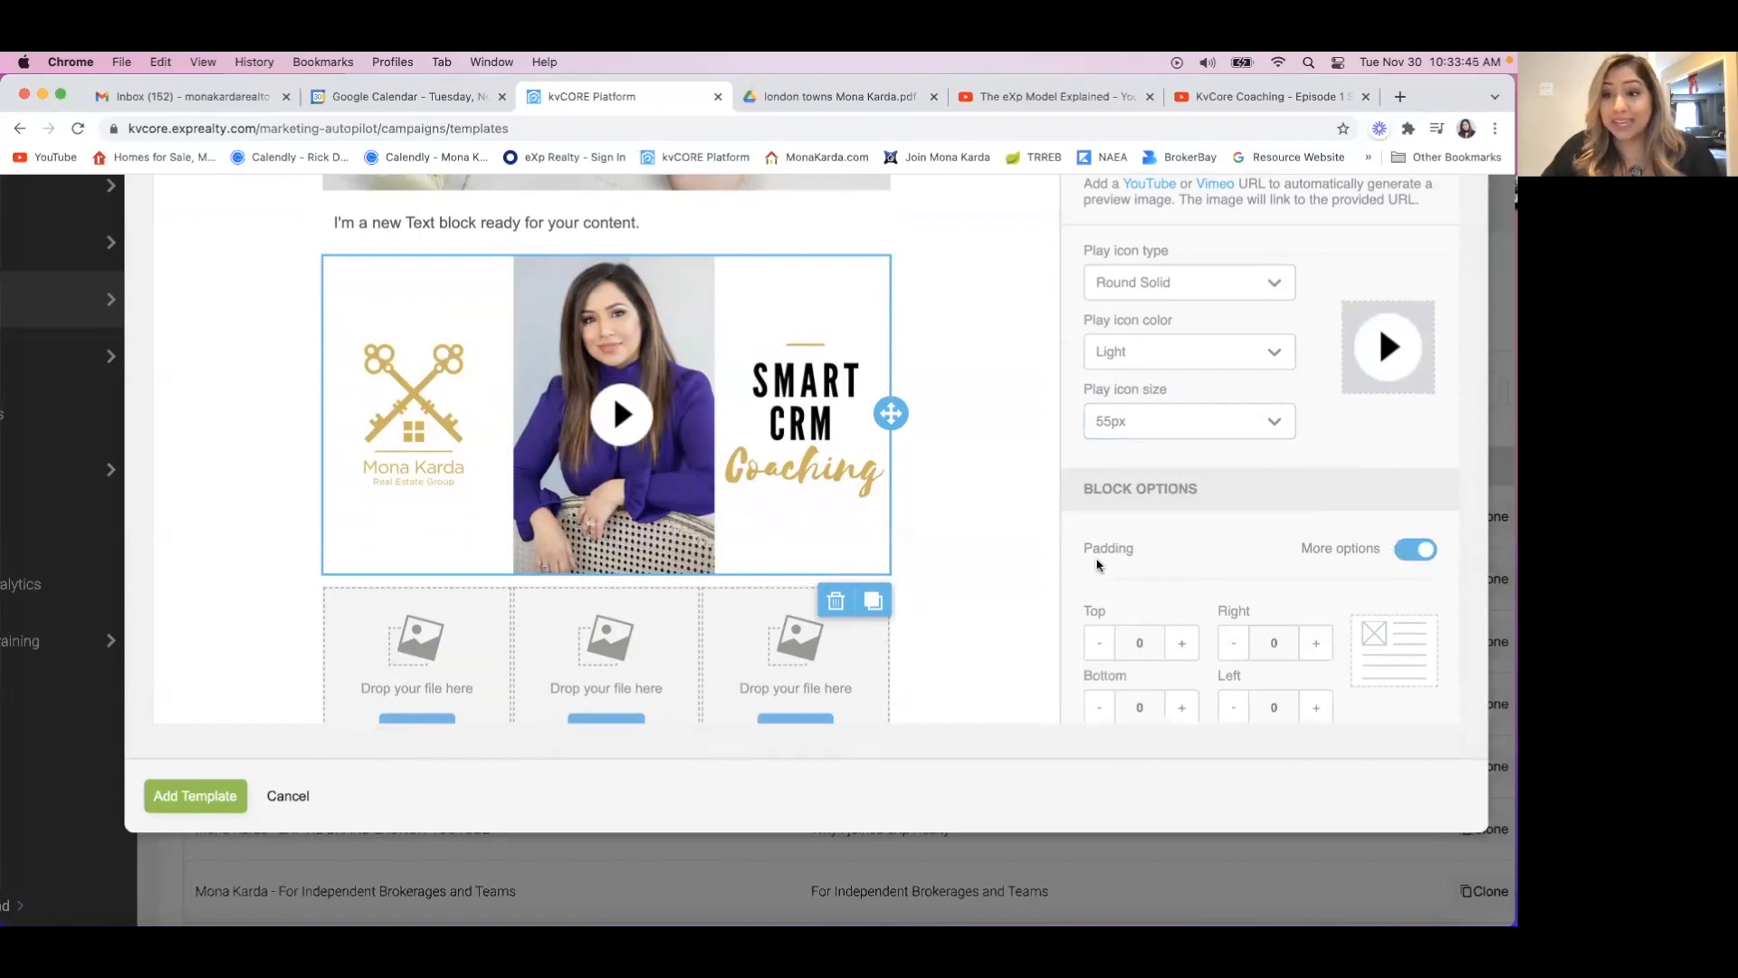
scroll(1100, 552, "down", 1)
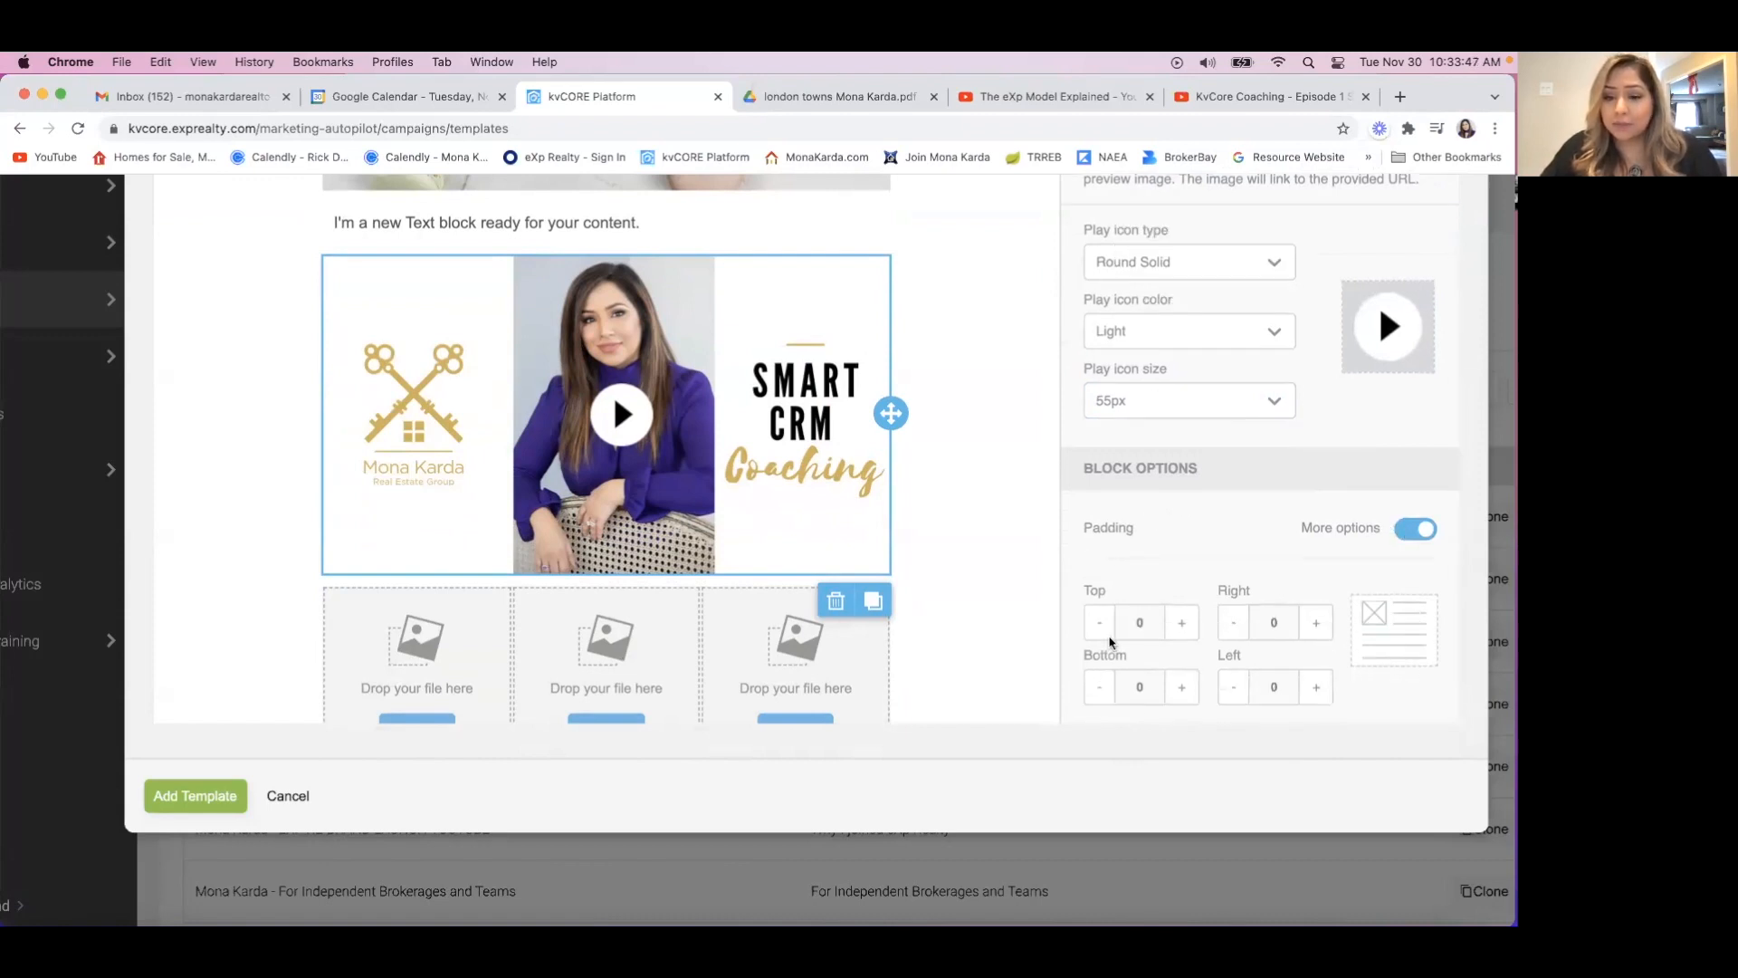
left_click(1181, 623)
left_click(1182, 623)
left_click(1182, 623)
left_click(1181, 623)
left_click(1182, 623)
left_click(1181, 623)
left_click(1182, 623)
left_click(1182, 623)
left_click(1181, 623)
left_click(1182, 623)
left_click(1181, 623)
left_click(1182, 623)
left_click(1182, 625)
left_click(1182, 625)
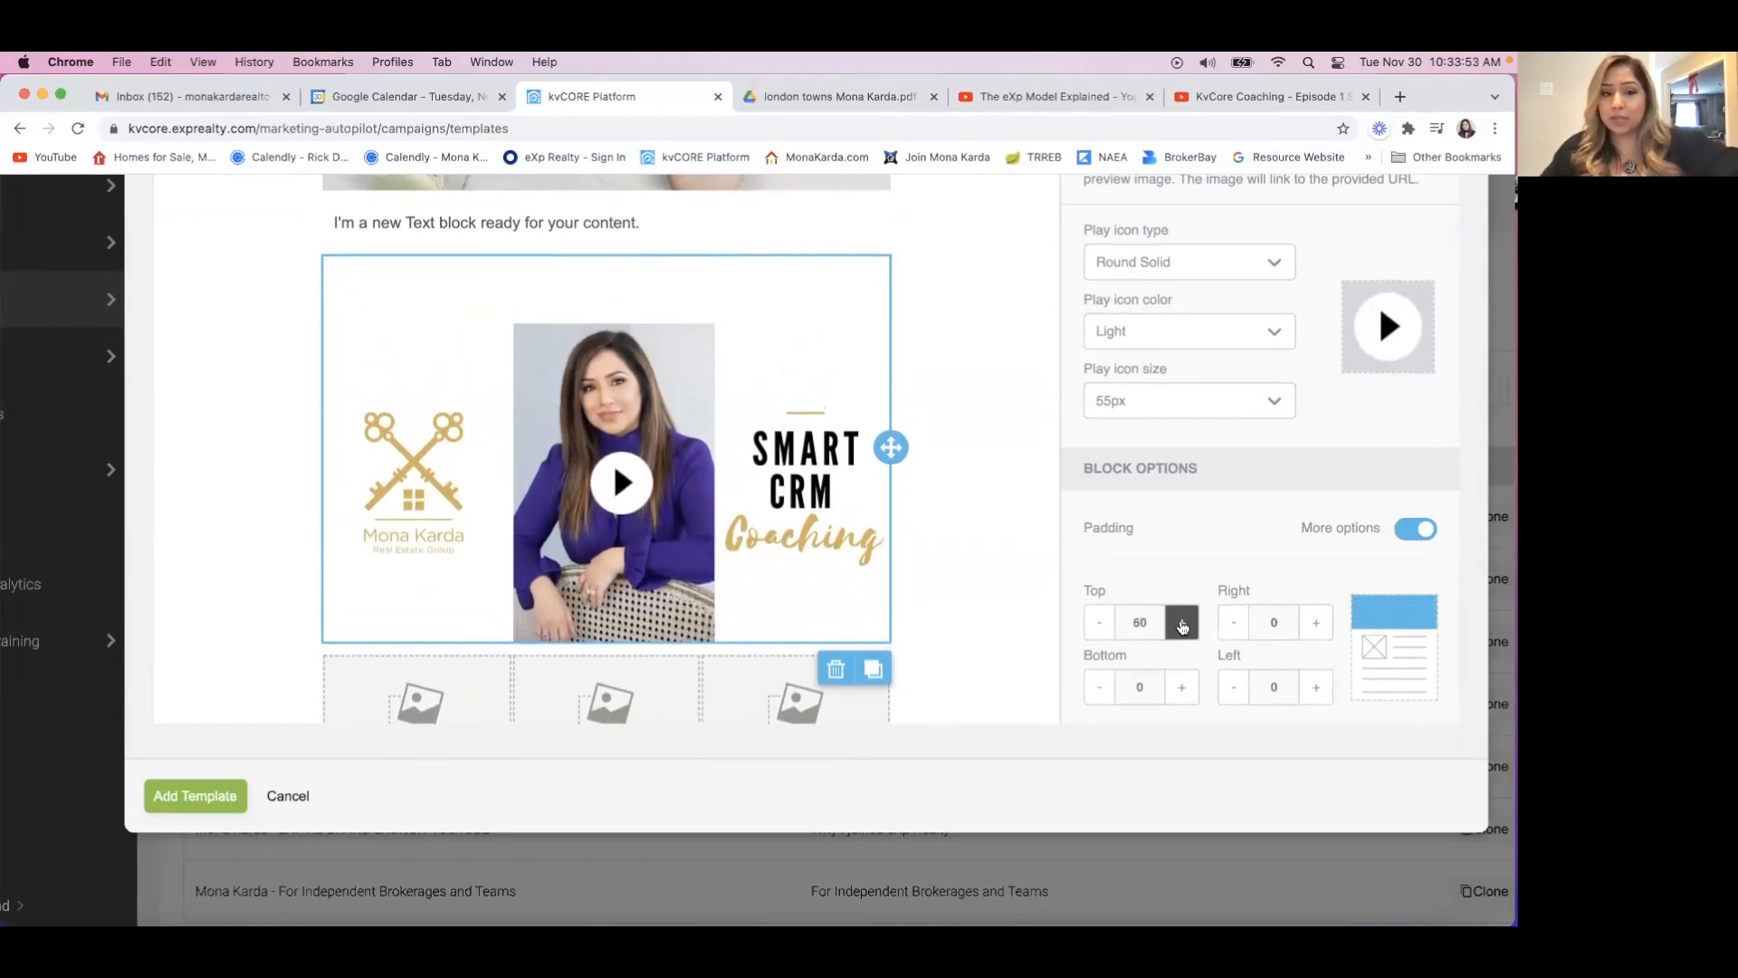
Set the Video block's right padding to 60.
left_click(1316, 623)
left_click(1315, 623)
left_click(1316, 623)
left_click(1315, 624)
left_click(1315, 623)
left_click(1316, 623)
left_click(1316, 623)
left_click(1316, 623)
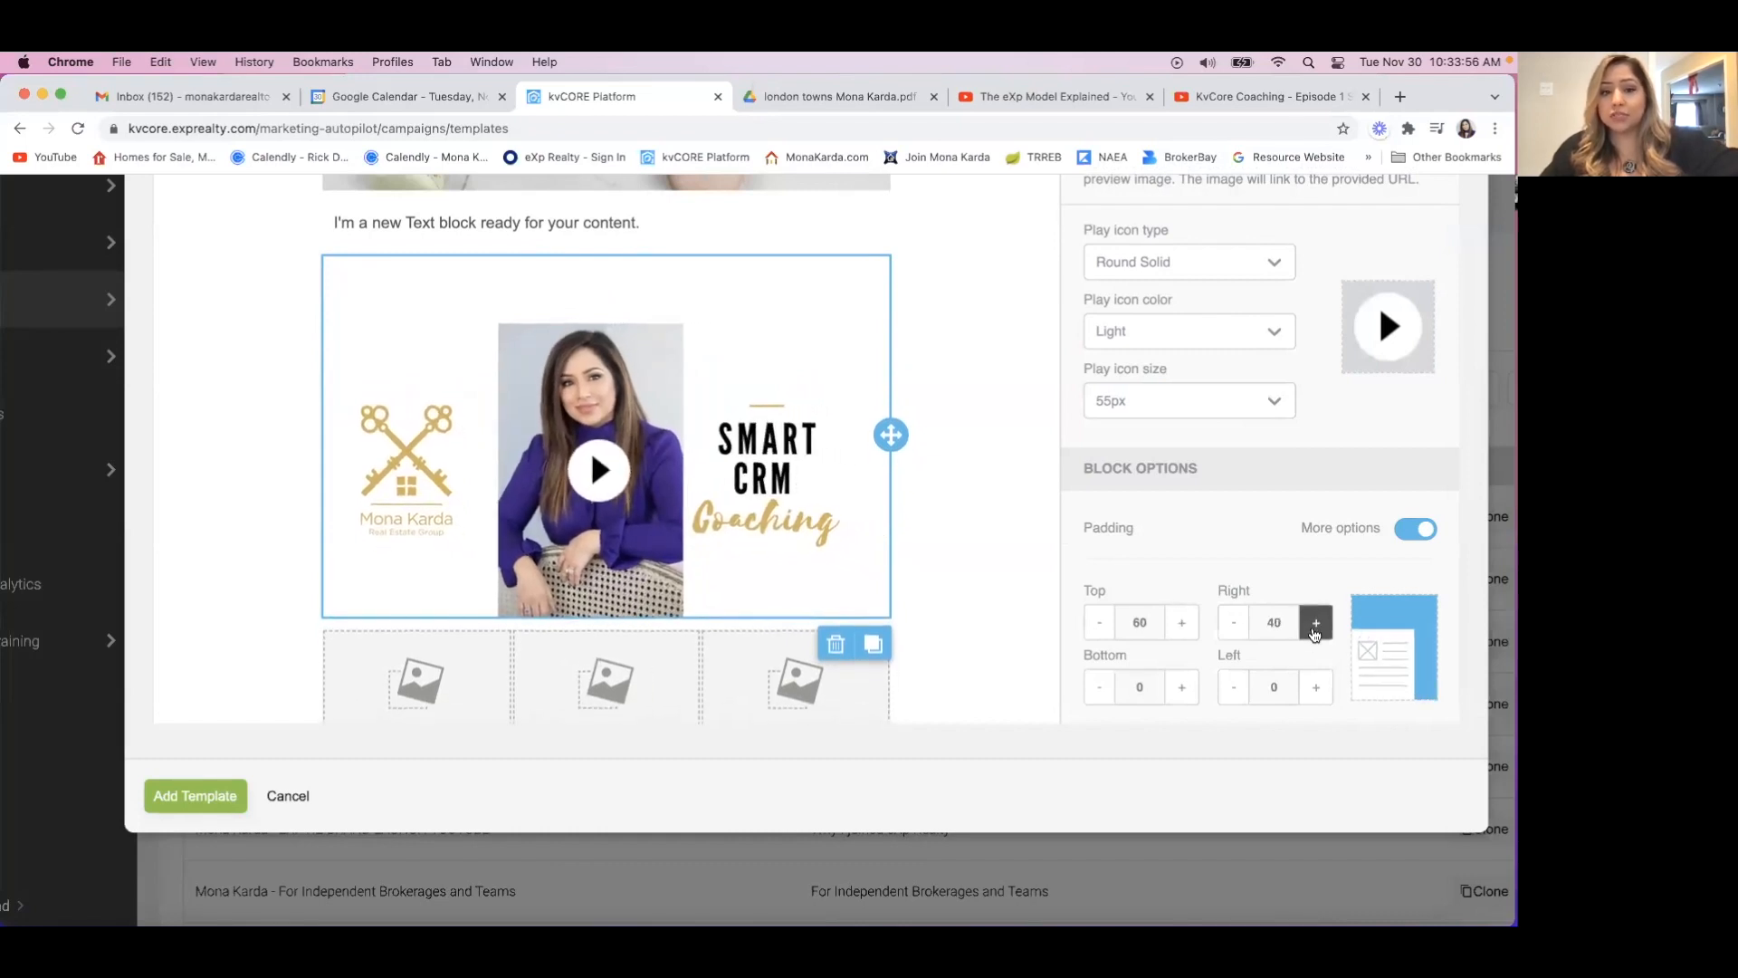
left_click(1316, 623)
left_click(1315, 623)
left_click(1316, 623)
left_click(1315, 623)
left_click(1315, 624)
left_click(1314, 625)
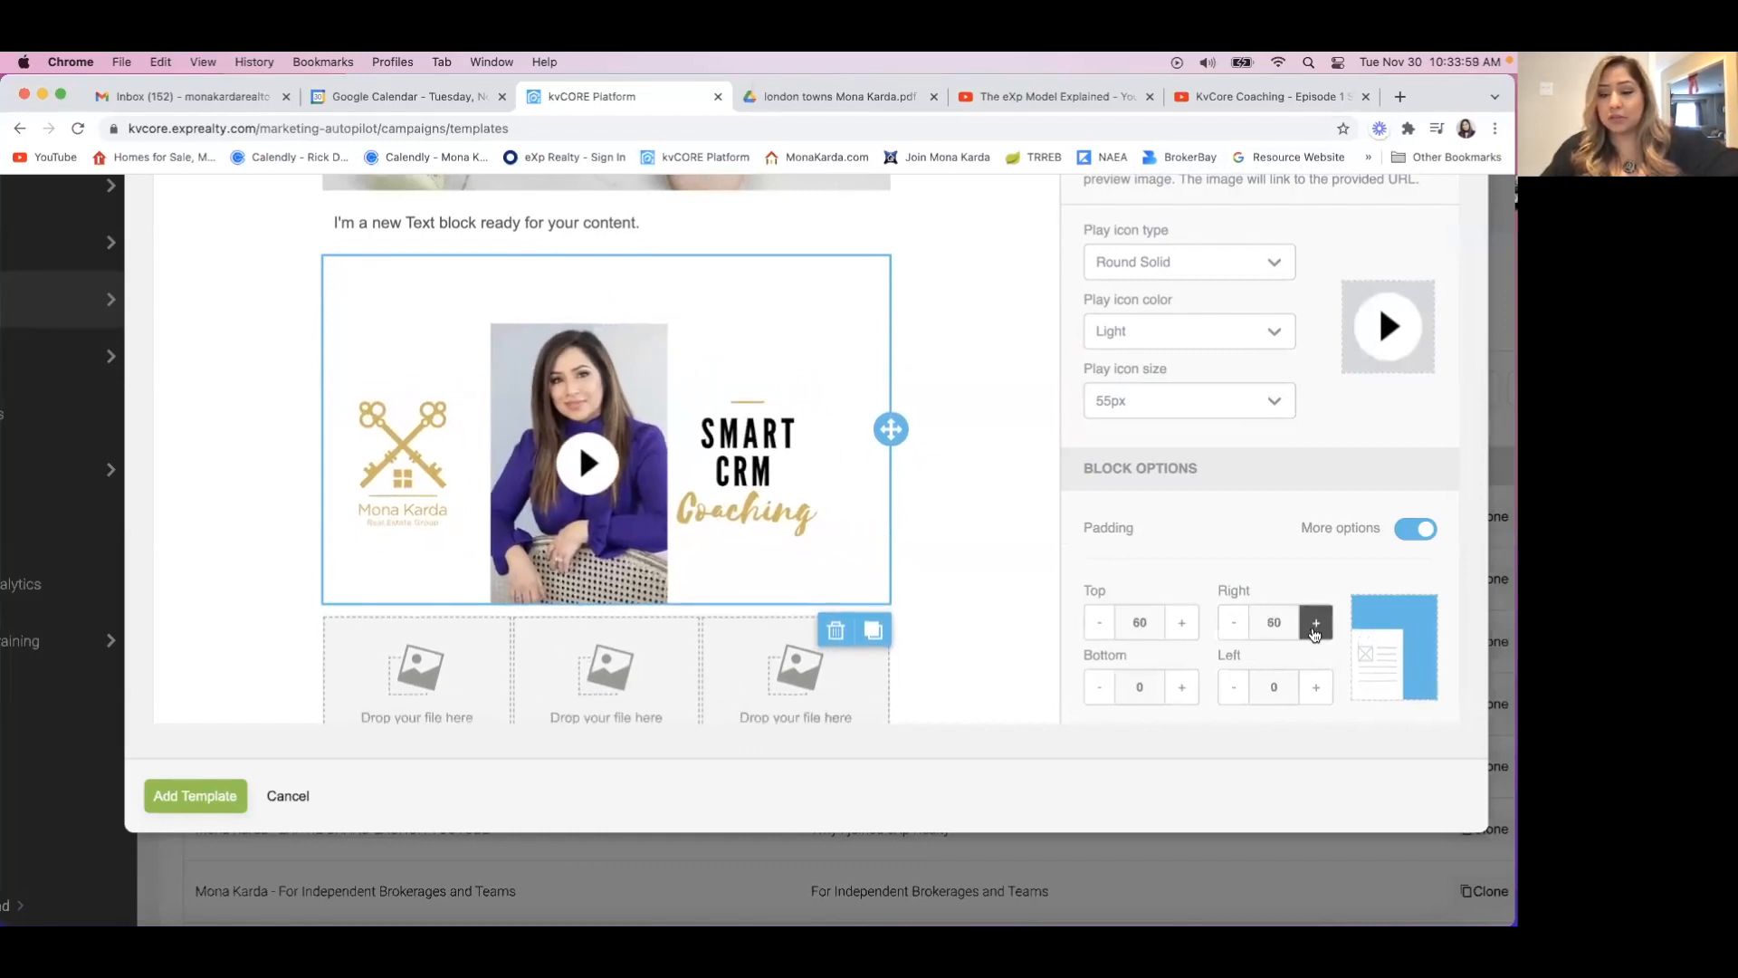
Set the Video block's bottom padding to 60.
left_click(1184, 688)
left_click(1183, 688)
left_click(1183, 688)
left_click(1183, 688)
left_click(1183, 688)
left_click(1183, 688)
left_click(1183, 688)
left_click(1184, 688)
left_click(1184, 688)
left_click(1184, 688)
left_click(1183, 688)
left_click(1183, 688)
left_click(1183, 688)
Set the Video block's left padding to 60 so the video is inset on every side.
left_click(1316, 687)
left_click(1315, 687)
left_click(1316, 687)
left_click(1316, 688)
left_click(1315, 687)
left_click(1316, 687)
left_click(1315, 690)
left_click(1315, 690)
left_click(1315, 690)
left_click(1315, 689)
left_click(1314, 690)
left_click(1314, 689)
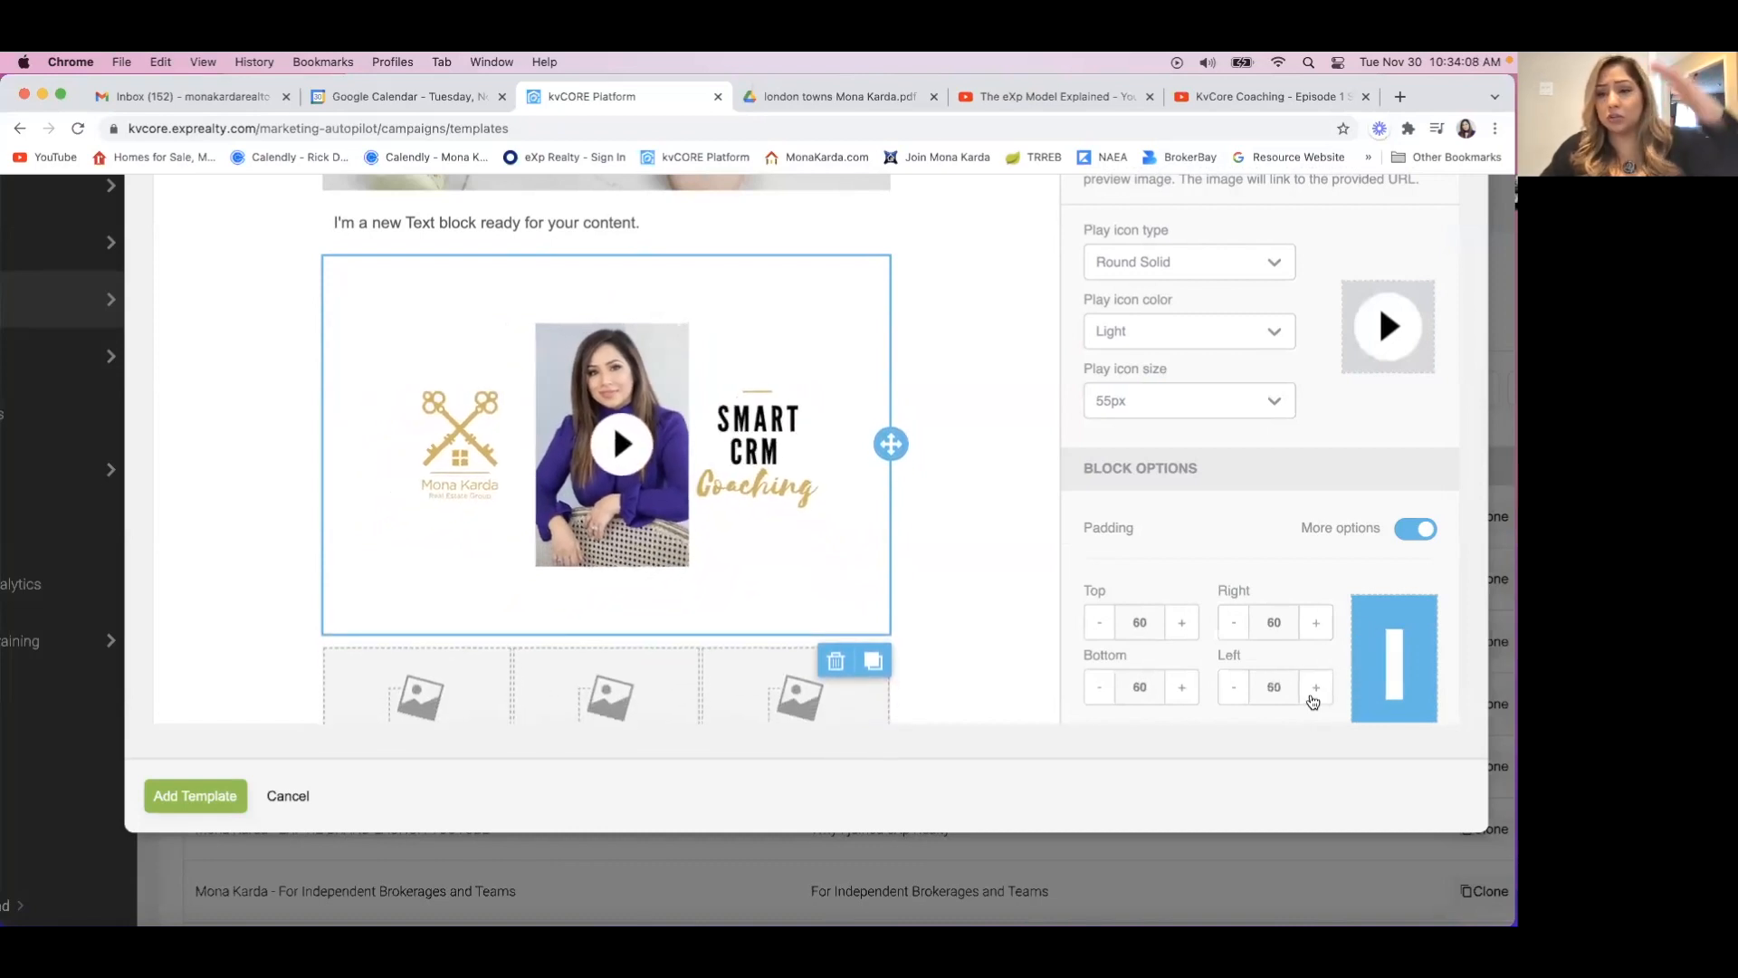
Reduce the Video block's left and bottom padding back to 0.
left_click(1234, 687)
left_click(1234, 687)
left_click(1234, 687)
left_click(1234, 687)
left_click(1234, 687)
left_click(1234, 688)
left_click(1234, 687)
left_click(1234, 687)
left_click(1234, 688)
left_click(1234, 687)
left_click(1234, 687)
left_click(1234, 687)
left_click(1100, 688)
left_click(1100, 687)
left_click(1100, 687)
left_click(1100, 687)
left_click(1100, 687)
left_click(1100, 688)
left_click(1100, 687)
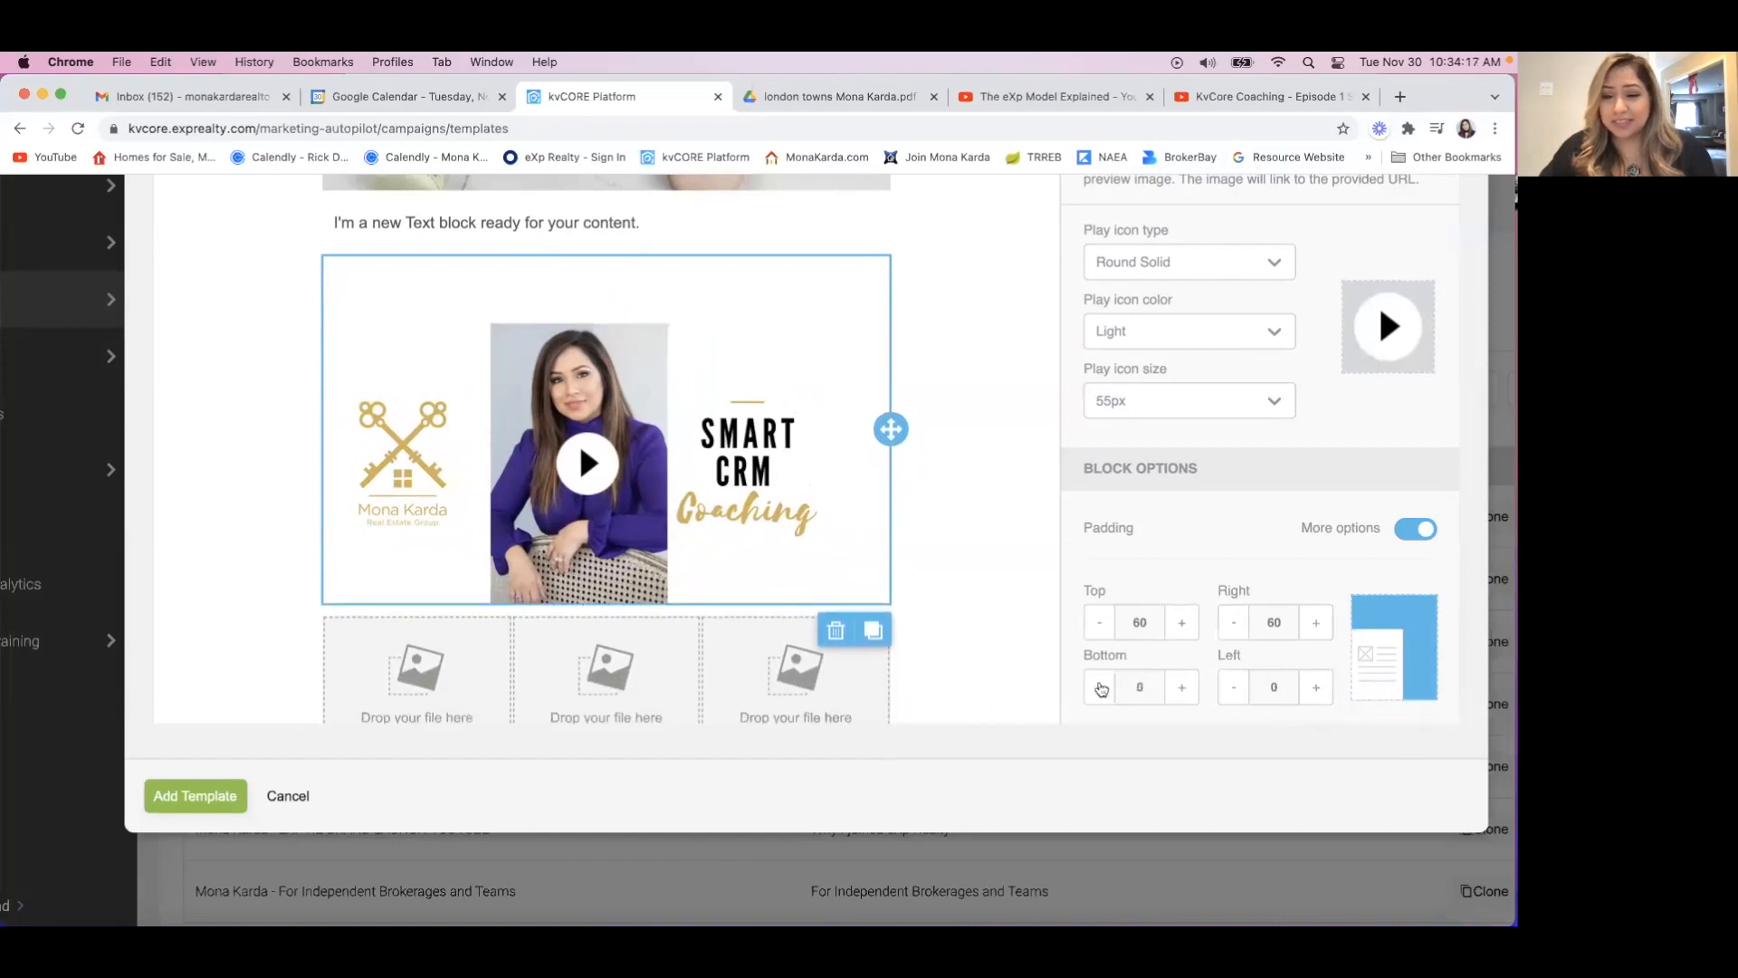
Reduce the Video block's top padding to 0.
left_click(1097, 624)
left_click(1098, 623)
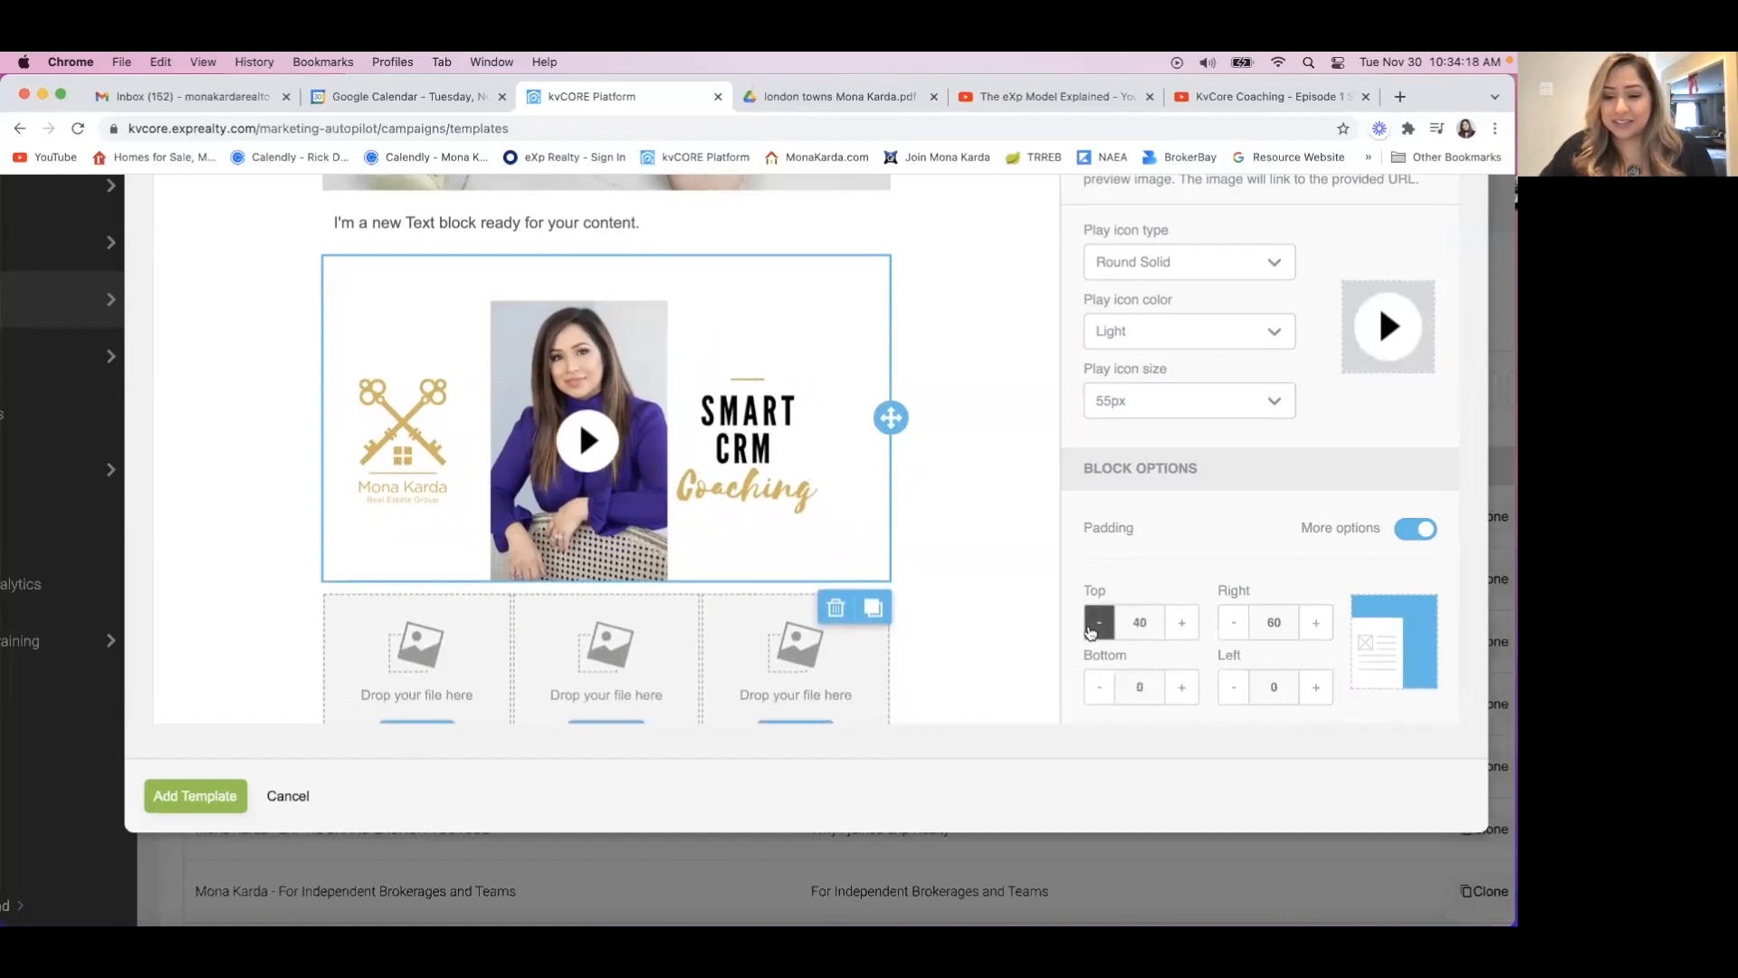
left_click(1098, 623)
left_click(1098, 623)
left_click(1098, 623)
left_click(1098, 623)
Reduce the Video block's right padding to 0 and switch back to one shared padding value for all sides.
left_click(1233, 623)
left_click(1233, 623)
left_click(1233, 623)
left_click(1226, 623)
left_click(1227, 623)
left_click(1226, 623)
left_click(1227, 623)
left_click(1227, 623)
left_click(1227, 623)
left_click(1227, 622)
left_click(1227, 623)
left_click(1227, 623)
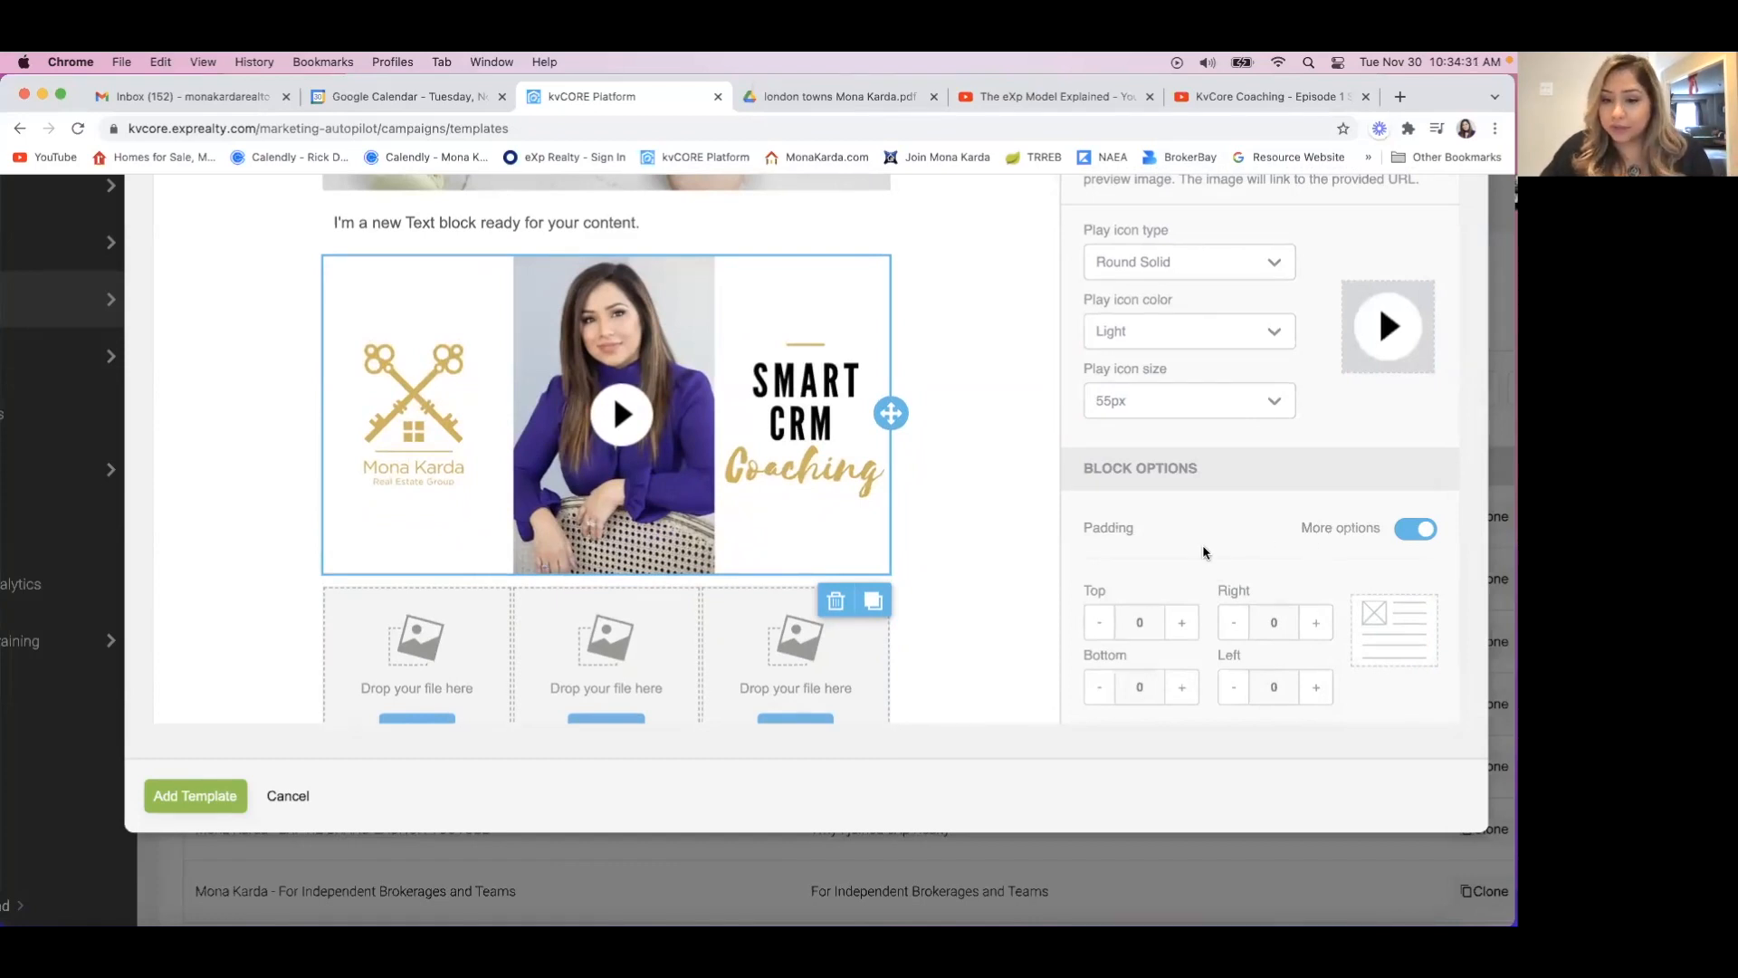
left_click(1413, 530)
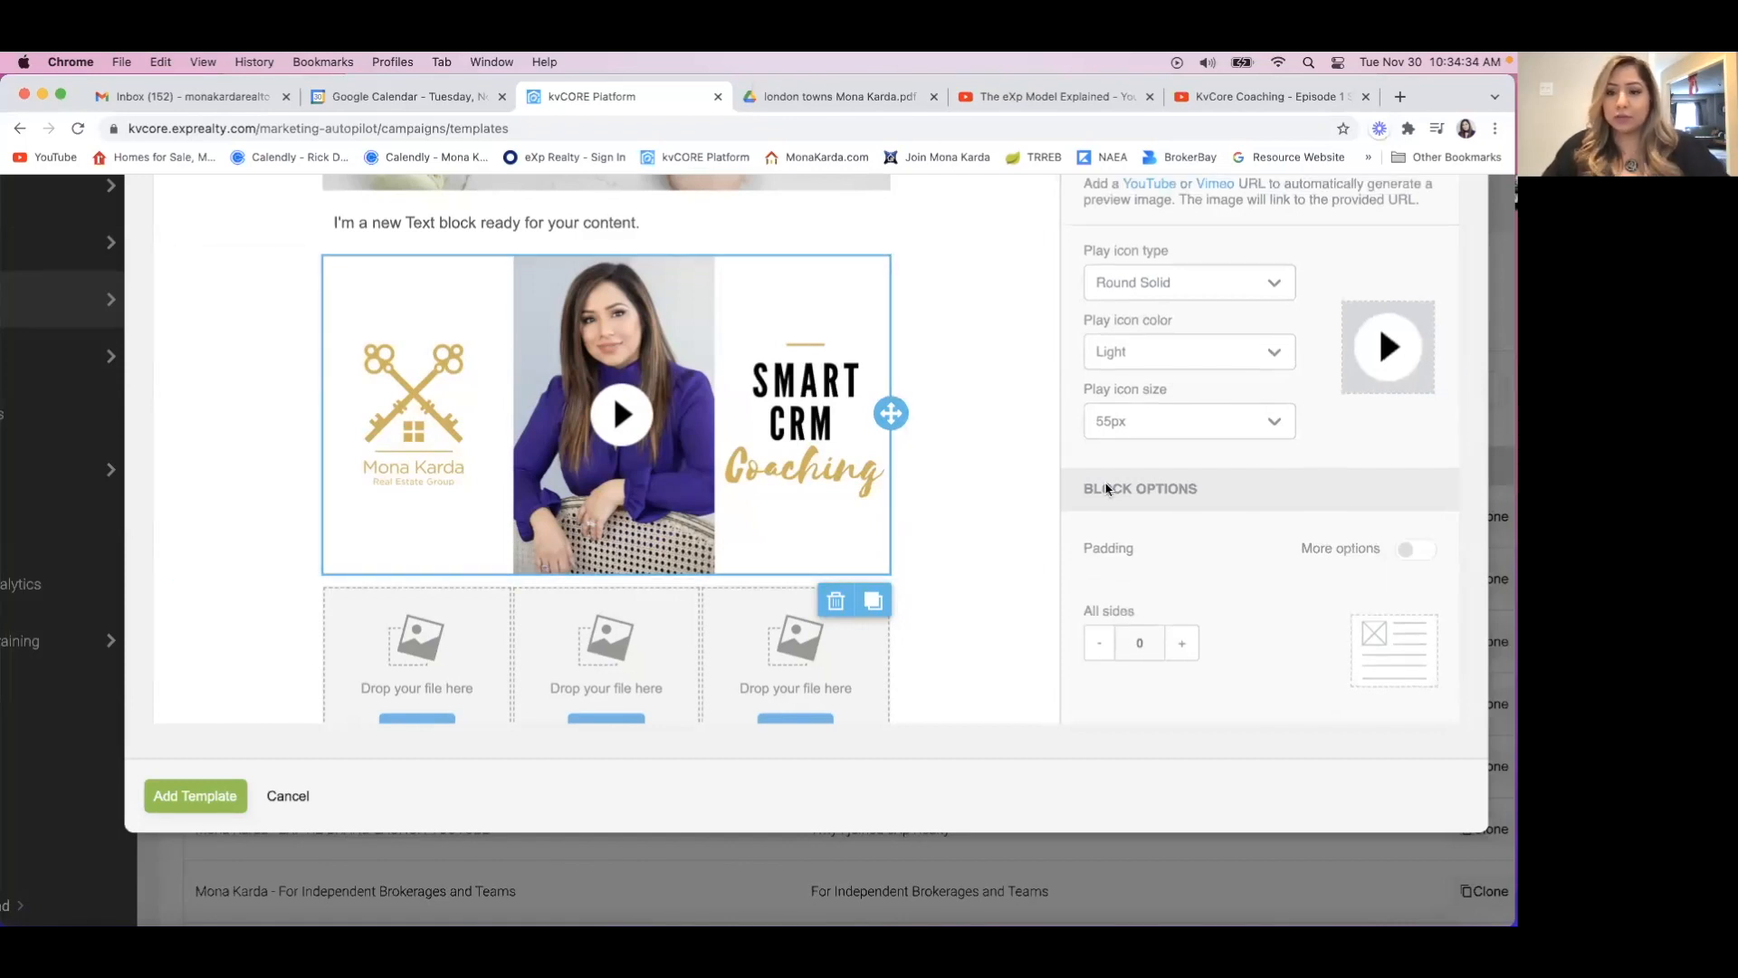
Replace the placeholder text above the video with the greeting "Hello {First Name}," followed by a new line.
scroll(1155, 493, "up", 2)
scroll(1155, 494, "up", 5)
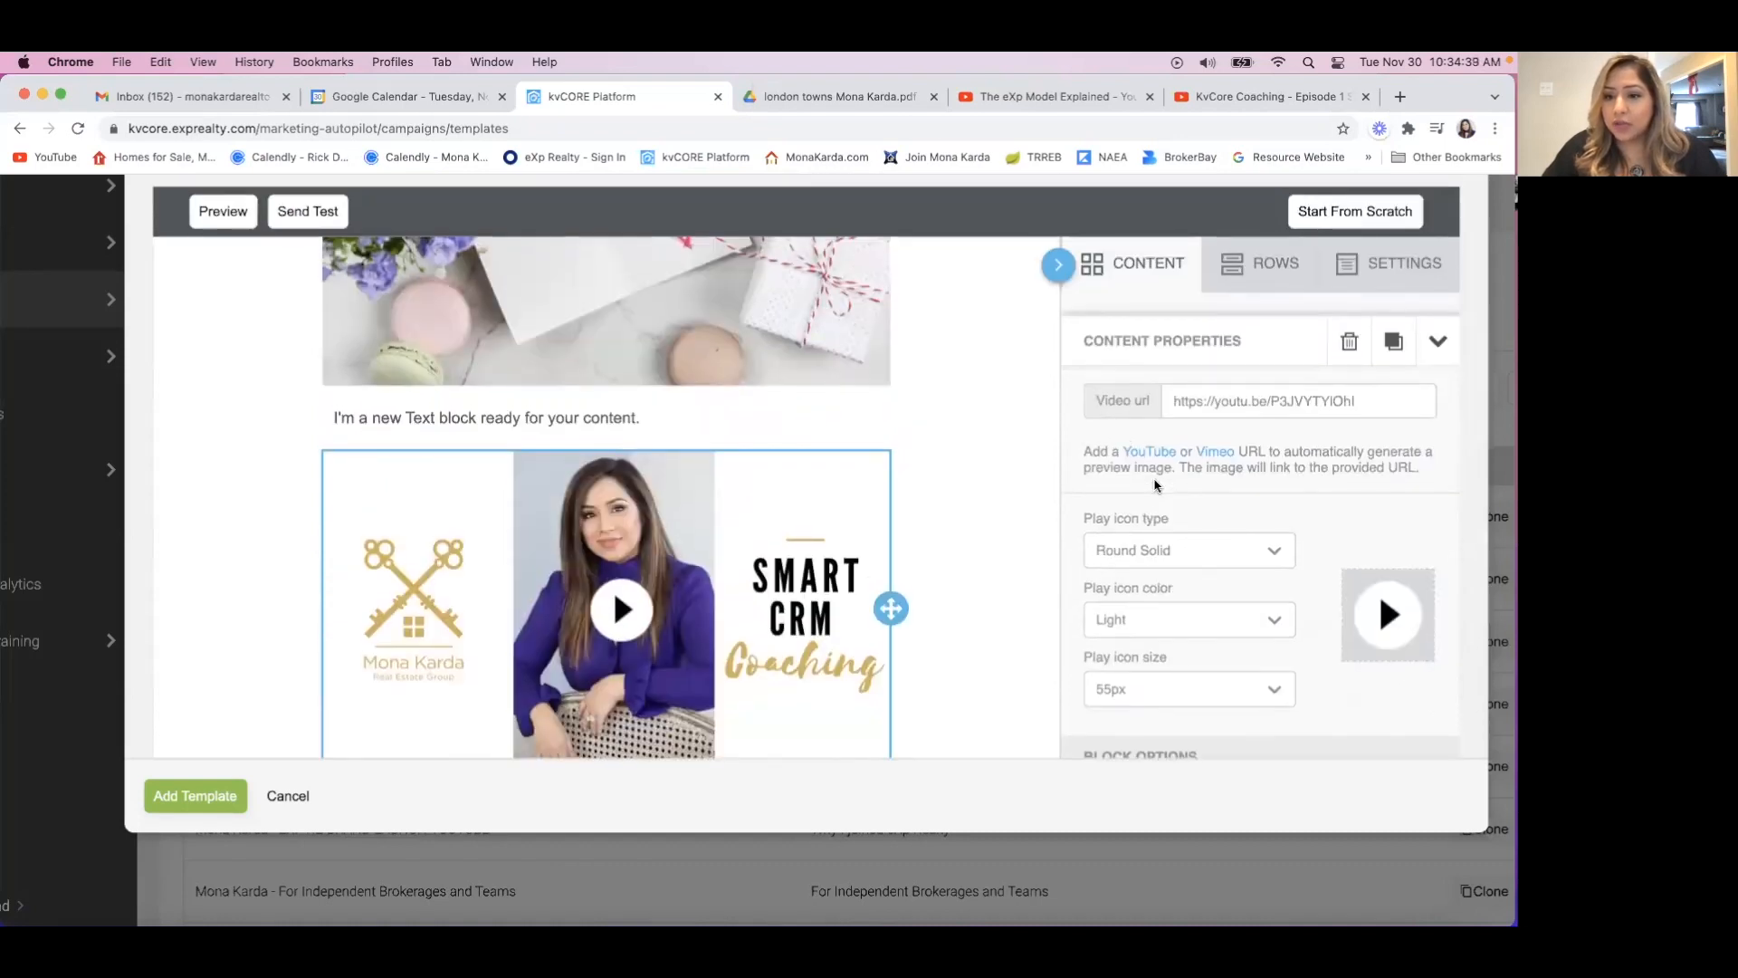
scroll(1155, 485, "down", 1)
scroll(1155, 486, "up", 1)
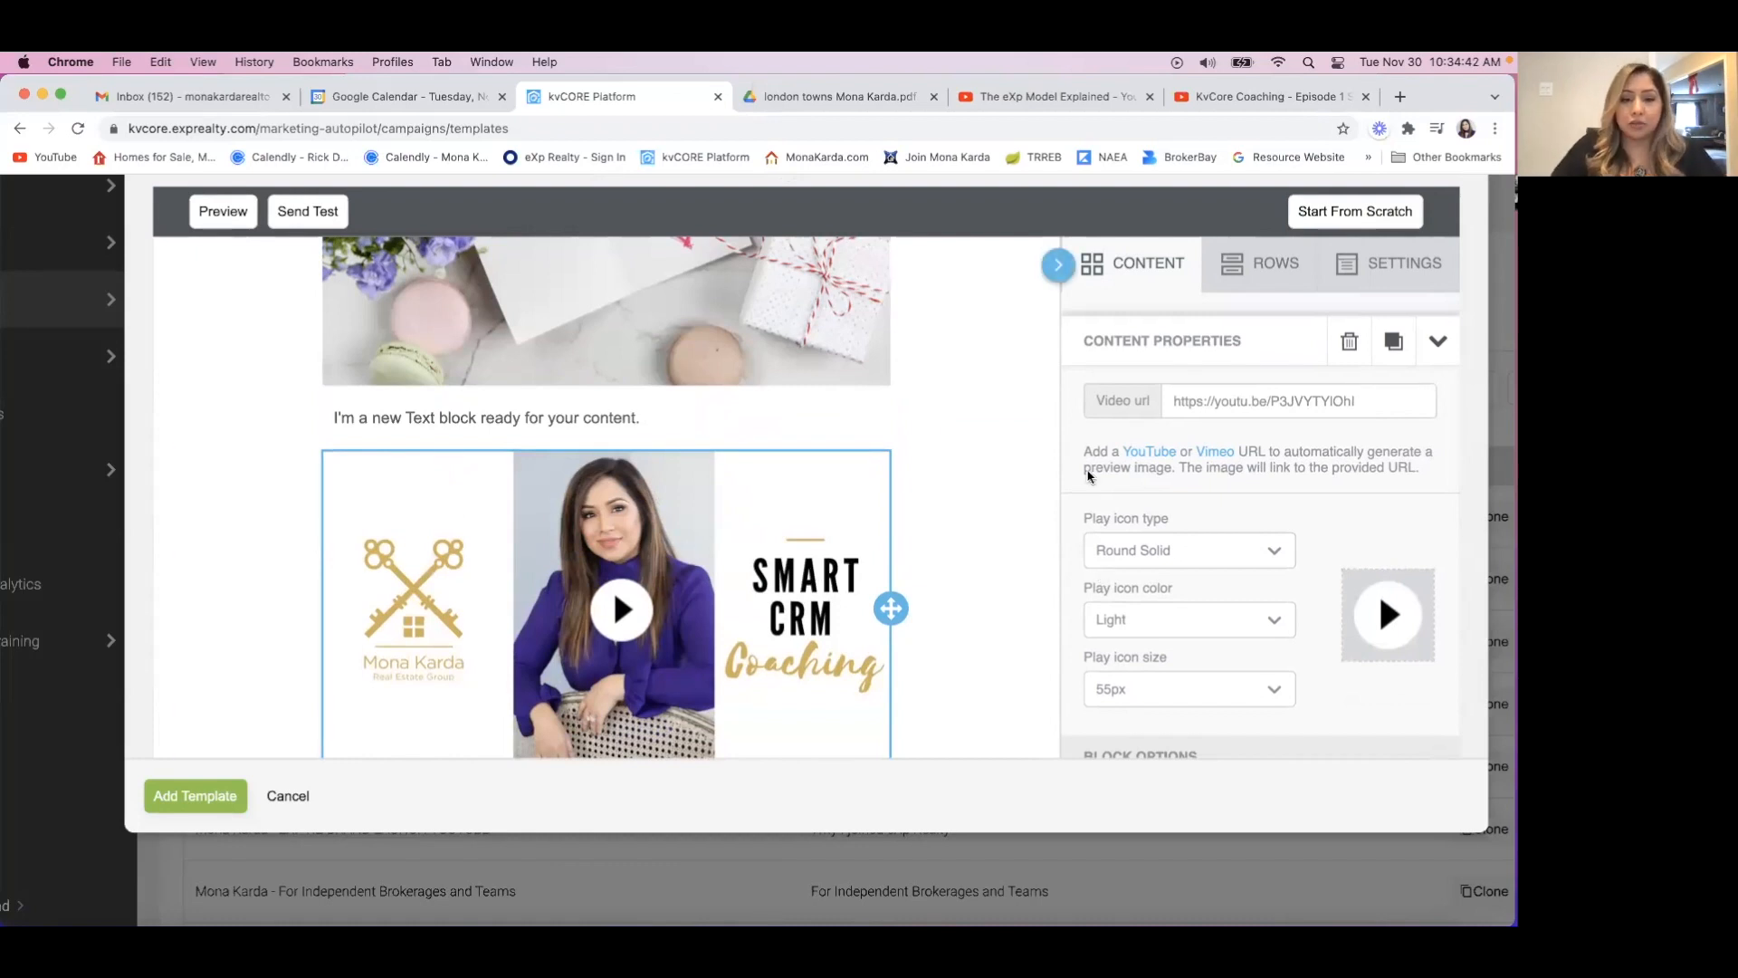
left_click(541, 418)
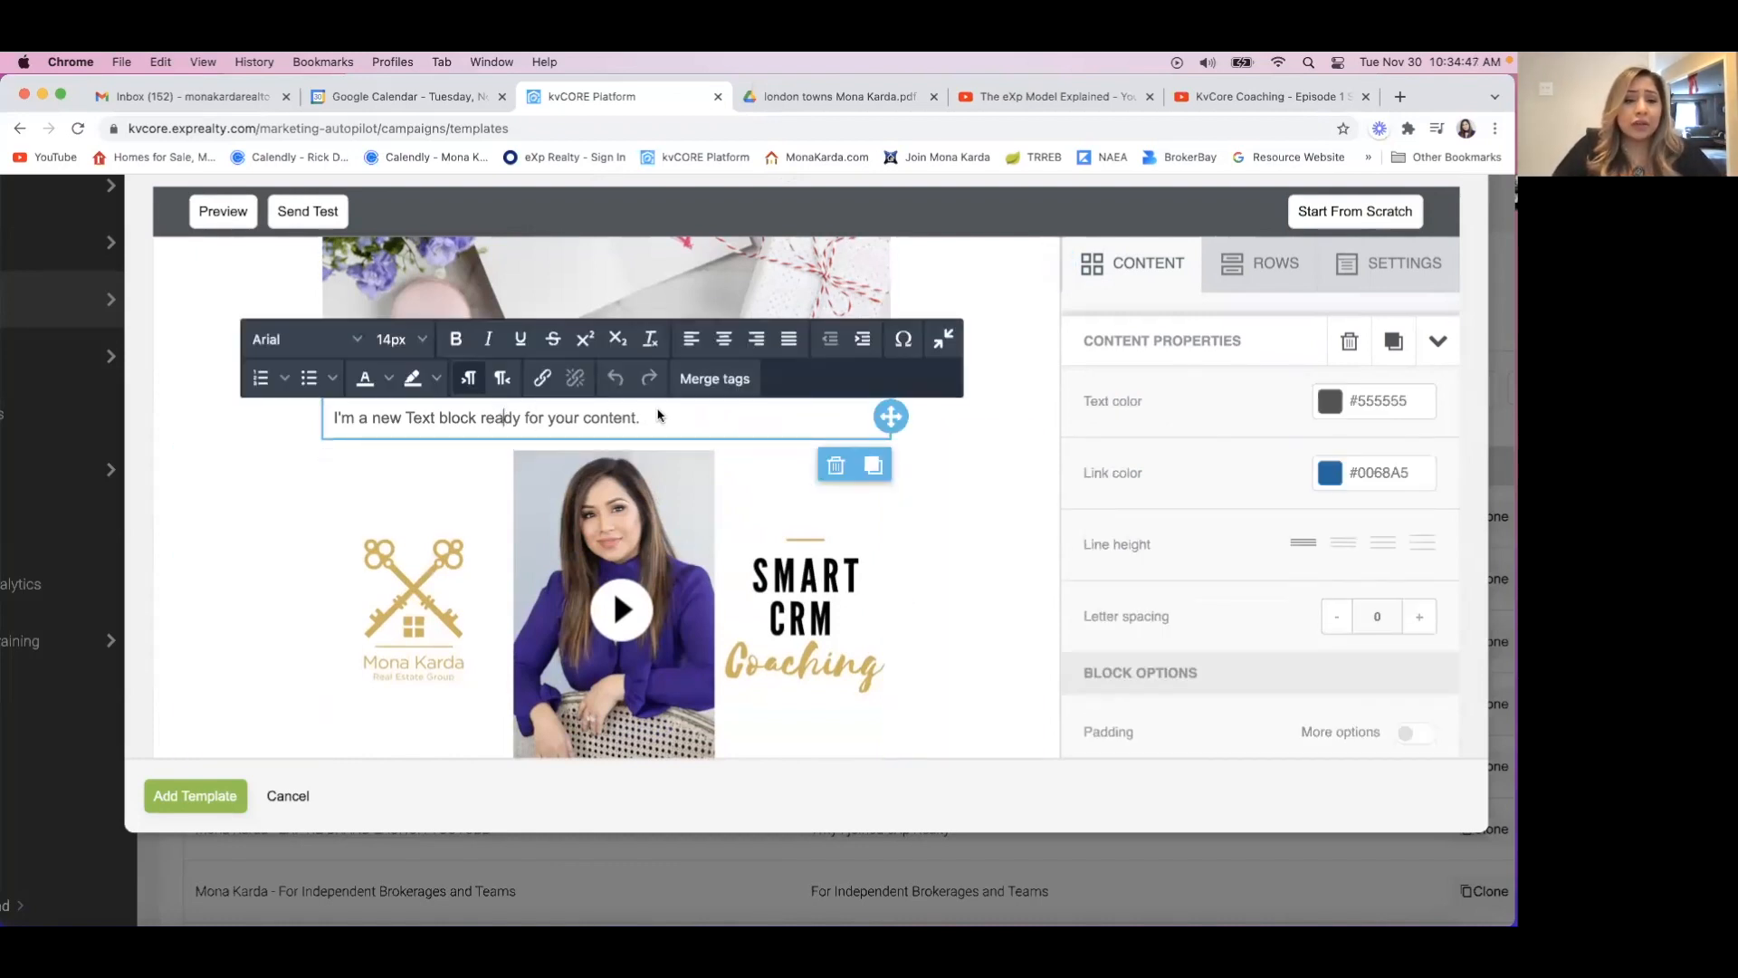
left_click_drag(657, 415, 207, 418)
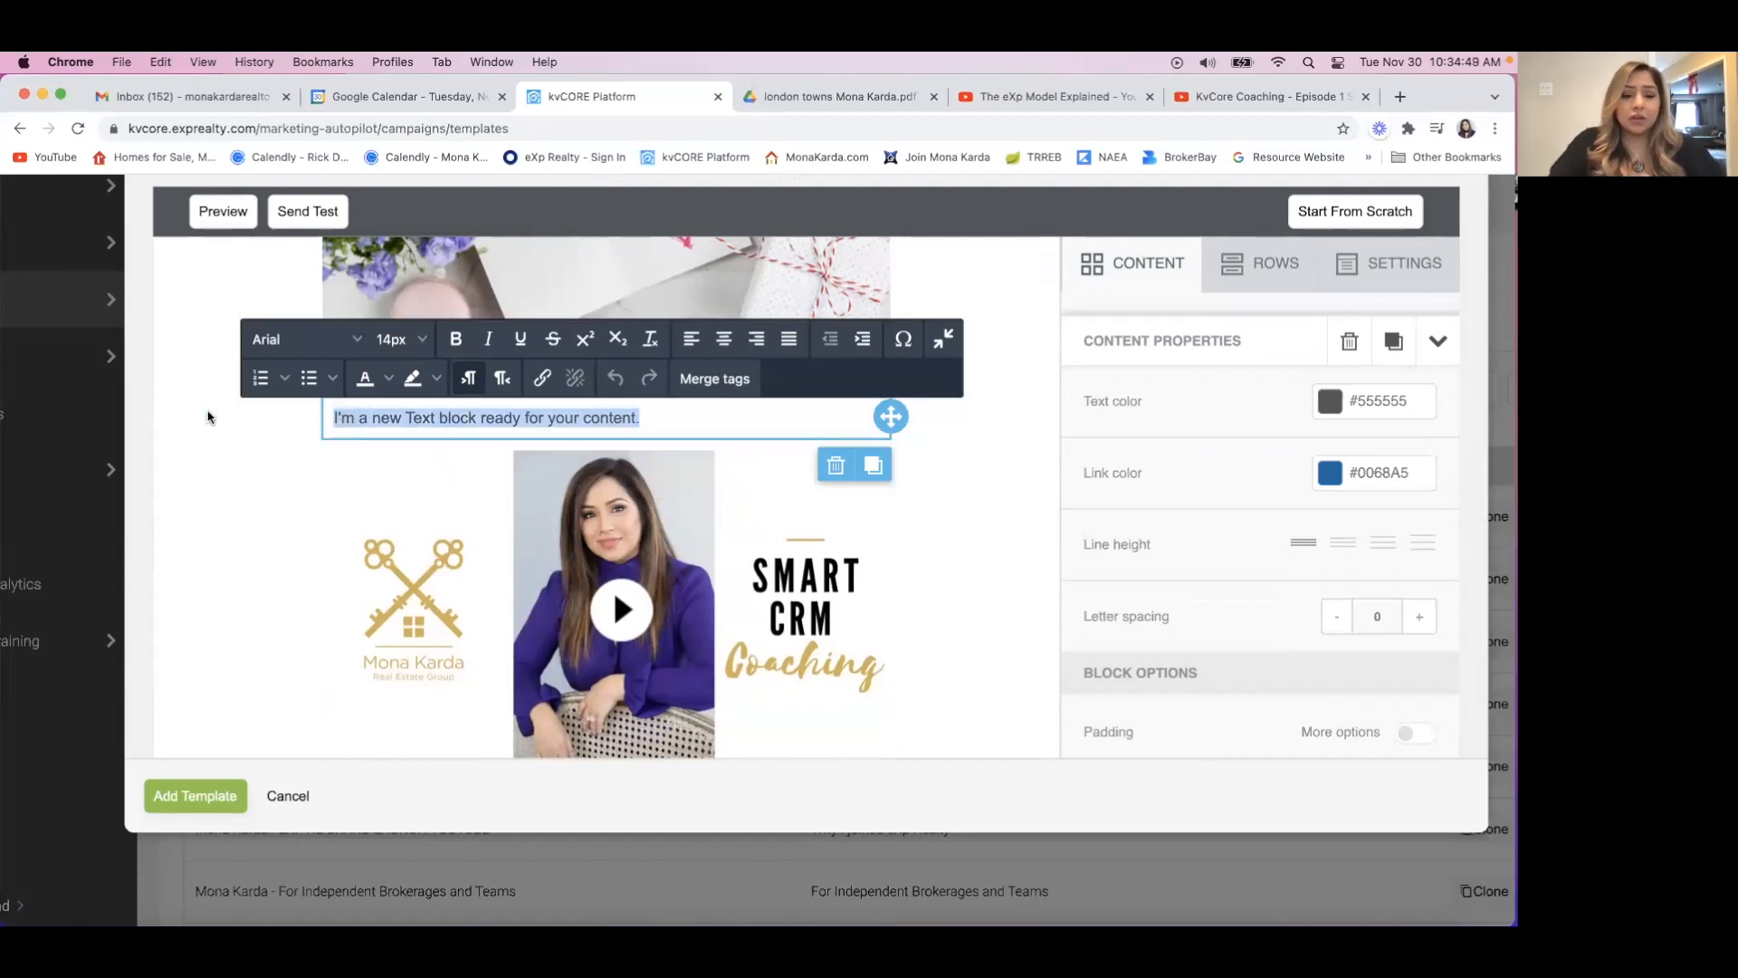
type("Hello ")
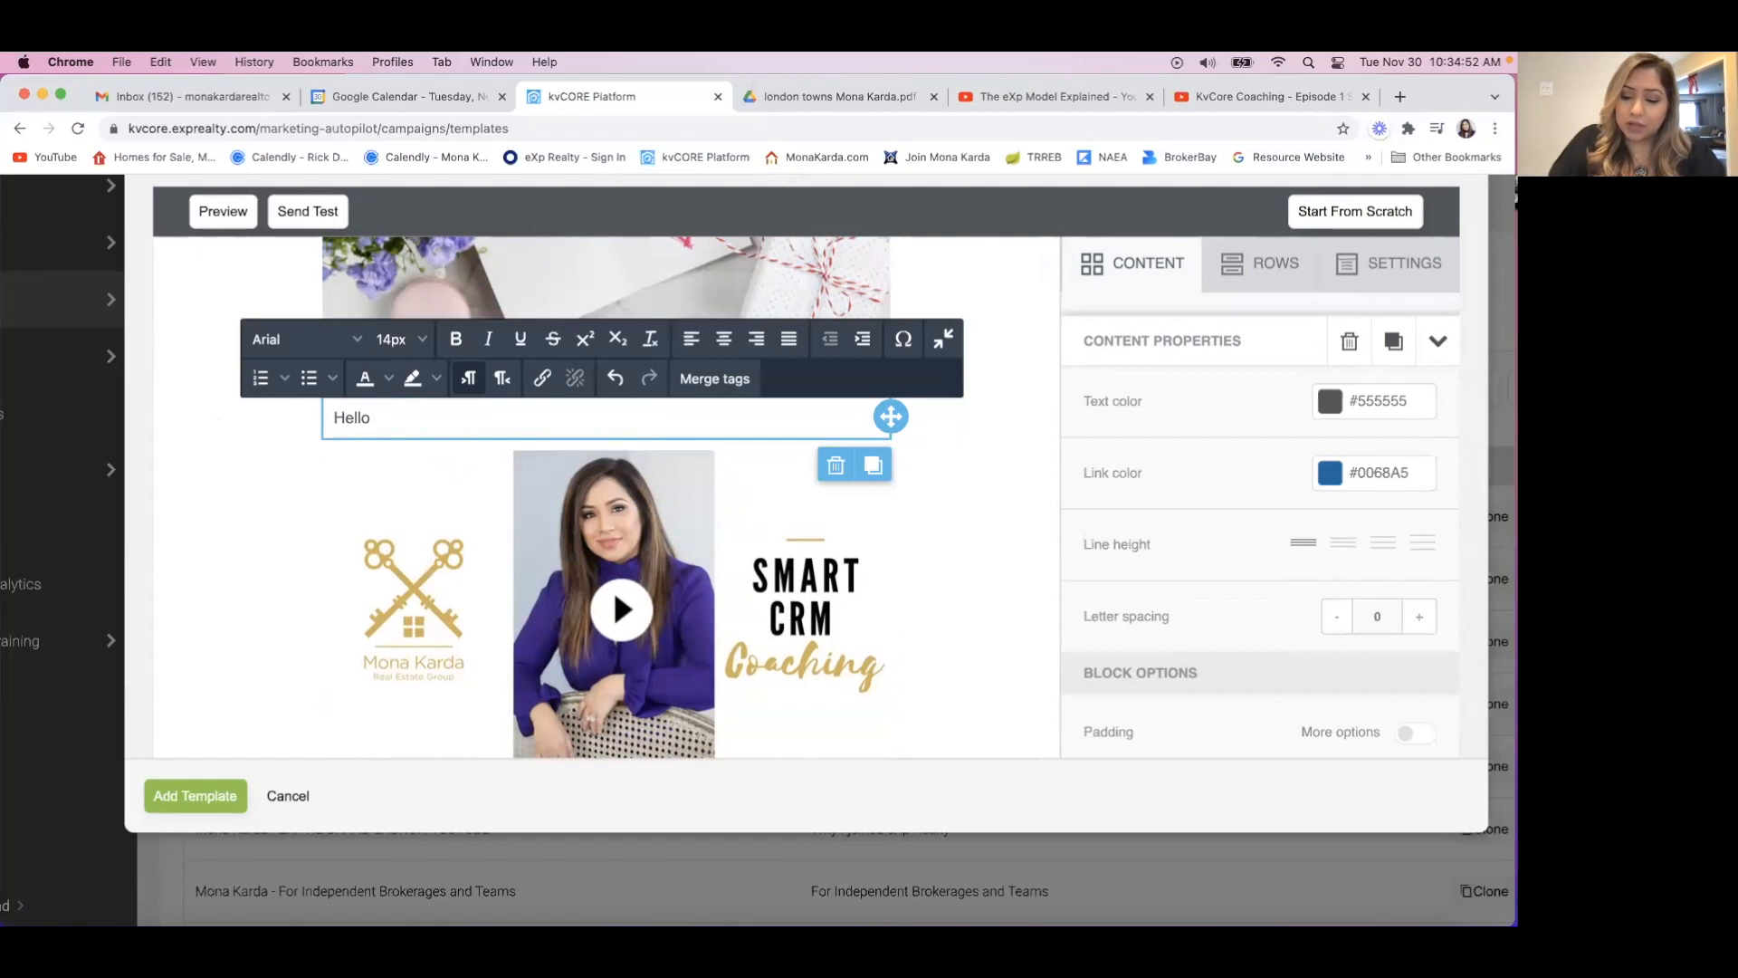
type("{First Na")
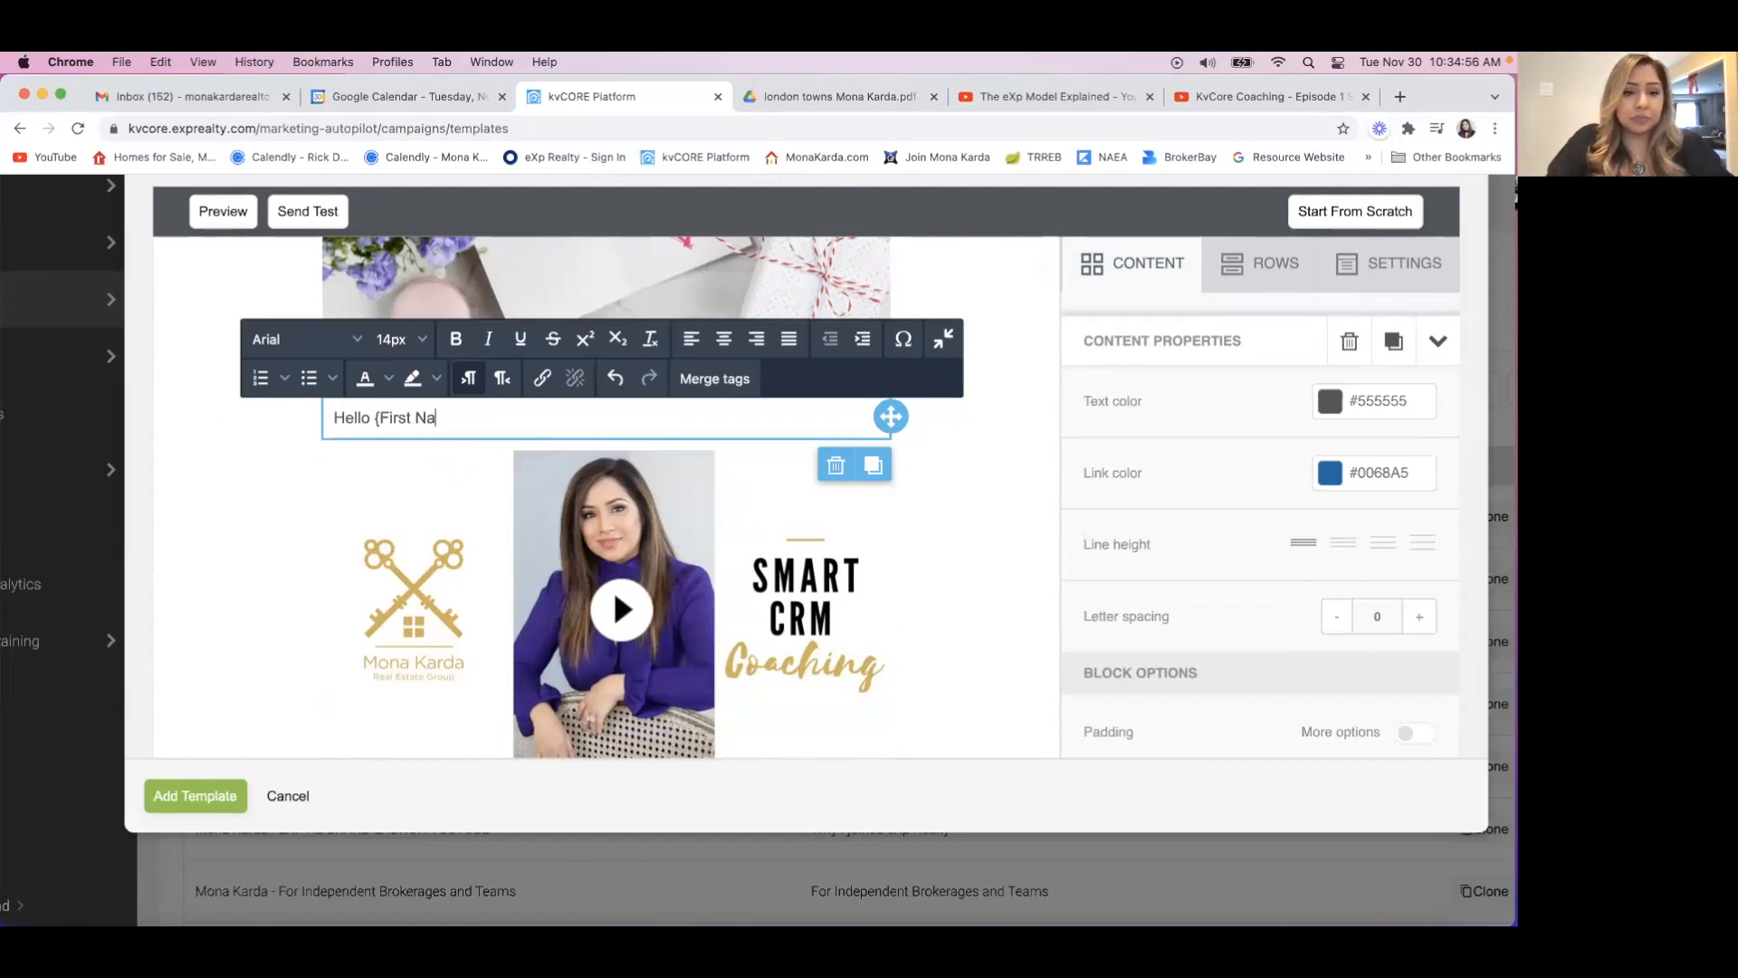
type("me}")
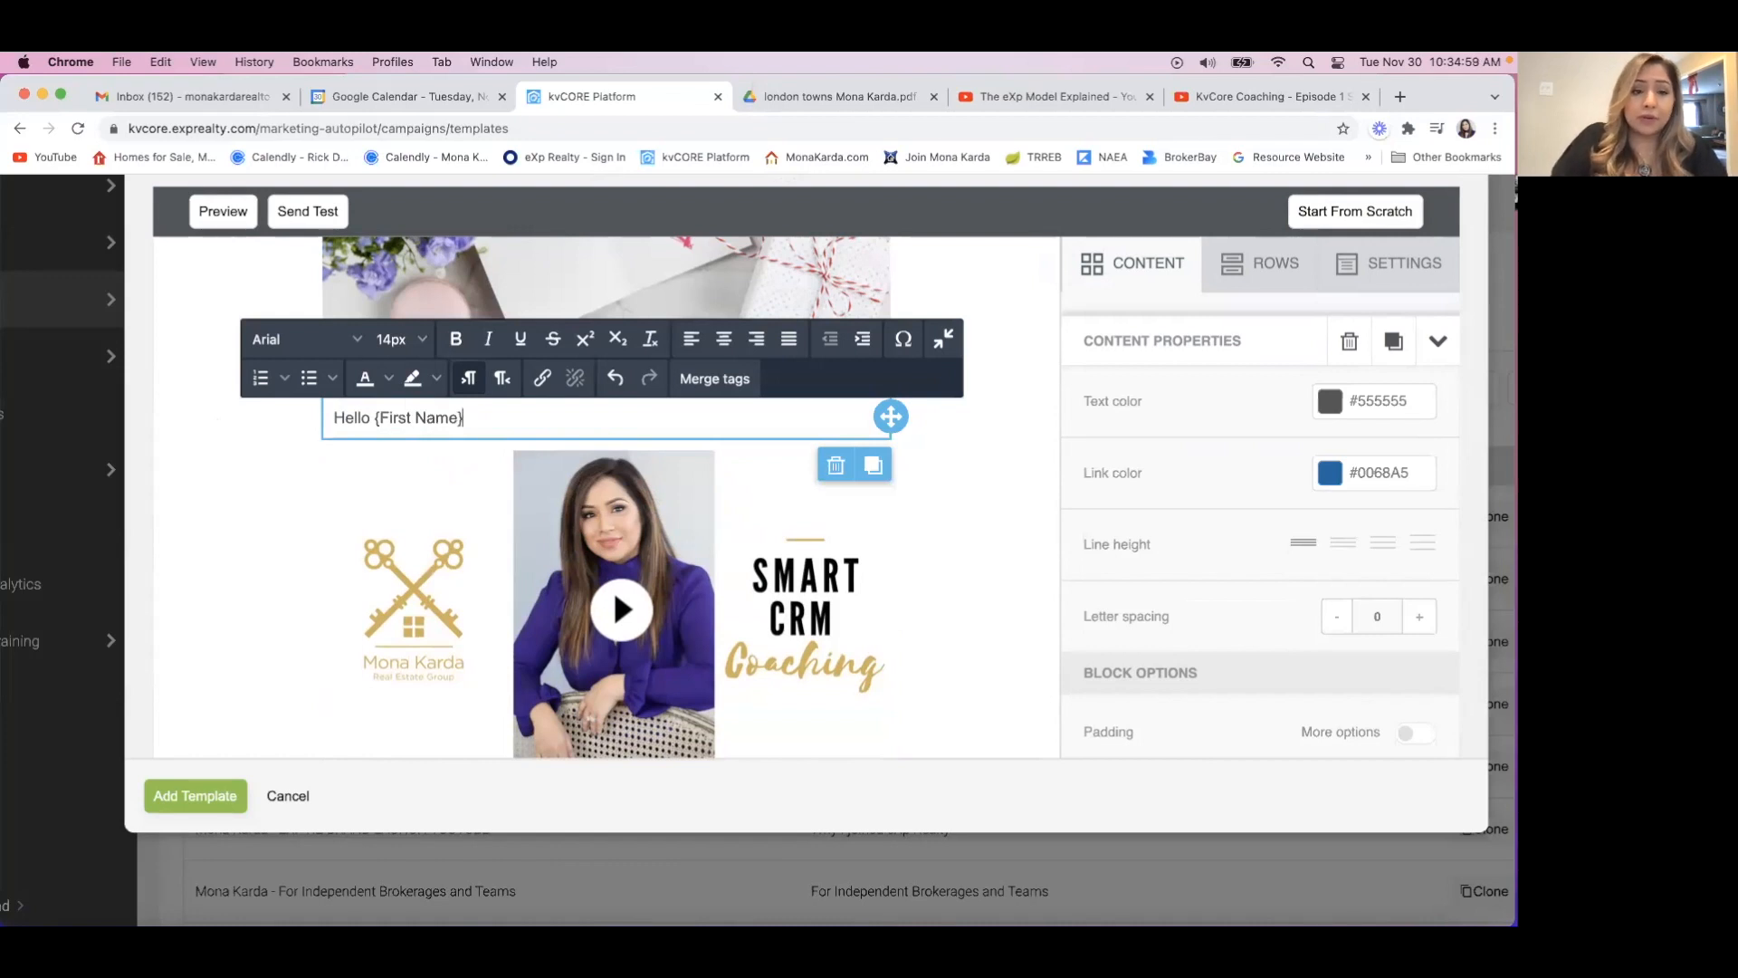
type(",")
key("Return")
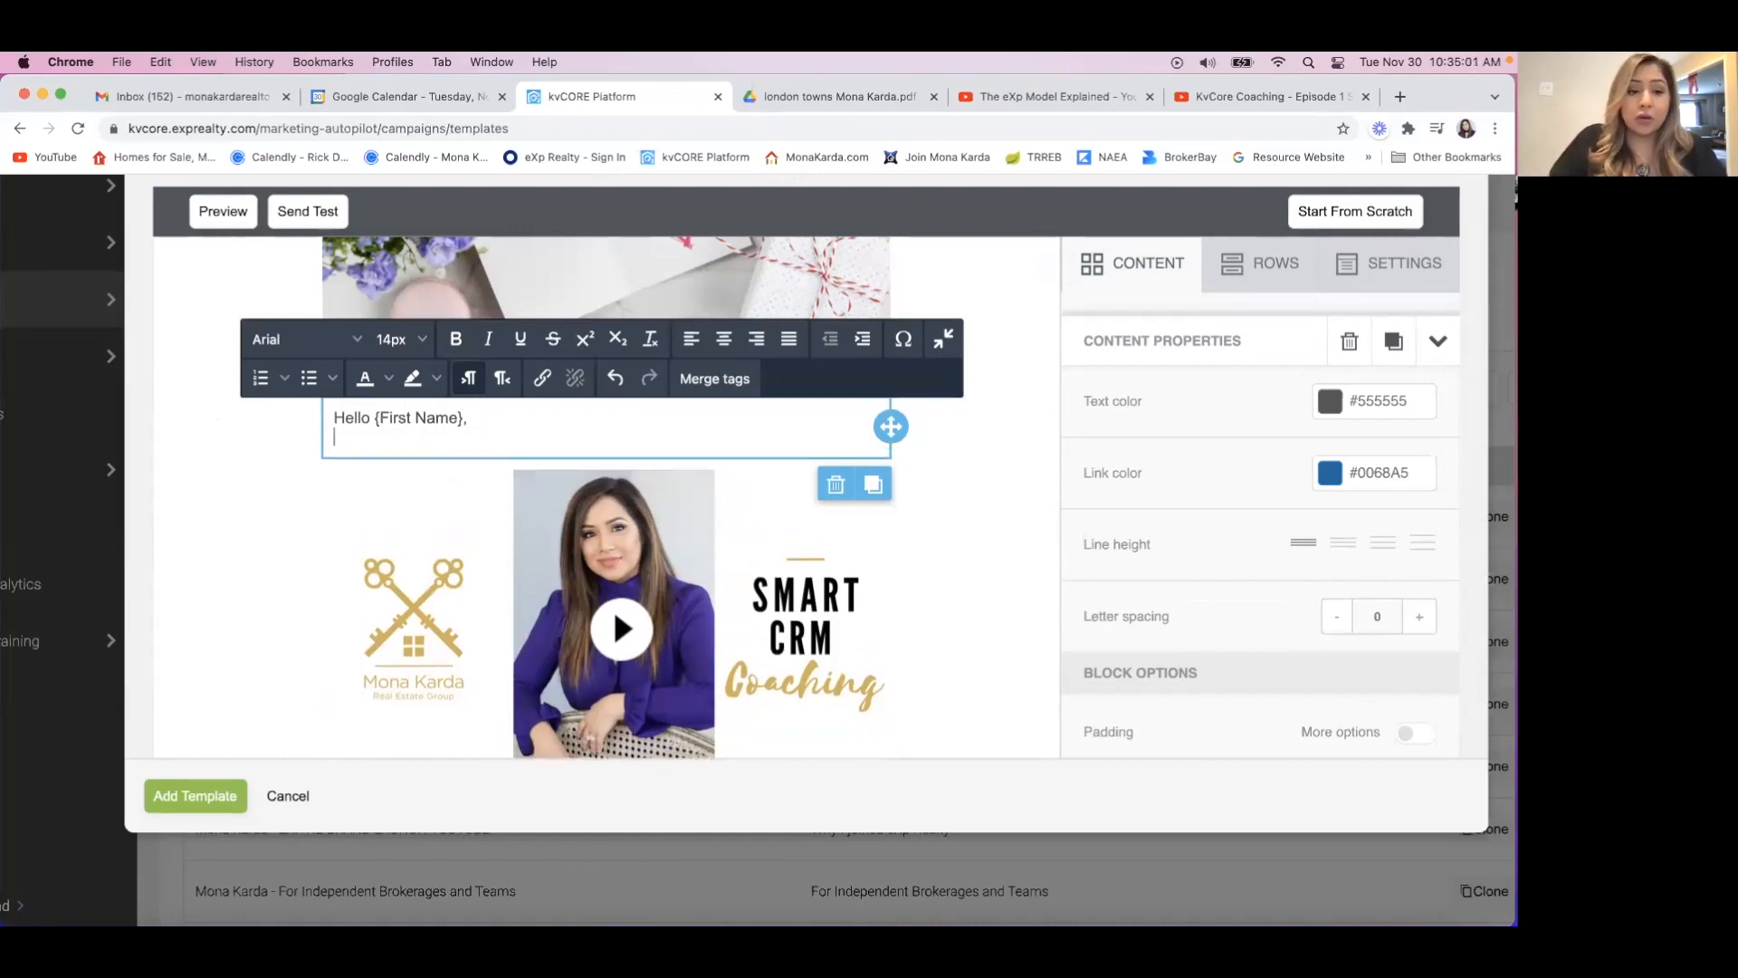
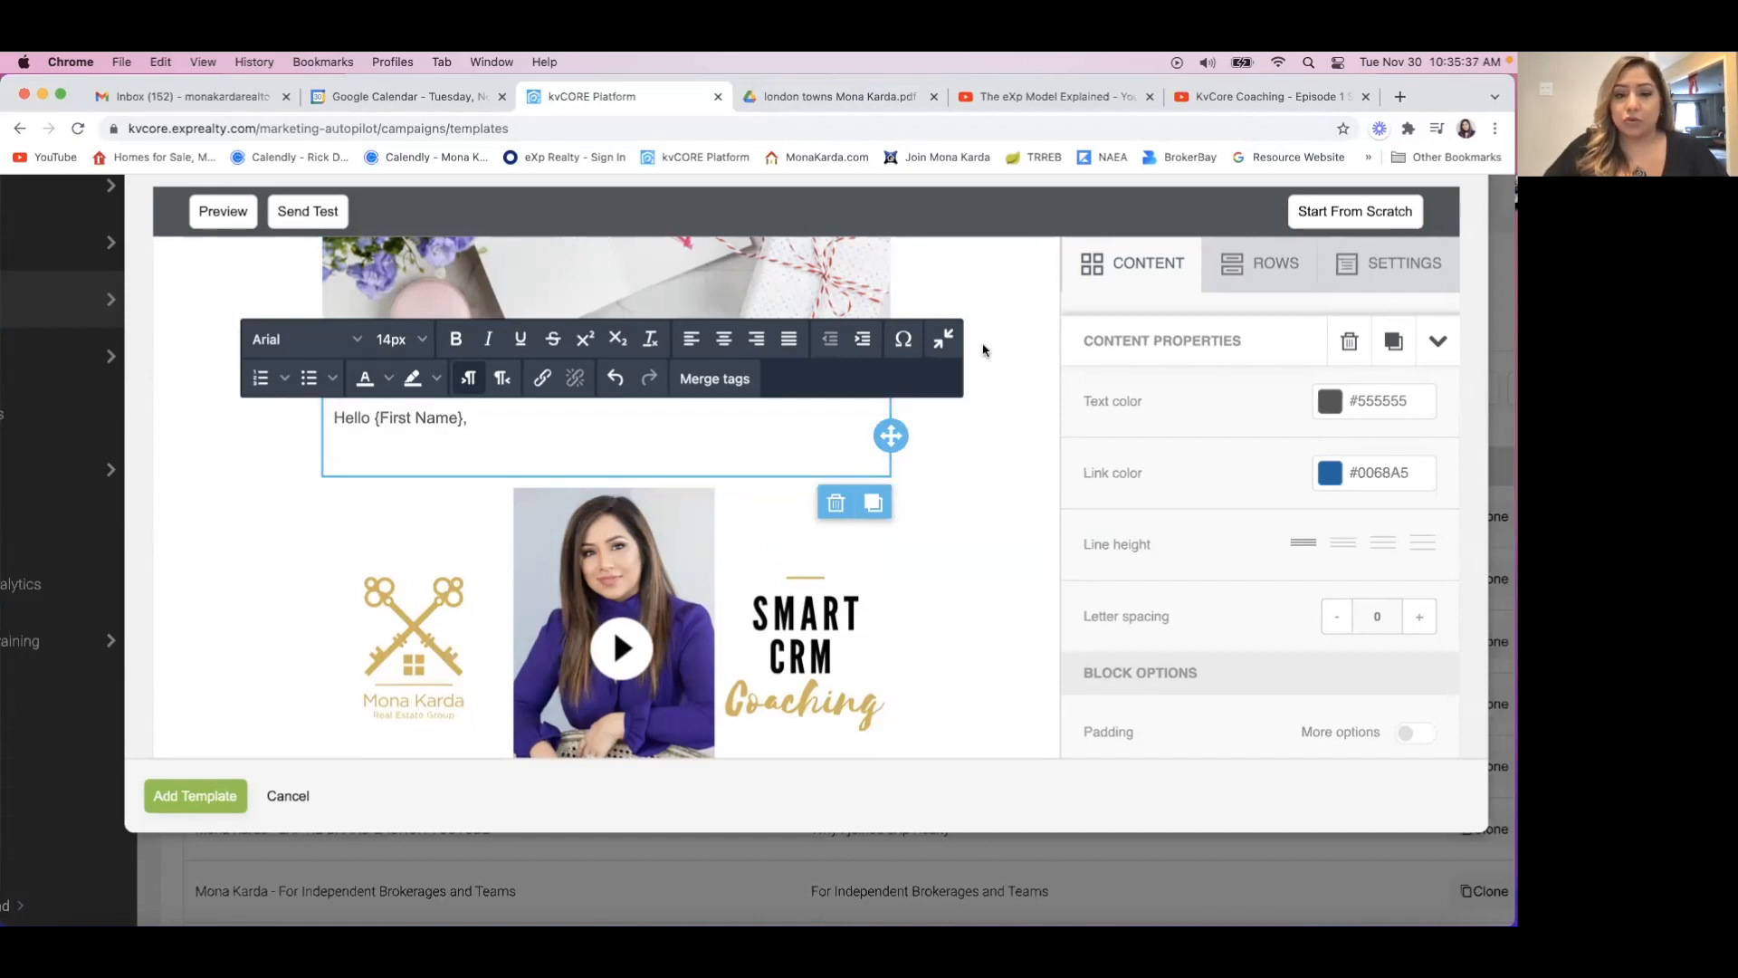
Place the black-background Gladiators logo JPG from Recents in the first placeholder of the three-image row.
left_click(1049, 413)
scroll(1048, 413, "down", 5)
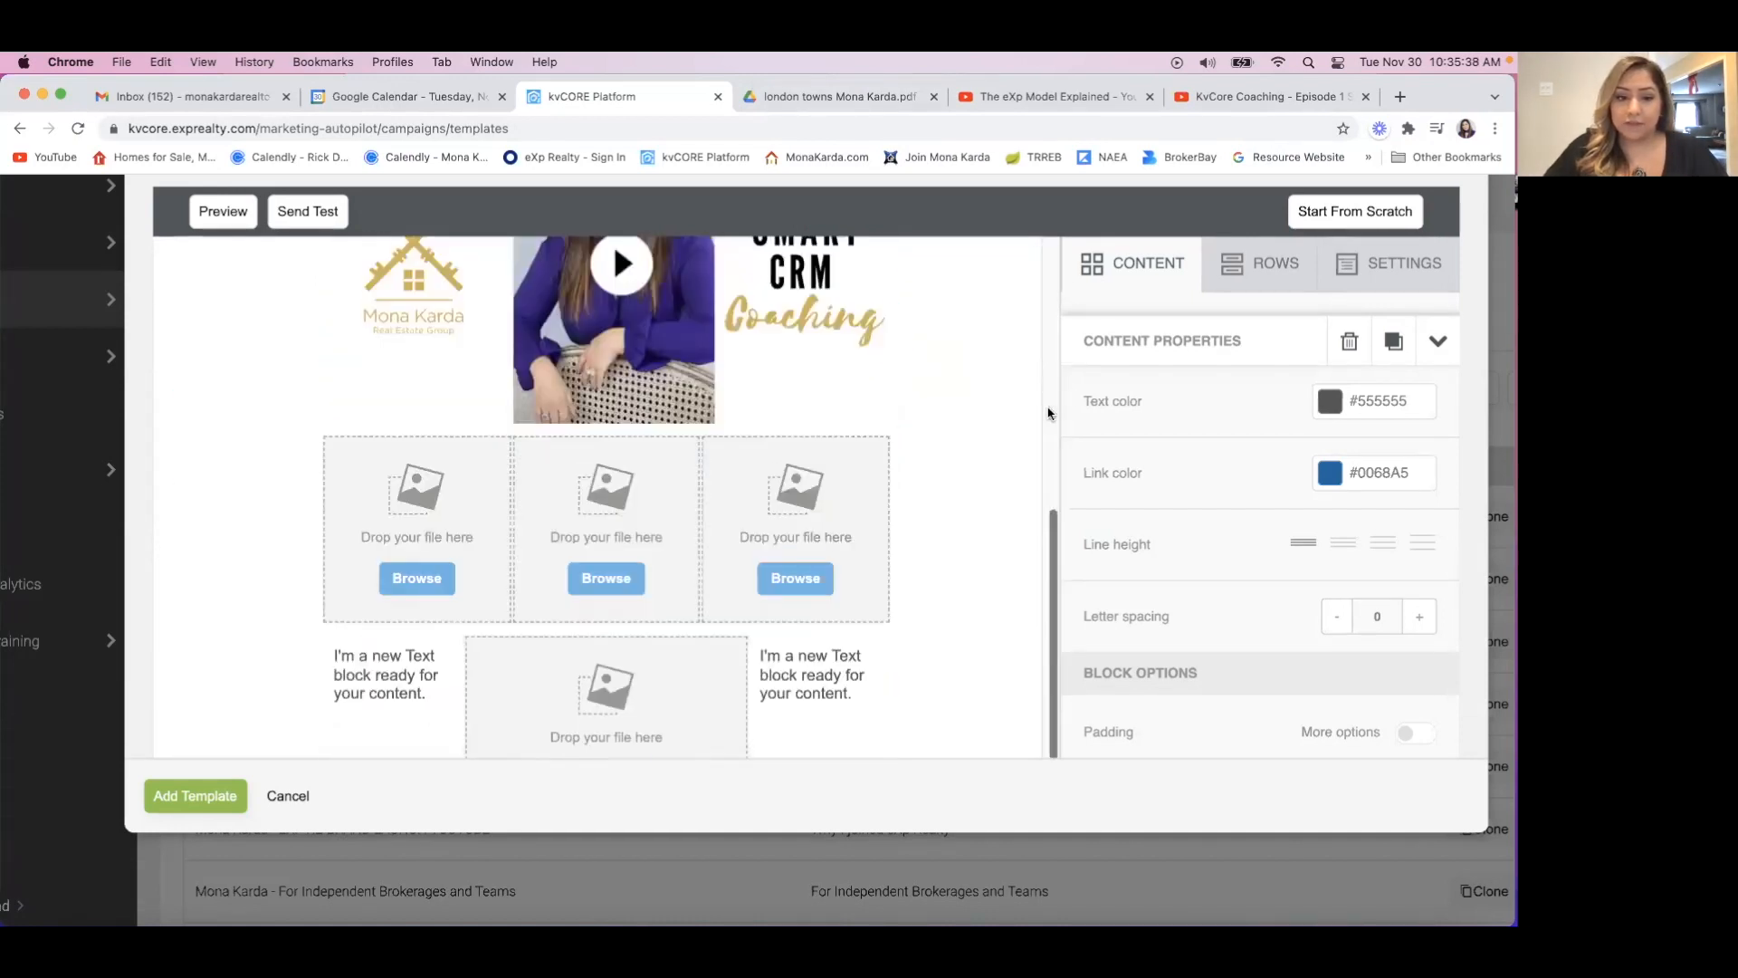
scroll(1048, 412, "down", 2)
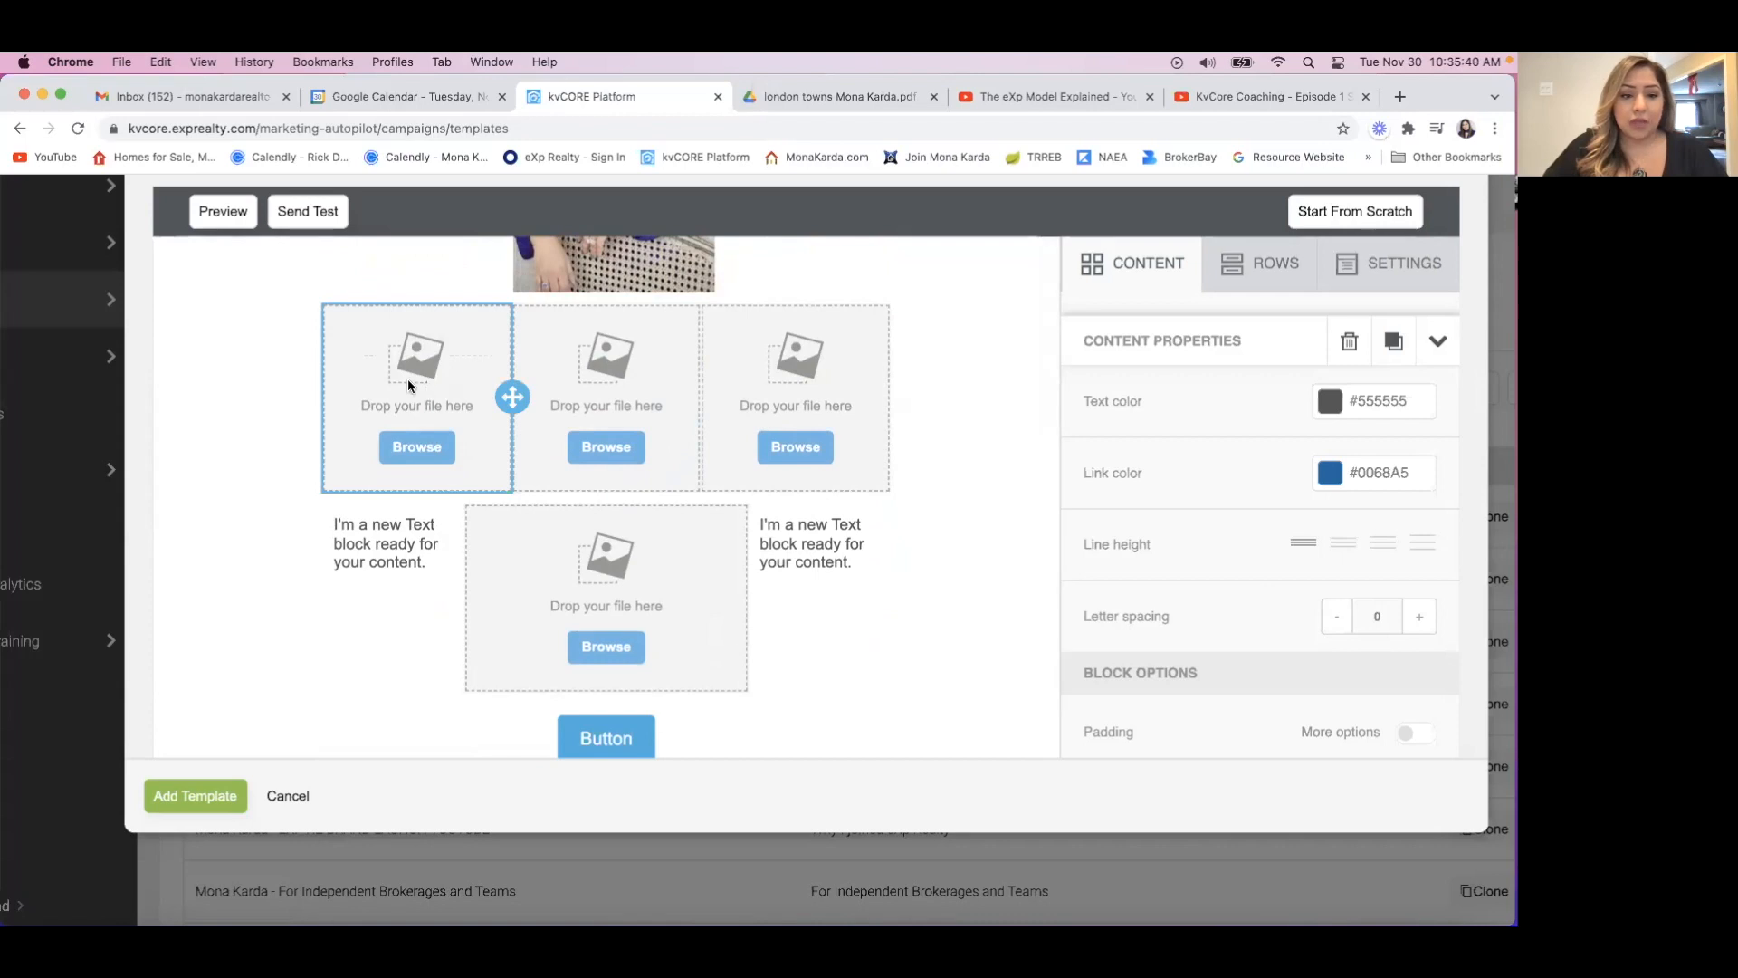
left_click(72, 922)
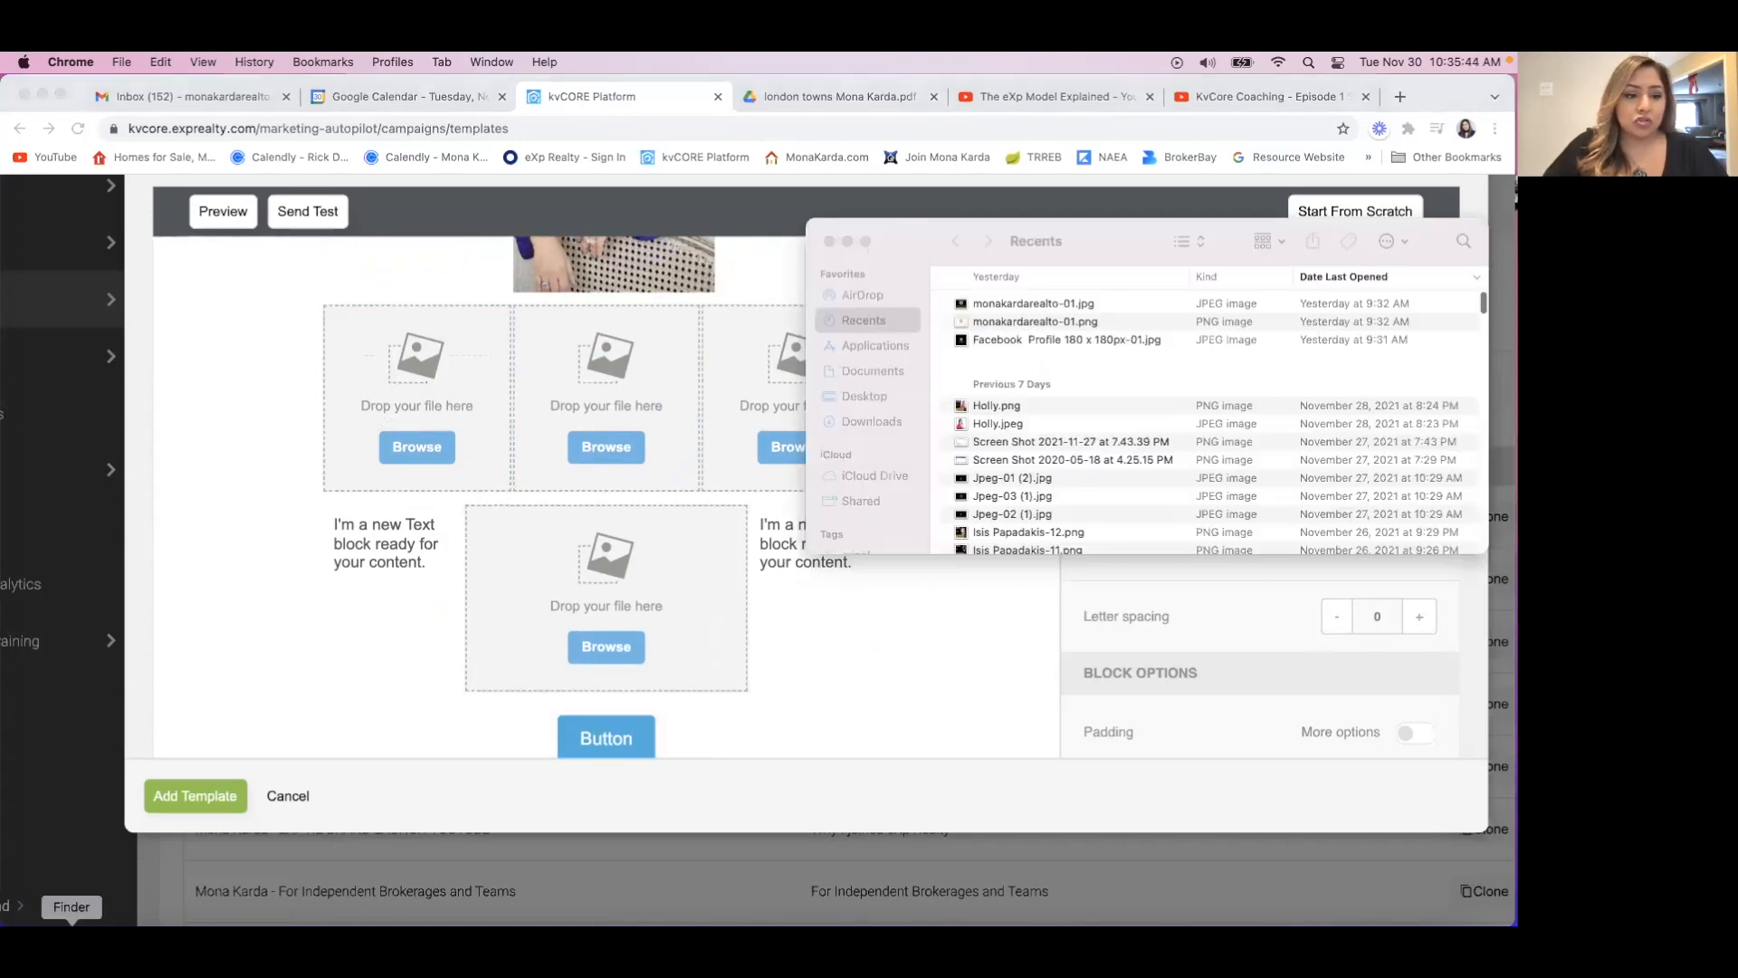
left_click(1012, 306)
left_click_drag(1013, 306, 409, 435)
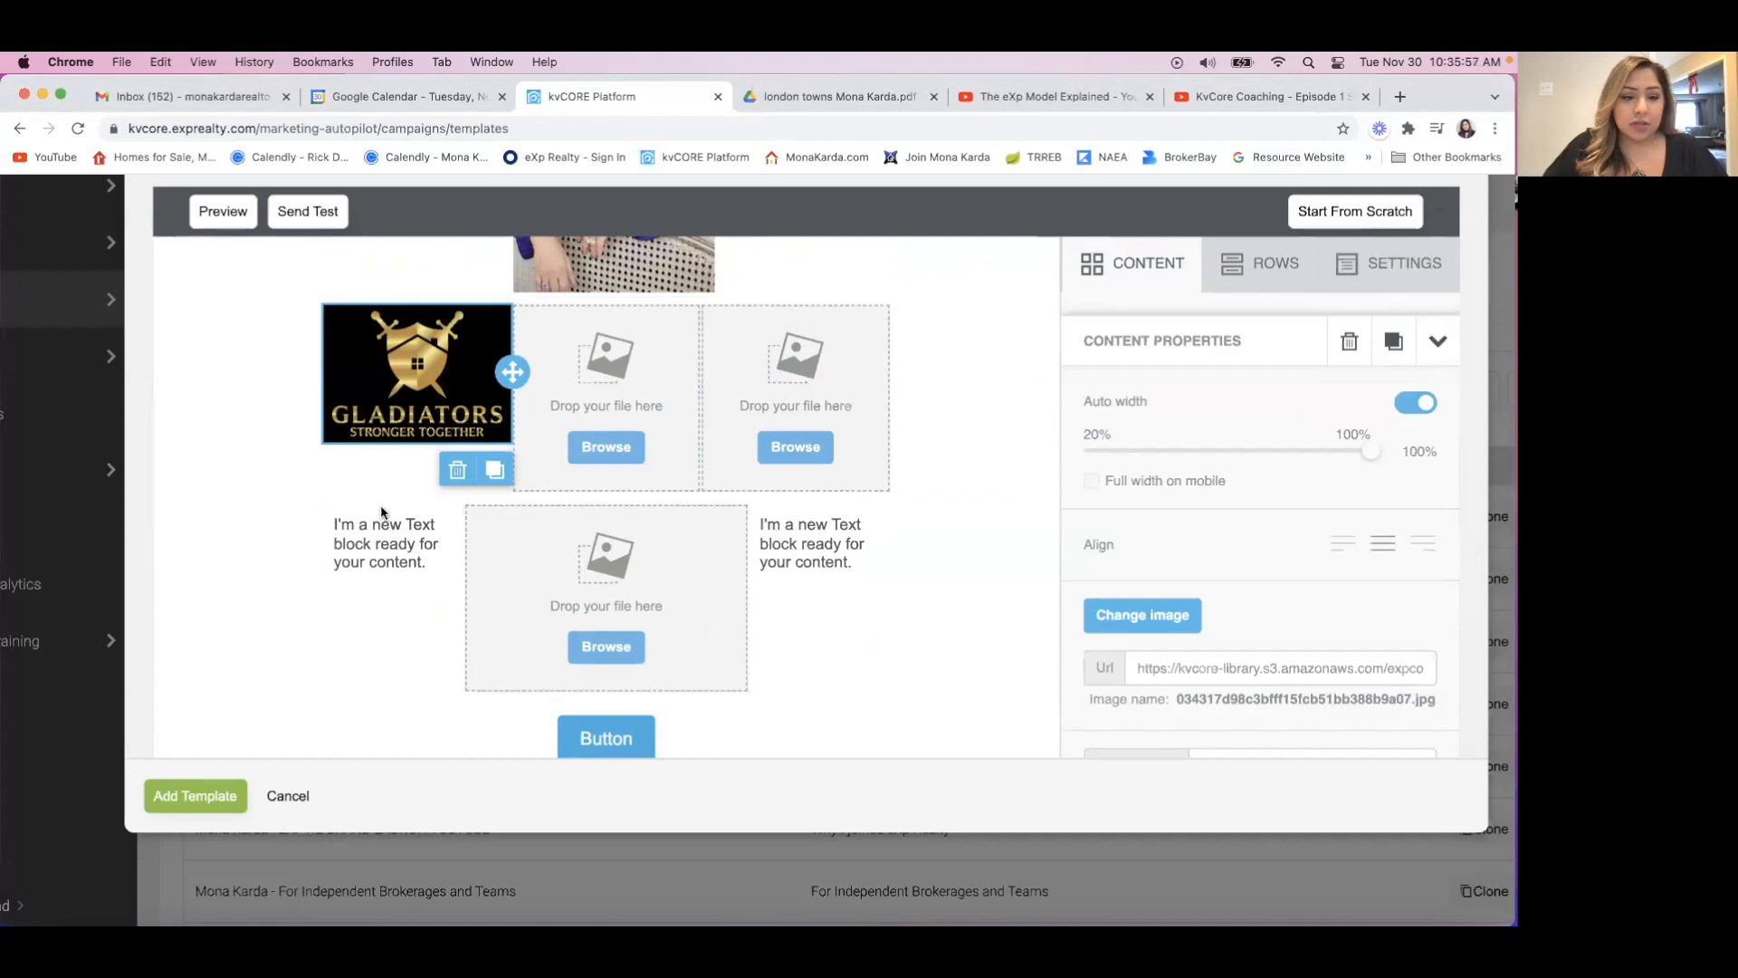
Place the Gladiators logo PNG from Recents in the middle placeholder of the three-image row.
left_click(71, 921)
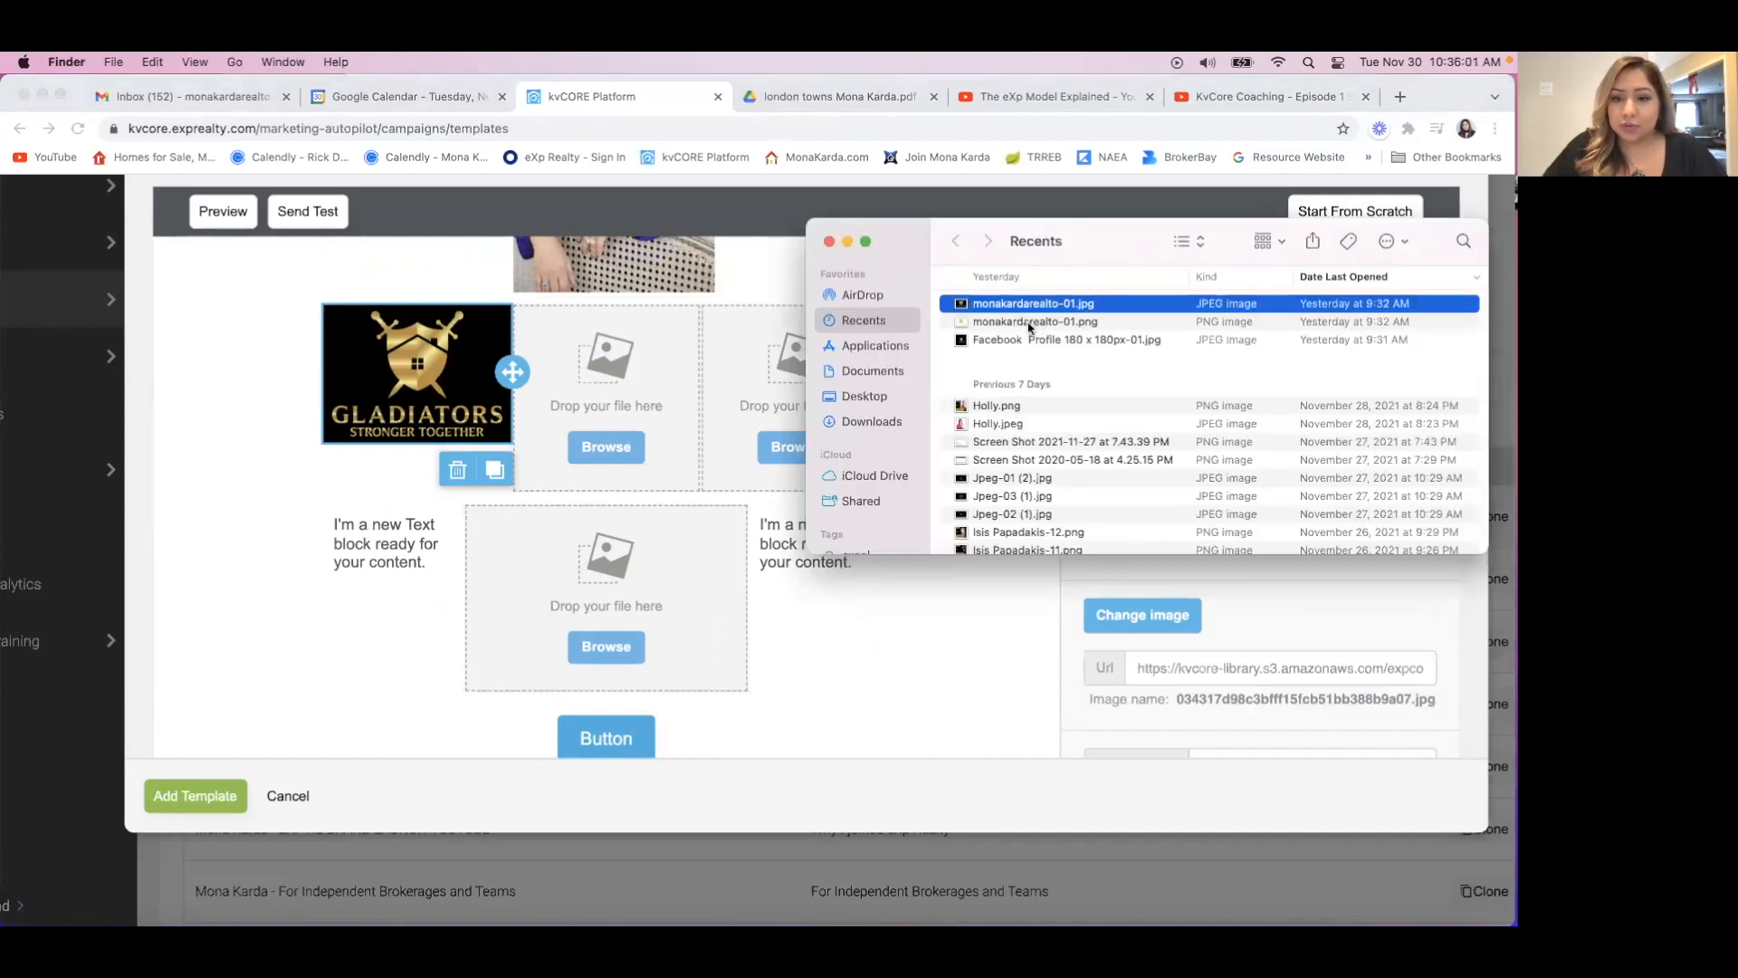
left_click_drag(1030, 328, 598, 423)
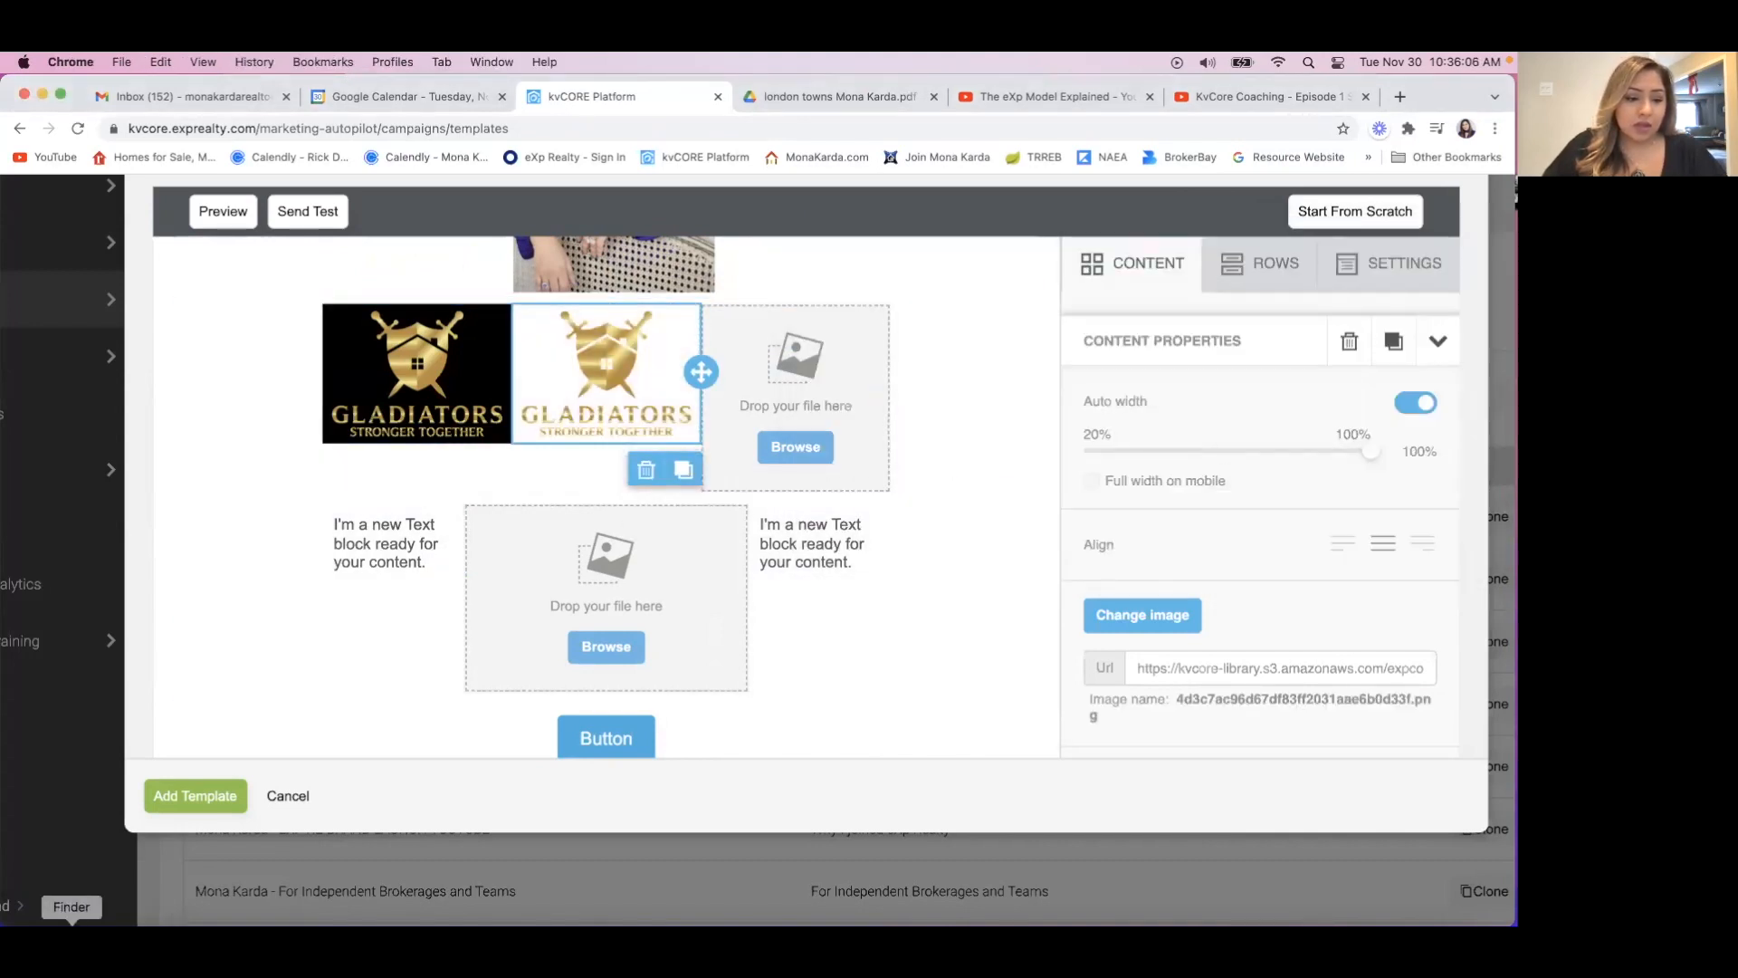
left_click(71, 924)
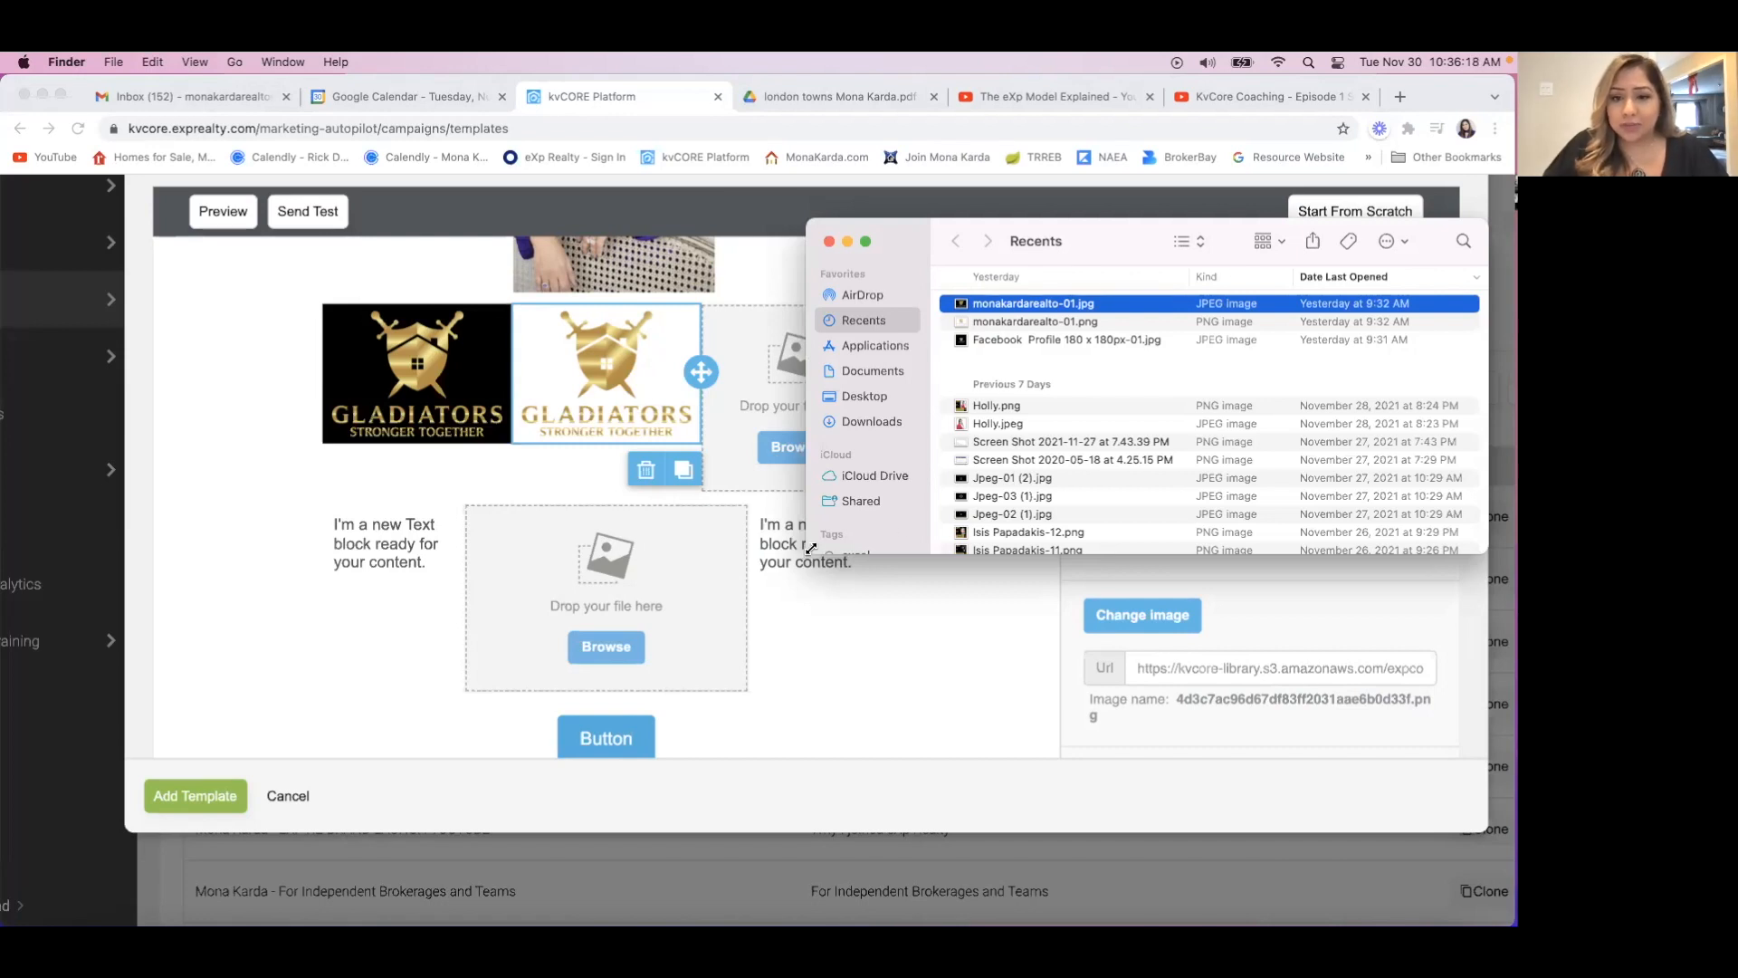
left_click_drag(808, 548, 975, 541)
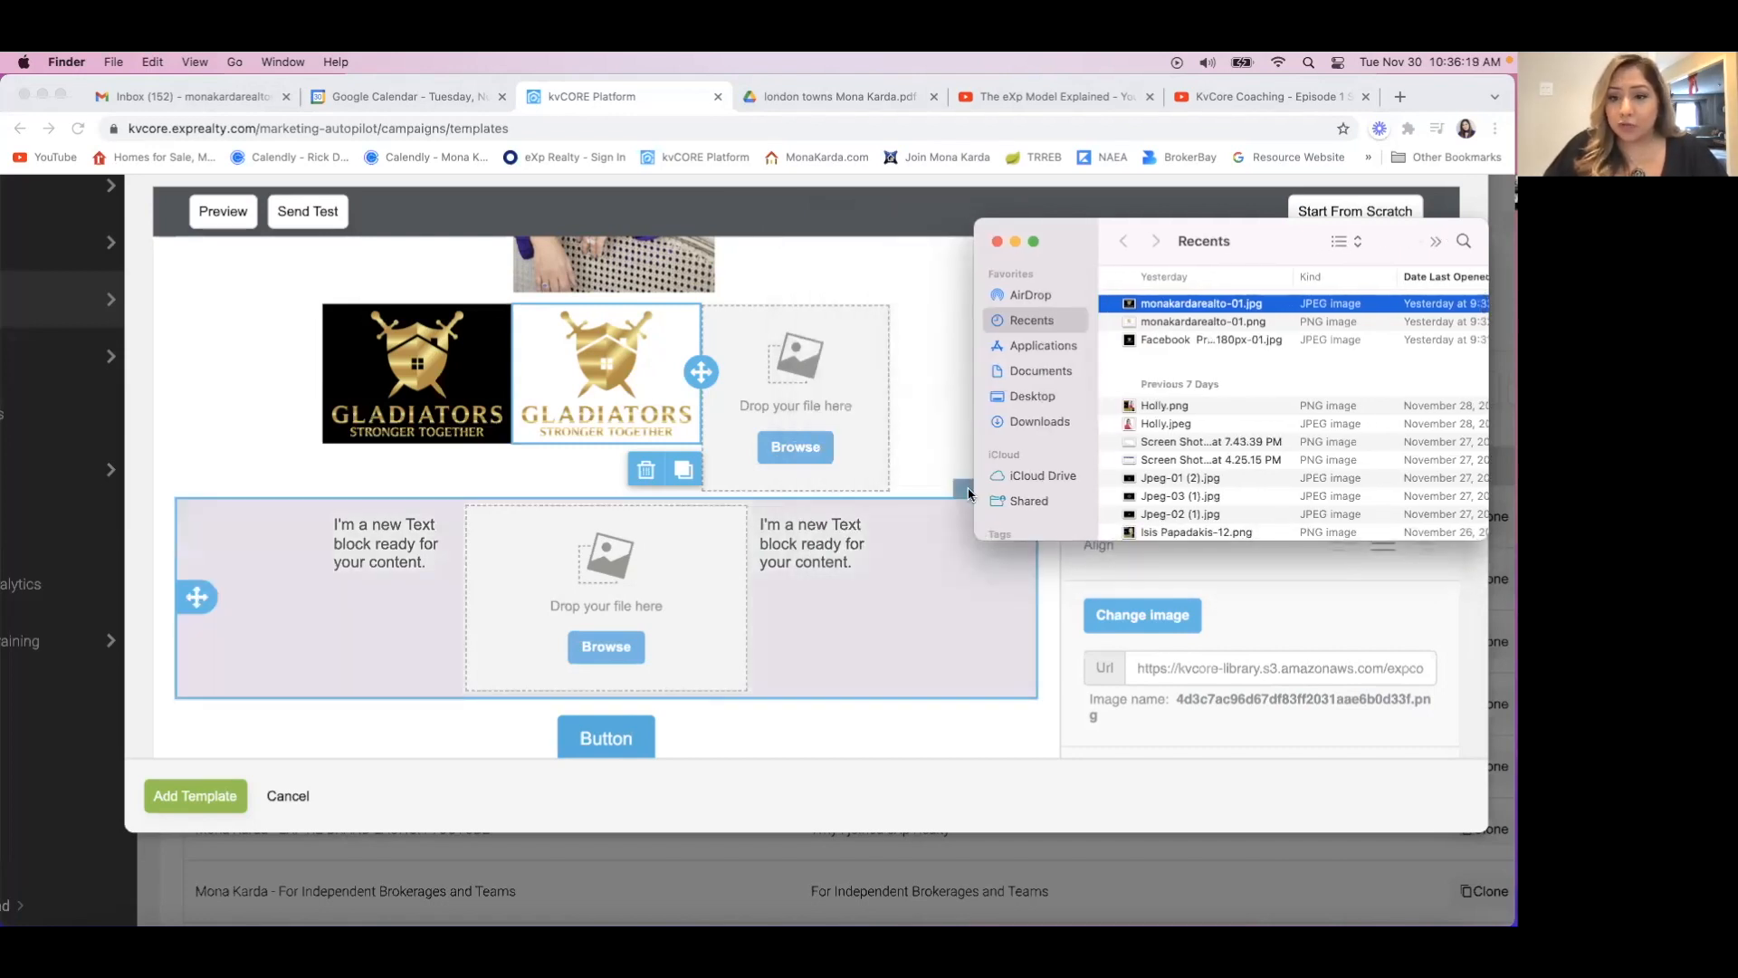
left_click(997, 240)
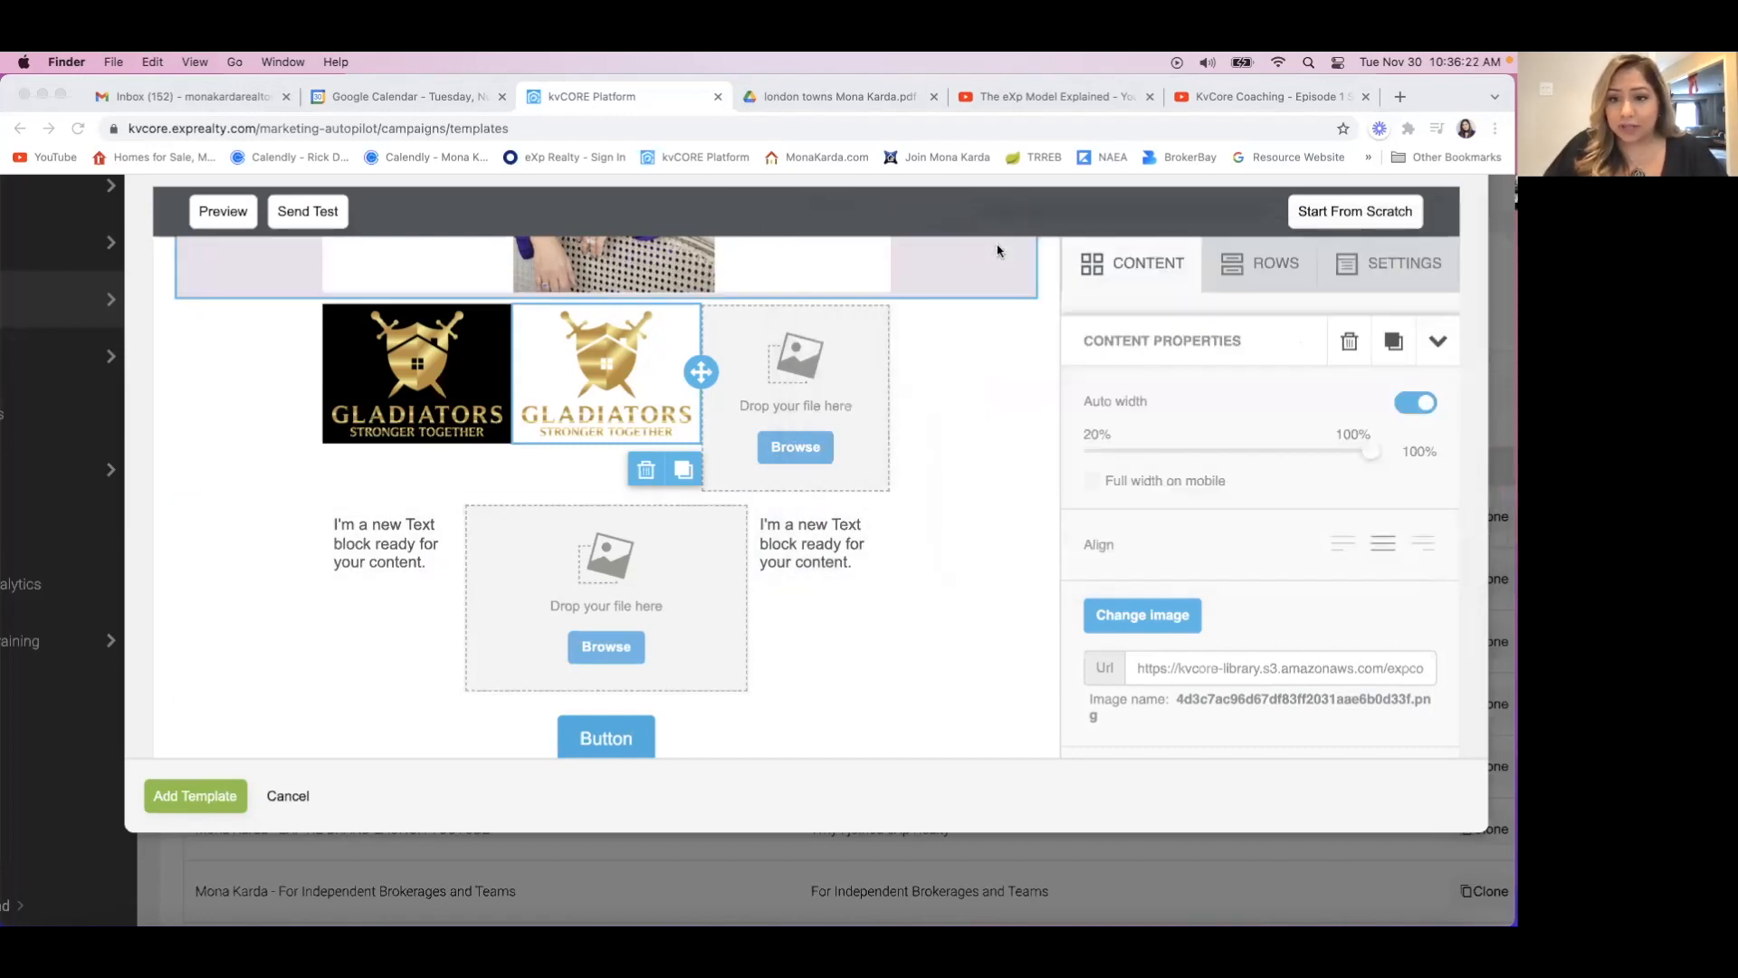
View the stored images in the file manager for the third image placeholder, and close it without inserting one.
left_click(791, 448)
left_click(793, 448)
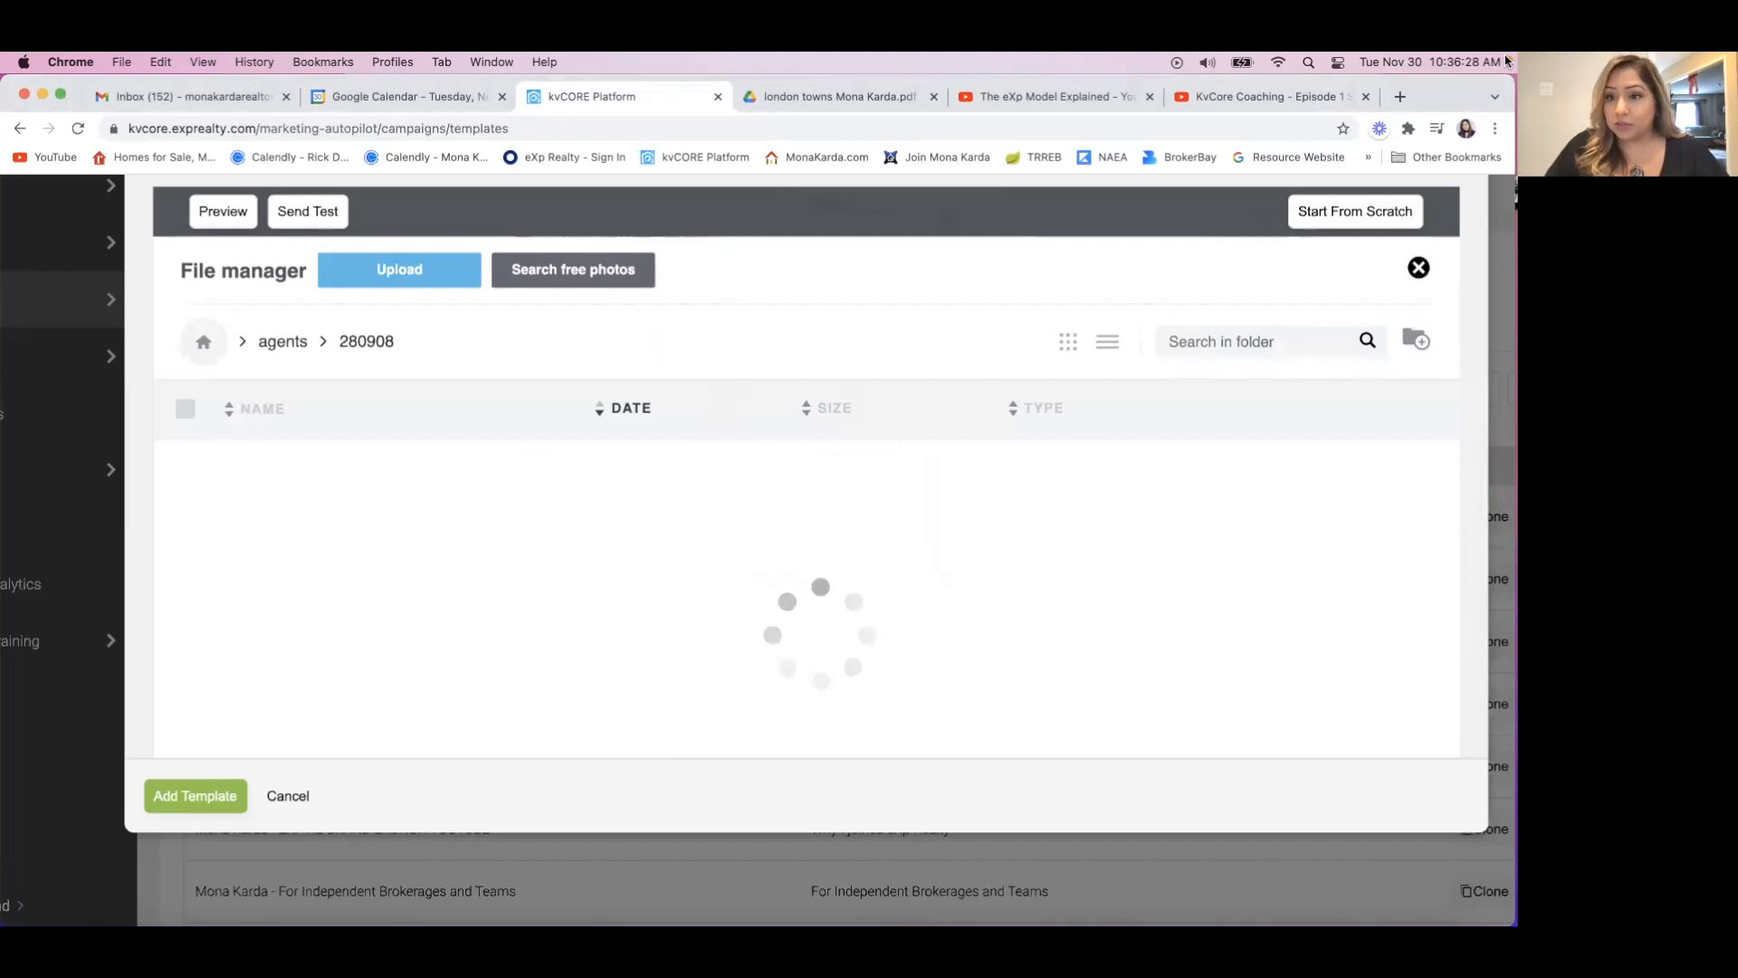
left_click(1418, 269)
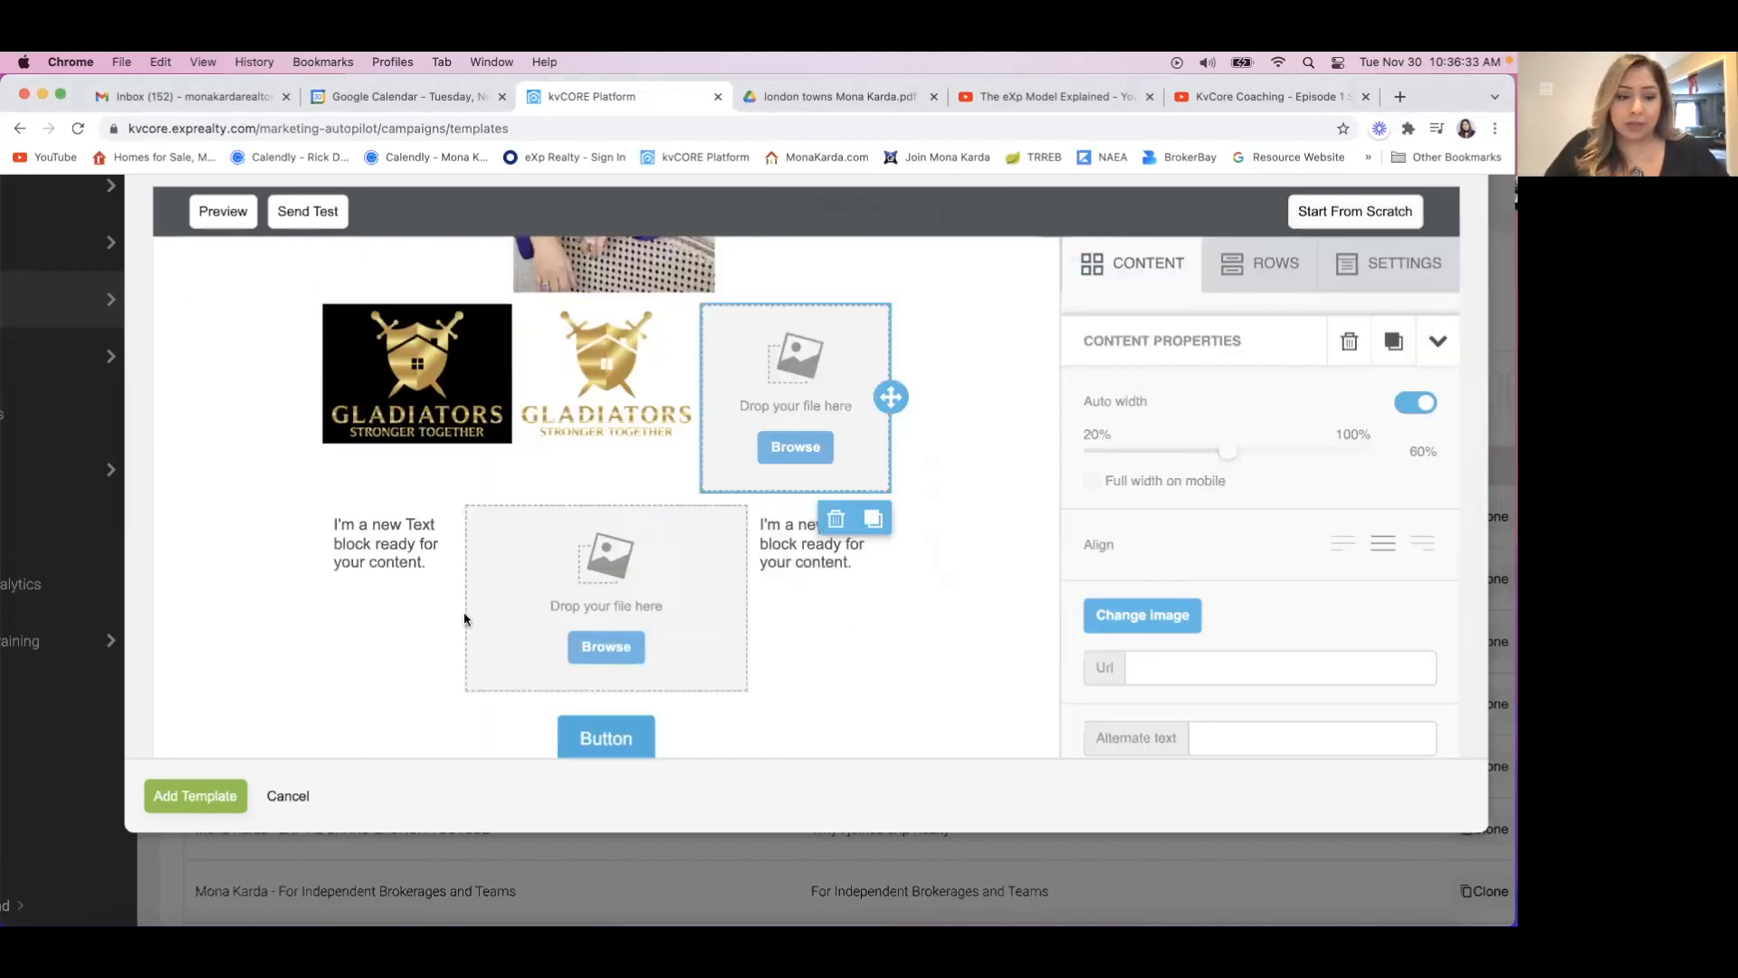
Place the black-background Gladiators logo JPG from Recents in the third placeholder of the three-image row.
left_click(72, 942)
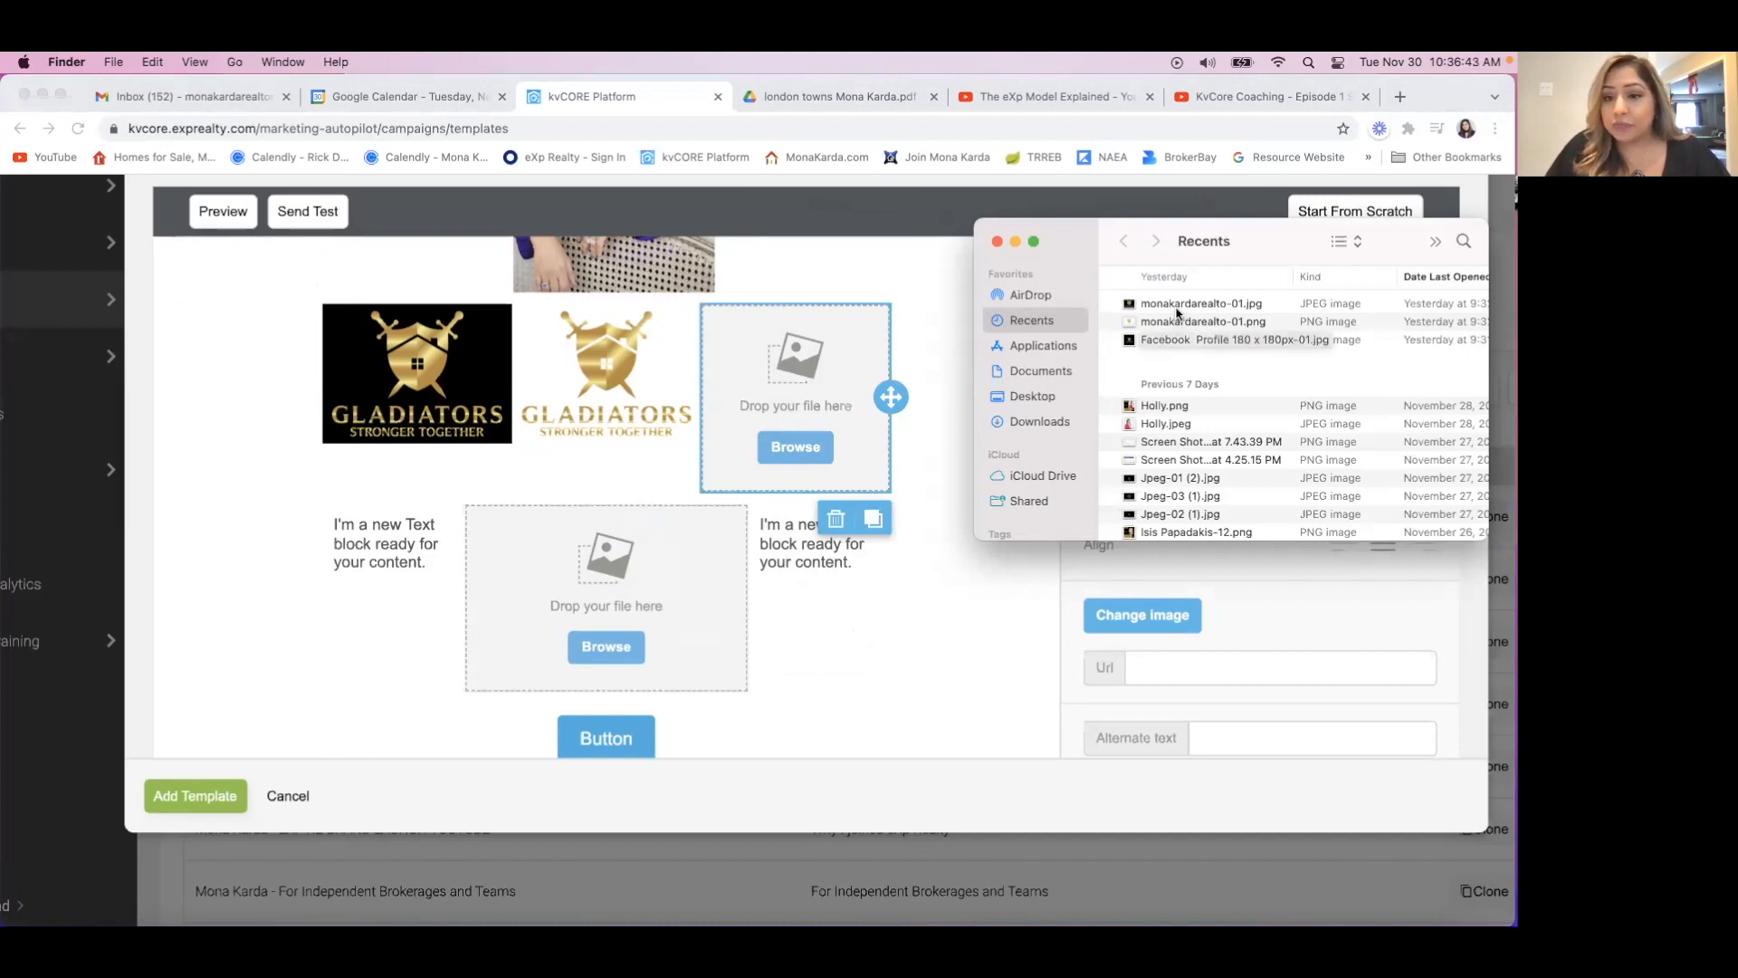
left_click_drag(1177, 305, 783, 407)
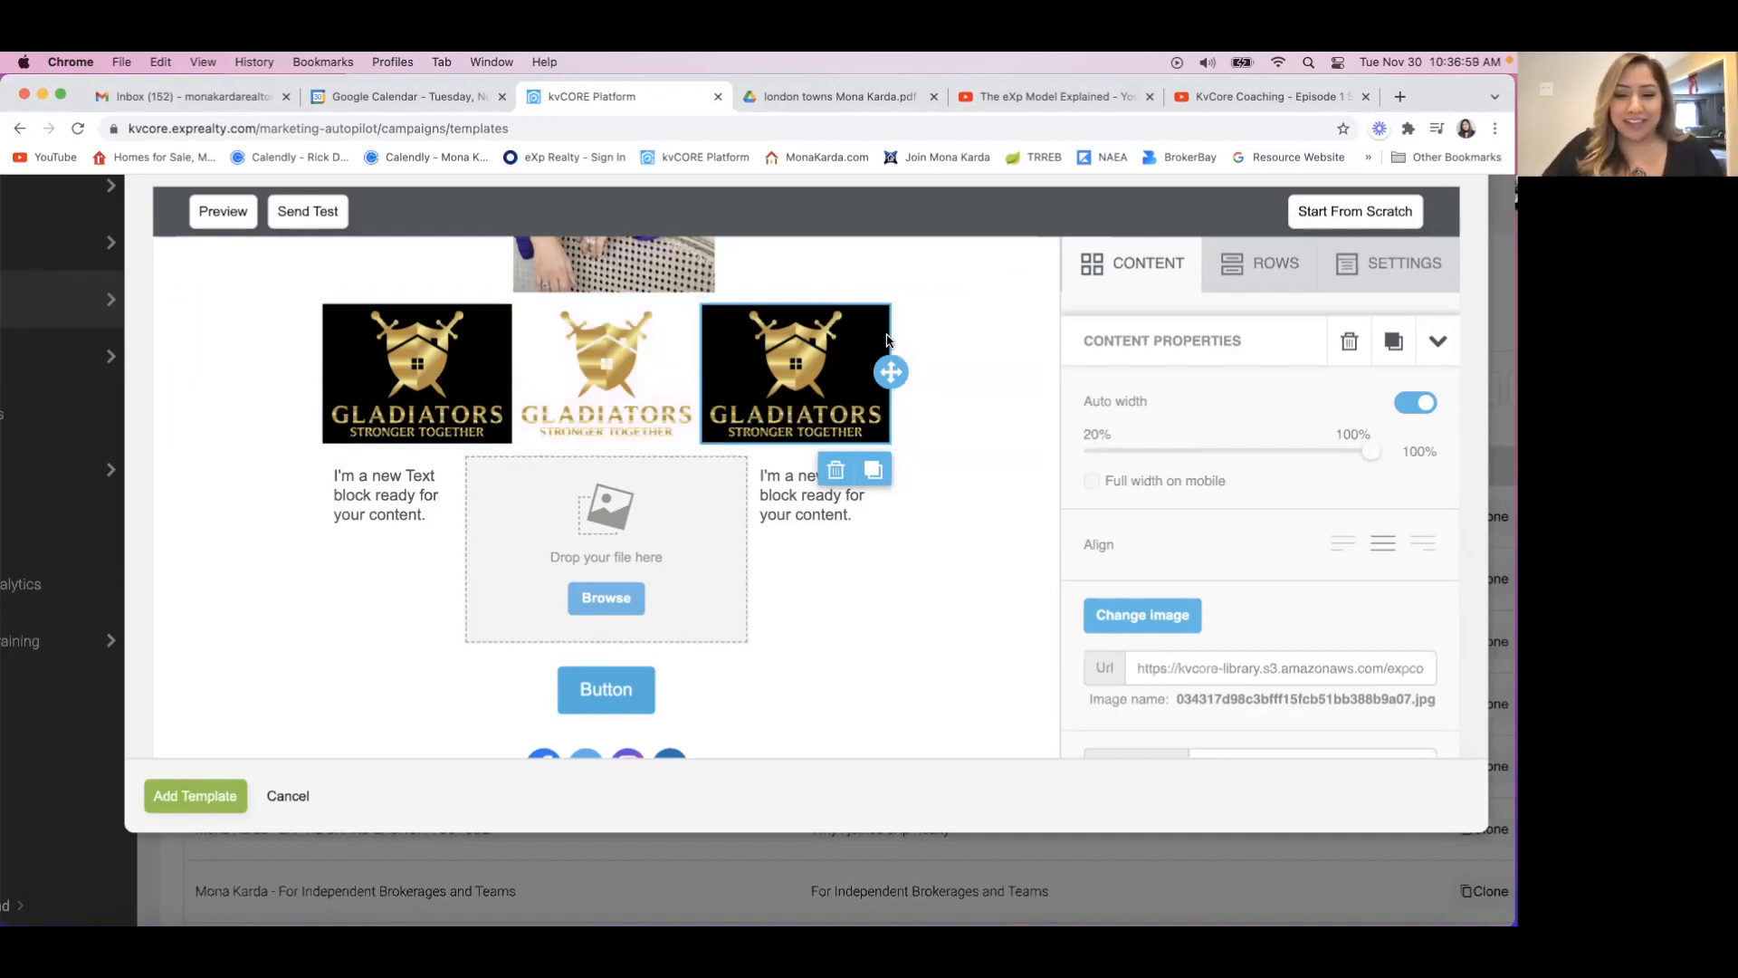
Replace the placeholder text in the first column below the logos with "Hardwood floors throughtout the house".
left_click(429, 510)
triple_click(429, 510)
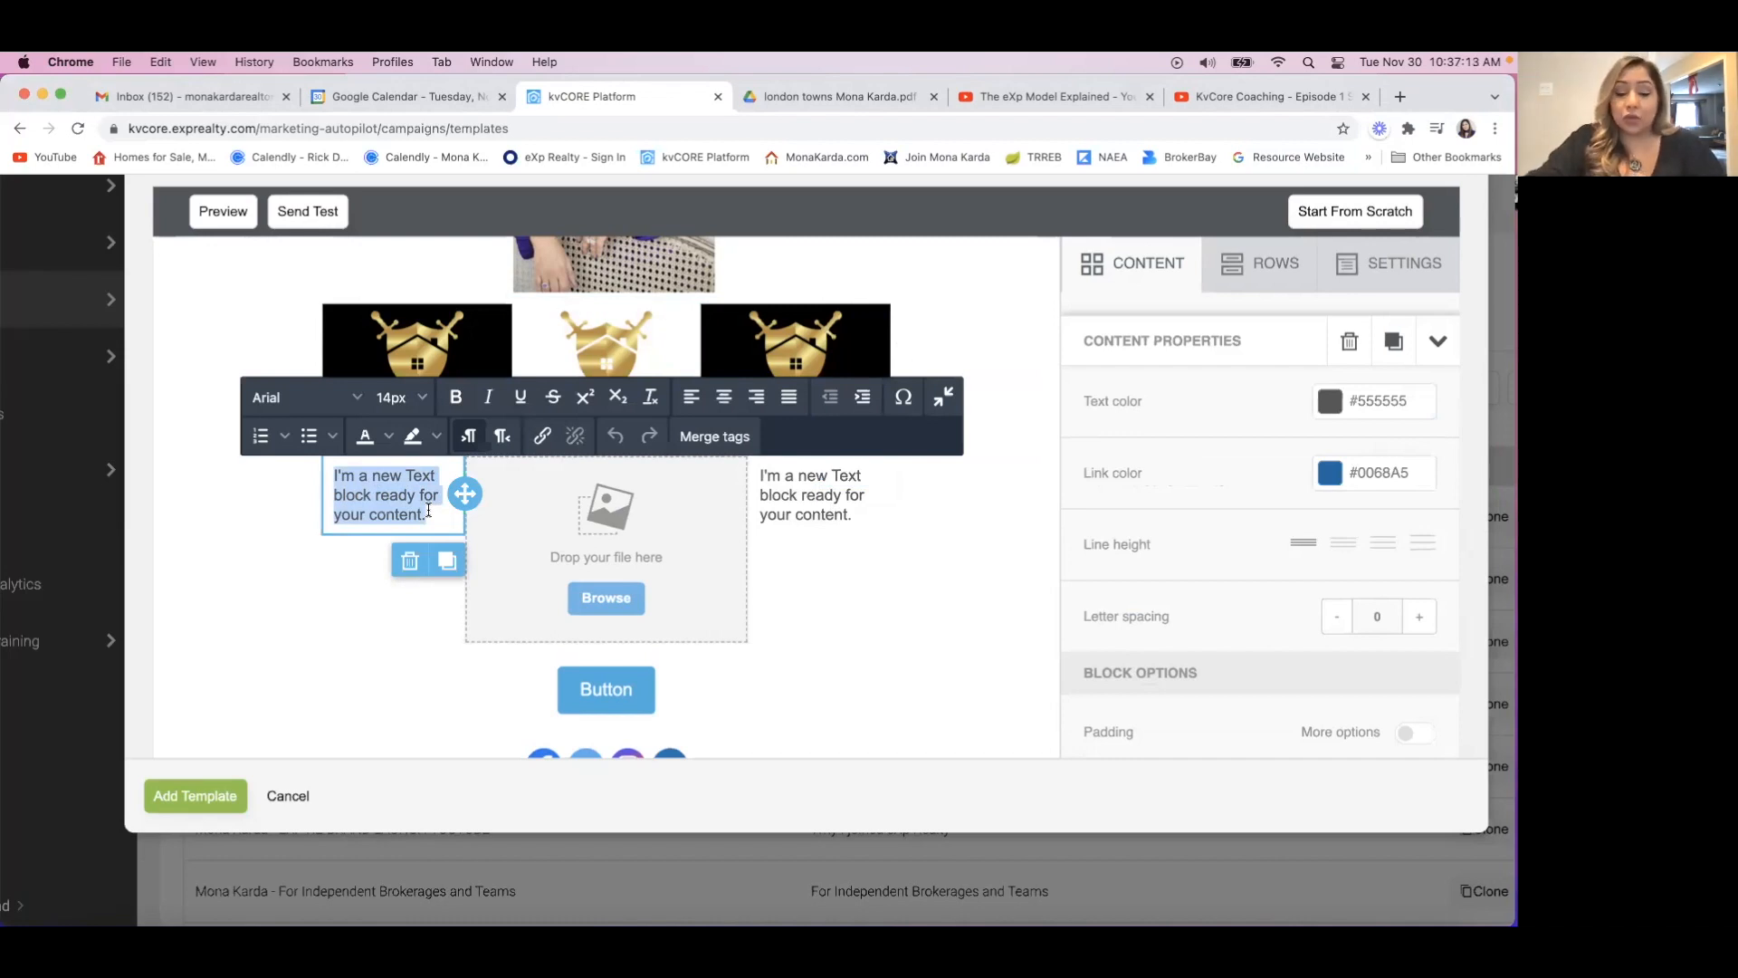
type("H")
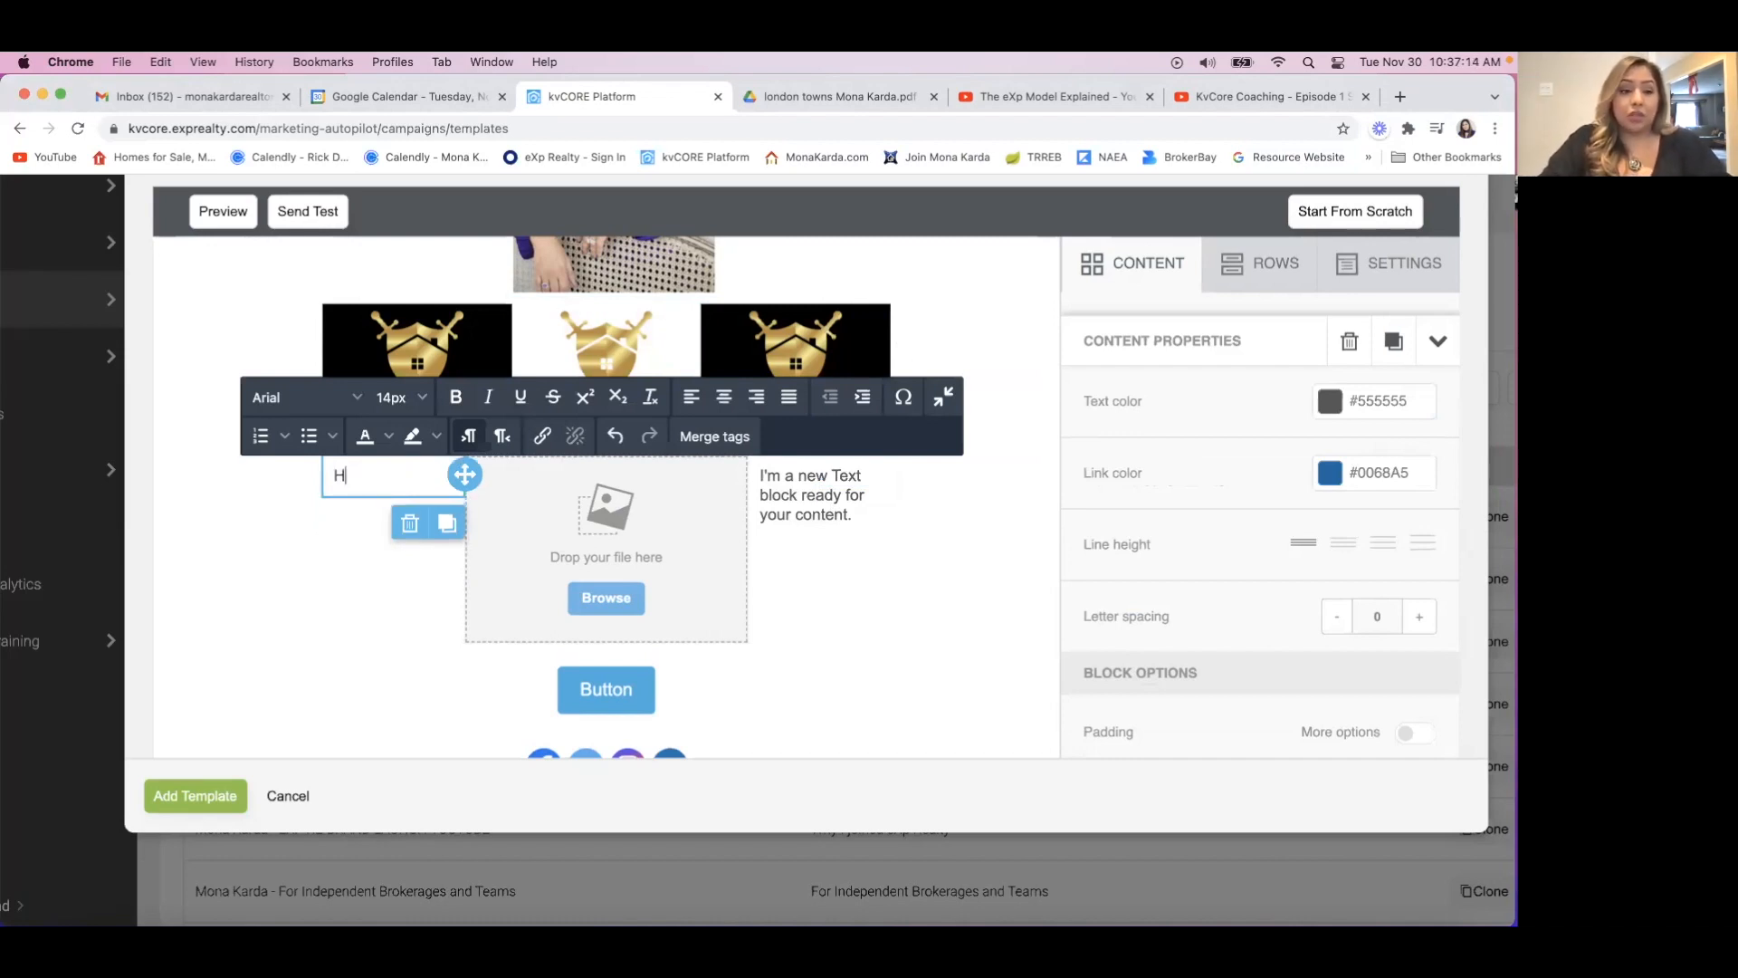
type("ardwood f")
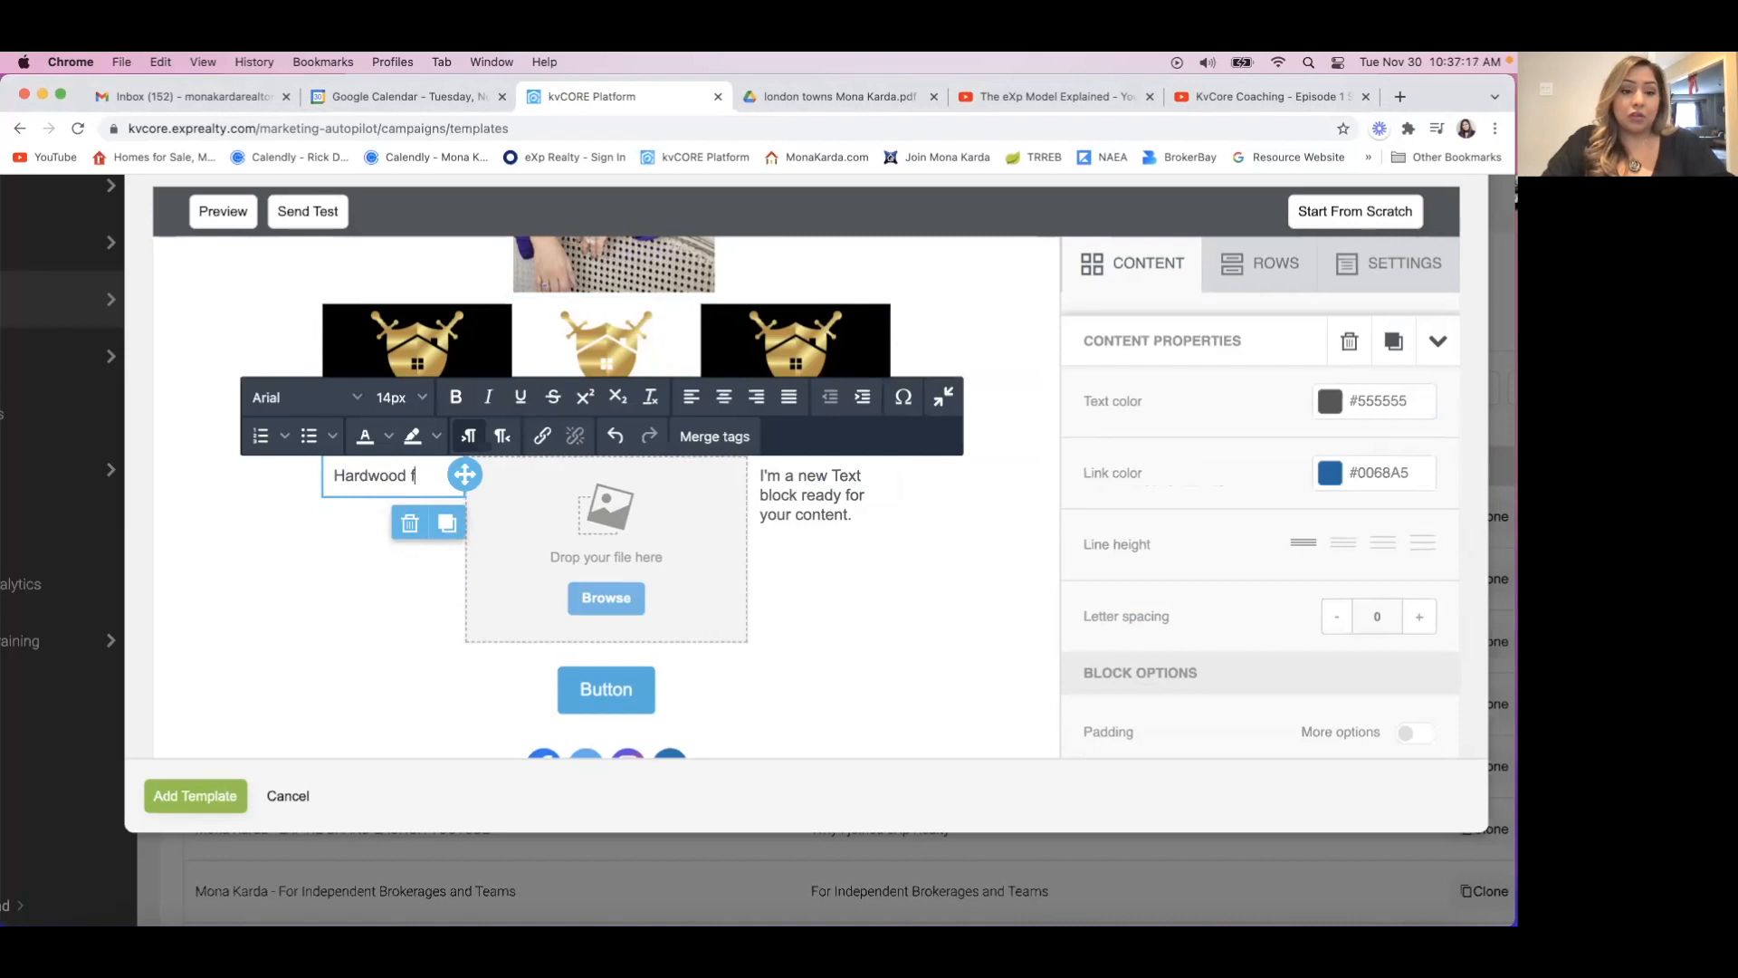
type("loors throug")
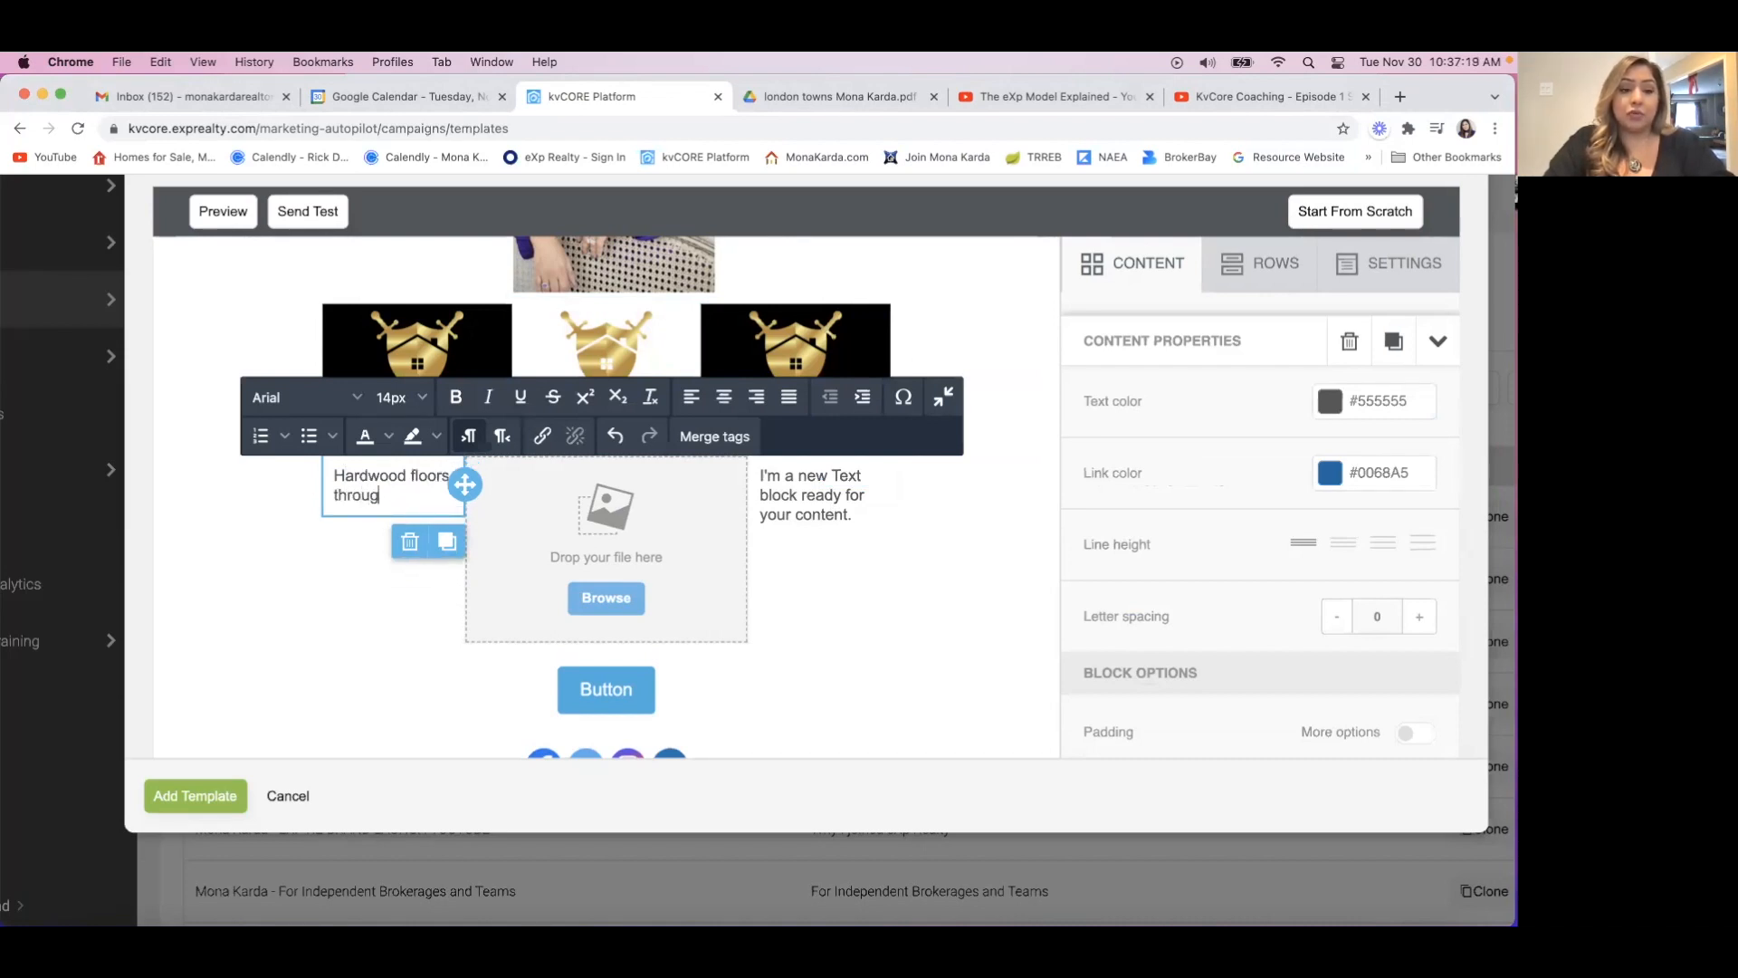
type("htou")
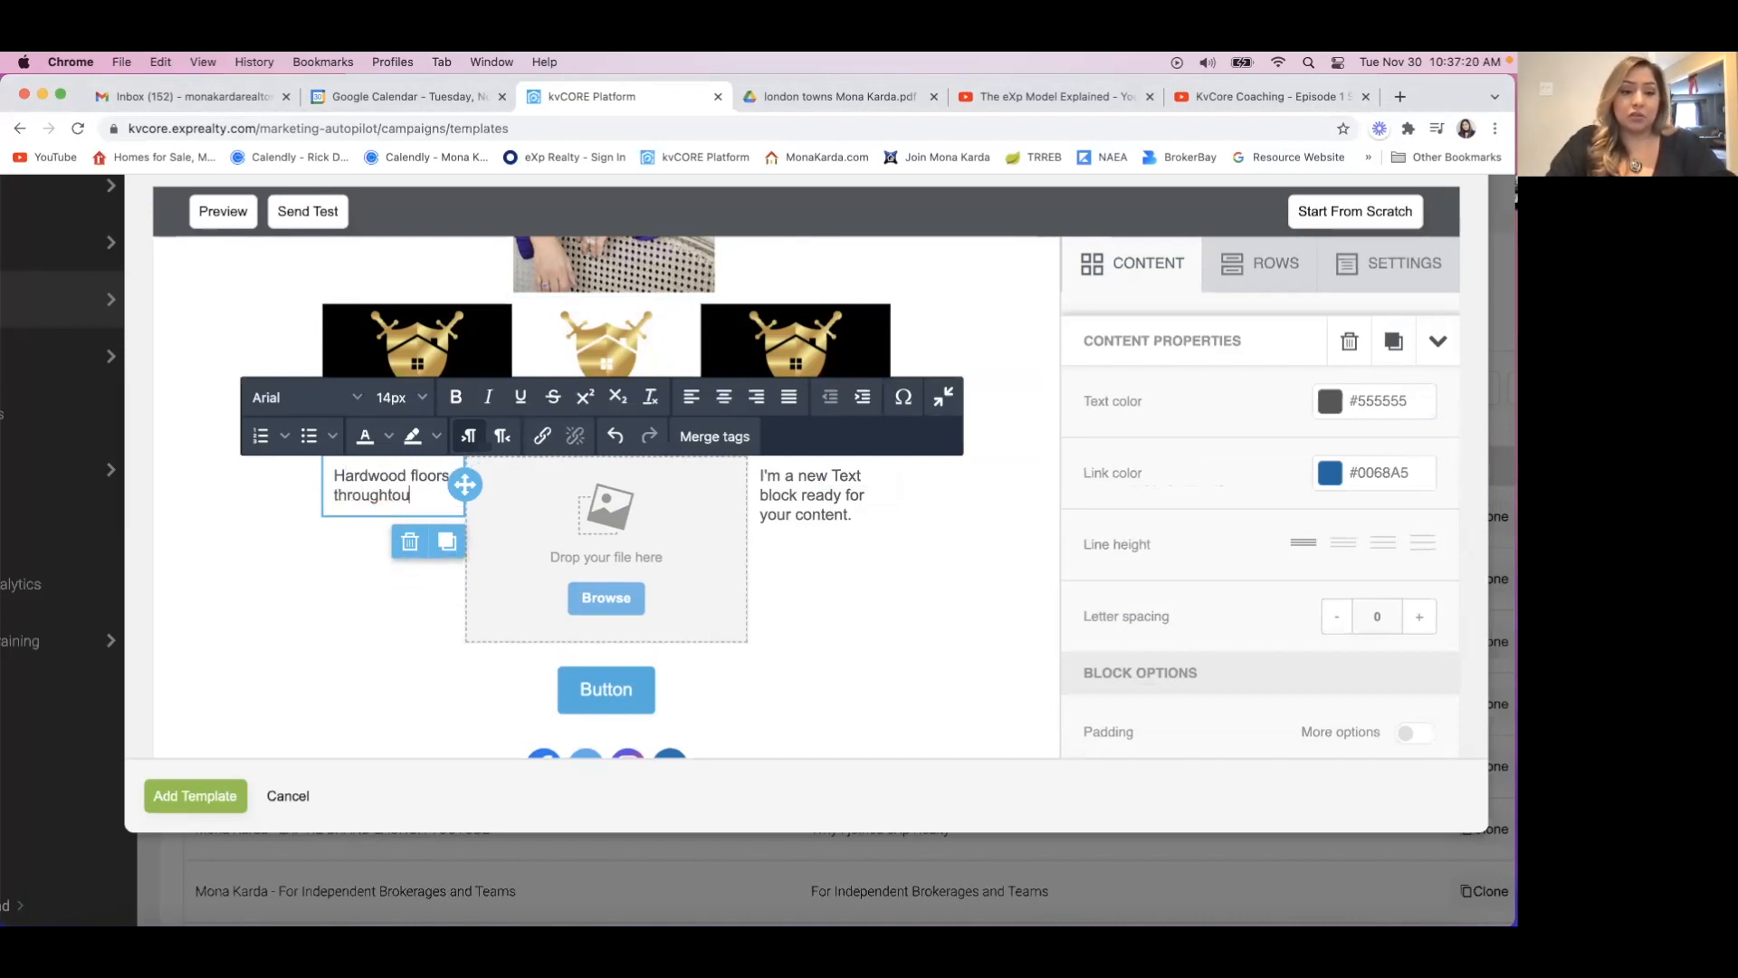
type("t the house")
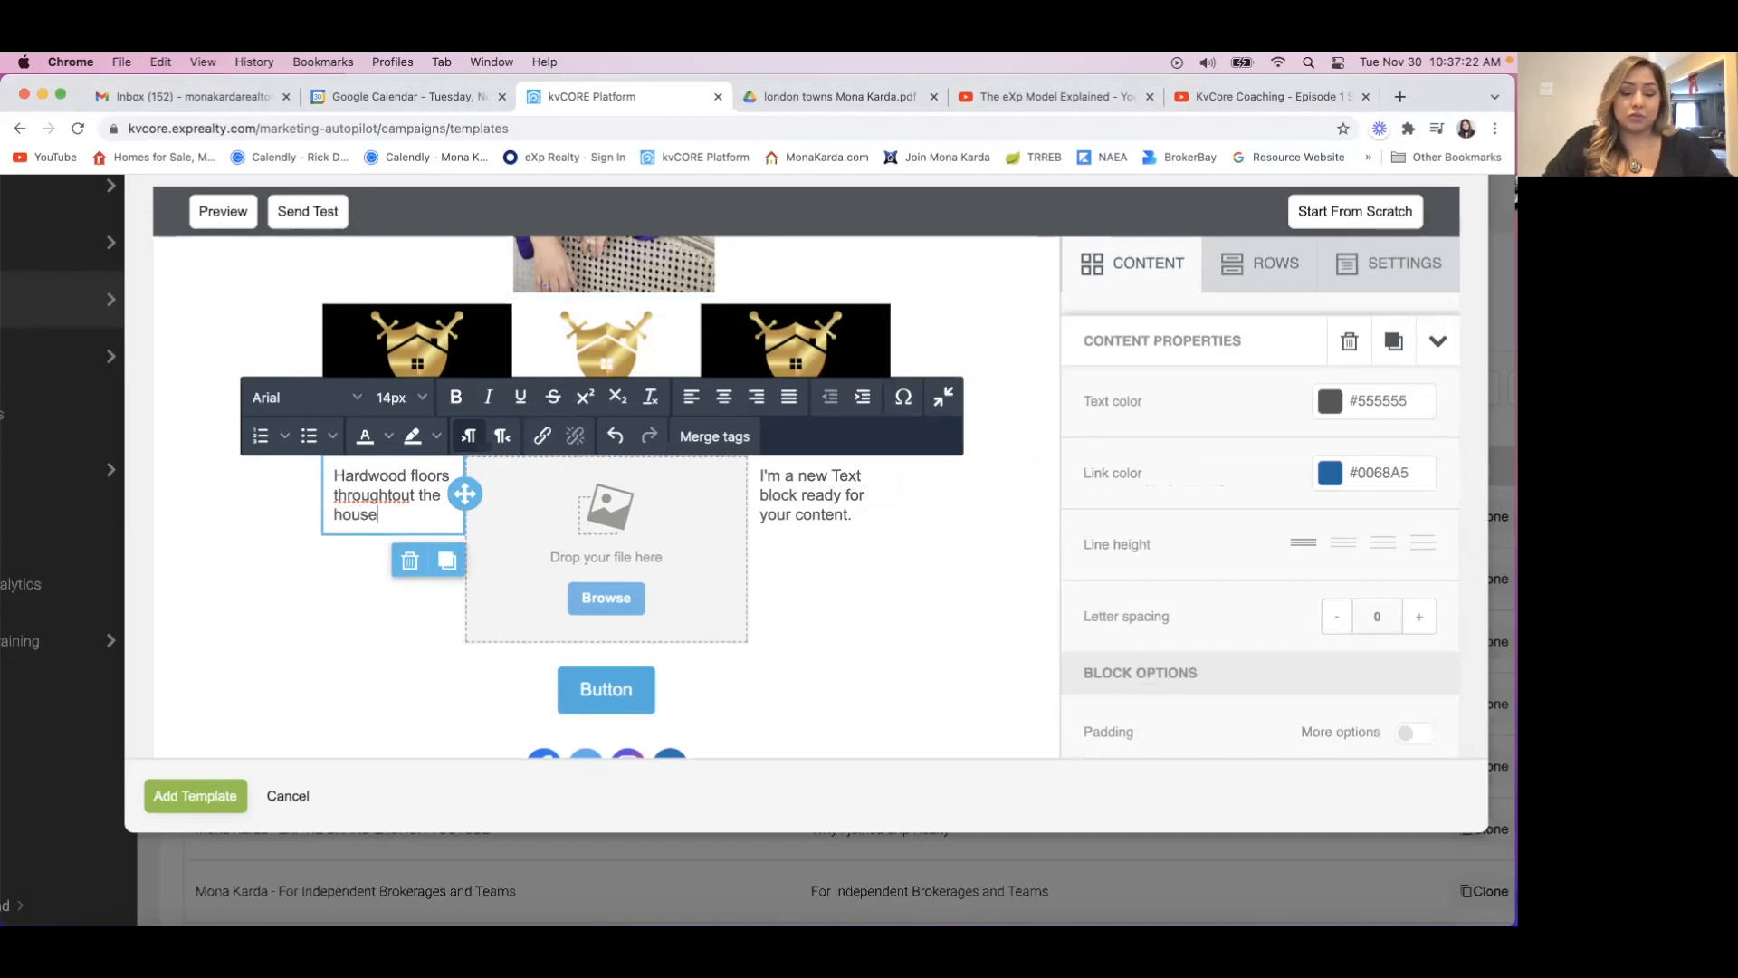
left_click(229, 638)
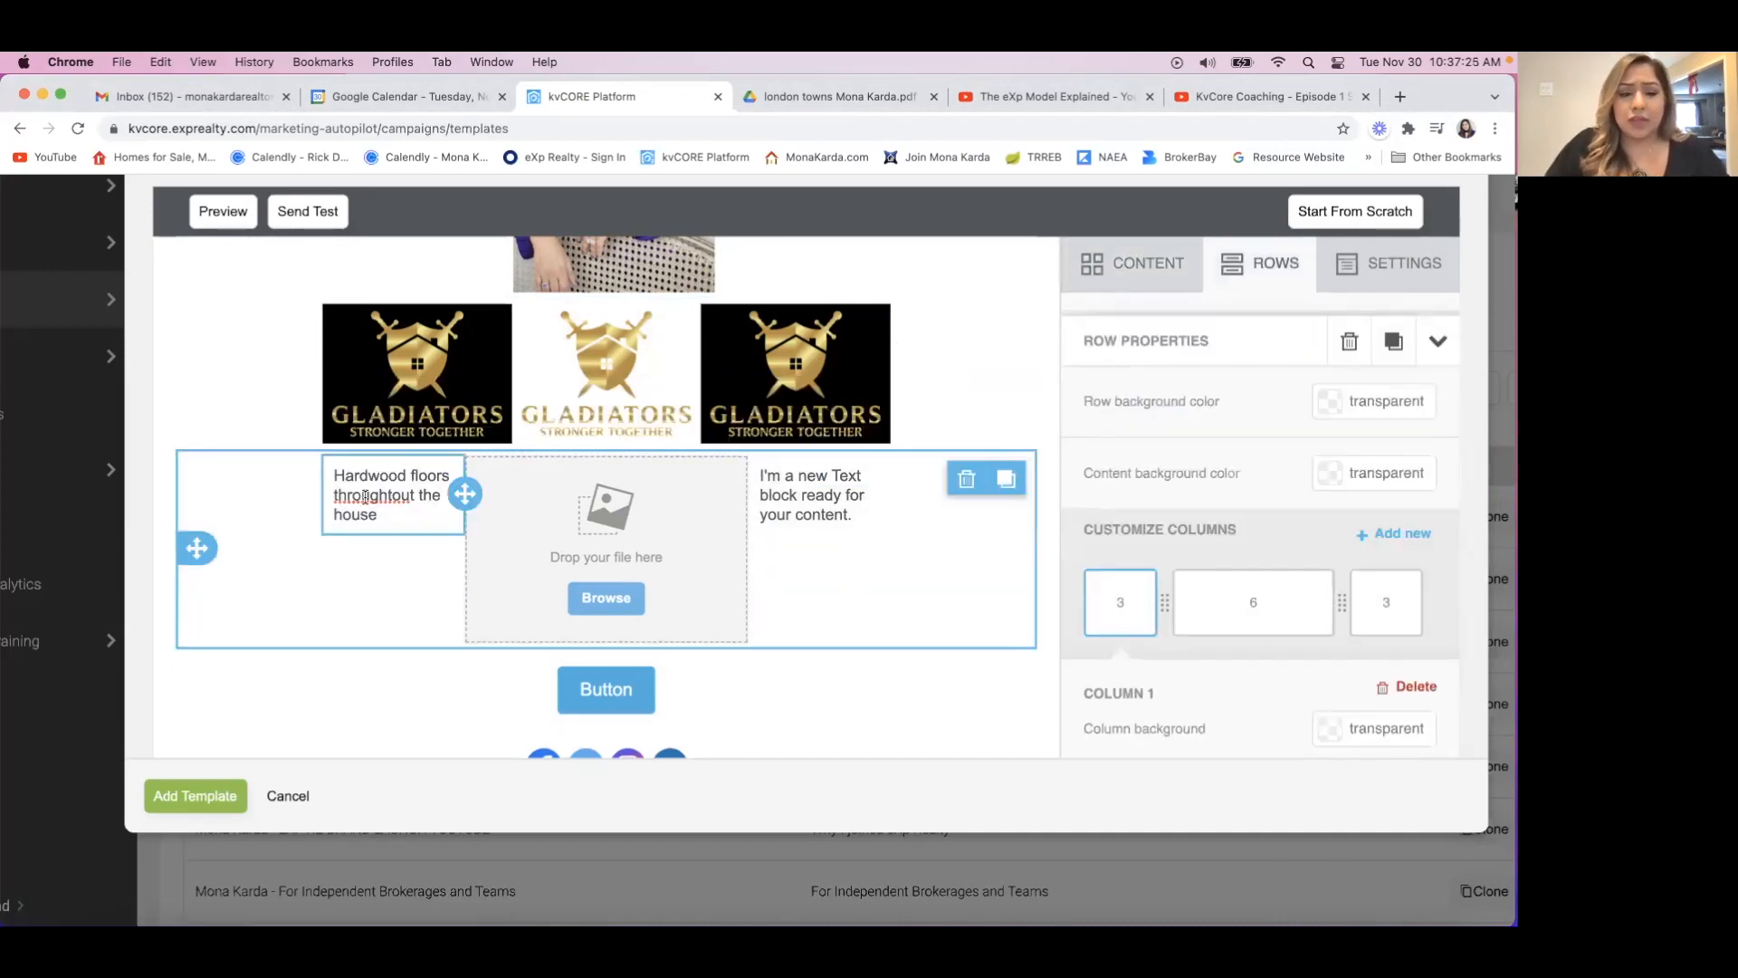
Try to reposition the hardwood floors text block by moving it into the middle column and back to the first.
left_click_drag(464, 494, 543, 507)
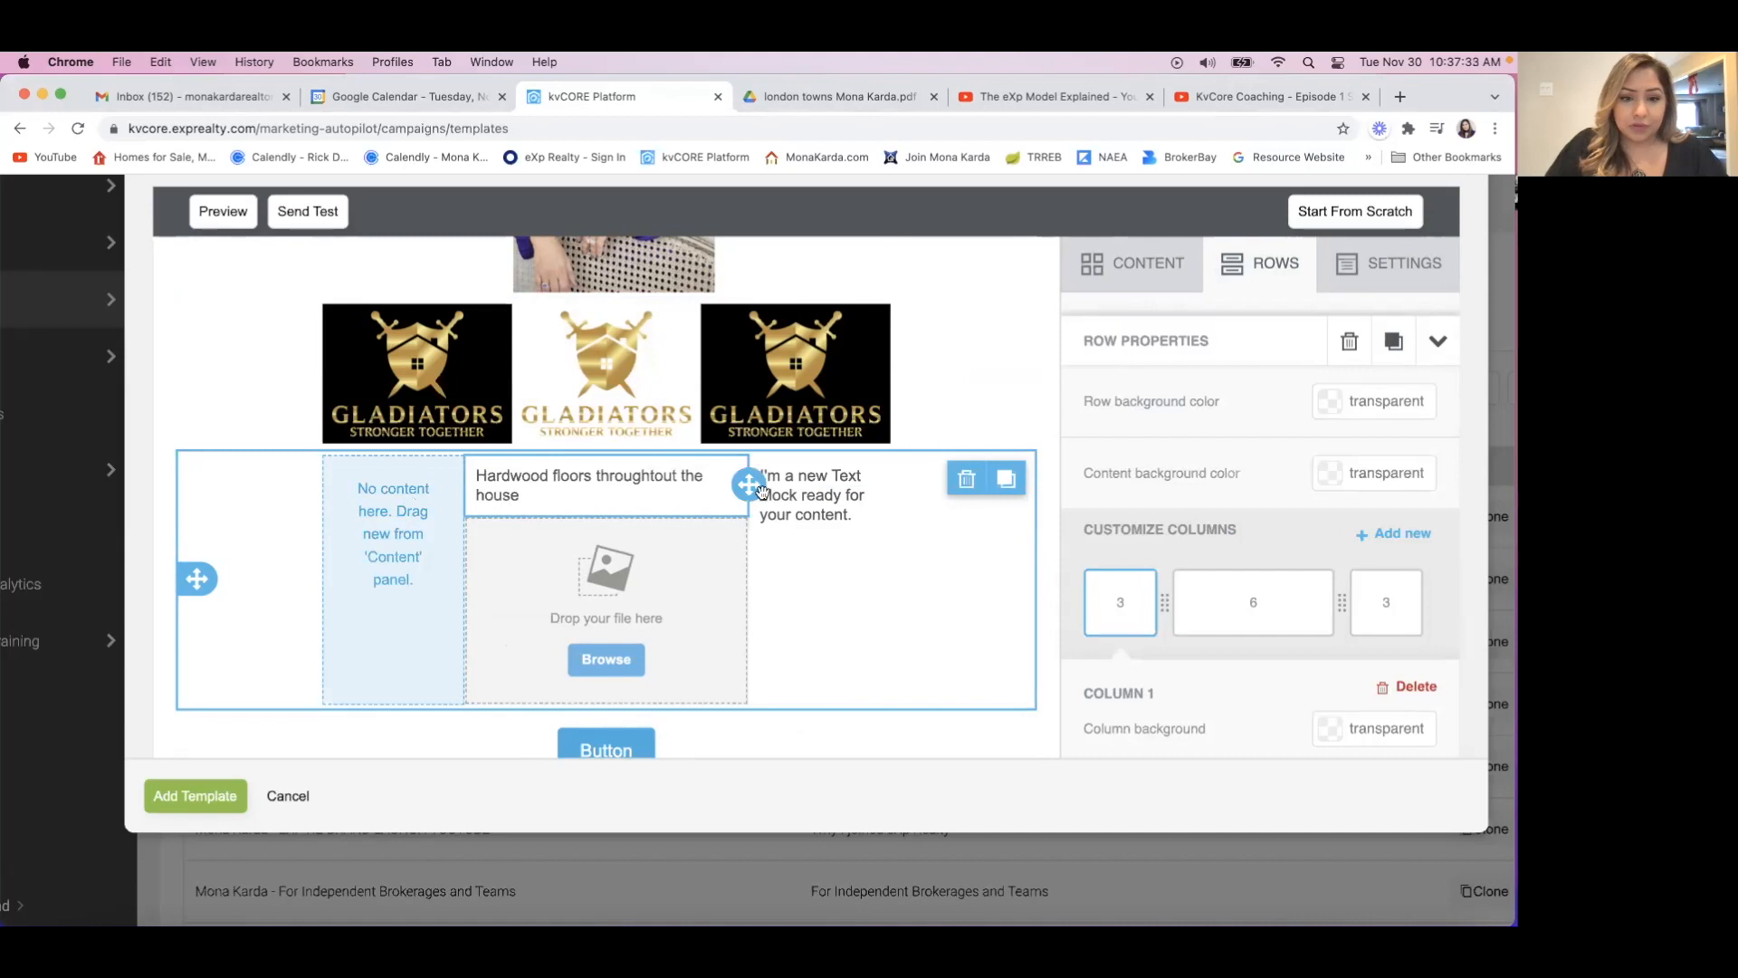
left_click_drag(748, 484, 395, 534)
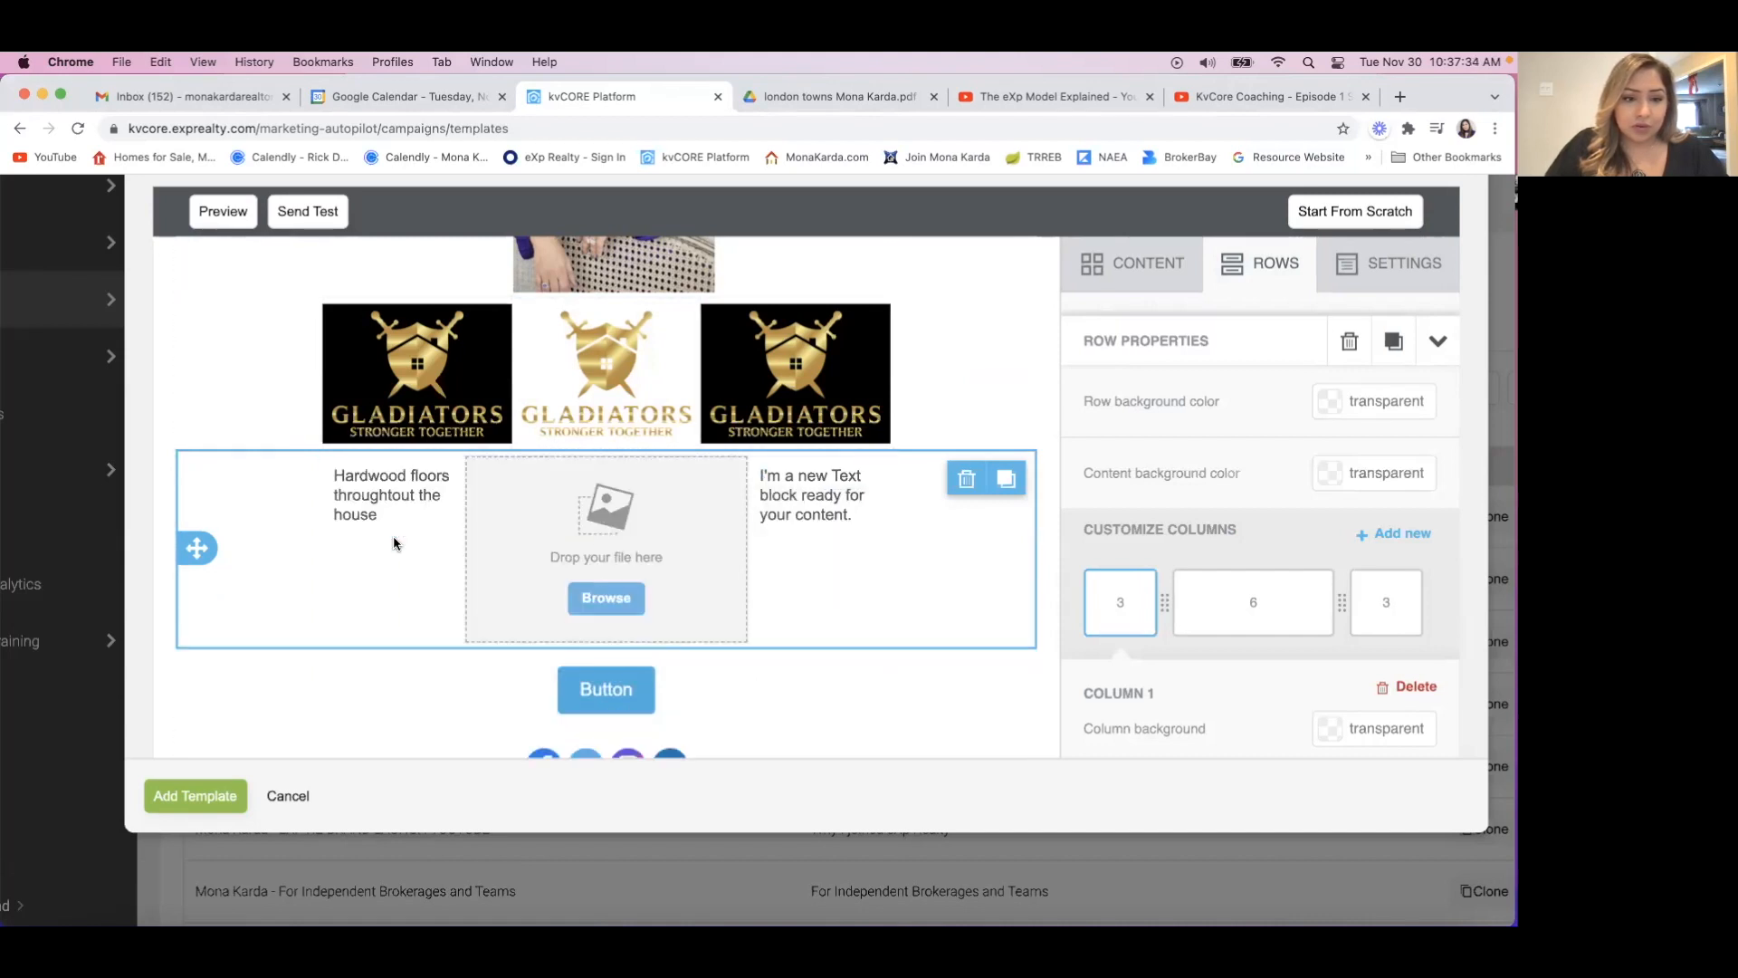
left_click_drag(461, 494, 397, 517)
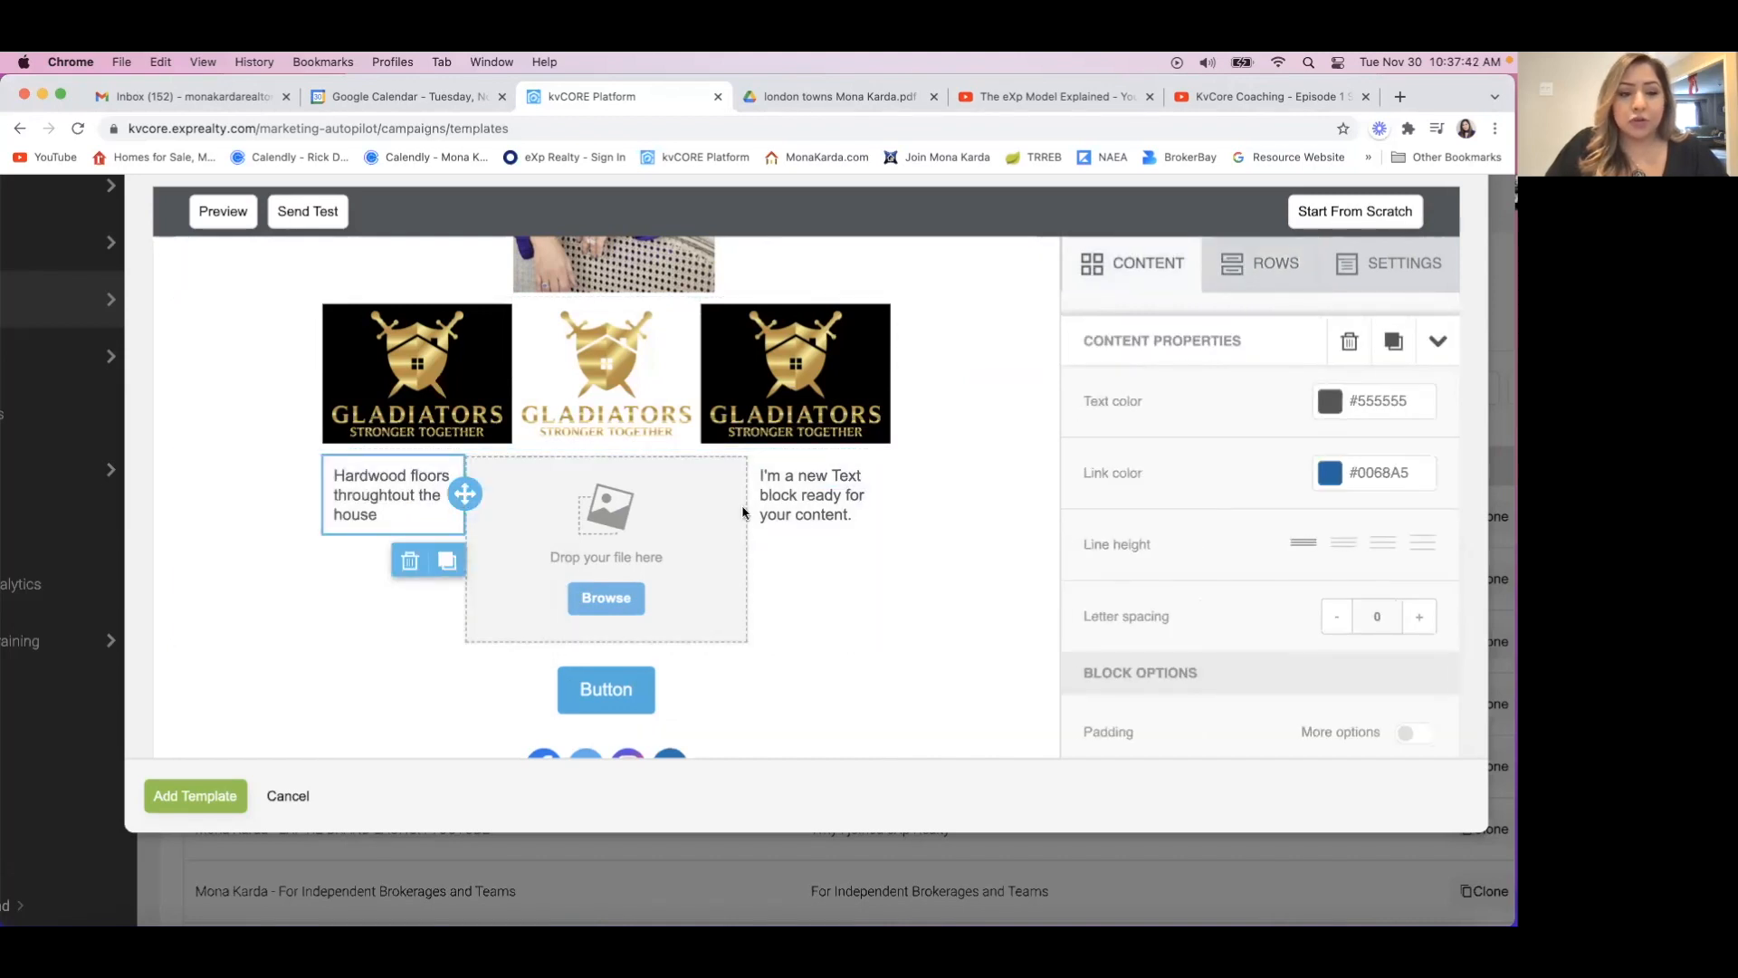
left_click(334, 473)
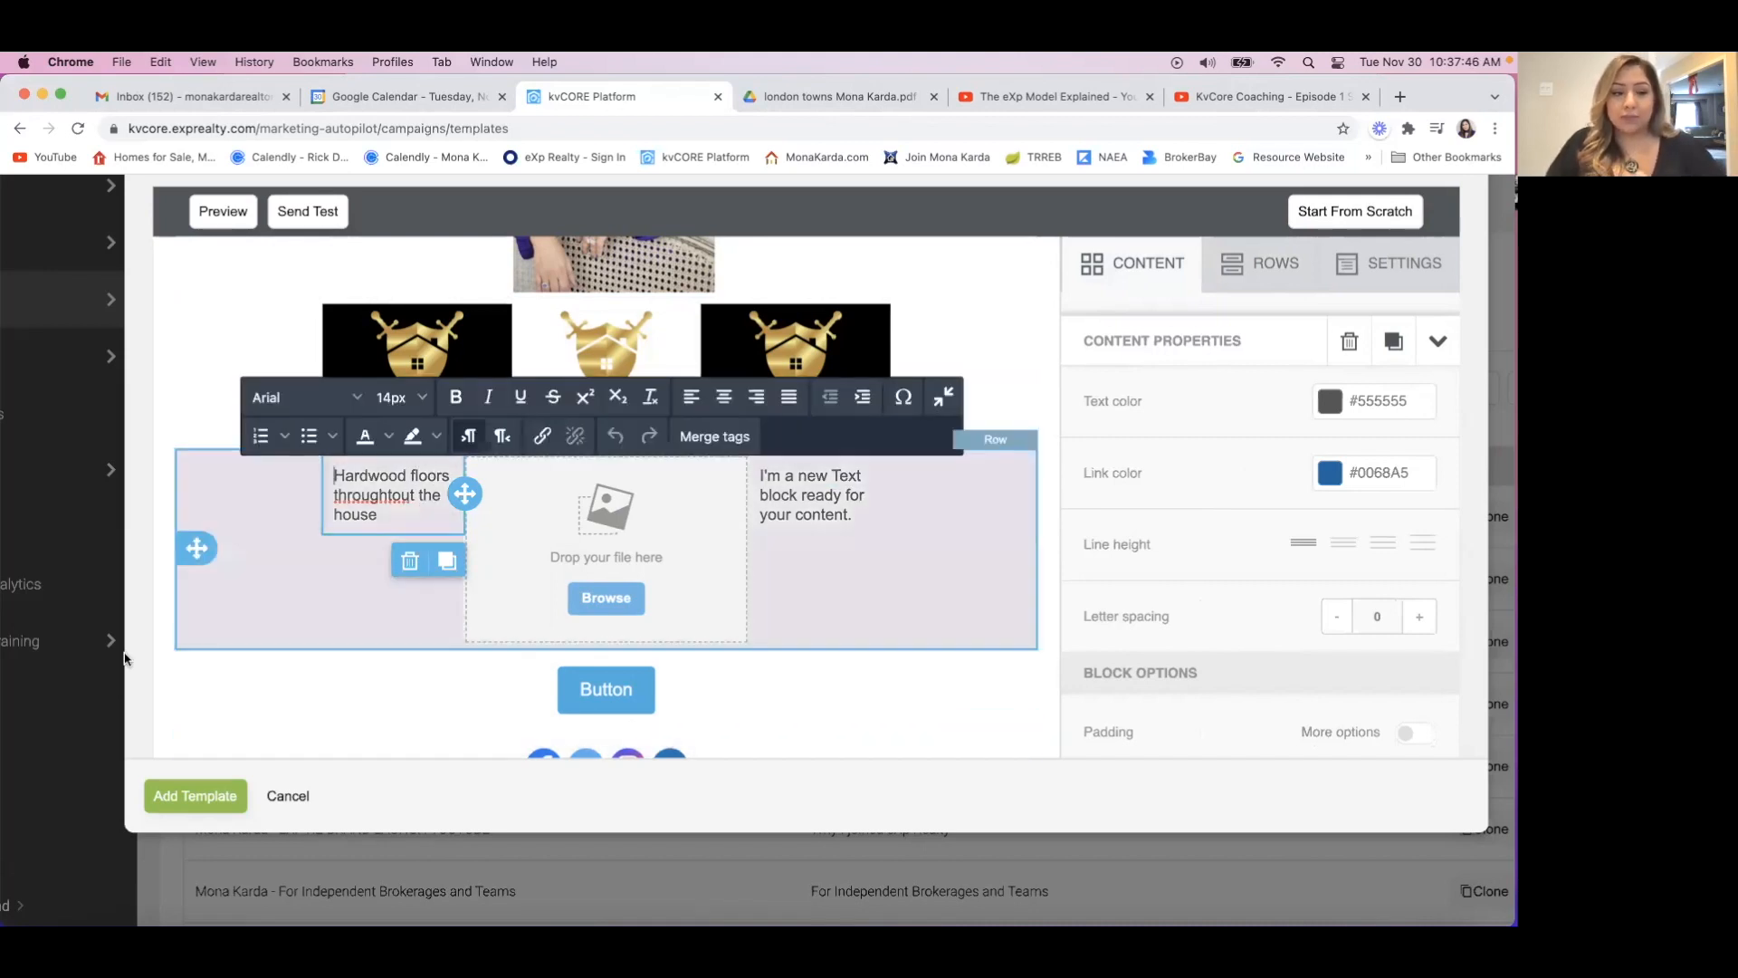
left_click(142, 493)
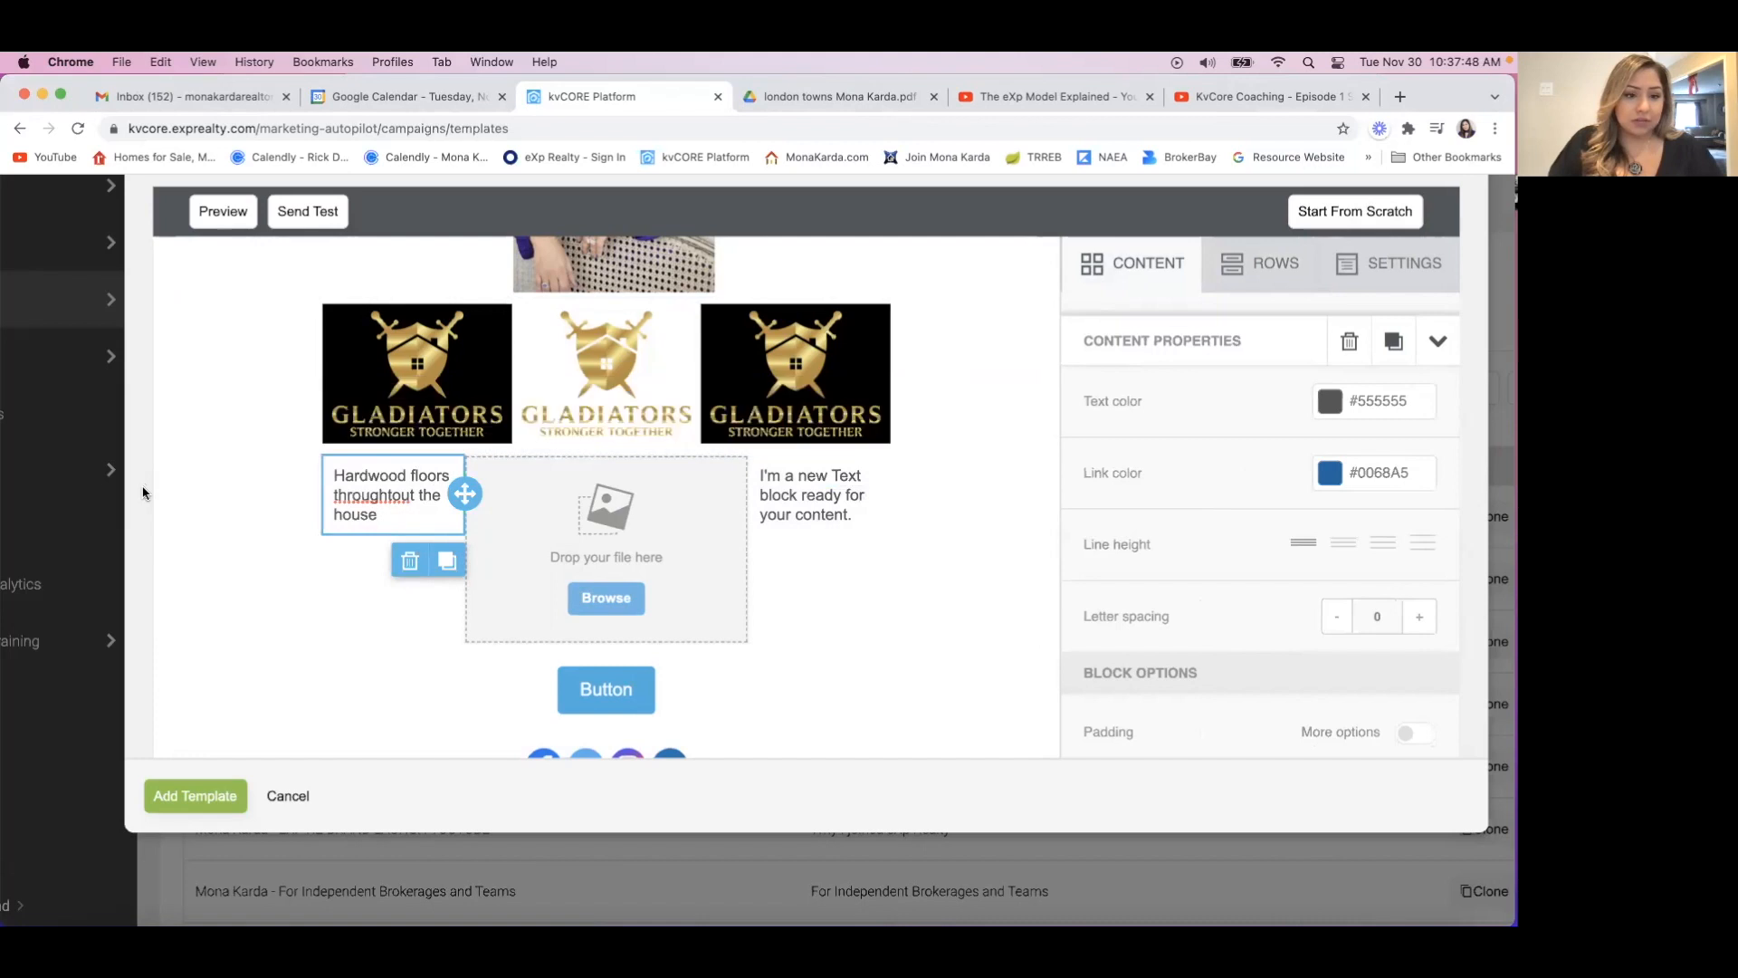
left_click(234, 527)
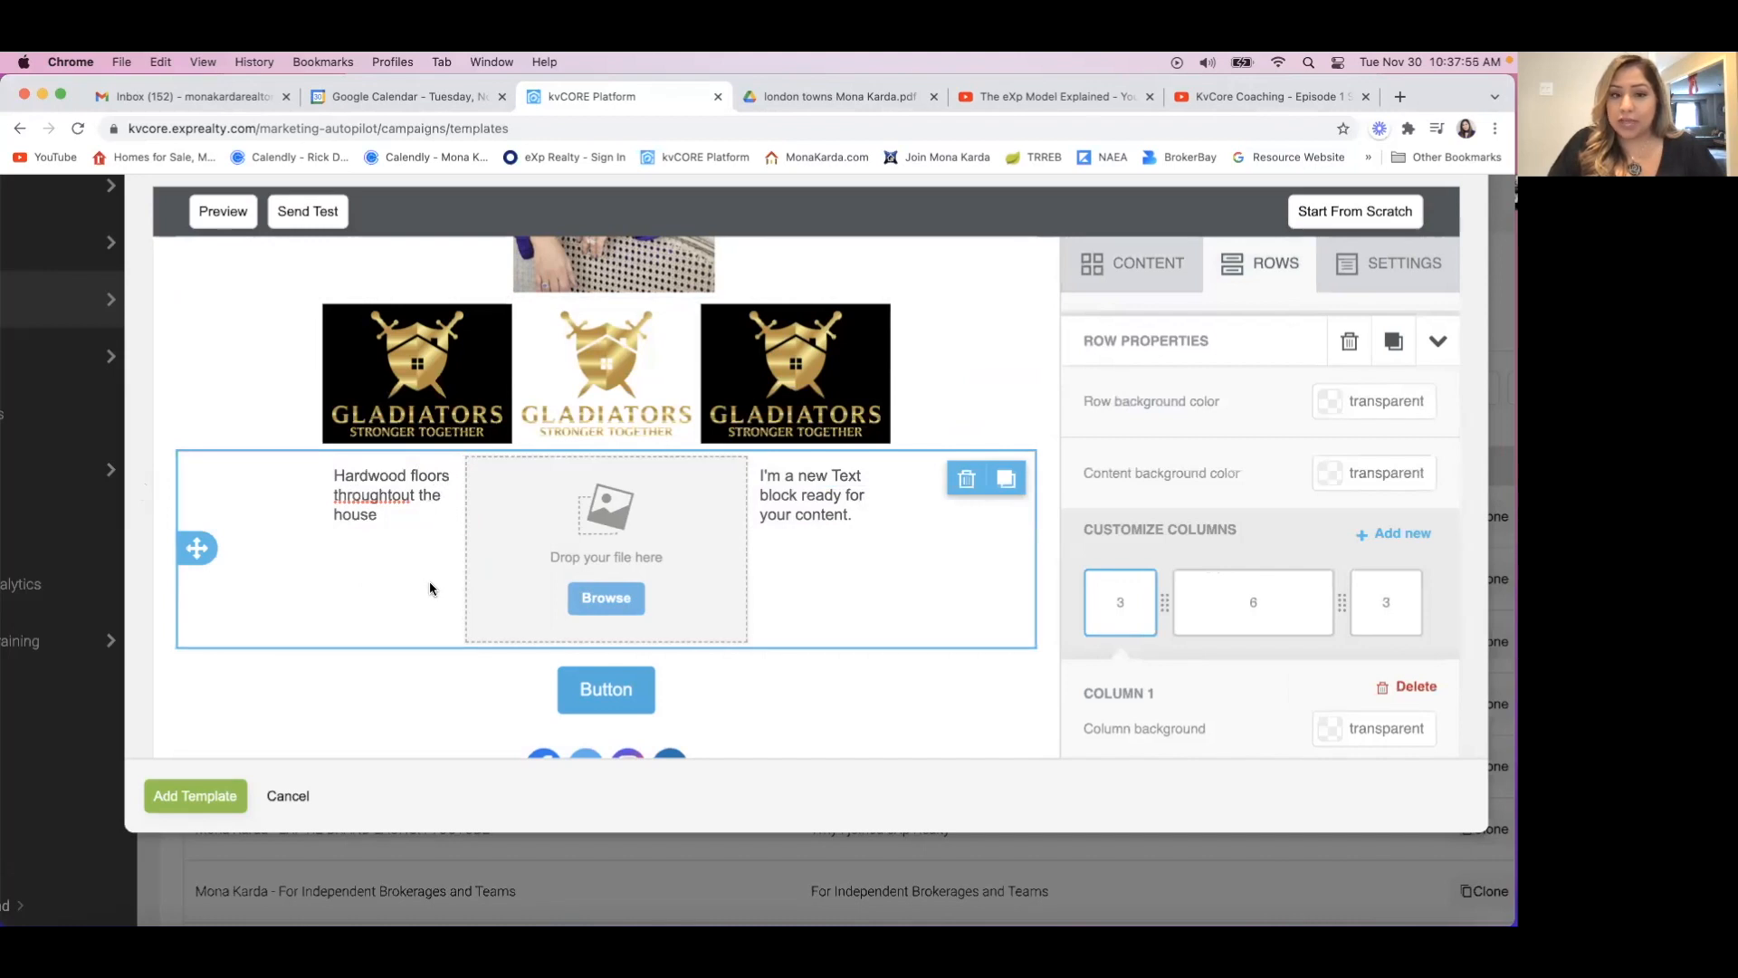
Place the Gladiators logo PNG from Recents in the image placeholder between the two text blocks.
left_click(628, 594)
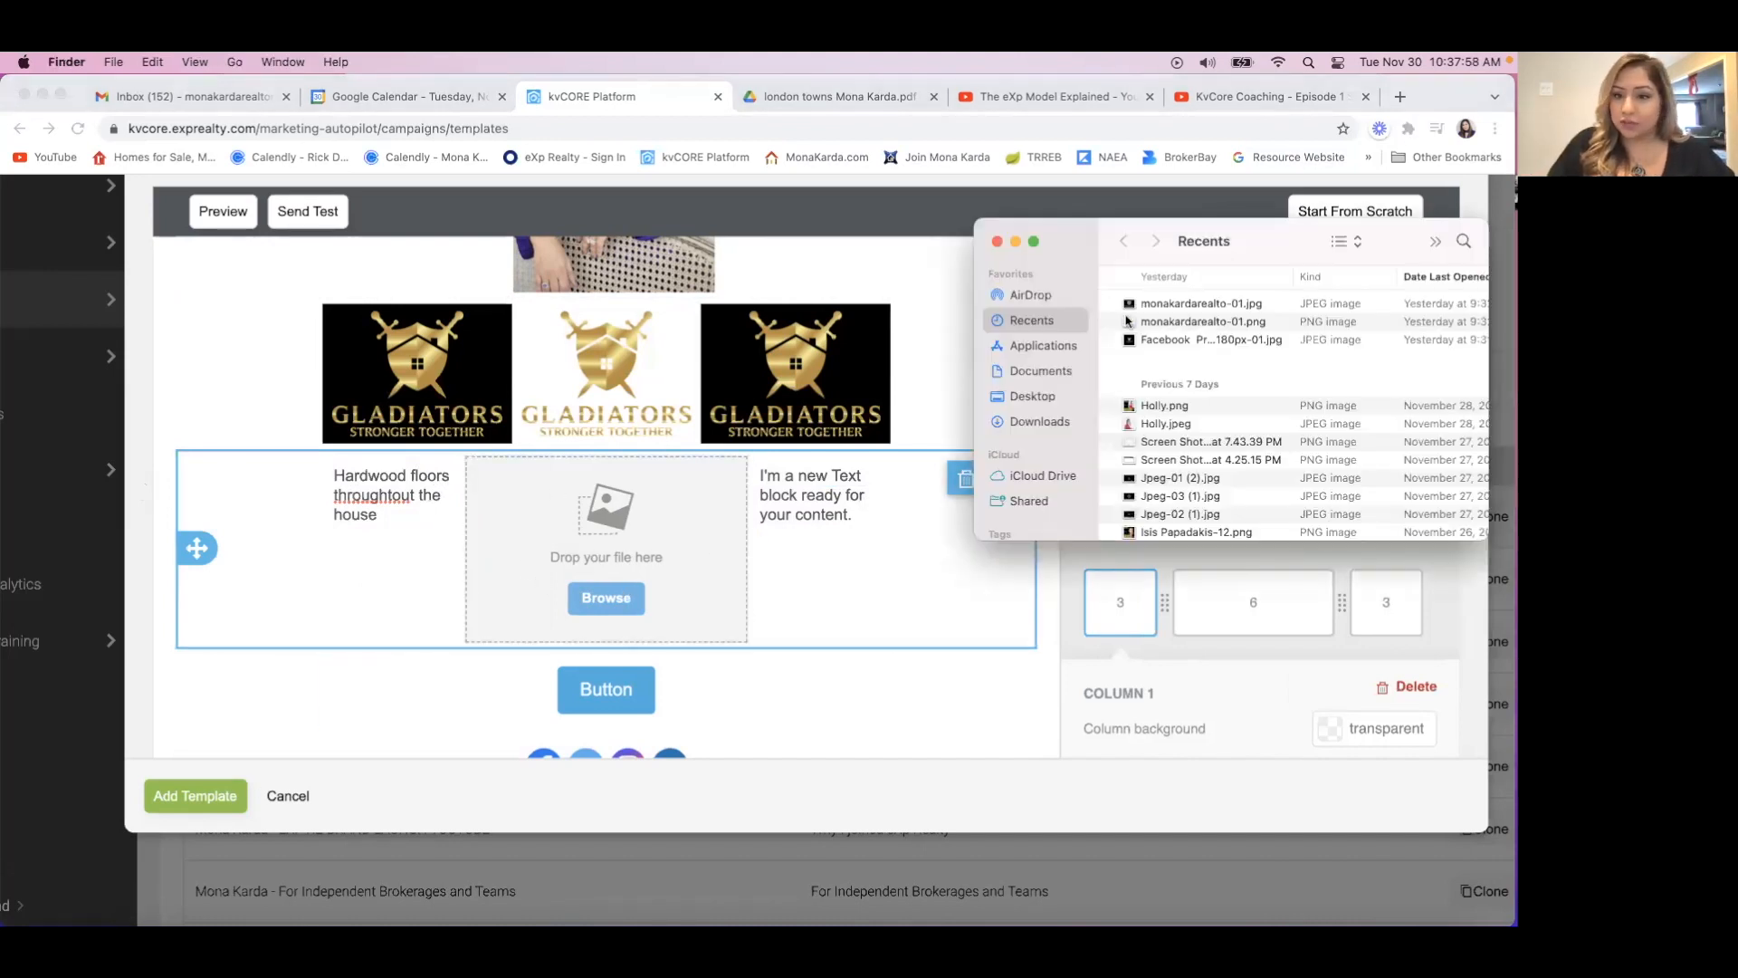
left_click_drag(1170, 326, 609, 507)
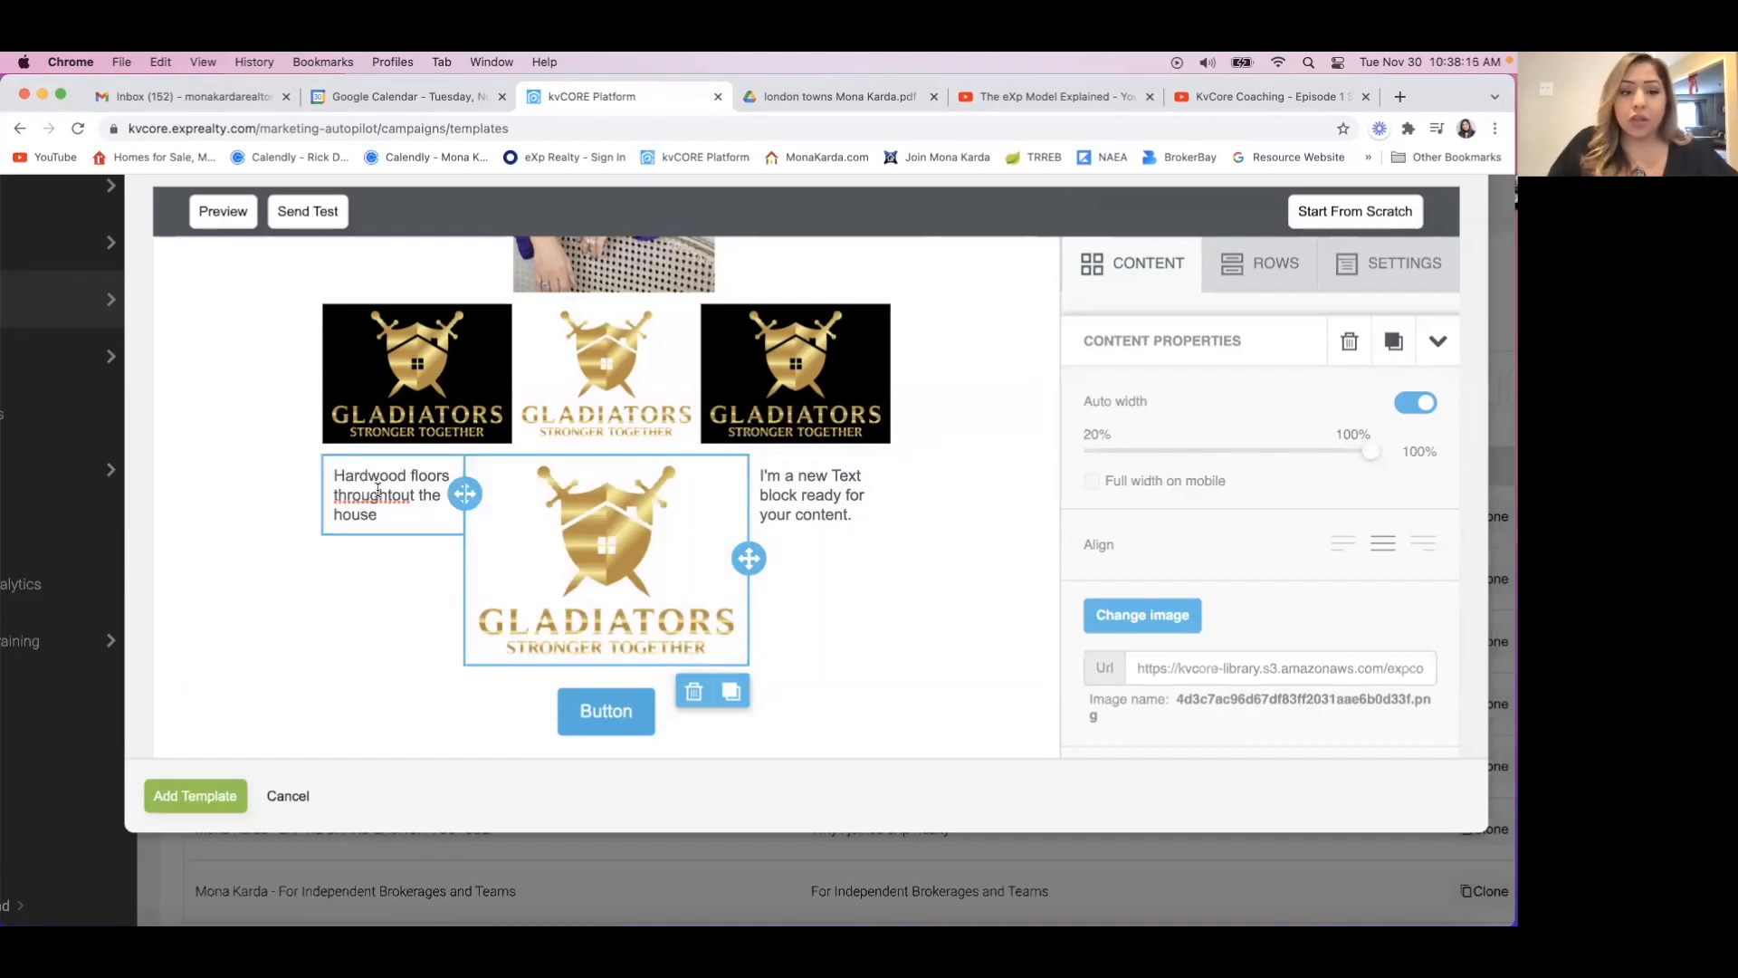
Turn on separate padding options for the hardwood floors text block and set its top padding to 60.
left_click(379, 487)
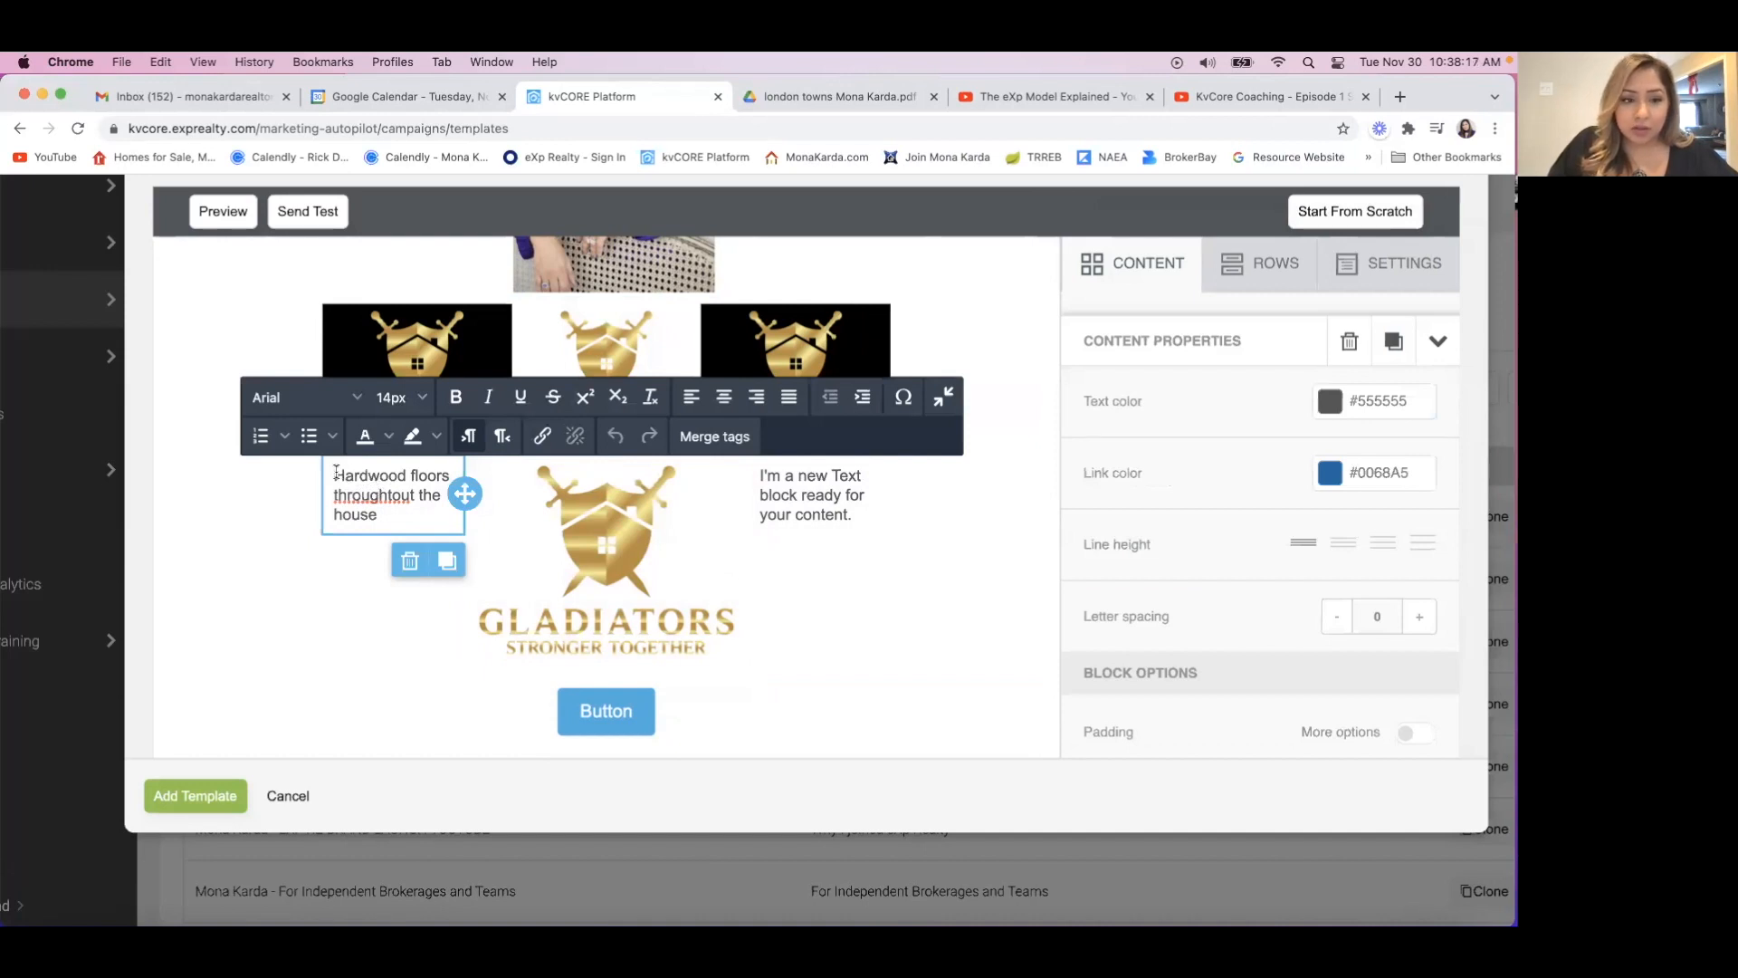
scroll(1218, 703, "down", 4)
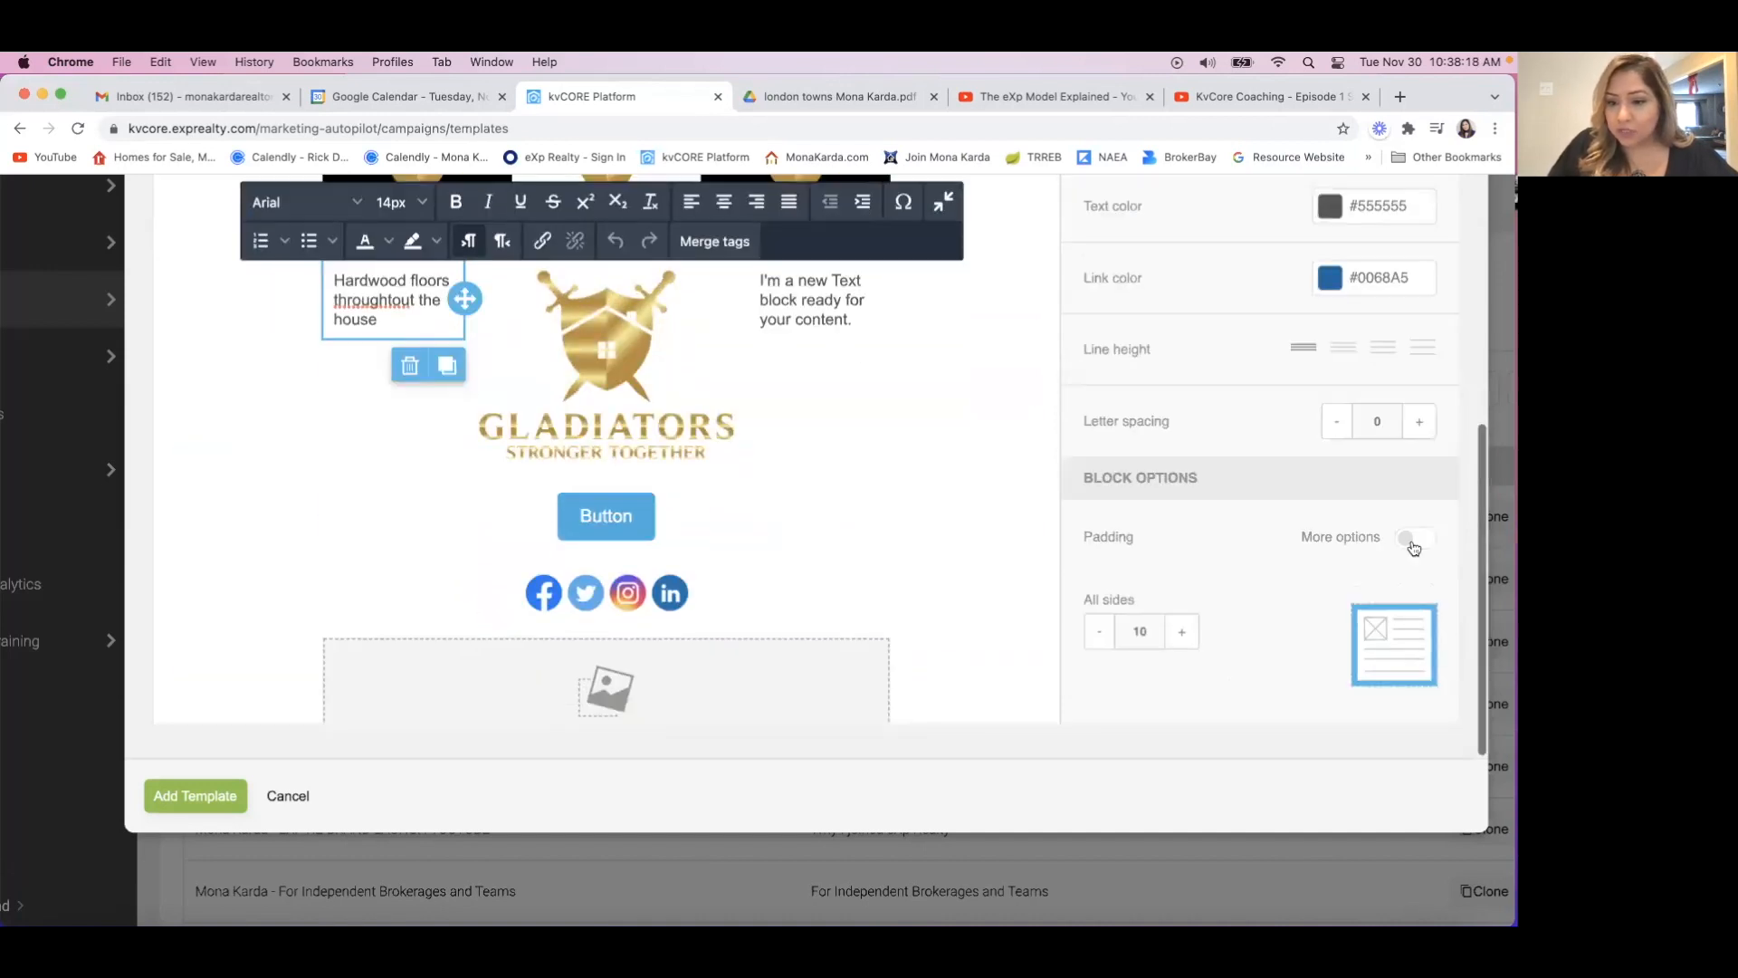
left_click(1408, 539)
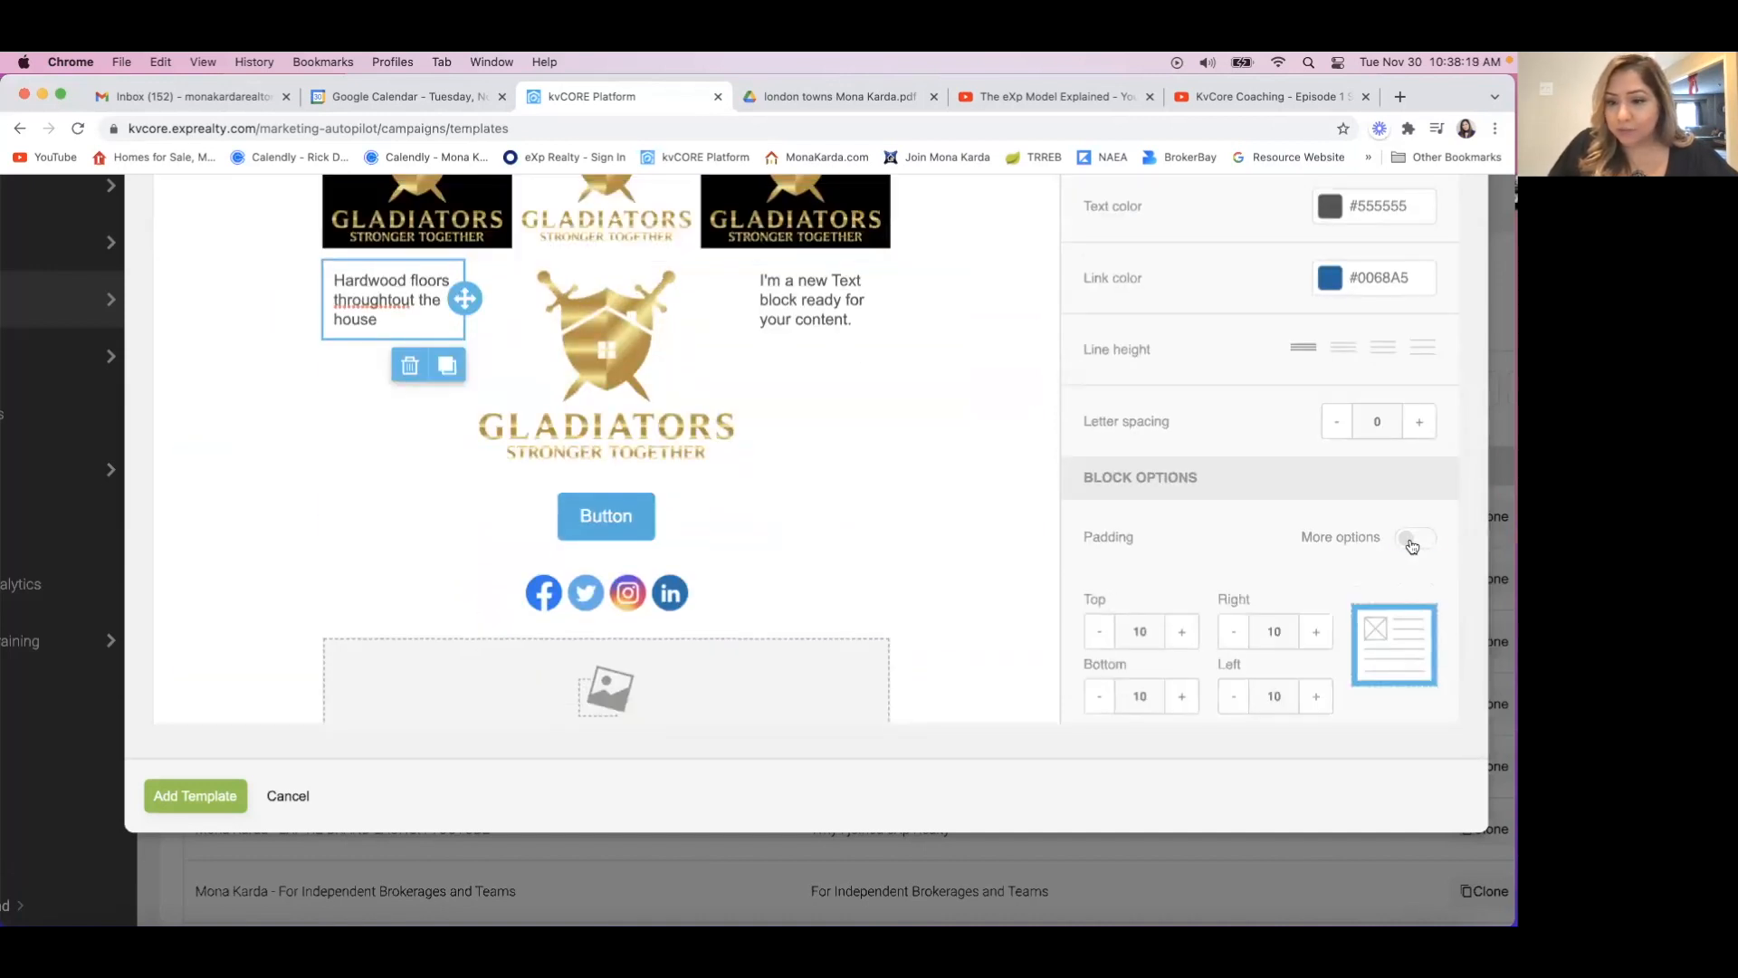
left_click(1183, 633)
left_click(1183, 634)
left_click(1184, 633)
left_click(1183, 634)
left_click(1183, 634)
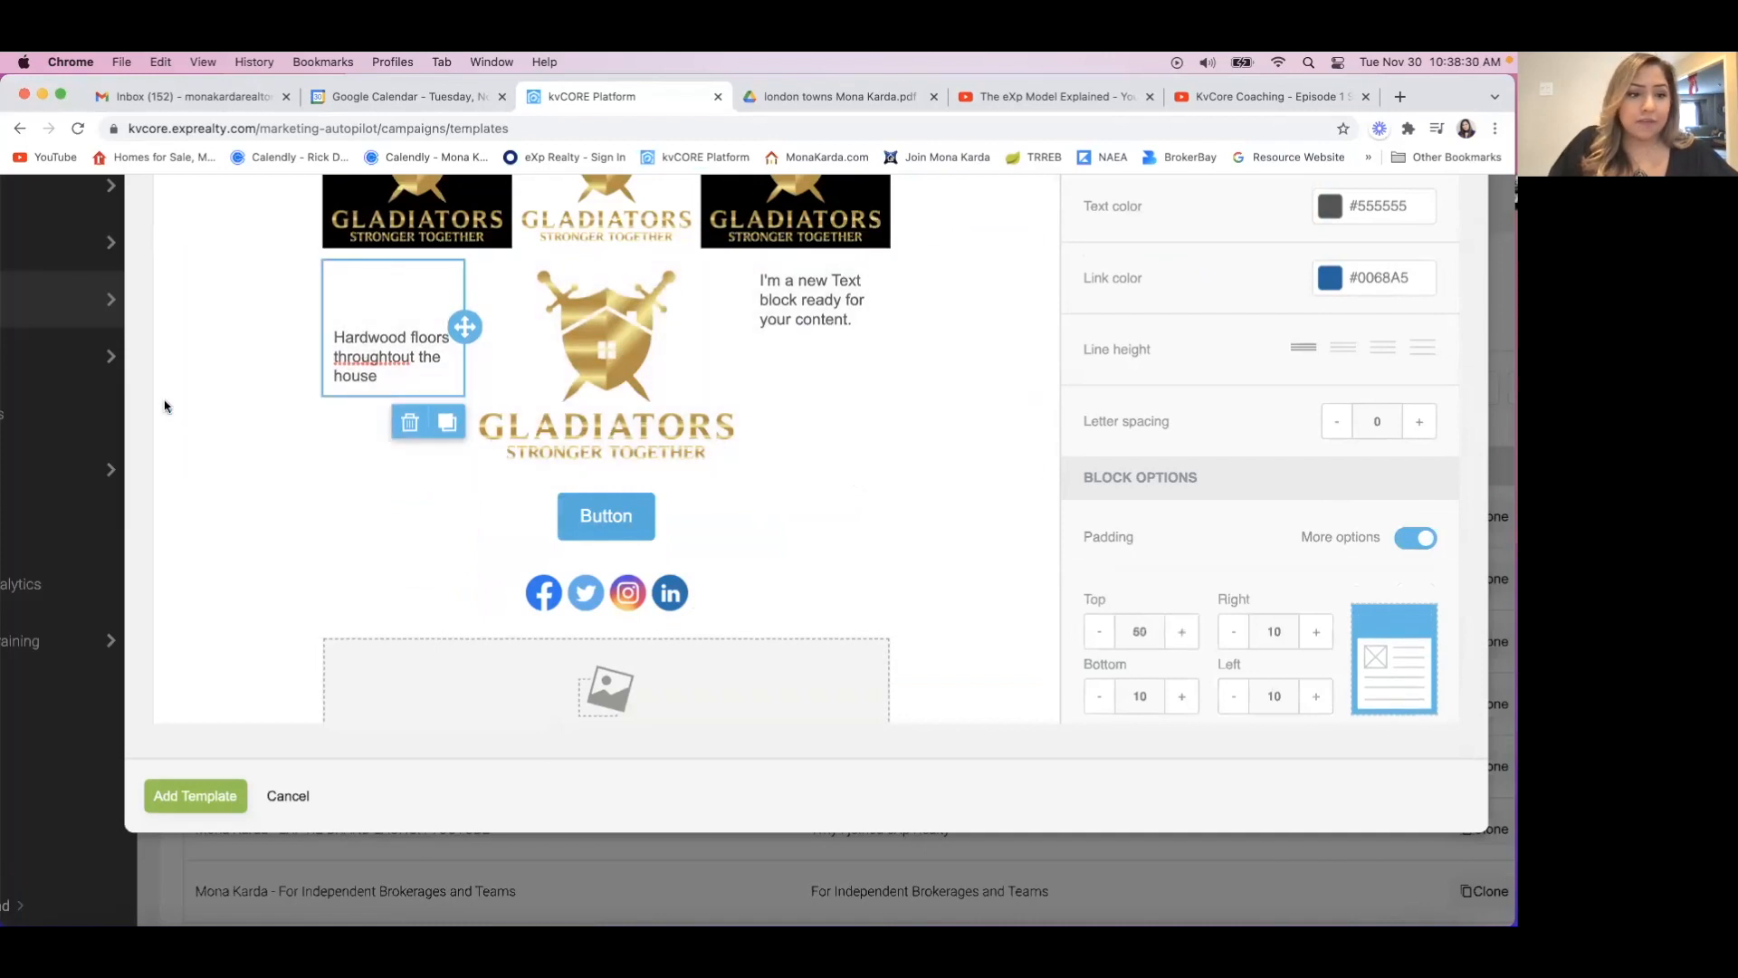
left_click(194, 412)
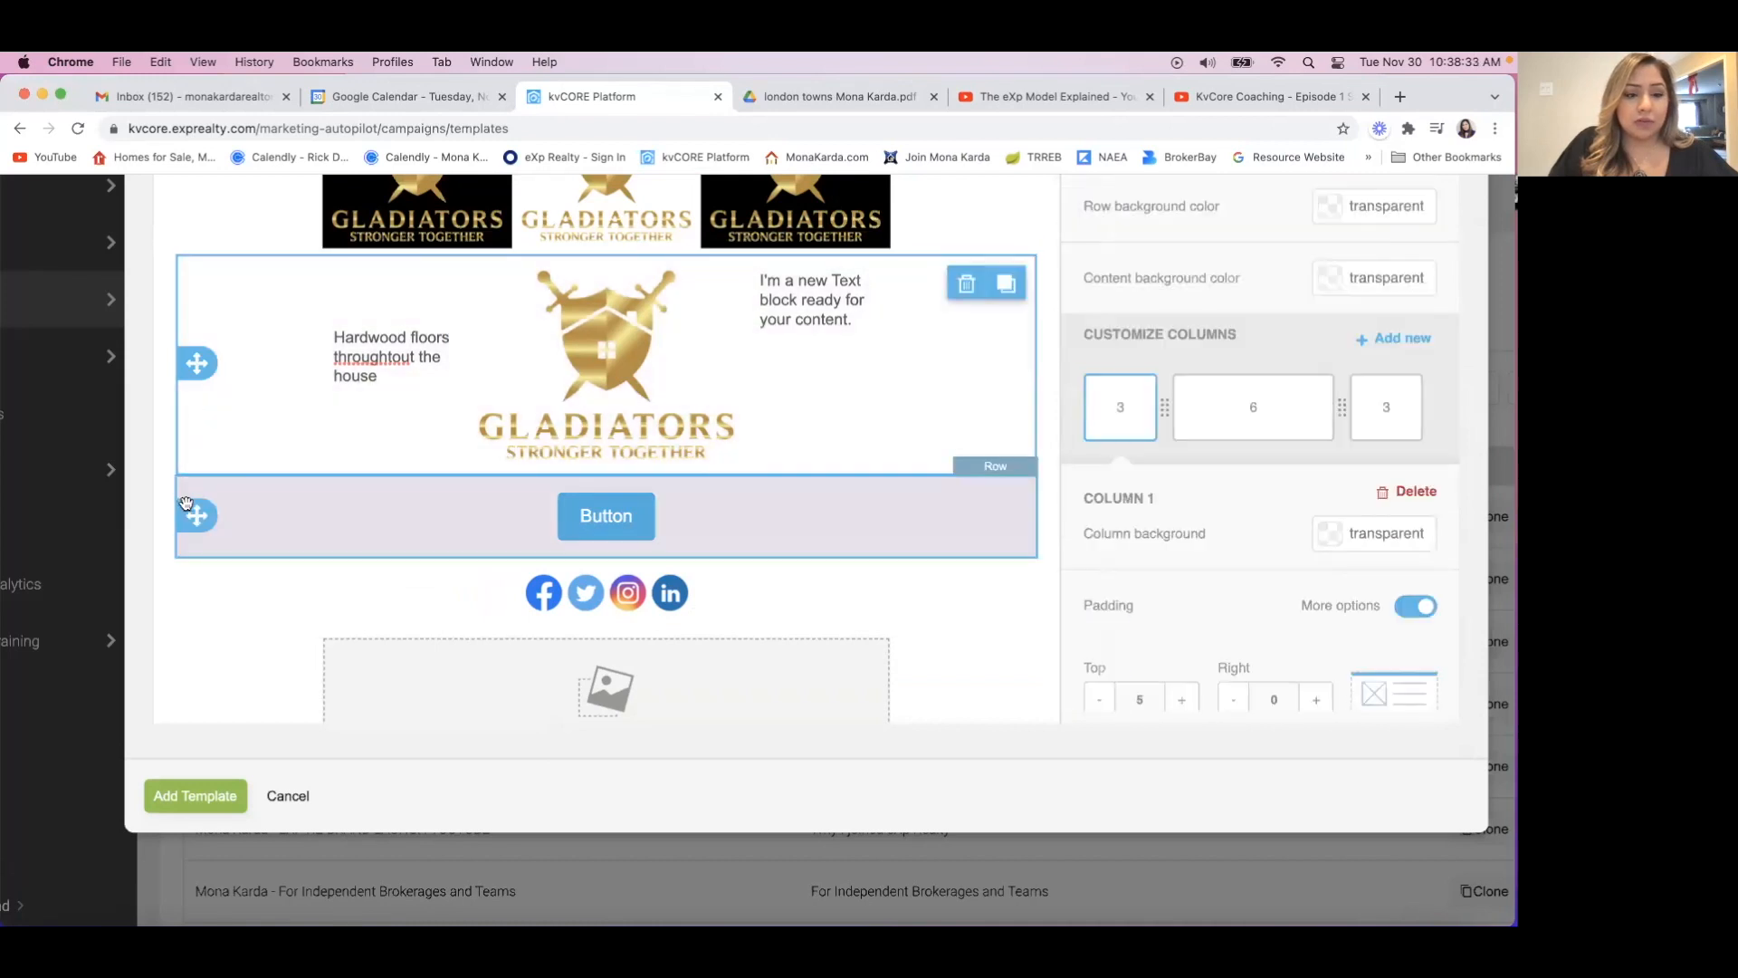
left_click(214, 222)
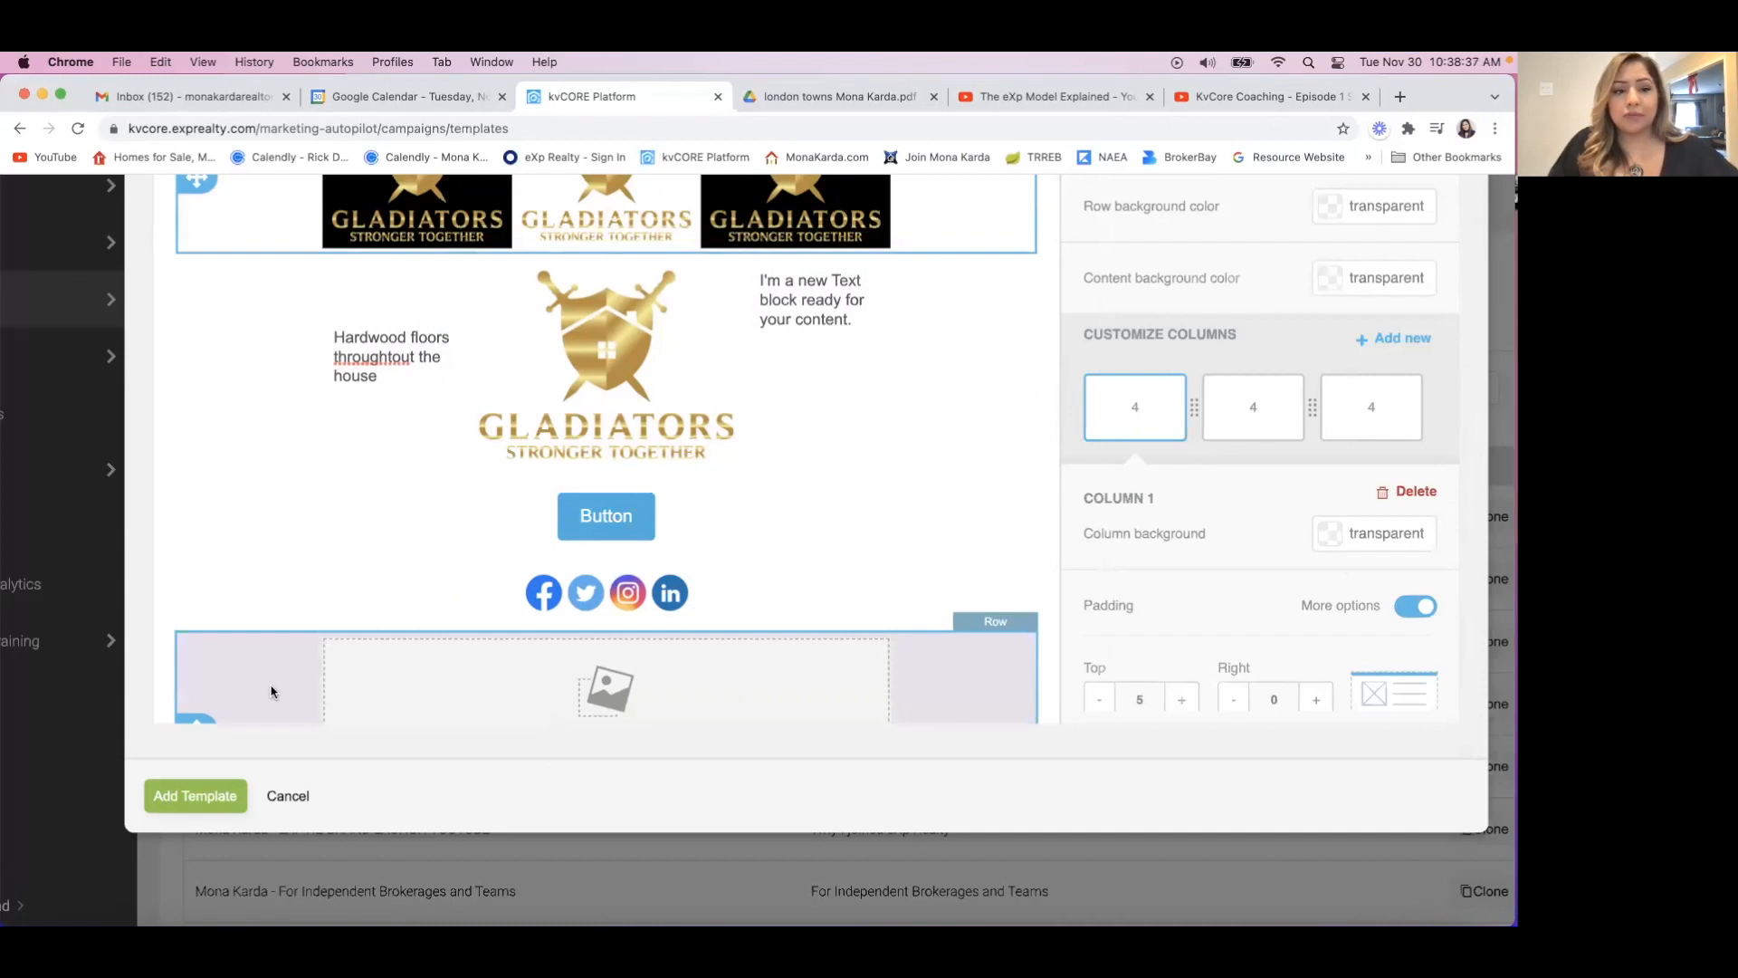
Turn off auto width for the Gladiators logo between the two text blocks, leaving it at 100% width with full width on mobile off.
left_click(608, 393)
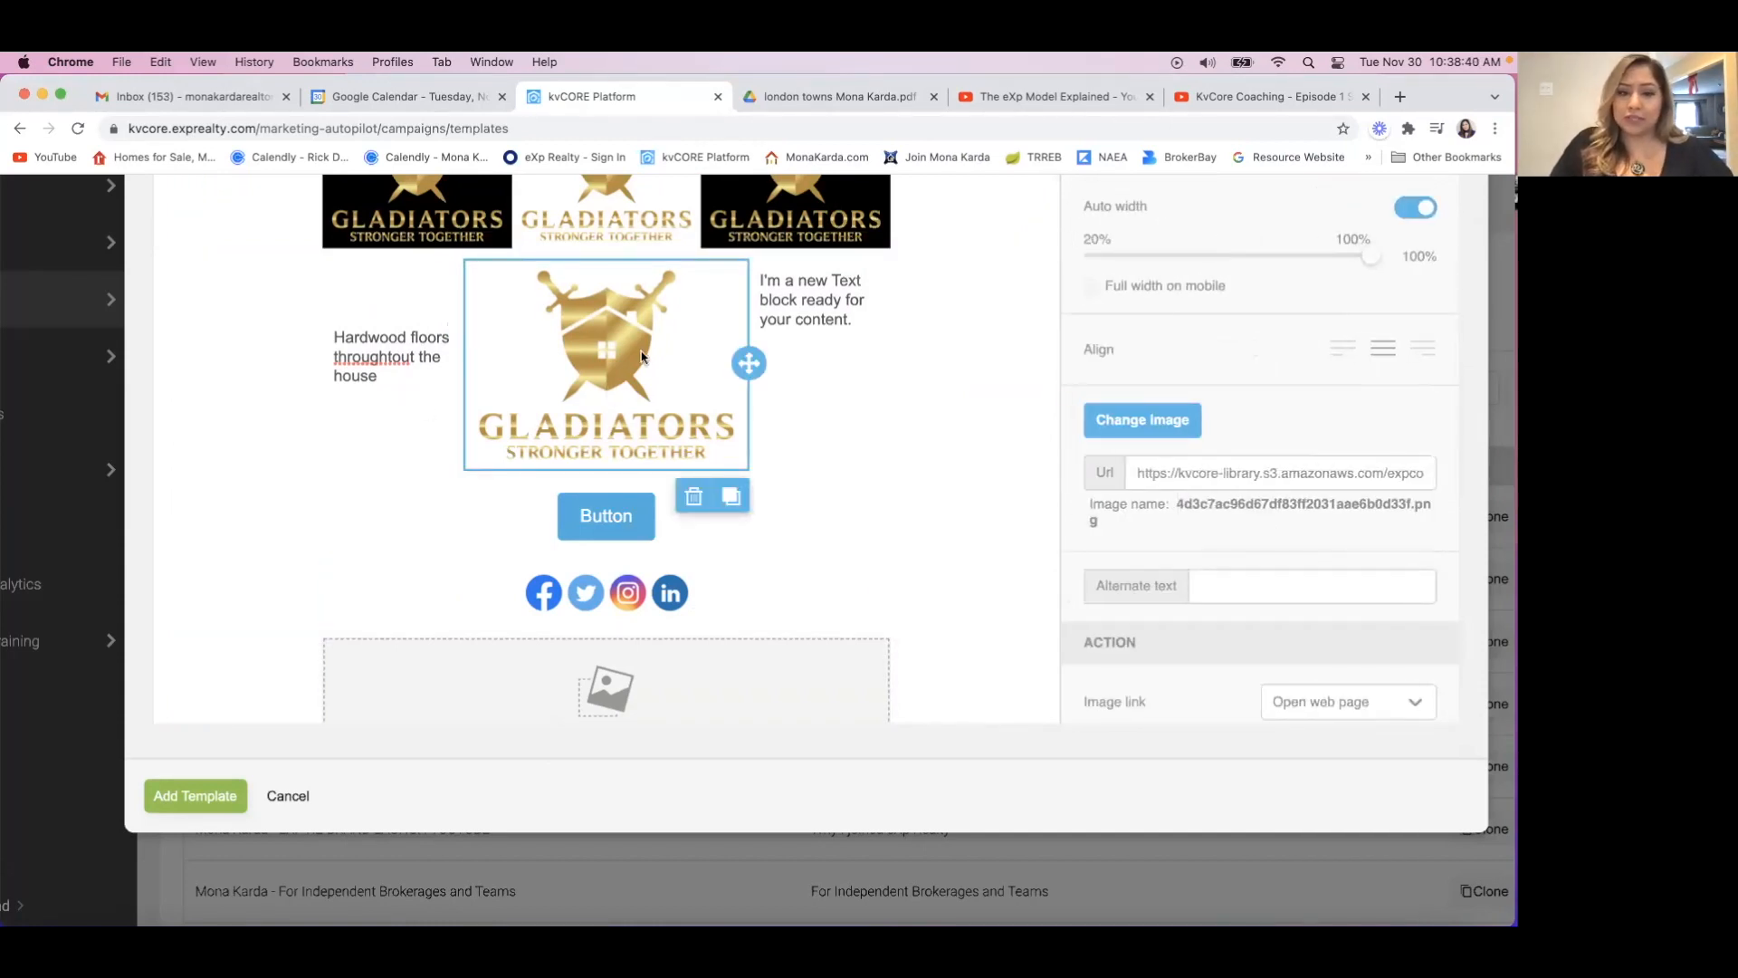
scroll(641, 356, "up", 3)
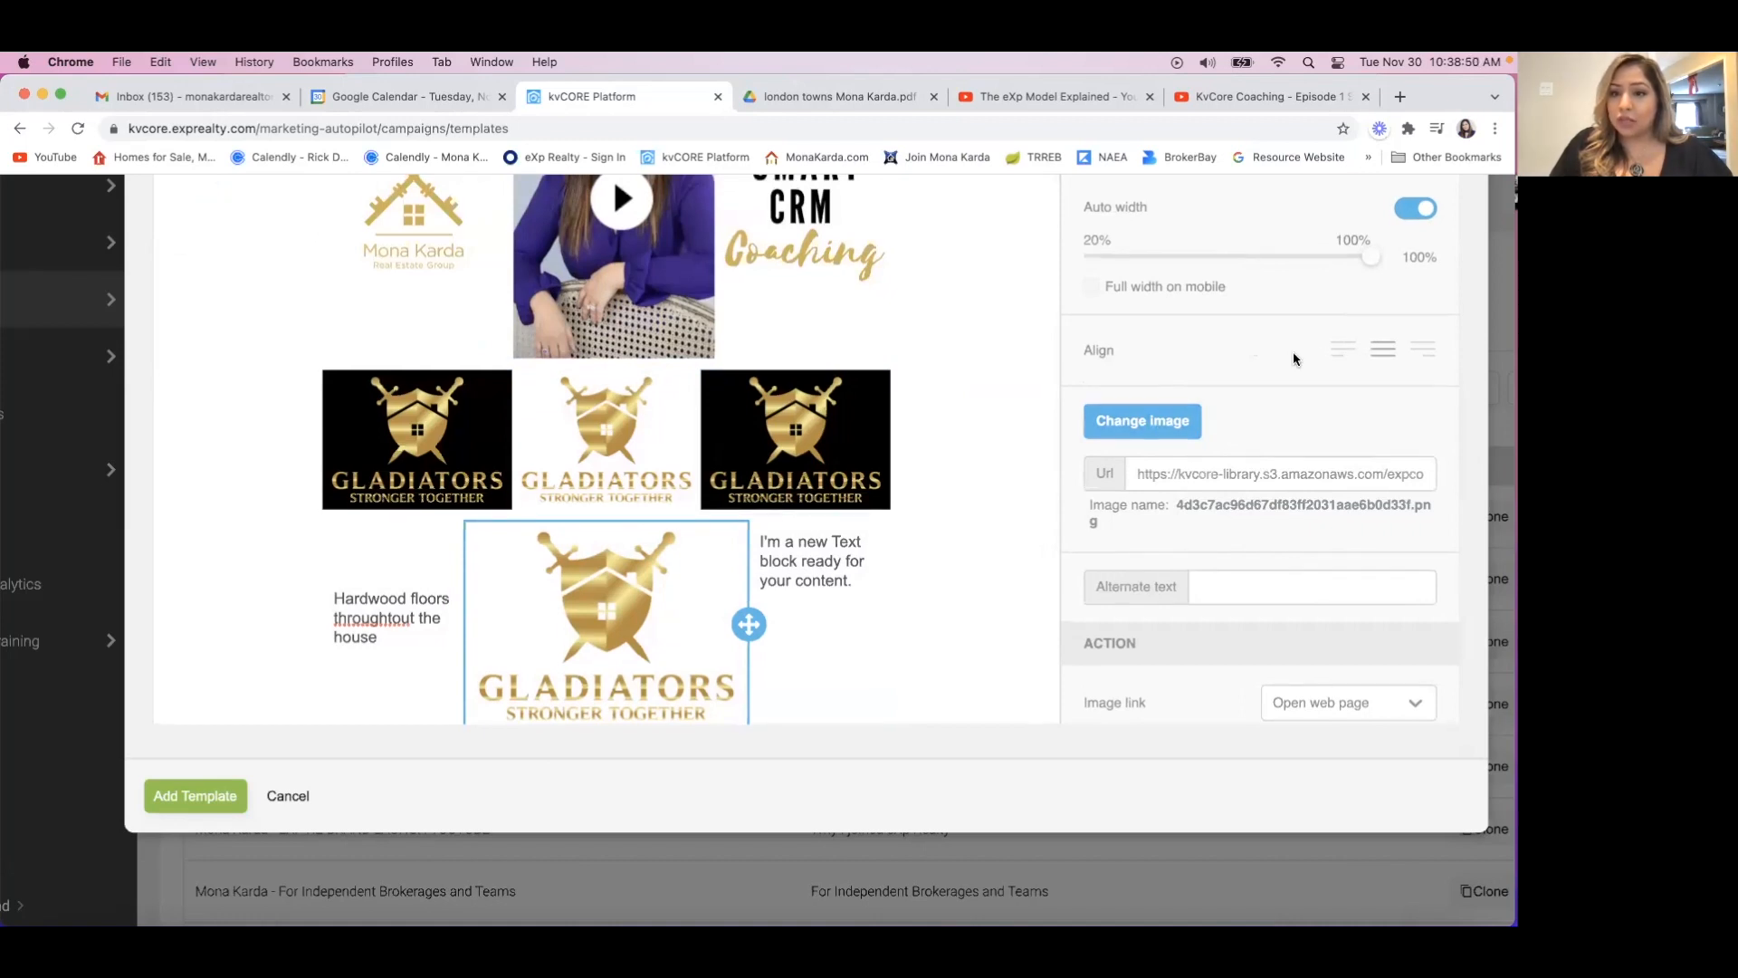
scroll(1293, 355, "up", 2)
scroll(1209, 355, "down", 1)
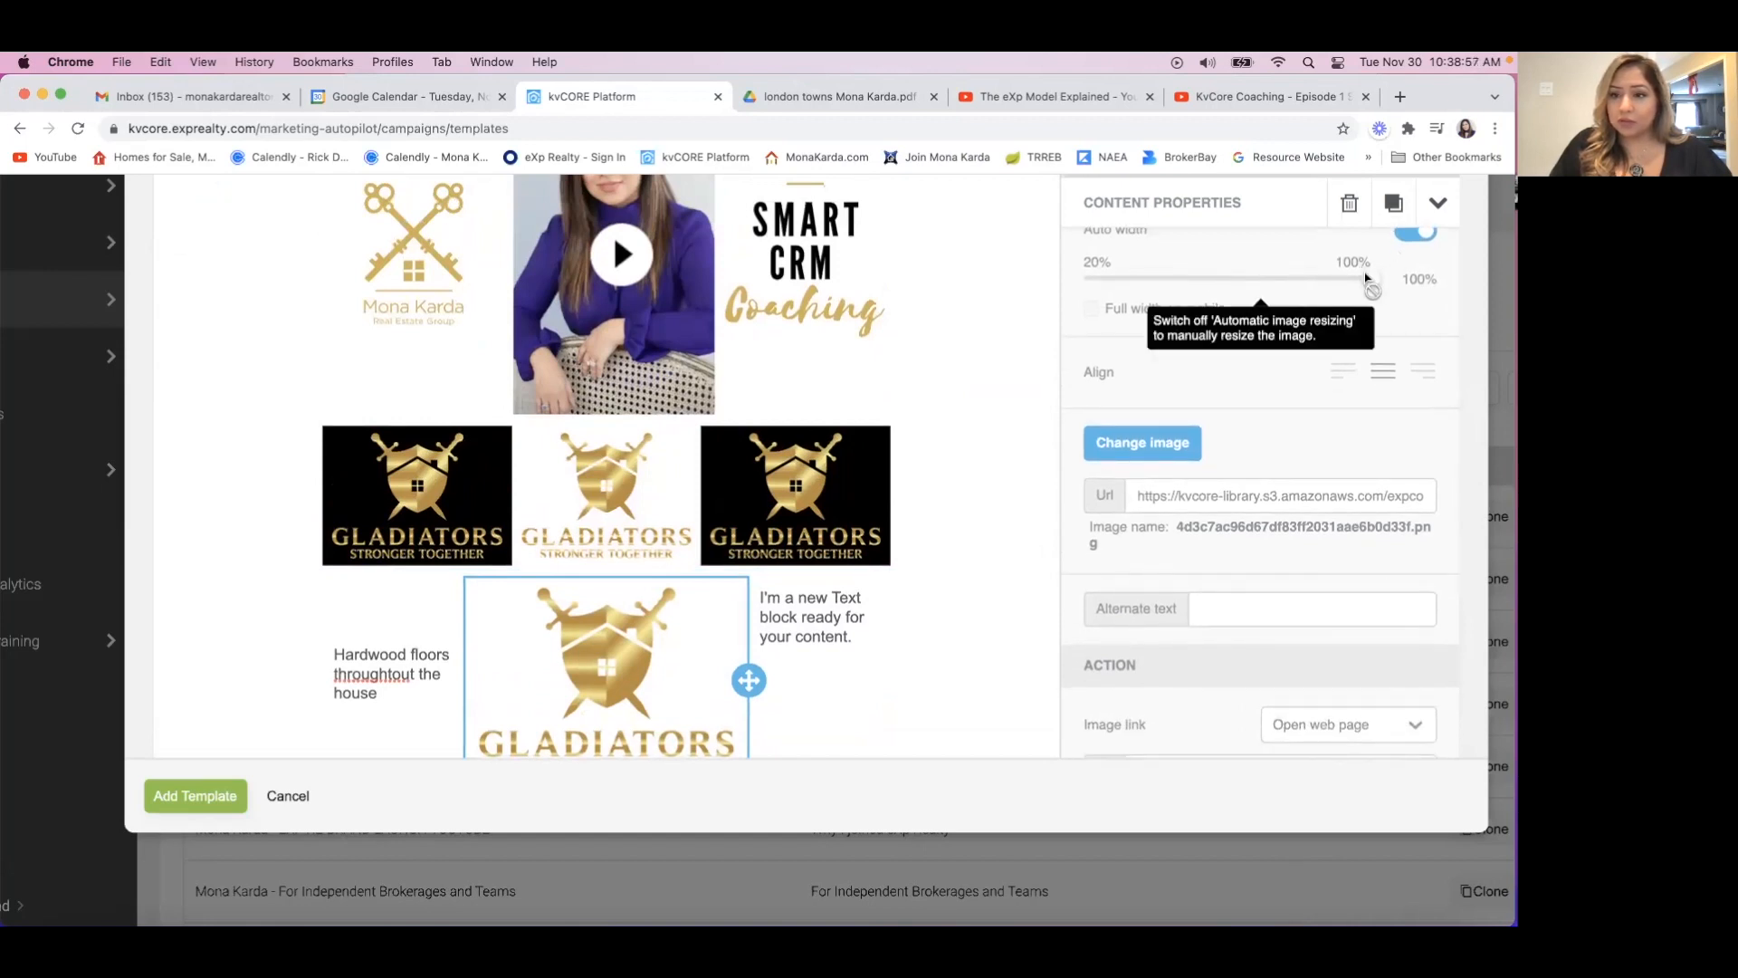
left_click(1421, 237)
left_click_drag(1341, 278, 1375, 292)
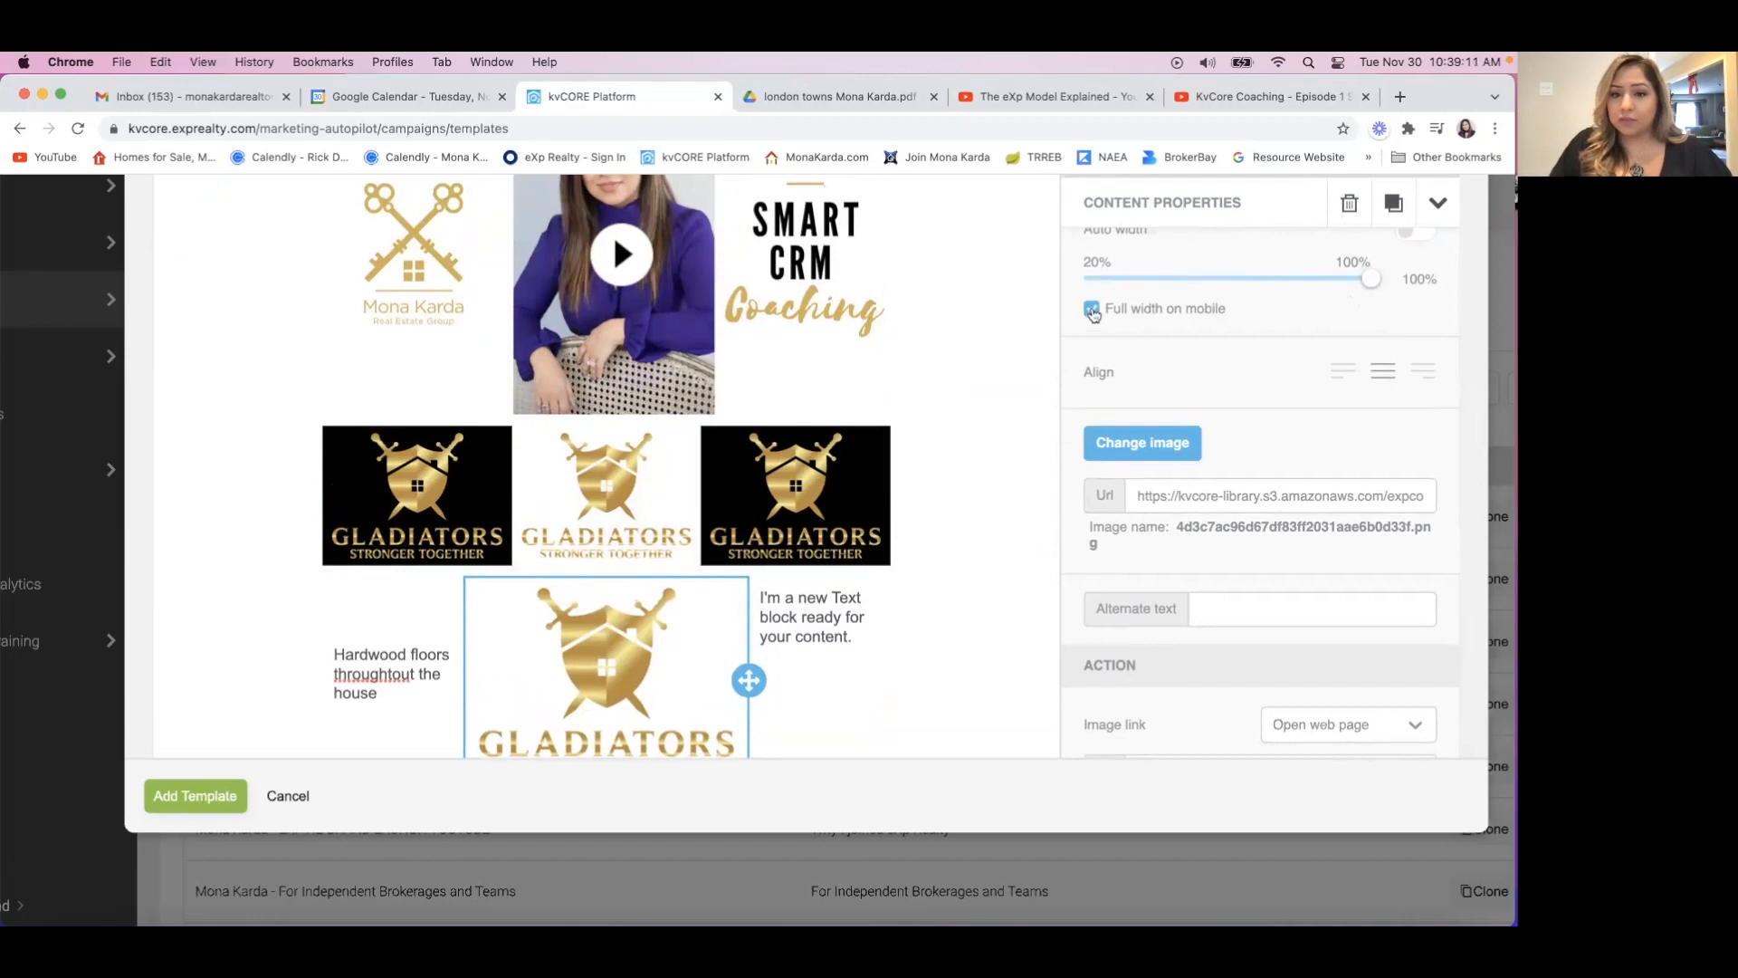
left_click(1092, 310)
Review the Gladiators logo's link and padding settings and how its row sits within the rest of the template.
scroll(955, 597, "down", 1)
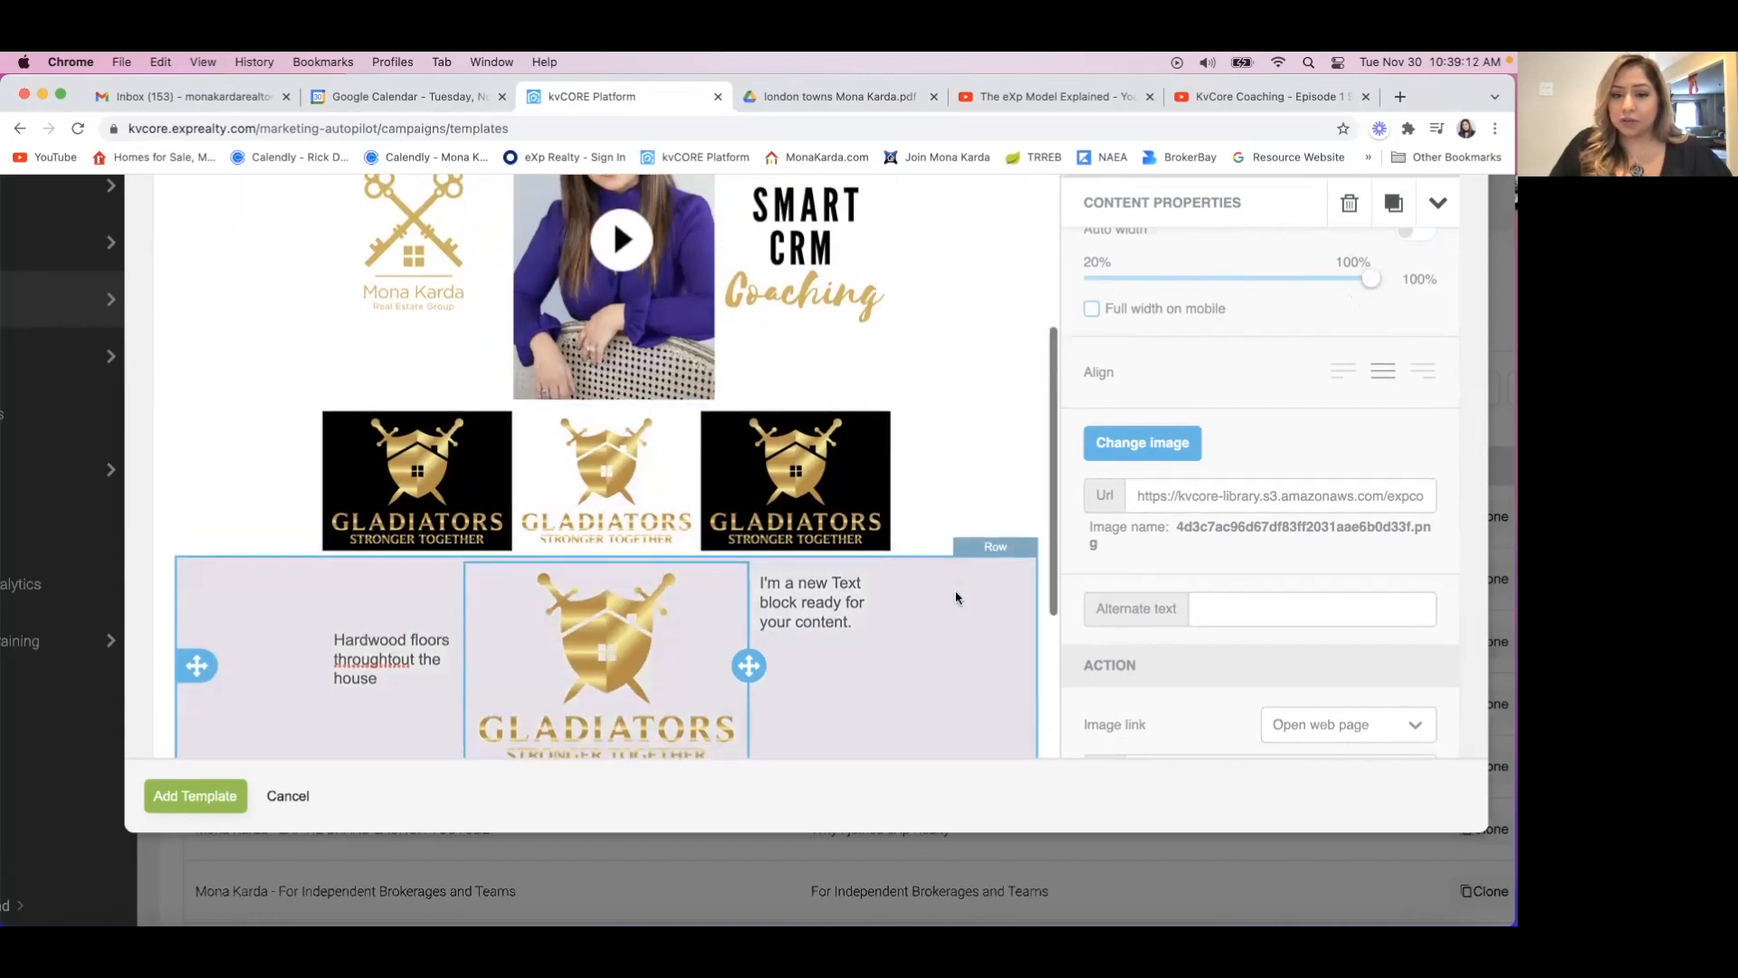
scroll(956, 598, "down", 5)
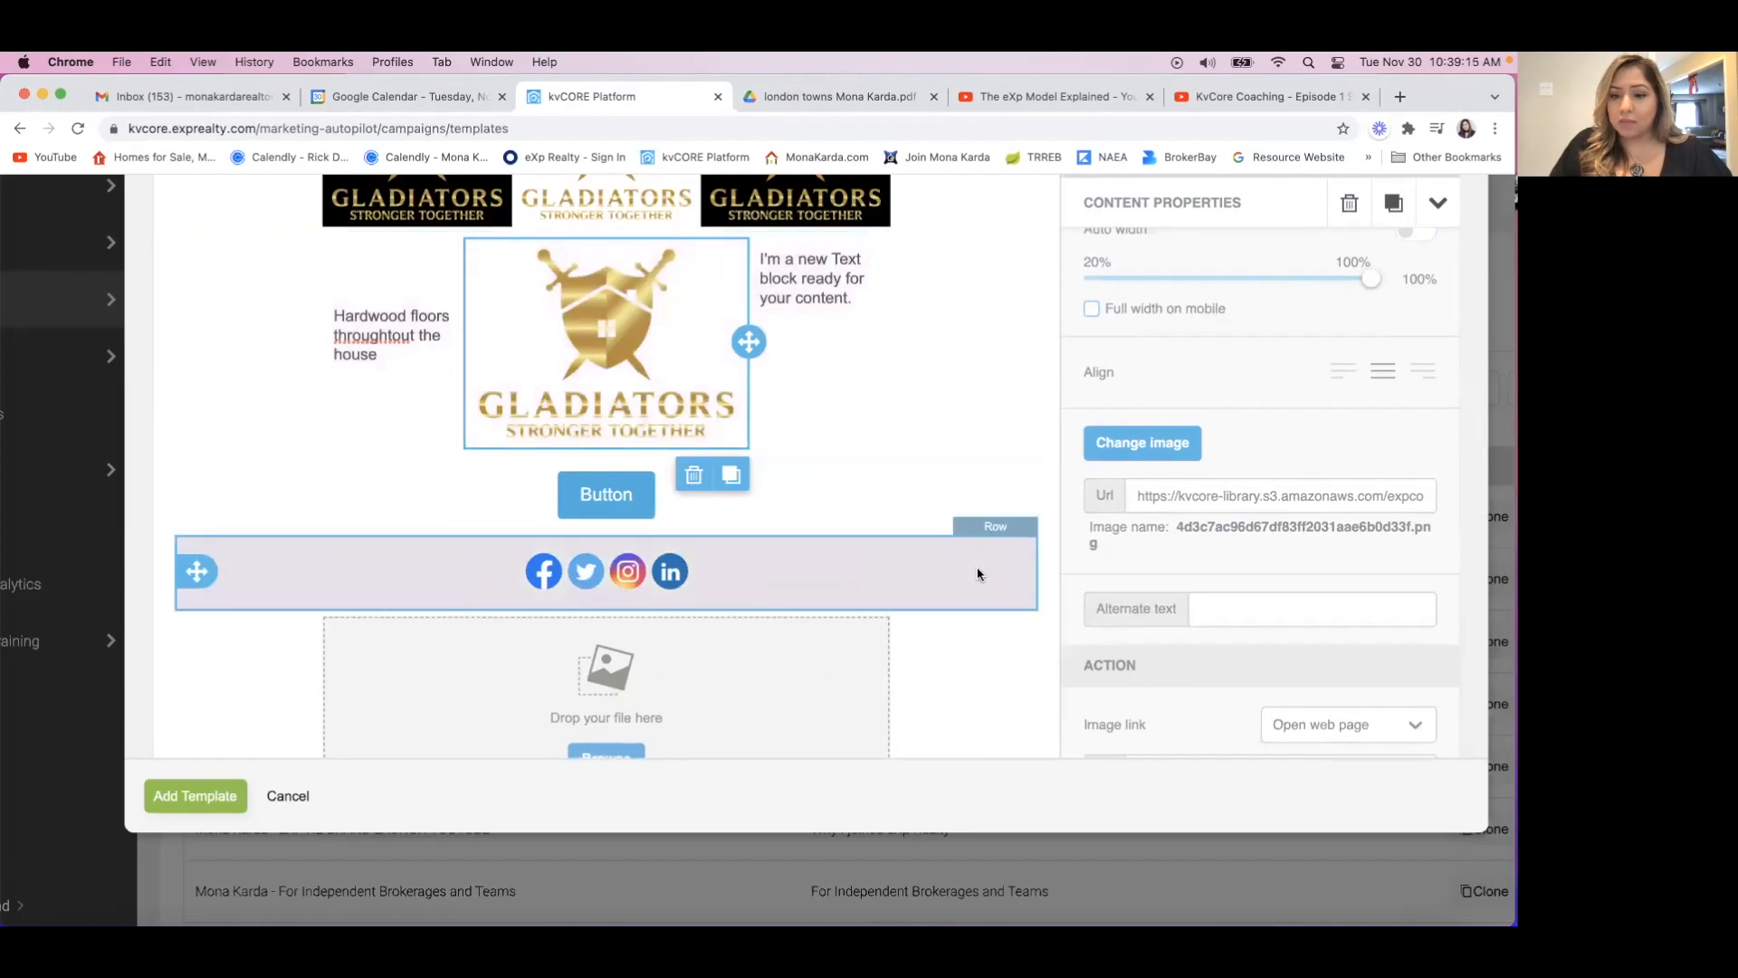
scroll(978, 574, "down", 1)
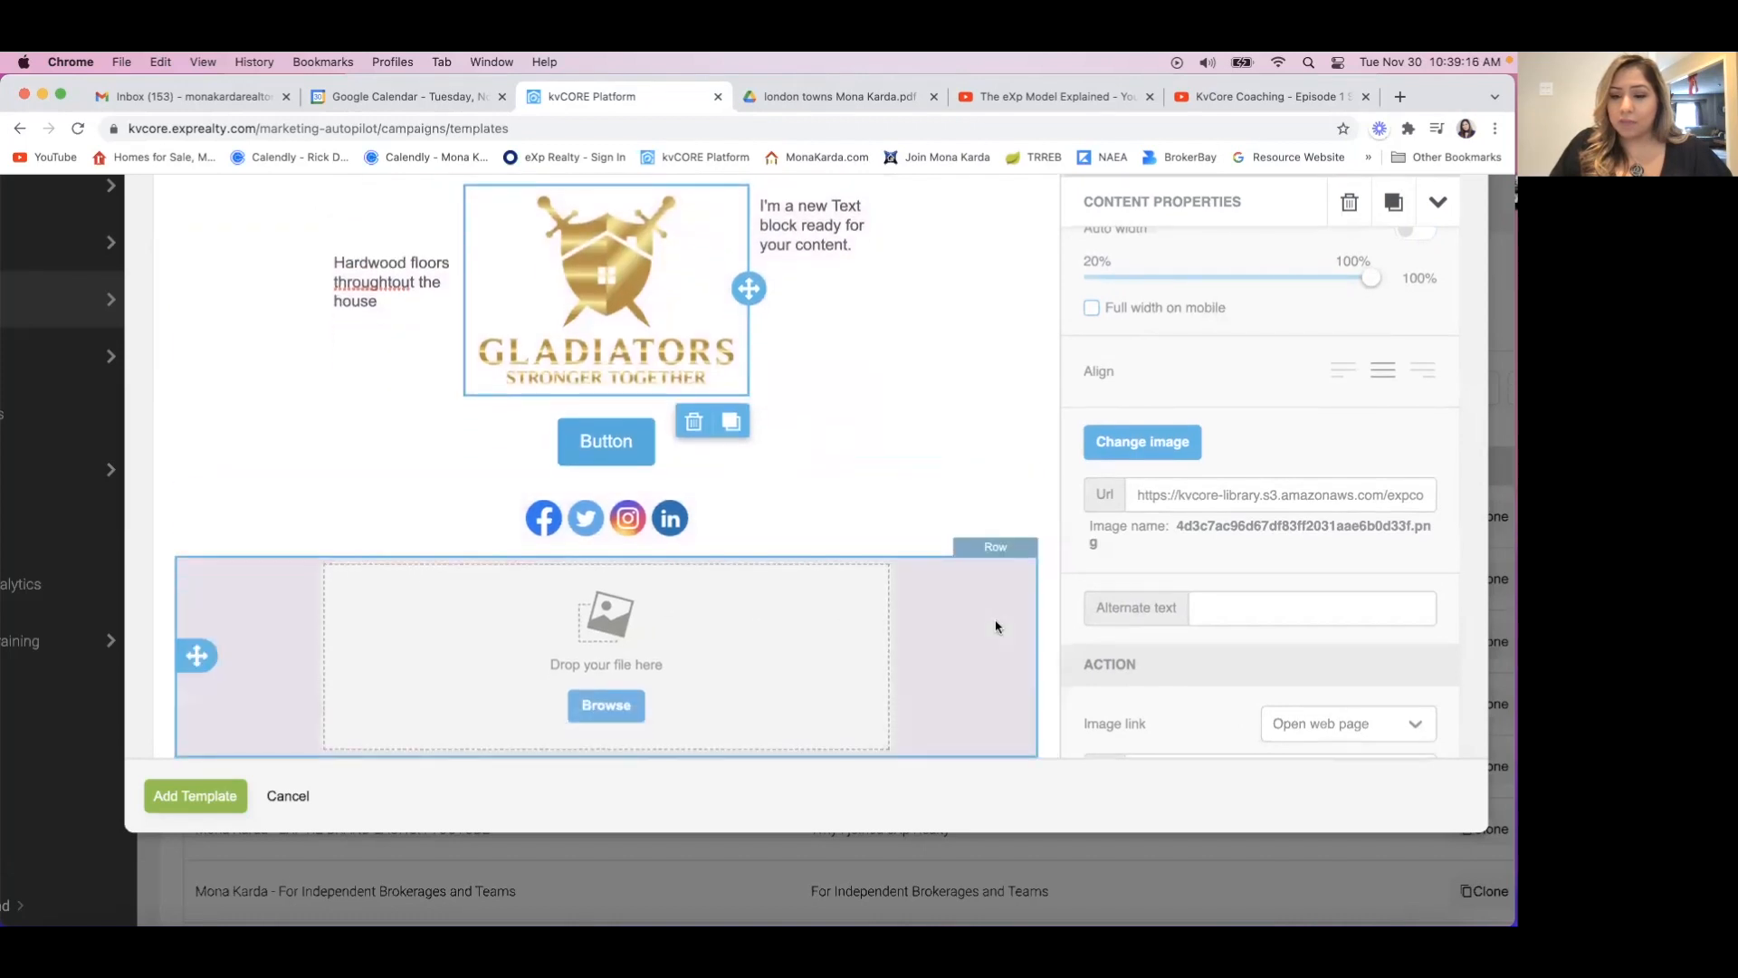
scroll(1176, 609, "down", 5)
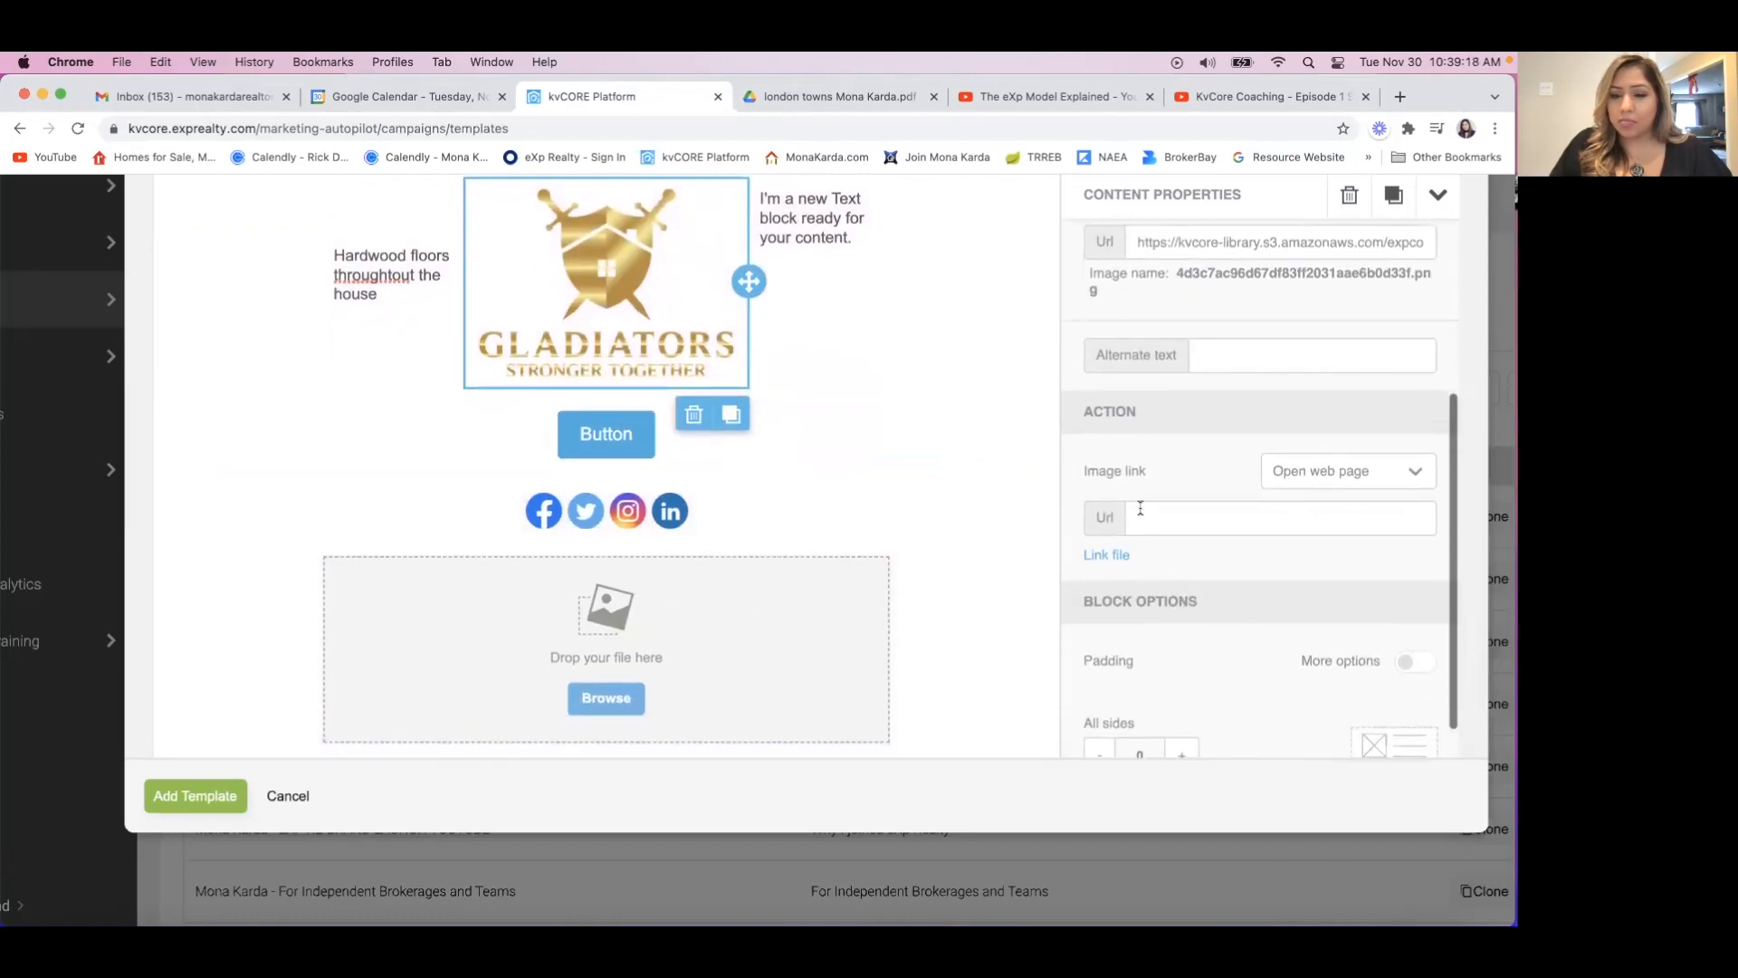
scroll(1164, 579, "down", 1)
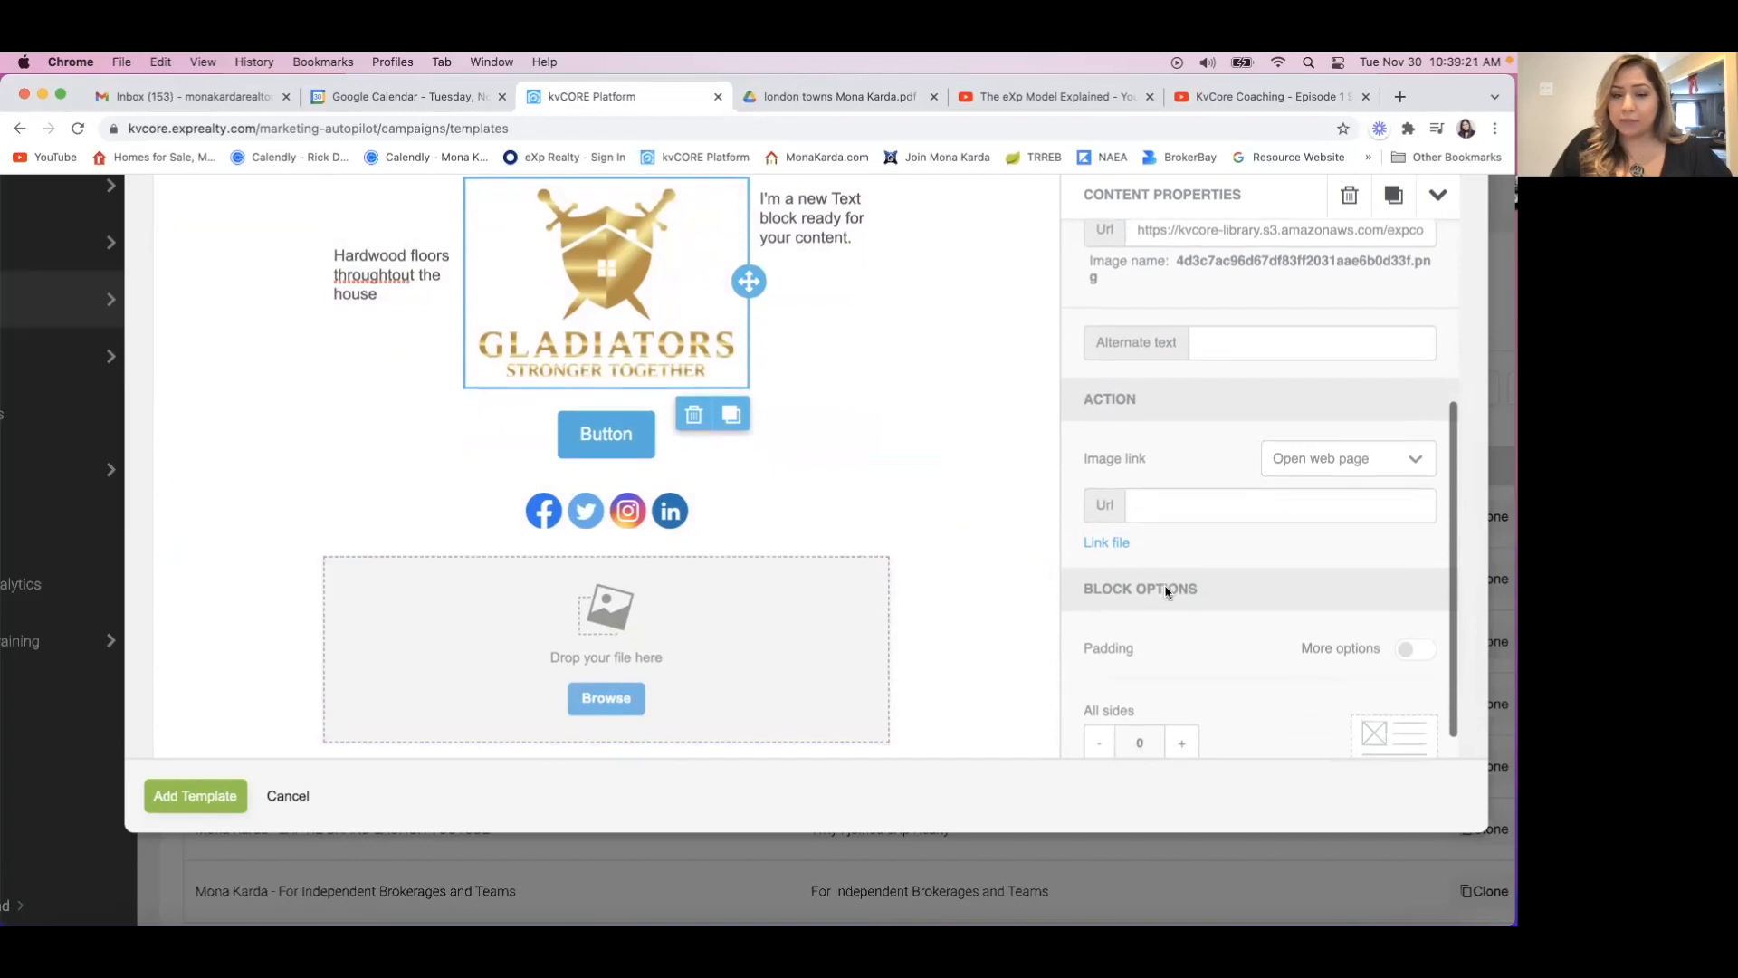
scroll(781, 449, "up", 5)
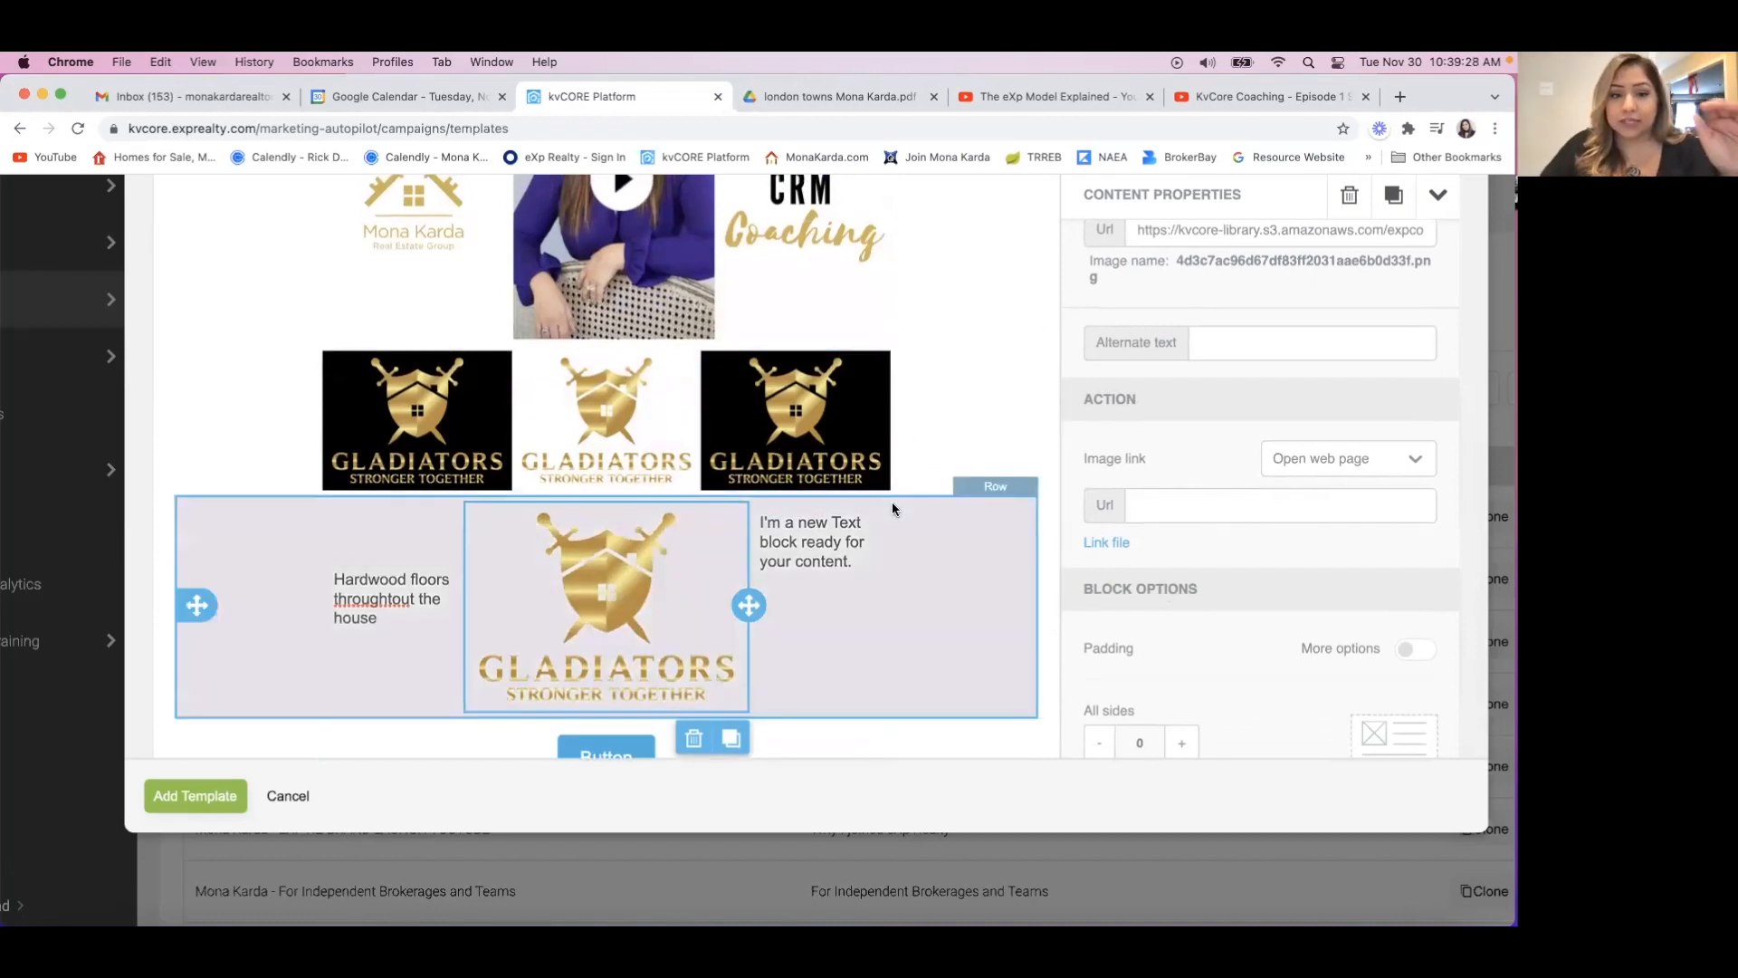
scroll(893, 509, "up", 6)
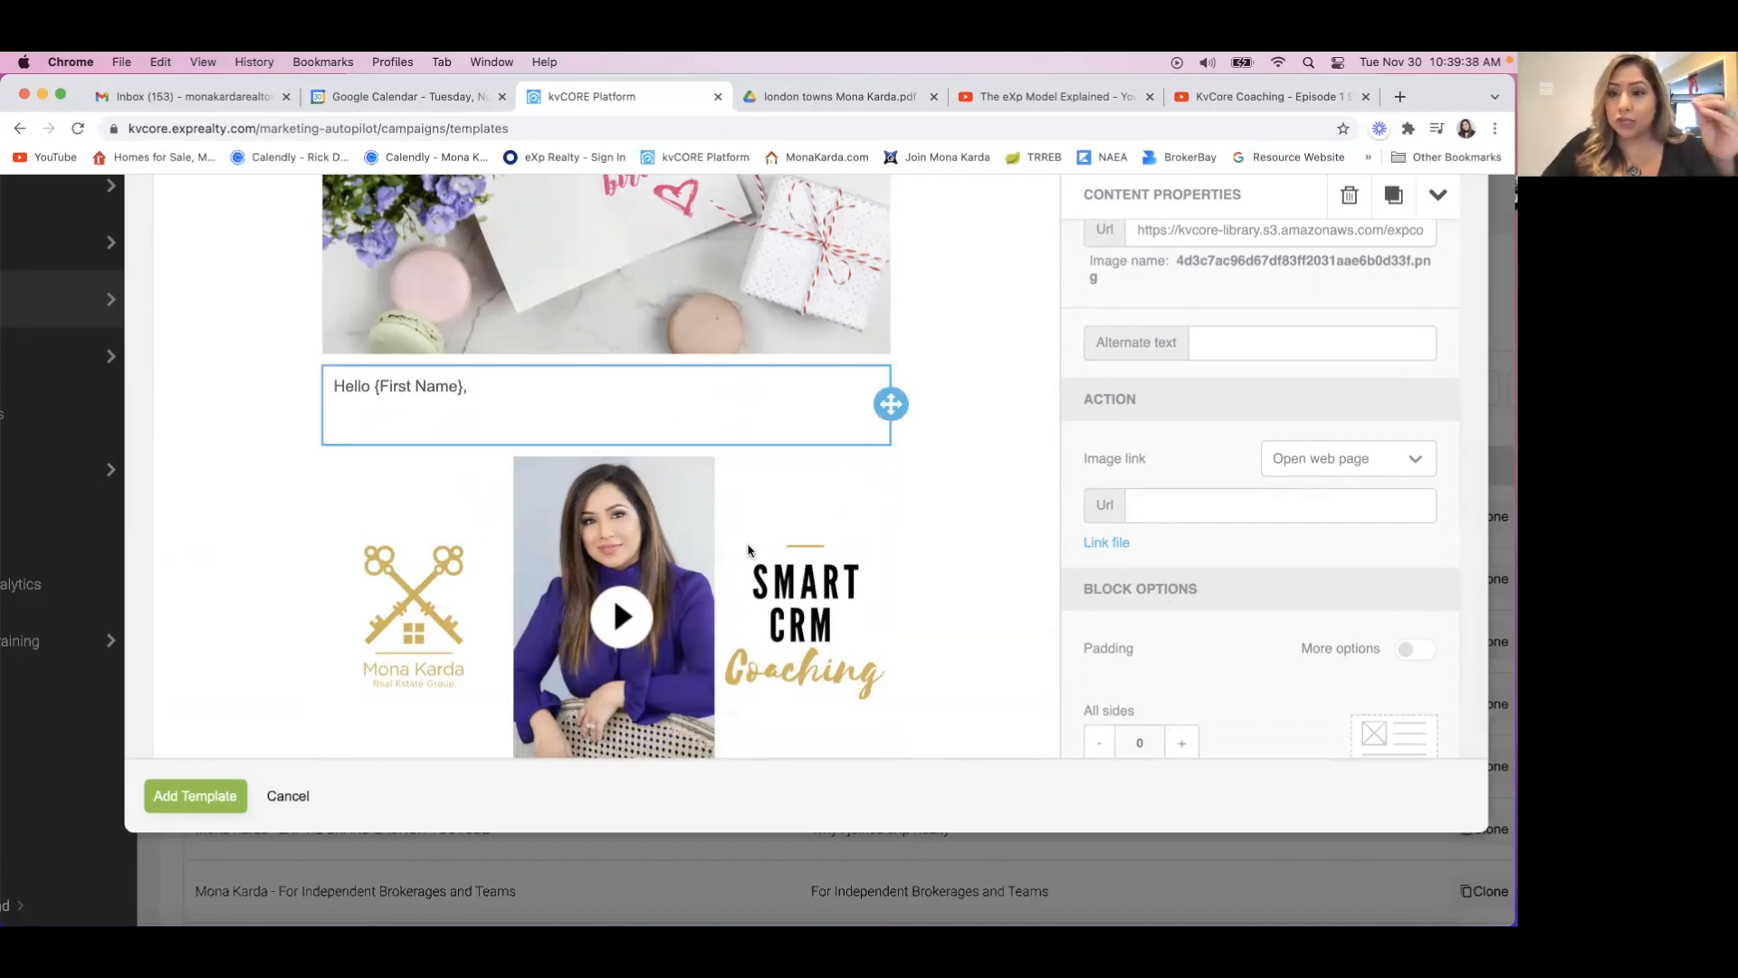
scroll(715, 581, "down", 10)
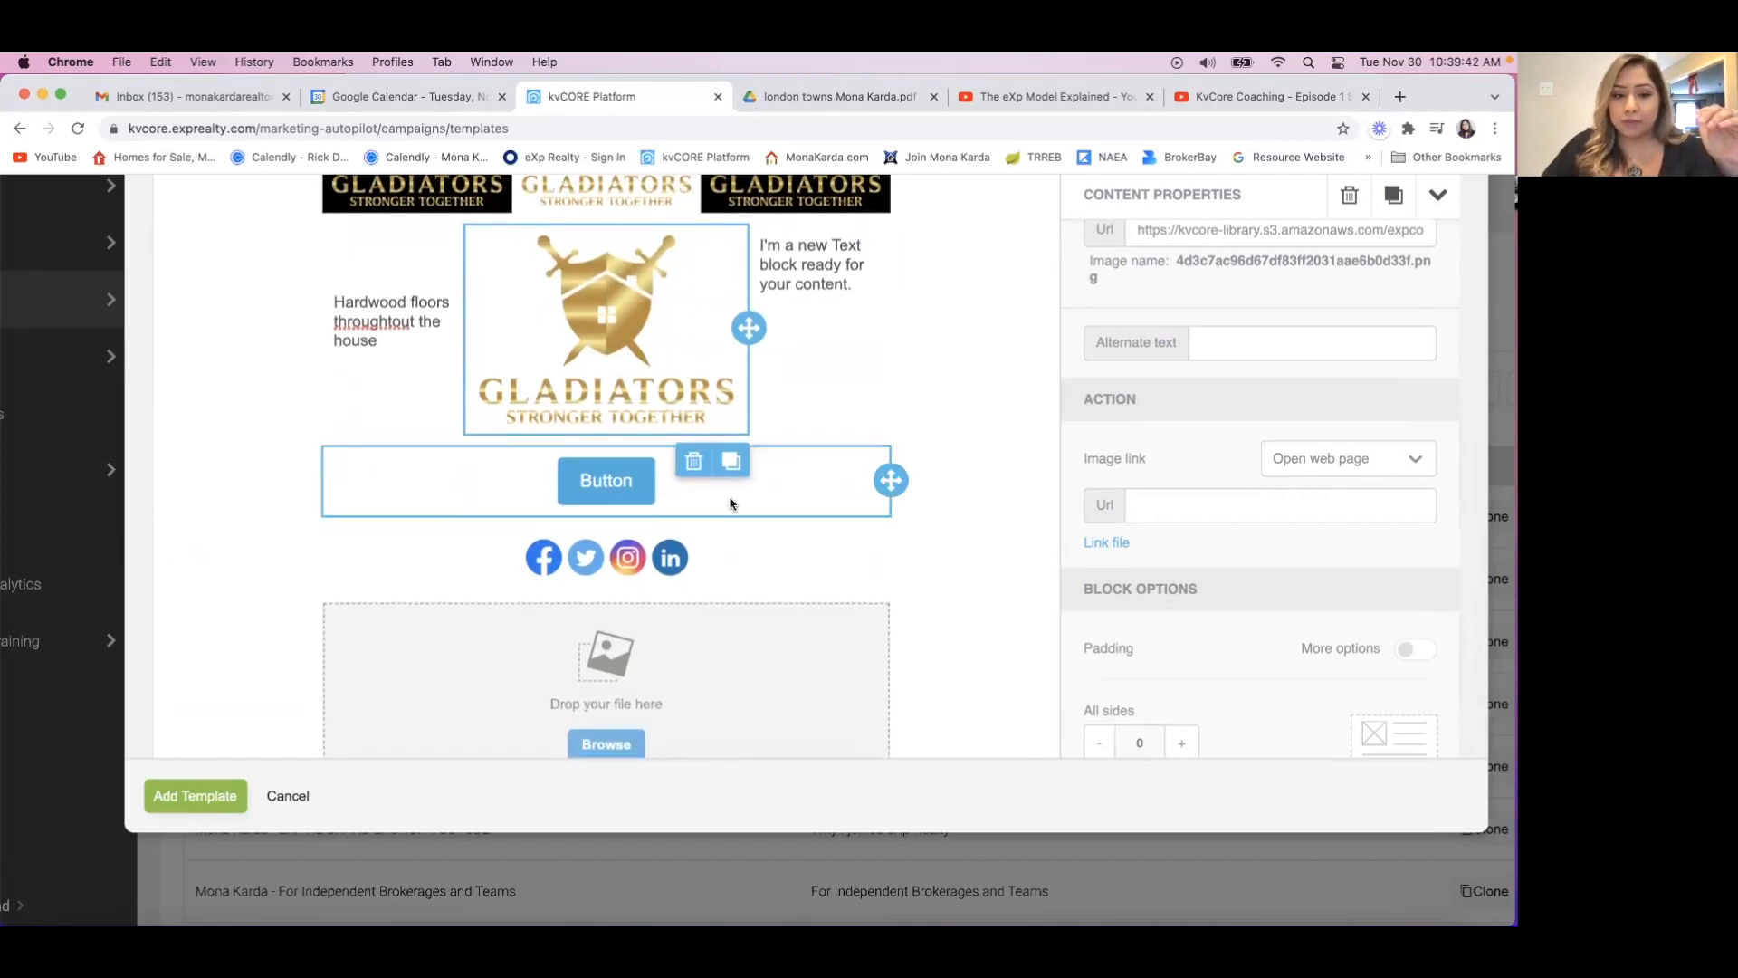
Select the button block below the Gladiators logo and look at the choices for its background color.
left_click(731, 504)
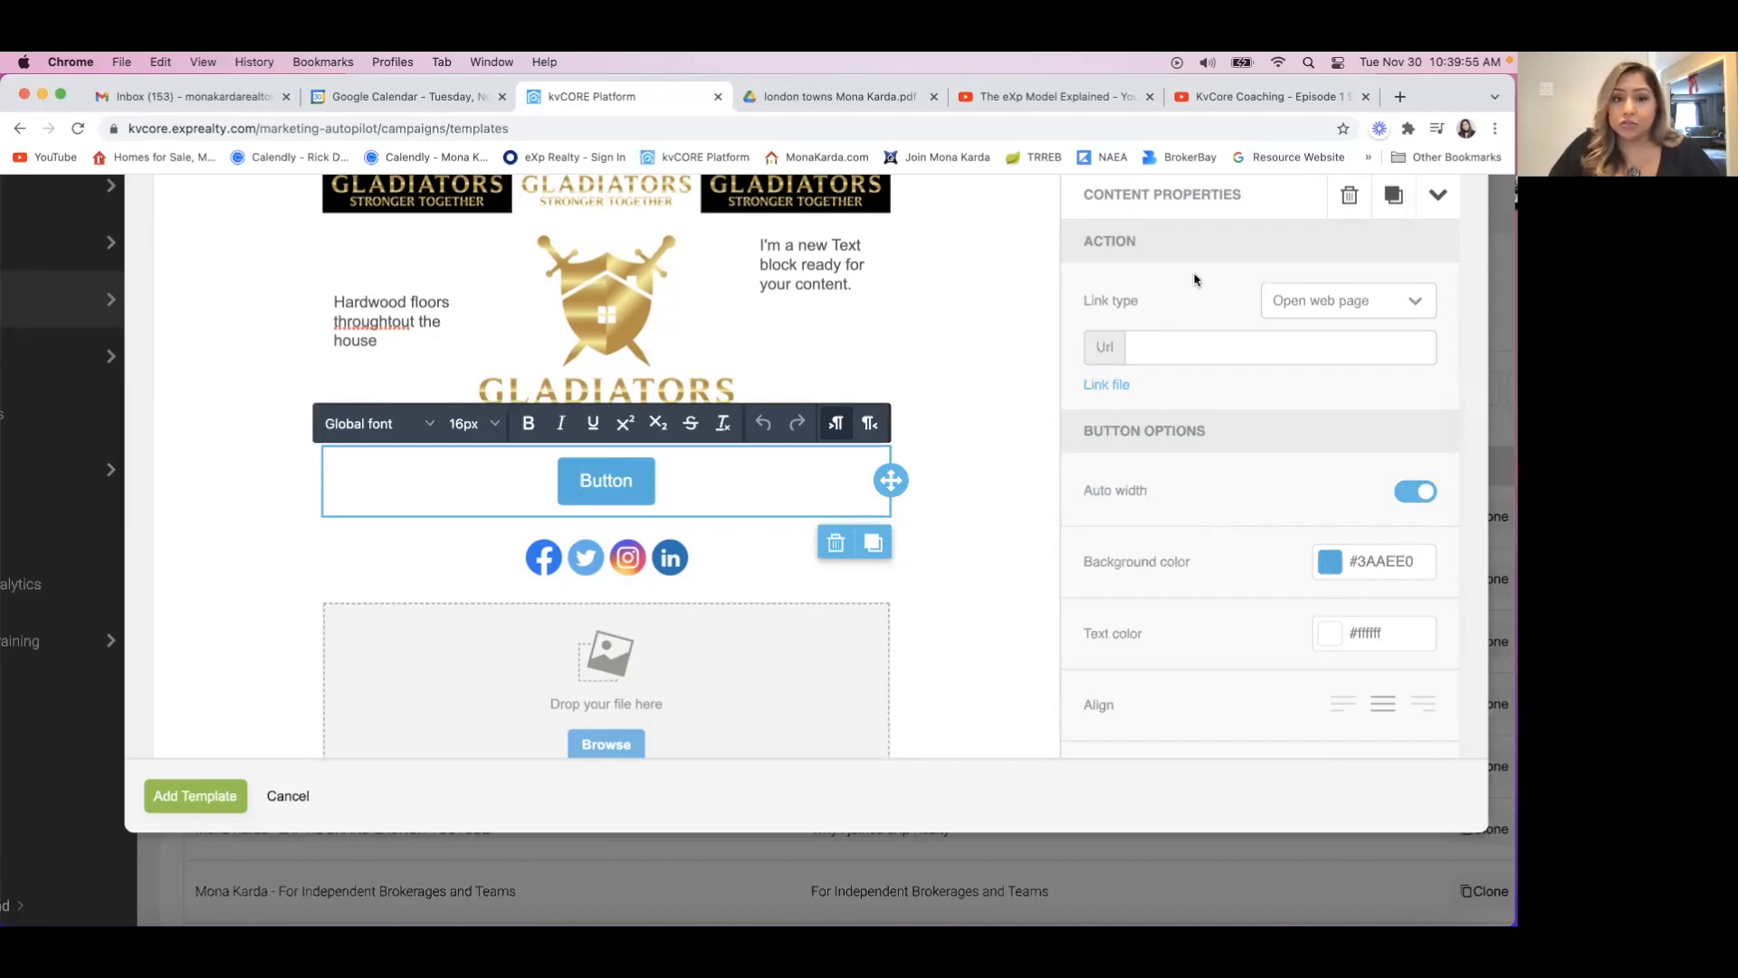
left_click(1343, 561)
left_click(1343, 559)
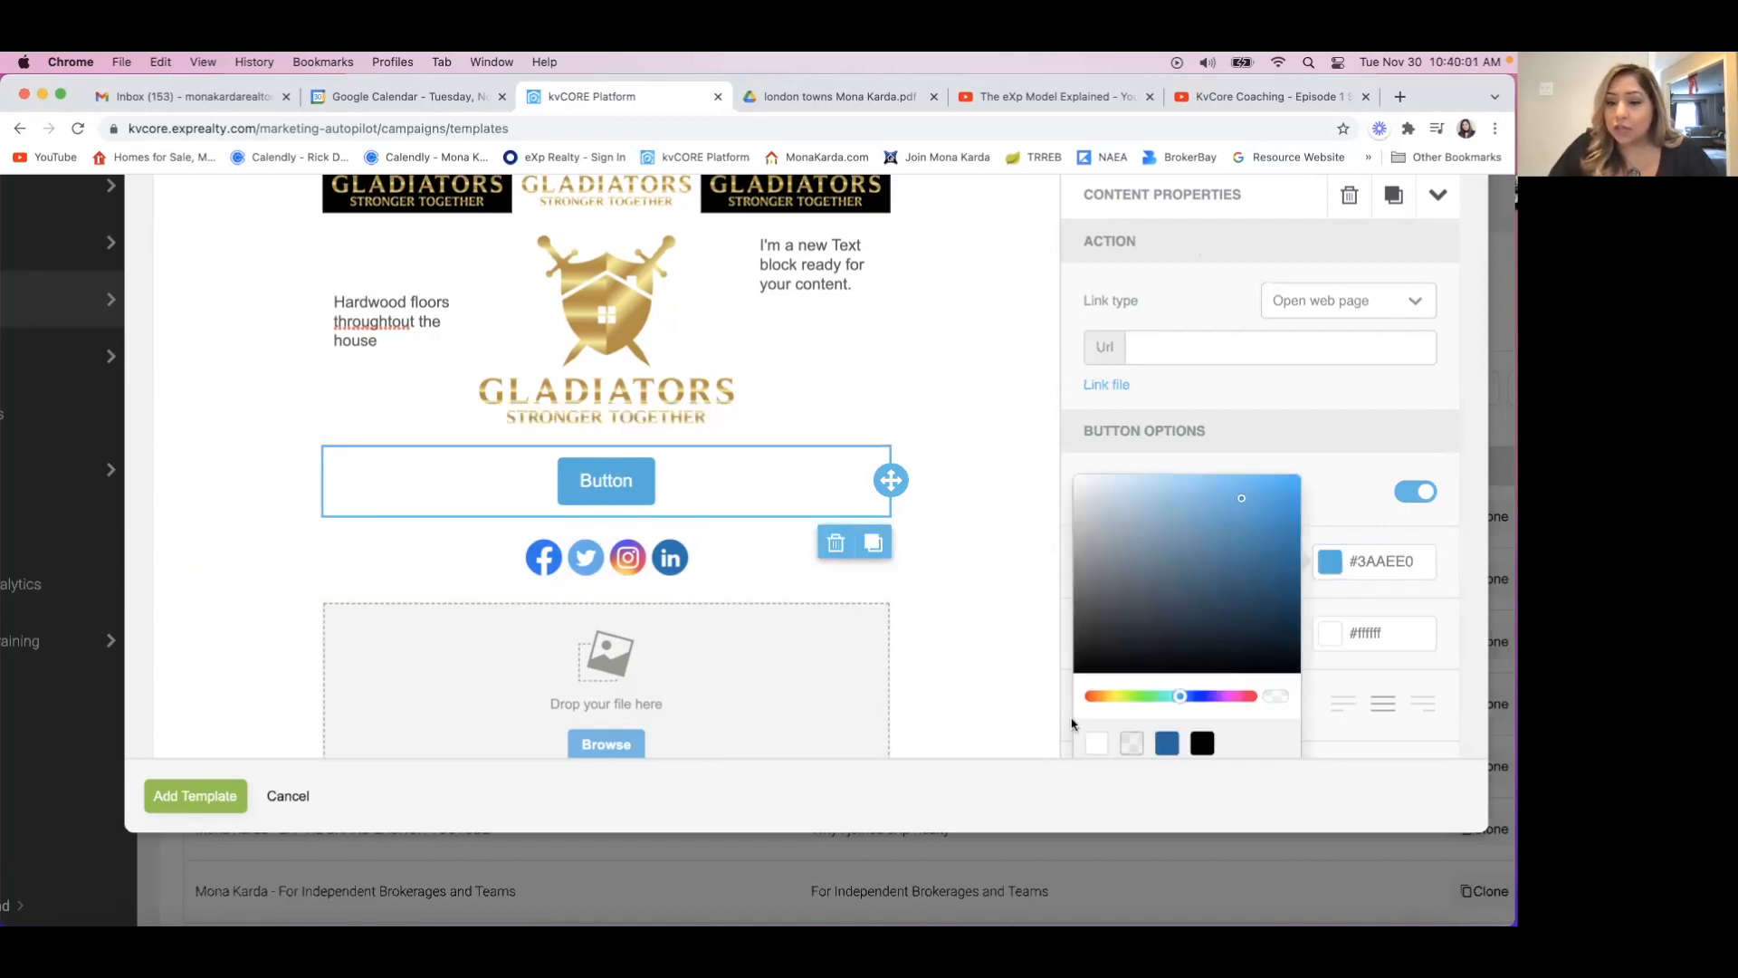
scroll(1246, 620, "down", 4)
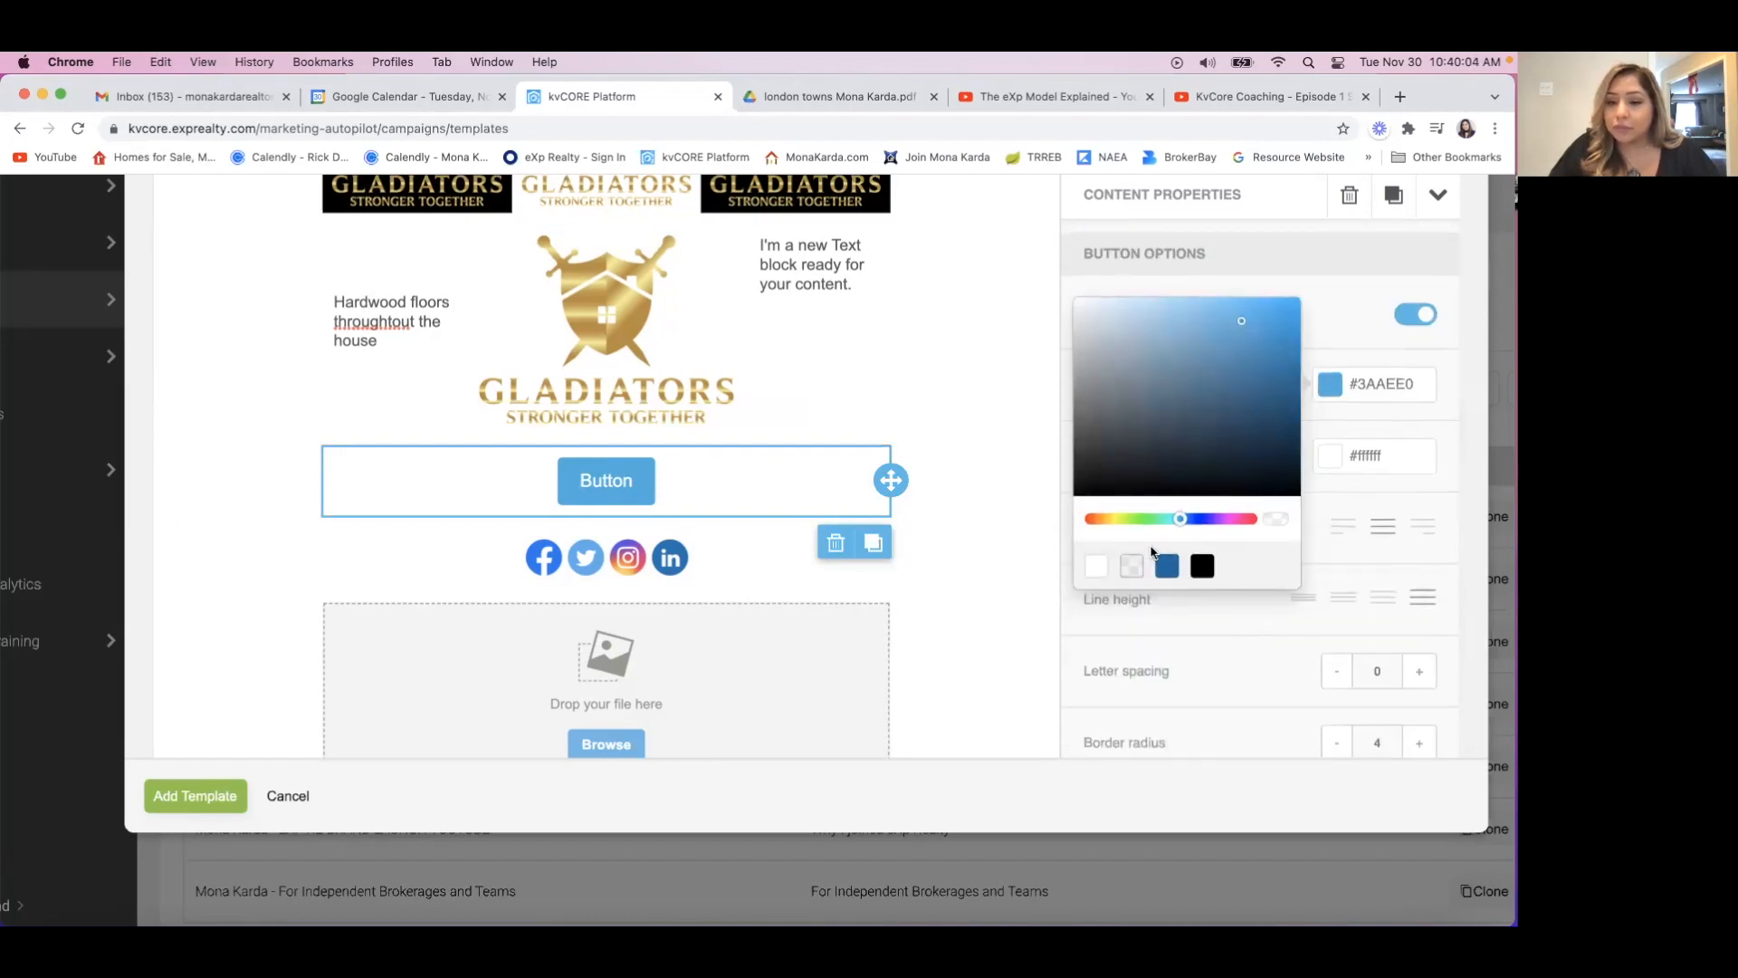
left_click(1353, 380)
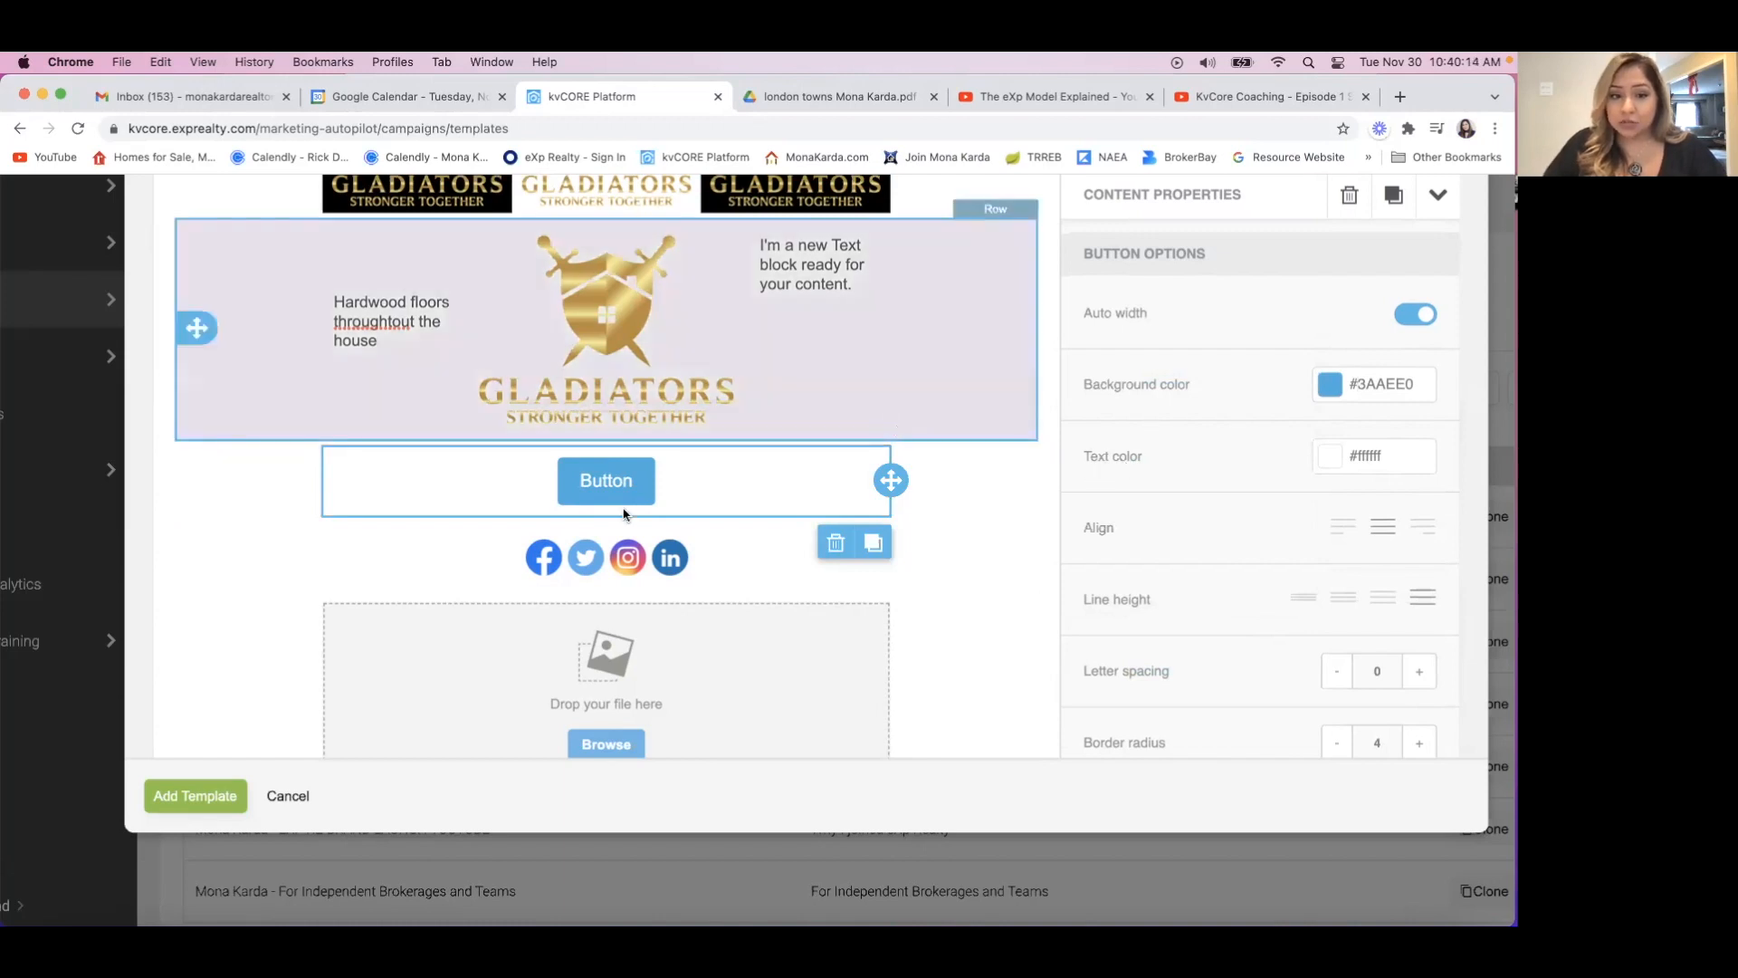
Change the button's text color to black, #000000.
left_click(1331, 459)
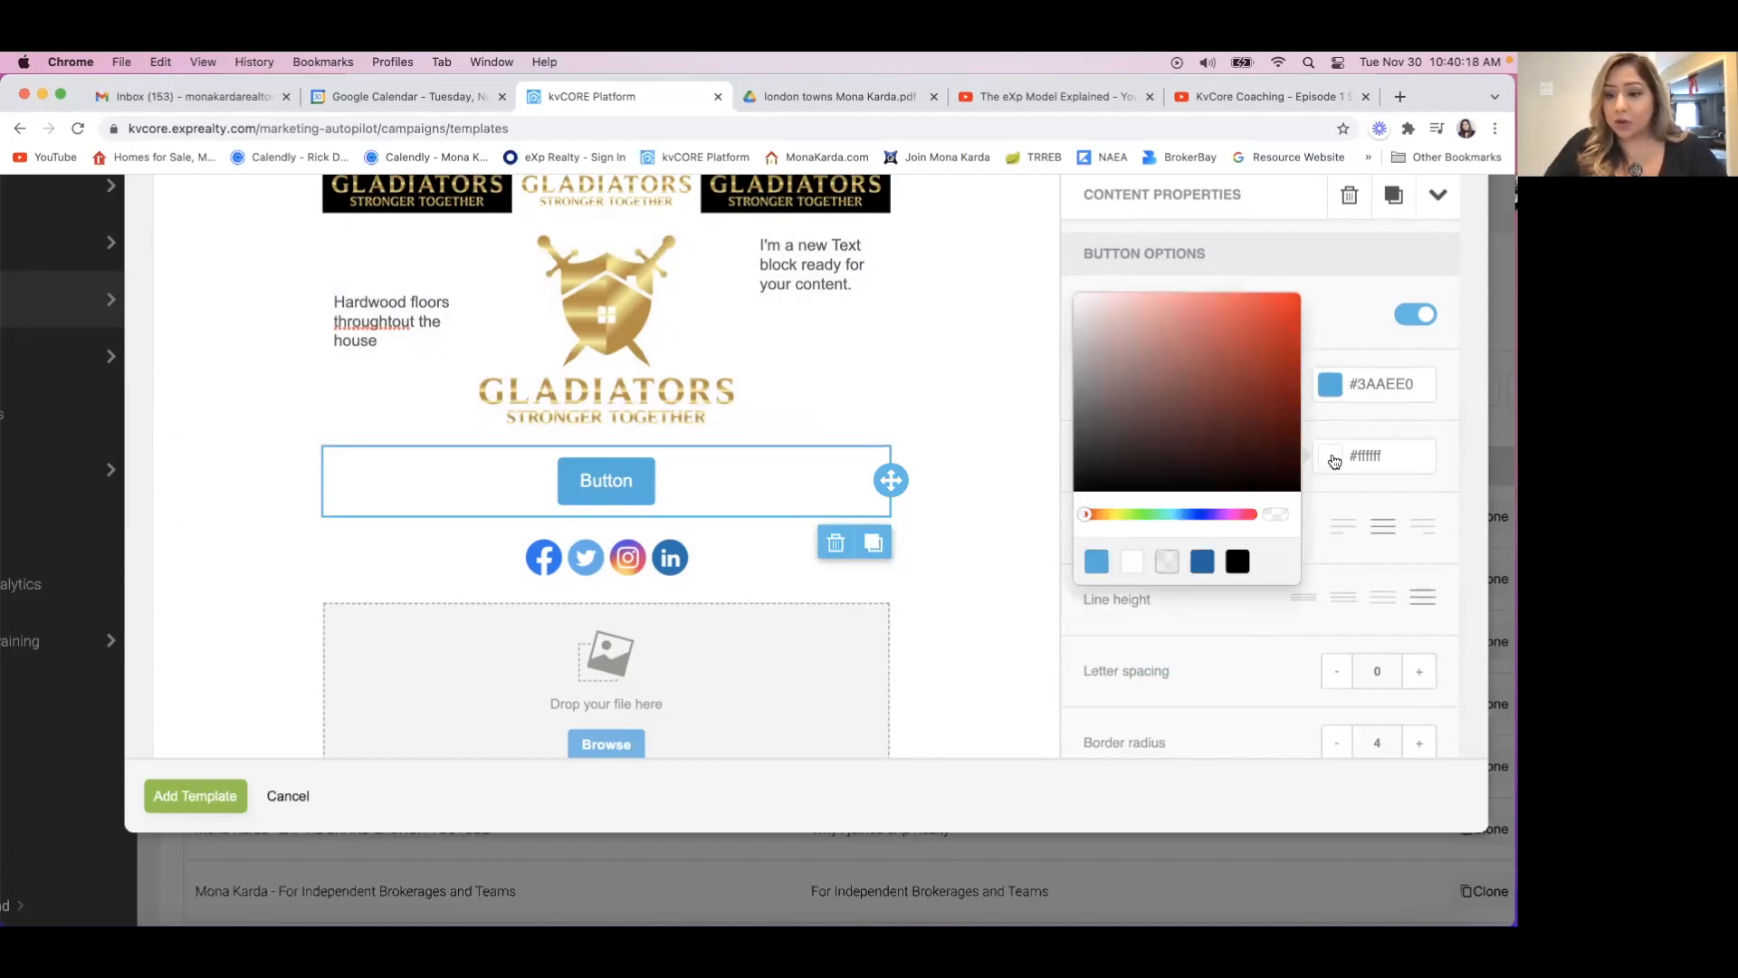
left_click(1239, 563)
left_click(1391, 490)
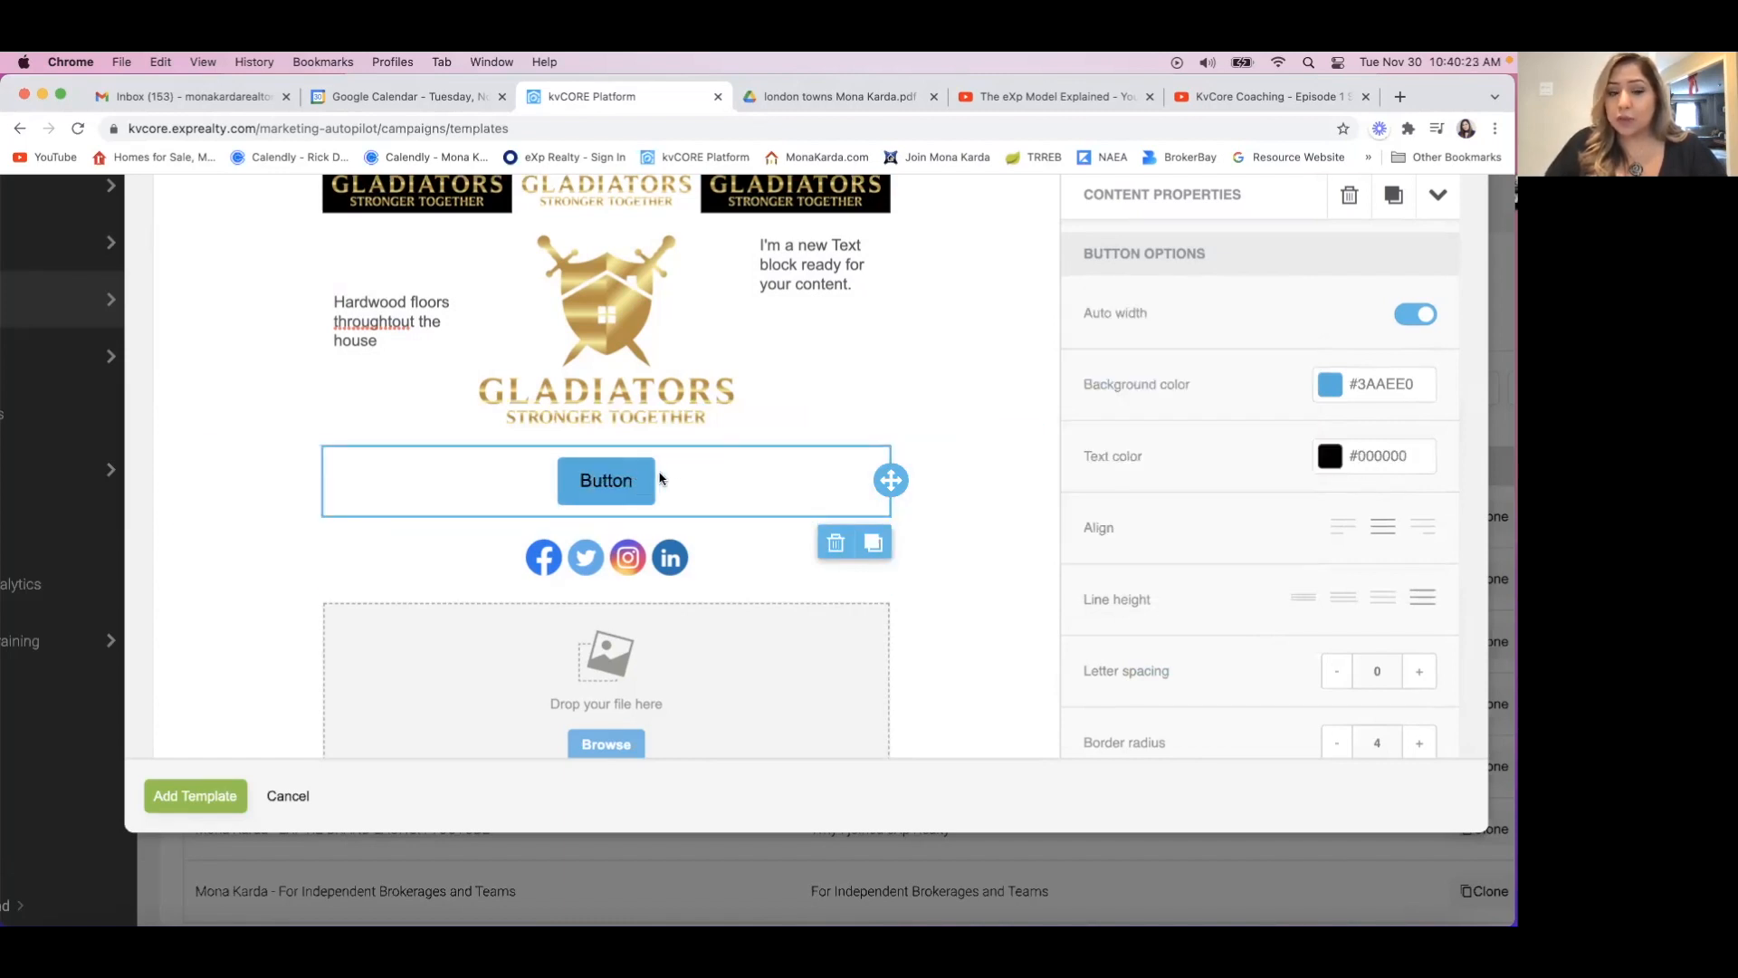
Try white, black and several reds as the button's background color, settling on the red #ee271f.
left_click(1326, 387)
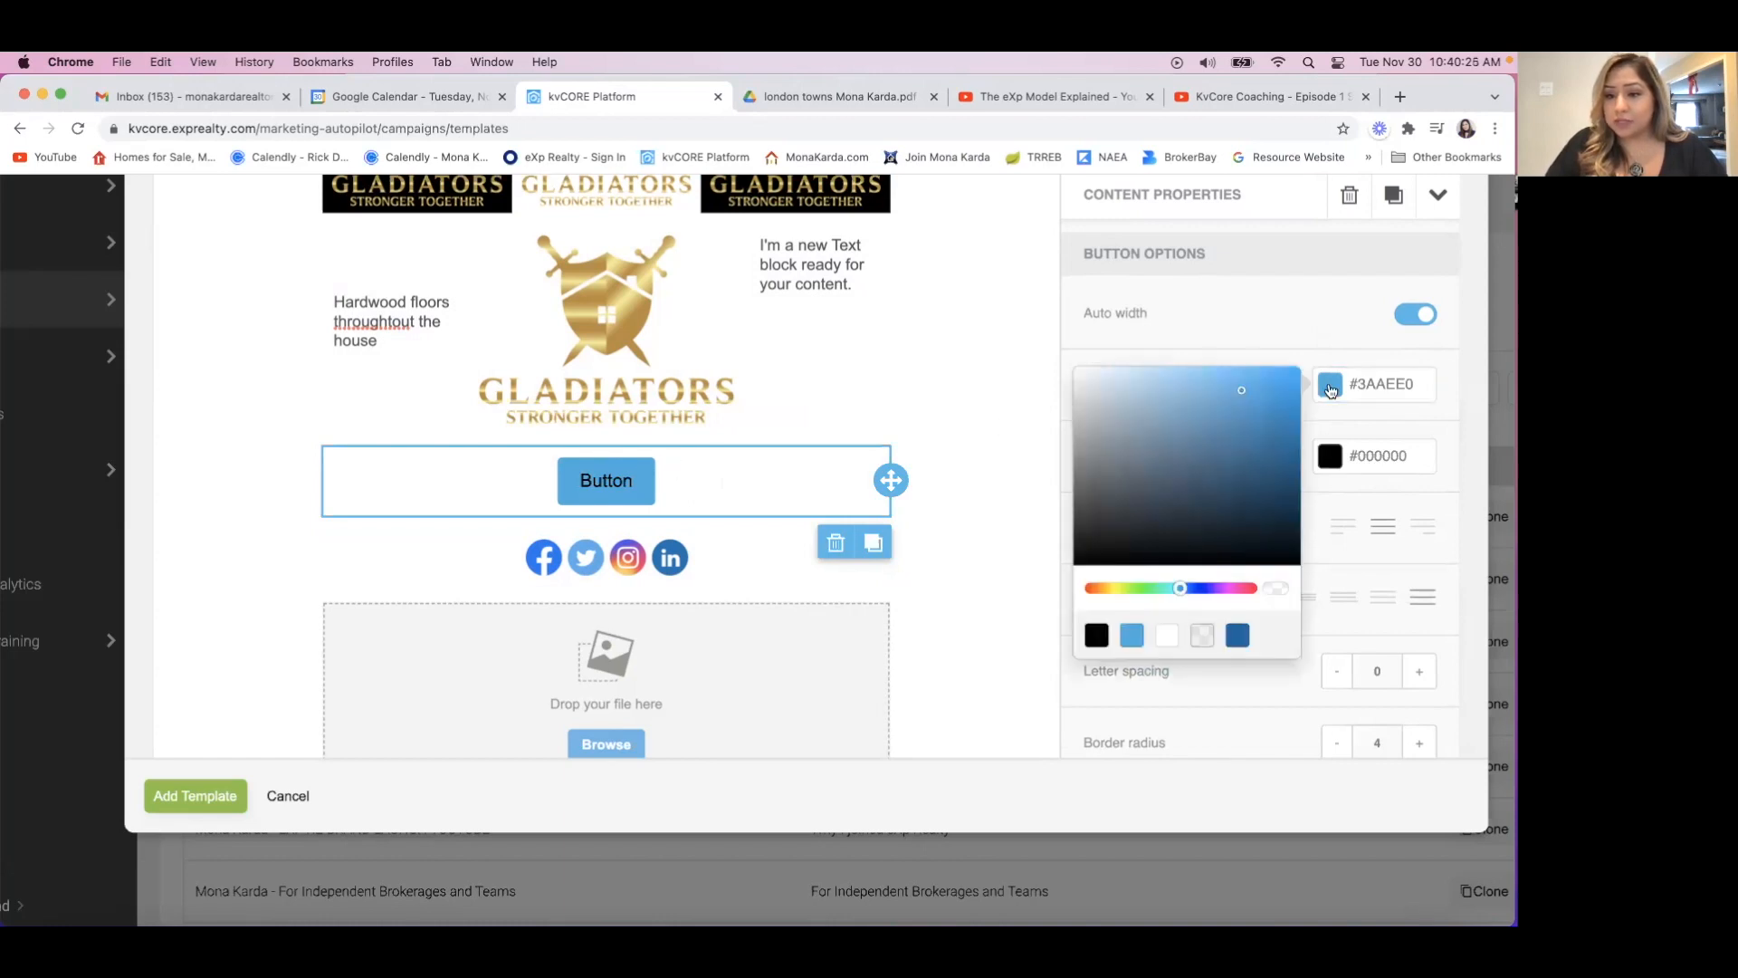
left_click(1165, 638)
left_click(1131, 637)
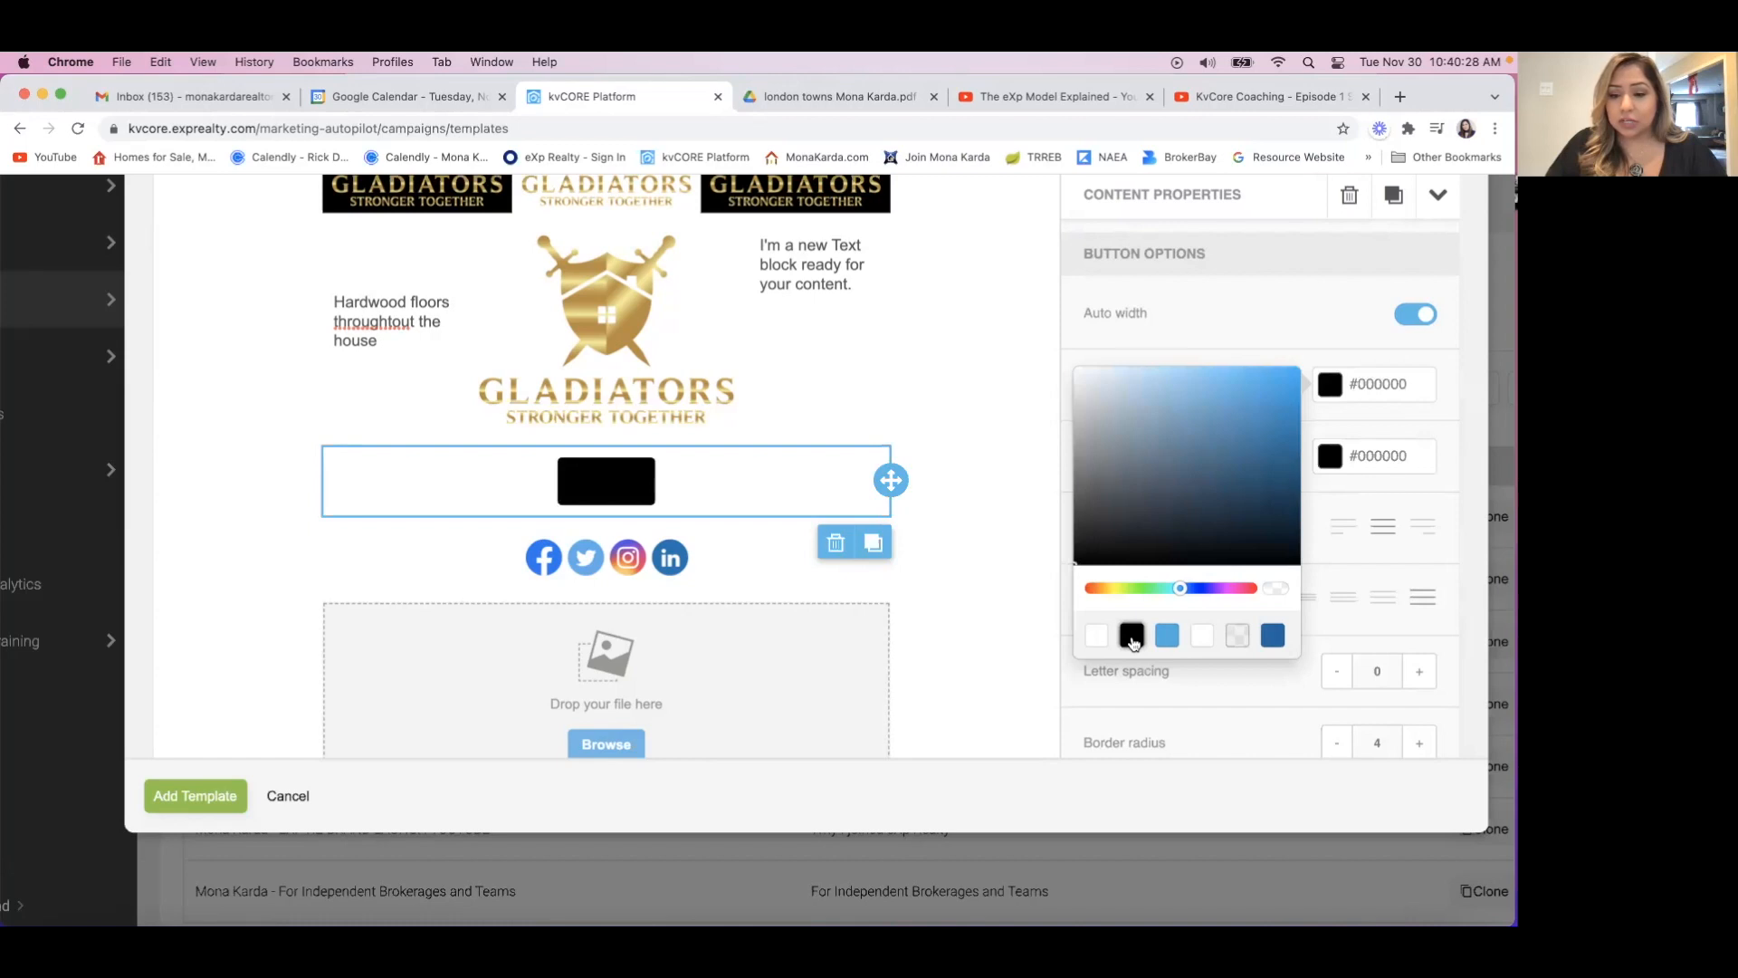
left_click_drag(1180, 588, 1085, 599)
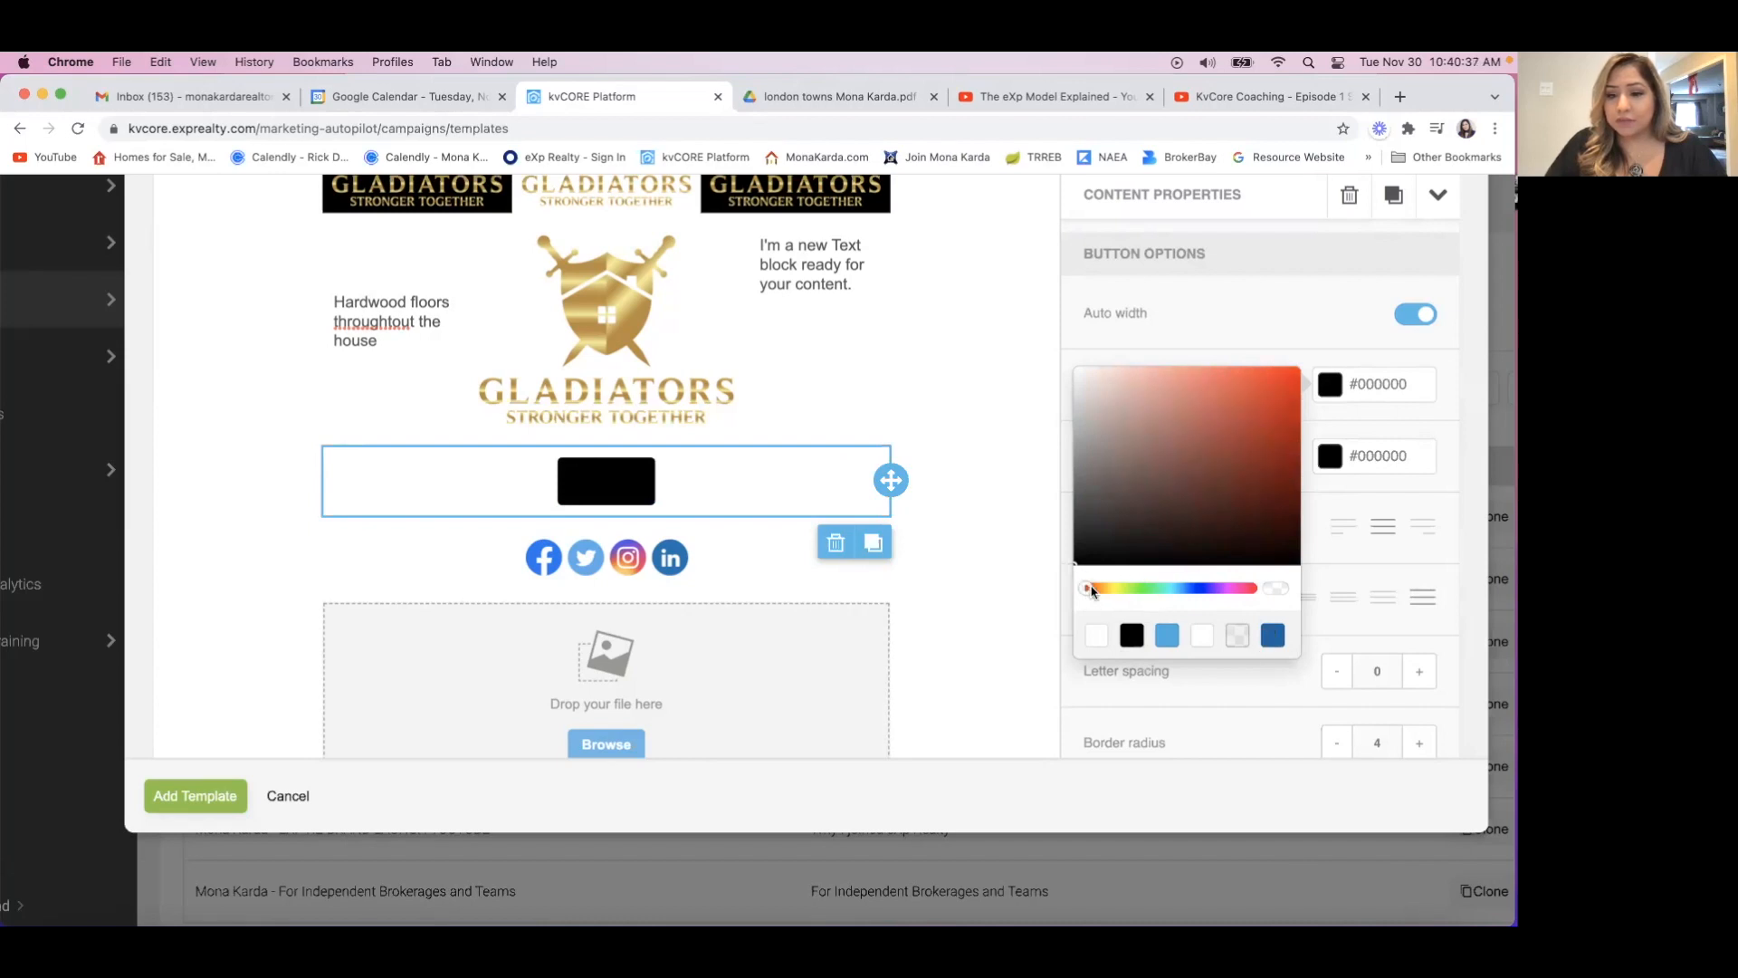
left_click(1275, 424)
left_click(1284, 399)
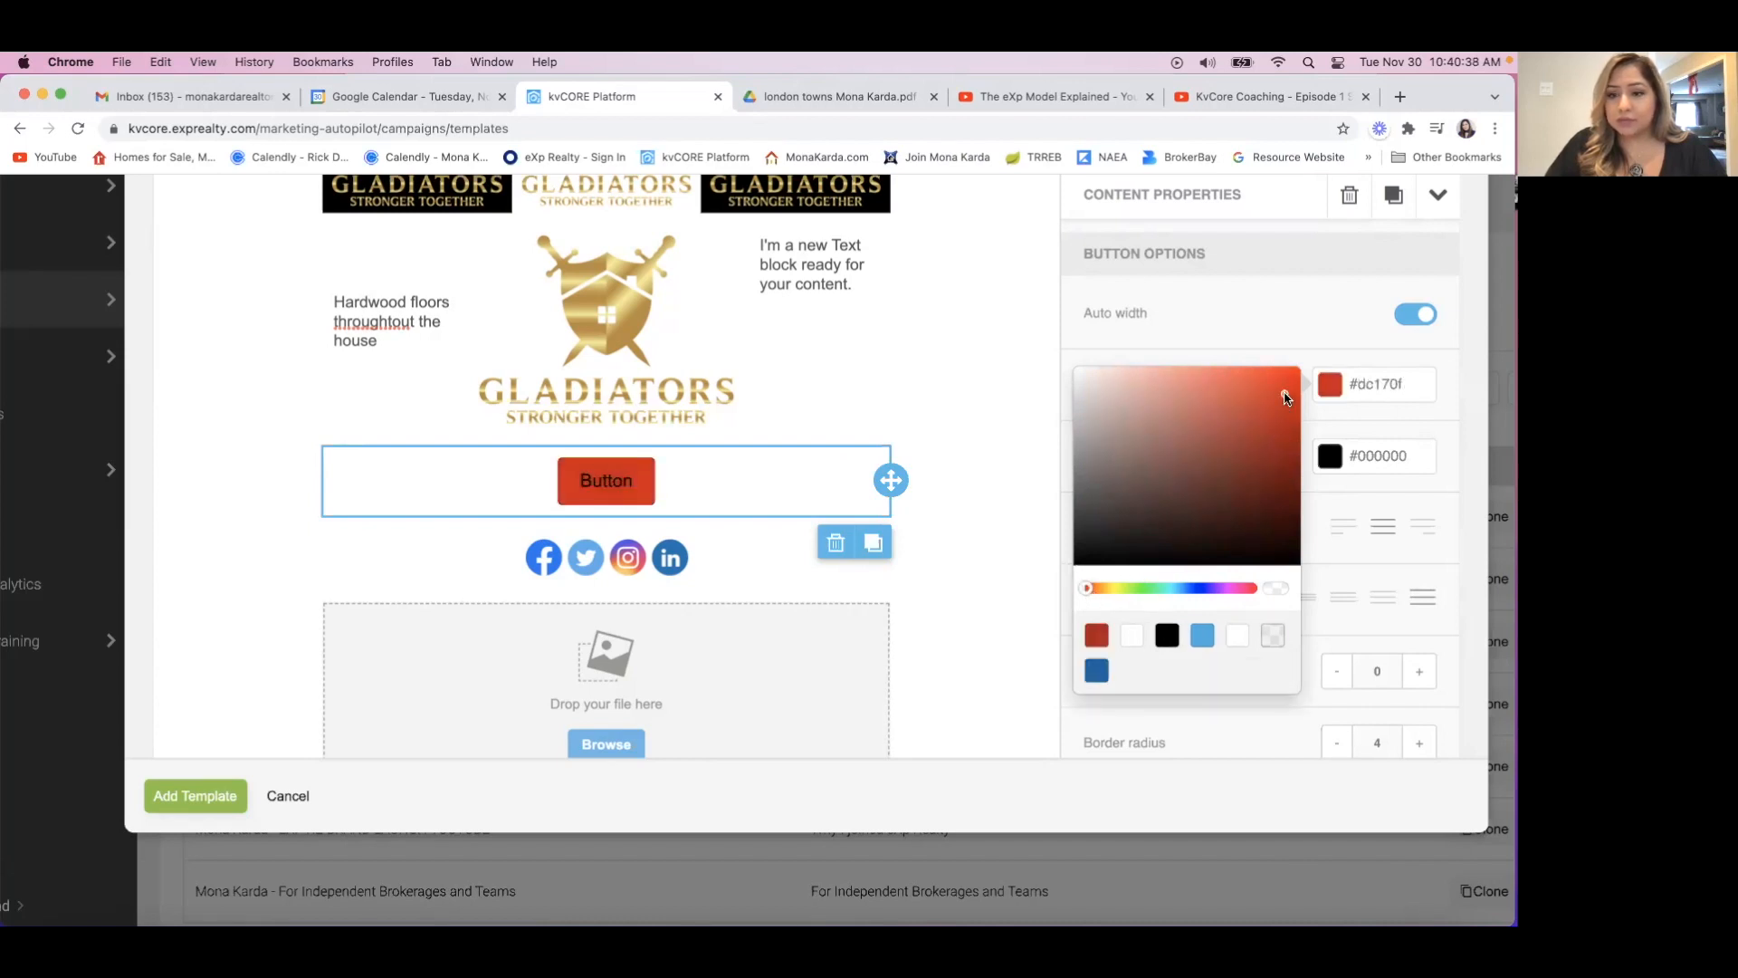
left_click(1271, 382)
left_click(1283, 435)
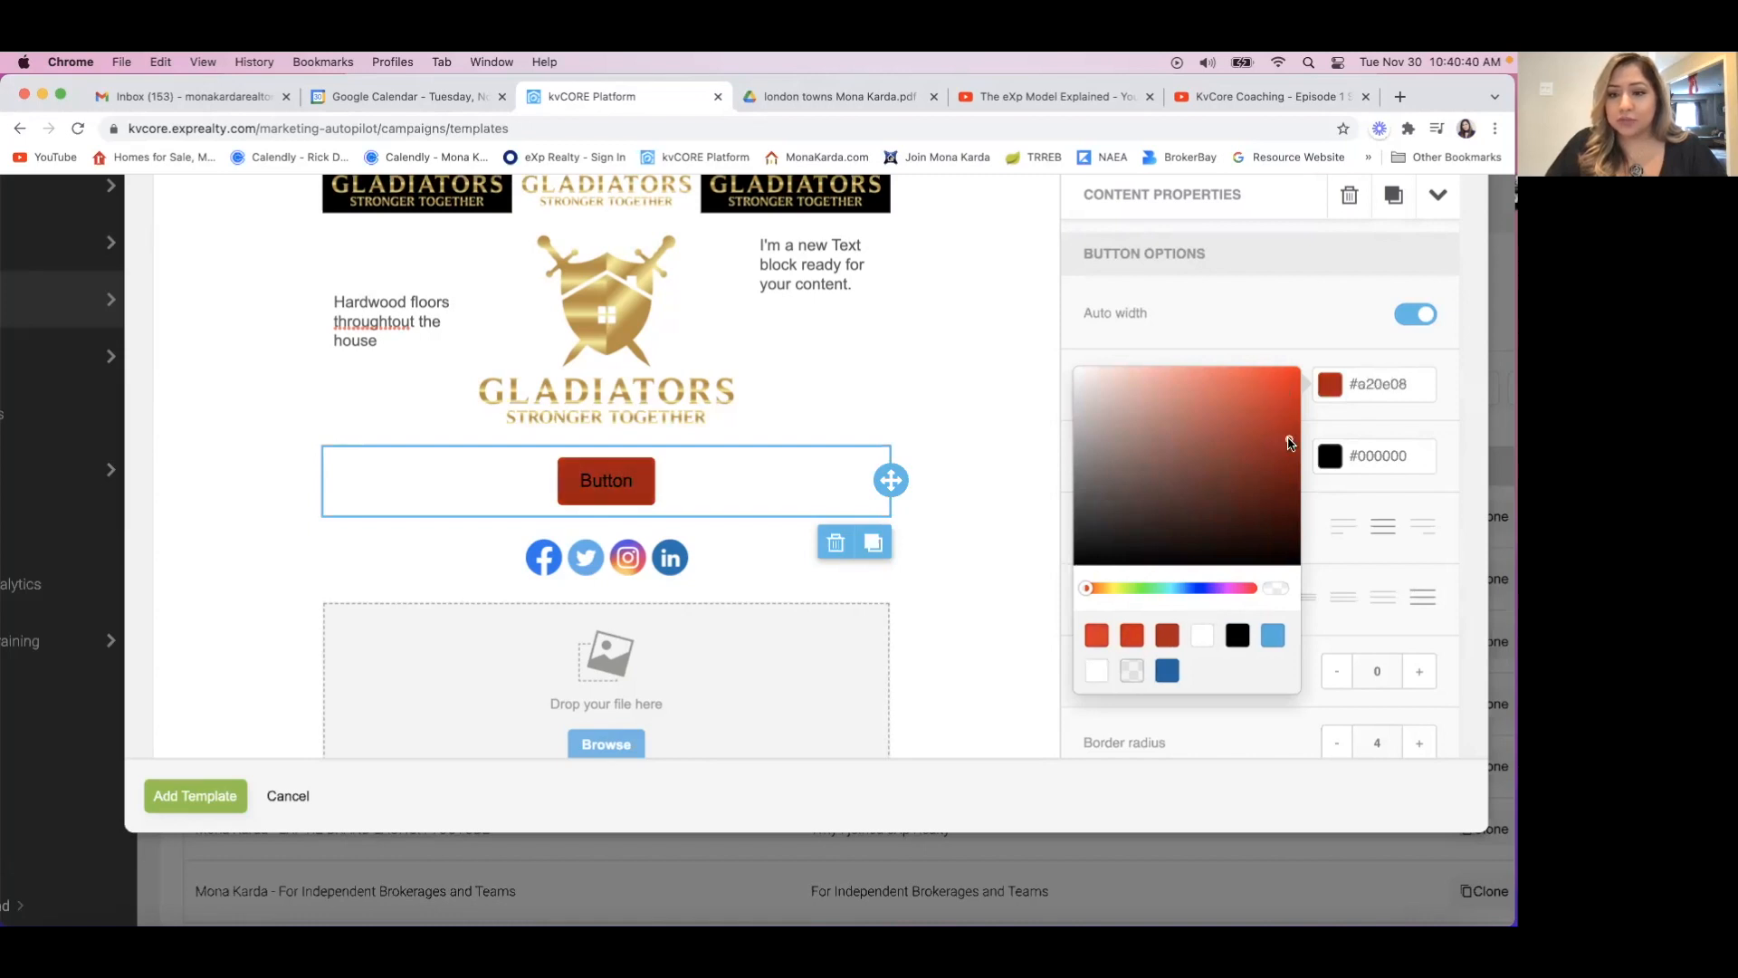
left_click(1276, 403)
left_click(1271, 384)
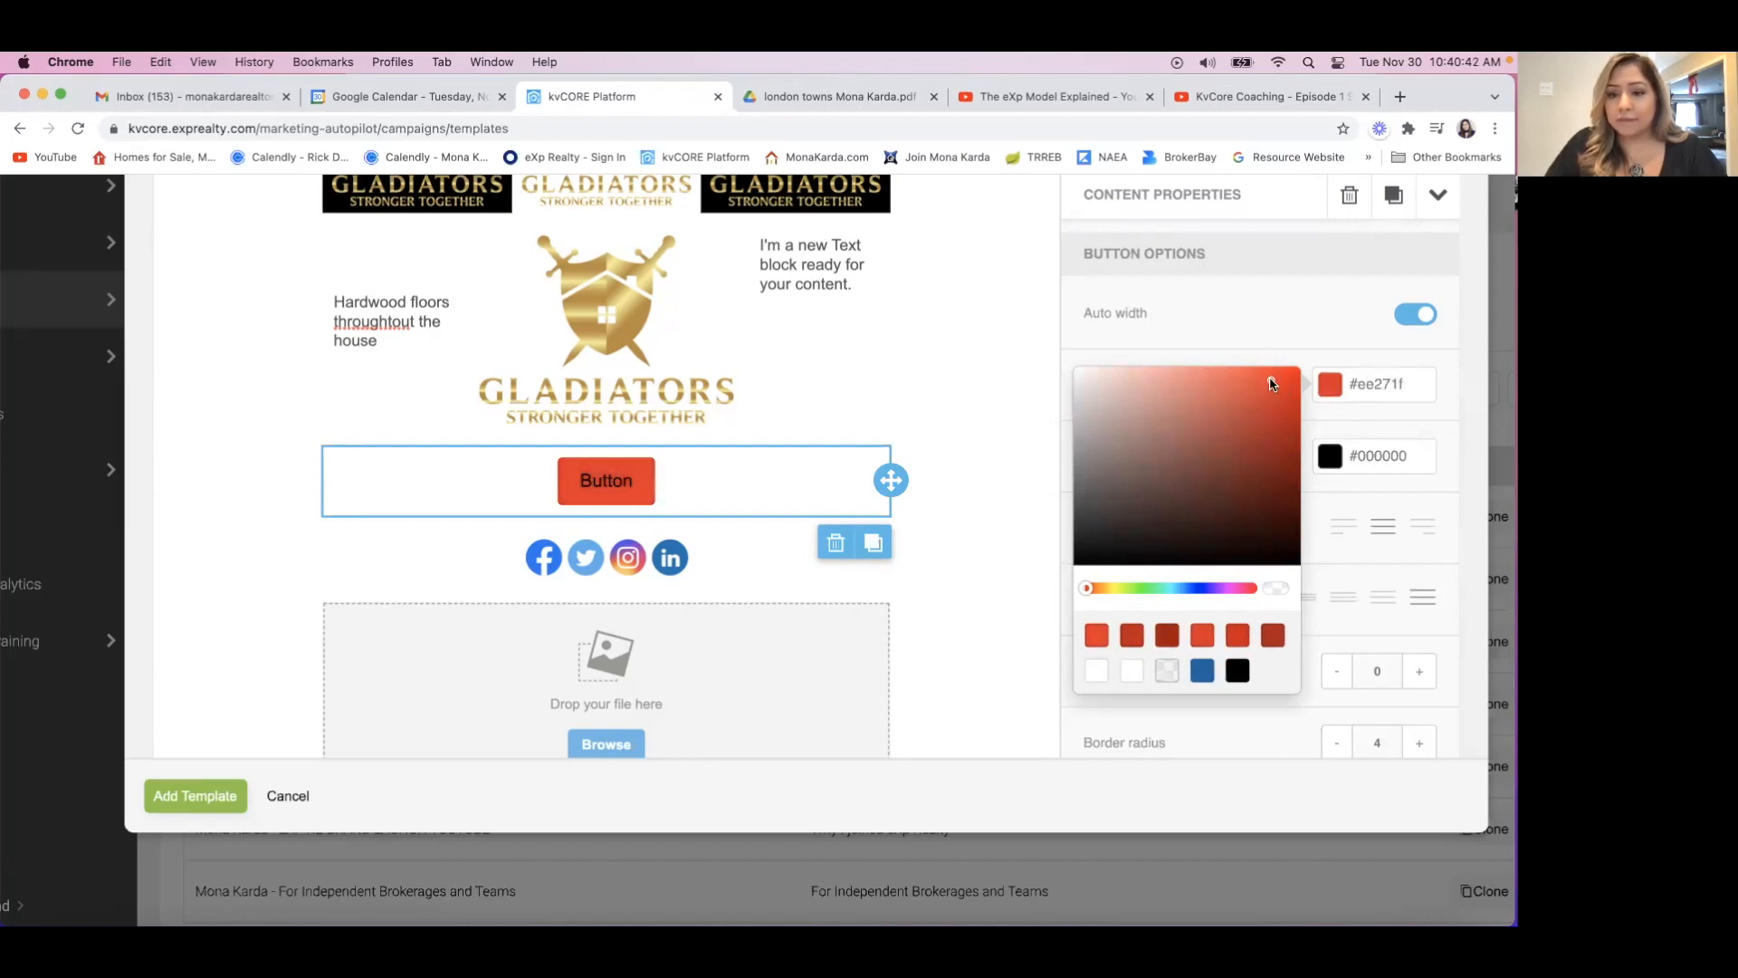
left_click(1274, 311)
Set the button's text color to white, #ffffff.
left_click(1367, 457)
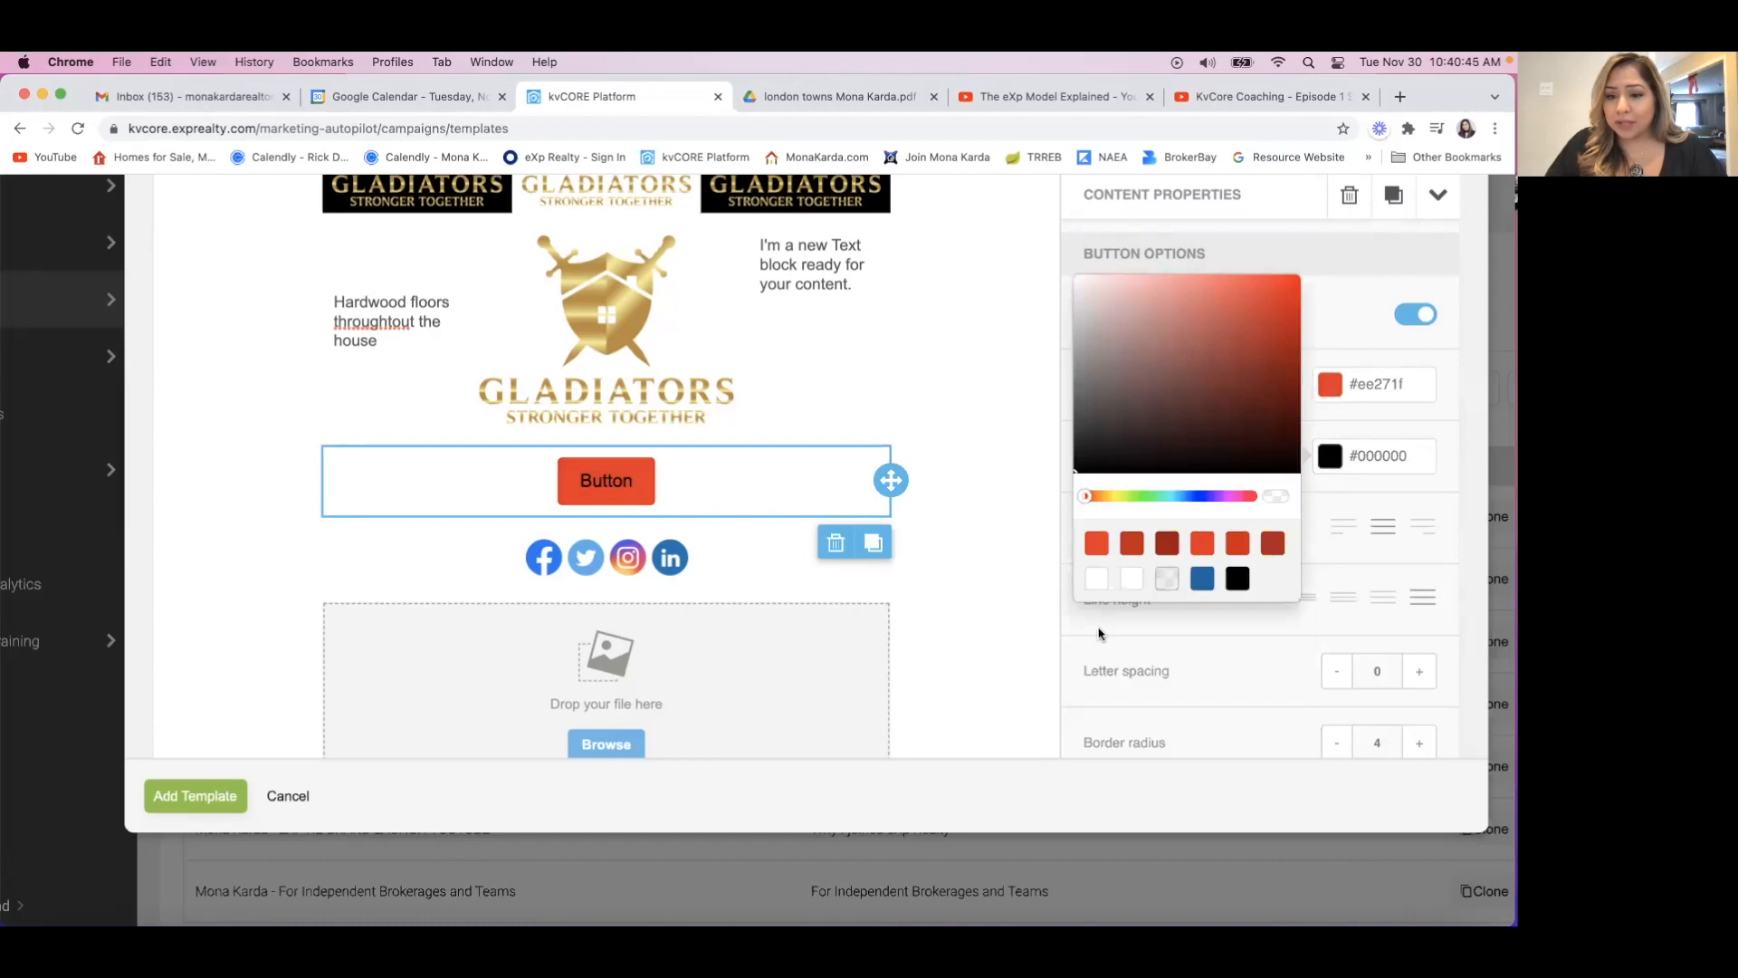
left_click(1134, 582)
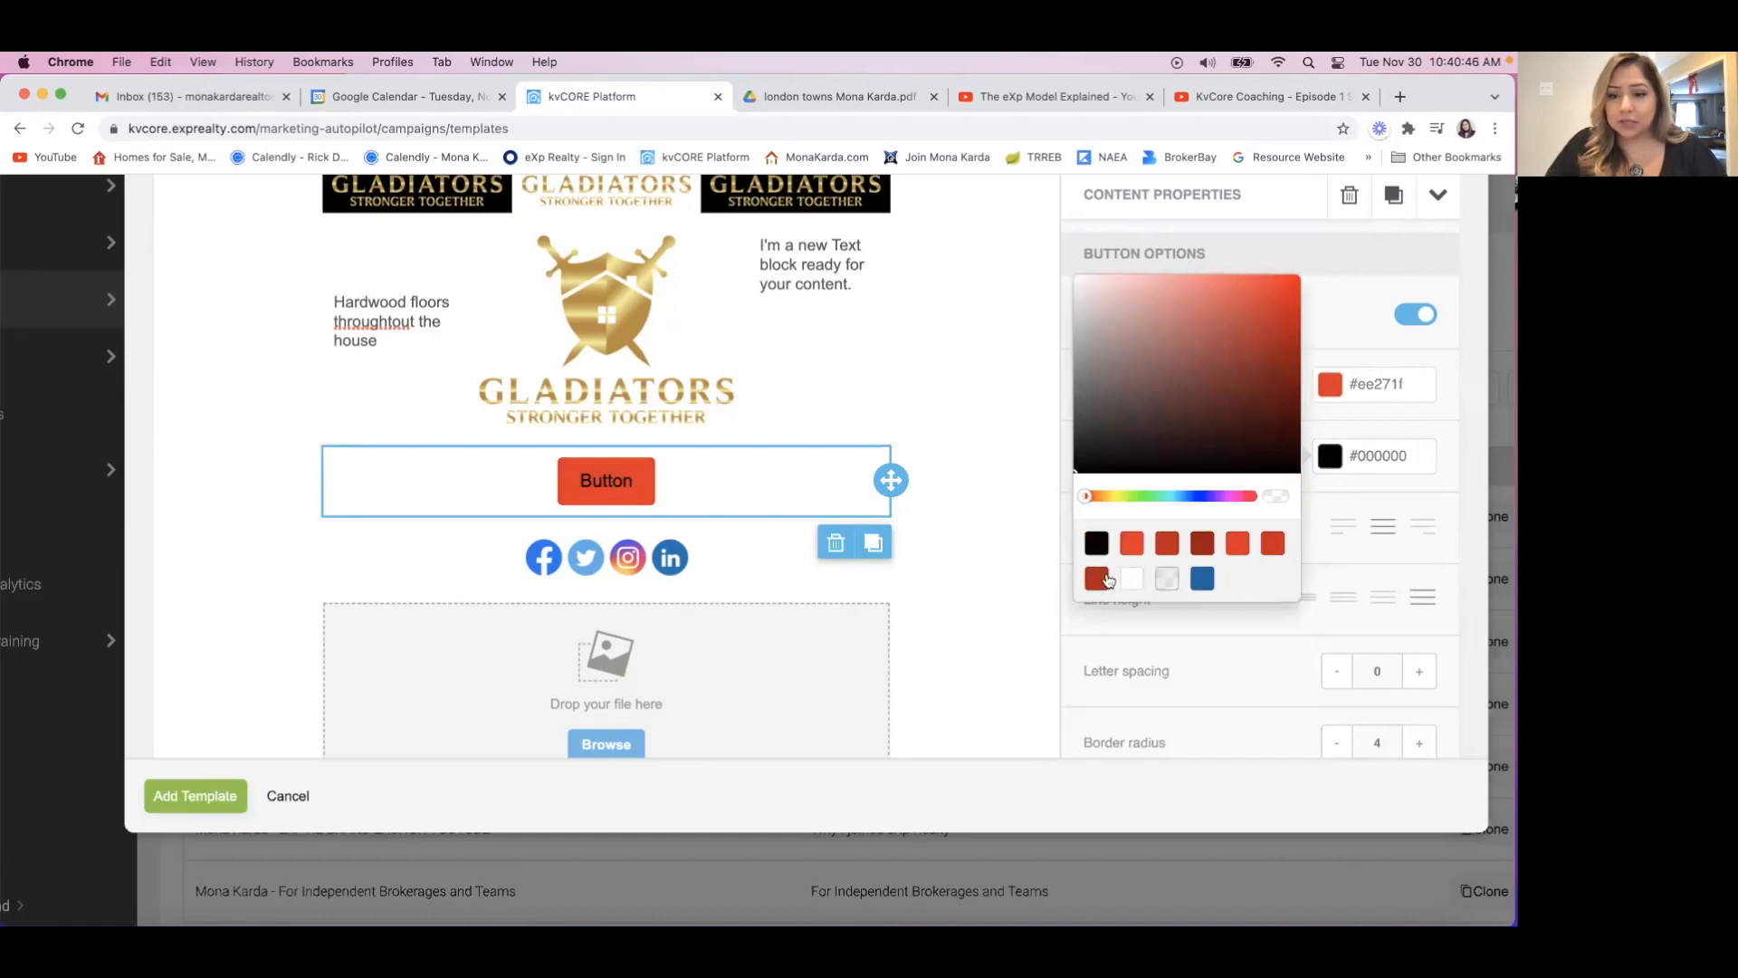
left_click(1133, 580)
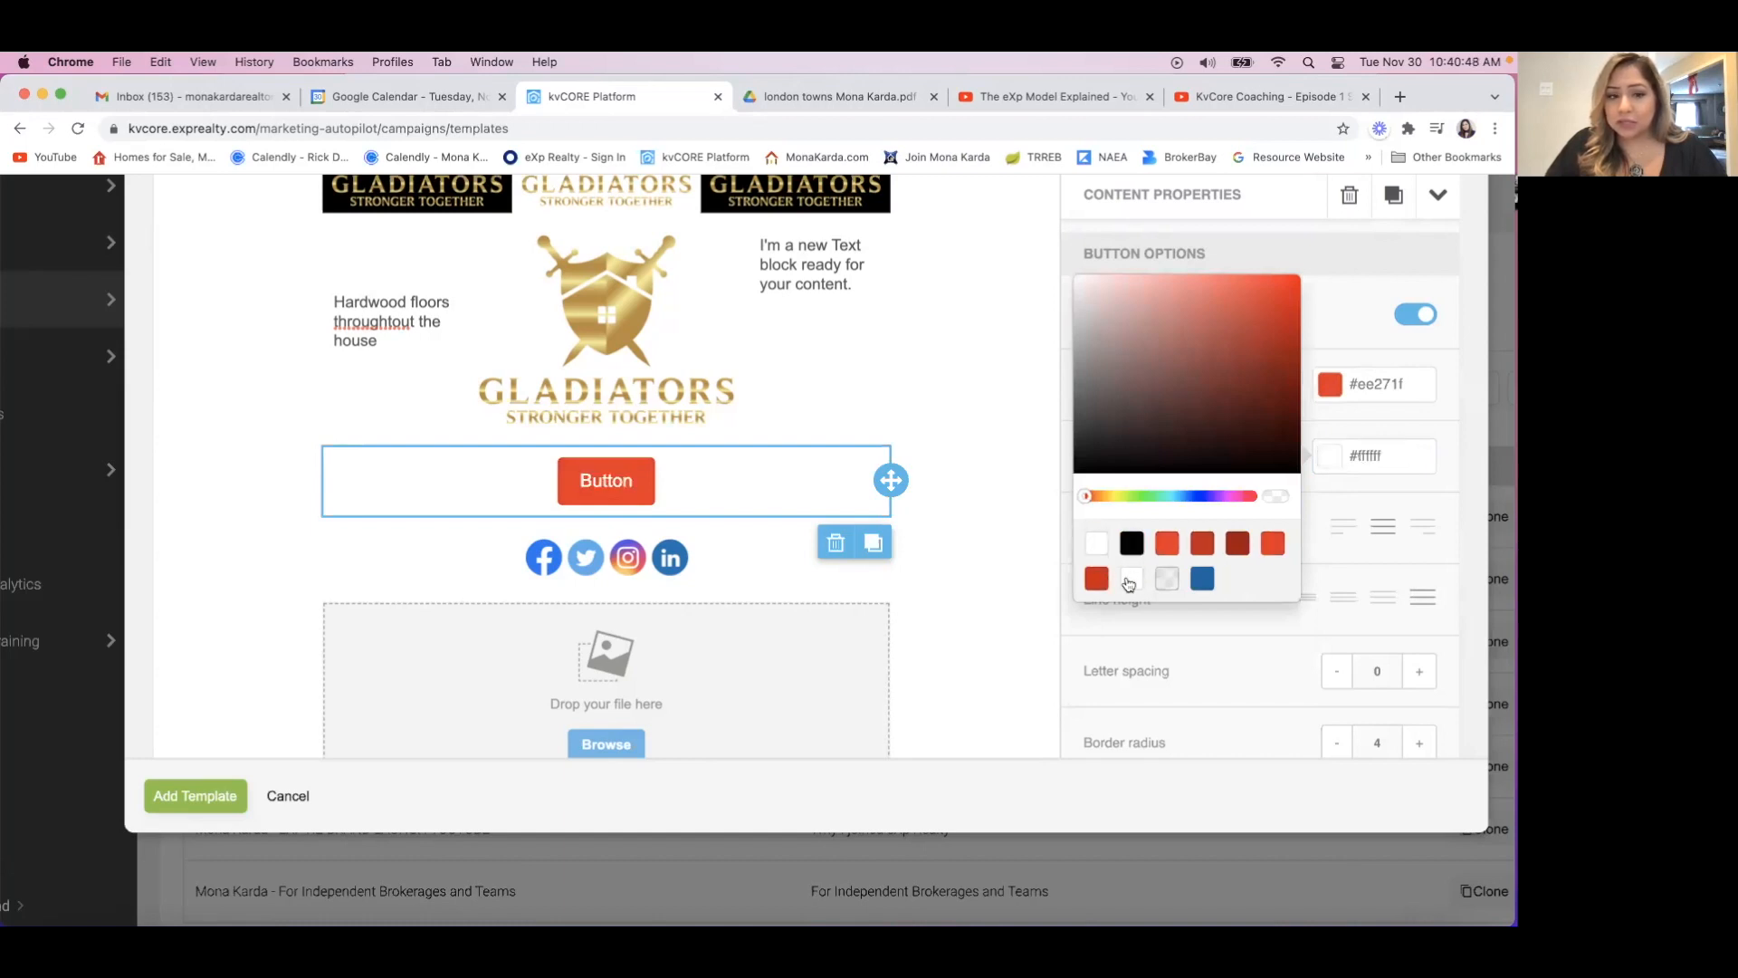
left_click(1431, 427)
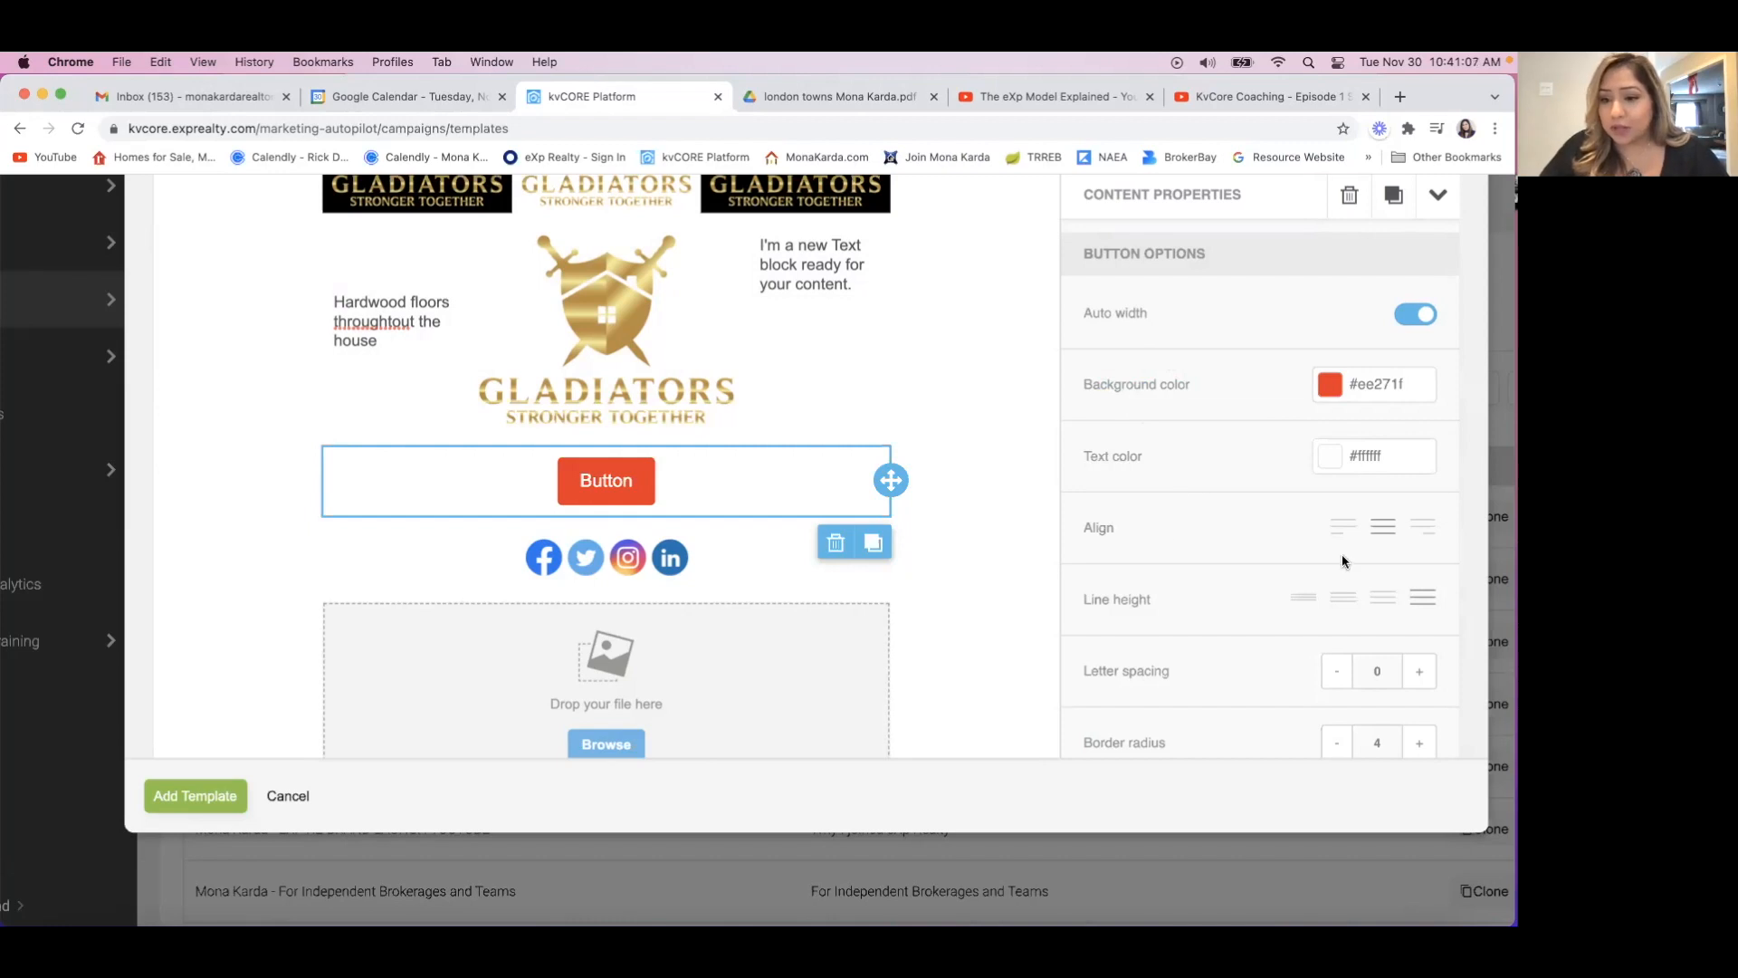
Try left and right alignment for the button and return it to centered.
left_click(1343, 528)
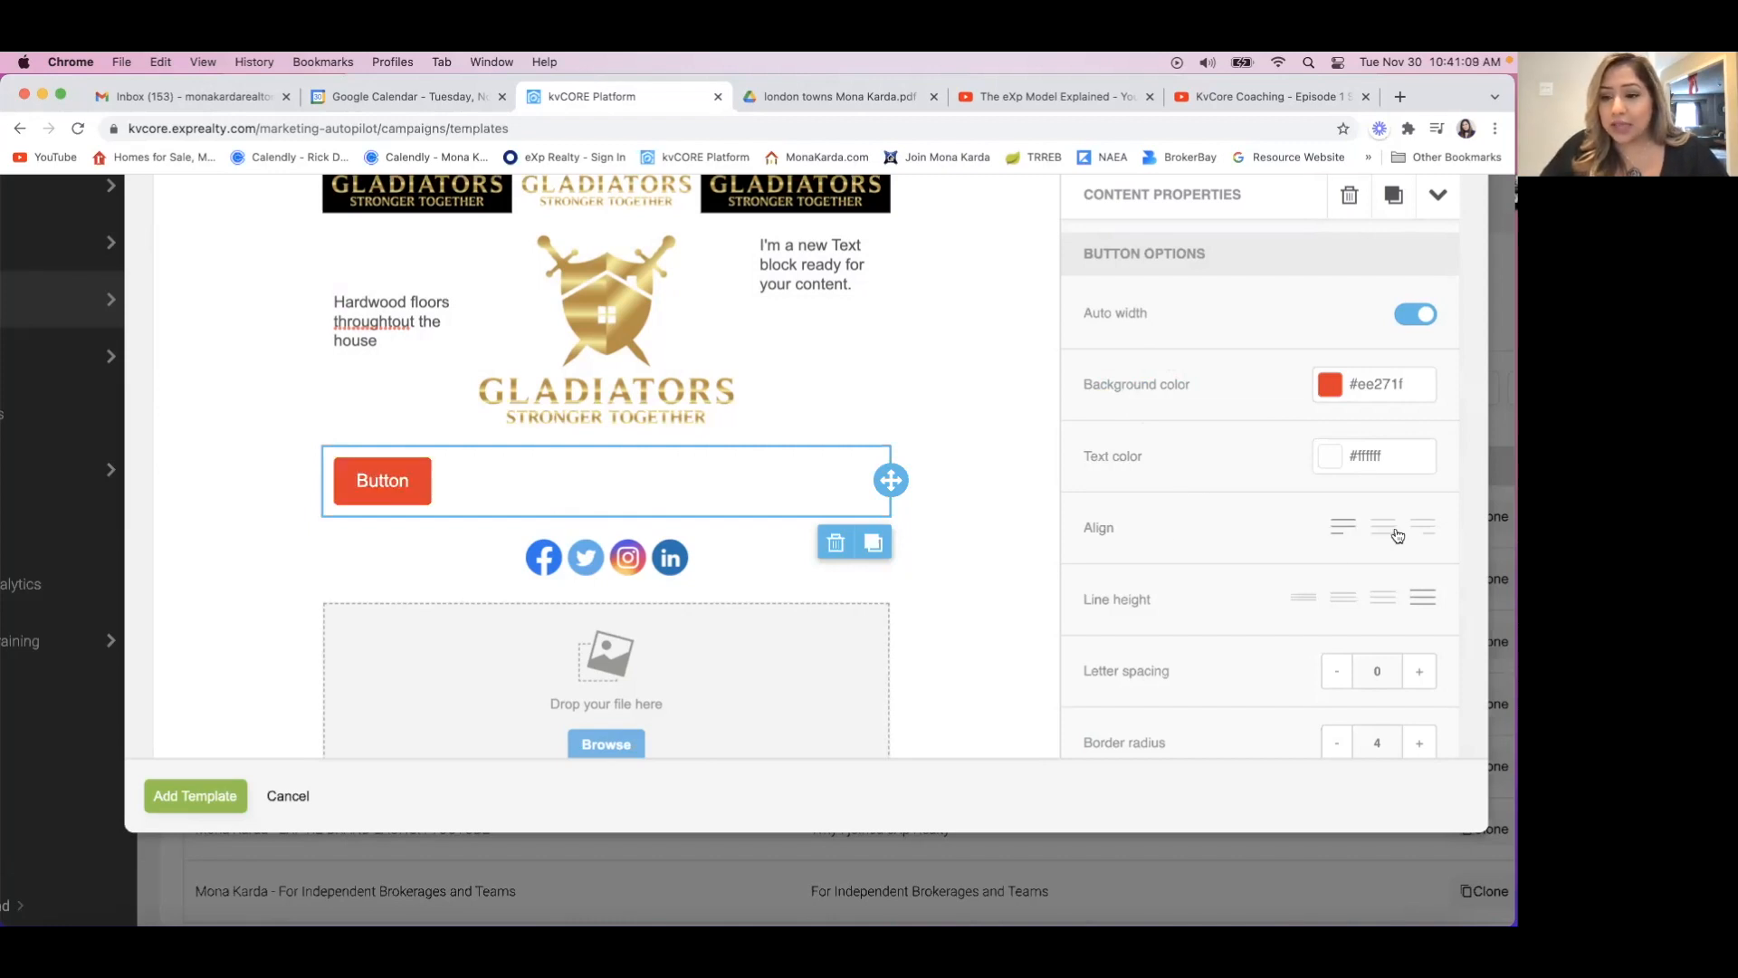
left_click(1392, 532)
left_click(1431, 532)
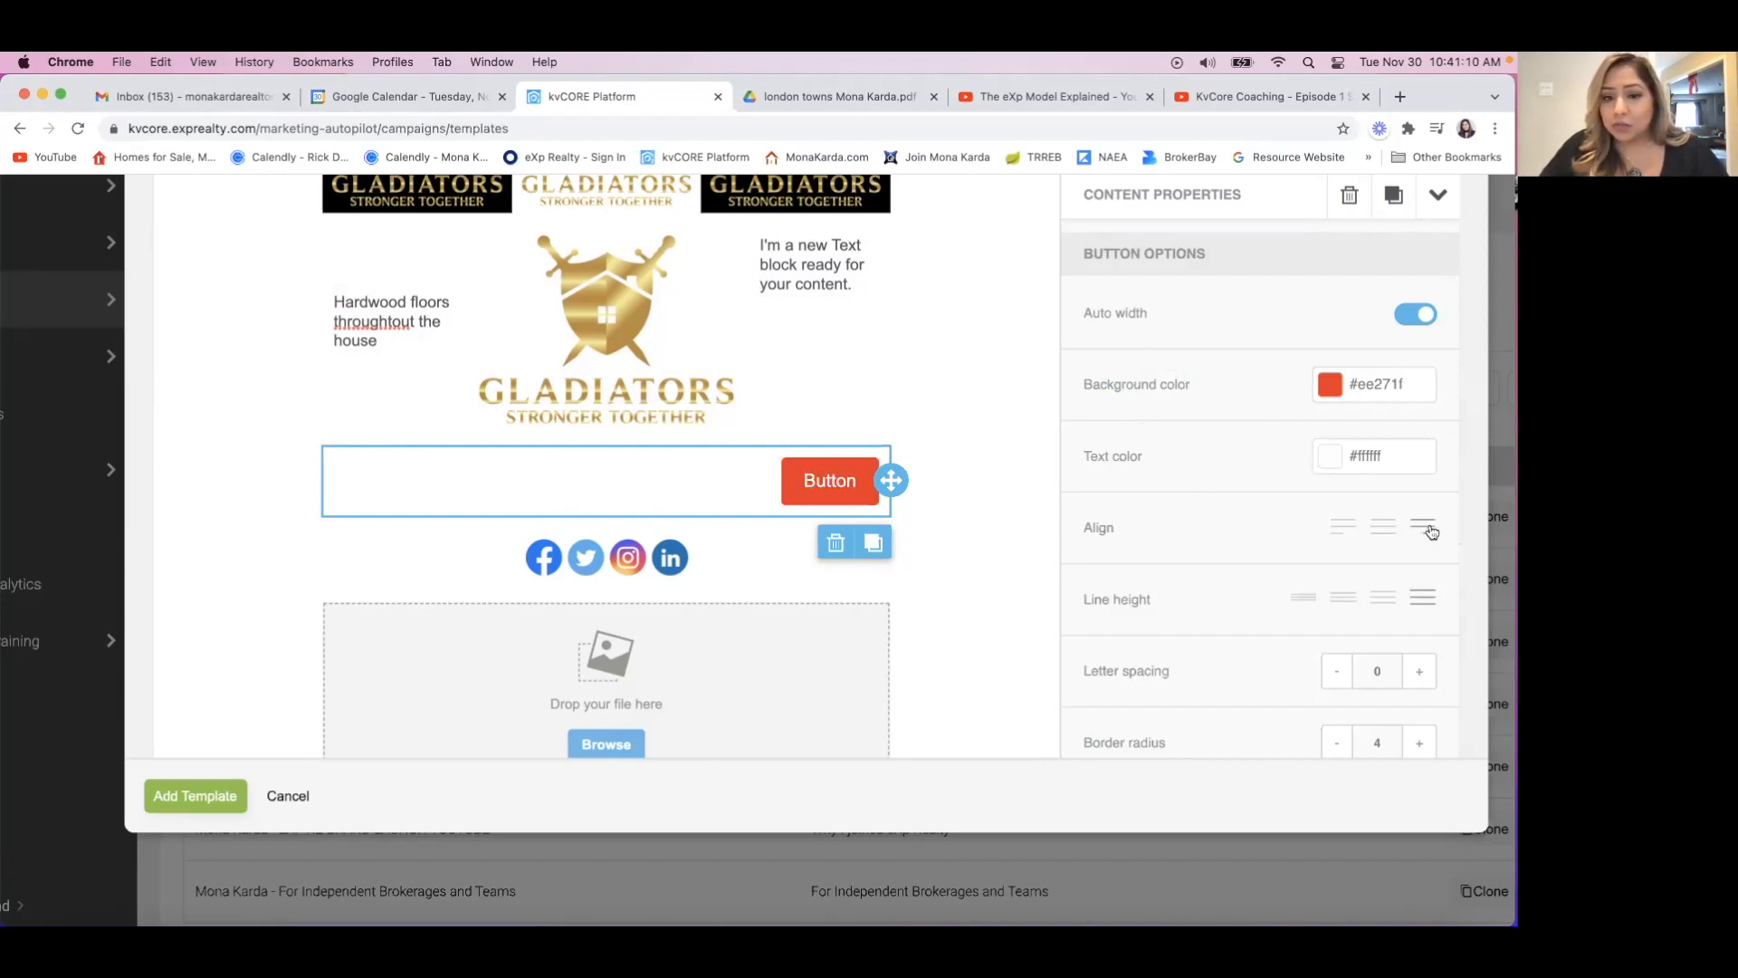
left_click(1383, 532)
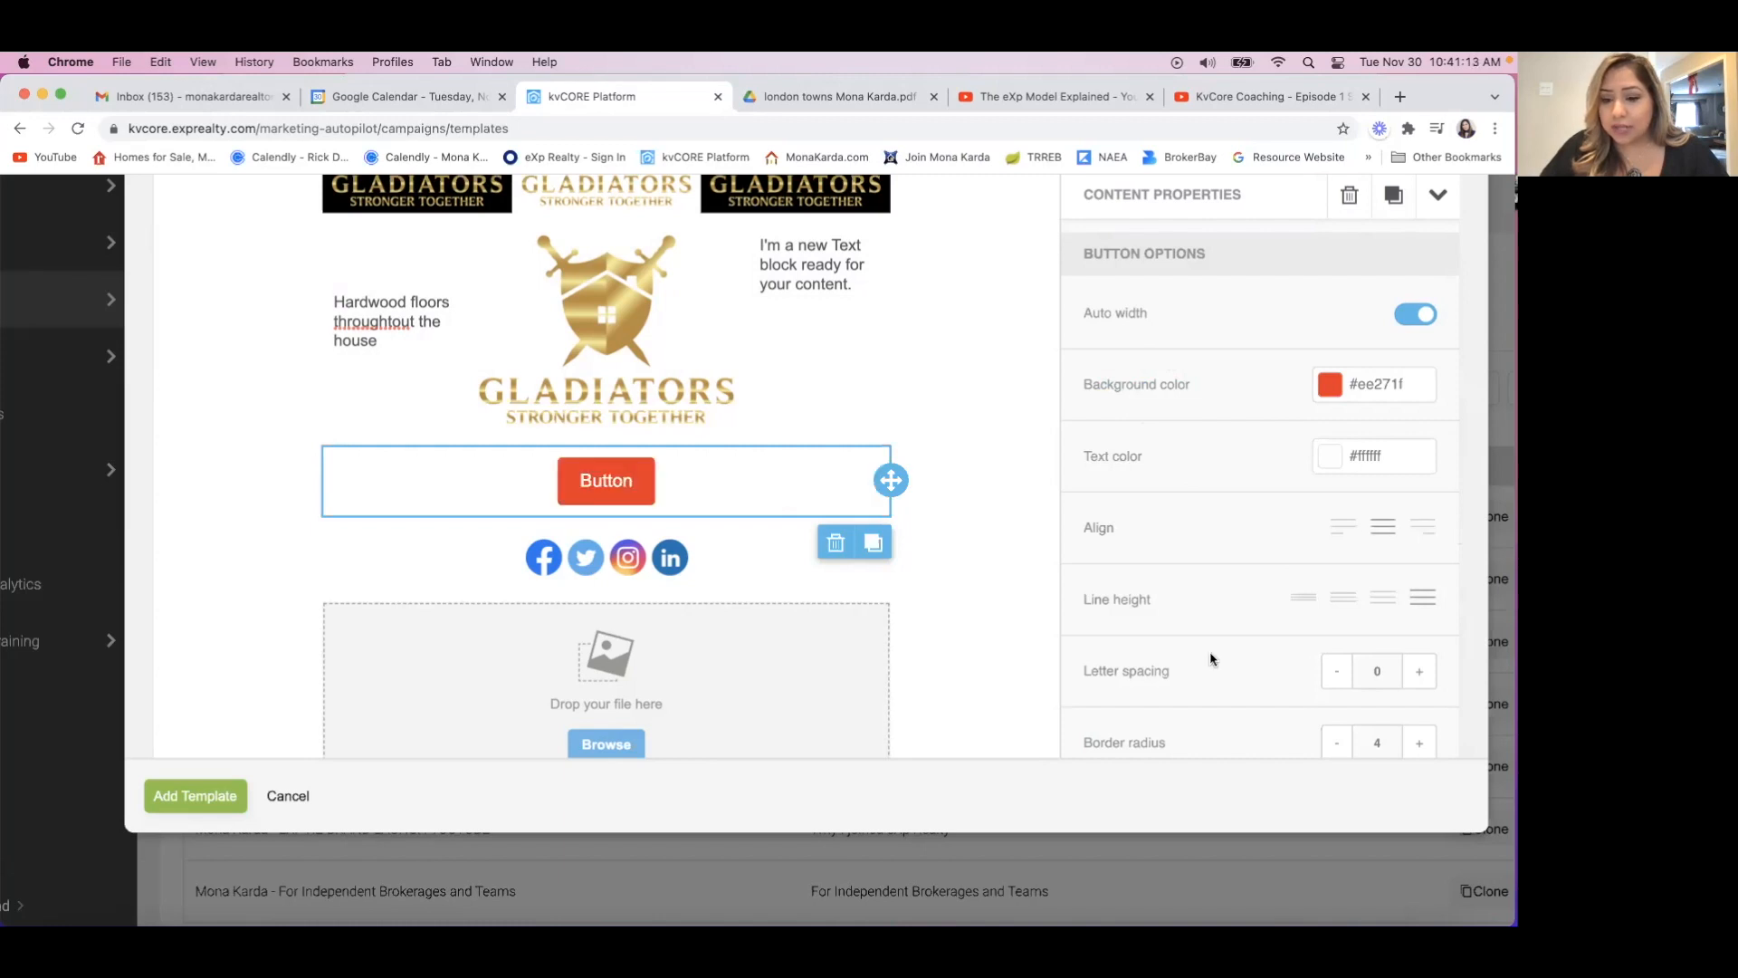
Look through the button's spacing, border radius, content padding, border and link options.
scroll(1210, 657, "down", 3)
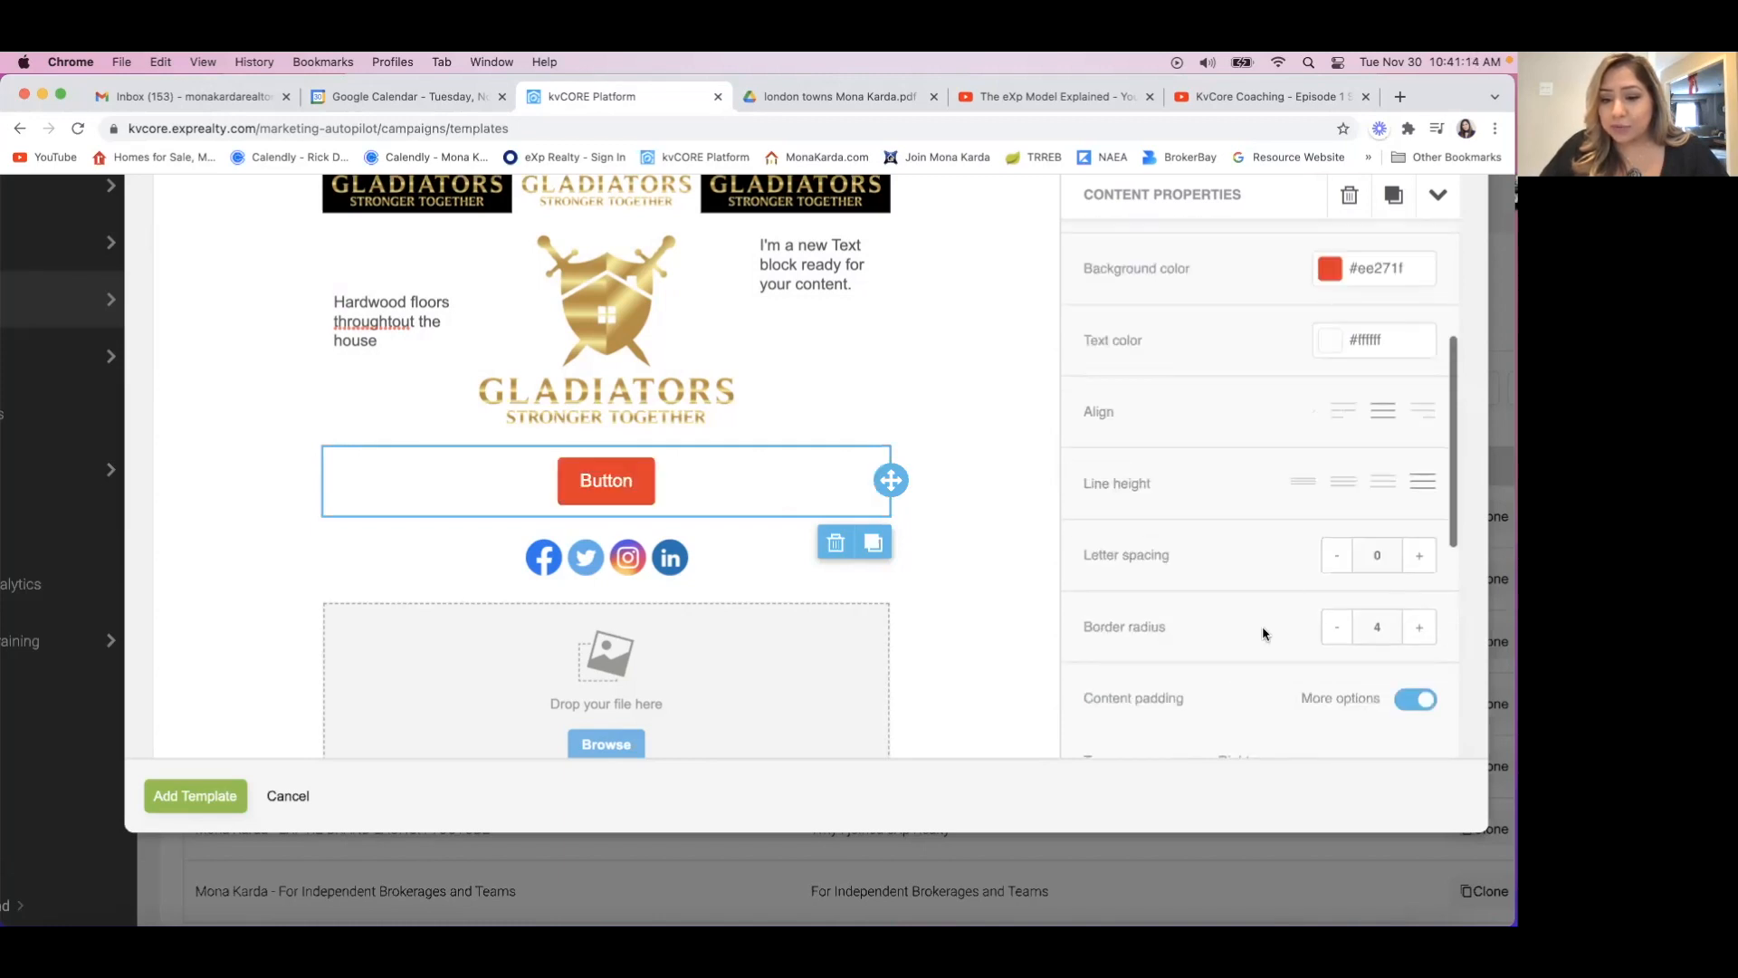
scroll(1264, 631, "down", 5)
scroll(1262, 626, "down", 2)
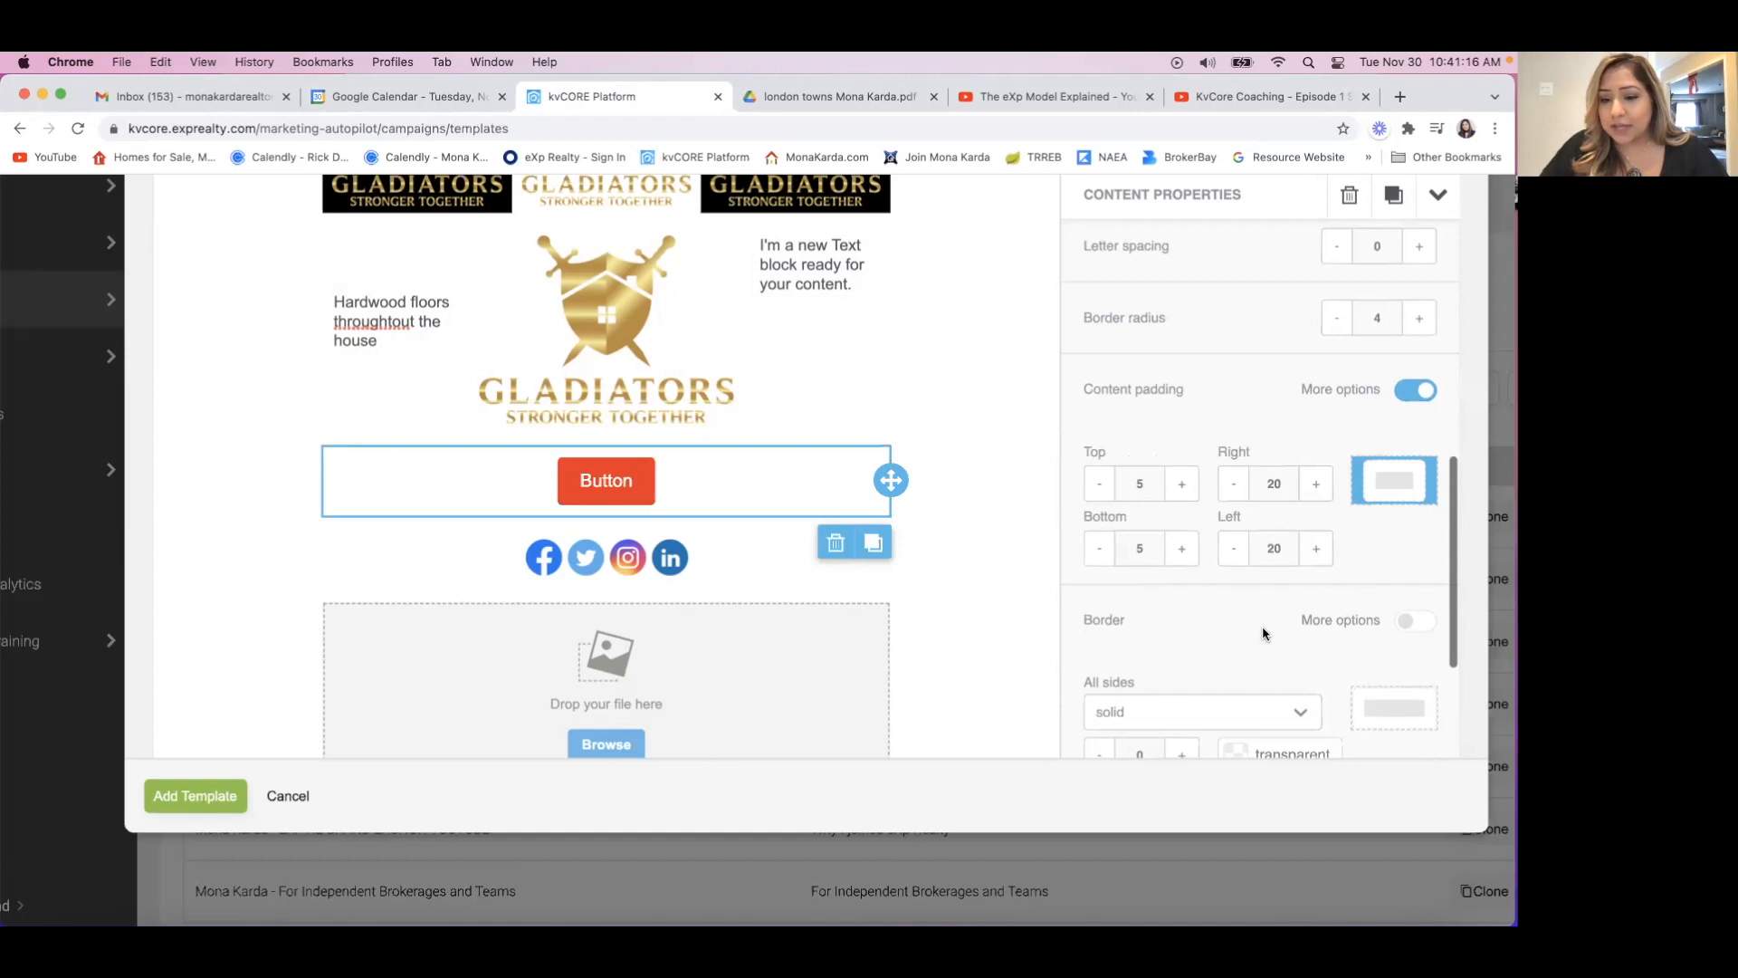
scroll(1262, 631, "up", 5)
scroll(1265, 633, "up", 10)
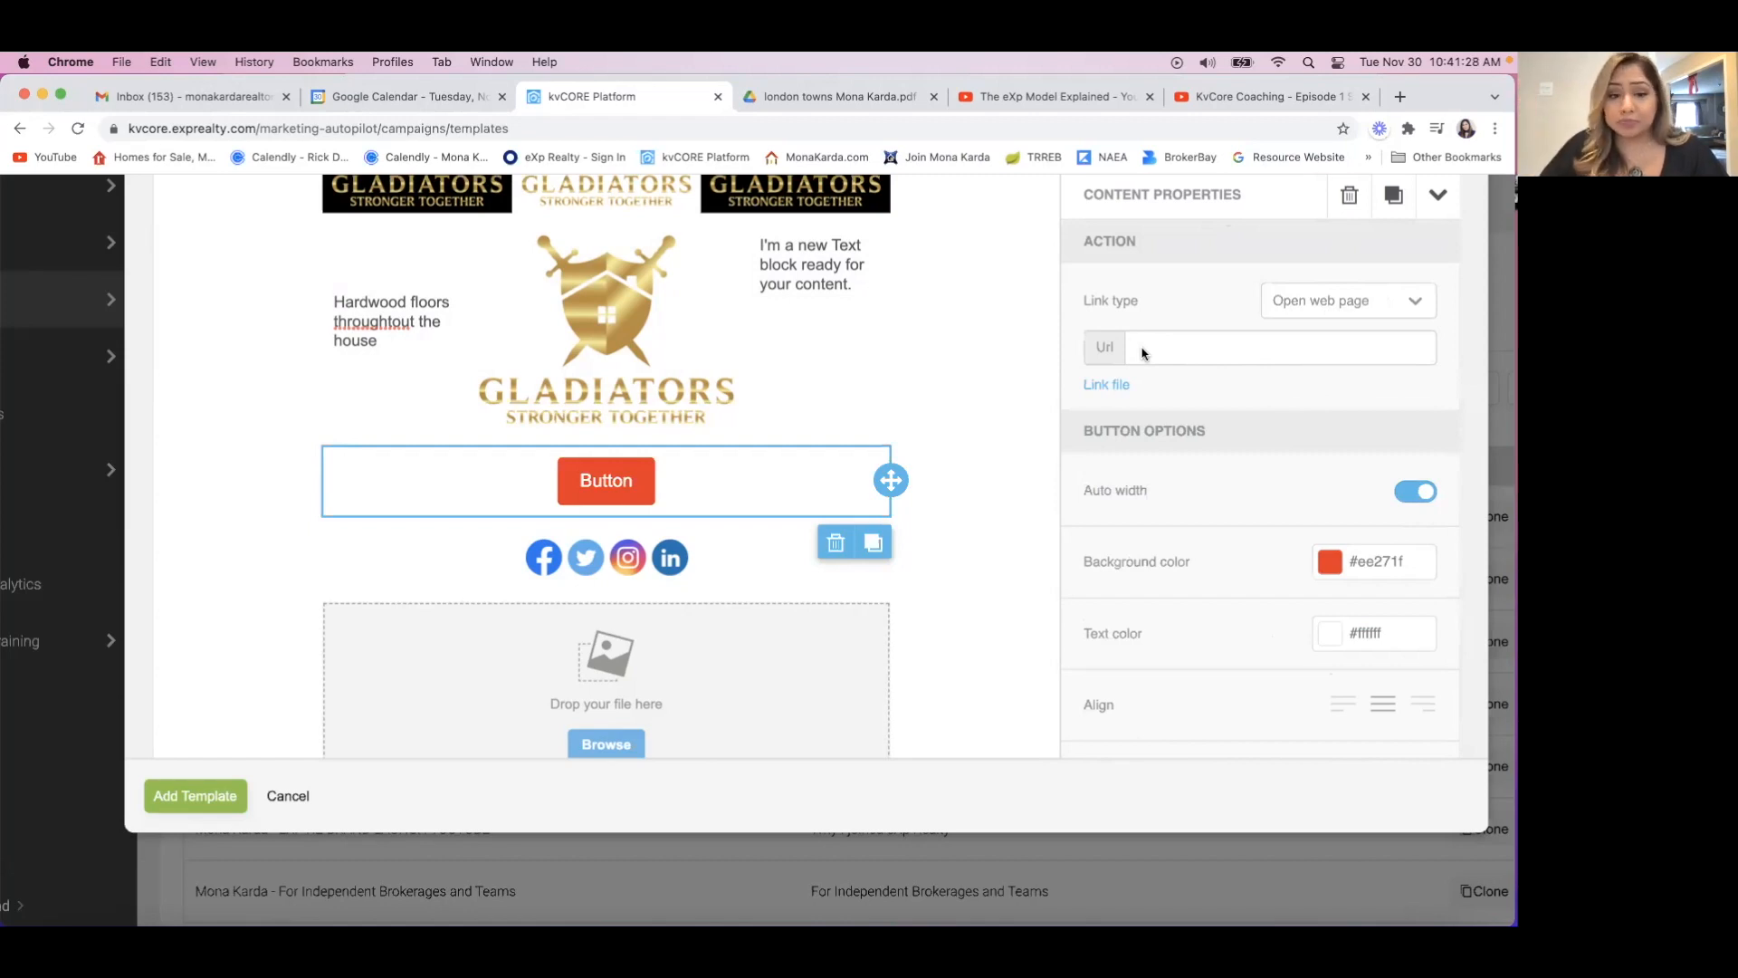
Replace the red button's label with "Click Here".
left_click(623, 483)
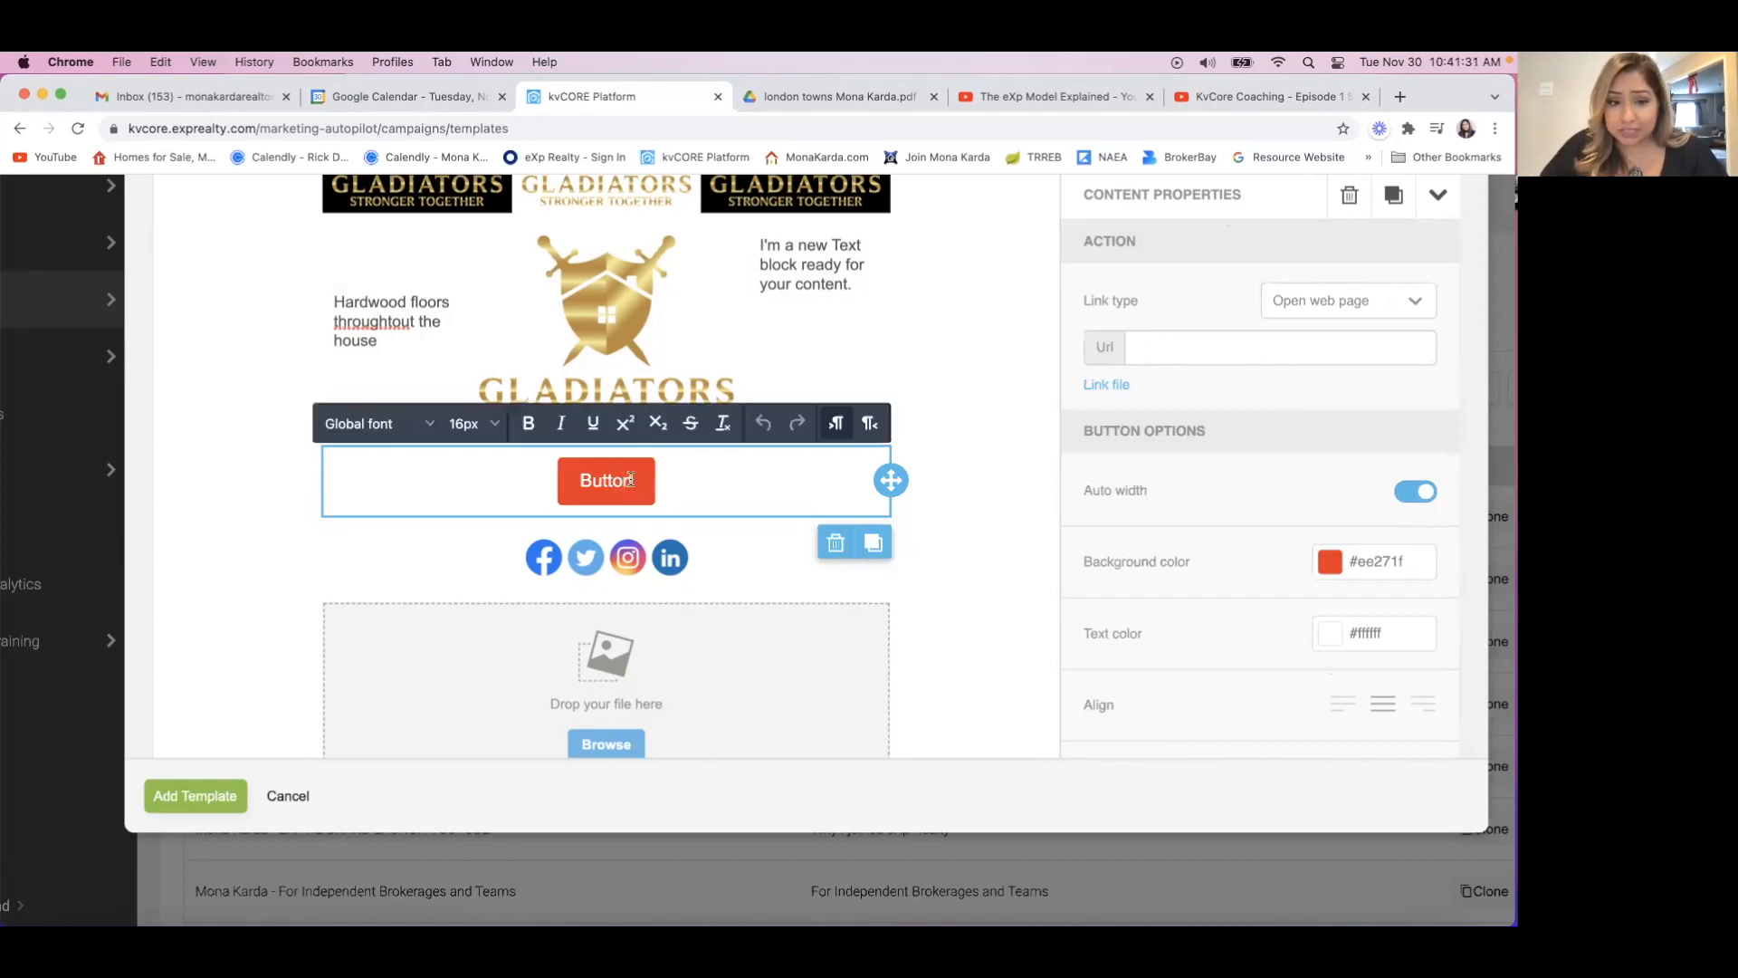
key("BackSpace")
key("BackSpace")
key("BackSpace")
key("BackSpace")
key("BackSpace")
key("BackSpace")
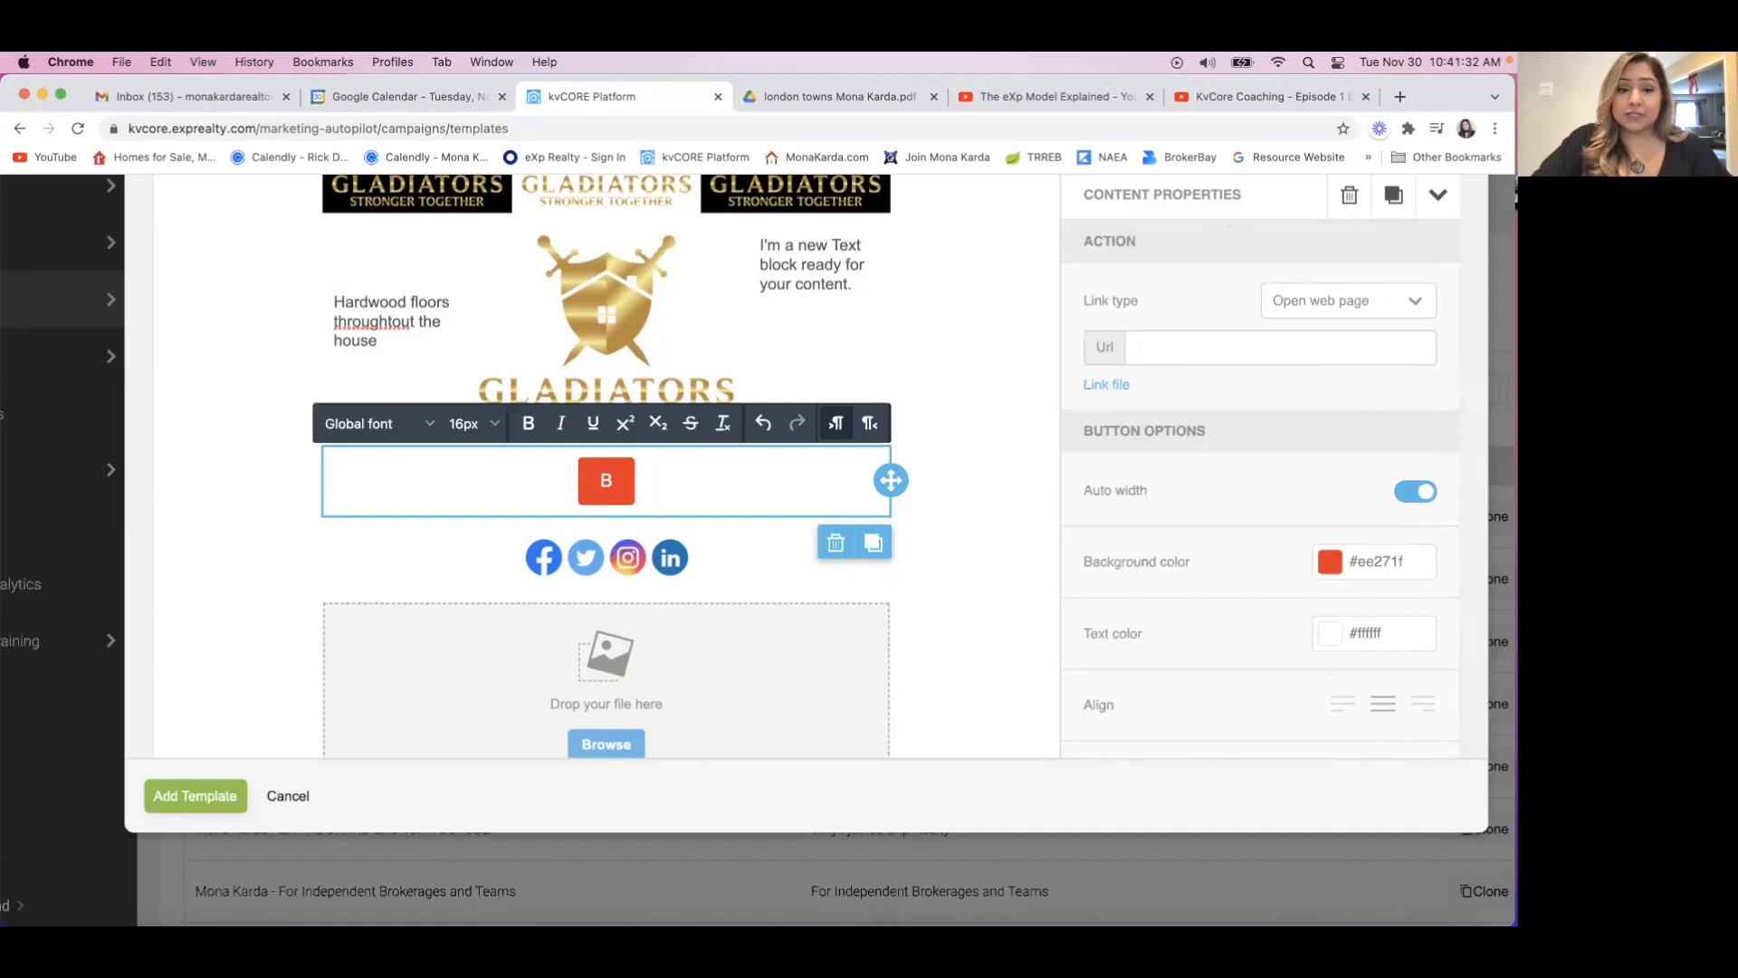
type("Click here")
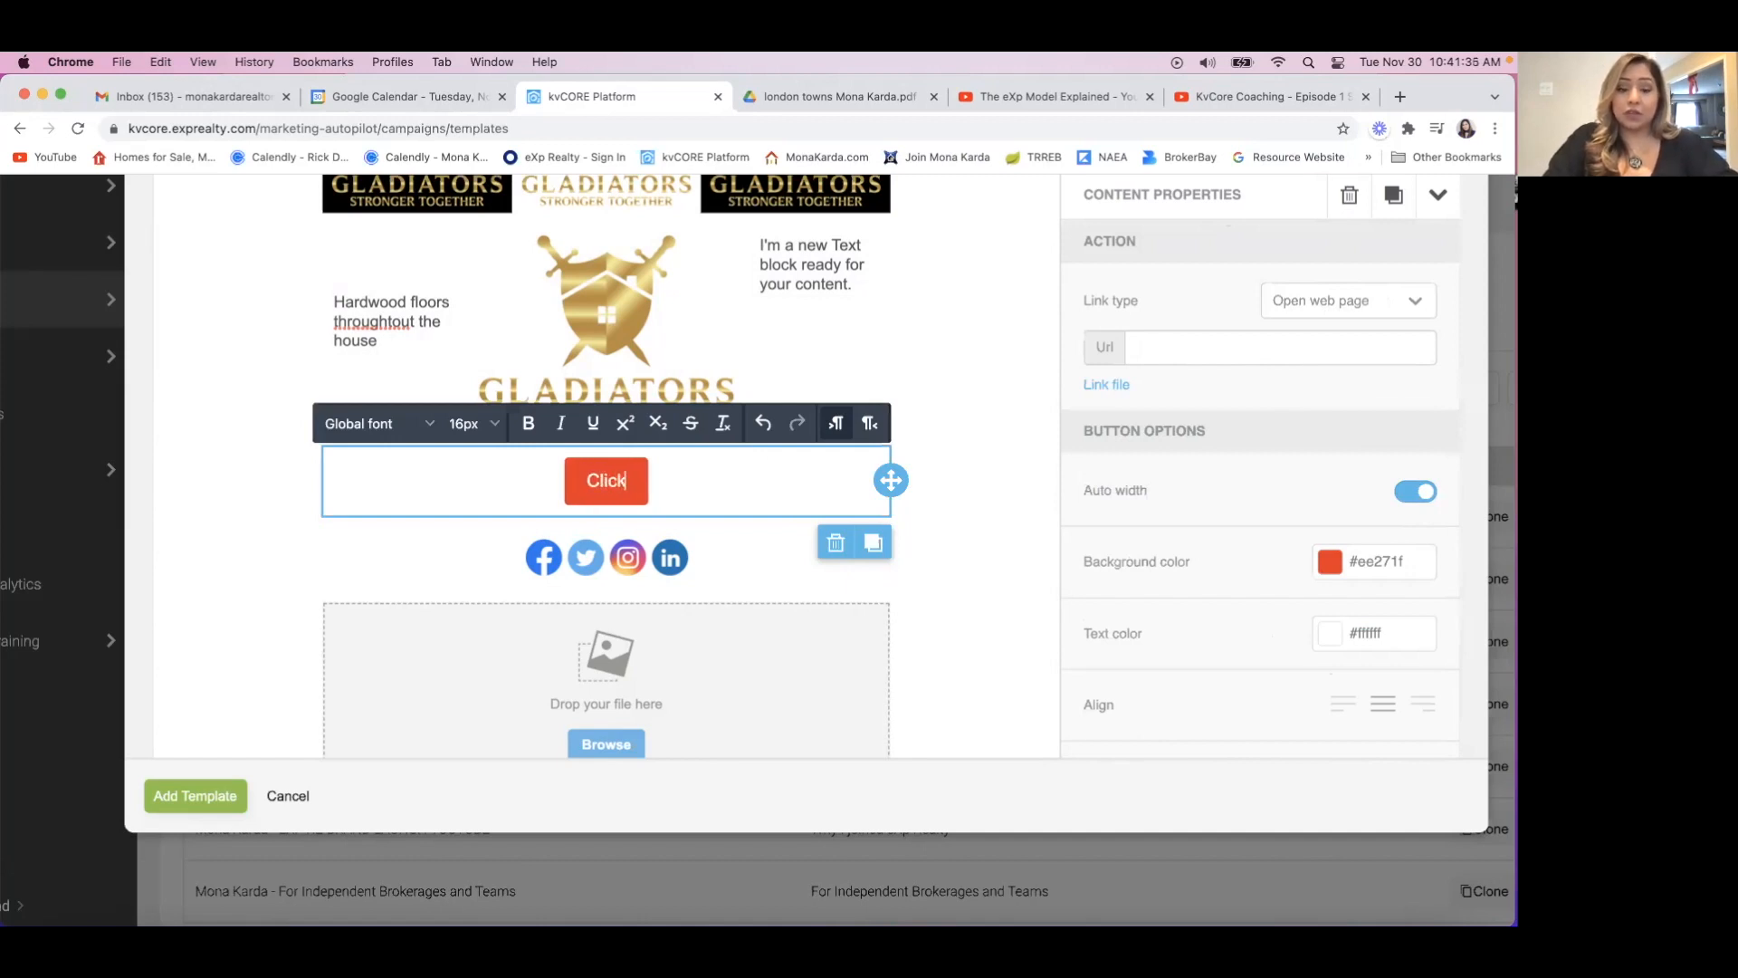
key("BackSpace")
key("BackSpace")
key("BackSpace")
key("BackSpace")
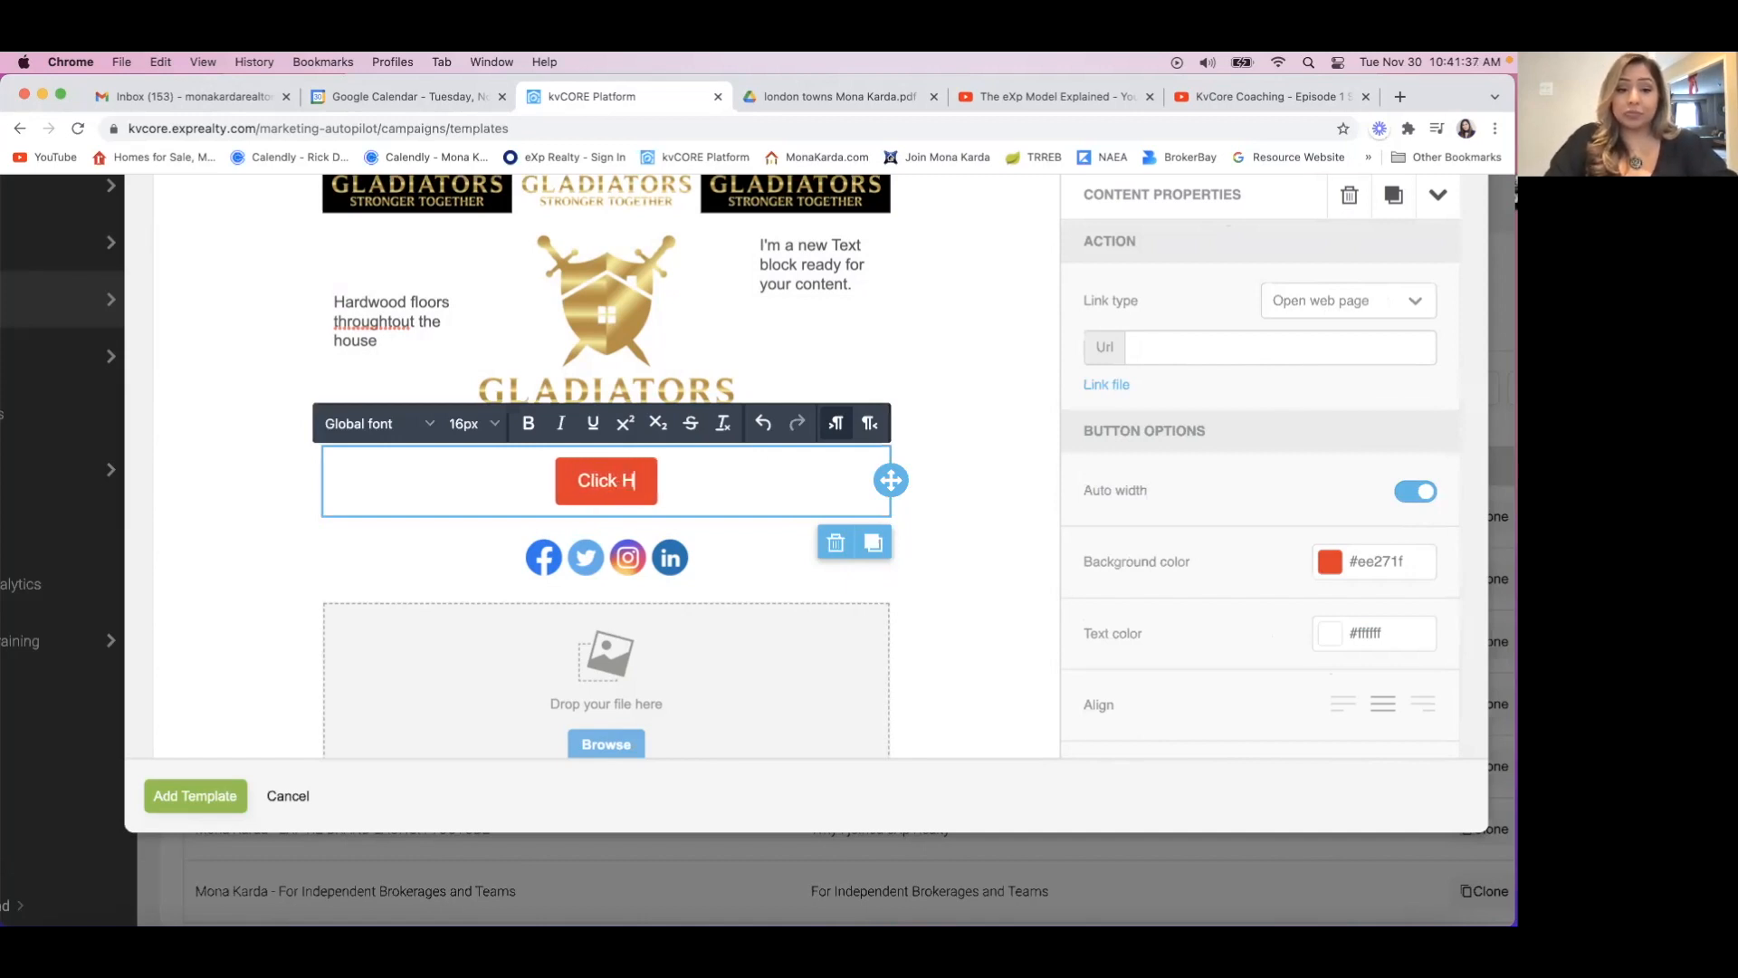
type("Here")
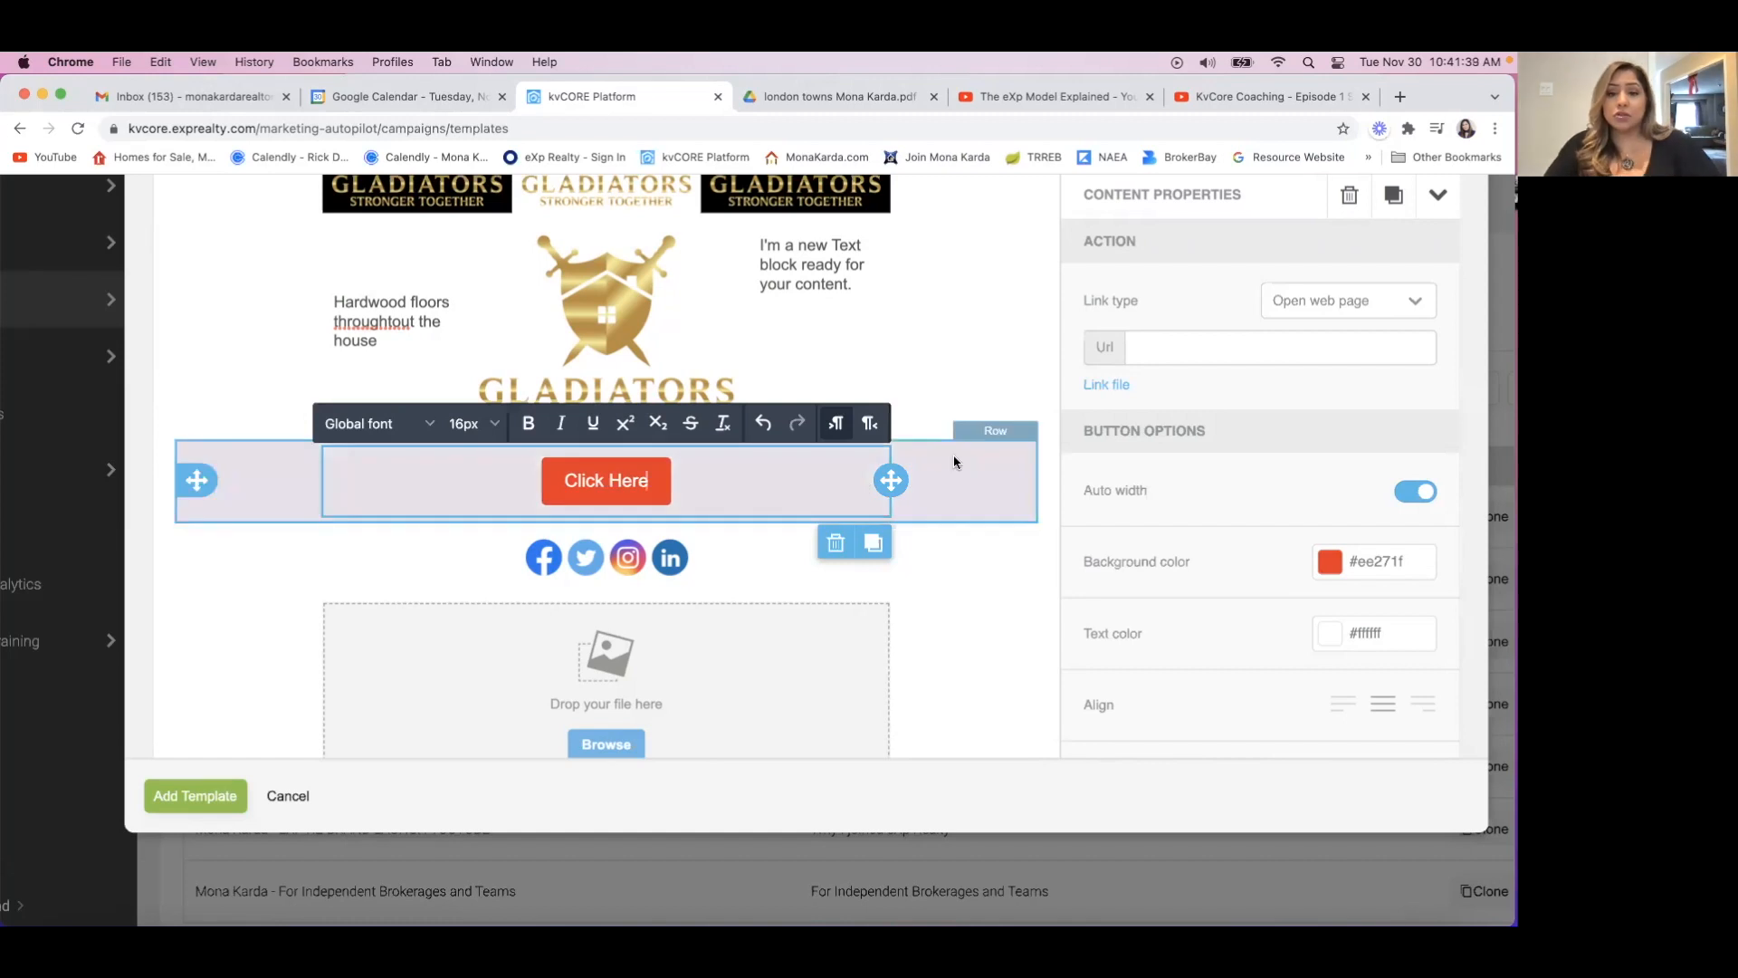
Try Send email and Make call as the button's link type, placing the cursor in the address and phone fields.
left_click(1298, 303)
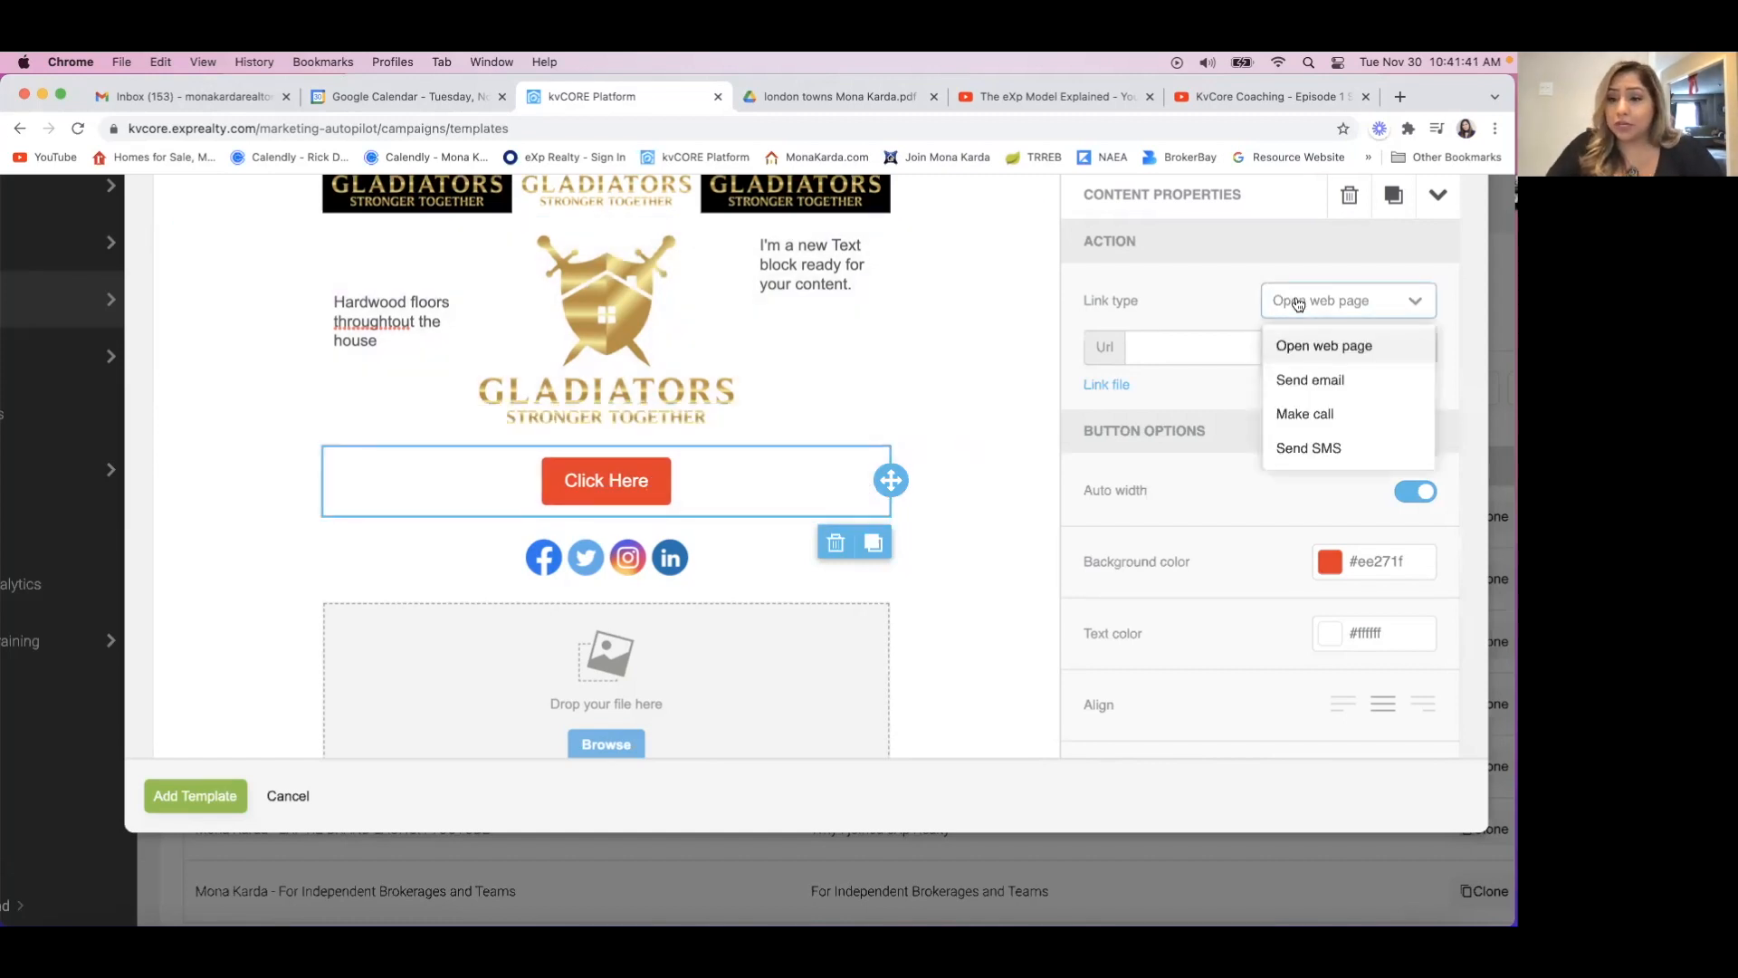
left_click(1292, 382)
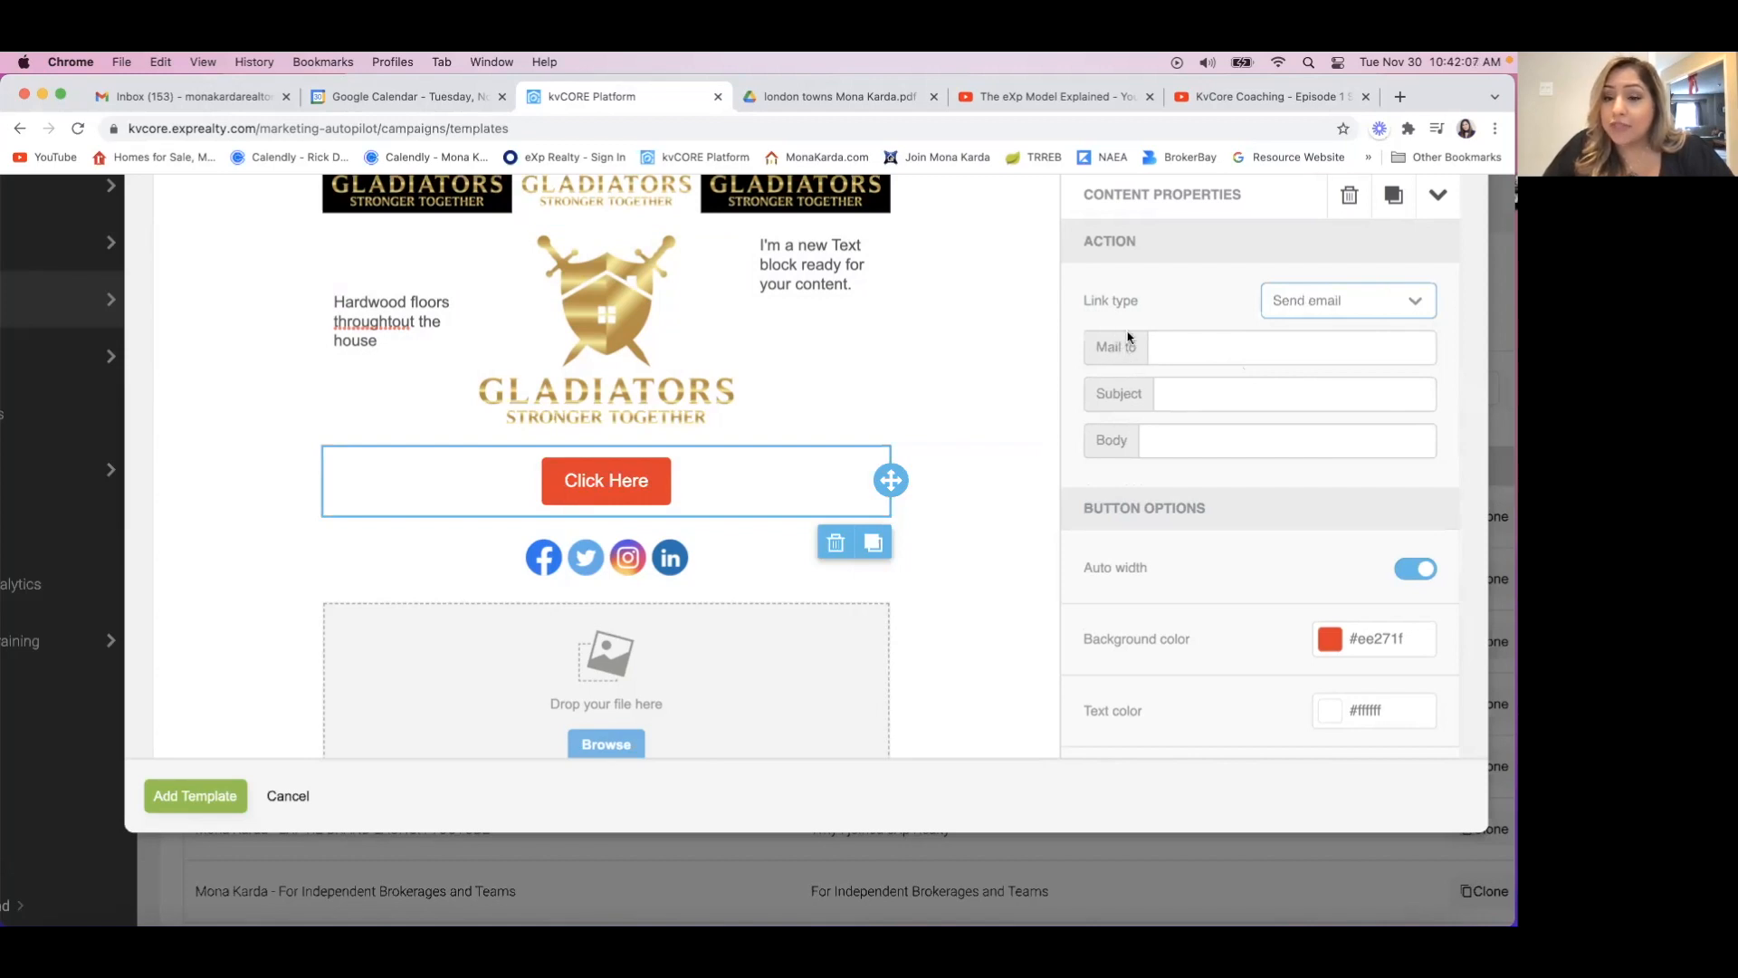
left_click(1176, 345)
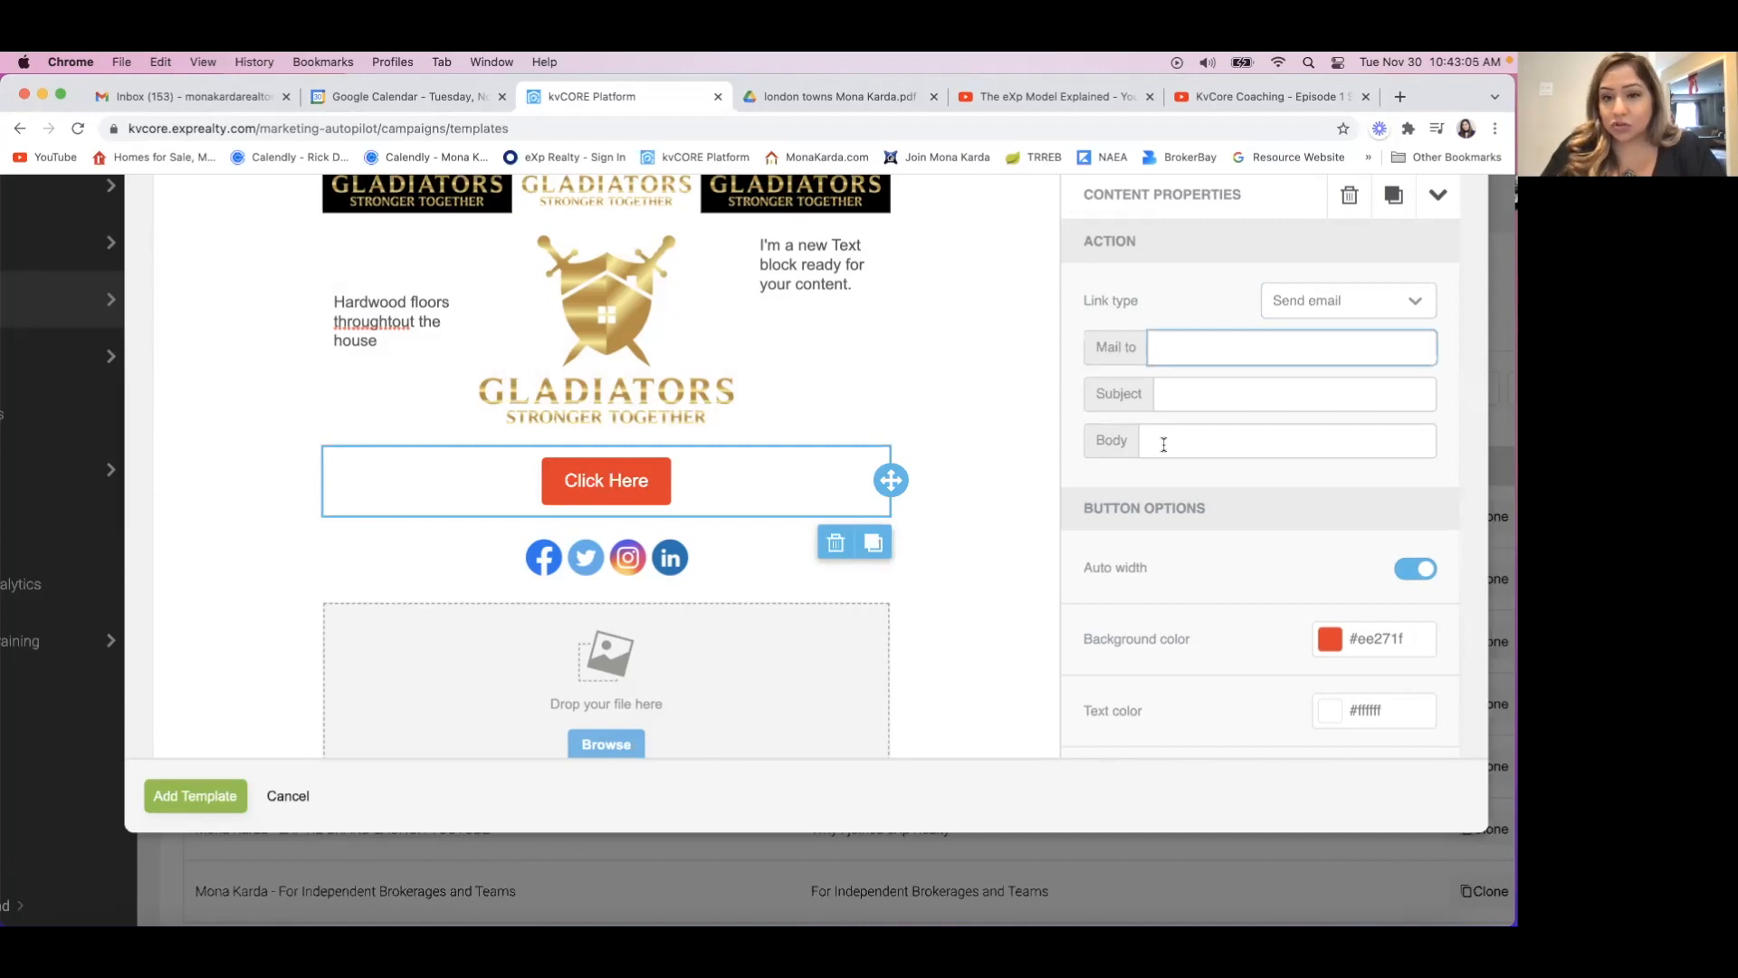
left_click(1304, 301)
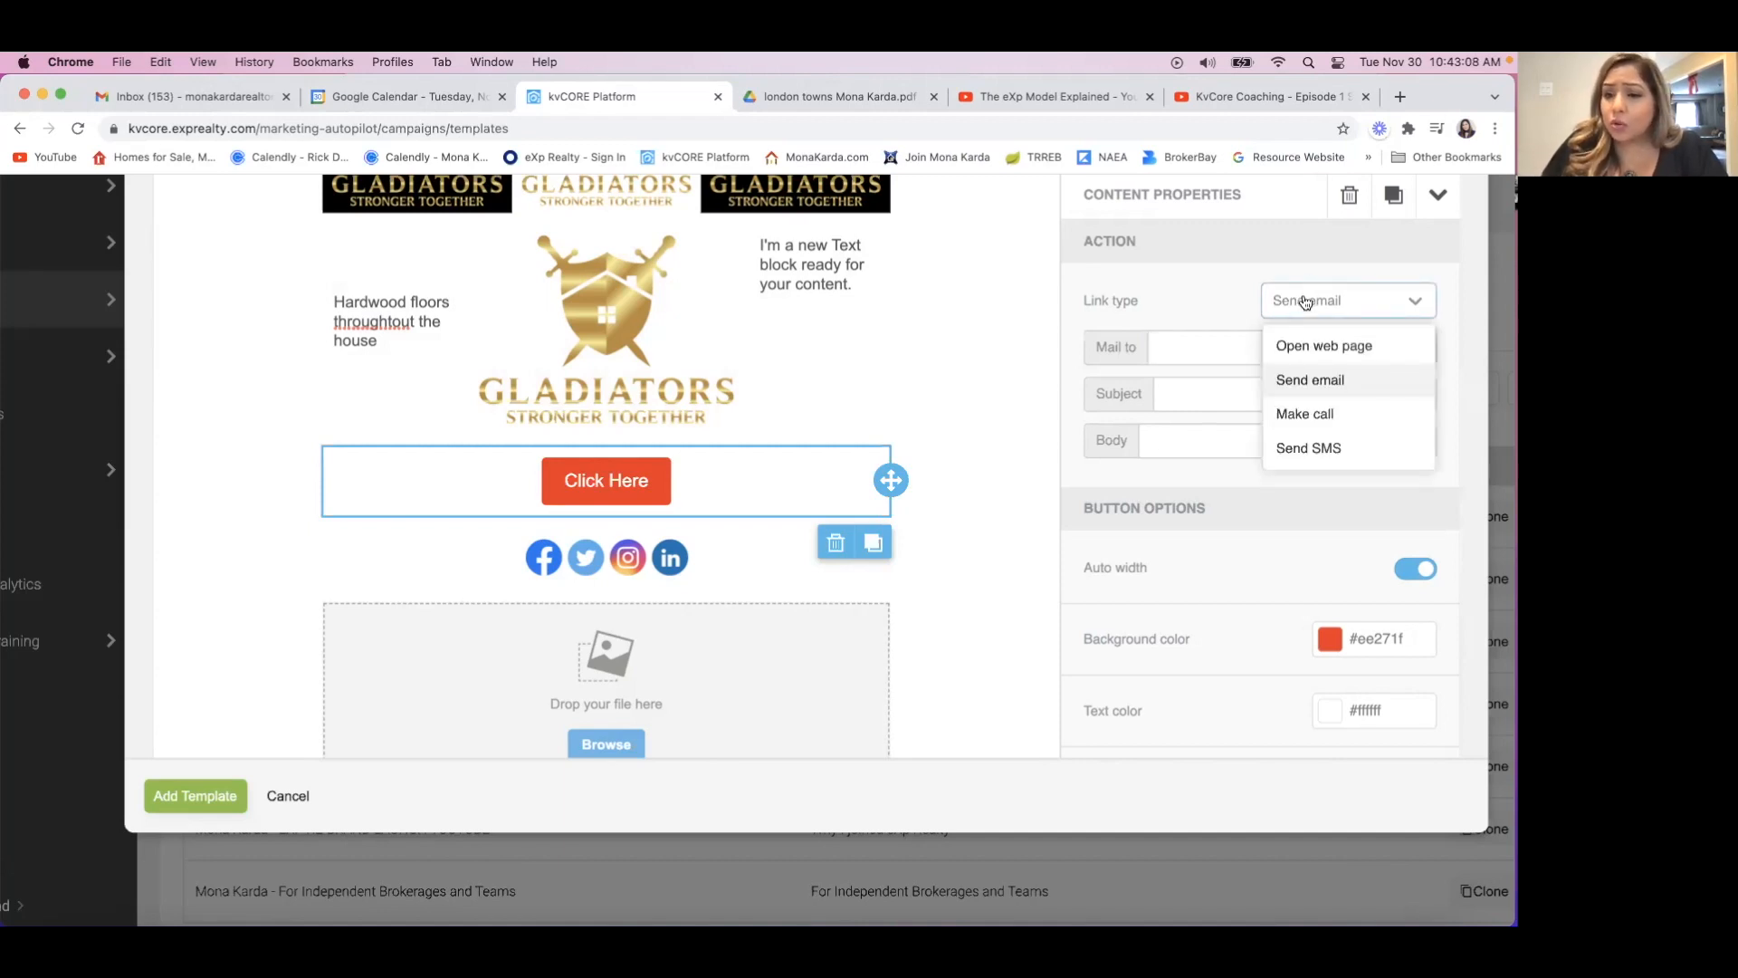
left_click(1300, 418)
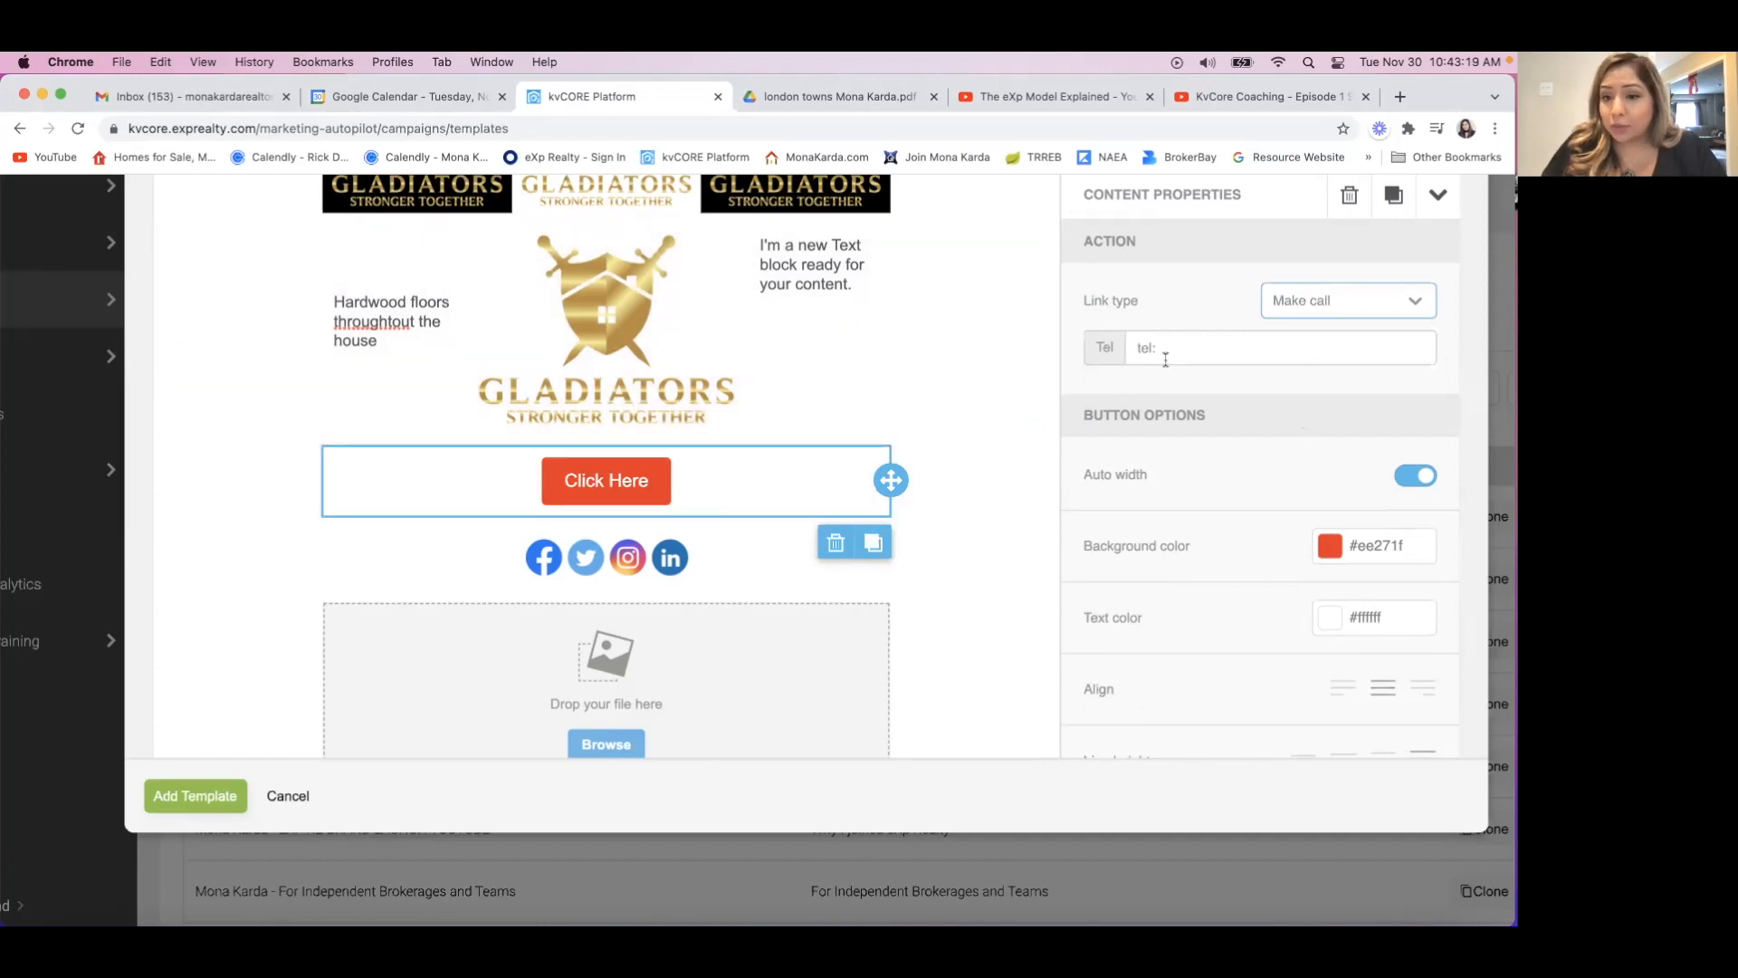
left_click(1181, 348)
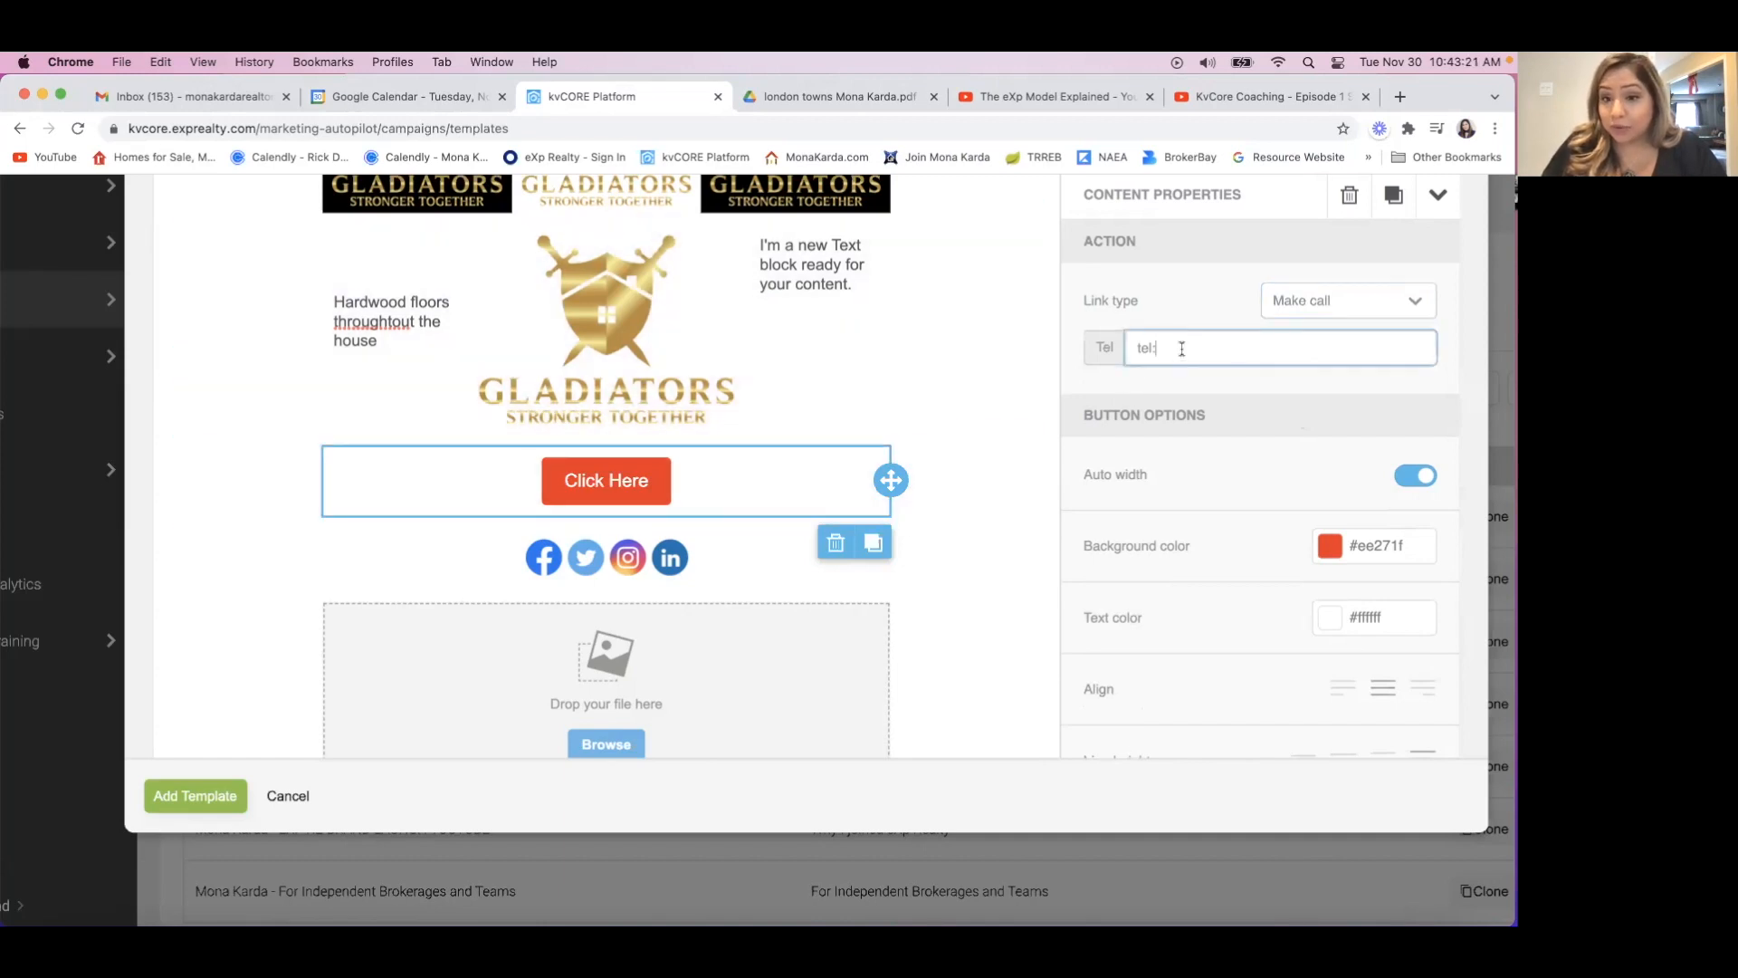
Set the button's link type to Send SMS and place the cursor in its phone number field.
left_click(1324, 302)
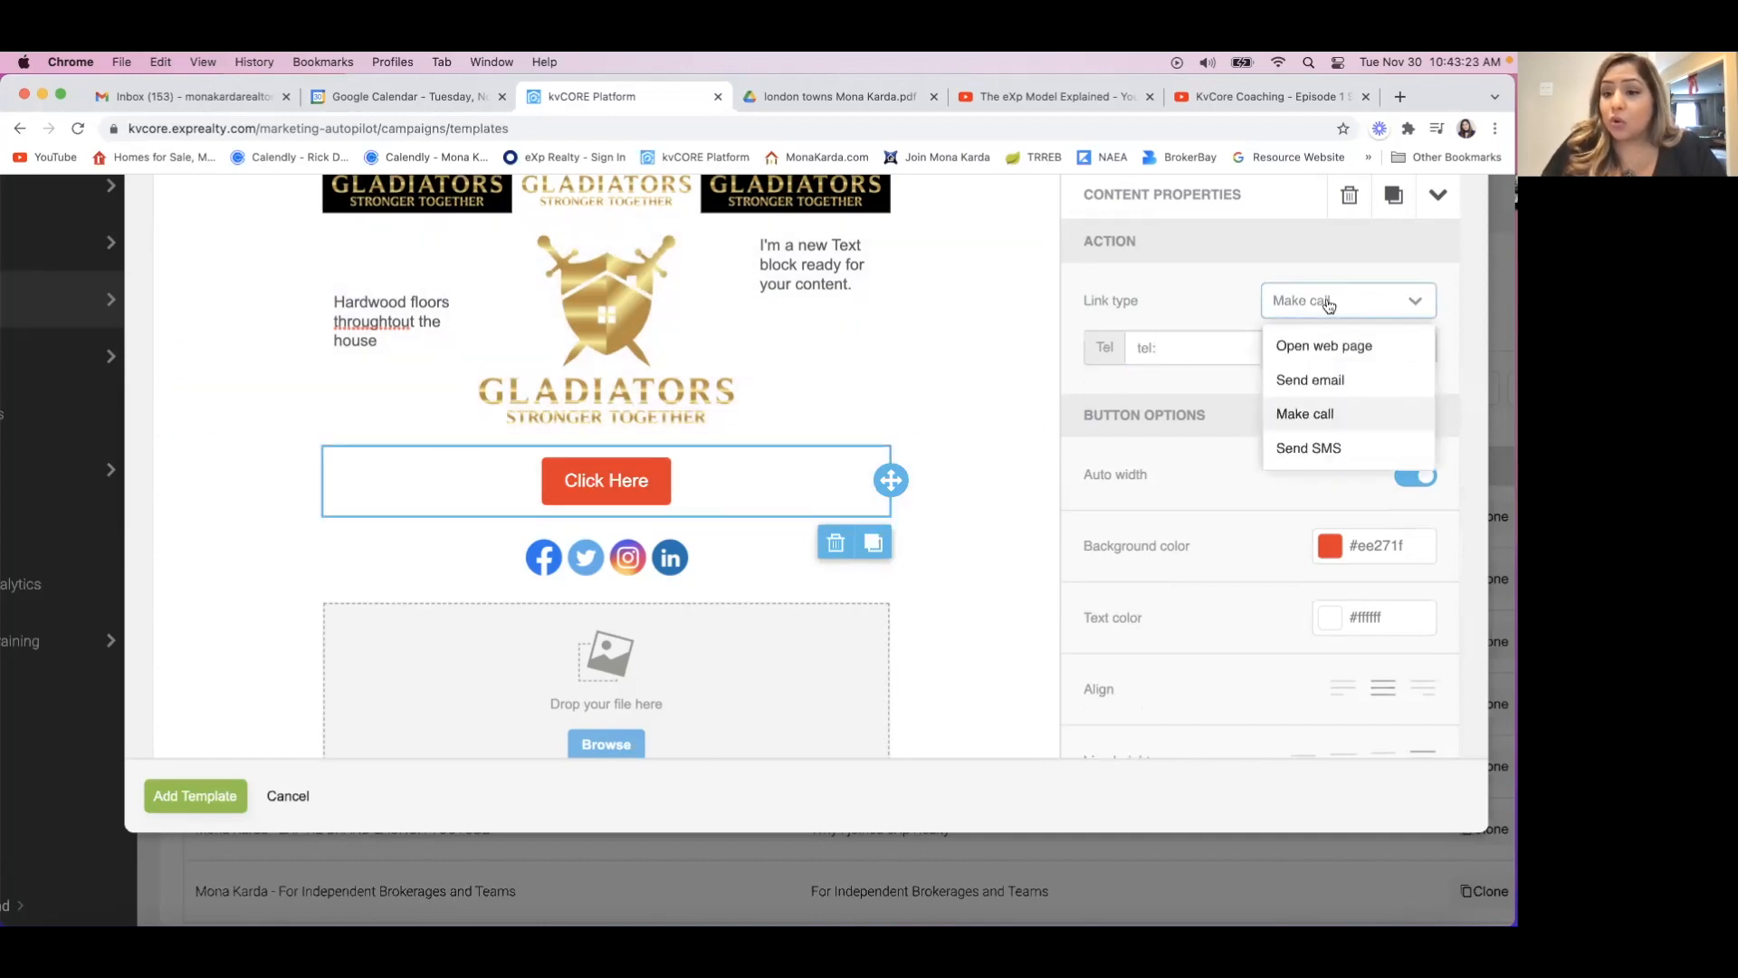
left_click(1300, 449)
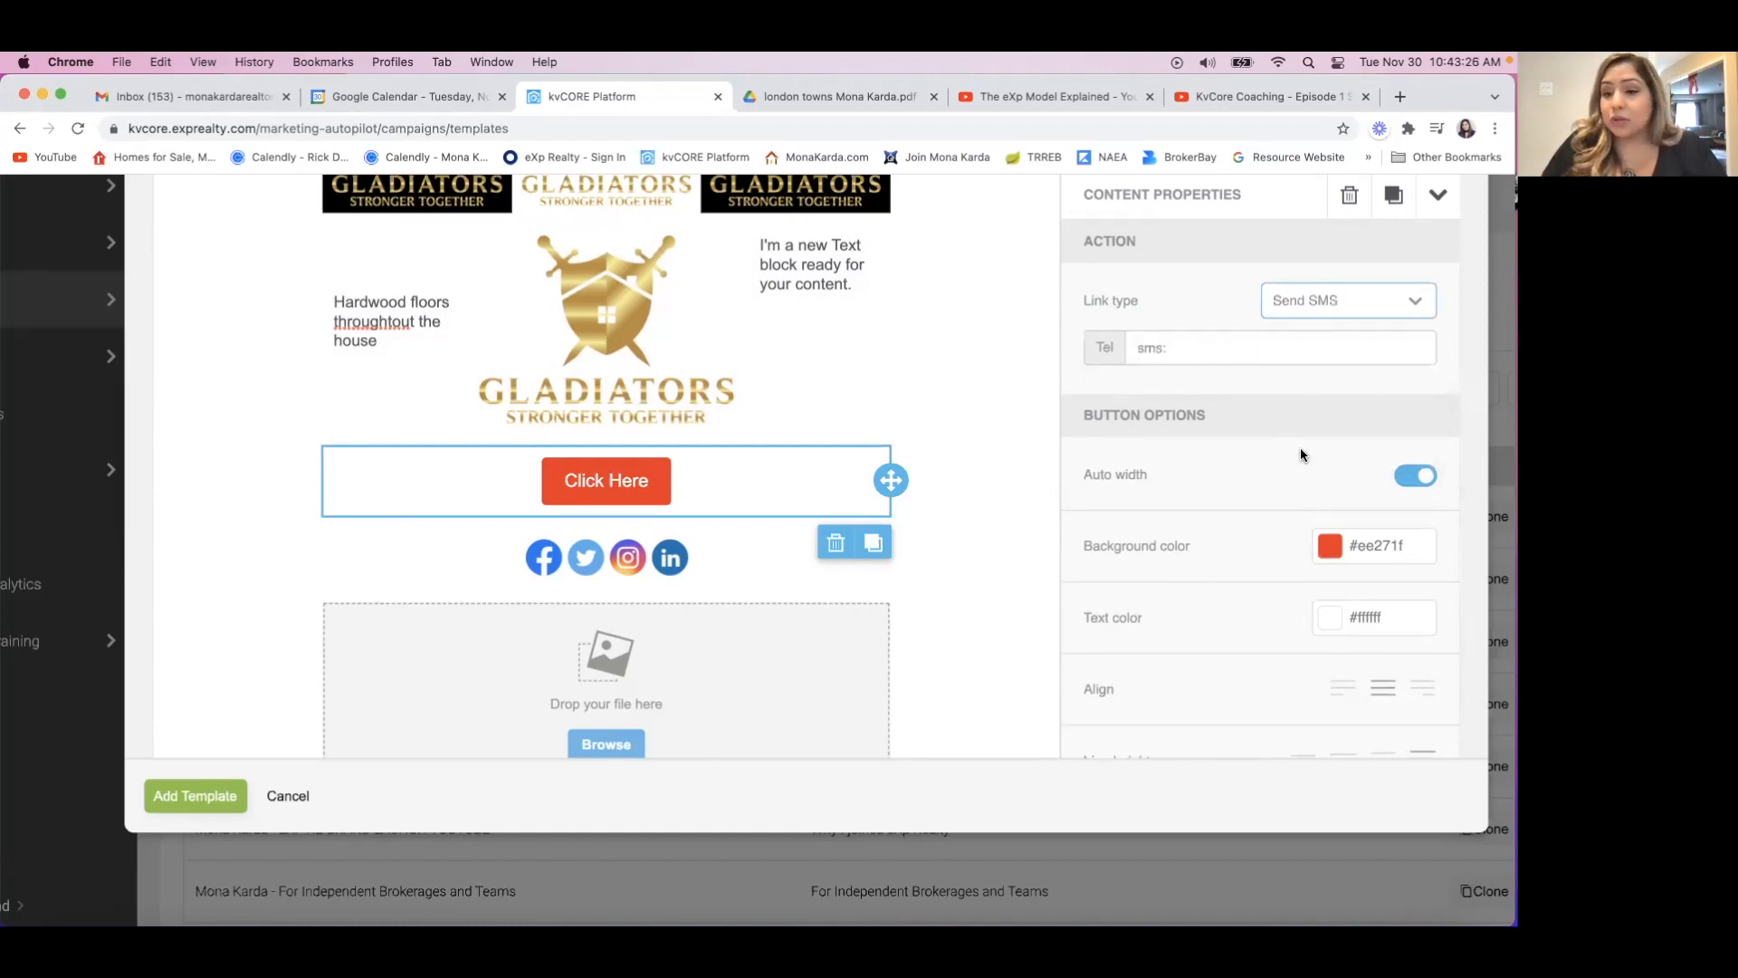
left_click(1178, 347)
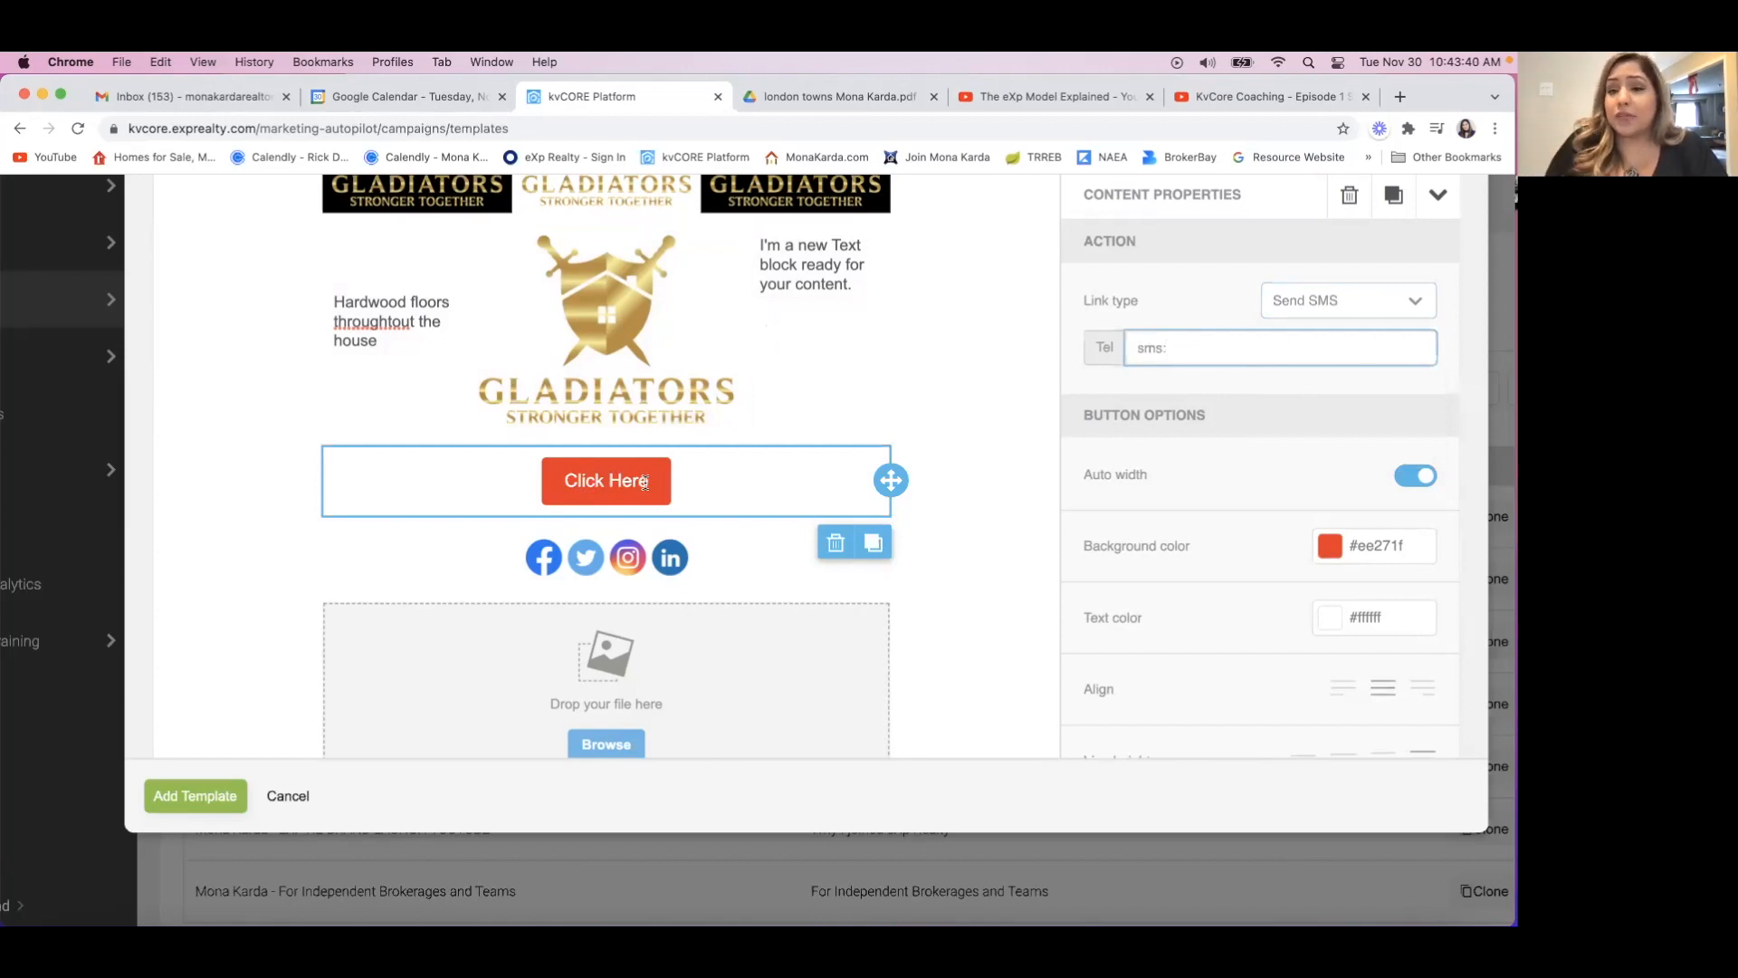
Review the row properties of the social icons row and select the social icons block to open its content properties.
left_click(953, 563)
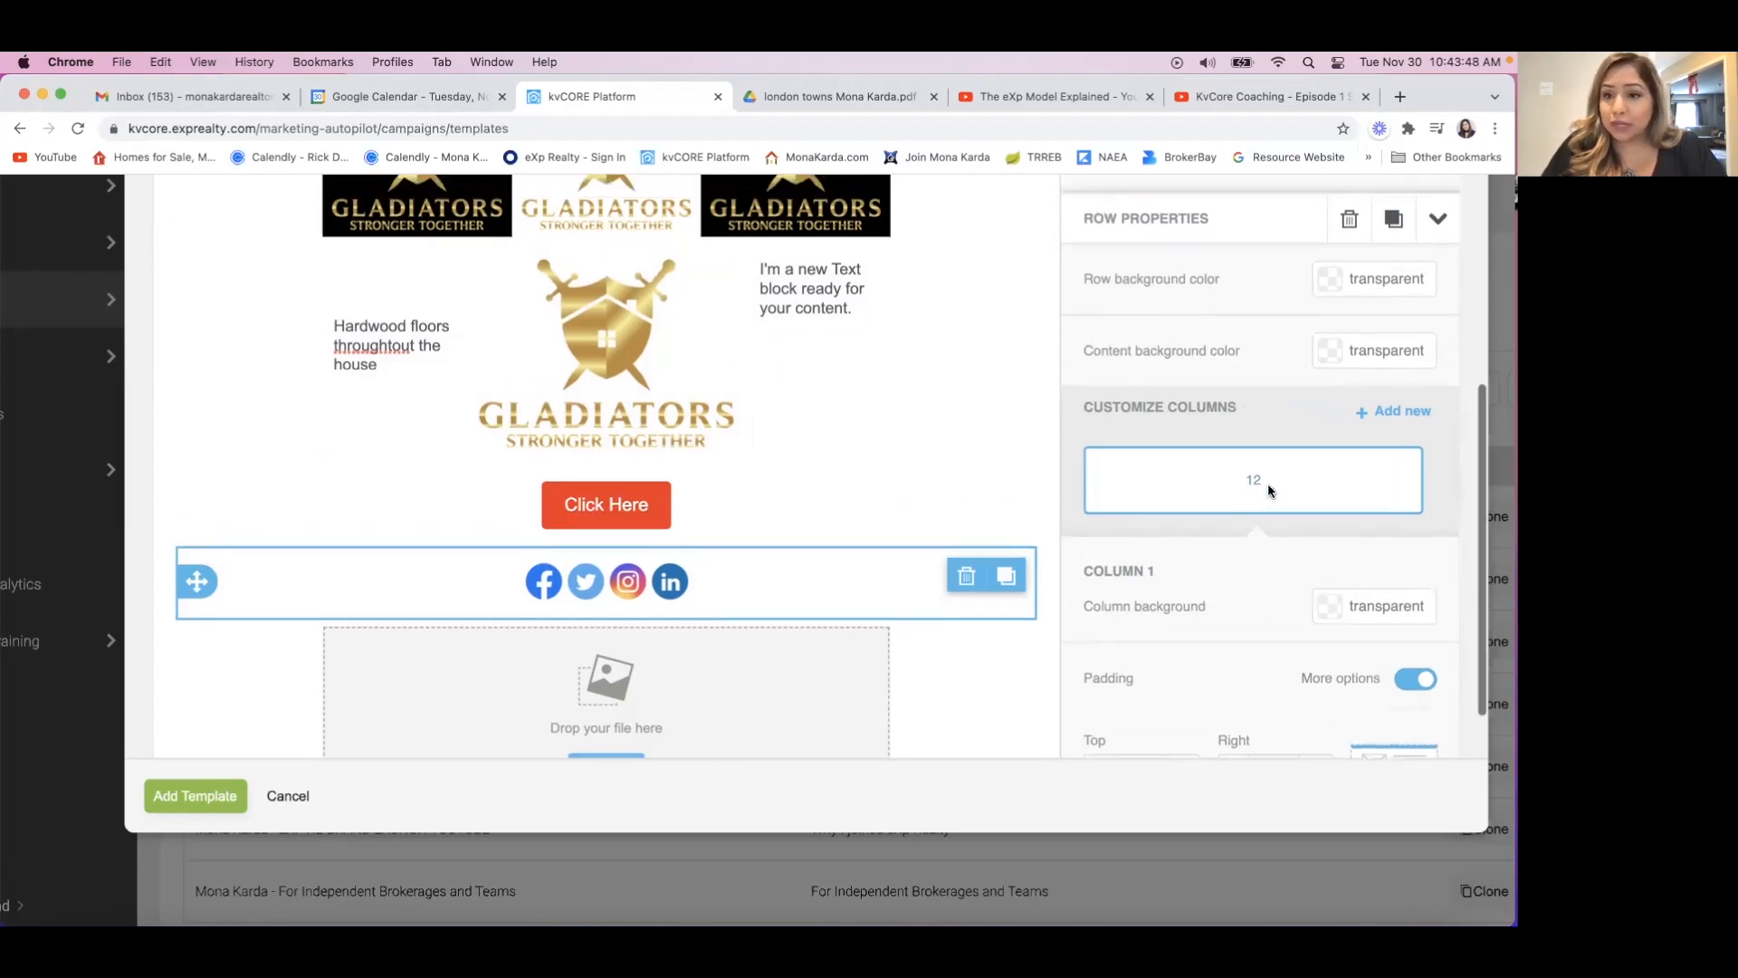
scroll(1268, 490, "up", 3)
scroll(1267, 490, "down", 4)
scroll(1267, 490, "up", 5)
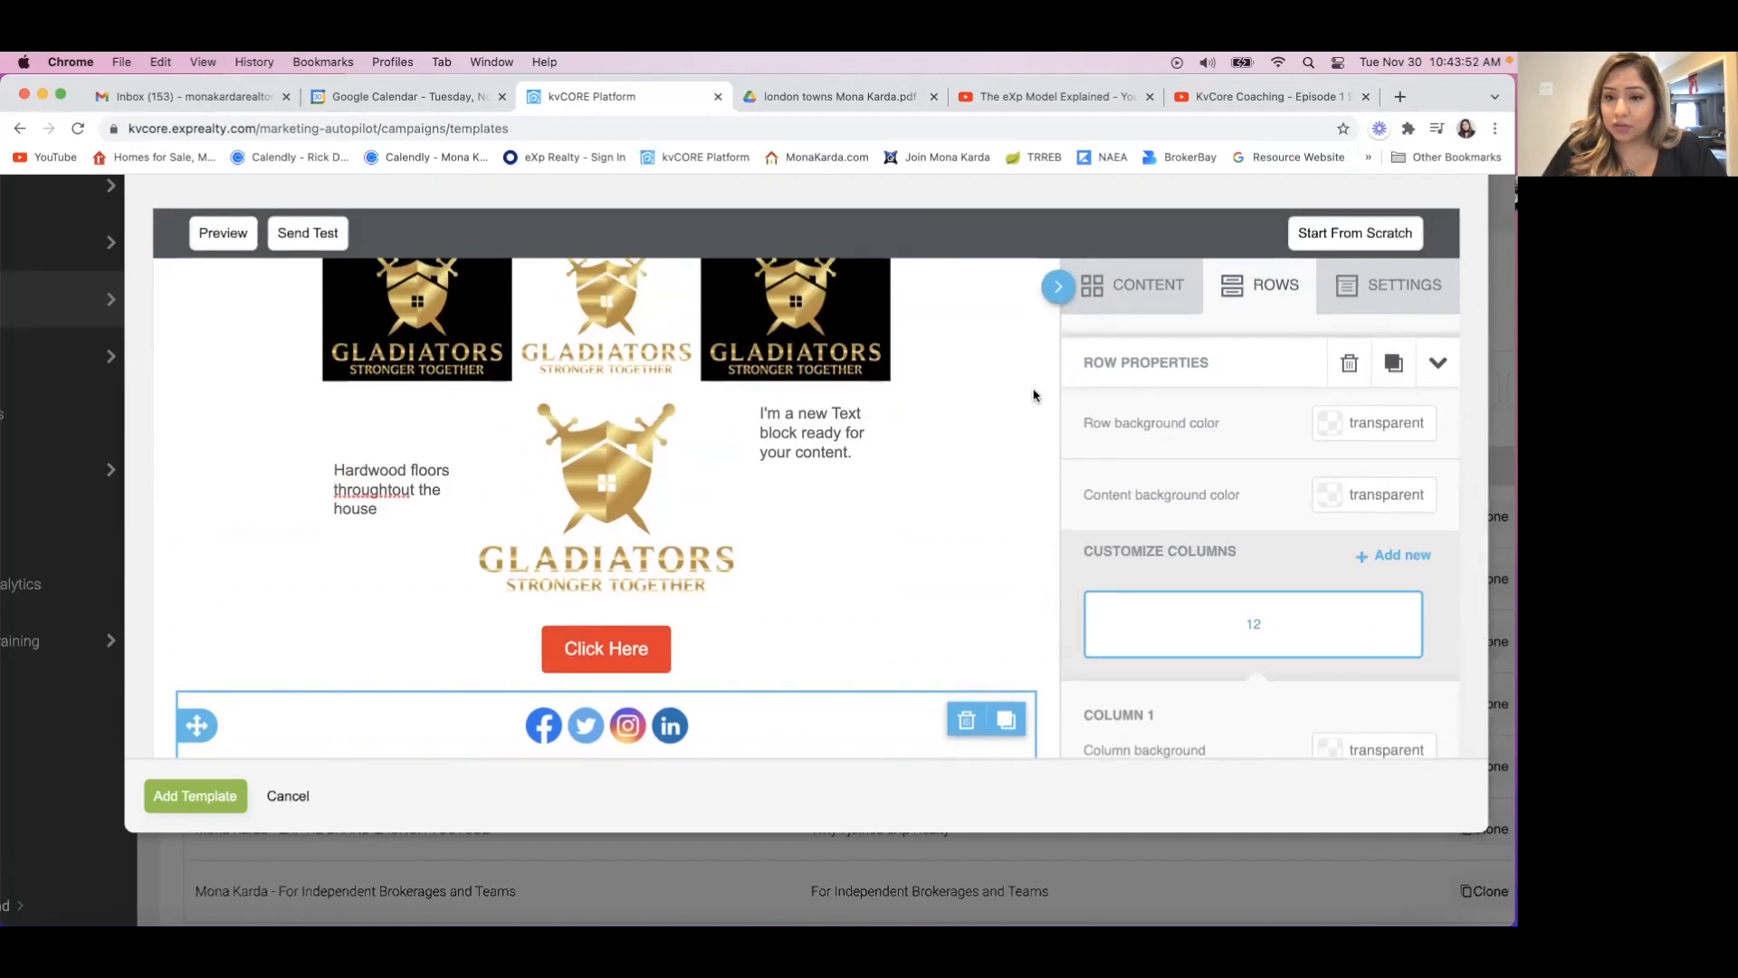
scroll(1015, 381, "down", 1)
scroll(1016, 380, "down", 2)
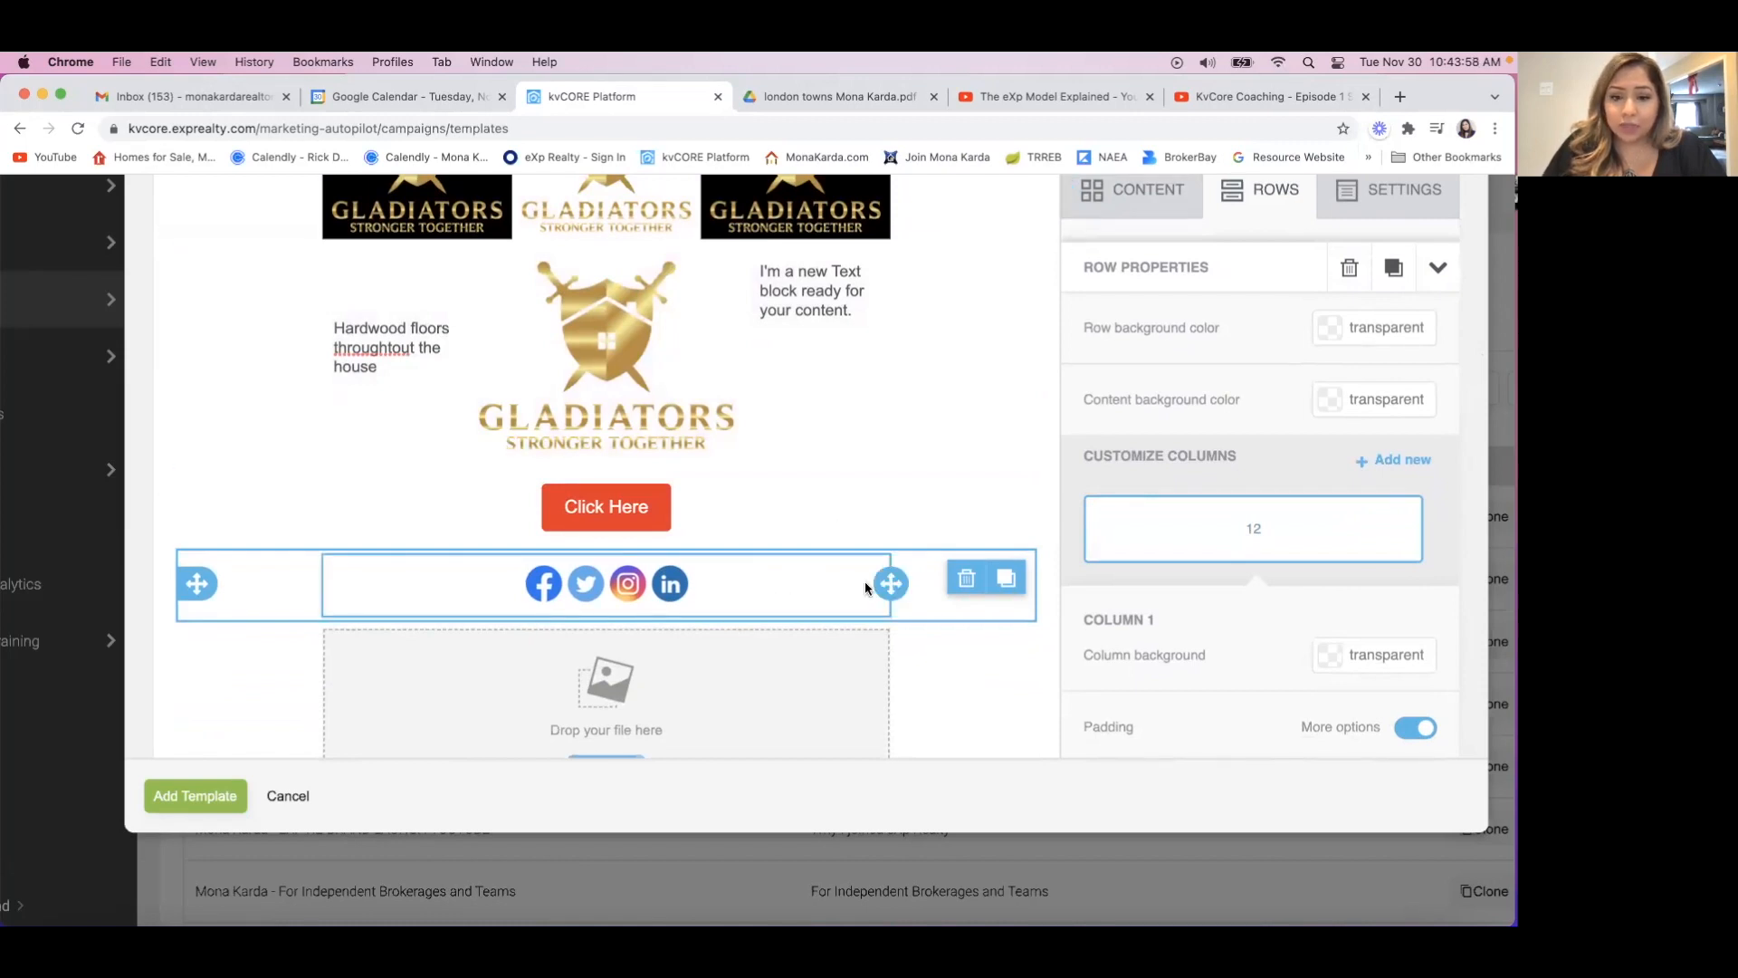
left_click(803, 590)
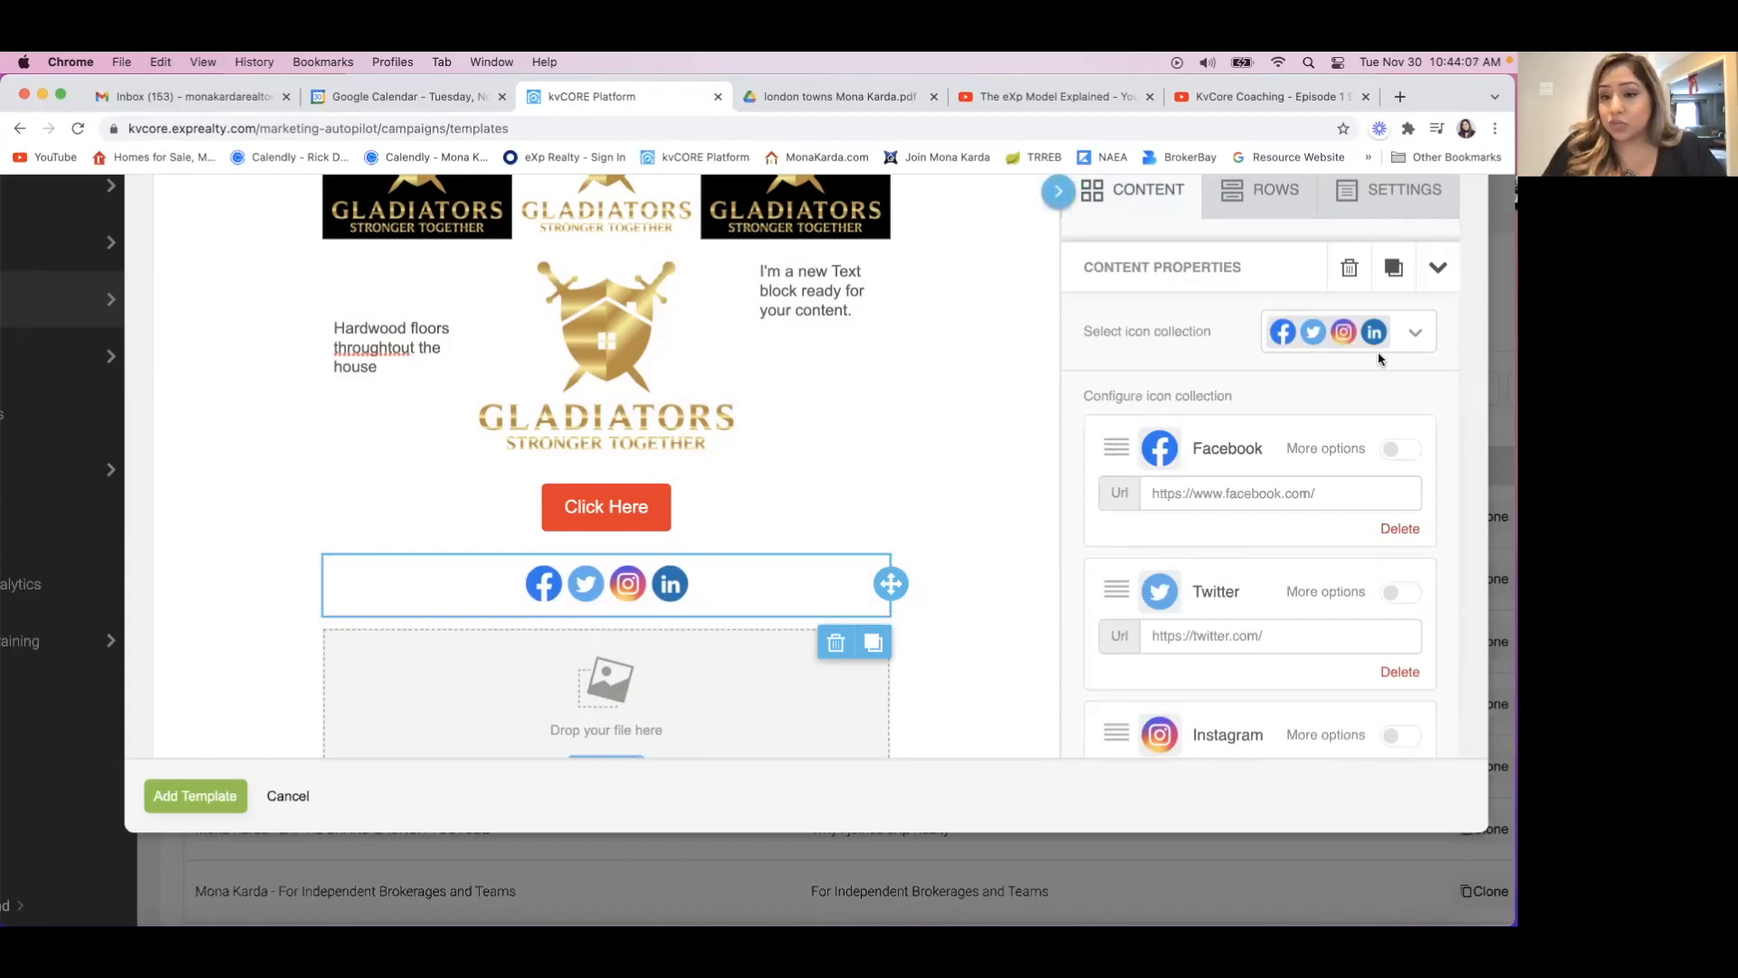
Try the round blue, round dark and square multicolor icon collections for the social icons.
left_click(1417, 332)
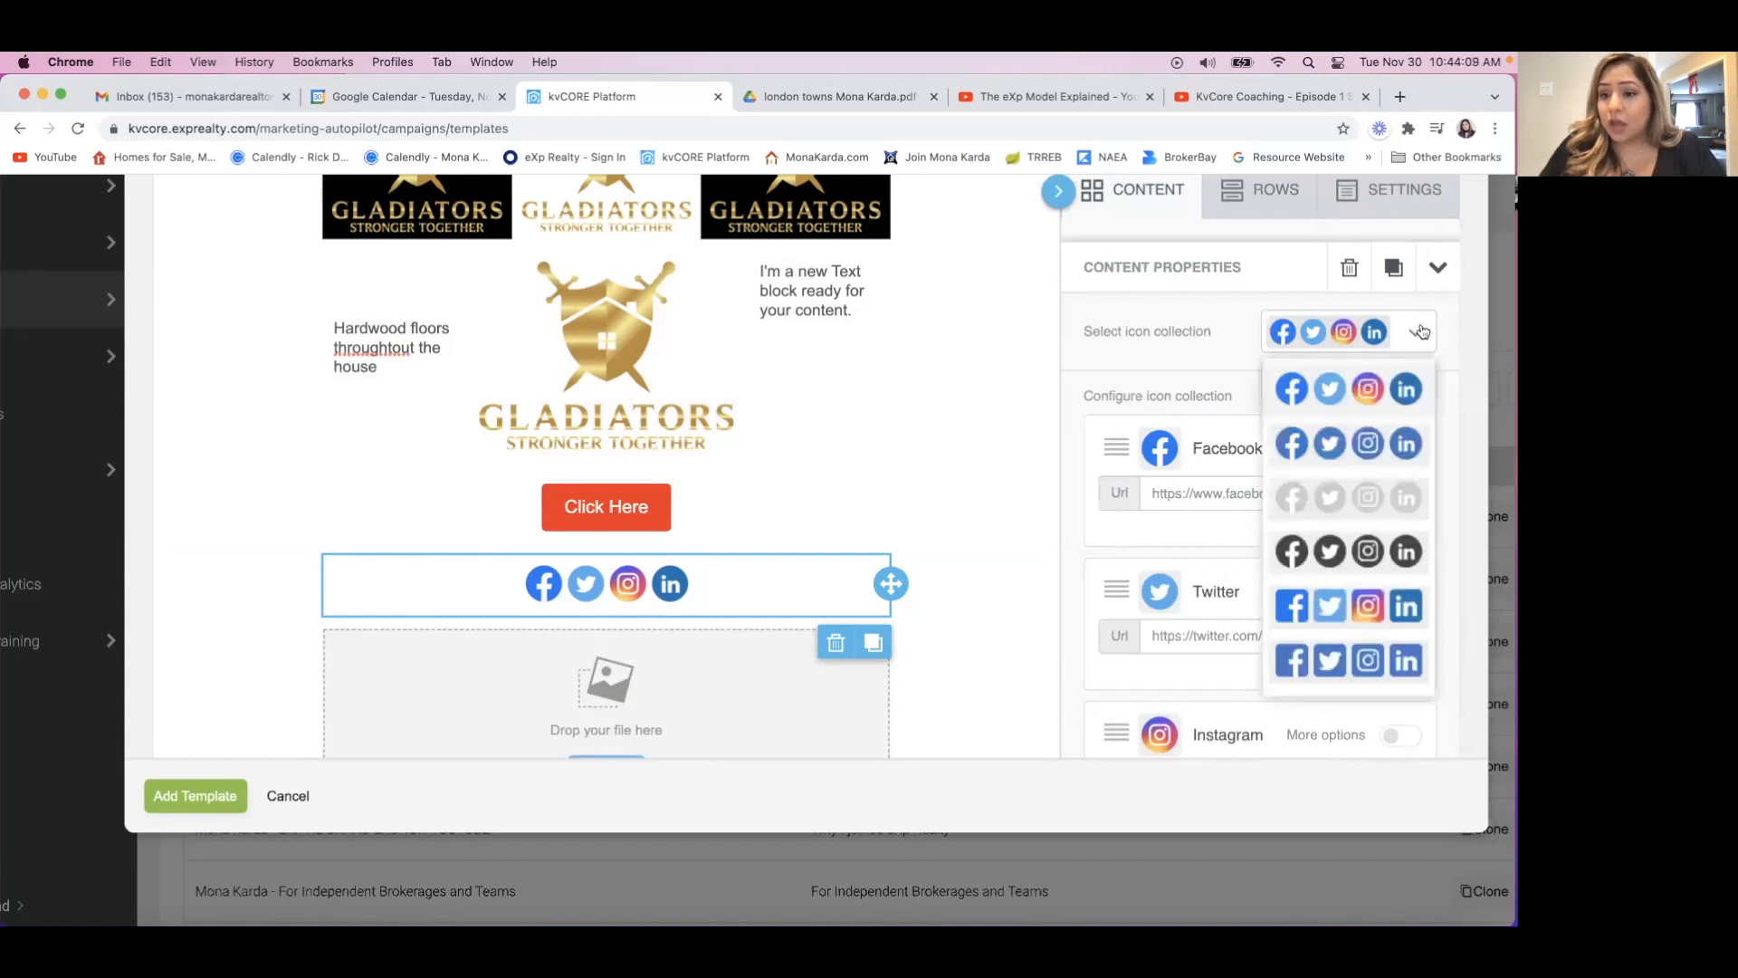
left_click(1412, 452)
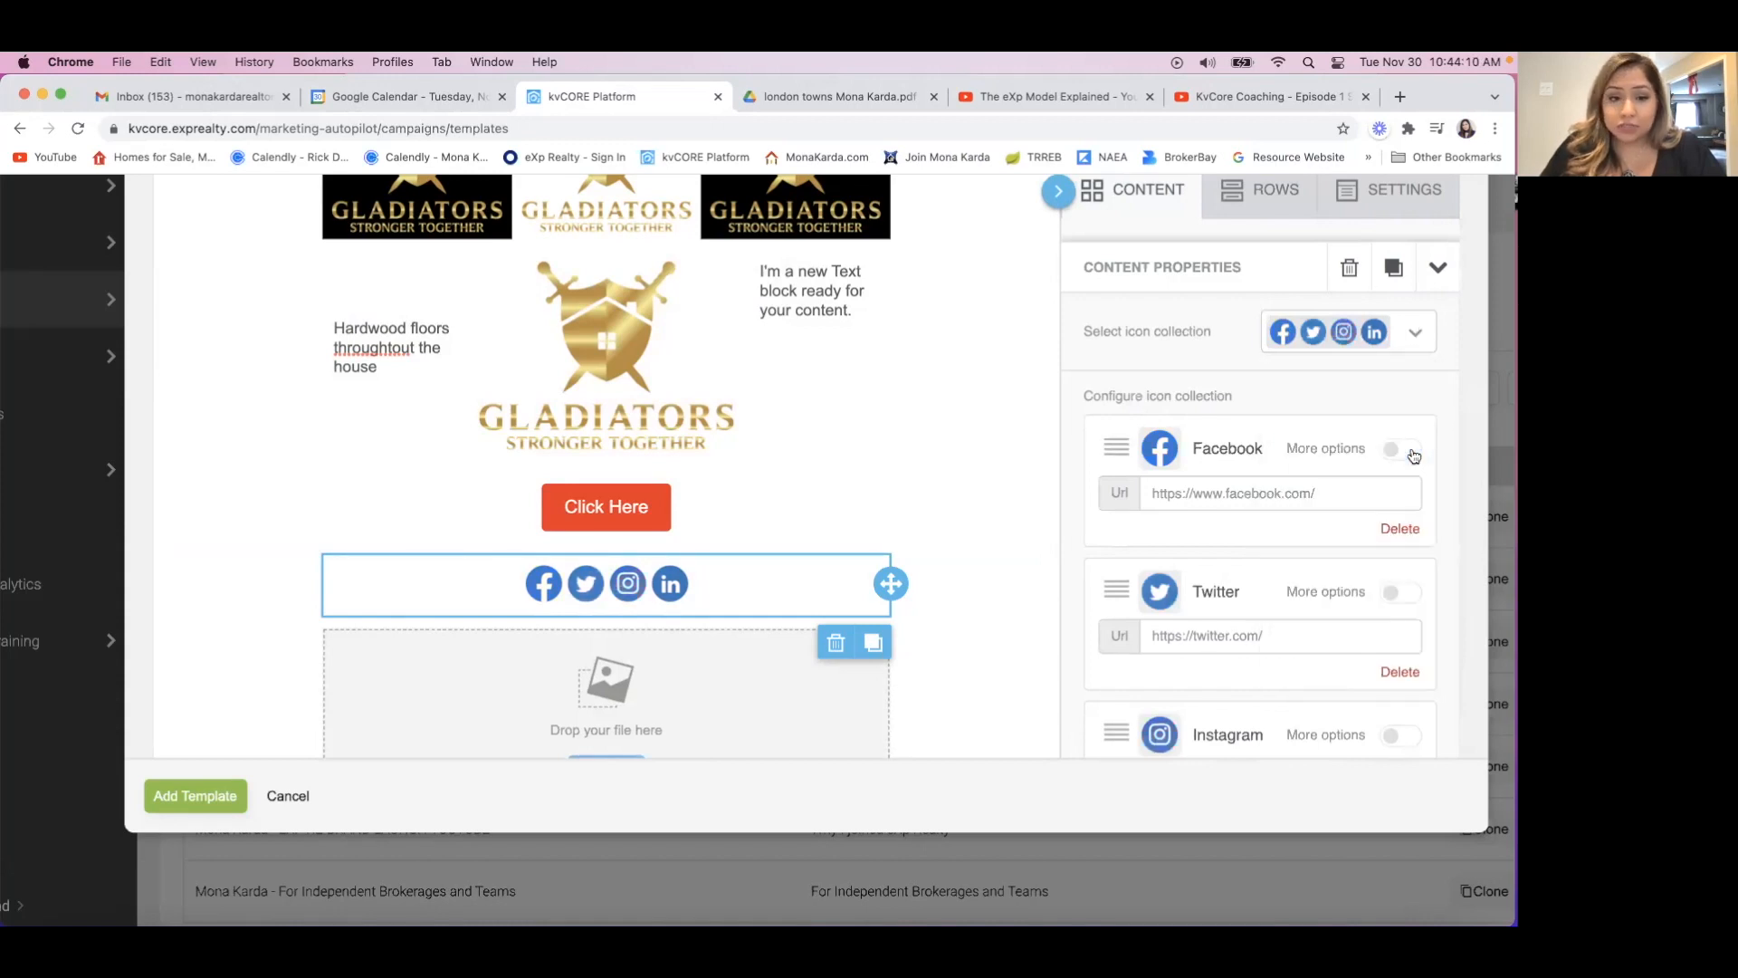
left_click(1416, 335)
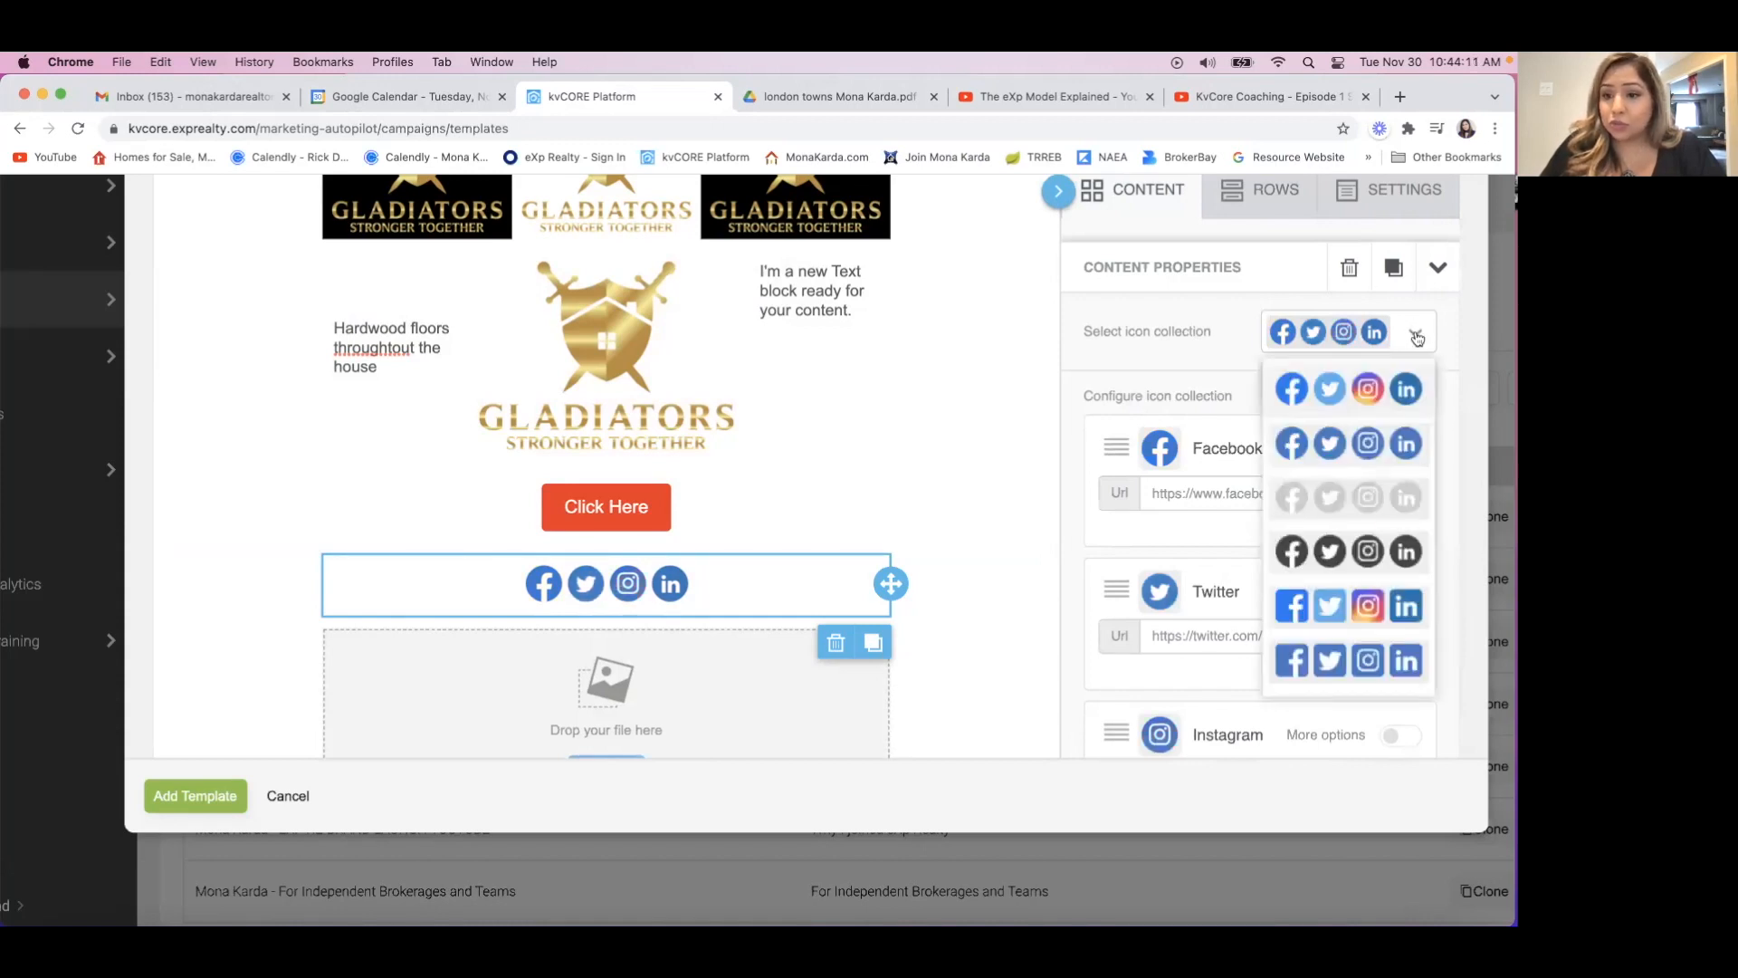
left_click(1401, 511)
left_click(1417, 339)
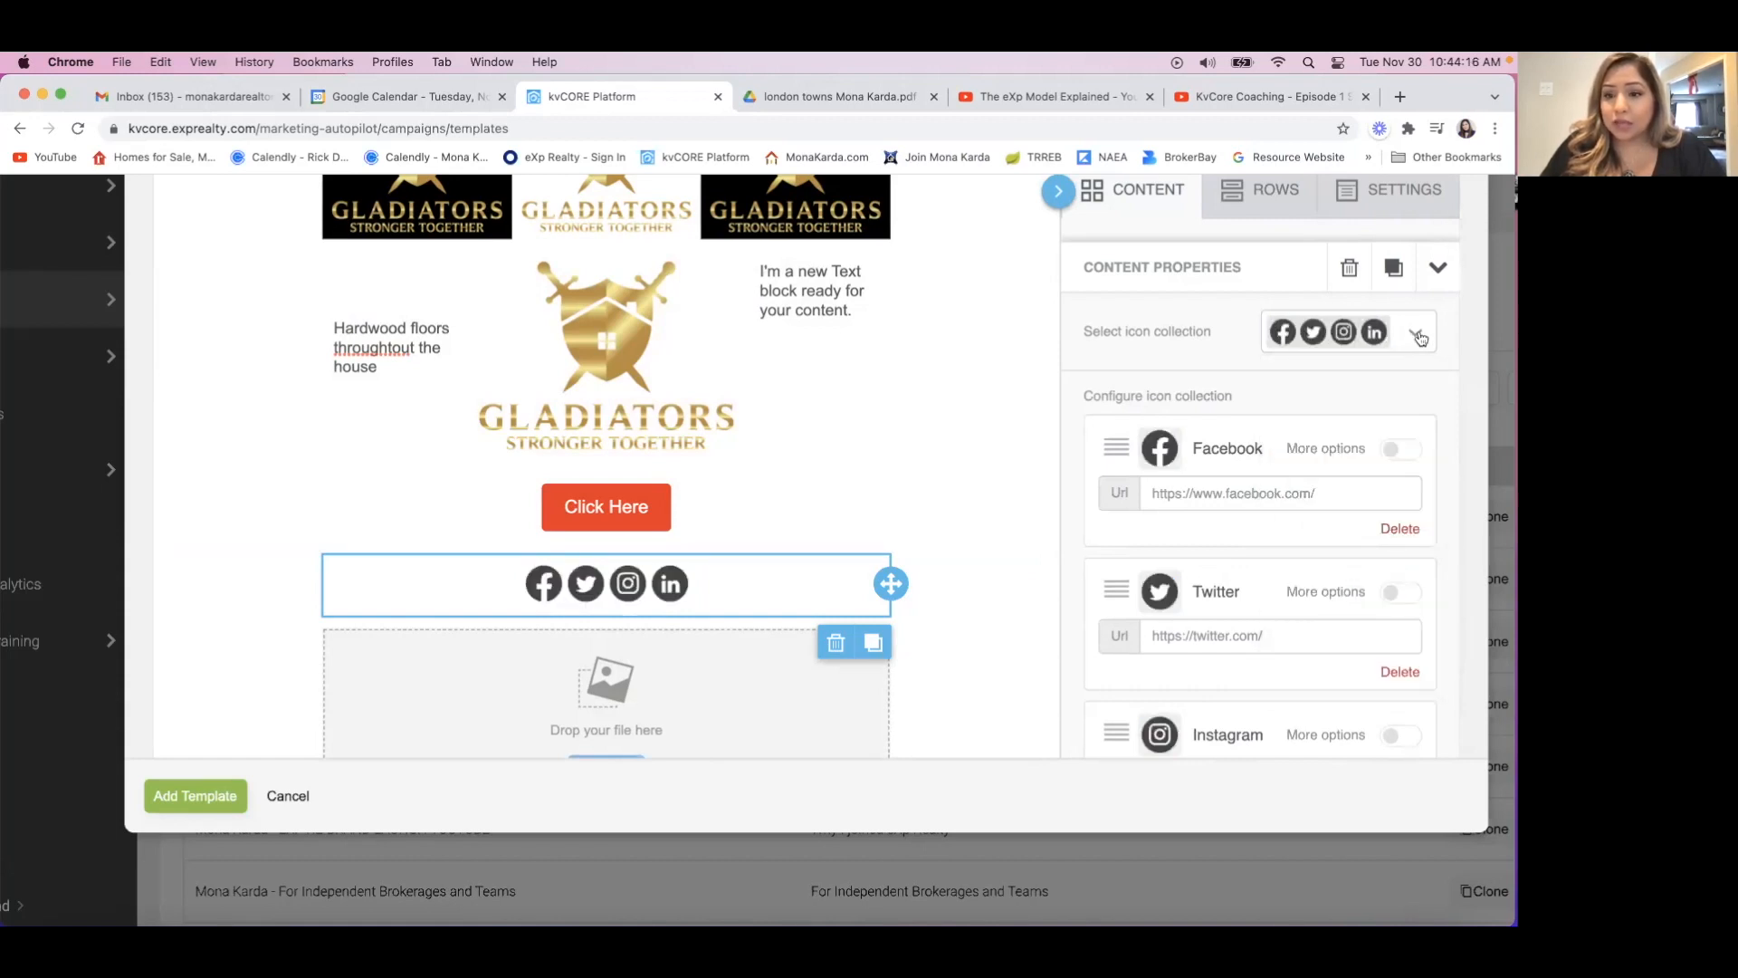
left_click(1417, 335)
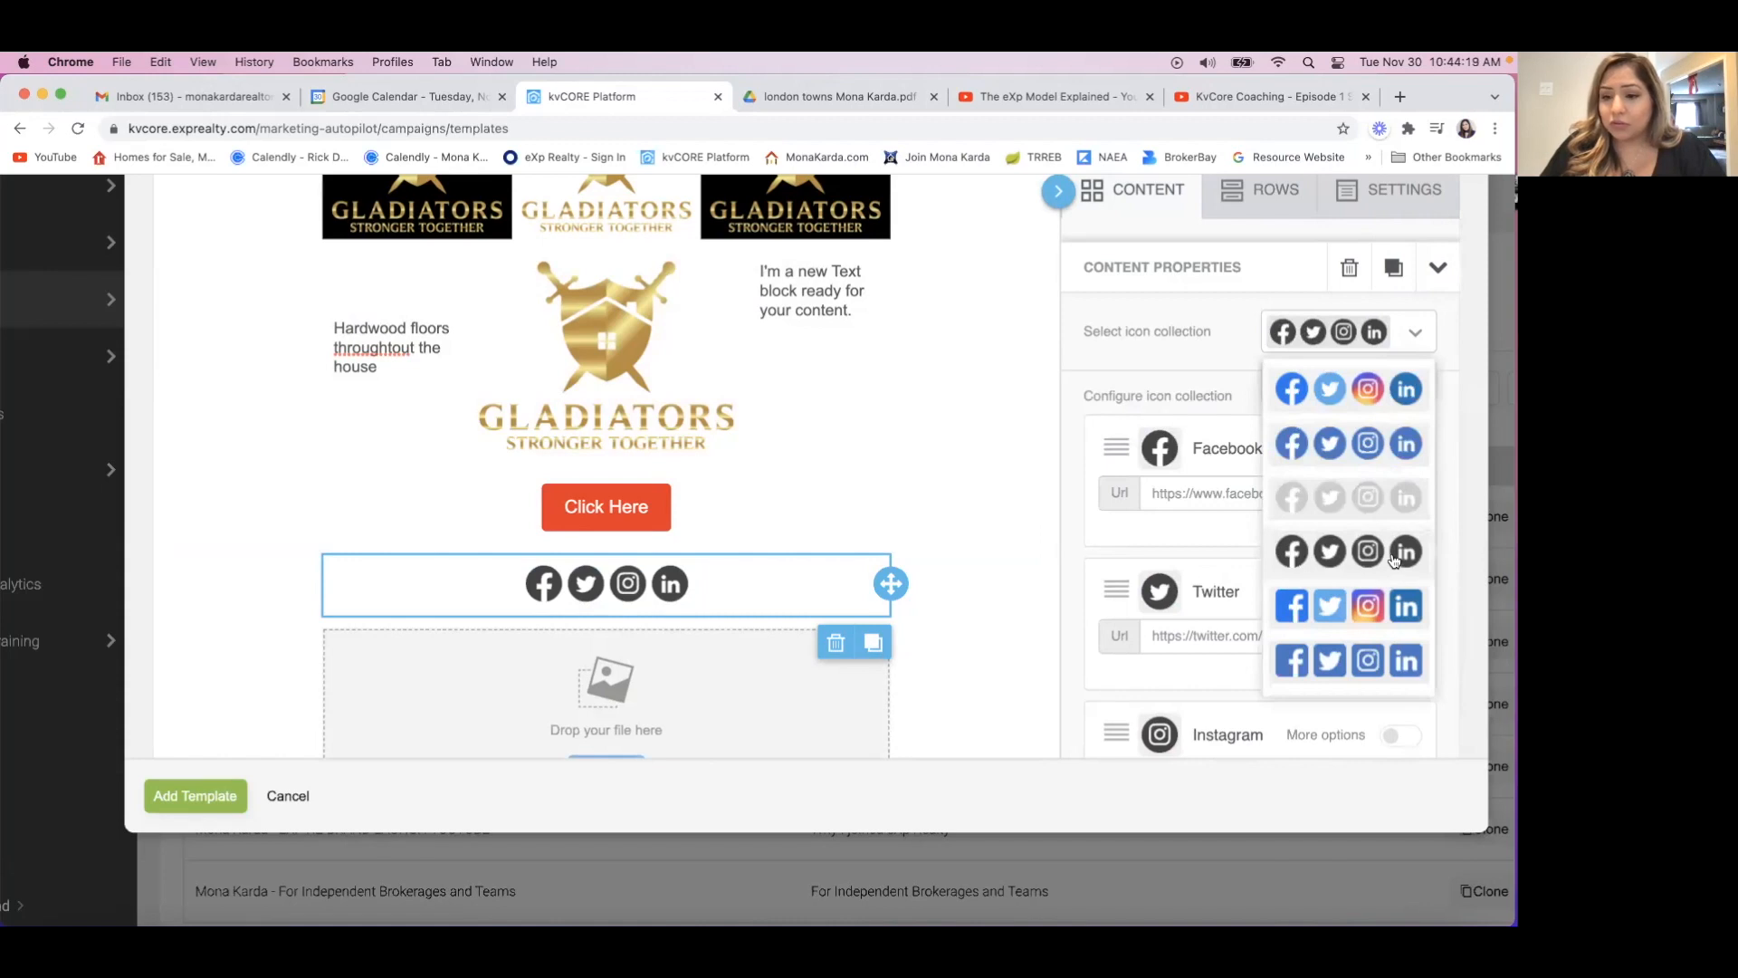
left_click(1406, 605)
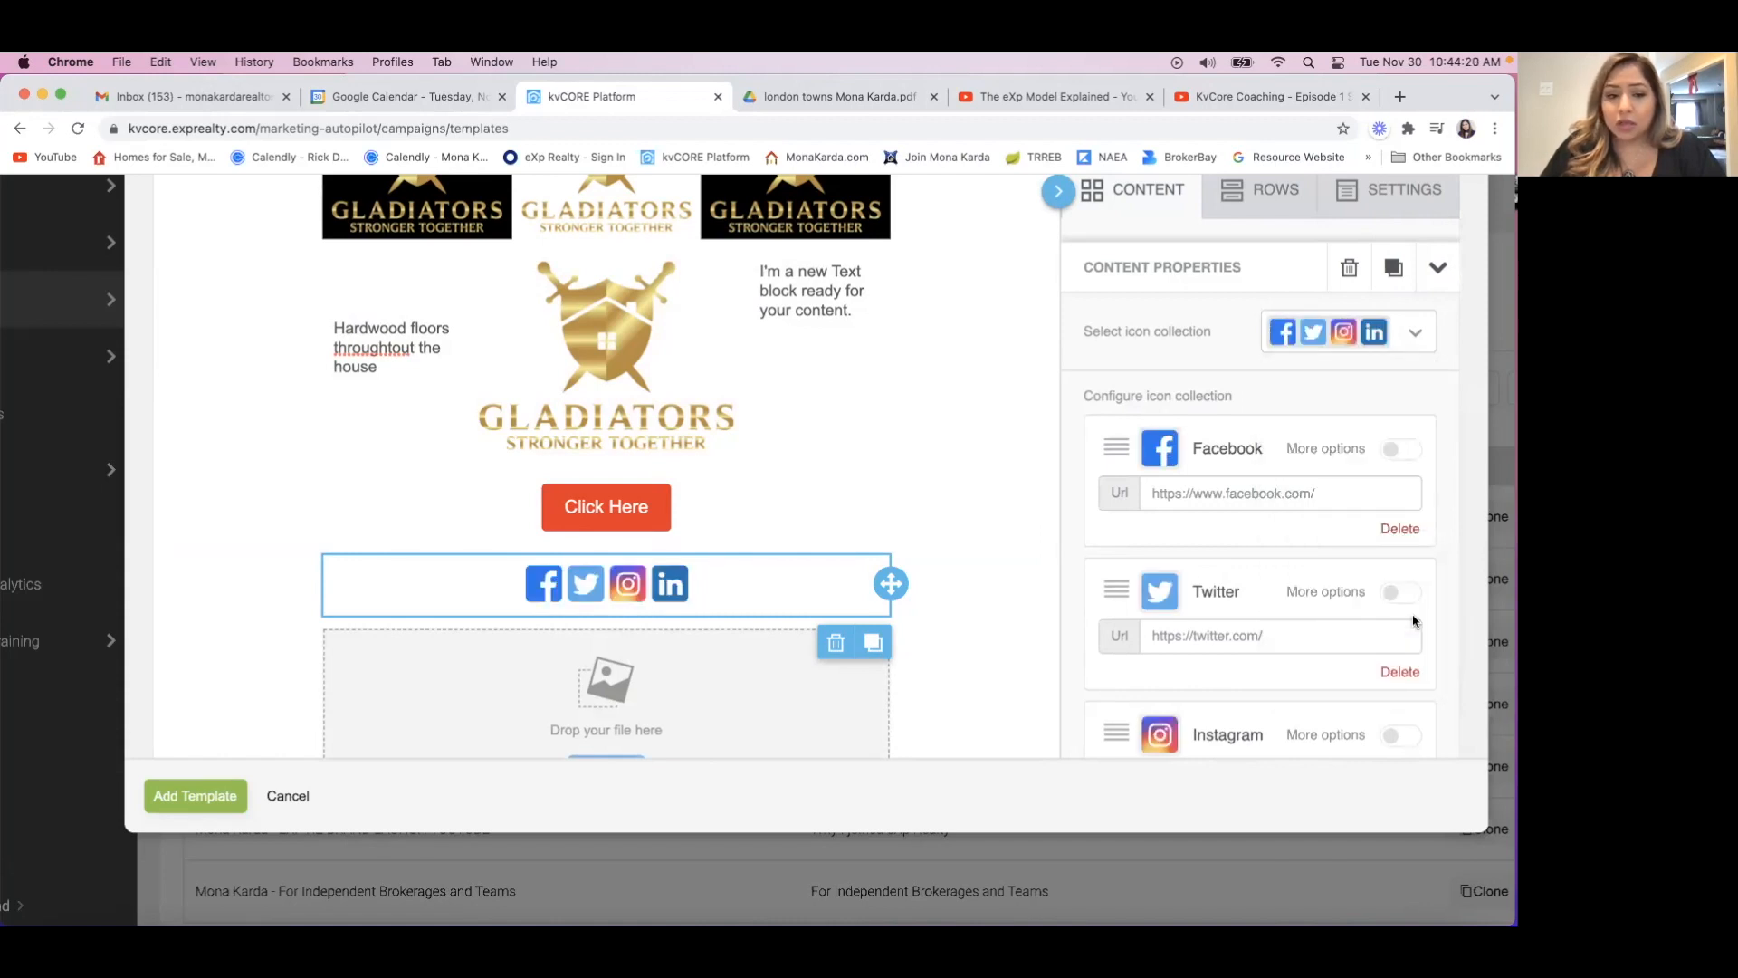
Look through all available social icon collections and choose the round multicolor set.
left_click(1416, 335)
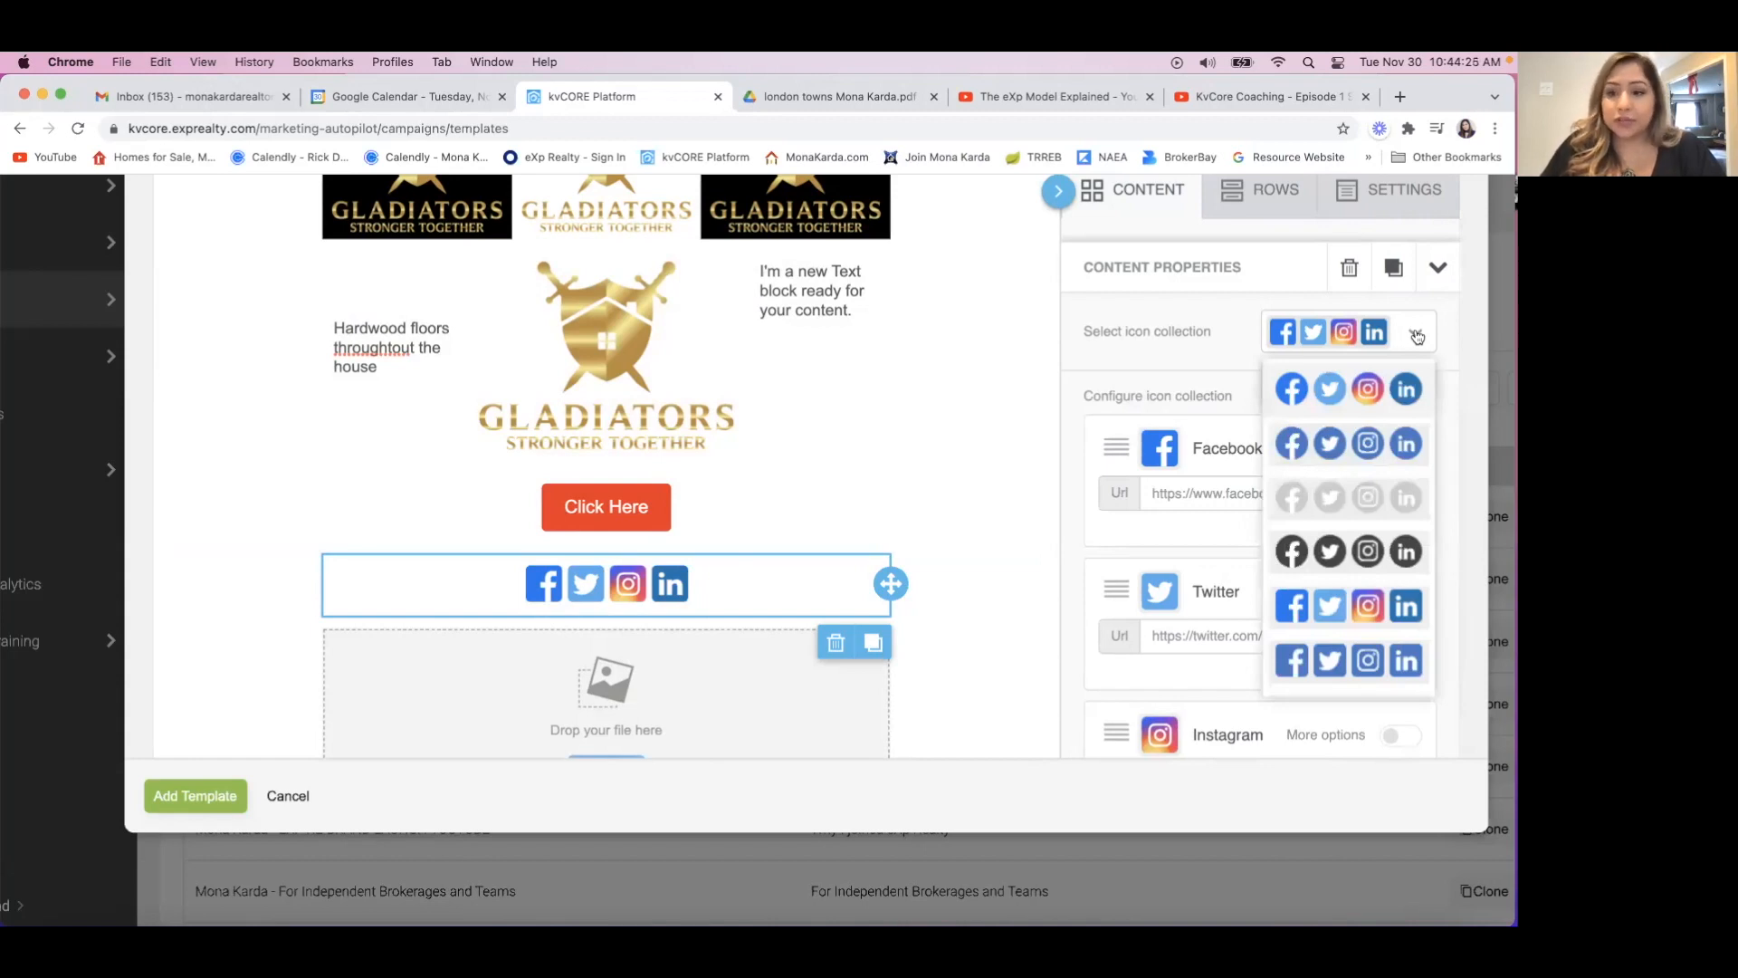
scroll(1360, 618, "down", 2)
scroll(1360, 618, "down", 5)
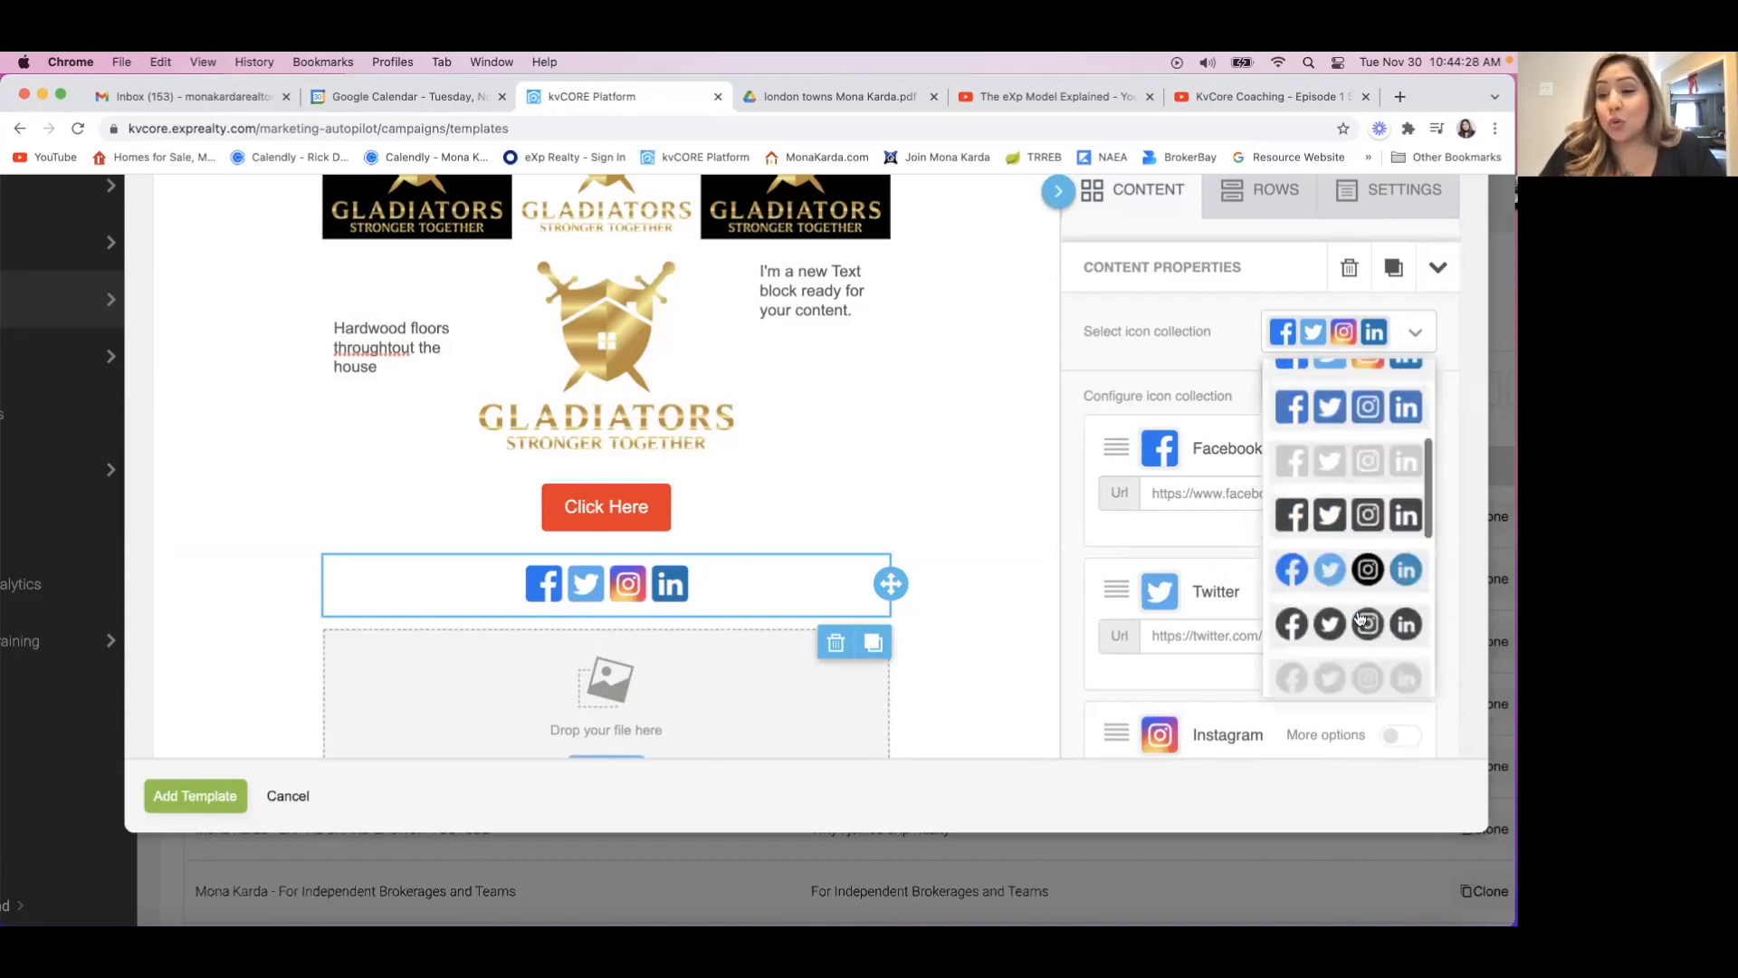
scroll(1360, 618, "down", 4)
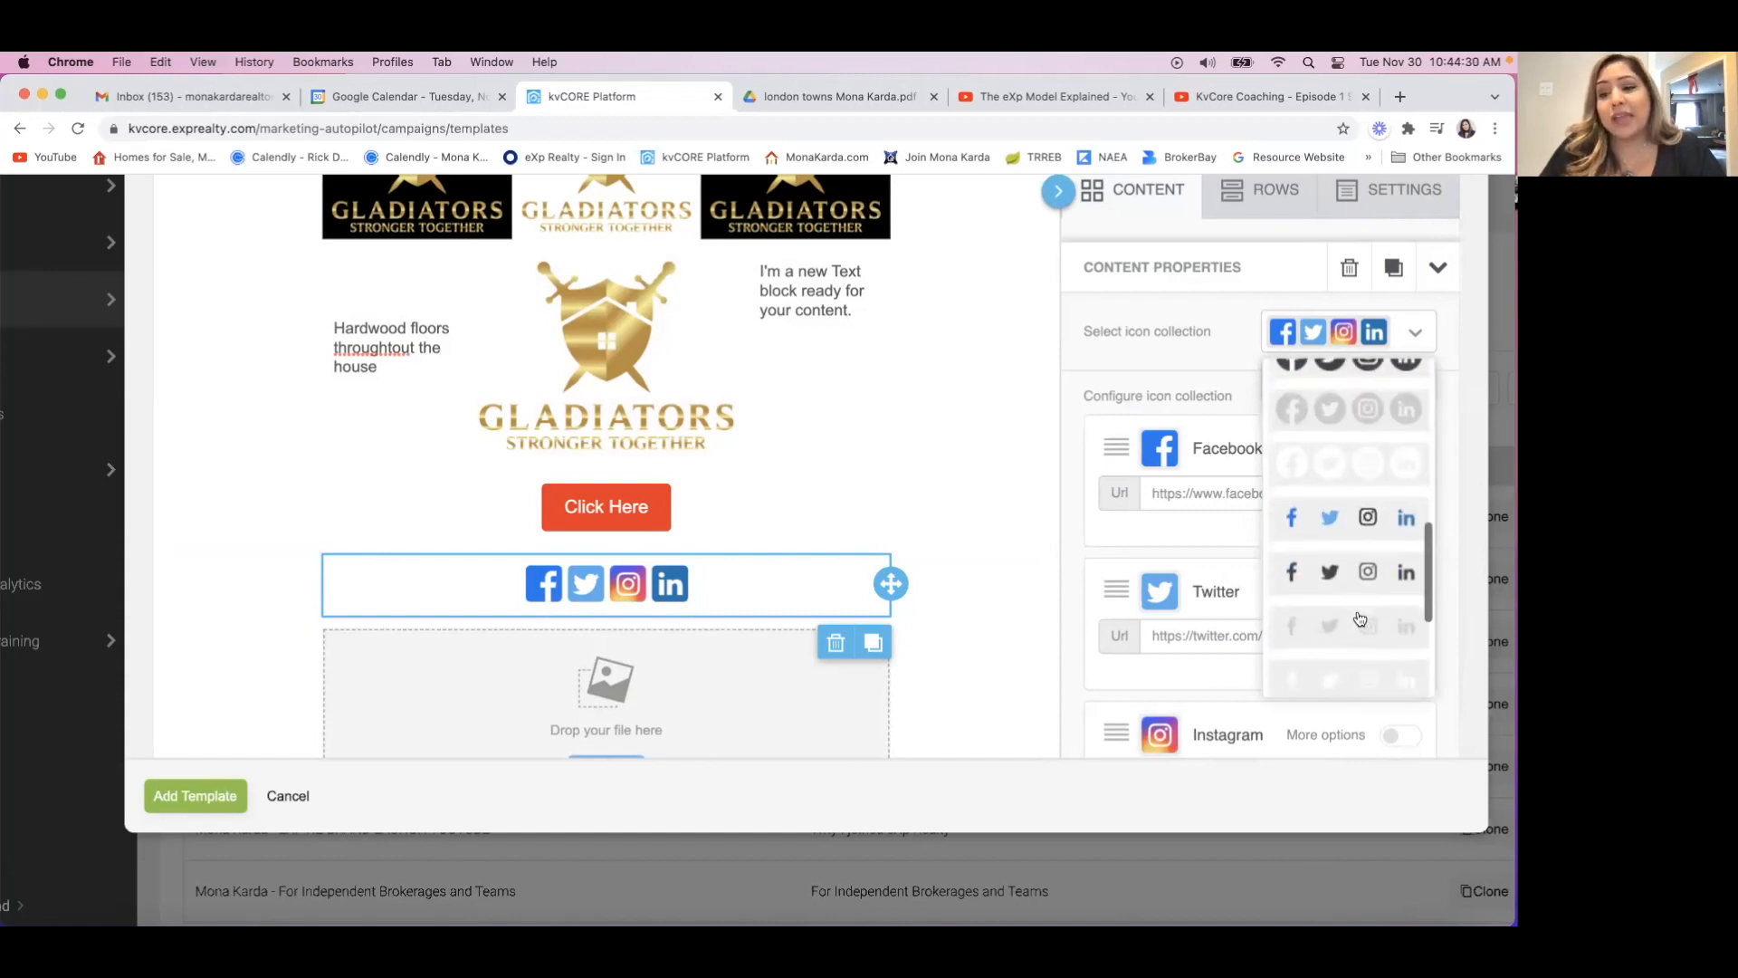
scroll(1358, 541, "down", 2)
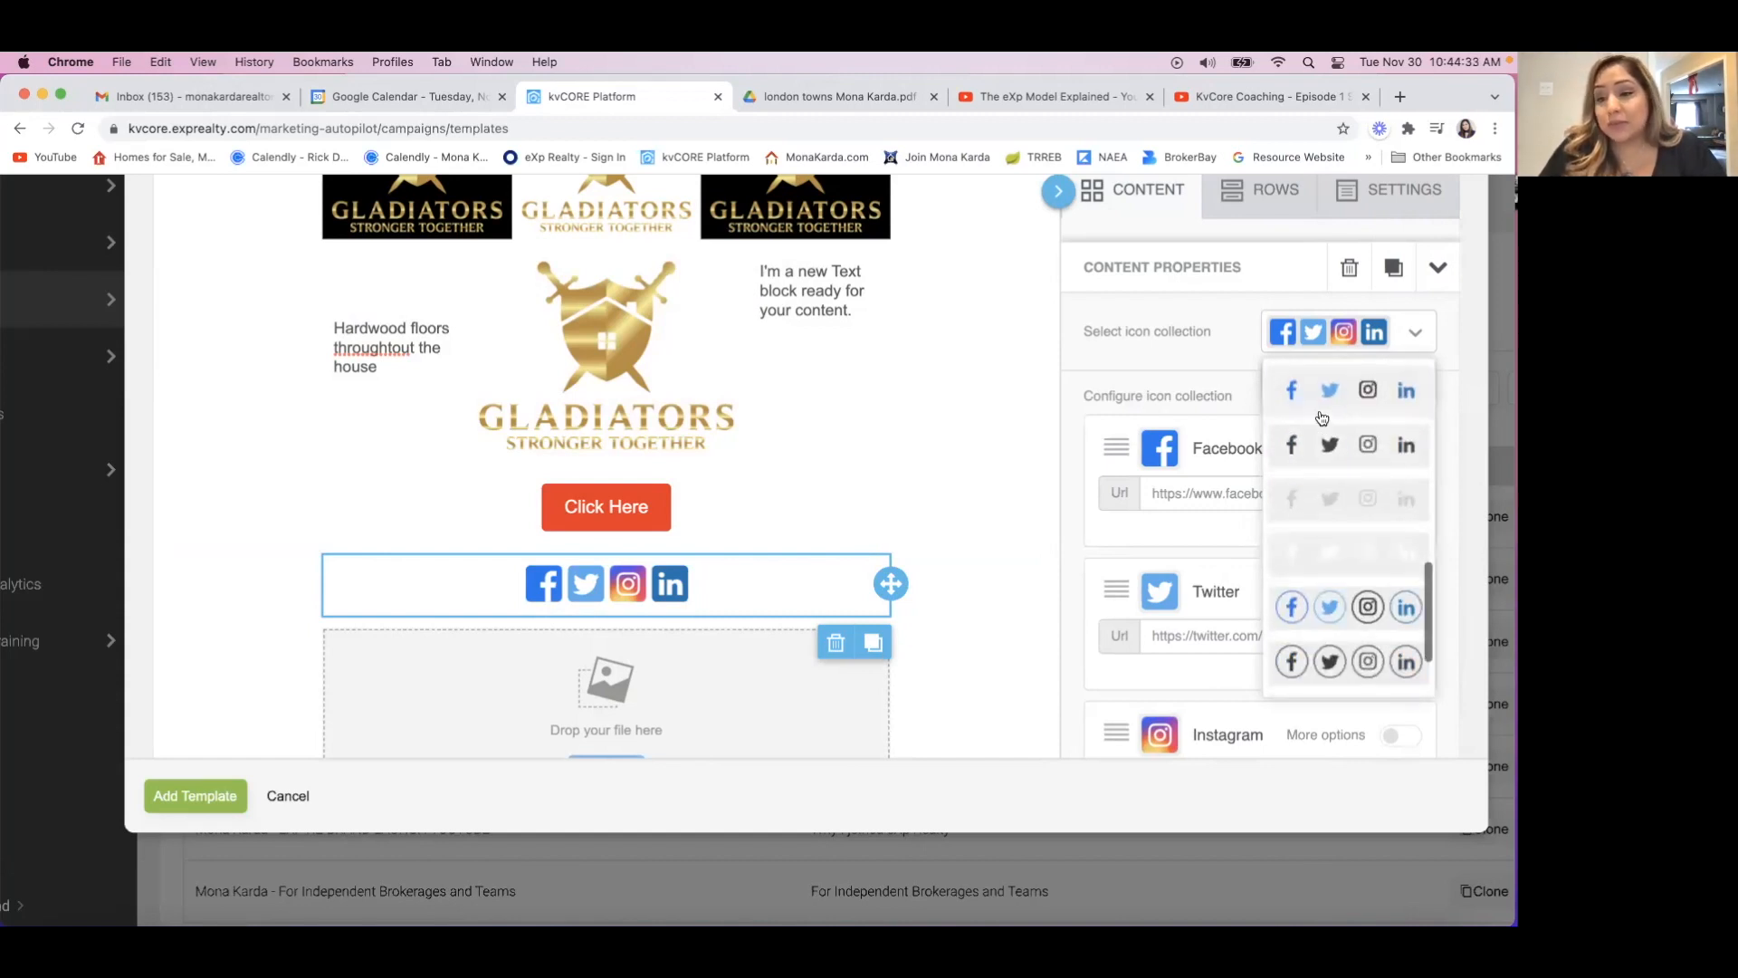
scroll(1363, 652, "down", 2)
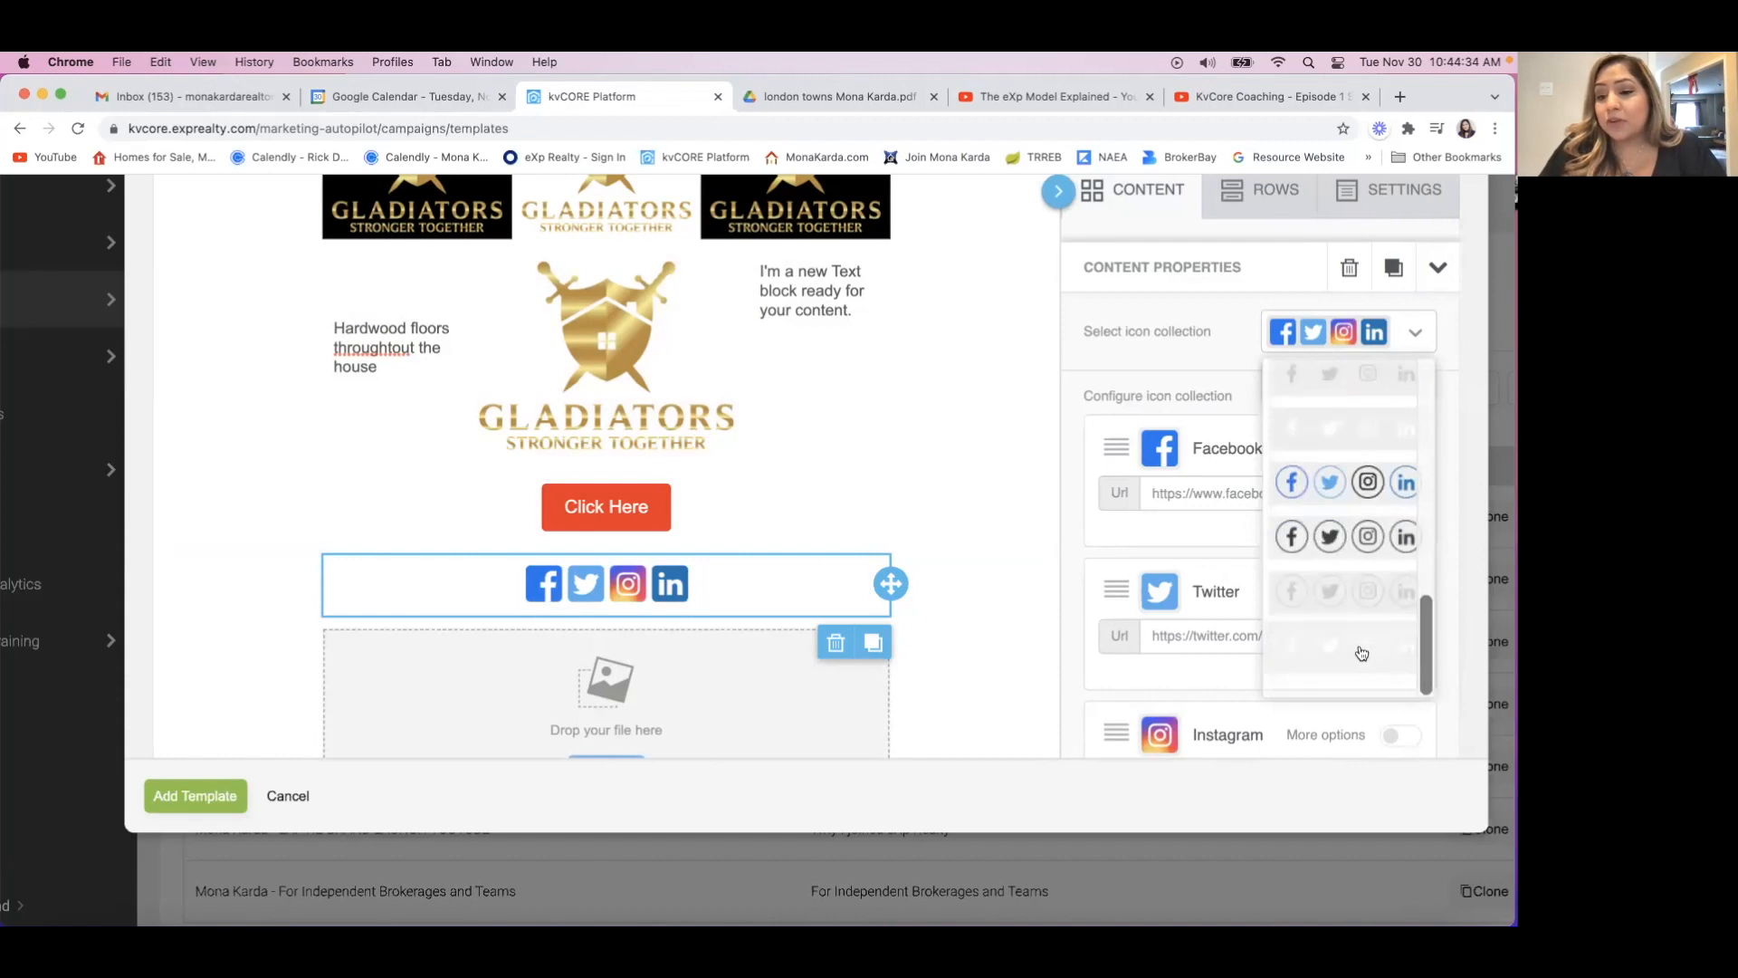
scroll(1362, 579, "up", 3)
scroll(1363, 576, "up", 5)
scroll(1363, 577, "up", 5)
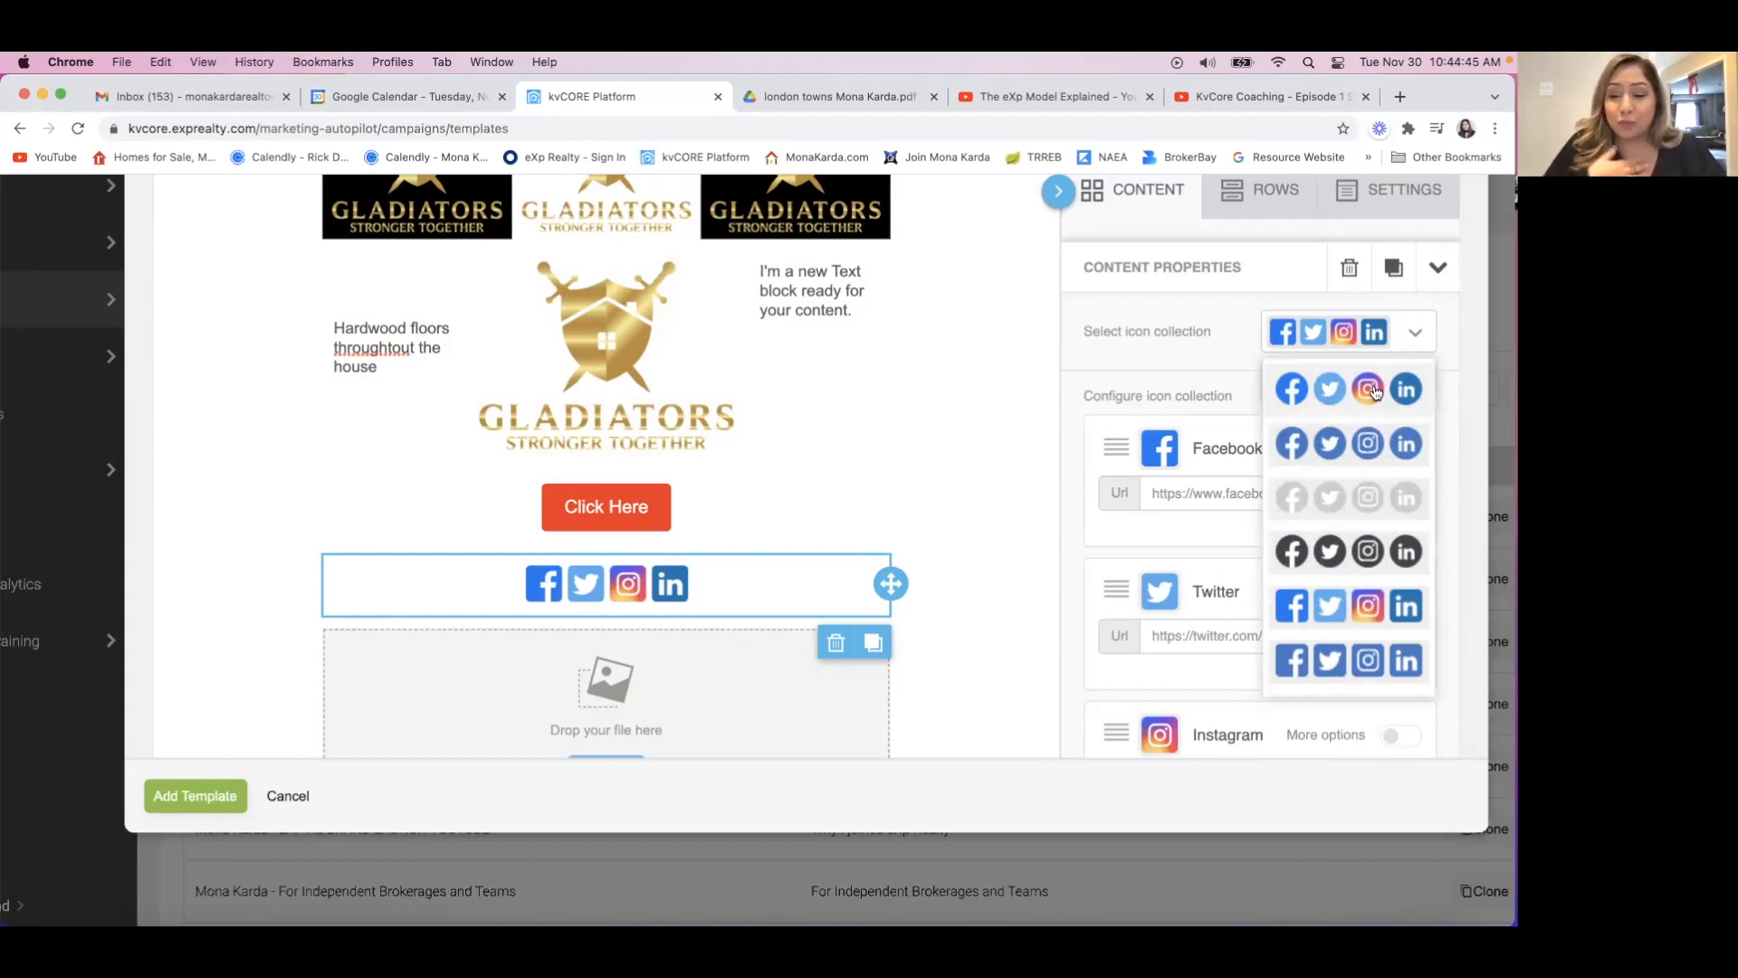
left_click(1425, 402)
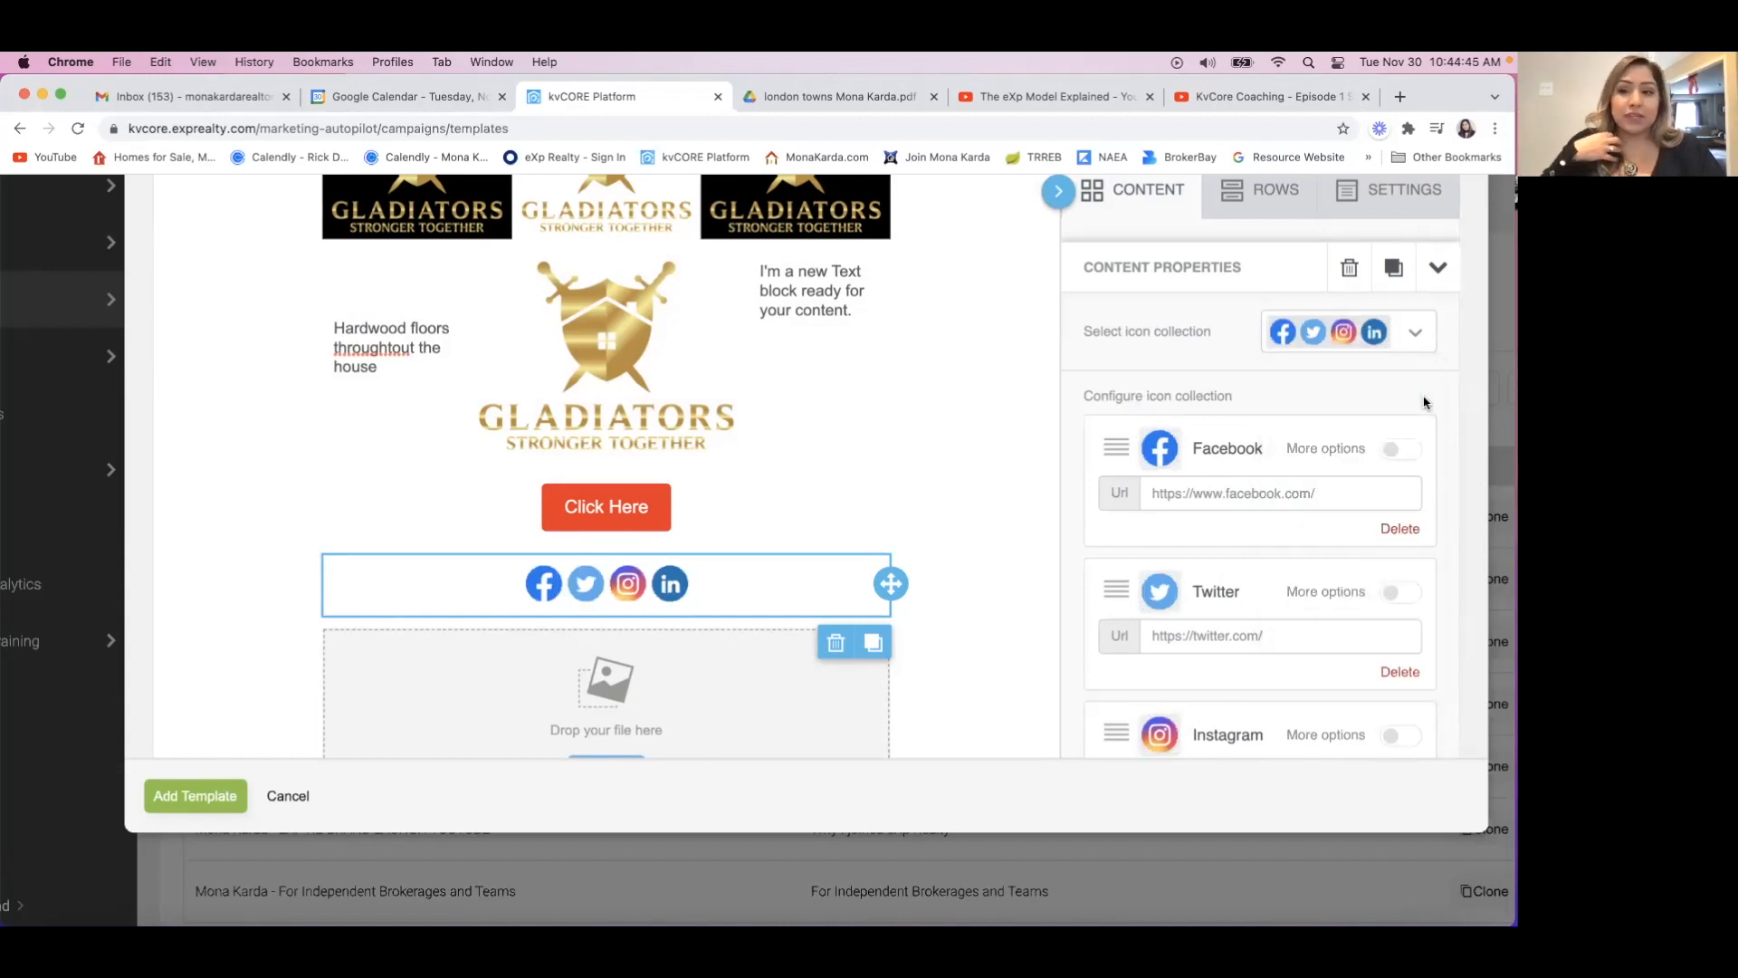
Try the round dark icon collection and switch the social icons back to the round multicolor set.
left_click(1416, 334)
left_click(1358, 550)
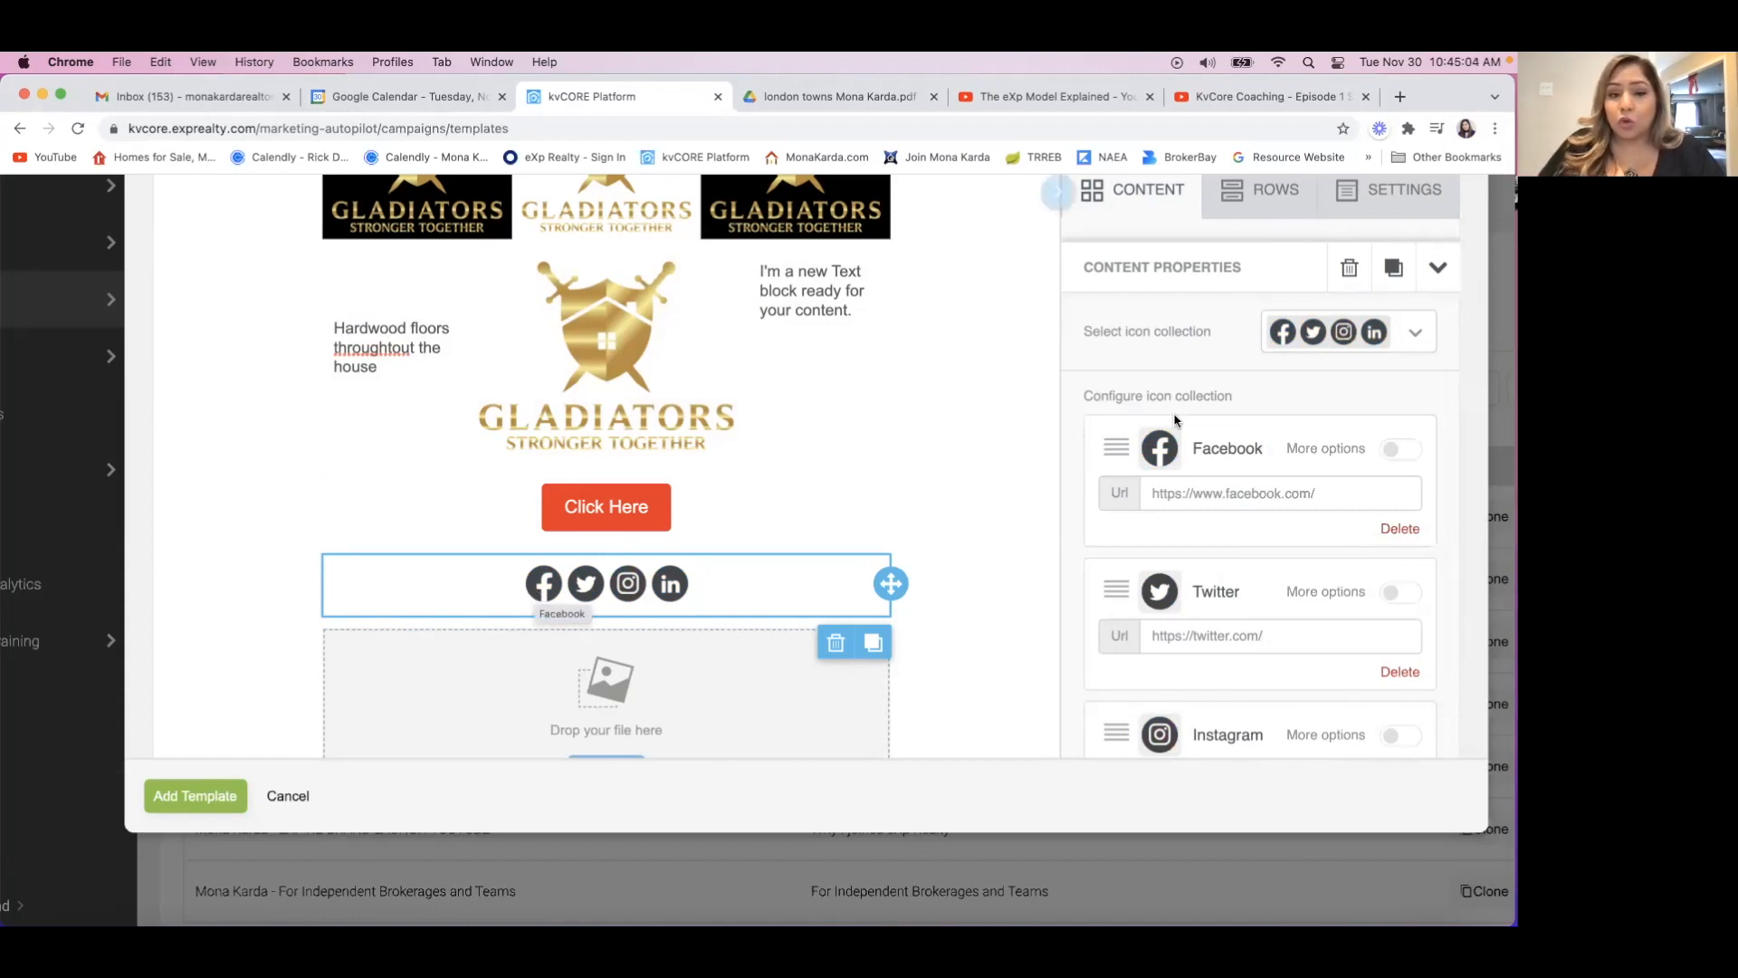
left_click(1418, 332)
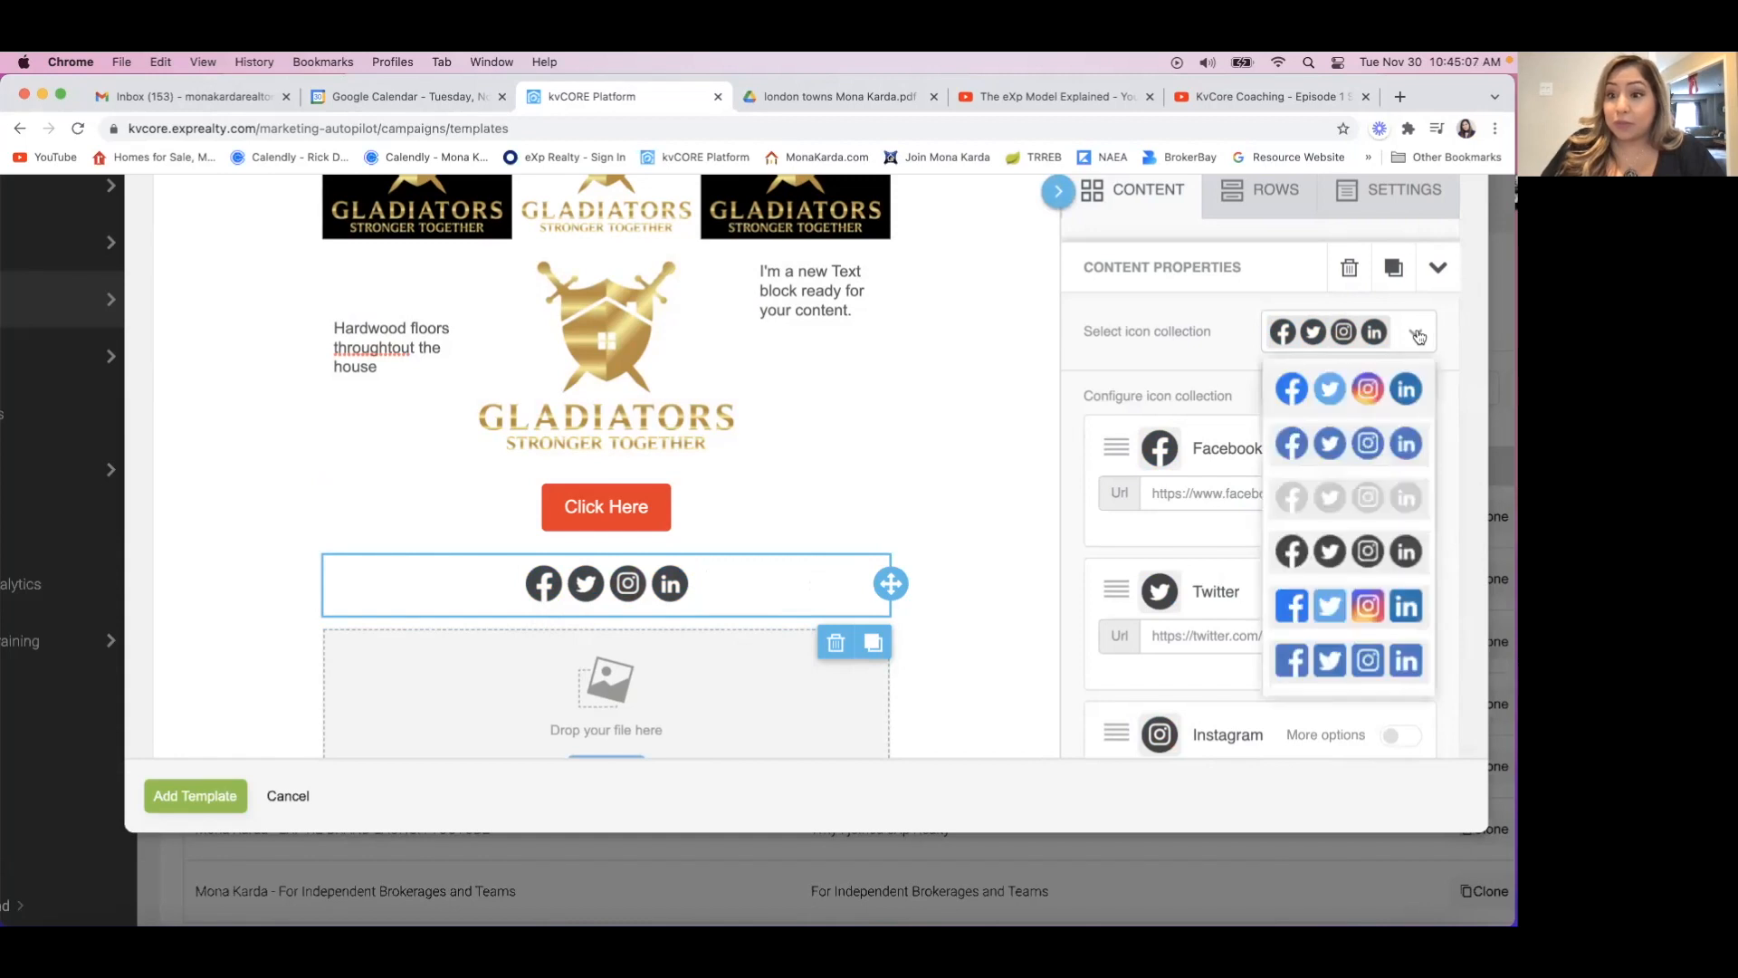
left_click(1420, 404)
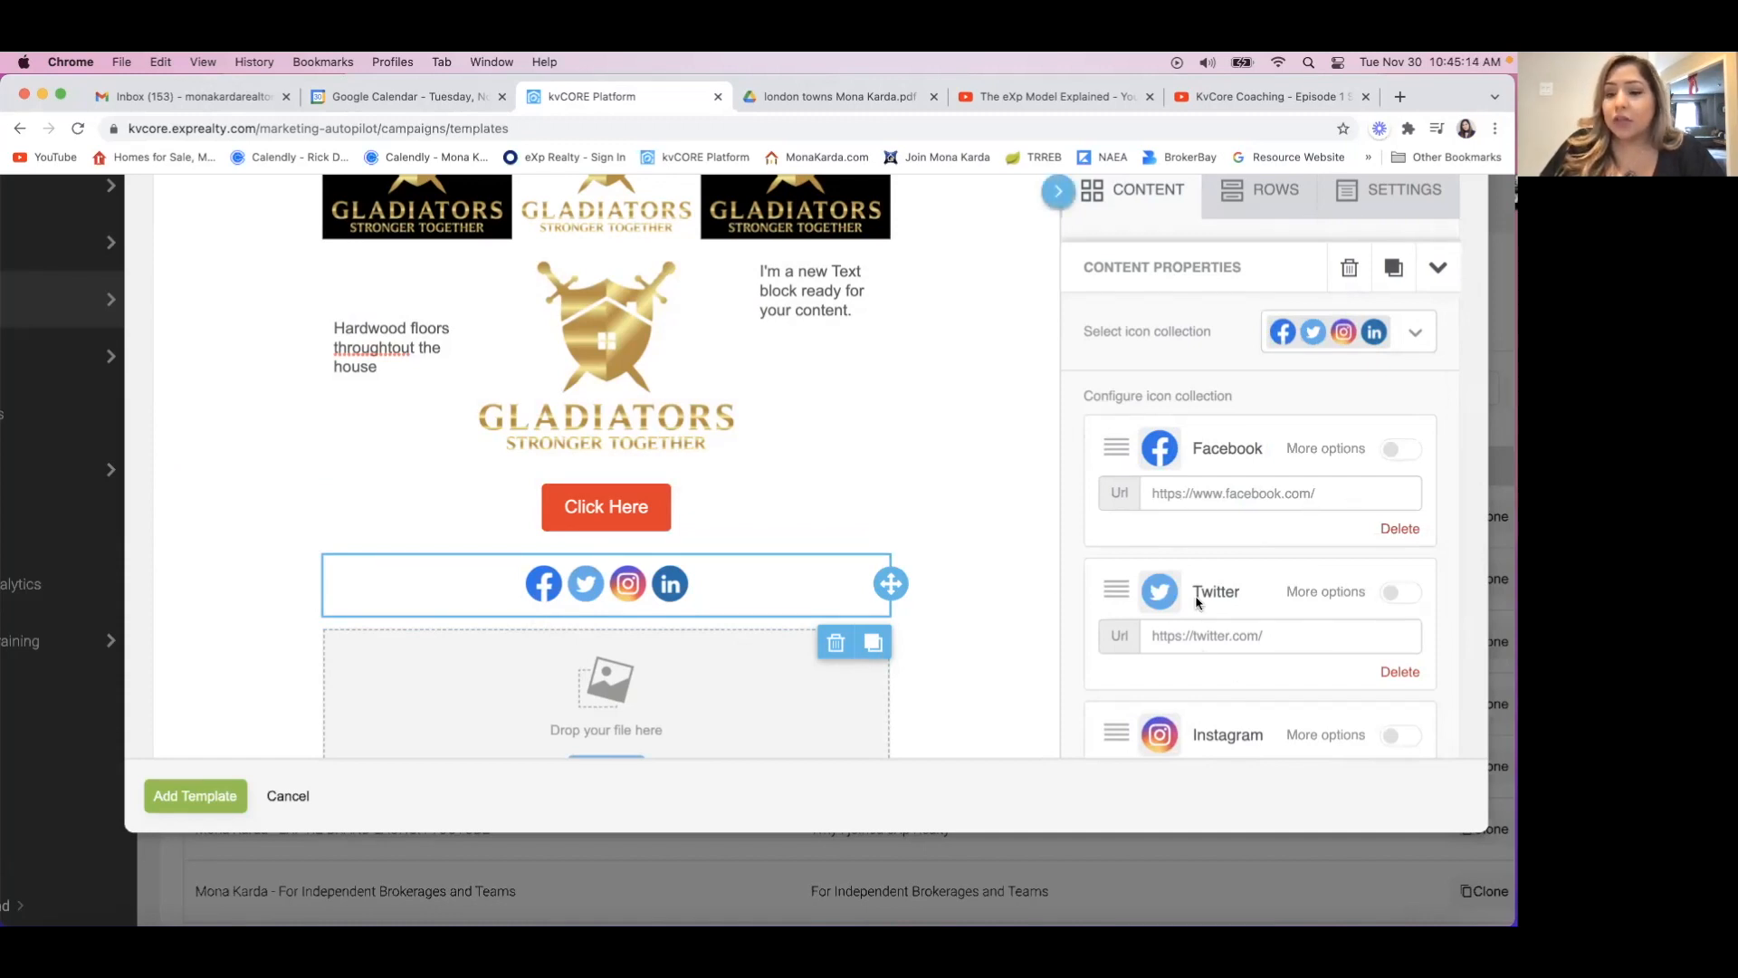
Add a YouTube icon to the social icons block from the social follow set.
scroll(1227, 681, "down", 3)
scroll(1227, 682, "down", 5)
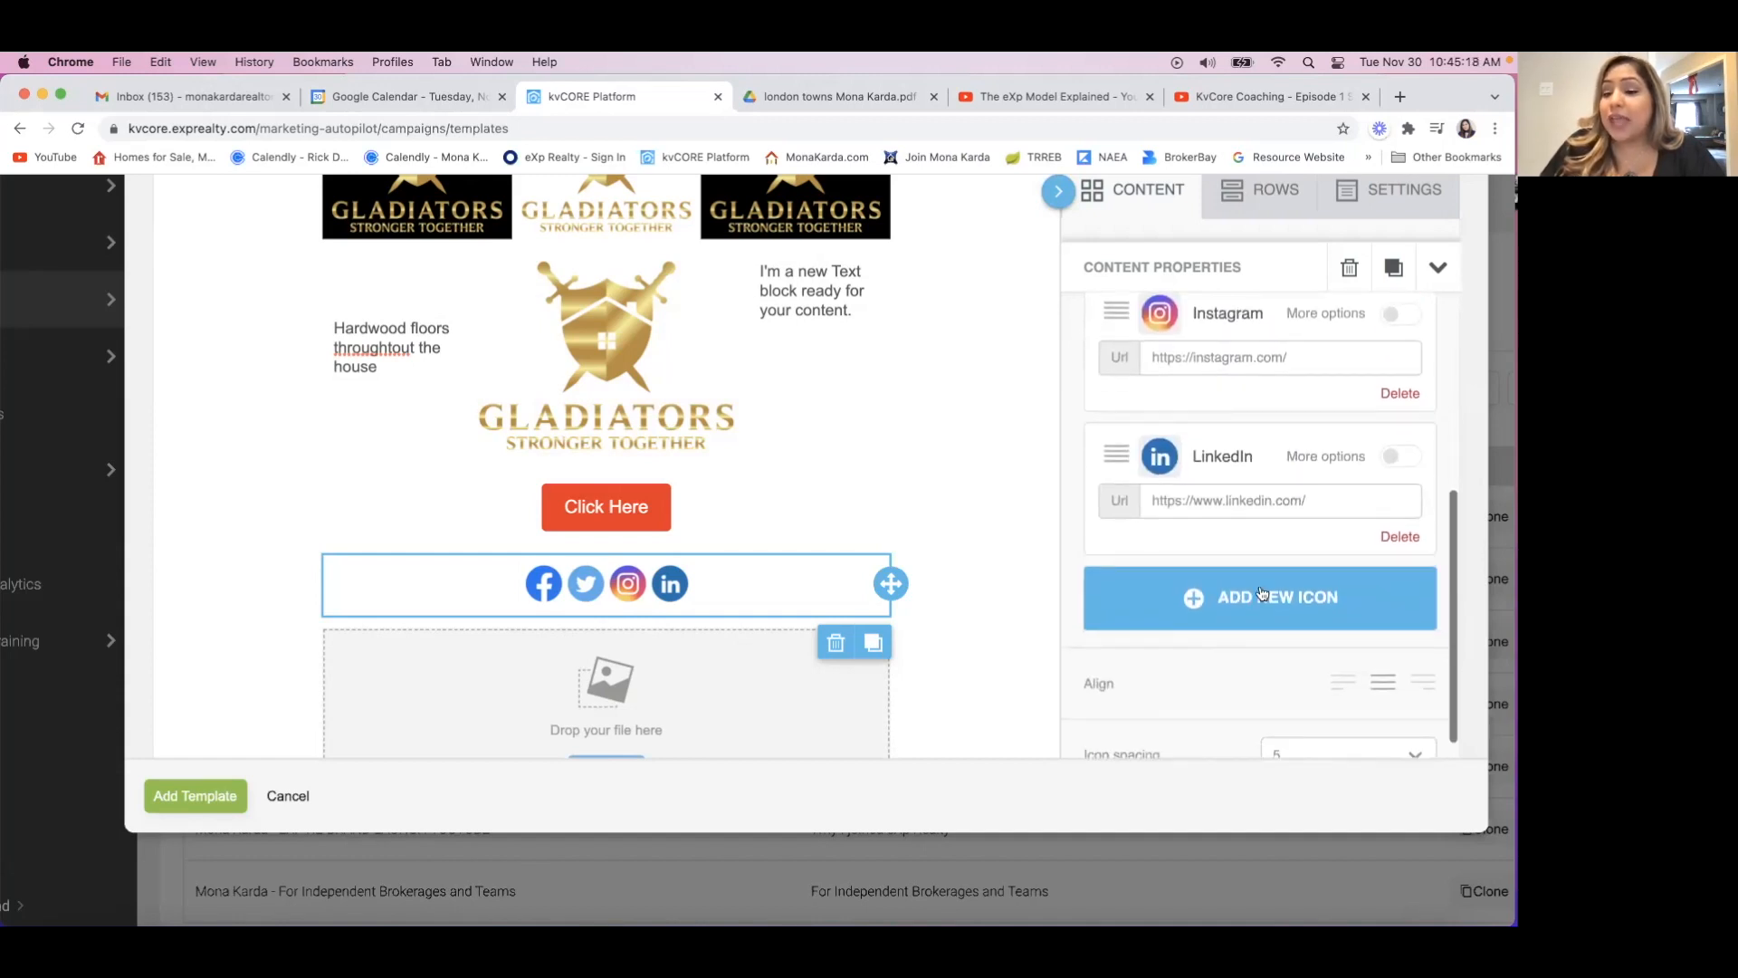
left_click(1272, 602)
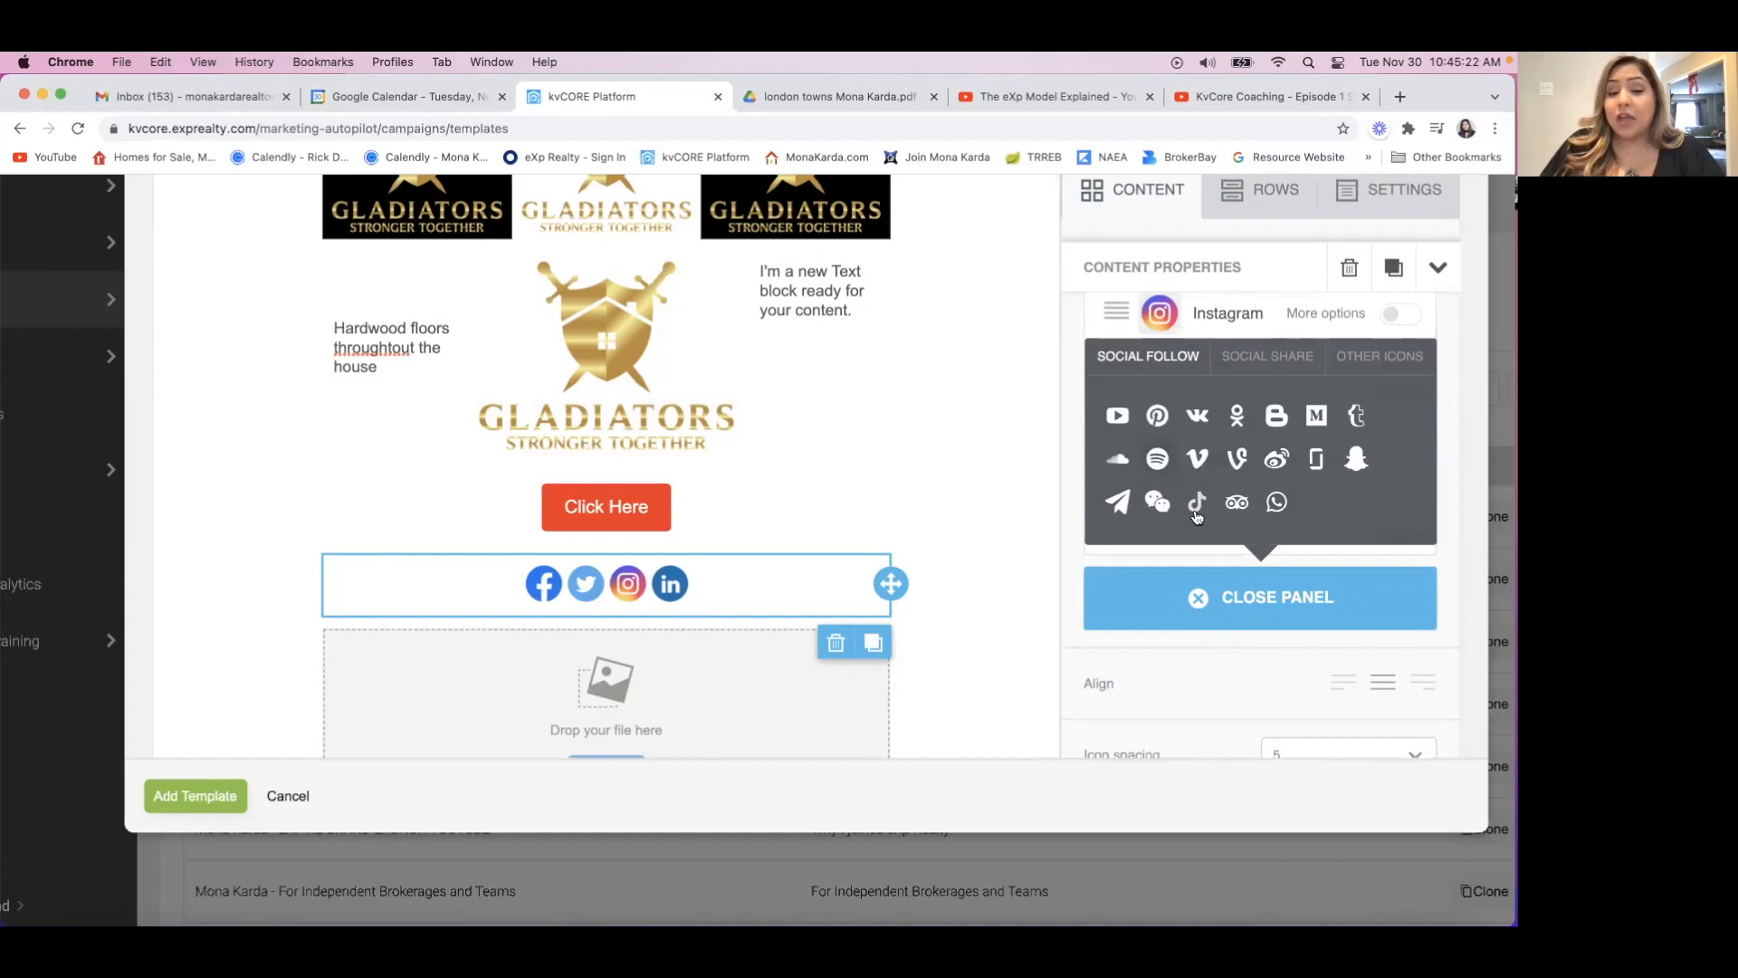
left_click(1118, 416)
scroll(1218, 590, "down", 2)
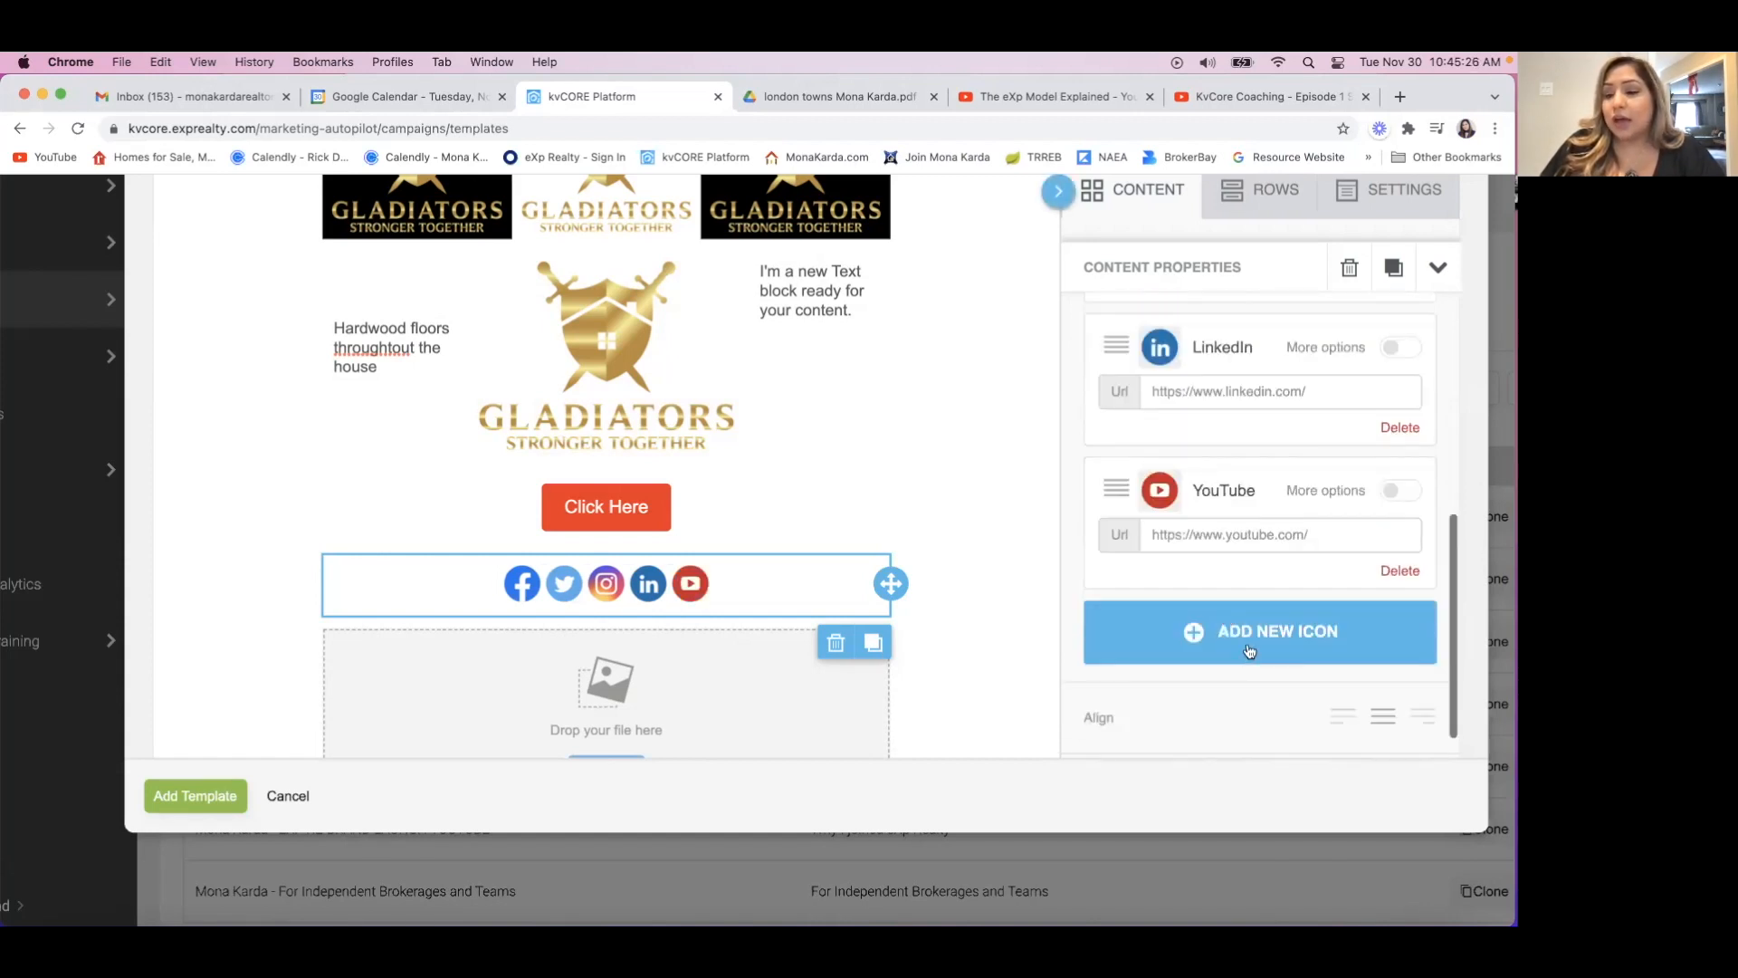
Add a WhatsApp icon to the social icons block and view the remaining social follow icons.
left_click(1248, 639)
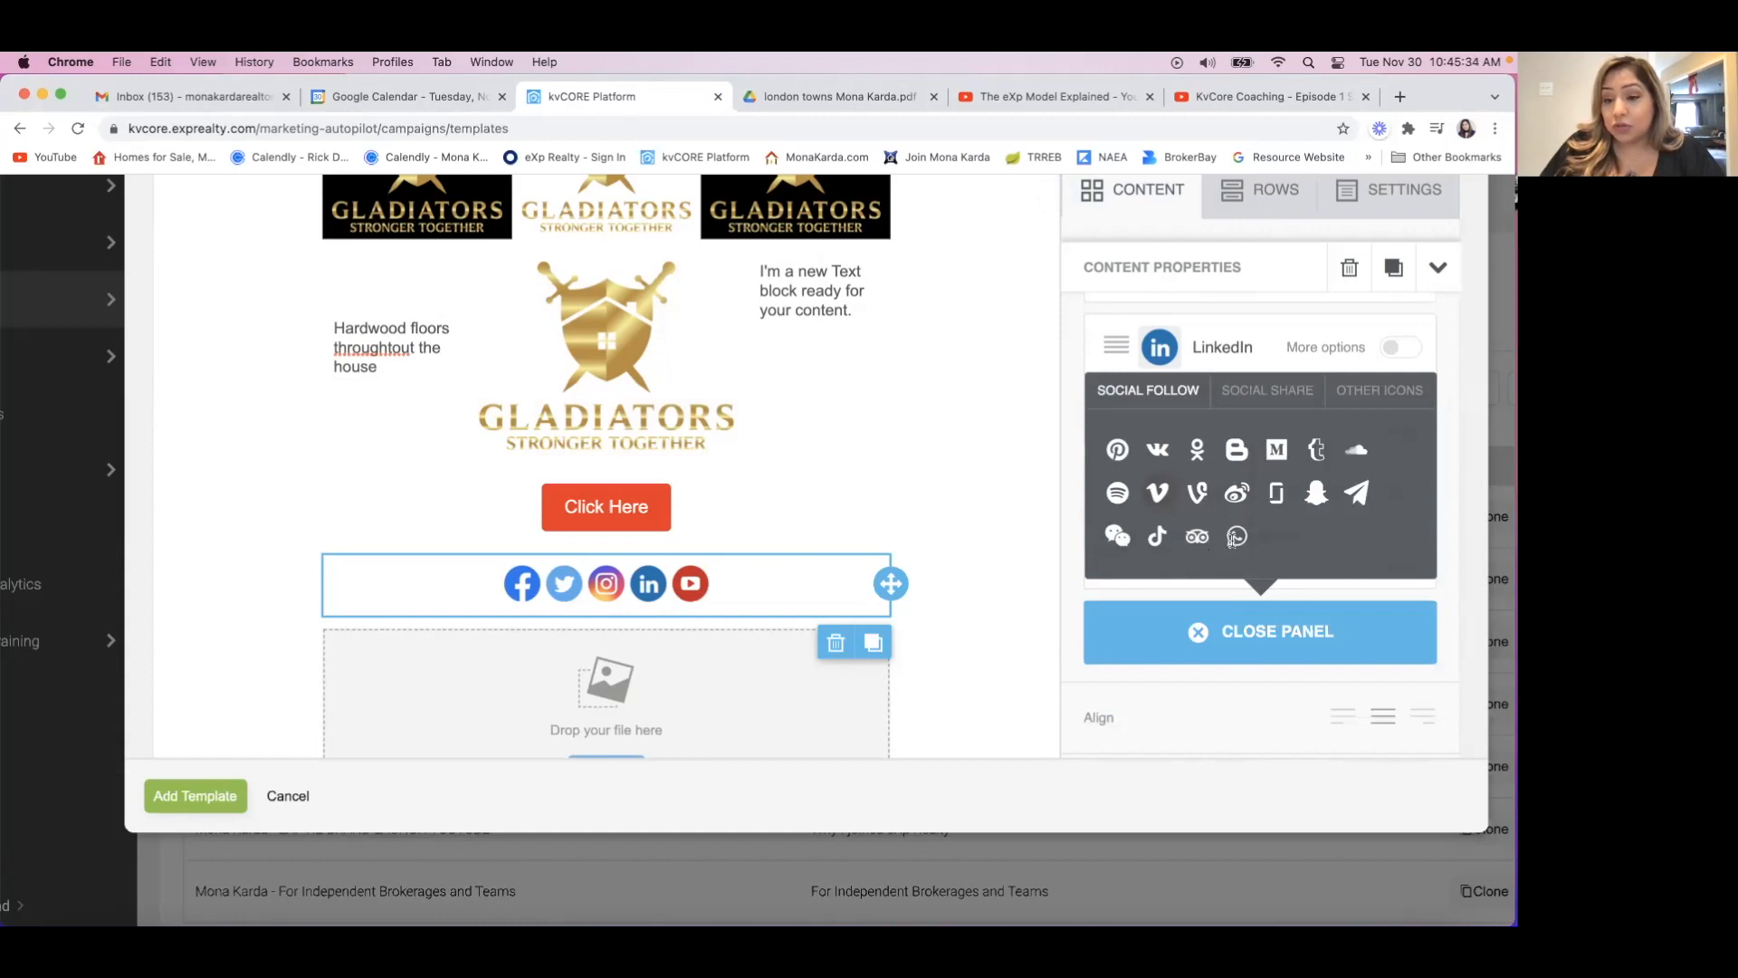
left_click(1236, 535)
scroll(1186, 576, "down", 2)
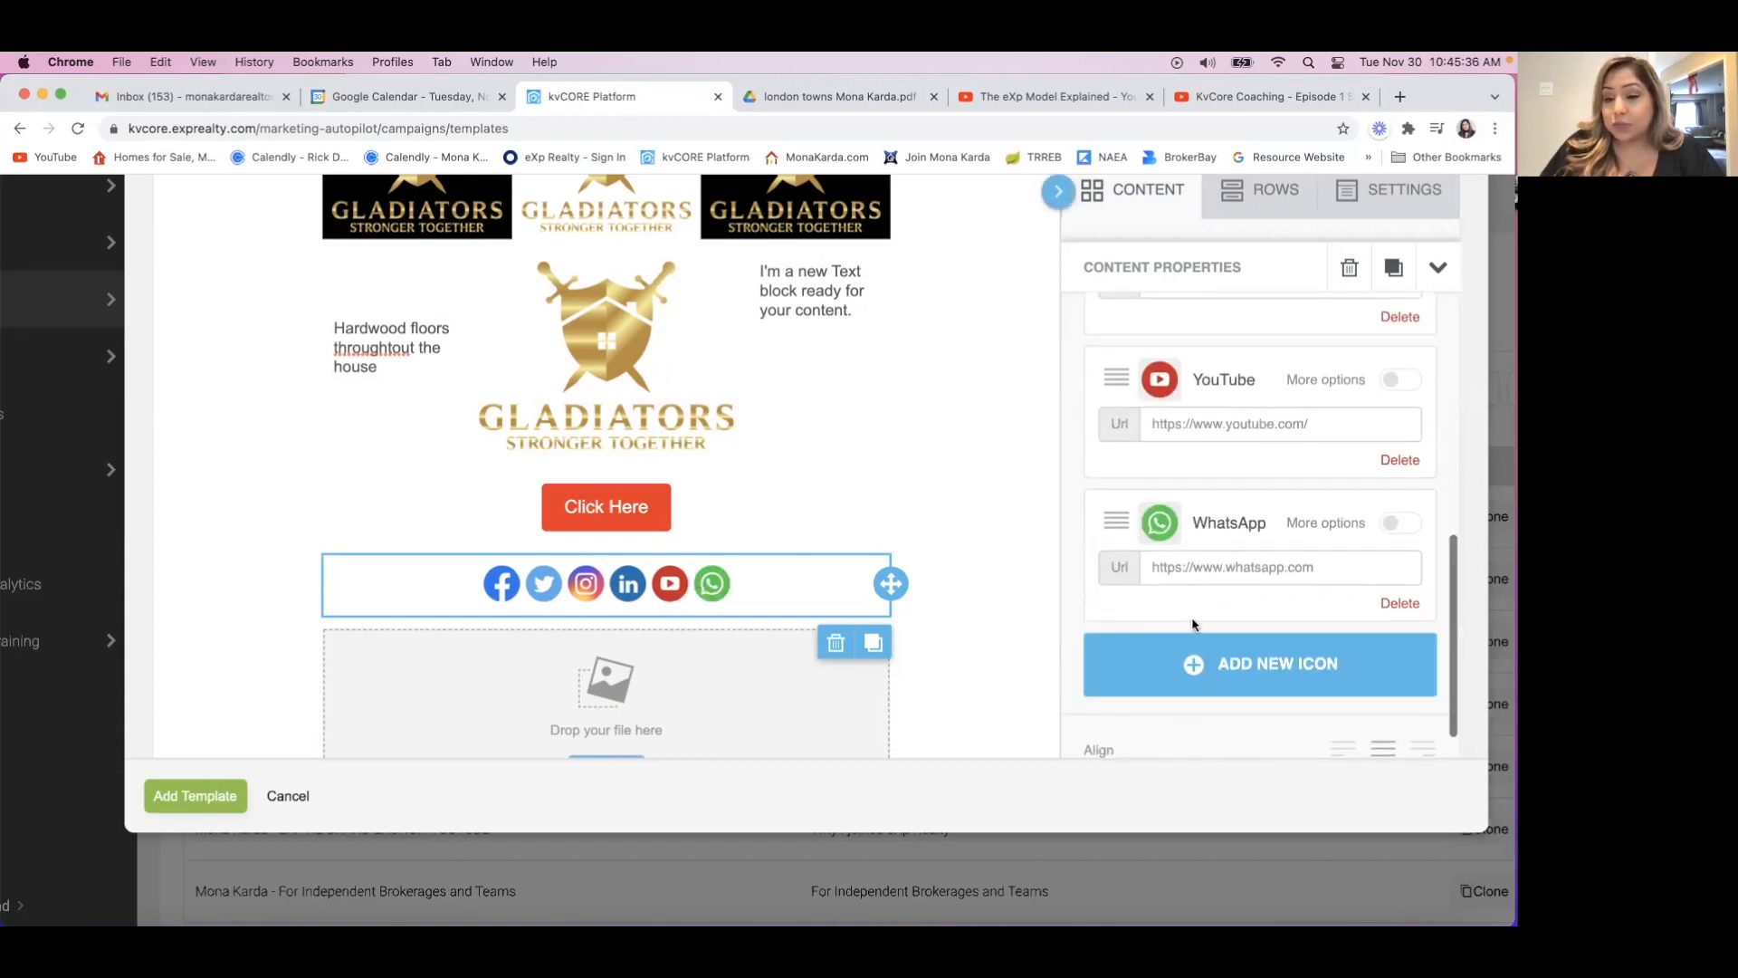
left_click(1211, 681)
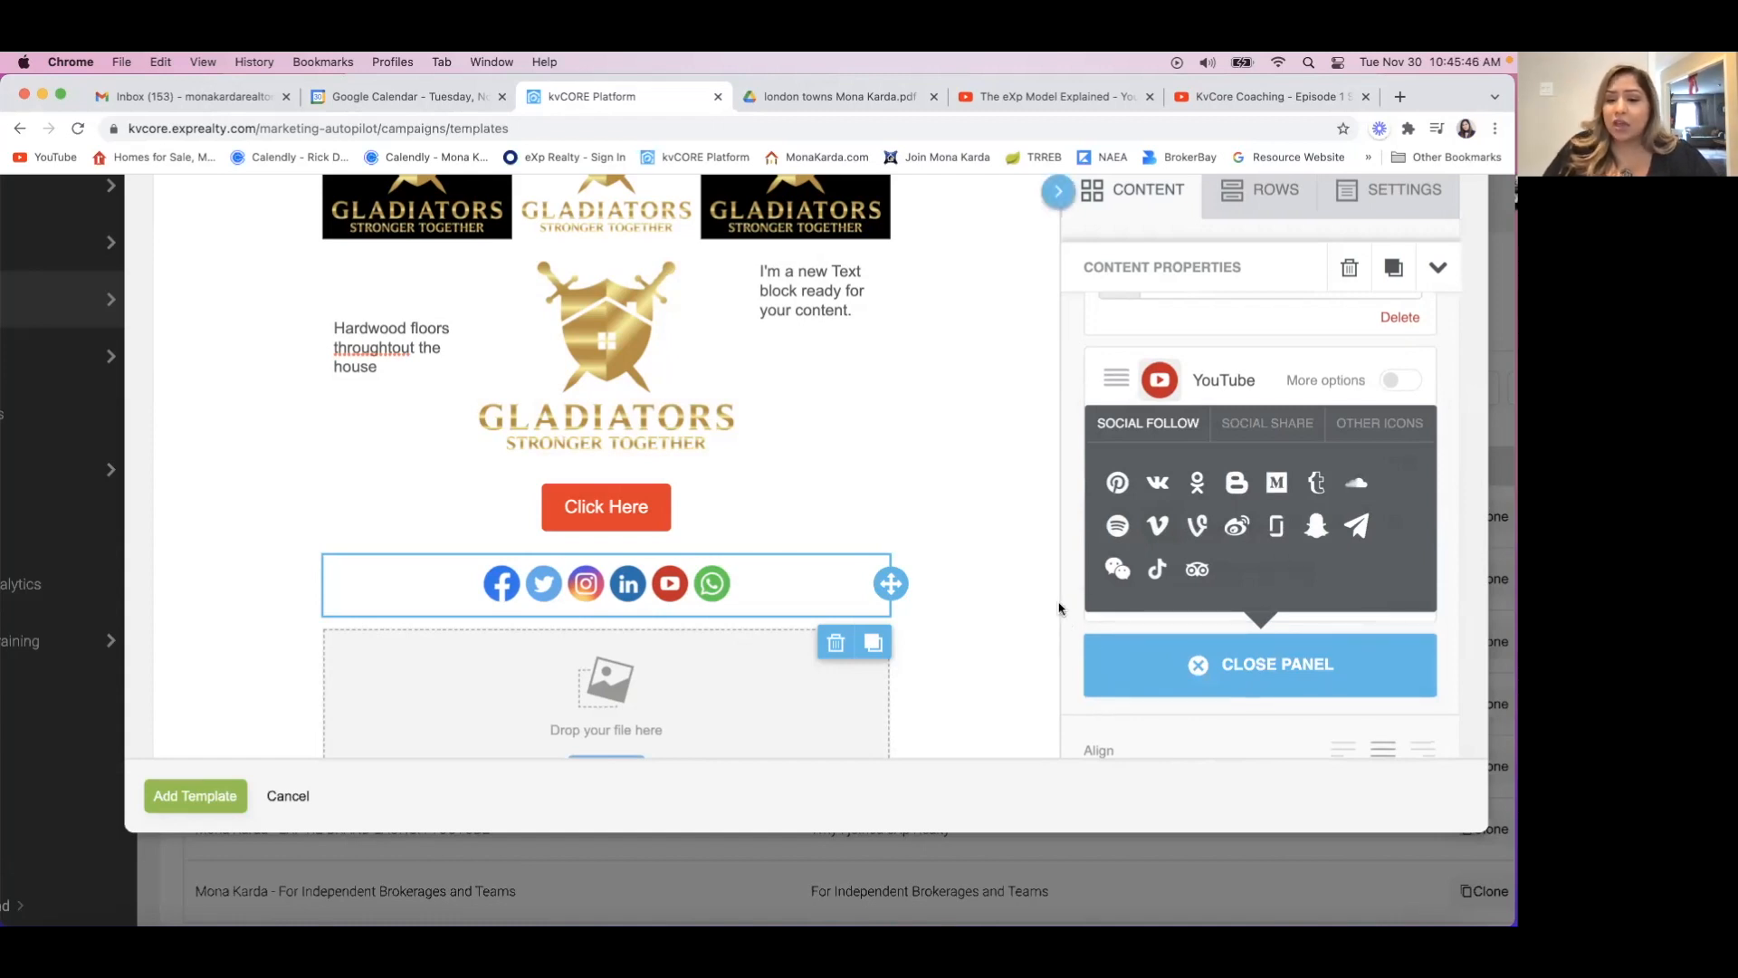
Reselect the social icons block and delete its WhatsApp icon.
left_click(1009, 594)
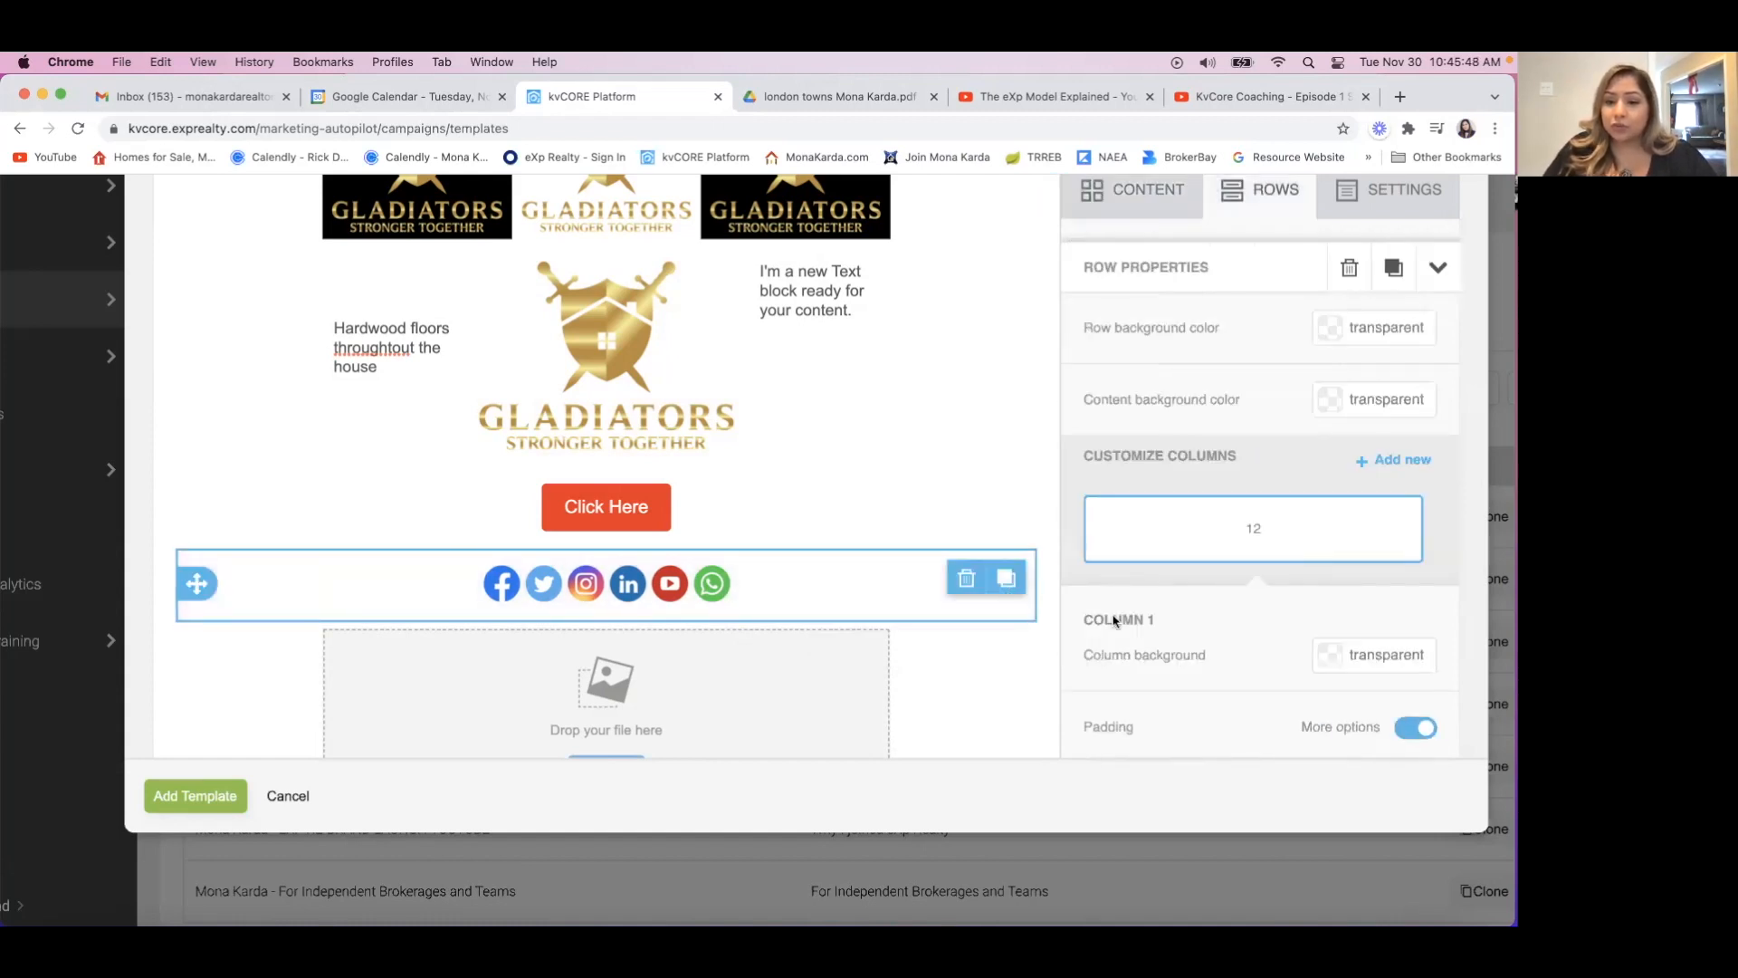
left_click(814, 586)
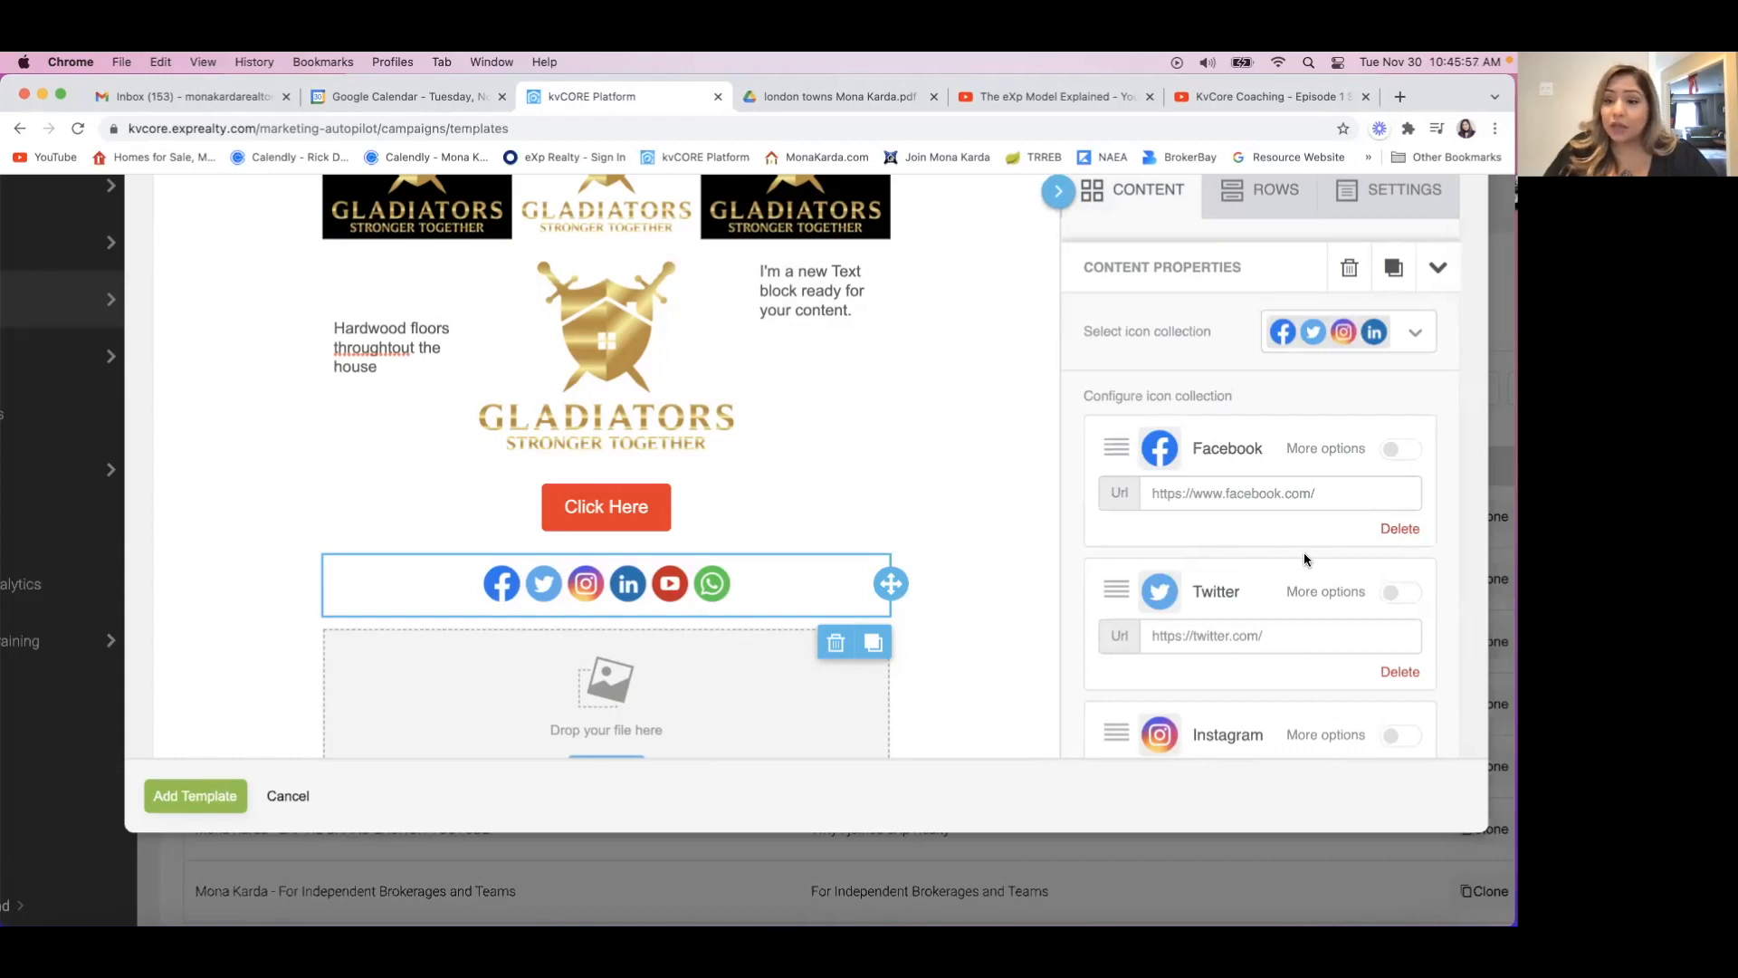
scroll(1304, 558, "down", 1)
scroll(1322, 567, "down", 6)
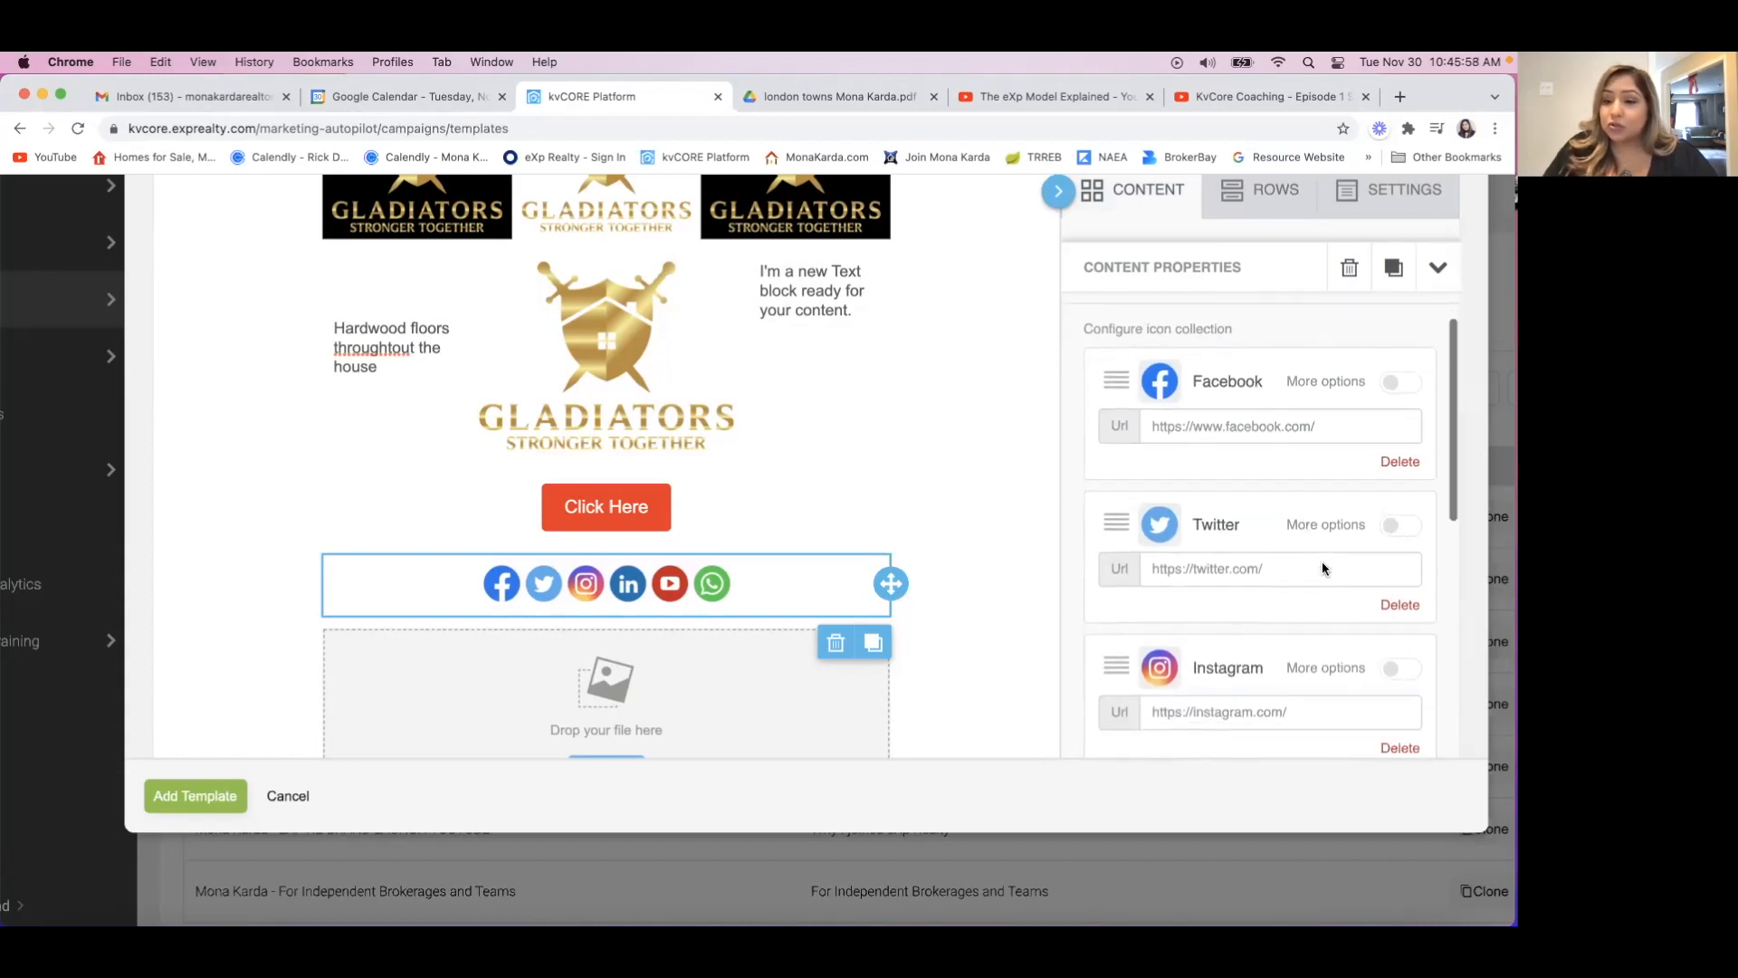
scroll(1322, 567, "down", 3)
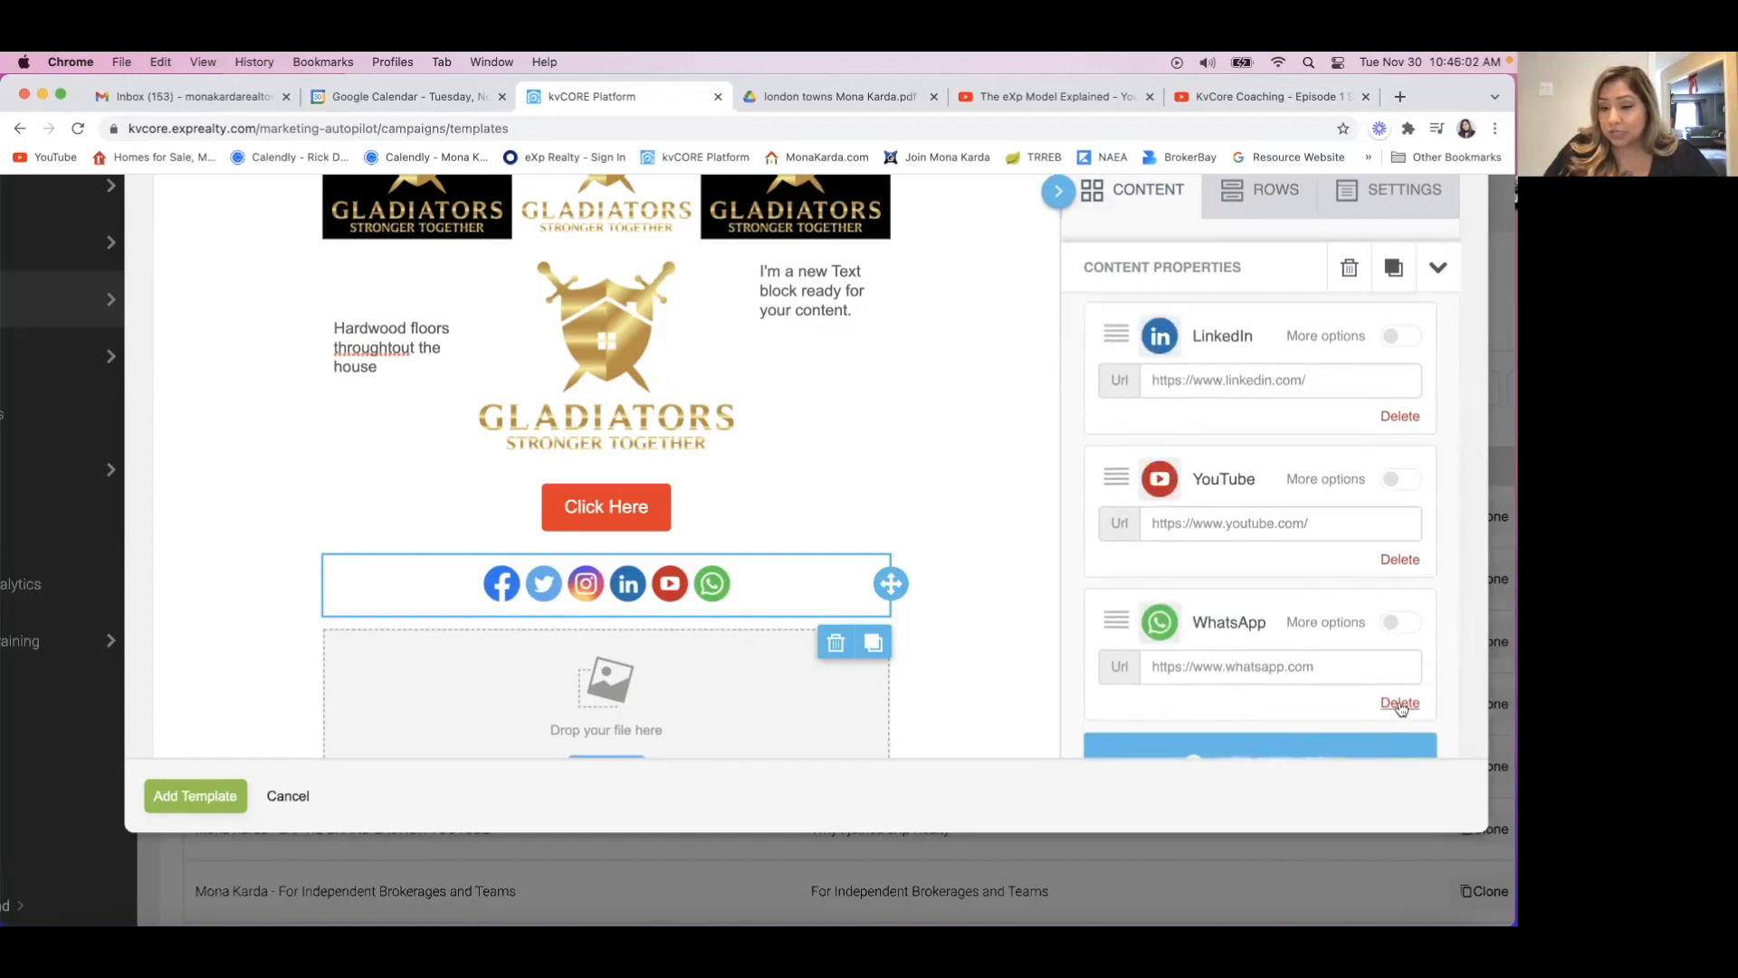
left_click(1399, 704)
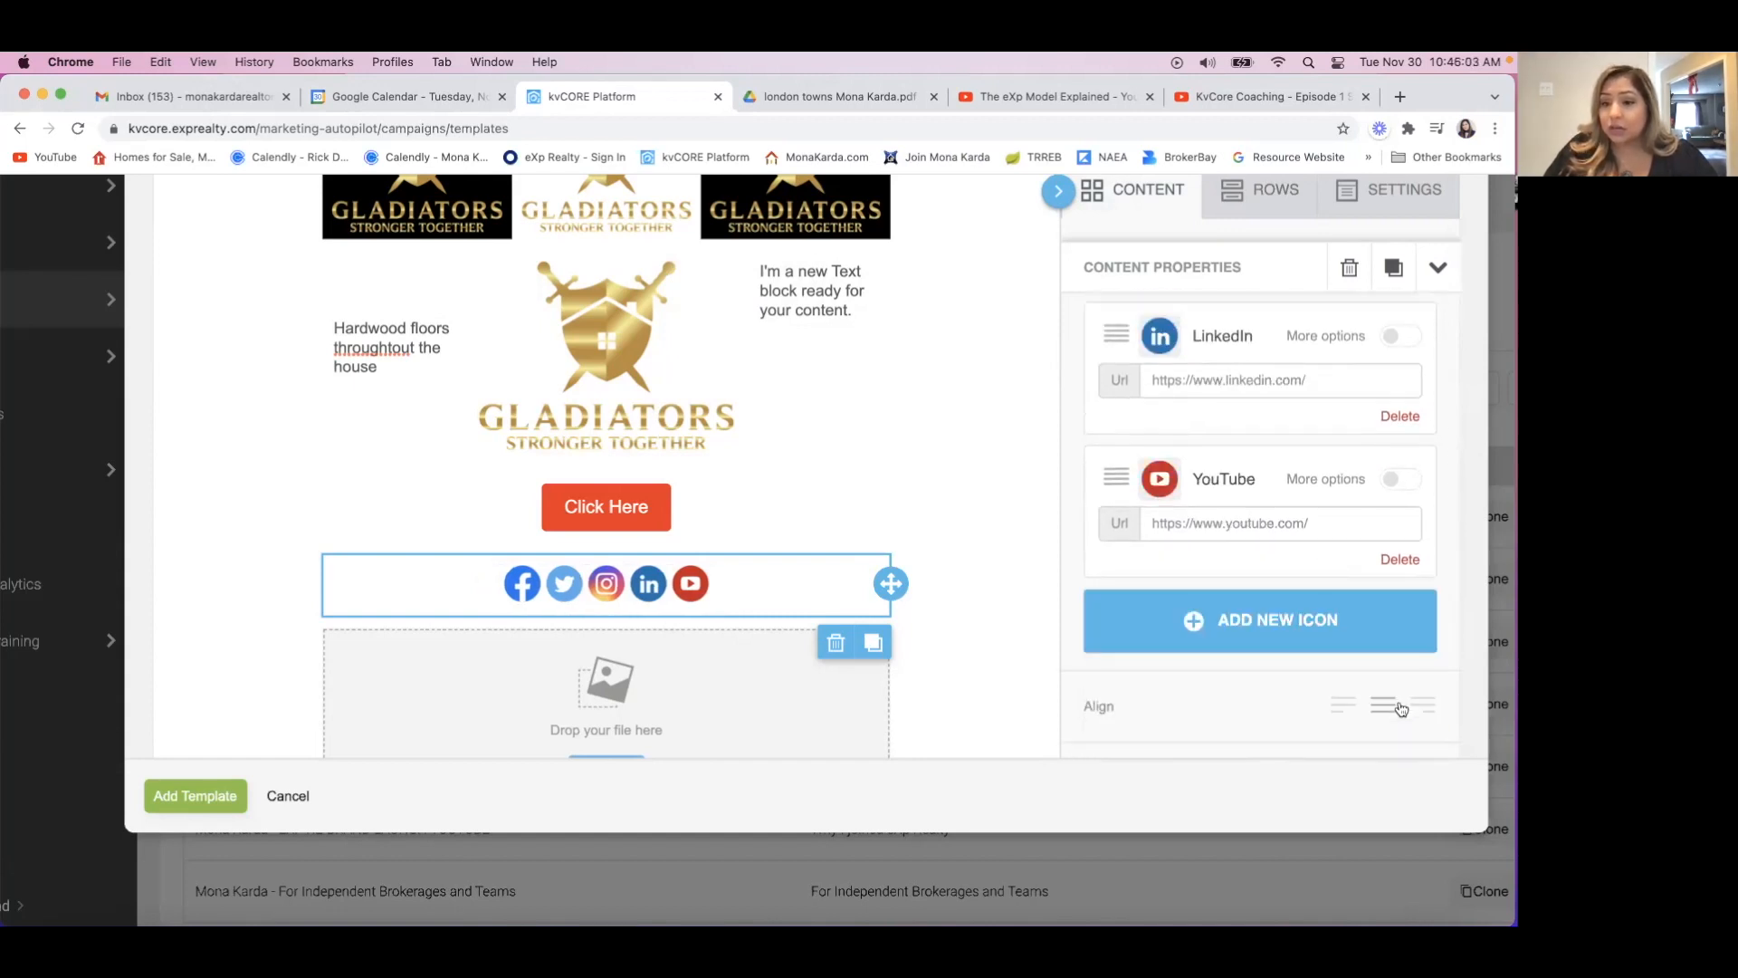
Show the additional options of the YouTube icon and review the link fields of the other social icons.
left_click(1391, 480)
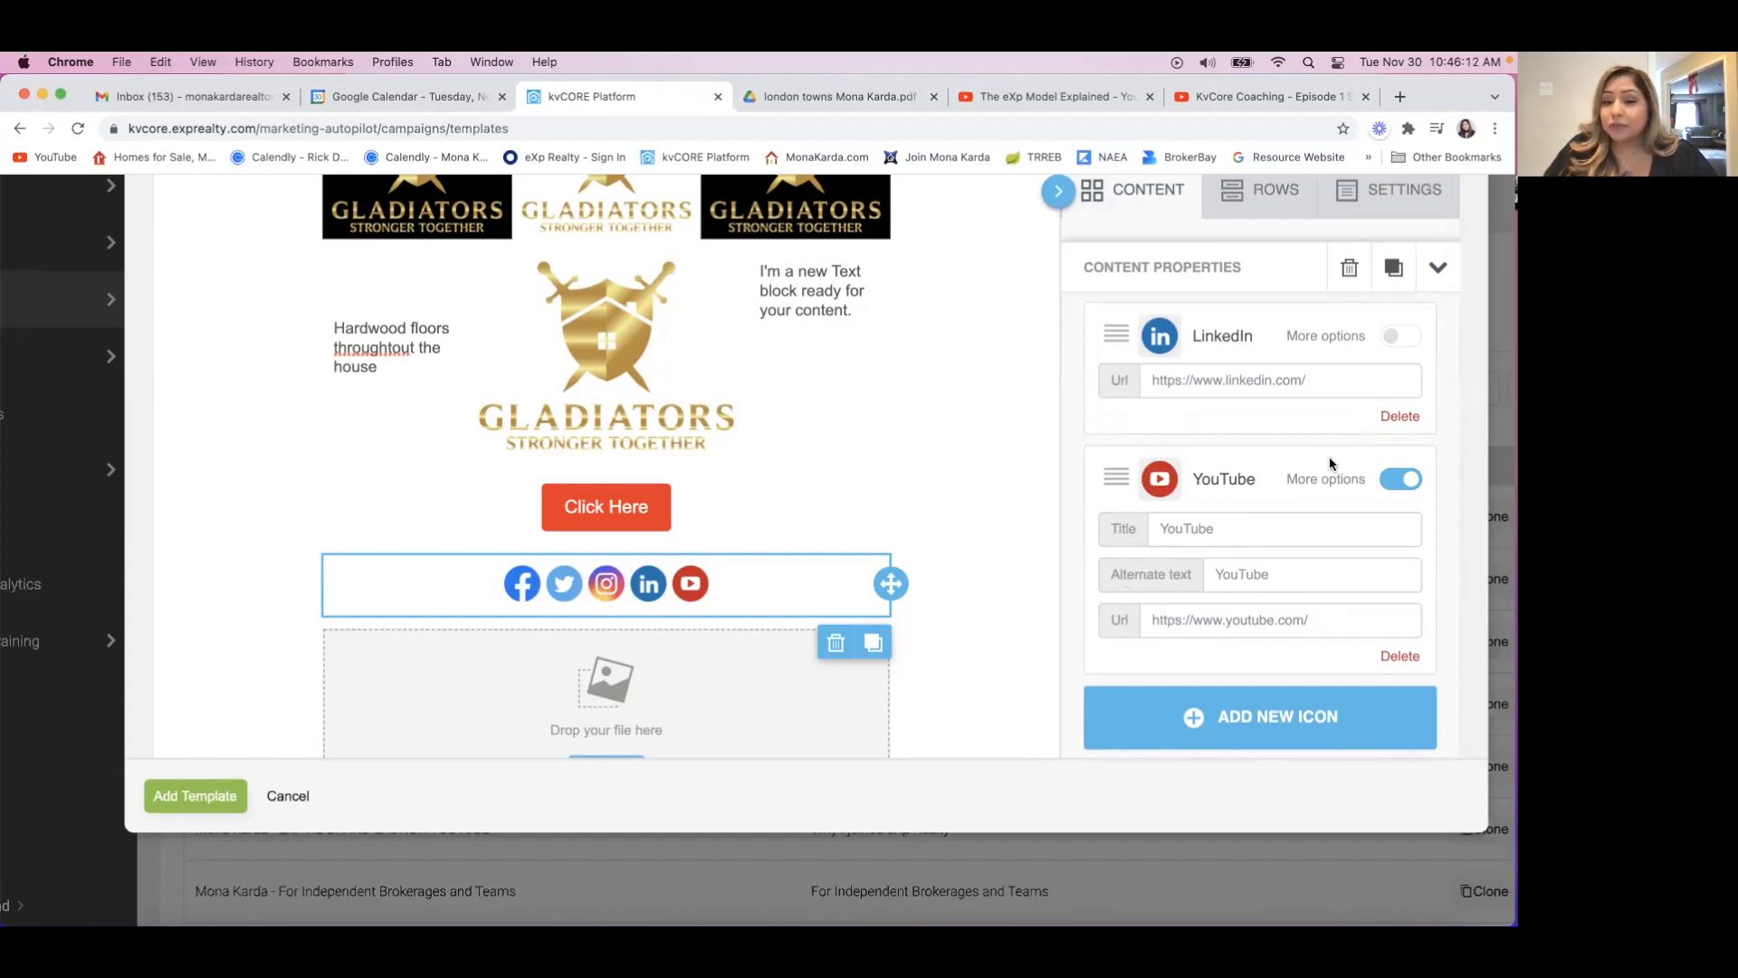
scroll(1329, 456, "up", 2)
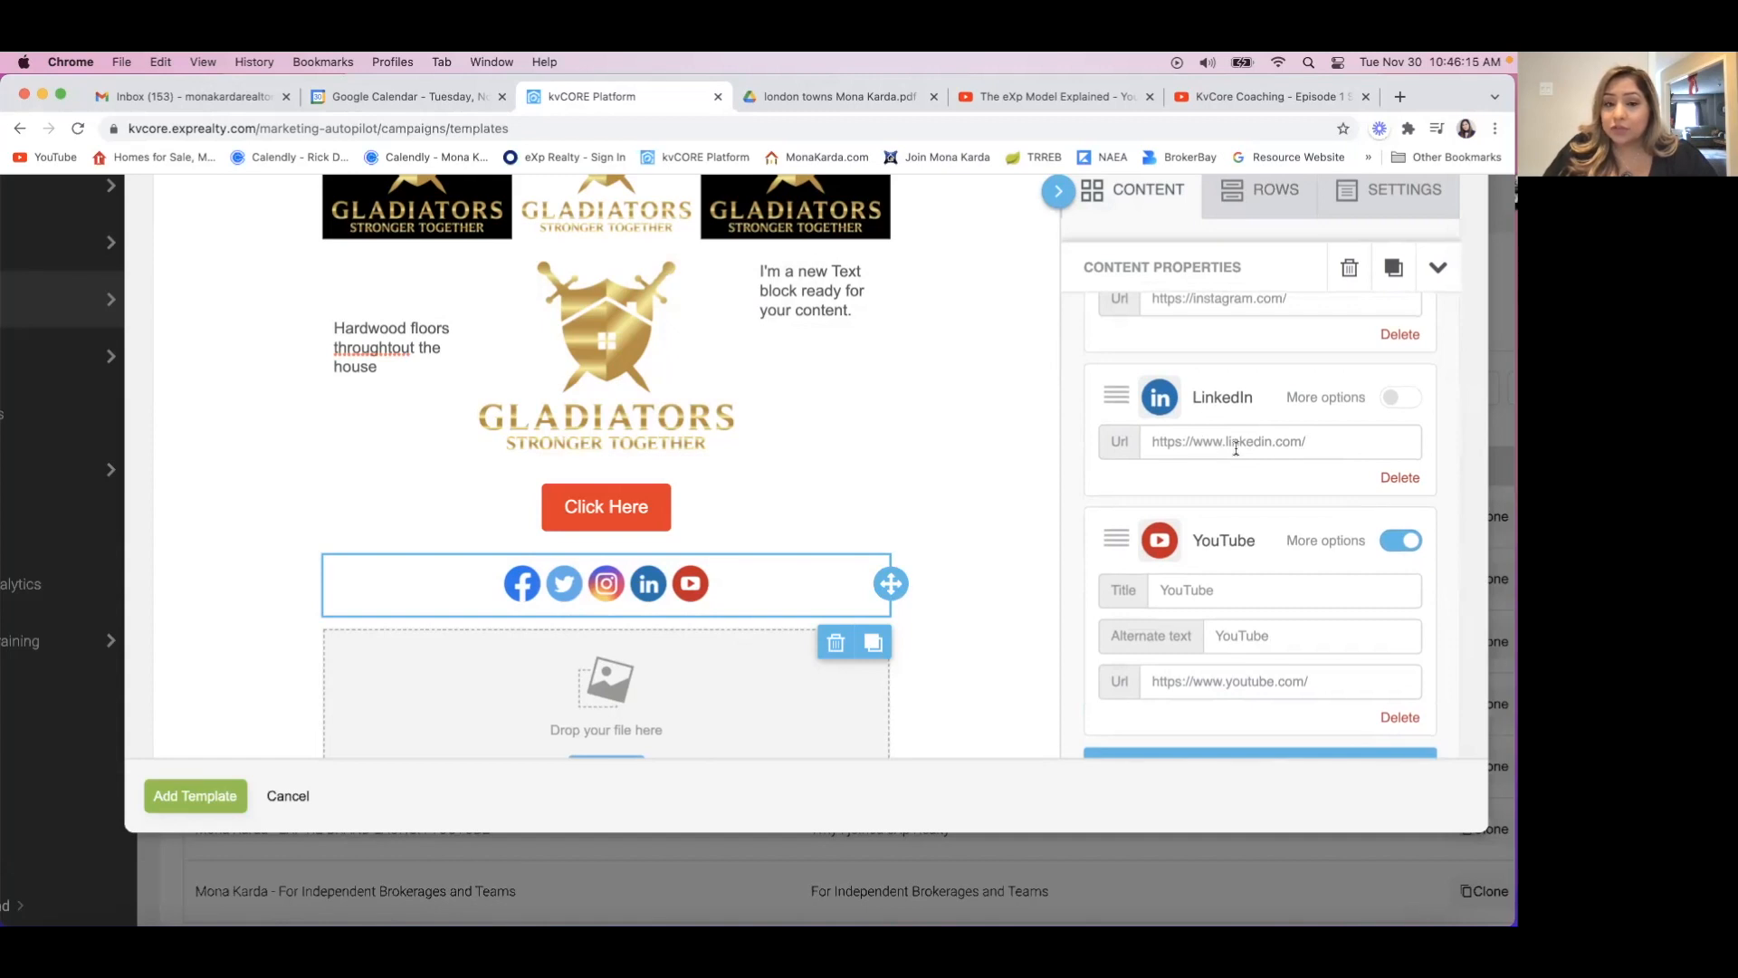
scroll(1235, 448, "up", 8)
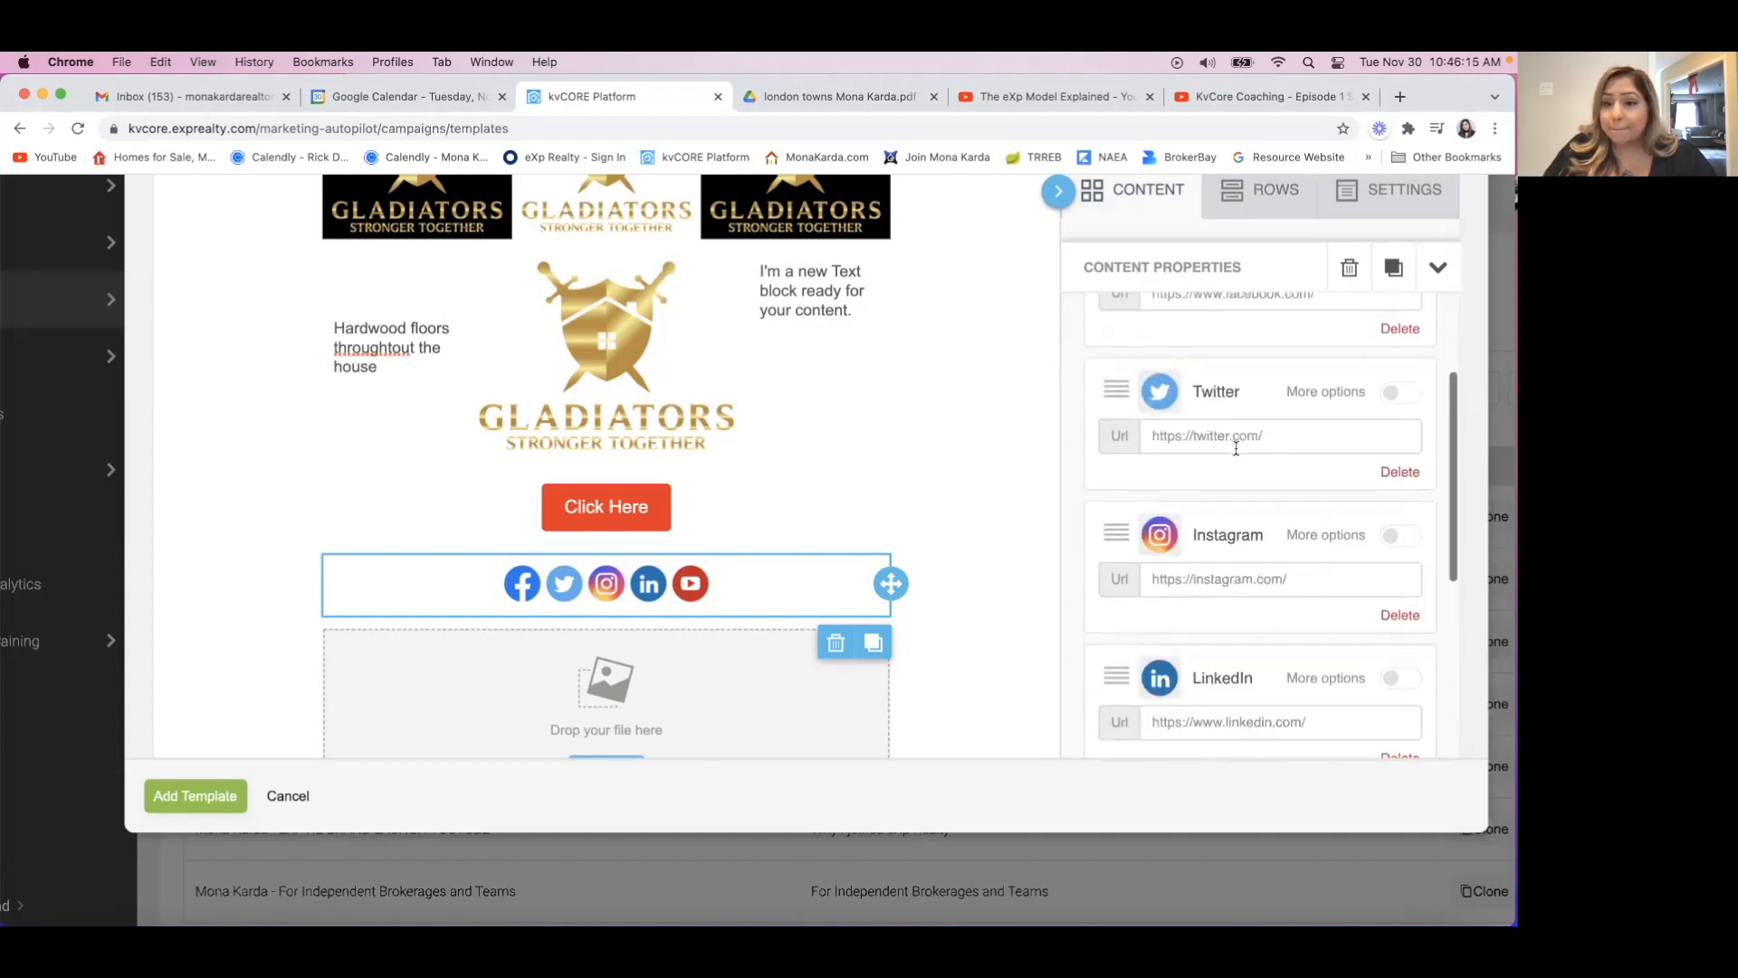
Delete the Twitter icon from the social icons block.
scroll(1235, 448, "up", 4)
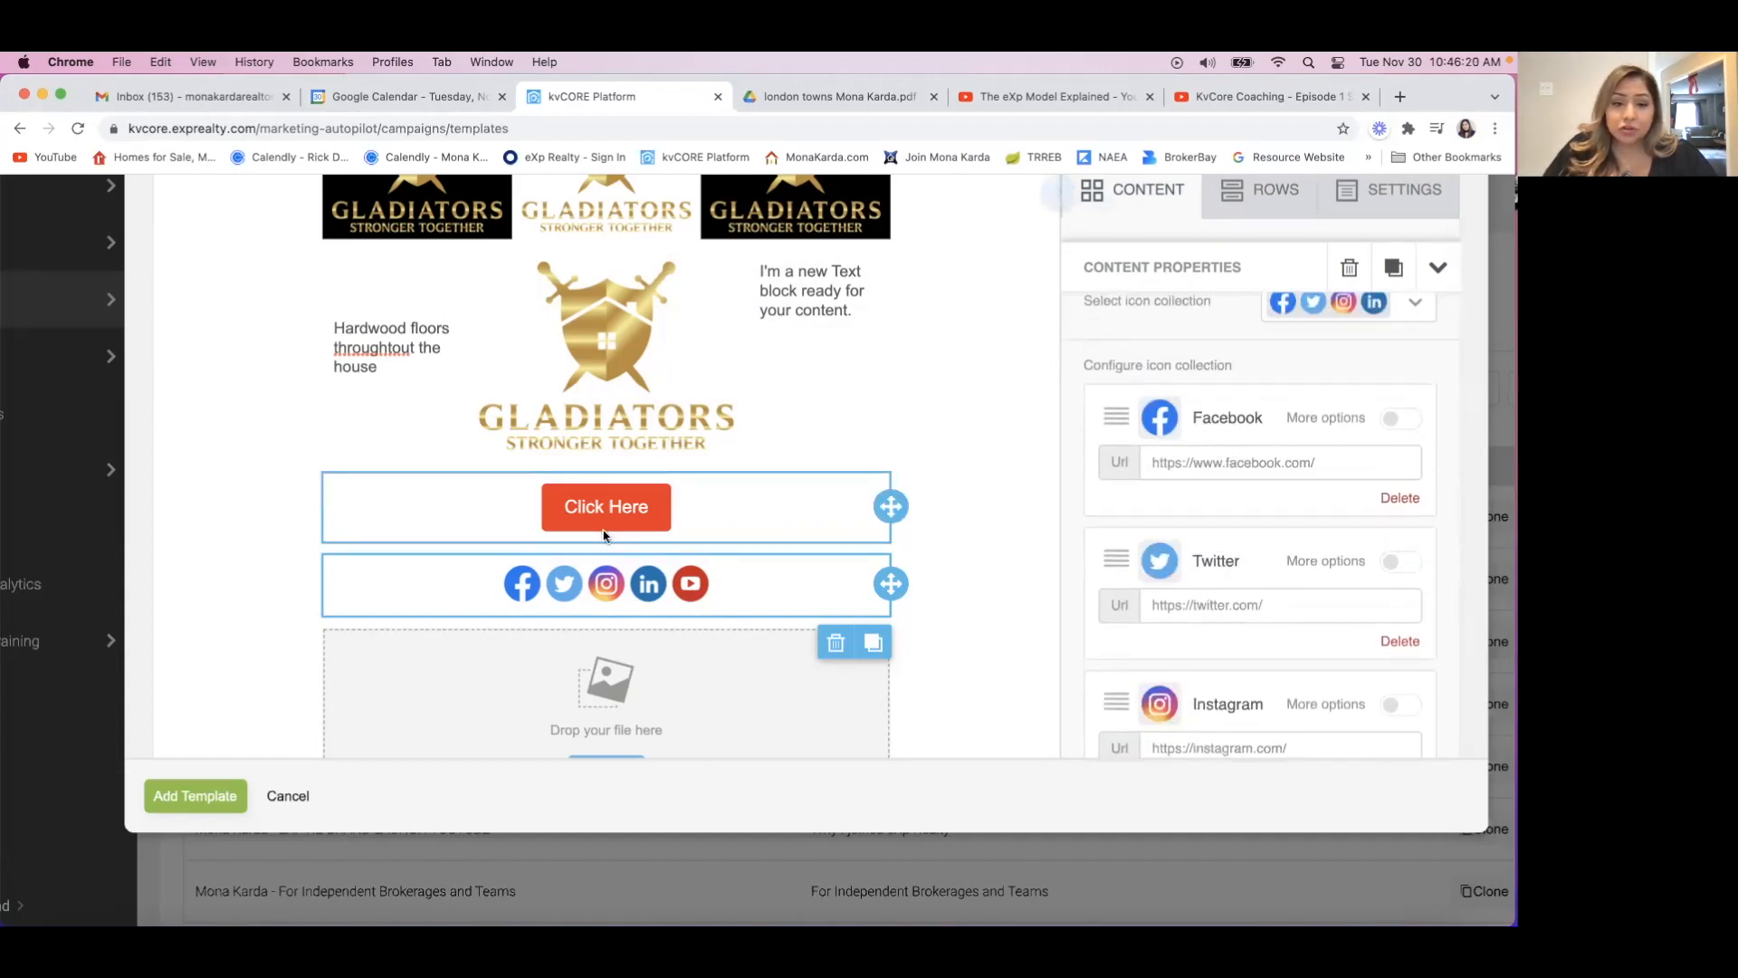
scroll(1295, 491, "down", 2)
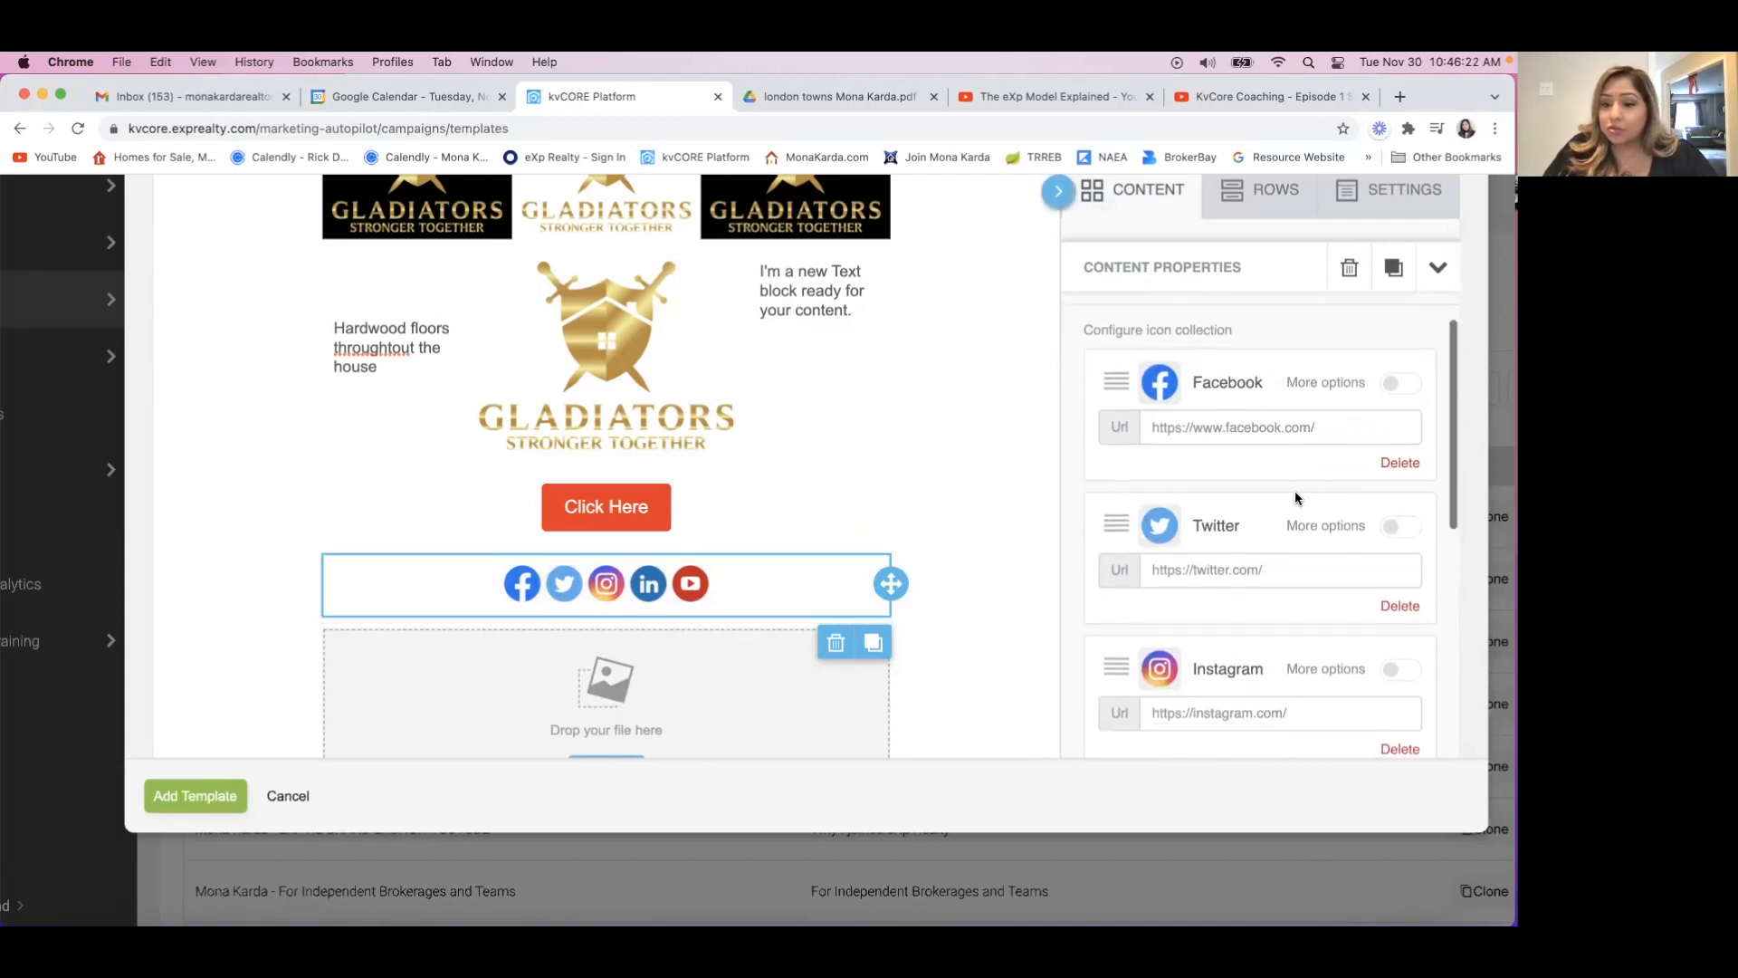
left_click(1400, 574)
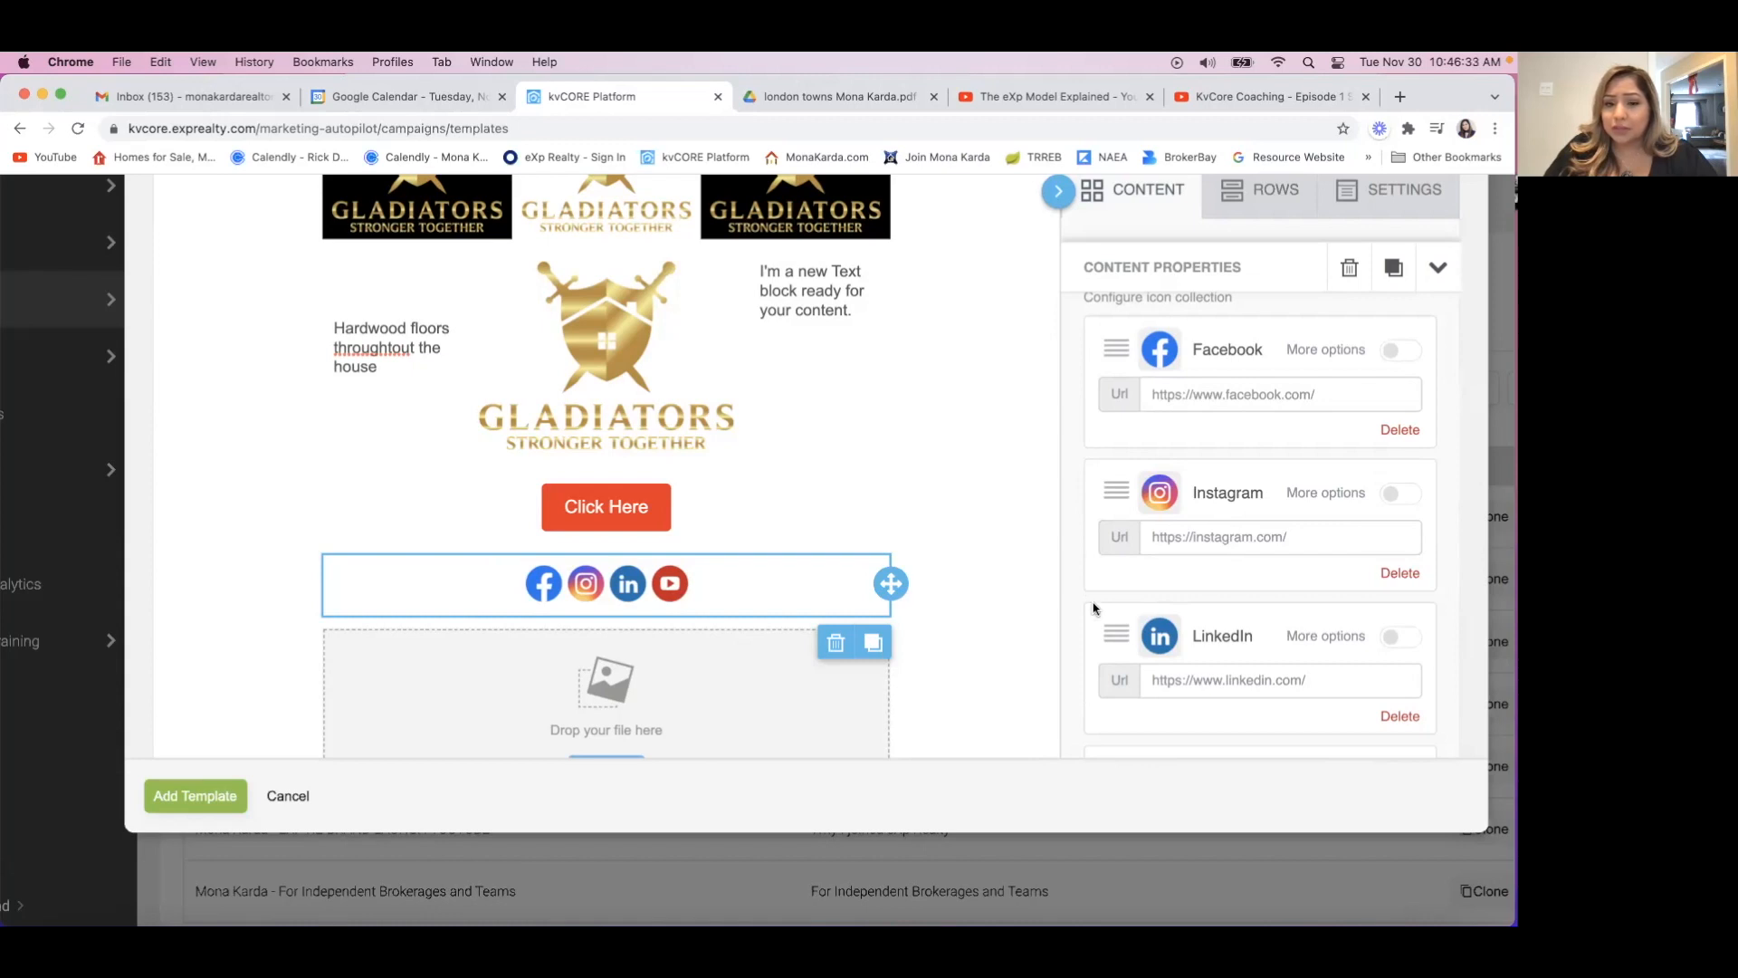
Try left and right alignment for the social icons and return them to centre alignment.
scroll(1096, 602, "down", 5)
scroll(1101, 614, "down", 2)
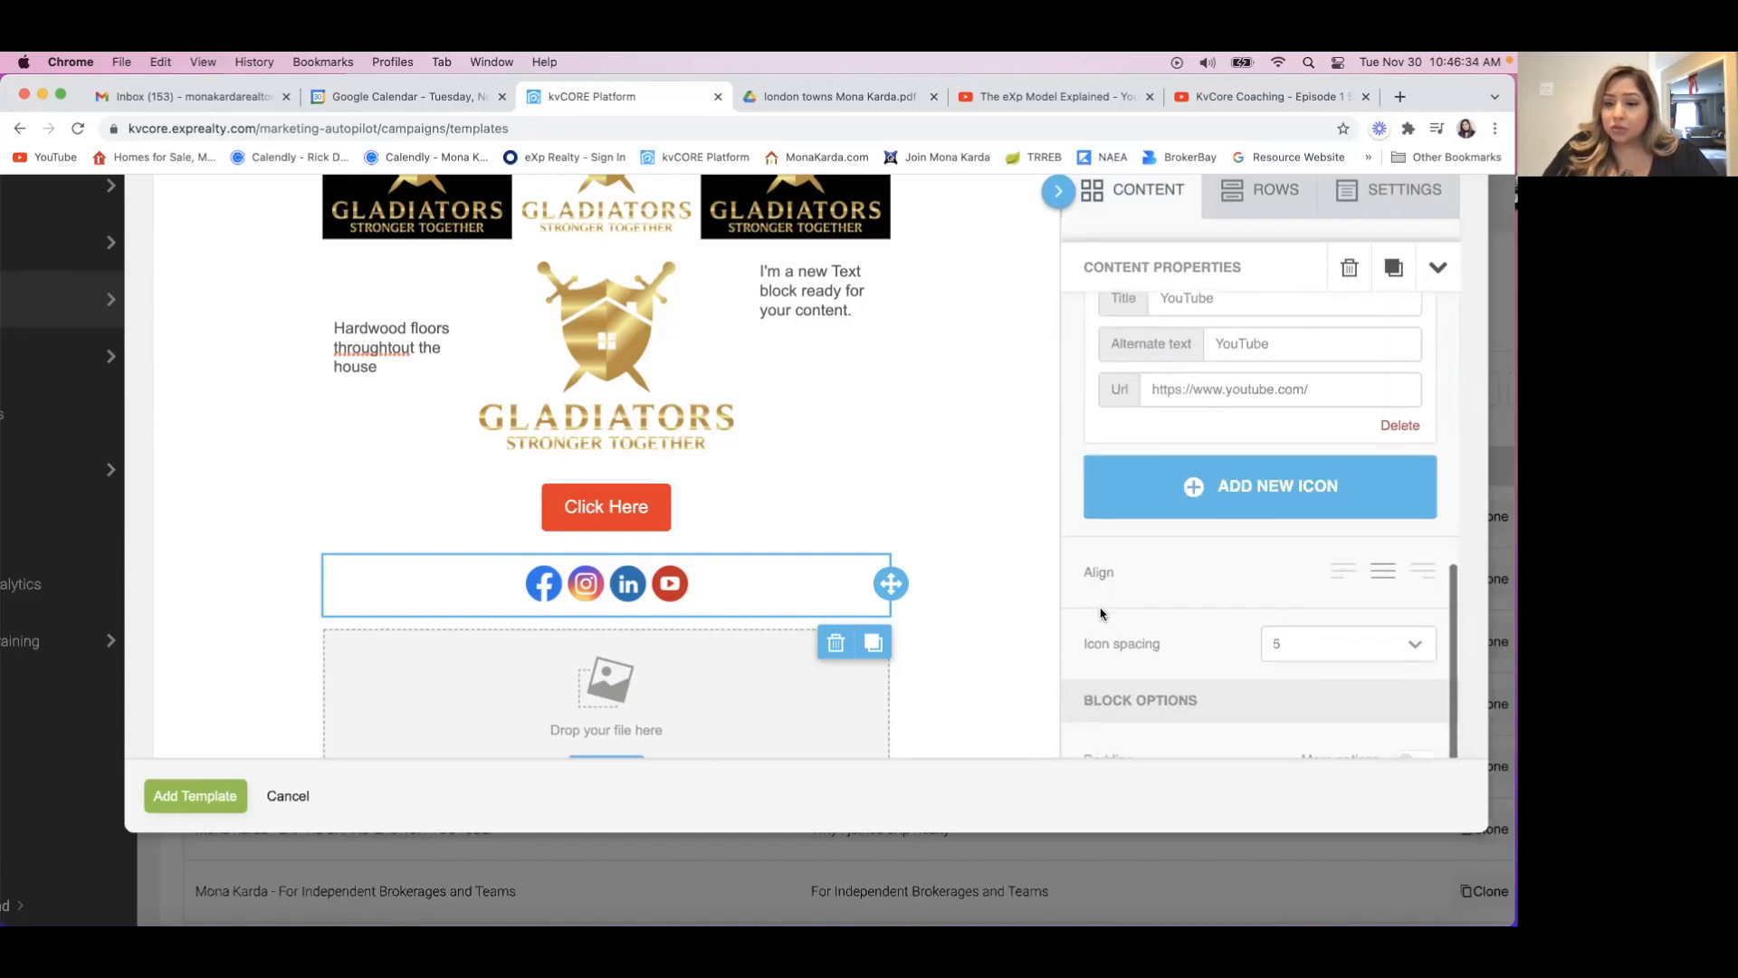
scroll(1101, 614, "down", 2)
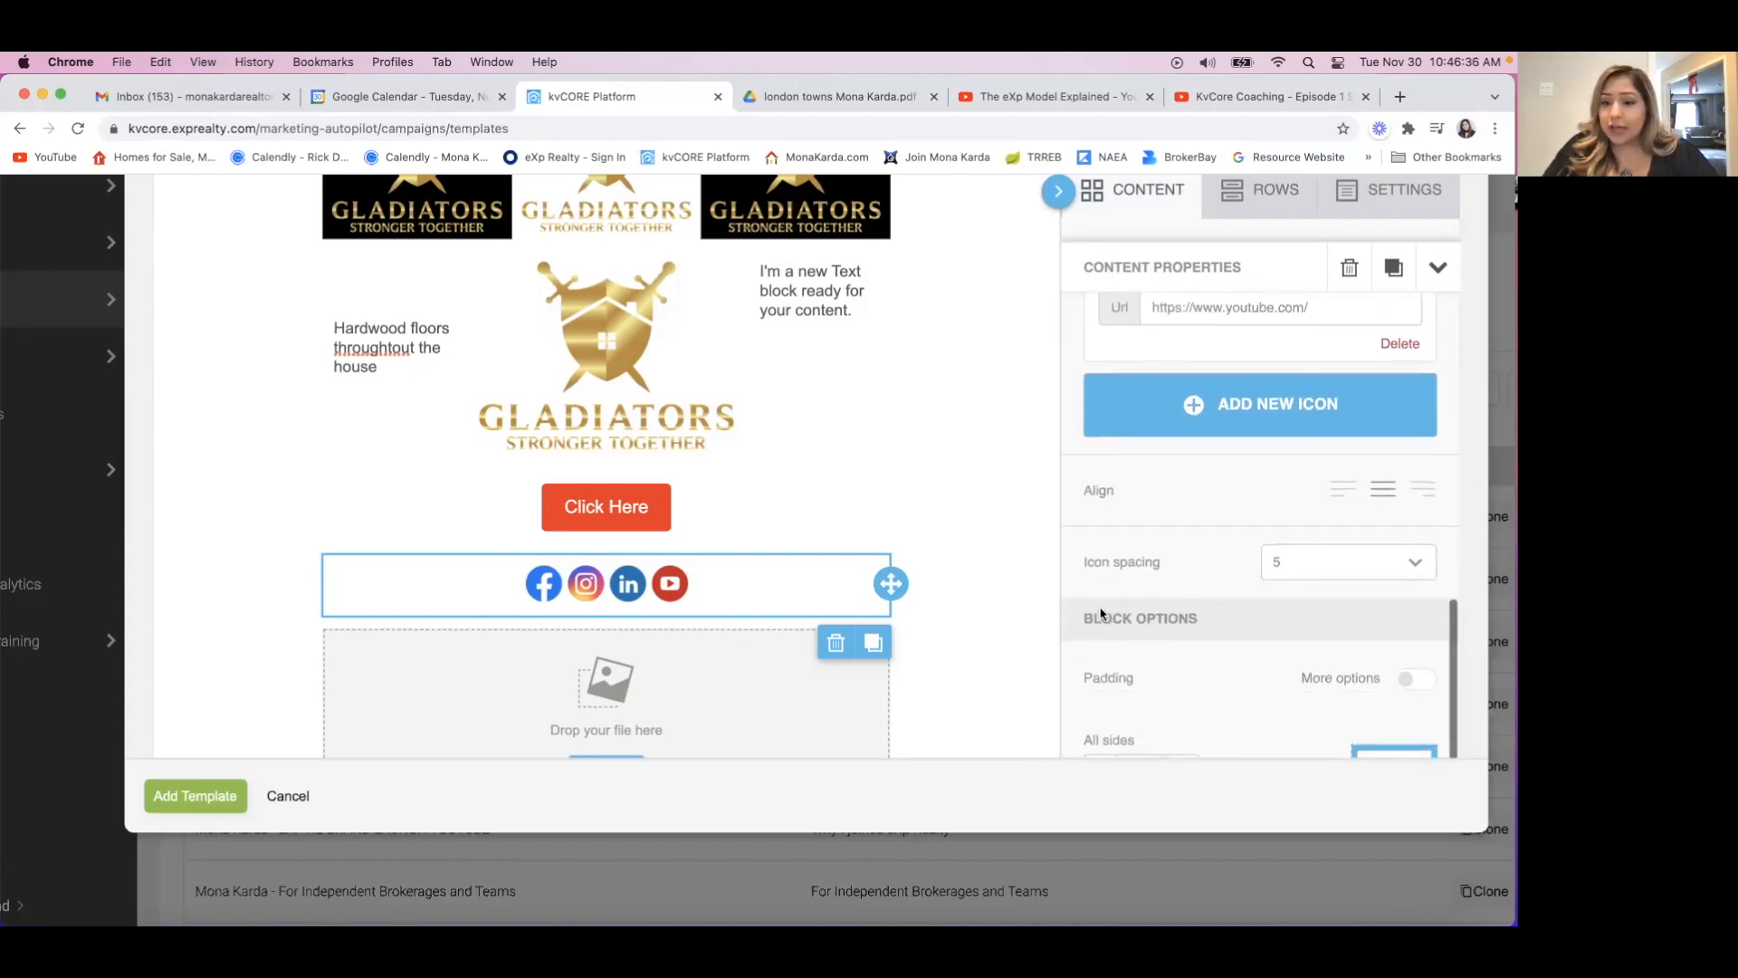
left_click(1340, 490)
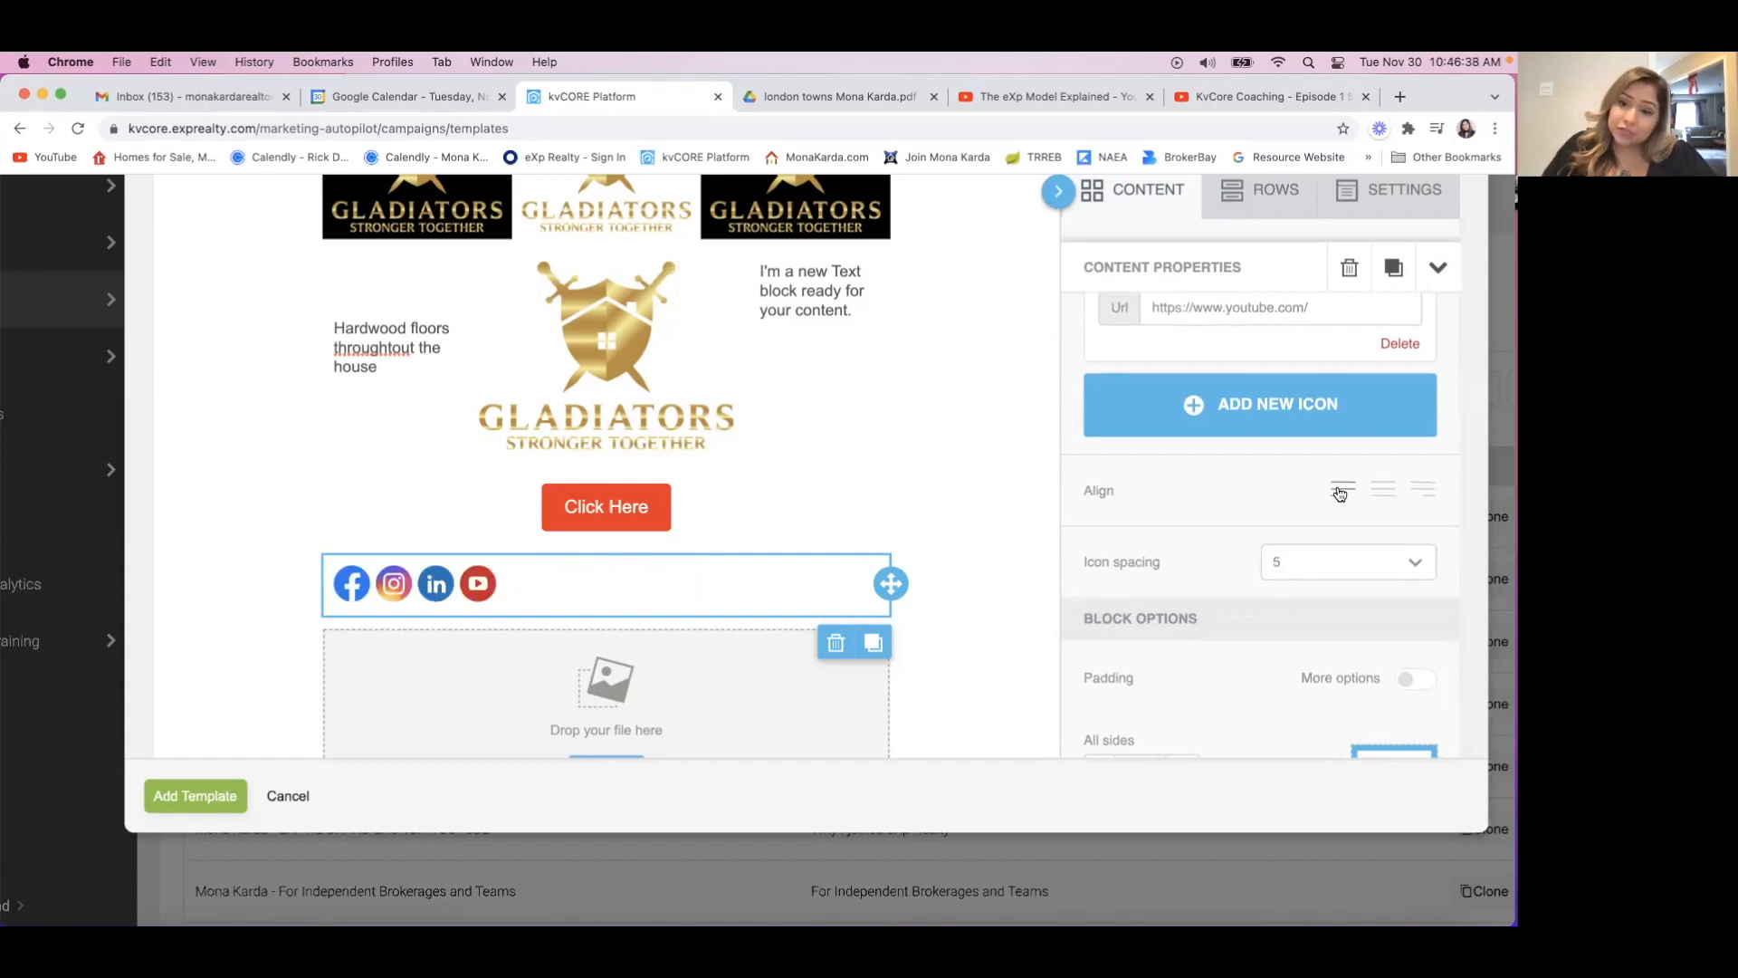
left_click(1423, 489)
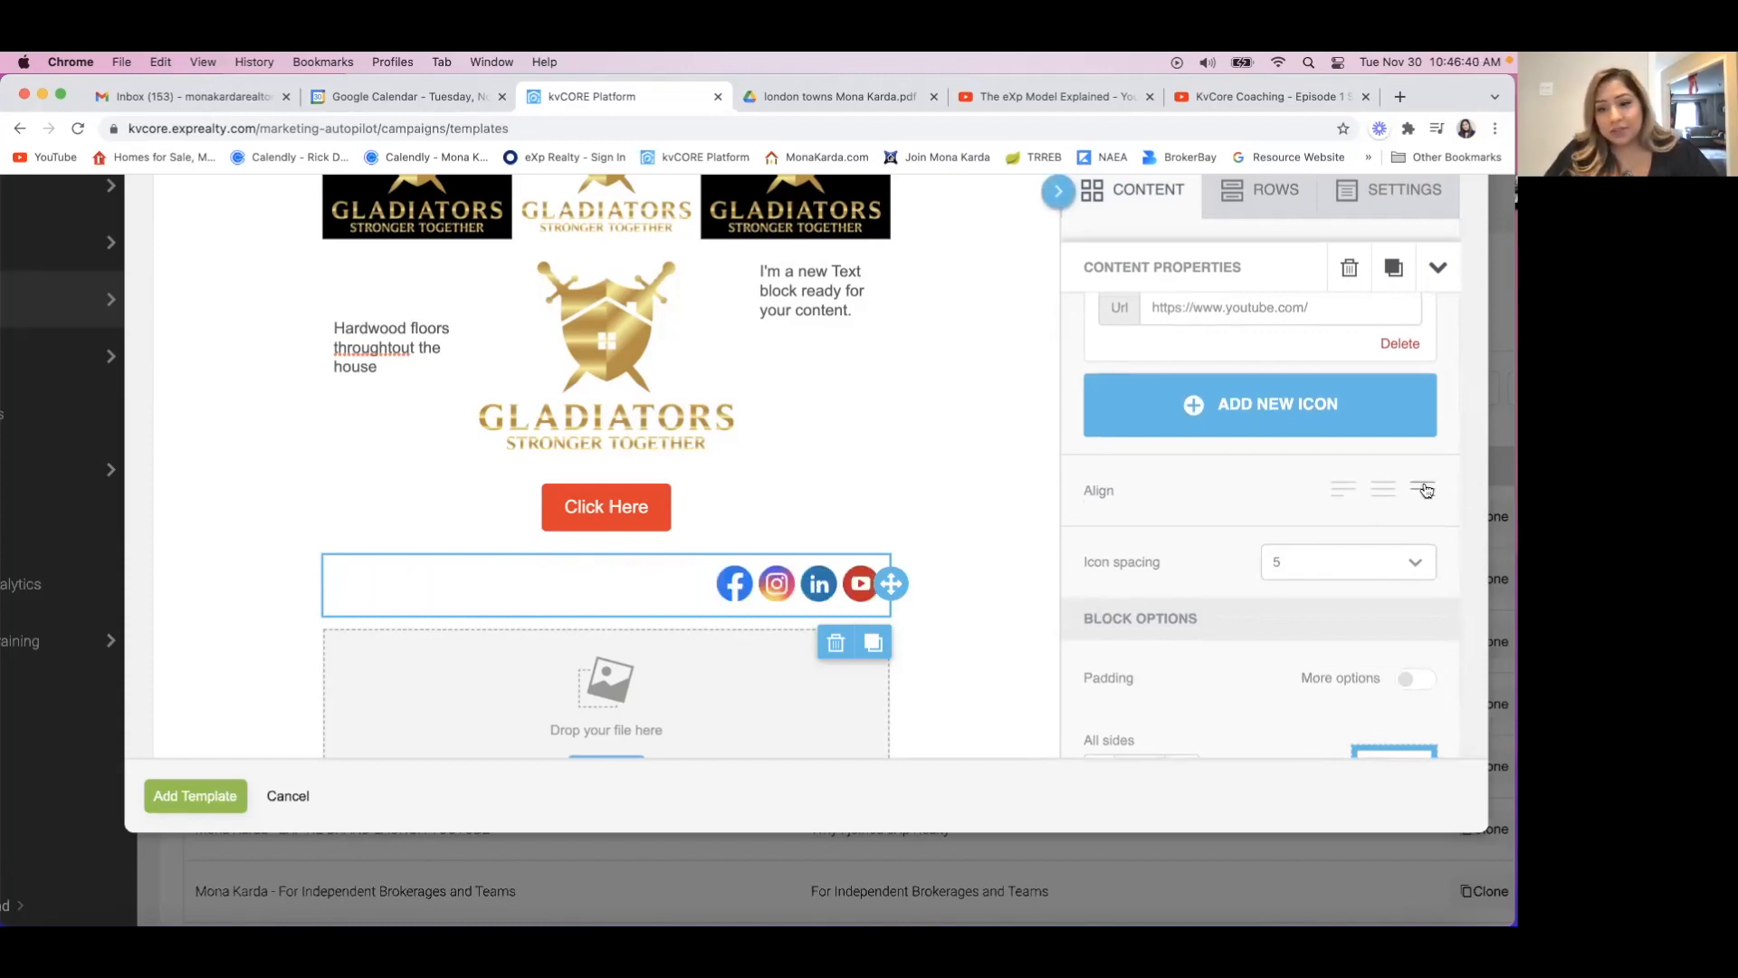
left_click(1383, 488)
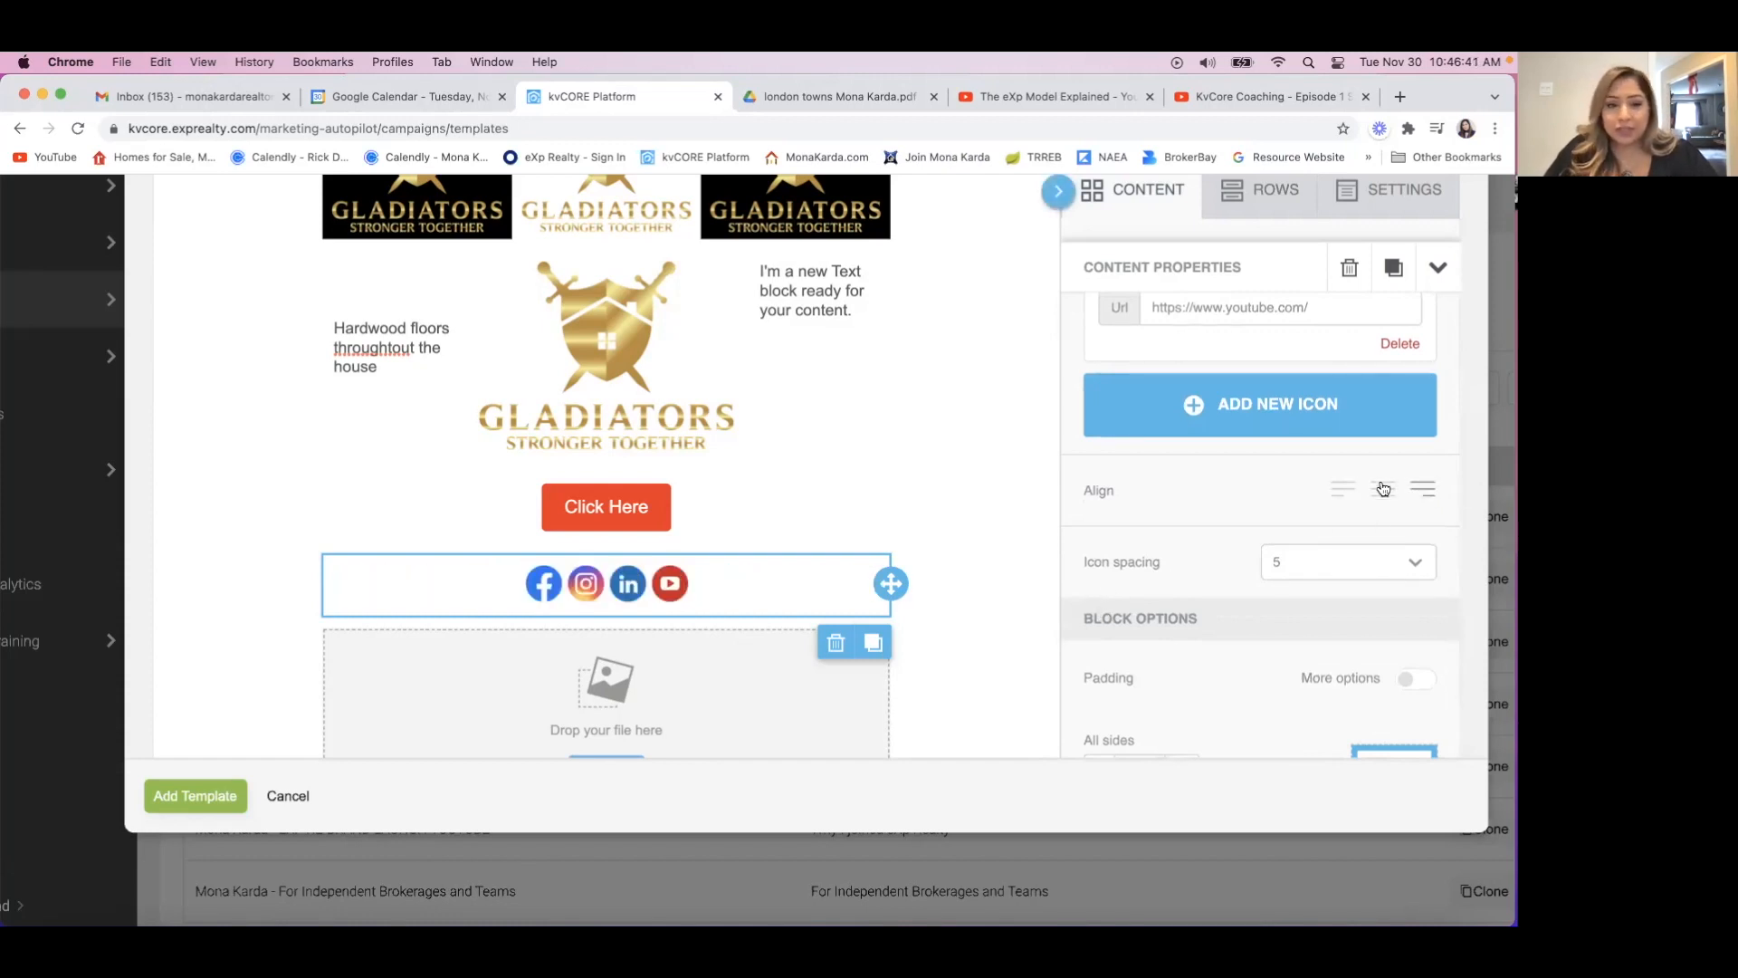
Try an icon spacing of 15 for the social icons and set it to 20.
left_click(1272, 578)
left_click(1300, 670)
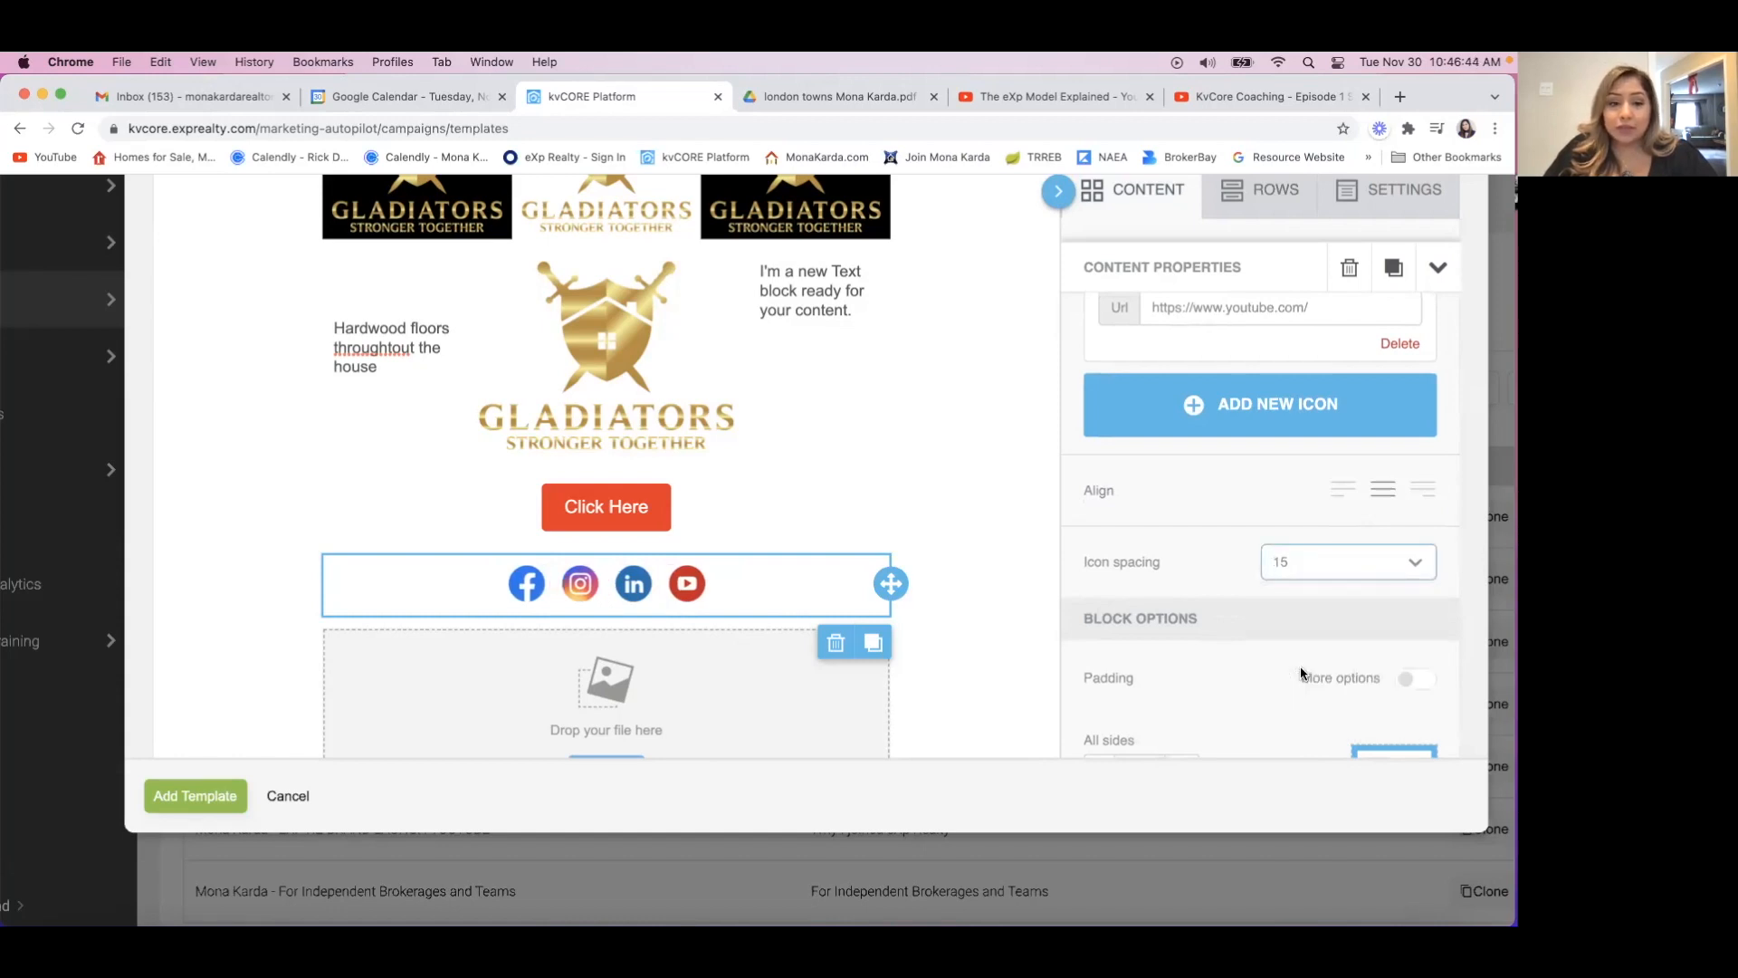
left_click(1304, 563)
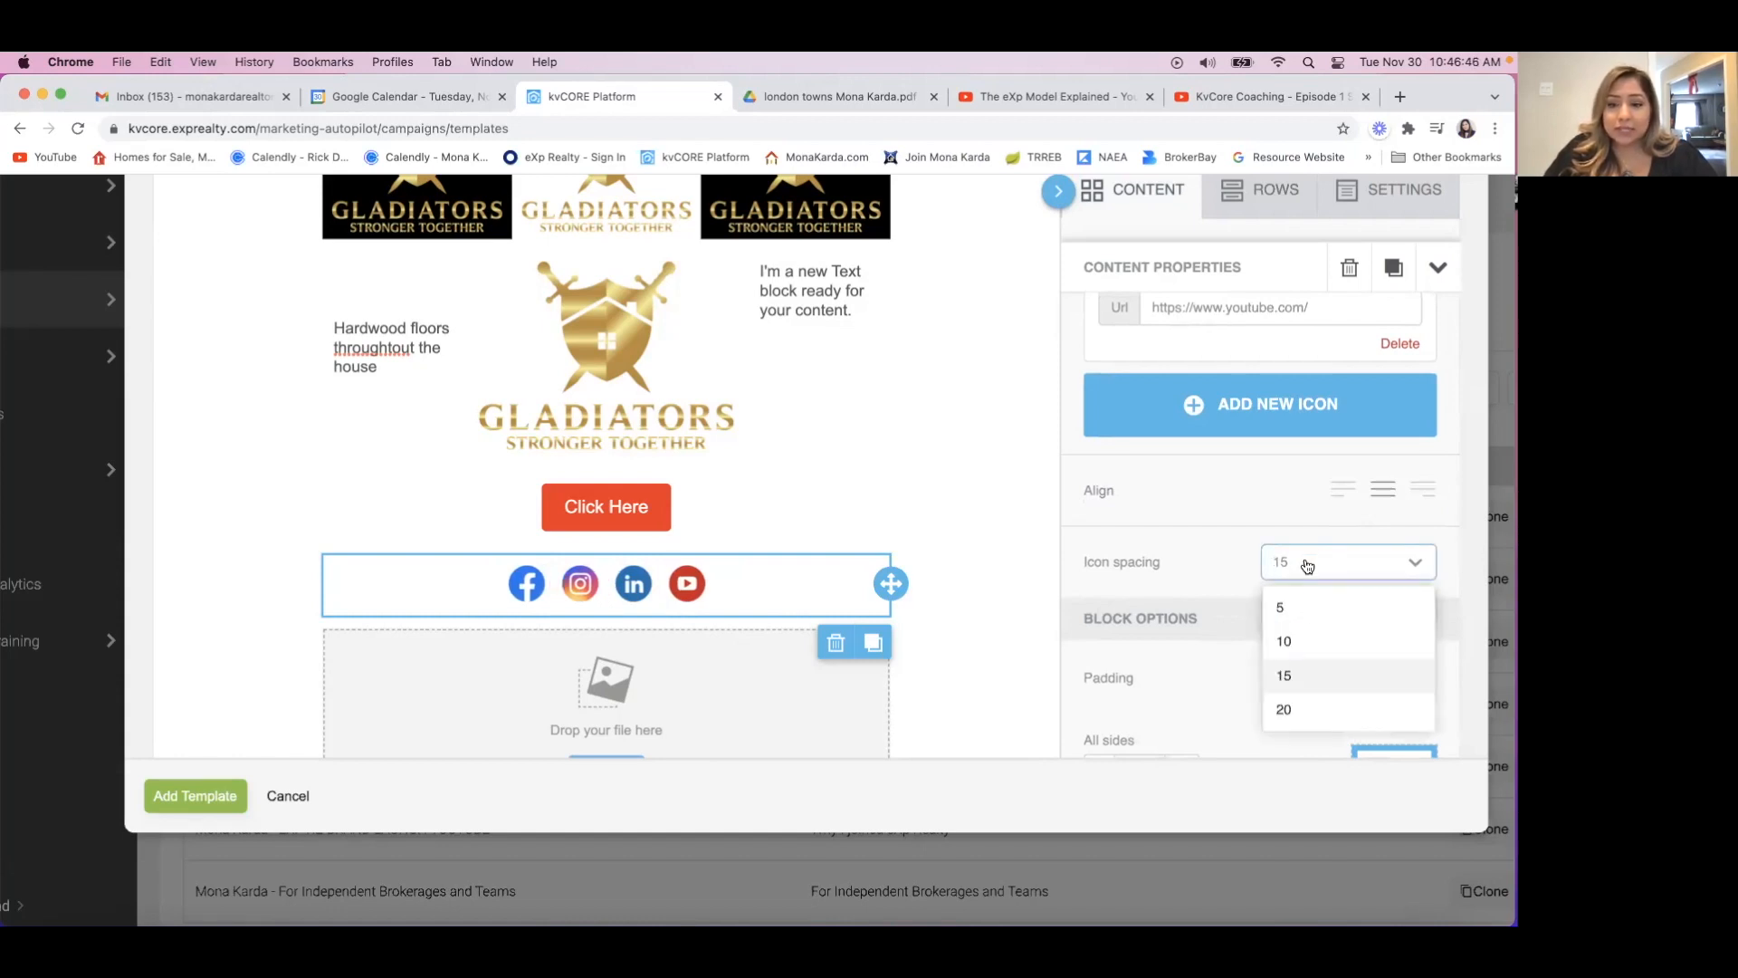
left_click(1296, 704)
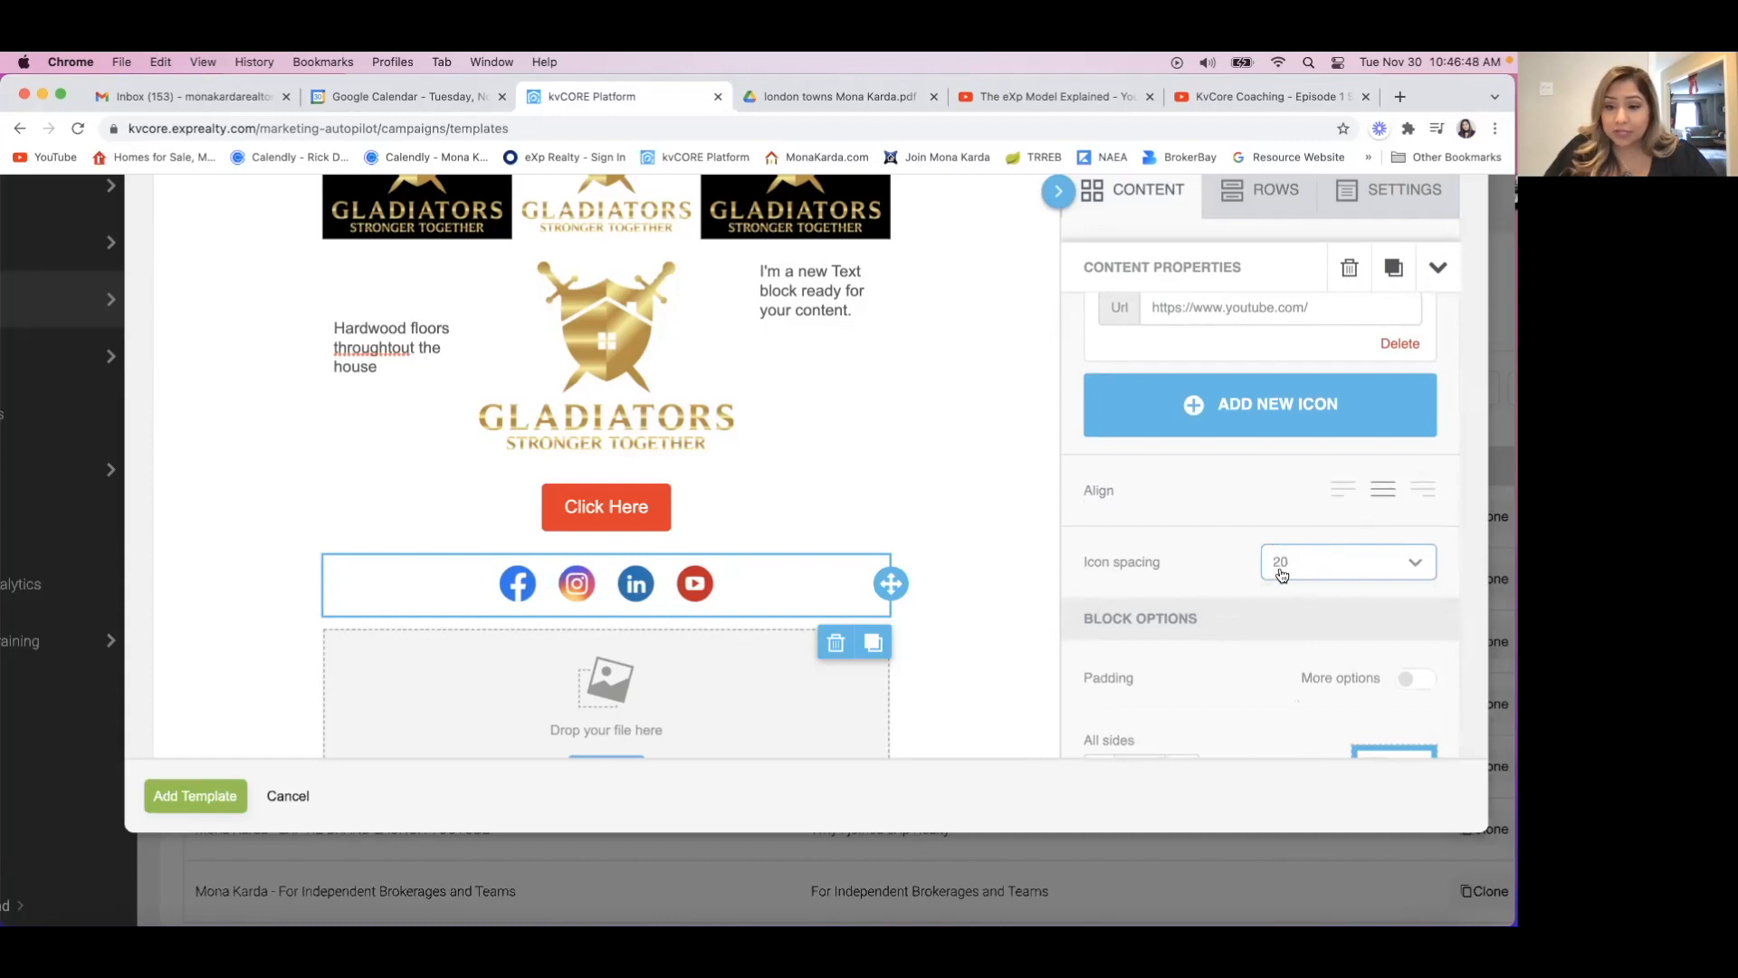
Try individual block padding of top 20, right 5 and left 5 for the social icons, and switch to a uniform padding of 20.
scroll(1184, 574, "down", 3)
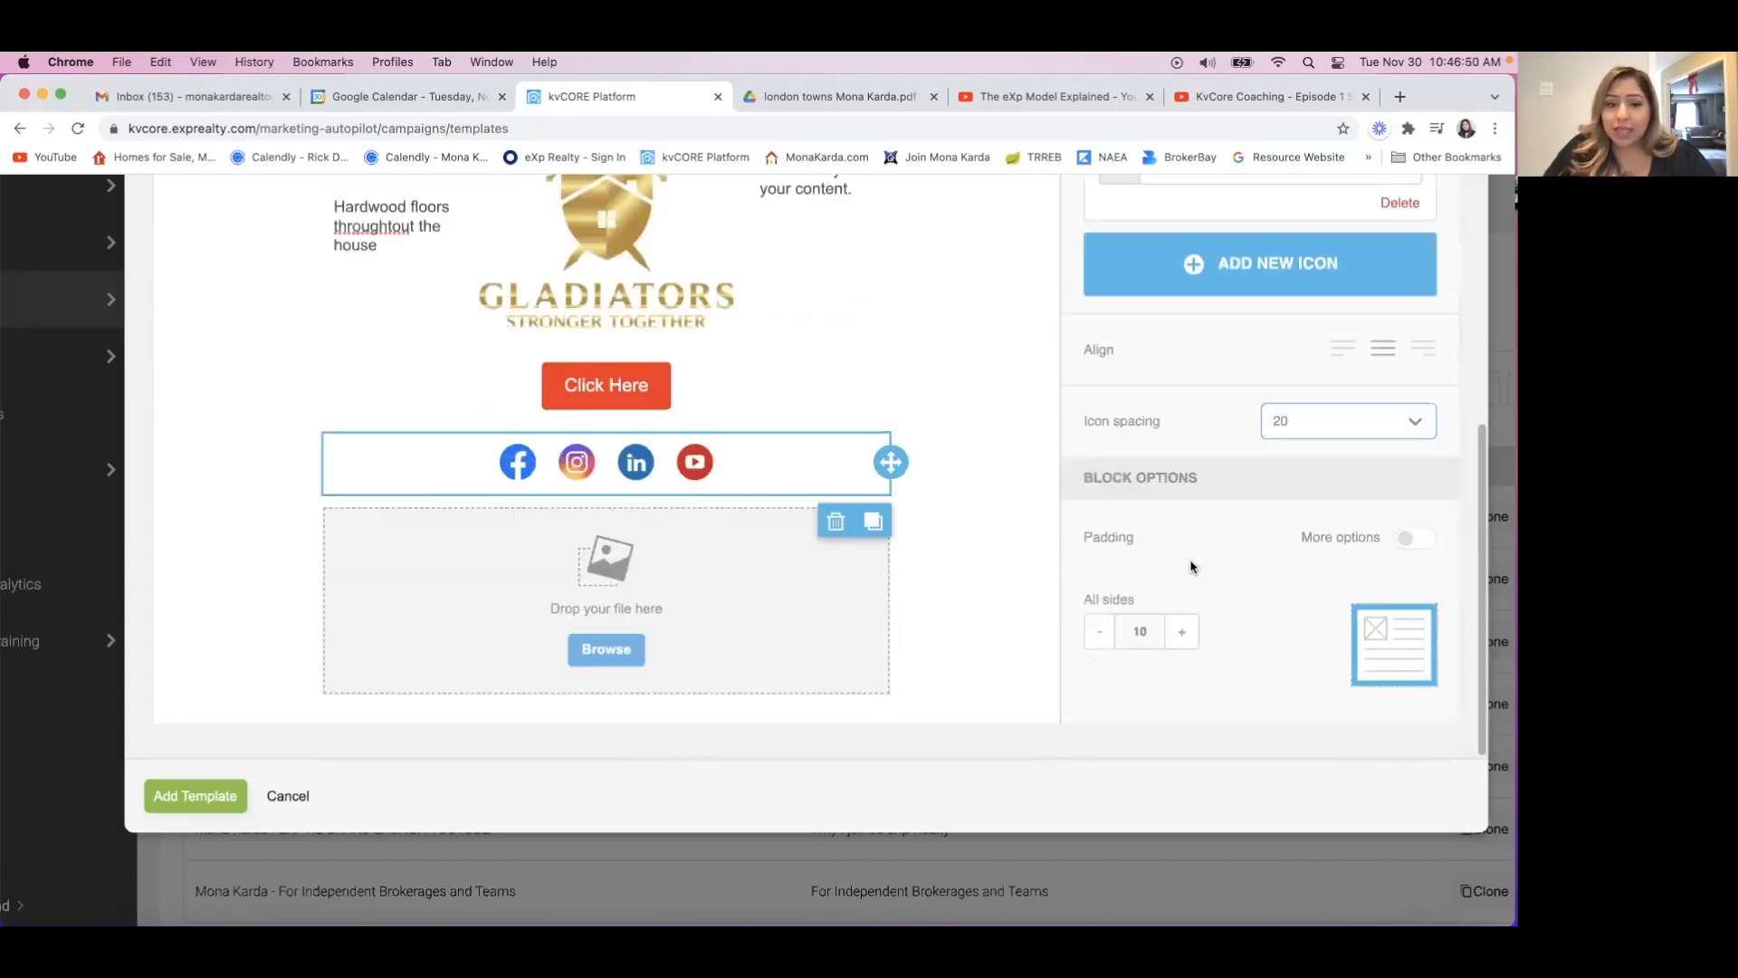
left_click(1409, 539)
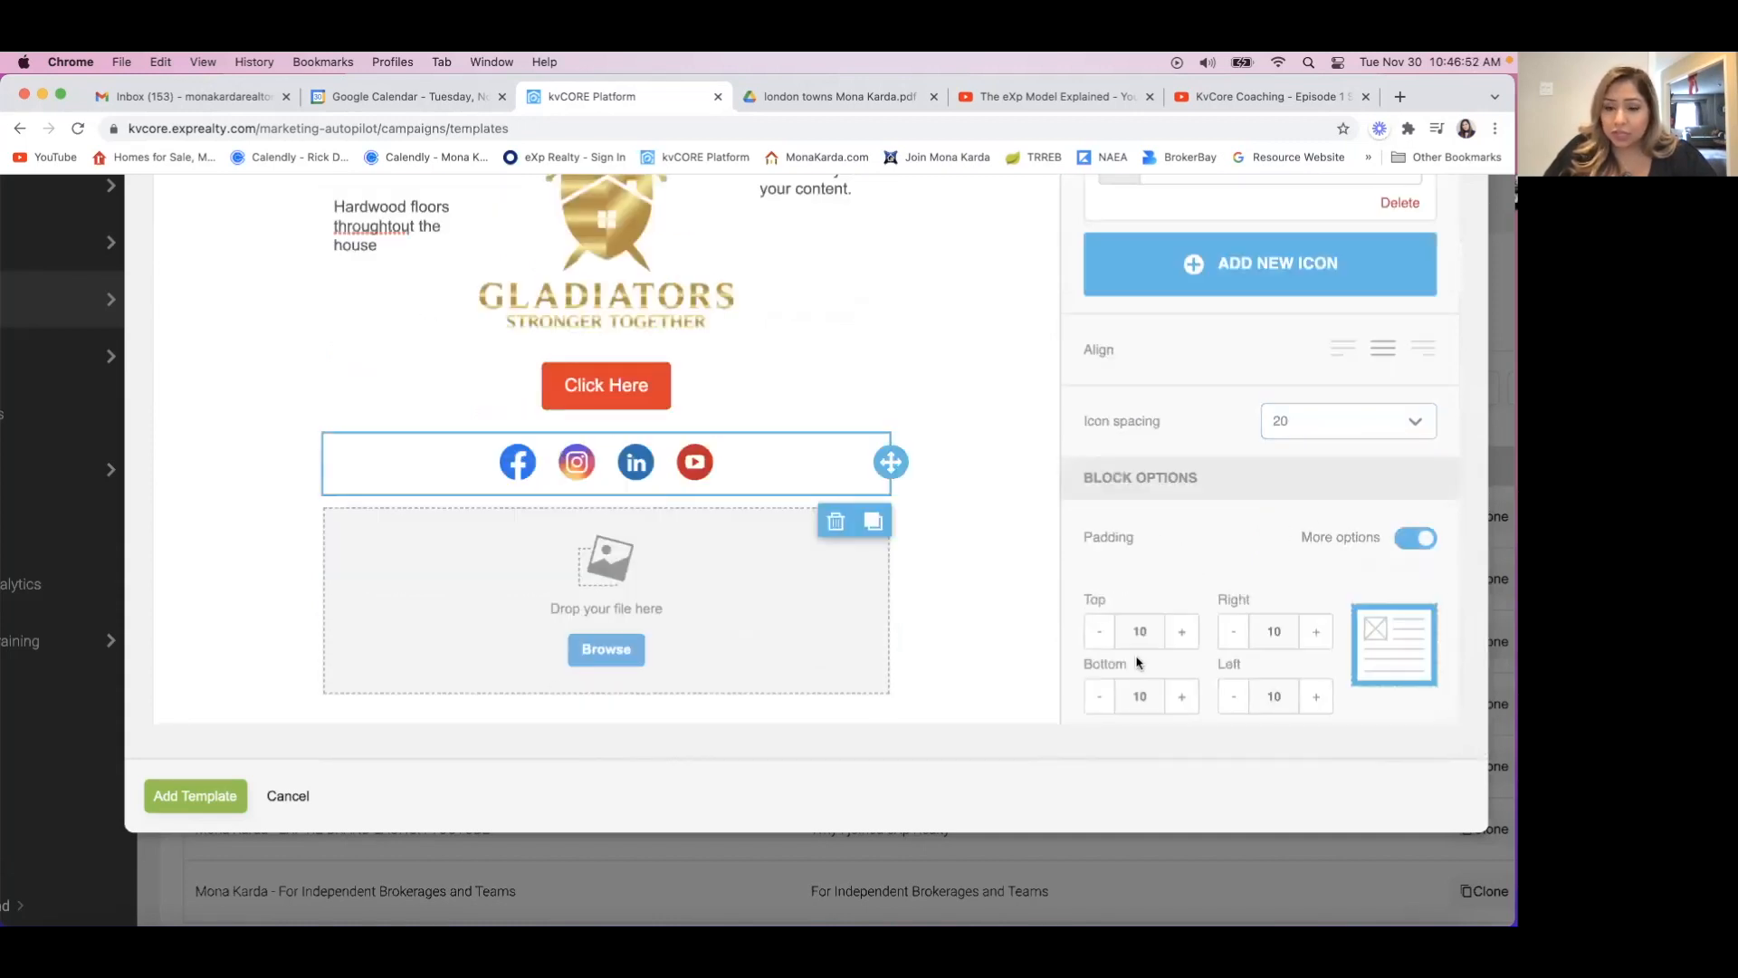
left_click(1180, 632)
left_click(1180, 632)
left_click(1180, 632)
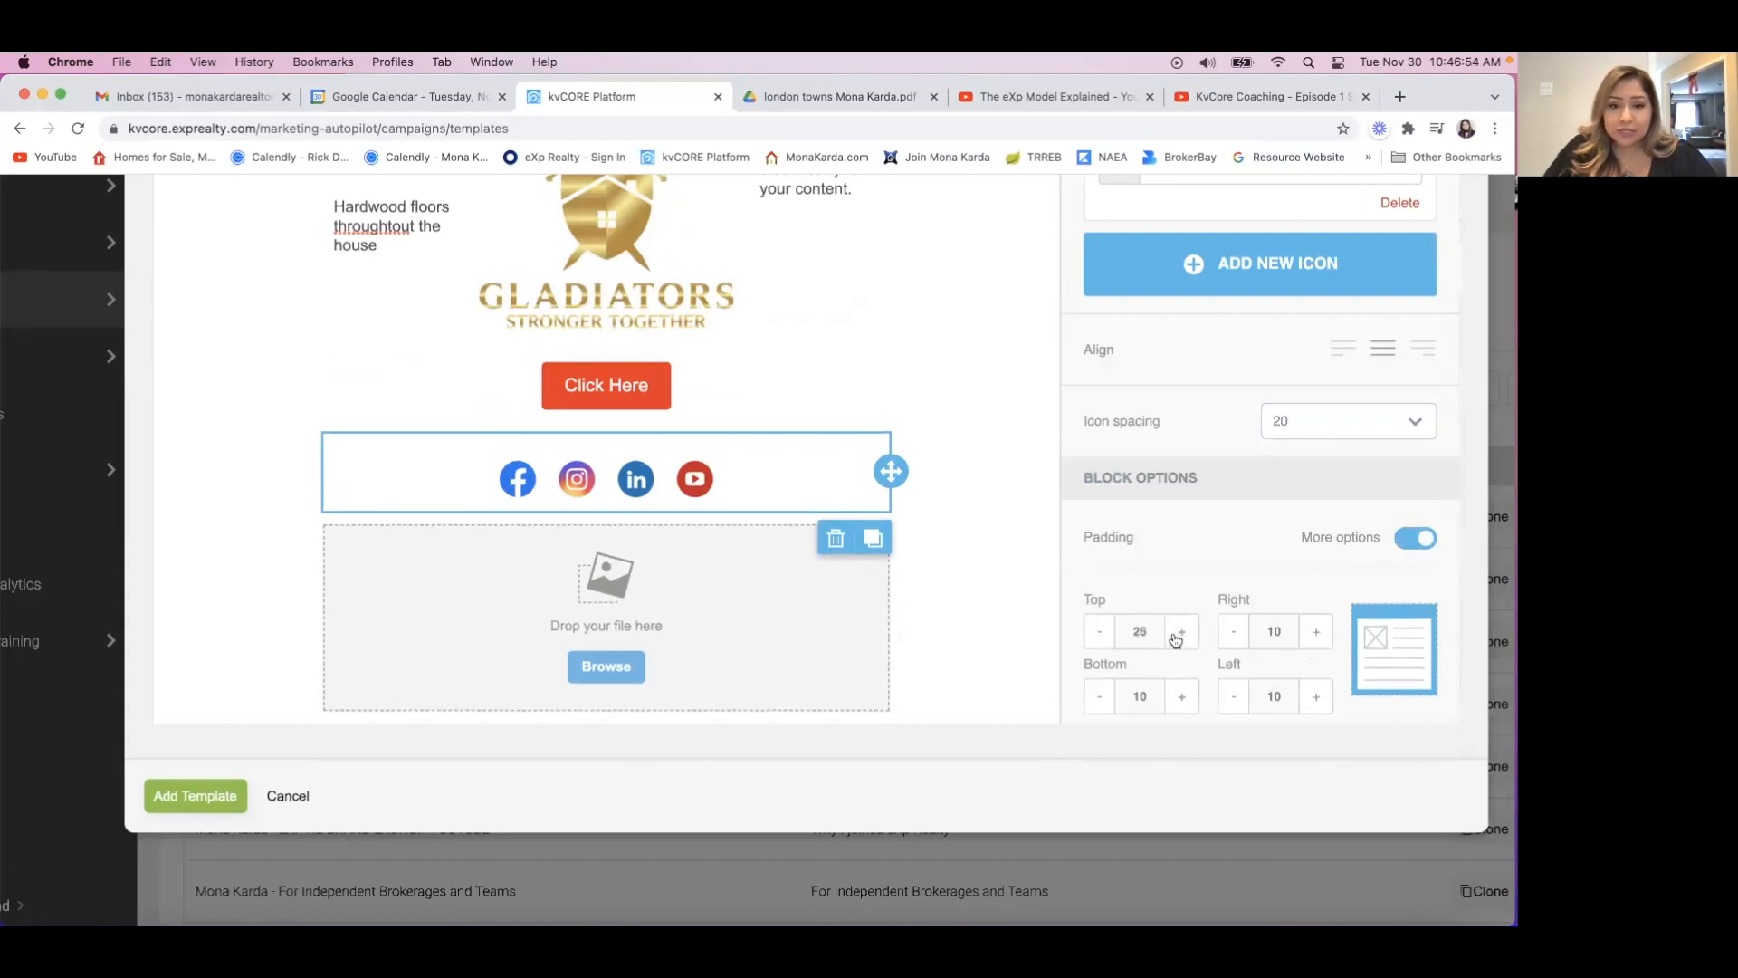
left_click(1100, 644)
left_click(1233, 631)
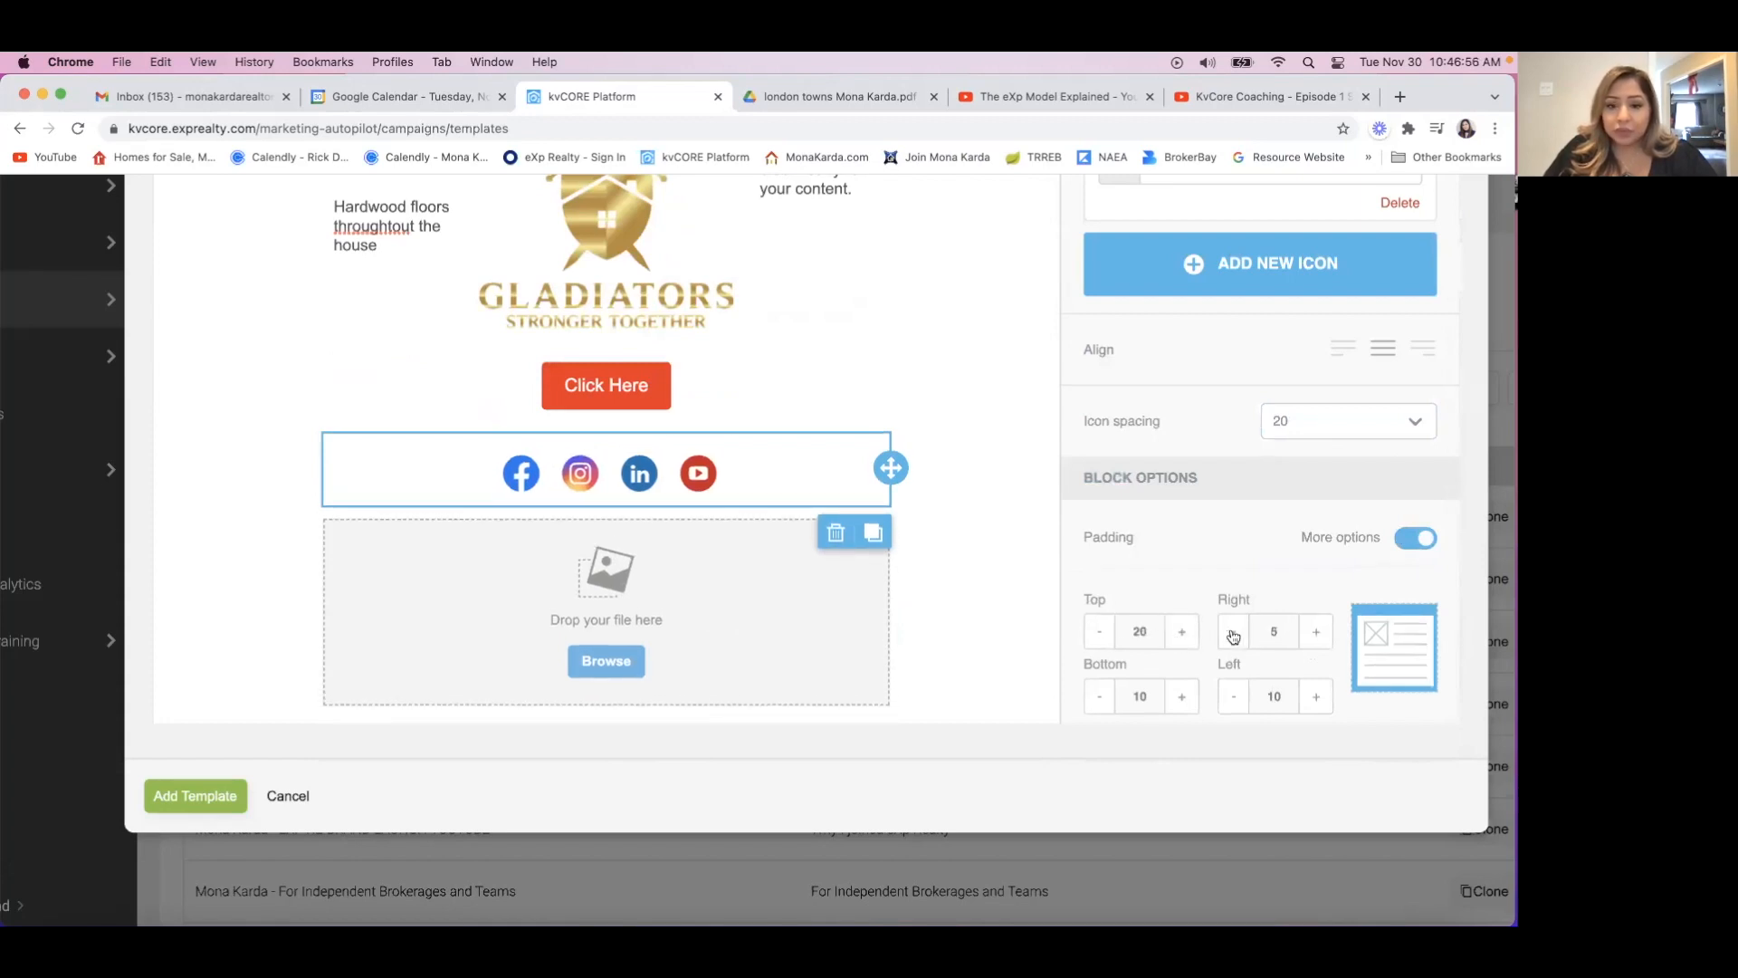
left_click(1231, 699)
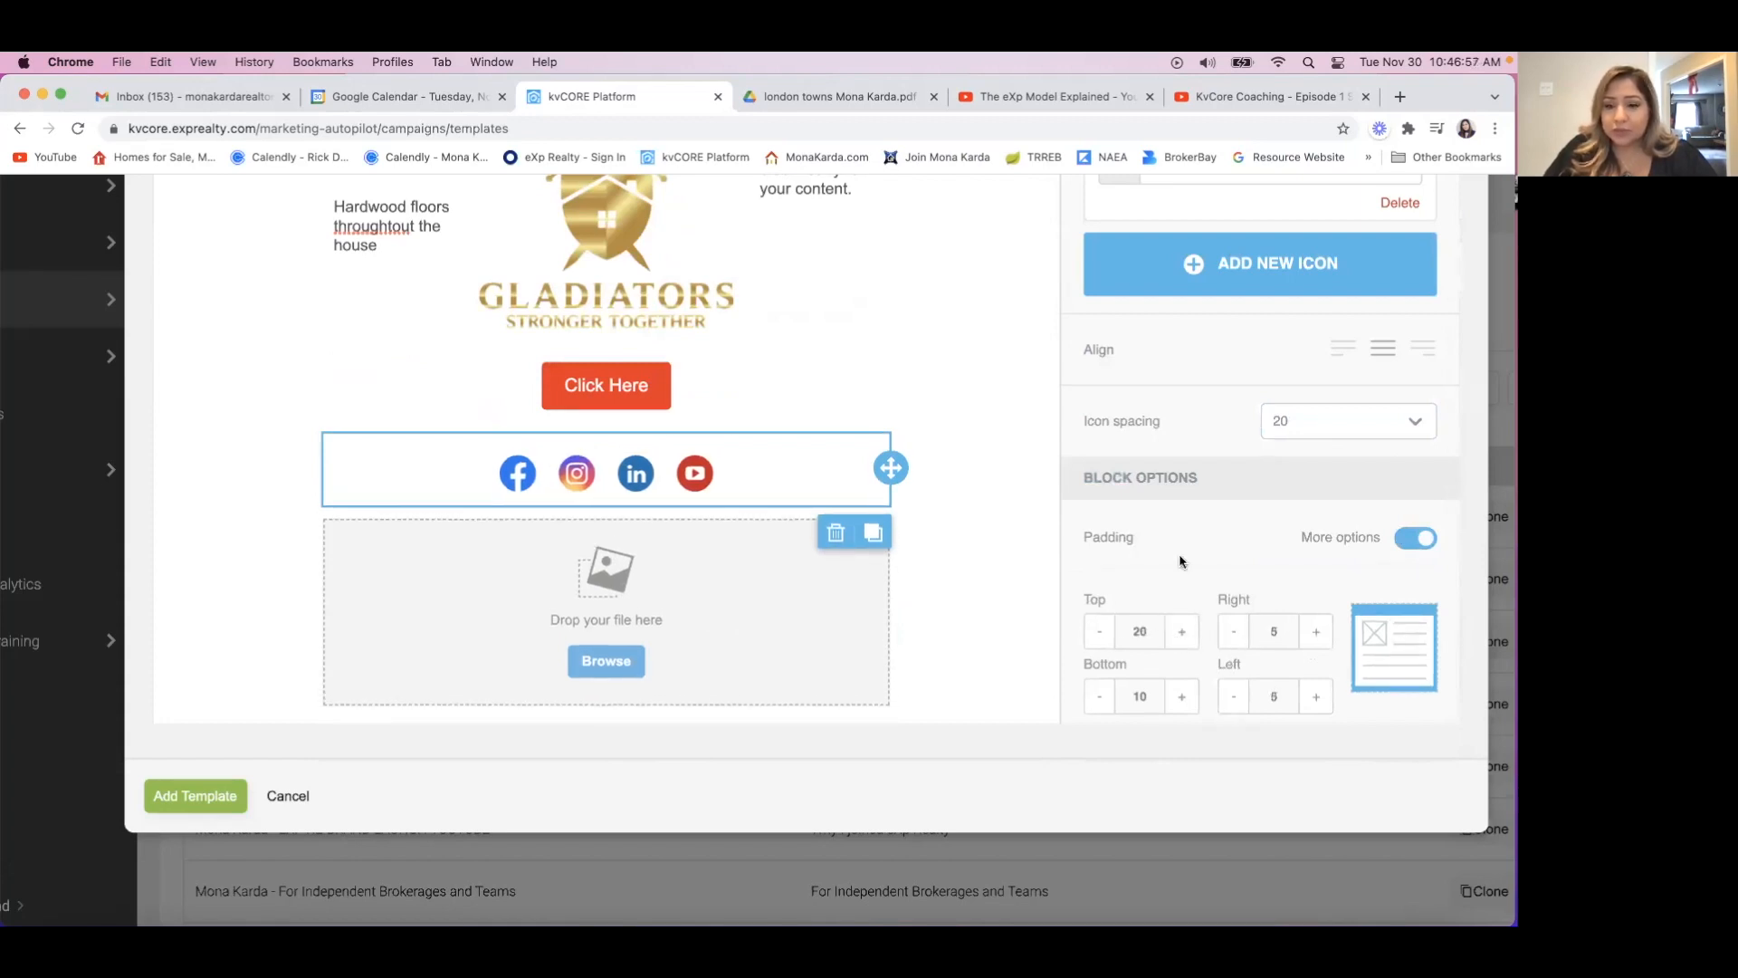
left_click(1417, 537)
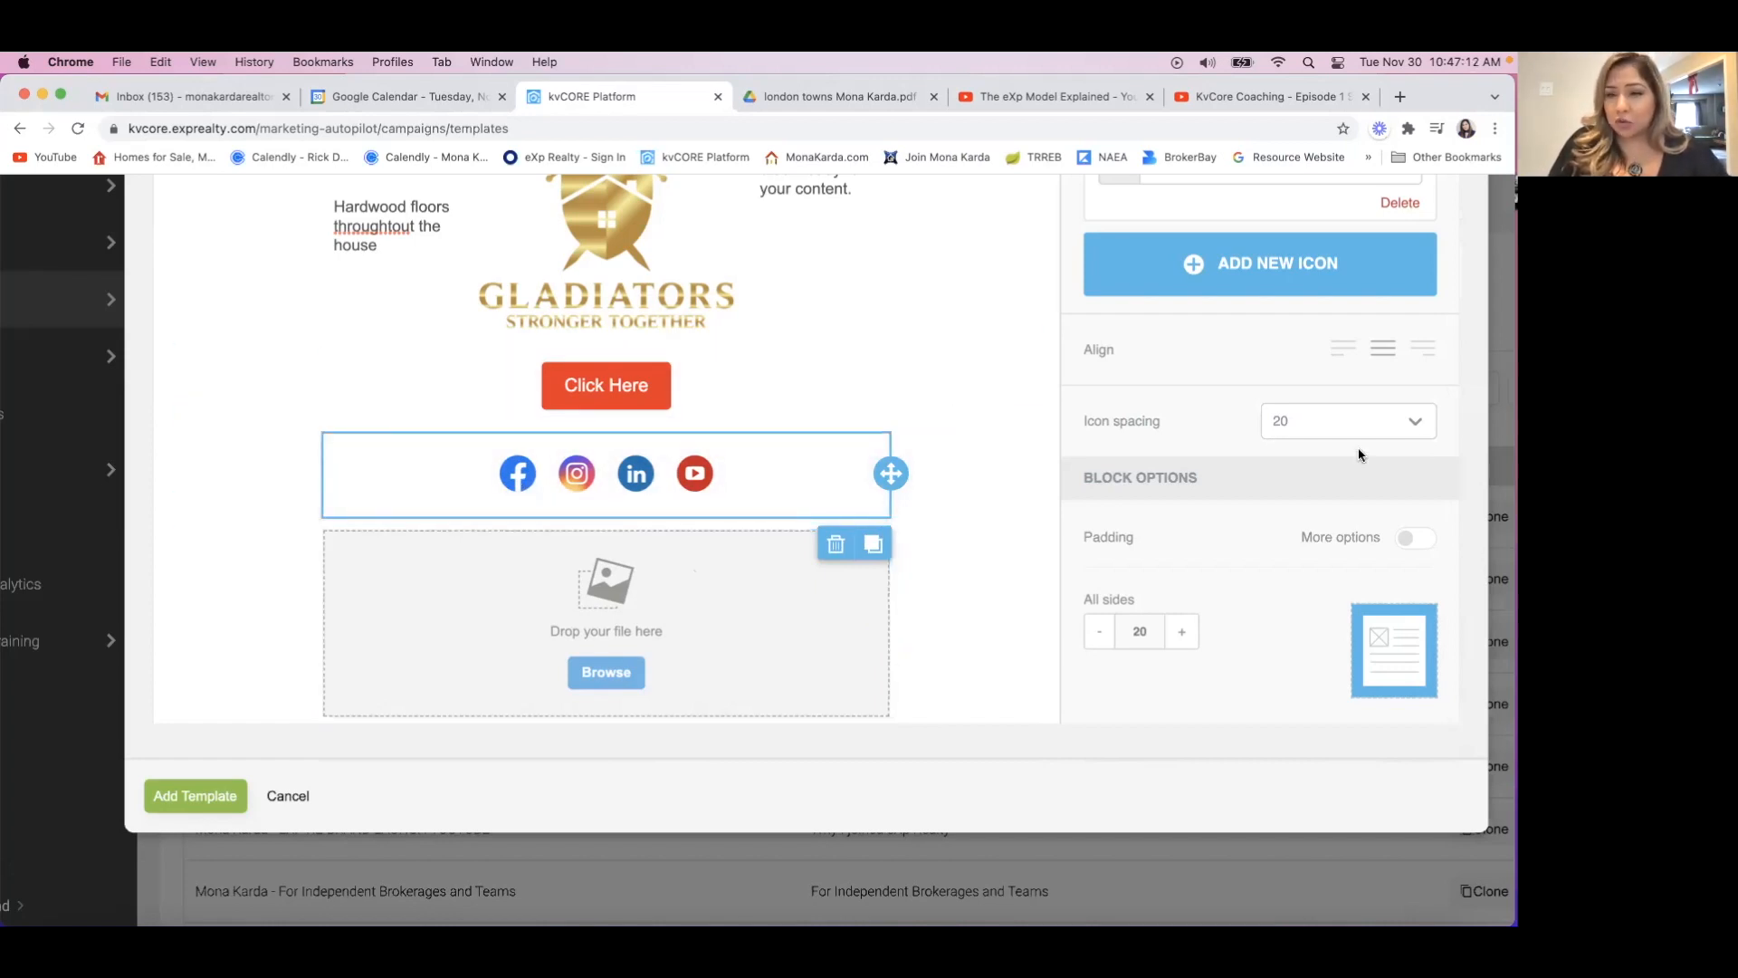
Insert a single-column row between the Click Here button and the social icons, and place a text block in it.
scroll(1358, 447, "up", 5)
scroll(1358, 448, "up", 10)
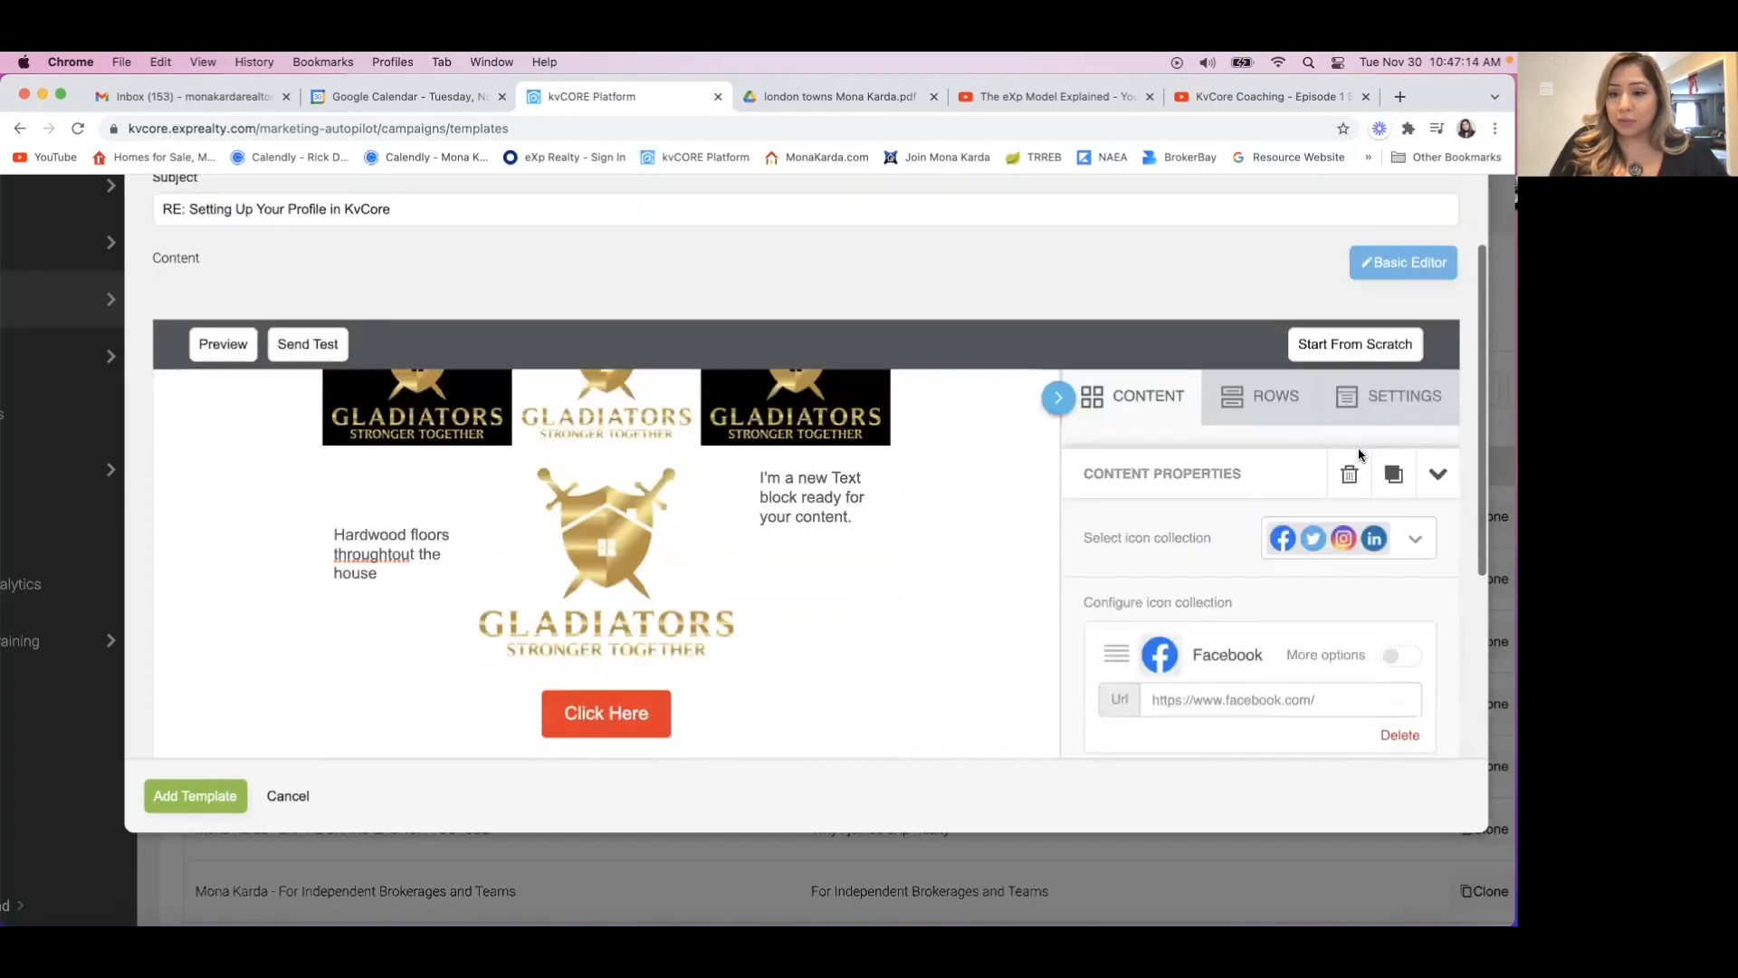
left_click(1268, 280)
scroll(1150, 543, "down", 1)
scroll(1150, 544, "up", 2)
left_click_drag(1253, 389, 619, 645)
scroll(834, 650, "down", 1)
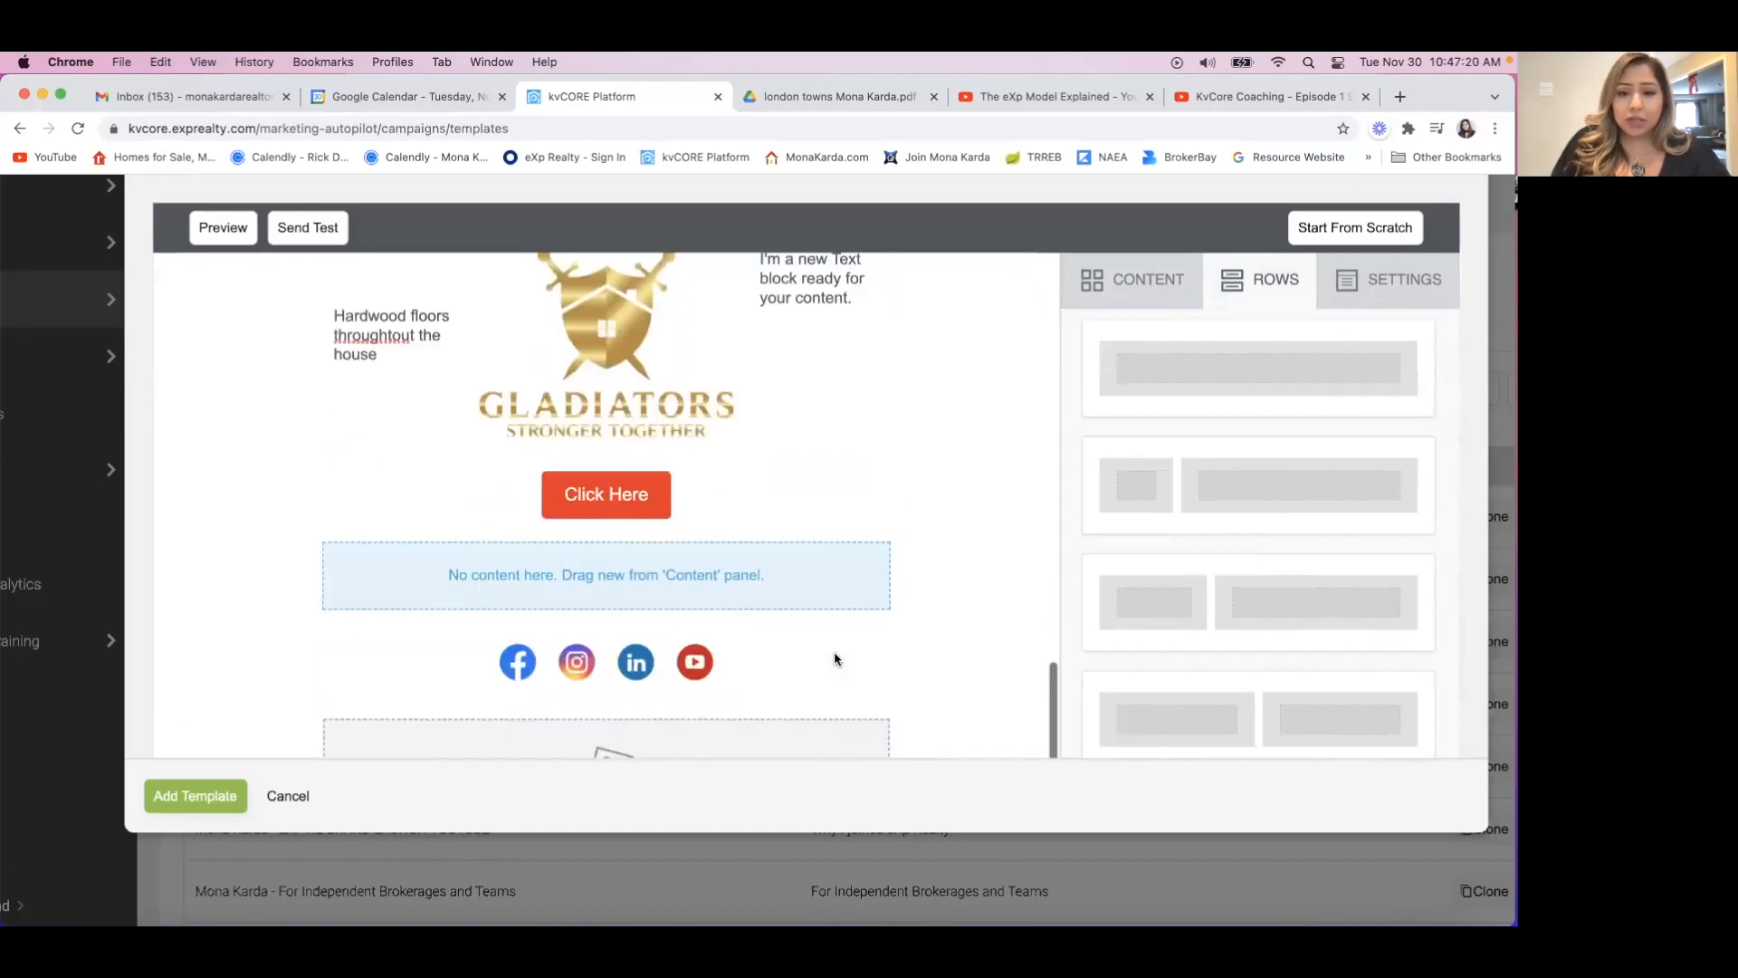
left_click(1124, 288)
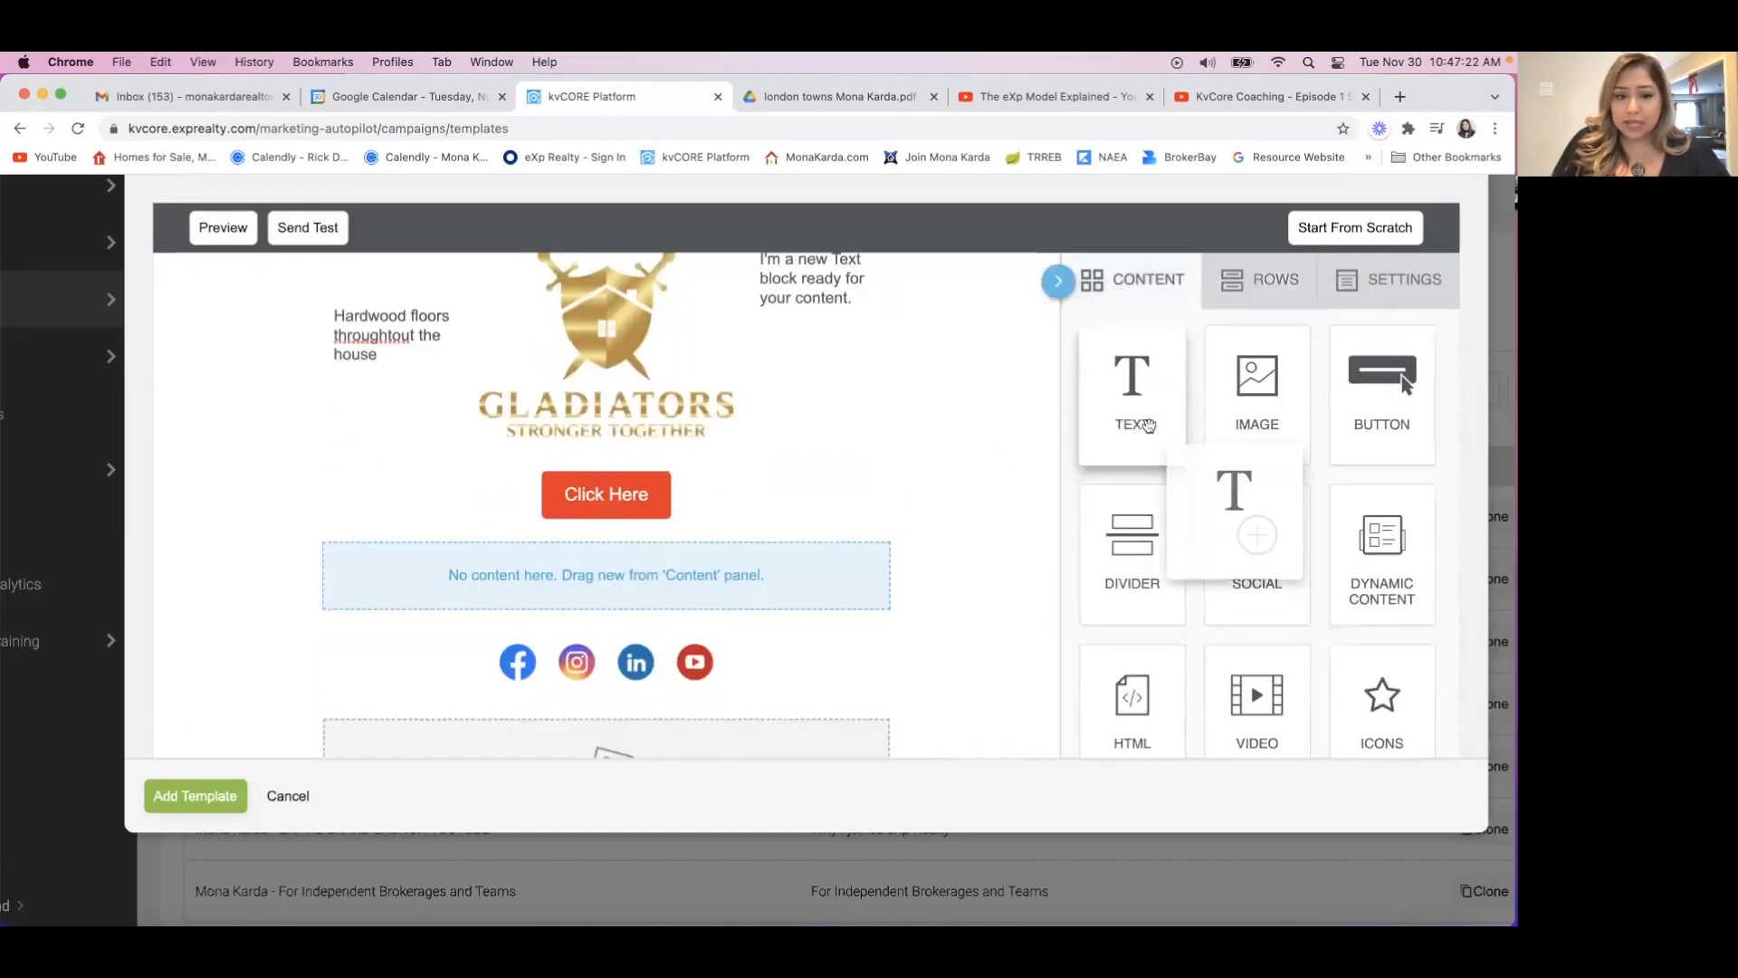
left_click_drag(1148, 426, 647, 590)
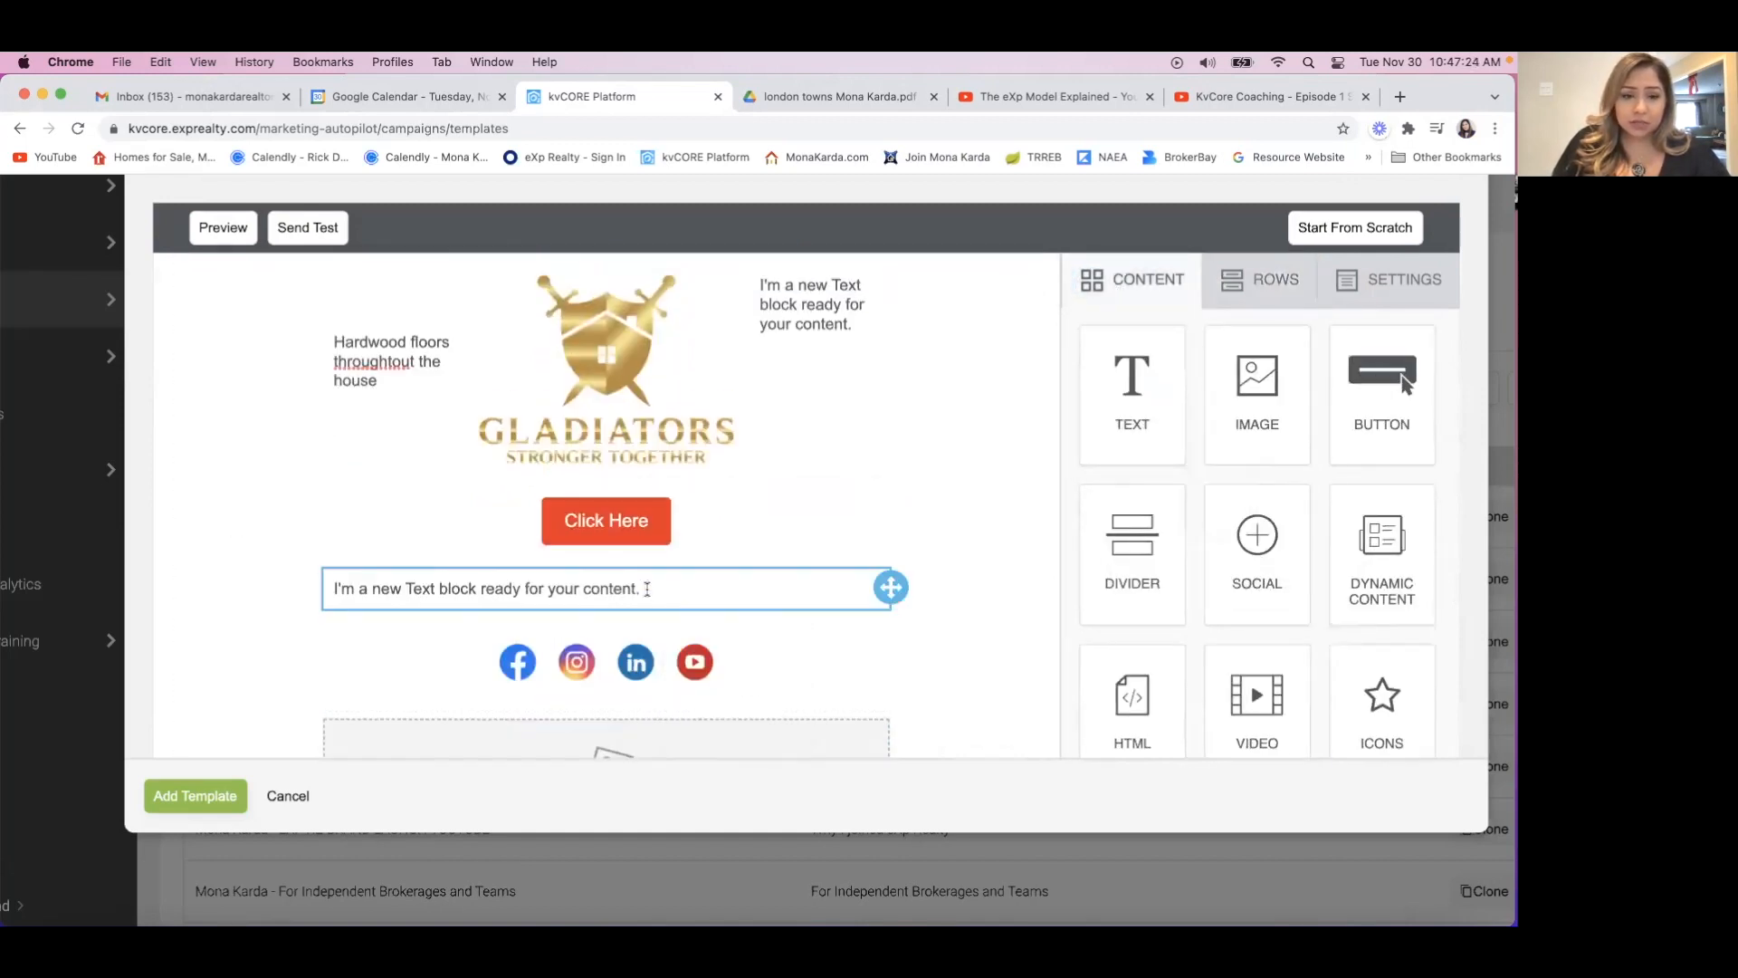
Replace the new text block's placeholder with "FOLLOW" and the agent's full name in capitals, and apply the second line-height option.
triple_click(649, 588)
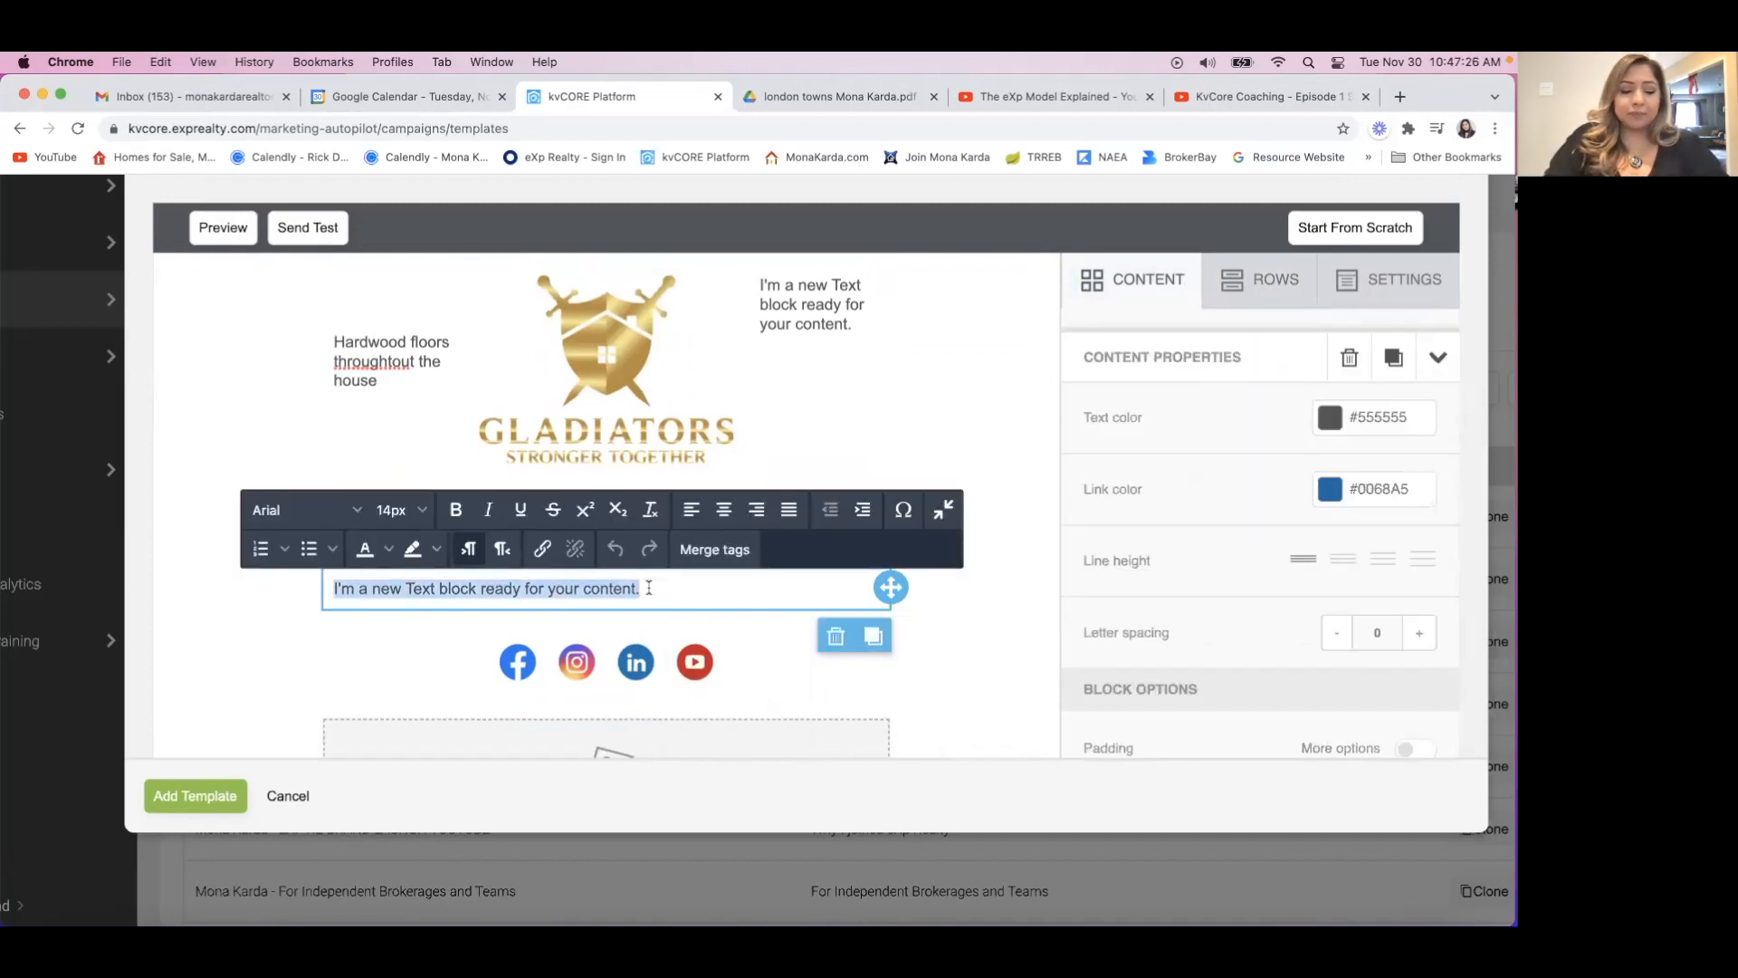
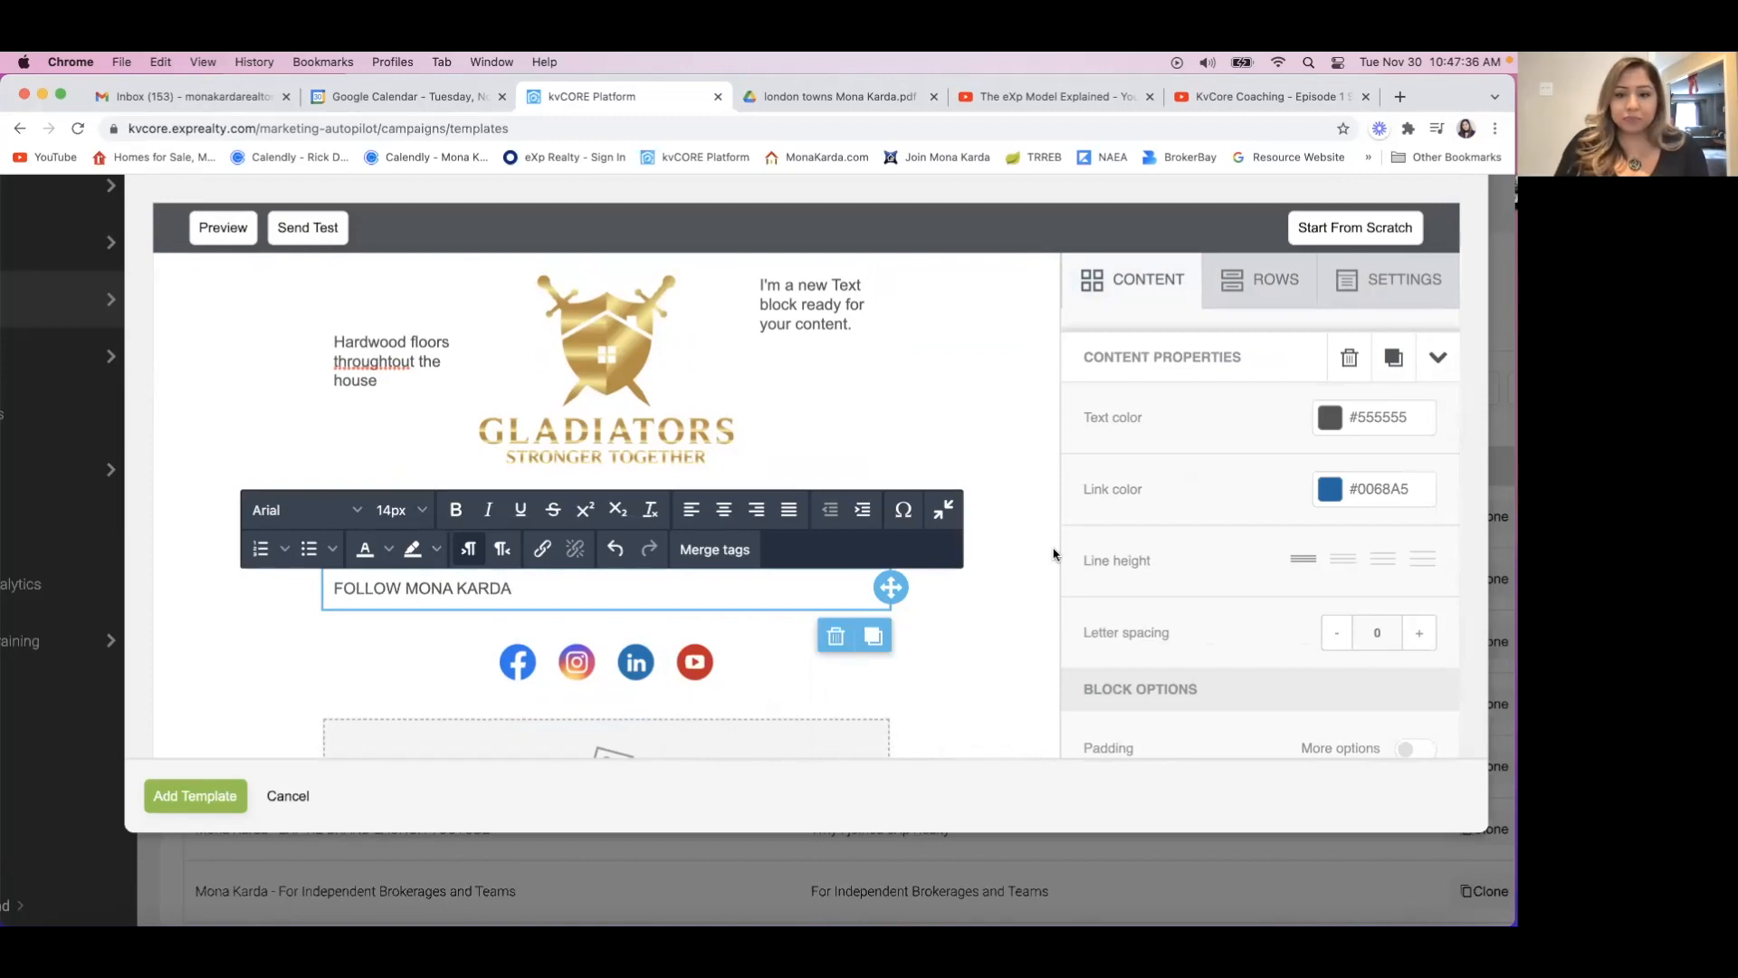
left_click(1349, 561)
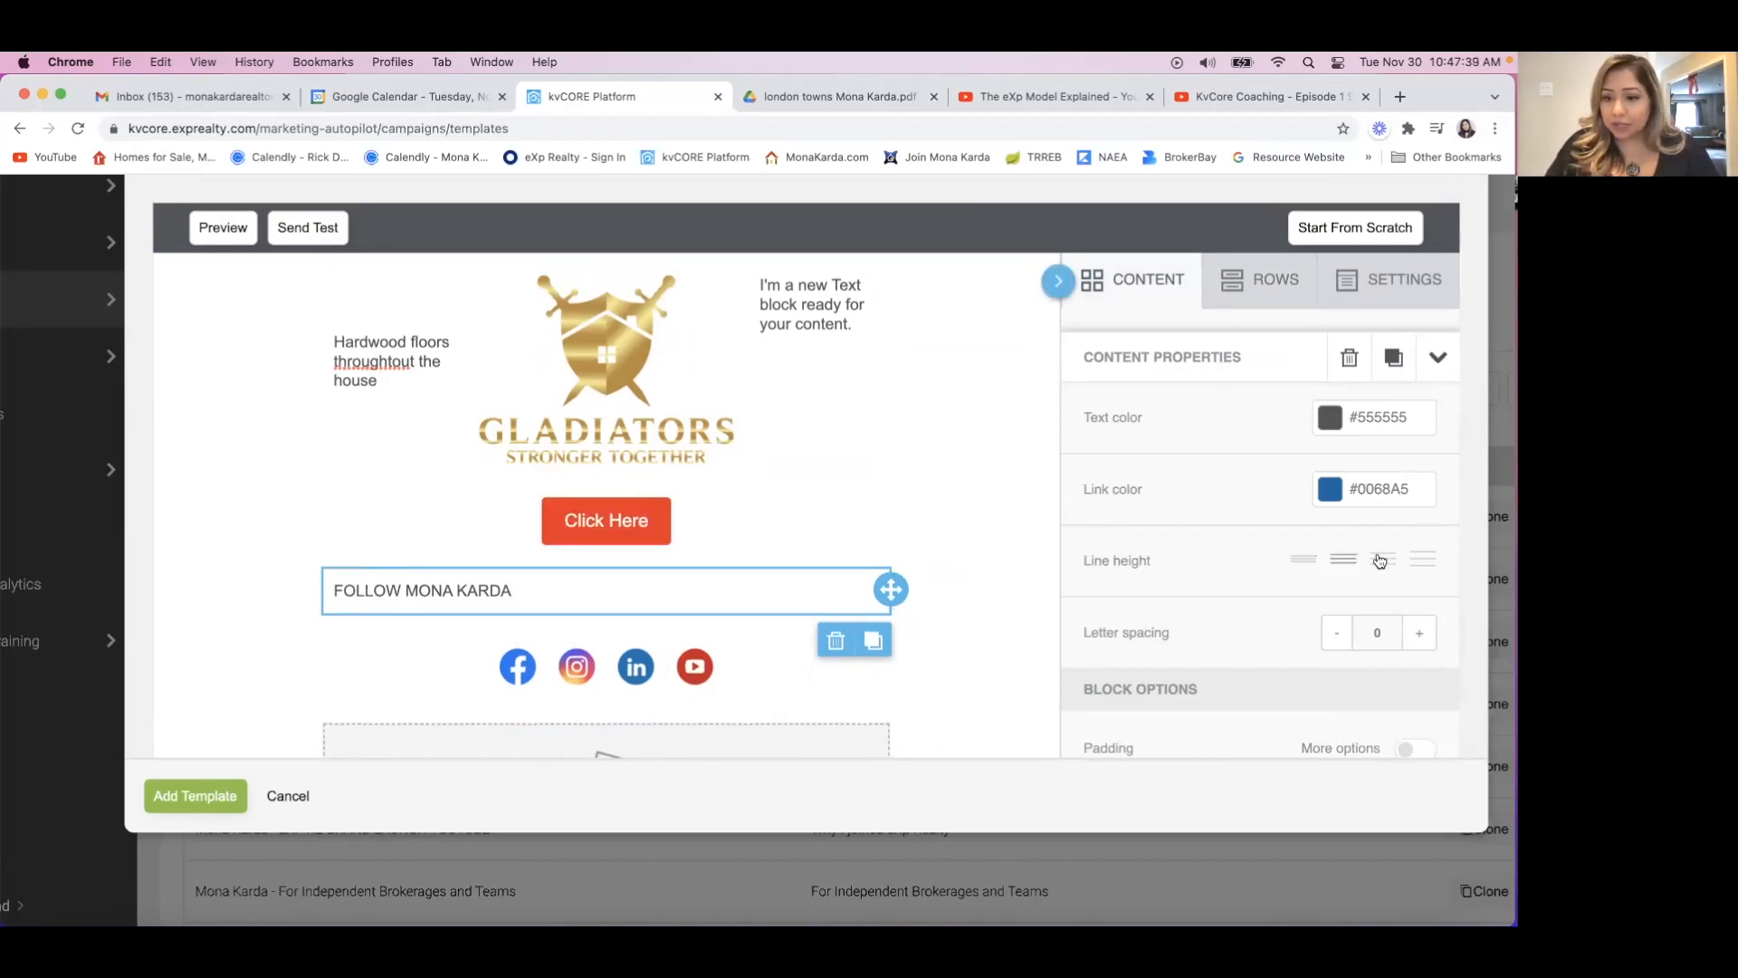
scroll(1372, 563, "down", 4)
scroll(1372, 562, "up", 5)
Centre the follow heading above the social icons and change its font to Lucida Sans.
left_click(582, 582)
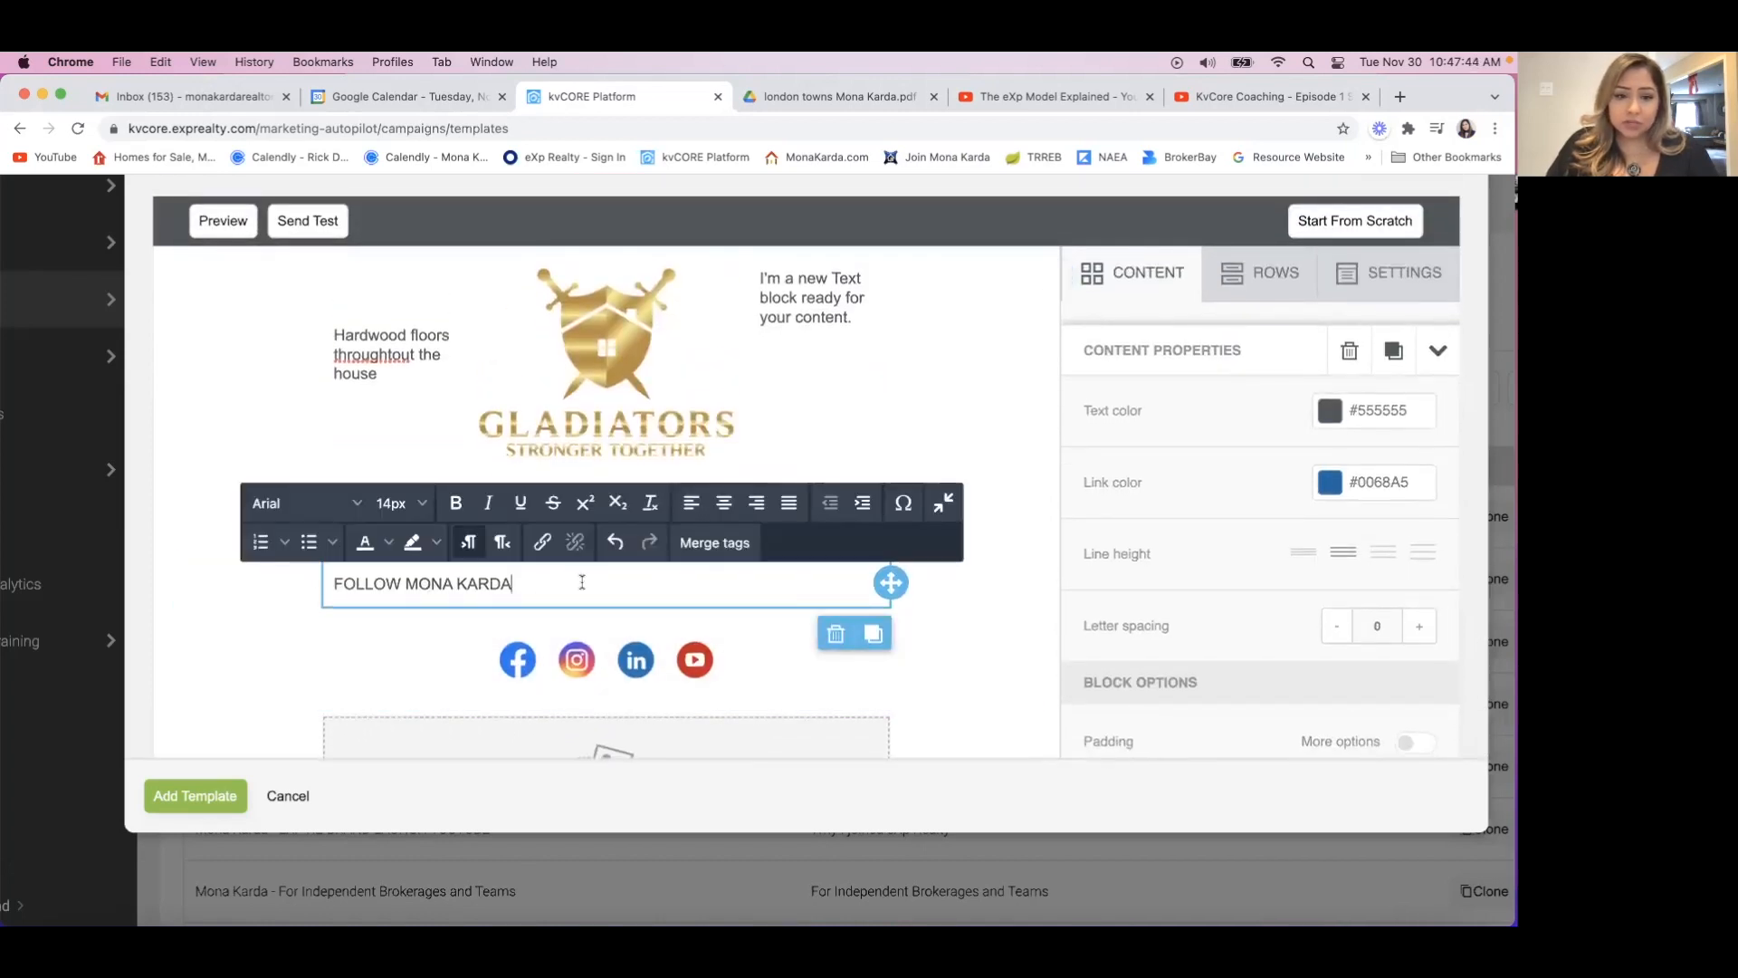
left_click_drag(533, 580, 284, 586)
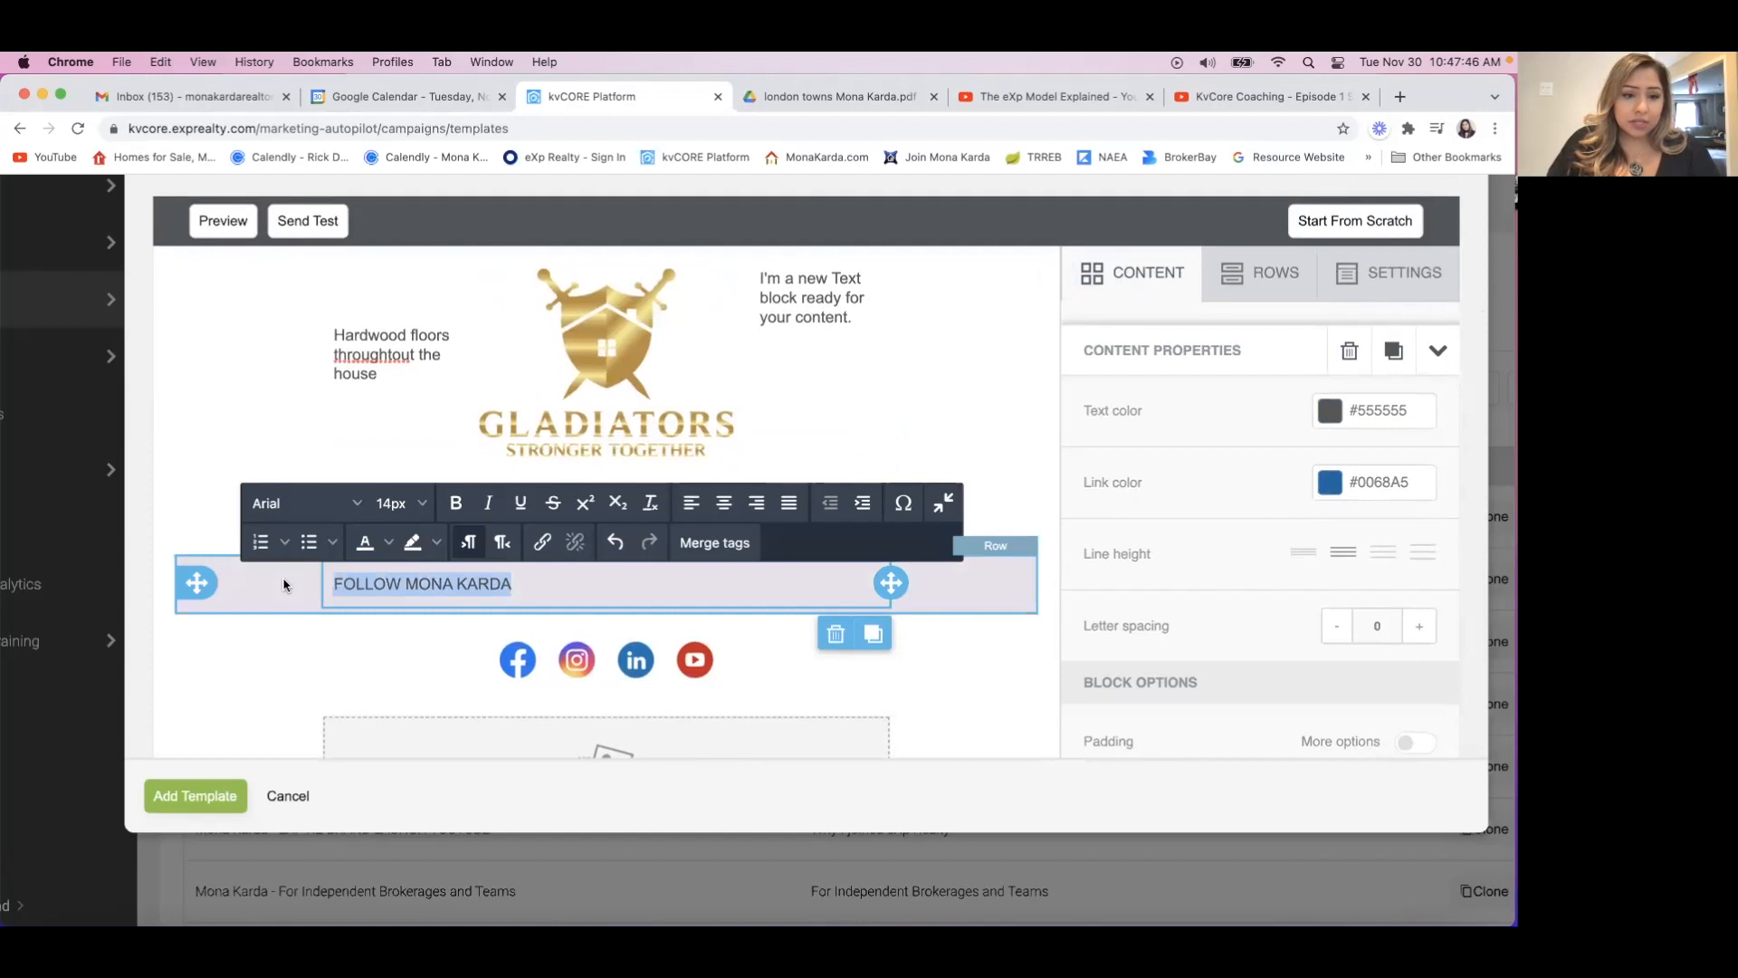
left_click(724, 503)
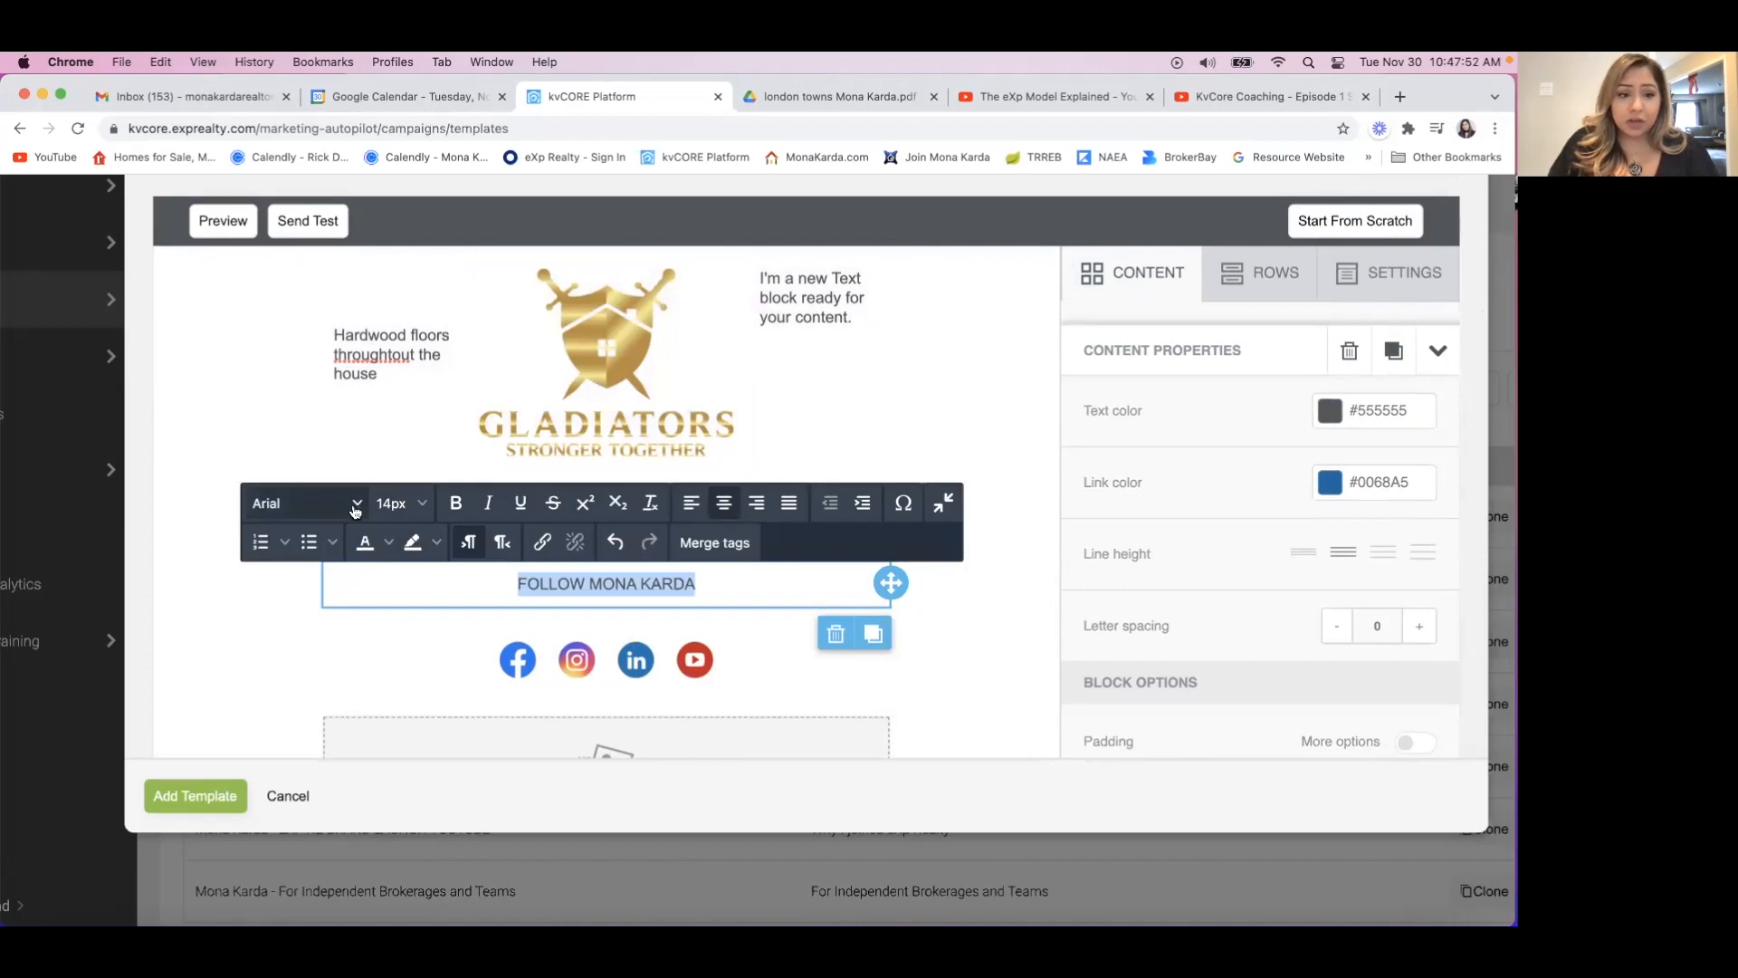
left_click(355, 505)
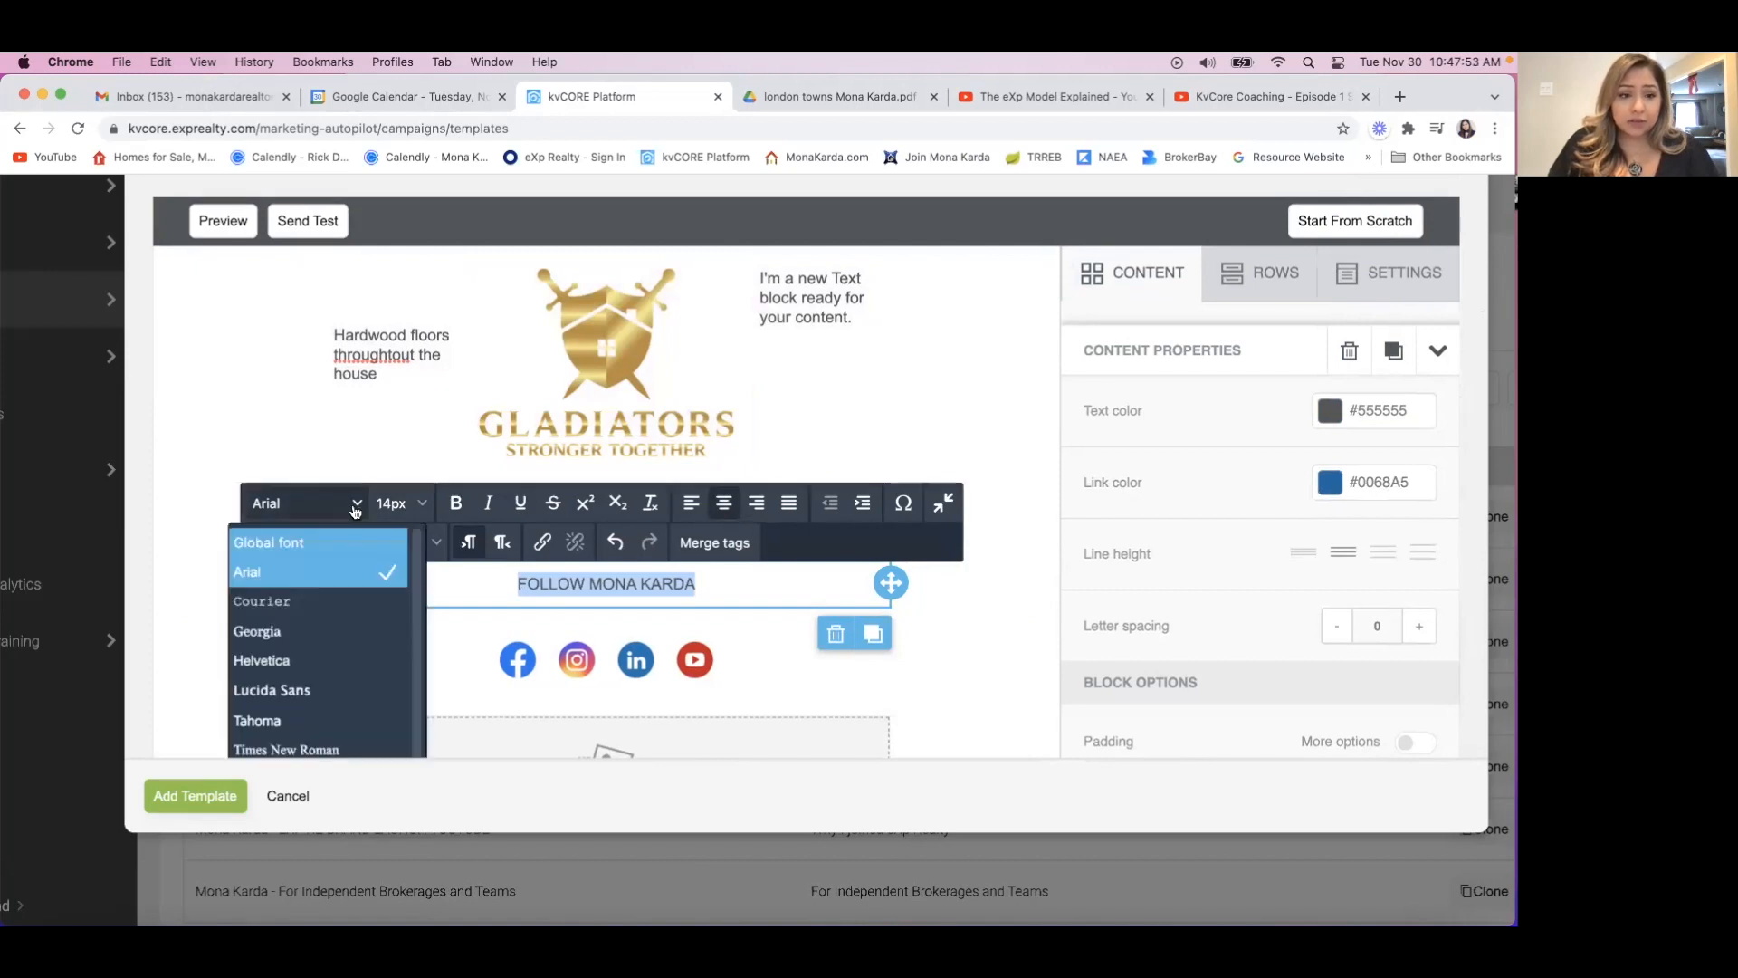
left_click(336, 690)
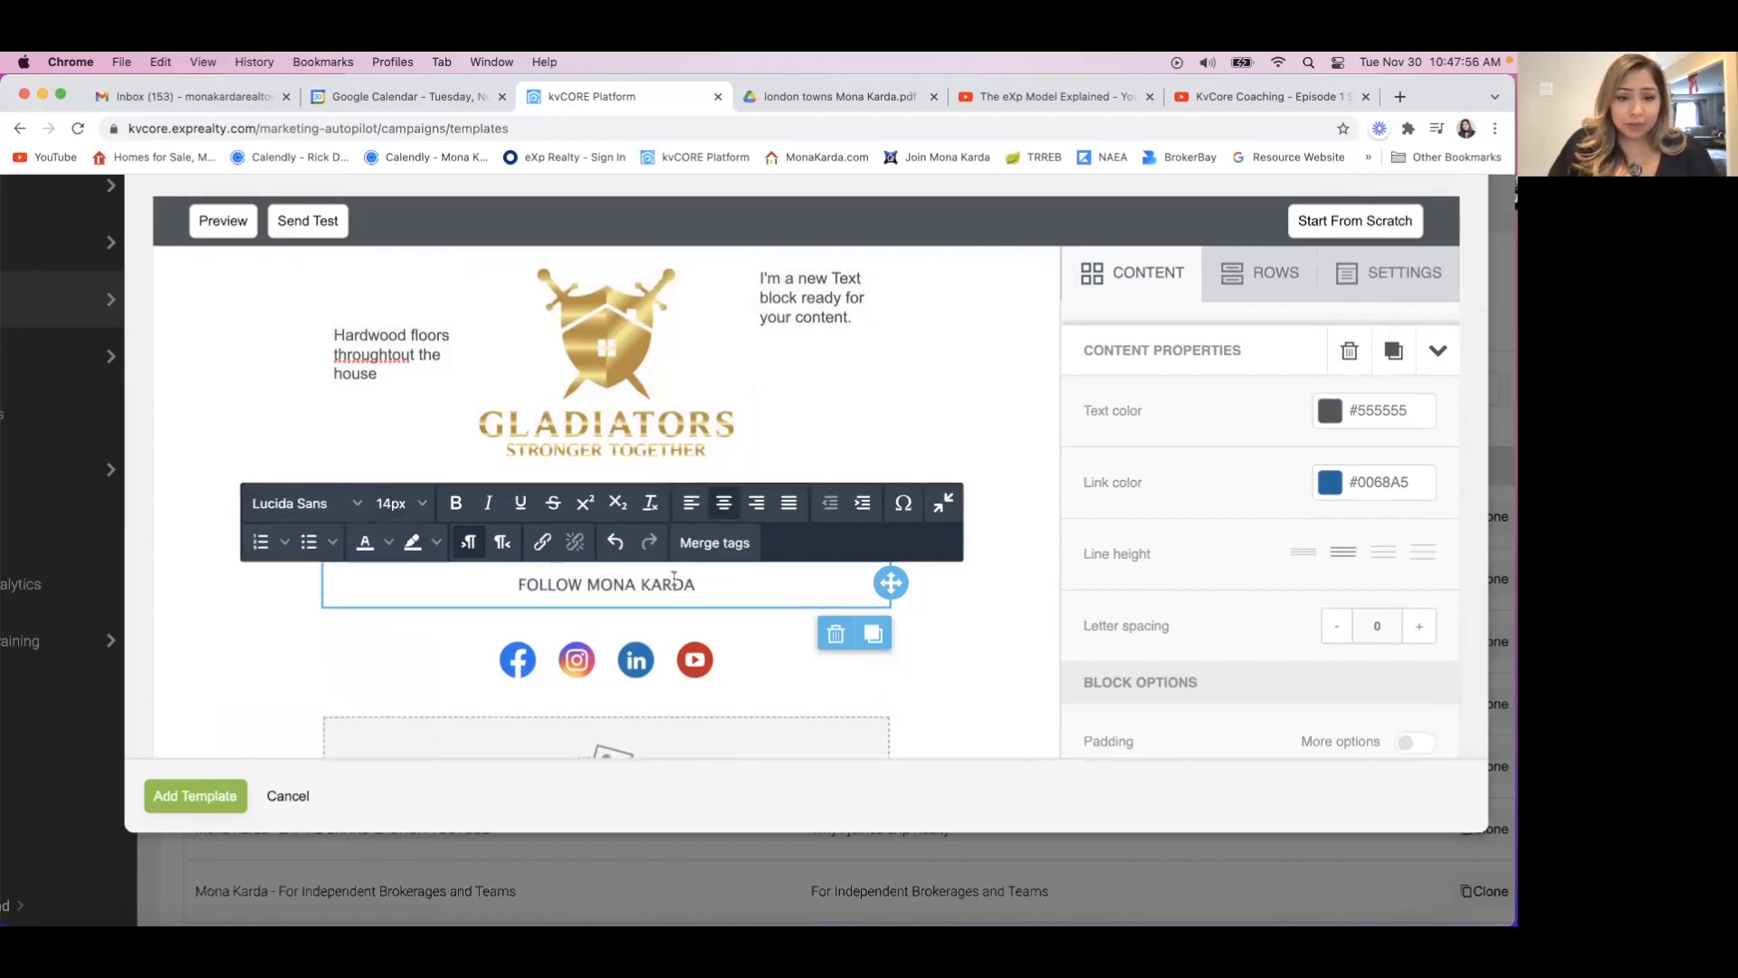
Try a 64px font size for the follow heading and set it to 30px.
left_click_drag(697, 584, 455, 588)
left_click(420, 504)
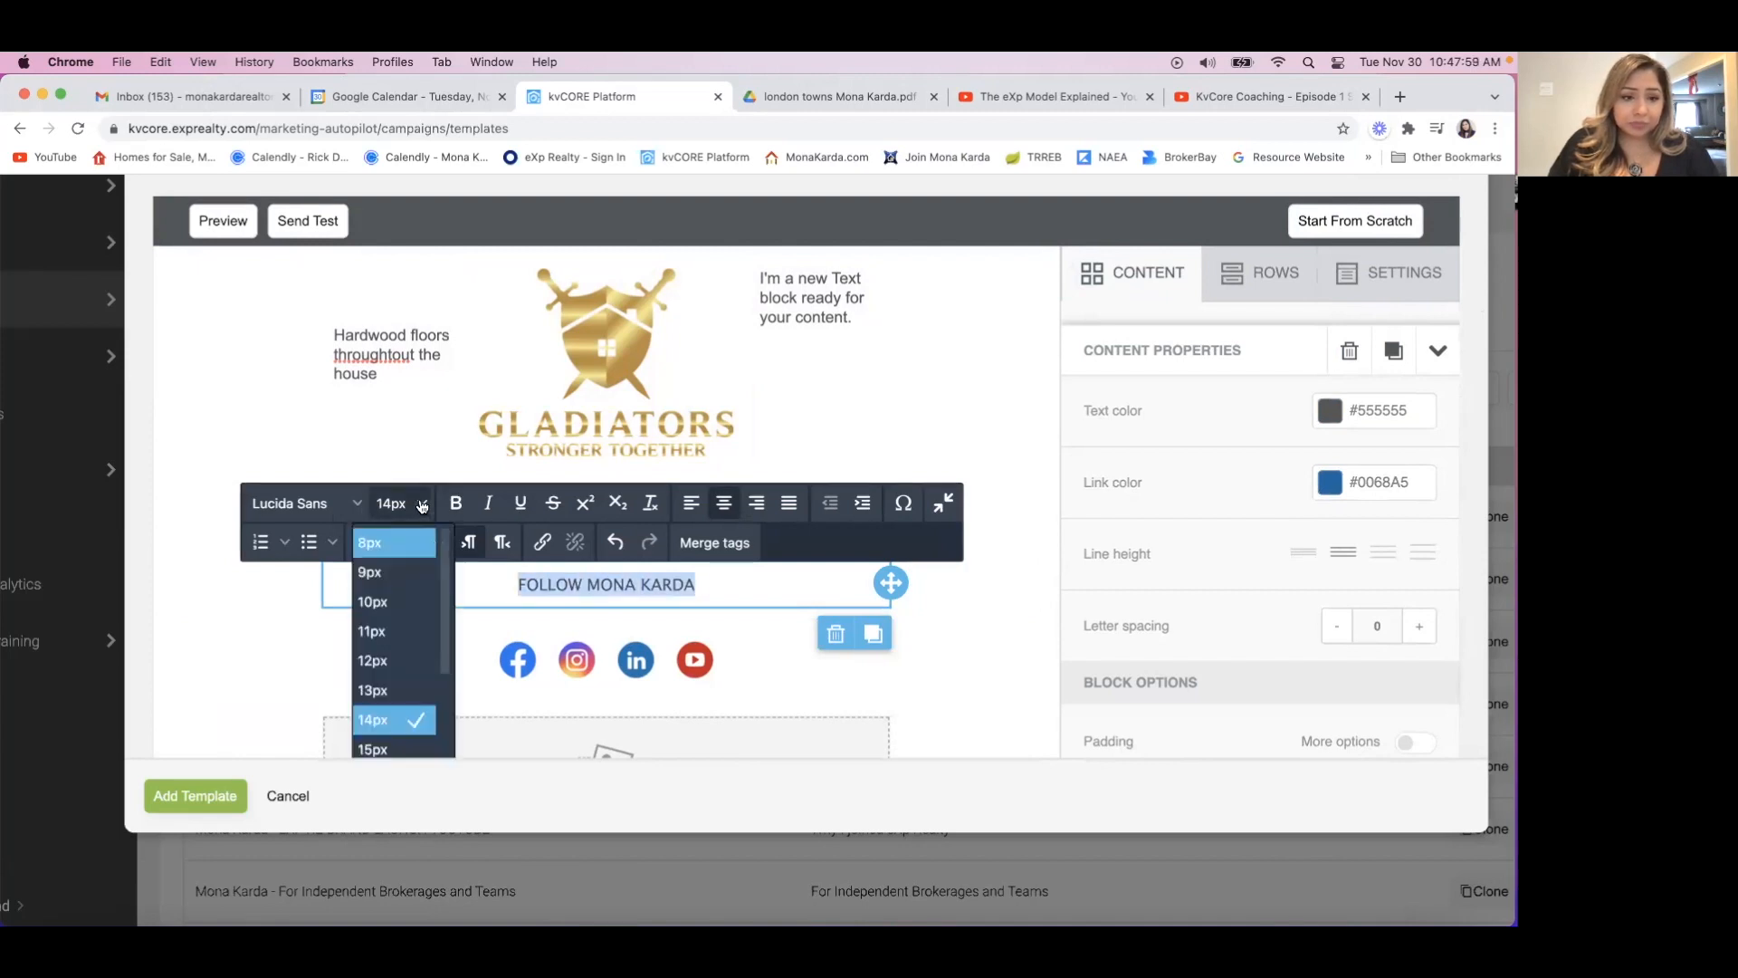
scroll(400, 702, "down", 10)
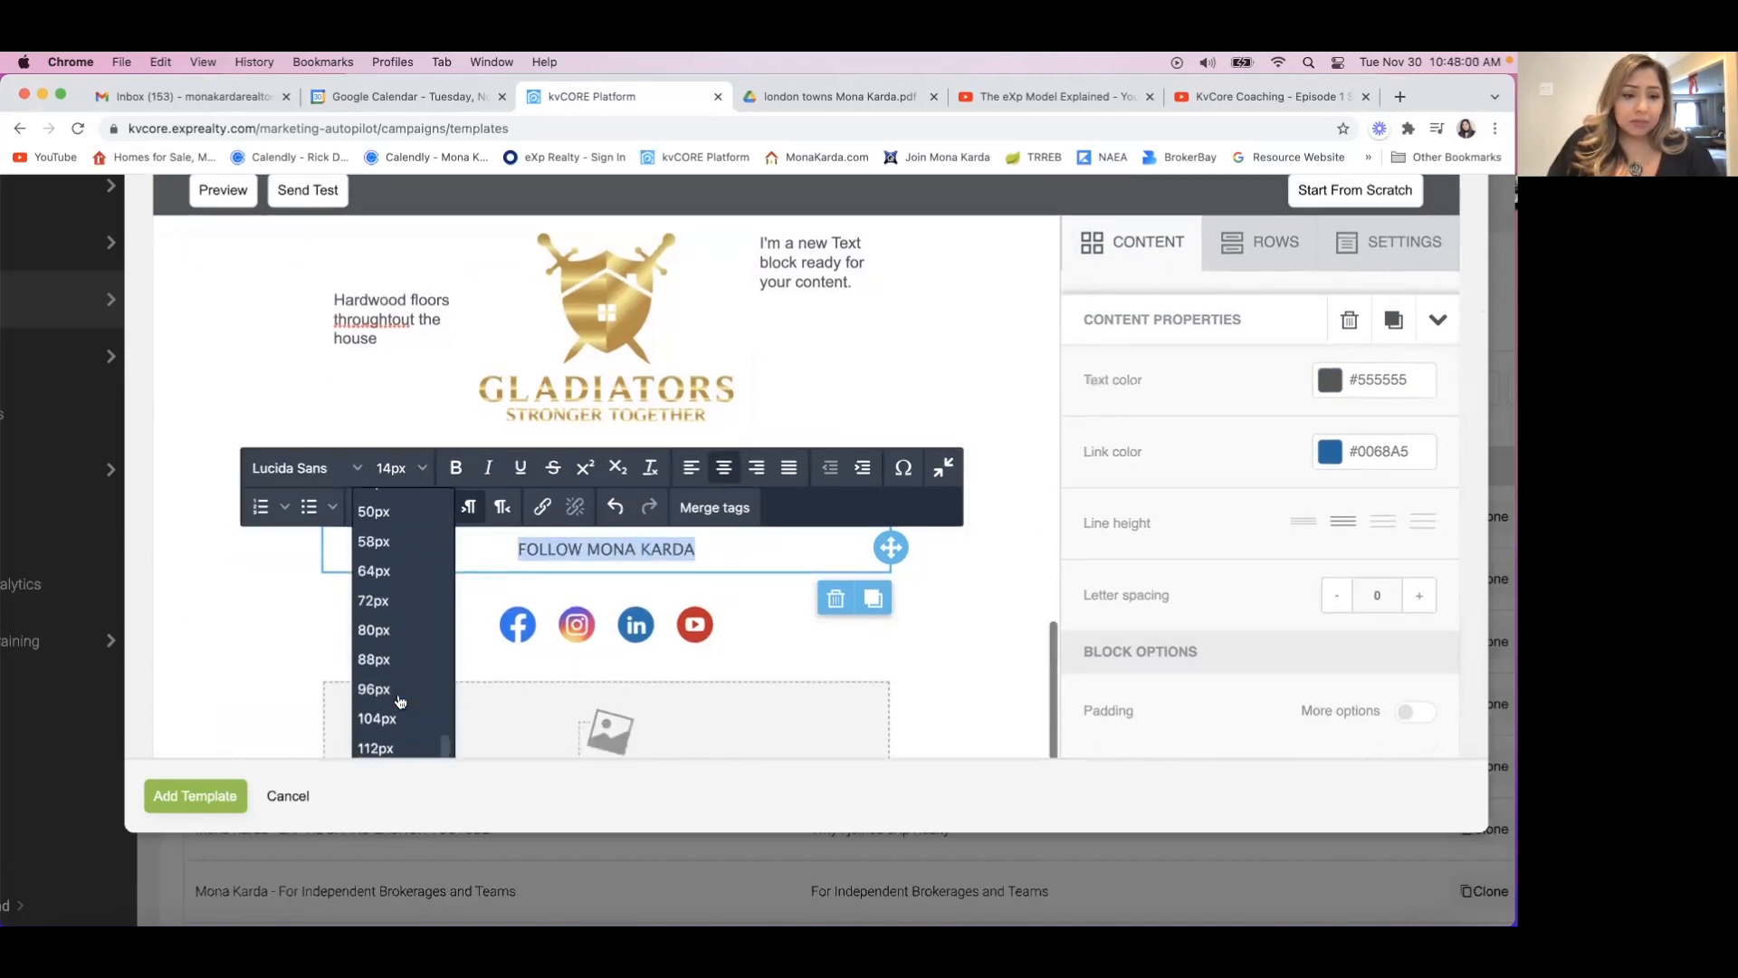
left_click(396, 505)
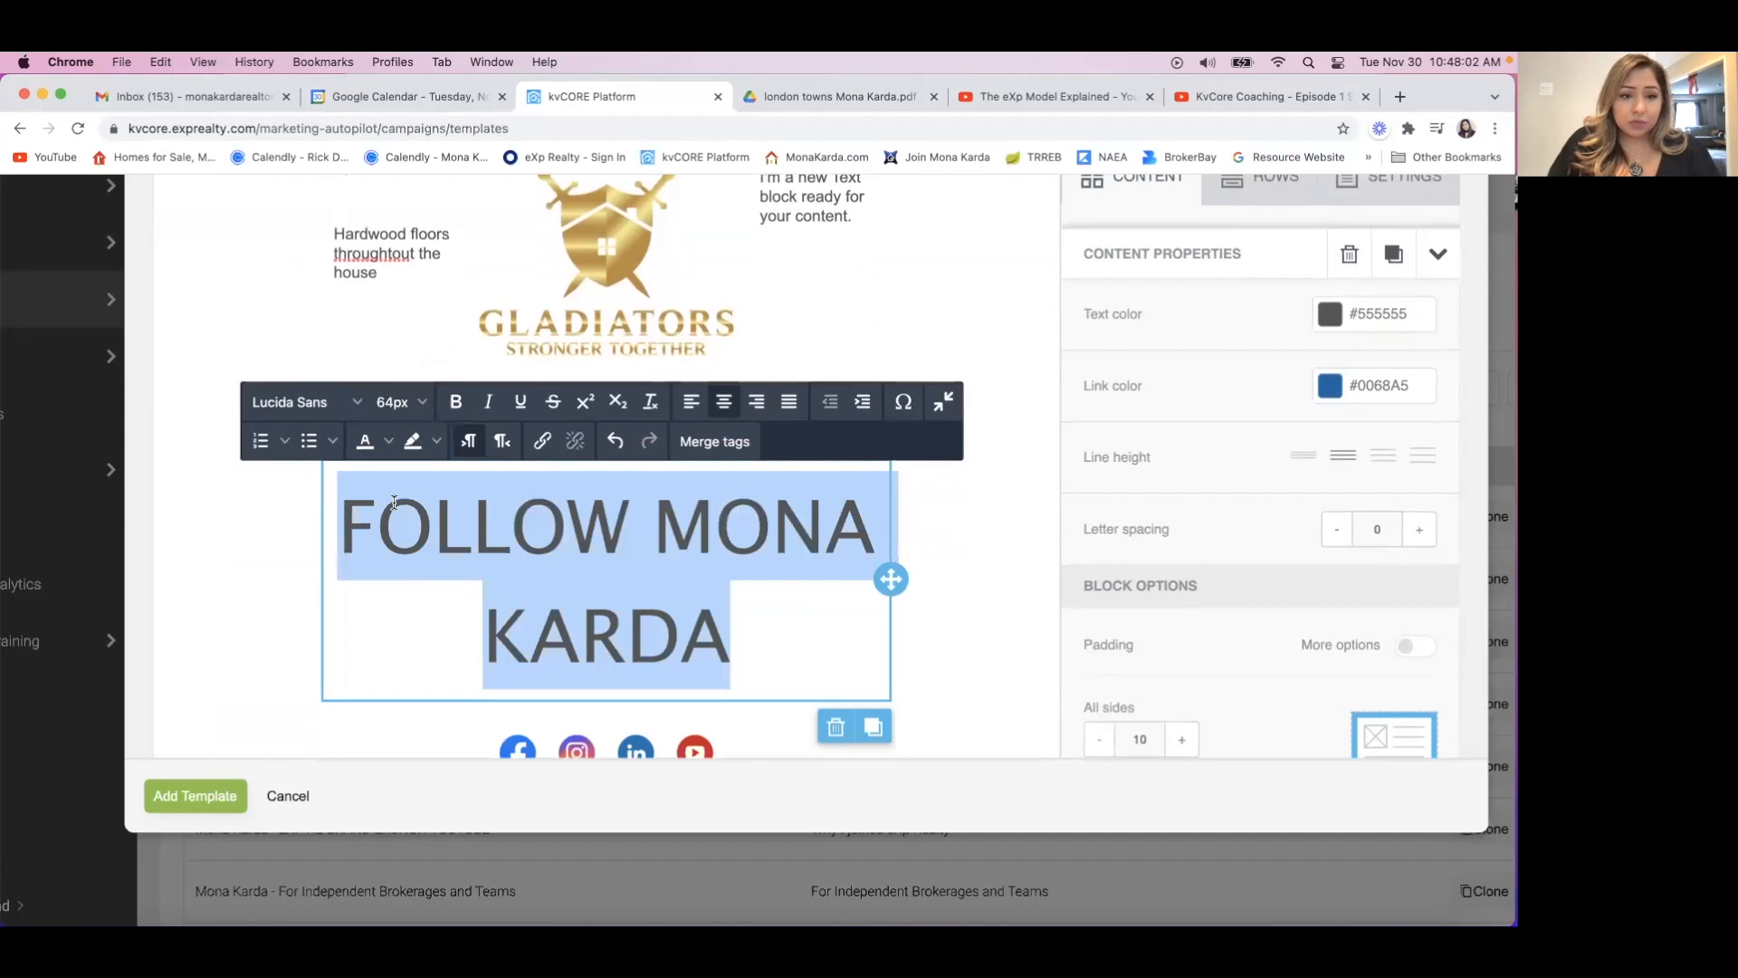
left_click(423, 403)
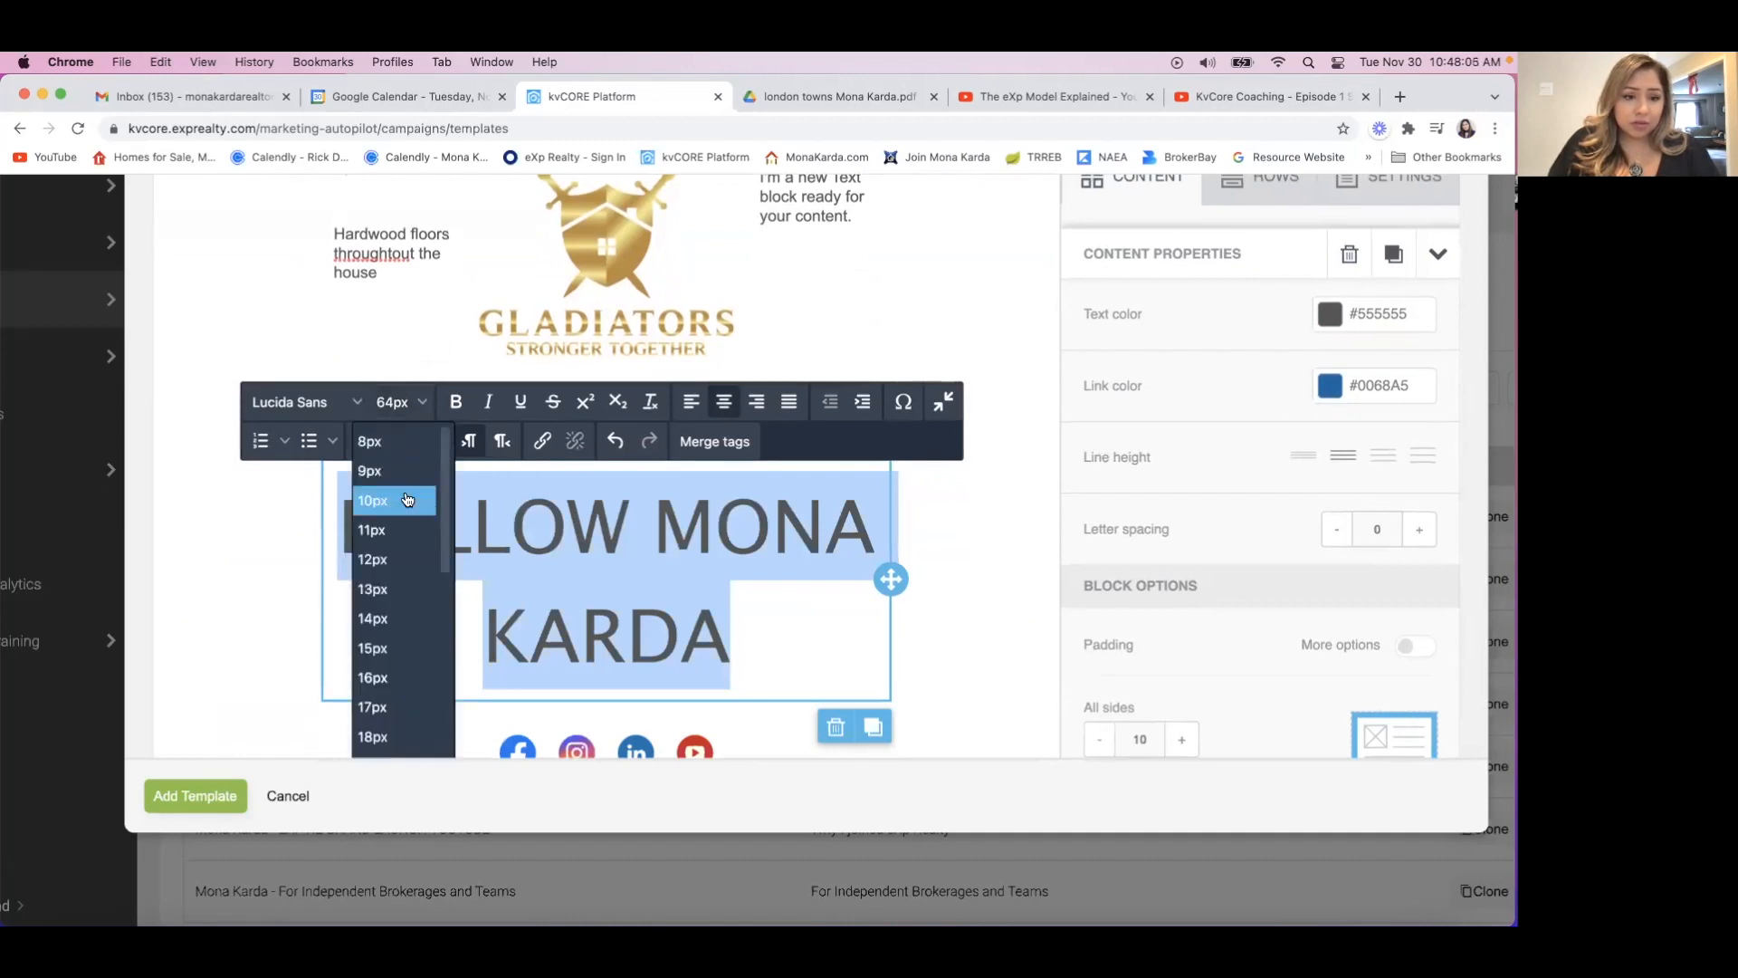
scroll(411, 662, "down", 1)
scroll(407, 656, "down", 5)
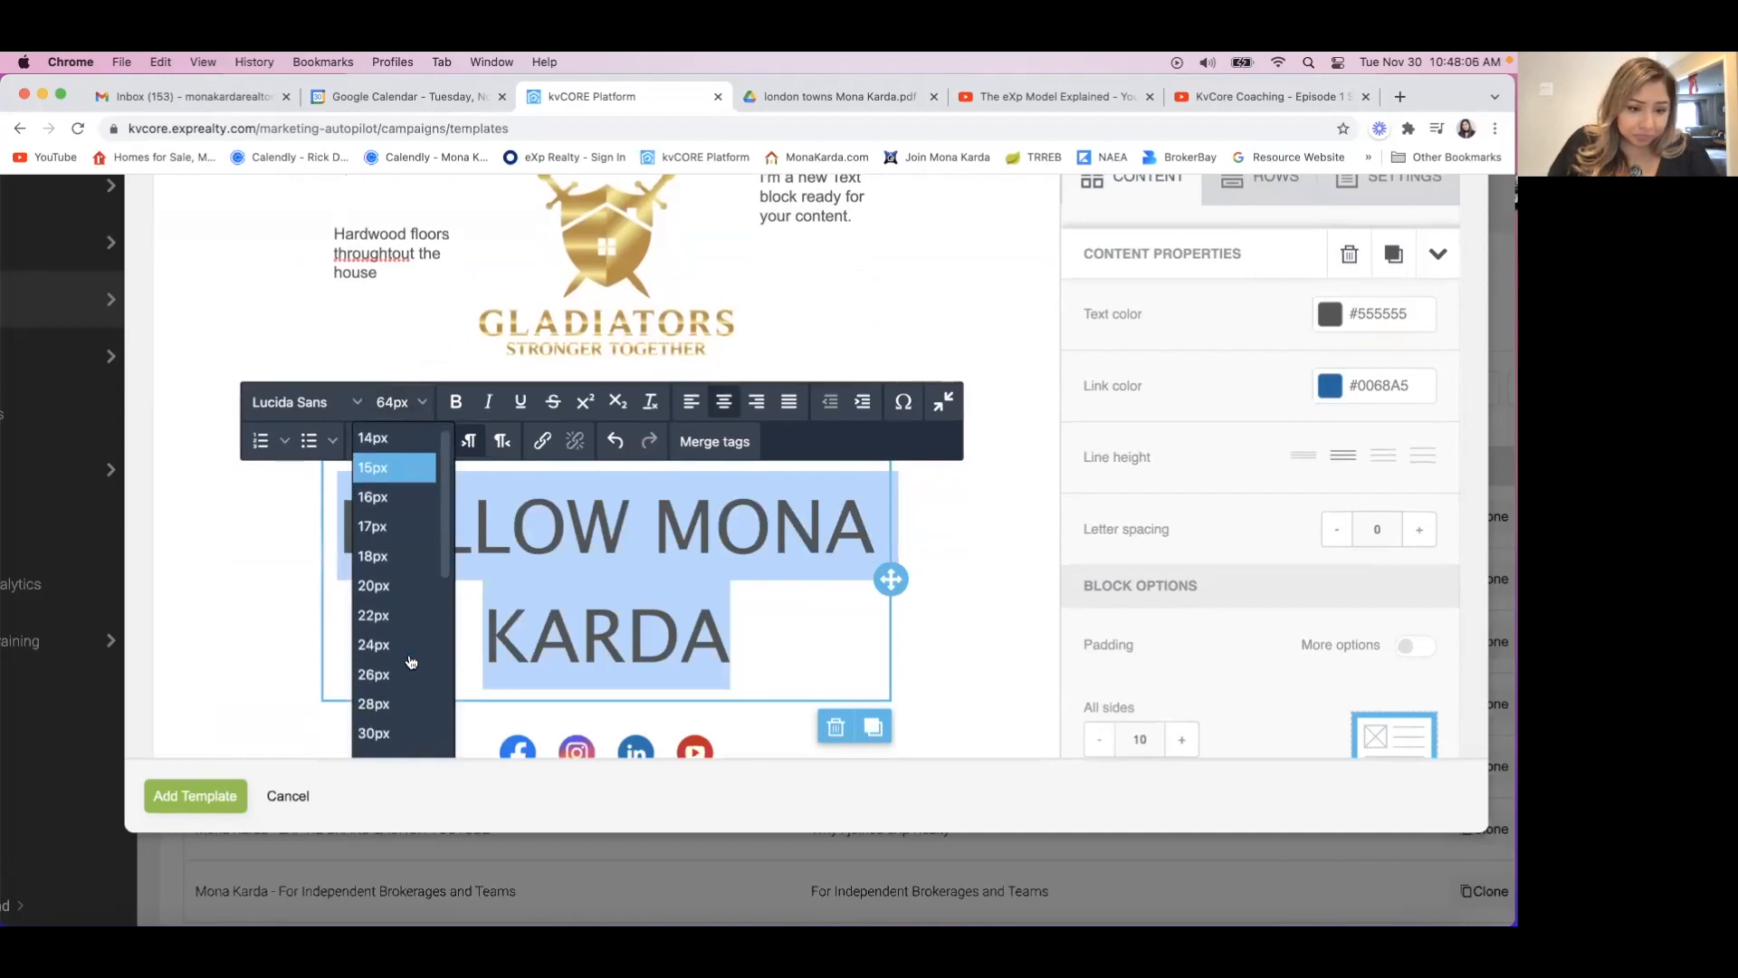
left_click(389, 632)
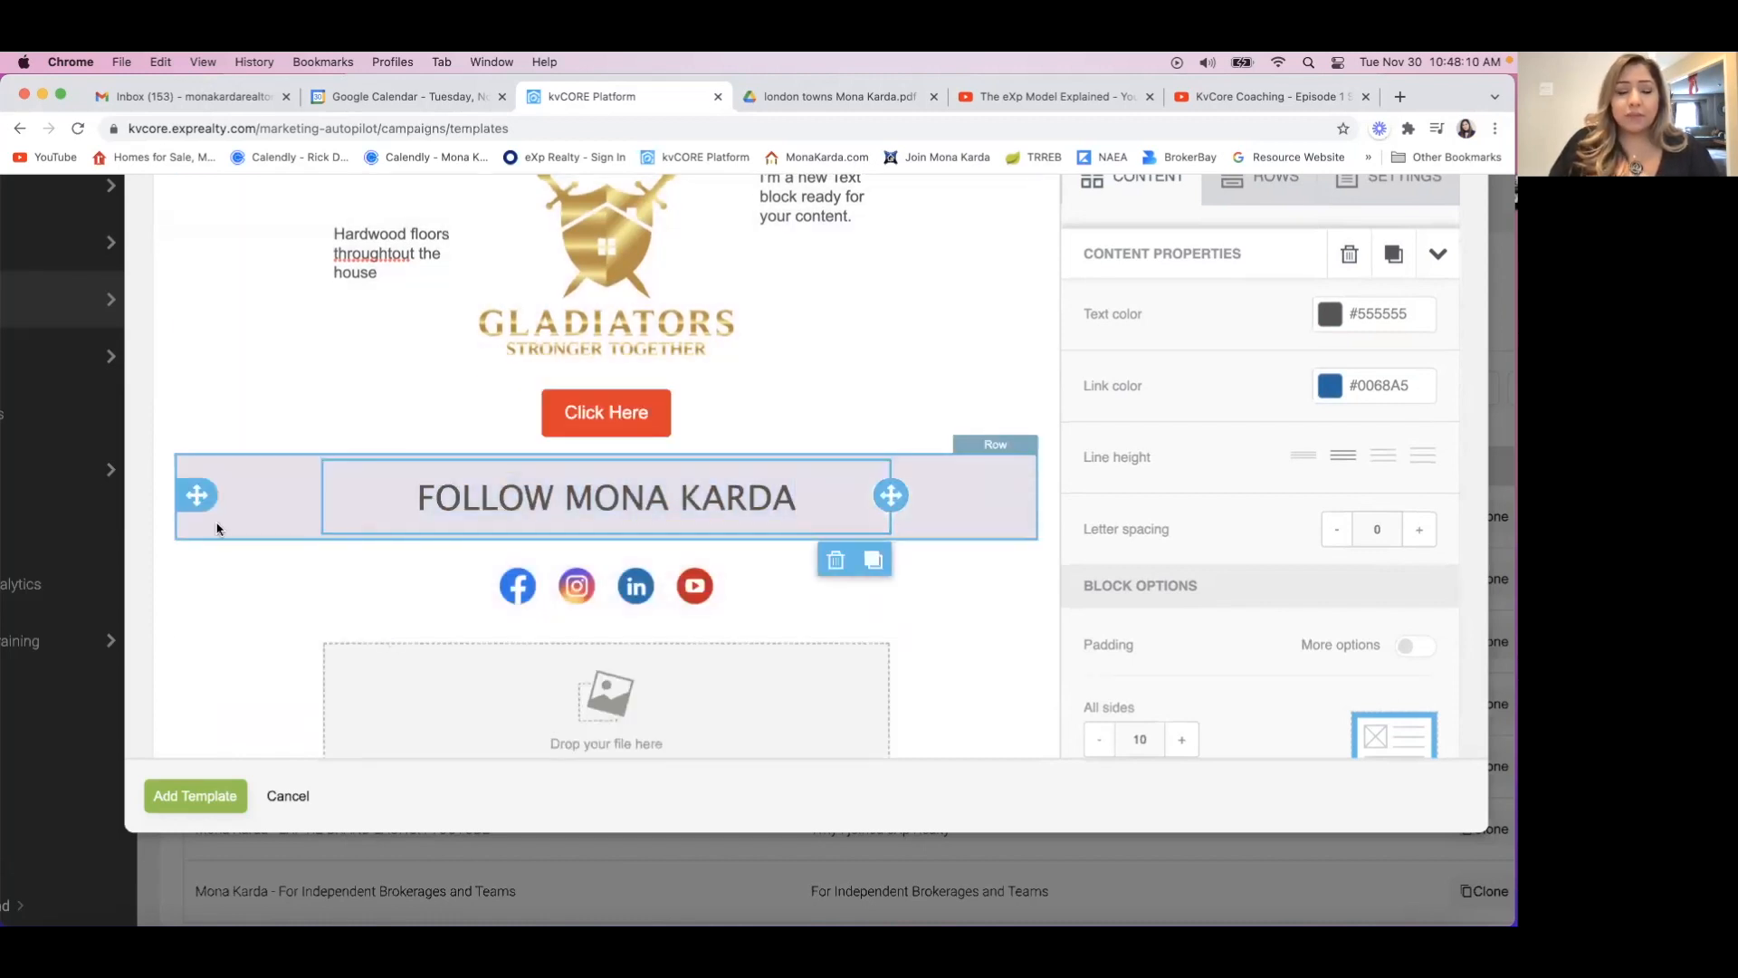
left_click(179, 631)
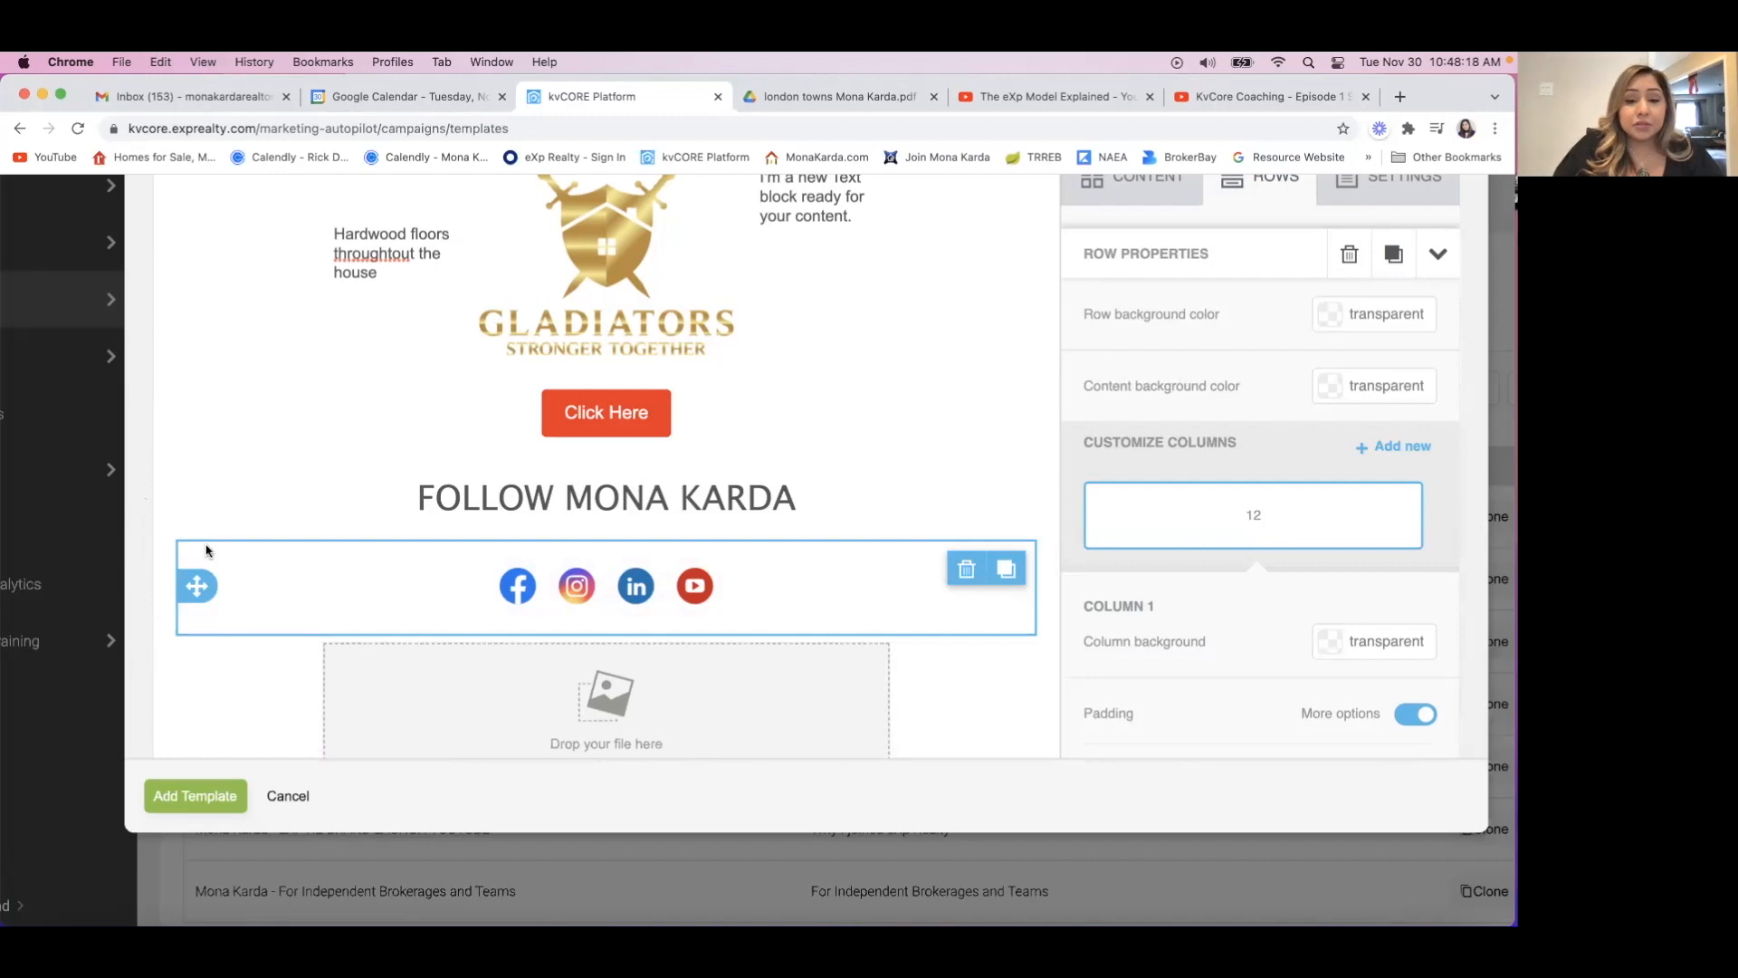
Preview the email template in desktop view and review its layout from the birthday banner down to the social icons.
scroll(199, 561, "down", 1)
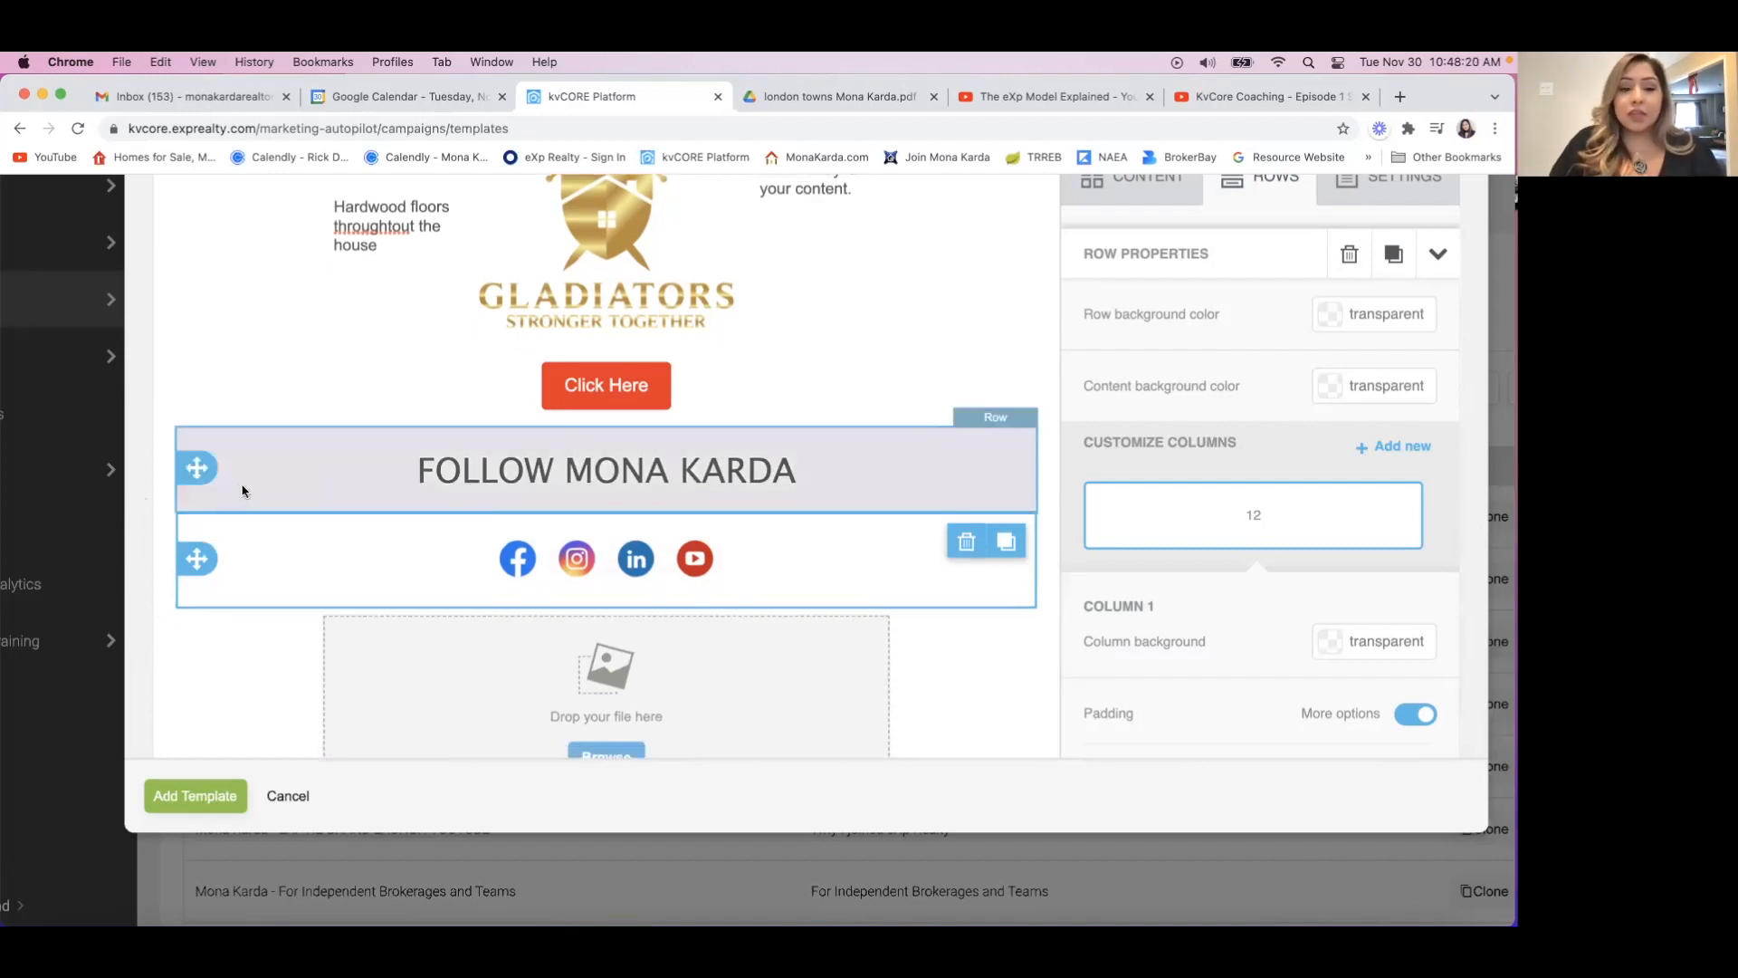
scroll(241, 491, "down", 2)
scroll(242, 491, "up", 5)
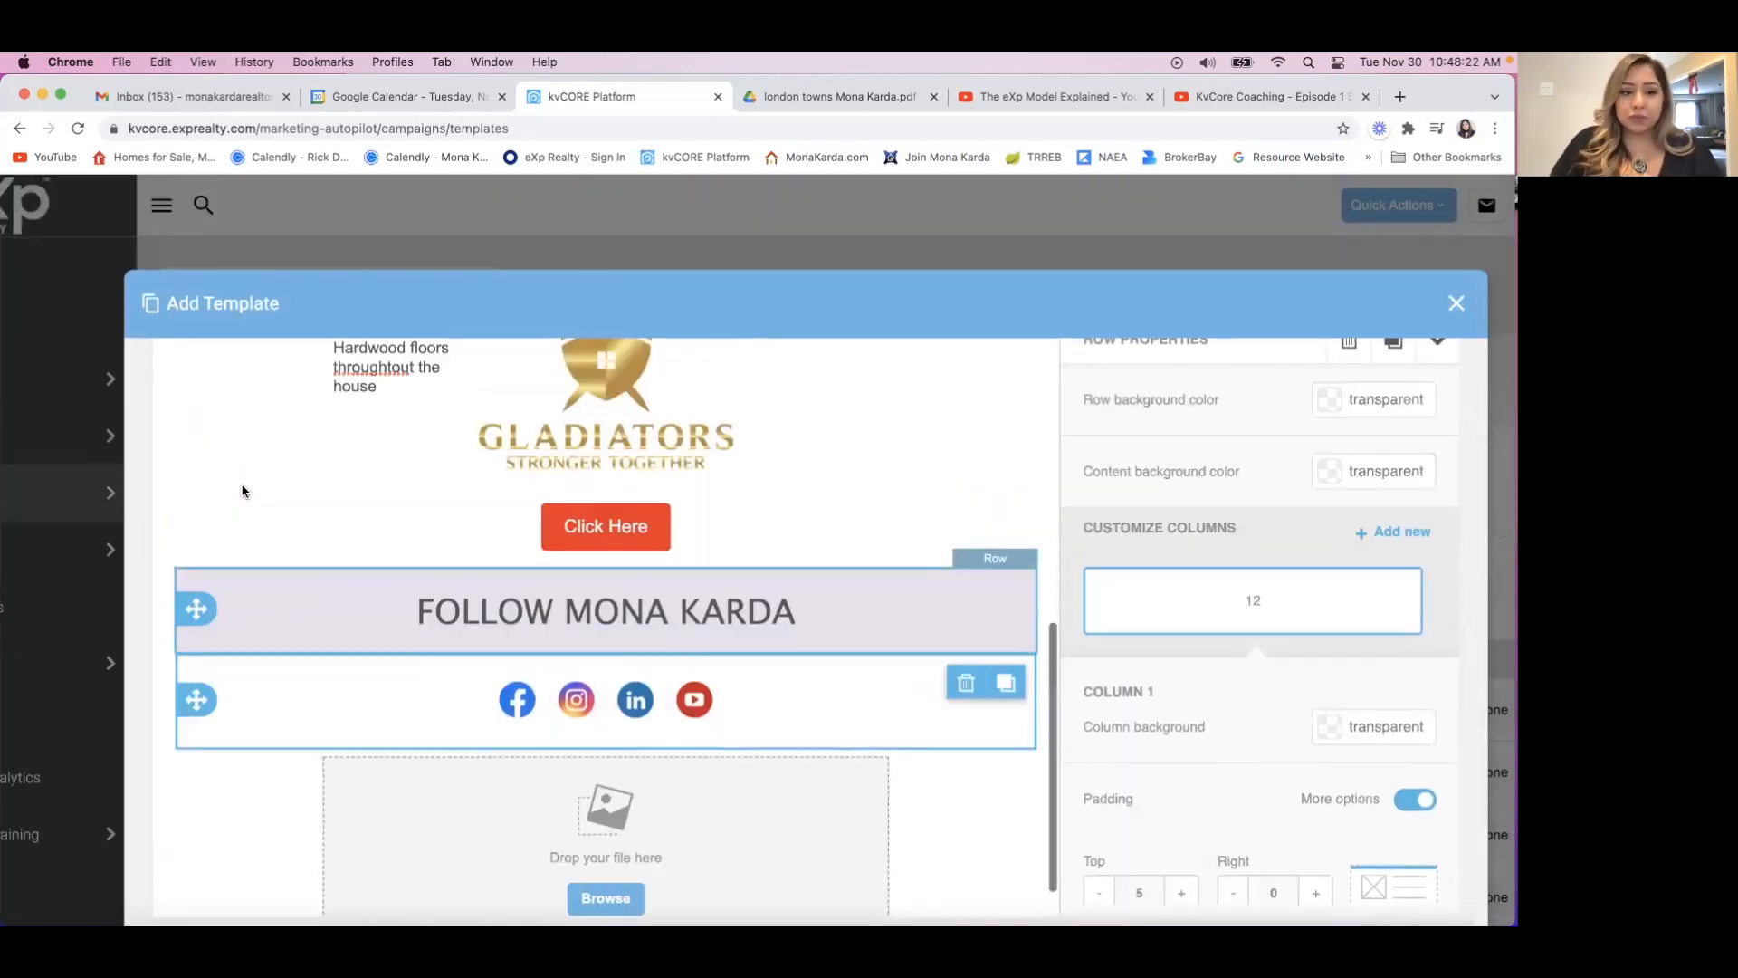
scroll(194, 491, "up", 5)
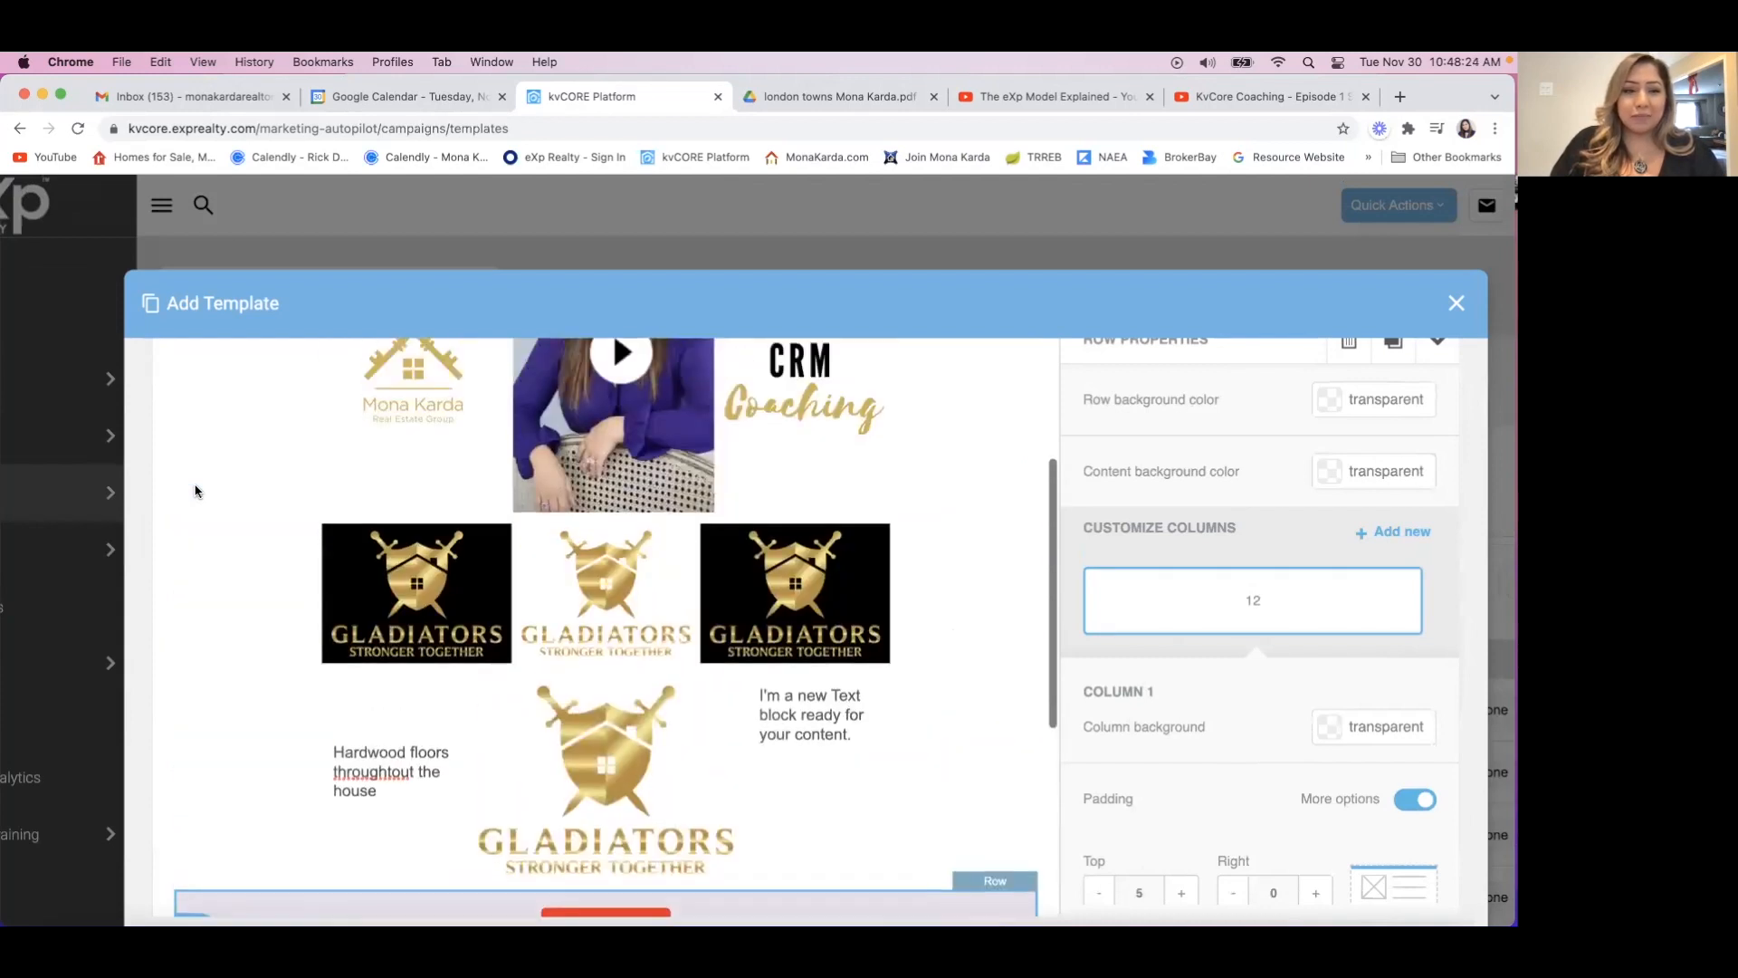
scroll(194, 491, "up", 10)
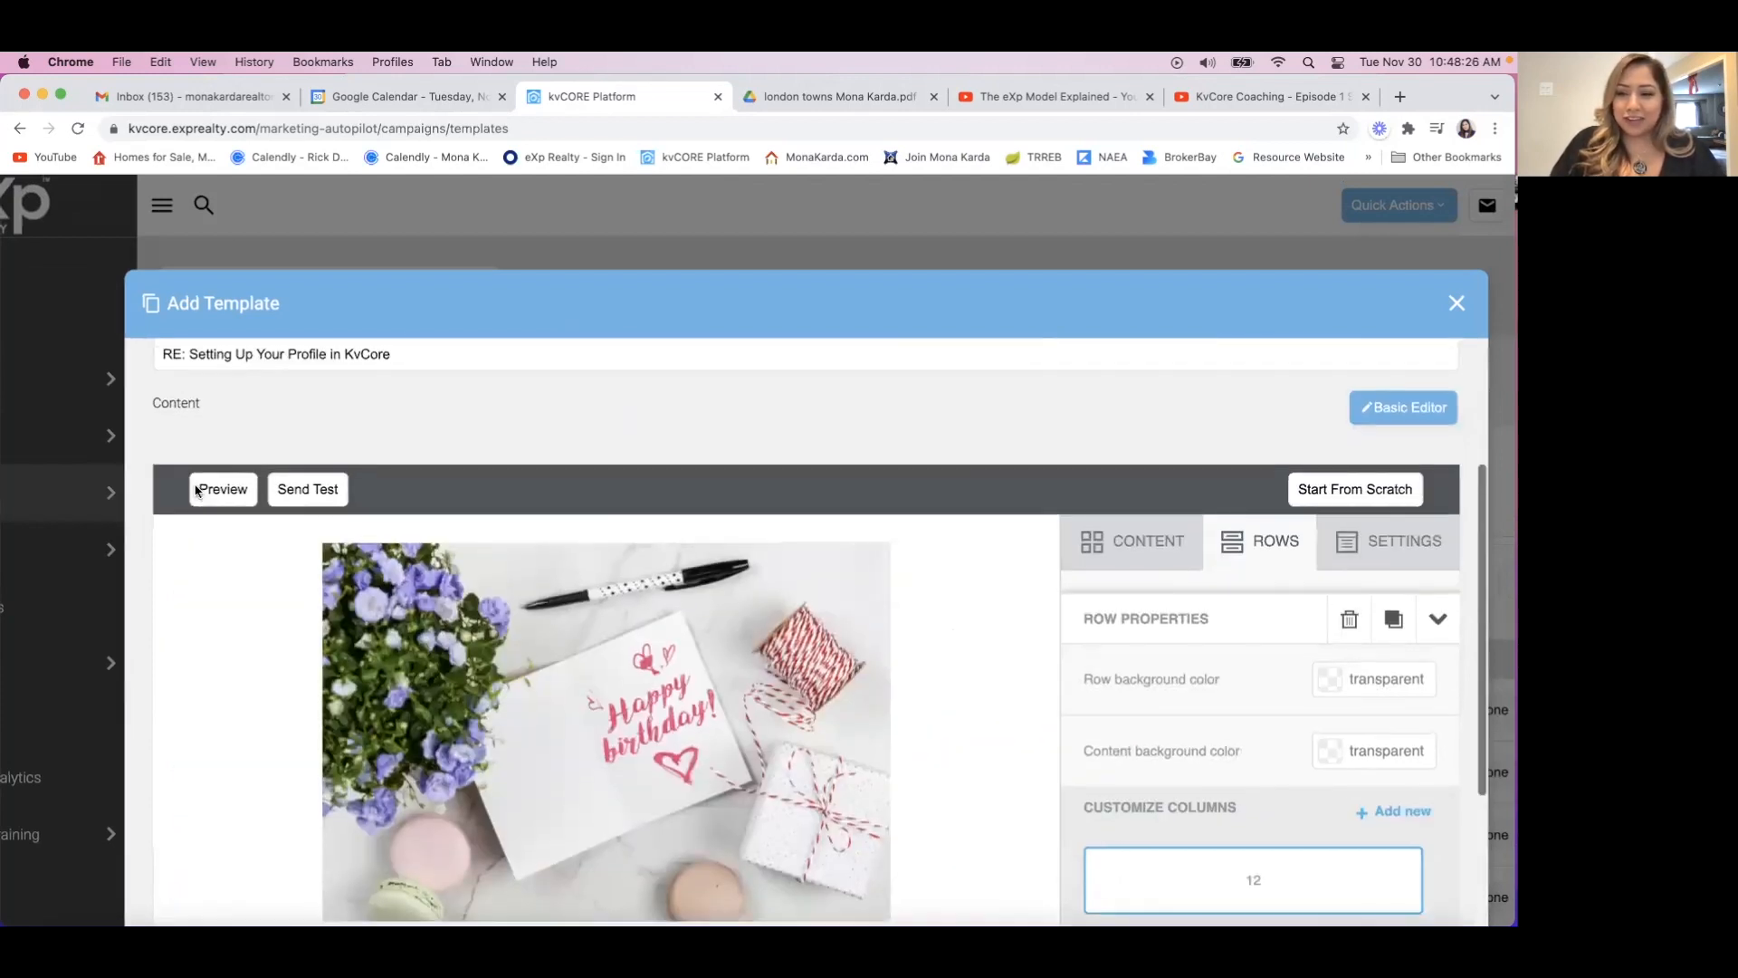
scroll(195, 491, "up", 1)
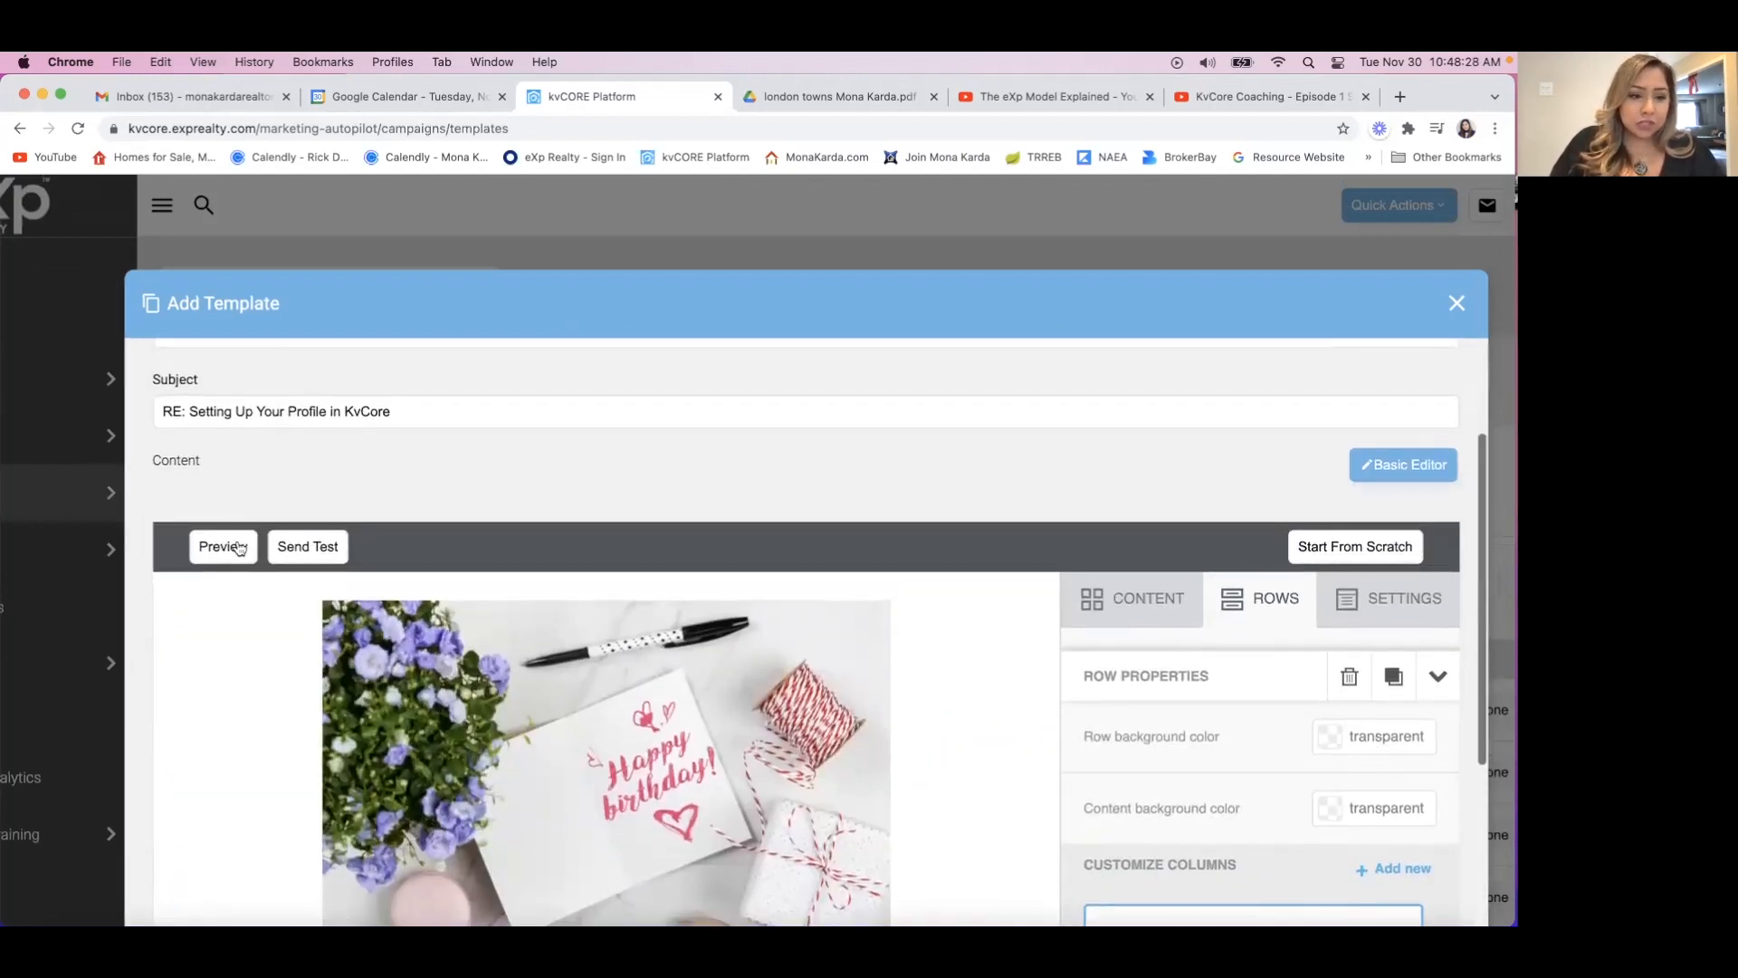
left_click(237, 547)
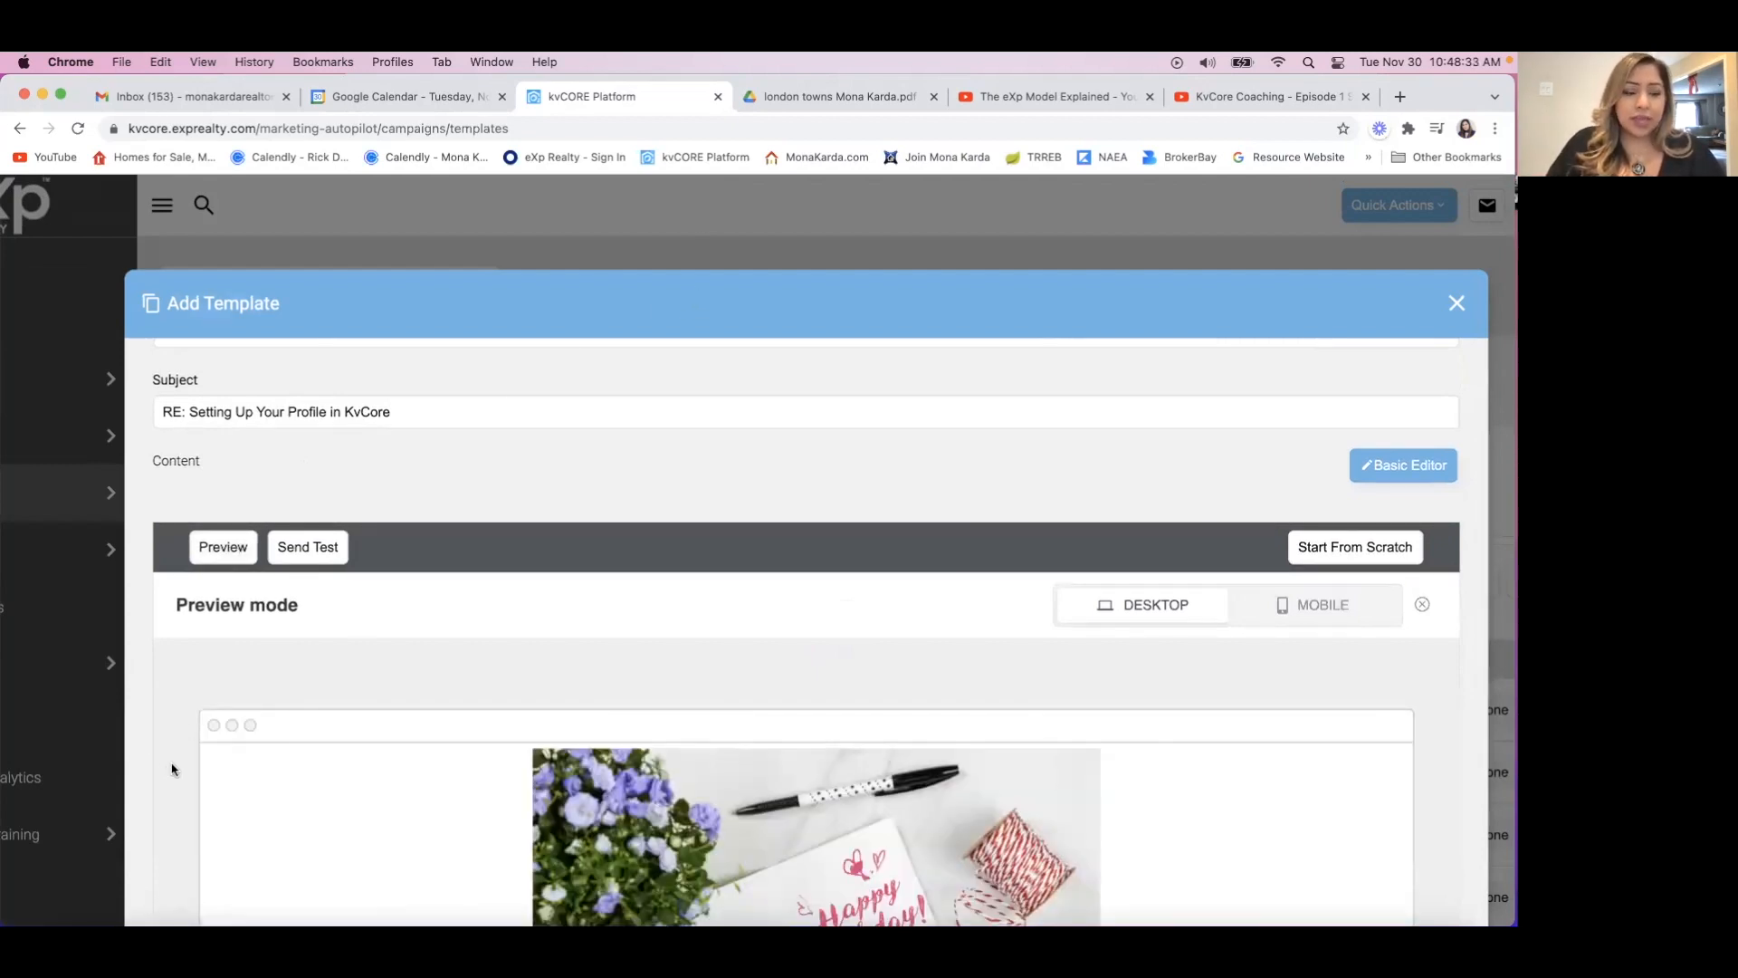
scroll(172, 770, "down", 5)
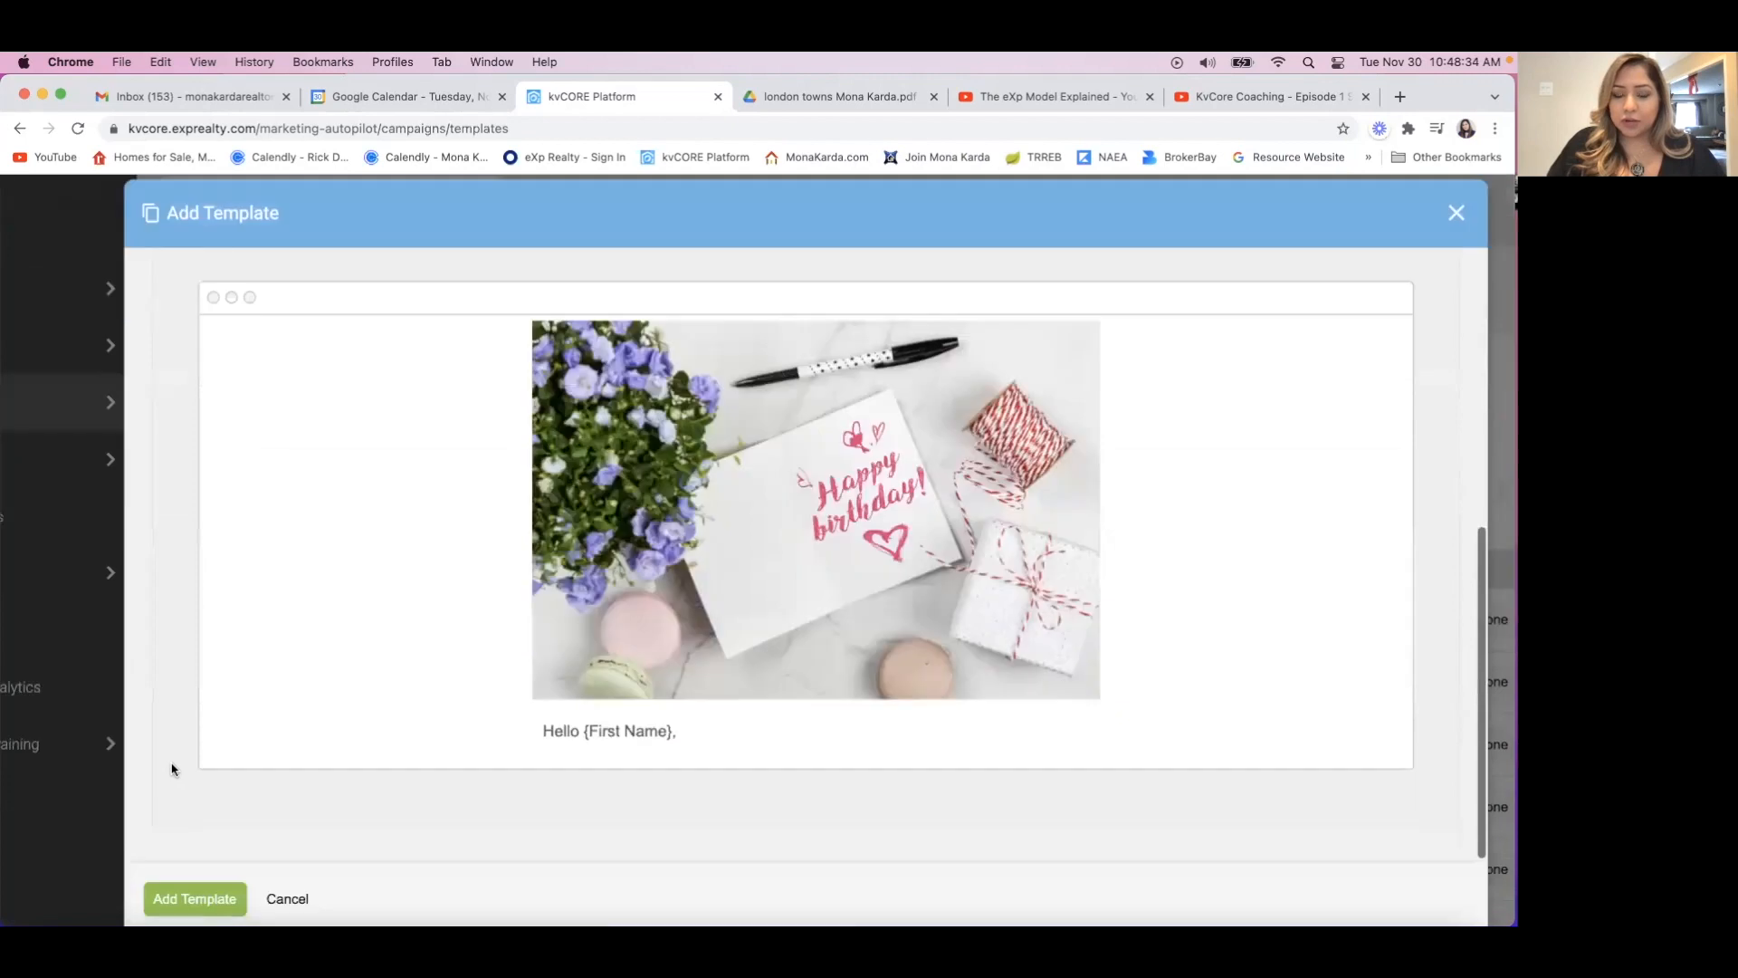
scroll(172, 769, "down", 1)
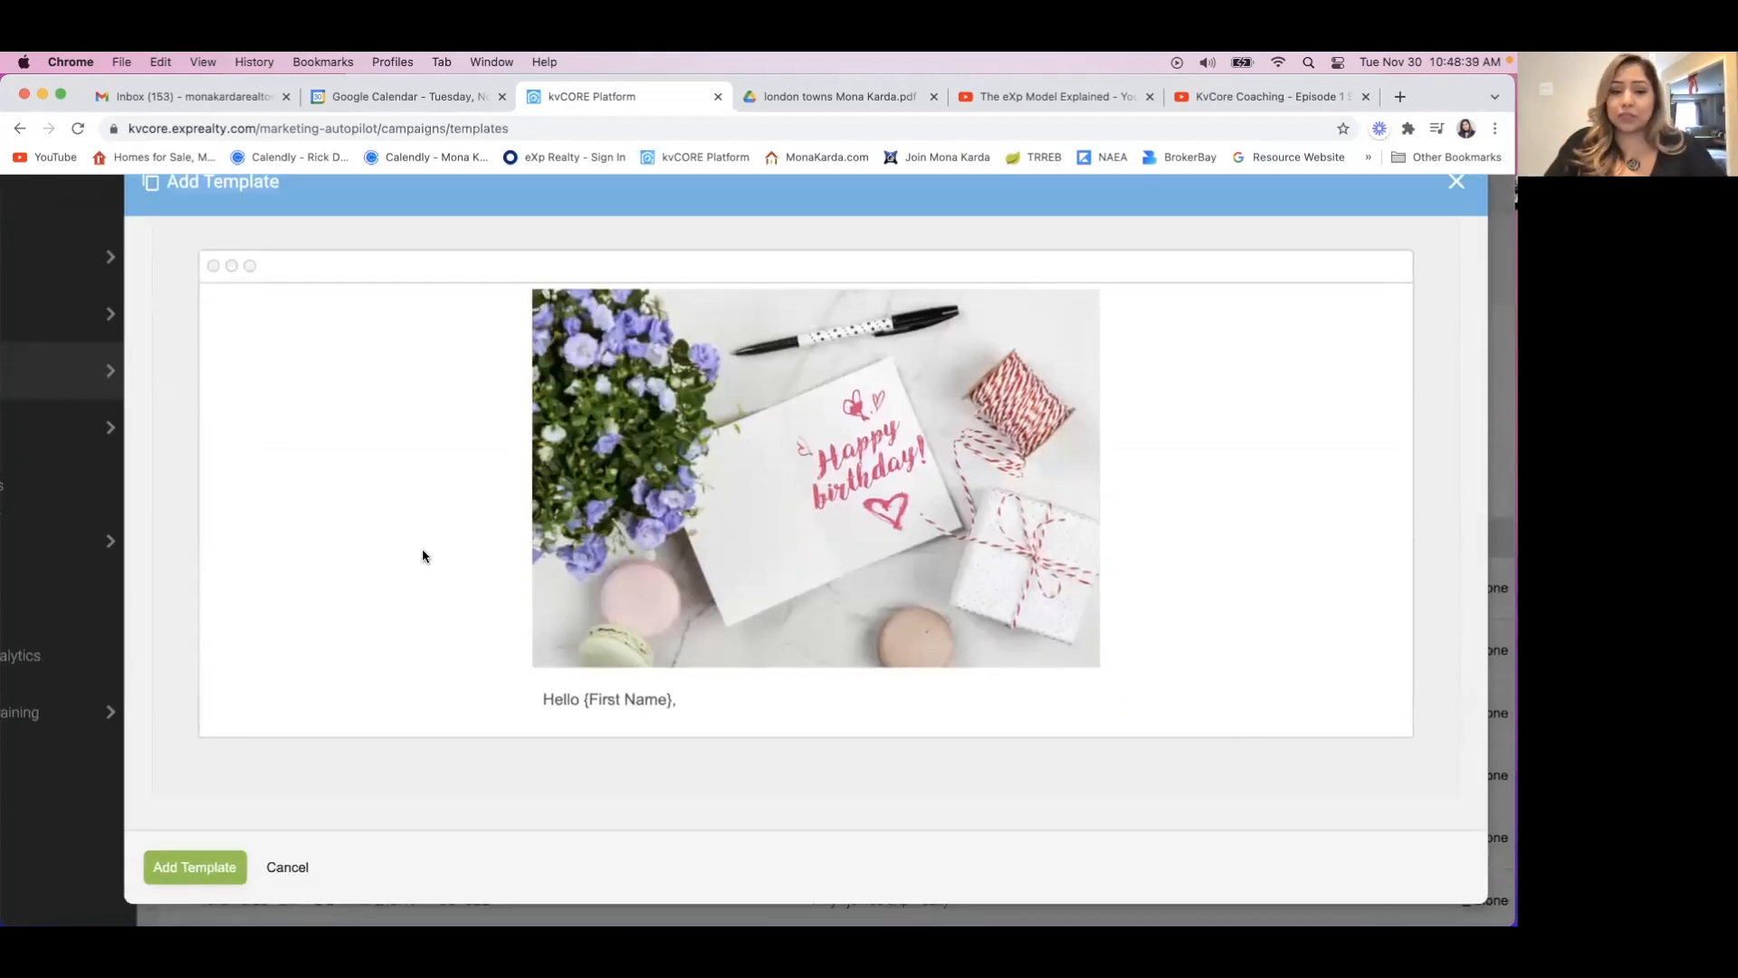
scroll(431, 579, "down", 8)
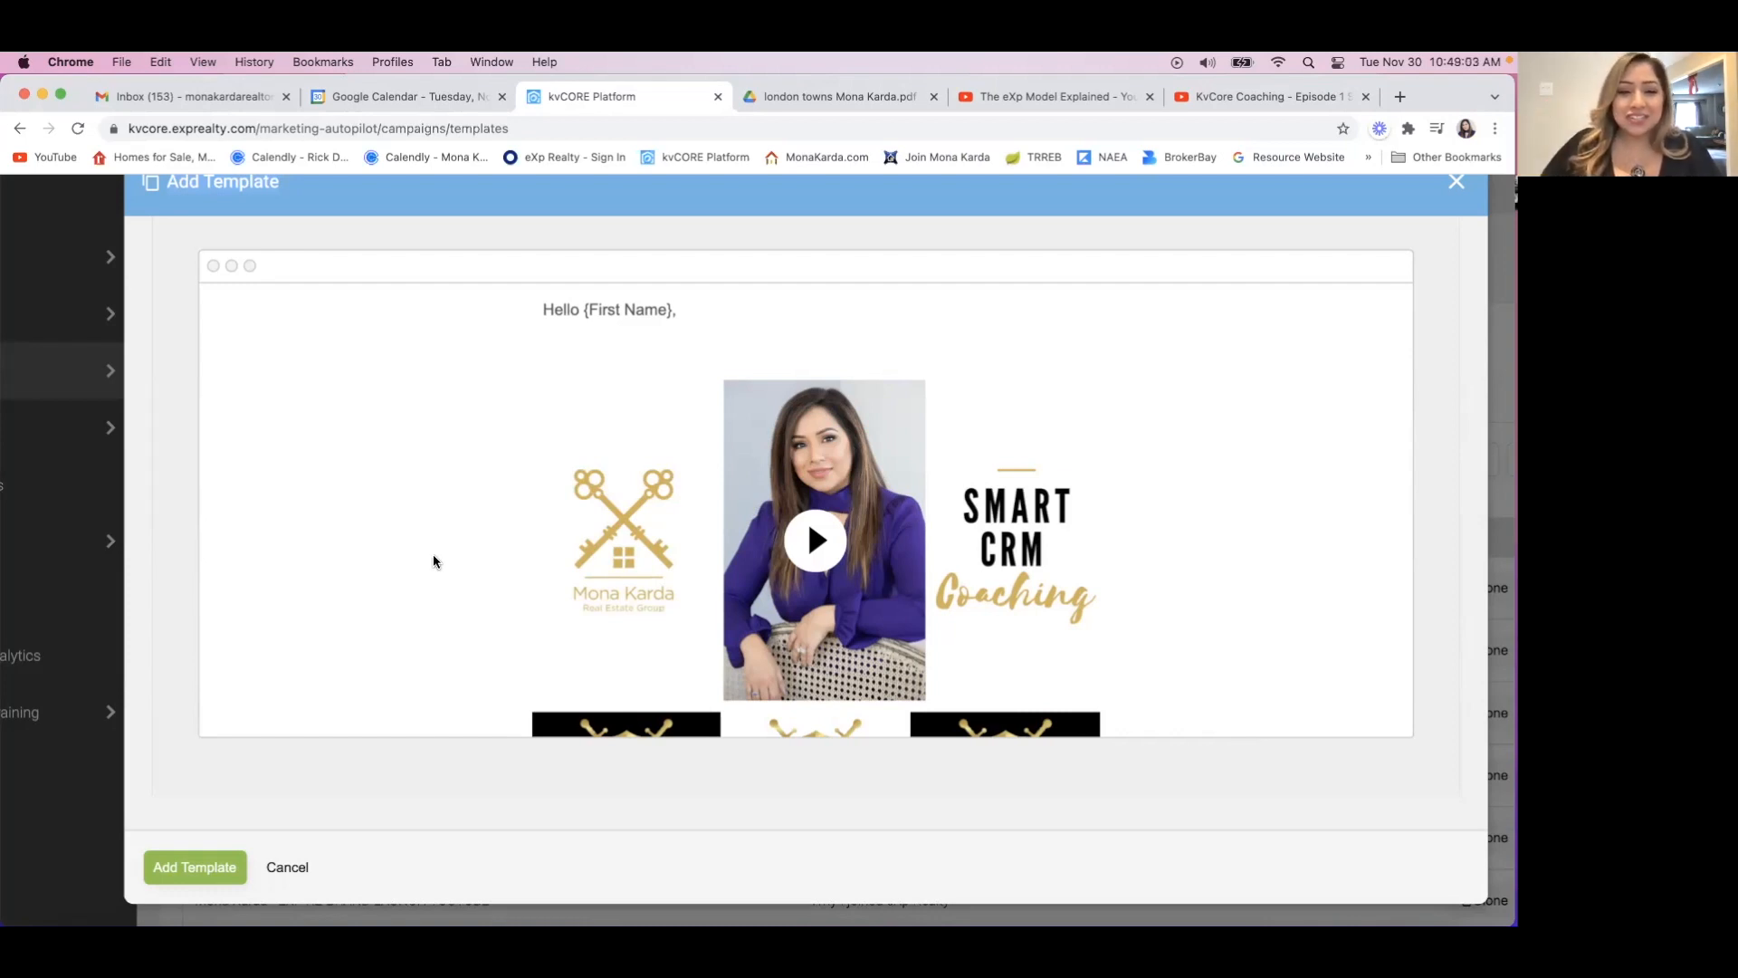
scroll(433, 557, "down", 5)
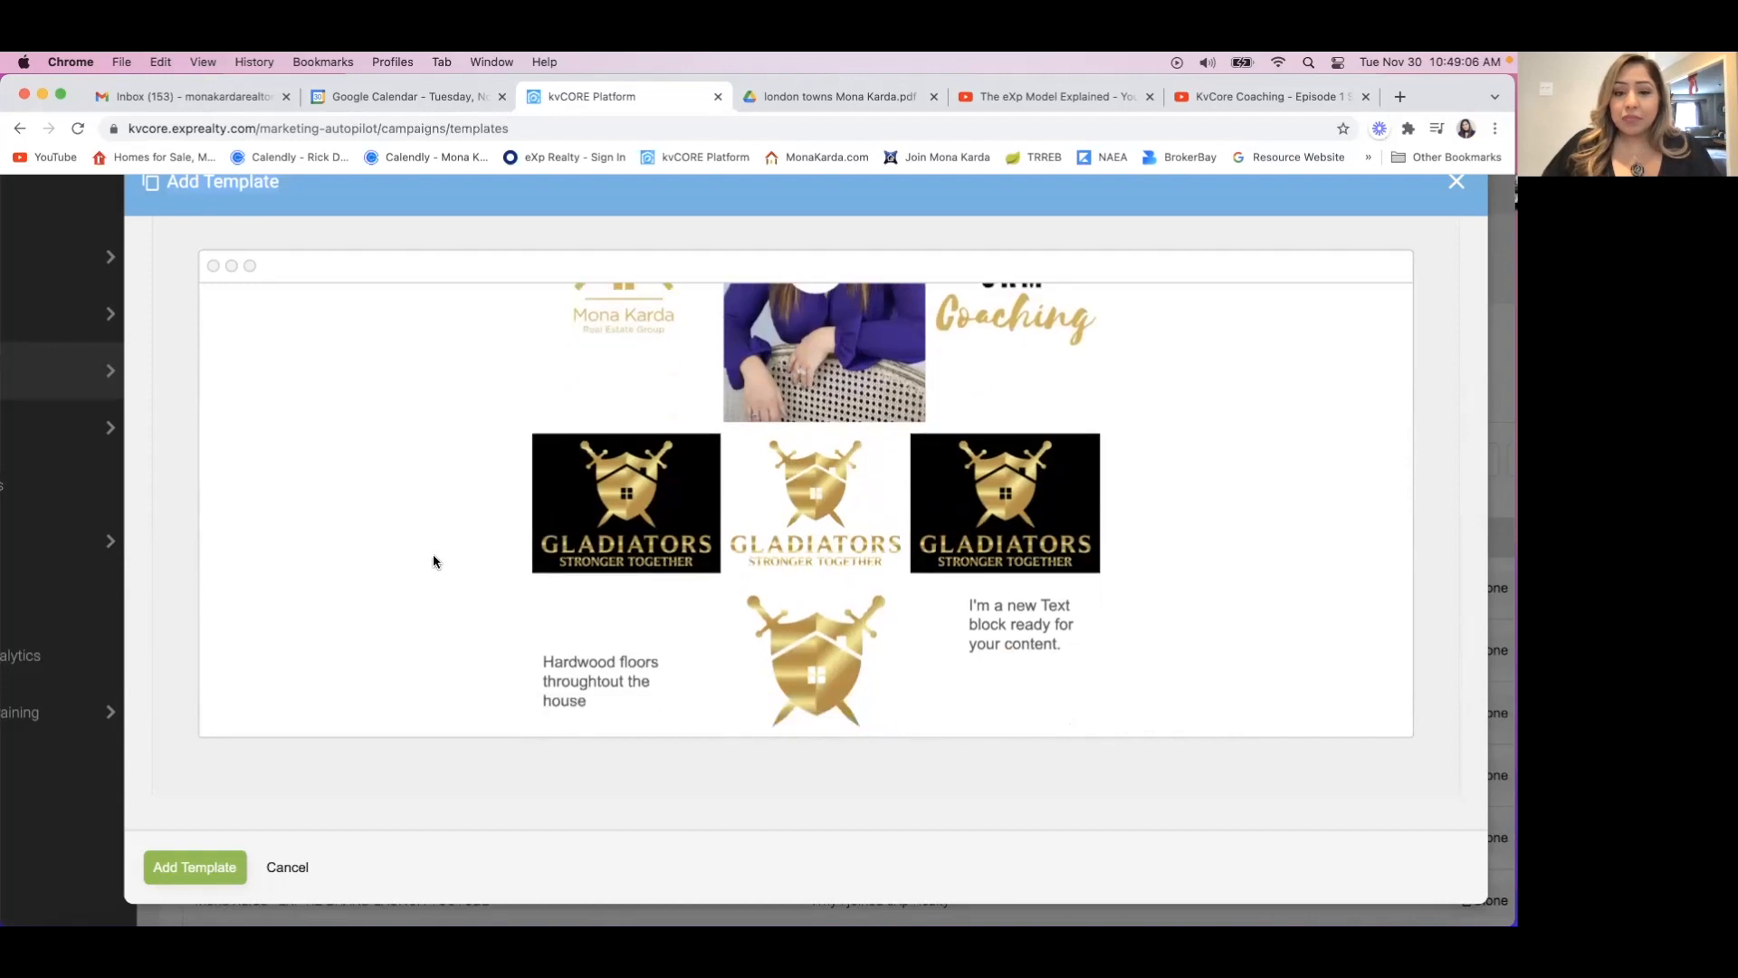
scroll(433, 555, "down", 6)
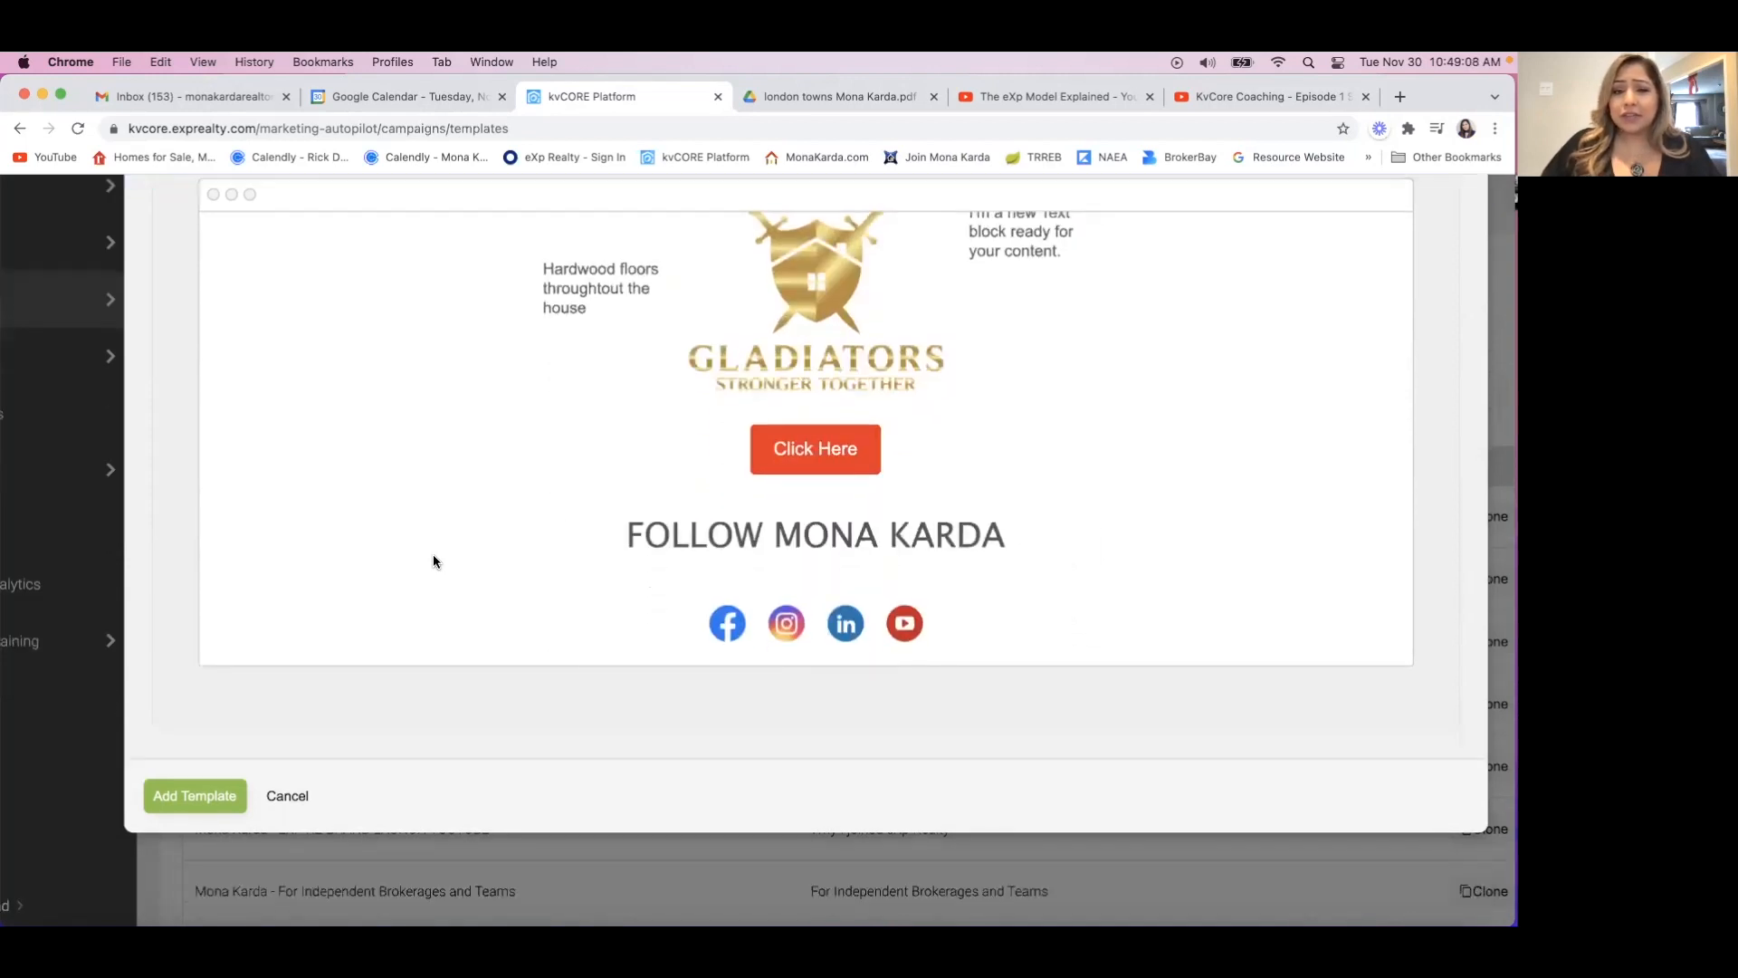
scroll(471, 529, "up", 10)
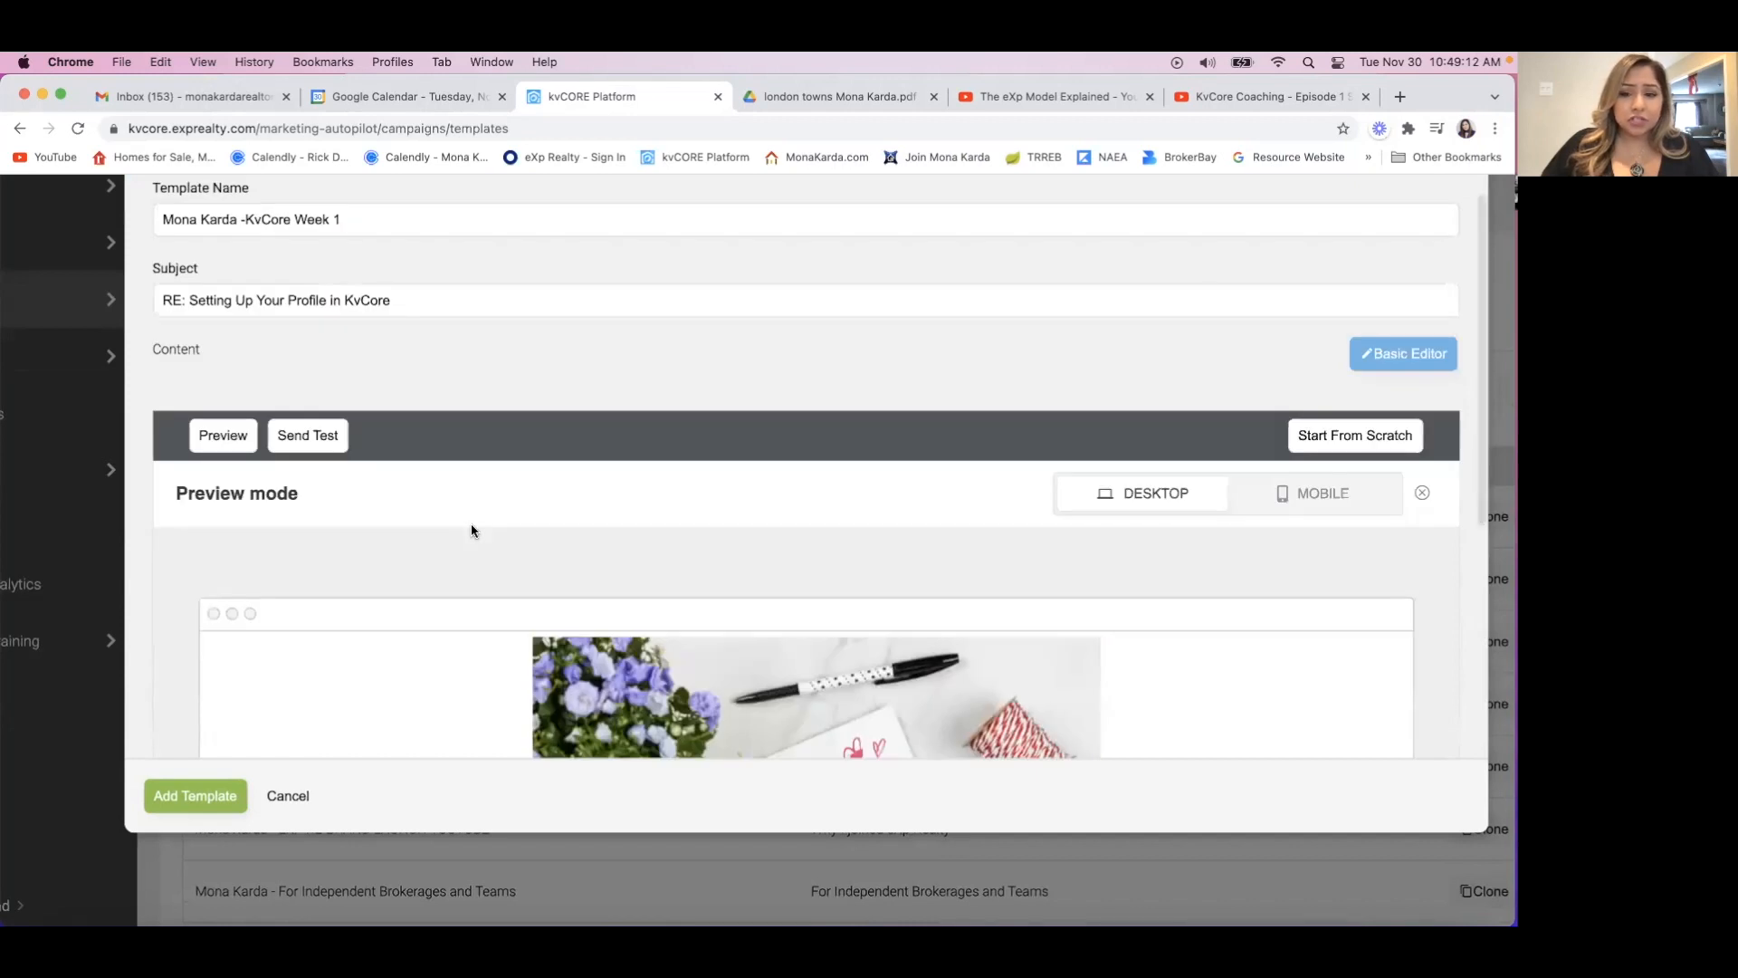
Switch the preview to mobile view and examine how the images, text, button and social icons are arranged.
scroll(471, 530, "down", 3)
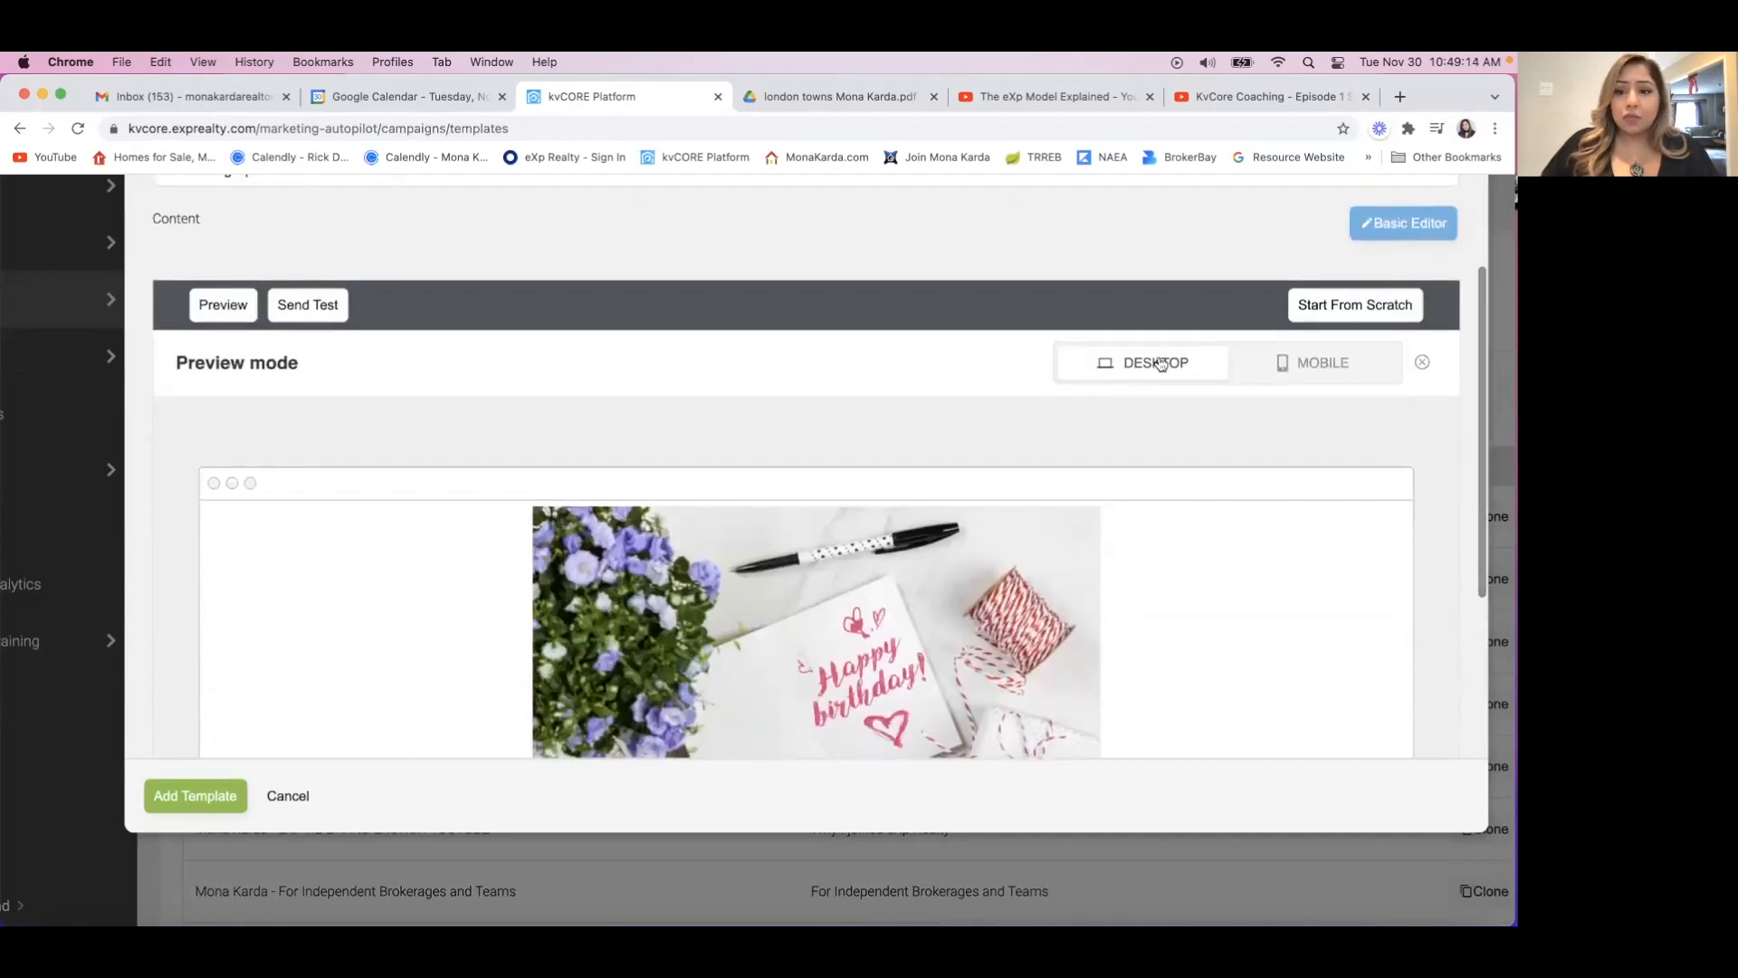
left_click(1332, 364)
scroll(504, 541, "down", 5)
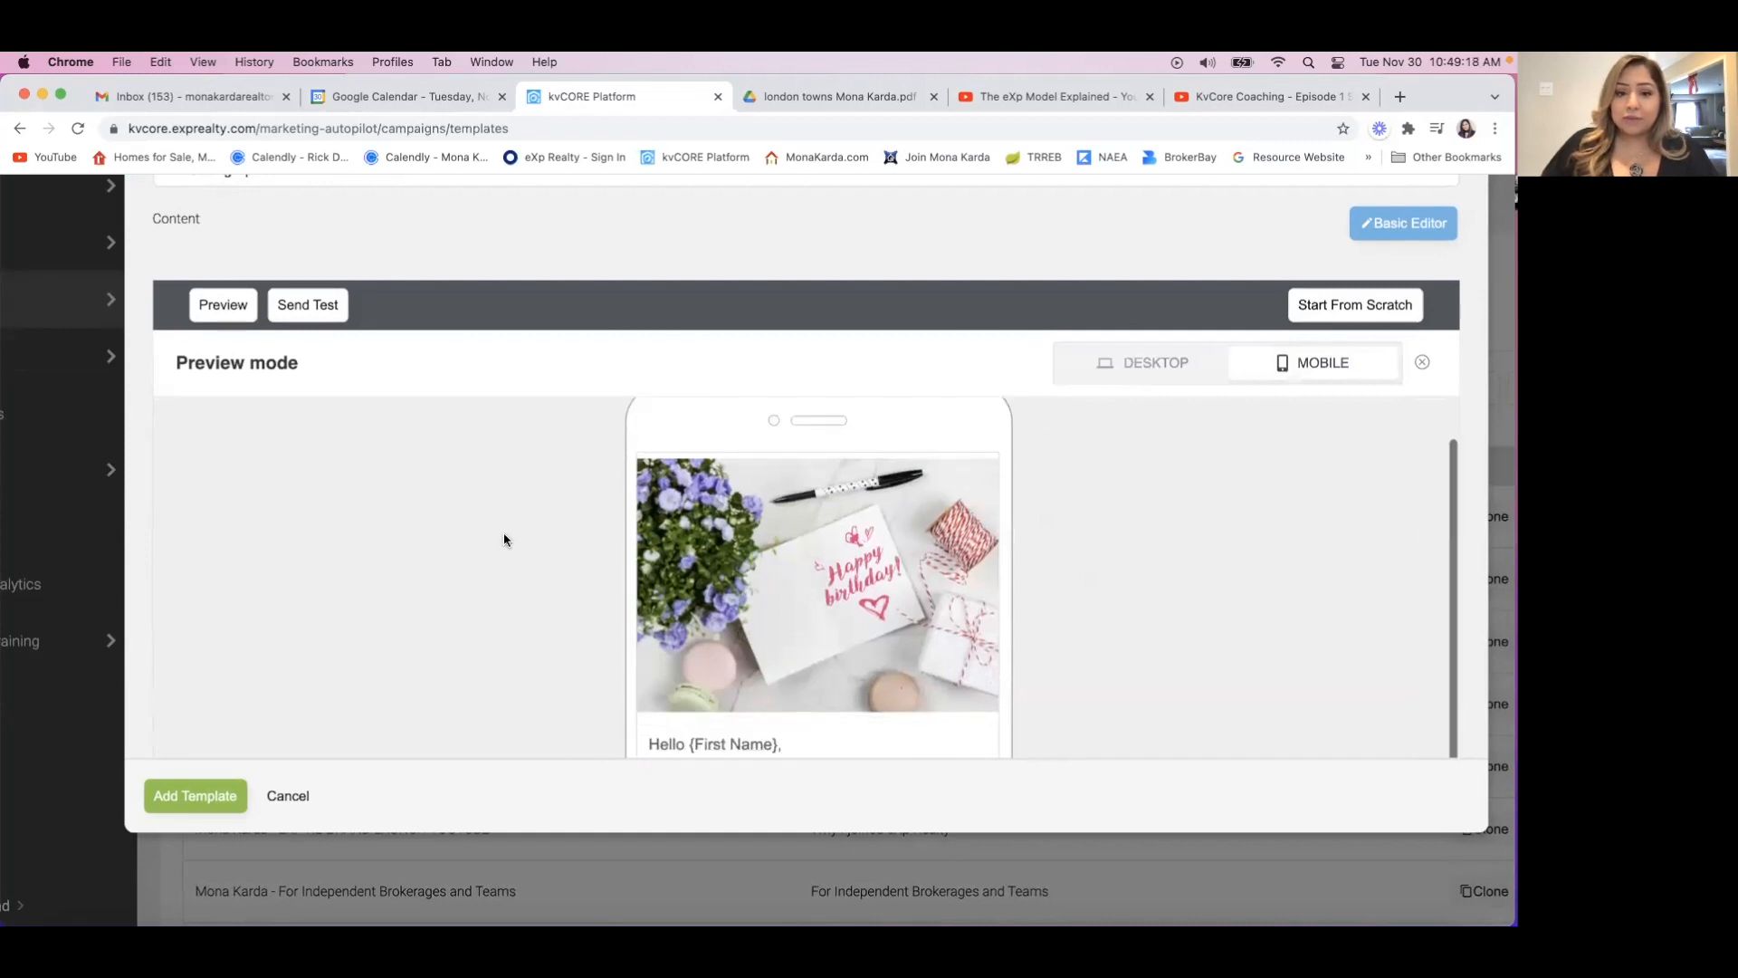
scroll(504, 540, "down", 2)
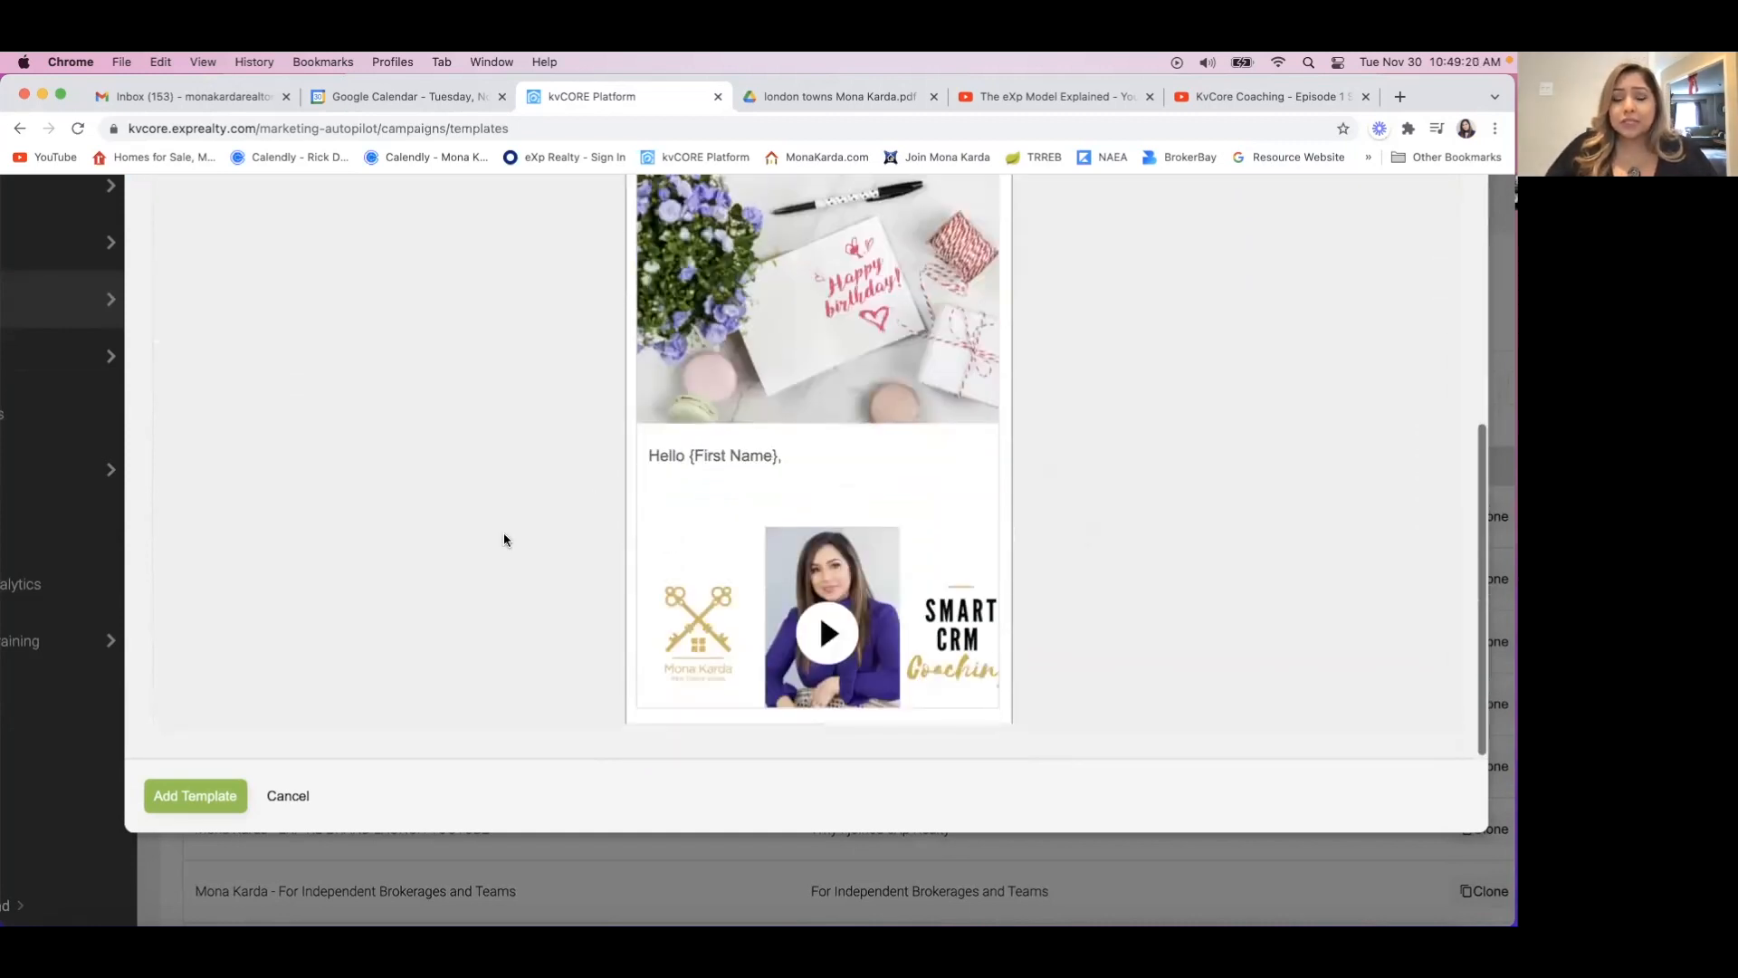
scroll(800, 460, "down", 10)
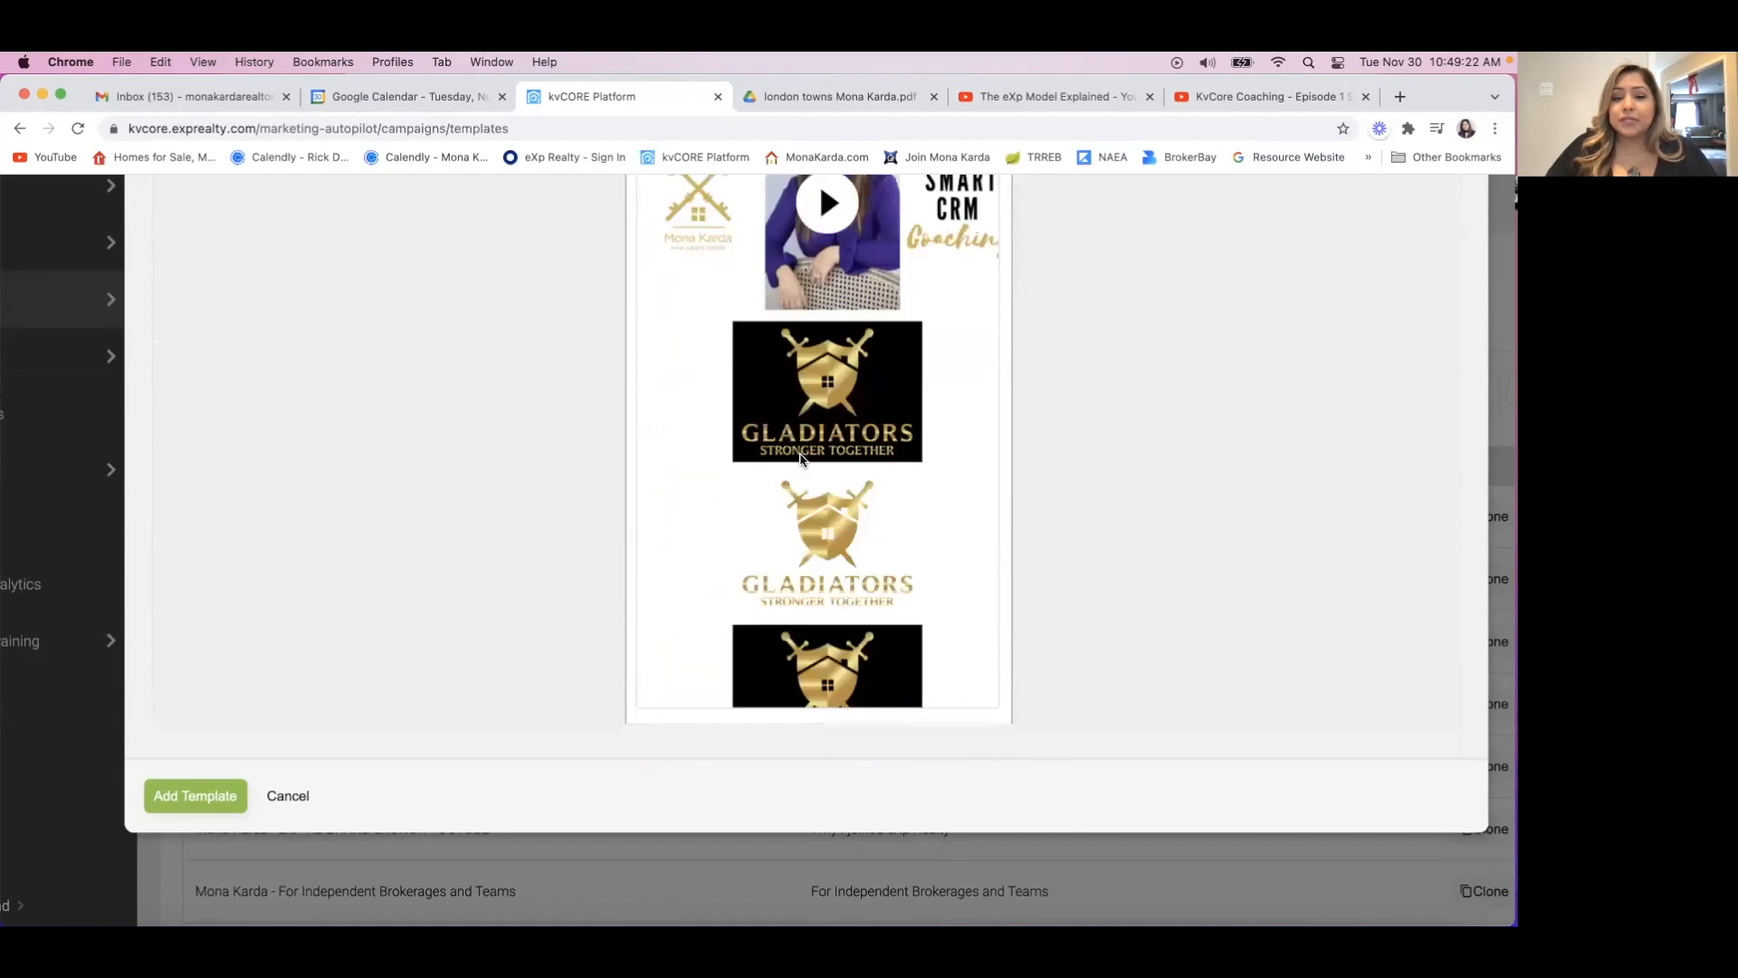
scroll(800, 460, "up", 3)
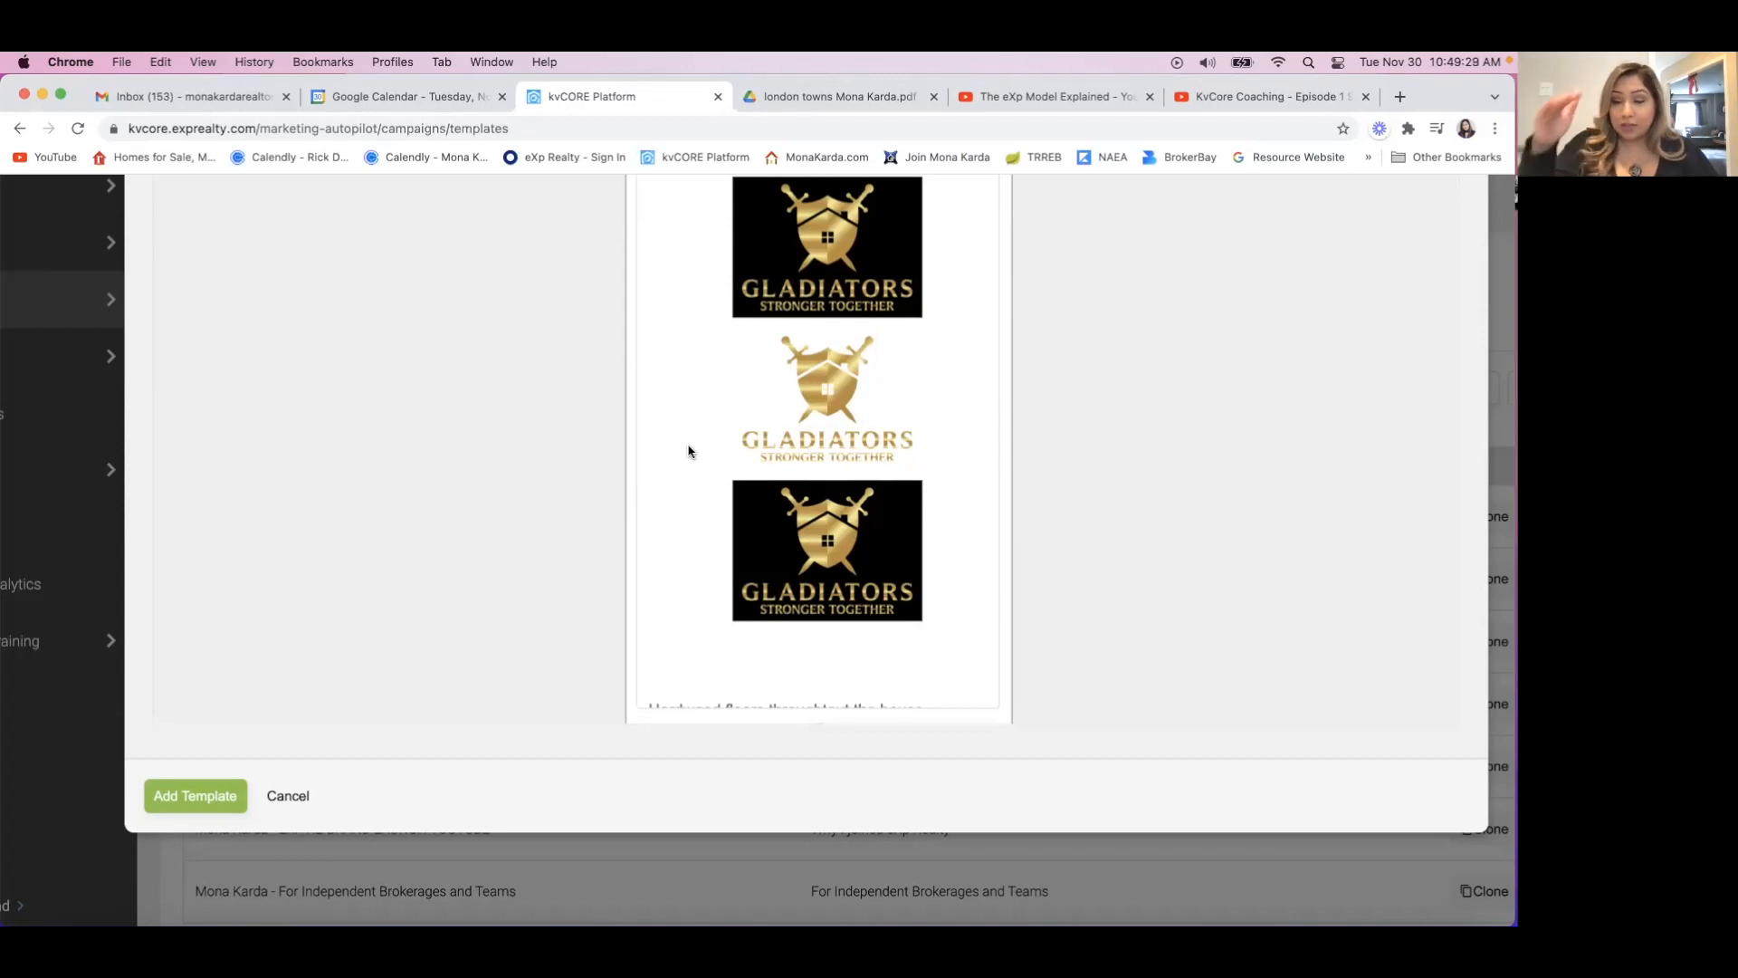
scroll(688, 451, "down", 7)
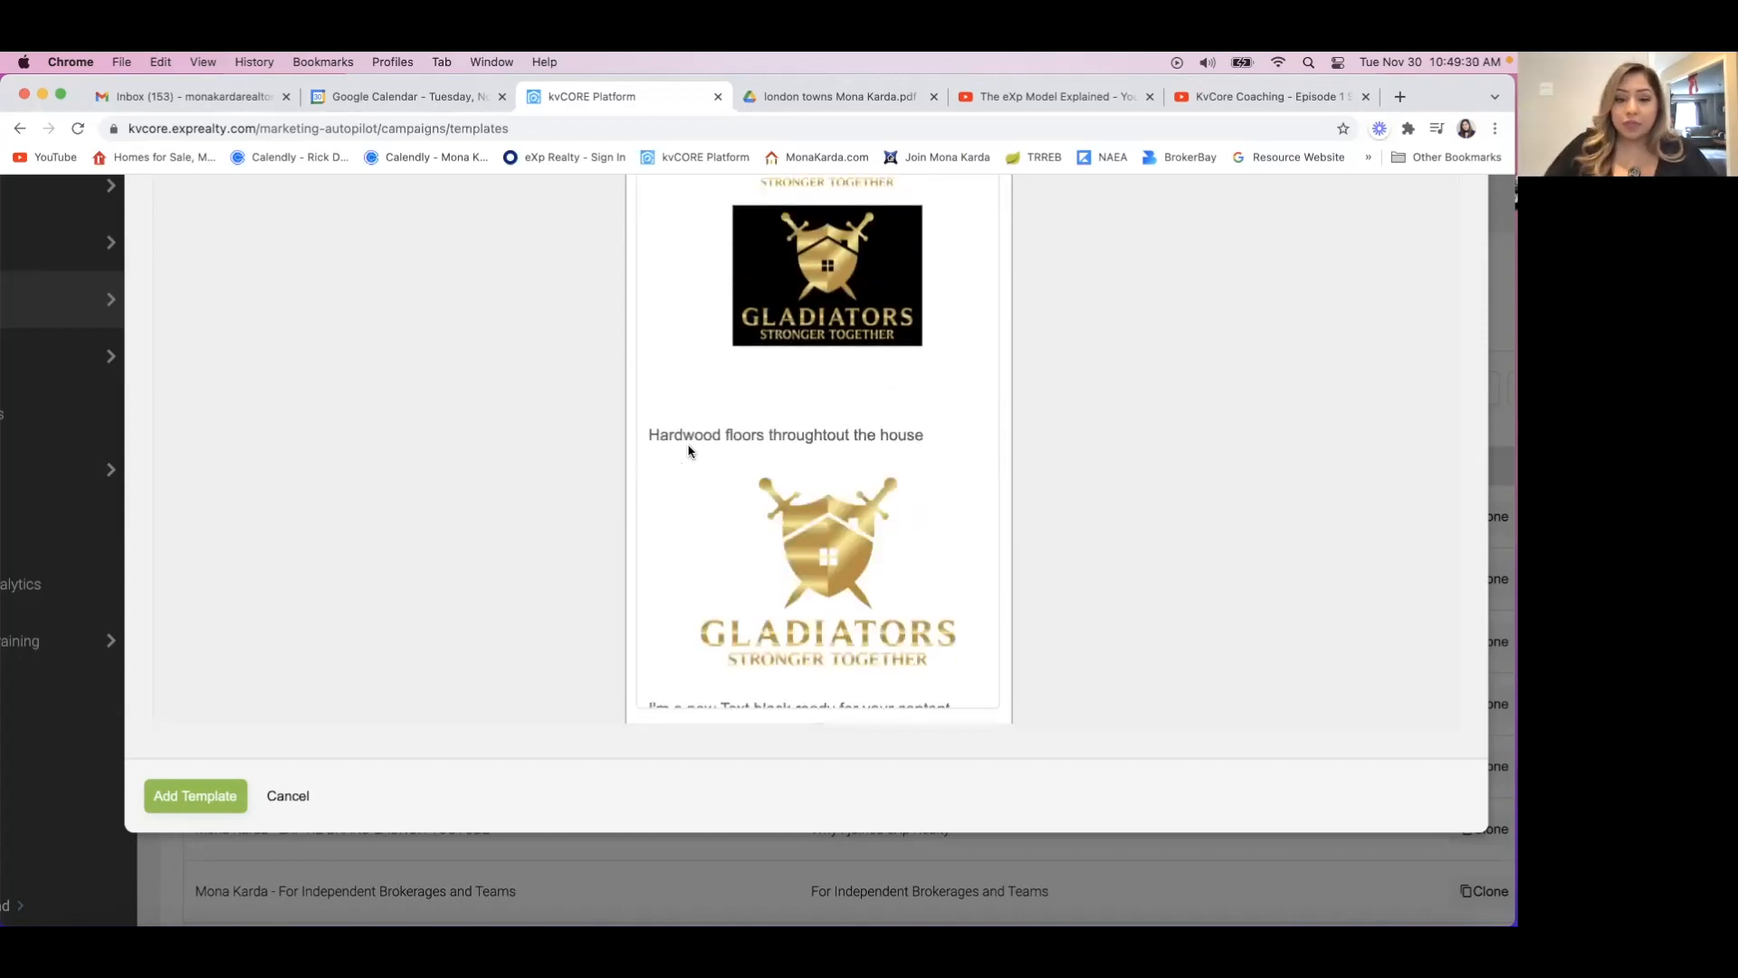
scroll(688, 450, "down", 7)
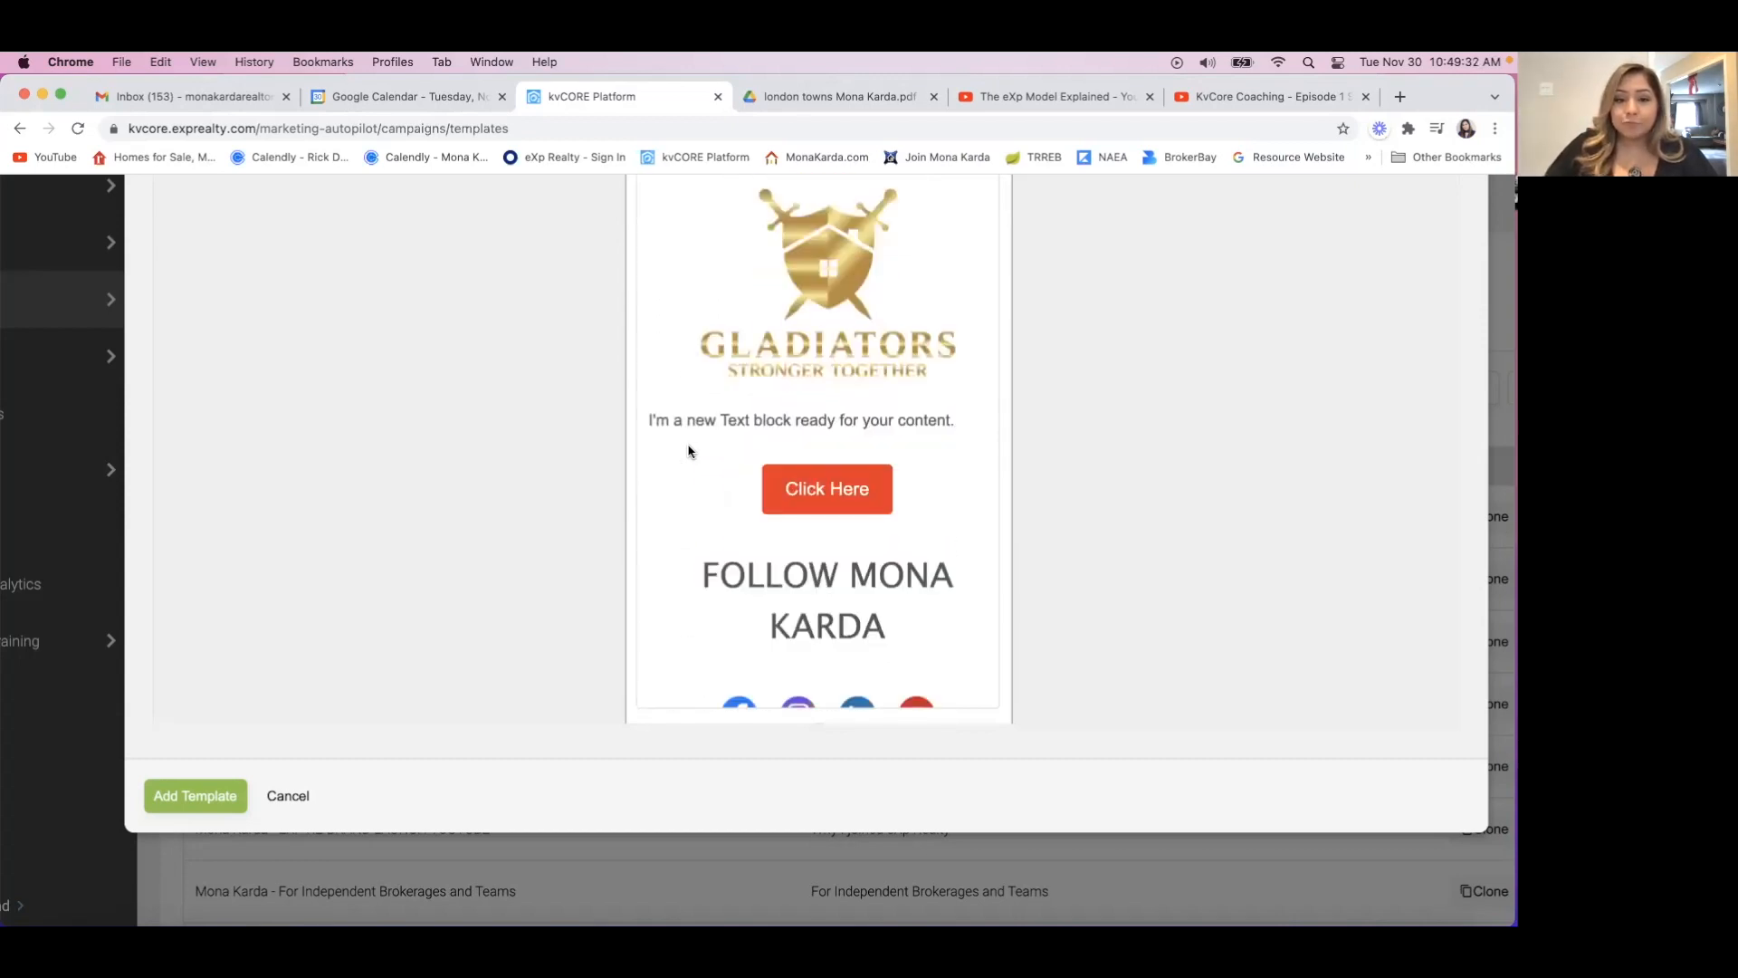
scroll(688, 451, "down", 1)
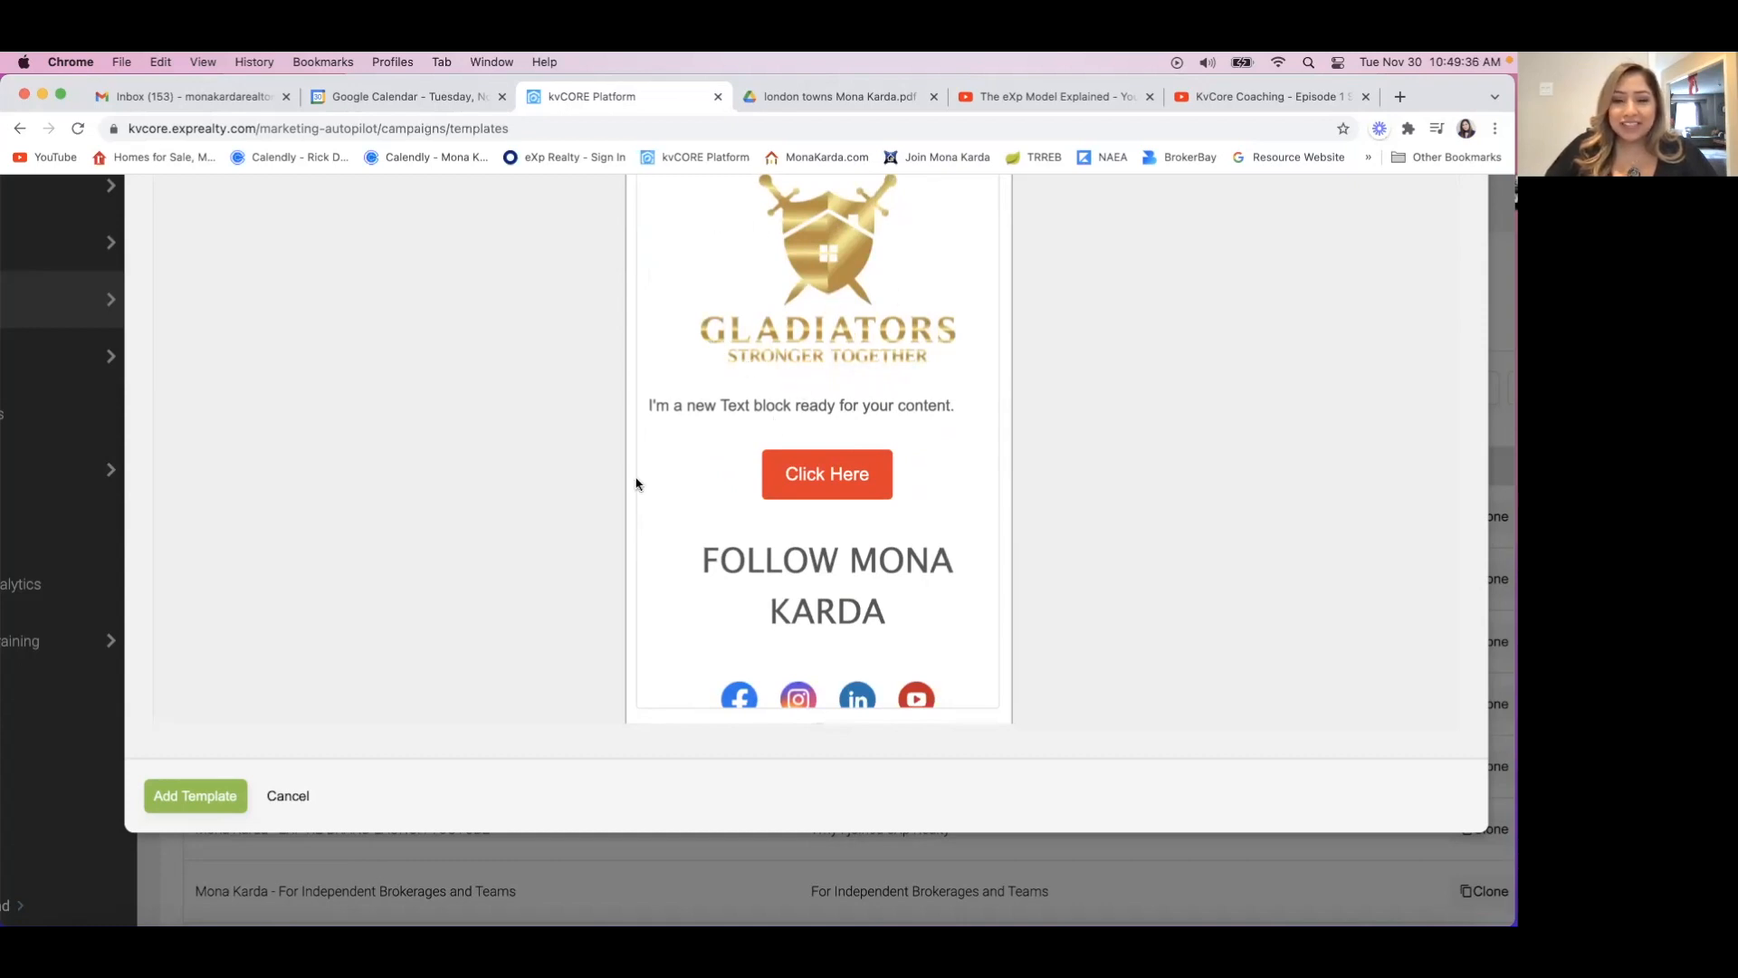
Finish reviewing the mobile preview and send a test of the email template.
scroll(653, 447, "down", 1)
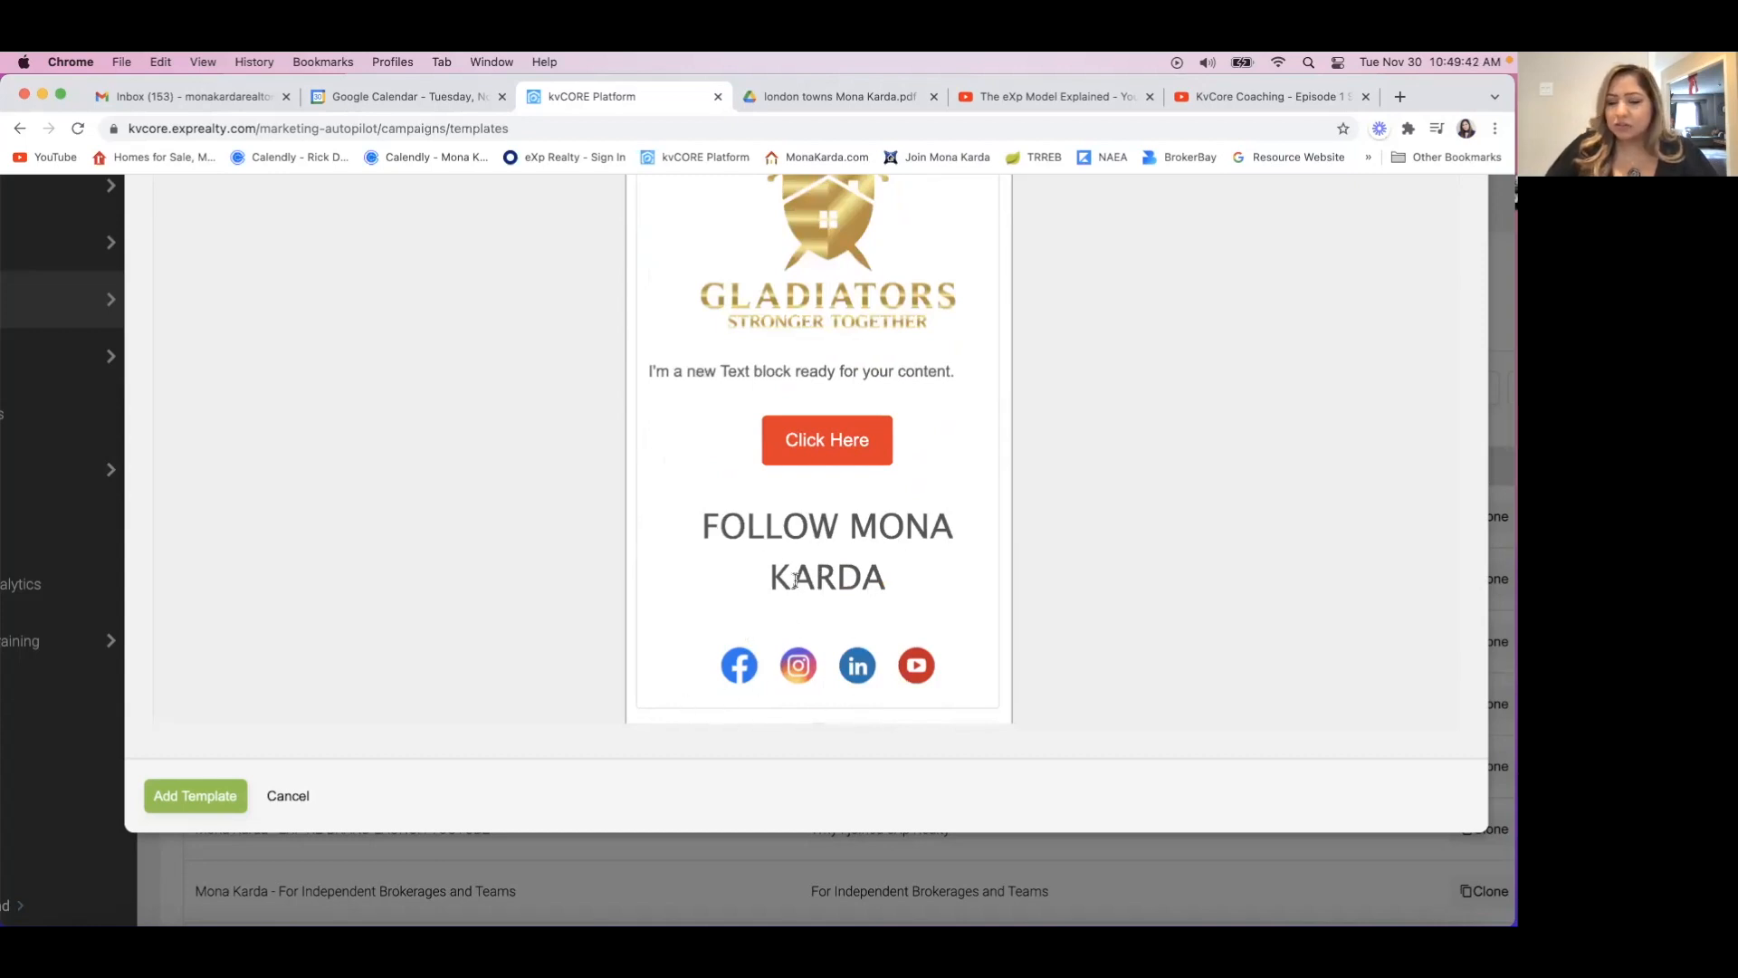
scroll(679, 523, "up", 20)
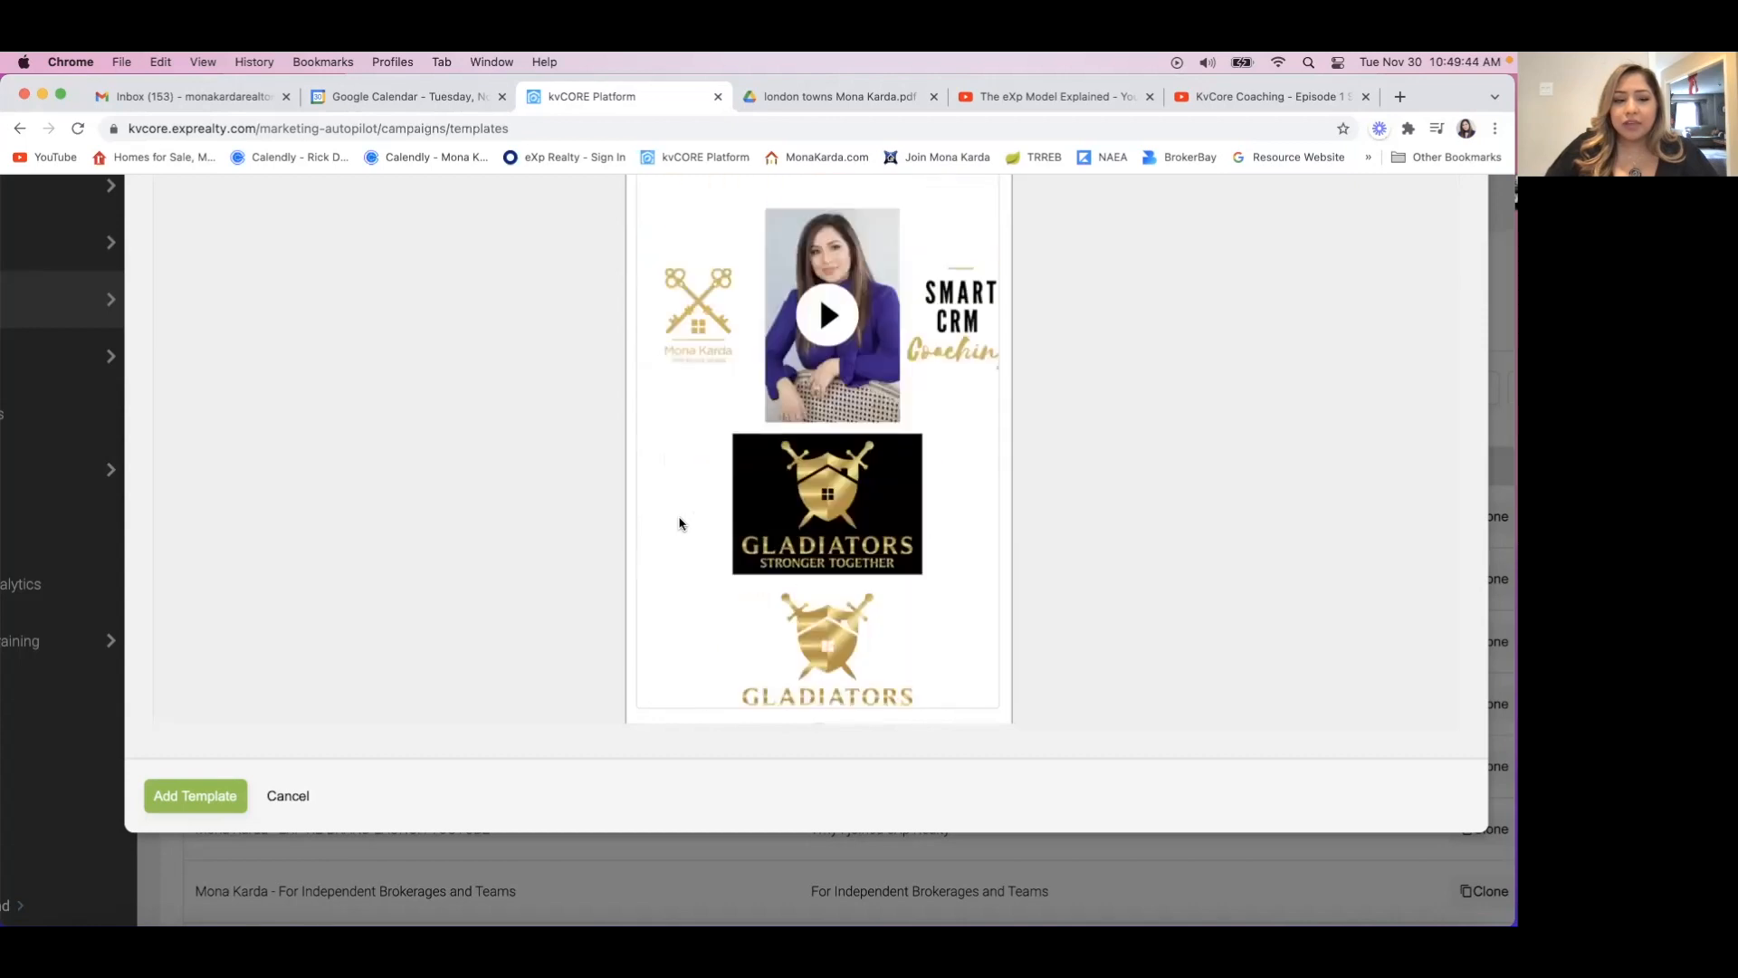
scroll(679, 523, "up", 2)
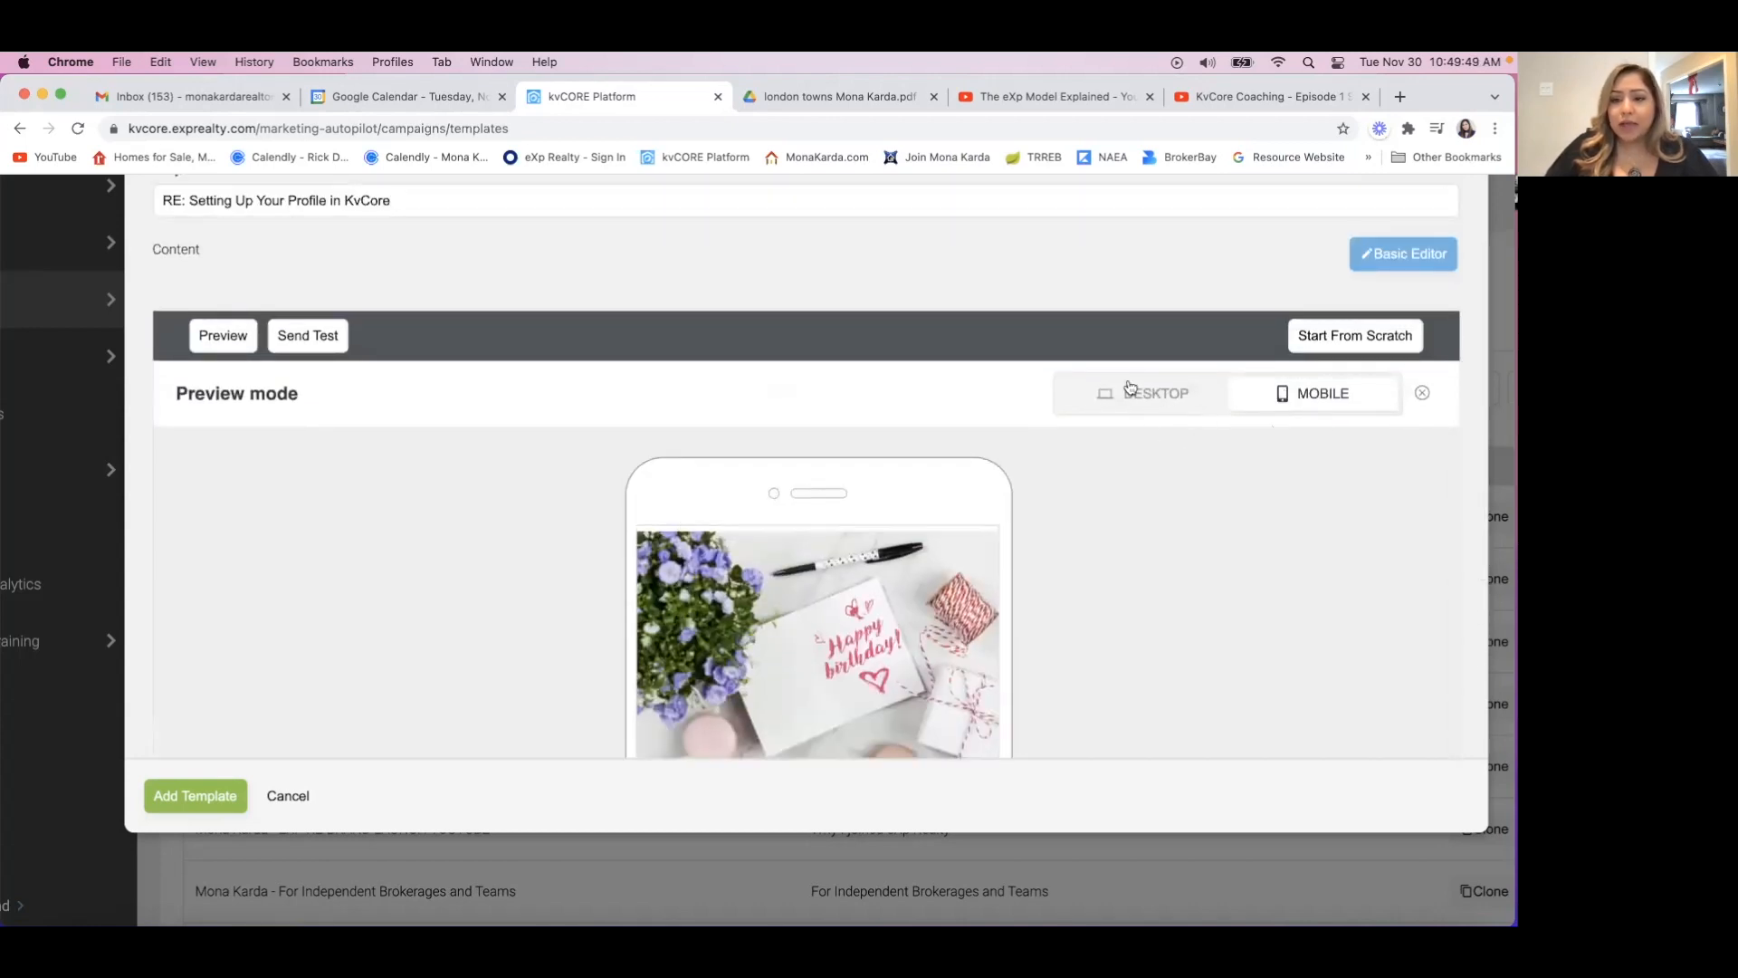
left_click(310, 337)
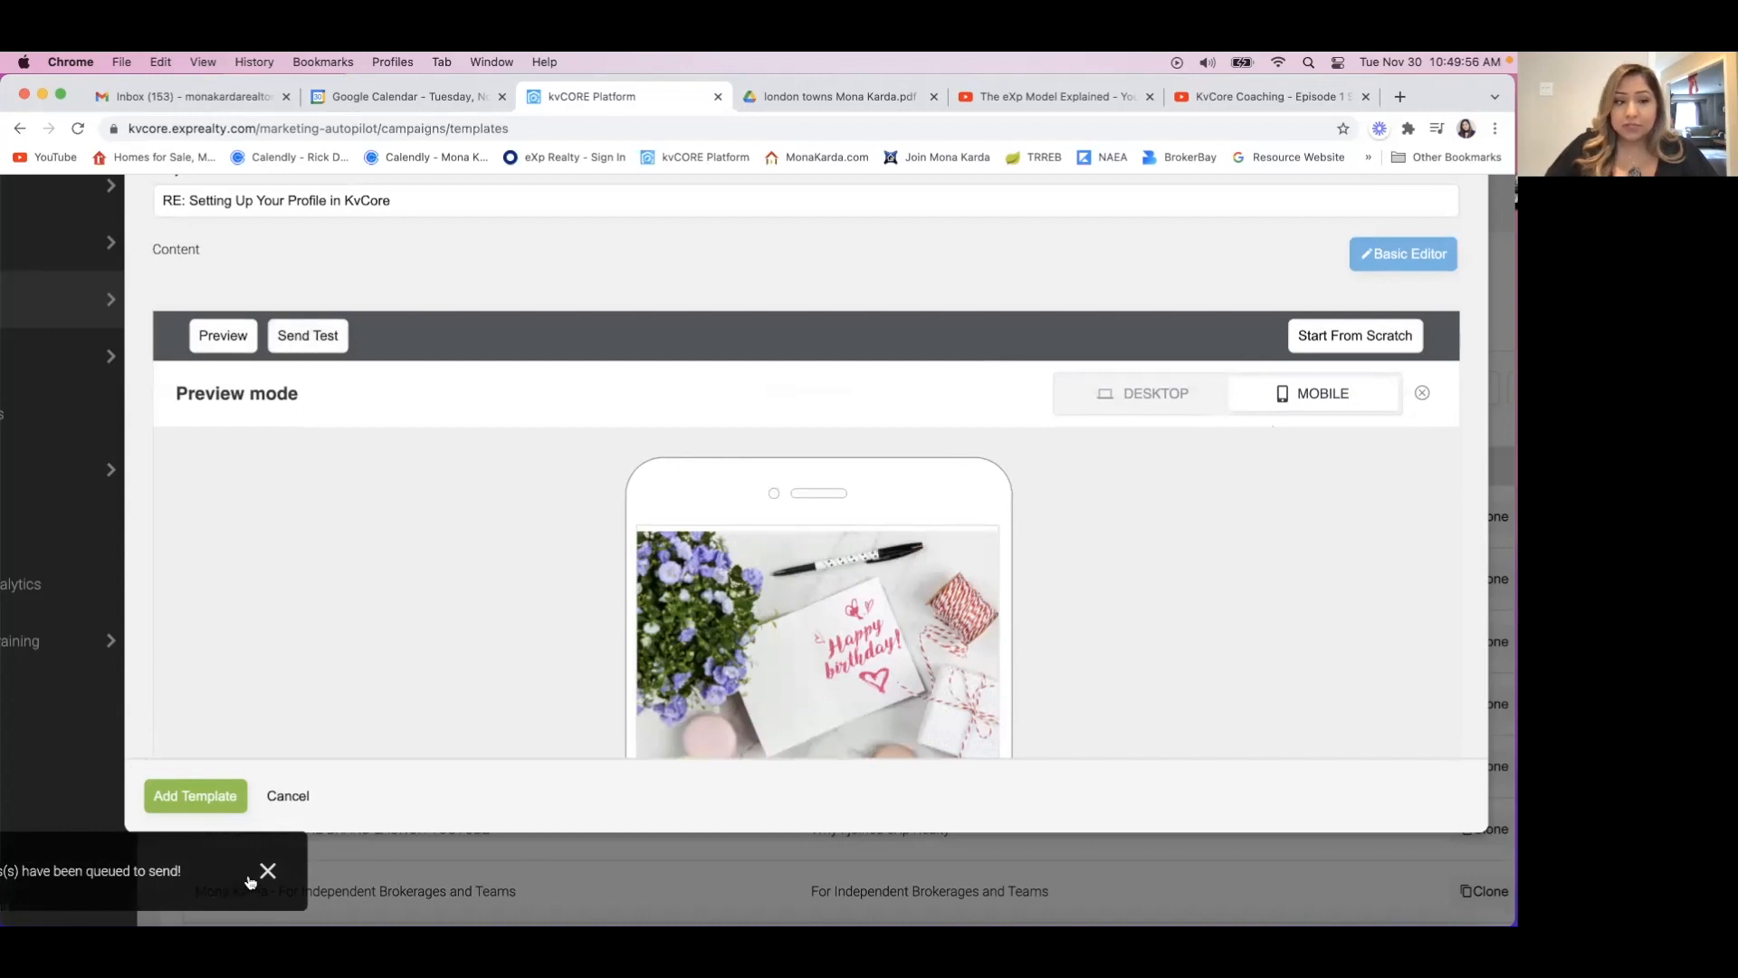
Switch the preview back to desktop, return to the editor and add the finished email template.
left_click(1138, 404)
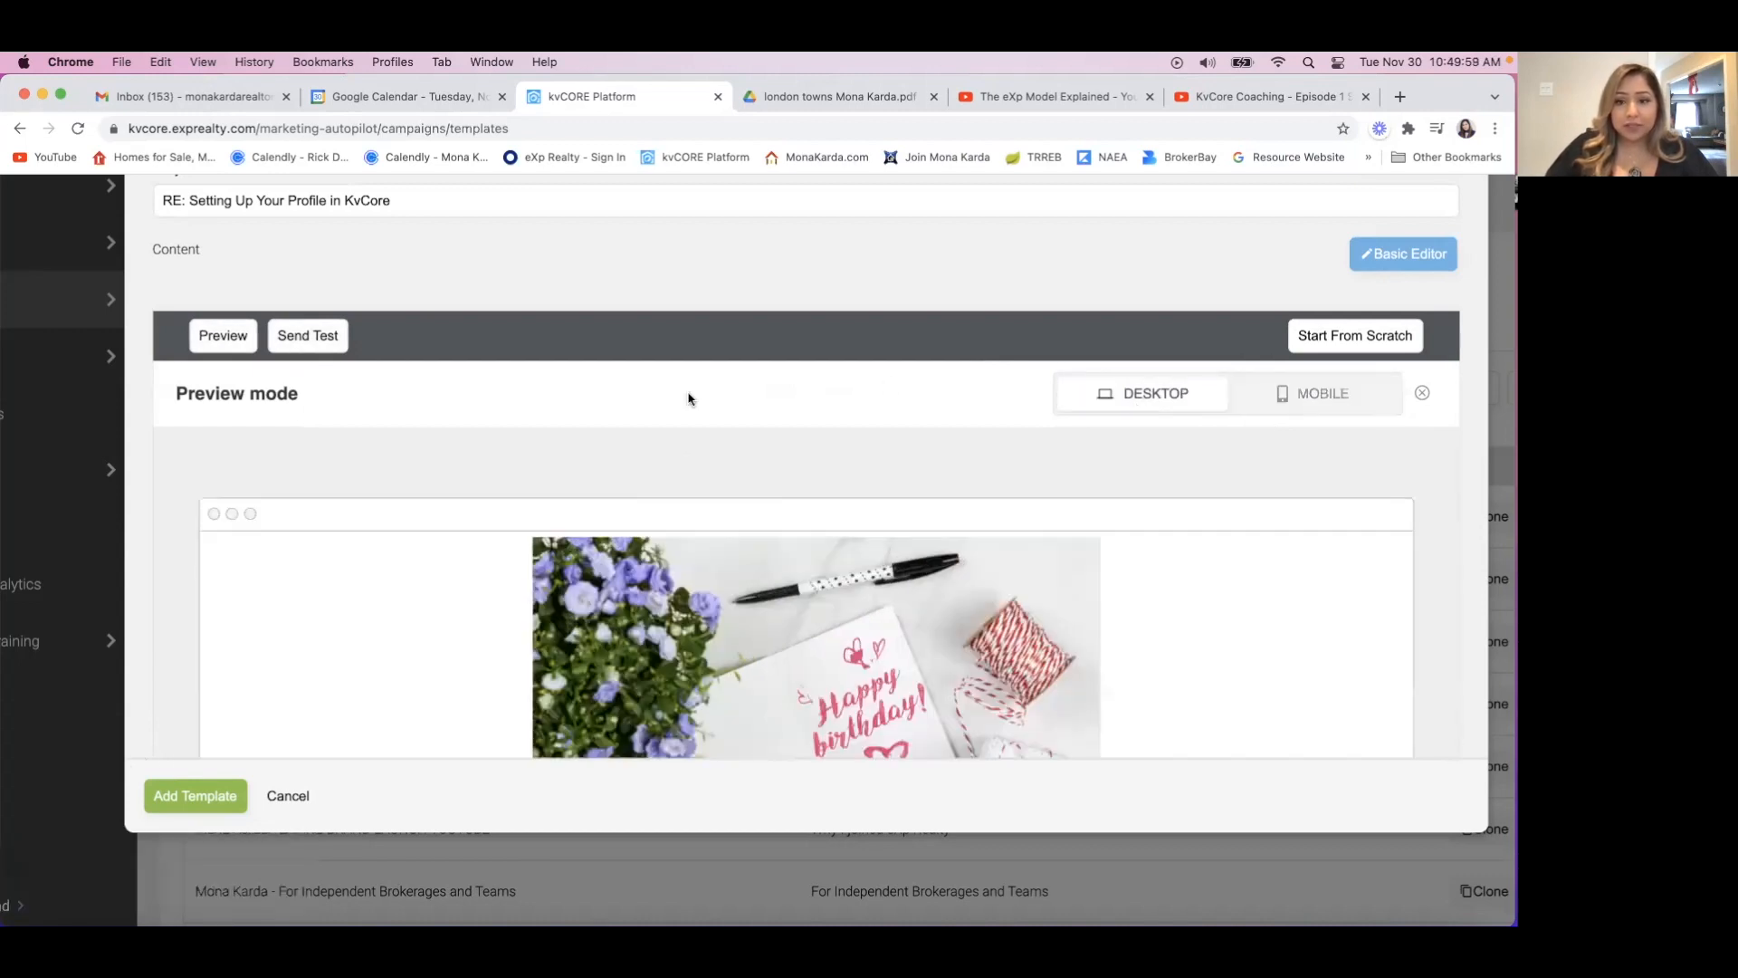
left_click(223, 337)
scroll(193, 571, "down", 5)
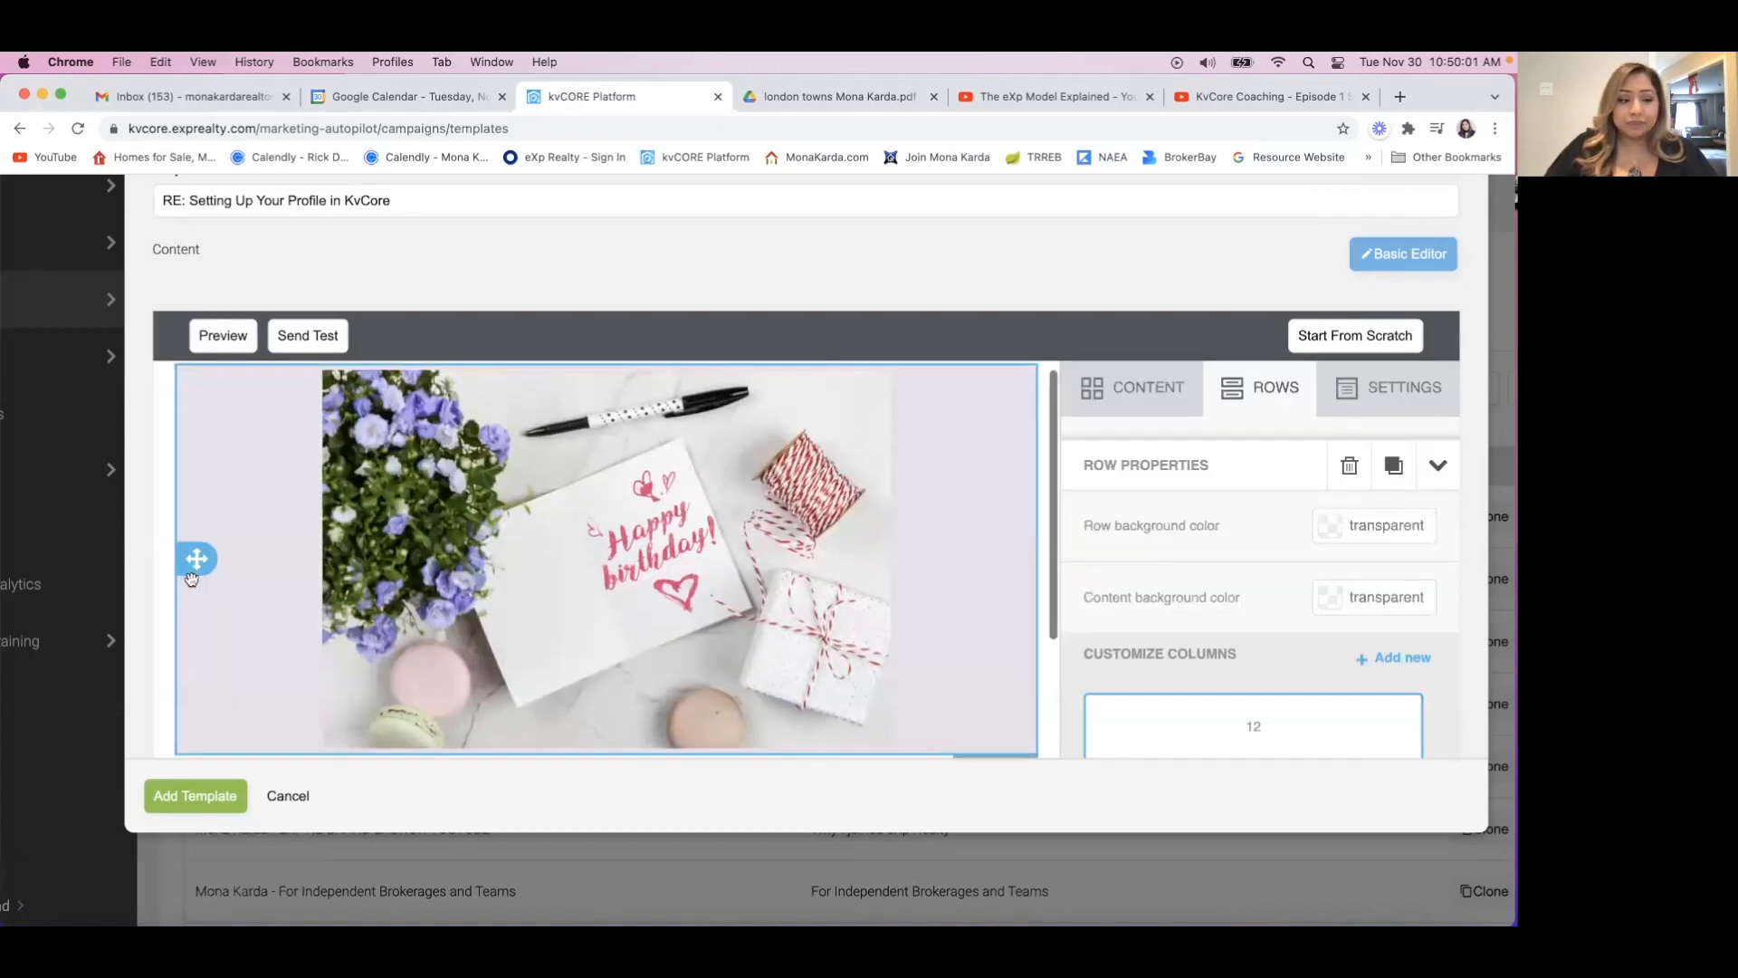
scroll(191, 598, "down", 3)
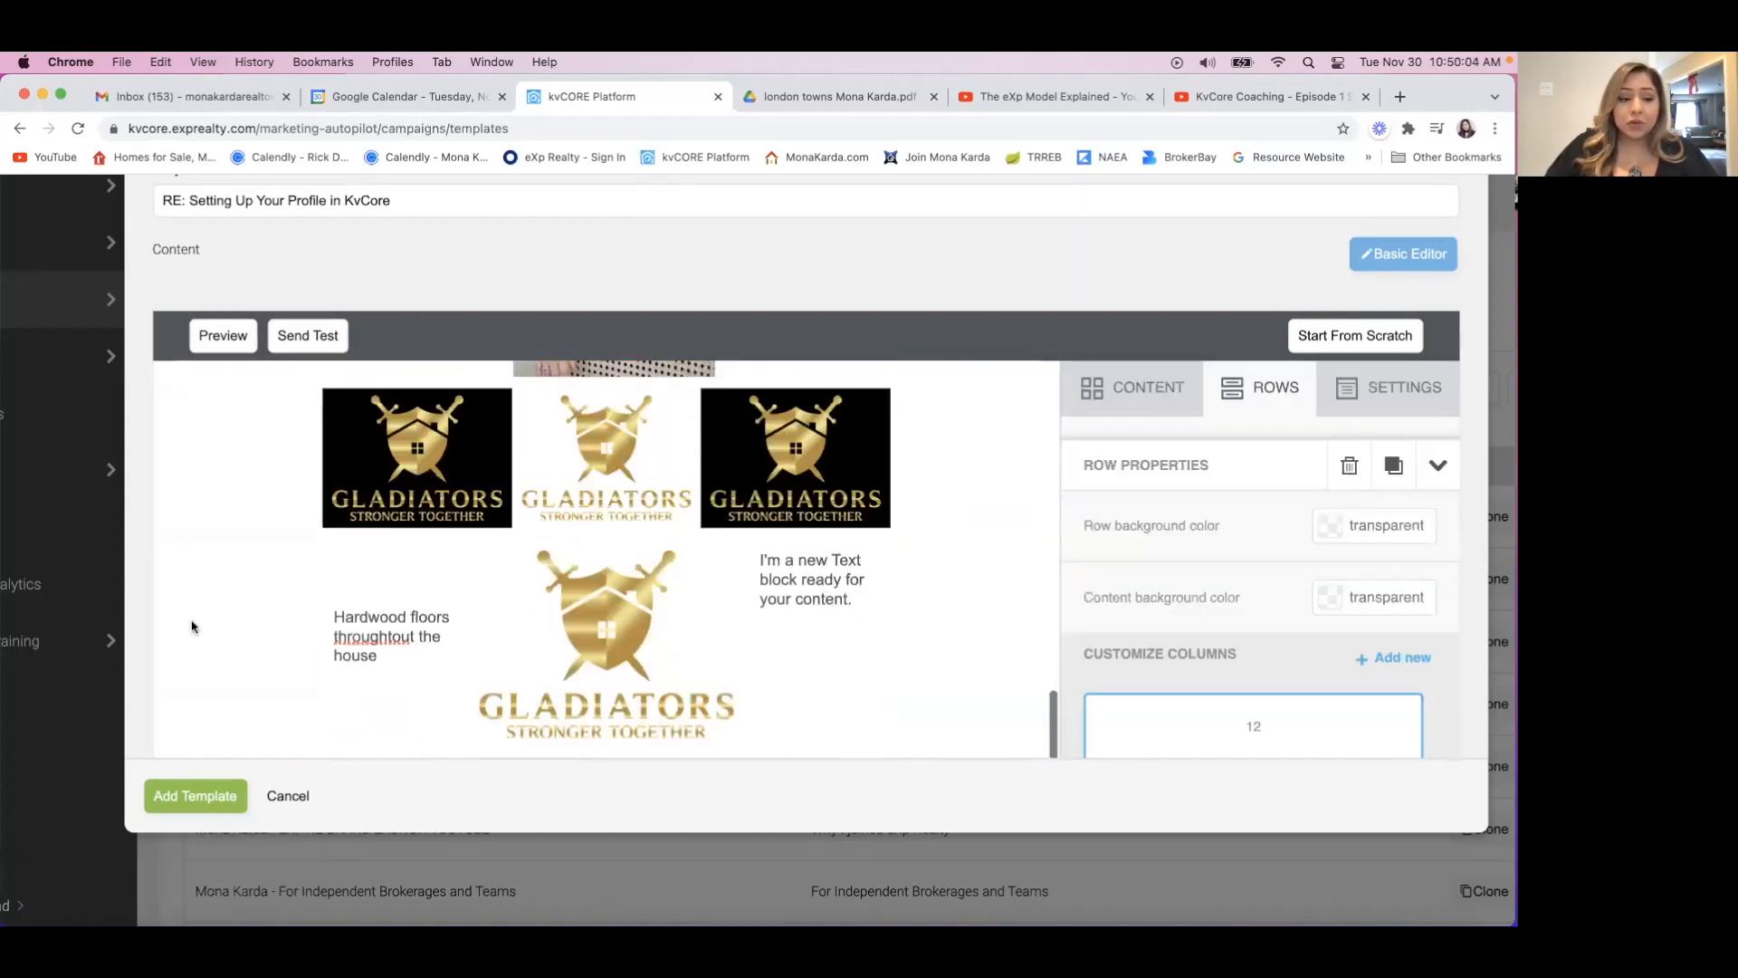
left_click(197, 794)
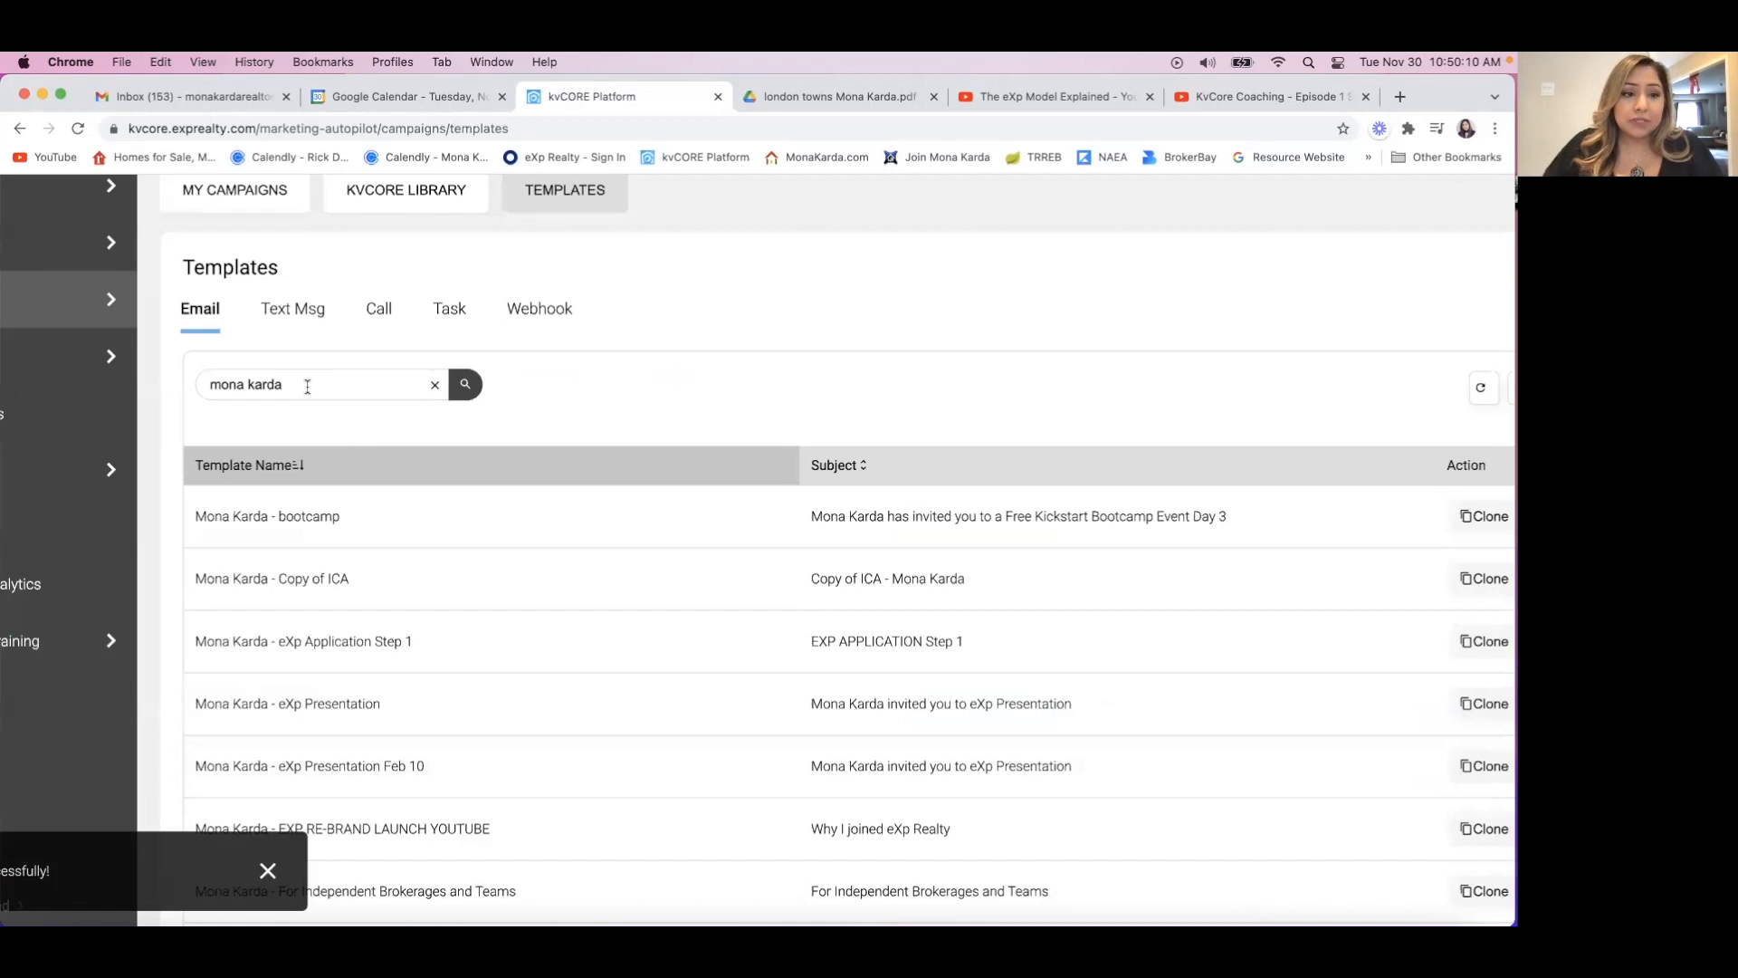
Reload the templates page and search the email templates for the agent's name followed by "- Episode 1".
left_click(324, 128)
key("Return")
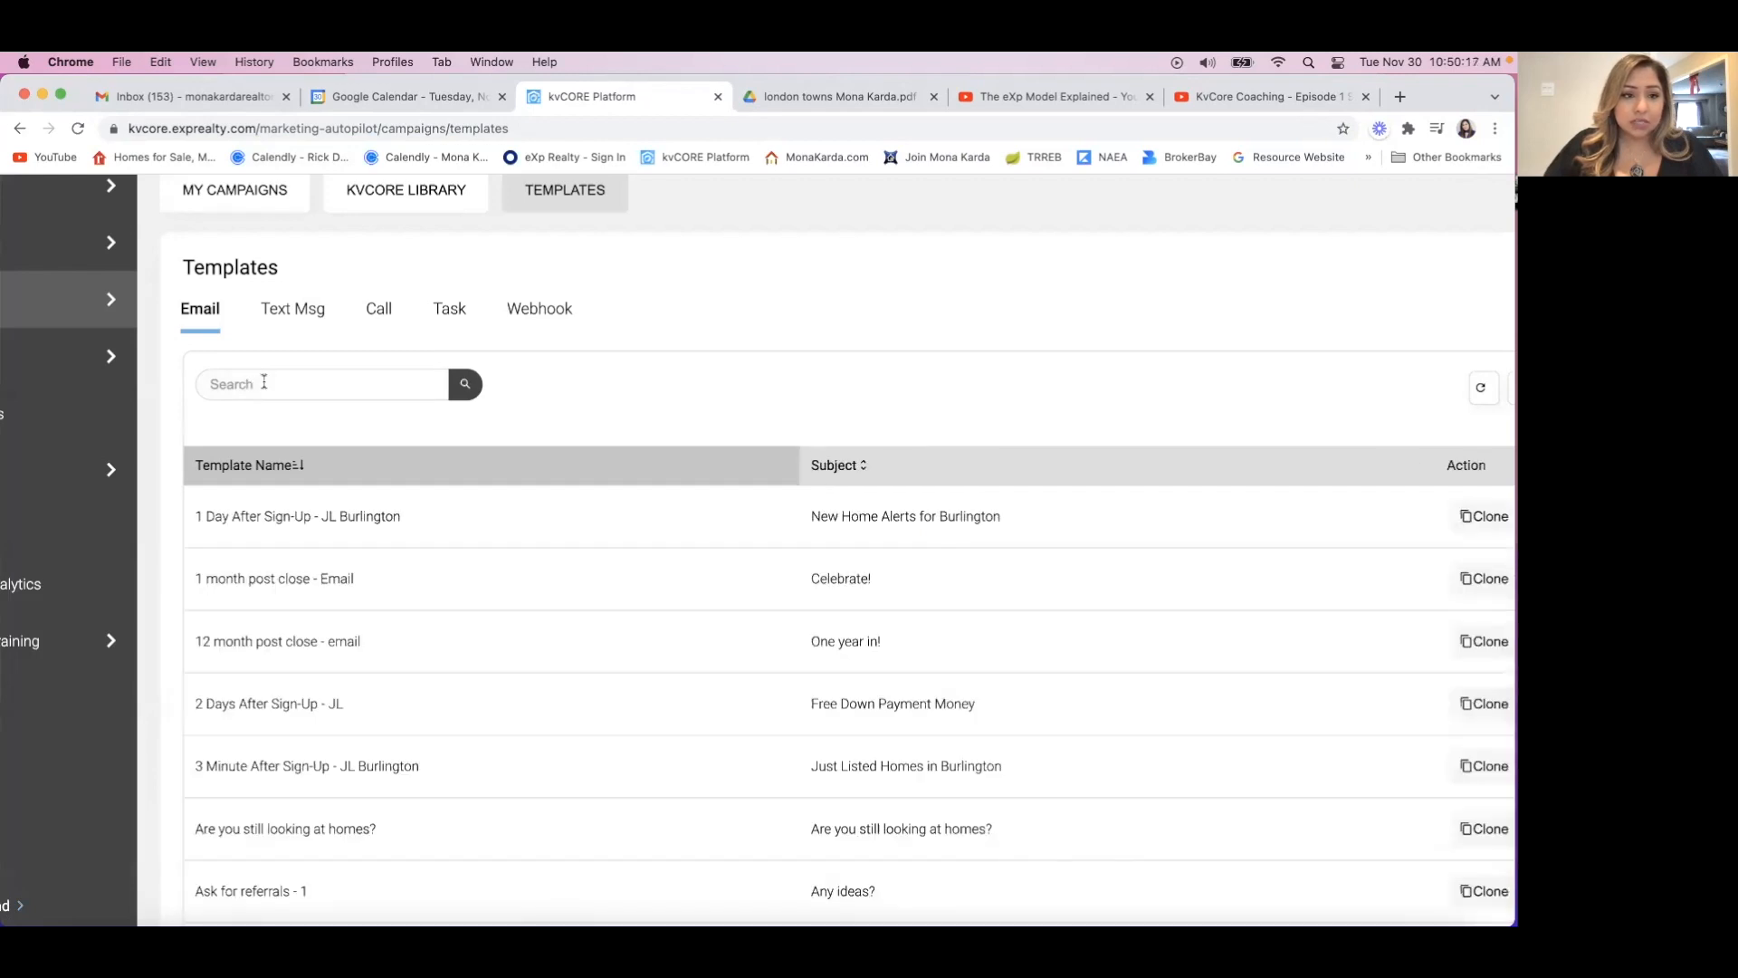
left_click(263, 384)
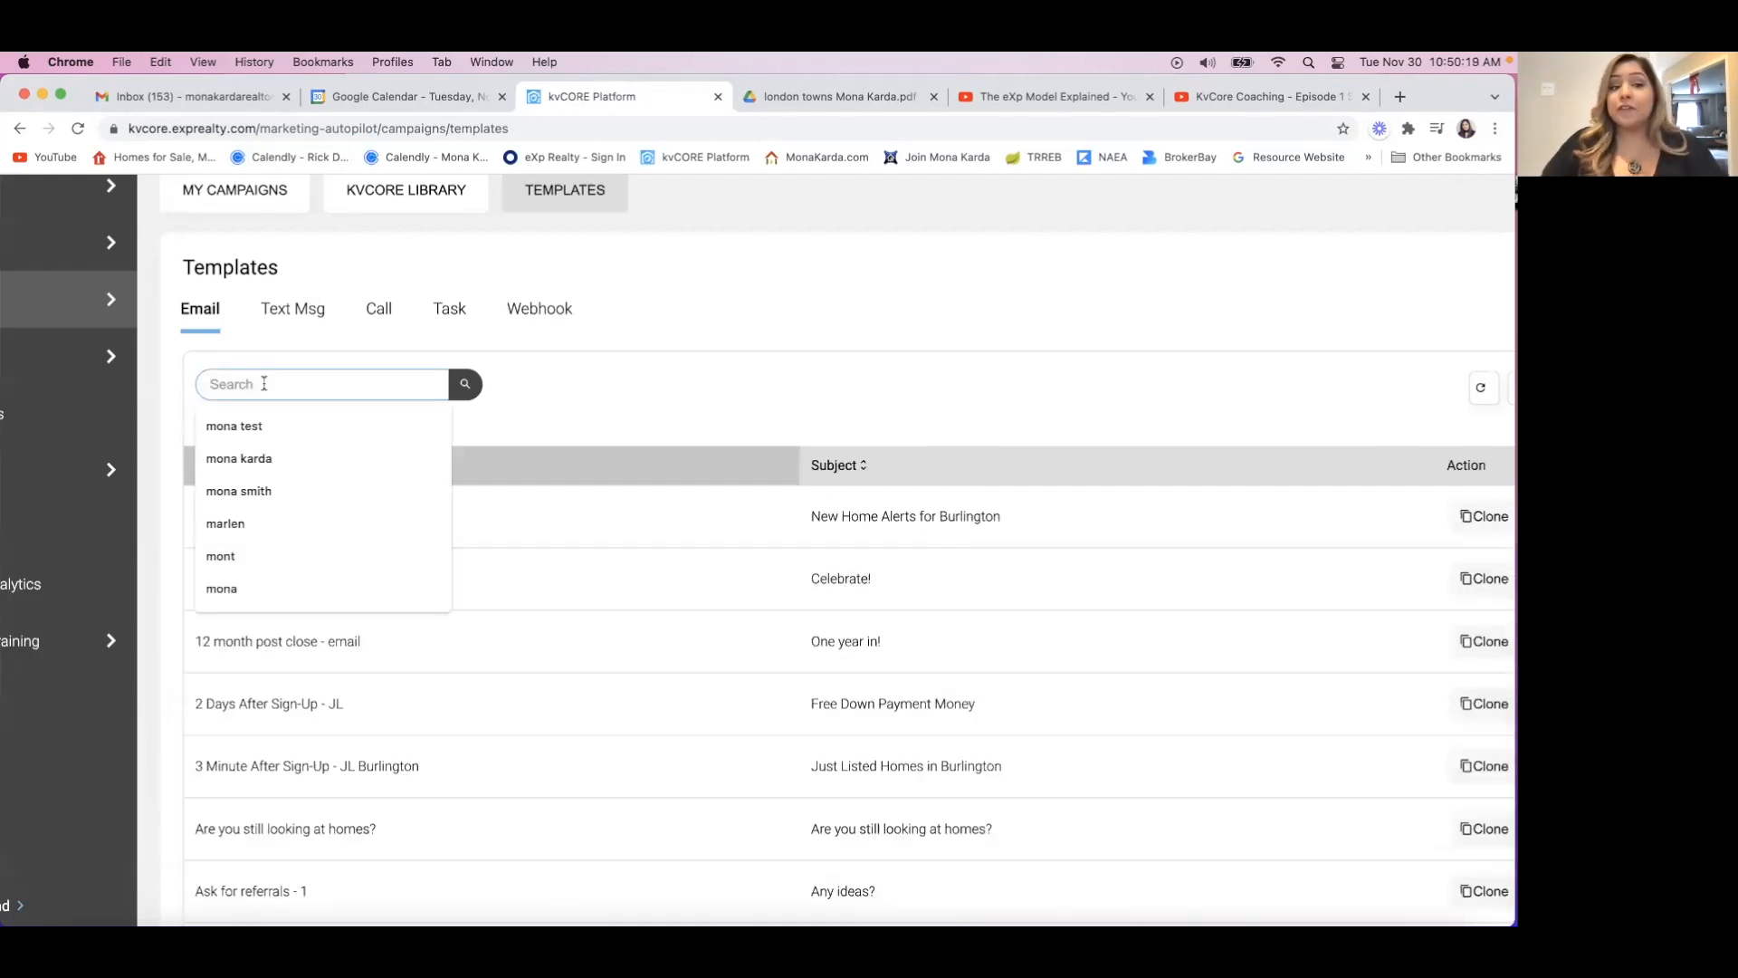
scroll(644, 652, "down", 15)
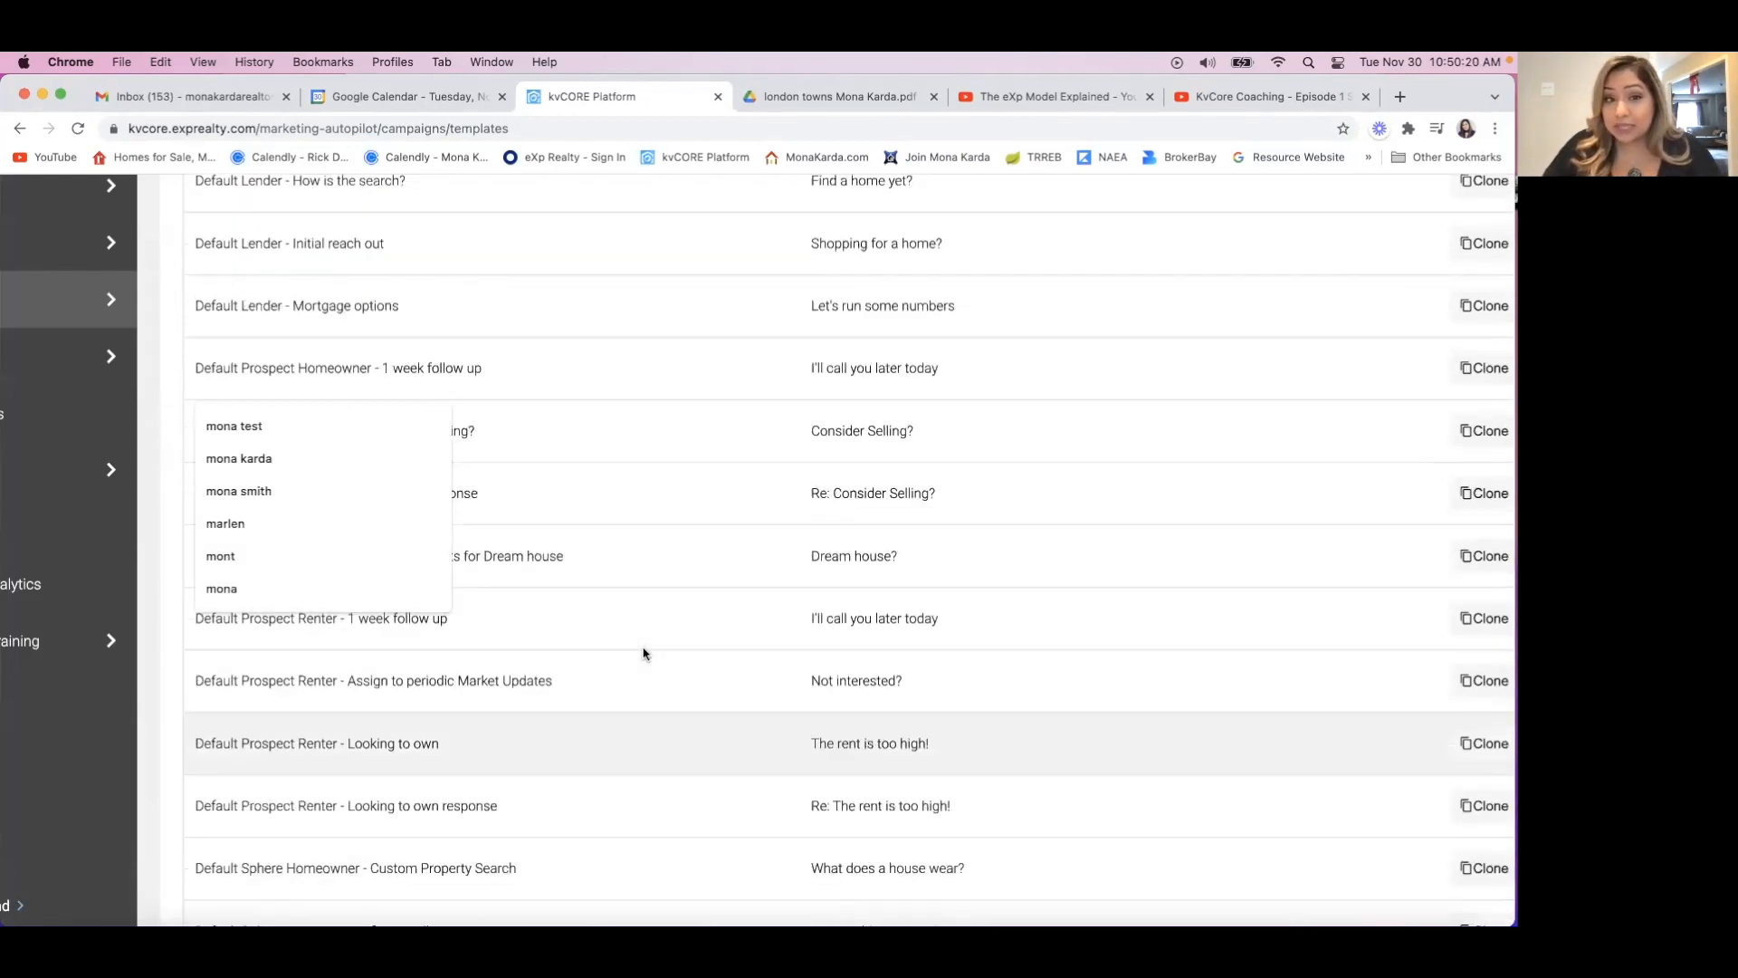
scroll(644, 651, "up", 15)
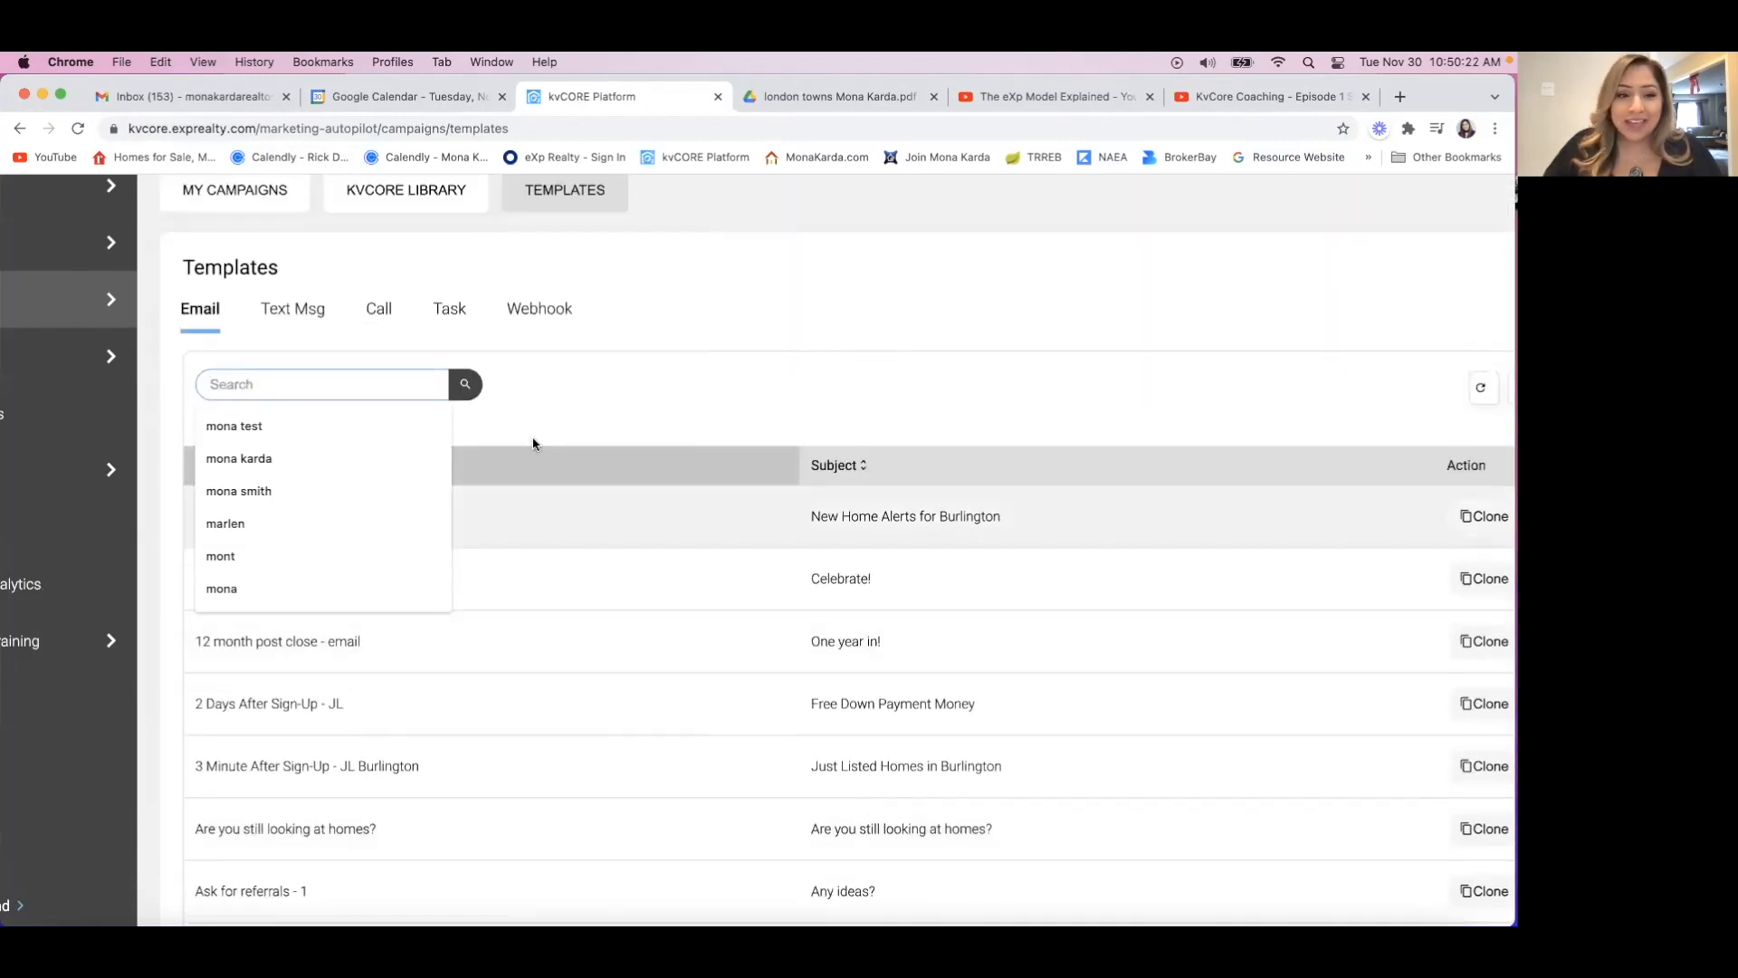
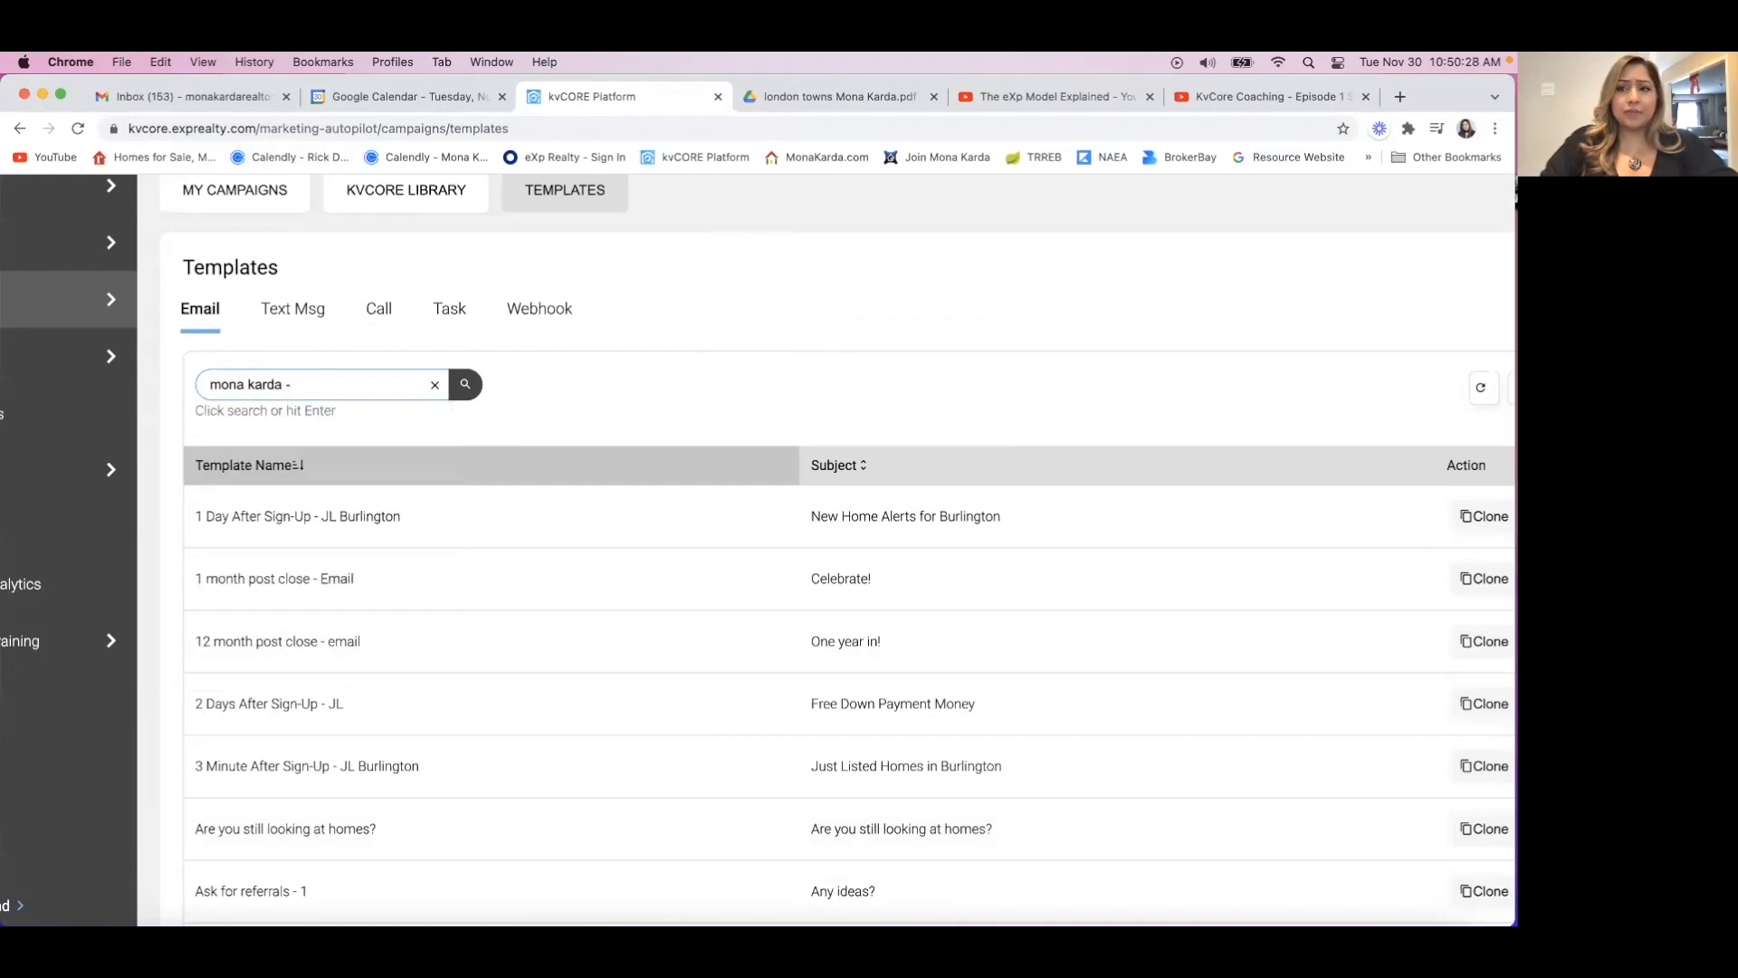
type(" - W")
type("Episode 1")
left_click(467, 387)
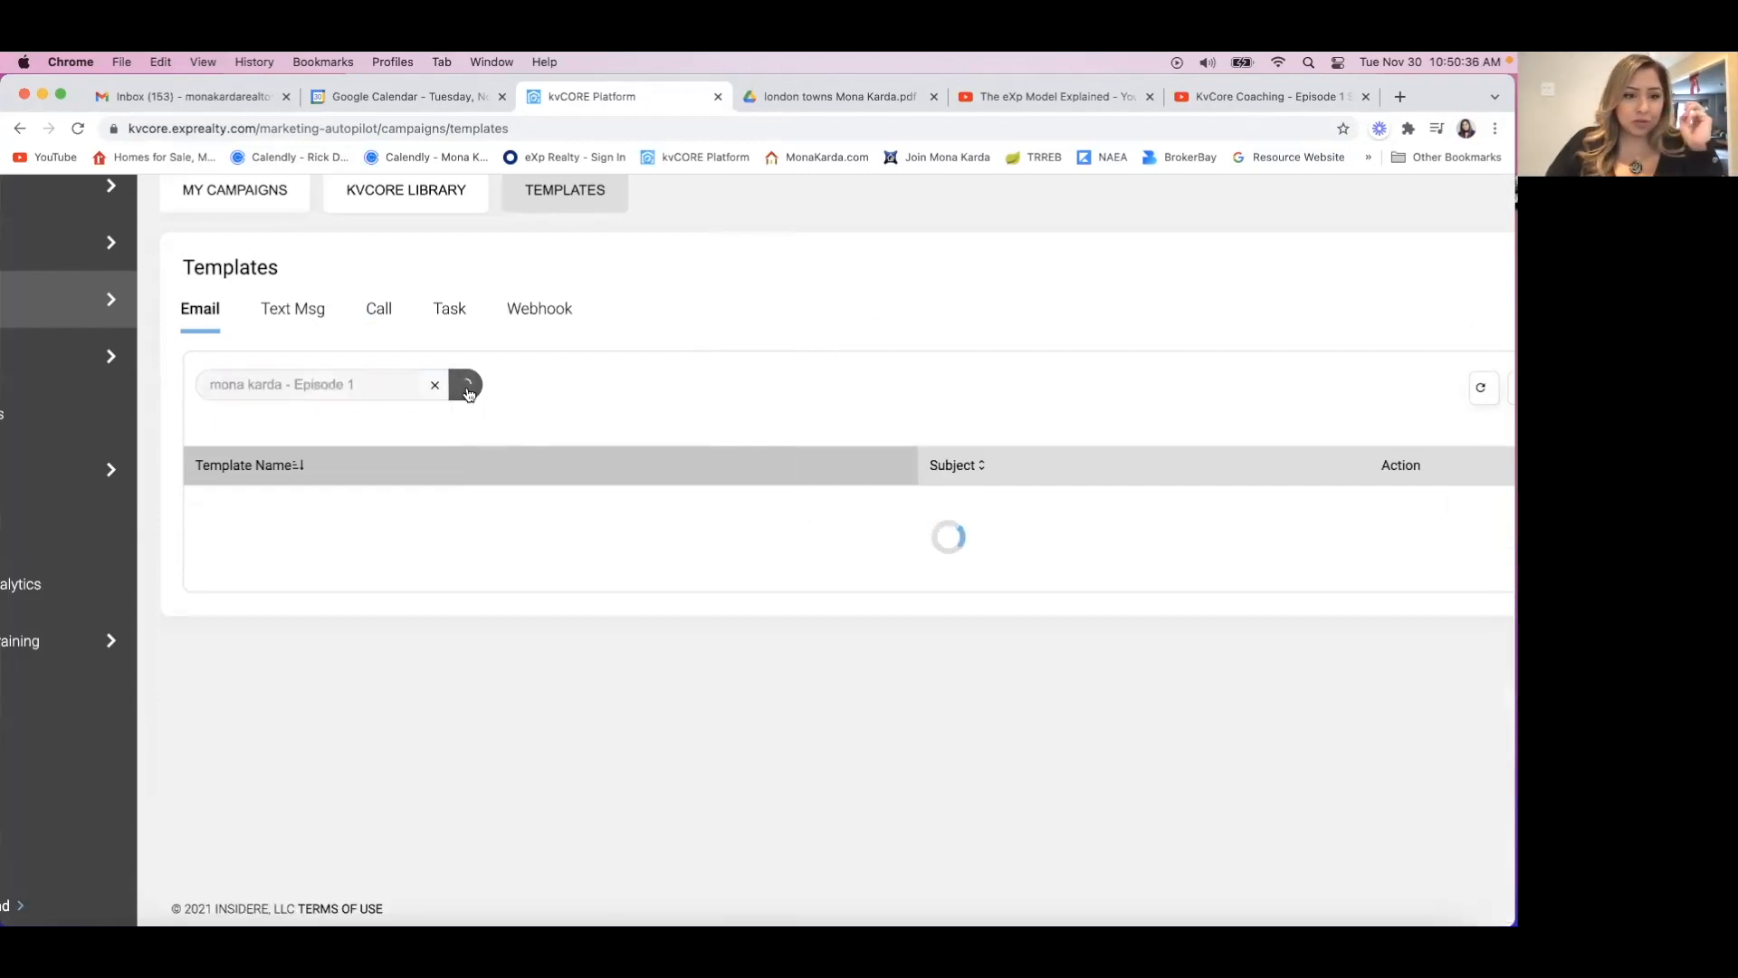
Clear the template search and search for "episode 1" instead.
left_click_drag(366, 385, 294, 377)
key("BackSpace")
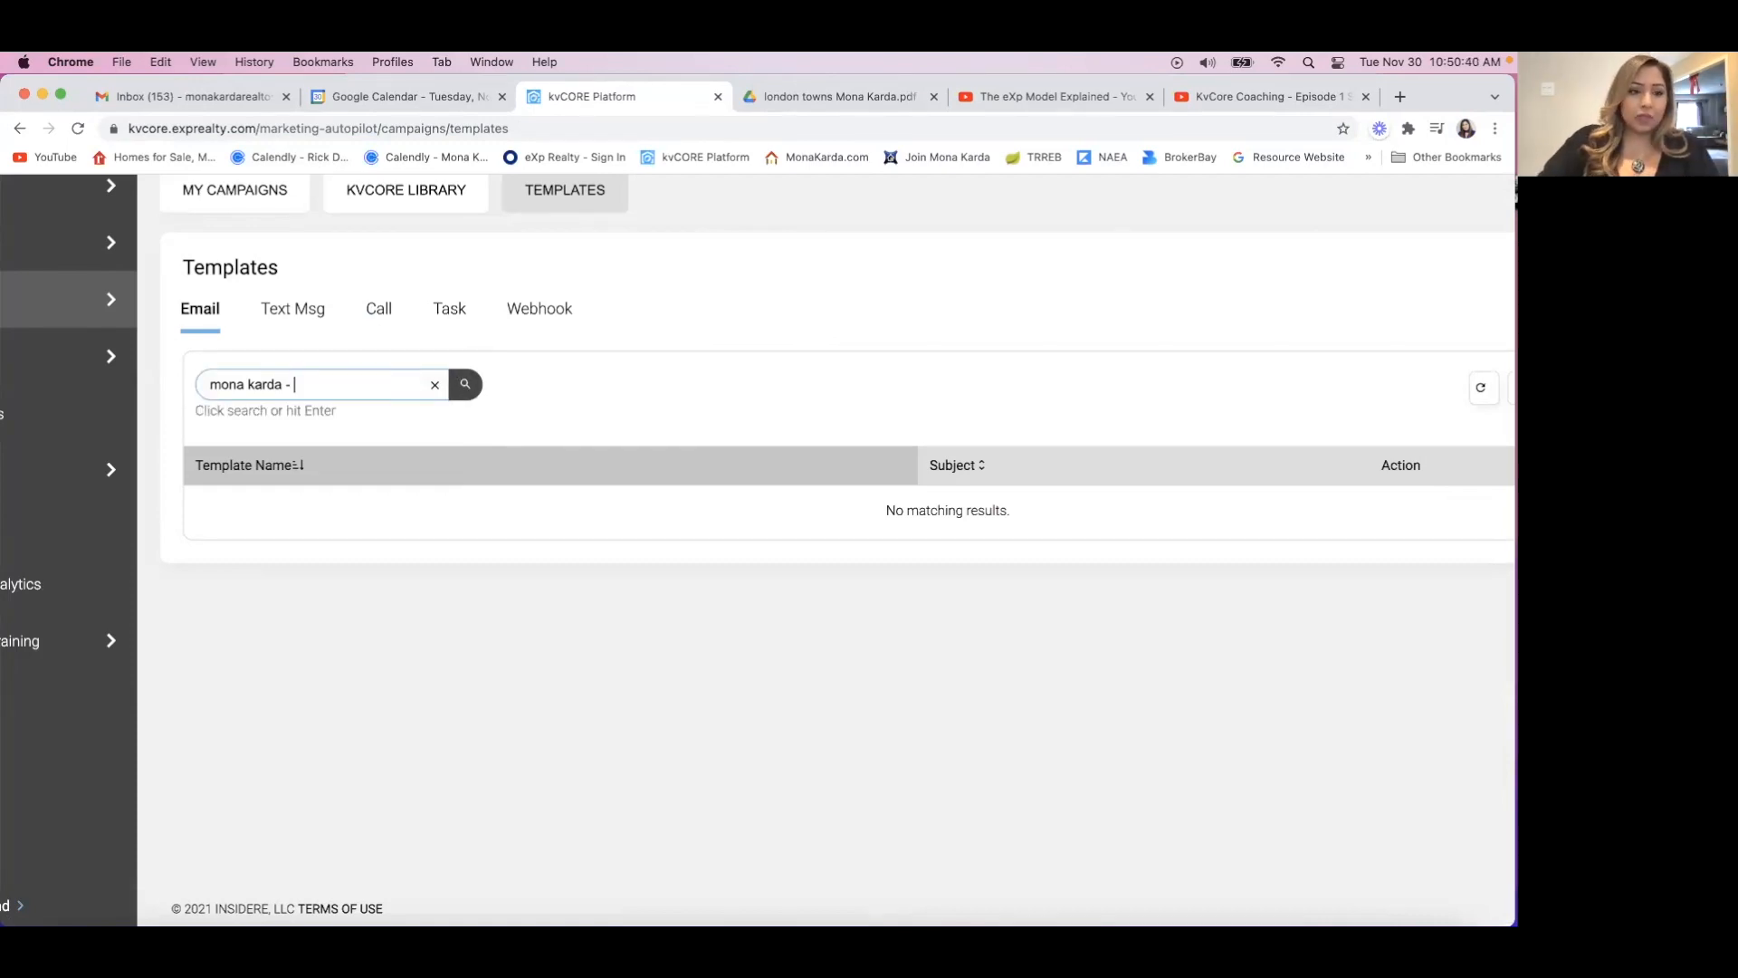
key("BackSpace")
key("BackSpace")
key("BackSpace")
key("BackSpace")
key("BackSpace")
key("BackSpace")
key("BackSpace")
key("BackSpace")
key("BackSpace")
key("BackSpace")
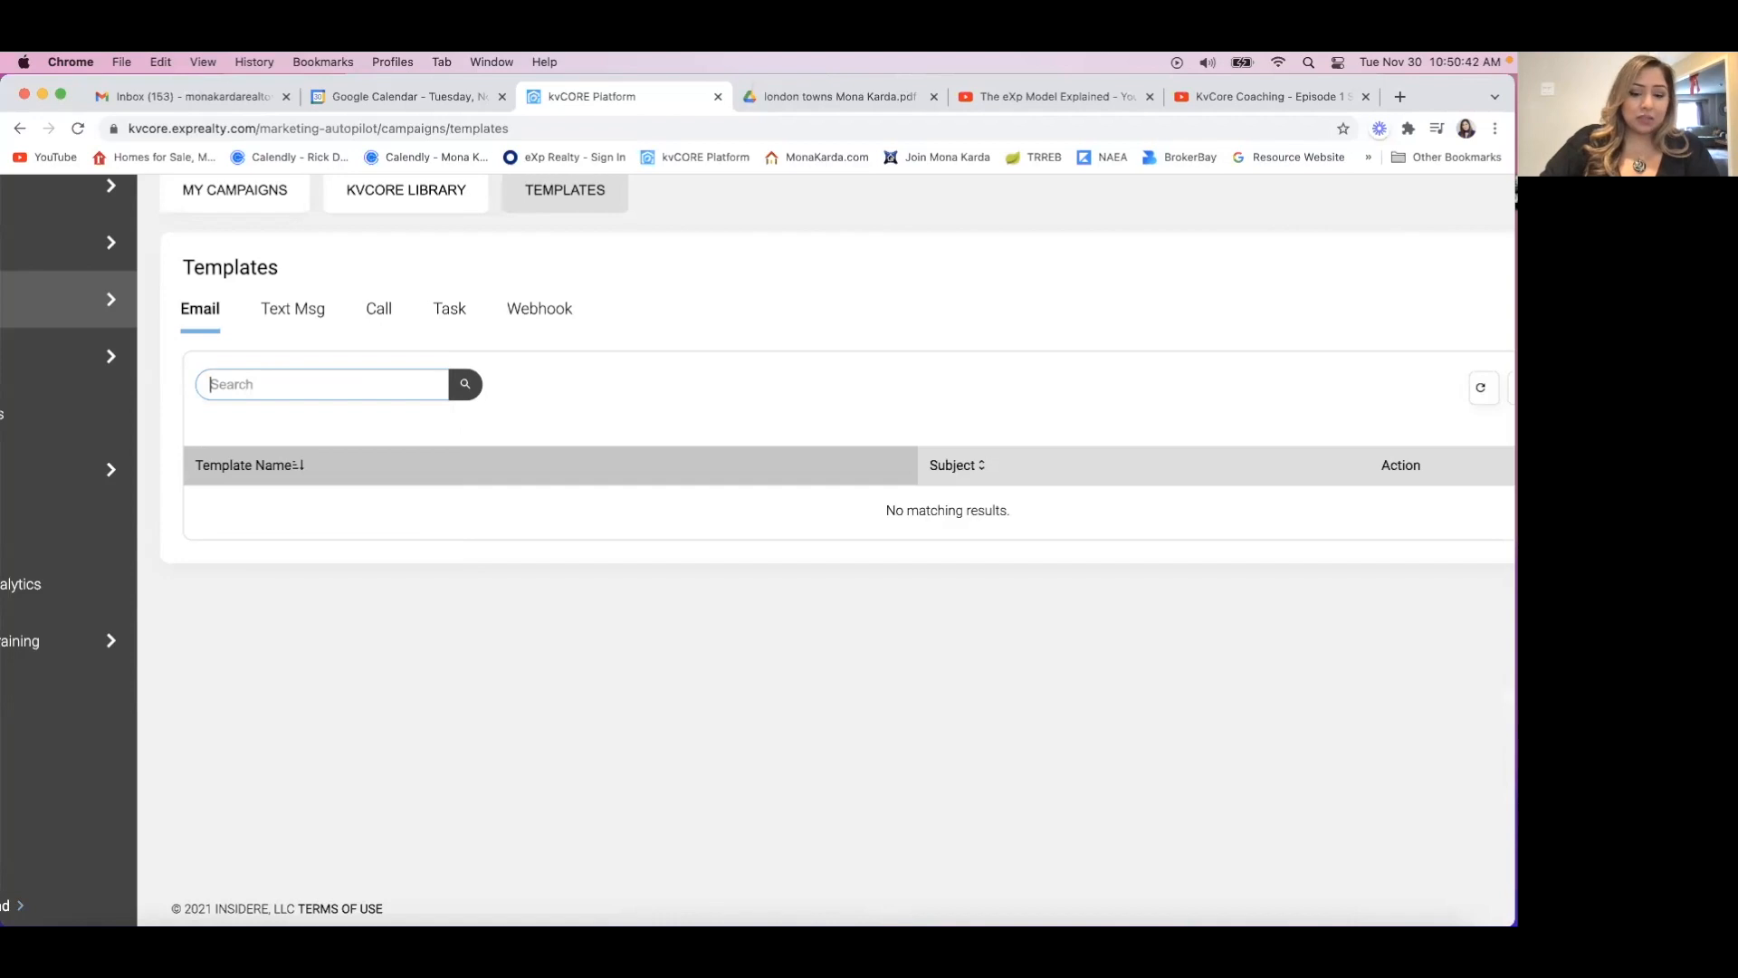
type("episode 1")
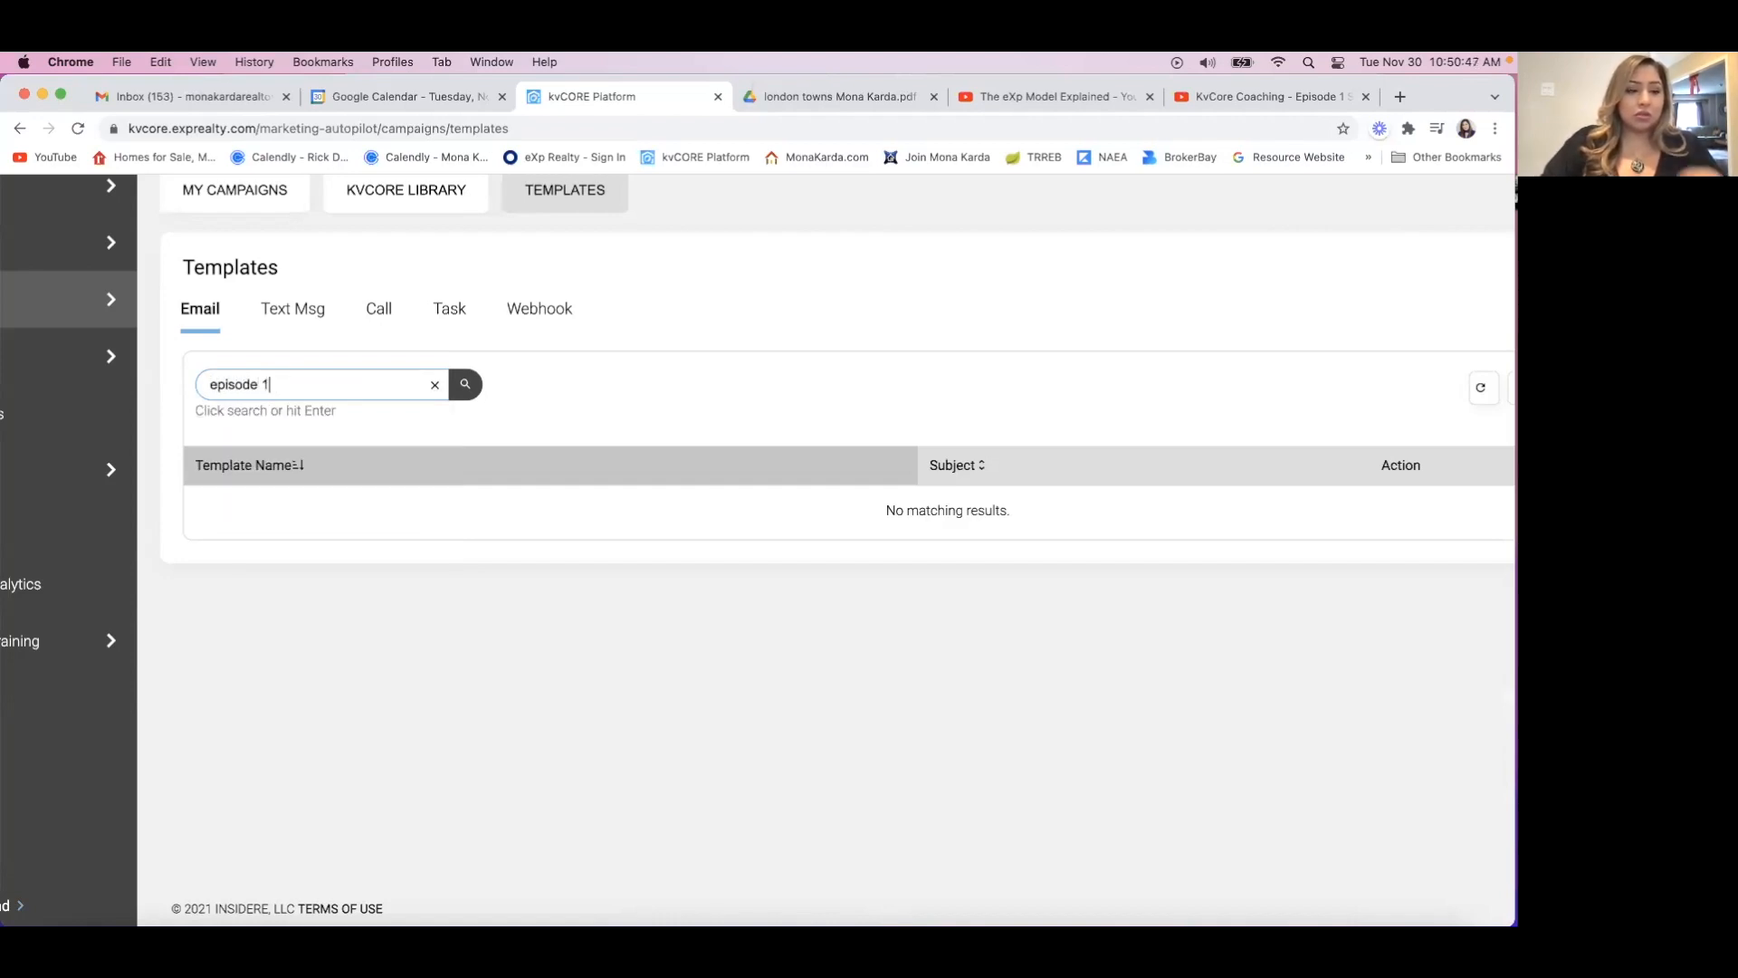
key("Return")
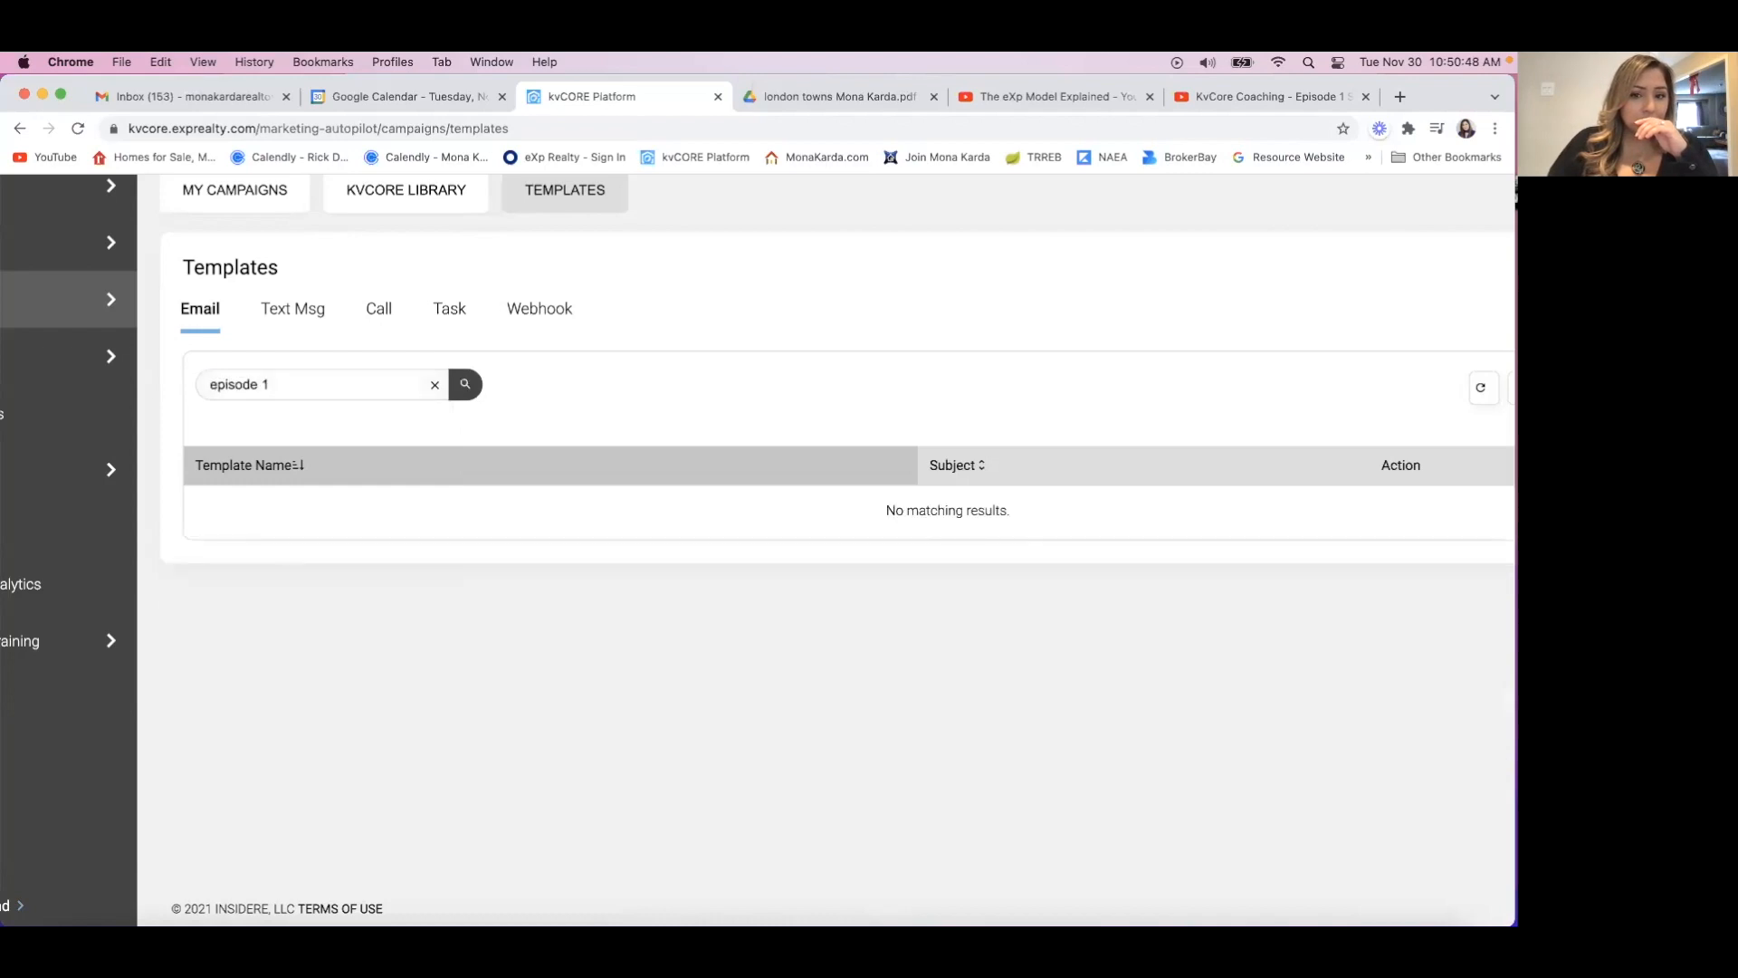
Search the email templates for "kvcore".
mouse_move(26, 372)
type("kv")
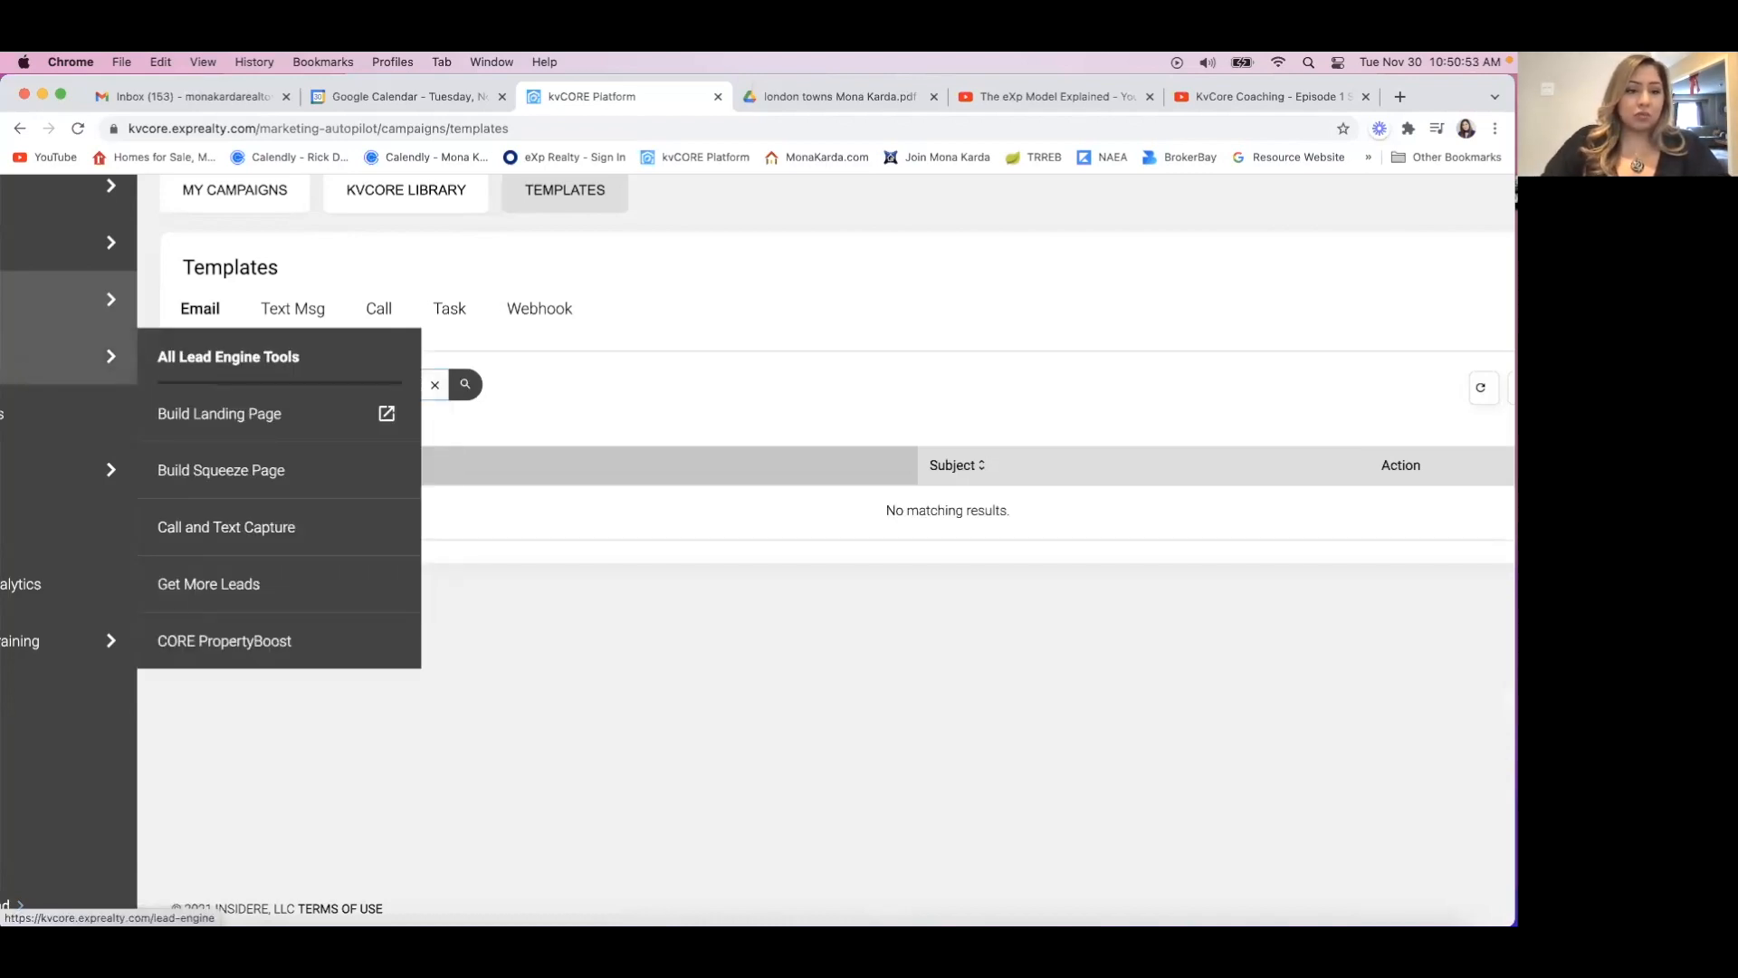
left_click(527, 406)
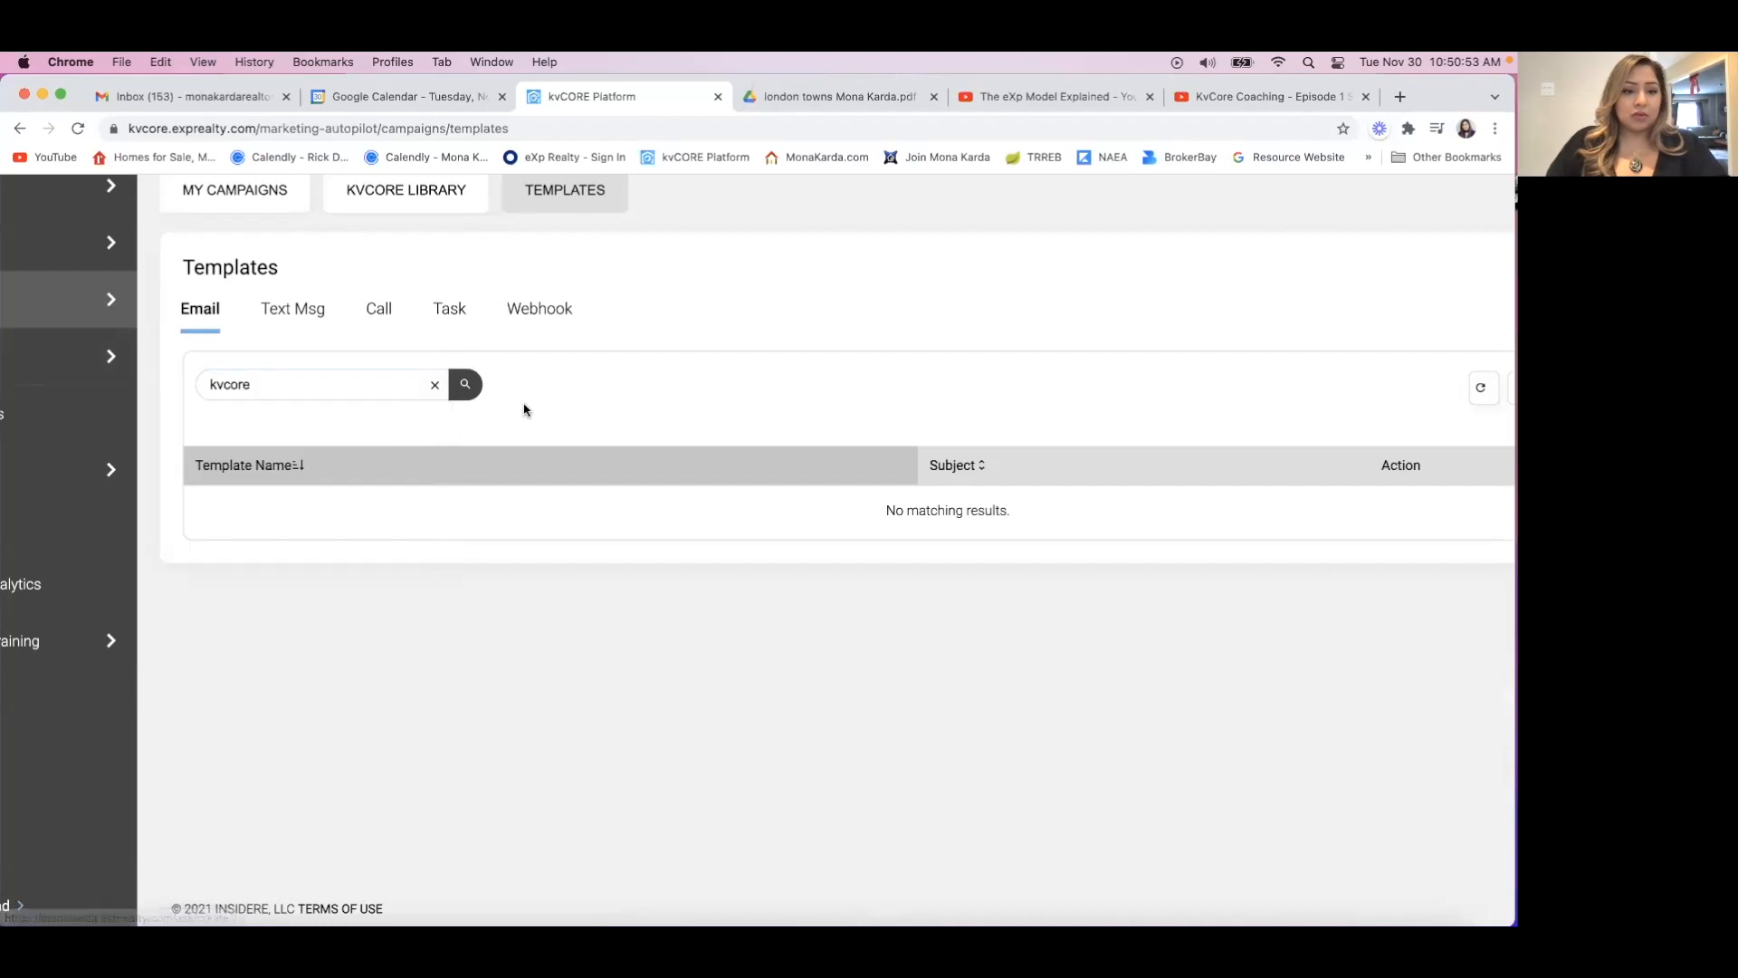
left_click(468, 385)
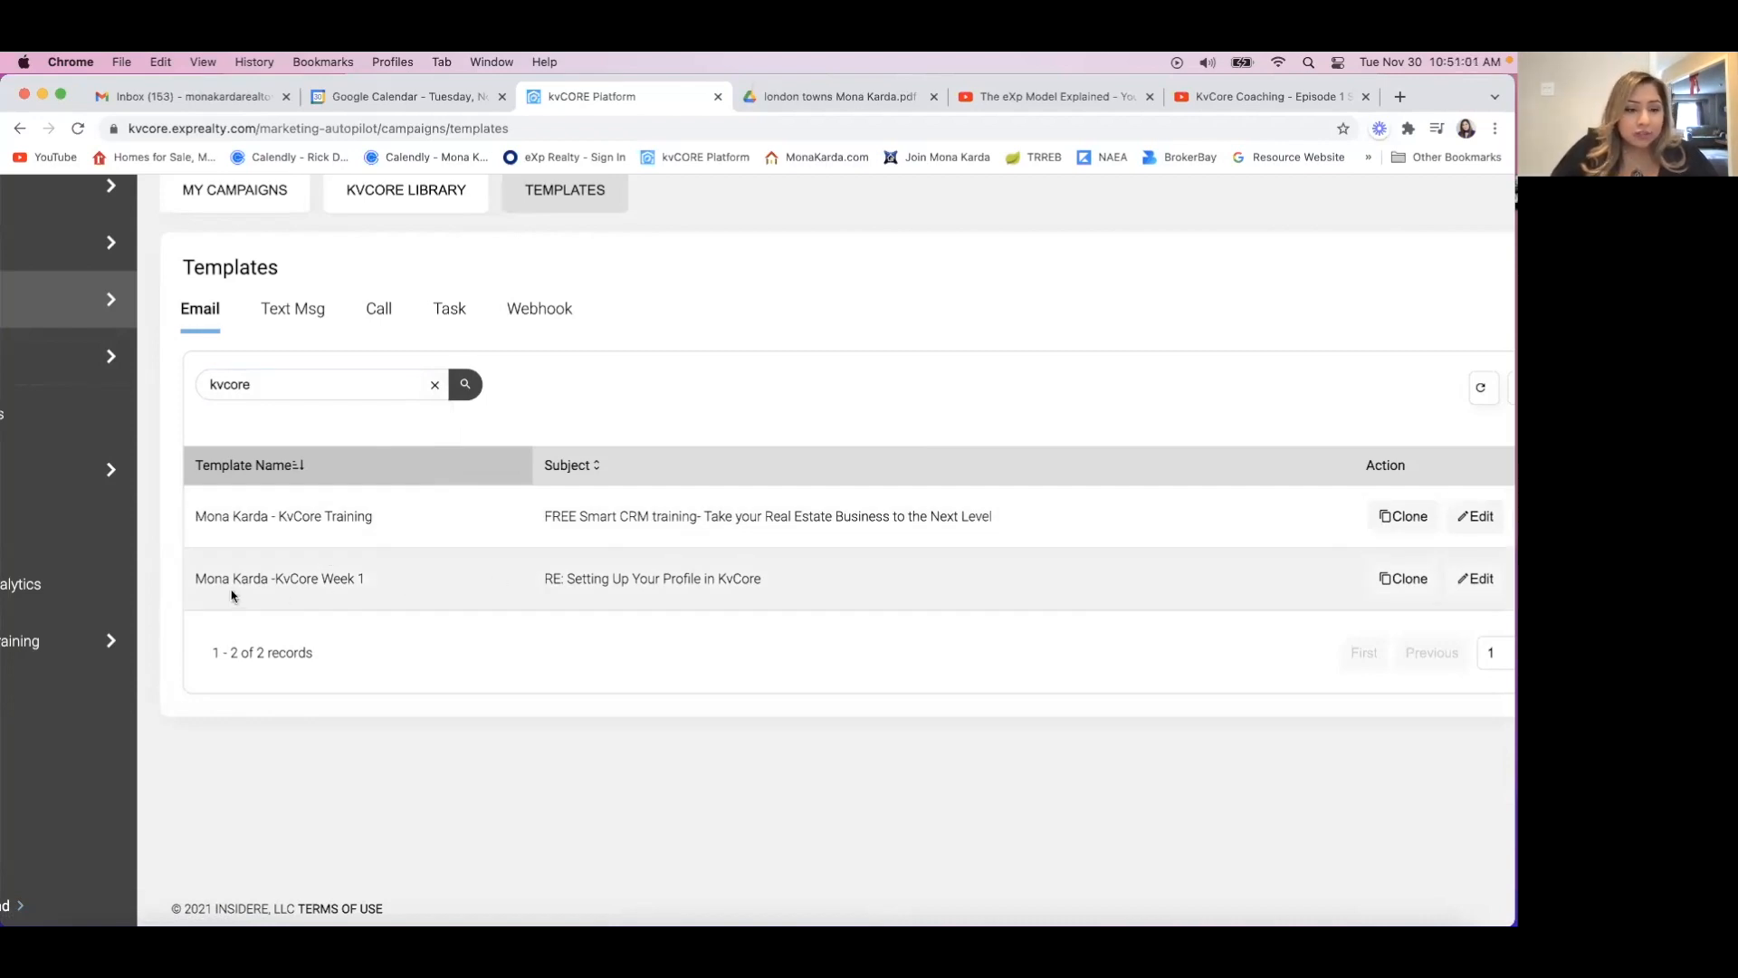
Start a clone of the KvCore Week 1 email template.
scroll(543, 594, "down", 2)
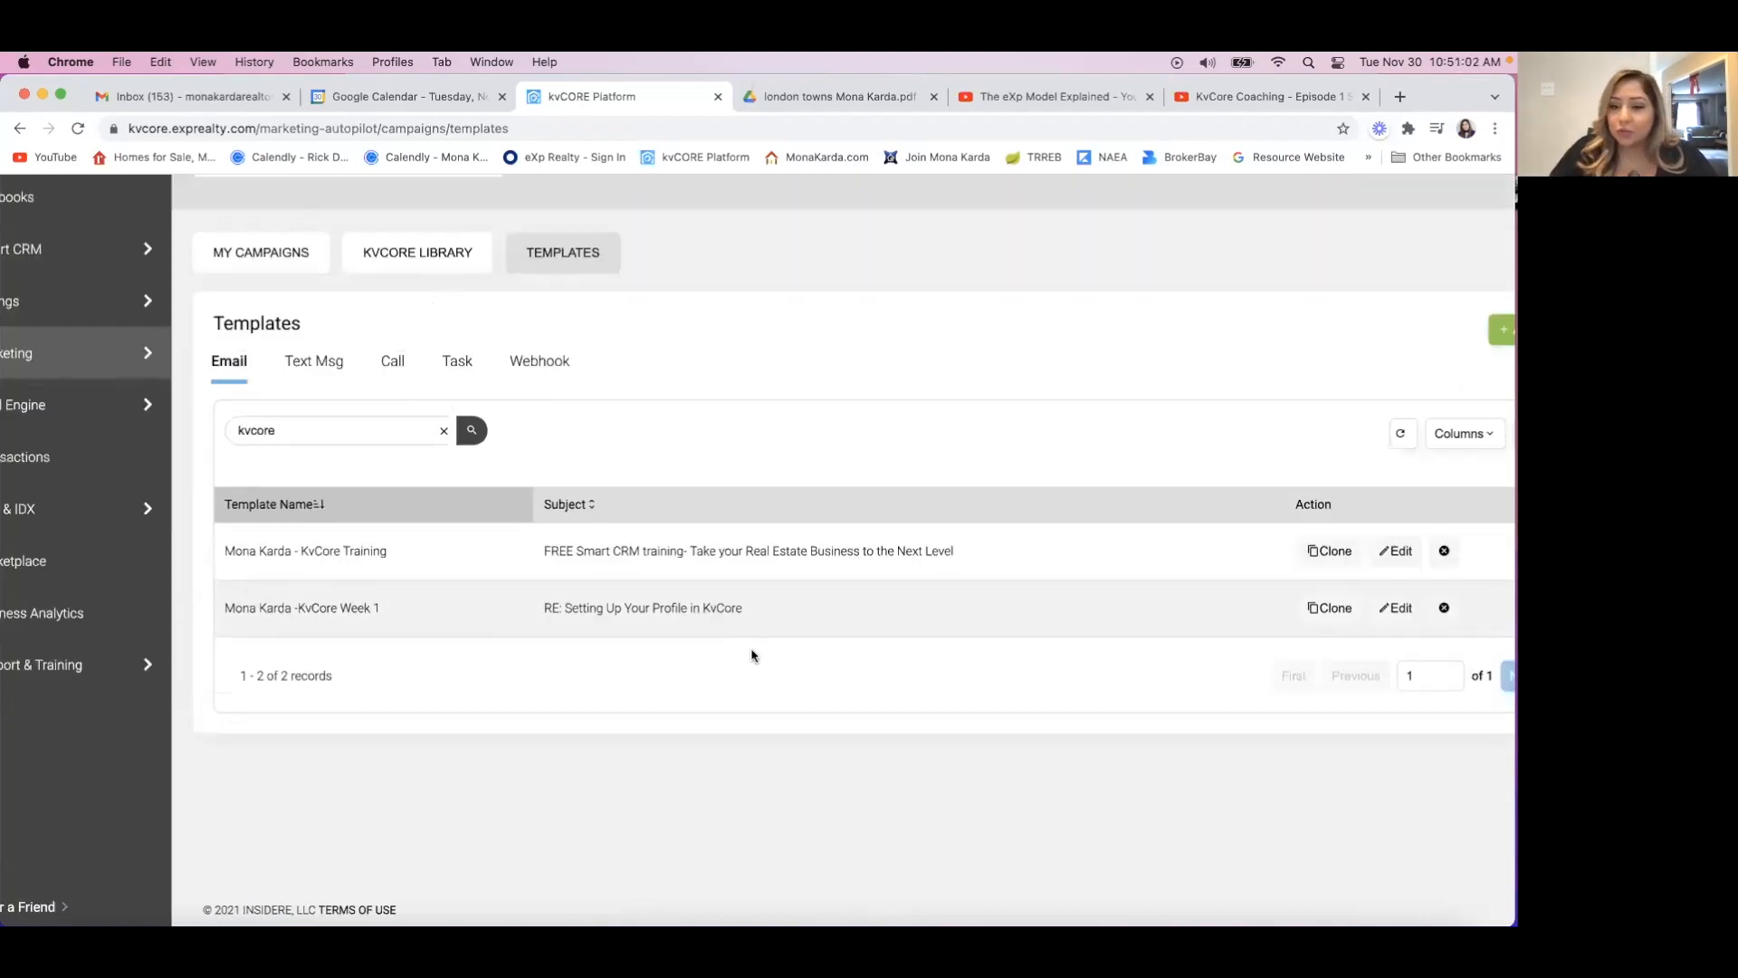
scroll(800, 621, "down", 2)
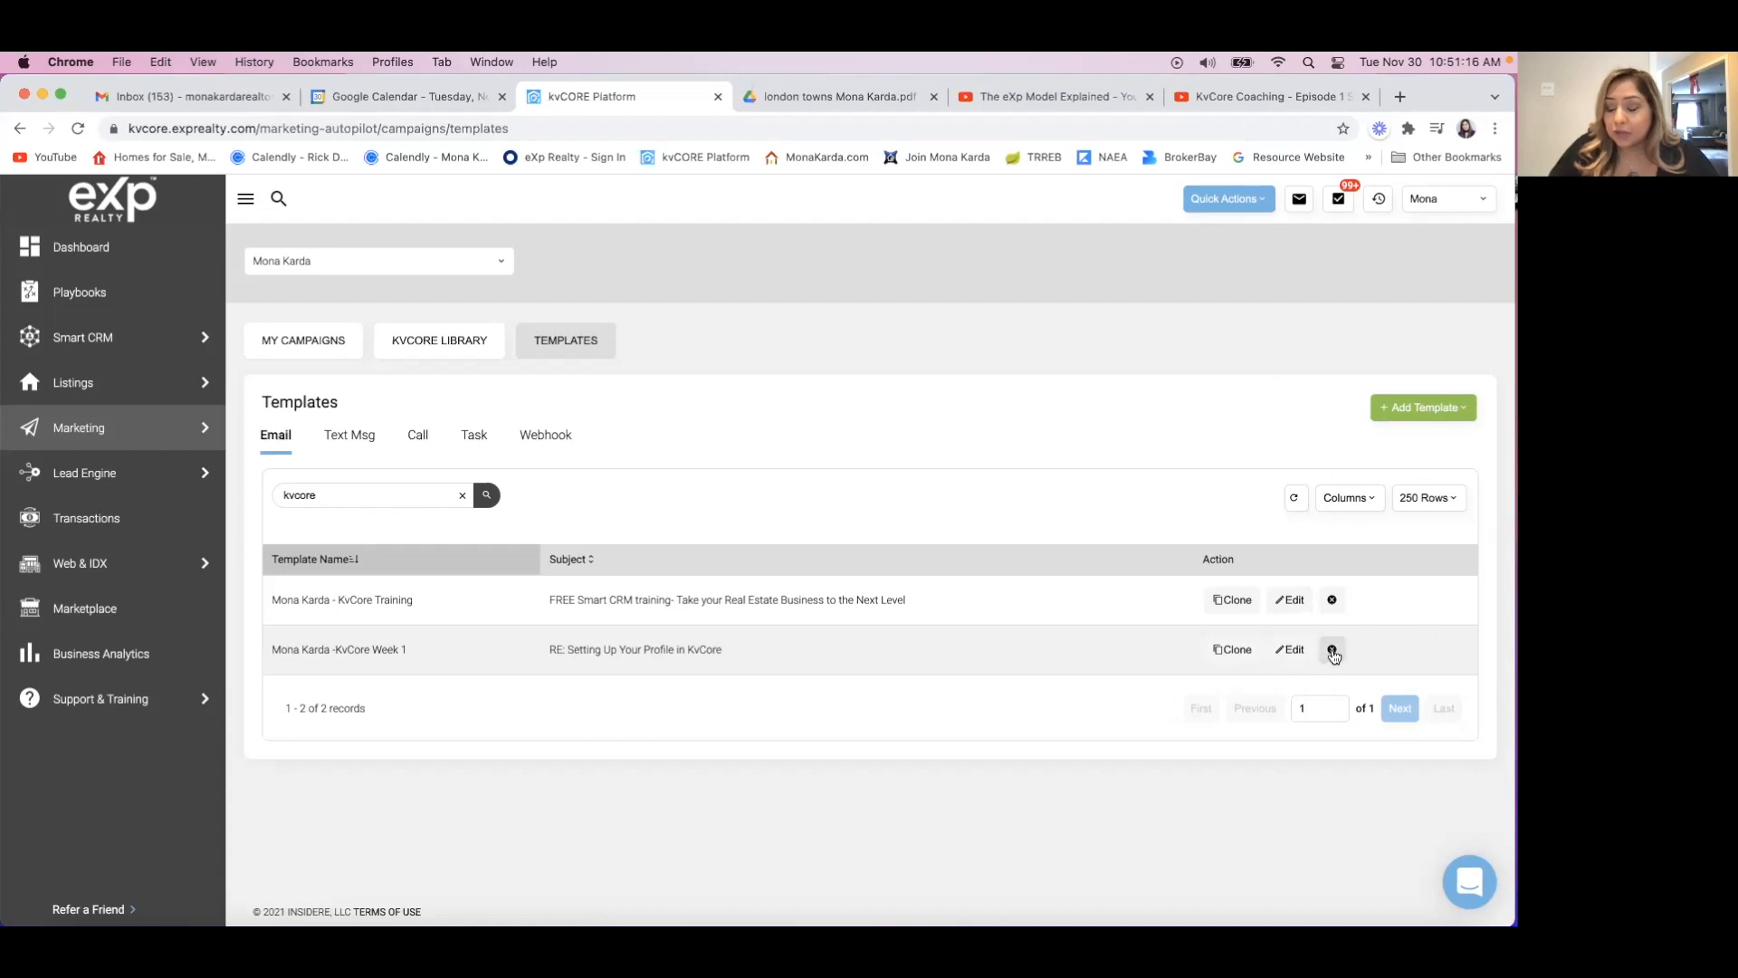
left_click(1231, 652)
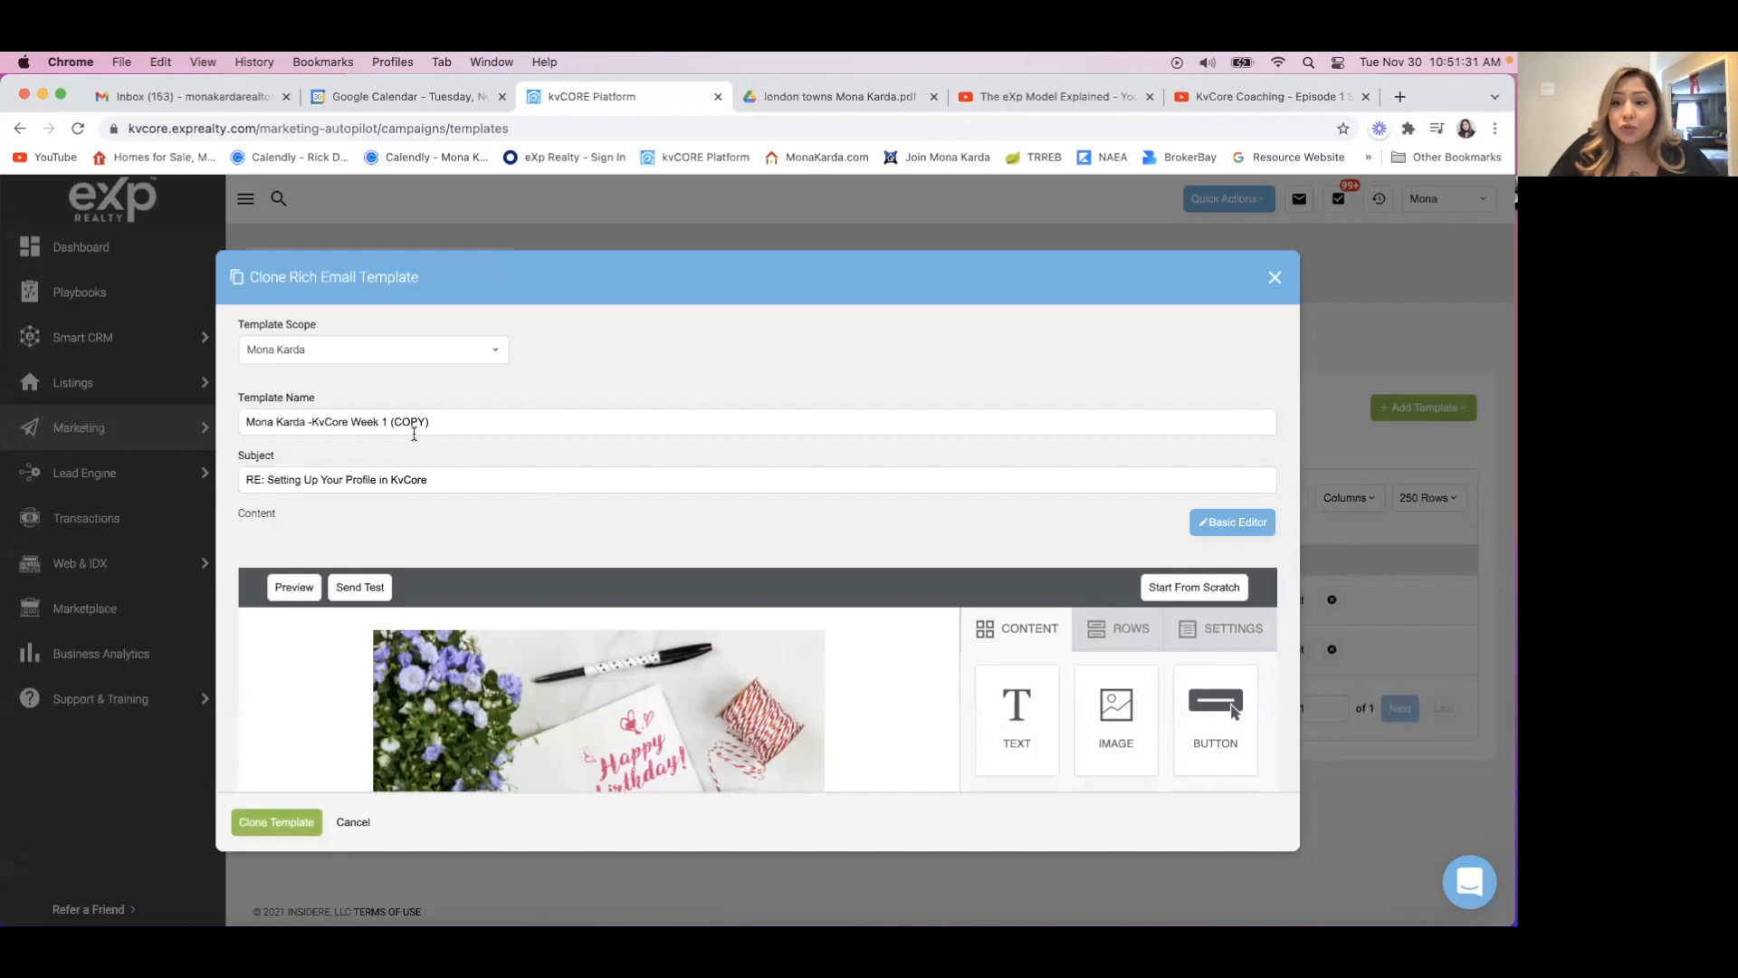
Change the ending of the cloned template's name to "KvCore Week 2" and clear the subject text after "RE:".
left_click_drag(441, 418, 383, 419)
key("BackSpace")
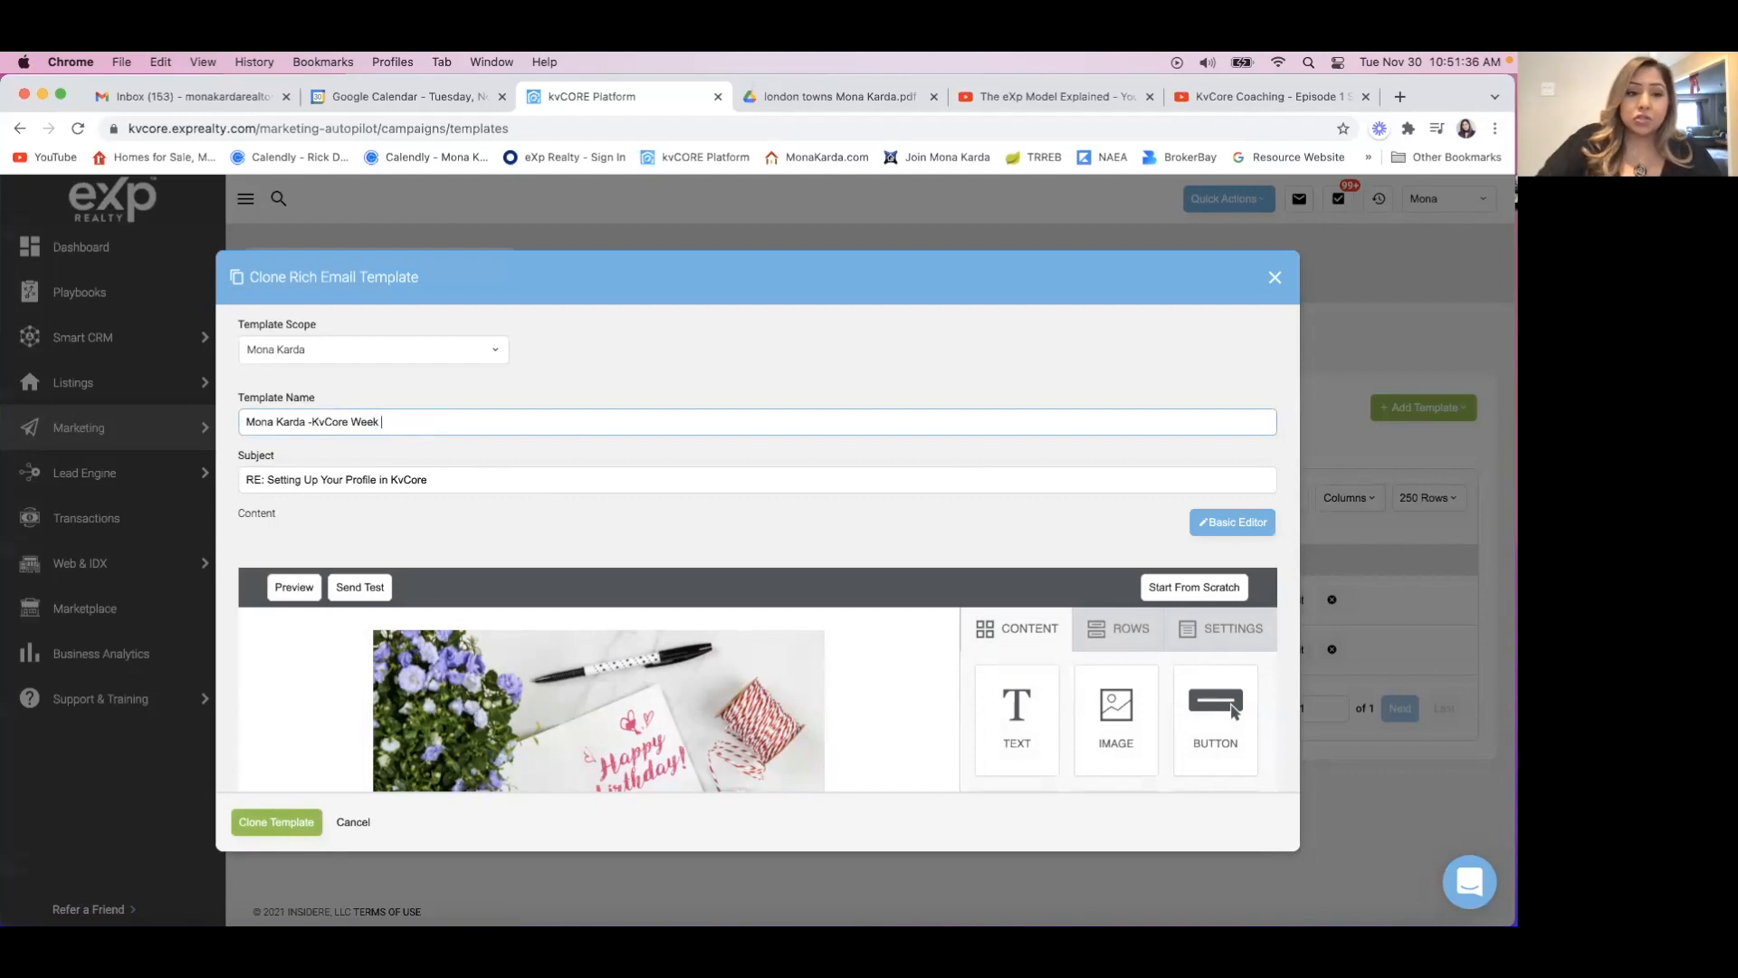
type("2")
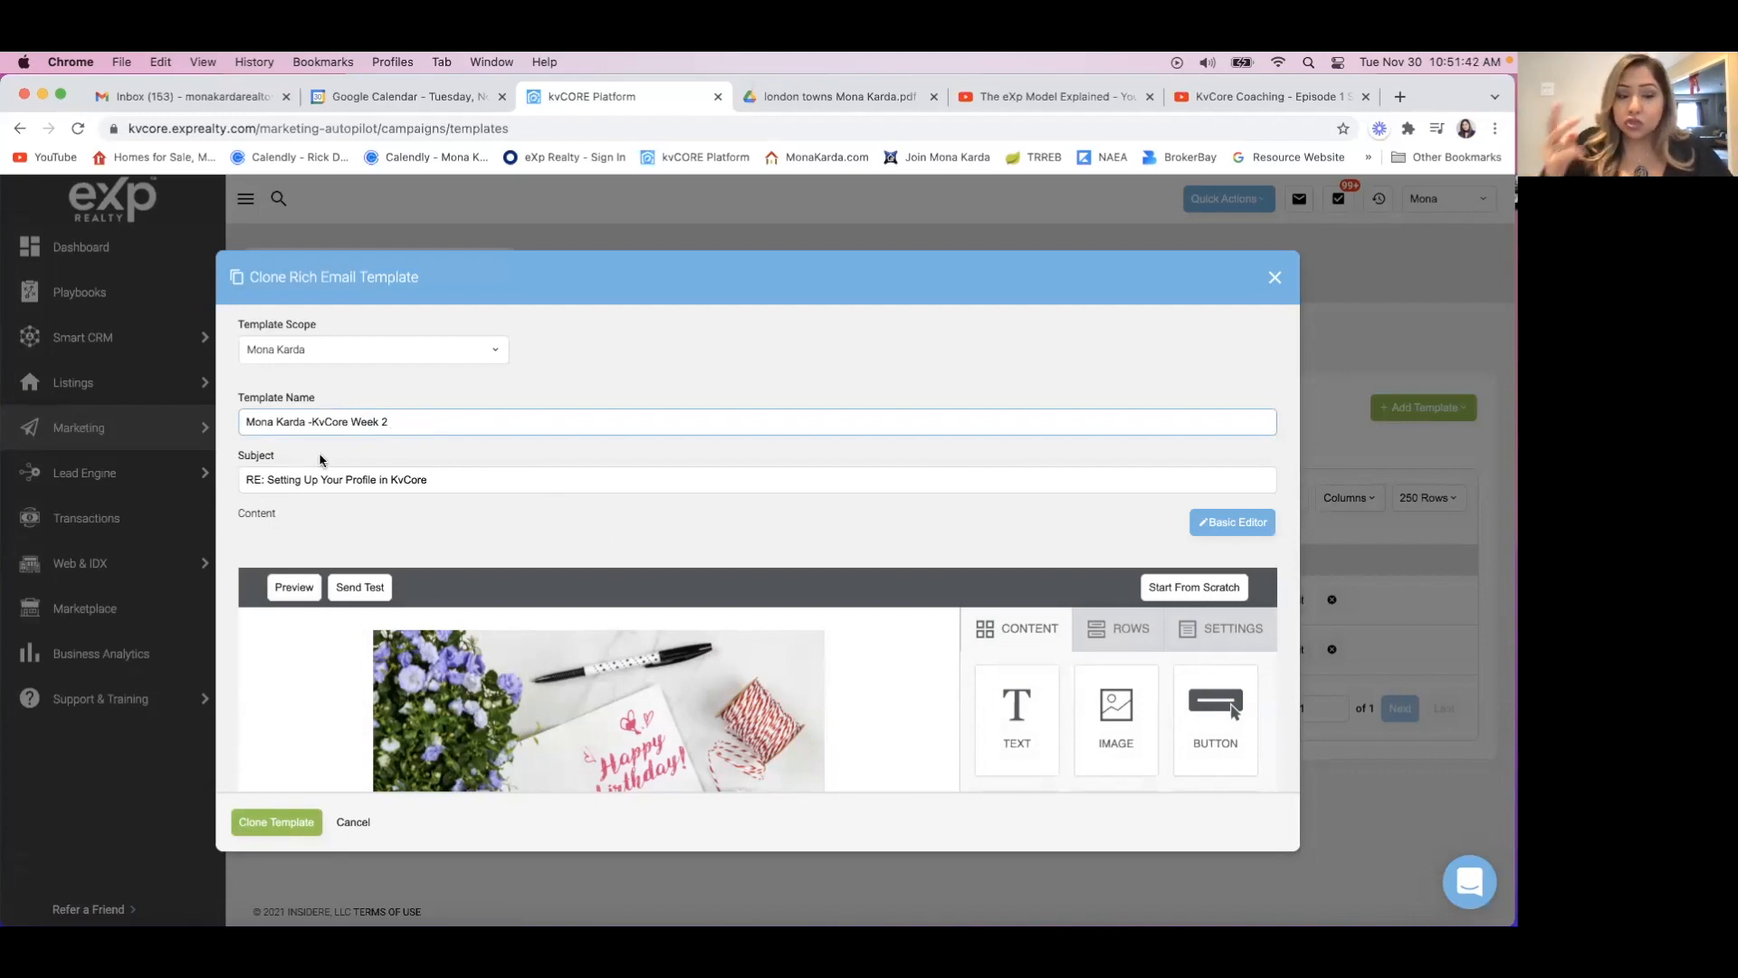
left_click_drag(446, 480, 272, 479)
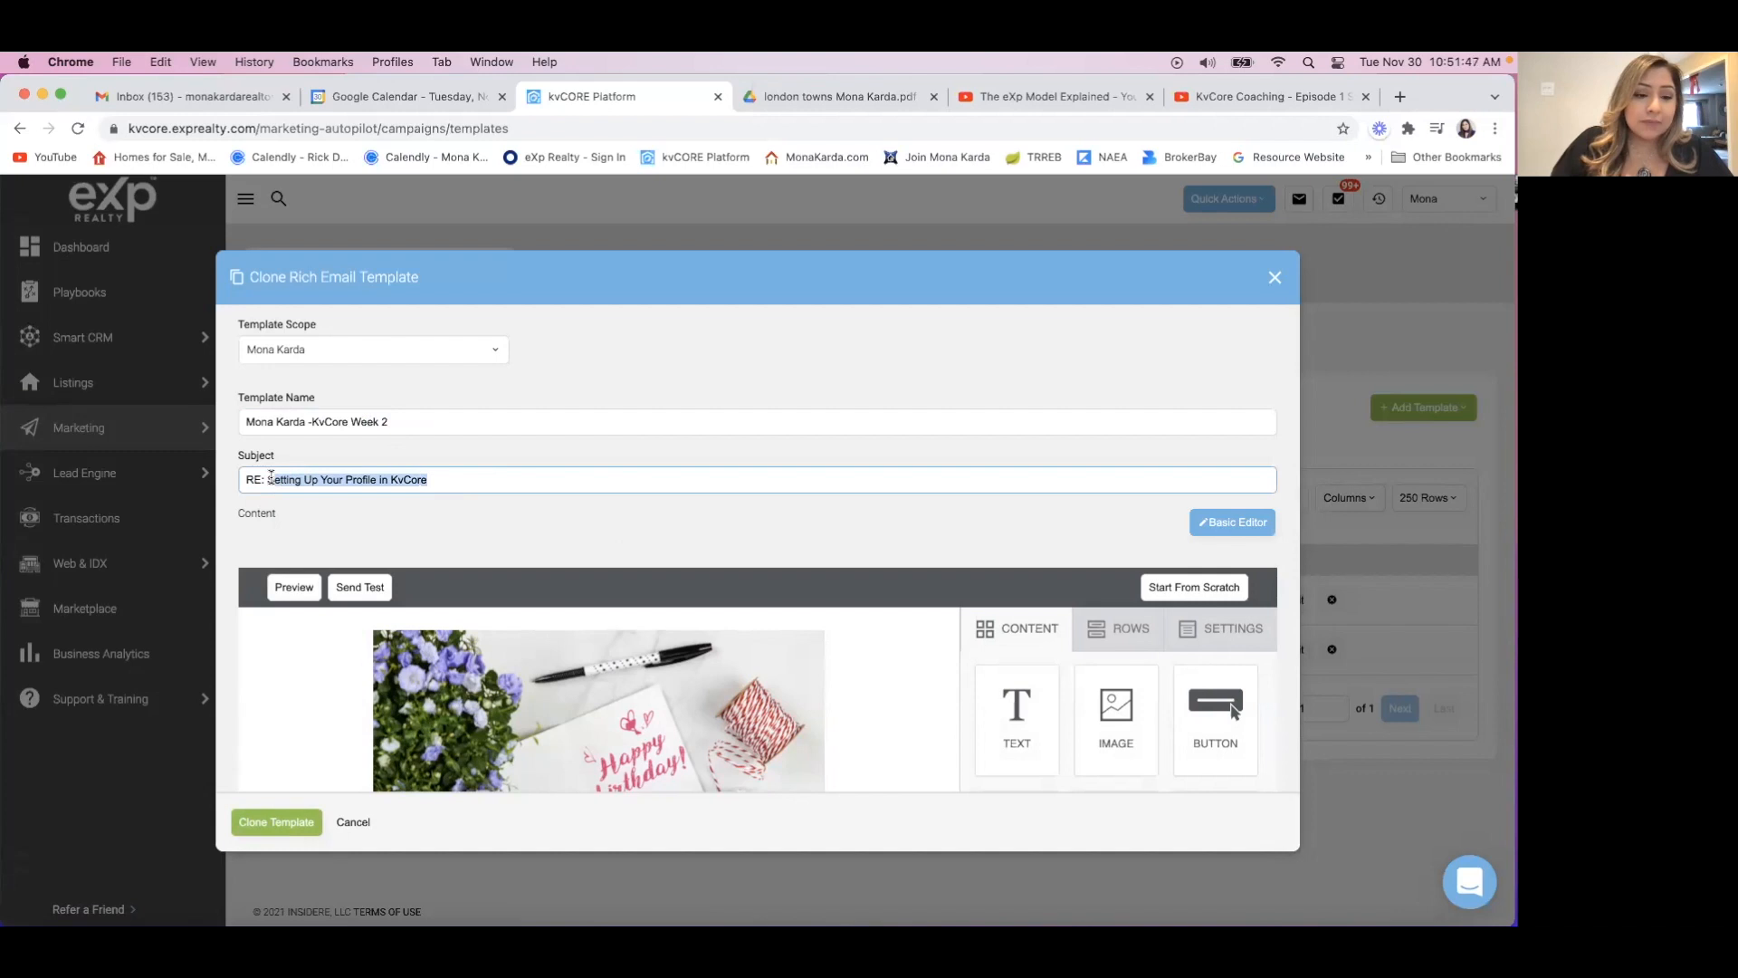
key("BackSpace")
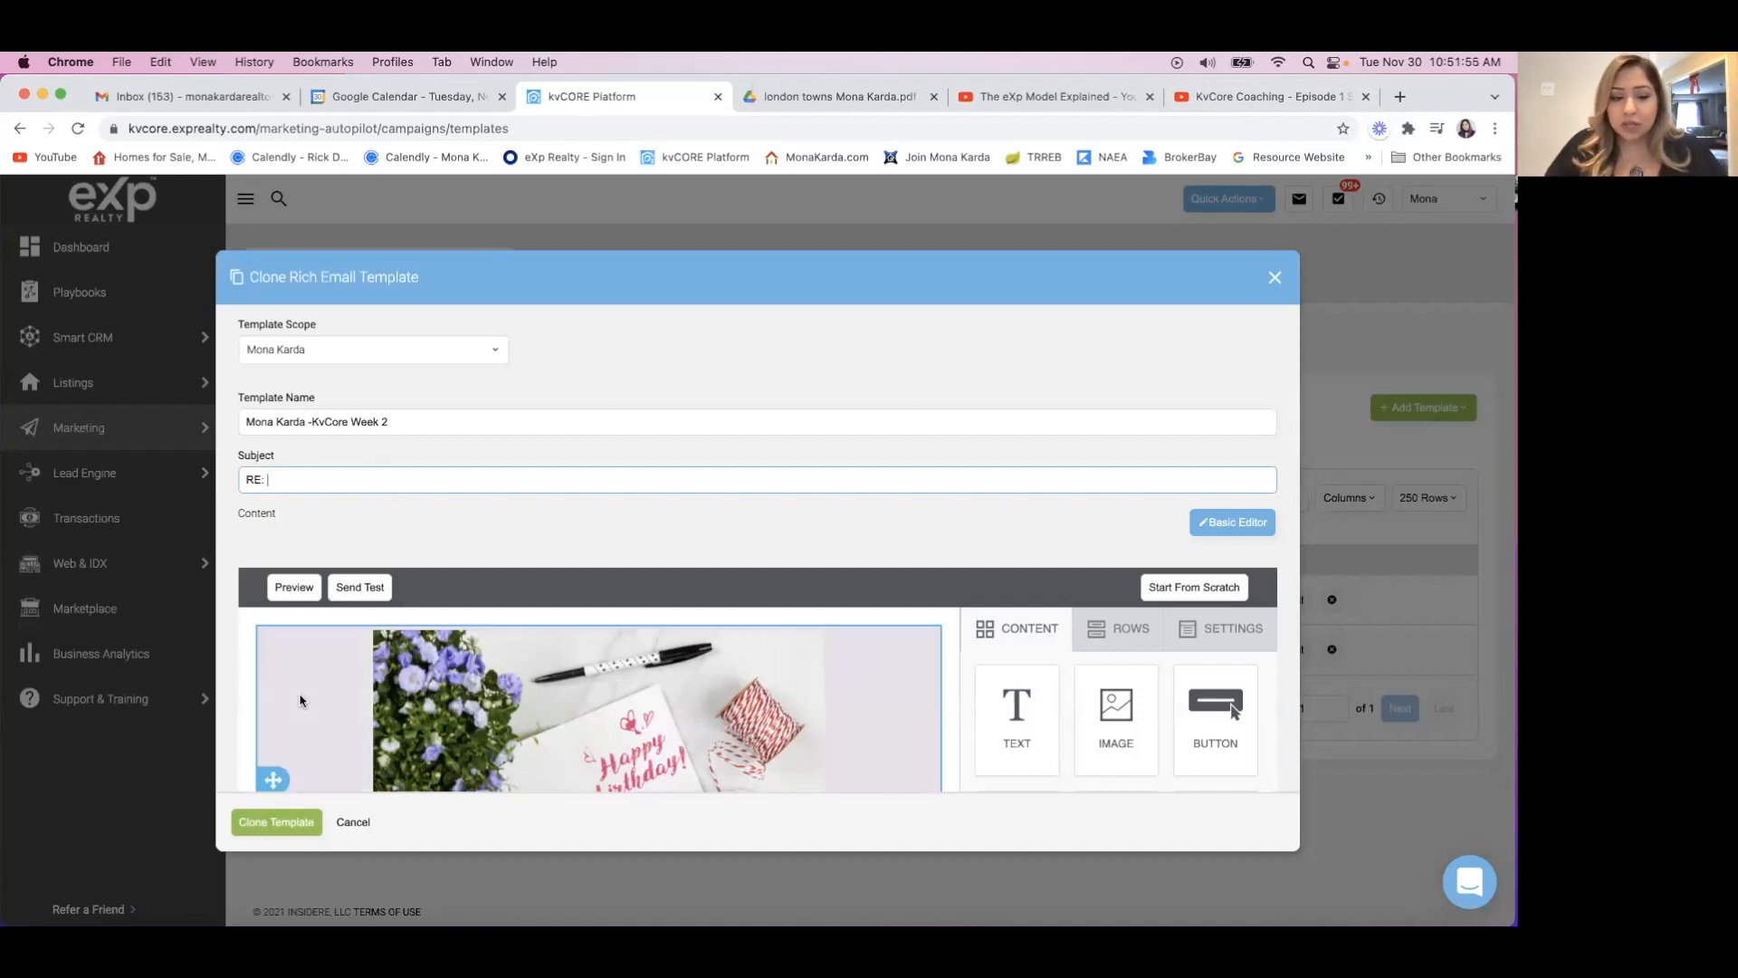
Delete the row with the hardwood floors text, large Gladiators logo and placeholder text block from the cloned template.
scroll(301, 700, "down", 3)
scroll(301, 700, "down", 3)
scroll(622, 529, "down", 5)
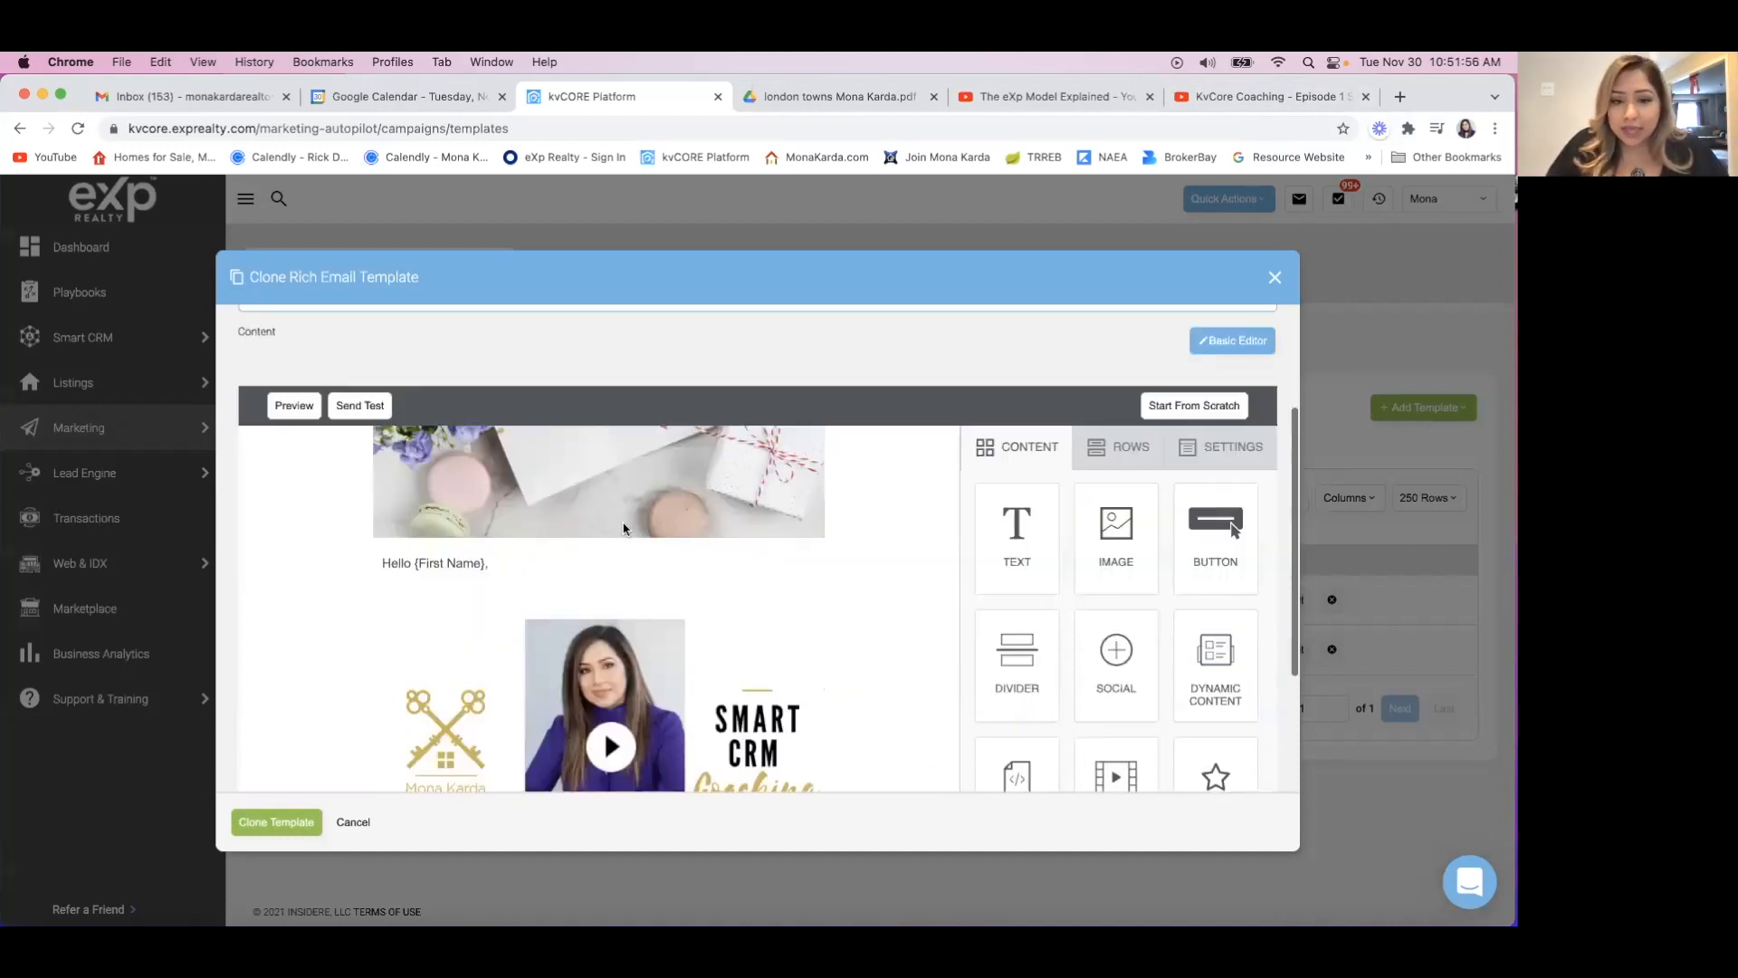
scroll(623, 529, "down", 5)
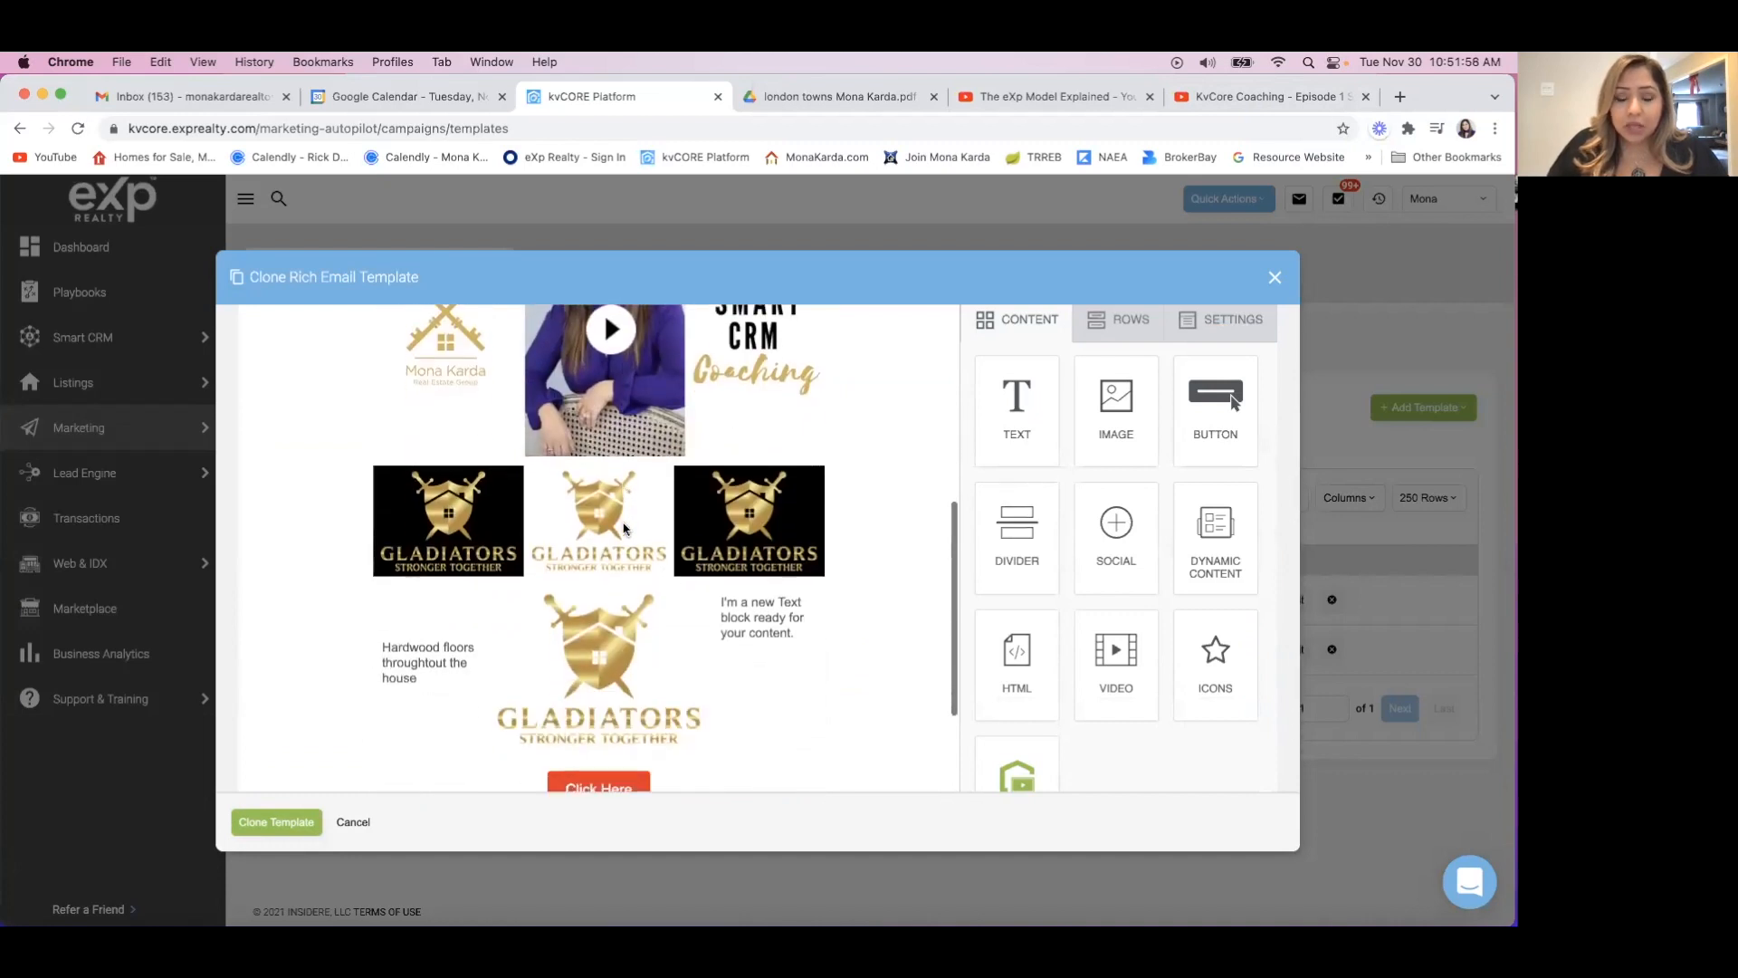
scroll(624, 528, "down", 2)
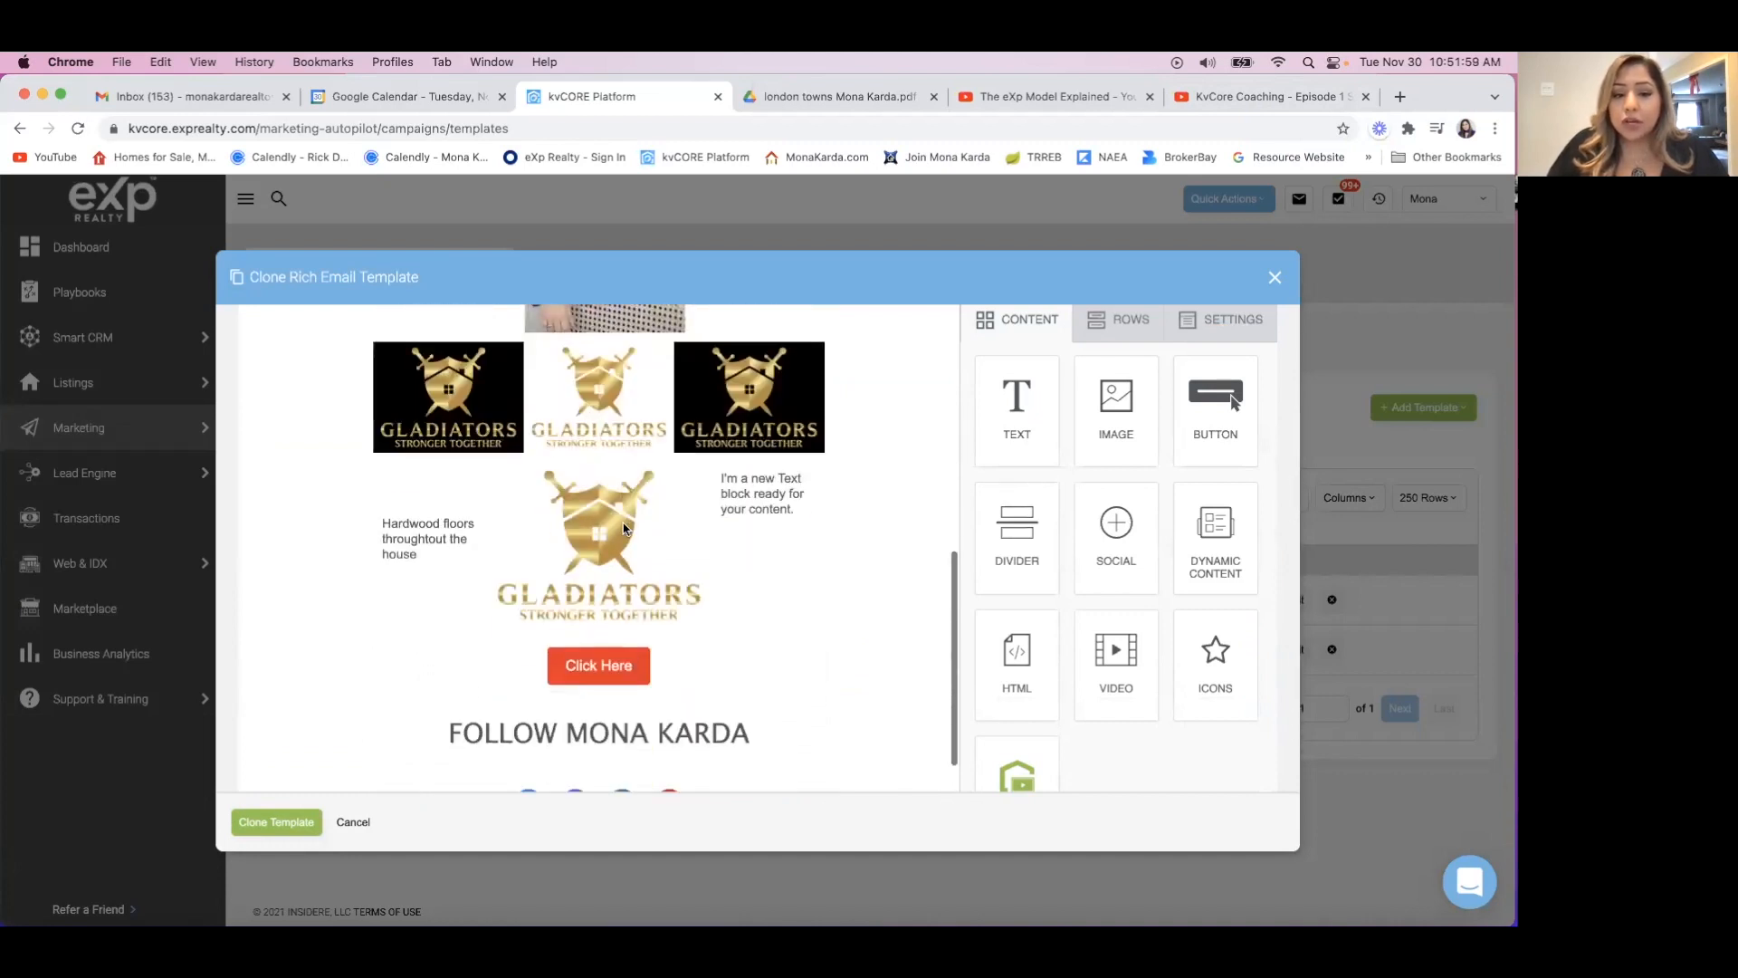
left_click(877, 589)
left_click(883, 480)
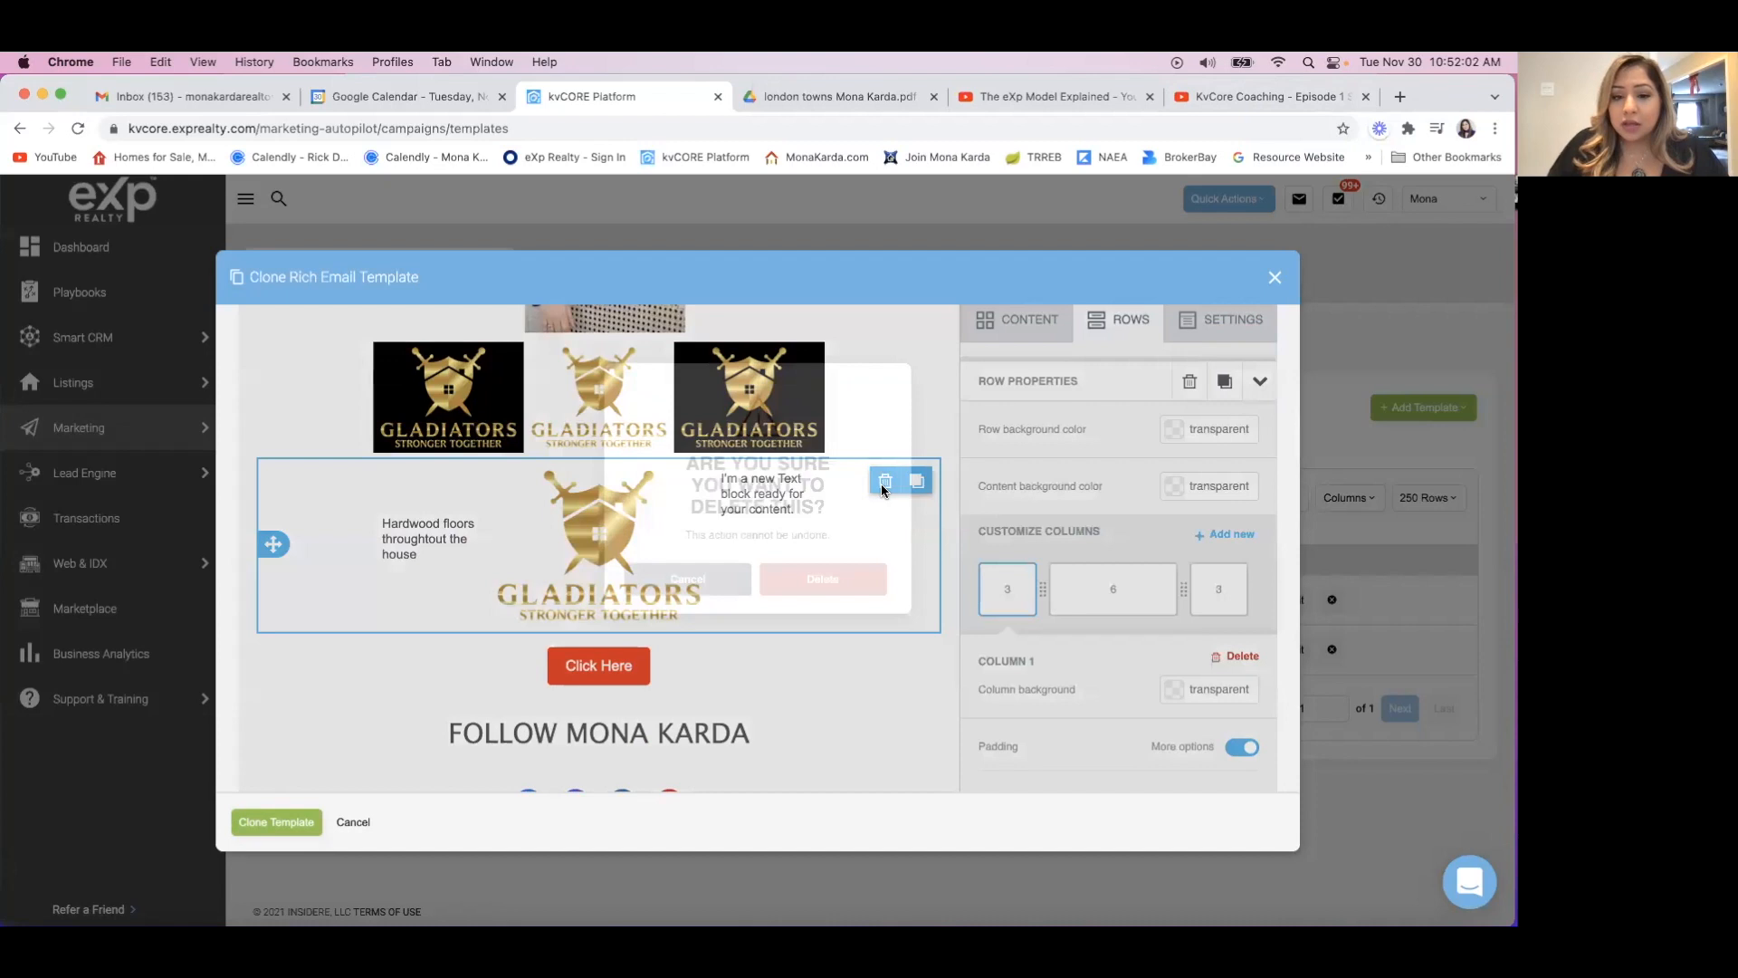
left_click(811, 670)
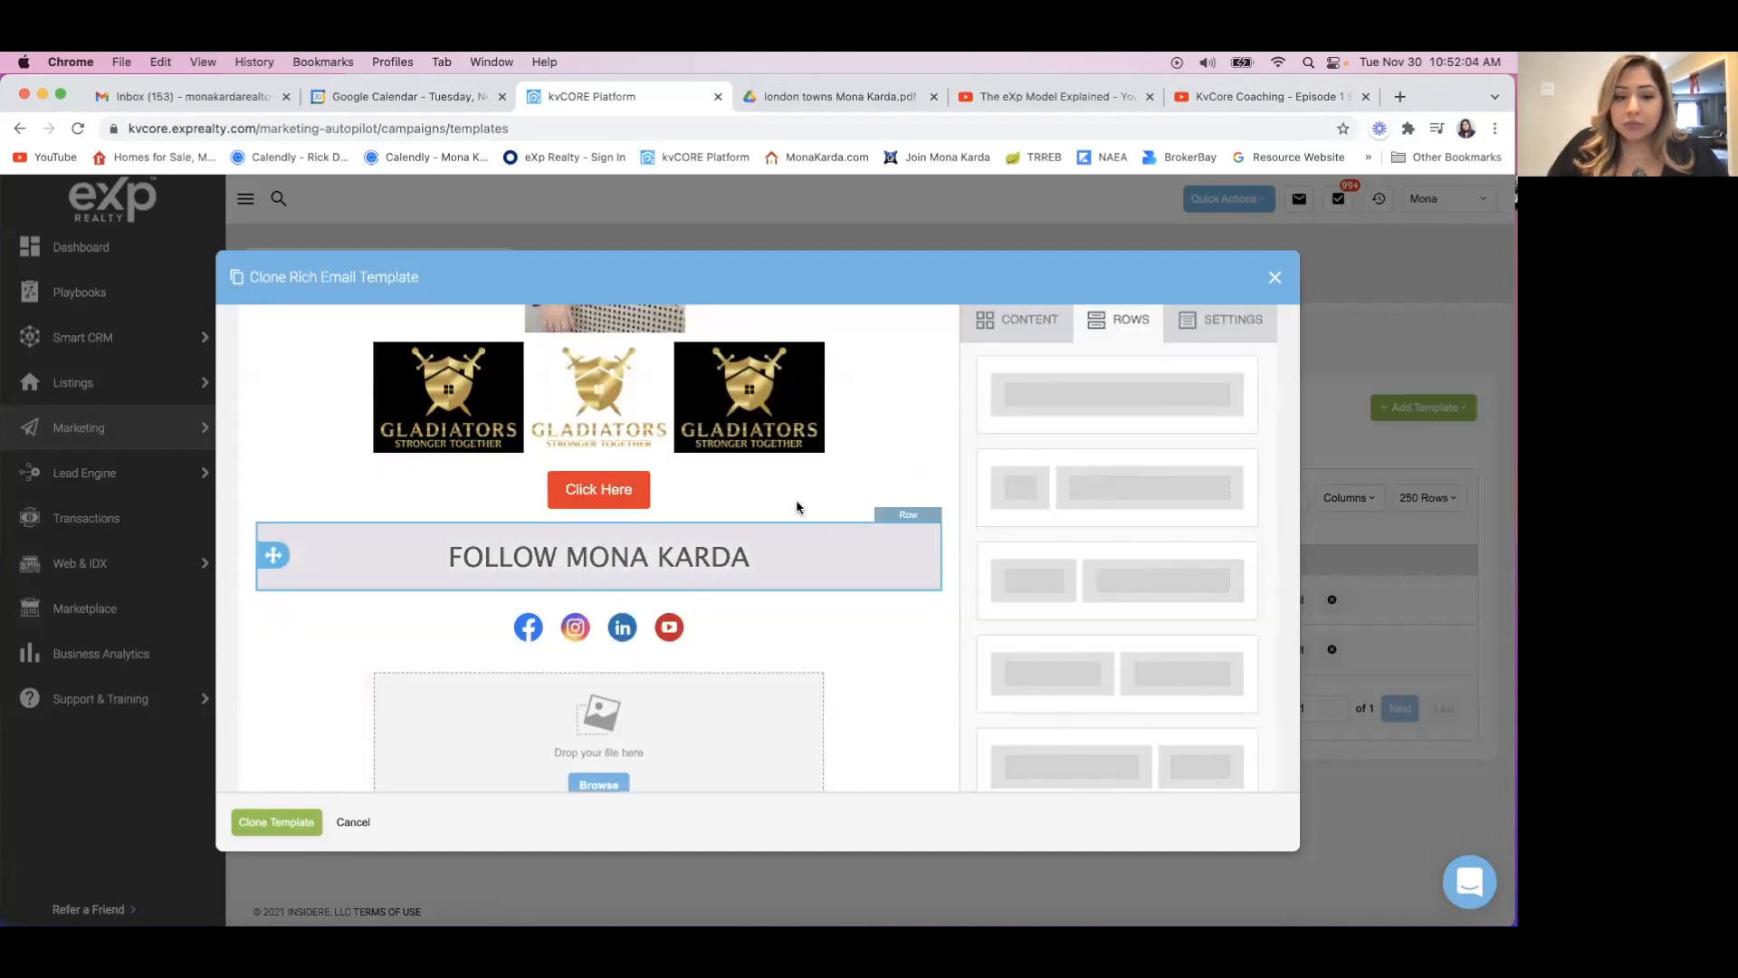
scroll(819, 543, "up", 2)
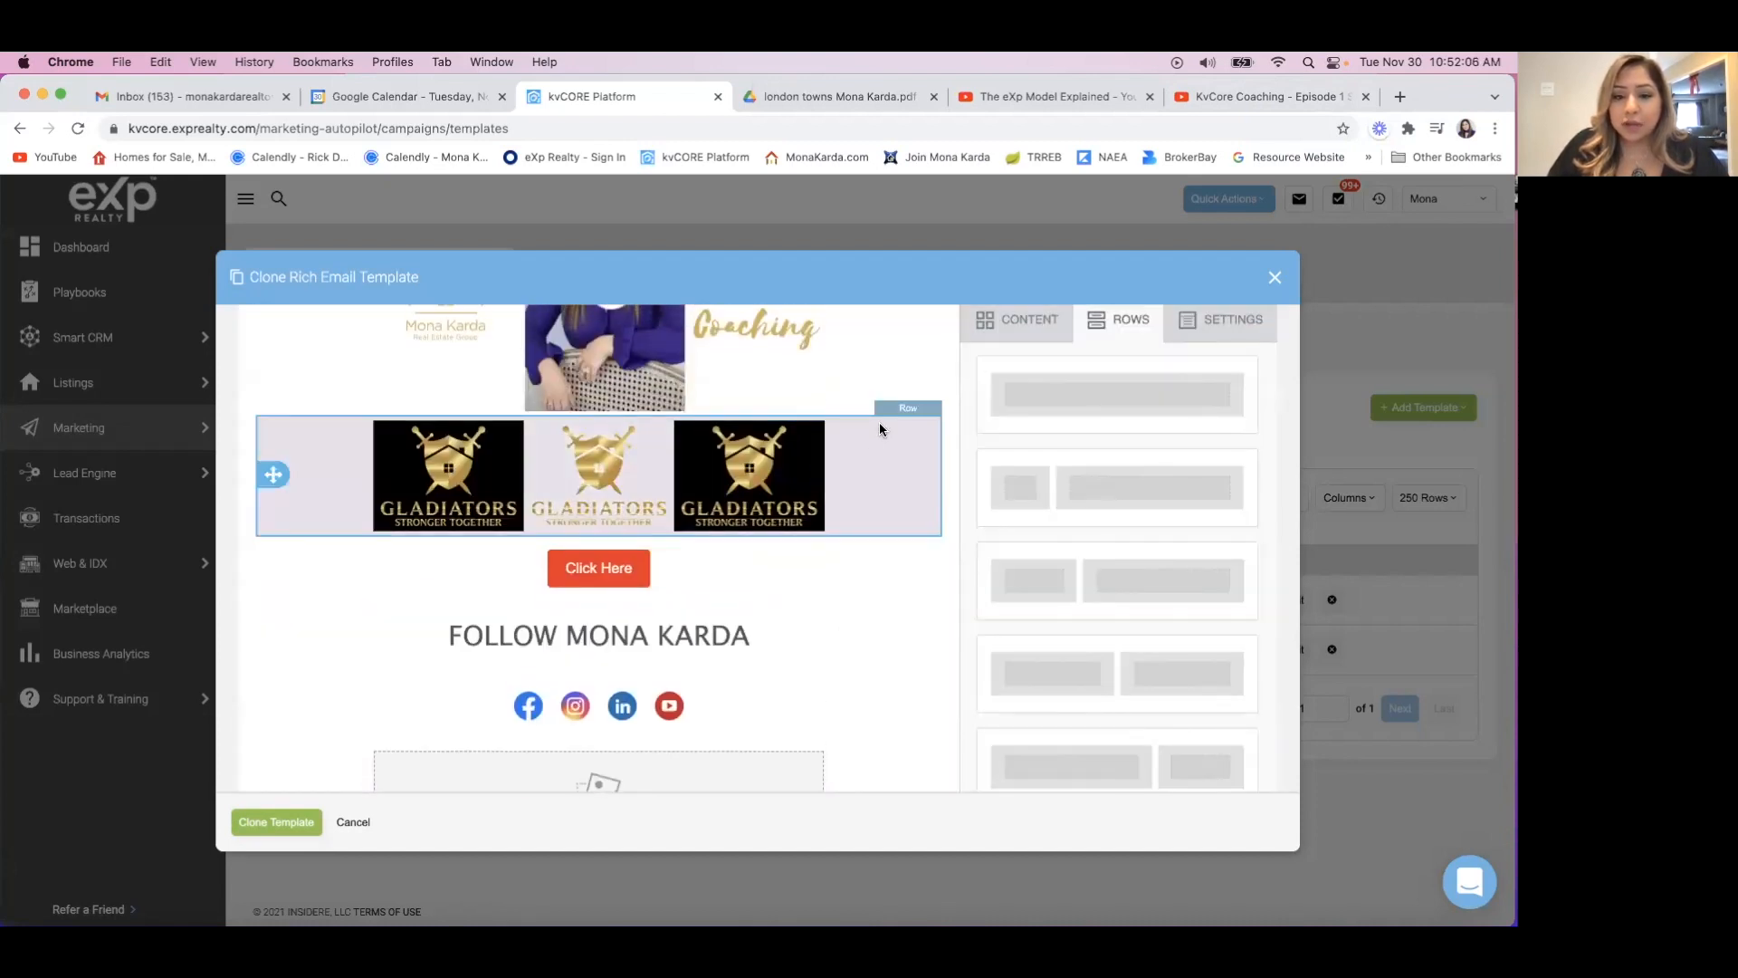
Delete the row with the three small Gladiators logos above the "Click Here" button from the cloned template.
left_click(877, 453)
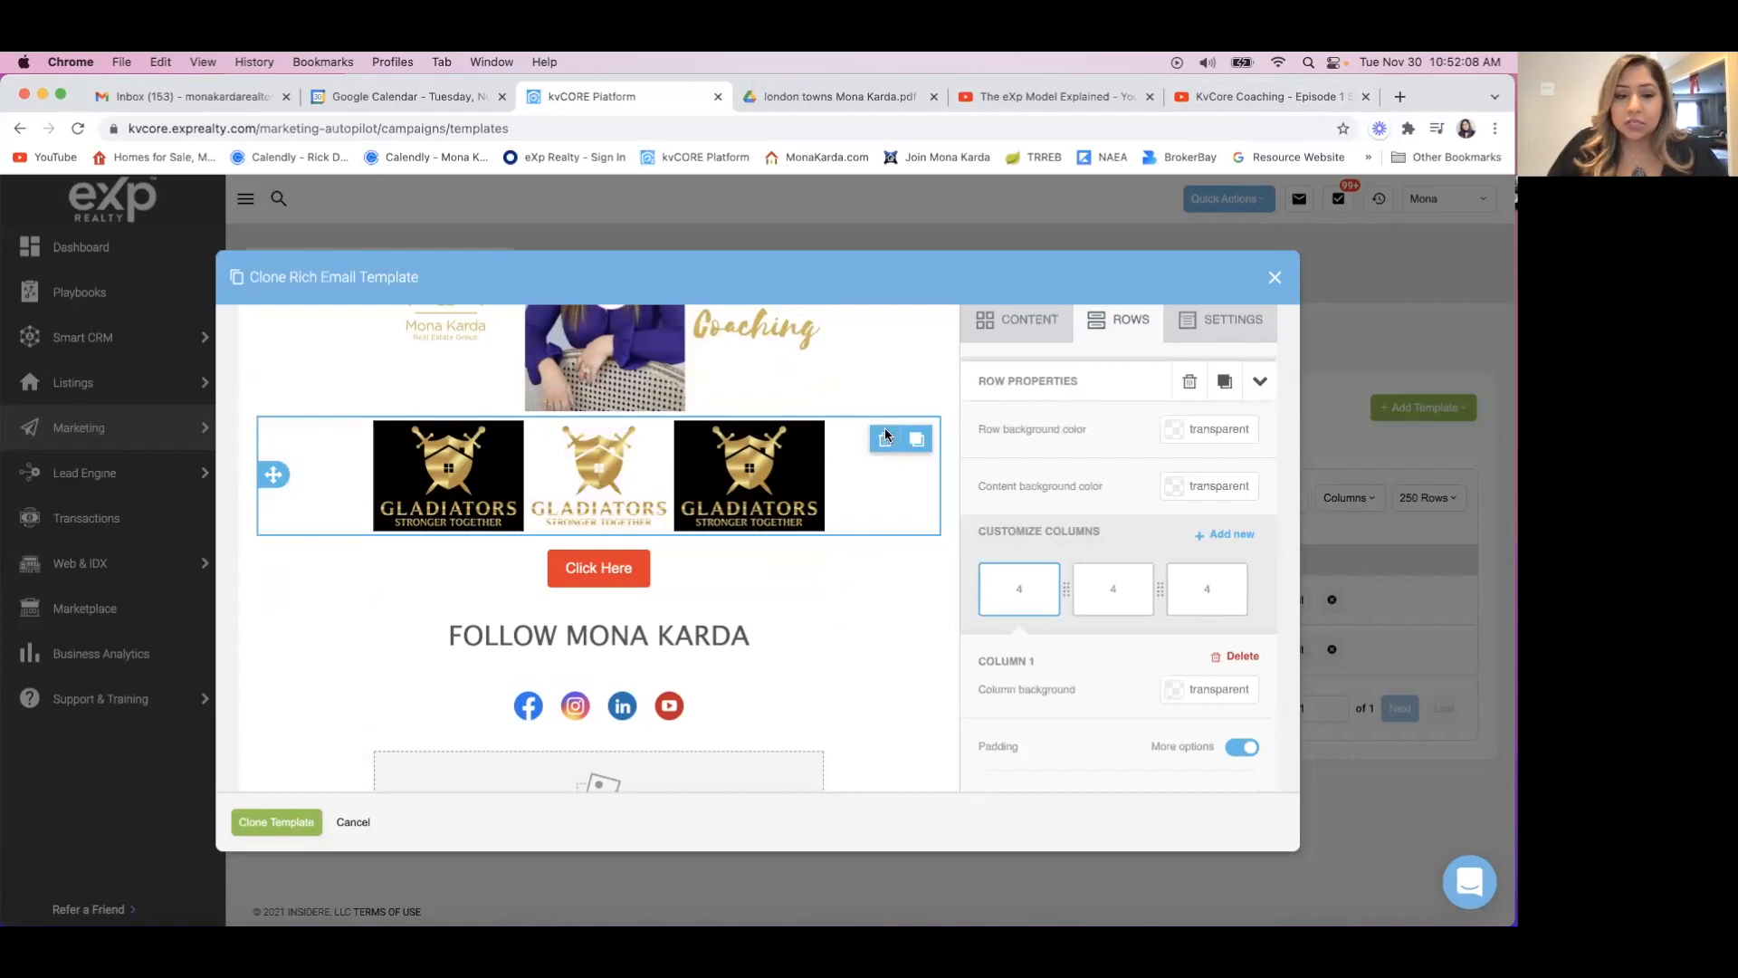
left_click(886, 438)
left_click(824, 666)
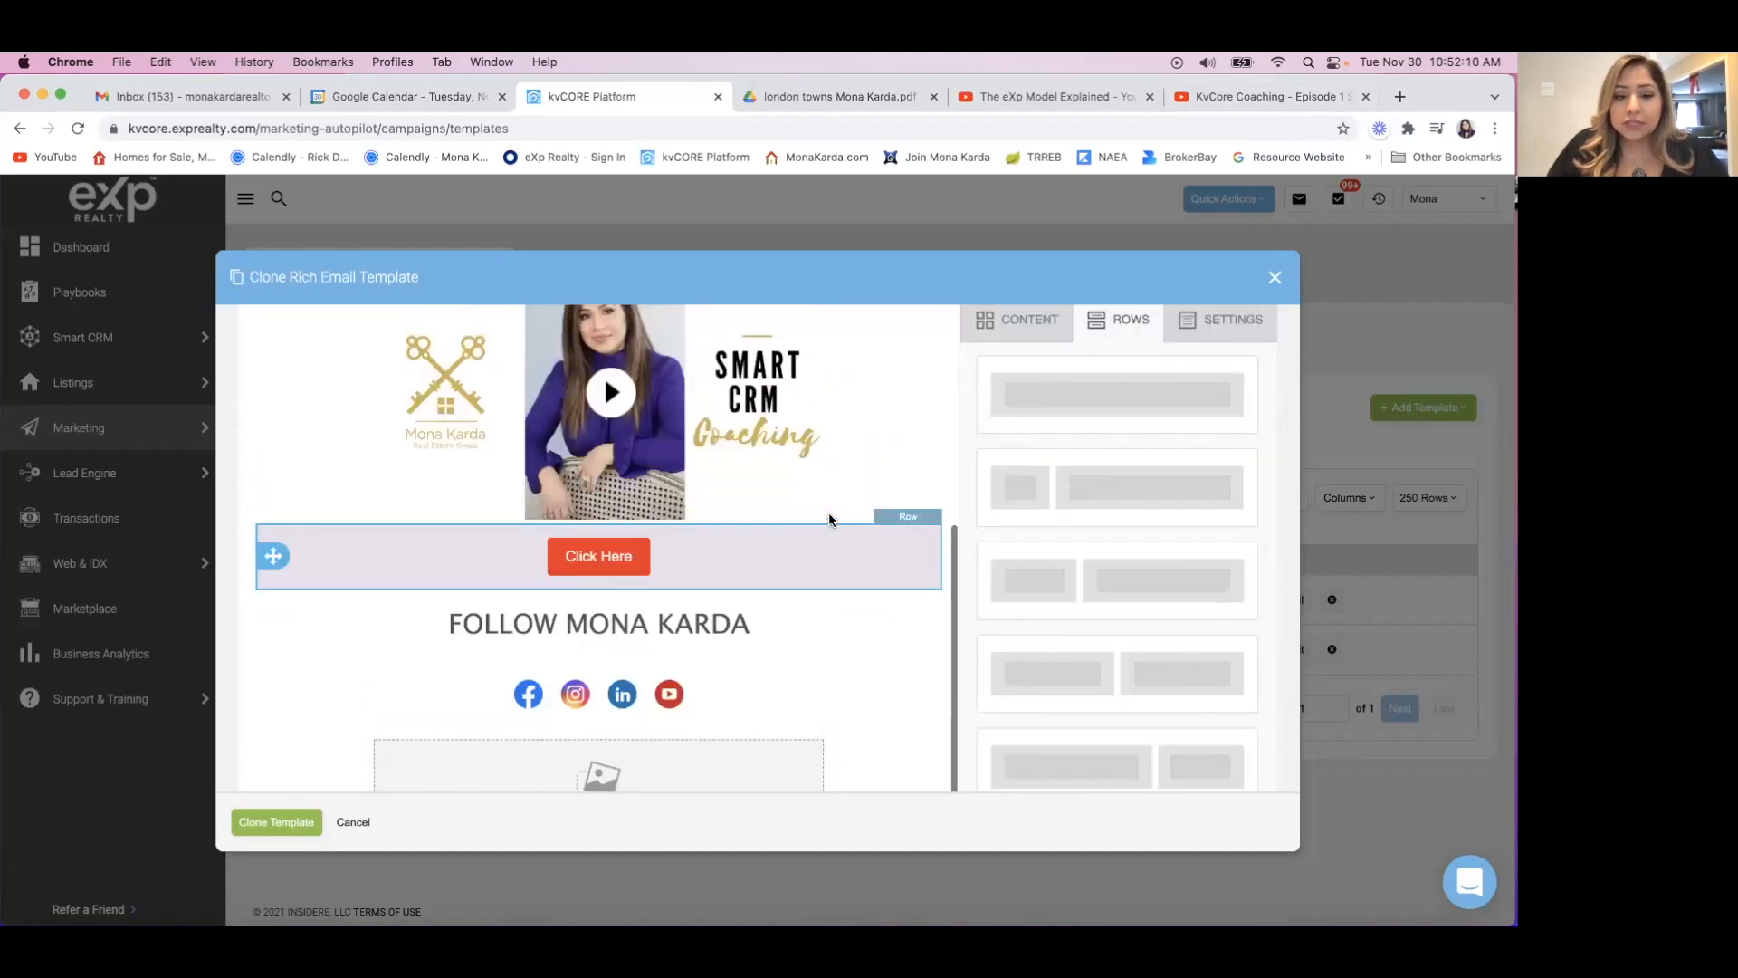
Show the properties of the Smart CRM Coaching video block and save the cloned template.
scroll(829, 520, "up", 2)
left_click(761, 461)
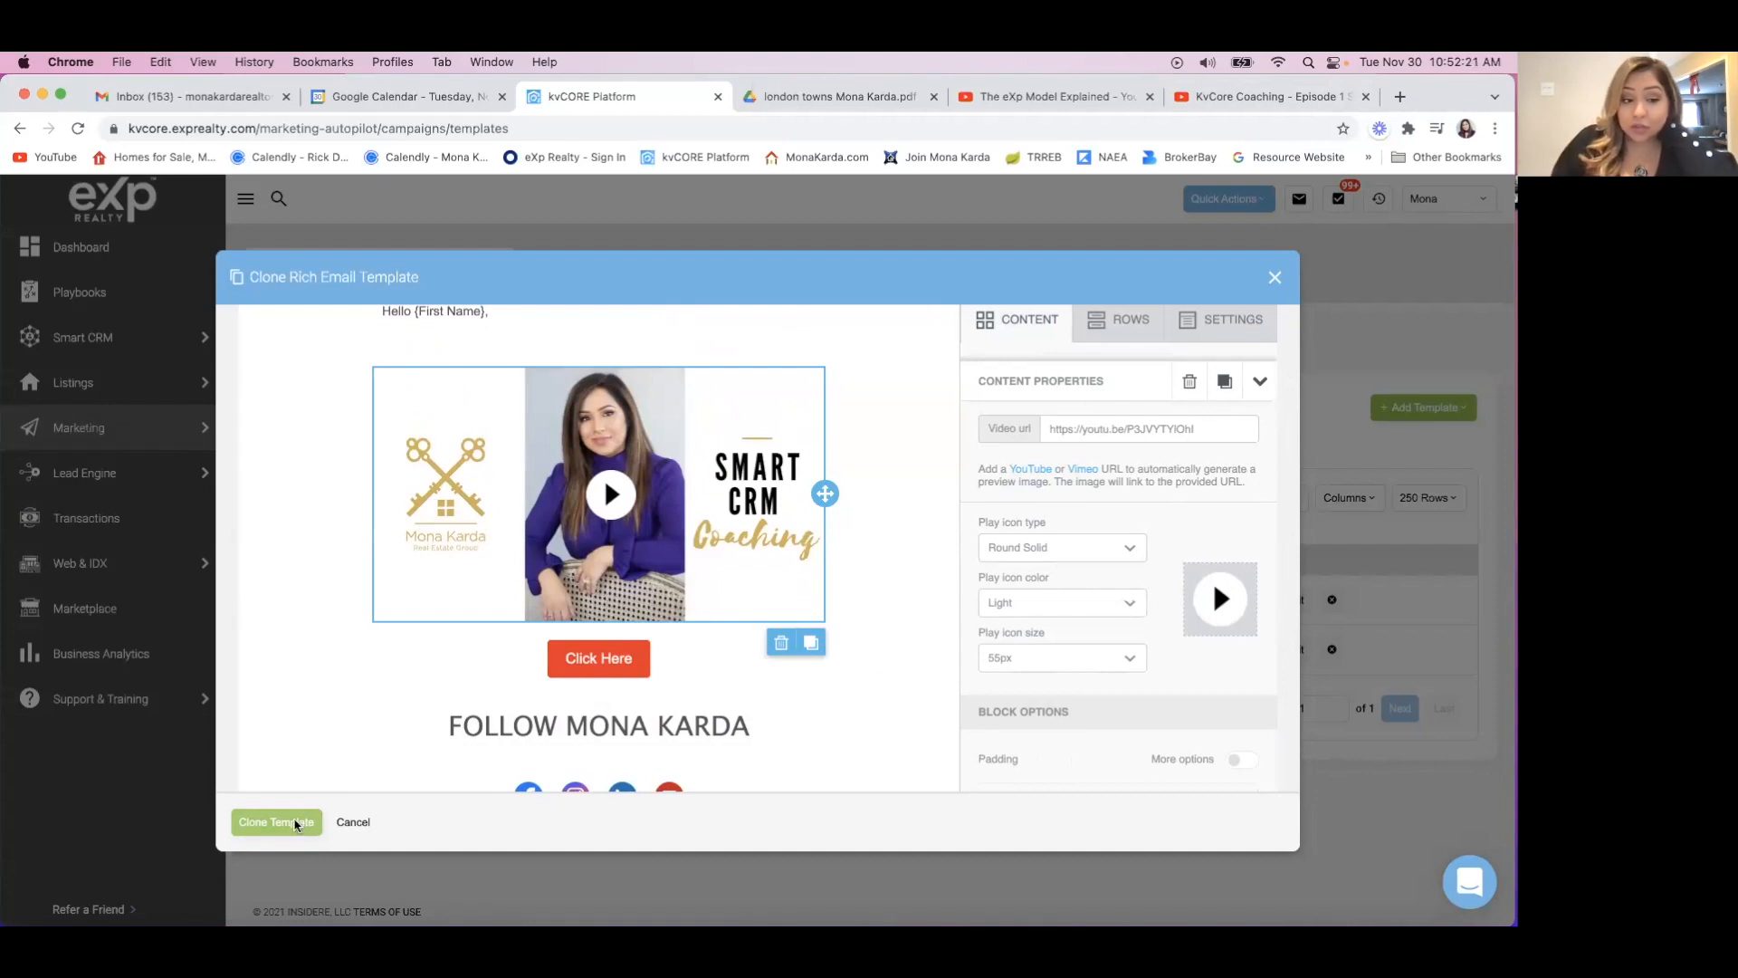
left_click(297, 822)
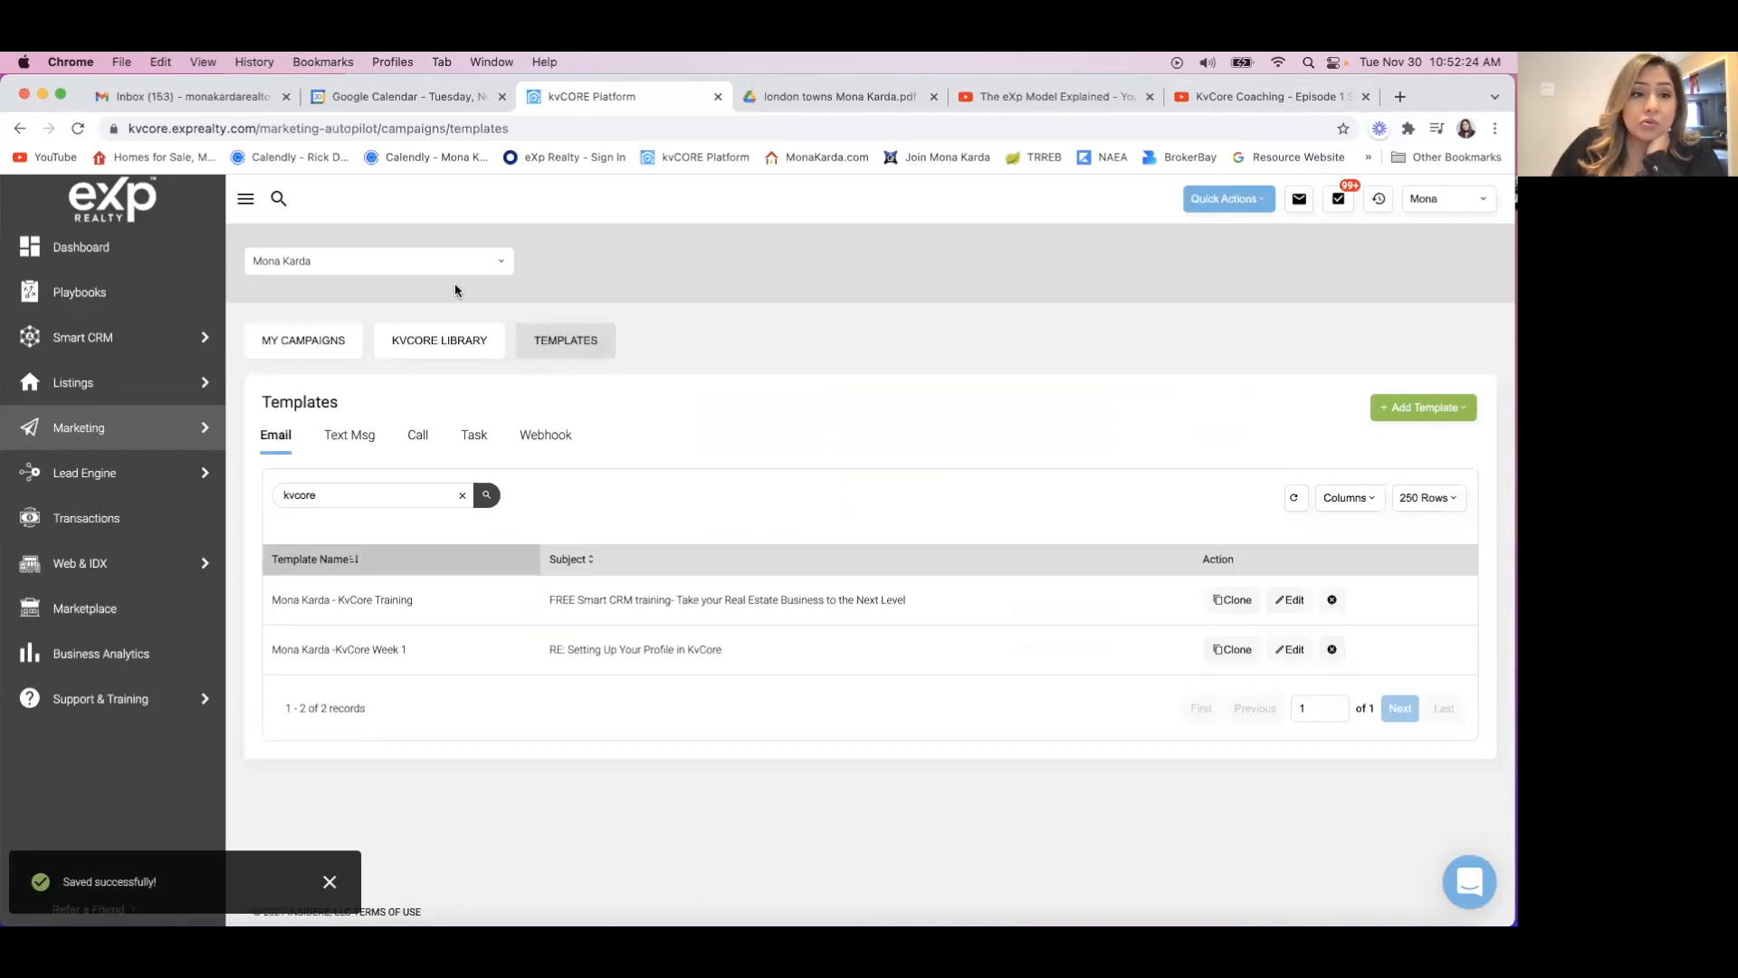
Reload the templates page and search the email templates for "kvcore".
left_click(360, 129)
key("Return")
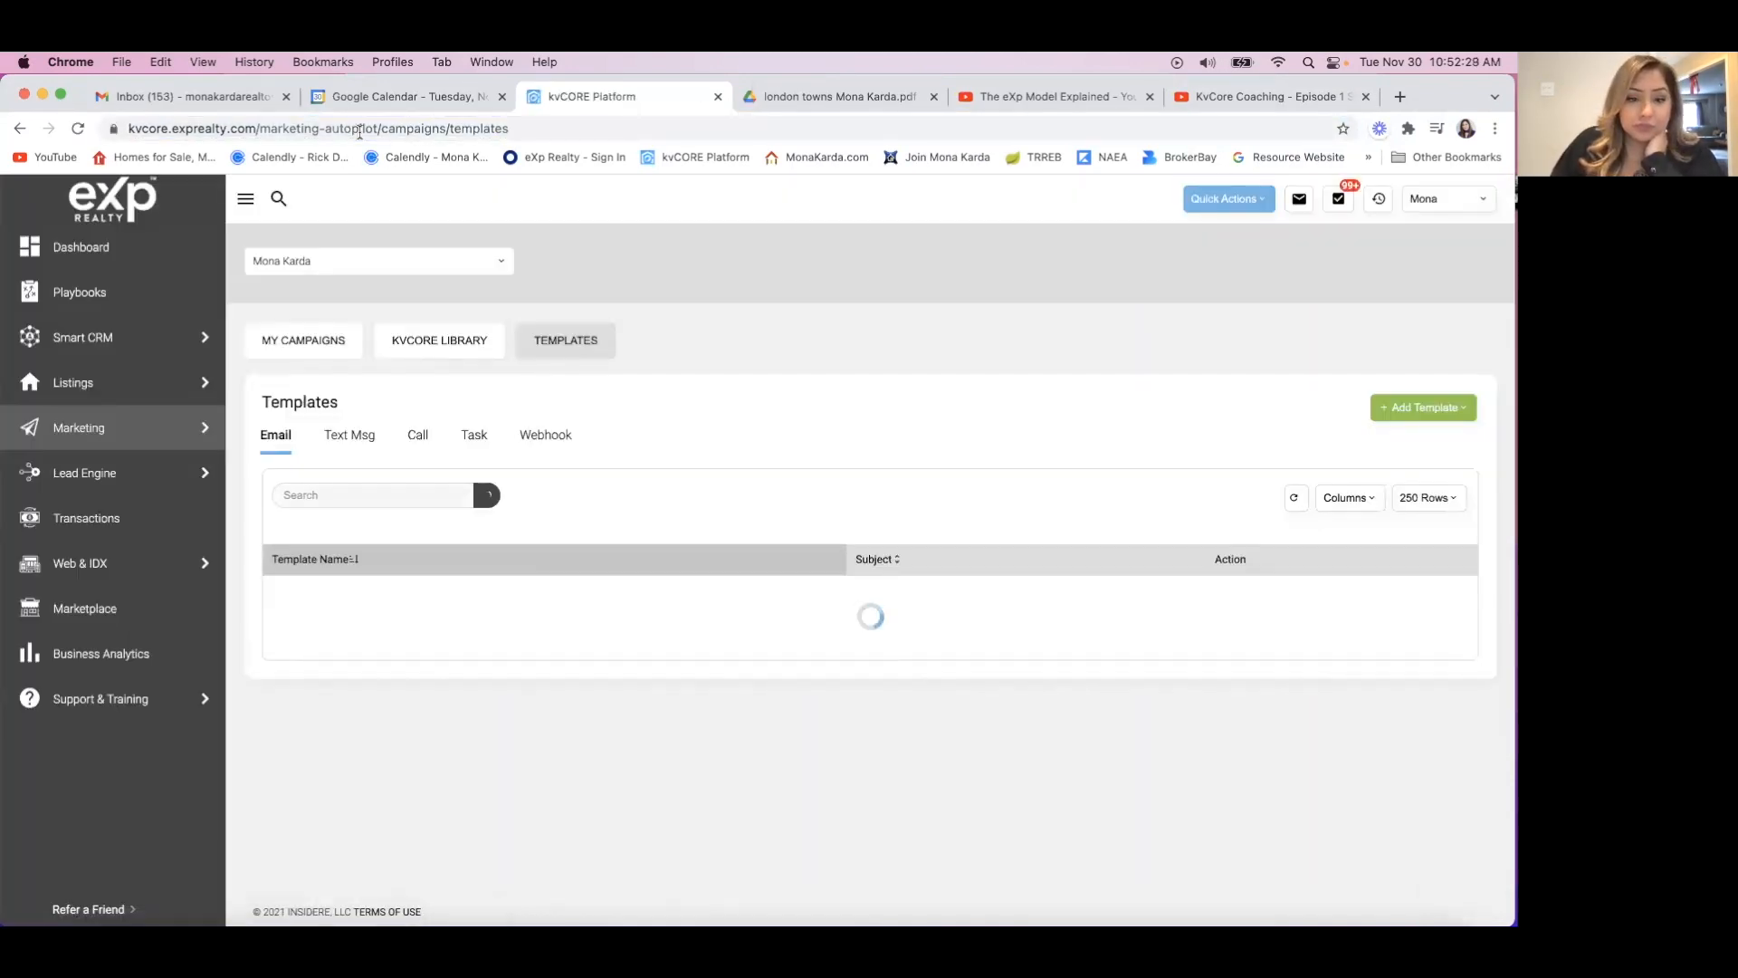
left_click(340, 496)
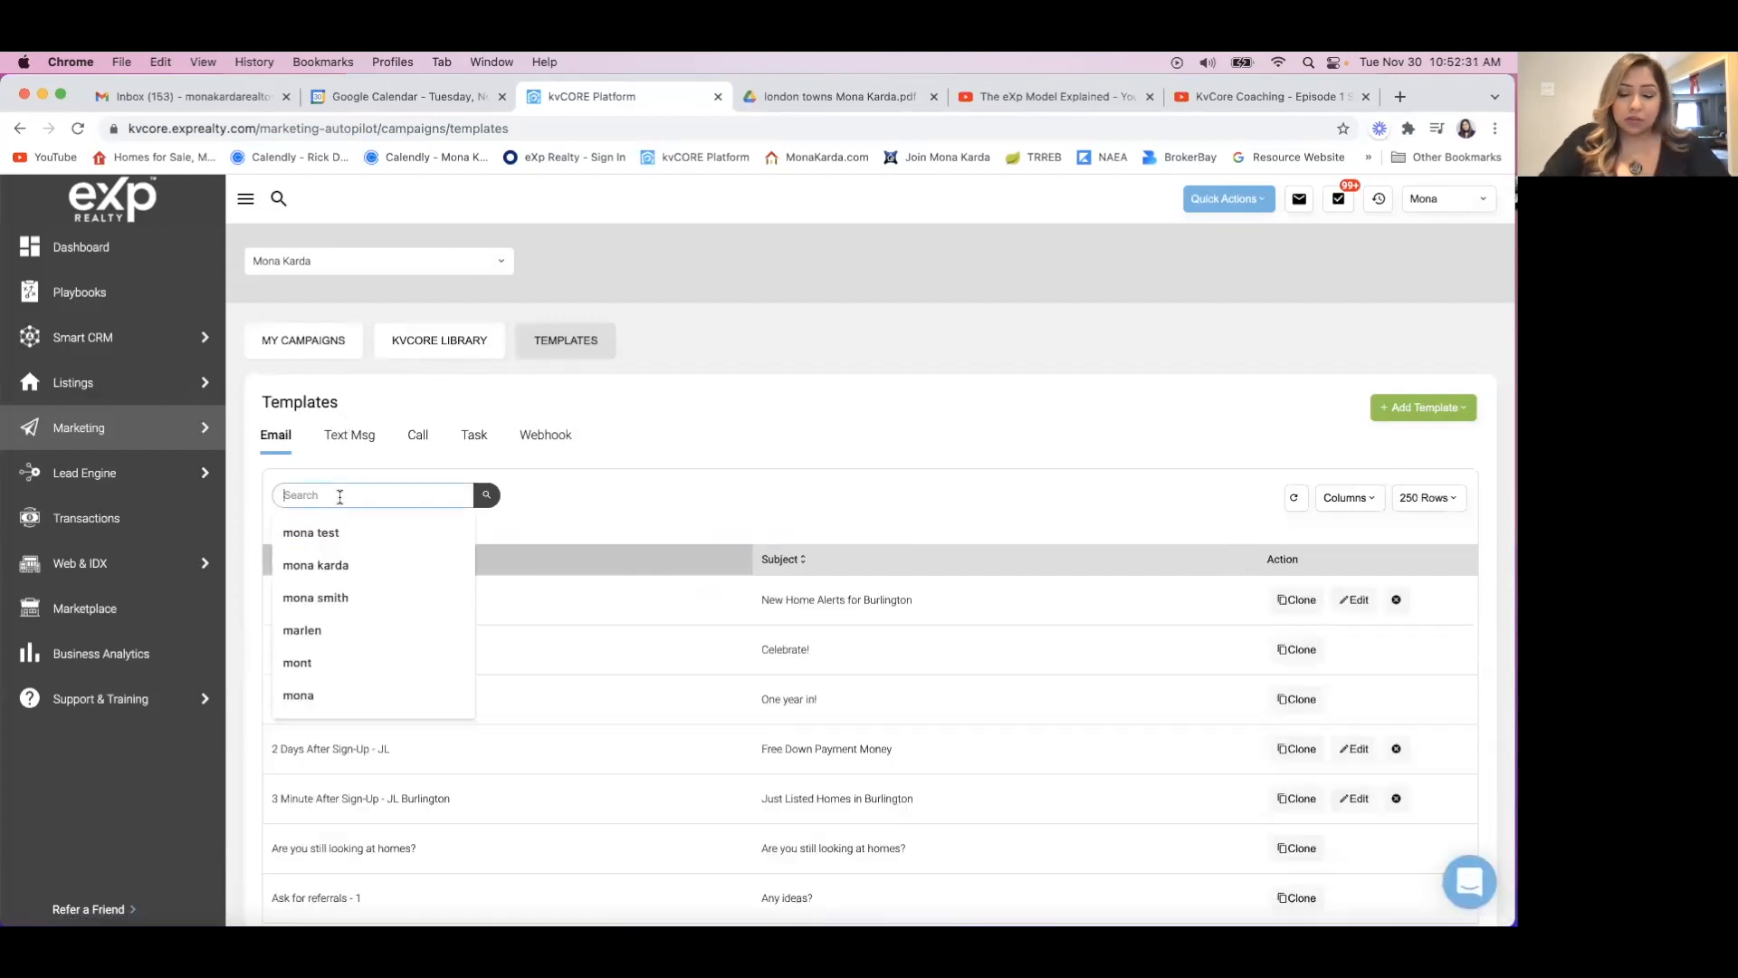
type("kvcore")
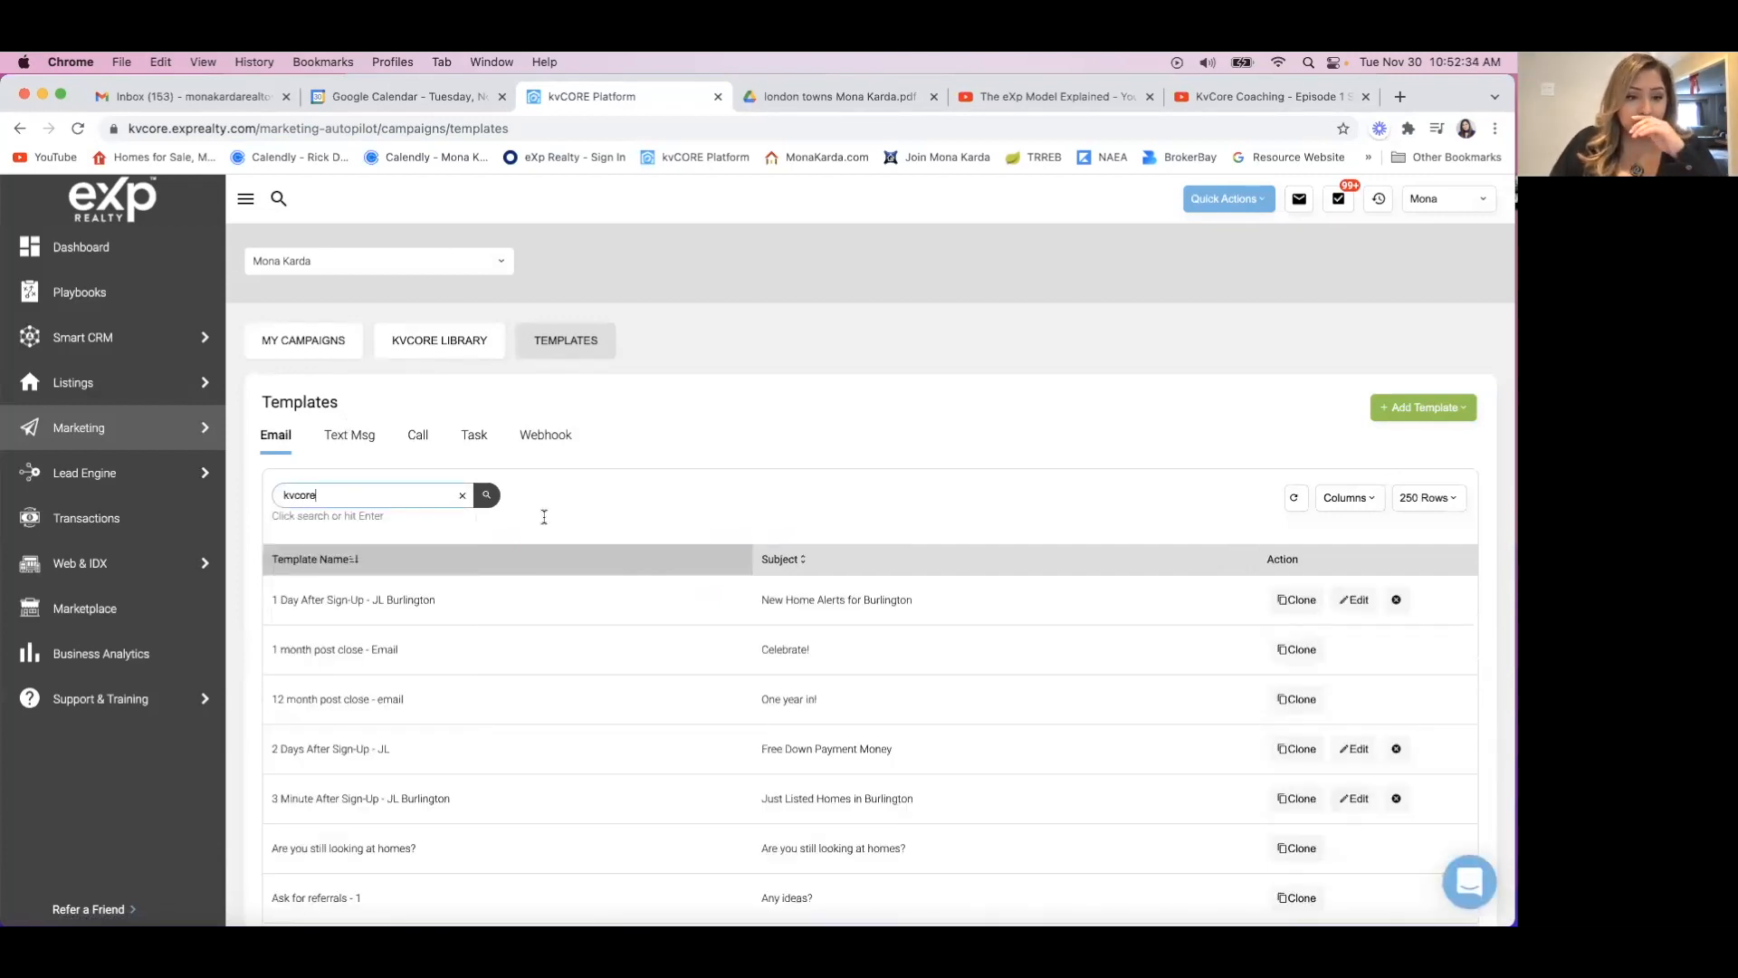
left_click(488, 496)
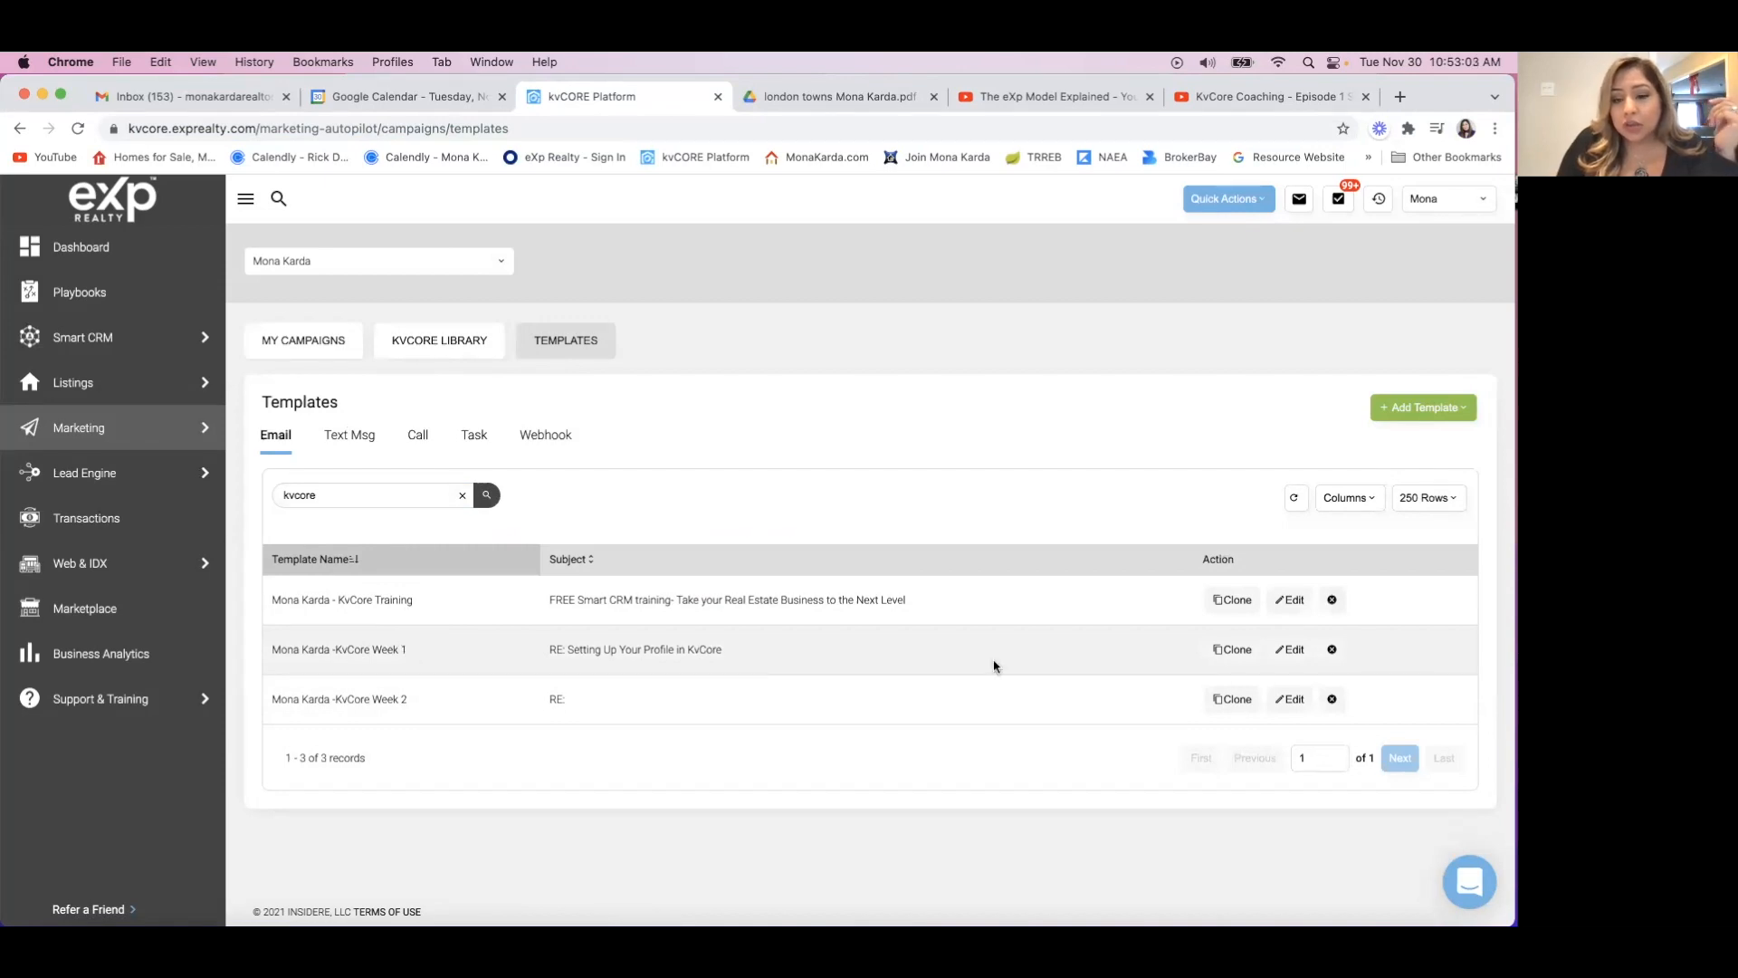
Delete the KvCore Week 1 and KvCore Week 2 email templates.
left_click(1331, 649)
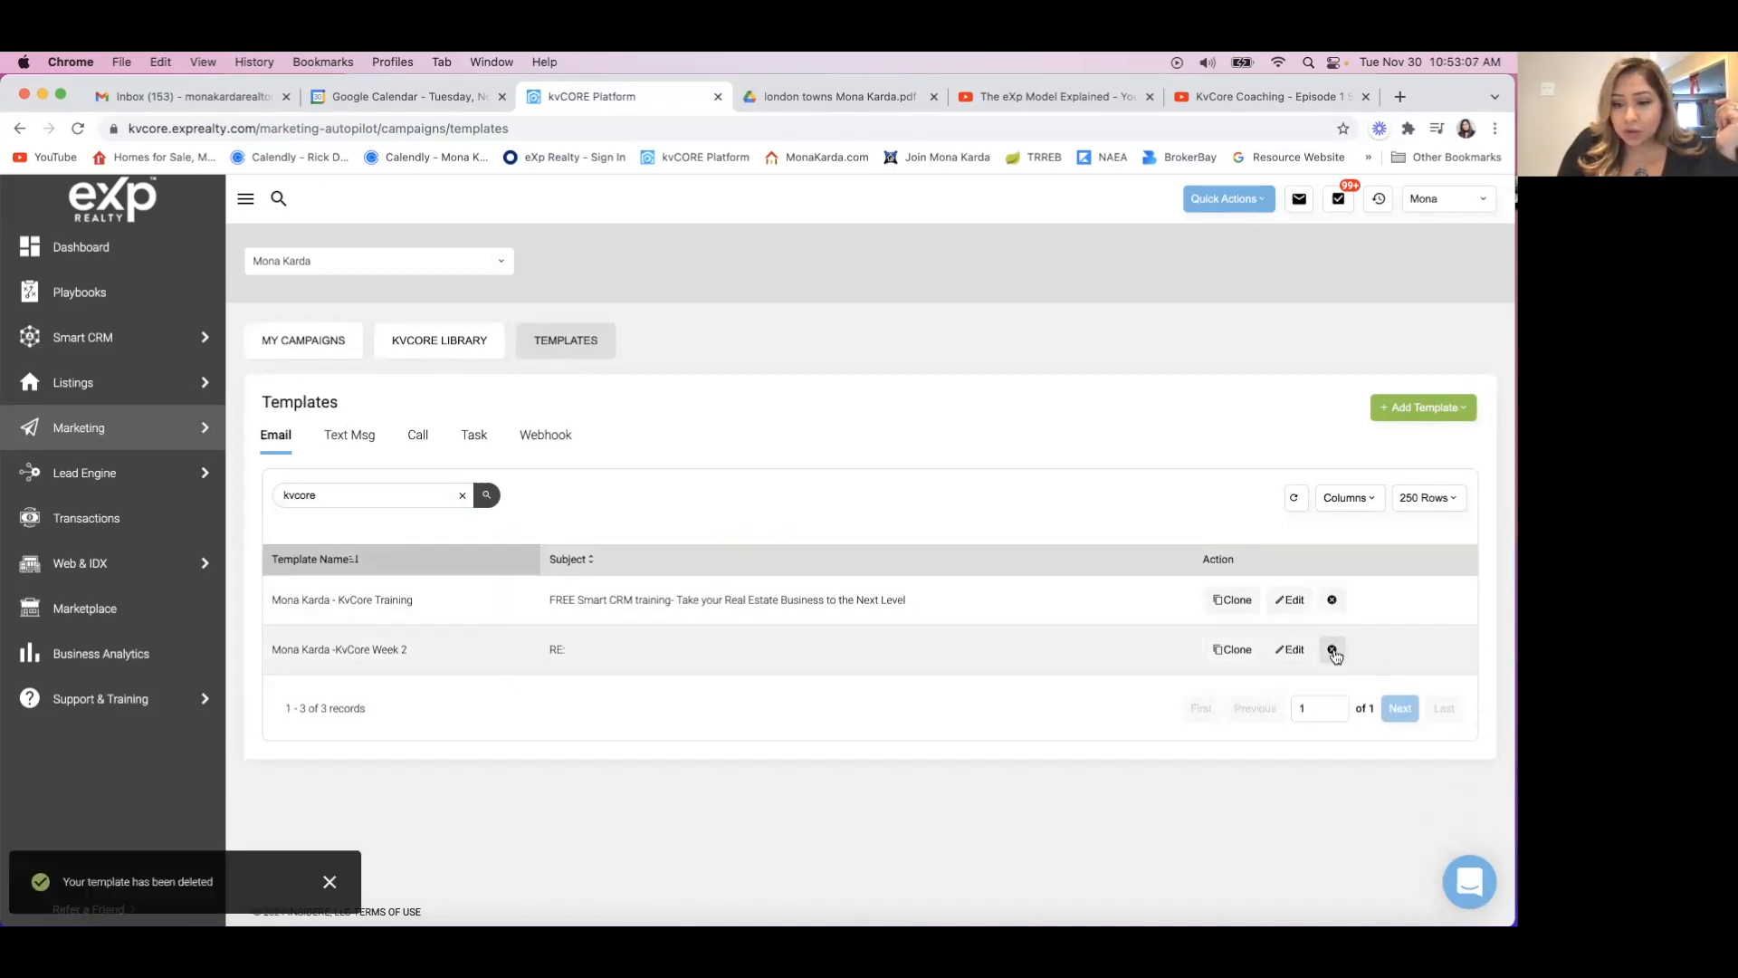
left_click(1332, 650)
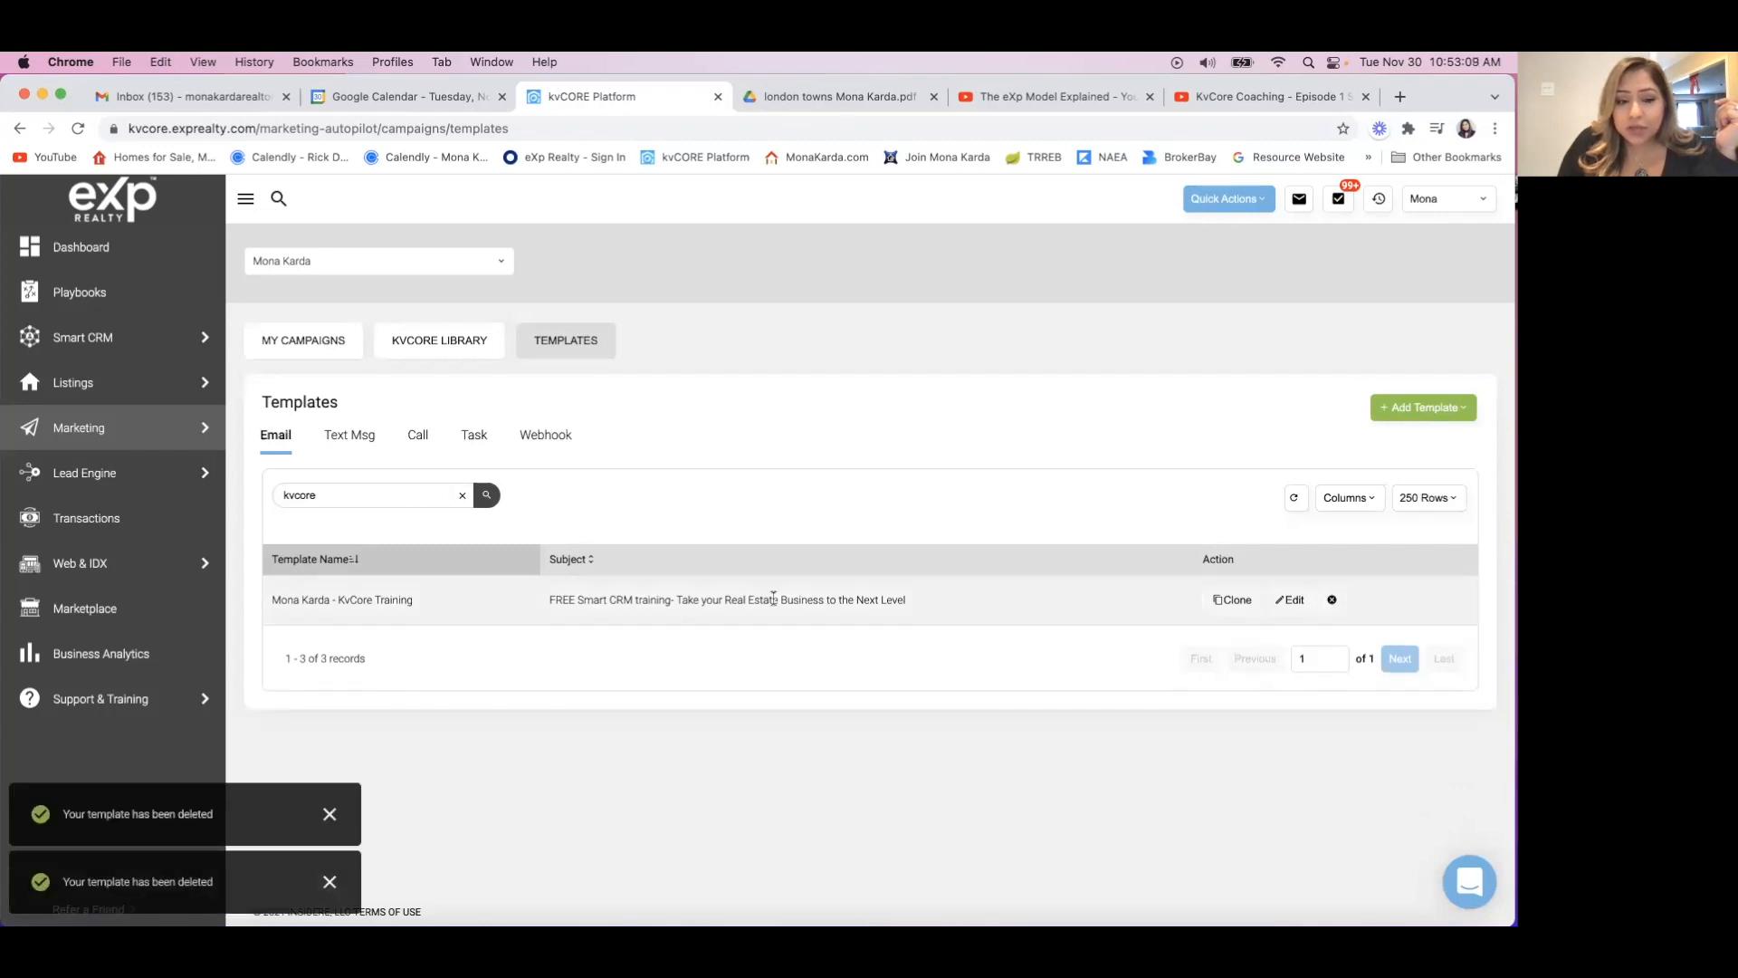